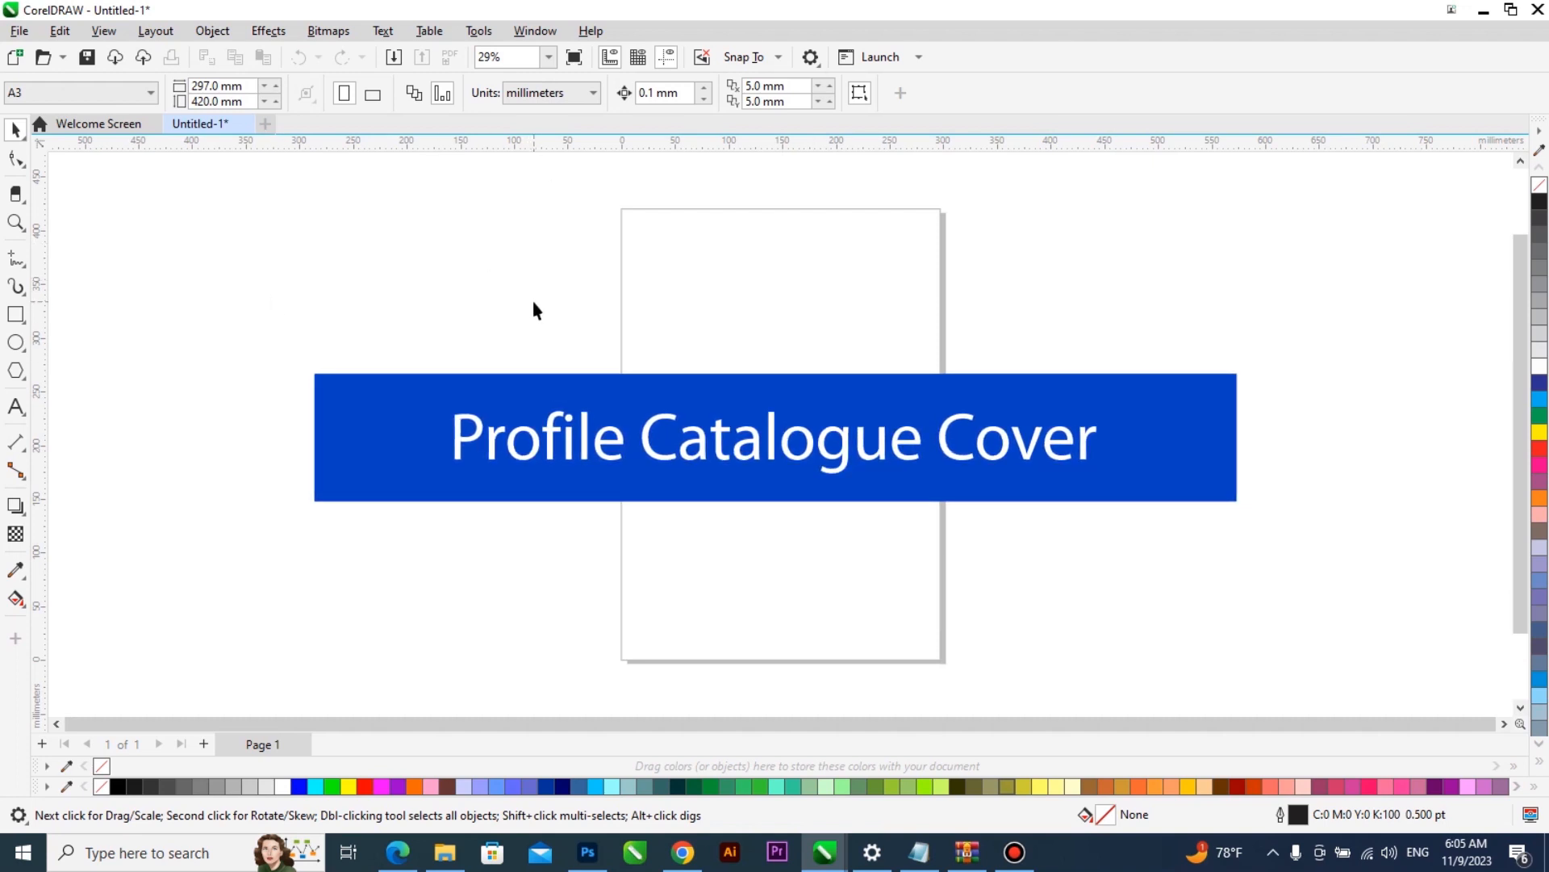
# - Set the page size to A3 in landscape orientation
pyautogui.click(101, 93)
pyautogui.click(95, 137)
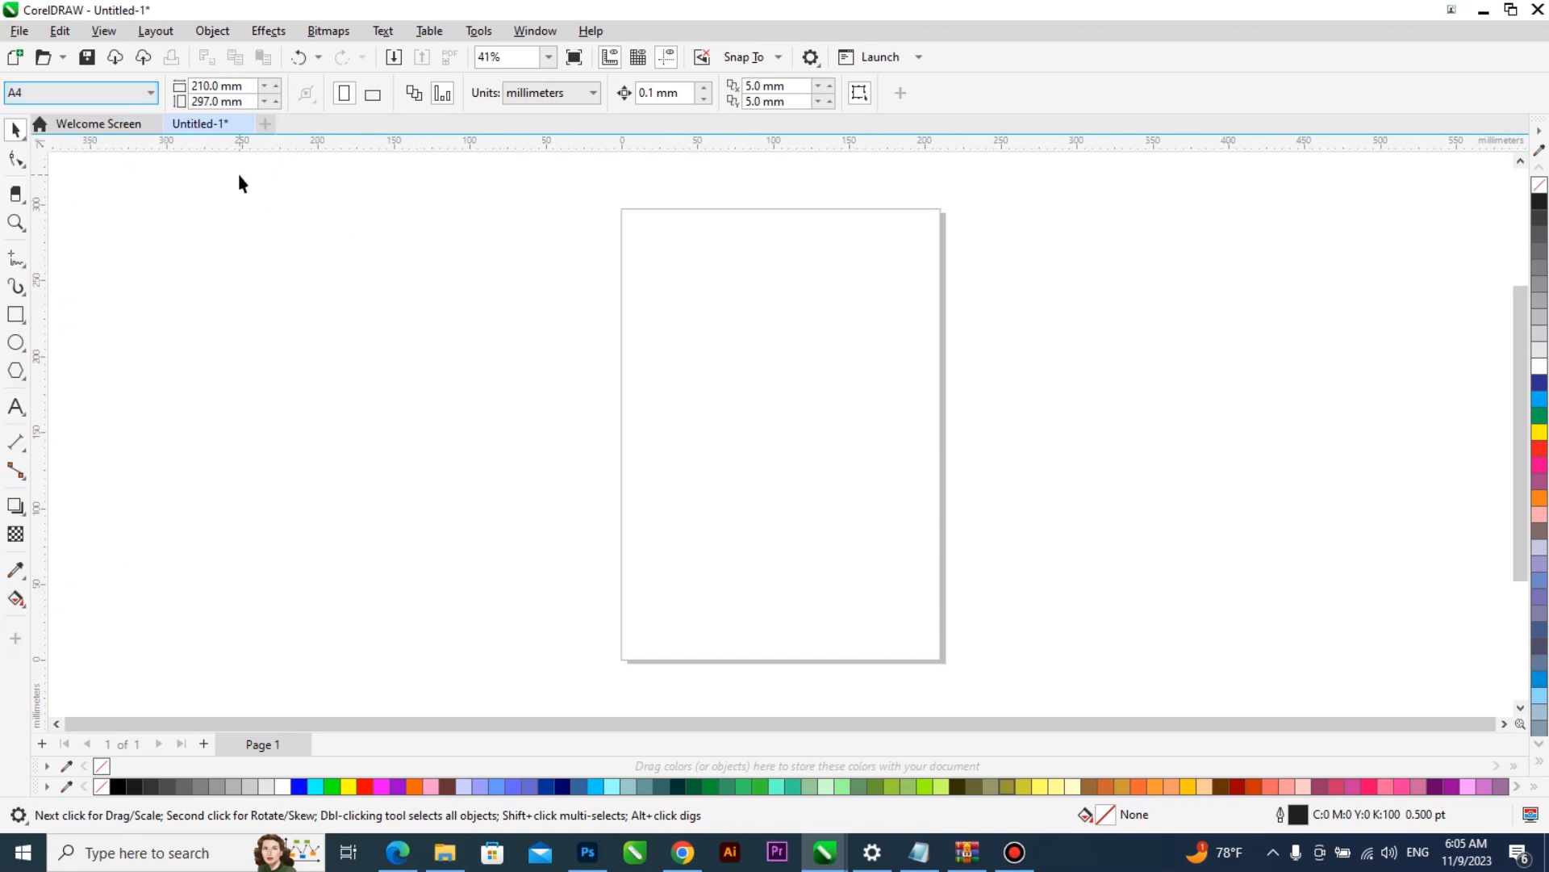
pyautogui.click(96, 95)
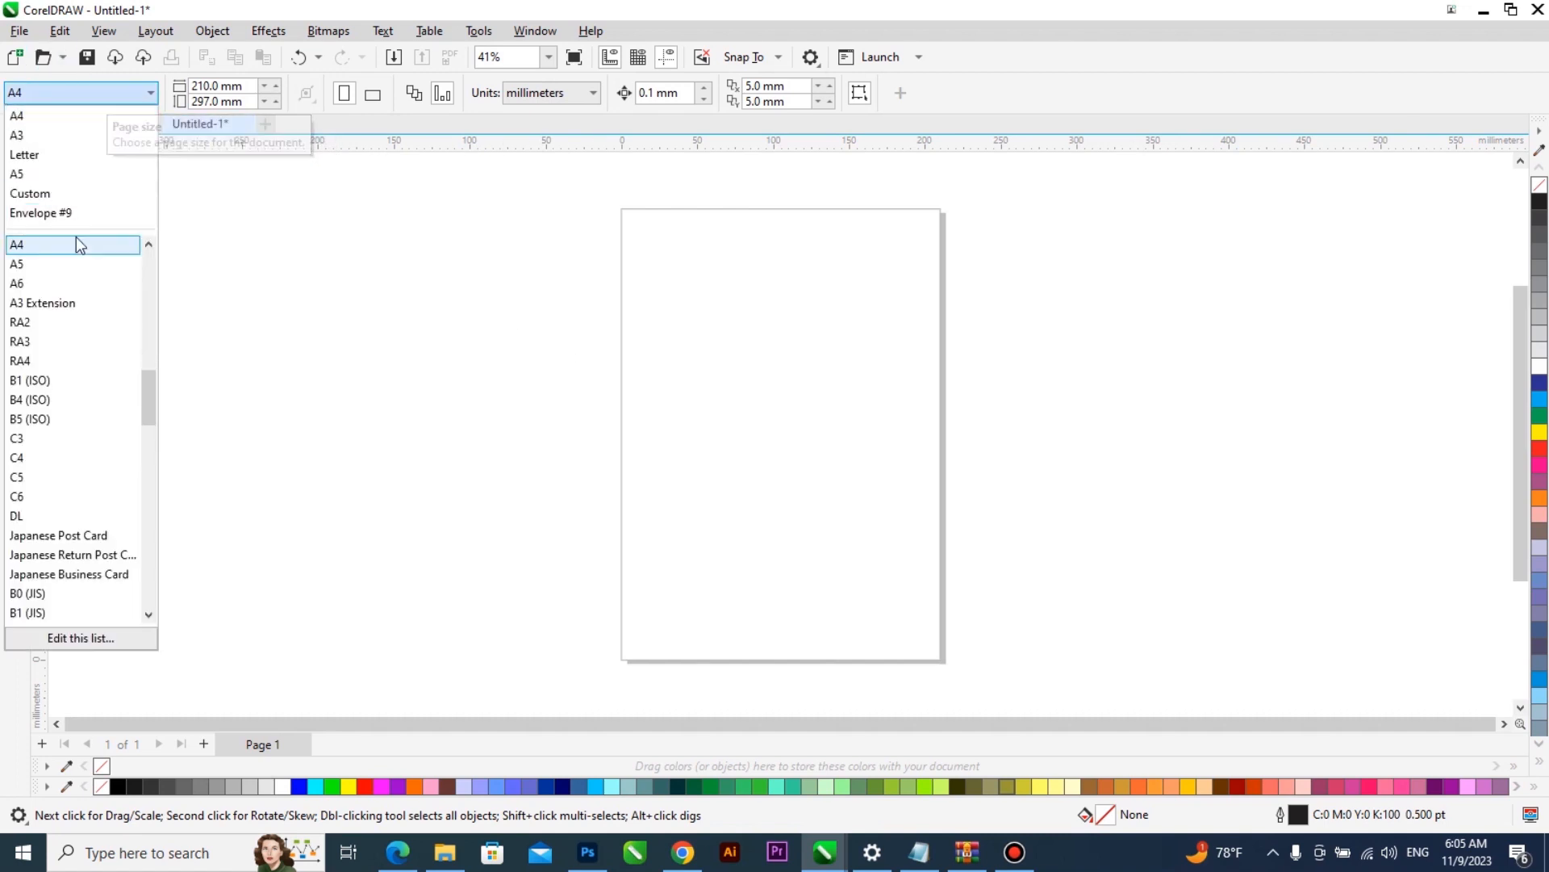
pyautogui.click(91, 135)
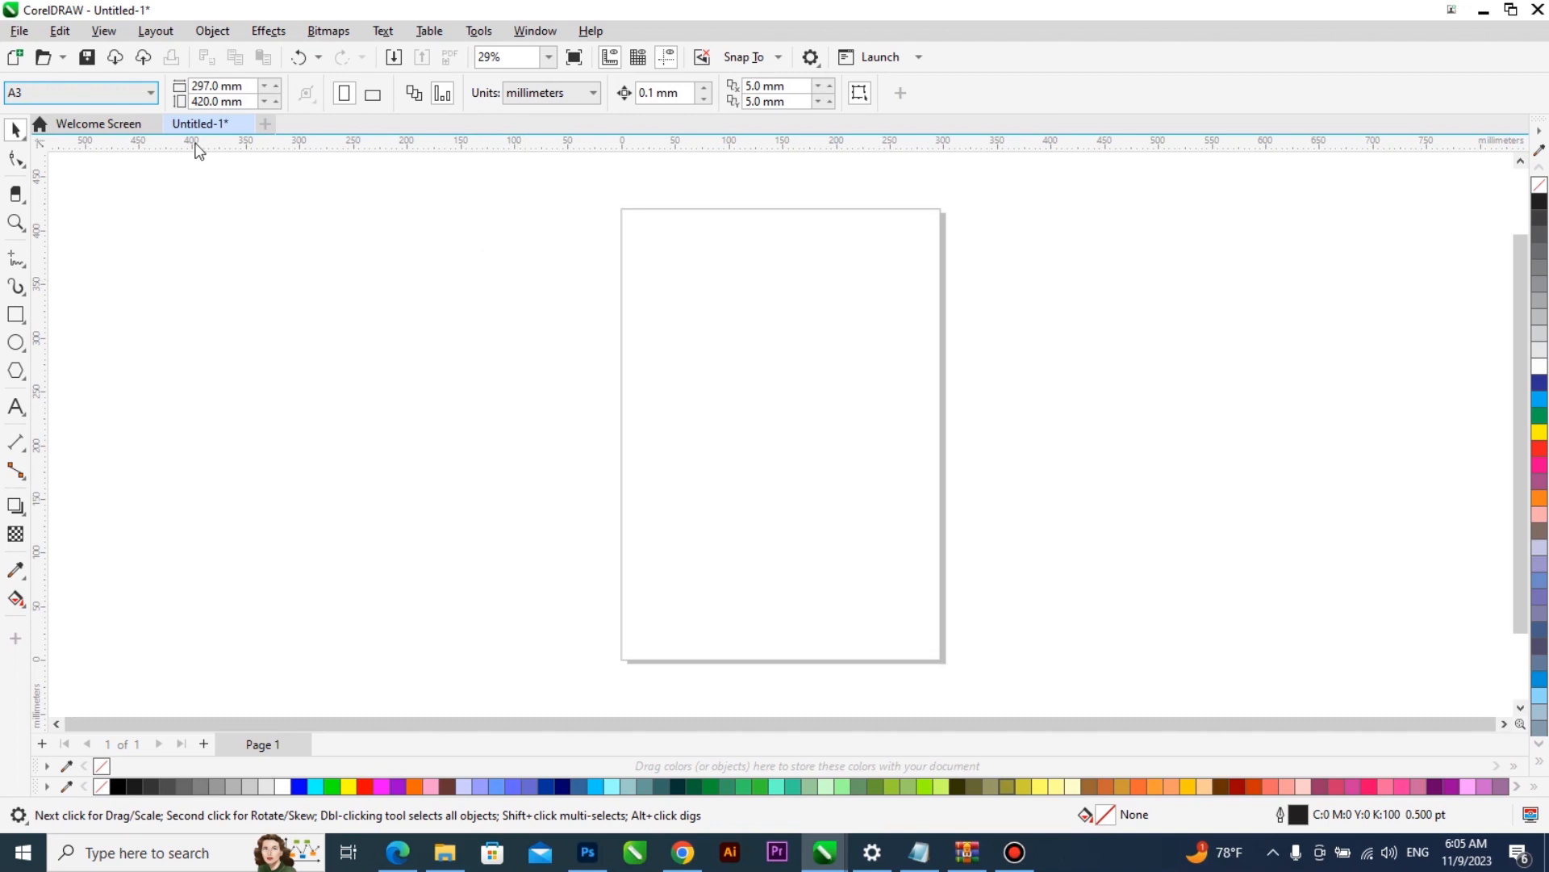
pyautogui.click(91, 103)
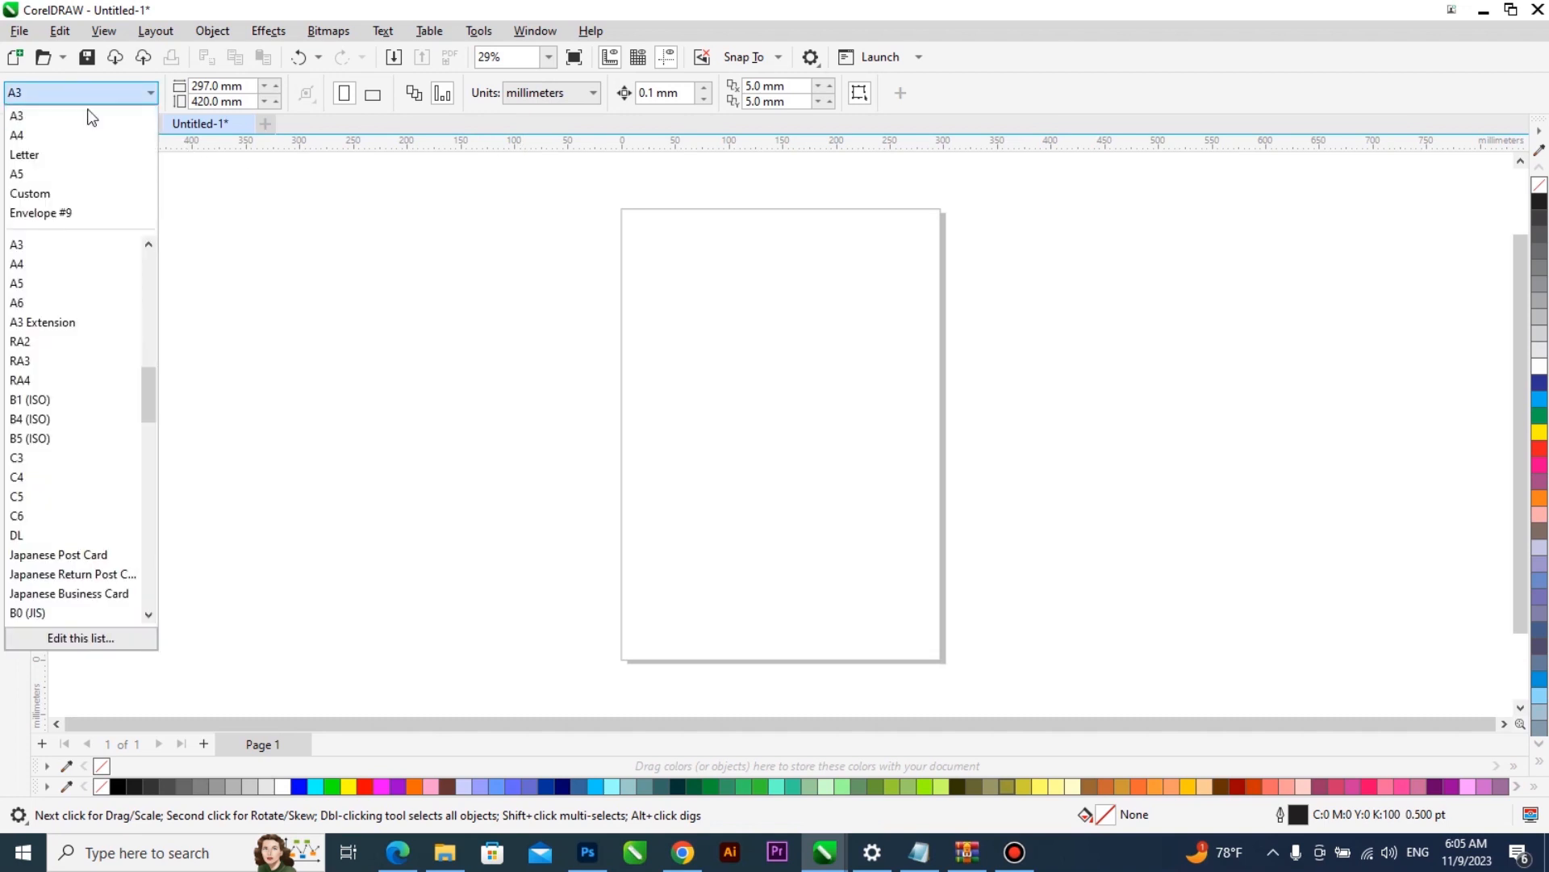
pyautogui.click(85, 114)
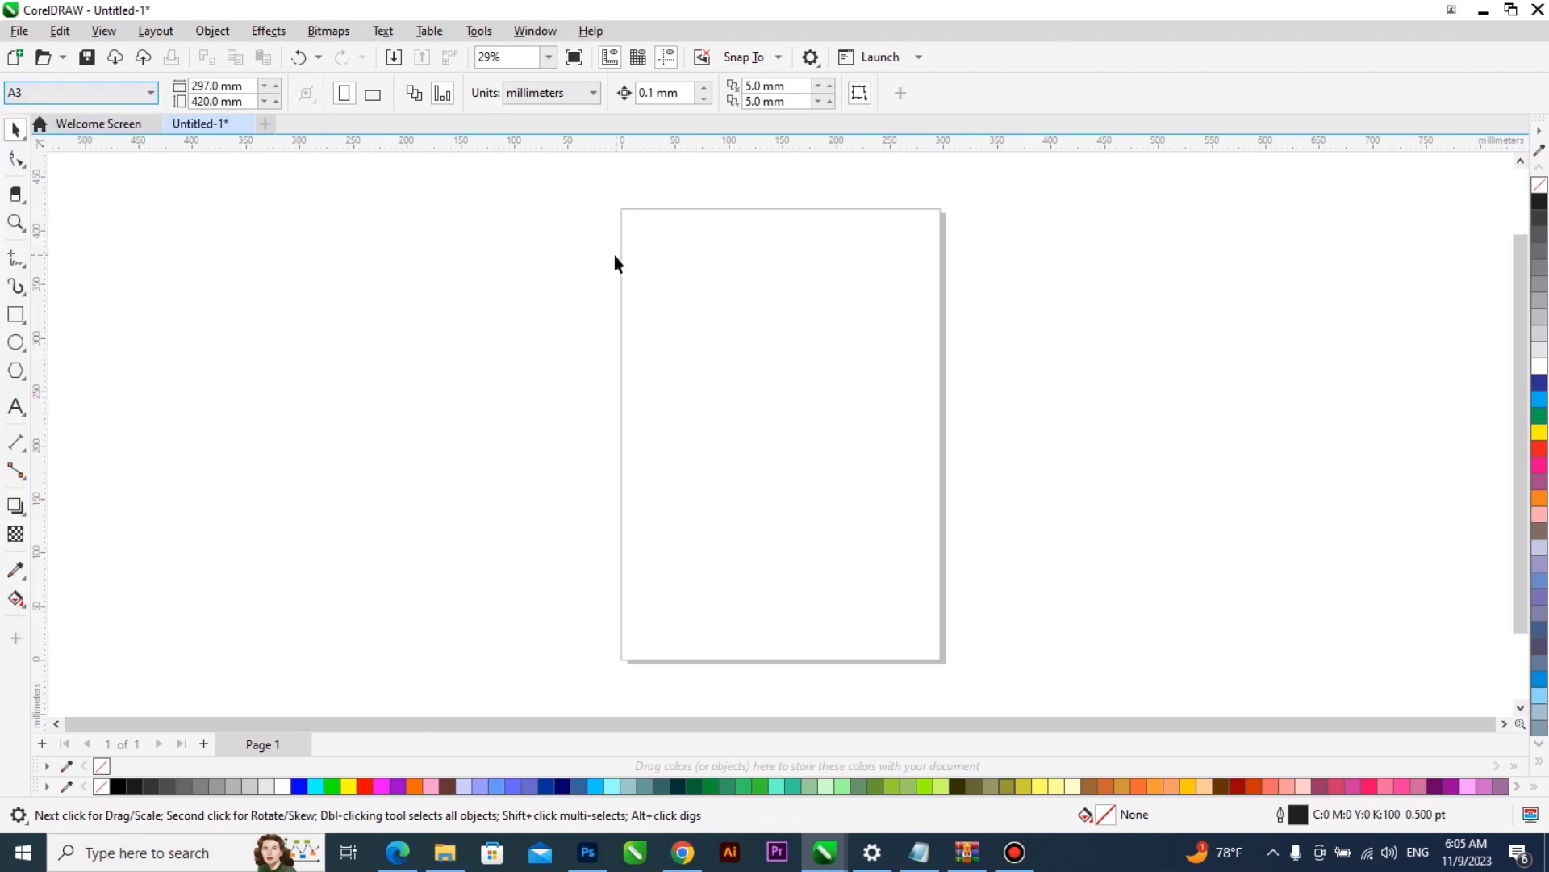
pyautogui.click(373, 97)
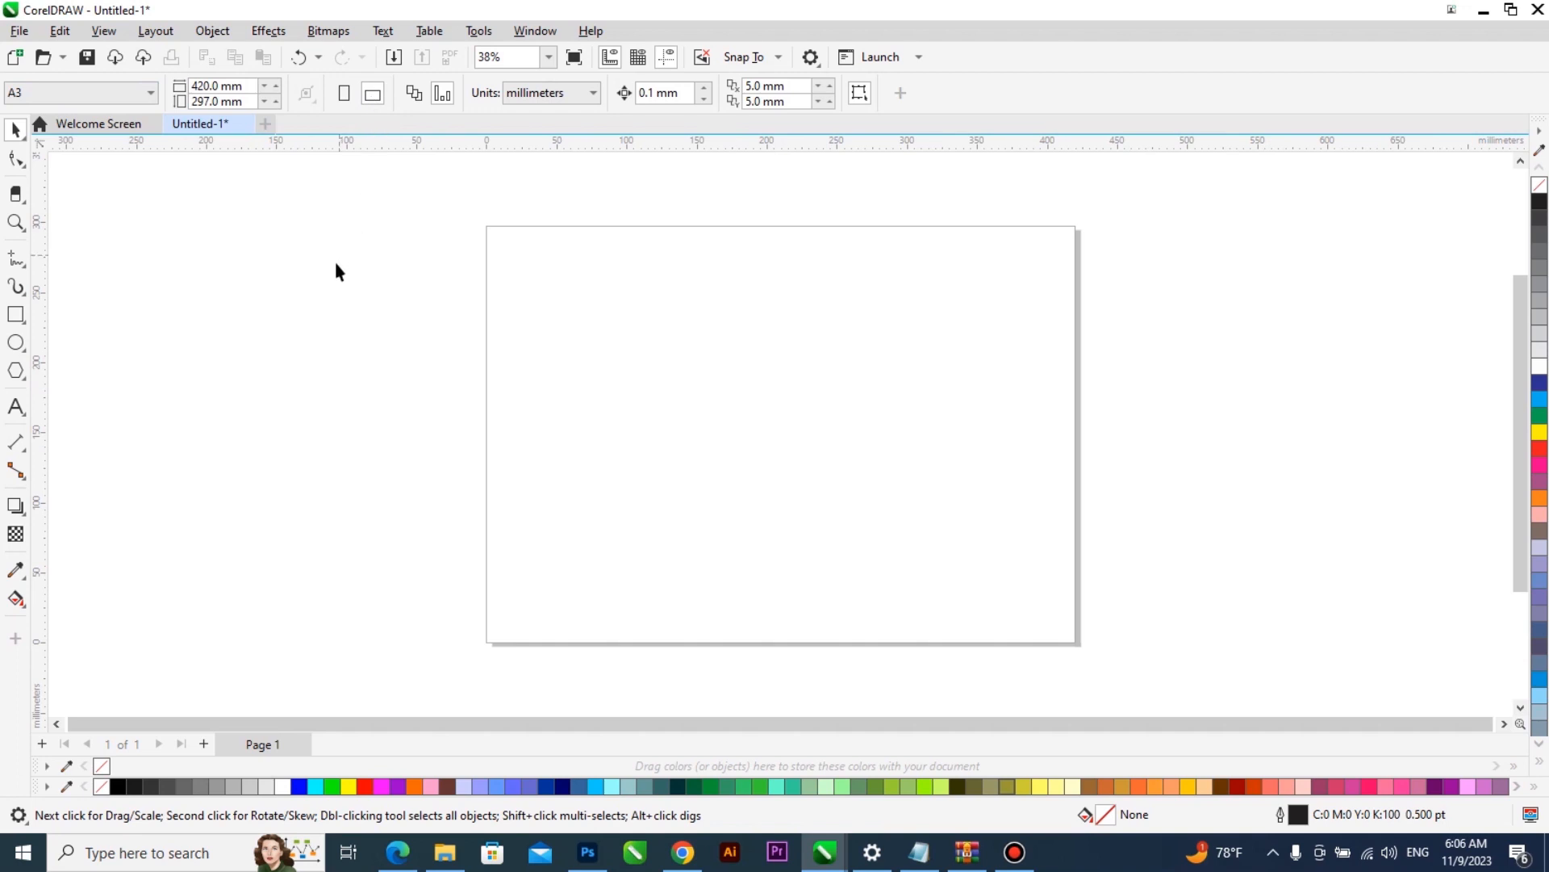
pyautogui.click(16, 314)
pyautogui.moveTo(481, 224); pyautogui.dragTo(1083, 643)
pyautogui.click(14, 129)
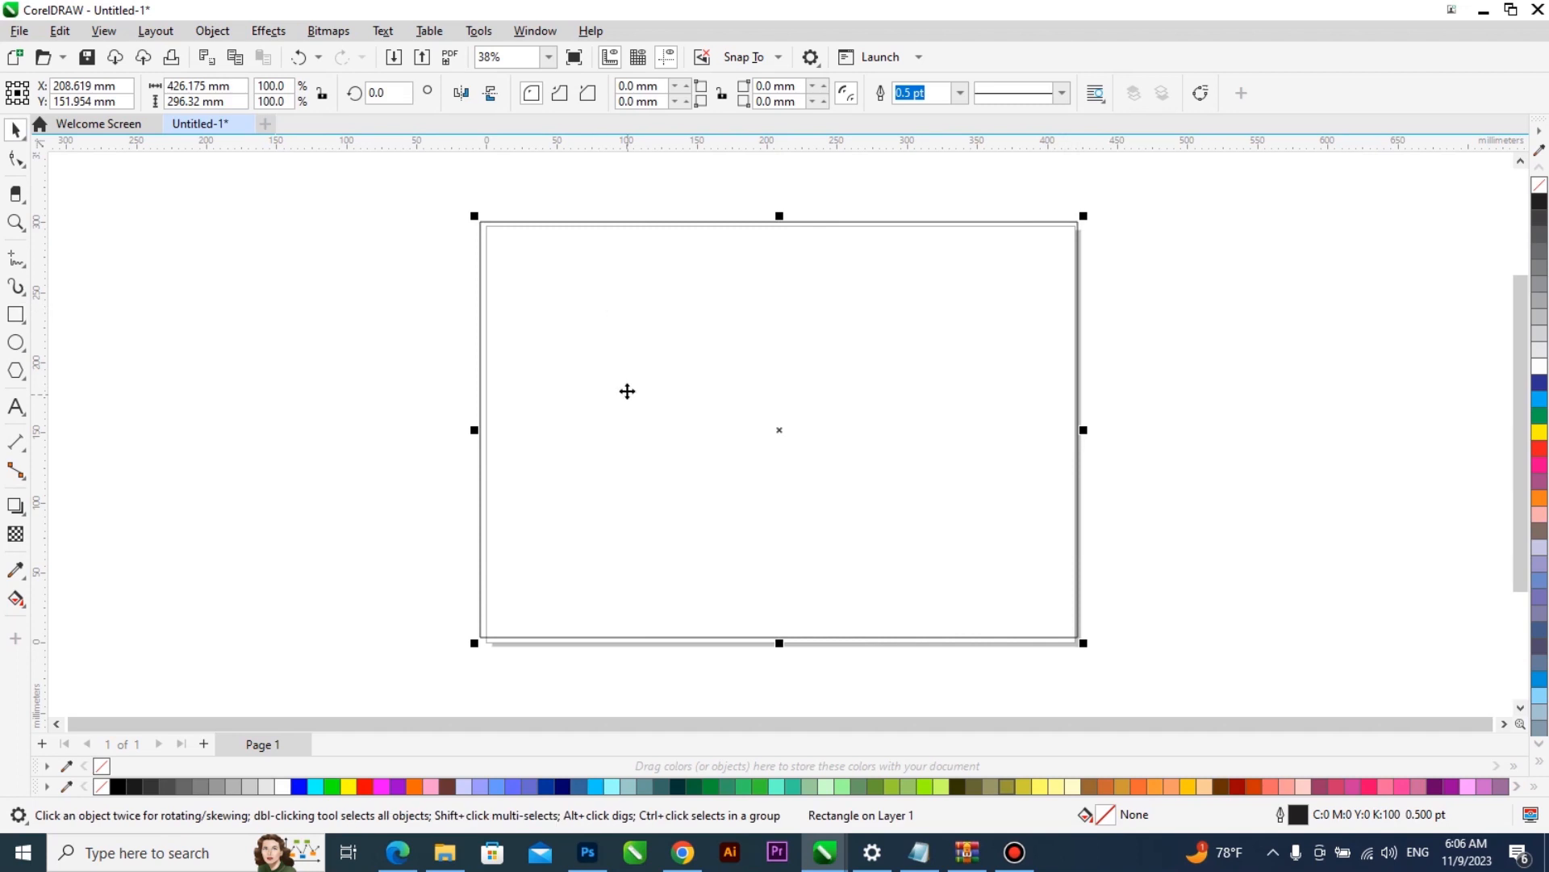
pyautogui.press('Delete')
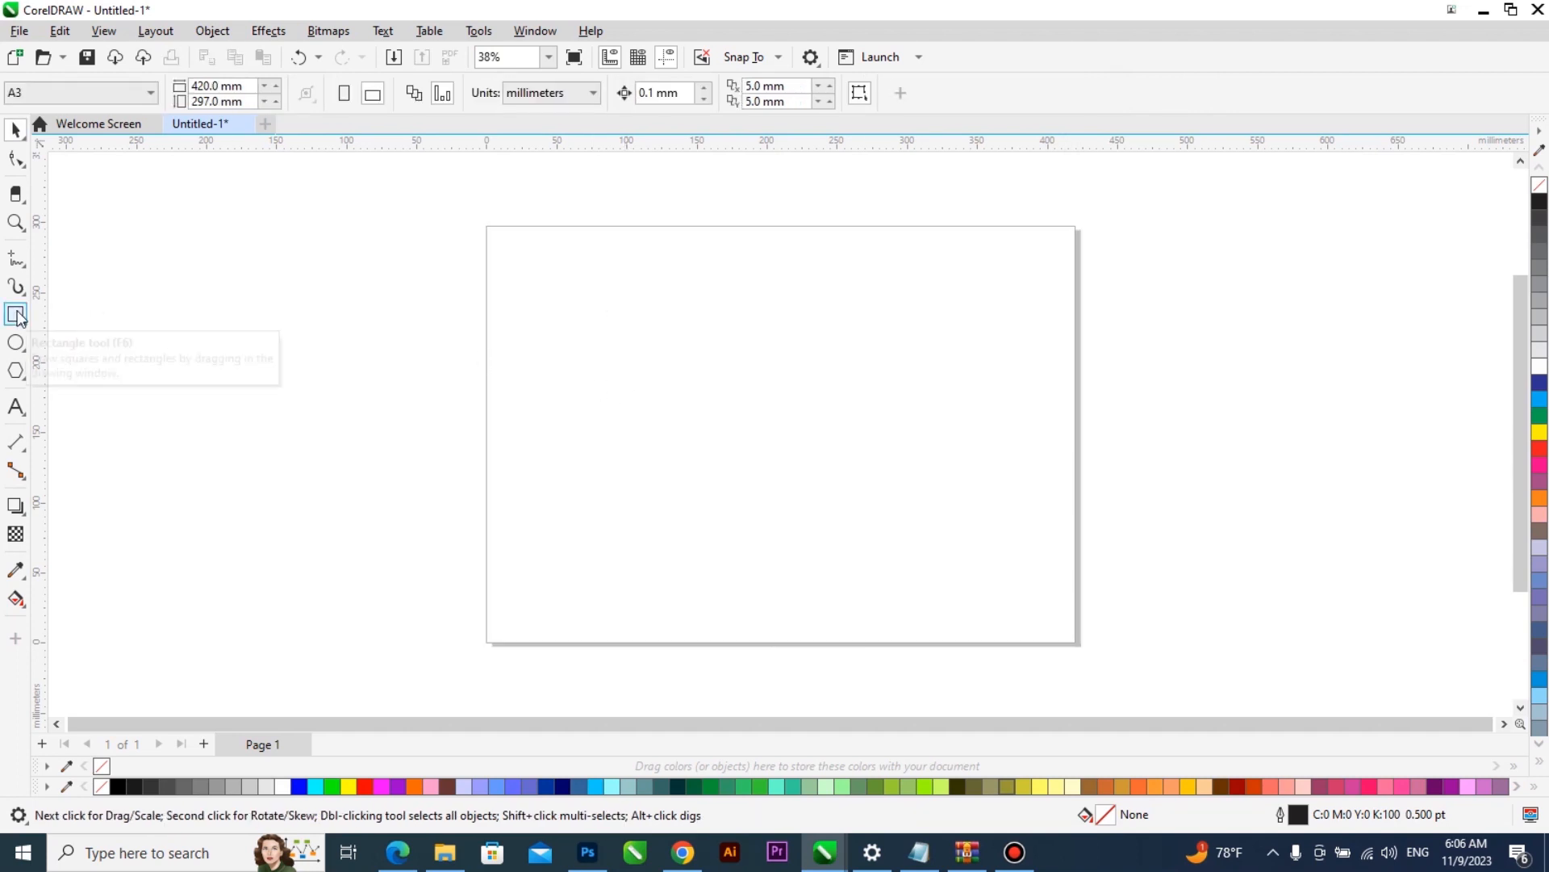
# - Add a page frame rectangle that exactly matches the 420 x 297 mm page
pyautogui.doubleClick(17, 315)
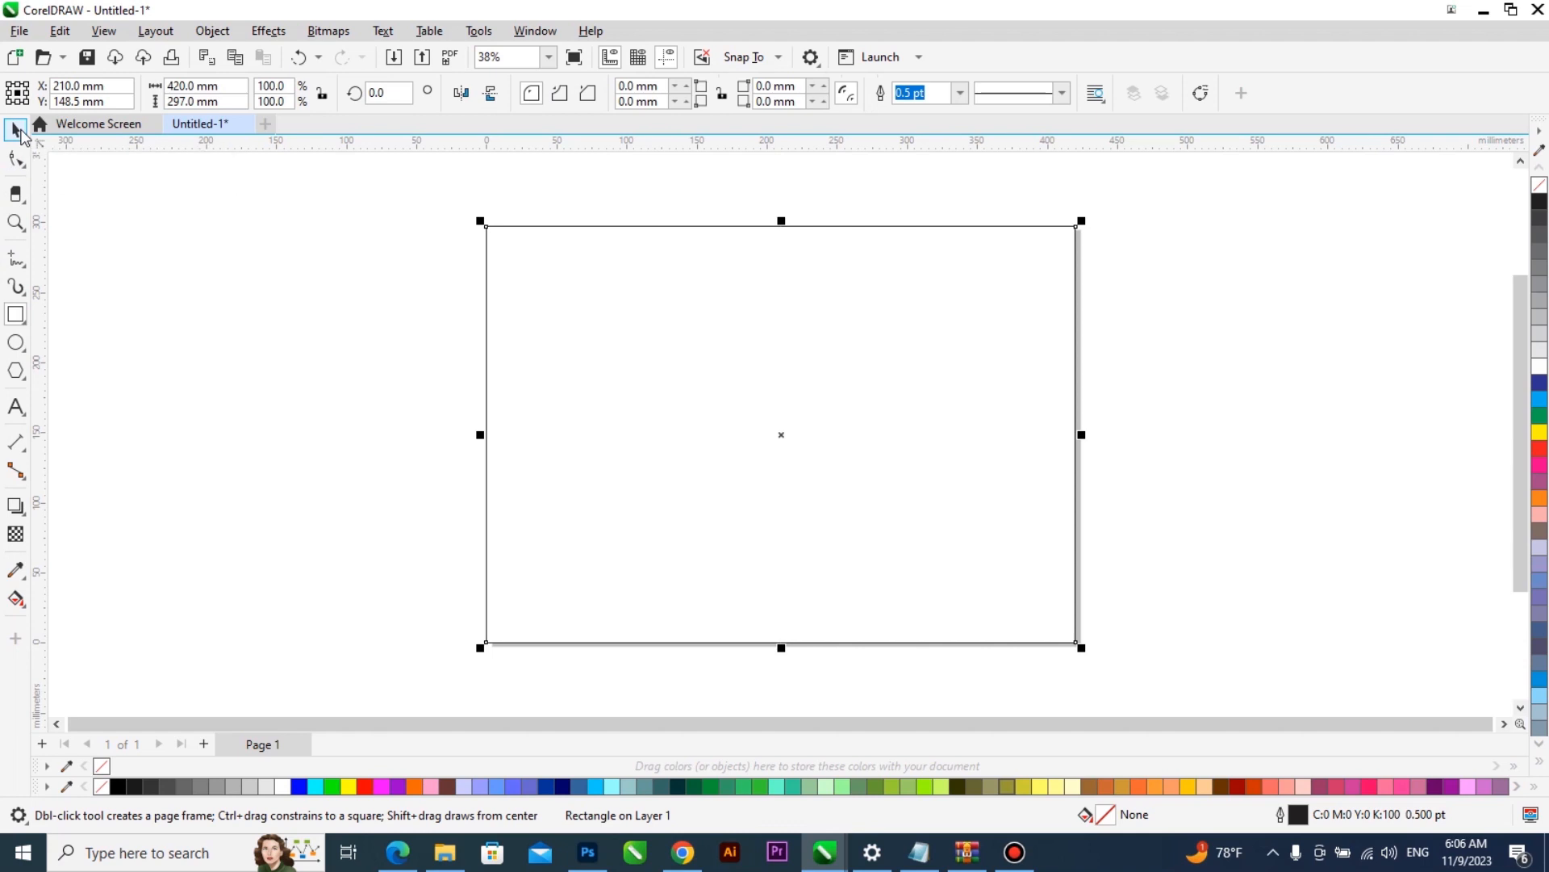
pyautogui.click(16, 129)
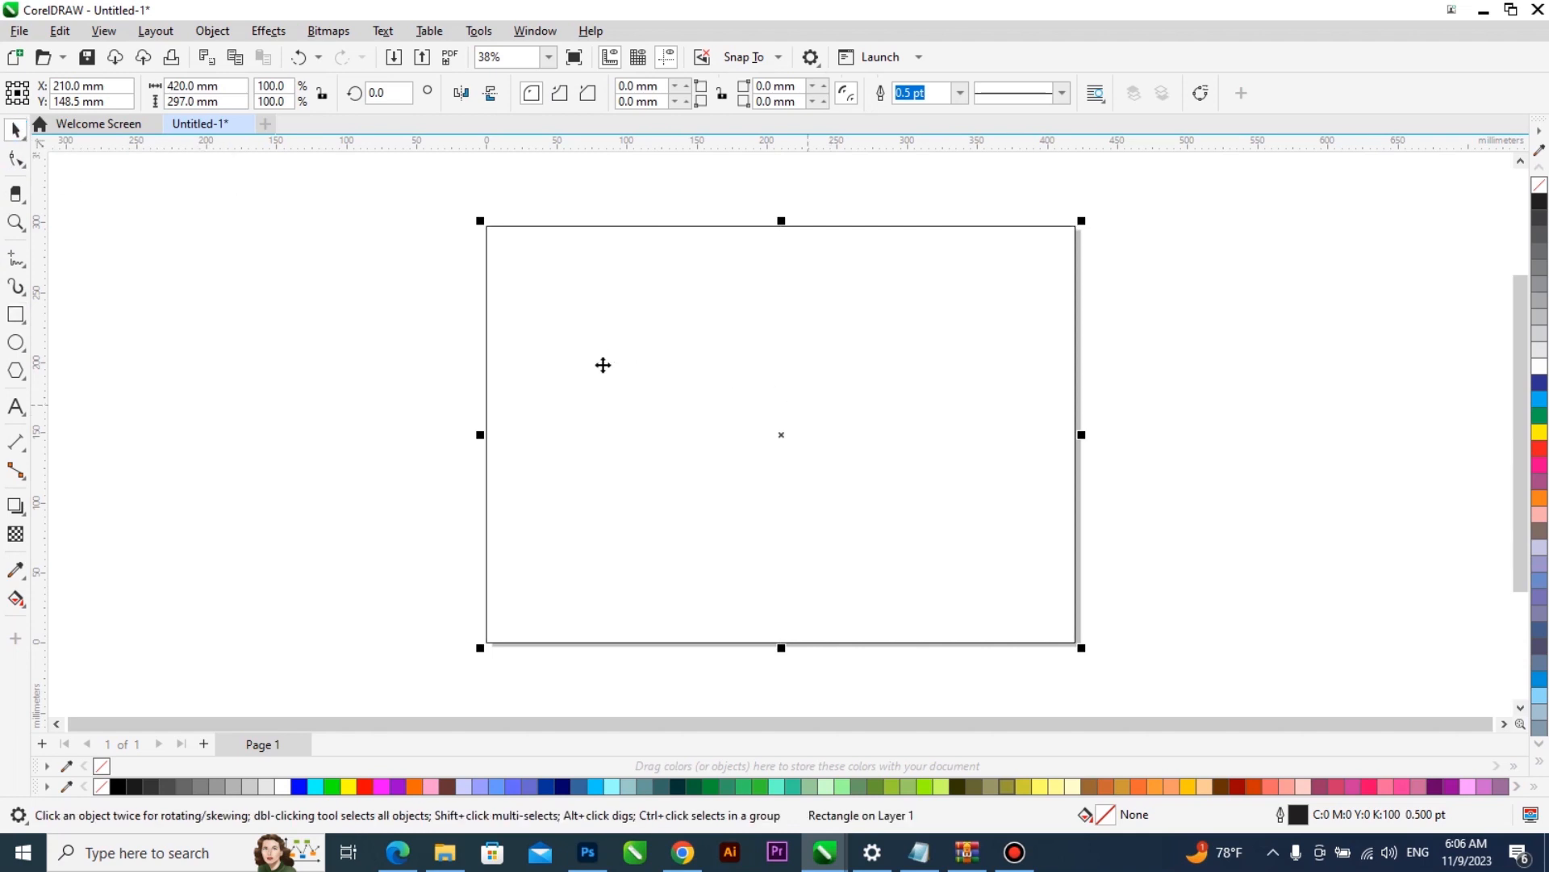
pyautogui.click(328, 335)
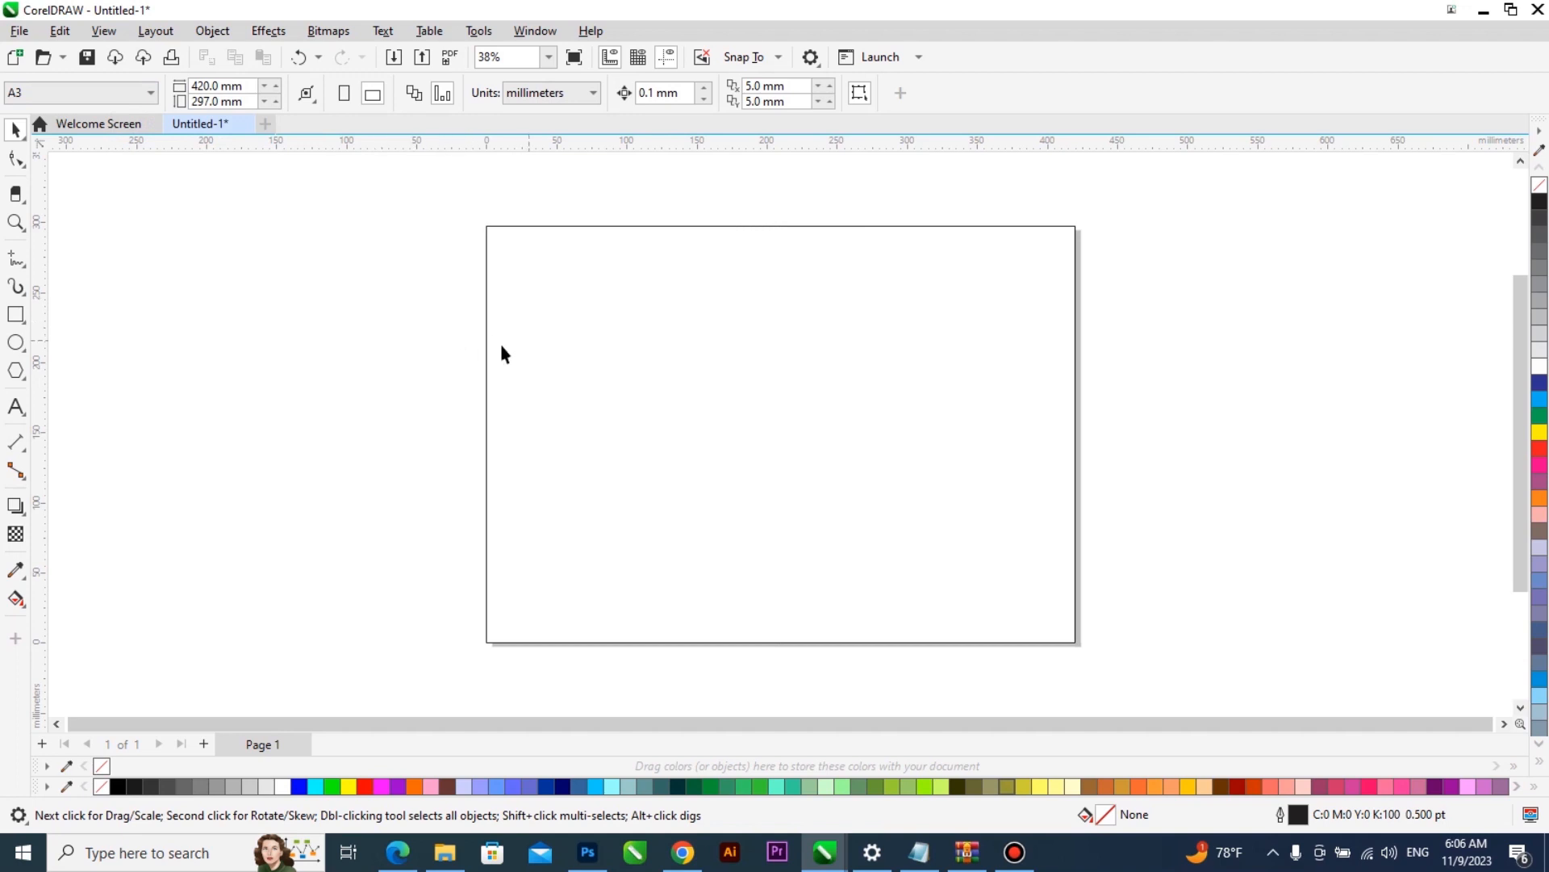
# - Centre a vertical guideline on the page and create a copy of the page frame narrowed to the left half
pyautogui.moveTo(41, 350); pyautogui.dragTo(162, 344)
pyautogui.press('p')
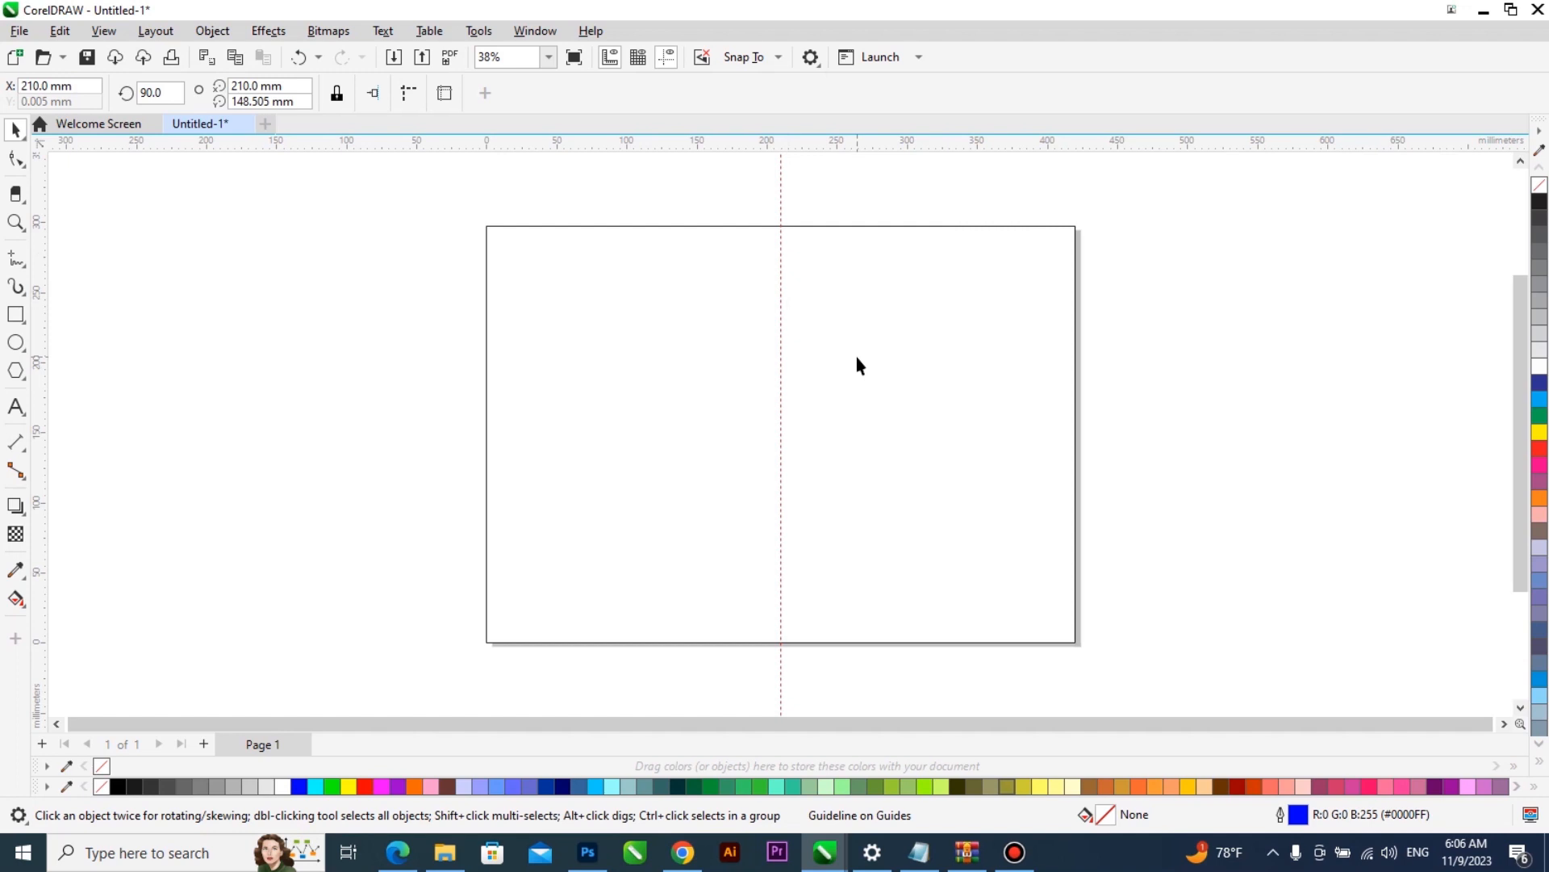
pyautogui.click(1076, 433)
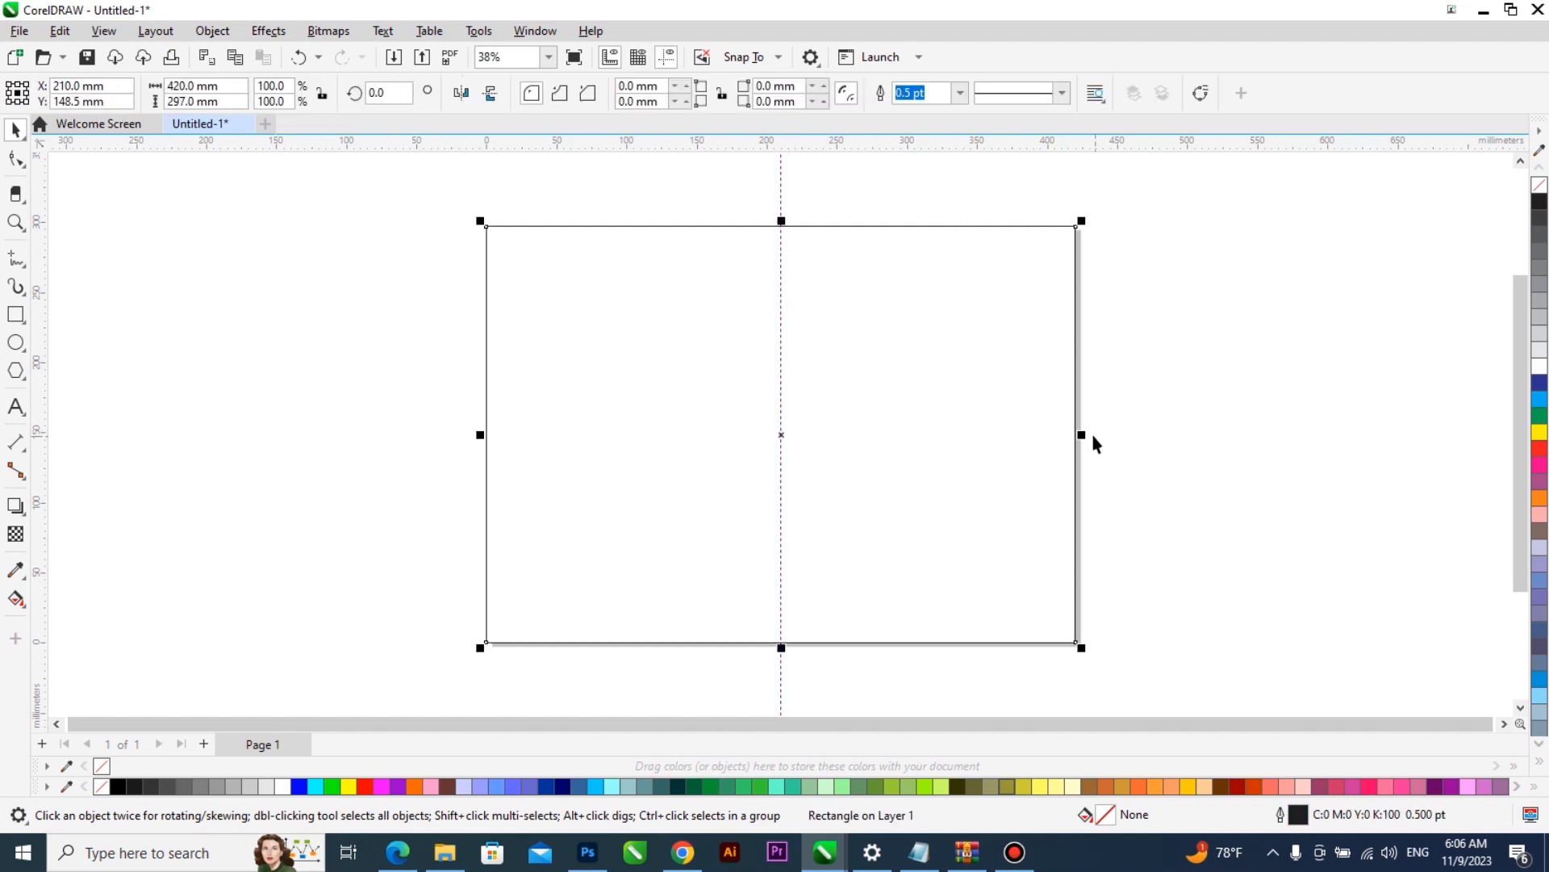
pyautogui.moveTo(1079, 433); pyautogui.dragTo(790, 420)
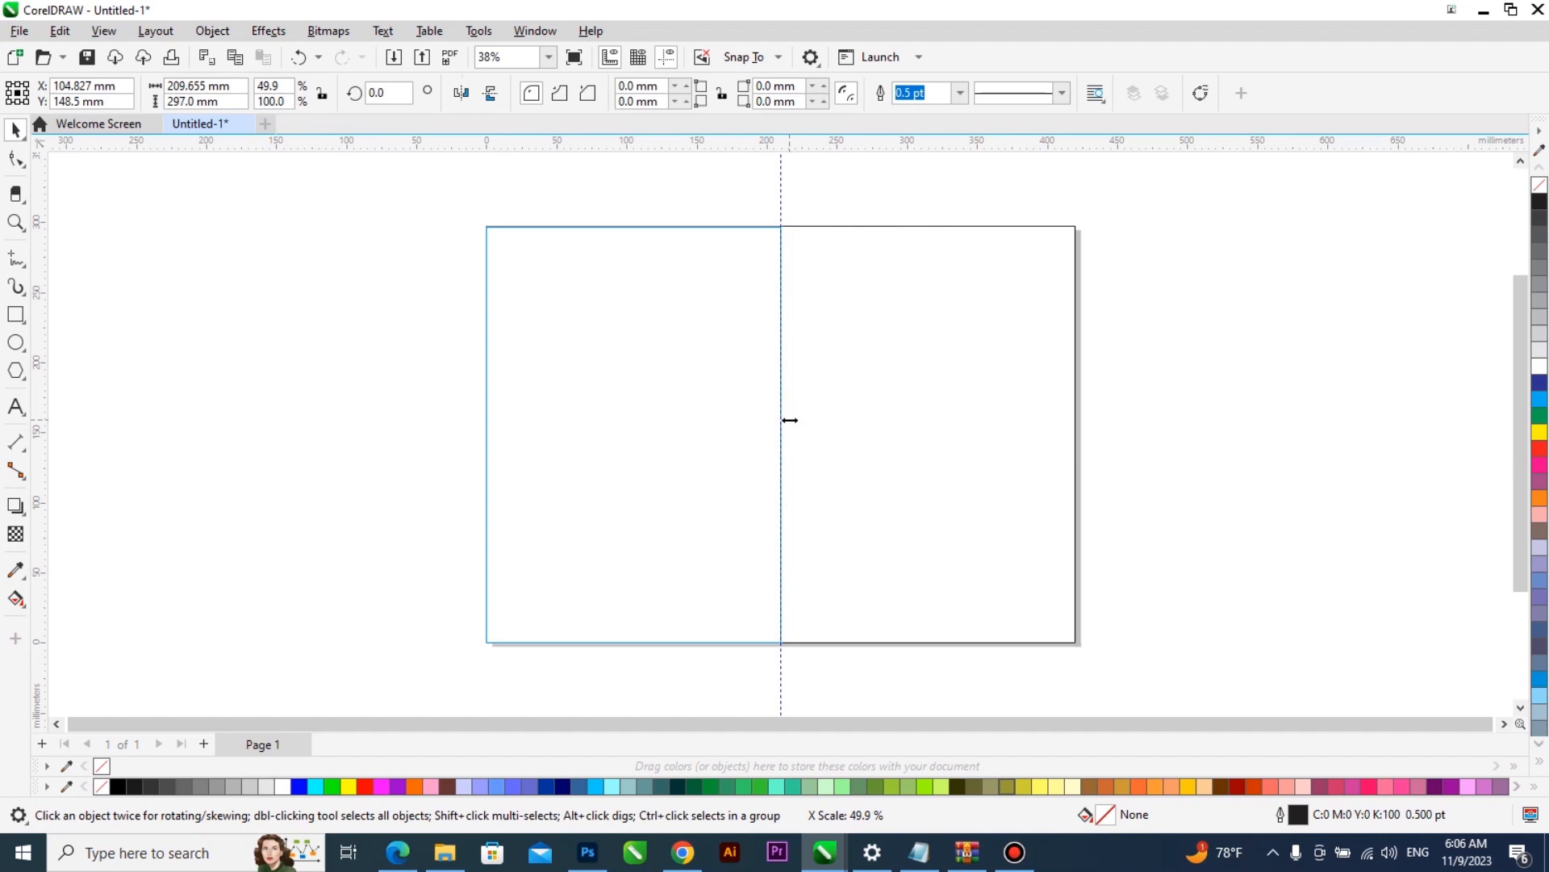
pyautogui.moveTo(790, 420); pyautogui.dragTo(788, 419)
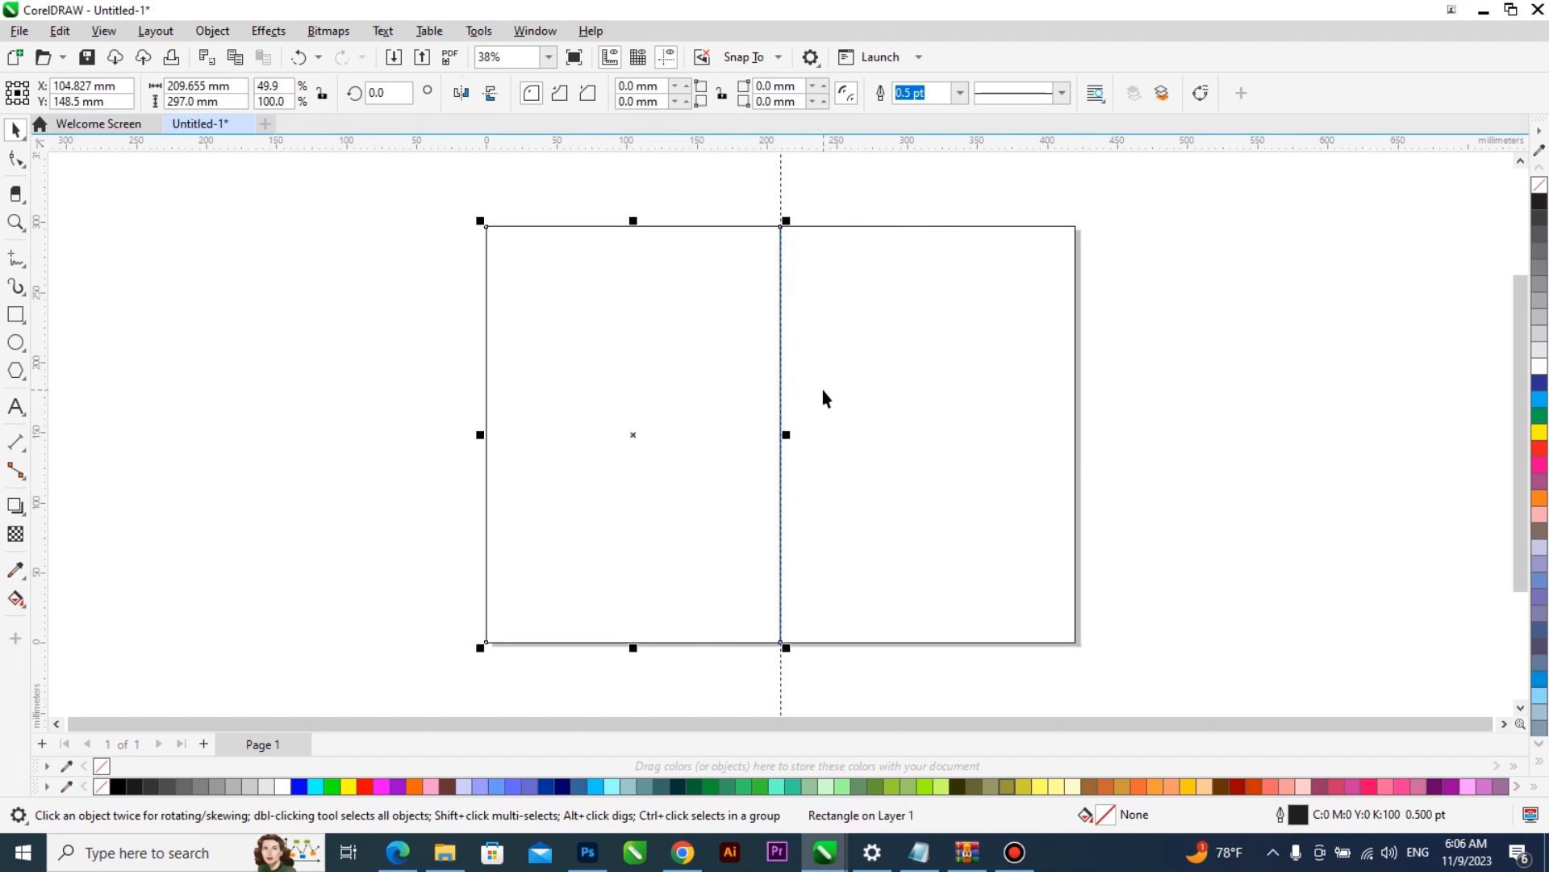
# - Try a yellow fill on the left-half rectangle and a cyan fill on the full-page rectangle, undoing each one
pyautogui.click(882, 325)
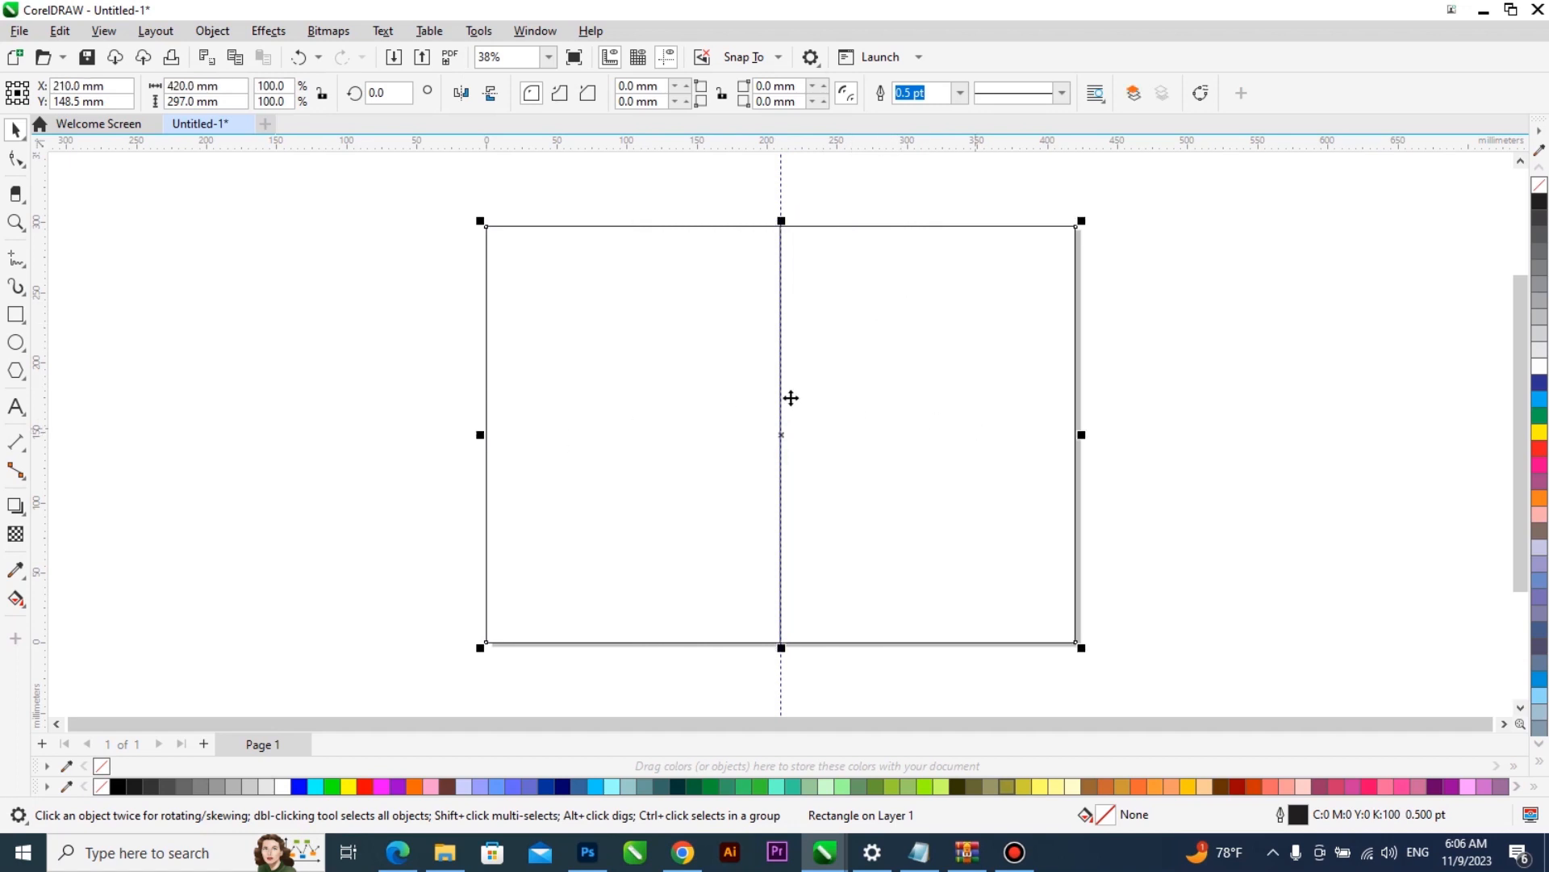
pyautogui.click(704, 393)
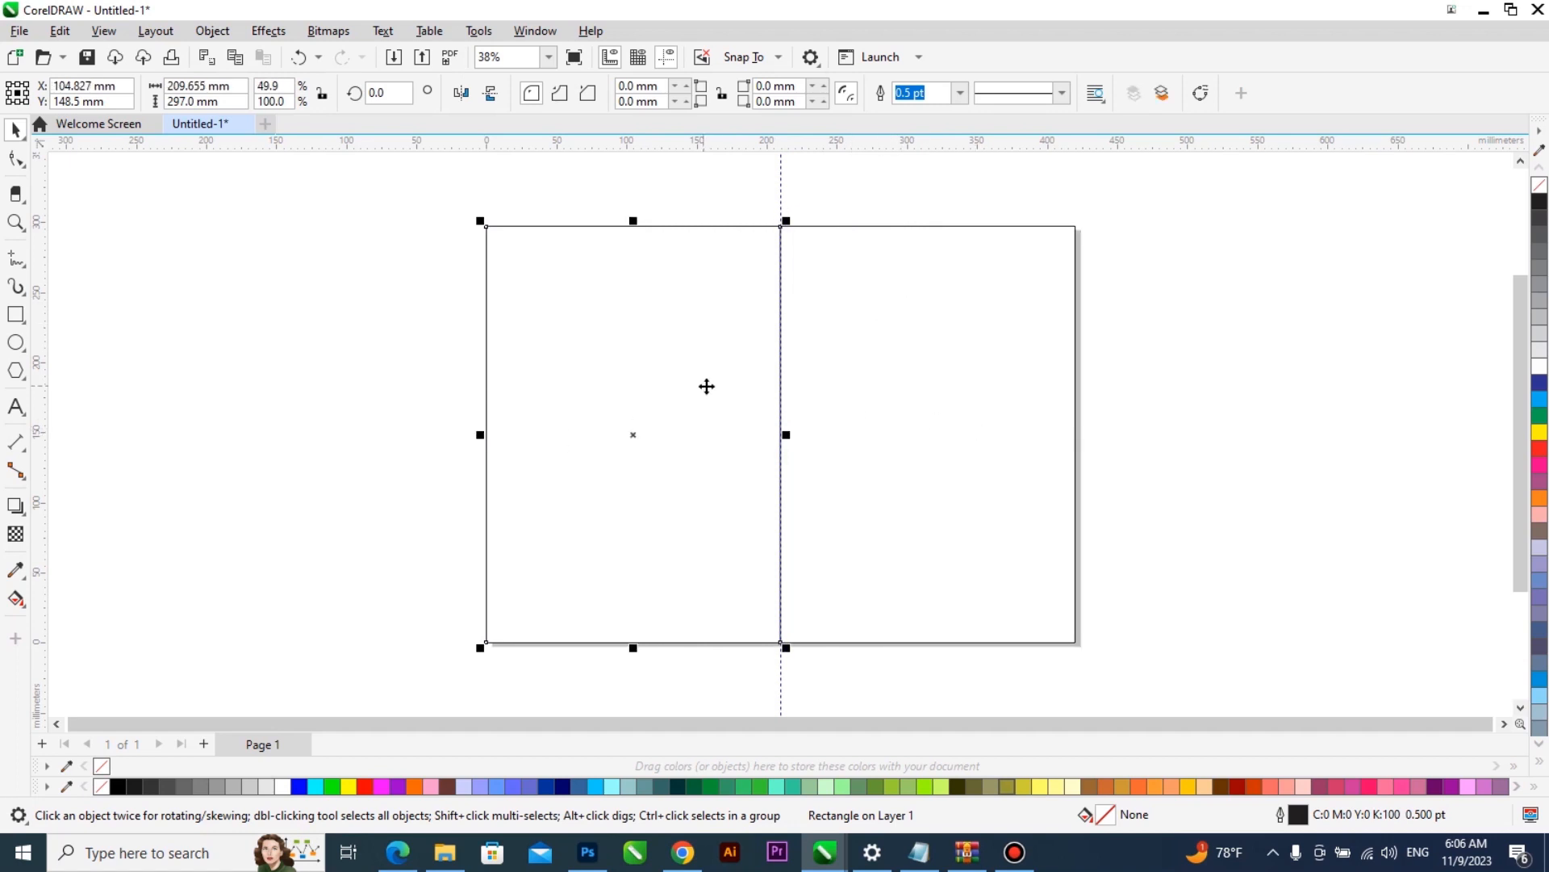
pyautogui.click(1540, 432)
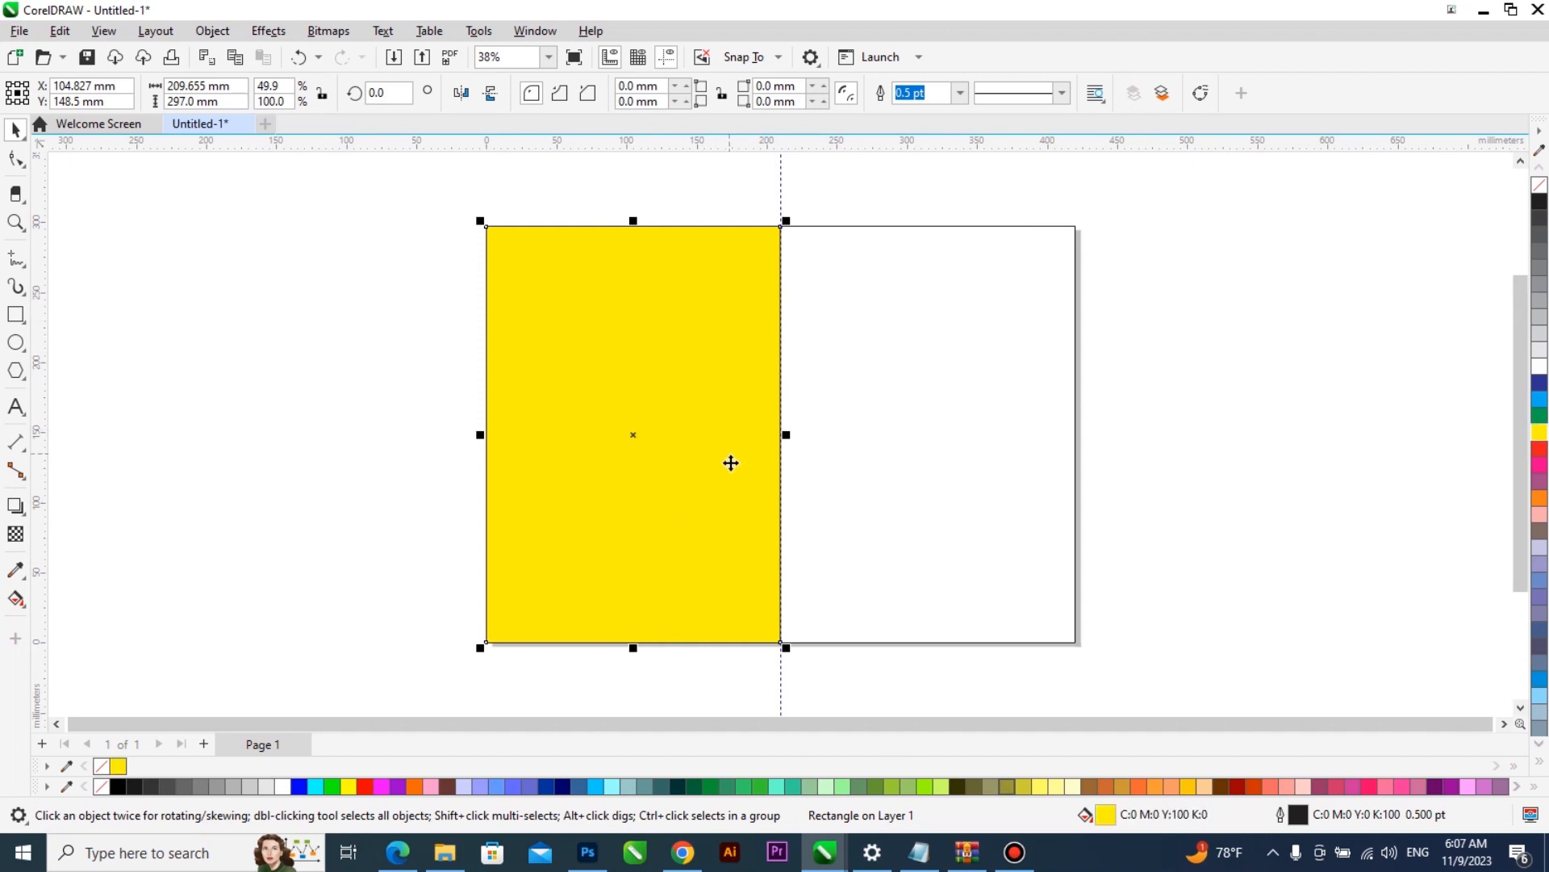
pyautogui.hotkey('ctrl', 'z')
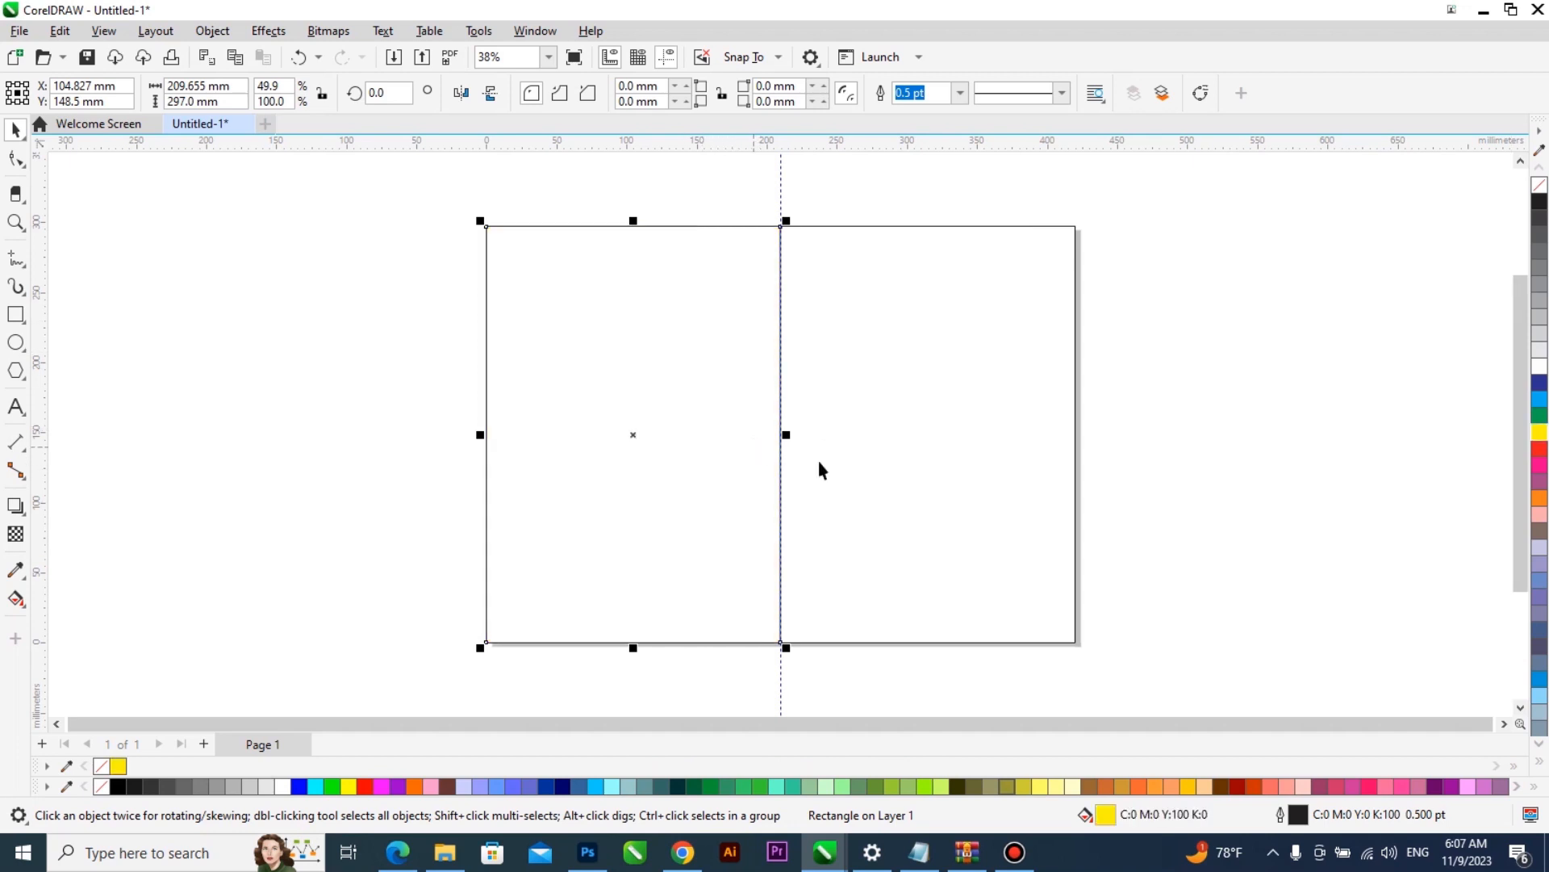
pyautogui.click(978, 404)
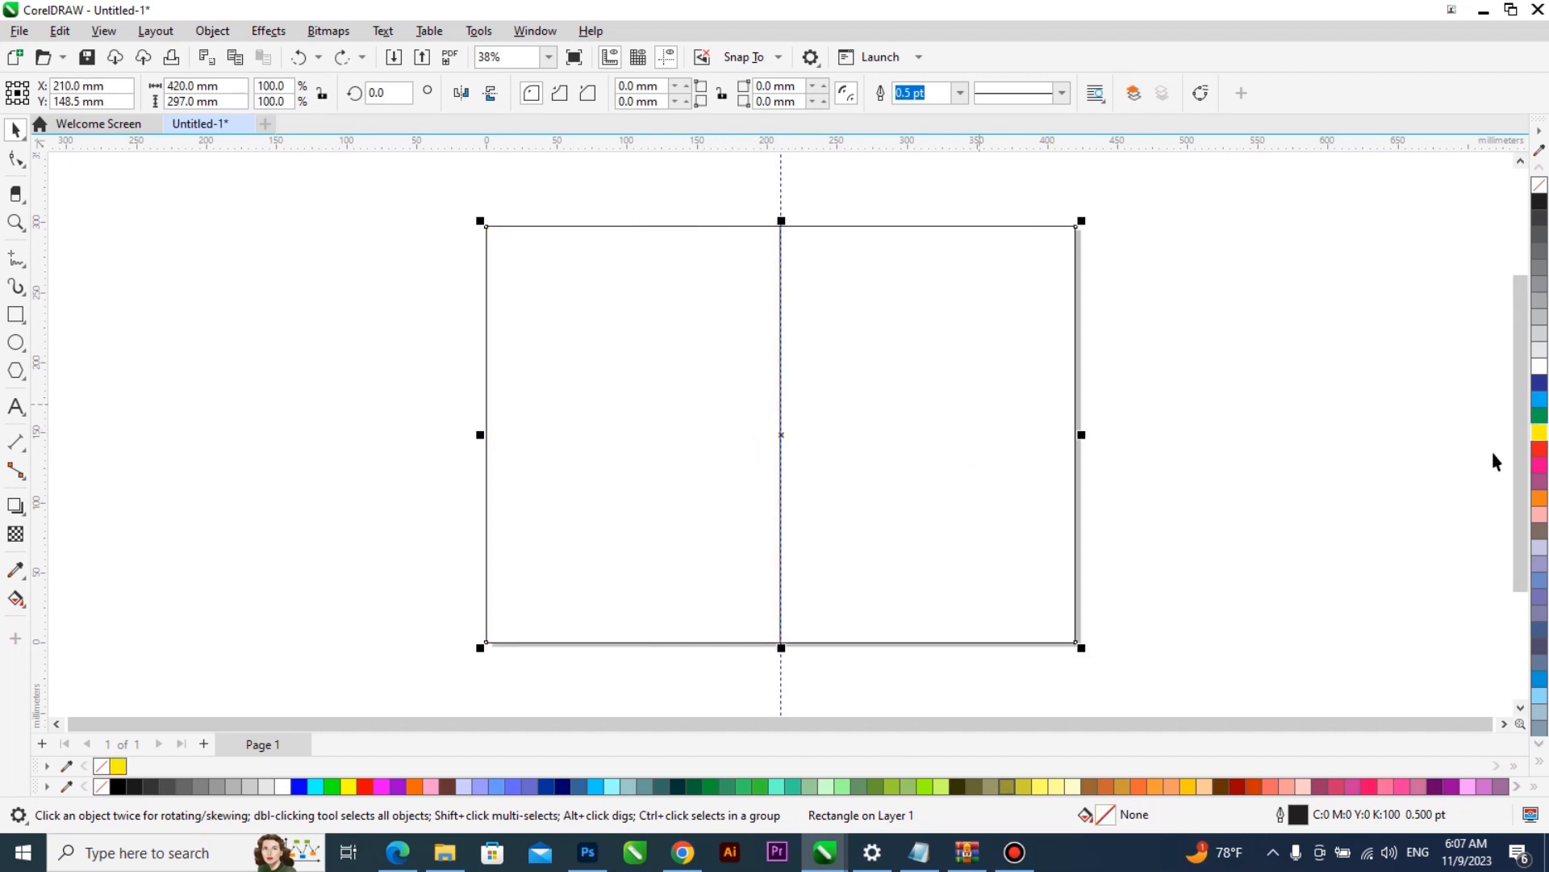
pyautogui.click(1541, 400)
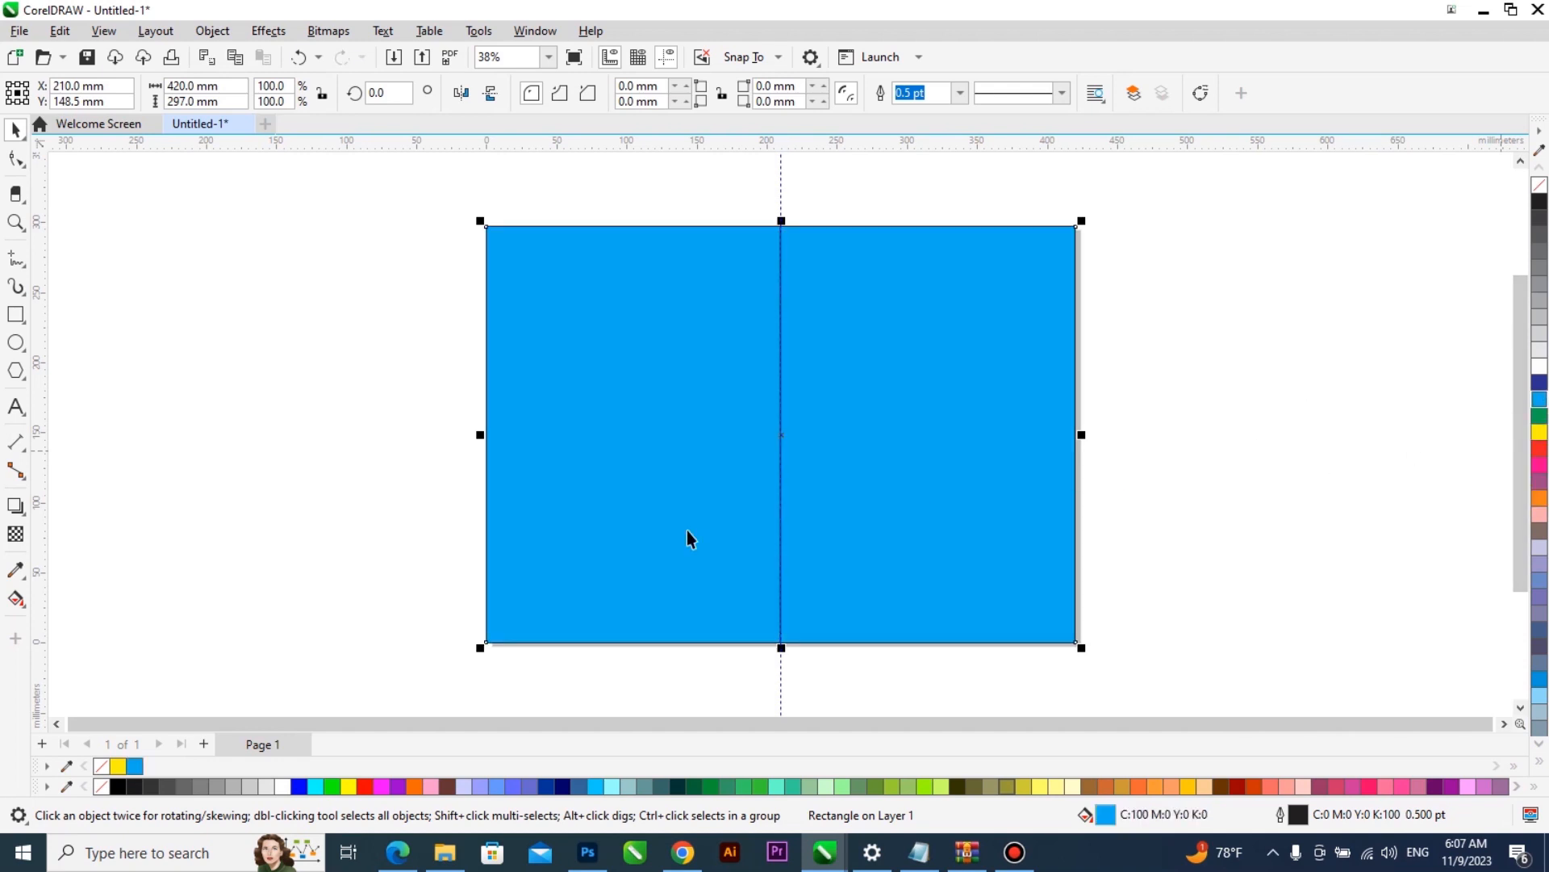
pyautogui.hotkey('ctrl', 'z')
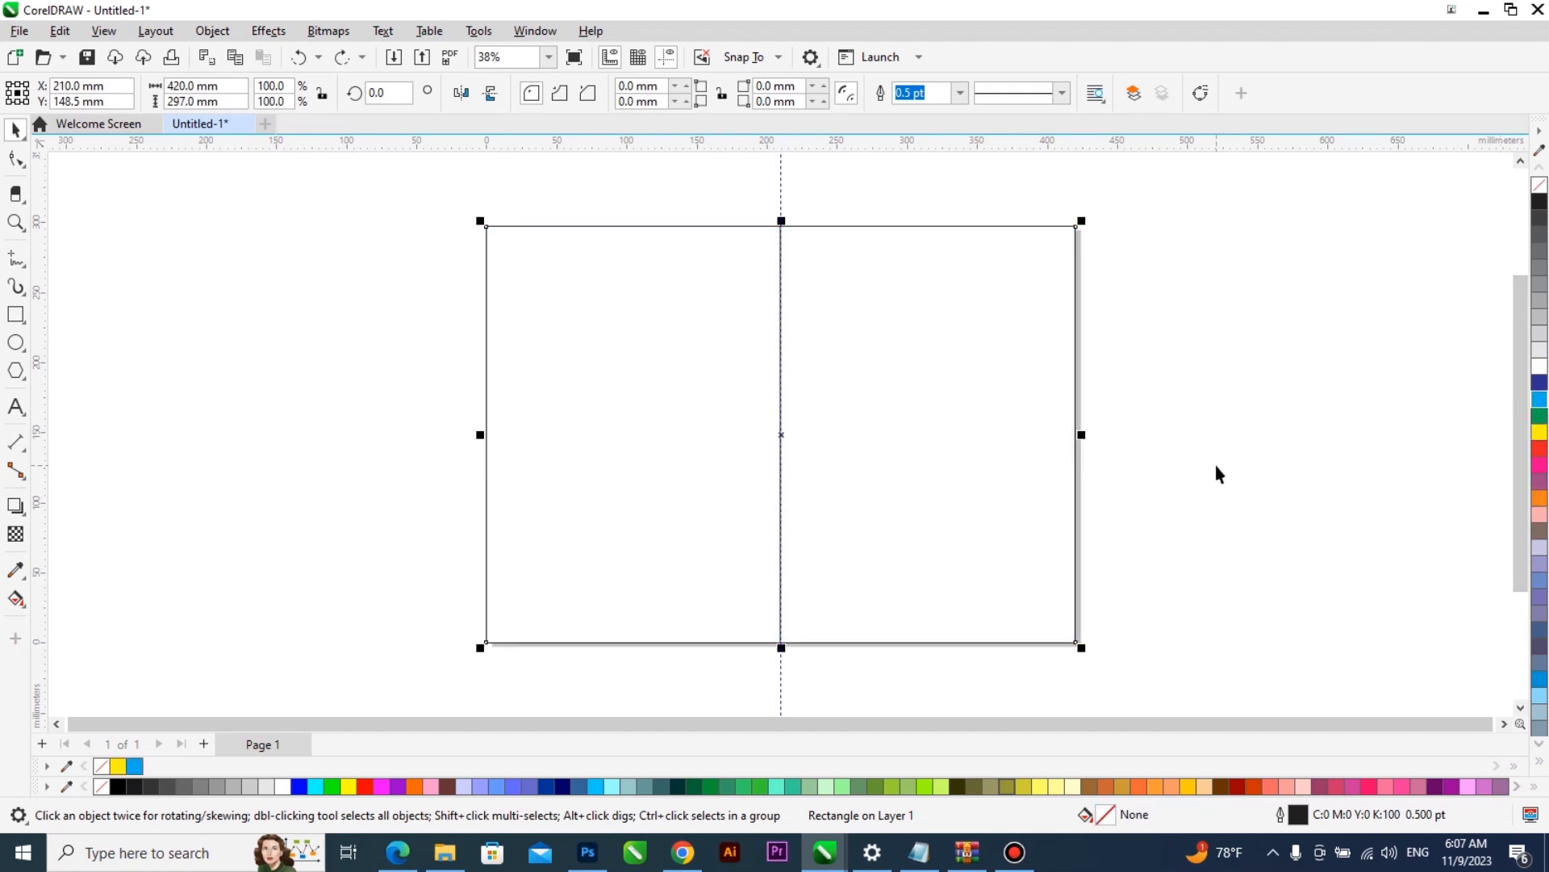
pyautogui.click(707, 410)
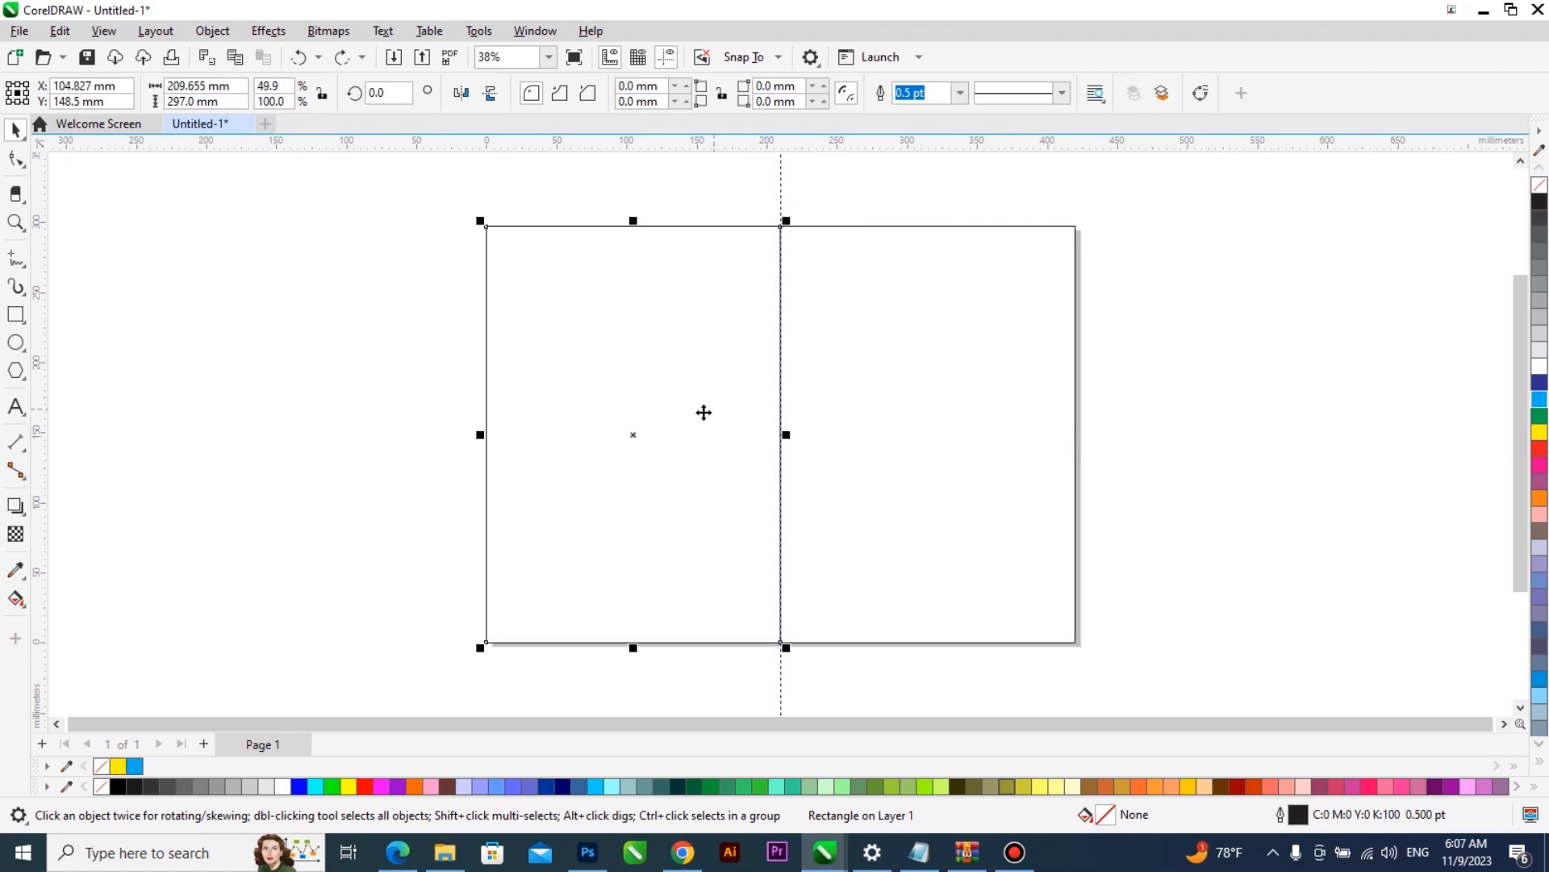
# - Narrow the full-page rectangle from its left side to the centre guideline so it covers only the right half
pyautogui.click(954, 430)
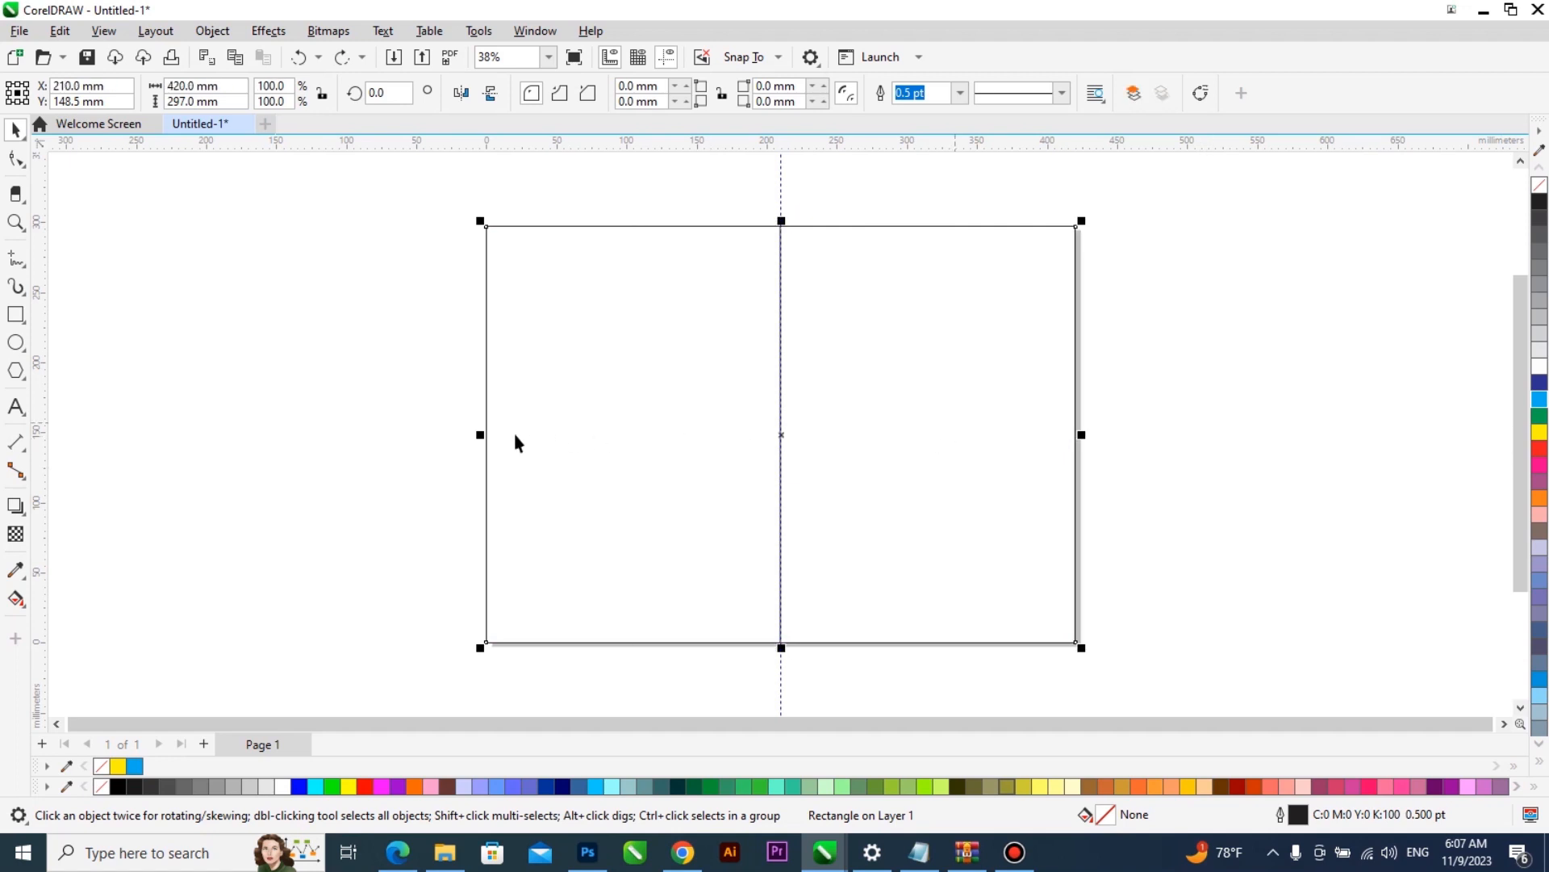
pyautogui.moveTo(481, 435); pyautogui.dragTo(779, 444)
pyautogui.click(694, 416)
pyautogui.click(857, 411)
pyautogui.click(712, 418)
pyautogui.click(875, 409)
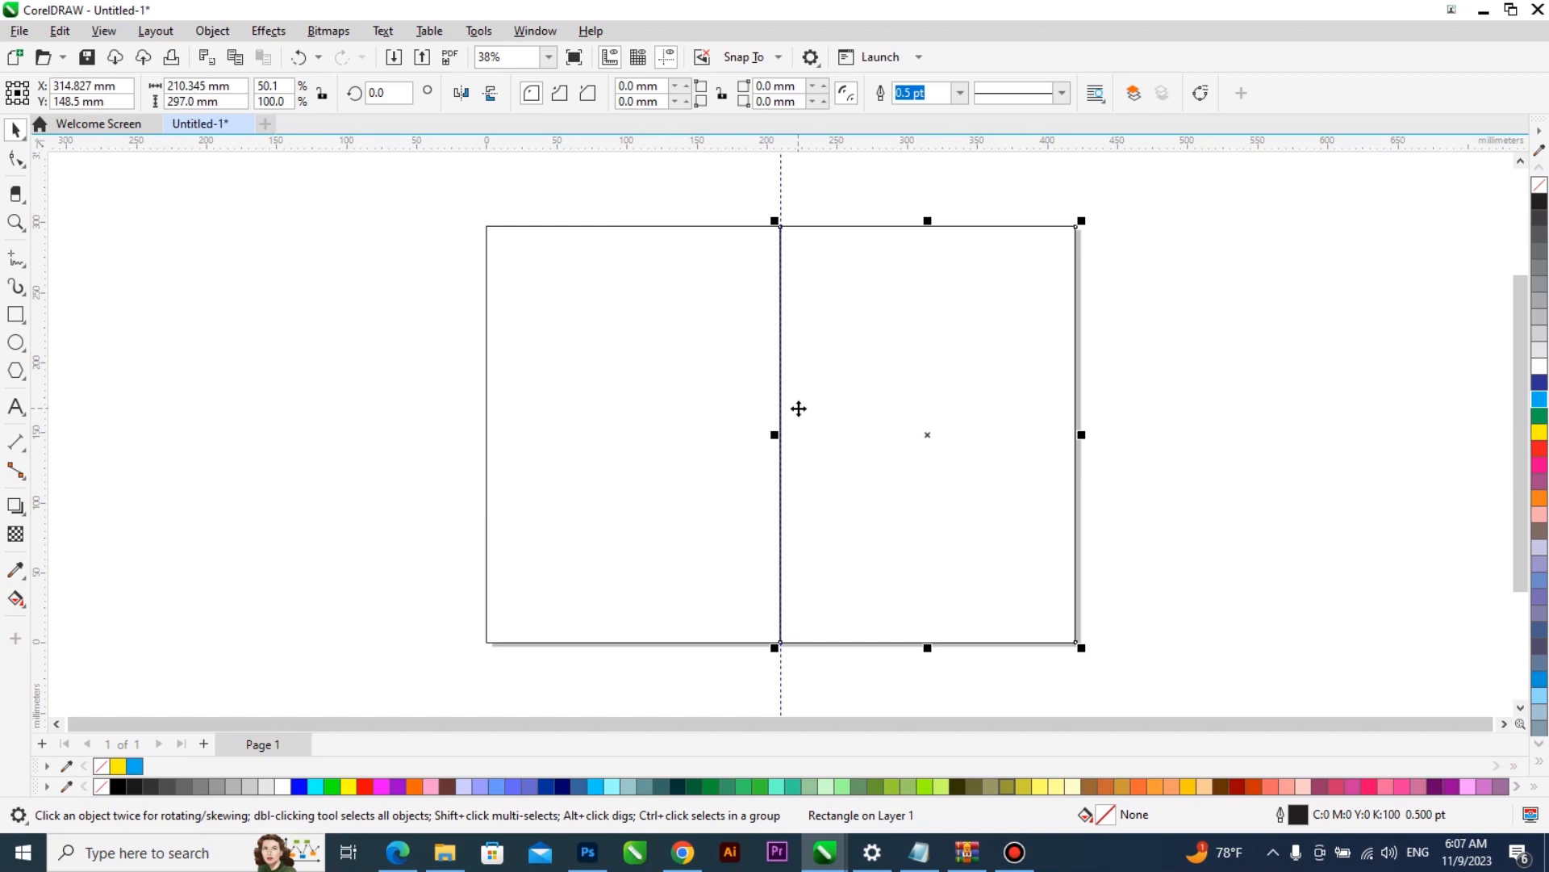
pyautogui.click(713, 191)
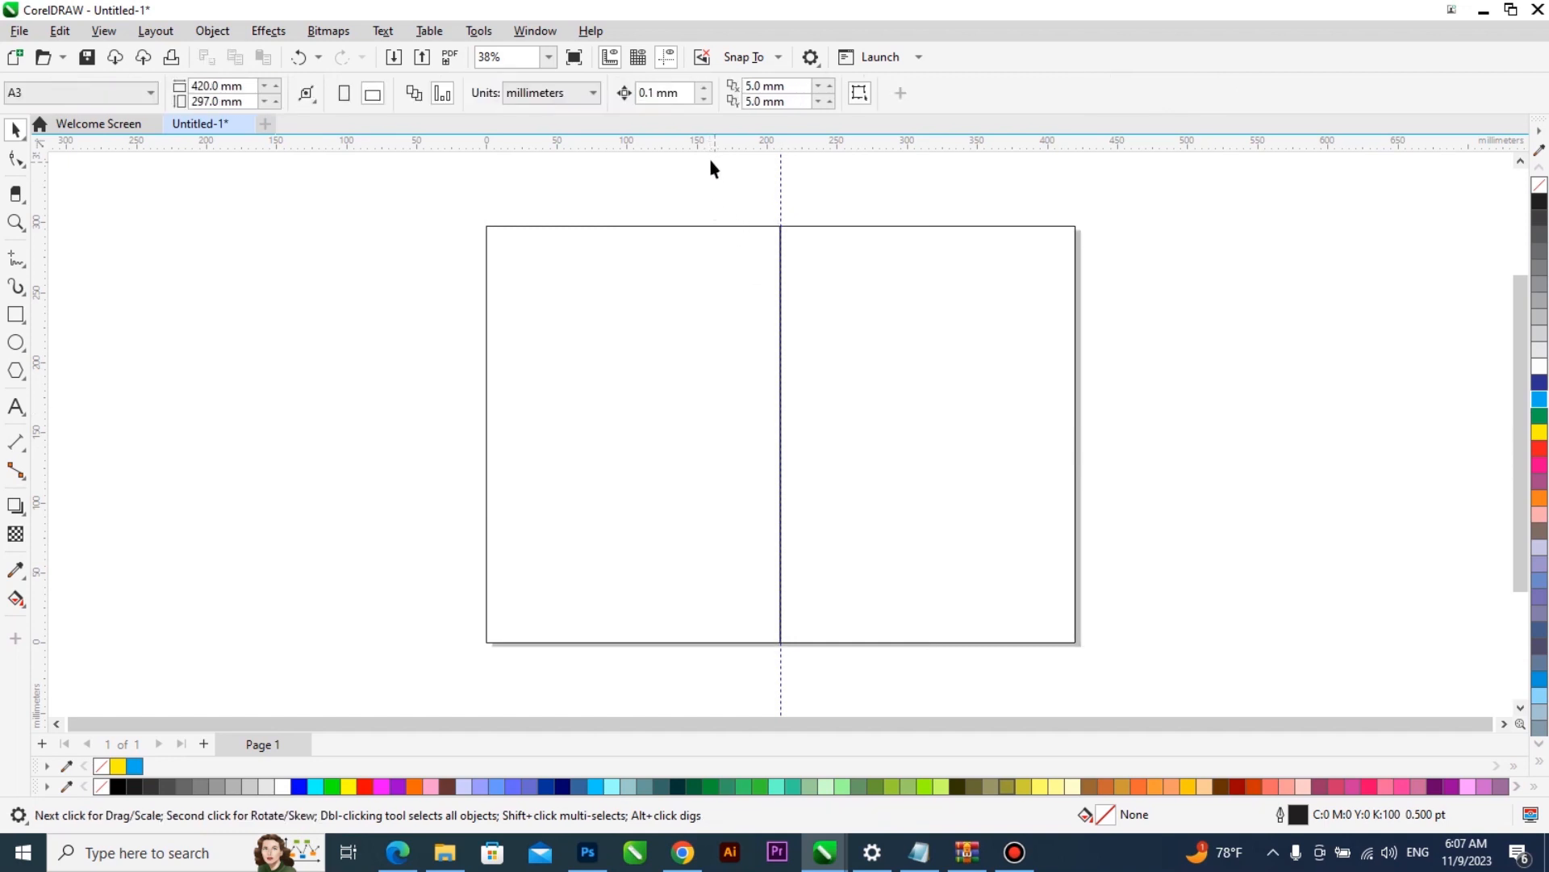
# - Switch the units to inches and place margin guidelines about 0.5 inch inside the edges of both page halves
pyautogui.click(570, 95)
pyautogui.click(528, 110)
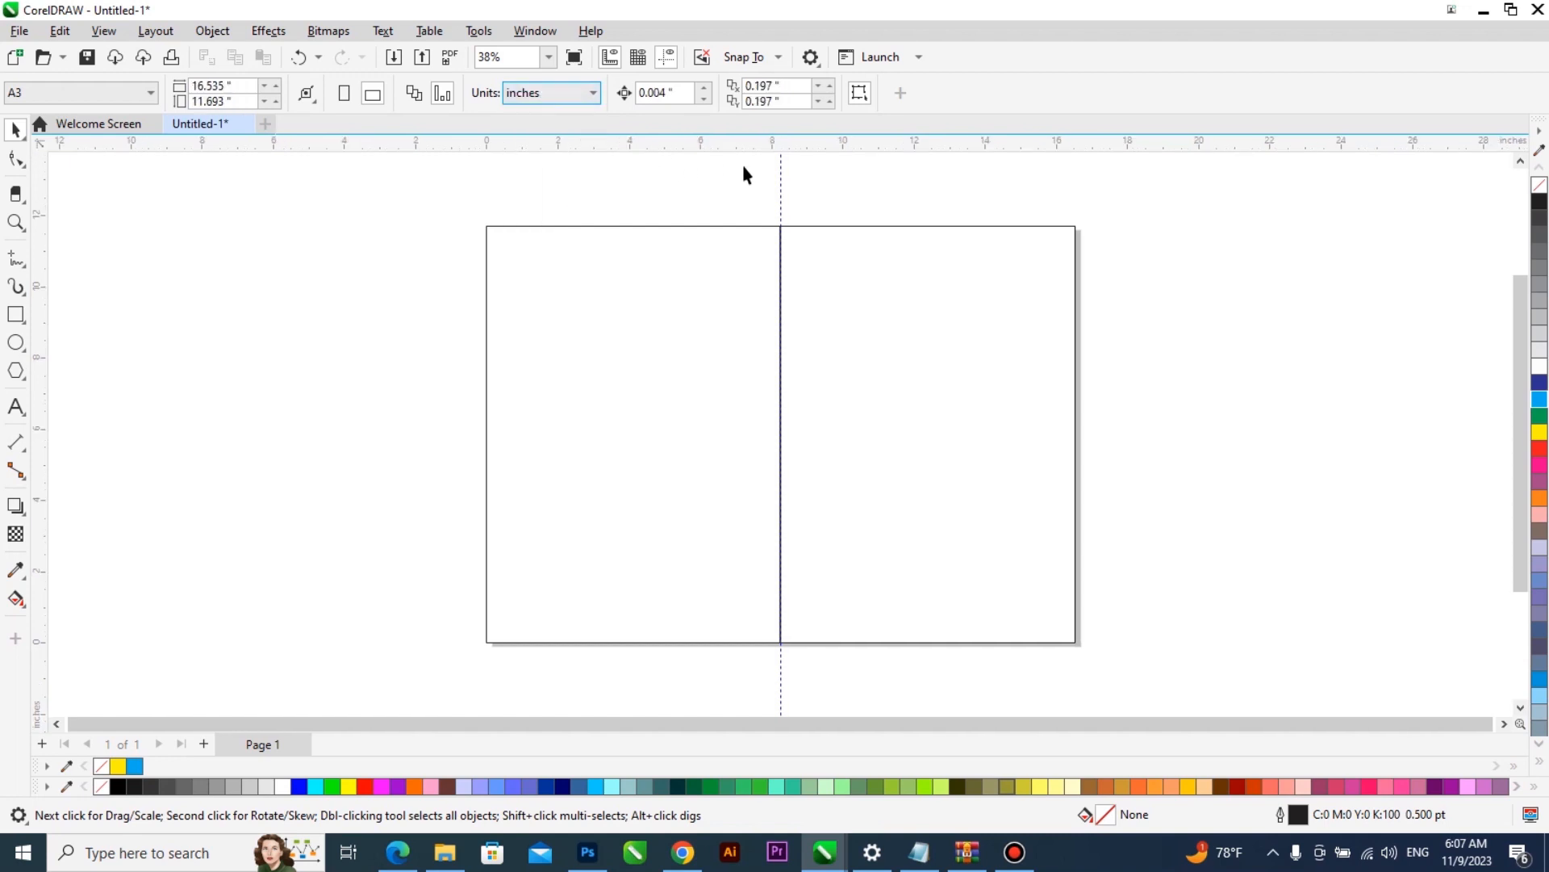
pyautogui.click(780, 243)
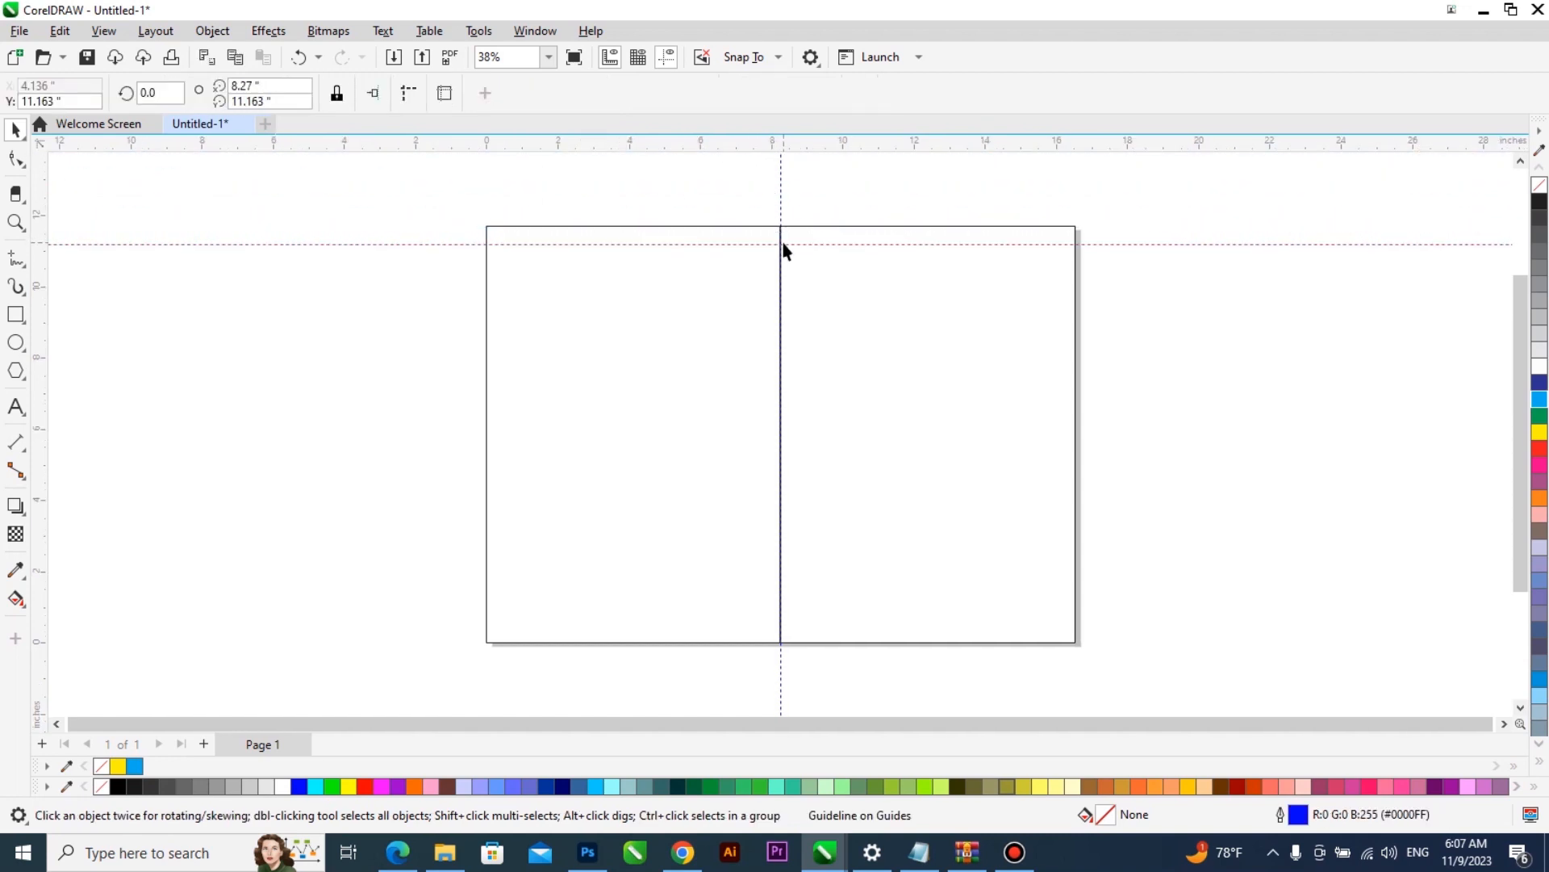
pyautogui.moveTo(788, 247); pyautogui.dragTo(840, 629)
pyautogui.moveTo(37, 376); pyautogui.dragTo(798, 394)
pyautogui.moveTo(799, 394); pyautogui.dragTo(1057, 410)
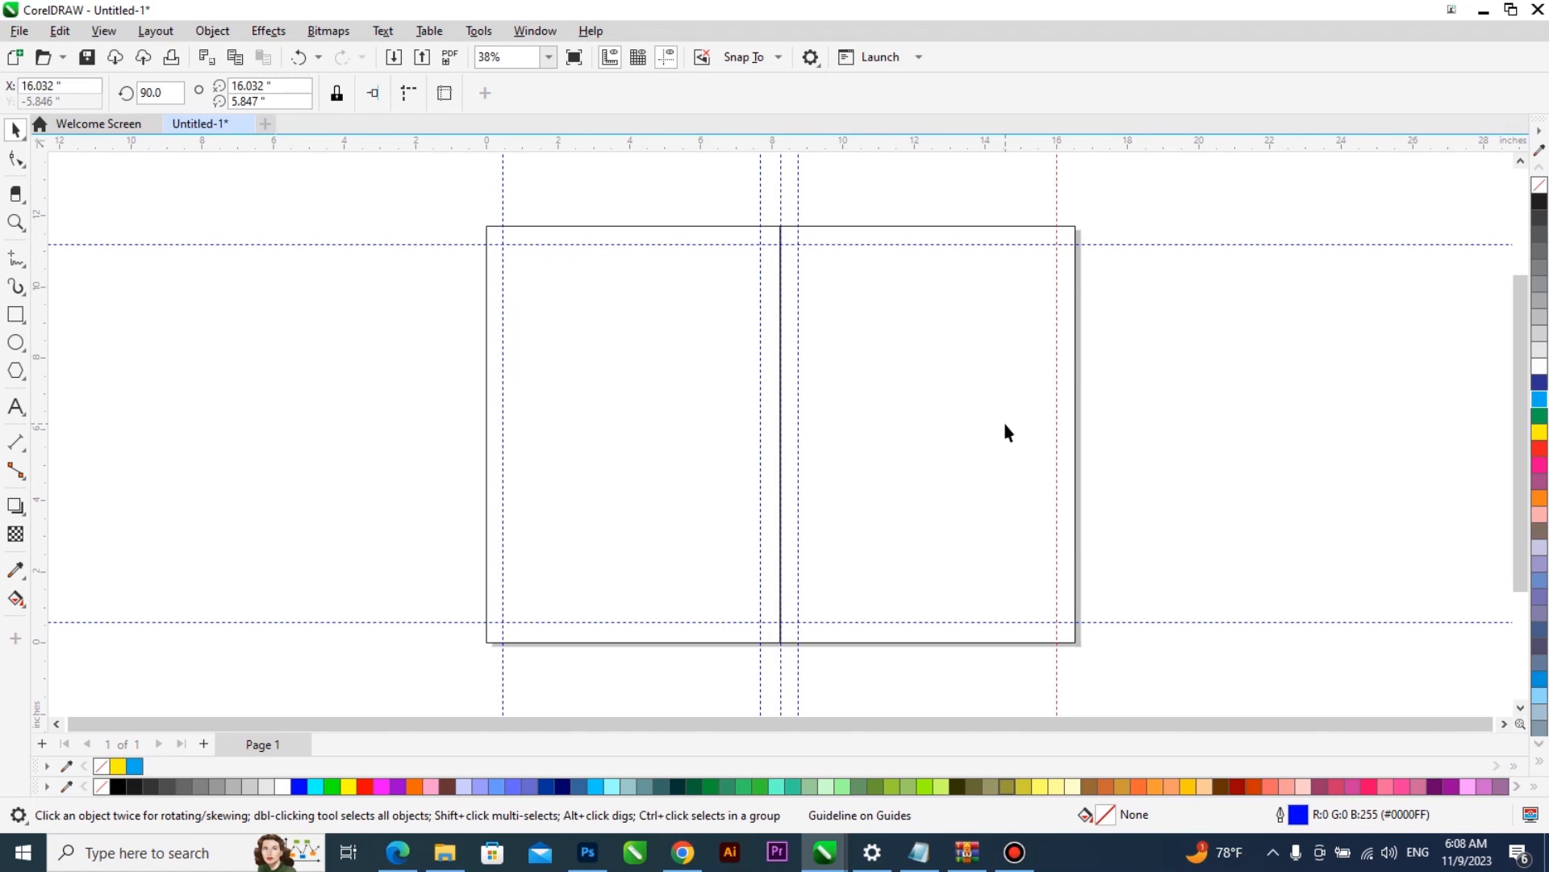
pyautogui.click(1162, 423)
# - Create a copy of the right-half rectangle shortened to its upper half, about 5.92 inches high
pyautogui.click(953, 516)
pyautogui.moveTo(938, 622); pyautogui.dragTo(978, 426)
pyautogui.scroll(2, 948, 443)
pyautogui.moveTo(913, 415); pyautogui.dragTo(929, 450)
pyautogui.scroll(-3, 927, 443)
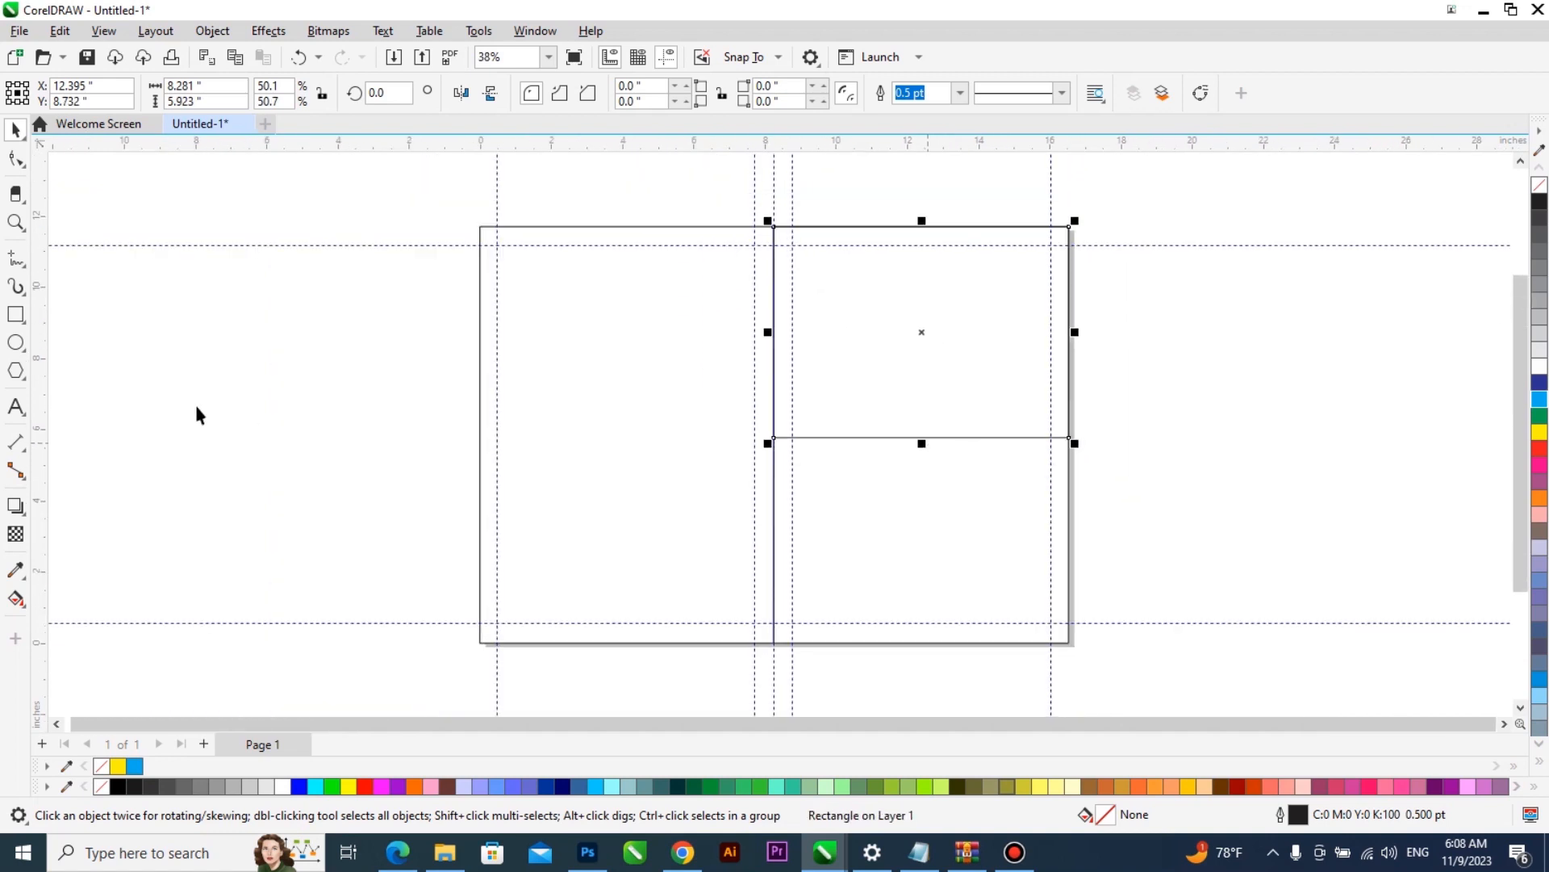
# - Draw a square of about 4.44 inches beside the page and round its corners to about 0.84 inch
pyautogui.scroll(-1, 252, 432)
pyautogui.click(15, 314)
pyautogui.moveTo(1063, 348); pyautogui.dragTo(1201, 486)
pyautogui.press('F10')
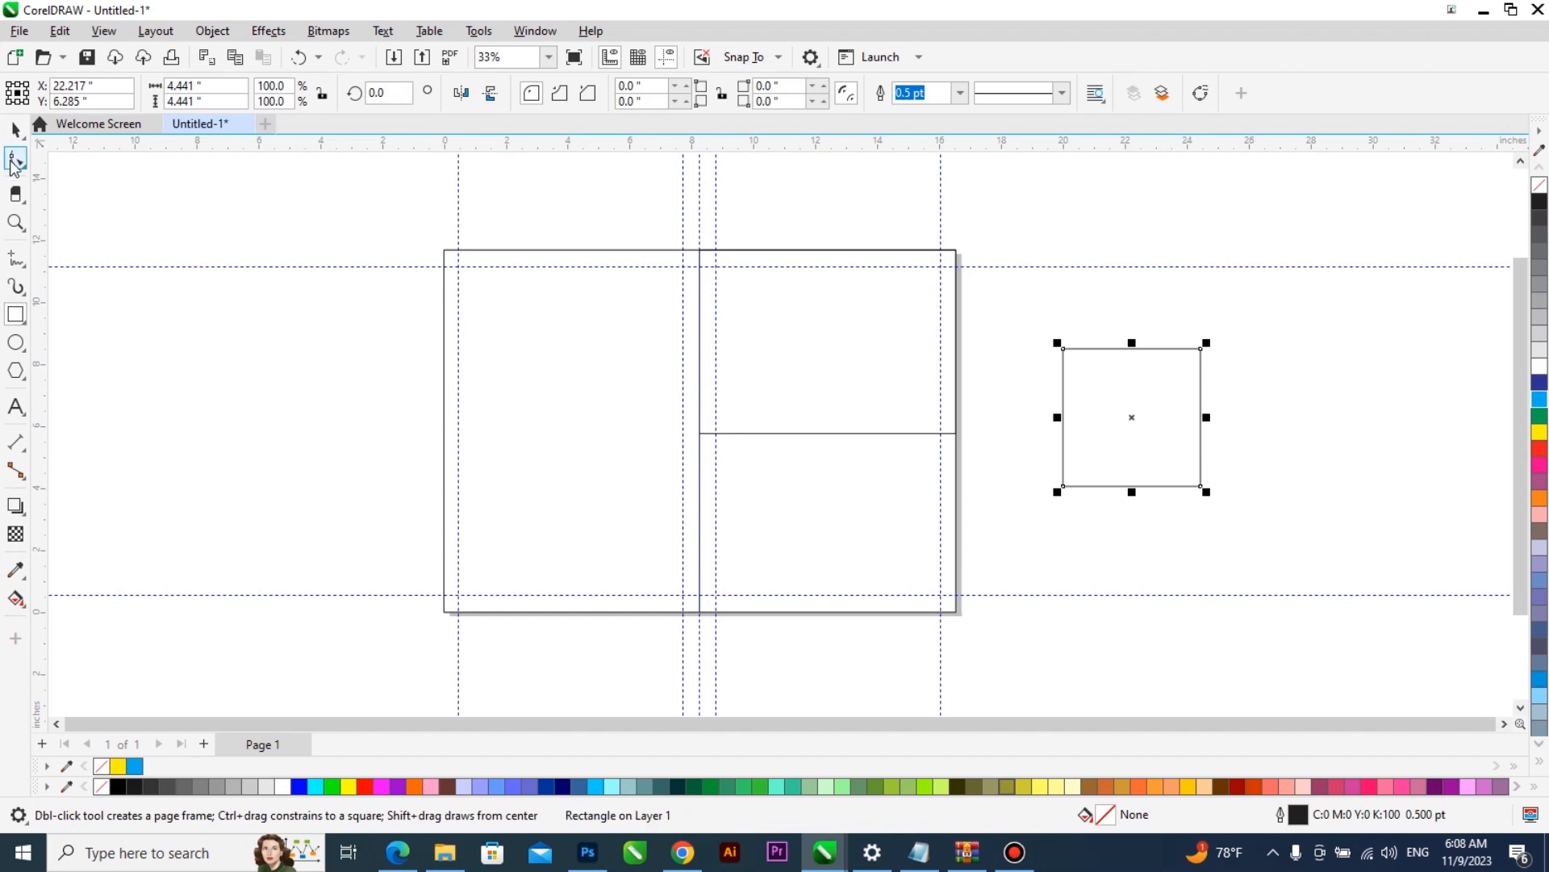
pyautogui.moveTo(1067, 350); pyautogui.dragTo(1088, 376)
pyautogui.press('space')
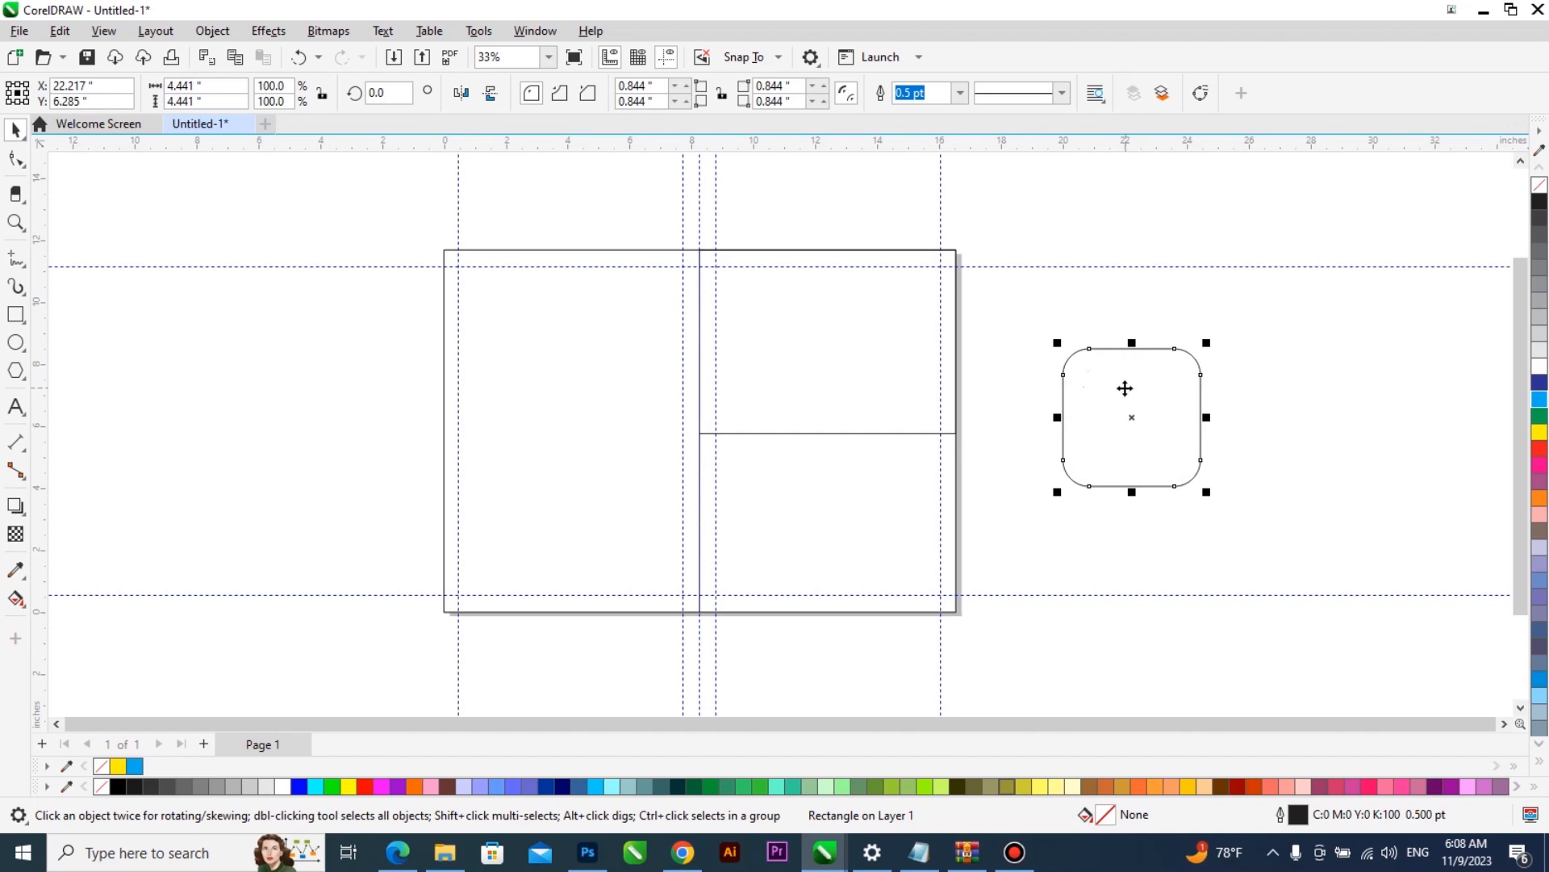
# - Rotate the rounded square to 315 degrees so it stands as a diamond
pyautogui.click(1125, 388)
pyautogui.moveTo(1211, 342); pyautogui.dragTo(1252, 408)
pyautogui.click(1241, 391)
# - Move the rounded diamond onto the right half of the page and scale it down to 3.5 inches
pyautogui.moveTo(1119, 418); pyautogui.dragTo(777, 398)
pyautogui.moveTo(882, 306); pyautogui.dragTo(881, 327)
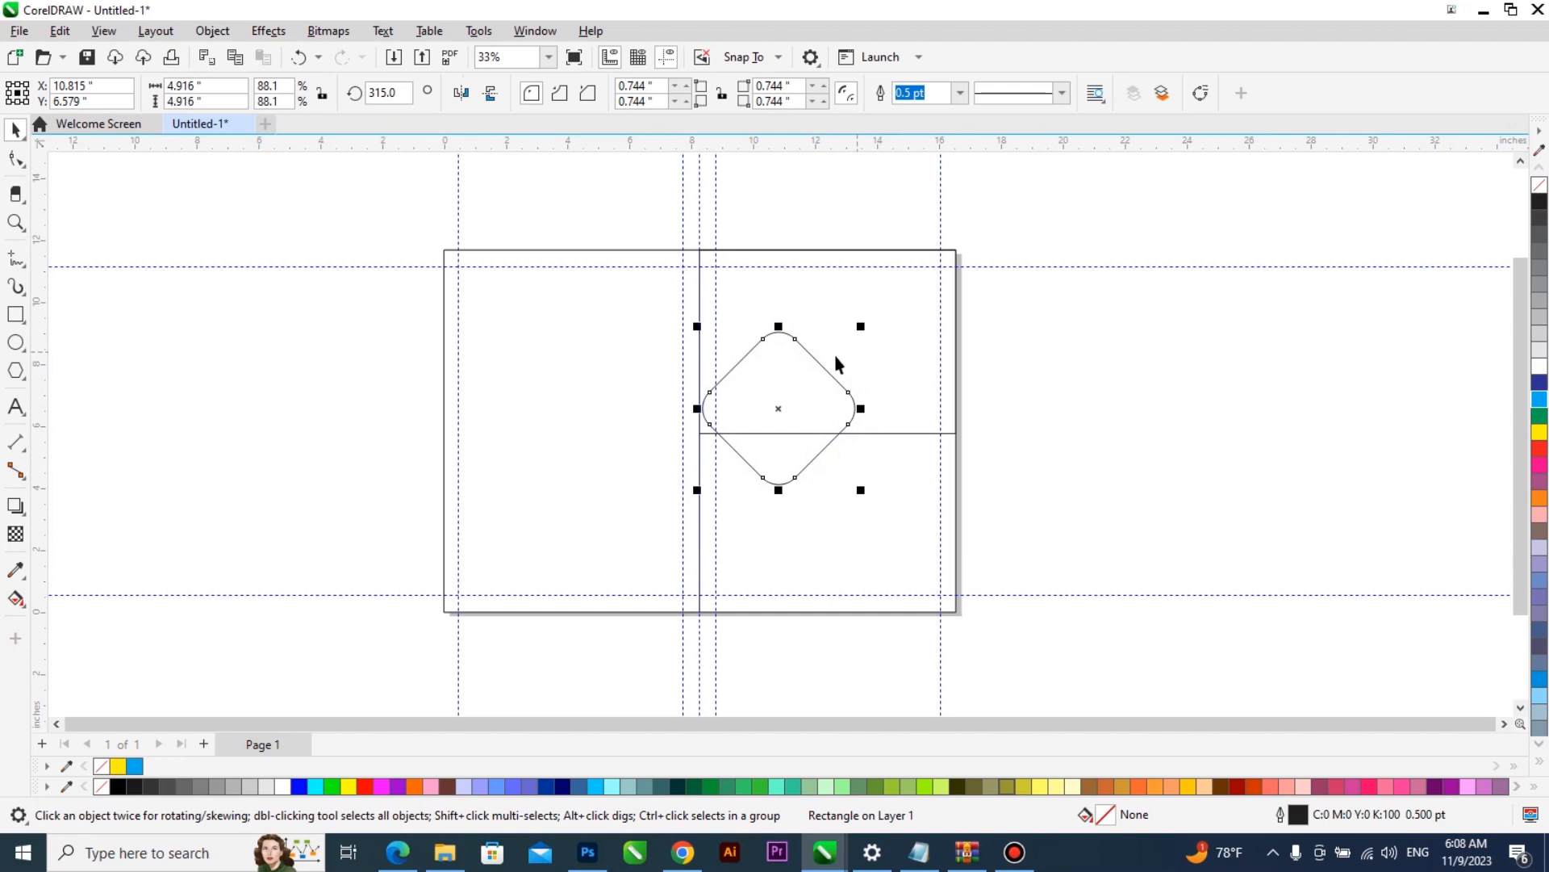
pyautogui.moveTo(787, 380); pyautogui.dragTo(820, 367)
pyautogui.moveTo(897, 315); pyautogui.dragTo(906, 335)
# - Duplicate the rounded diamond to make one copy level beside it and another below, between the two upper ones
pyautogui.scroll(2, 803, 390)
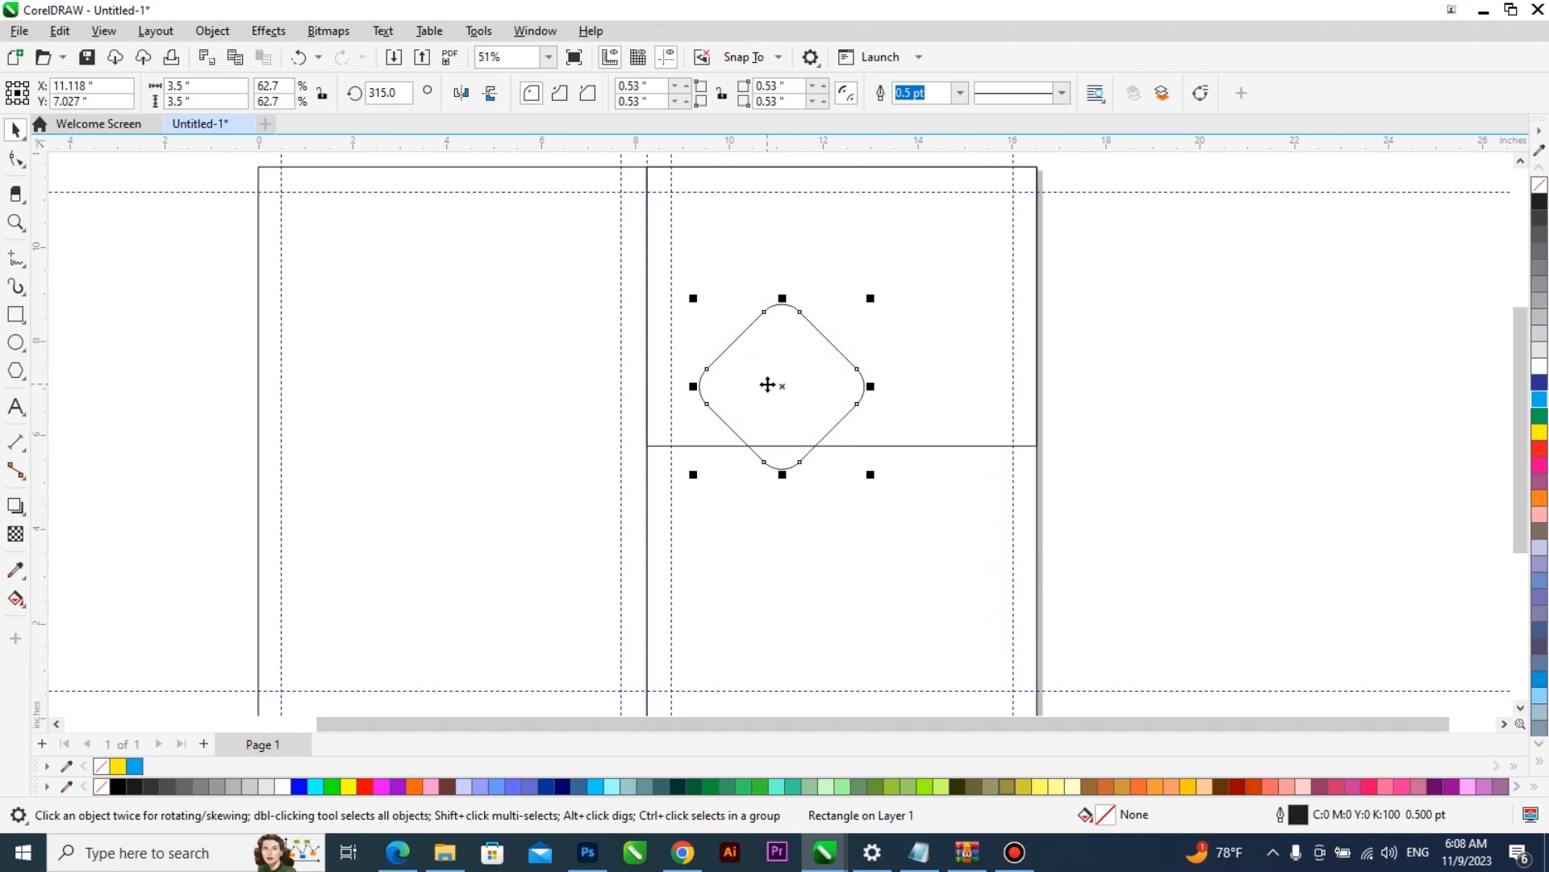
pyautogui.moveTo(768, 385); pyautogui.dragTo(825, 473)
pyautogui.click(893, 362)
pyautogui.keyDown('shift'); pyautogui.click(810, 362); pyautogui.keyUp('shift')
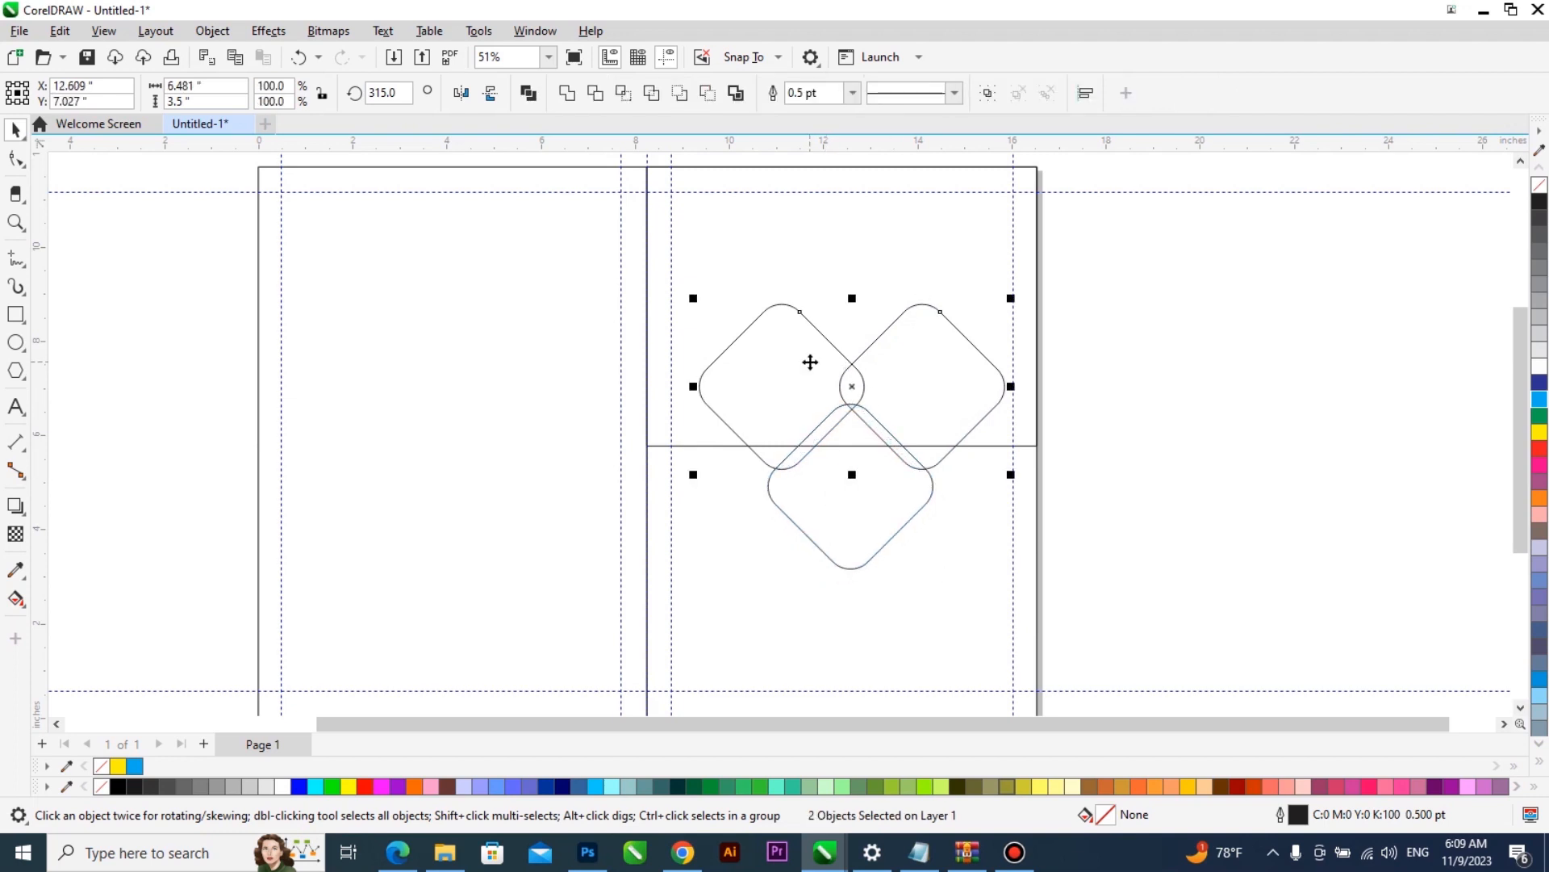
# - Group the two upper diamonds, centre the lower diamond horizontally on them, and group all three together
pyautogui.hotkey('ctrl', 'g')
pyautogui.click(831, 465)
pyautogui.keyDown('shift'); pyautogui.click(806, 386); pyautogui.keyUp('shift')
pyautogui.press('c')
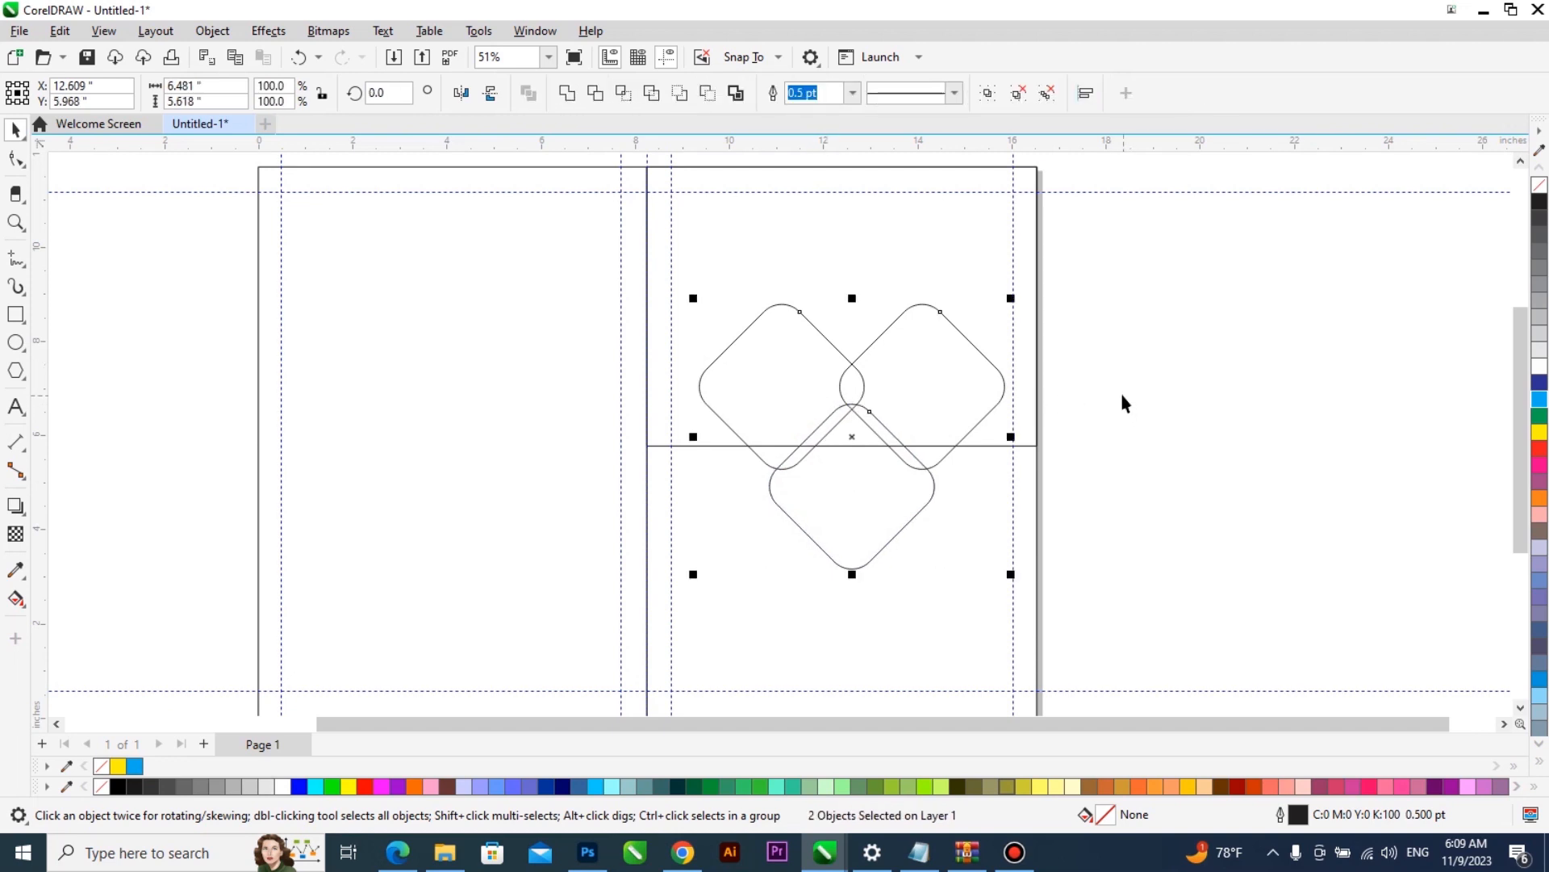
pyautogui.moveTo(1121, 274); pyautogui.dragTo(704, 578)
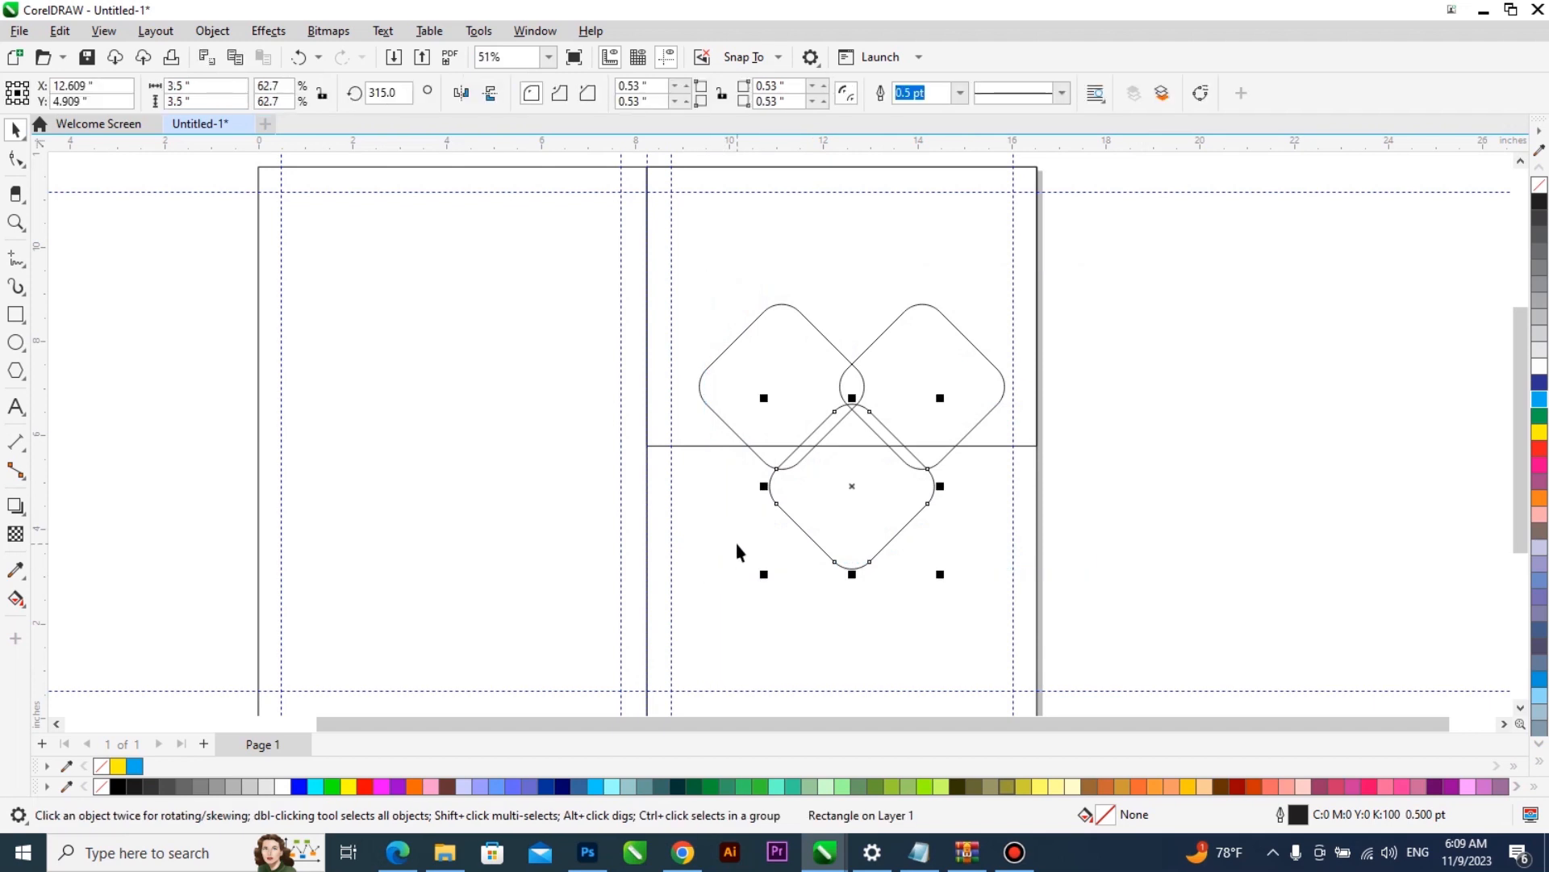
pyautogui.moveTo(1142, 252); pyautogui.dragTo(693, 580)
pyautogui.hotkey('ctrl', 'g')
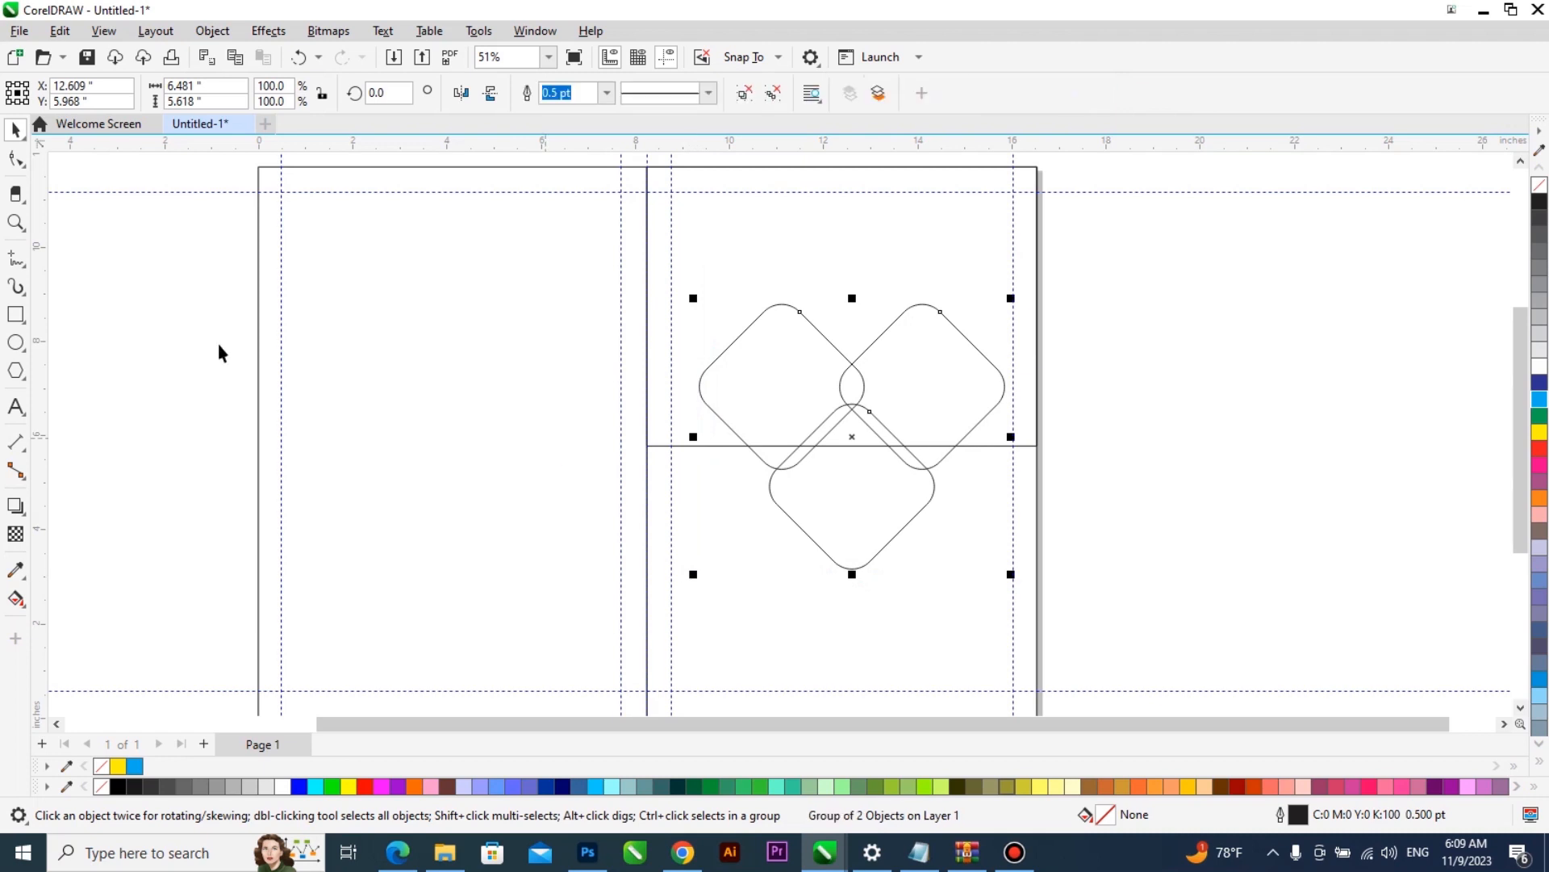
pyautogui.click(15, 258)
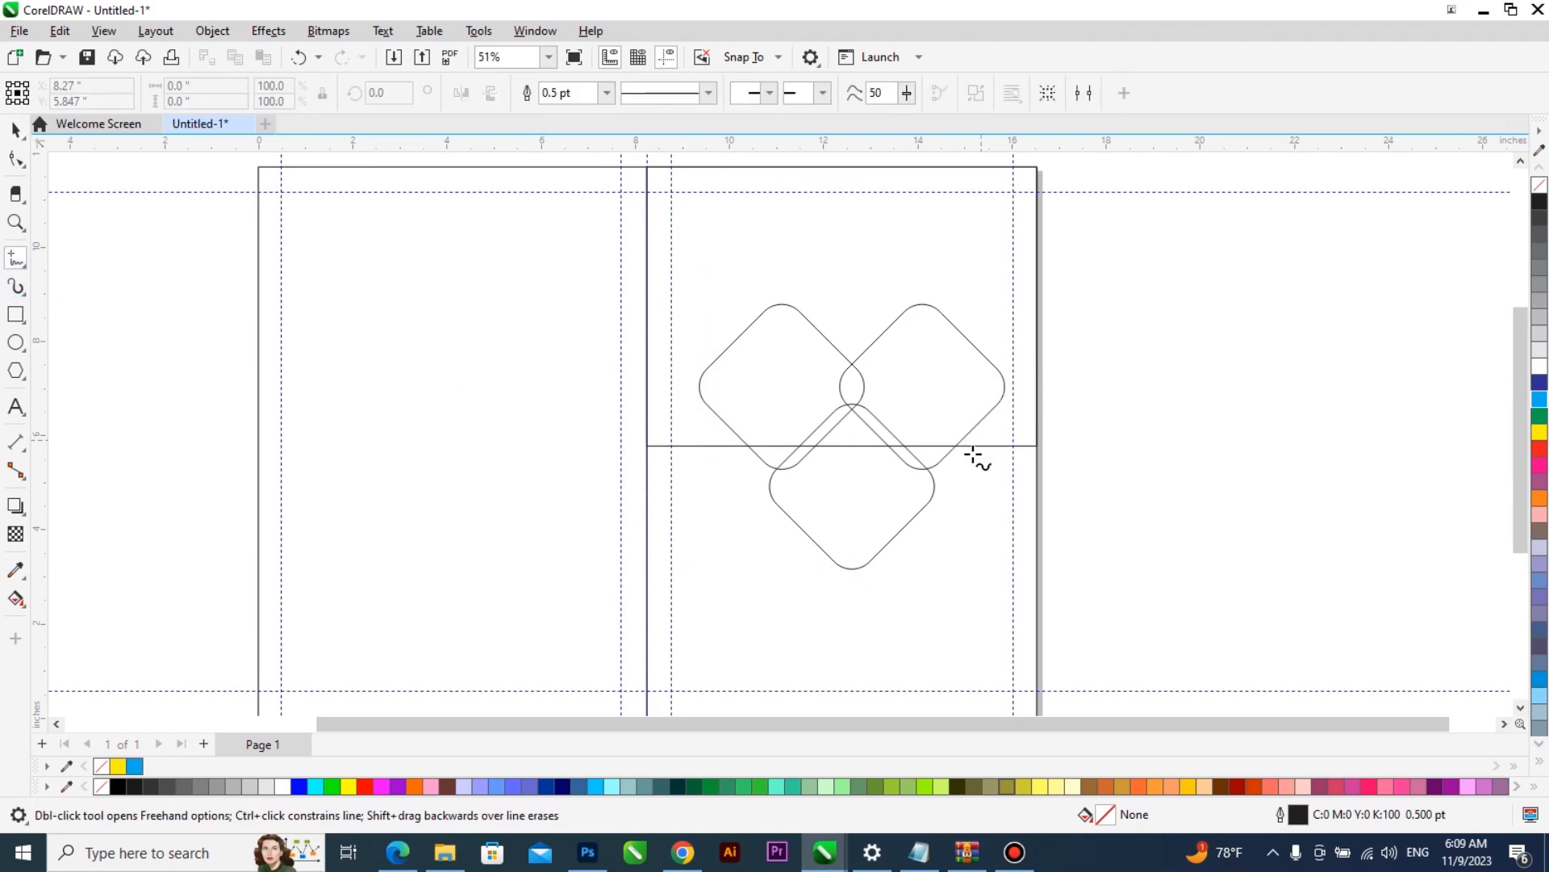
pyautogui.click(698, 353)
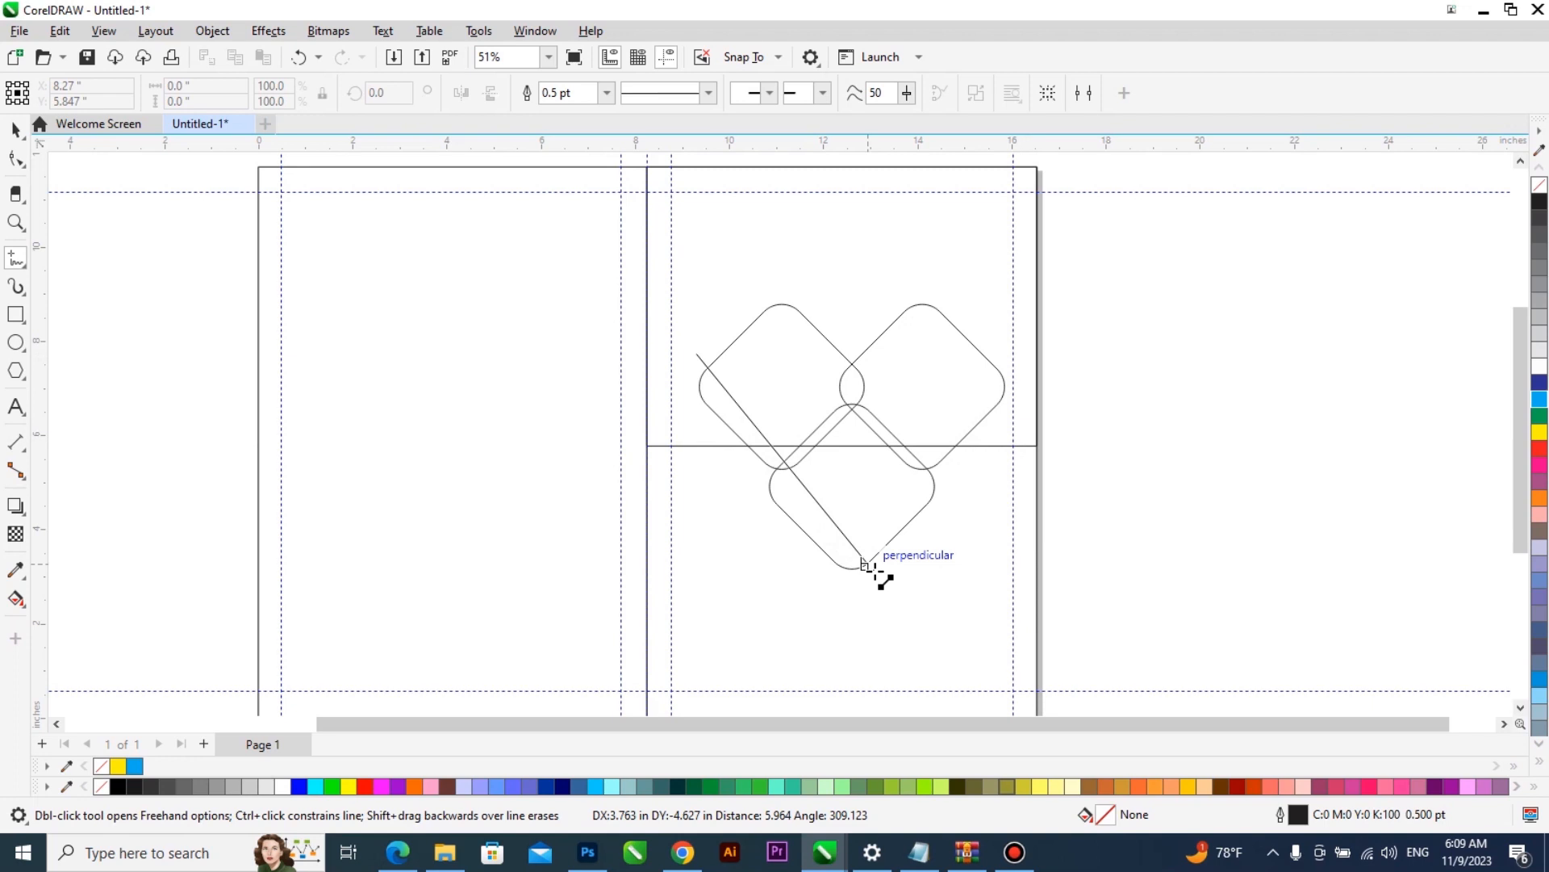
pyautogui.click(864, 562)
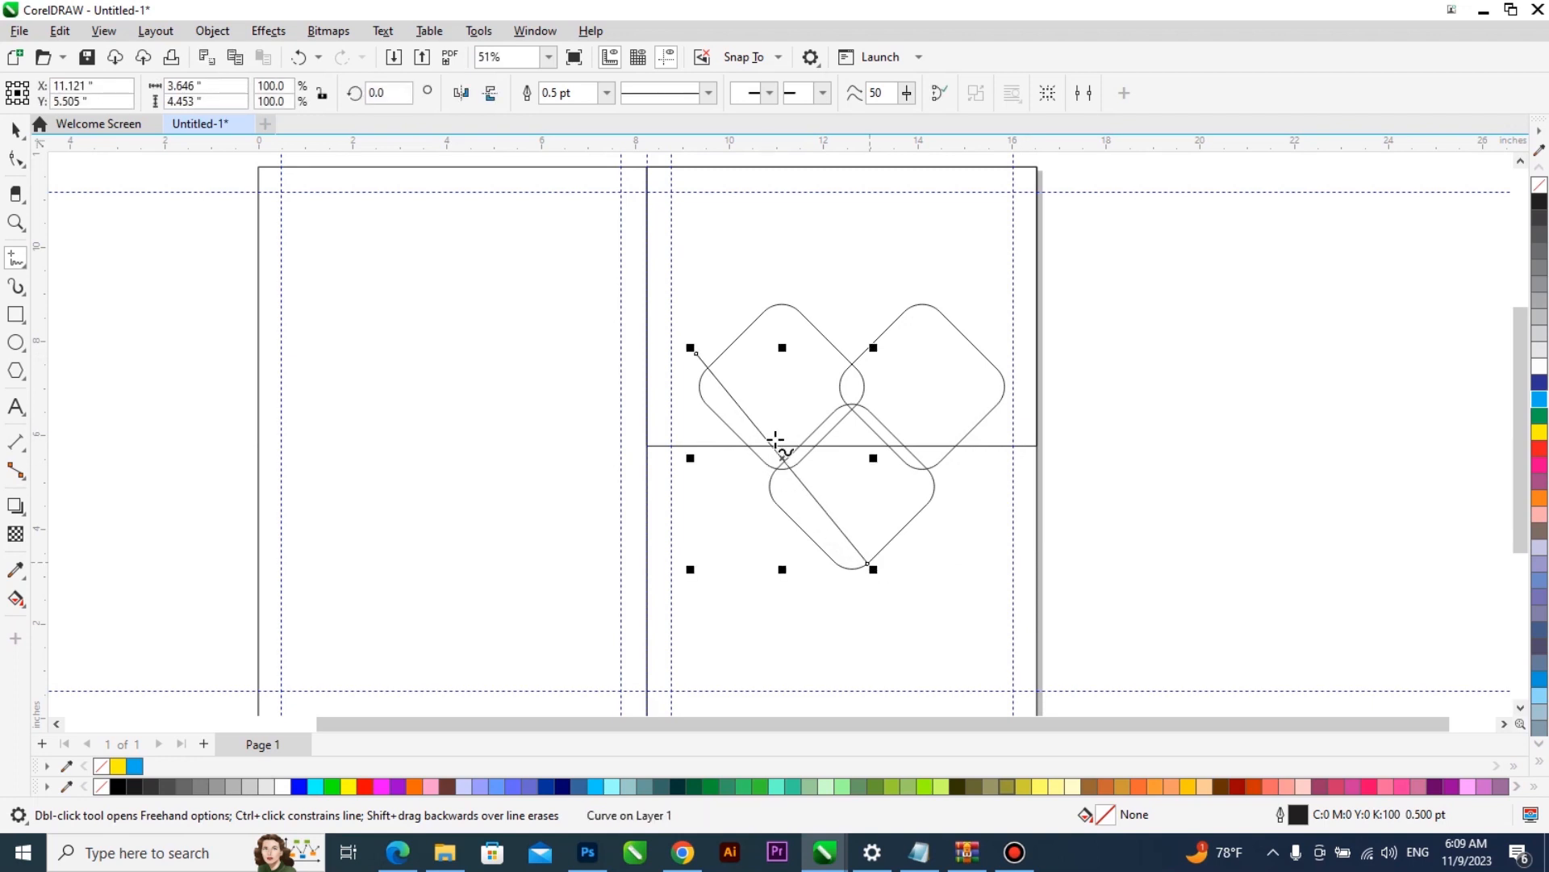
pyautogui.press('space')
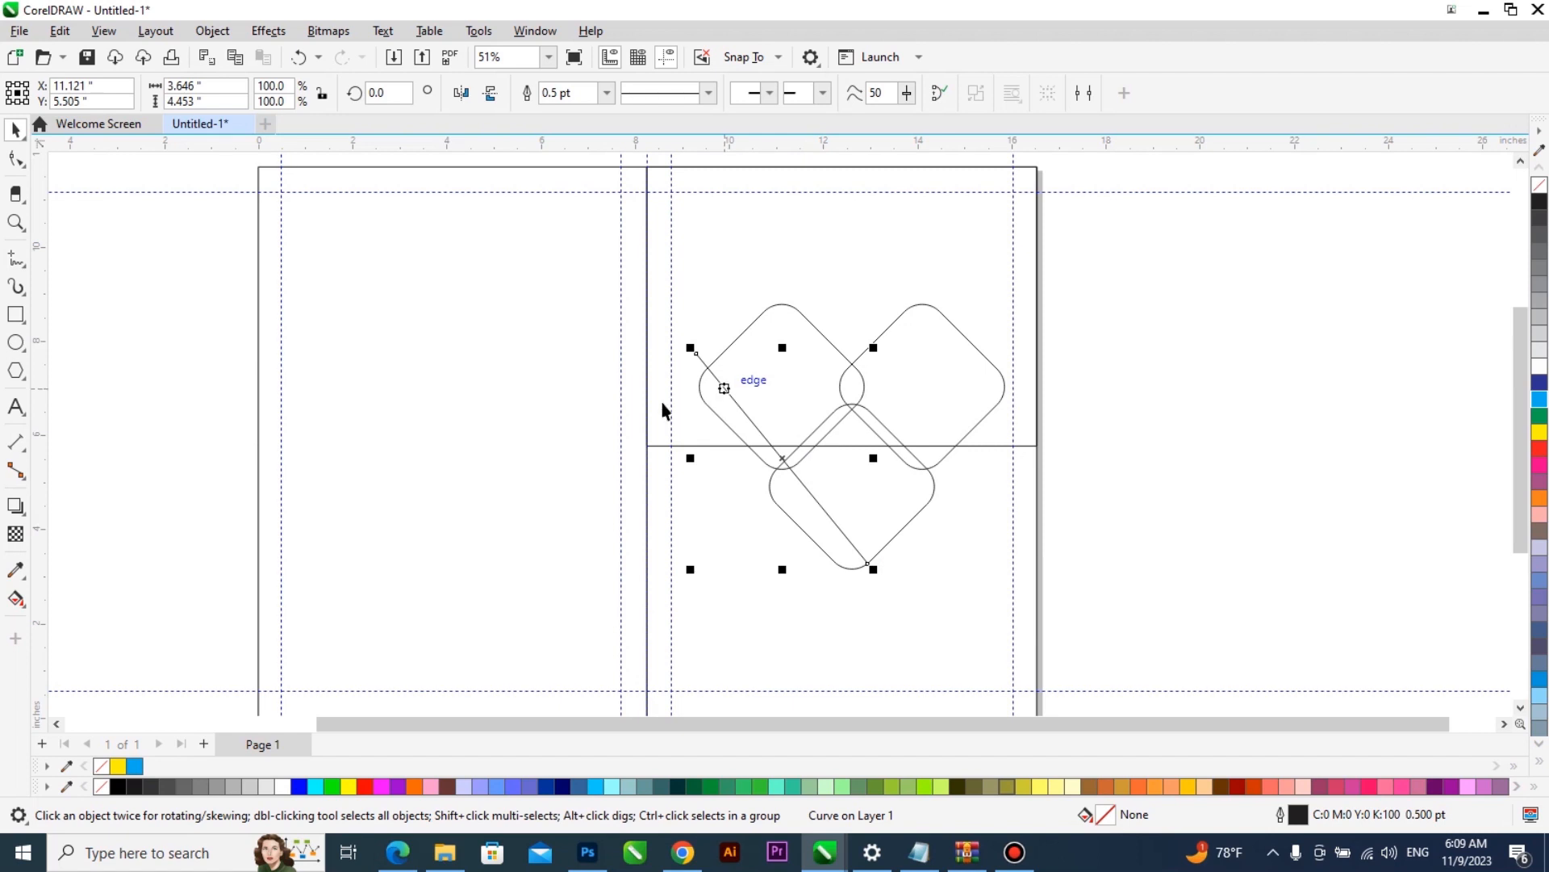
pyautogui.press('Escape')
# - Draw a rectangle about 4.2 by 2.94 inches at the lower left of the diamonds and convert it to curves
pyautogui.press('F6')
pyautogui.moveTo(577, 498); pyautogui.dragTo(775, 635)
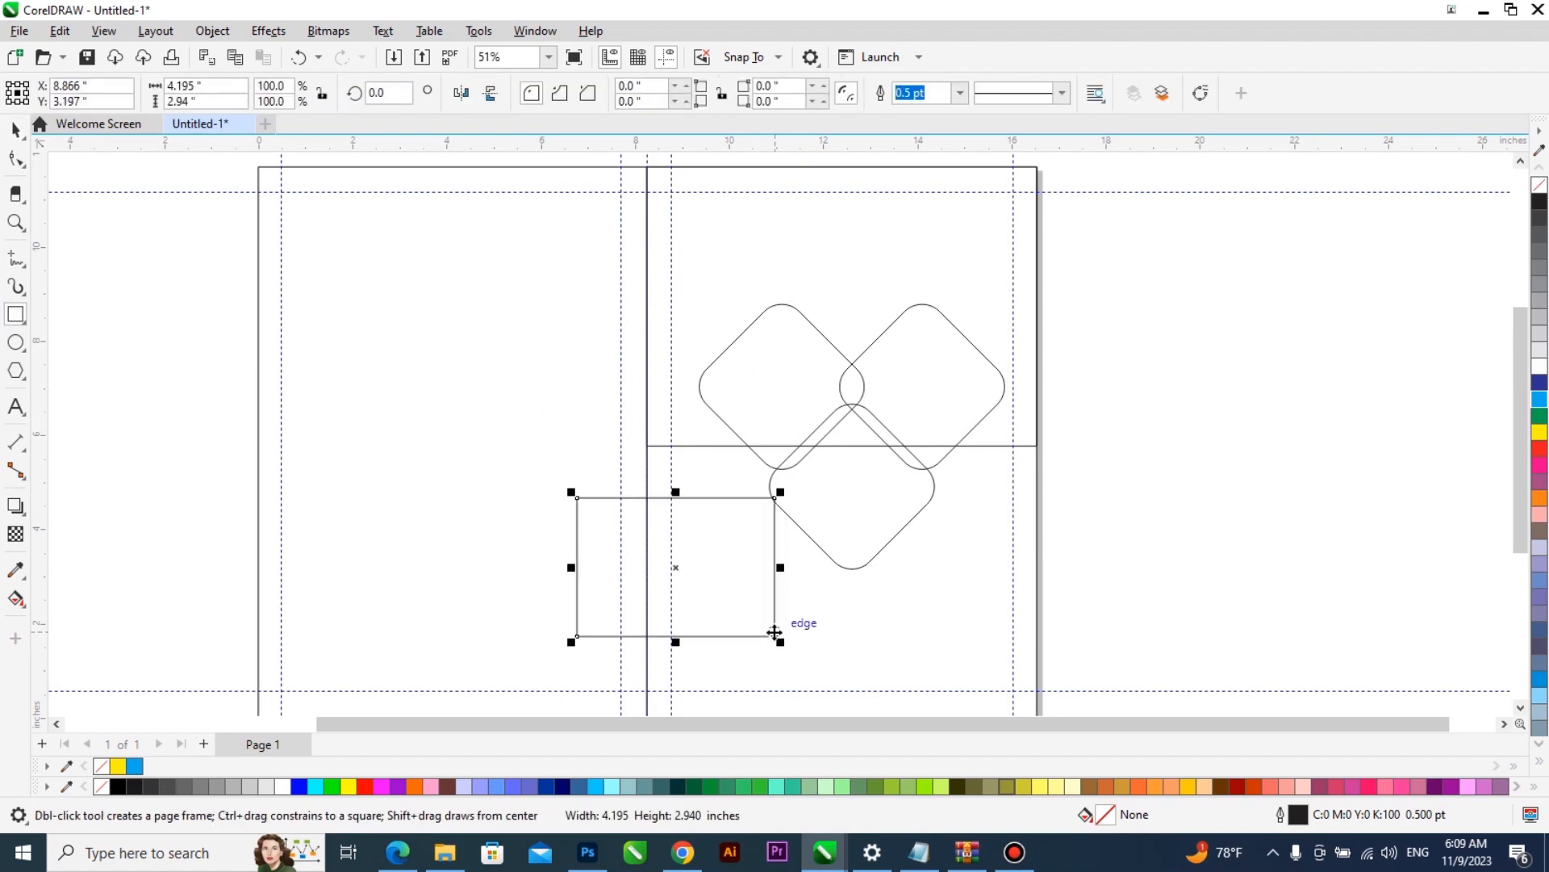
pyautogui.hotkey('ctrl', 'q')
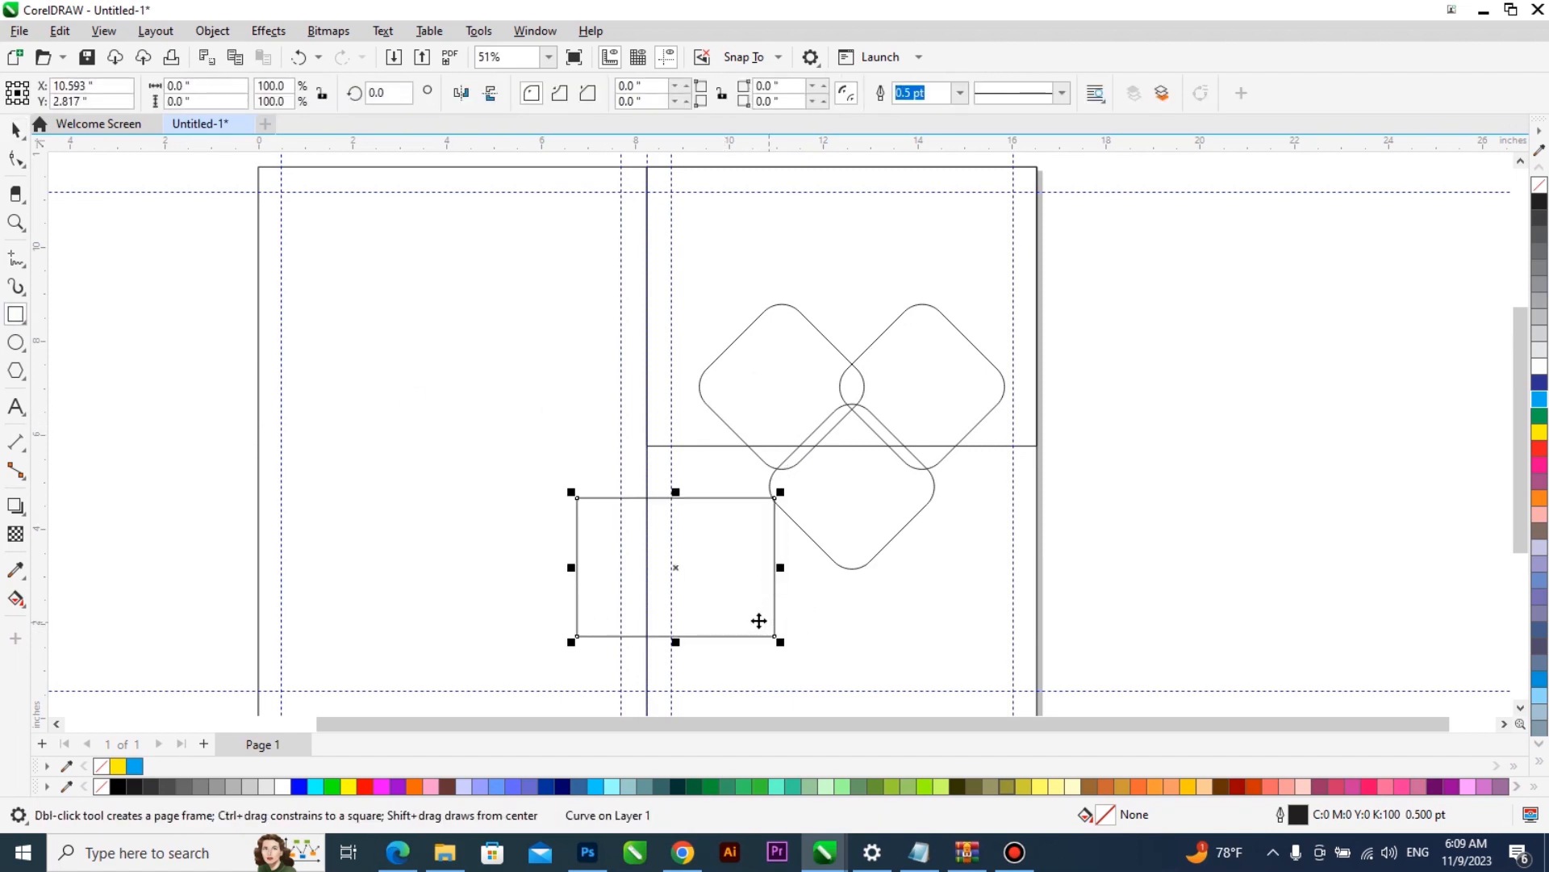
# - Reshape the rectangle into a triangle about 6.62 by 5.82 inches whose slanted edge crosses the lower-left corners of the diamonds
pyautogui.press('F10')
pyautogui.moveTo(773, 634); pyautogui.dragTo(865, 601)
pyautogui.moveTo(578, 498); pyautogui.dragTo(597, 423)
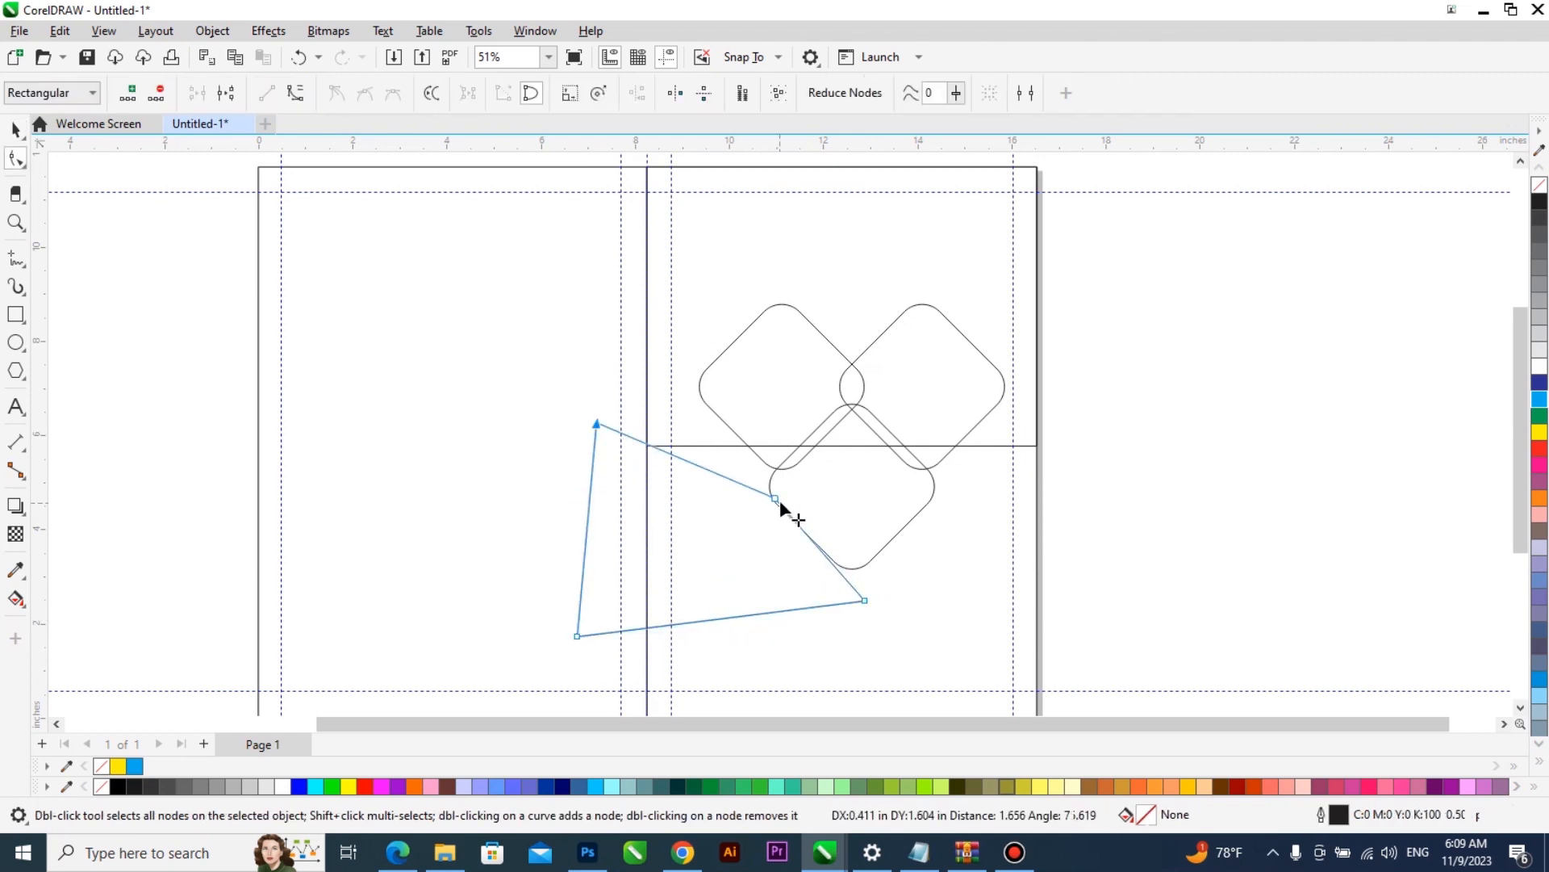
pyautogui.doubleClick(775, 498)
pyautogui.moveTo(598, 425); pyautogui.dragTo(693, 368)
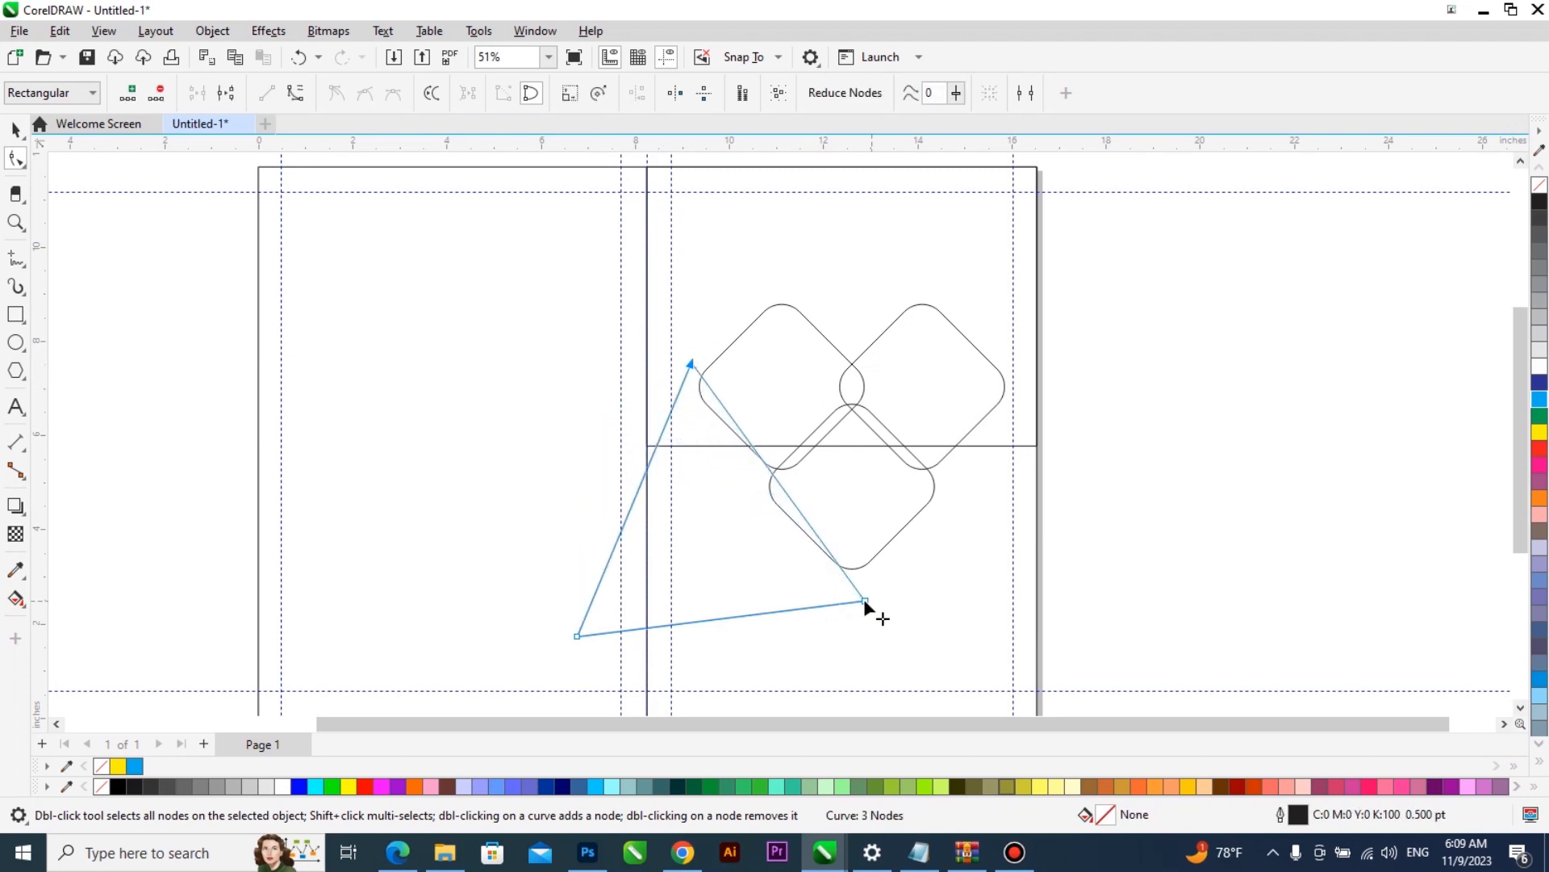
pyautogui.moveTo(877, 601); pyautogui.dragTo(888, 597)
pyautogui.press('space')
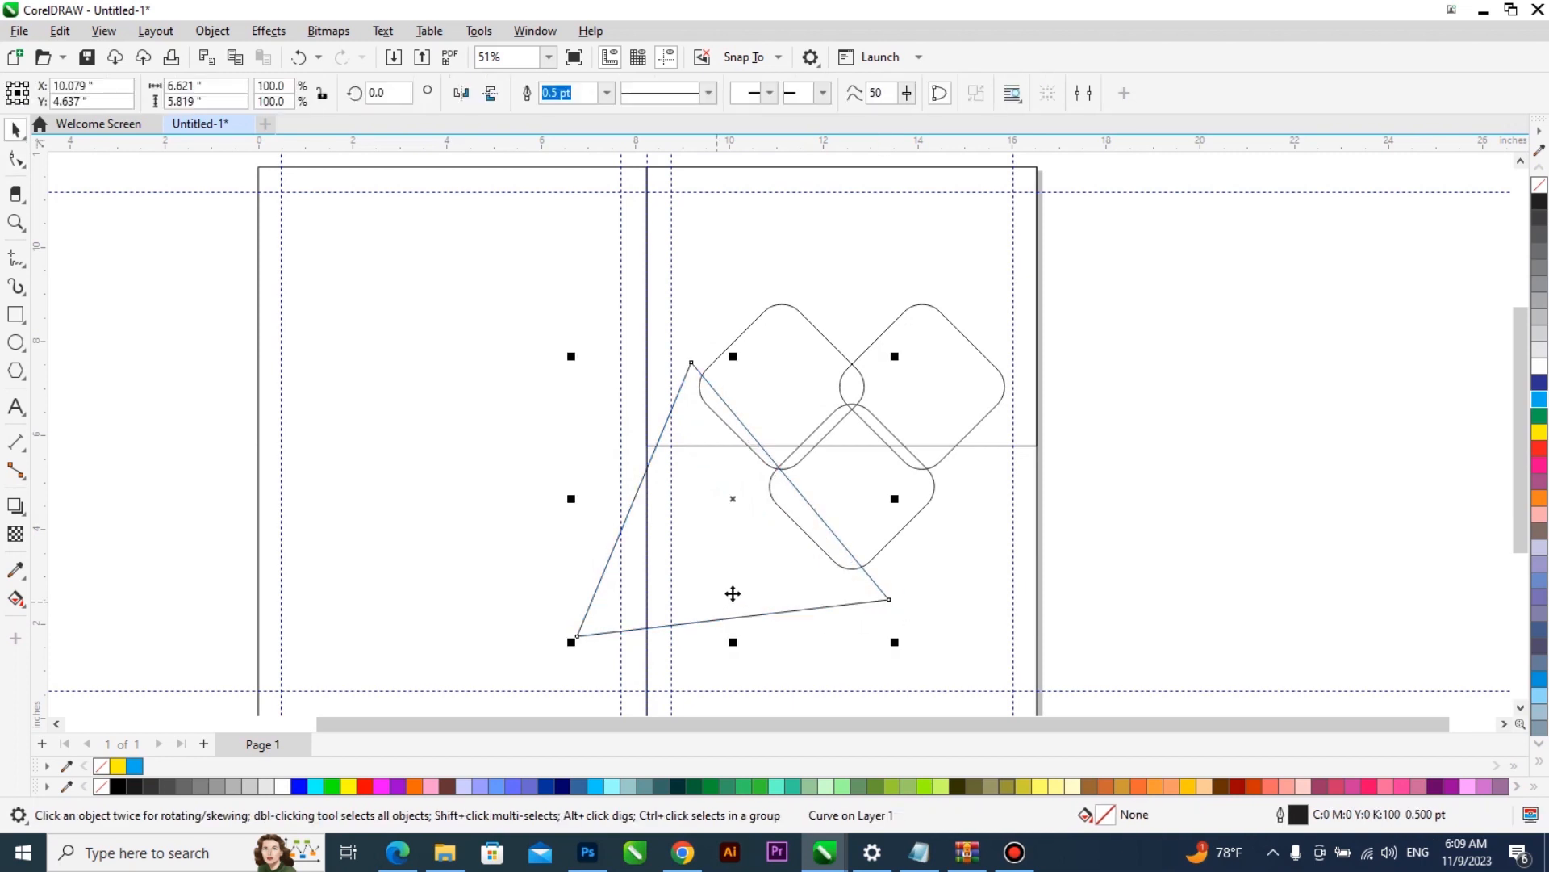
pyautogui.press('space')
pyautogui.scroll(2, 844, 592)
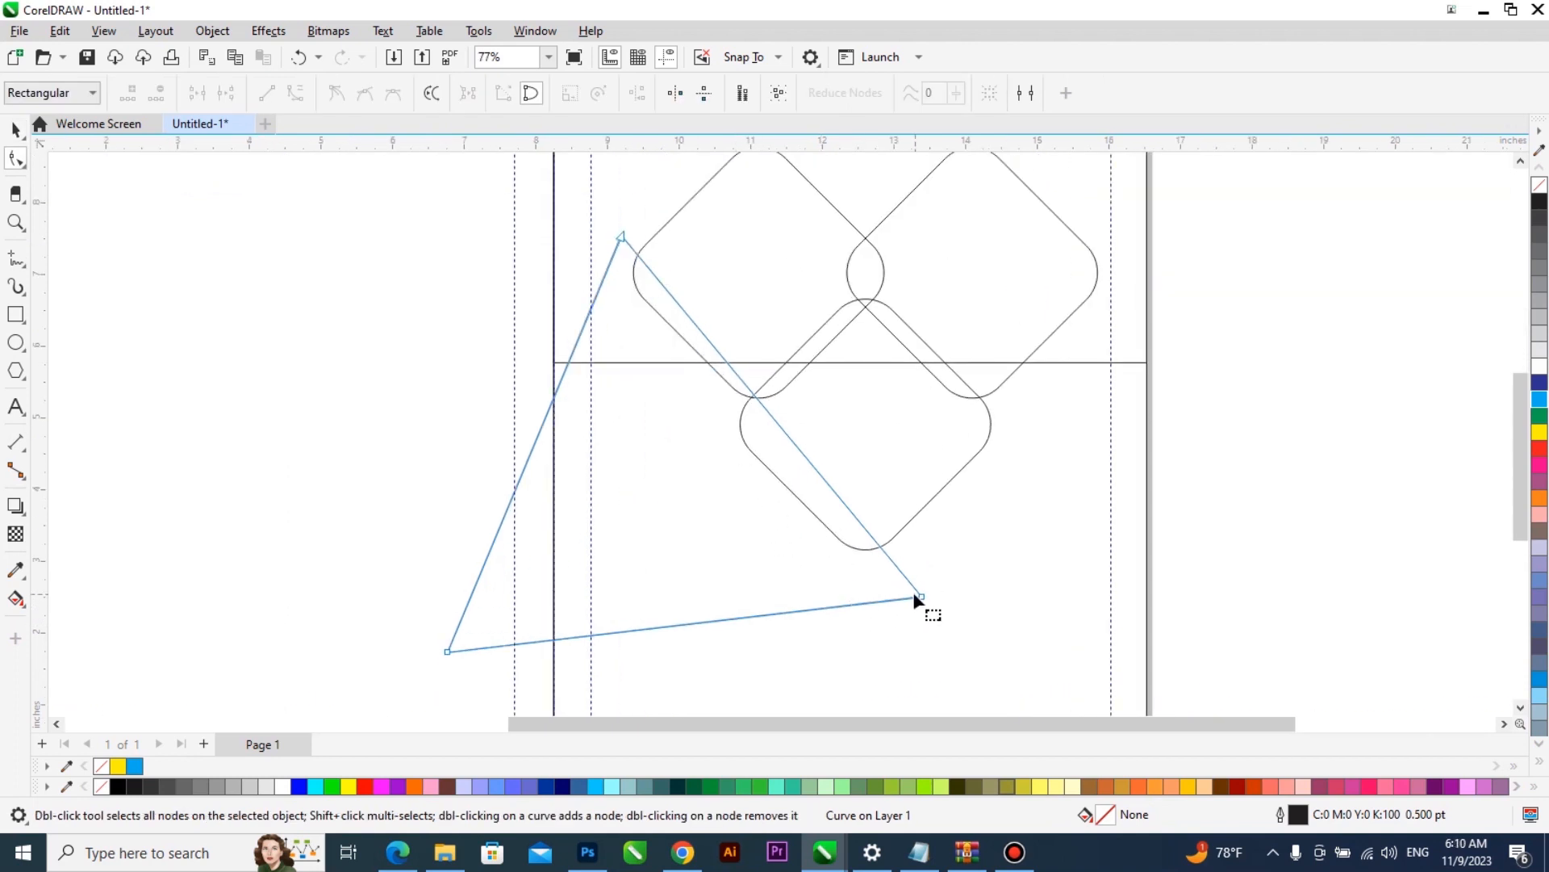
pyautogui.click(921, 596)
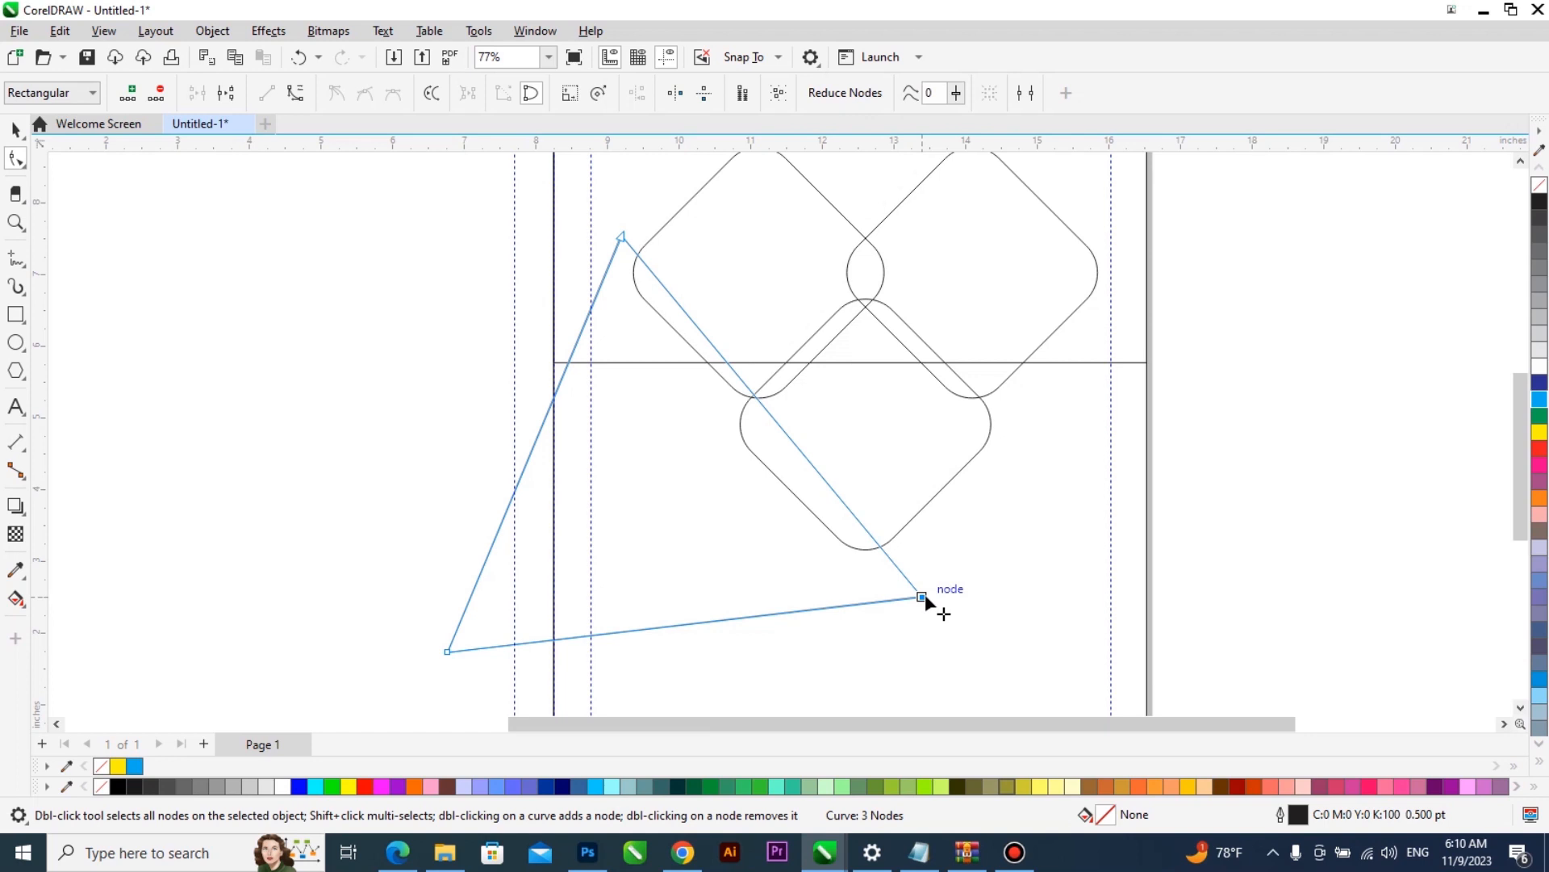
# - Trim the lower-left side of the diamond group with the triangle
pyautogui.press('space')
pyautogui.scroll(-1, 781, 584)
pyautogui.keyDown('shift'); pyautogui.click(782, 347); pyautogui.keyUp('shift')
pyautogui.click(596, 93)
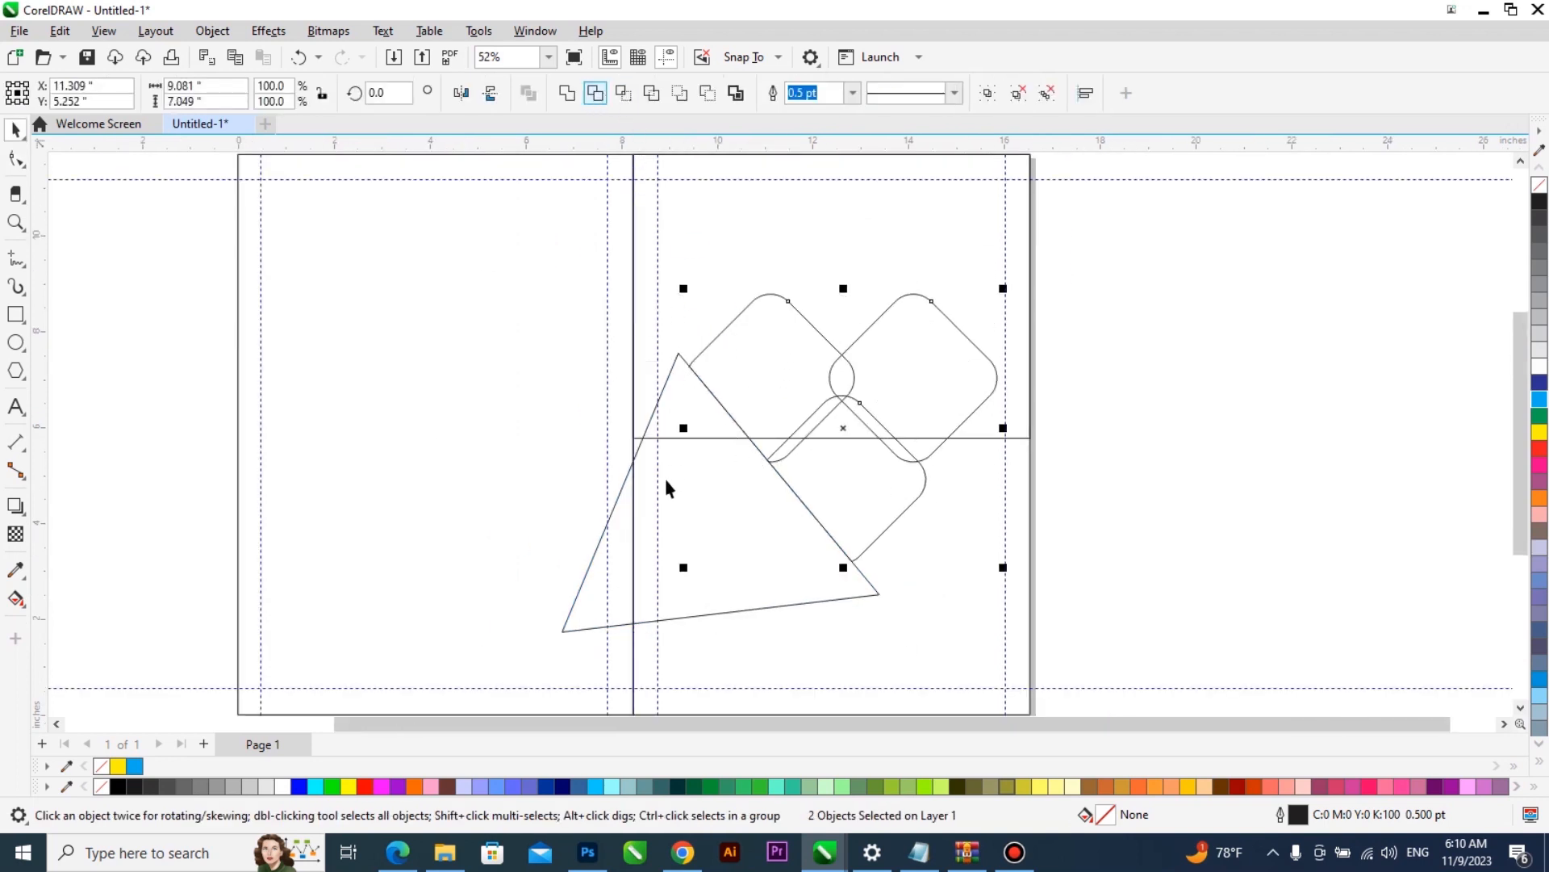
# - Mirror the triangle to the right side of the diamonds and trim the group's lower-right side with it
pyautogui.moveTo(557, 492); pyautogui.dragTo(943, 486)
pyautogui.moveTo(1060, 511); pyautogui.dragTo(984, 506)
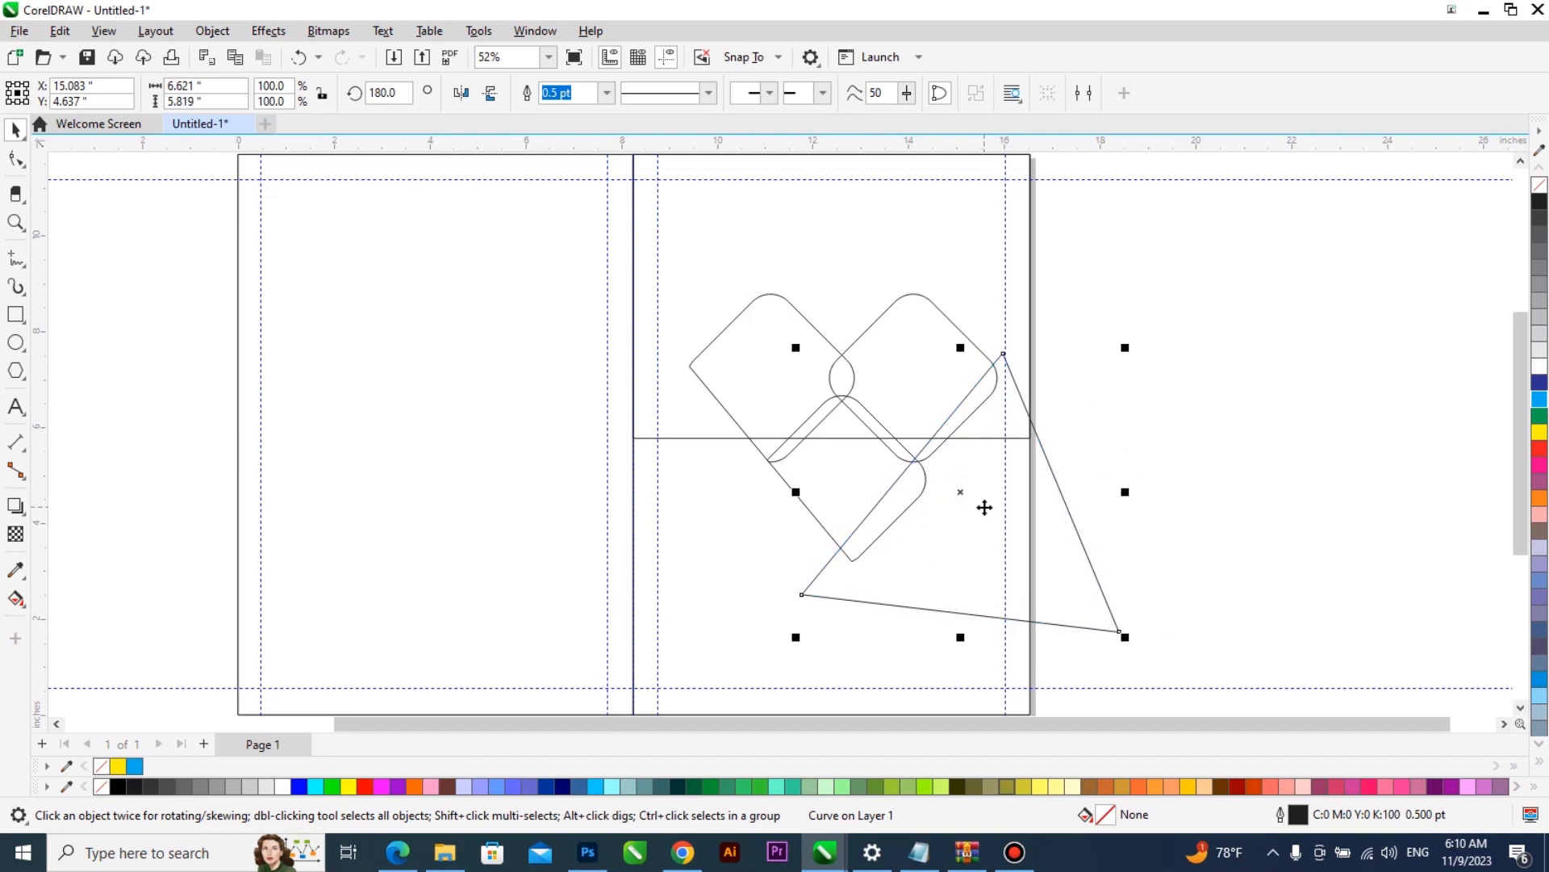
pyautogui.keyDown('shift'); pyautogui.click(908, 365); pyautogui.keyUp('shift')
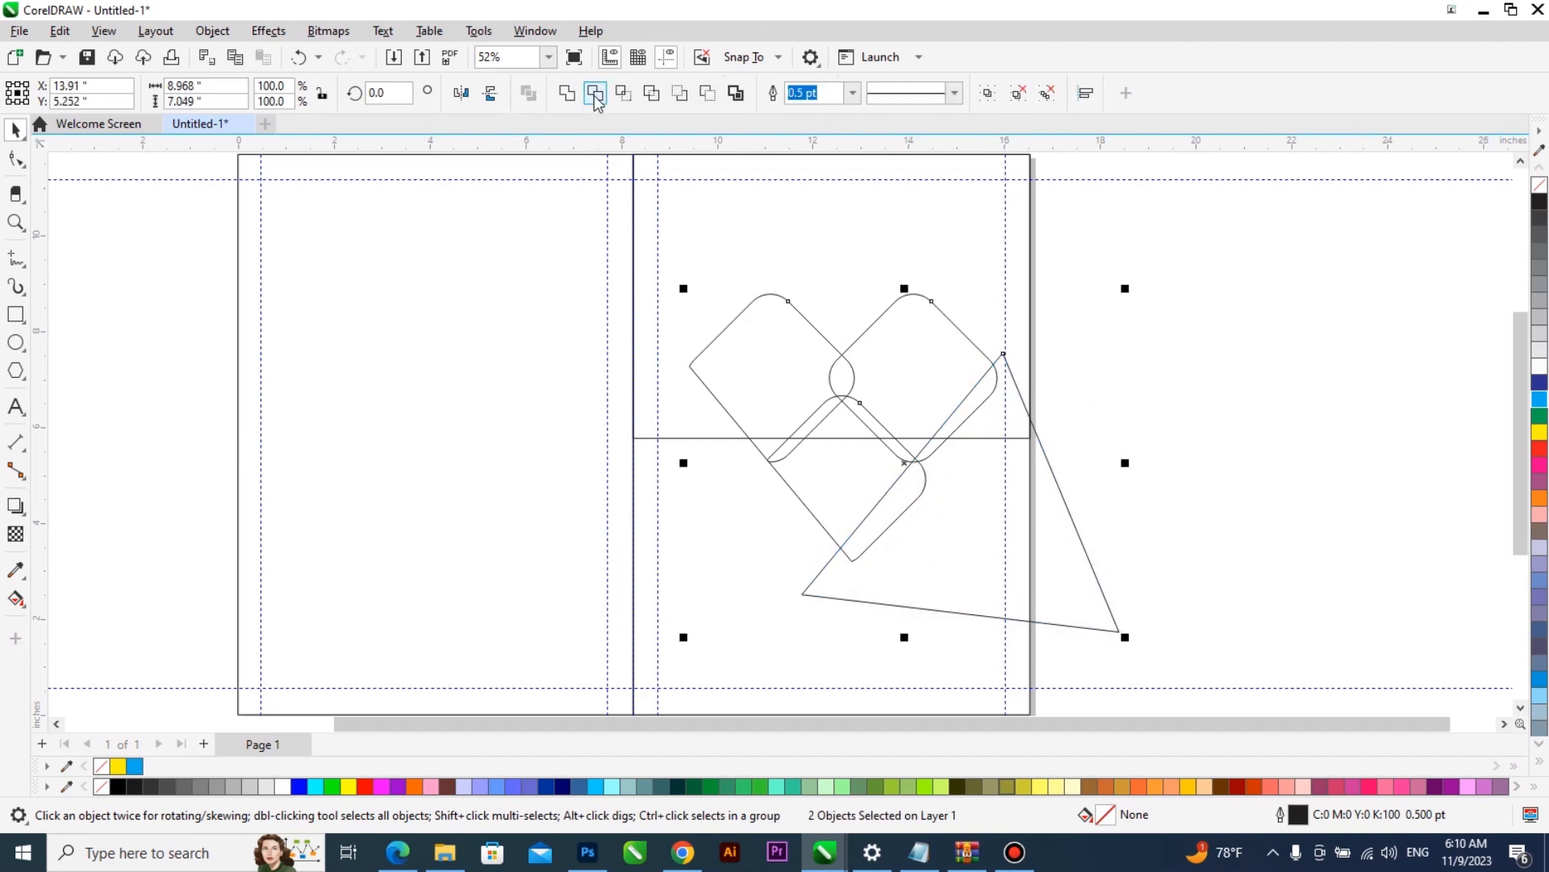
pyautogui.click(595, 94)
# - Delete the triangle used for trimming
pyautogui.click(1060, 535)
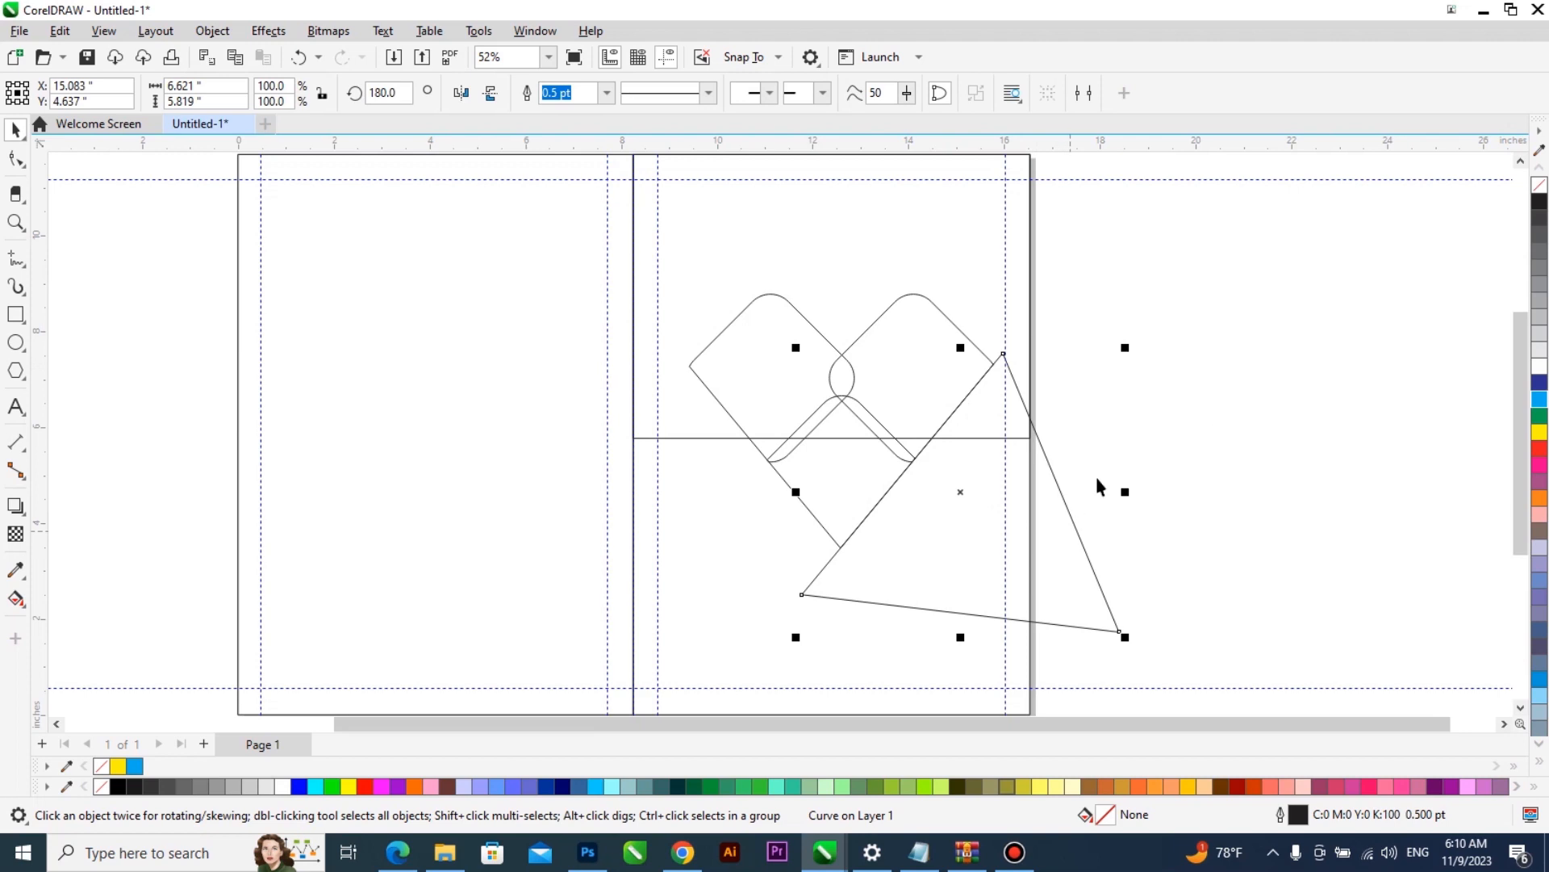
pyautogui.click(1128, 460)
pyautogui.click(1059, 536)
pyautogui.press('Delete')
# - Enlarge the trimmed diamond group to about 7.6 inches wide and centre it horizontally on the right half of the page
pyautogui.click(922, 364)
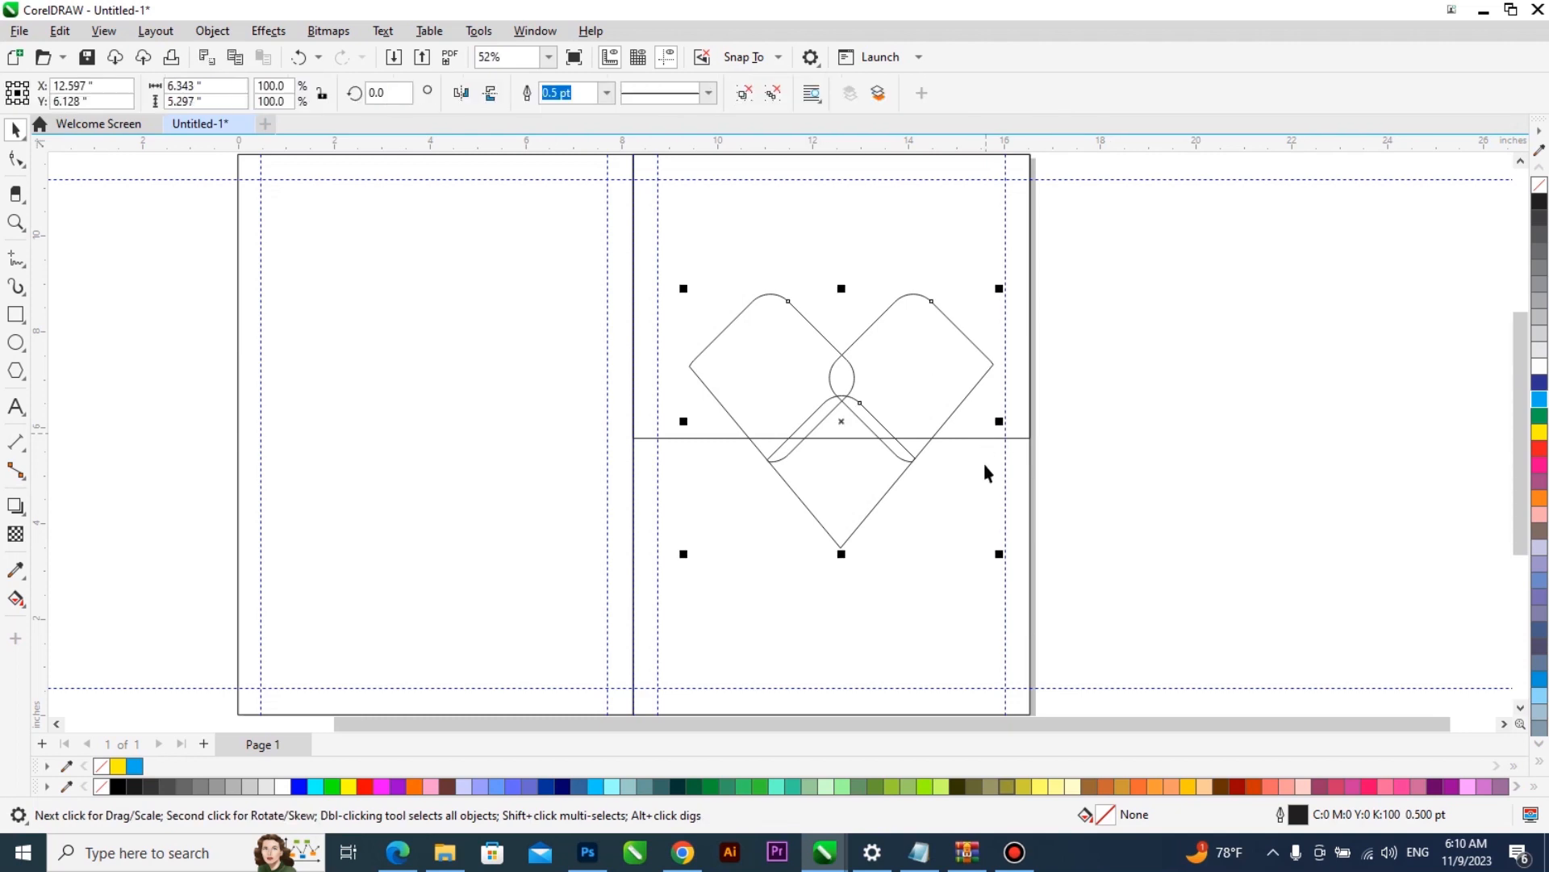
pyautogui.moveTo(999, 554); pyautogui.dragTo(1031, 597)
pyautogui.moveTo(901, 396); pyautogui.dragTo(907, 417)
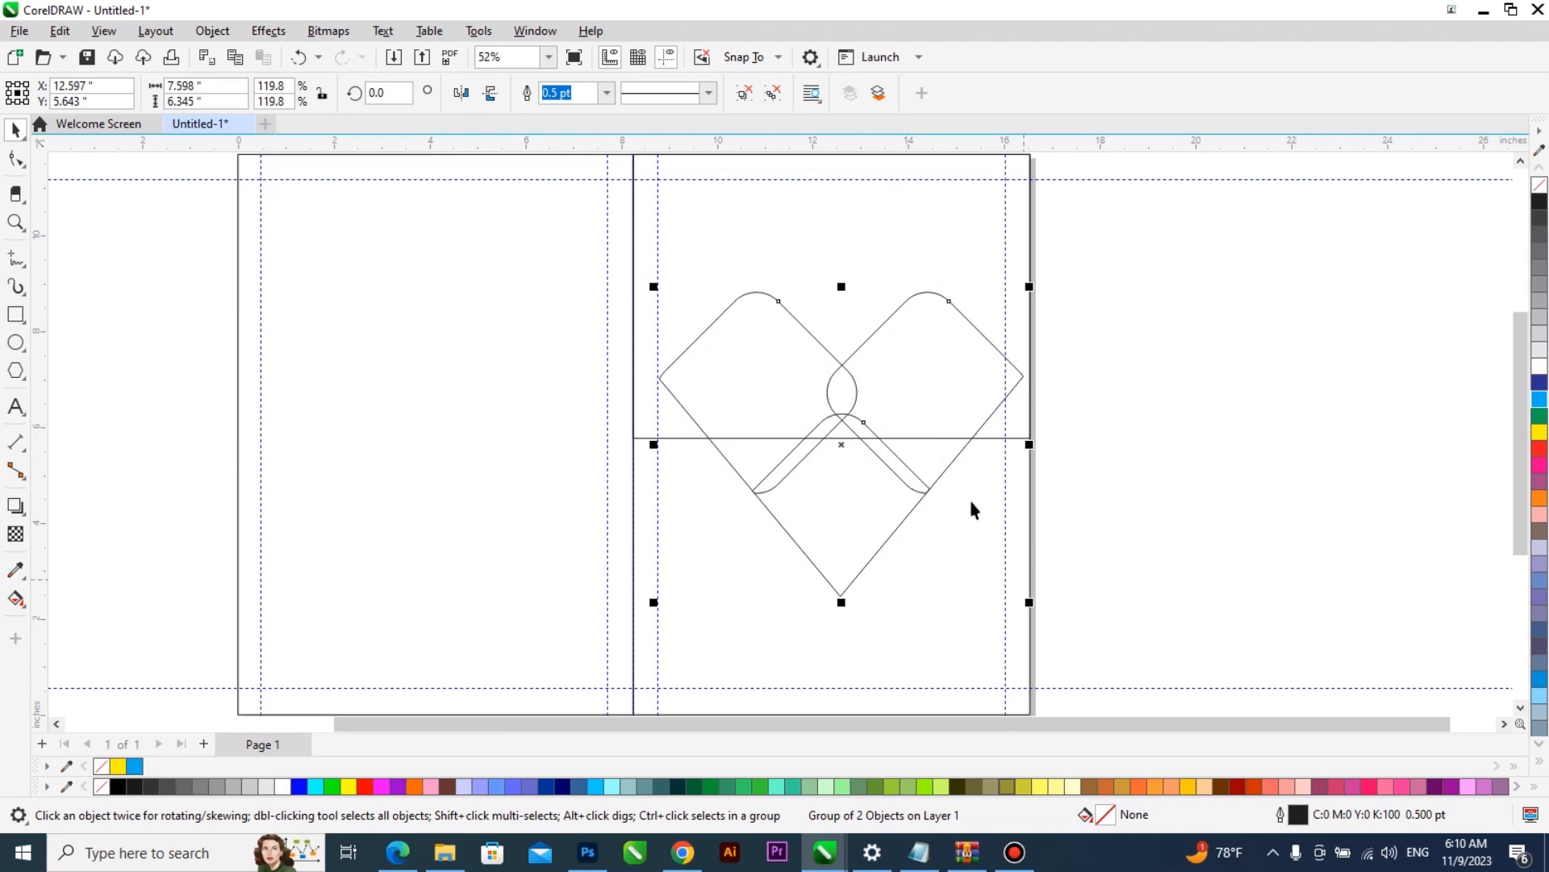
pyautogui.keyDown('shift'); pyautogui.click(878, 263); pyautogui.keyUp('shift')
pyautogui.press('c')
pyautogui.keyDown('shift'); pyautogui.click(878, 263); pyautogui.keyUp('shift')
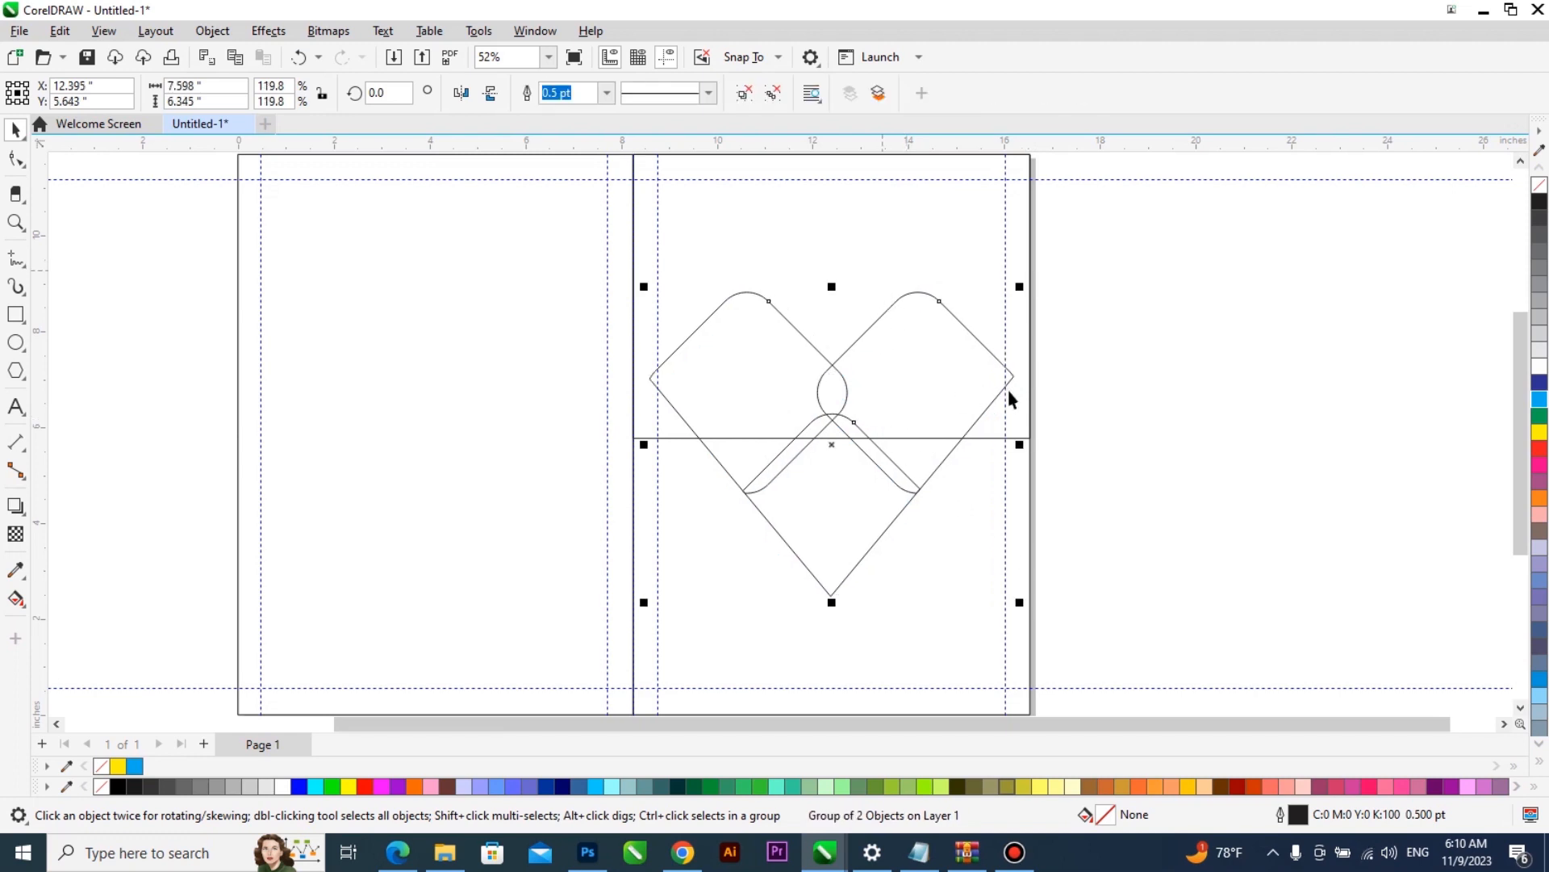
# - Scale the diamond group down to about 7.23 by 6.04 inches so it fits between the right half's vertical margin guidelines
pyautogui.scroll(1, 1009, 383)
pyautogui.scroll(5, 1008, 383)
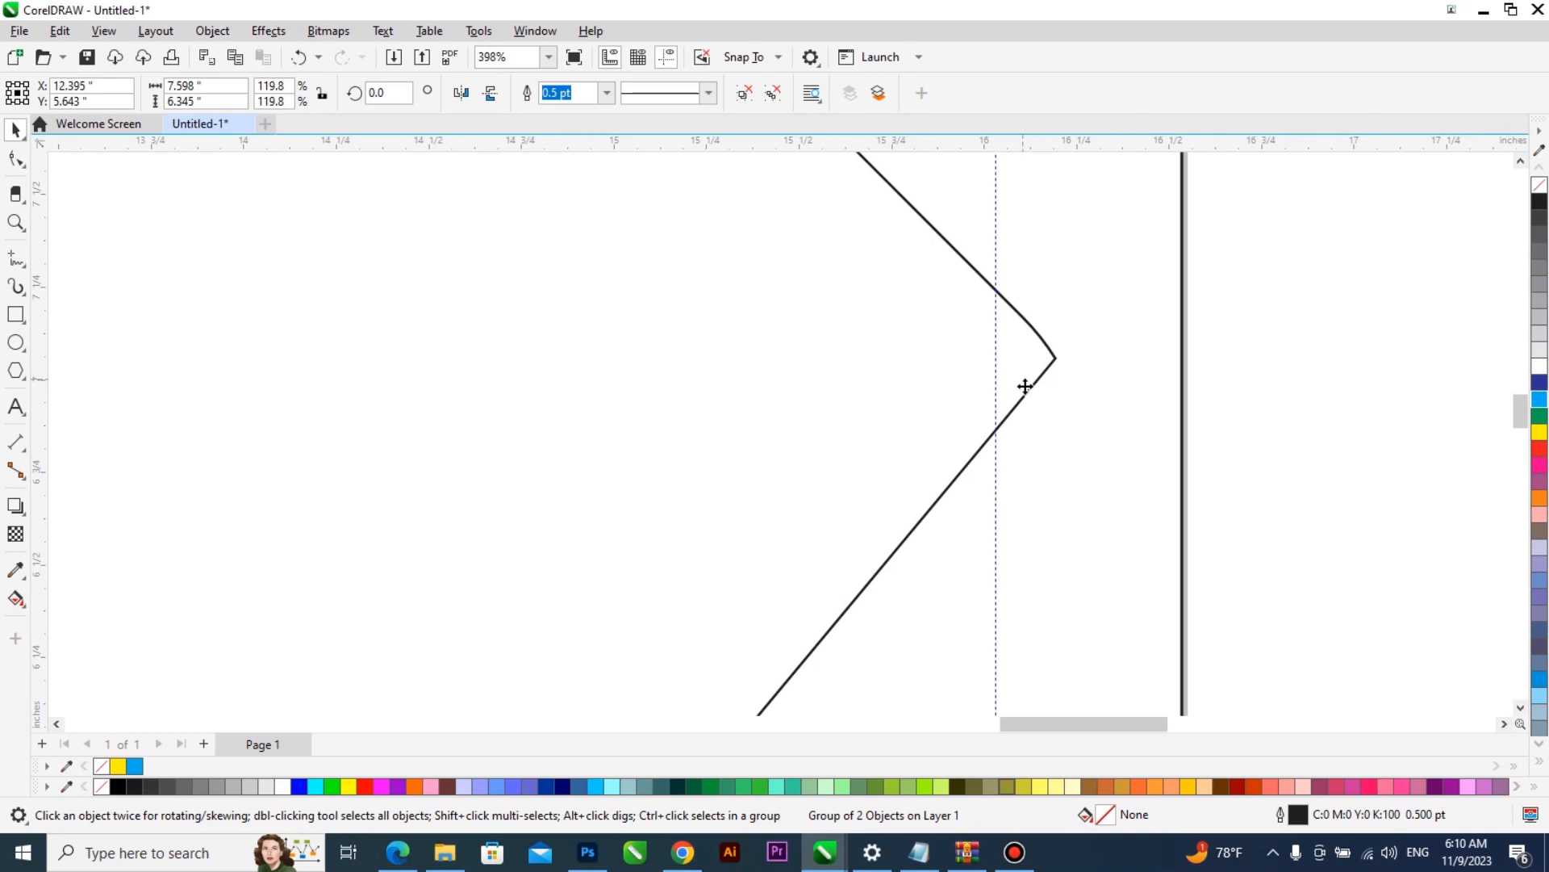
pyautogui.scroll(-1, 1023, 381)
pyautogui.scroll(-2, 543, 390)
pyautogui.scroll(1, 529, 380)
pyautogui.moveTo(498, 196); pyautogui.dragTo(532, 229)
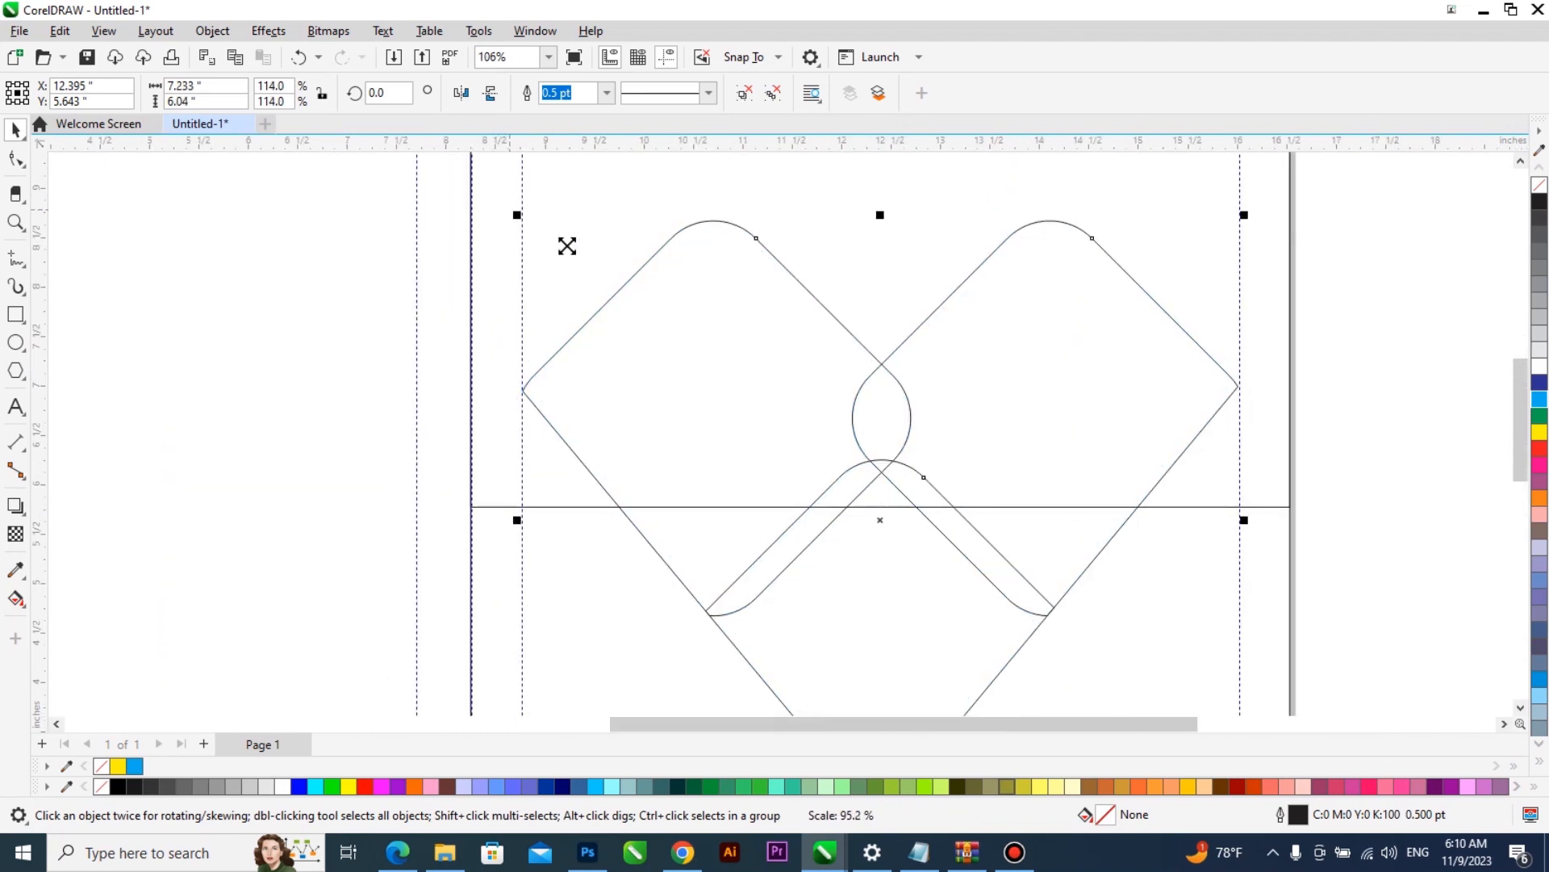
pyautogui.scroll(-1, 618, 287)
pyautogui.scroll(-1, 618, 288)
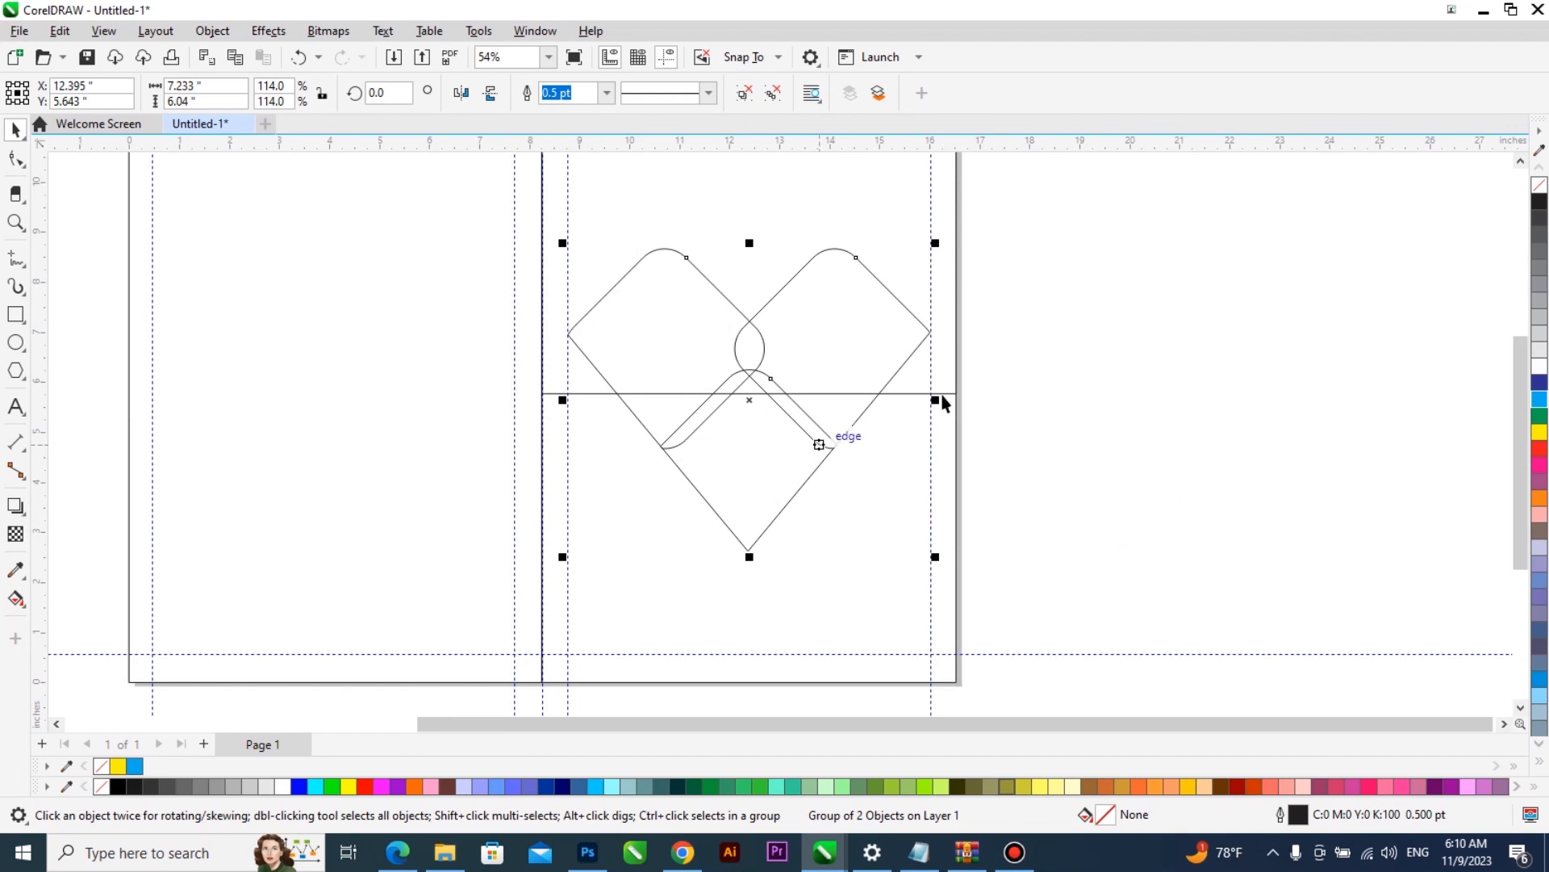
# - Fill the upper-half rectangle on the right side of the page with Navy Blue (#003399)
pyautogui.scroll(-1, 969, 400)
pyautogui.scroll(-2, 858, 265)
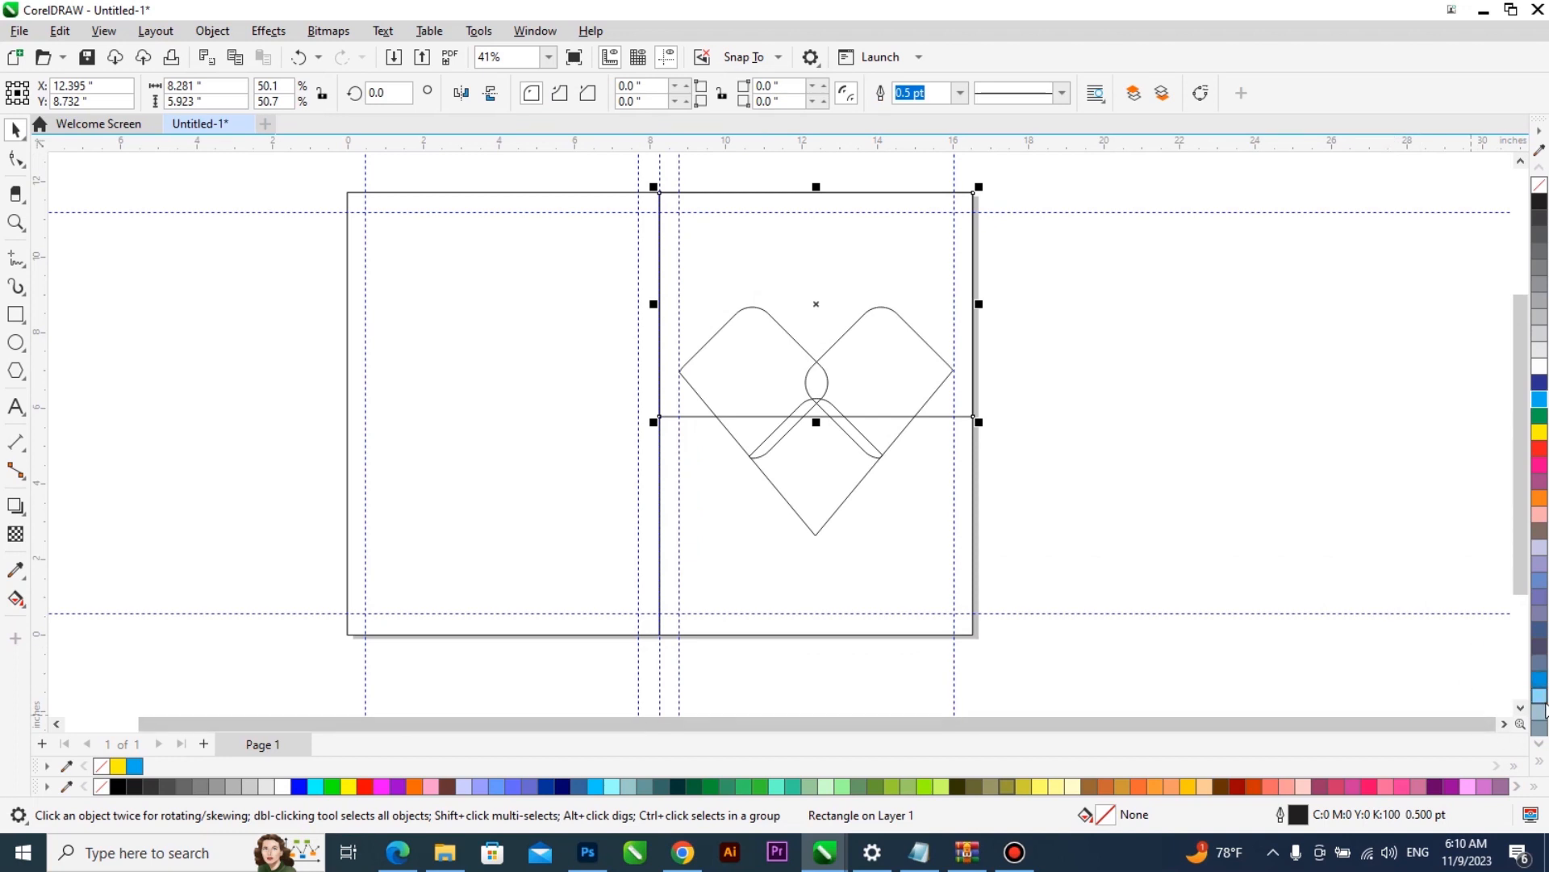
pyautogui.click(1528, 788)
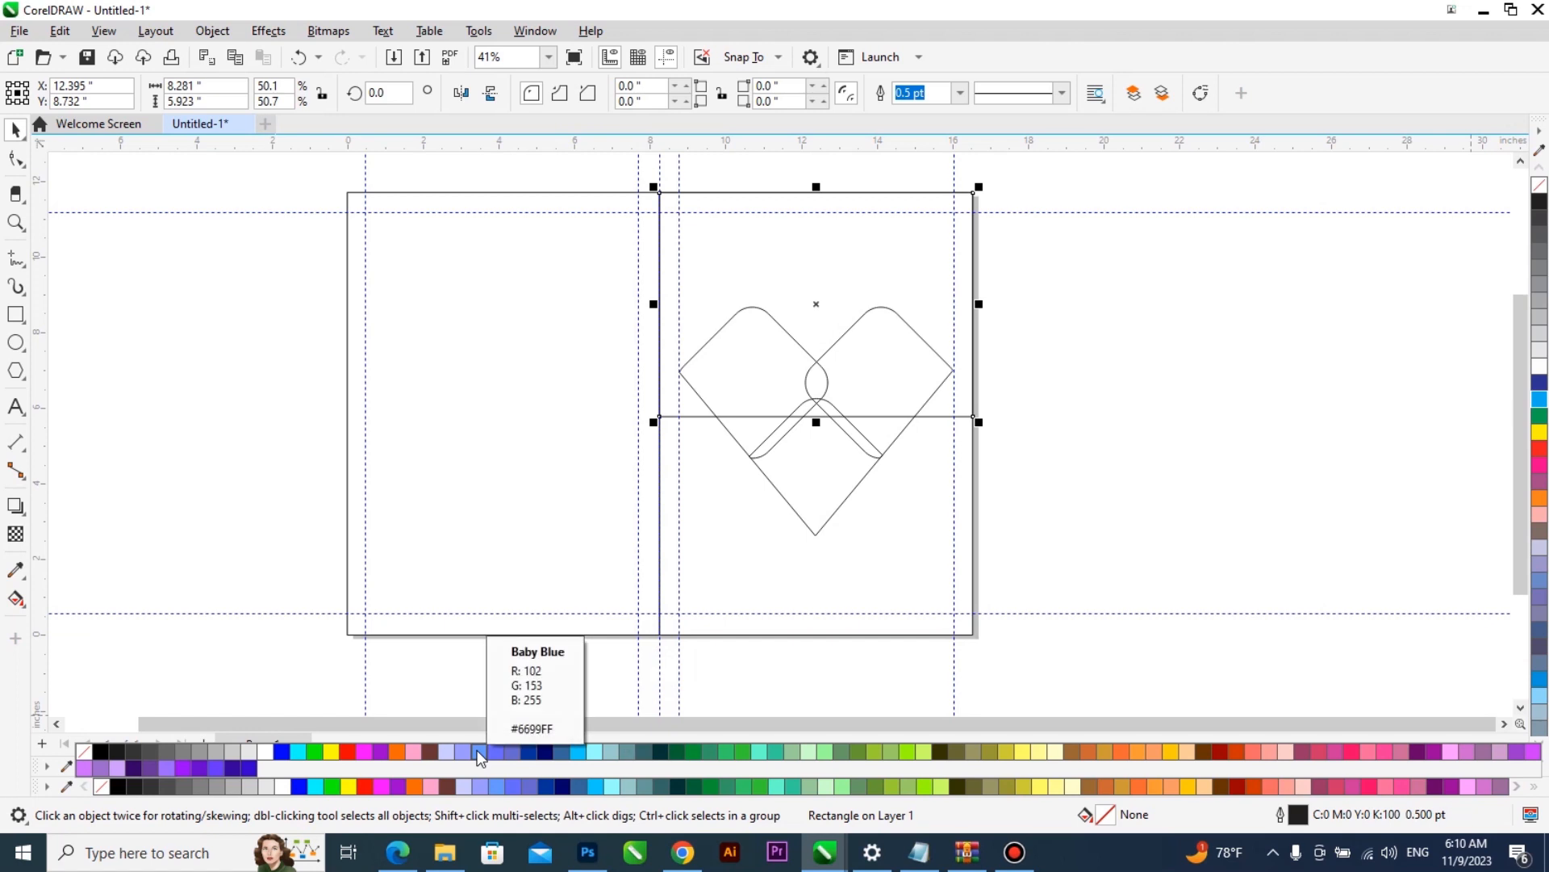
pyautogui.click(531, 751)
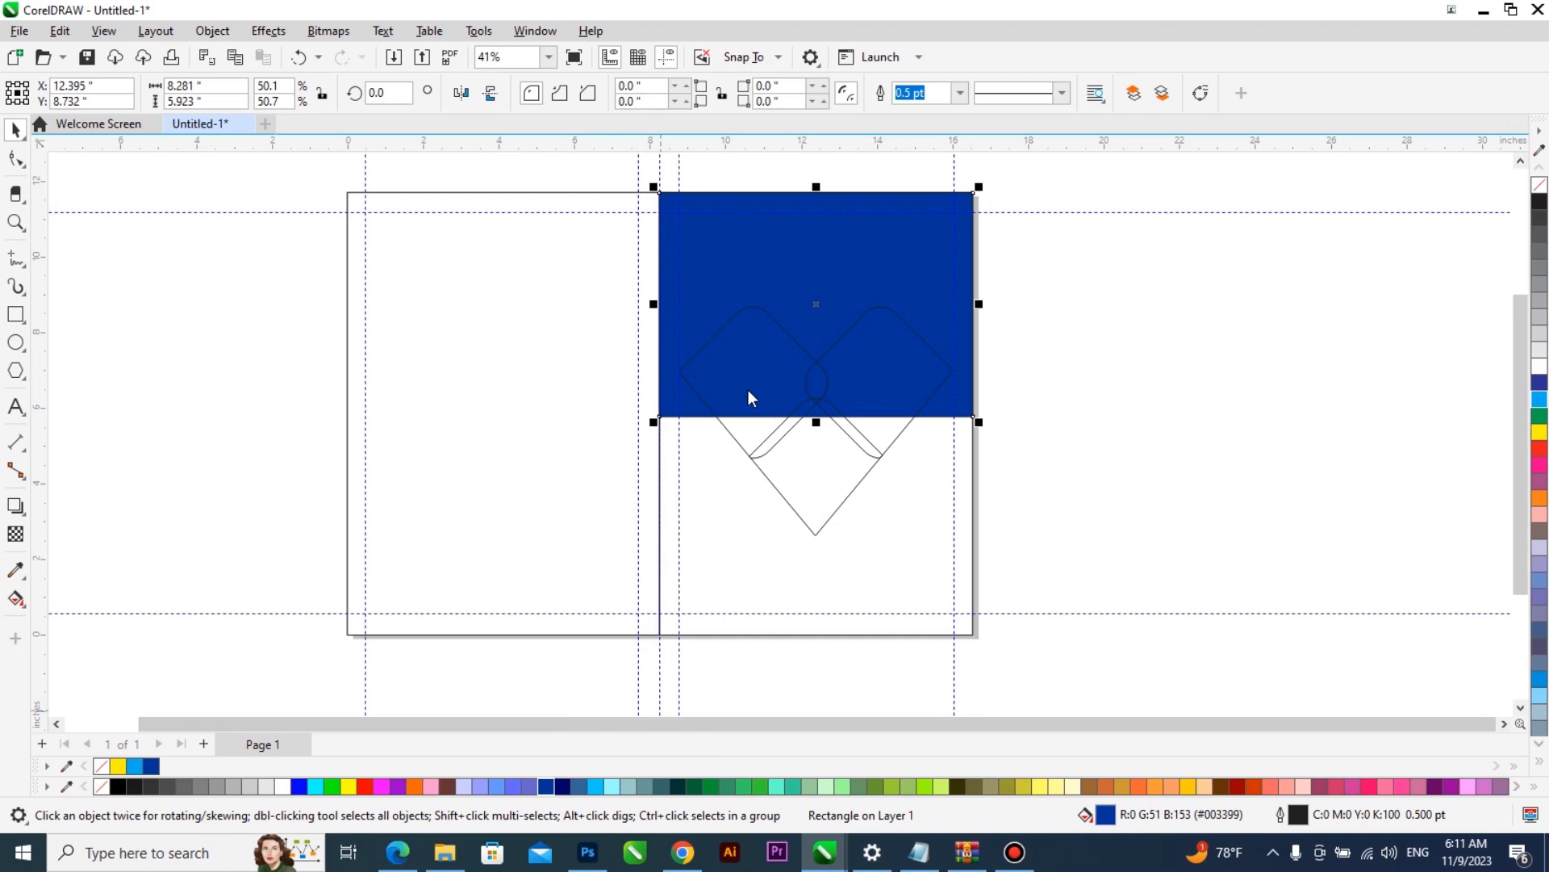
# - Change the upper-half rectangle's uniform fill to light blue #0EBBF5
pyautogui.hotkey('shift', 'F11')
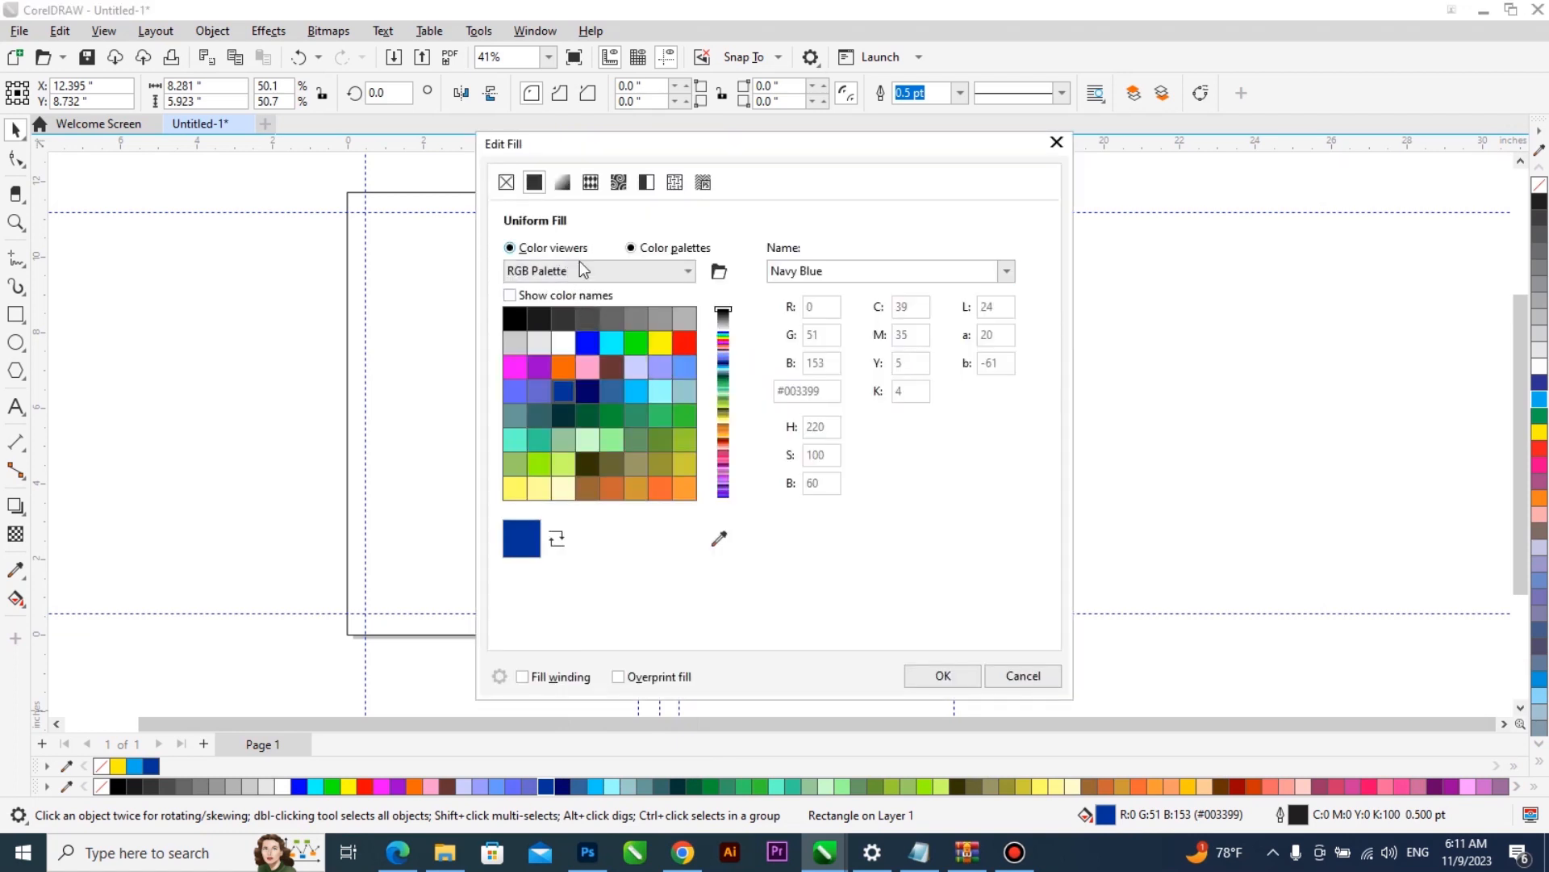
pyautogui.moveTo(644, 534); pyautogui.dragTo(626, 528)
pyautogui.moveTo(659, 306)
pyautogui.mouseDown()
pyautogui.moveTo(728, 351)
pyautogui.moveTo(714, 306)
pyautogui.mouseUp()
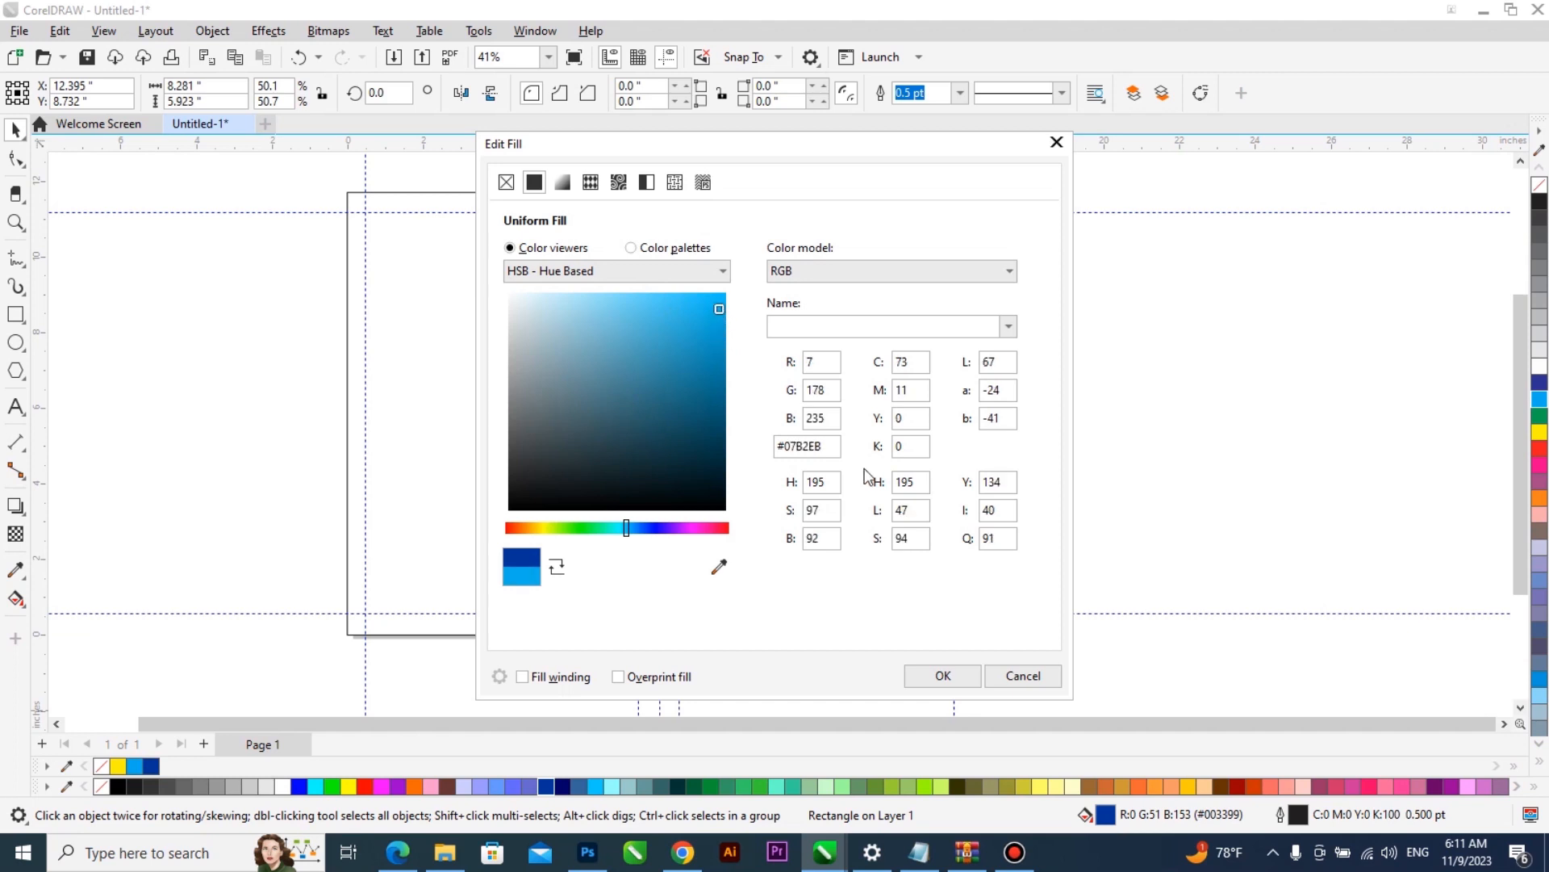
pyautogui.click(938, 675)
# - Remove the light blue rectangle's outline and set the diamond group's outline colour to white
pyautogui.click(892, 360)
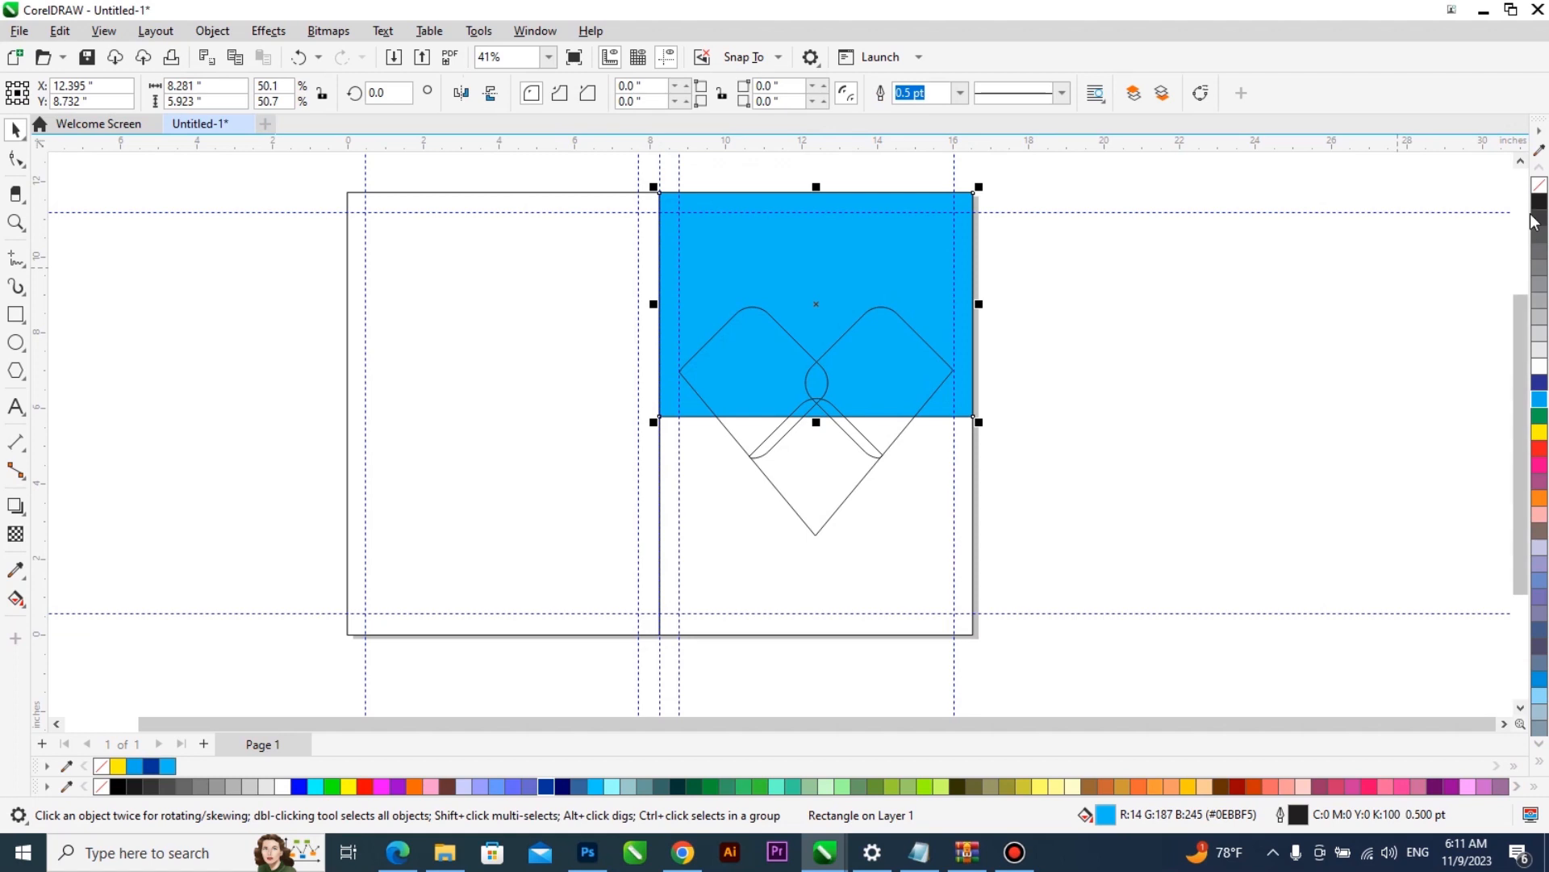
pyautogui.click(995, 328)
pyautogui.click(899, 366)
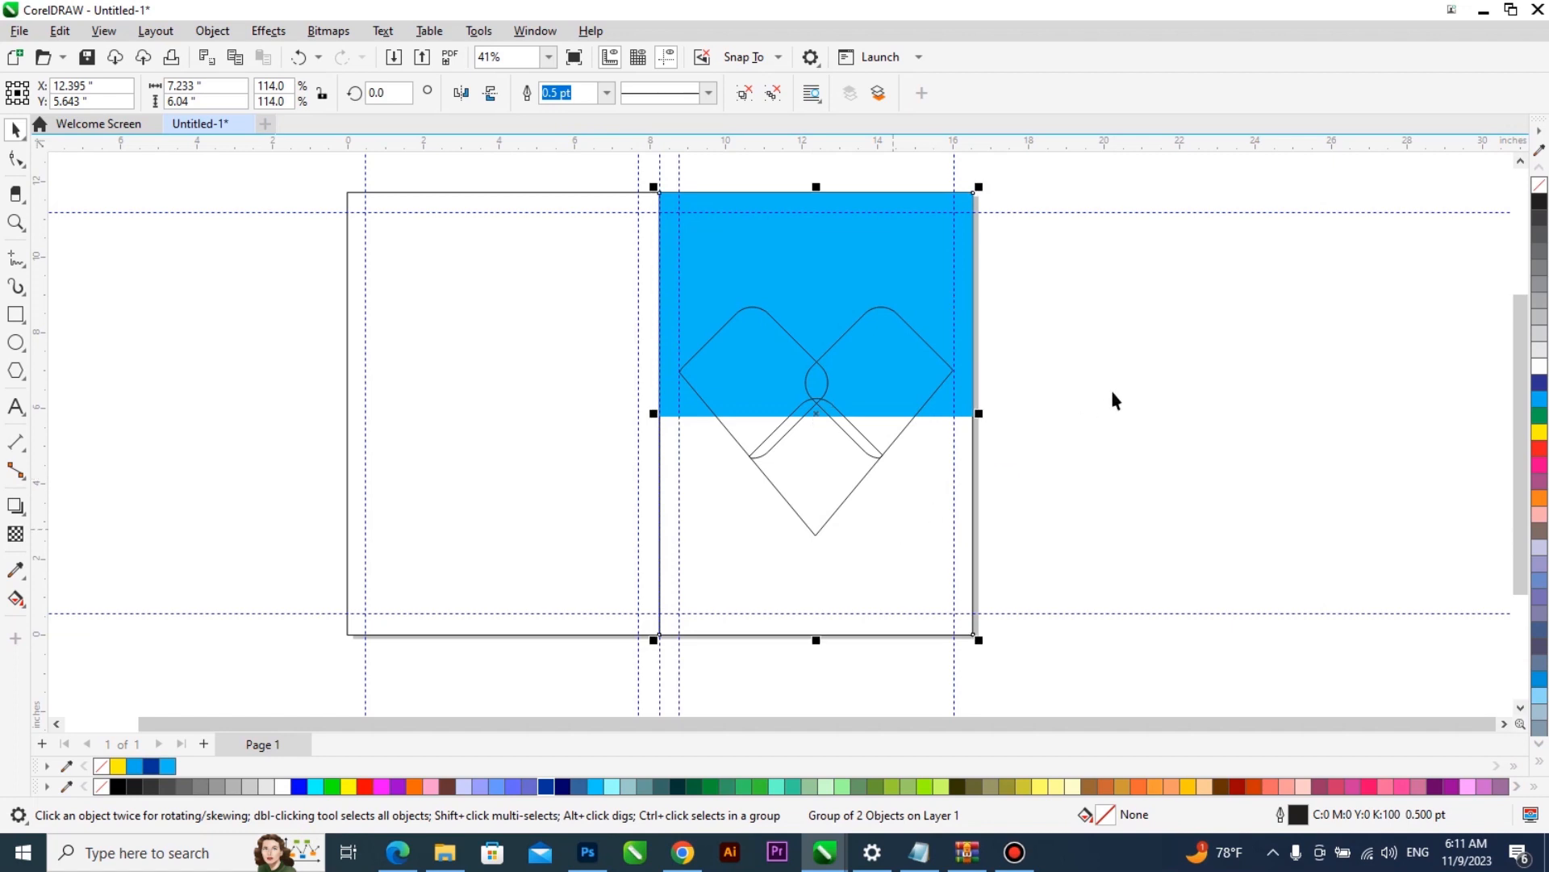
pyautogui.scroll(1, 924, 373)
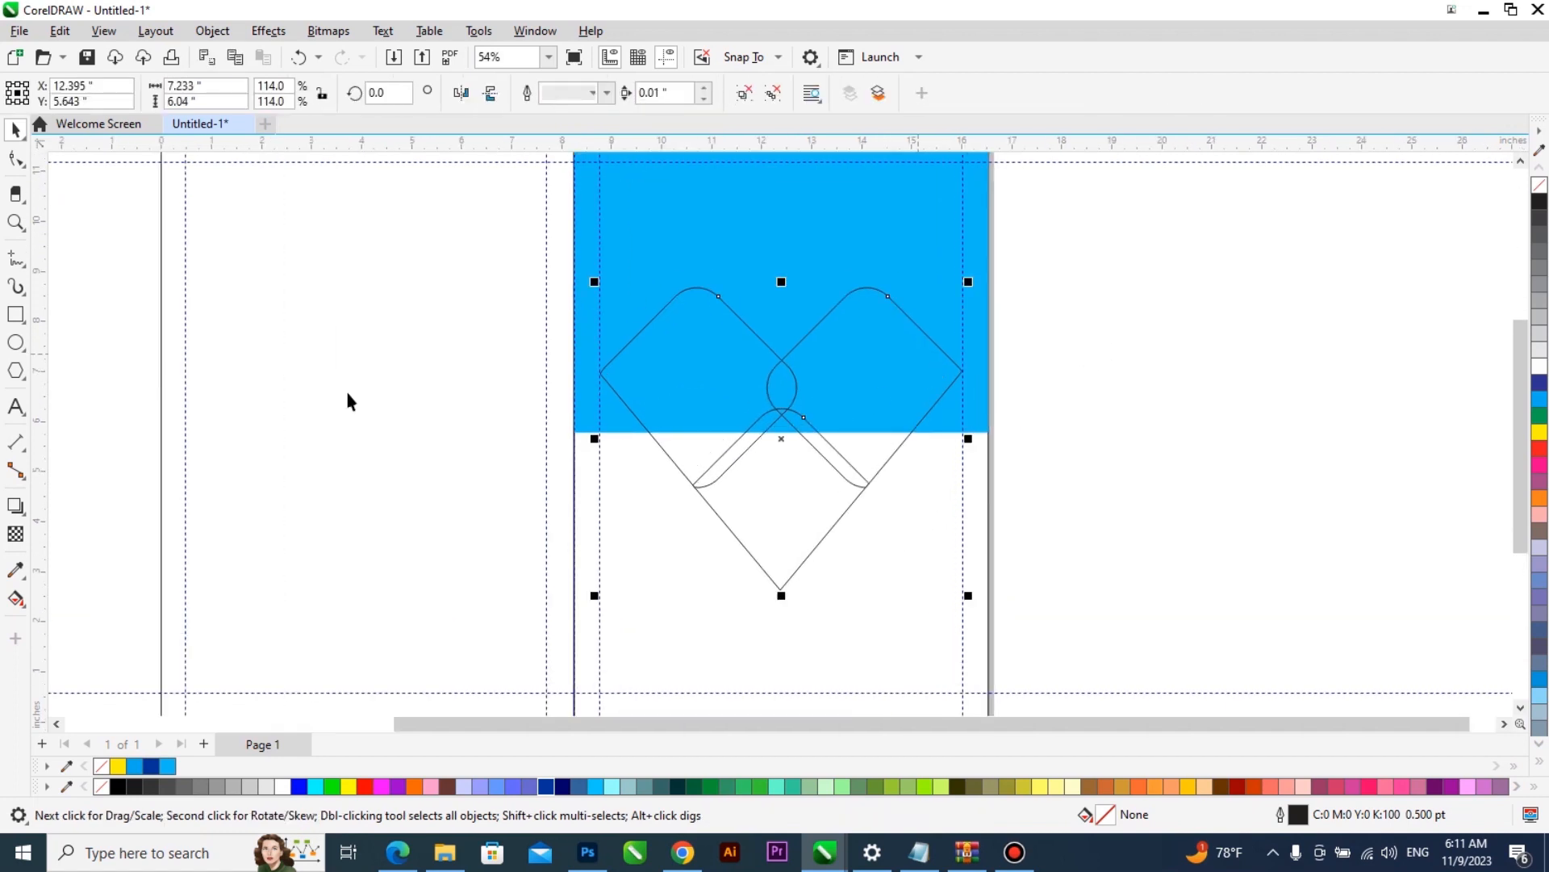
pyautogui.rightClick(1540, 367)
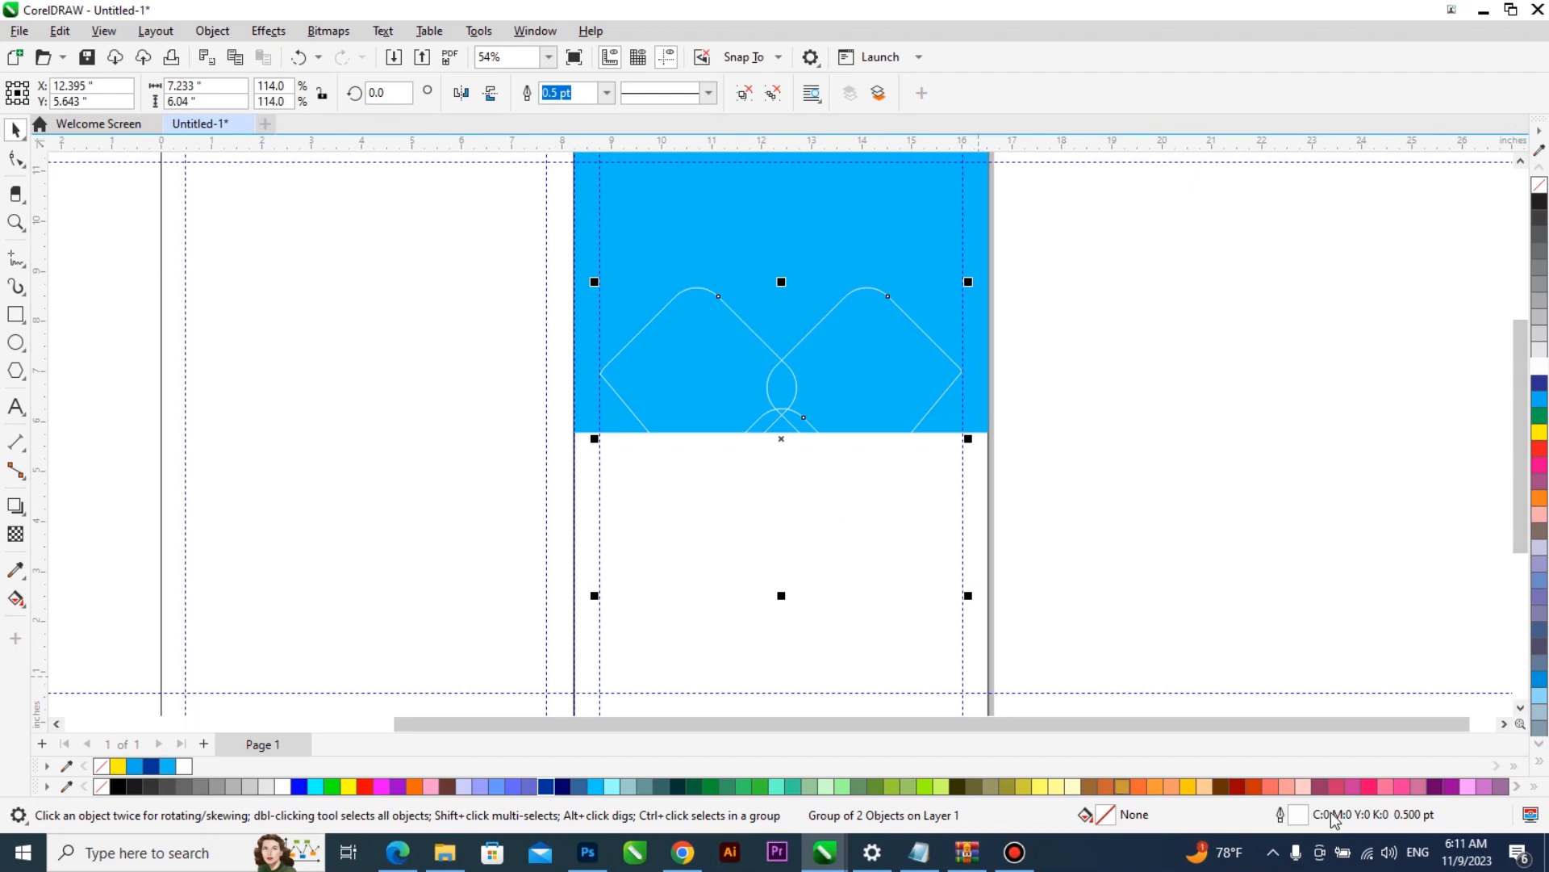
# - Set the diamond group's outline width to 4.0 pt, with the outline behind the fill and scaling with the object
pyautogui.doubleClick(1281, 814)
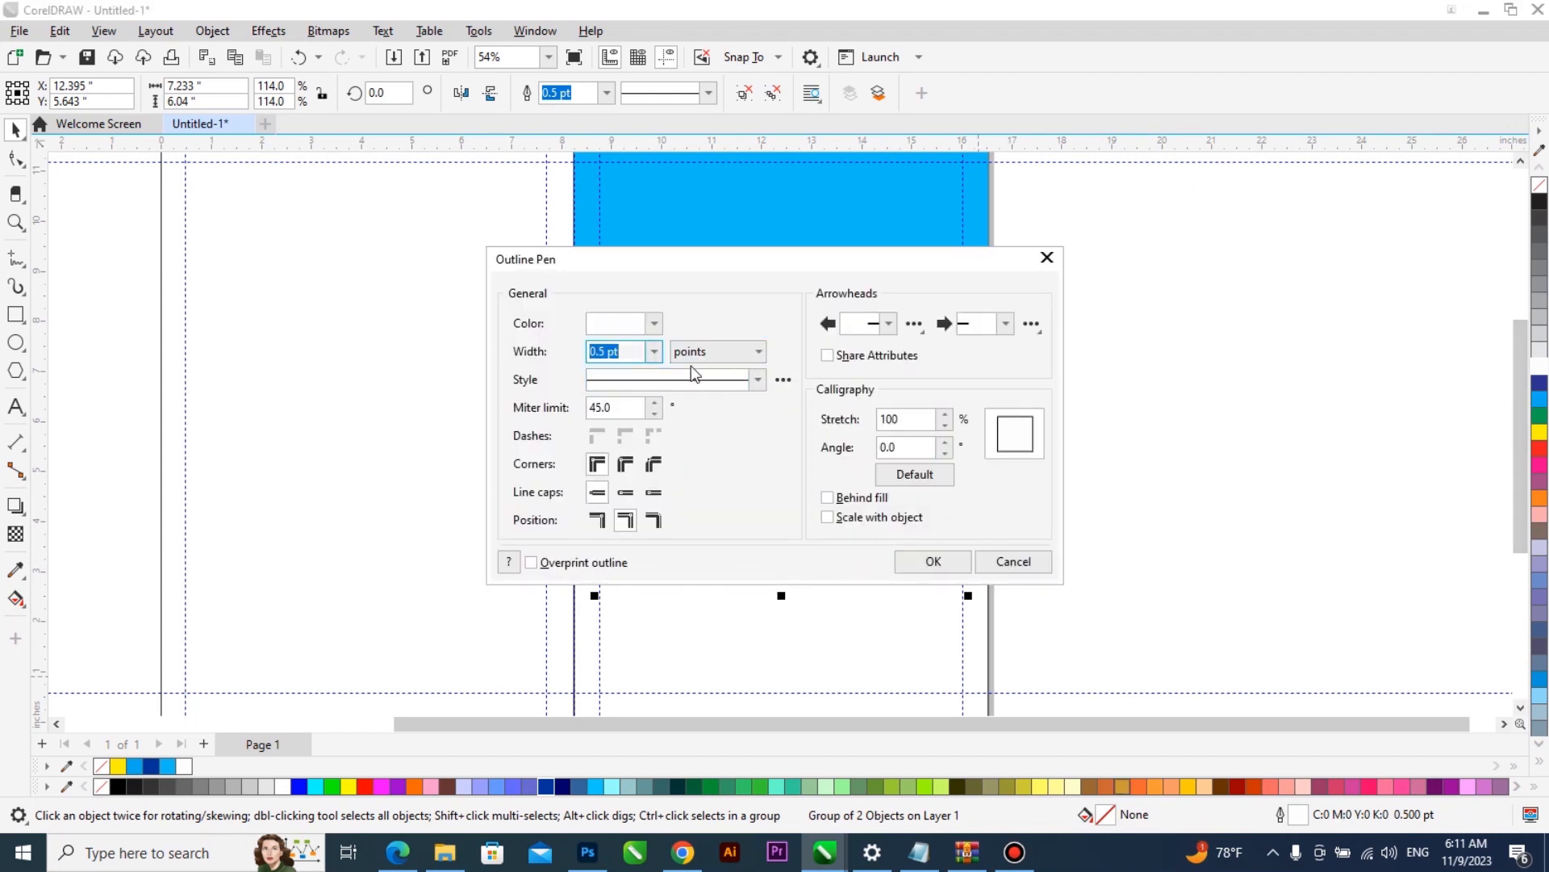
pyautogui.click(654, 352)
pyautogui.click(643, 498)
pyautogui.moveTo(891, 264); pyautogui.dragTo(1265, 299)
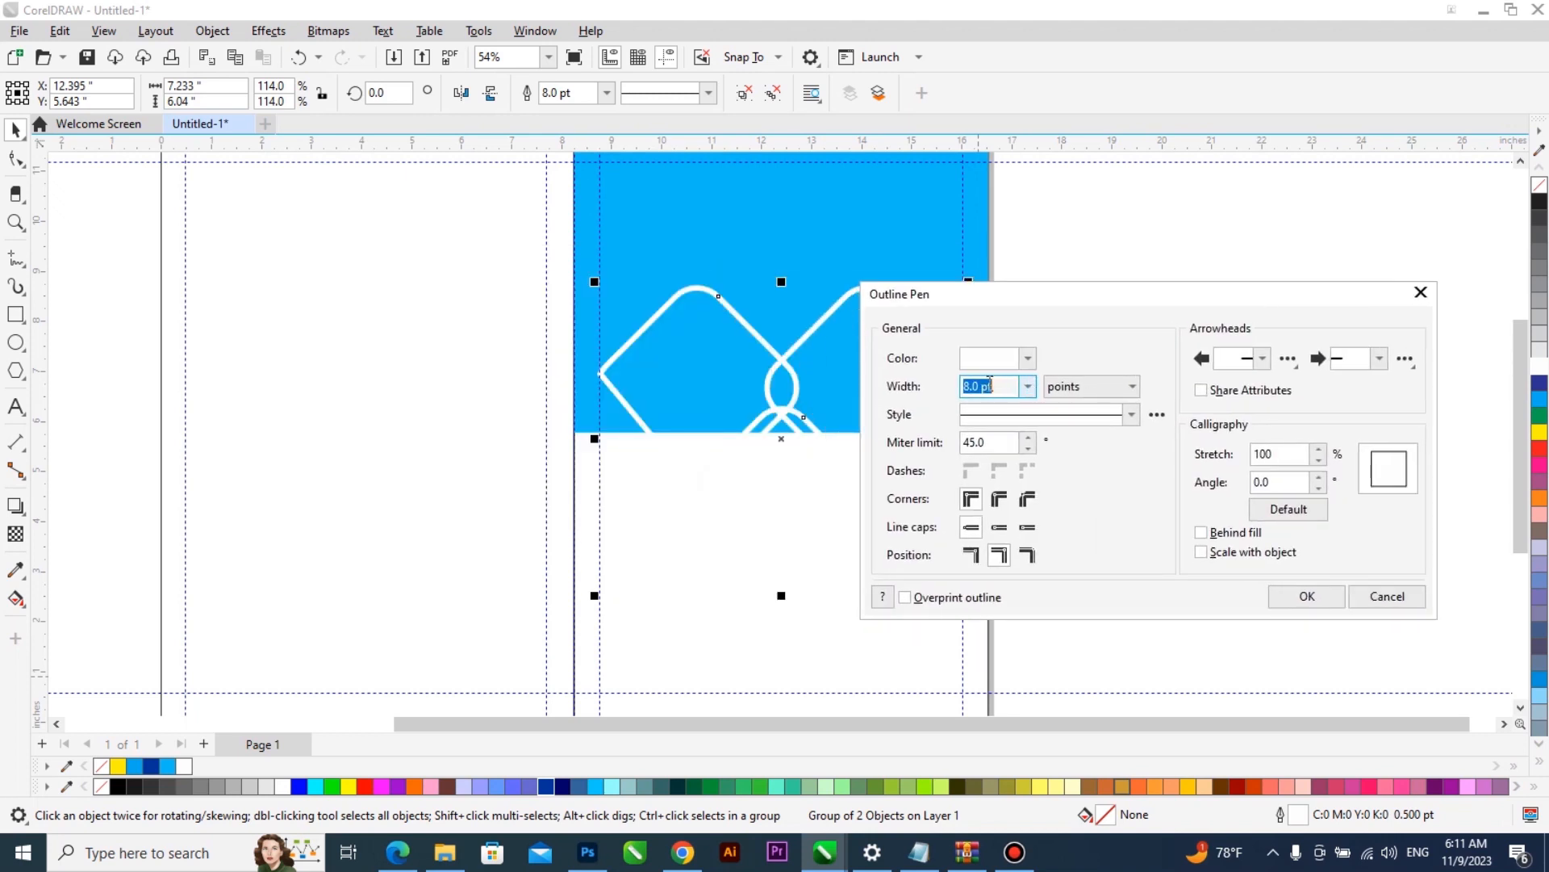
pyautogui.click(1028, 388)
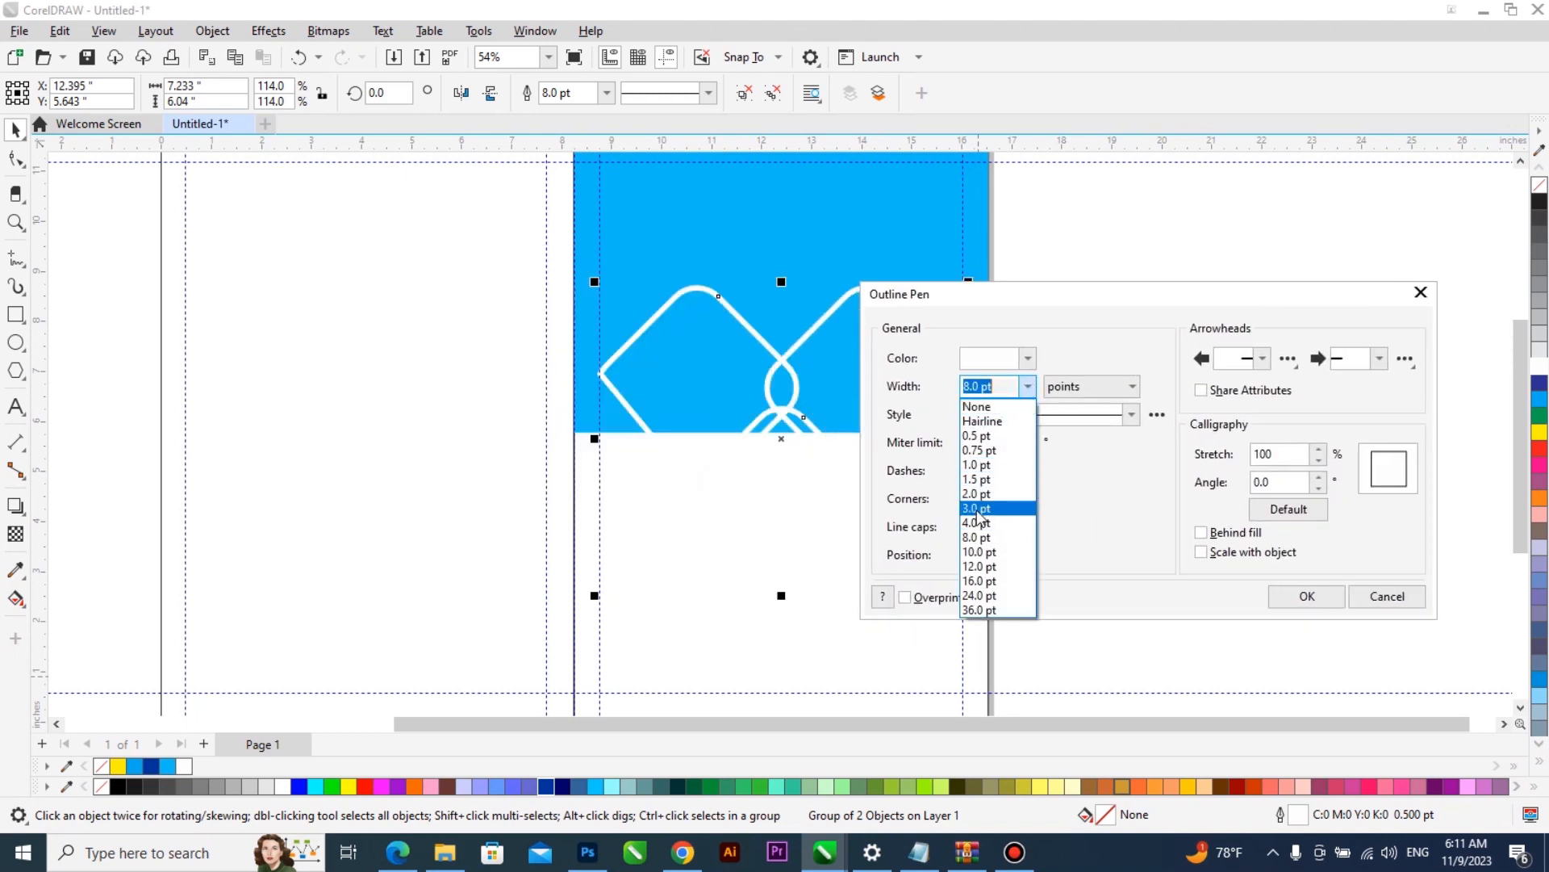
pyautogui.click(979, 509)
pyautogui.click(1220, 532)
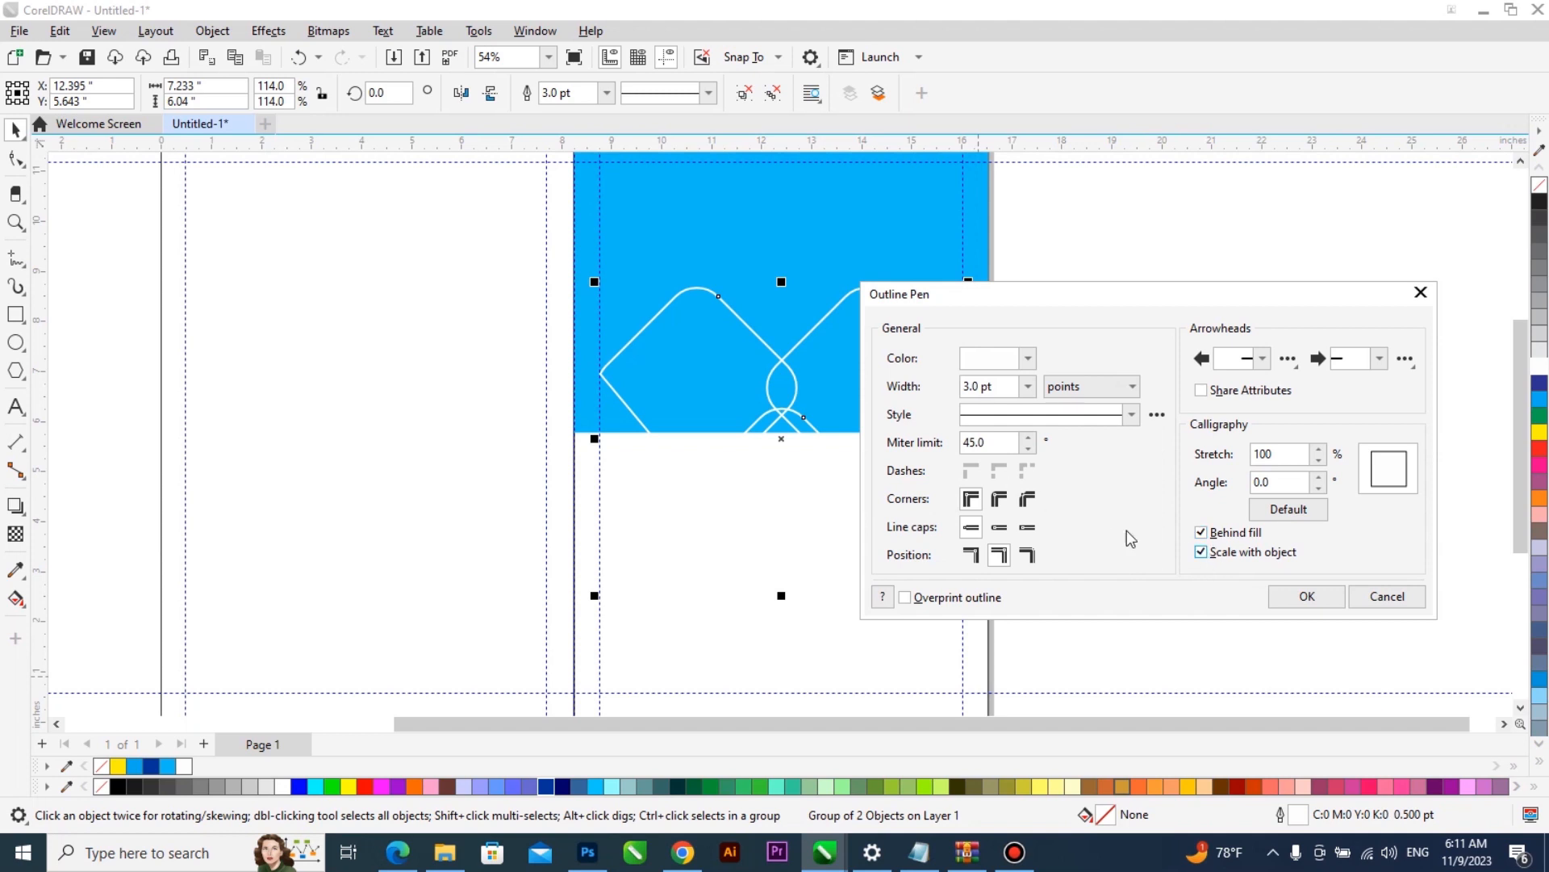
pyautogui.click(1029, 387)
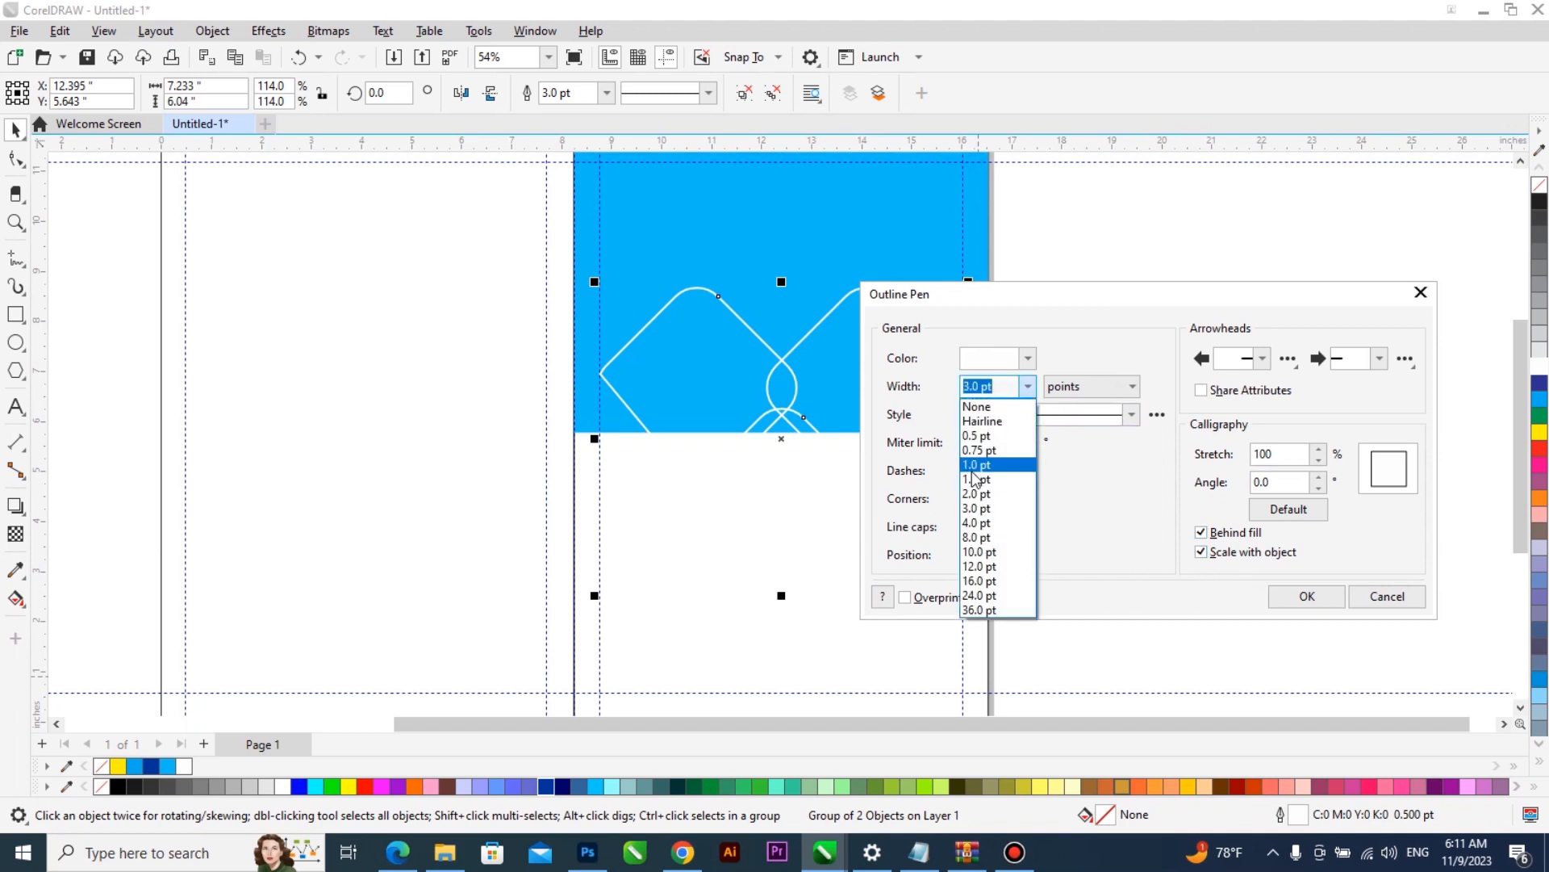
pyautogui.click(979, 523)
pyautogui.click(1305, 597)
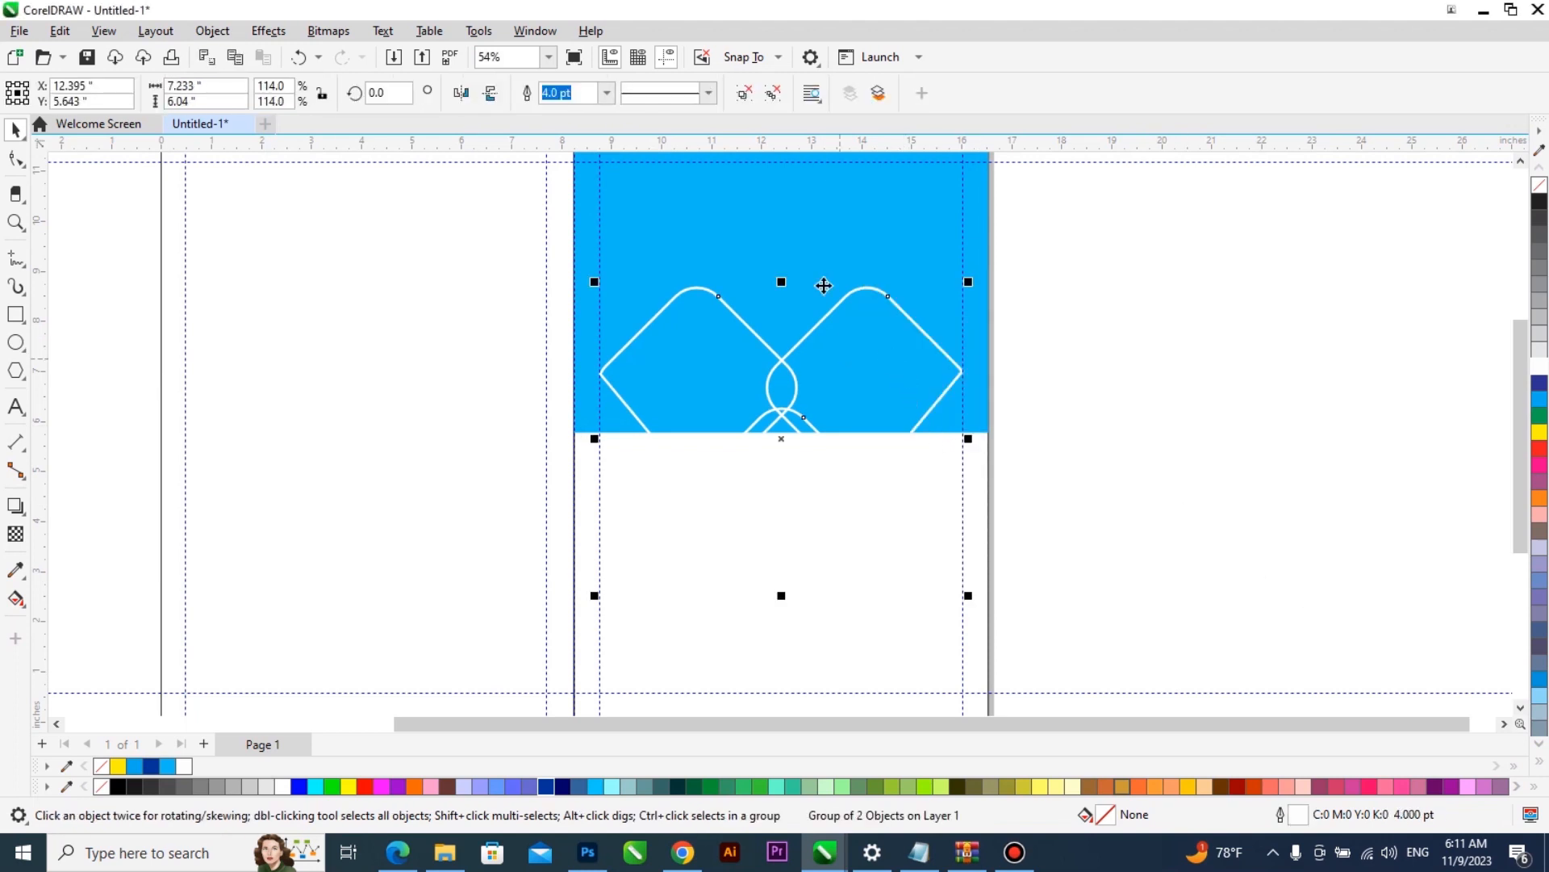
pyautogui.click(1108, 365)
# - Add the text "De Links Paint Limited" on two lines in the empty area beside the page
pyautogui.scroll(-1, 1086, 425)
pyautogui.scroll(1, 910, 329)
pyautogui.click(15, 407)
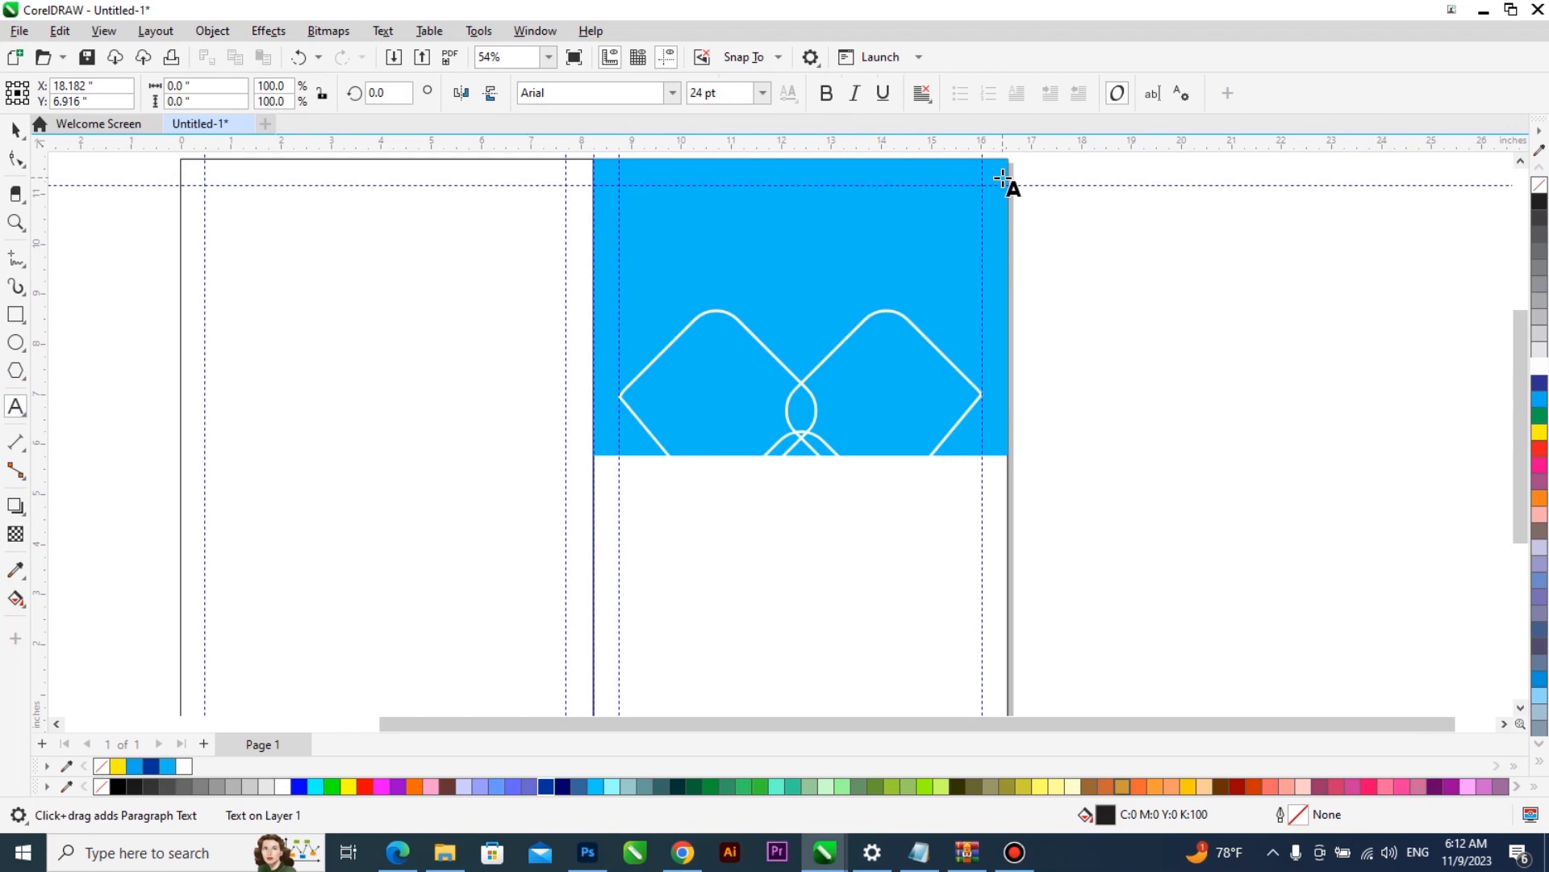
pyautogui.click(1095, 392)
pyautogui.write('De Links Painf')
pyautogui.press('BackSpace')
pyautogui.press('Escape')
pyautogui.write('t ')
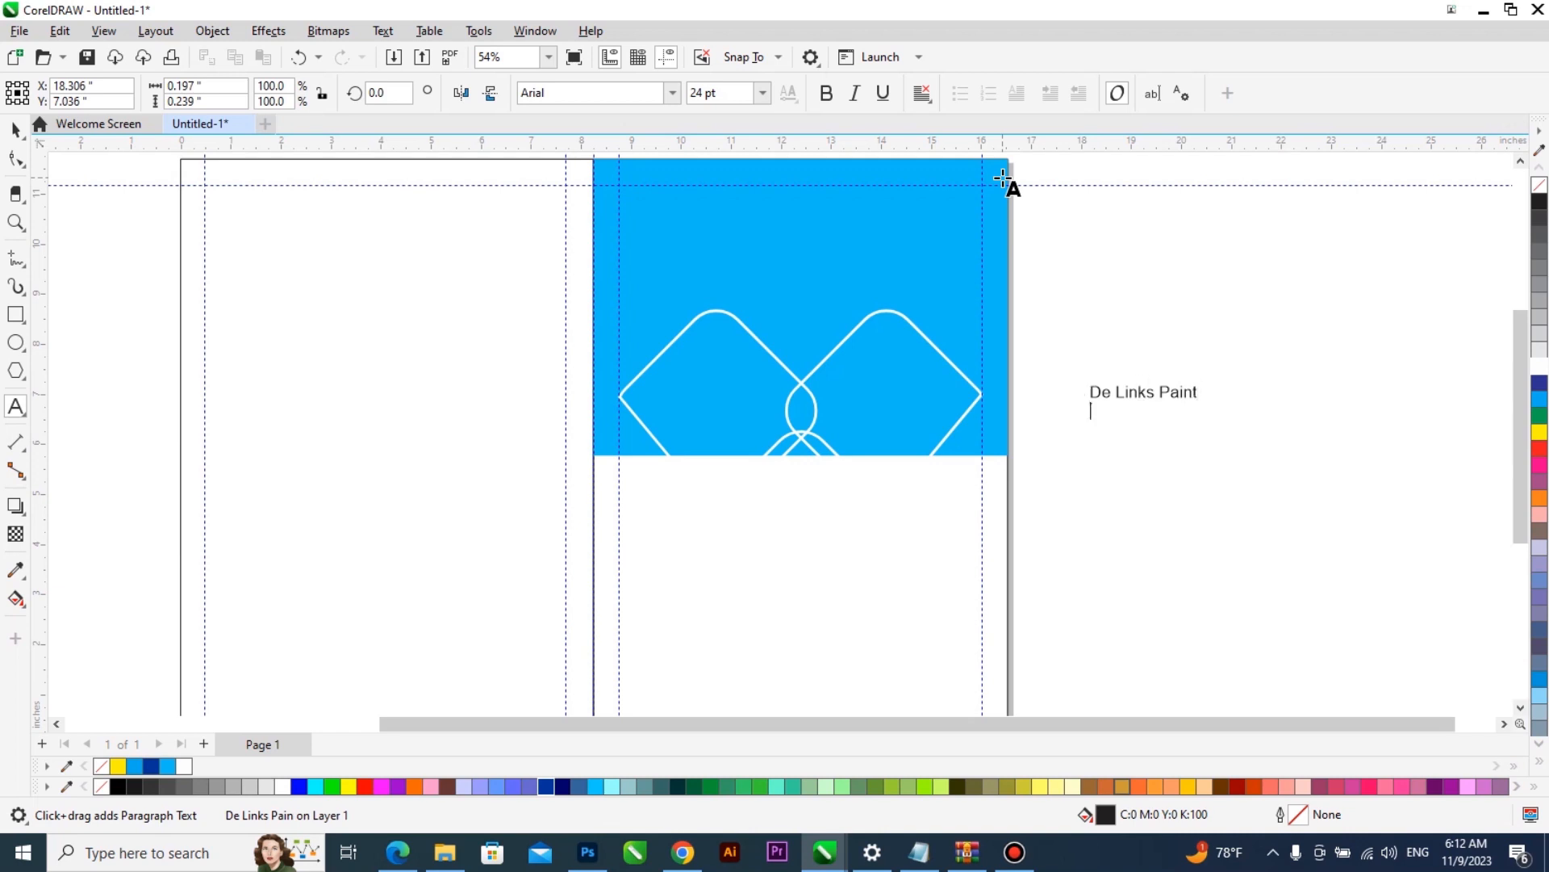
pyautogui.write('Li')
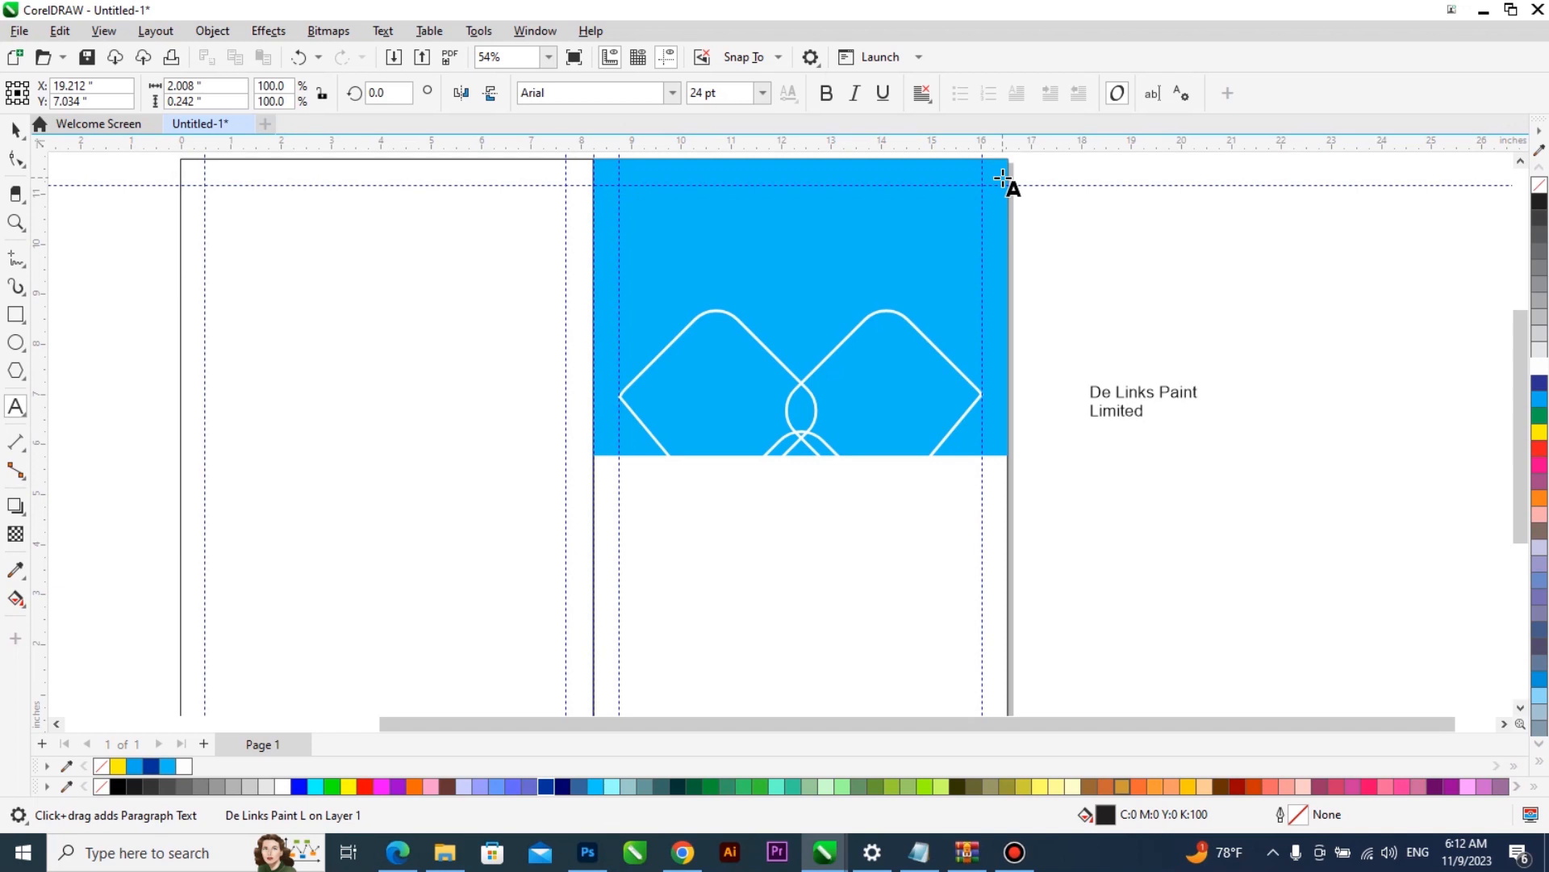
pyautogui.write('mited')
# - Centre-align the company name's lines and centre the text horizontally on the light blue rectangle, above the diamonds
pyautogui.hotkey('ctrl', 'a')
pyautogui.hotkey('ctrl', 'e')
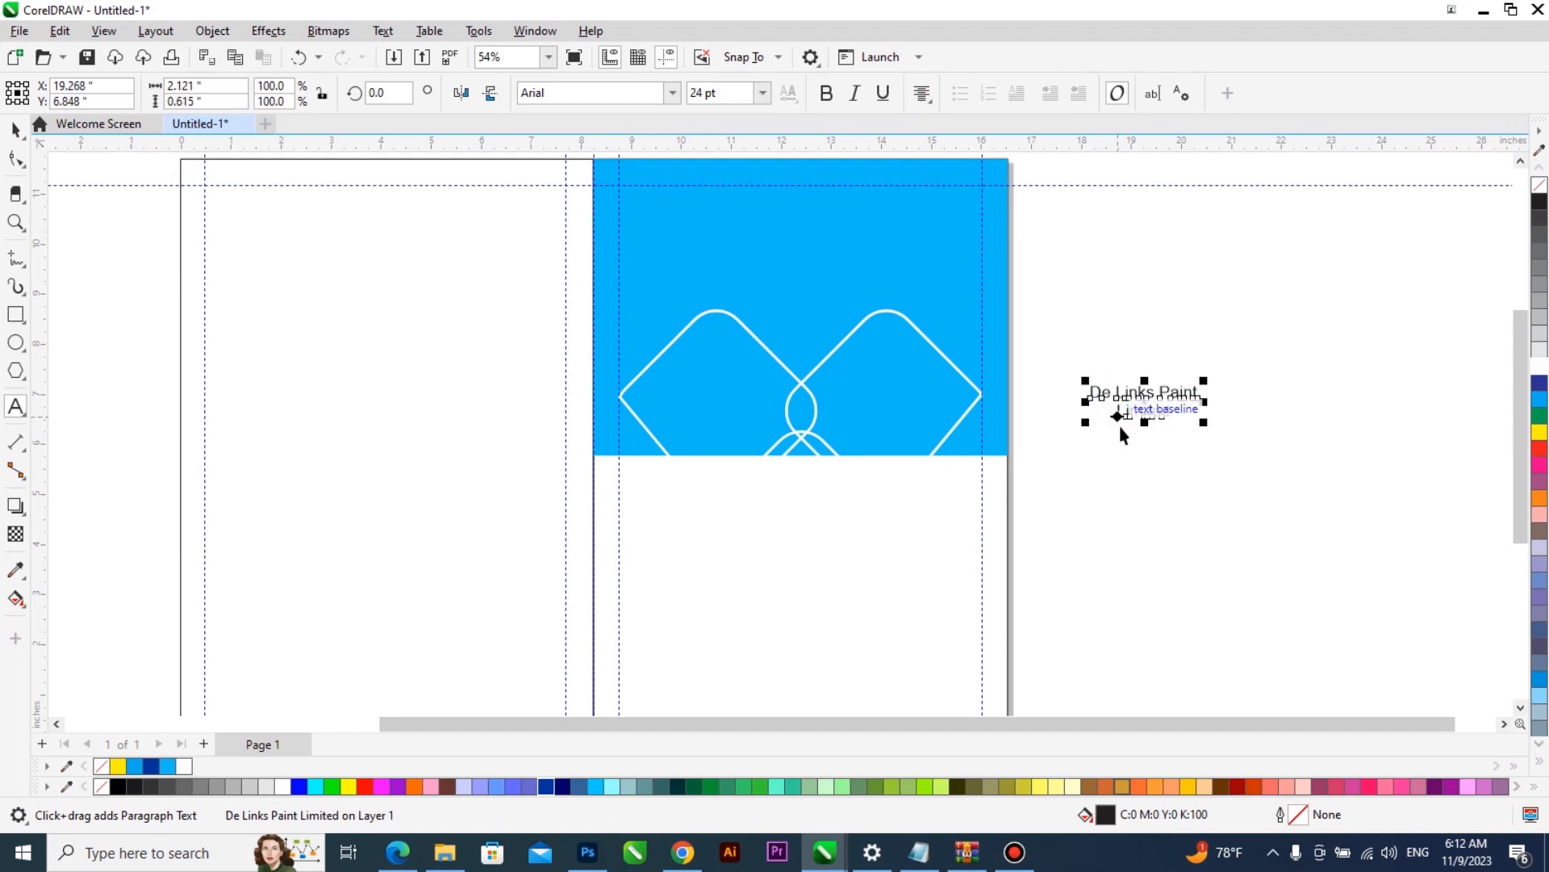
pyautogui.hotkey('ctrl', 'space')
pyautogui.moveTo(1126, 392); pyautogui.dragTo(787, 253)
pyautogui.keyDown('shift'); pyautogui.click(897, 207); pyautogui.keyUp('shift')
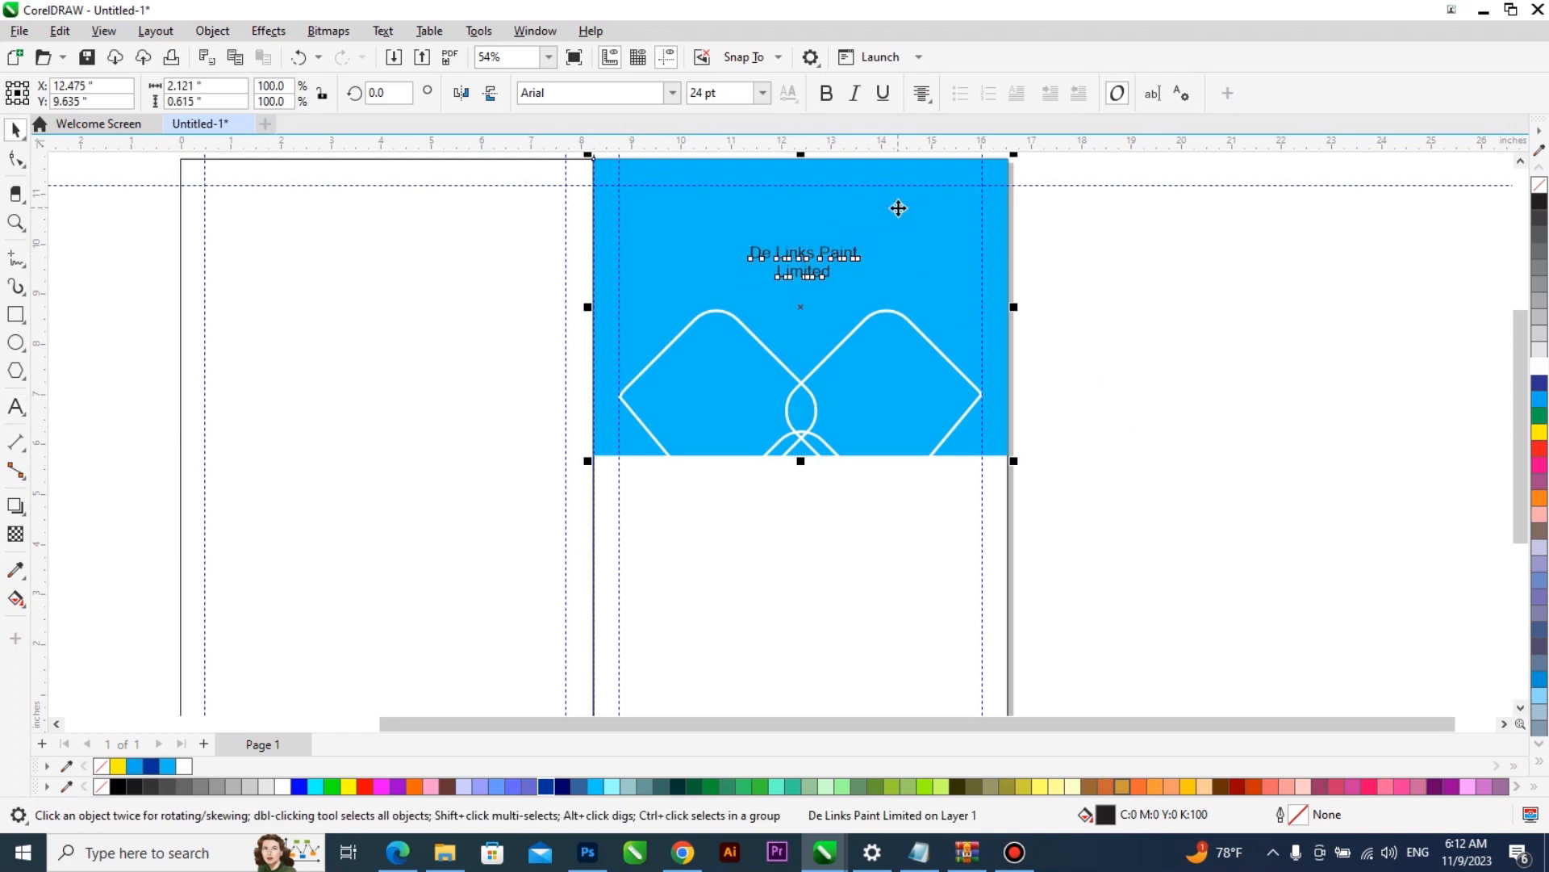
pyautogui.press('c')
pyautogui.click(1130, 350)
# - Copy the paint buckets WhatsApp image, the roller photo and the "images" file from Downloads in File Explorer and return to CorelDRAW
pyautogui.click(943, 354)
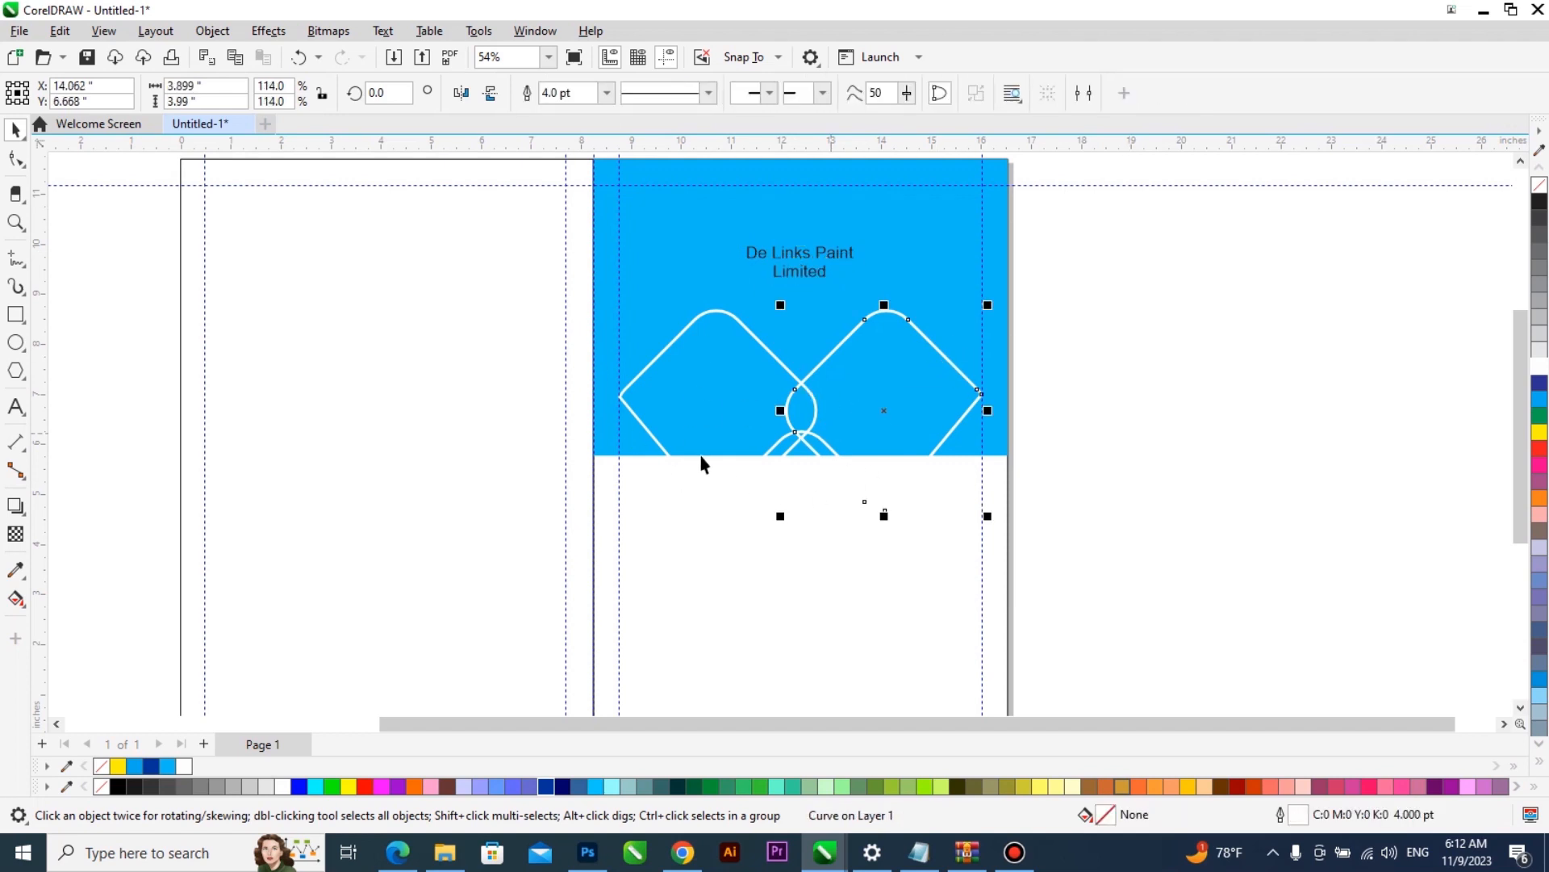
pyautogui.click(484, 733)
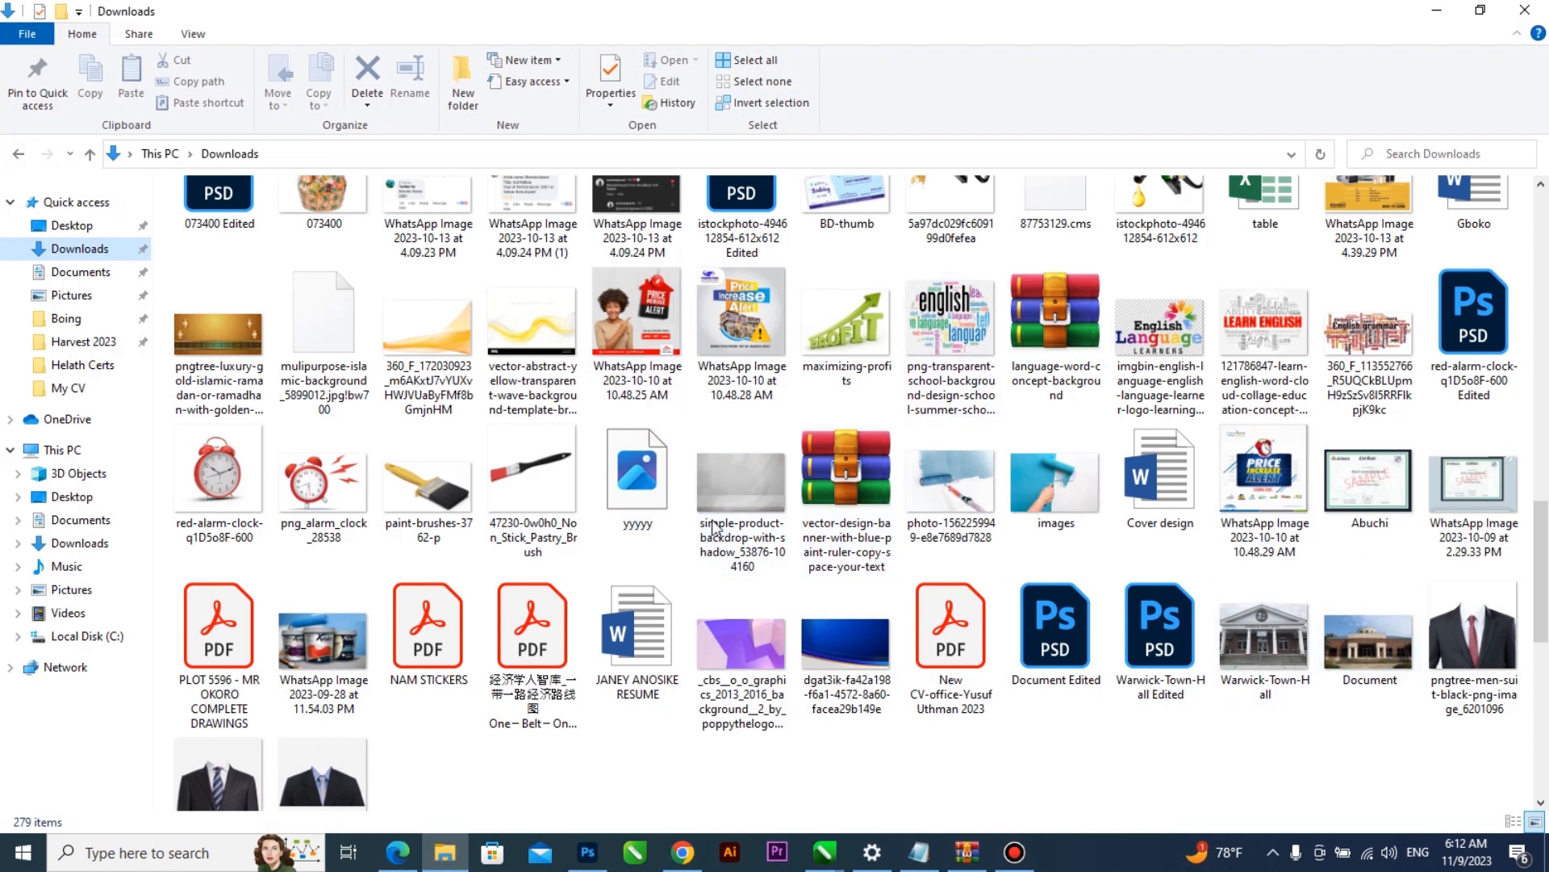
pyautogui.click(323, 642)
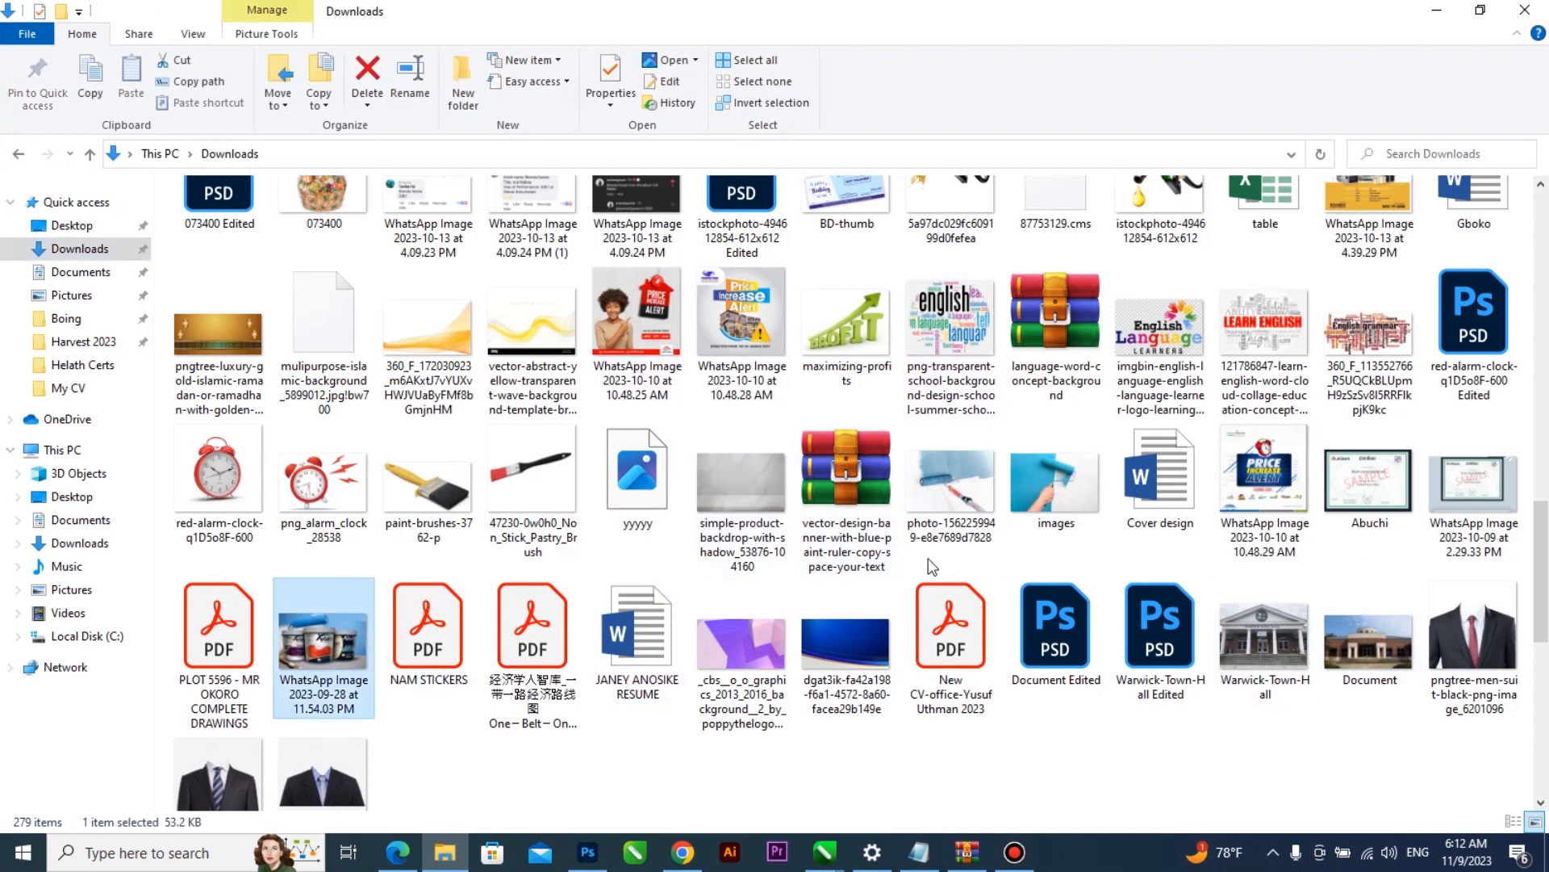
pyautogui.keyDown('ctrl'); pyautogui.click(952, 484); pyautogui.keyUp('ctrl')
pyautogui.keyDown('ctrl'); pyautogui.click(1046, 481); pyautogui.keyUp('ctrl')
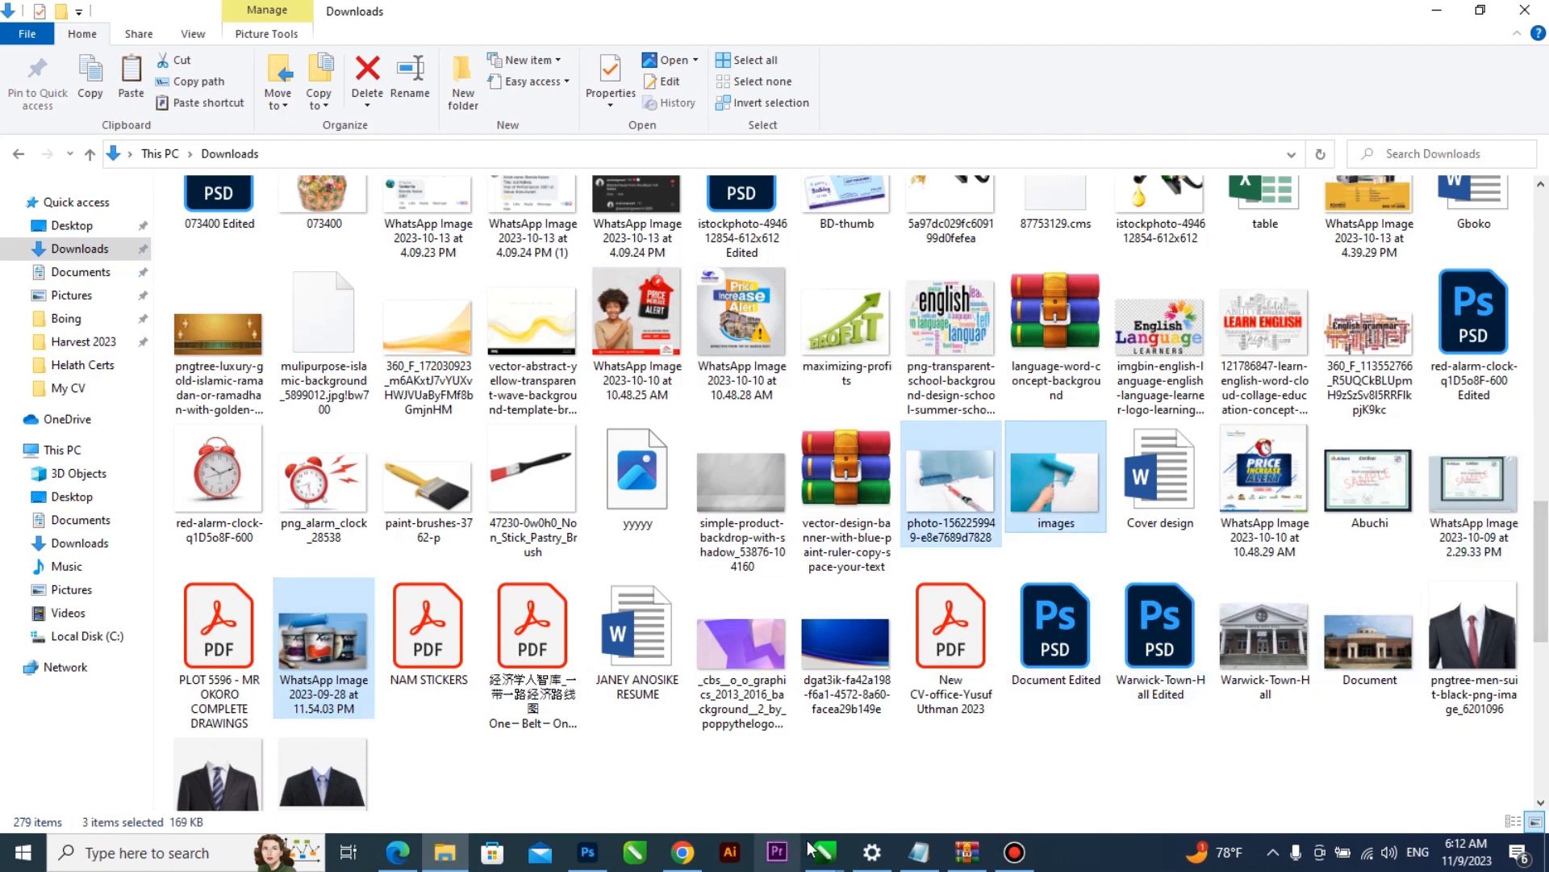
pyautogui.moveTo(827, 849)
pyautogui.click(1082, 771)
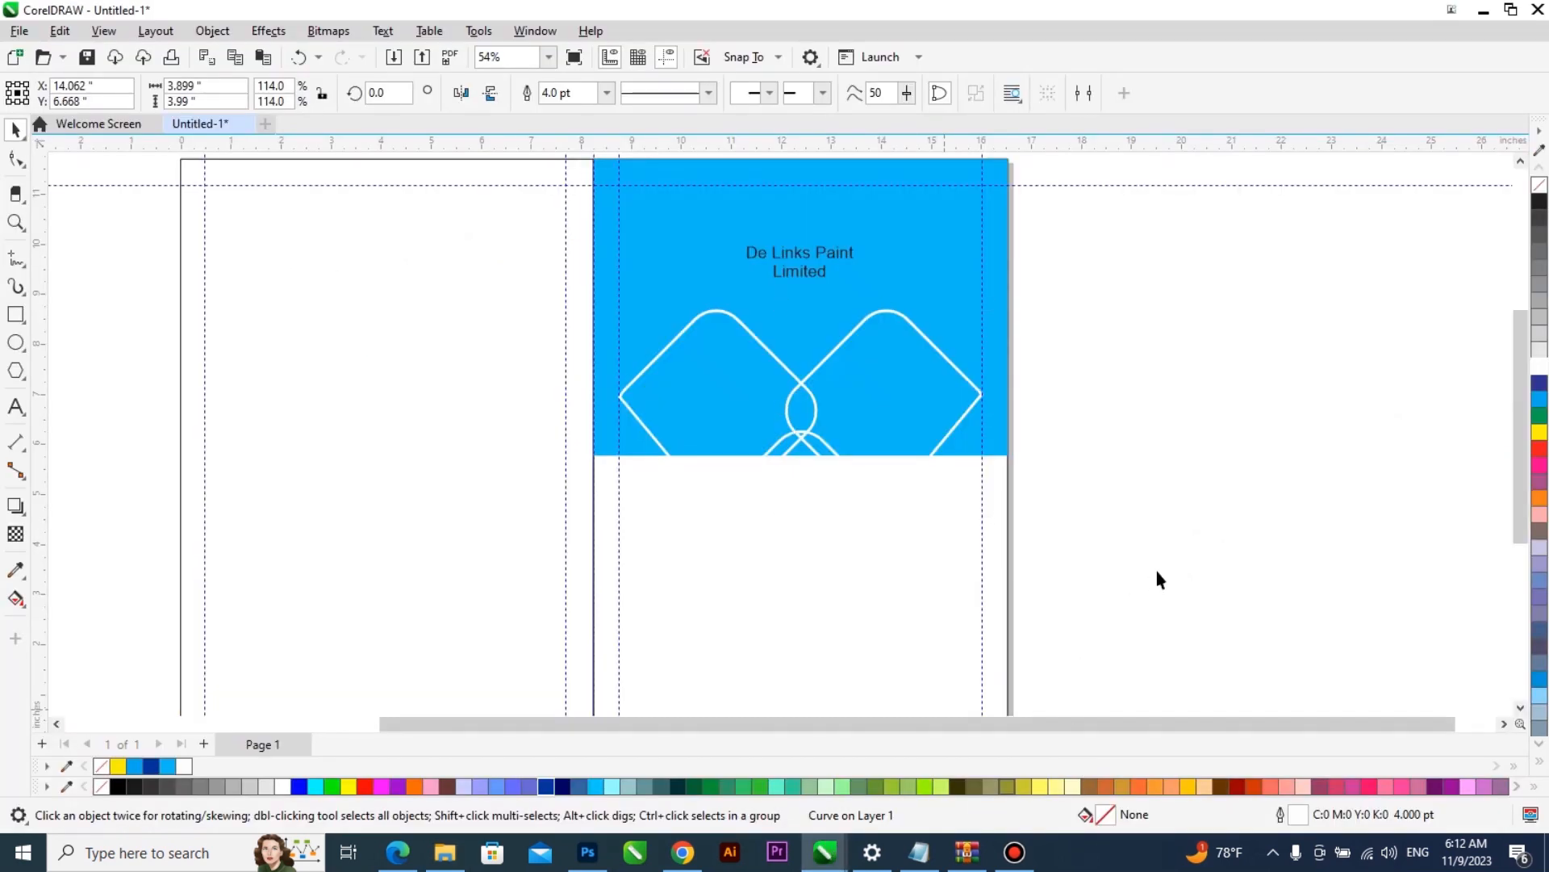
# - Paste the three photos and spread them outside the page, with the roller photo to its right and the other two to its left
pyautogui.hotkey('ctrl', 'v')
pyautogui.scroll(-3, 725, 457)
pyautogui.moveTo(726, 449); pyautogui.dragTo(1072, 415)
pyautogui.moveTo(683, 471); pyautogui.dragTo(429, 429)
pyautogui.click(665, 459)
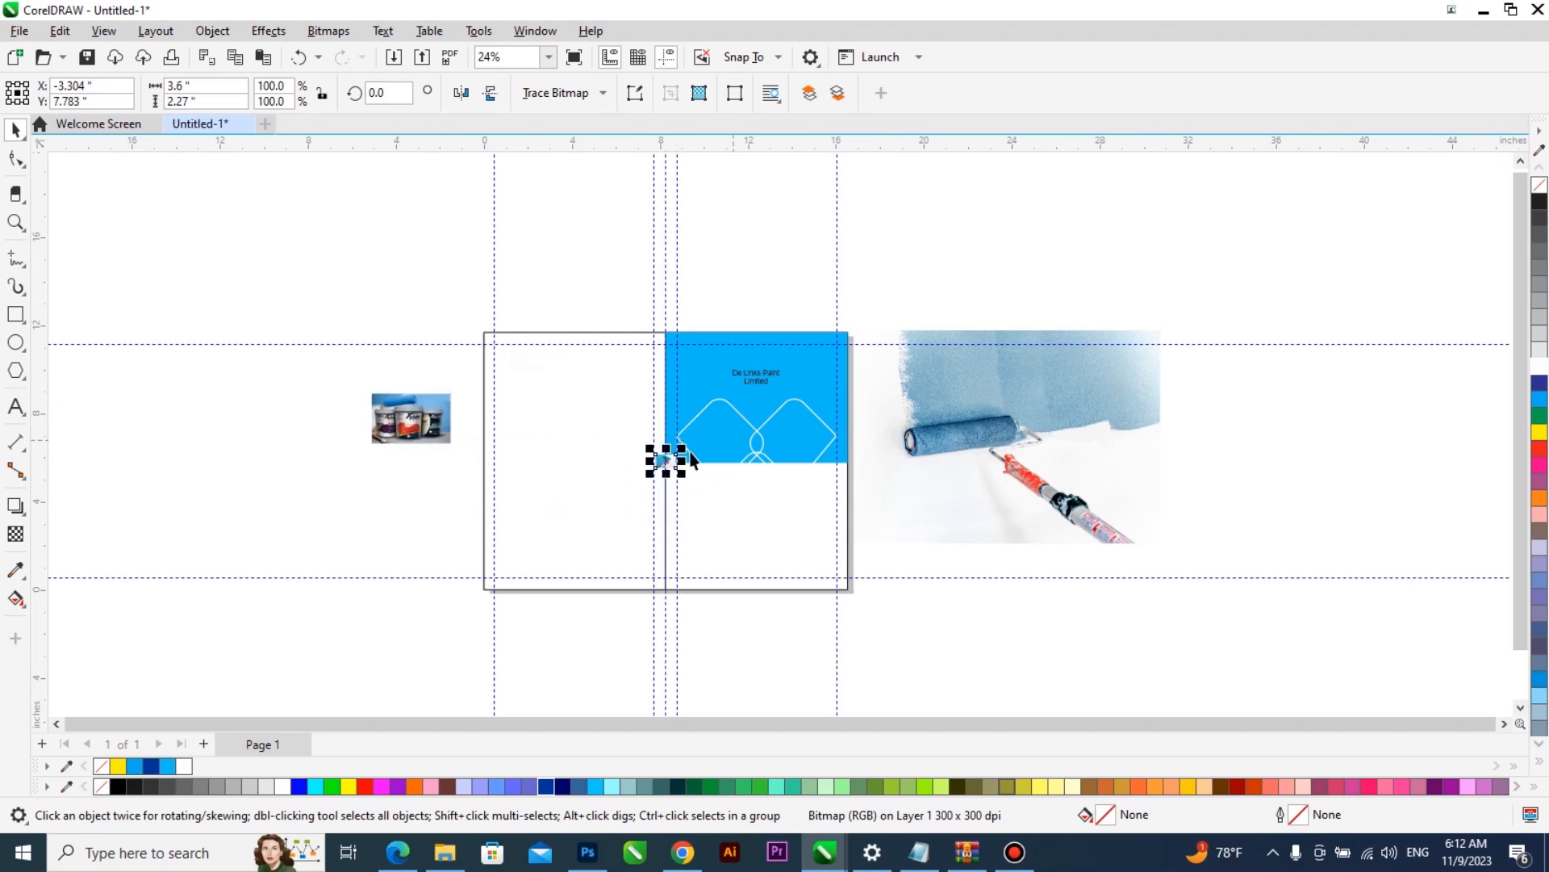
pyautogui.moveTo(668, 457); pyautogui.dragTo(481, 485)
pyautogui.scroll(1, 886, 427)
# - Scale the roller photo down to about 5.16 by 3.6 inches and PowerClip it inside the right diamond
pyautogui.click(993, 419)
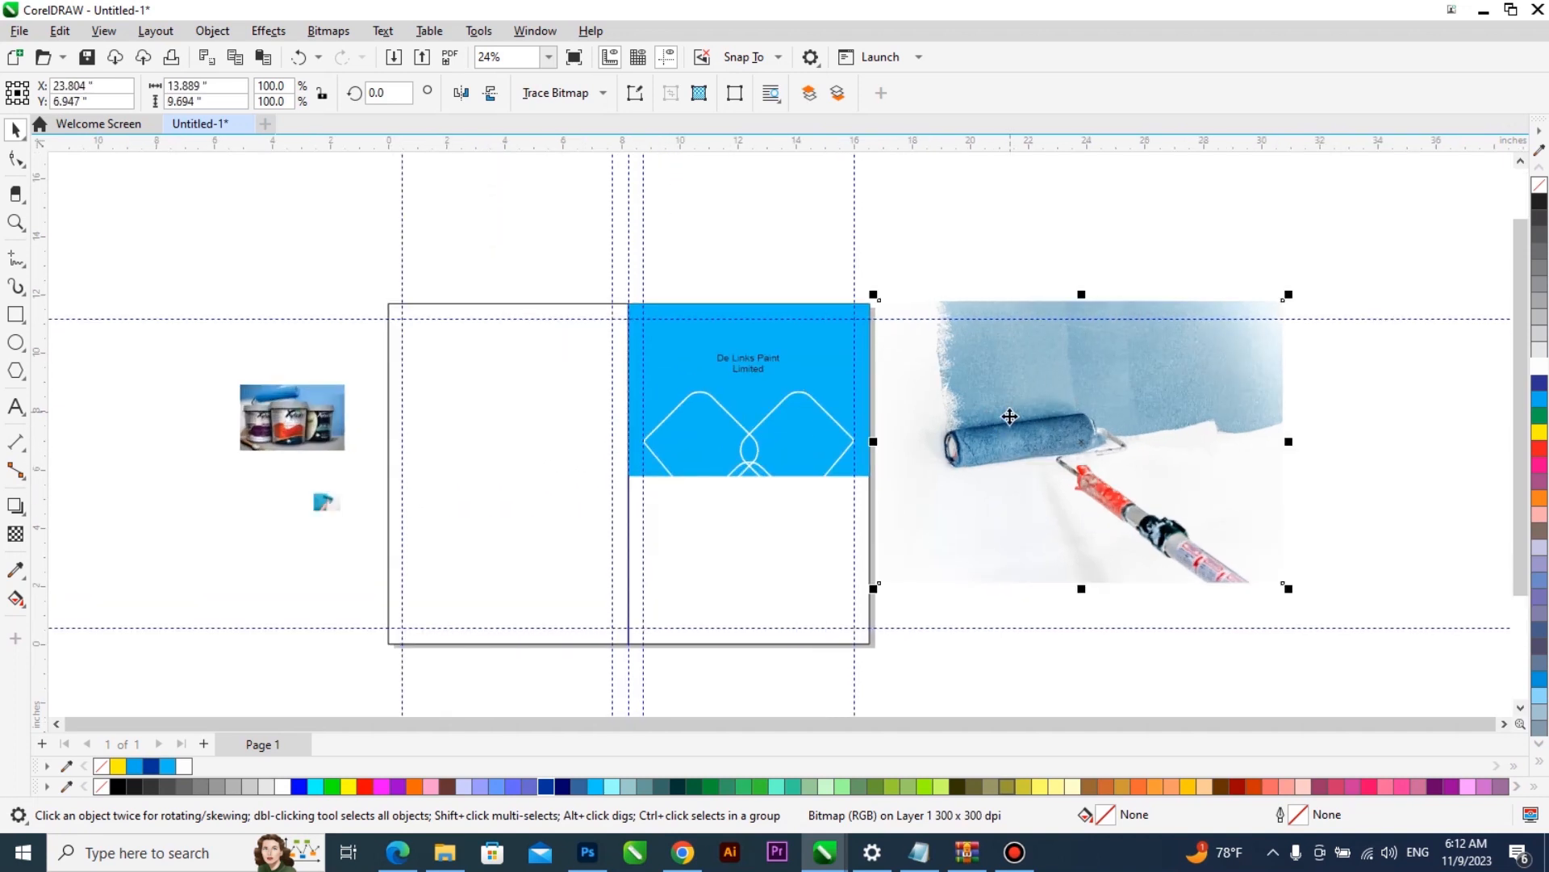
pyautogui.moveTo(1295, 292)
pyautogui.mouseDown()
pyautogui.moveTo(1293, 349)
pyautogui.moveTo(1169, 405)
pyautogui.moveTo(1156, 390)
pyautogui.mouseUp()
pyautogui.click(788, 421)
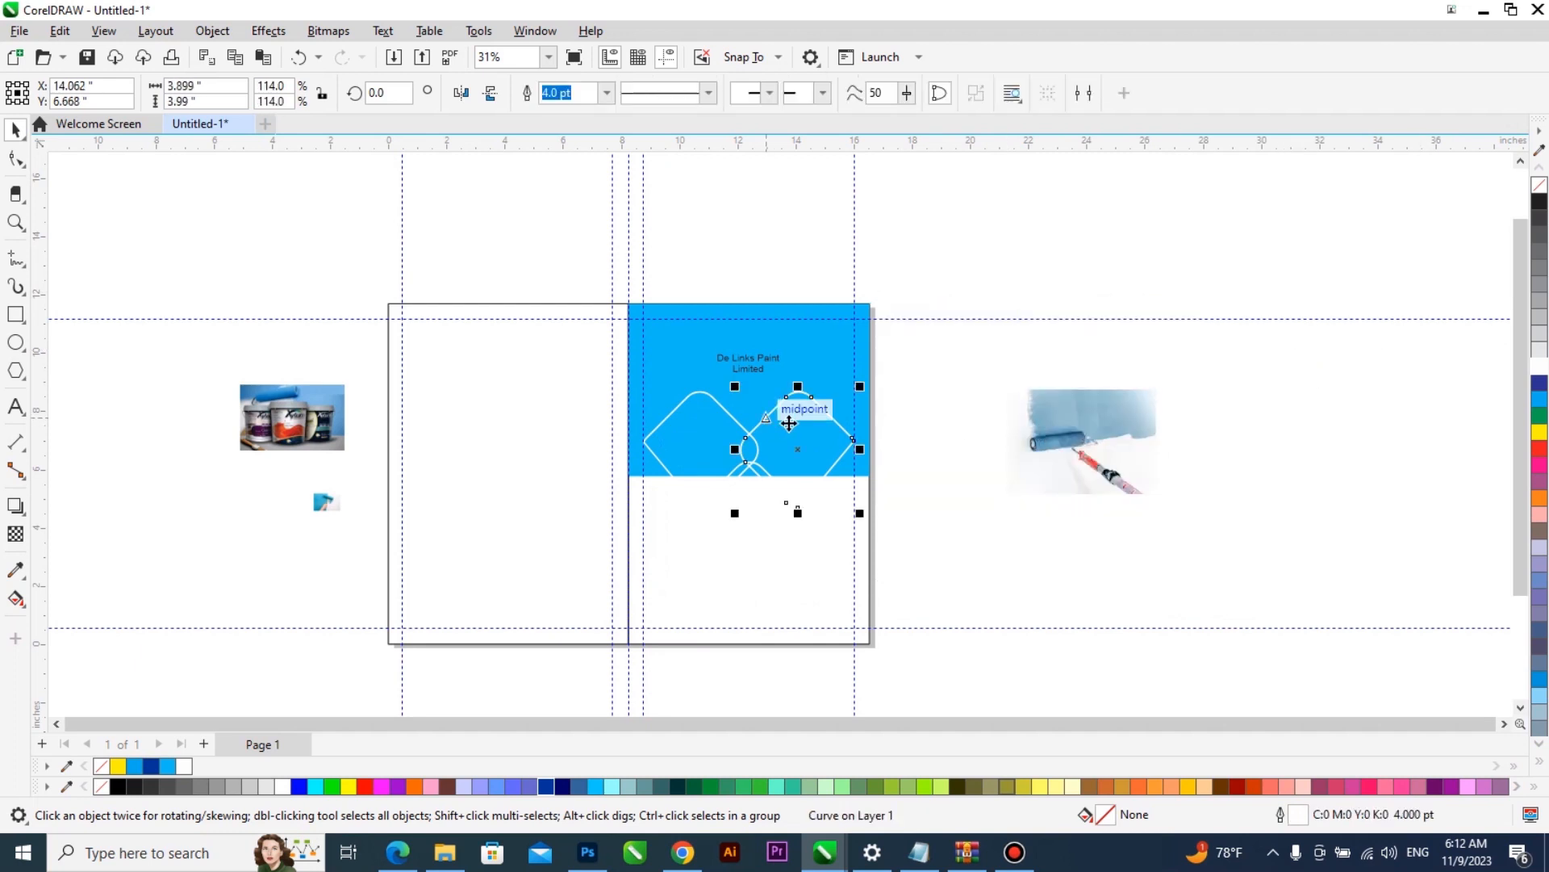
pyautogui.moveTo(1035, 423); pyautogui.dragTo(780, 424)
pyautogui.click(851, 485)
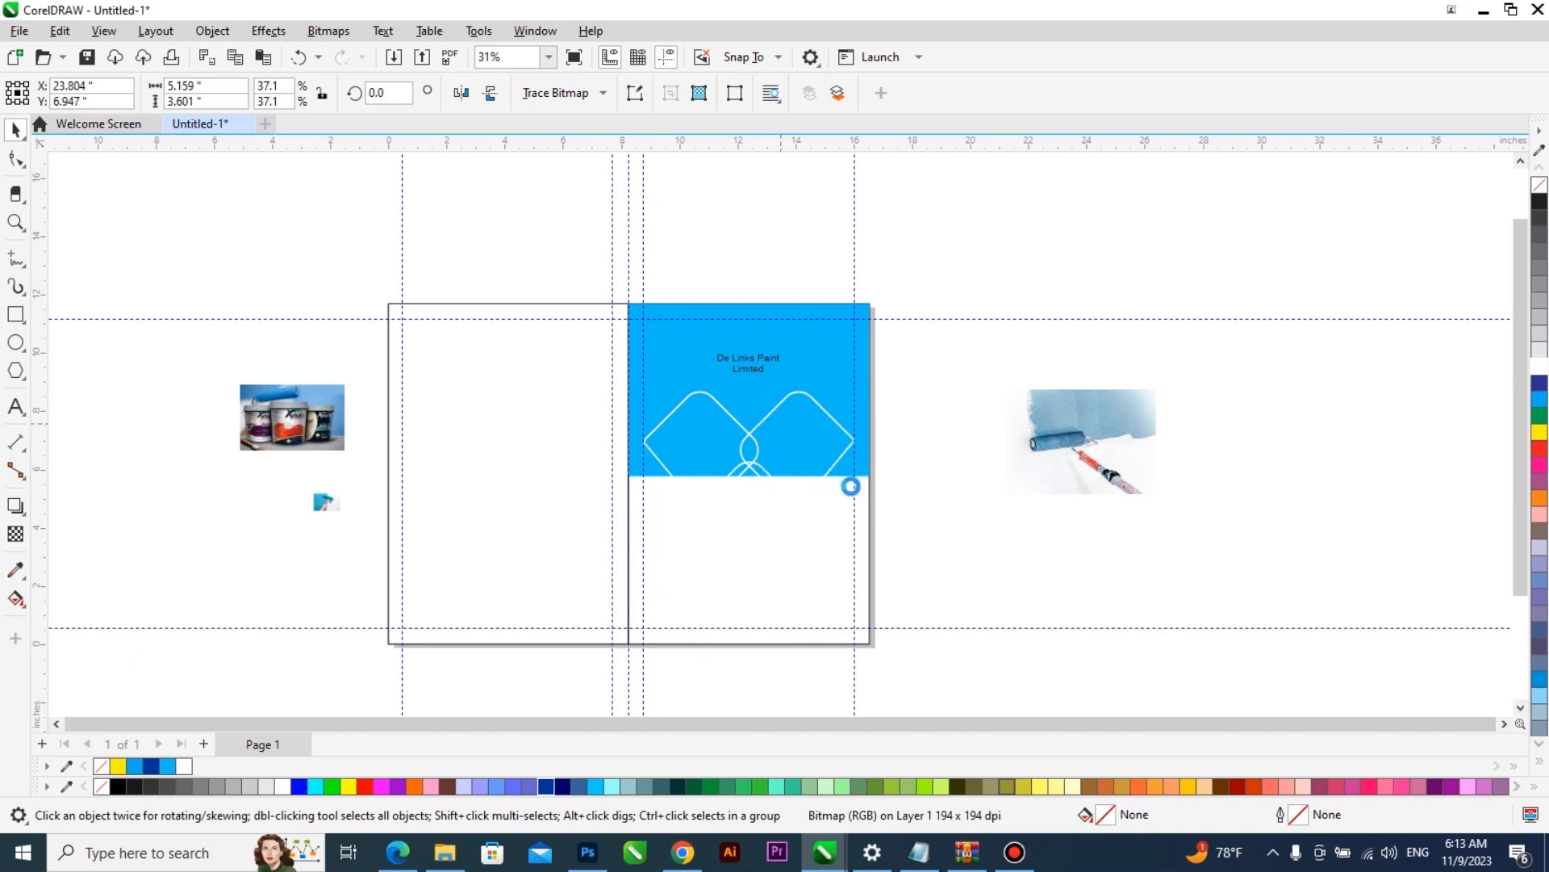
# - Move the paint buckets photo to the right page's lower half and enlarge it to about 7.07 by 4.46 inches
pyautogui.moveTo(296, 411)
pyautogui.mouseDown()
pyautogui.moveTo(463, 443)
pyautogui.moveTo(695, 443)
pyautogui.moveTo(719, 523)
pyautogui.moveTo(702, 547)
pyautogui.moveTo(756, 546)
pyautogui.mouseUp()
pyautogui.click(769, 571)
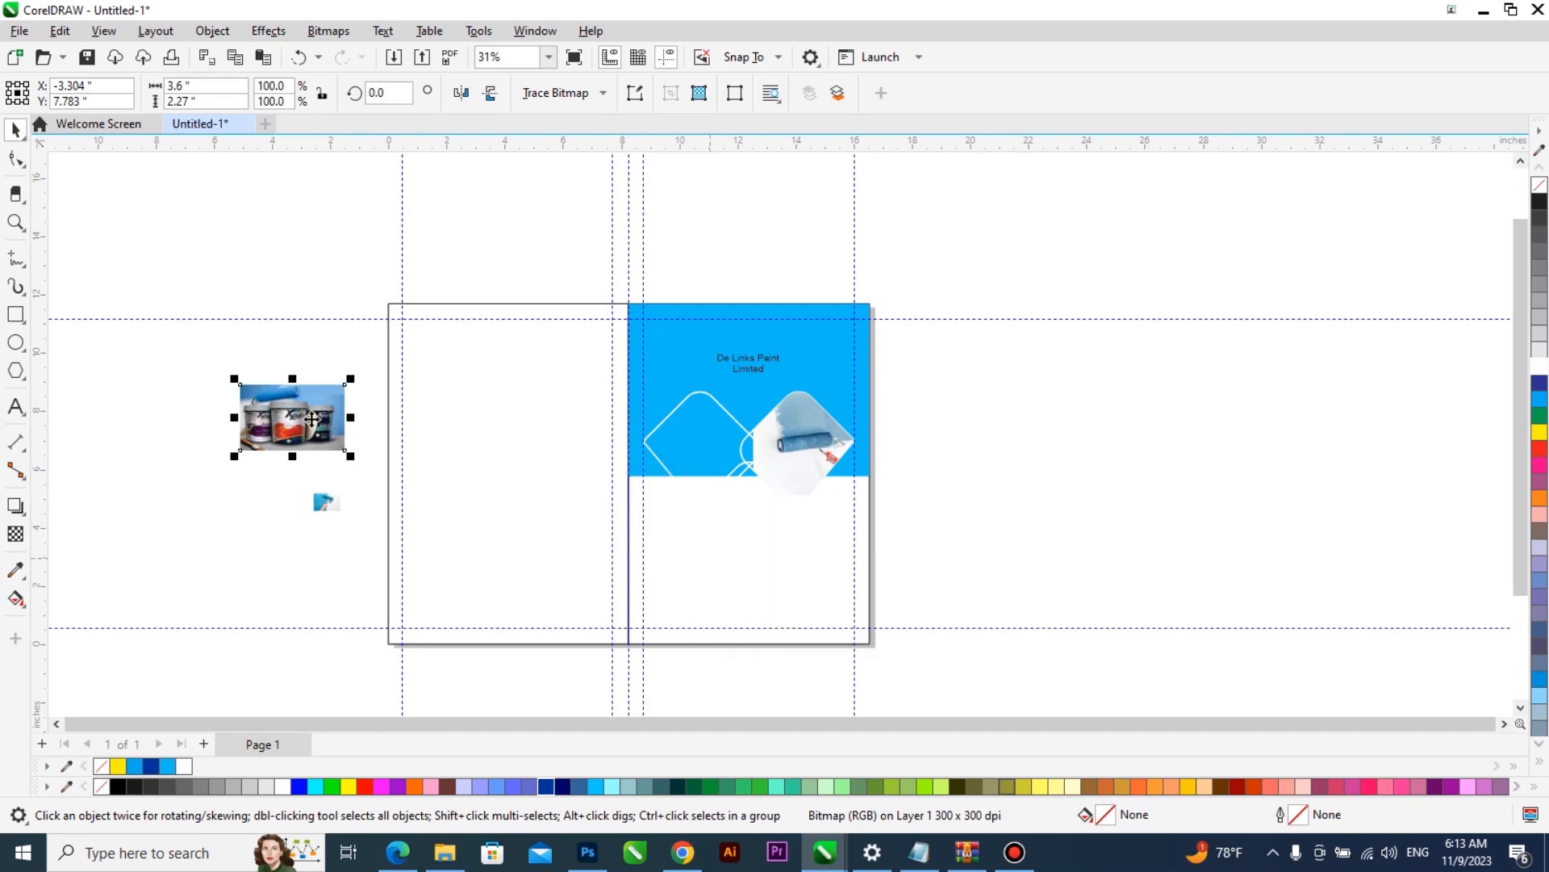
pyautogui.moveTo(812, 607); pyautogui.dragTo(855, 636)
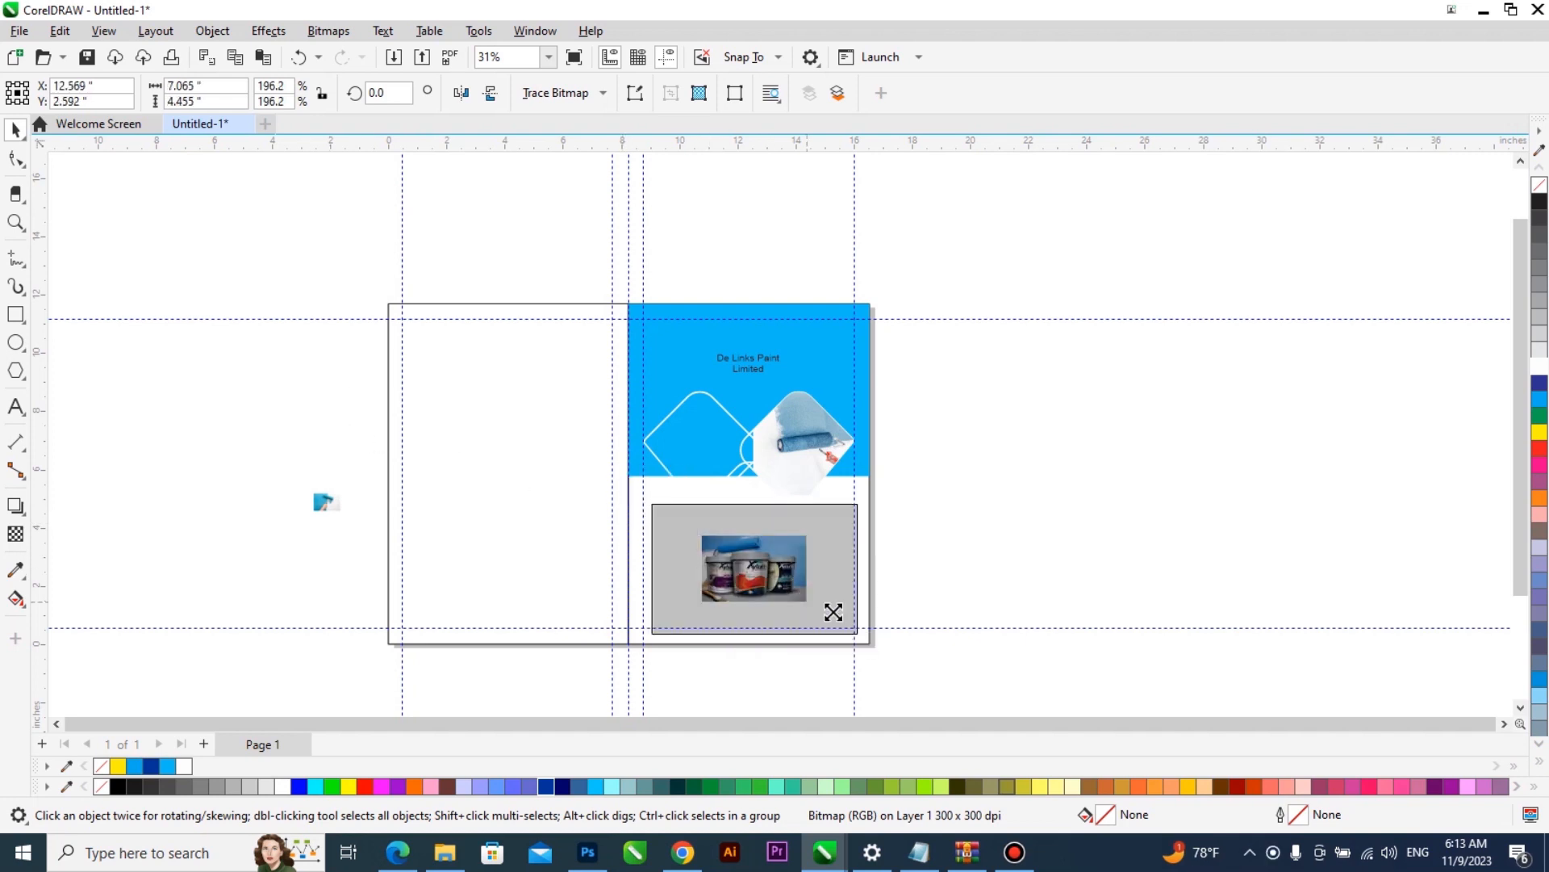
# - Move the small painting-hand photo onto the left diamond and bring the bottom diamond in front of the paint buckets photo
pyautogui.scroll(3, 817, 596)
pyautogui.scroll(-1, 893, 571)
pyautogui.moveTo(168, 467); pyautogui.dragTo(669, 397)
pyautogui.click(730, 458)
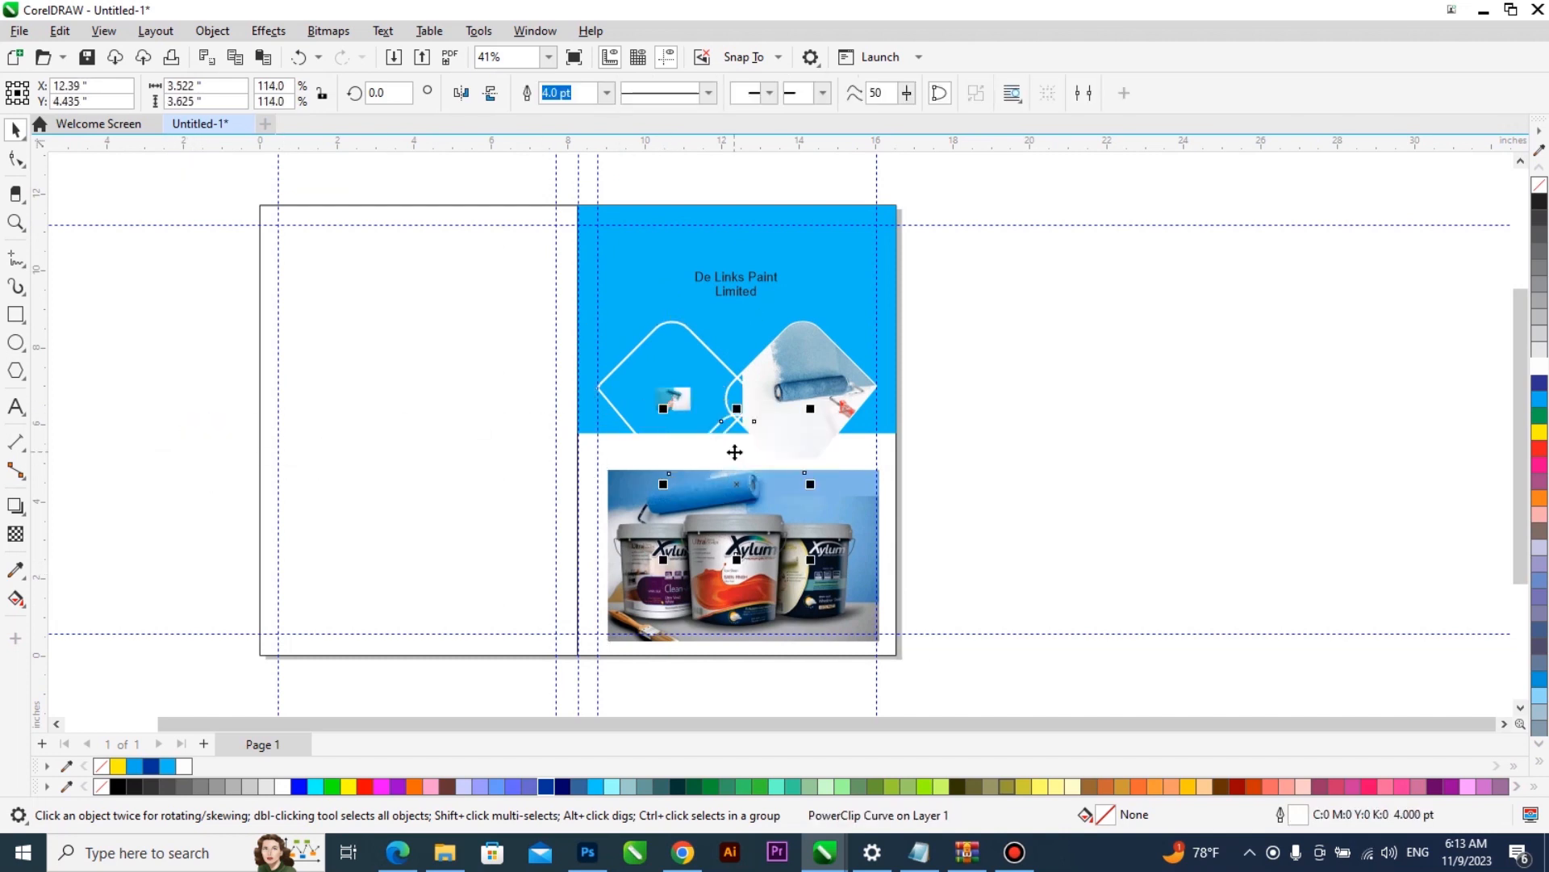
pyautogui.hotkey('shift', 'pageup')
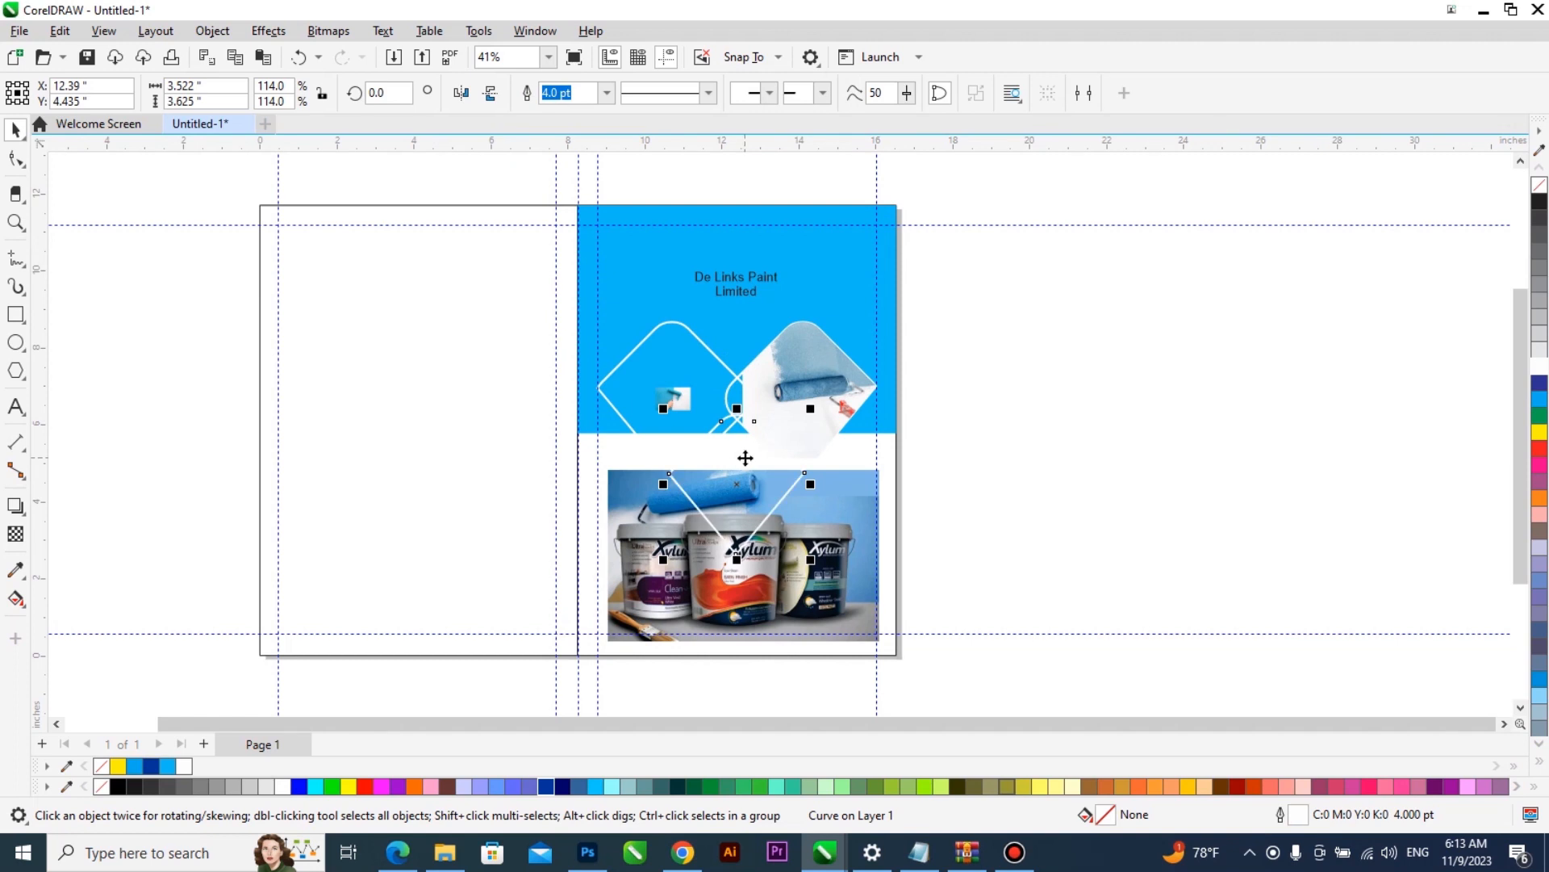
# - PowerClip the paint buckets photo inside the full-height rectangle of the right page
pyautogui.scroll(3, 774, 587)
pyautogui.click(888, 587)
pyautogui.scroll(-2, 889, 585)
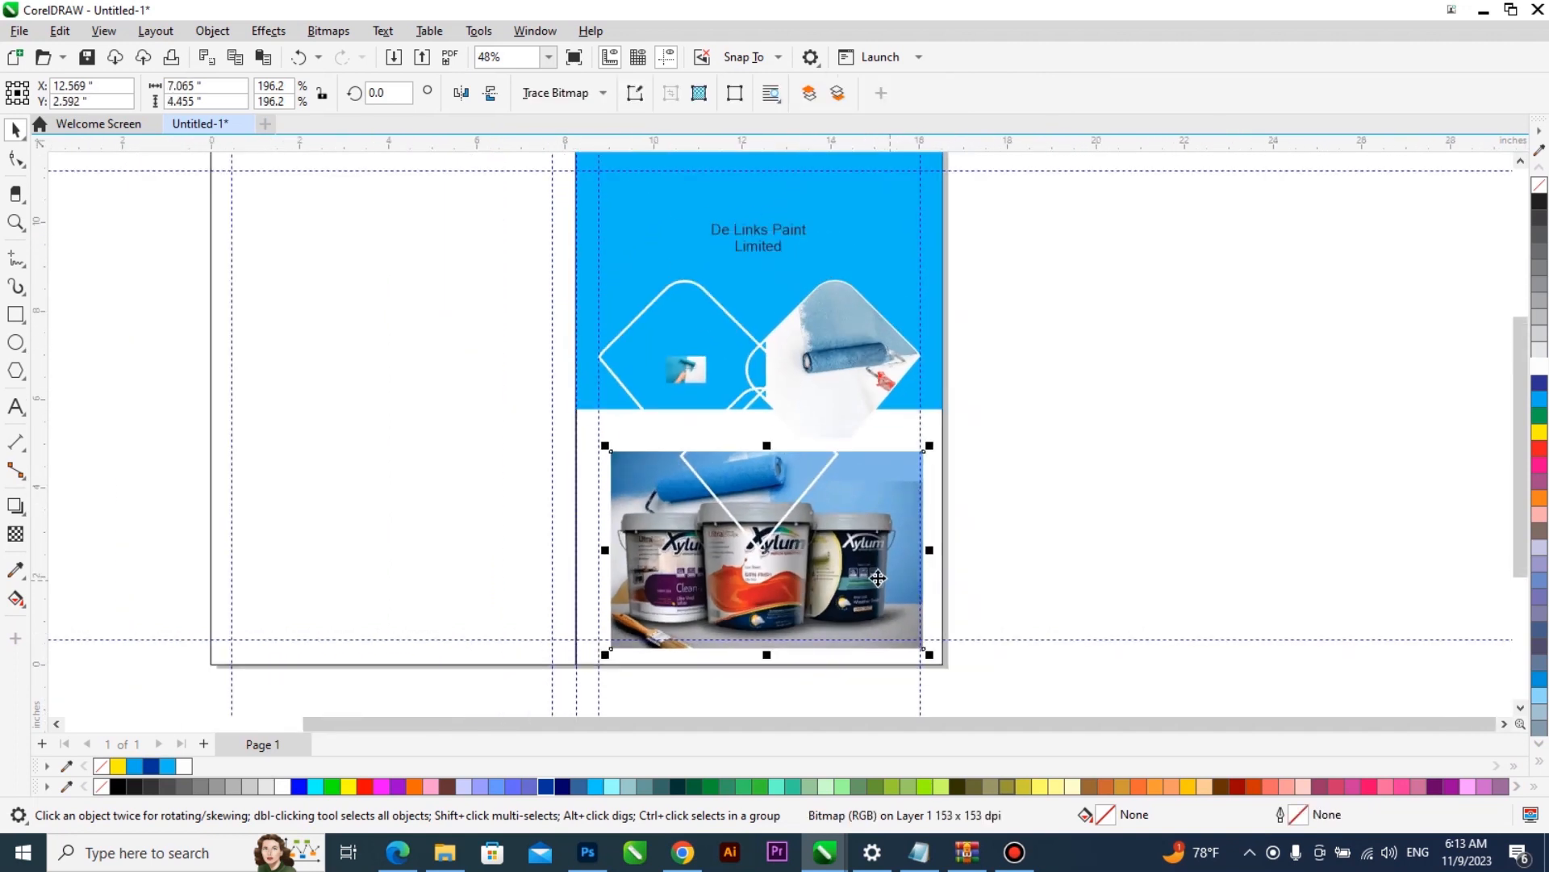
pyautogui.moveTo(869, 578)
pyautogui.mouseDown()
pyautogui.moveTo(1259, 509)
pyautogui.moveTo(795, 584)
pyautogui.mouseUp()
pyautogui.click(871, 644)
# - Edit the right page's PowerClip, enlarging the buckets photo to about 9.21 by 5.81 inches to cover the white lower half, and finish editing
pyautogui.rightClick(847, 576)
pyautogui.doubleClick(848, 576)
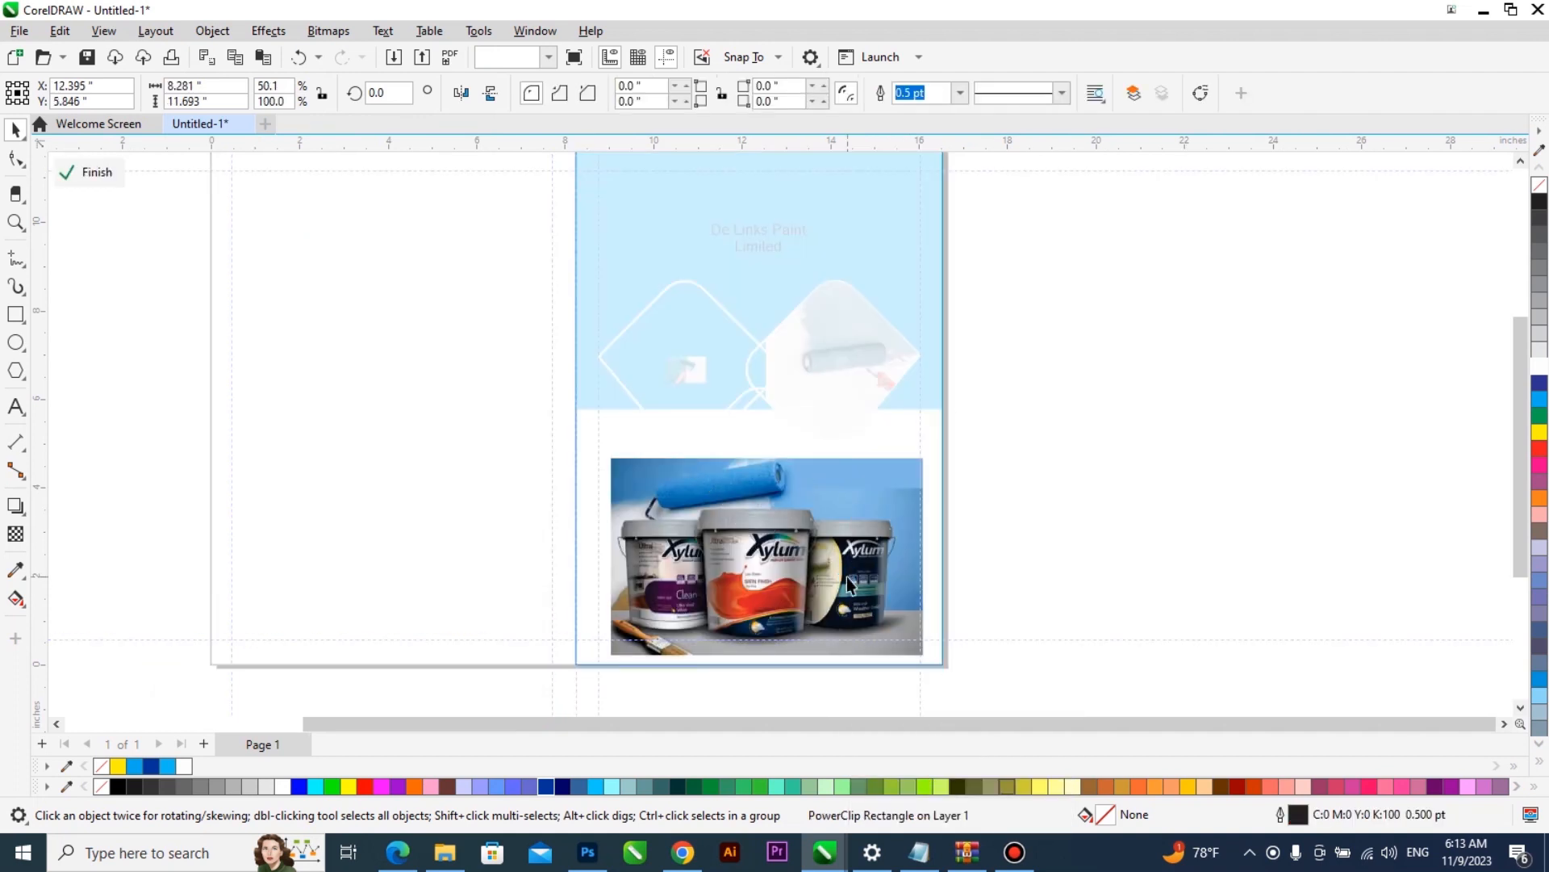
pyautogui.click(848, 576)
pyautogui.moveTo(694, 473); pyautogui.dragTo(850, 633)
pyautogui.moveTo(896, 463); pyautogui.dragTo(992, 377)
pyautogui.moveTo(861, 495); pyautogui.dragTo(854, 496)
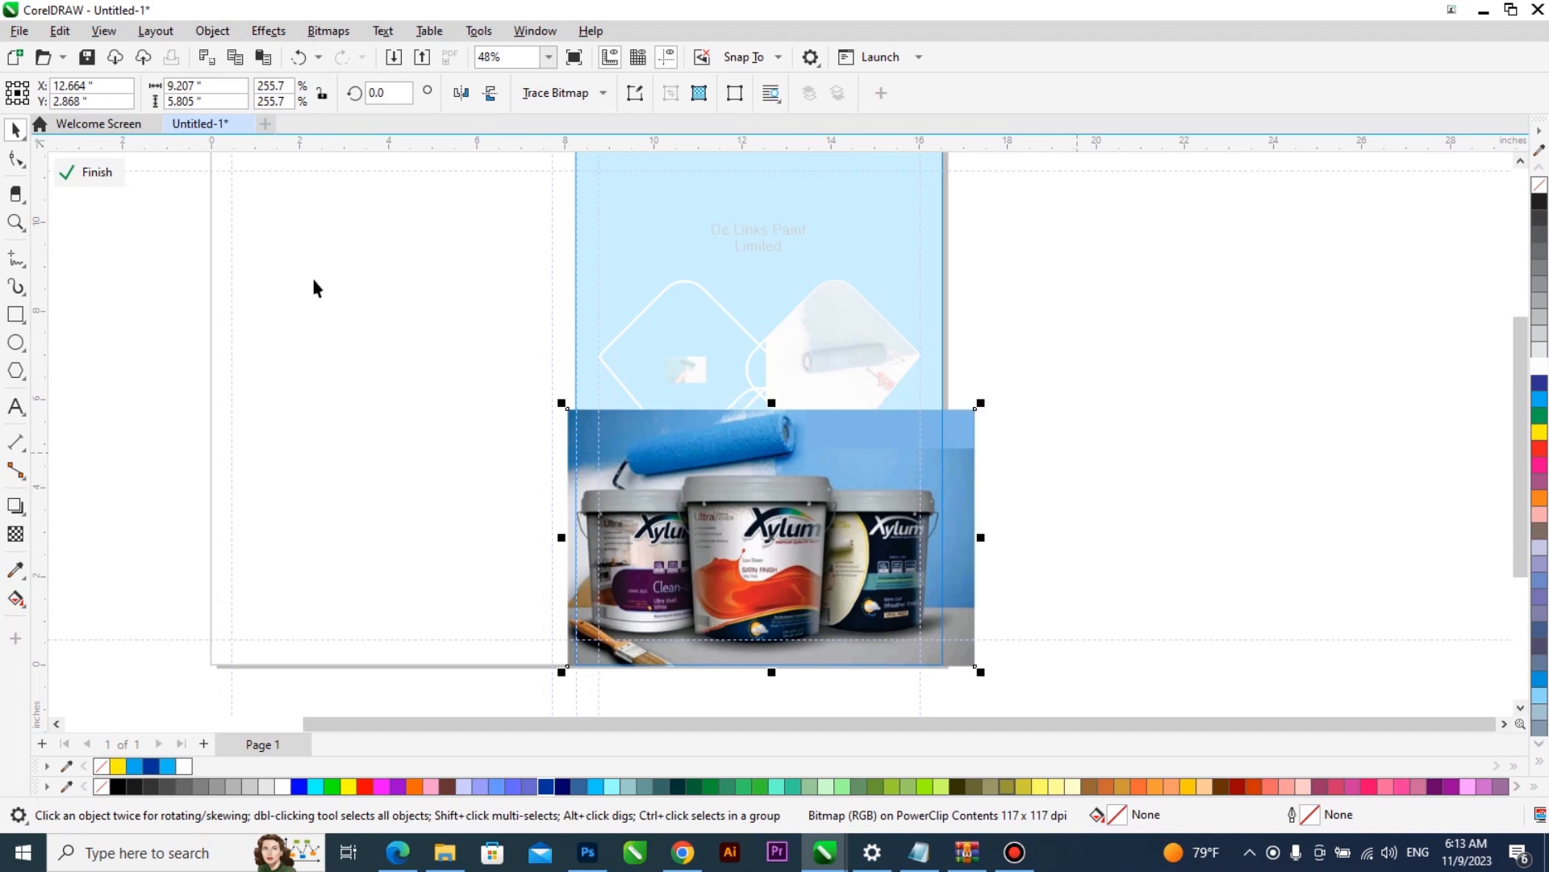
pyautogui.click(113, 176)
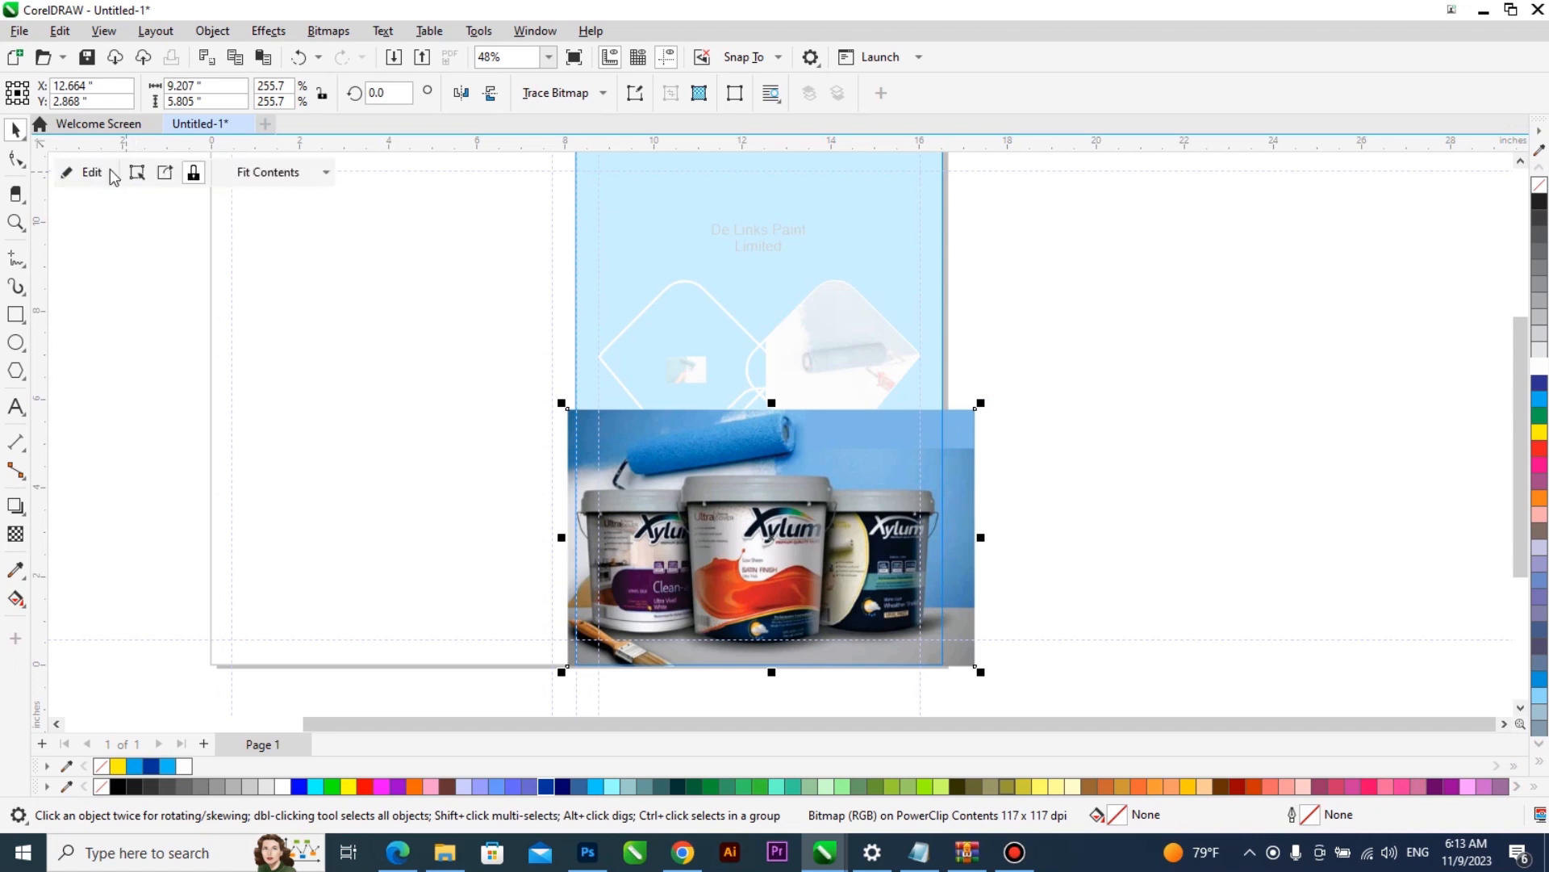
pyautogui.click(1048, 470)
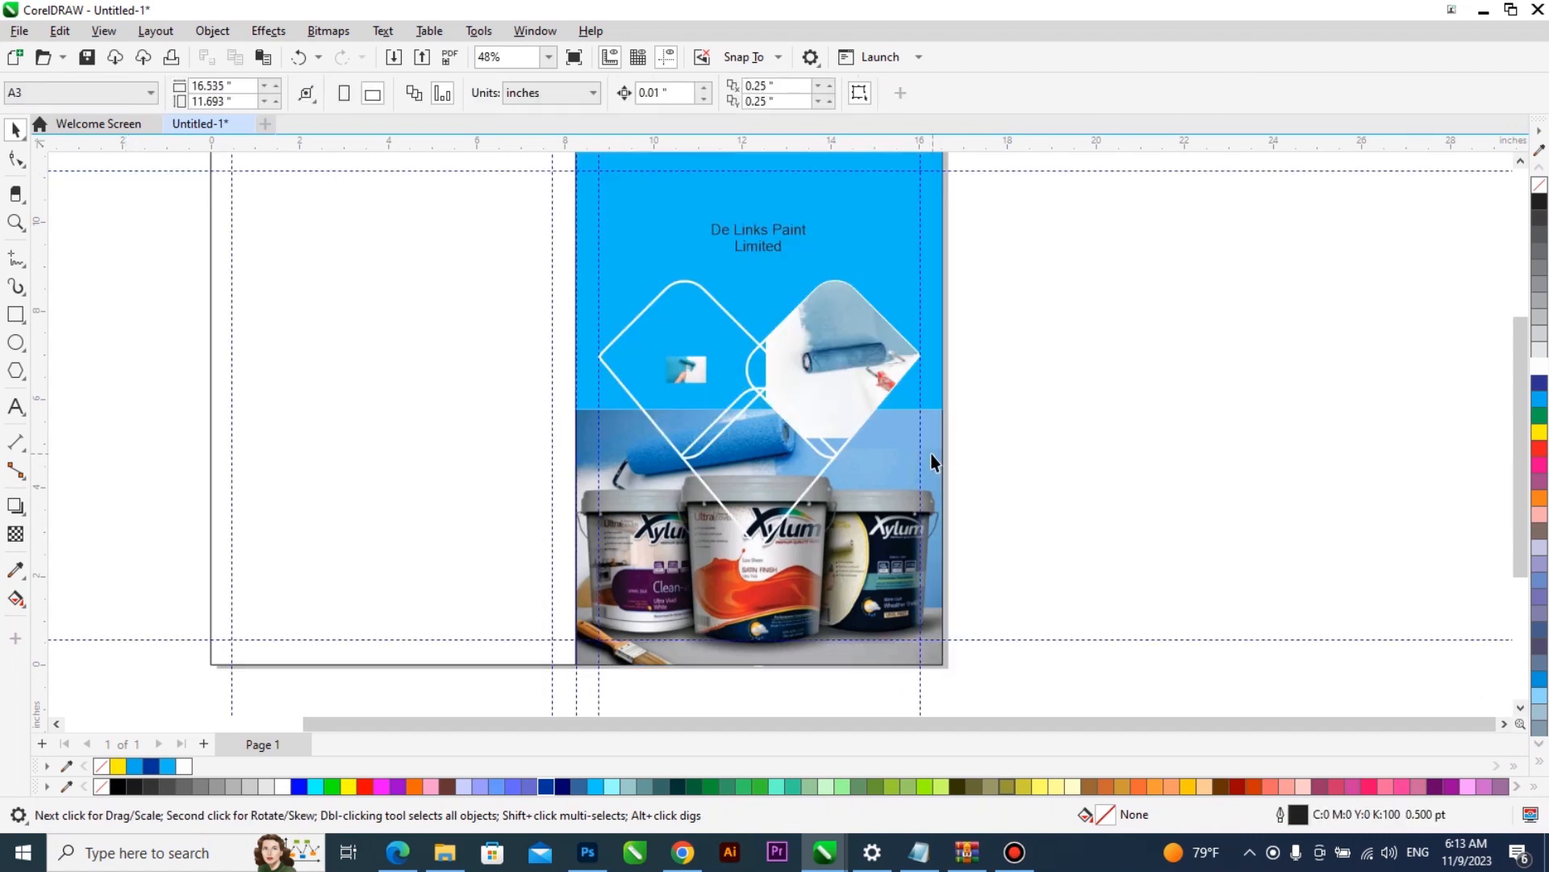
# - Draw a small rectangle about 1.09 by 1.18 inches and PowerClip it inside the bottom diamond
pyautogui.click(16, 315)
pyautogui.moveTo(1047, 466)
pyautogui.mouseDown()
pyautogui.moveTo(1096, 519)
pyautogui.moveTo(782, 480)
pyautogui.moveTo(805, 488)
pyautogui.mouseUp()
pyautogui.click(864, 614)
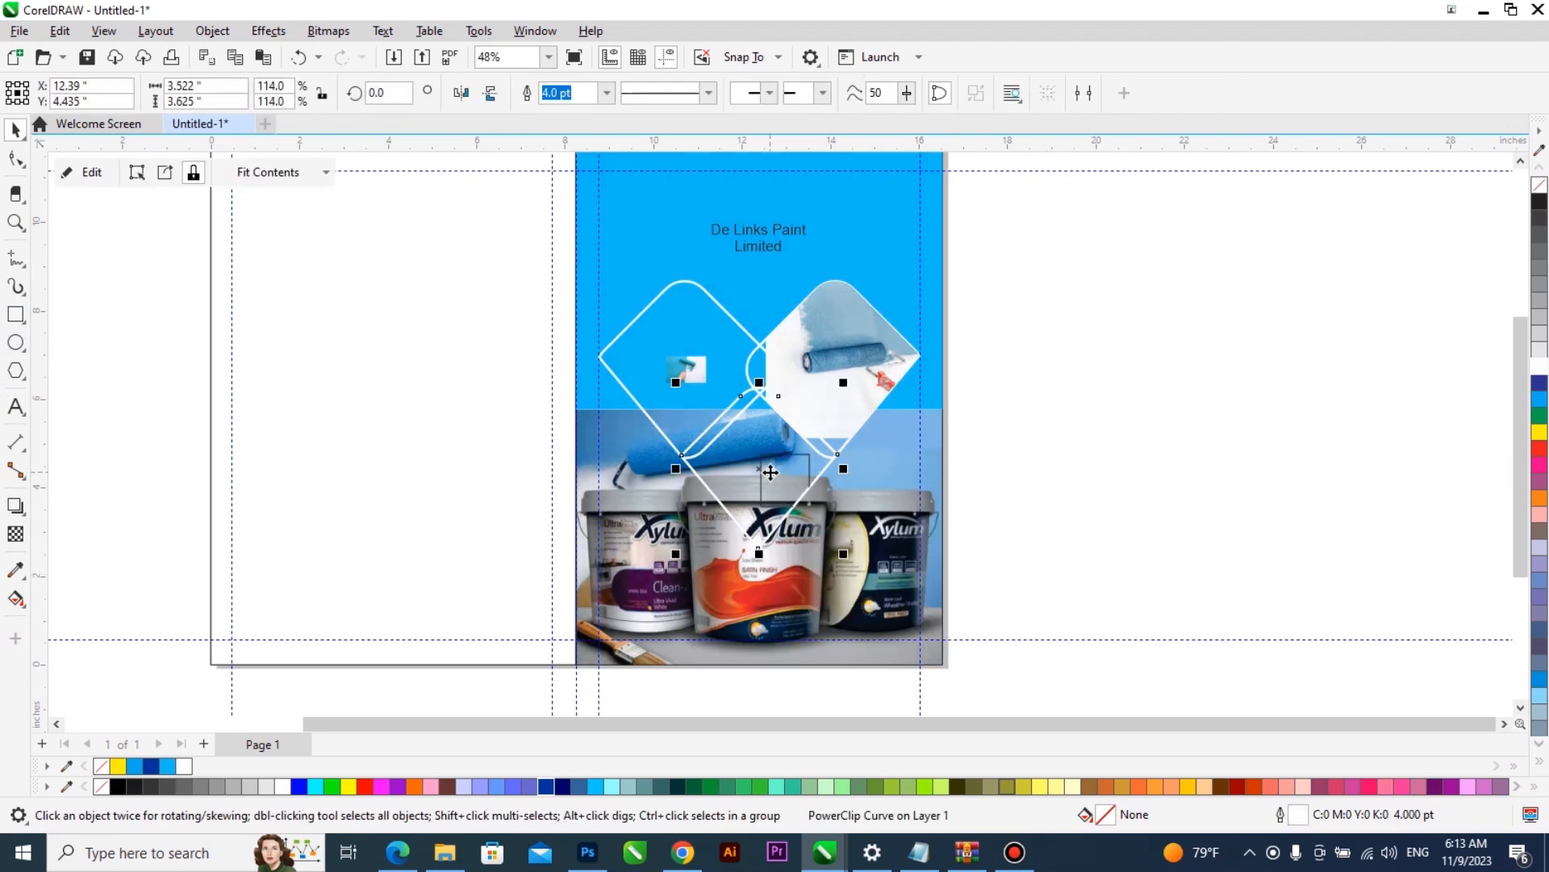
# - Replace the bottom diamond's PowerClip contents with the paint buckets photo, enlarged to about 10.28 by 6.48 inches and positioned over the diamond
pyautogui.doubleClick(771, 472)
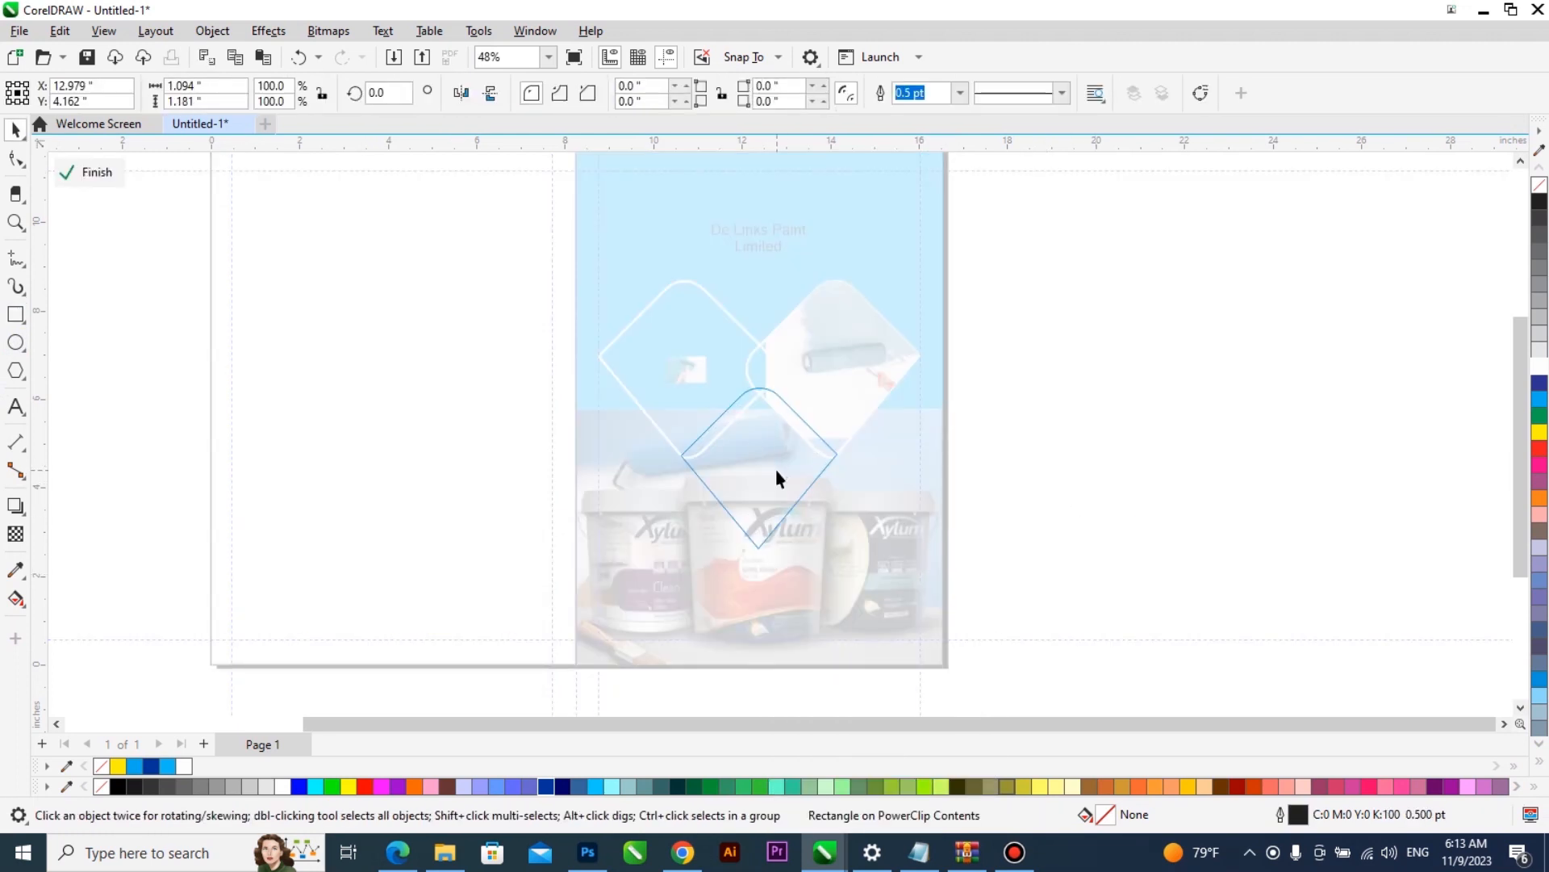
pyautogui.click(776, 468)
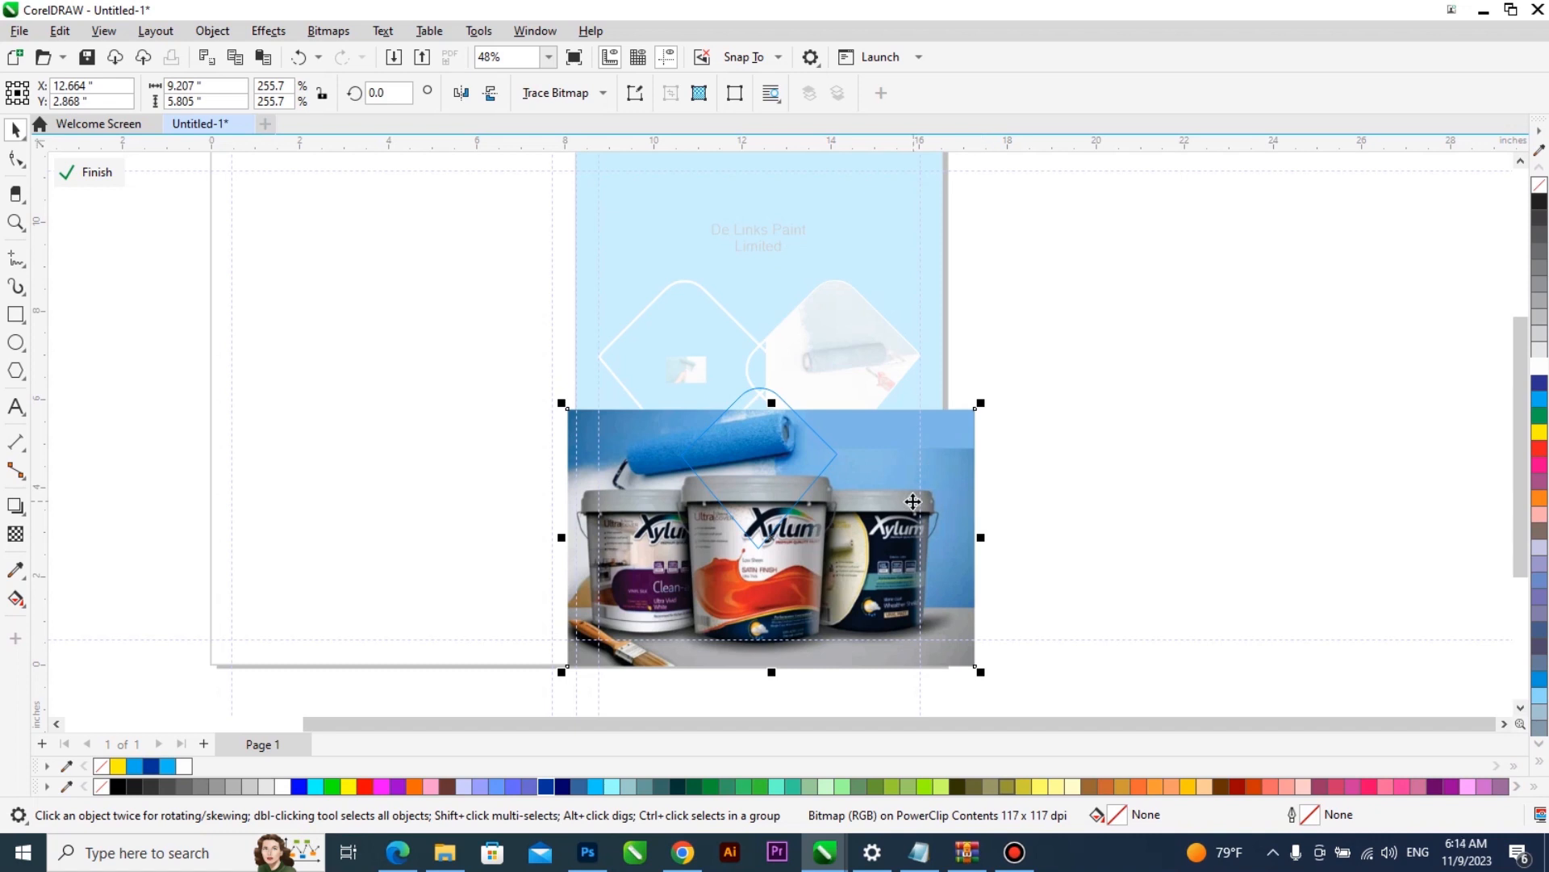
pyautogui.moveTo(912, 501); pyautogui.dragTo(911, 477)
pyautogui.moveTo(562, 648); pyautogui.dragTo(517, 692)
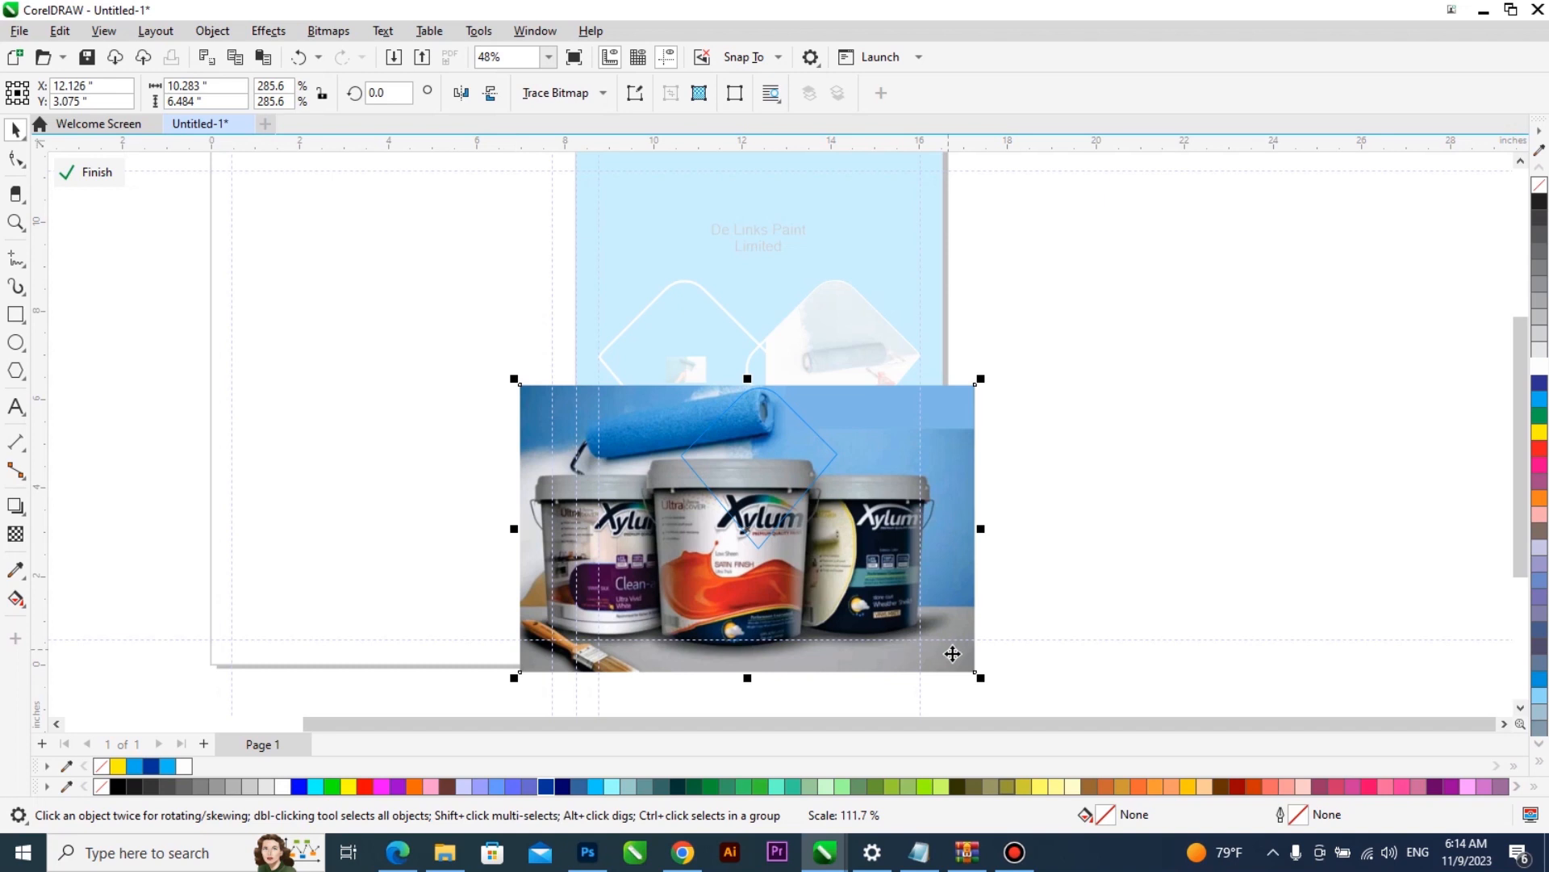
pyautogui.click(947, 581)
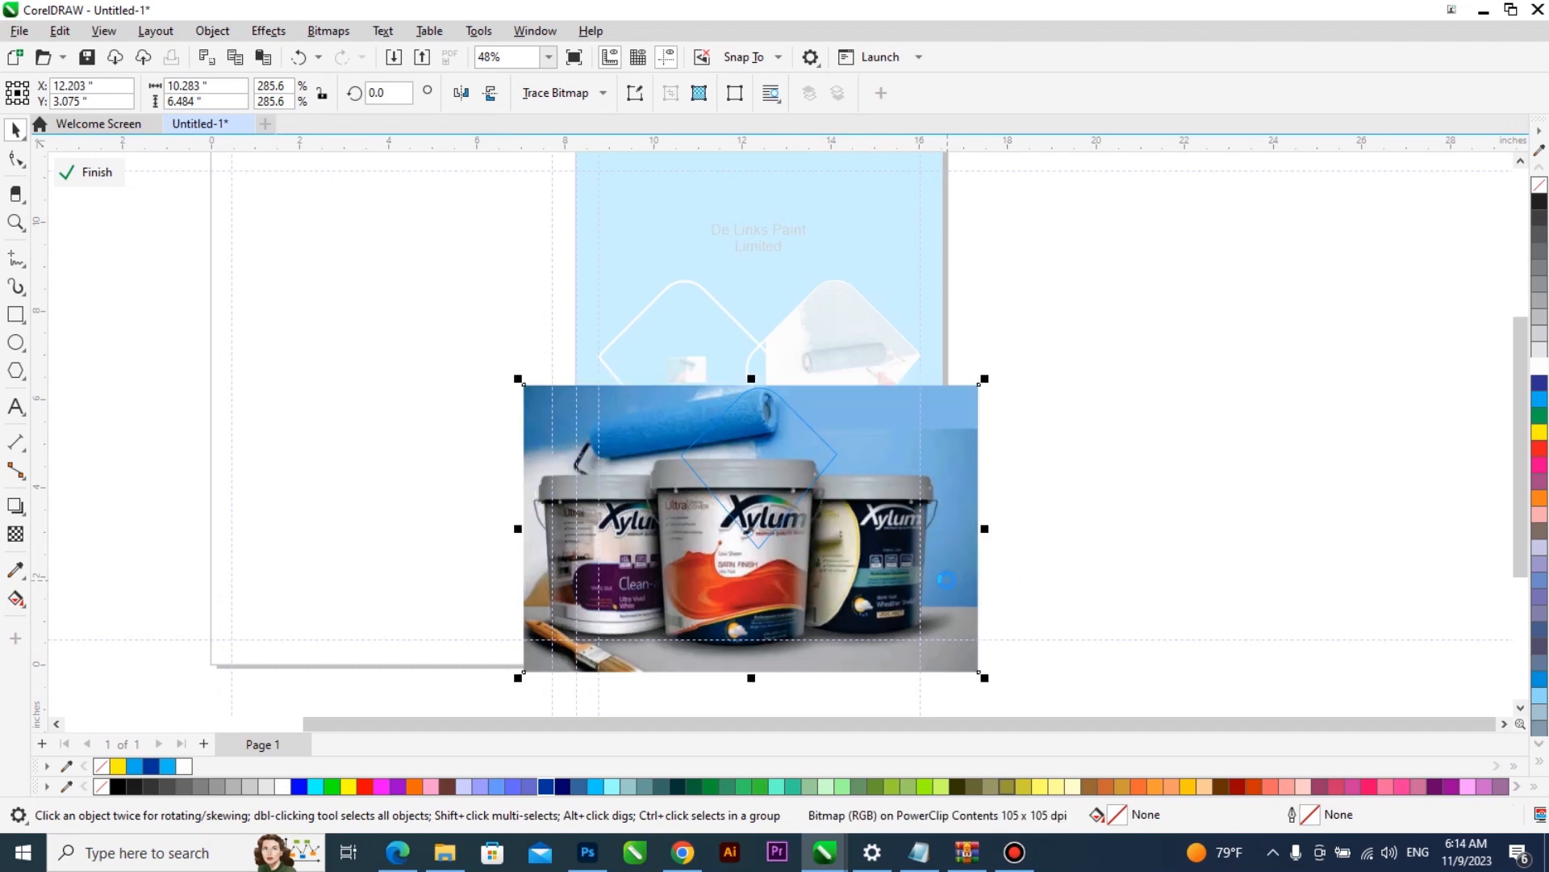
pyautogui.keyDown('ctrl'); pyautogui.click(1048, 494); pyautogui.keyUp('ctrl')
# - Edit the right page's PowerClip and replace the buckets photo with the larger copy of about 10.28 by 6.48 inches
pyautogui.click(859, 551)
pyautogui.rightClick(871, 518)
pyautogui.press('e')
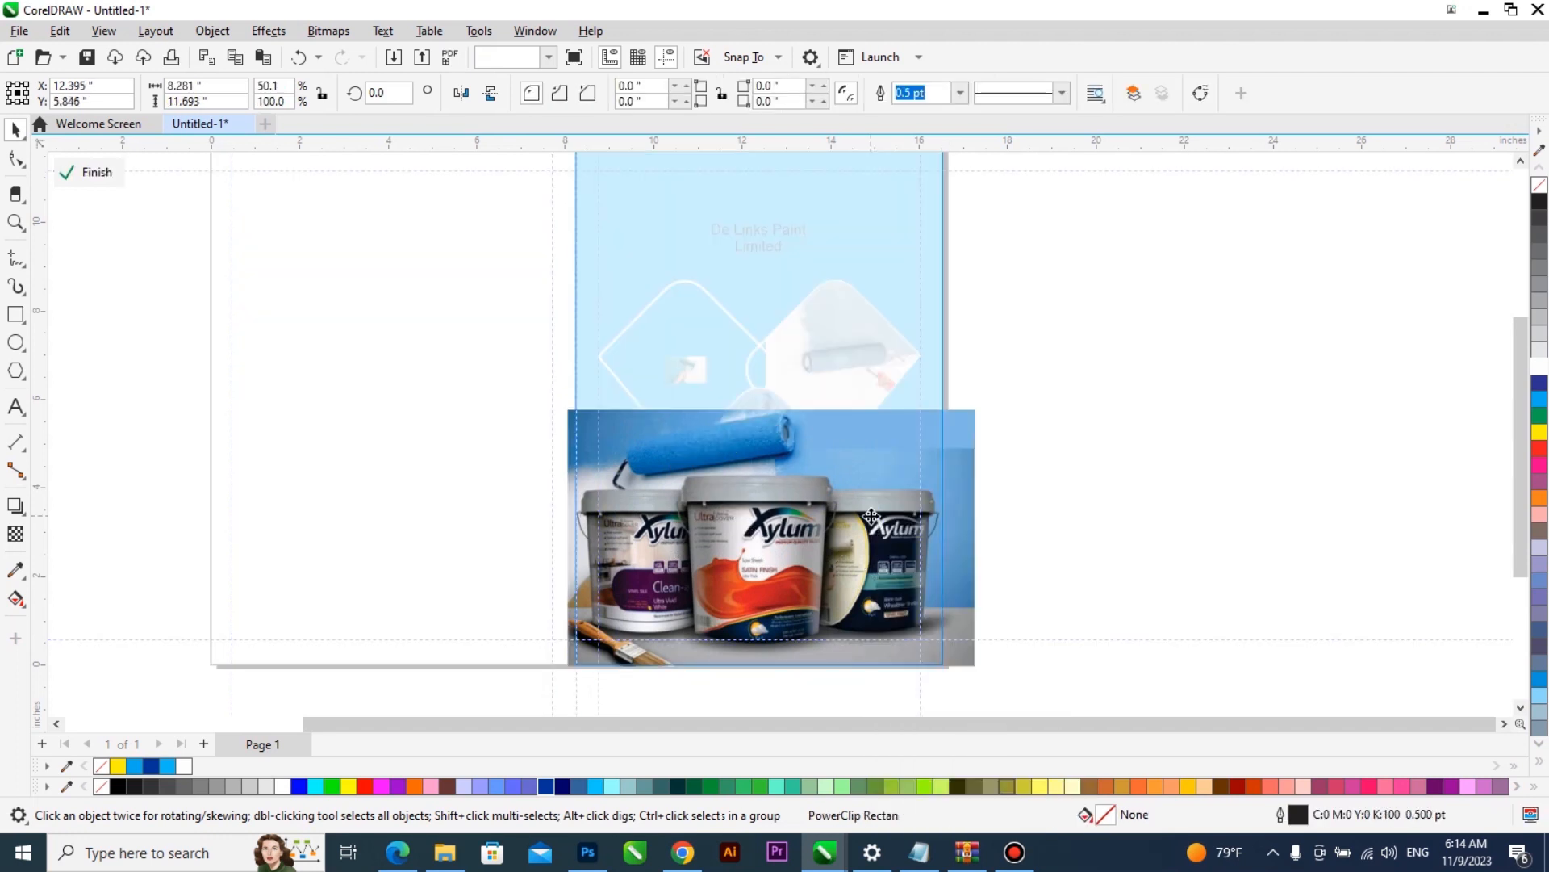
pyautogui.click(872, 517)
pyautogui.press('Delete')
pyautogui.hotkey('ctrl', 'v')
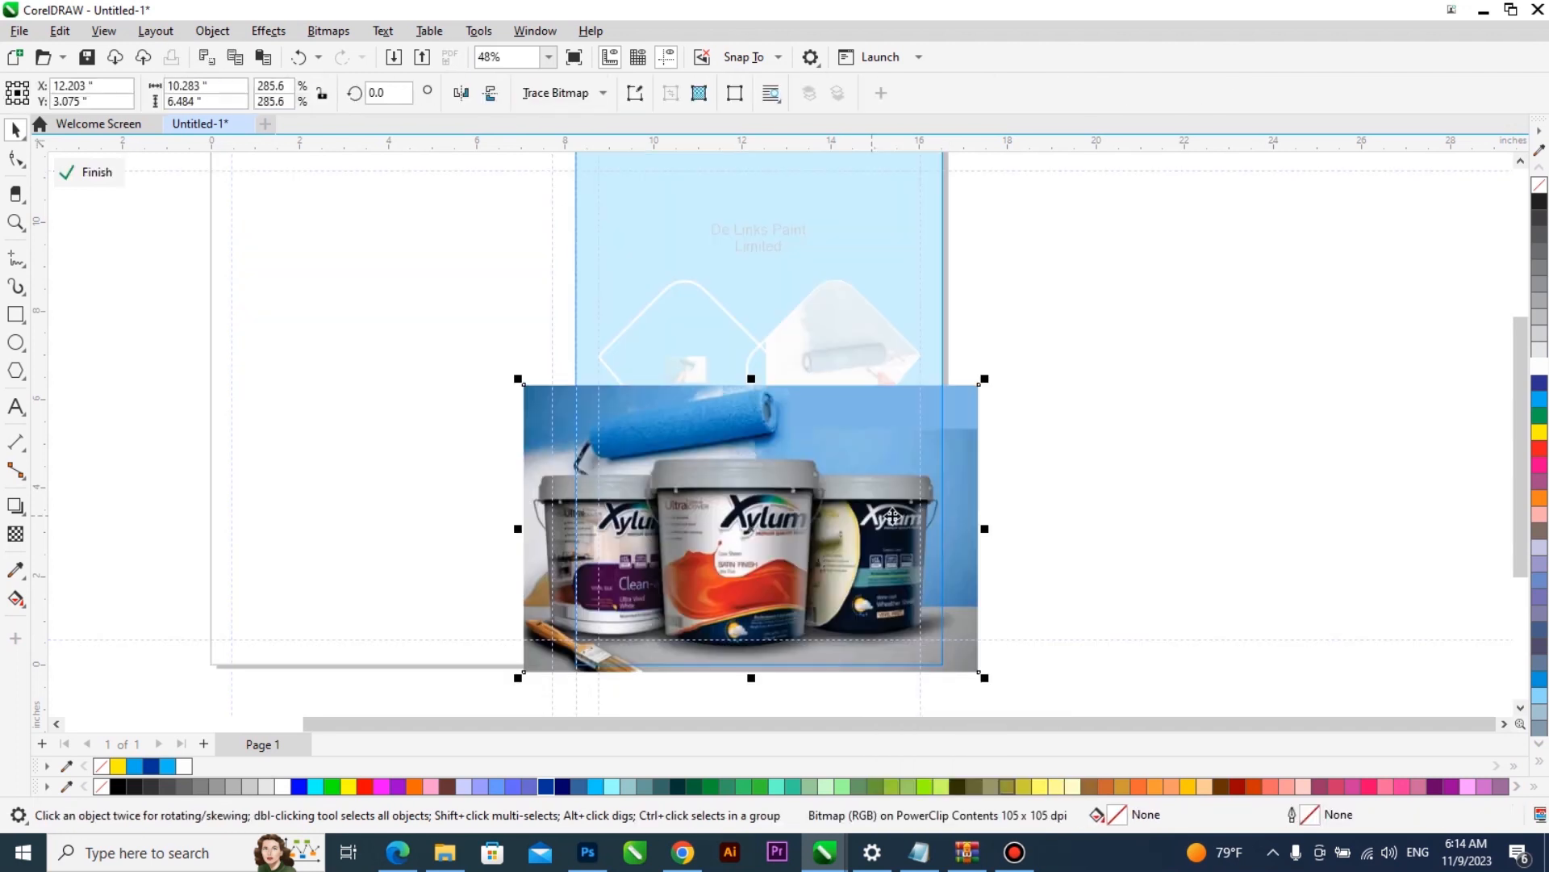
# - Convert the buckets photo in the right page's PowerClip to 8-bit grayscale
pyautogui.click(329, 31)
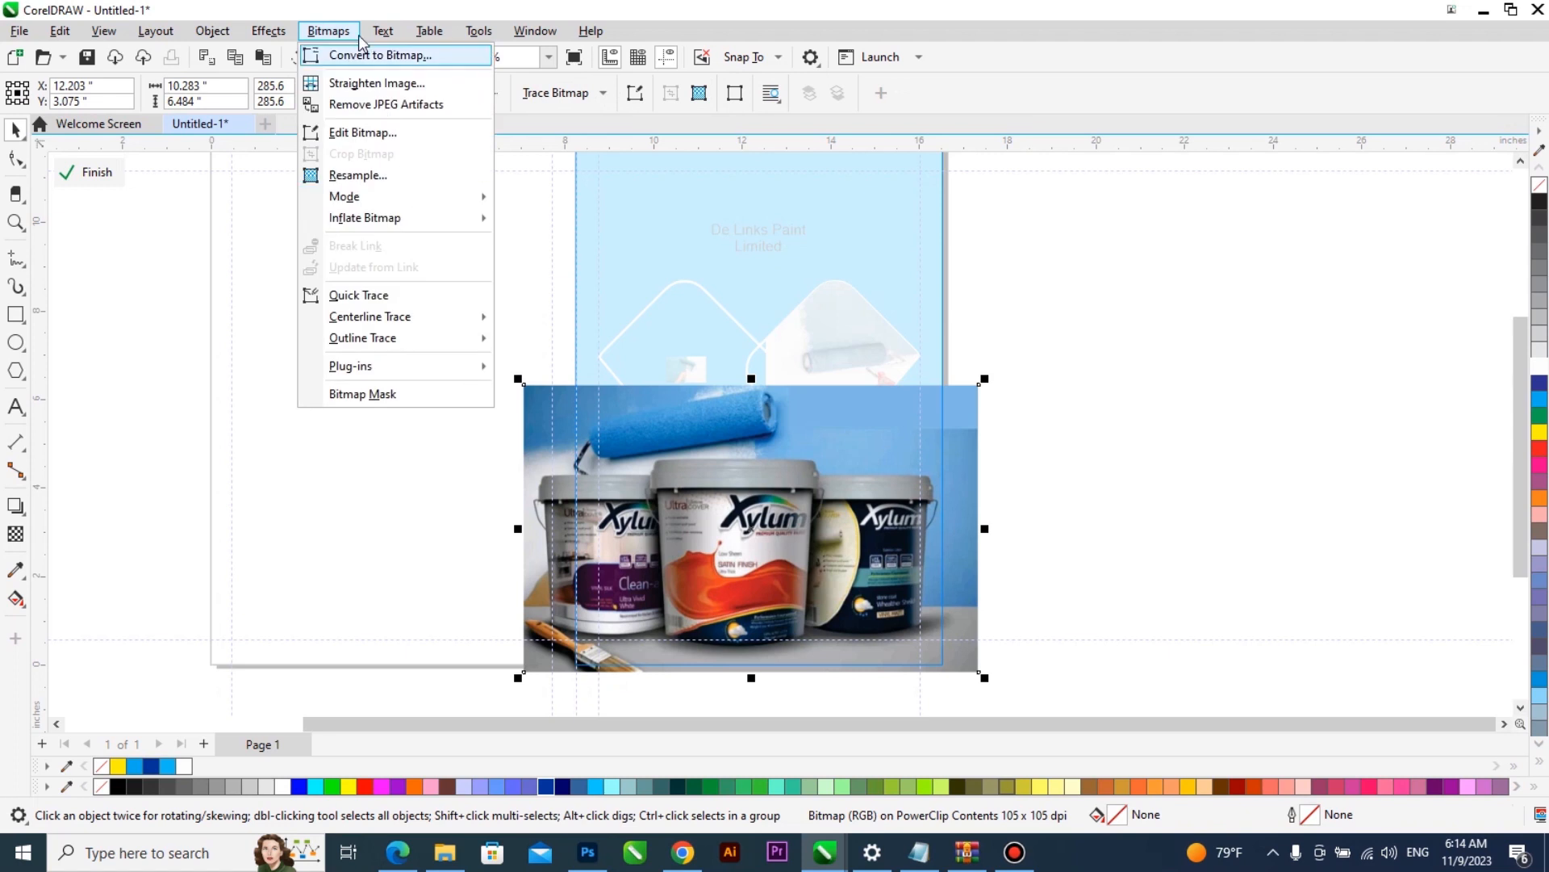
pyautogui.press('Escape')
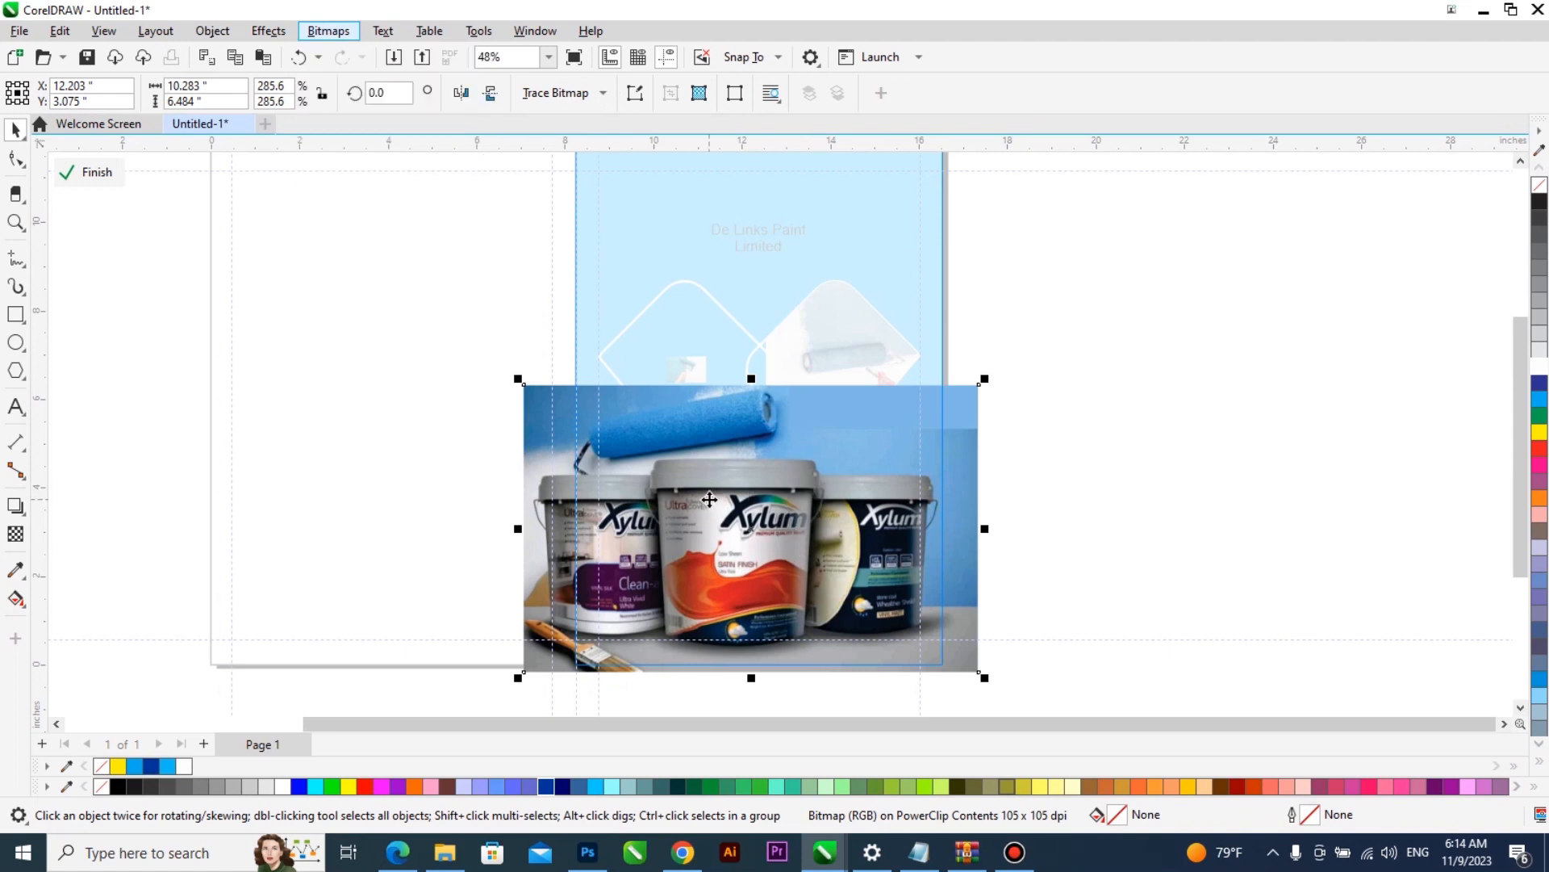
pyautogui.click(335, 32)
pyautogui.moveTo(429, 200)
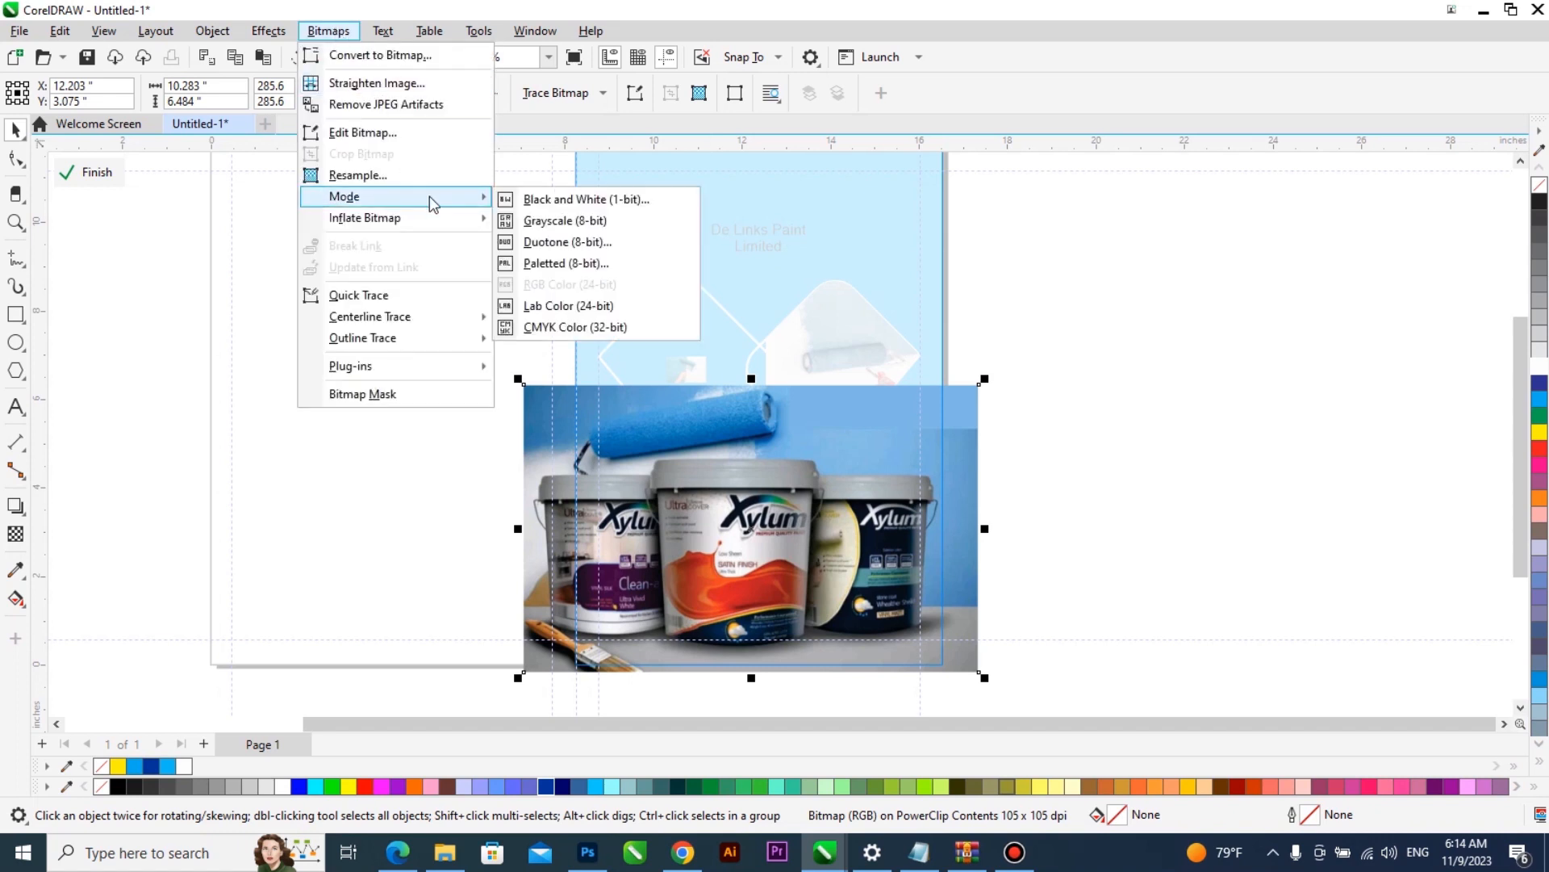
pyautogui.click(563, 222)
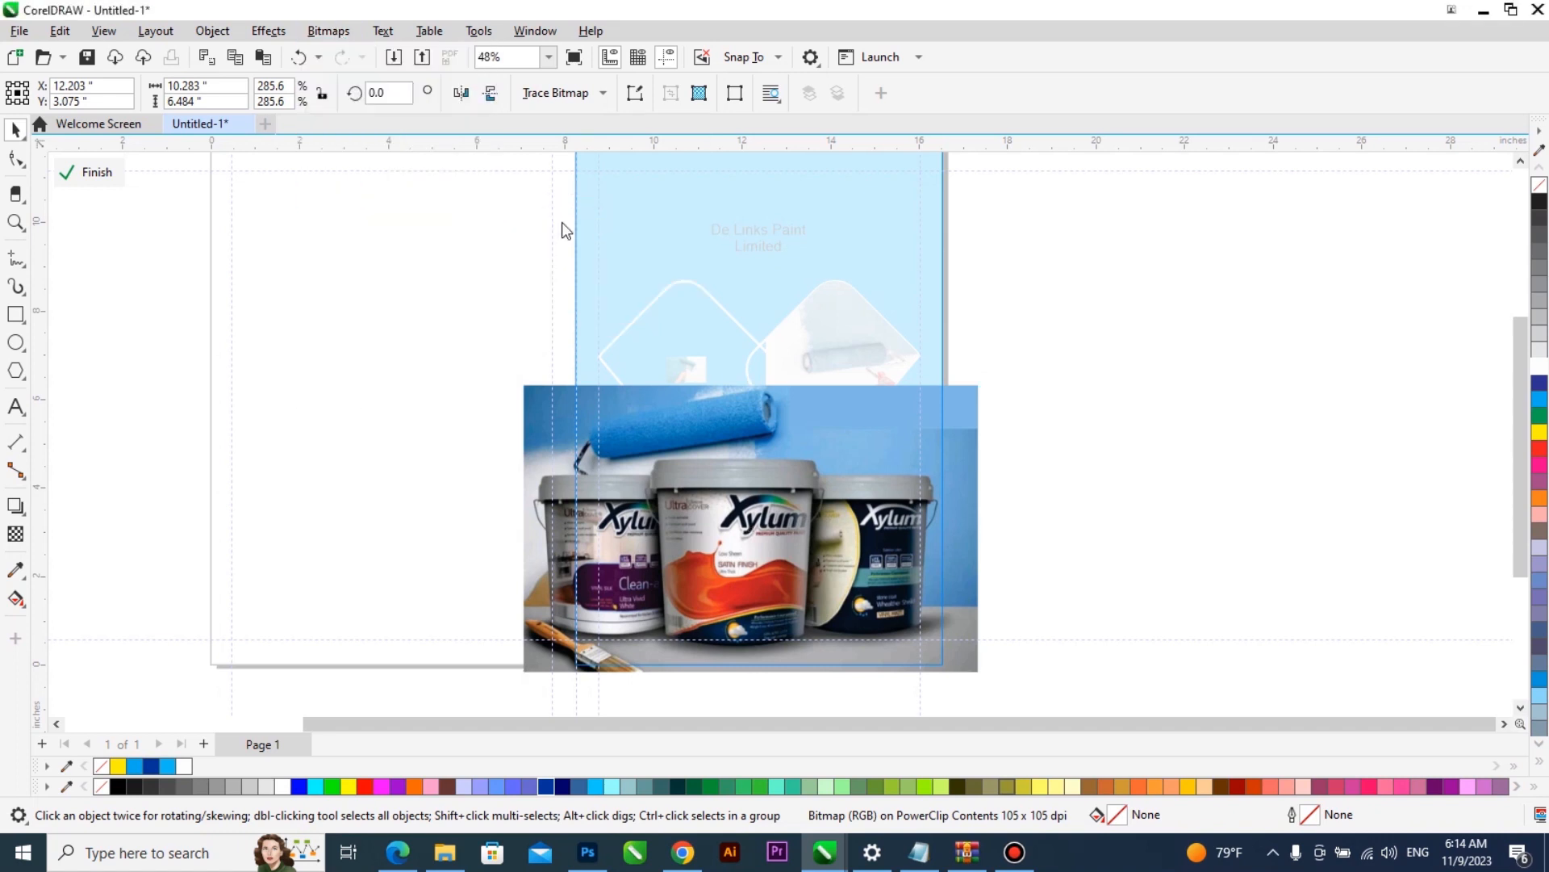
# - Apply uniform transparency of 85 to the grayscale buckets photo and finish editing the PowerClip
pyautogui.click(16, 533)
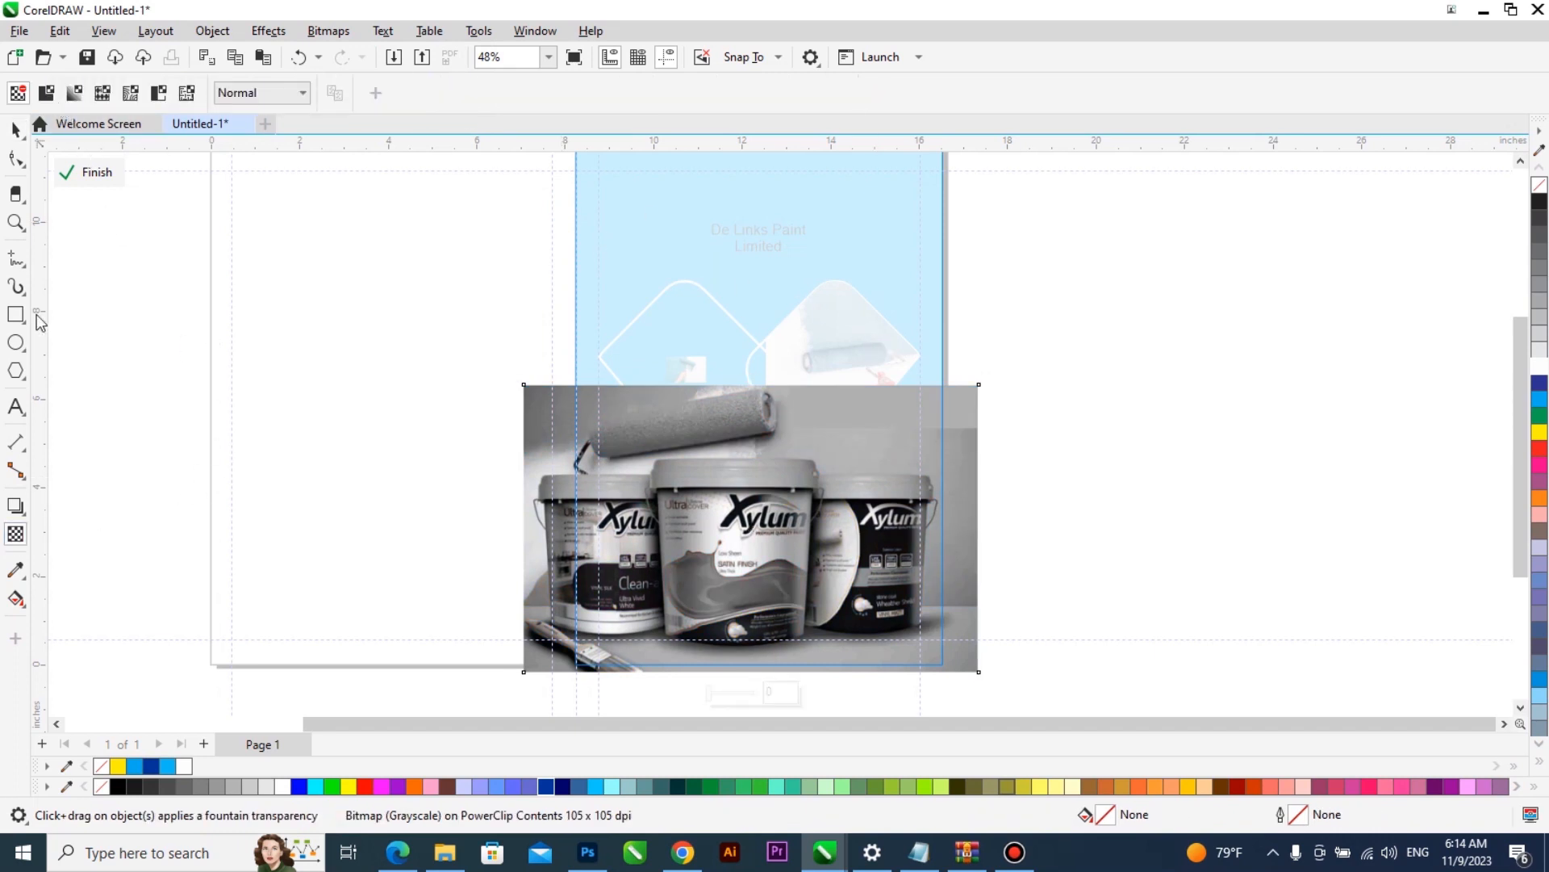
pyautogui.click(53, 98)
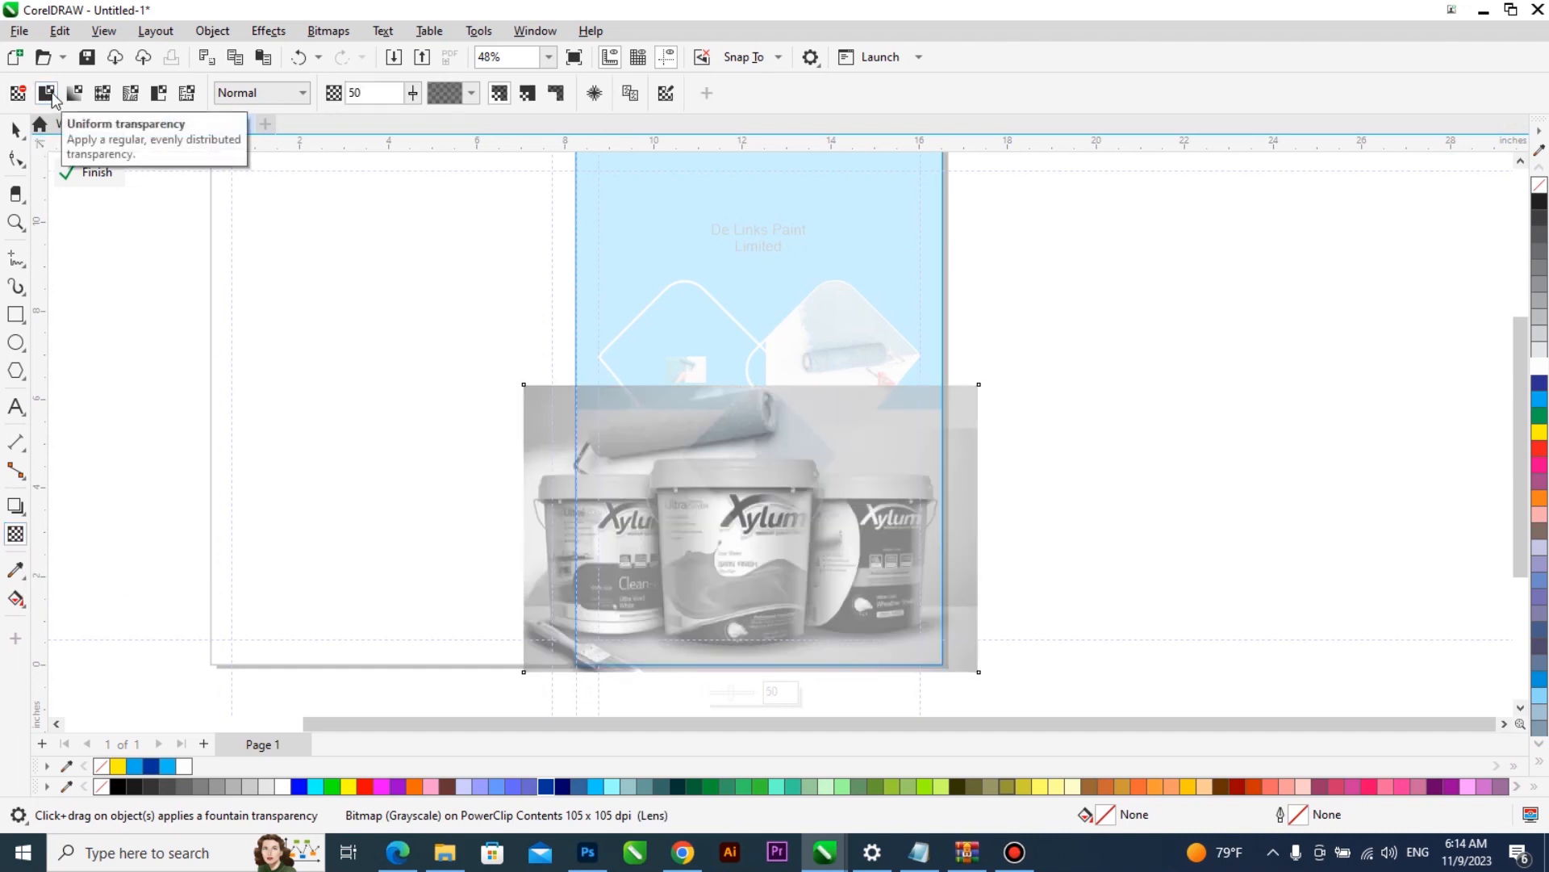
pyautogui.click(410, 96)
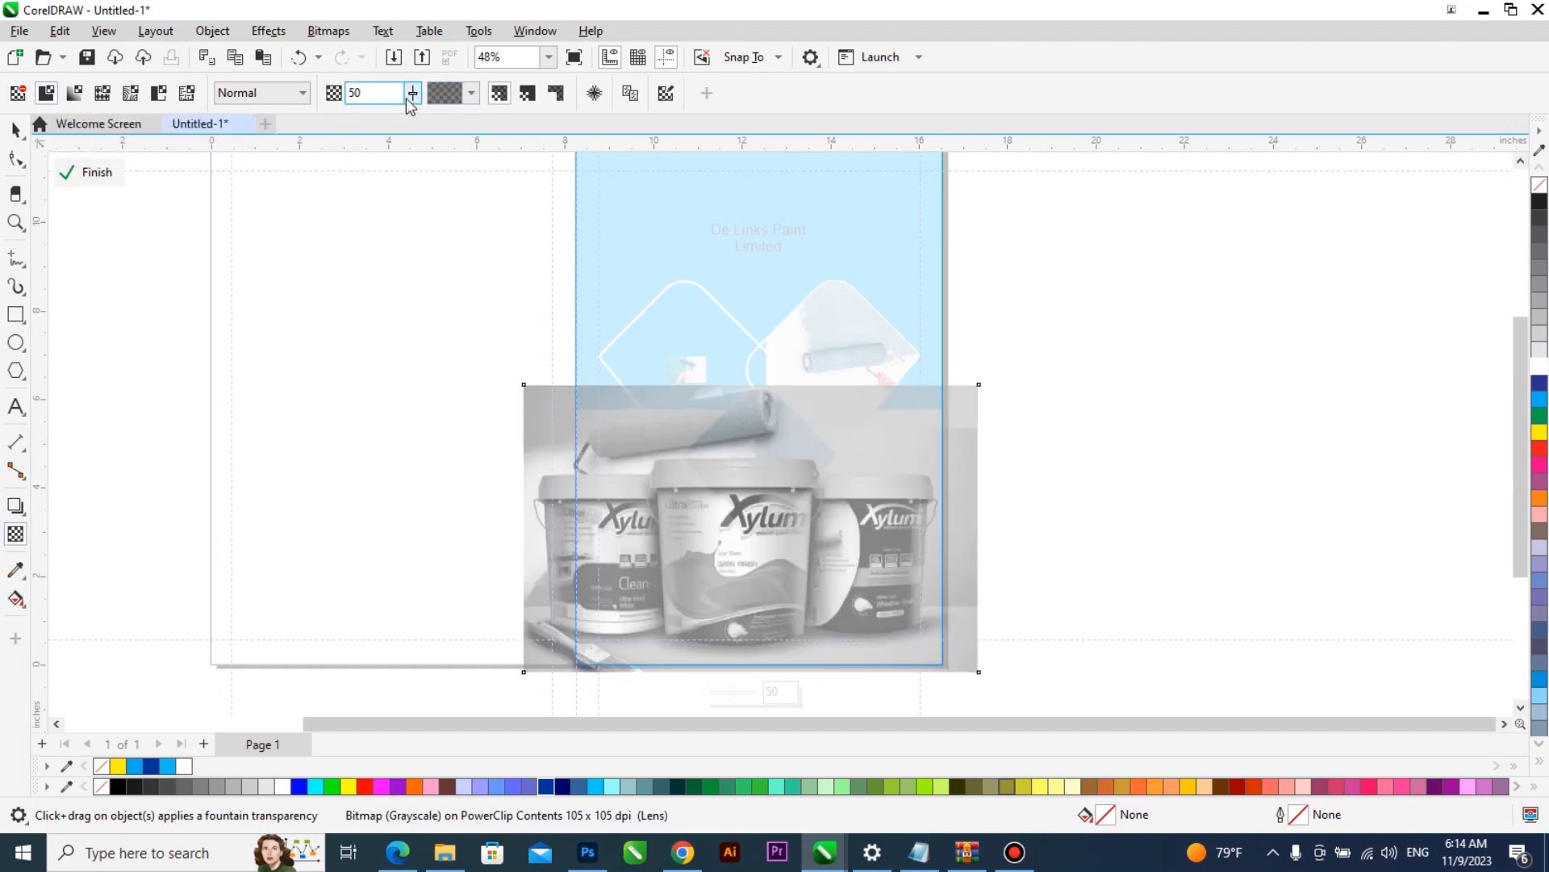
pyautogui.moveTo(405, 98); pyautogui.dragTo(424, 99)
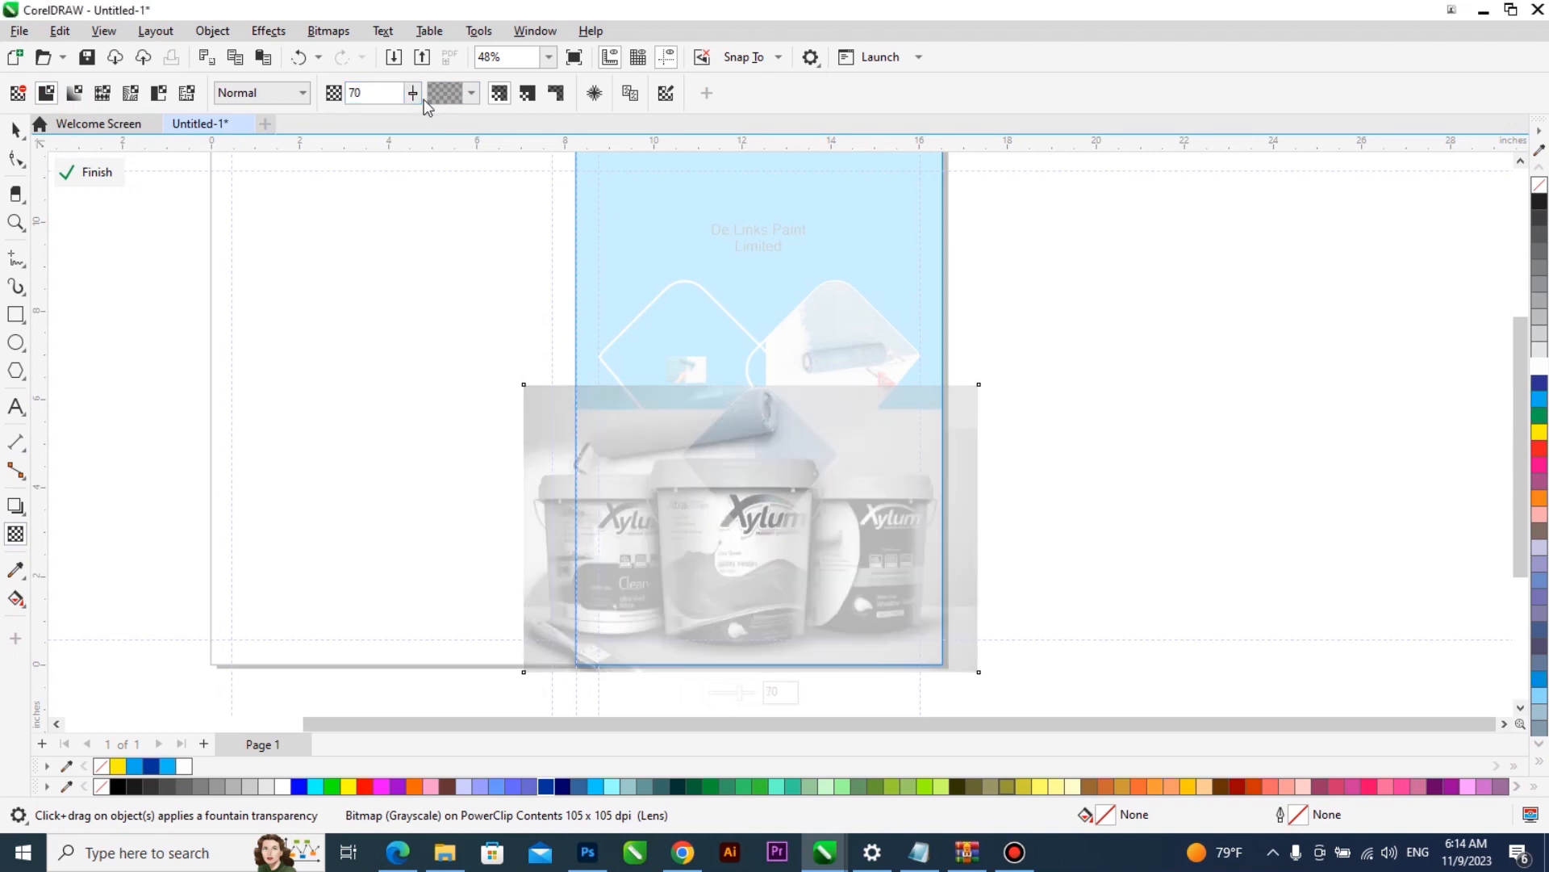
pyautogui.moveTo(409, 100); pyautogui.dragTo(419, 98)
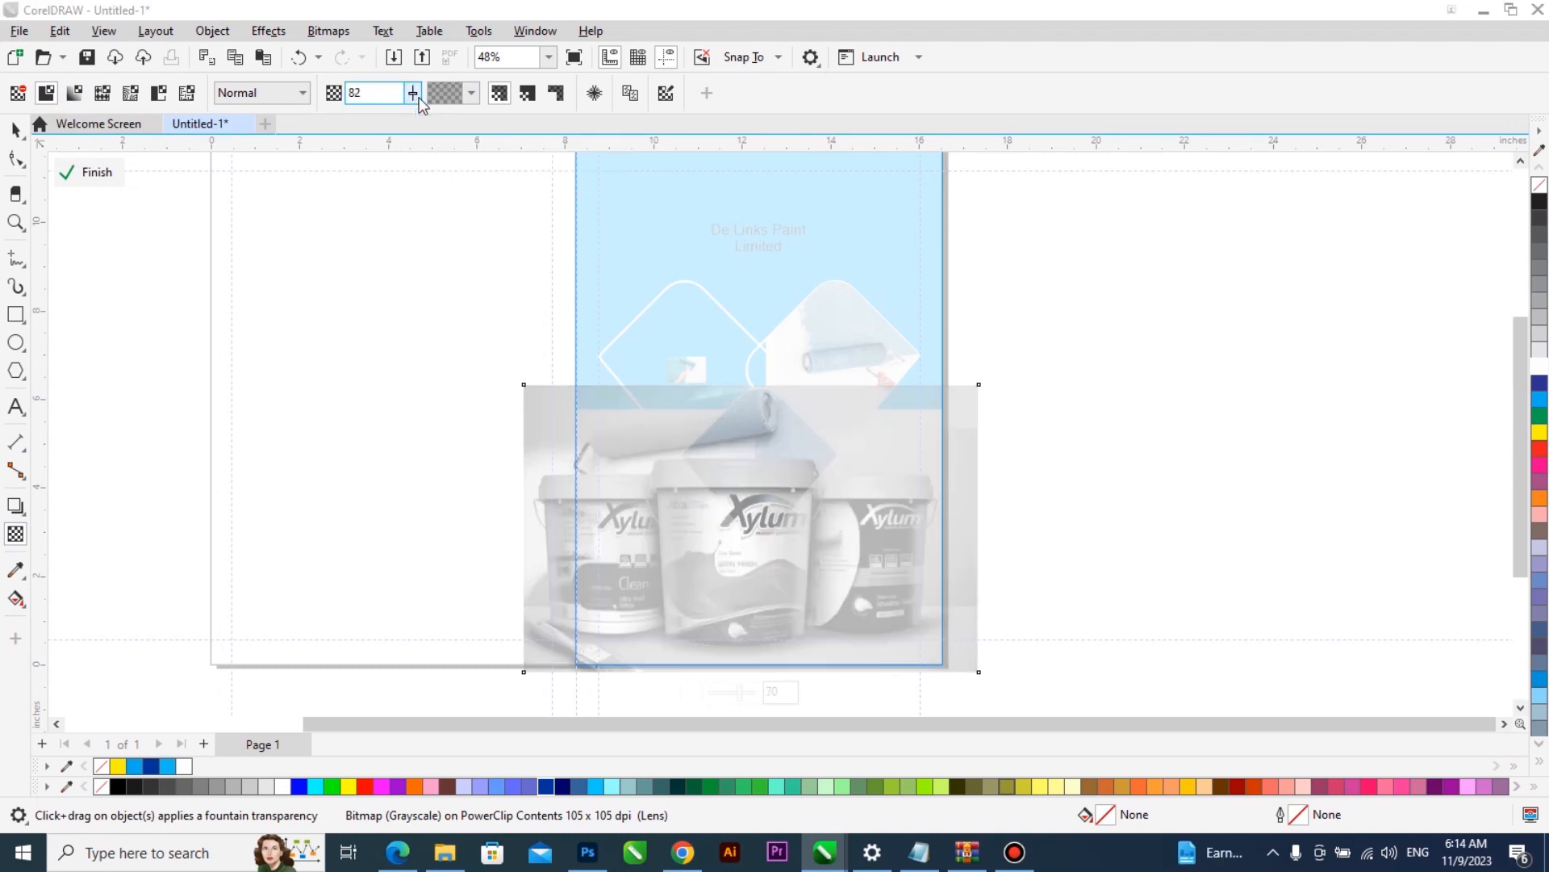
pyautogui.click(366, 93)
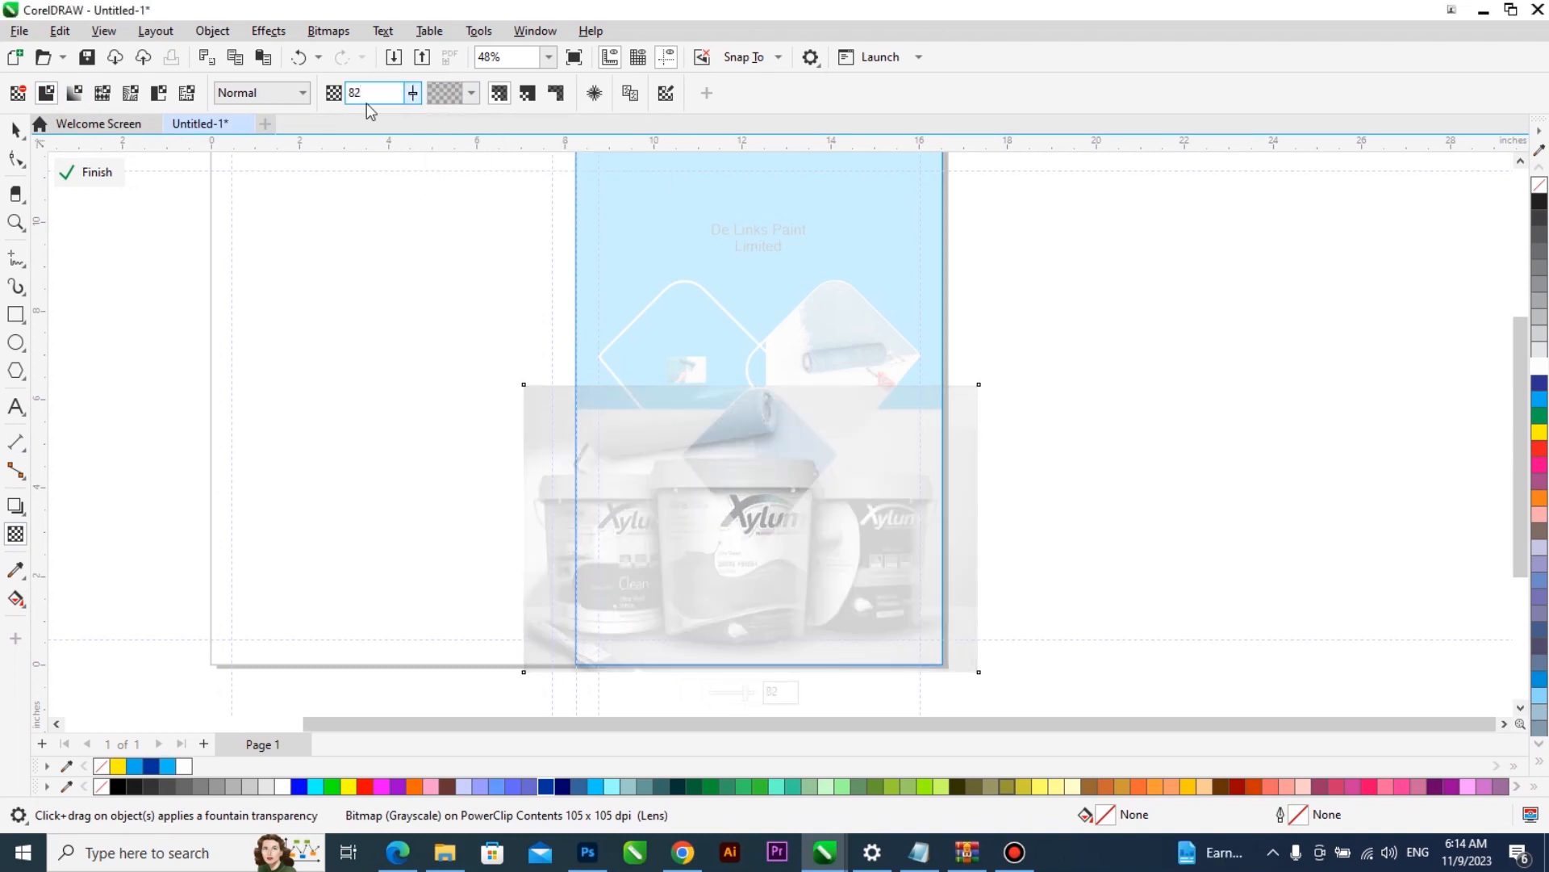
pyautogui.write('85')
pyautogui.click(107, 176)
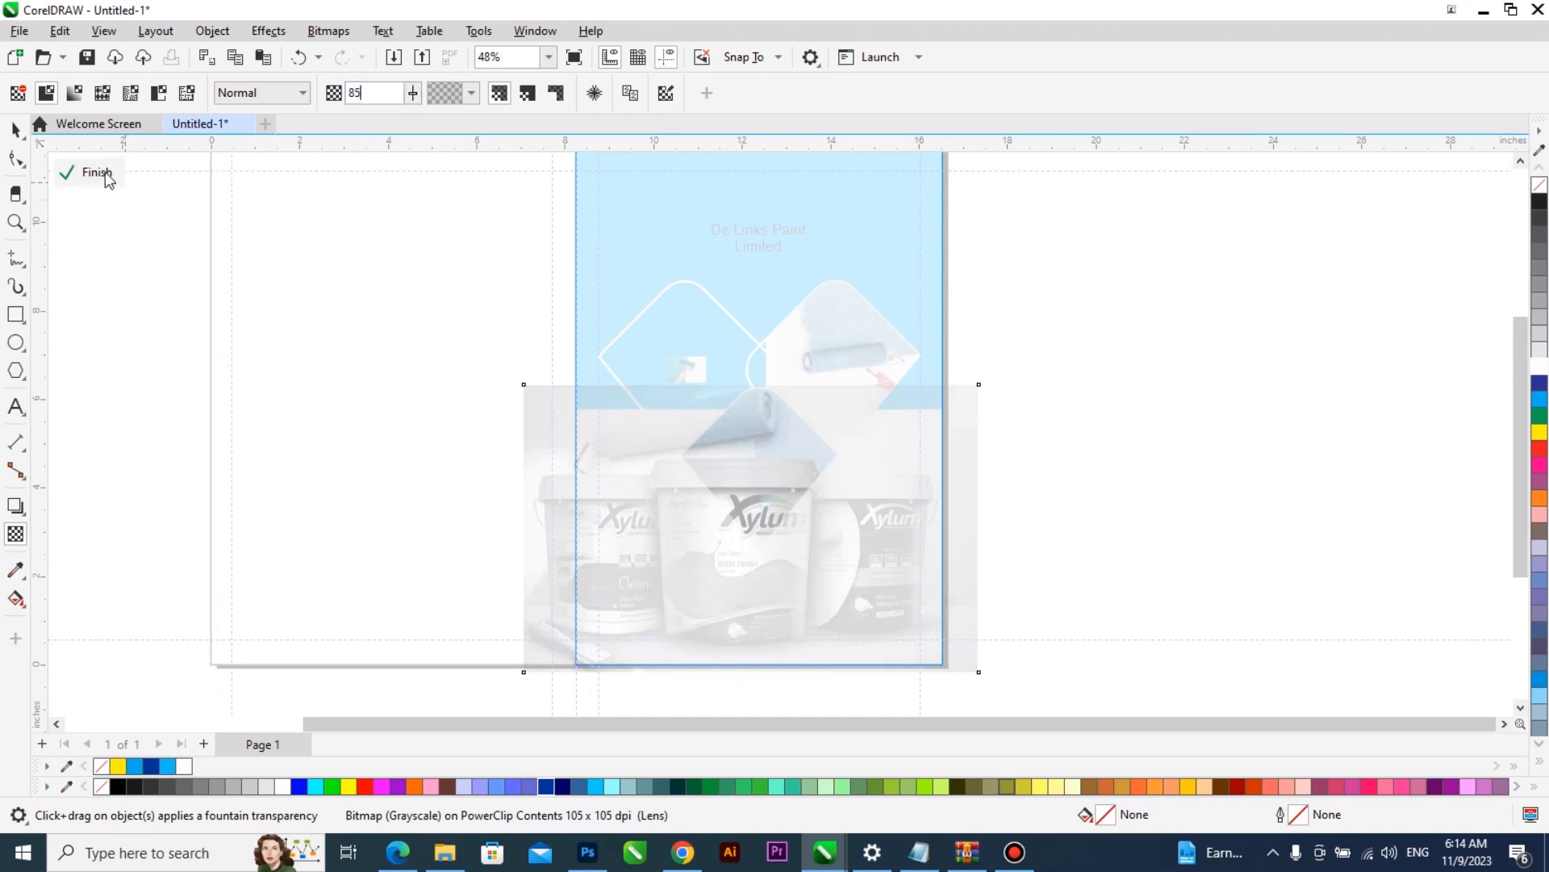
pyautogui.click(992, 446)
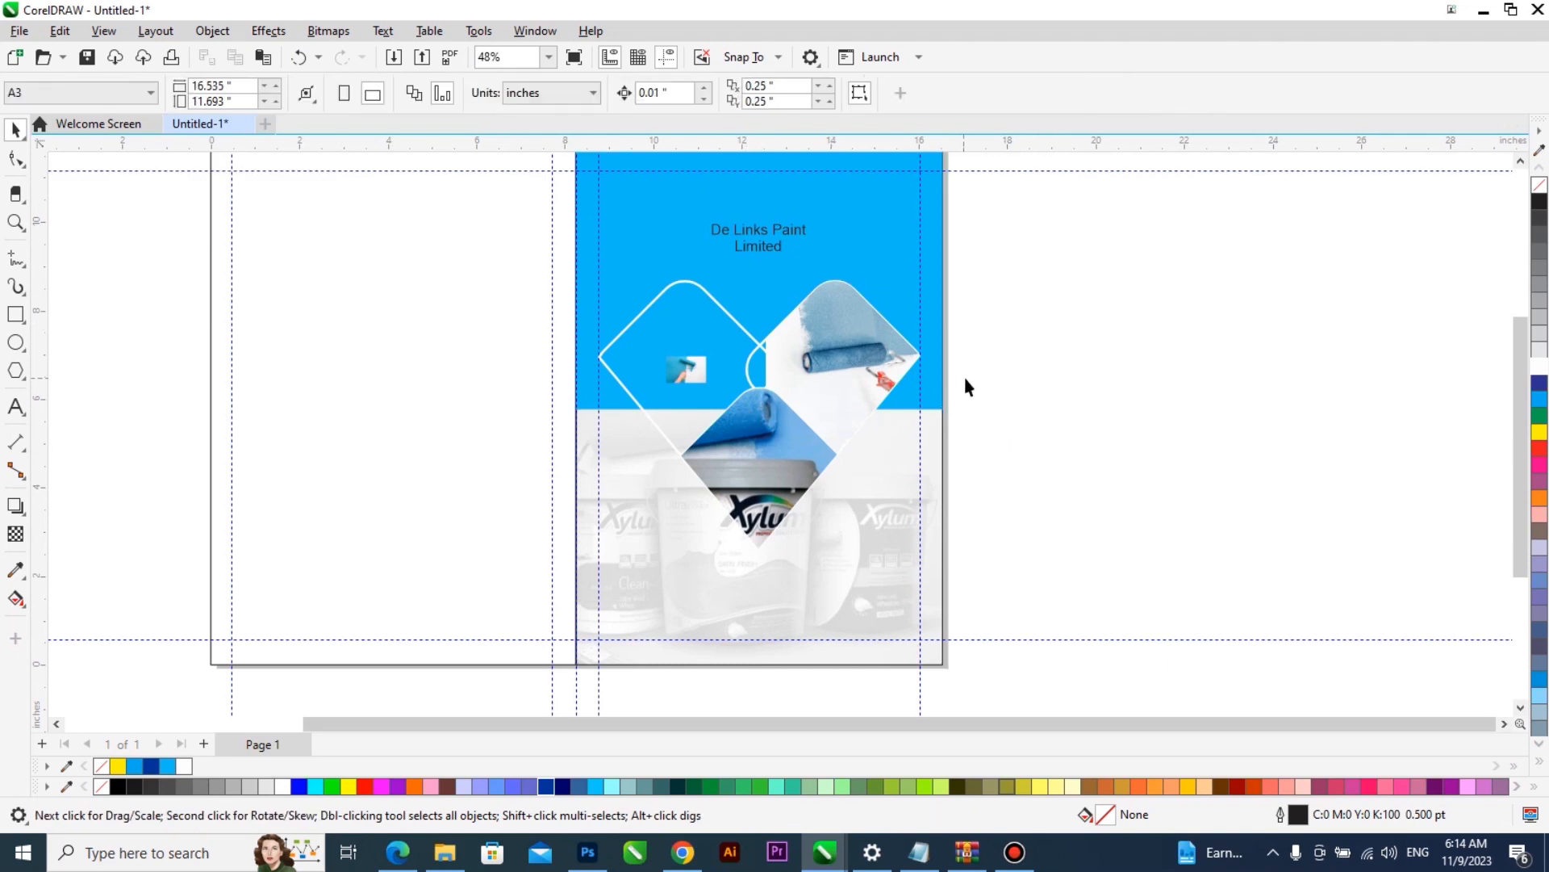
# - Draw a white, uniformly transparent rectangle about 8.28 by 1.59 inches across the lower part of the right page, then reduce its height
pyautogui.scroll(-1, 867, 399)
pyautogui.press('z')
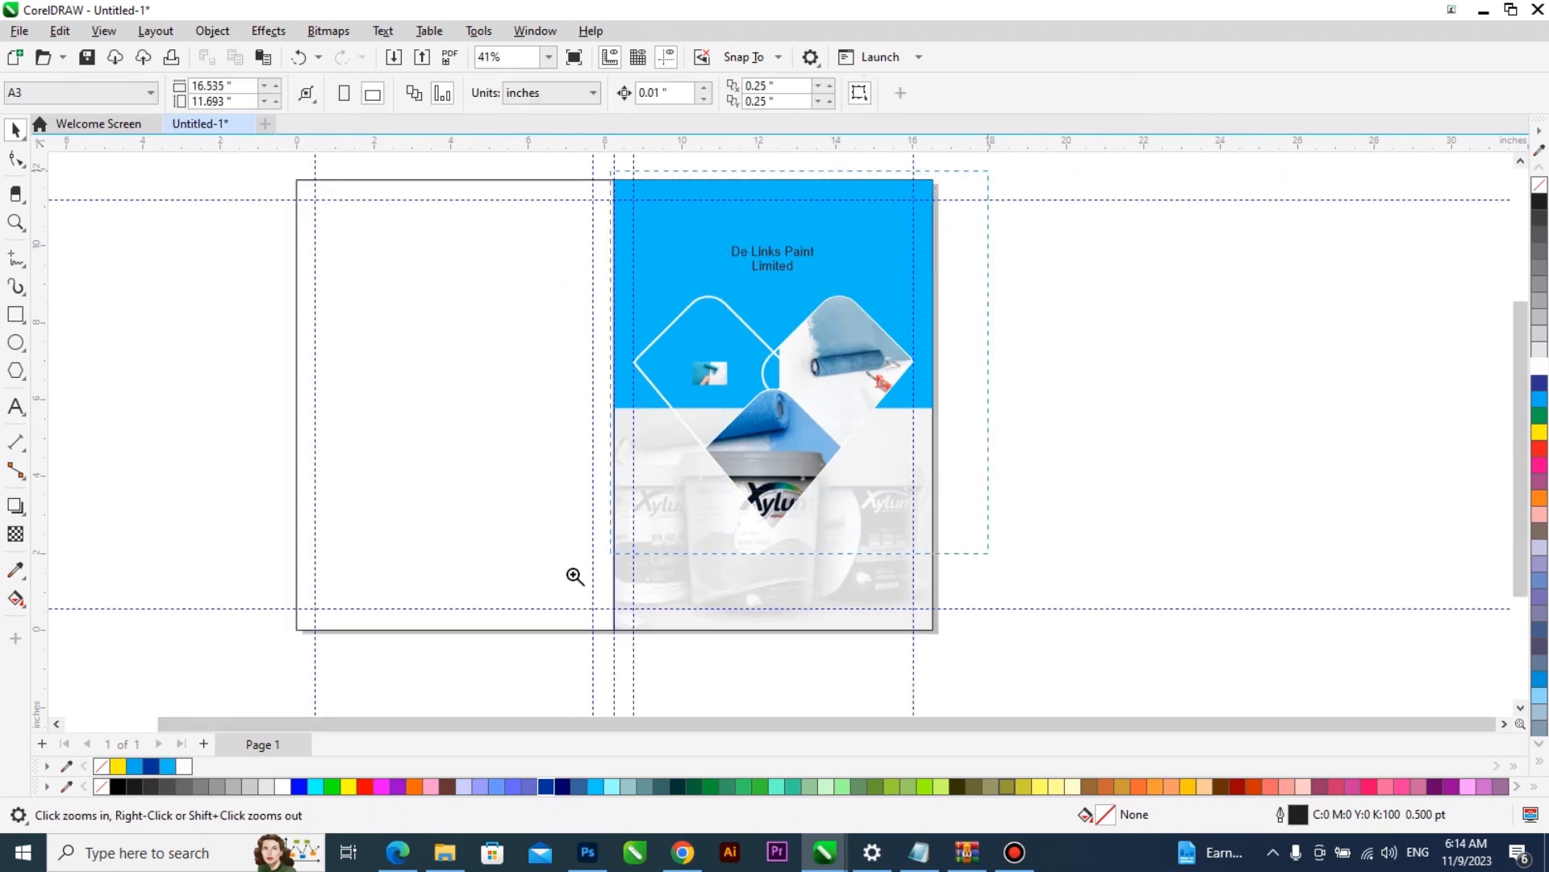
pyautogui.click(833, 627)
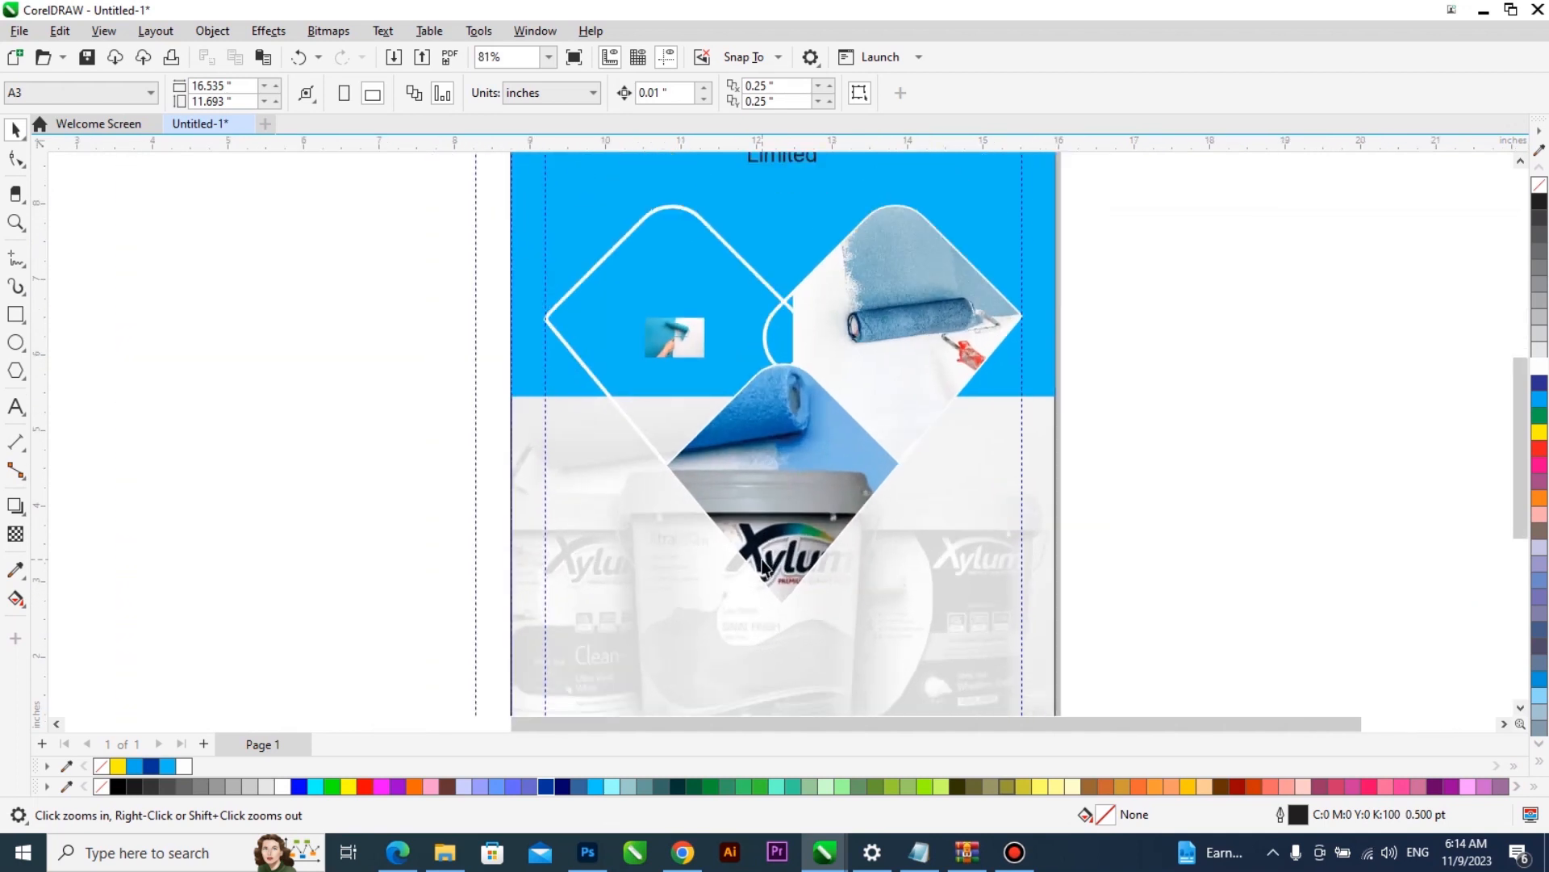
pyautogui.scroll(-3, 763, 565)
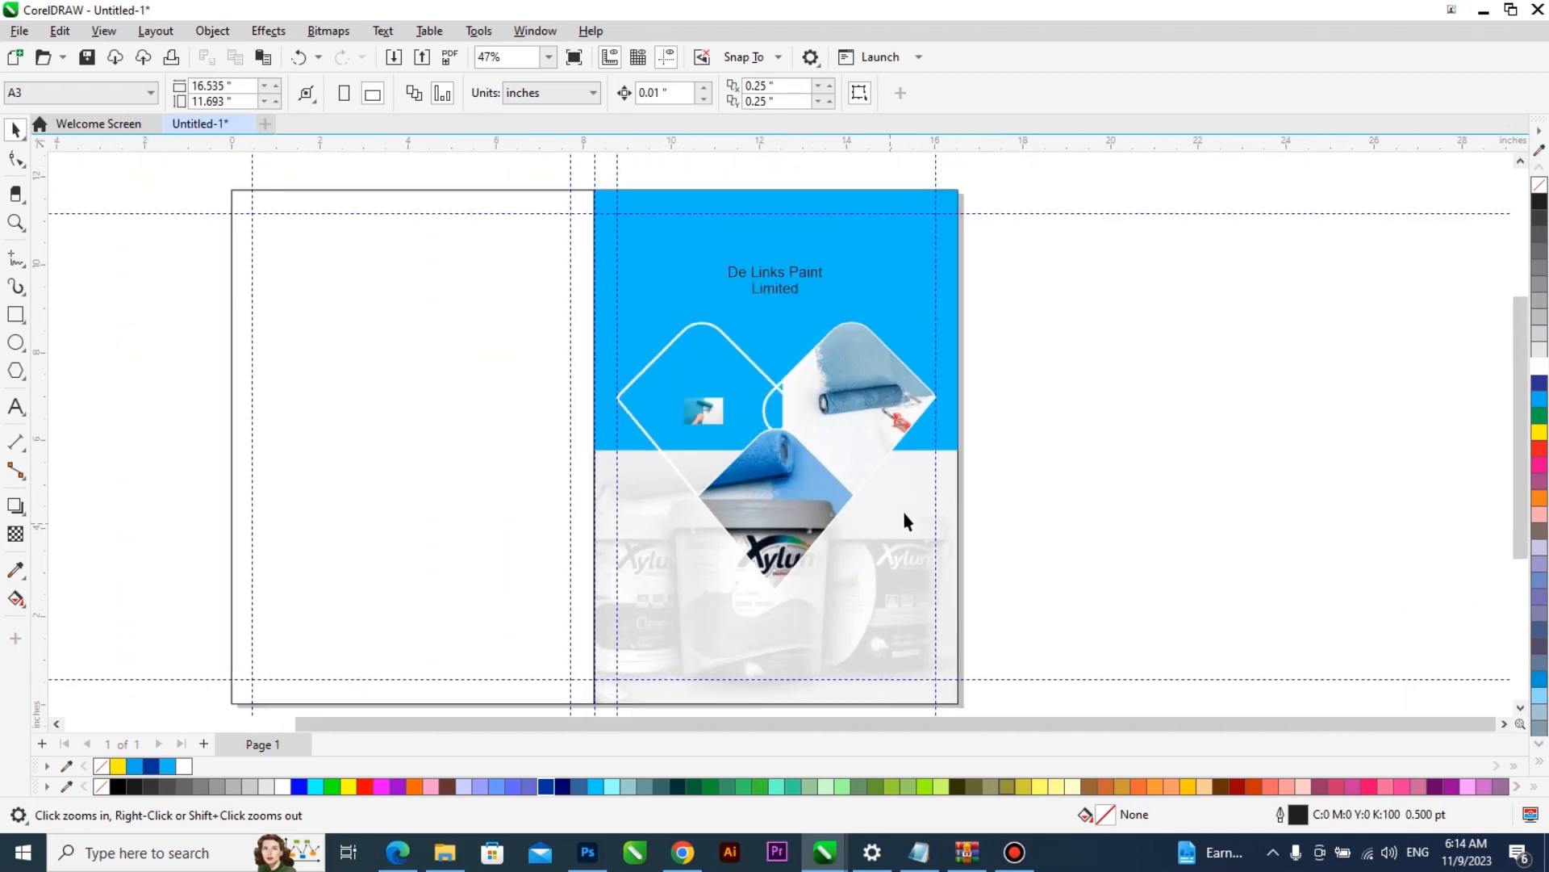
pyautogui.press('space')
pyautogui.click(16, 314)
pyautogui.moveTo(595, 583); pyautogui.dragTo(959, 653)
pyautogui.click(15, 533)
pyautogui.click(45, 93)
pyautogui.click(15, 129)
pyautogui.click(1532, 370)
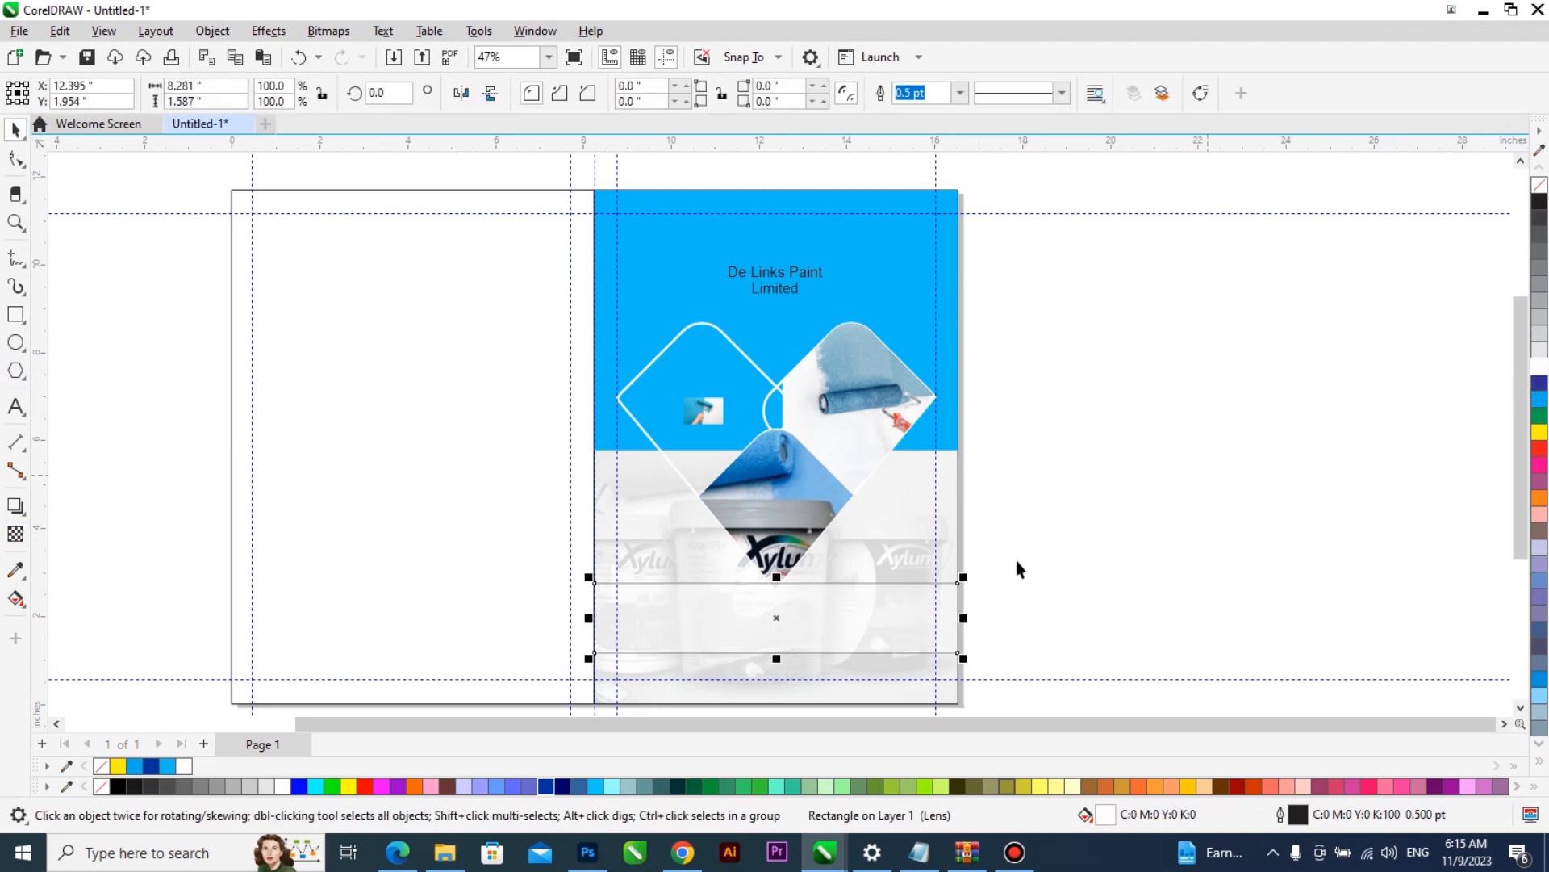
pyautogui.moveTo(779, 576); pyautogui.dragTo(609, 616)
# - Set the white band's transparency to 30 and remove its outline
pyautogui.click(15, 533)
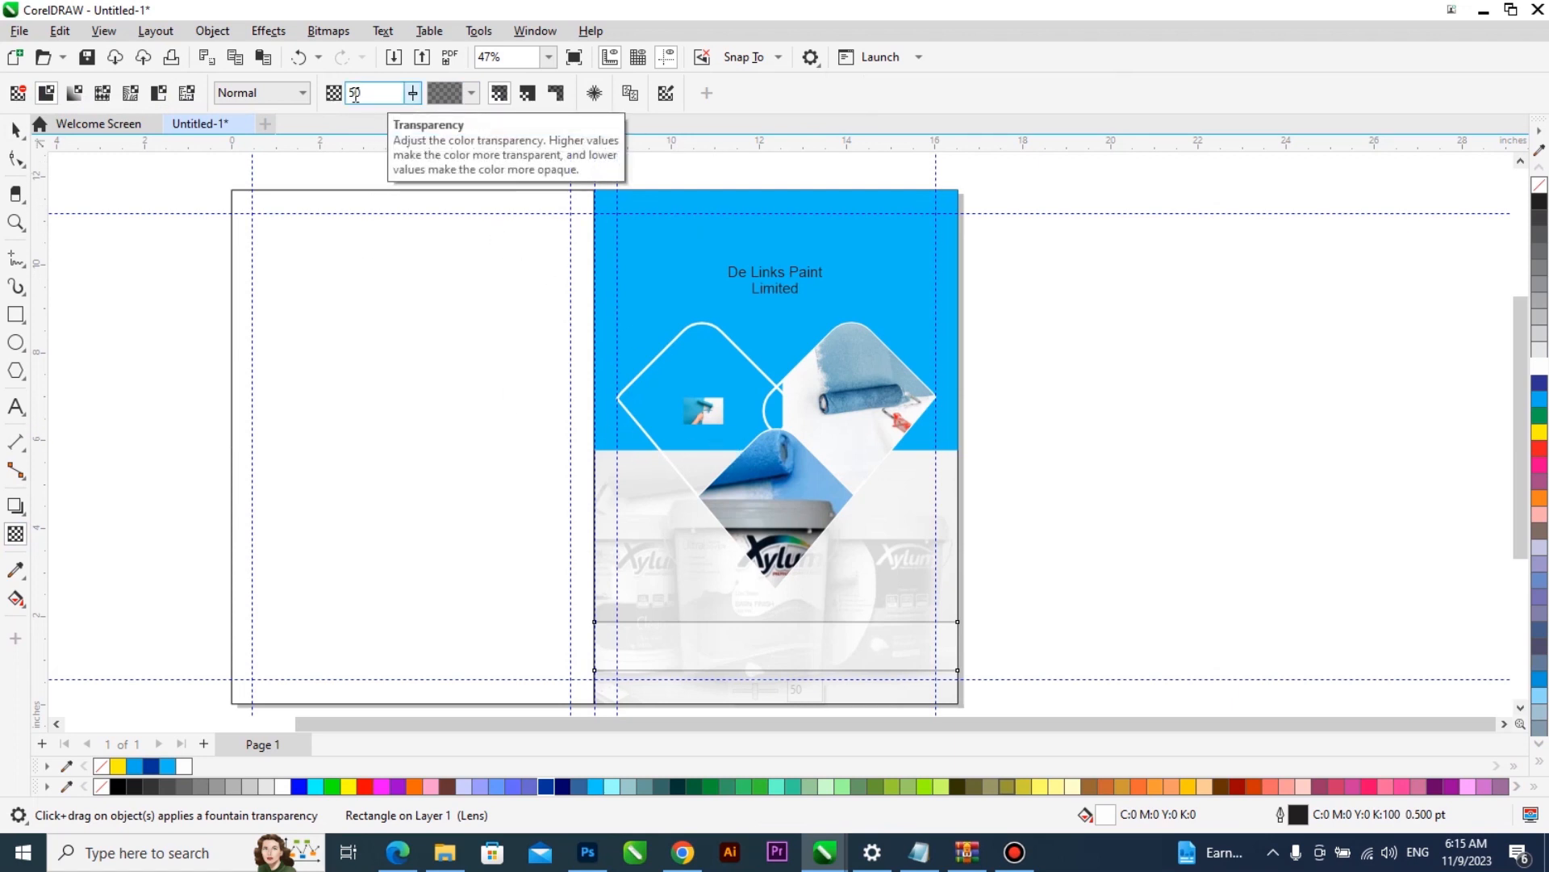
pyautogui.moveTo(356, 96); pyautogui.dragTo(339, 101)
pyautogui.write('3')
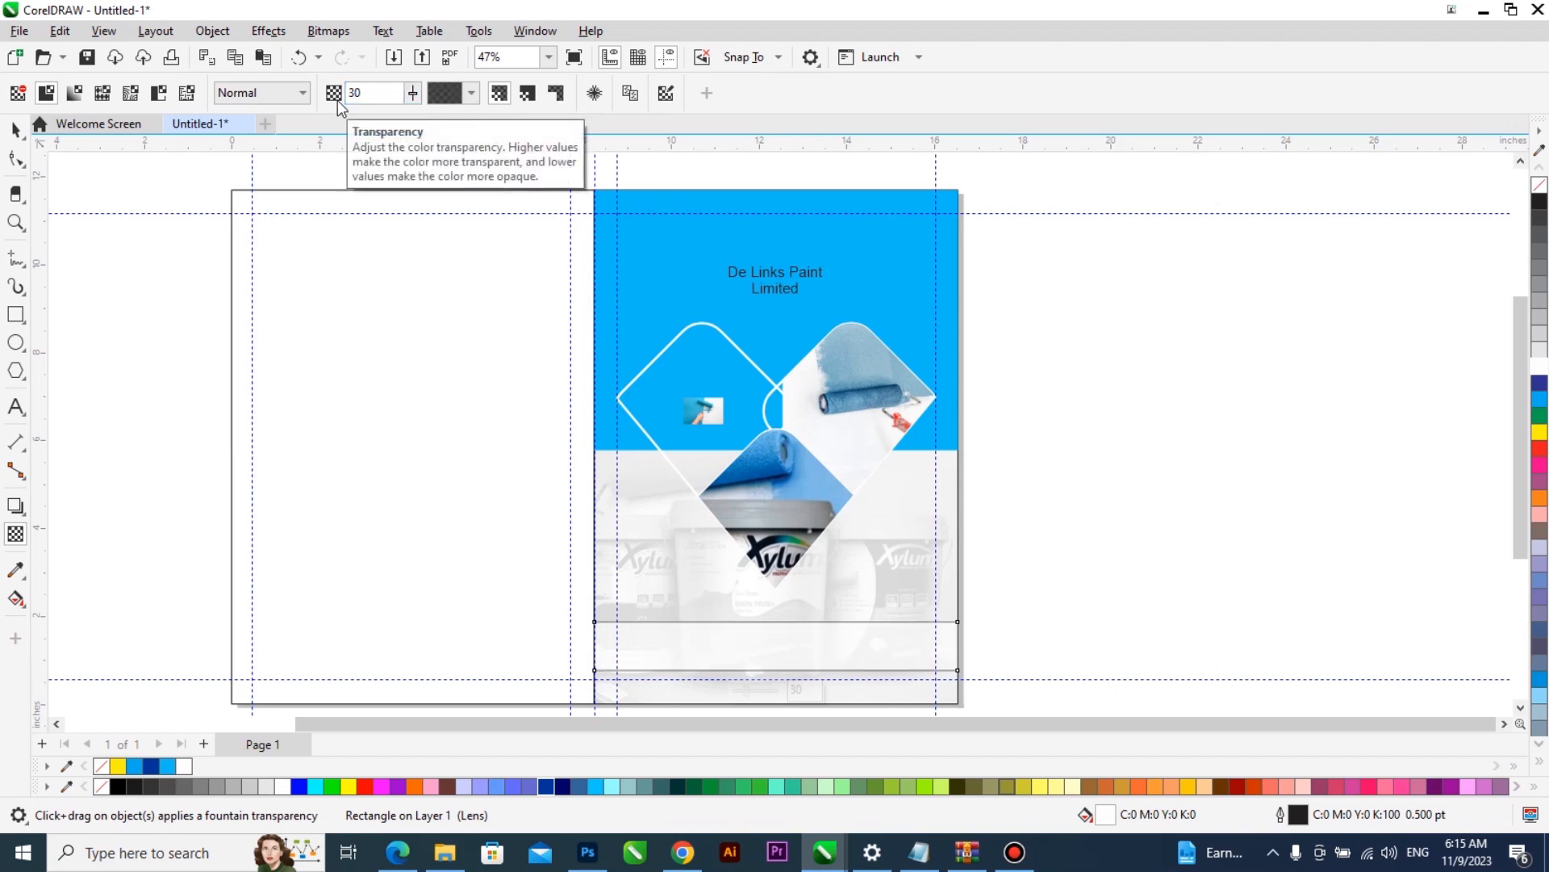
pyautogui.press('Return')
pyautogui.press('space')
pyautogui.rightClick(1540, 184)
pyautogui.click(1305, 389)
# - Edit the right diamond's PowerClip, shift the roller photo left so it fills the diamond's rounded left corner, and finish editing
pyautogui.click(754, 507)
pyautogui.scroll(3, 811, 347)
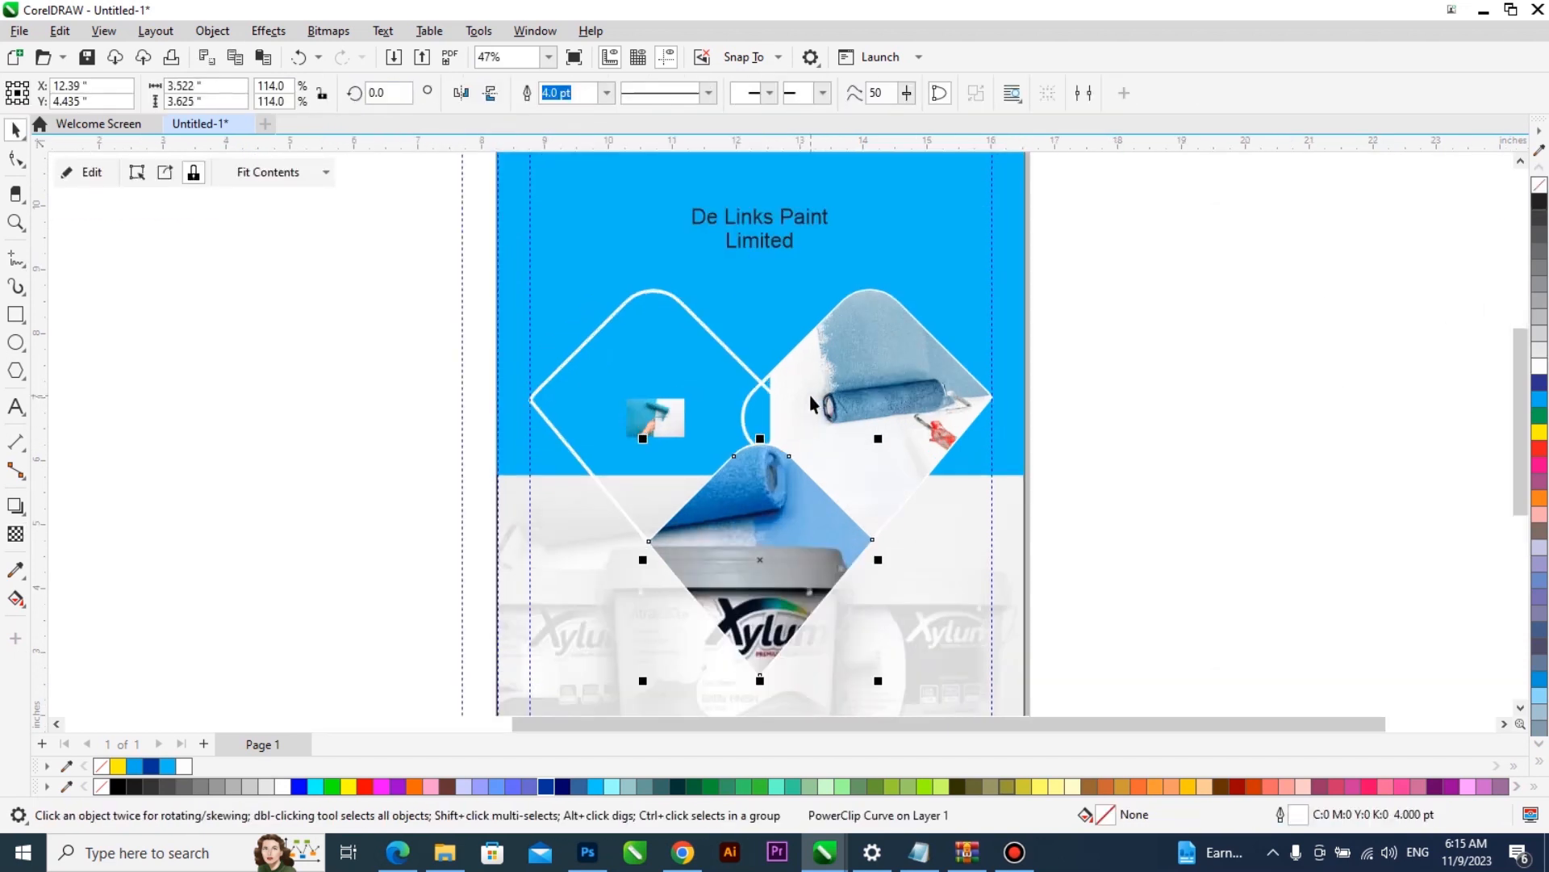
pyautogui.scroll(3, 691, 439)
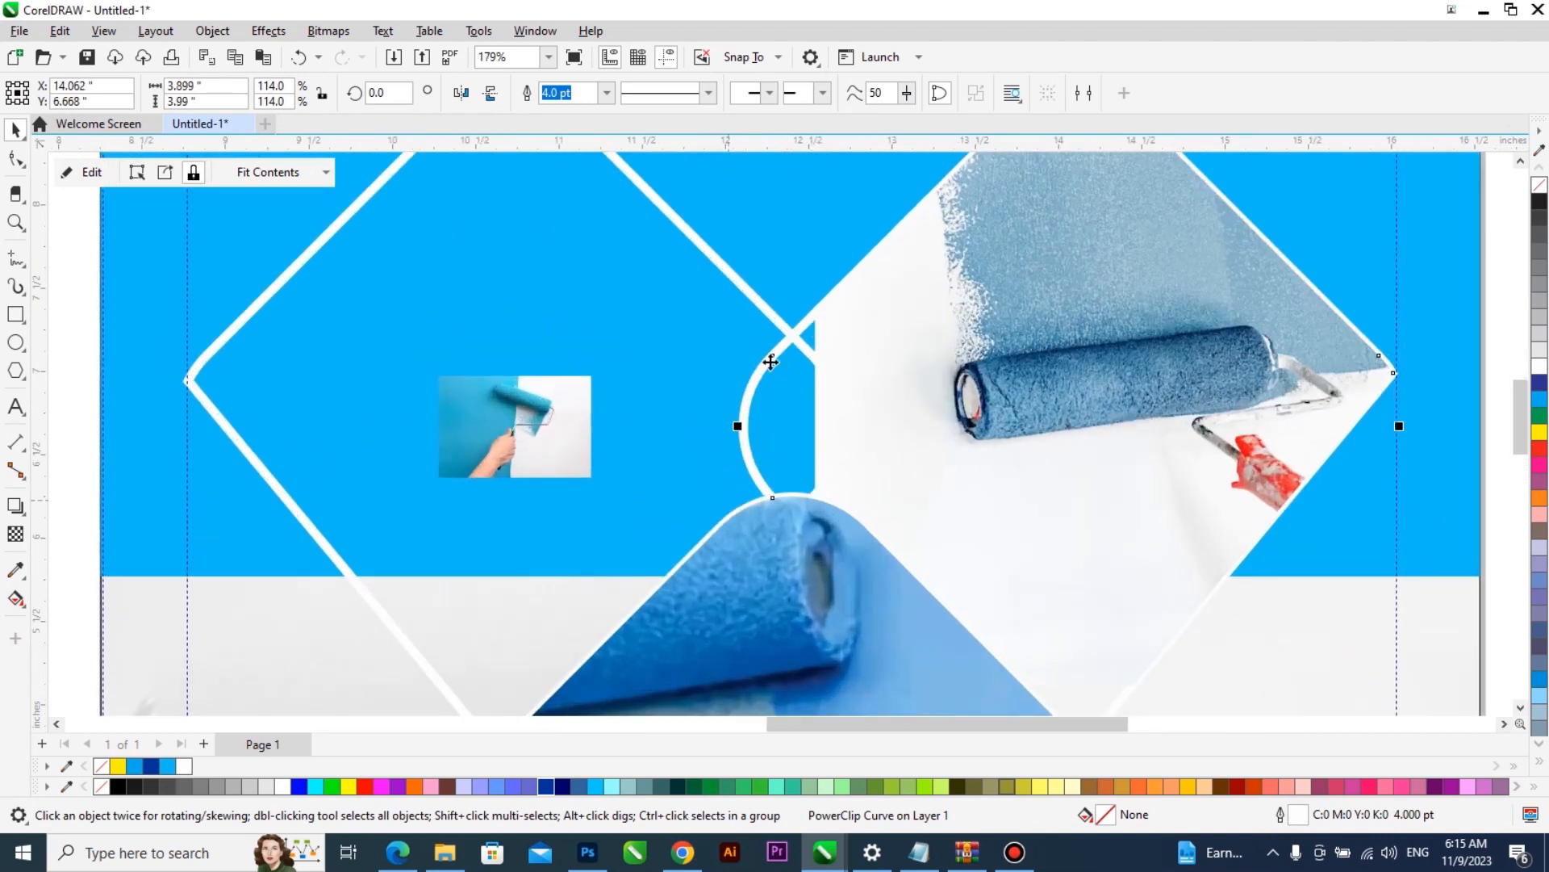
pyautogui.click(662, 392)
pyautogui.click(769, 365)
pyautogui.scroll(-2, 688, 410)
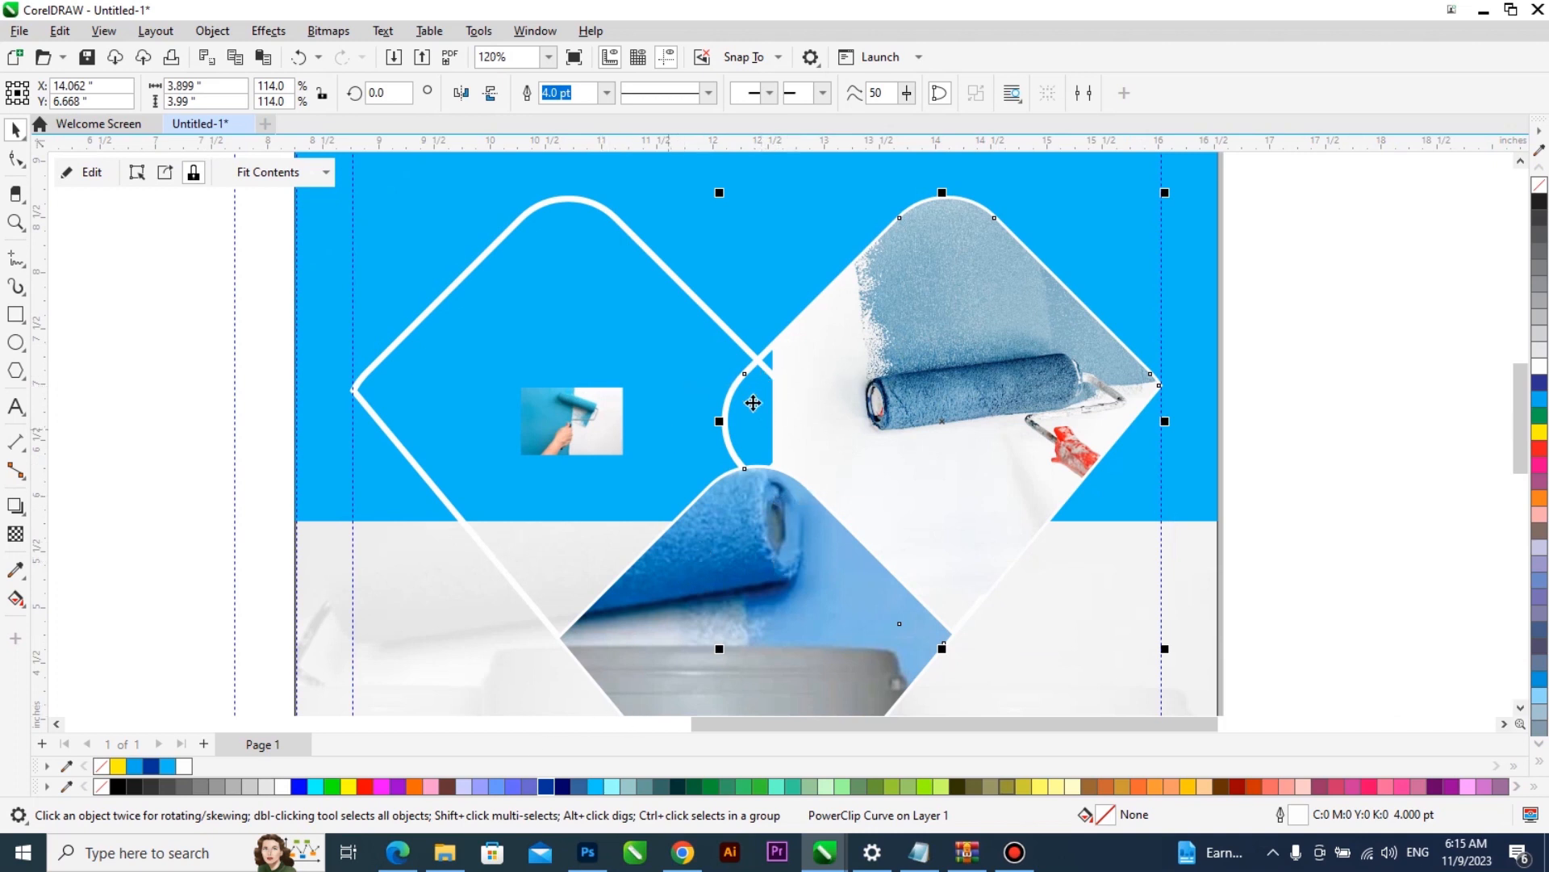
pyautogui.rightClick(861, 315)
pyautogui.click(936, 262)
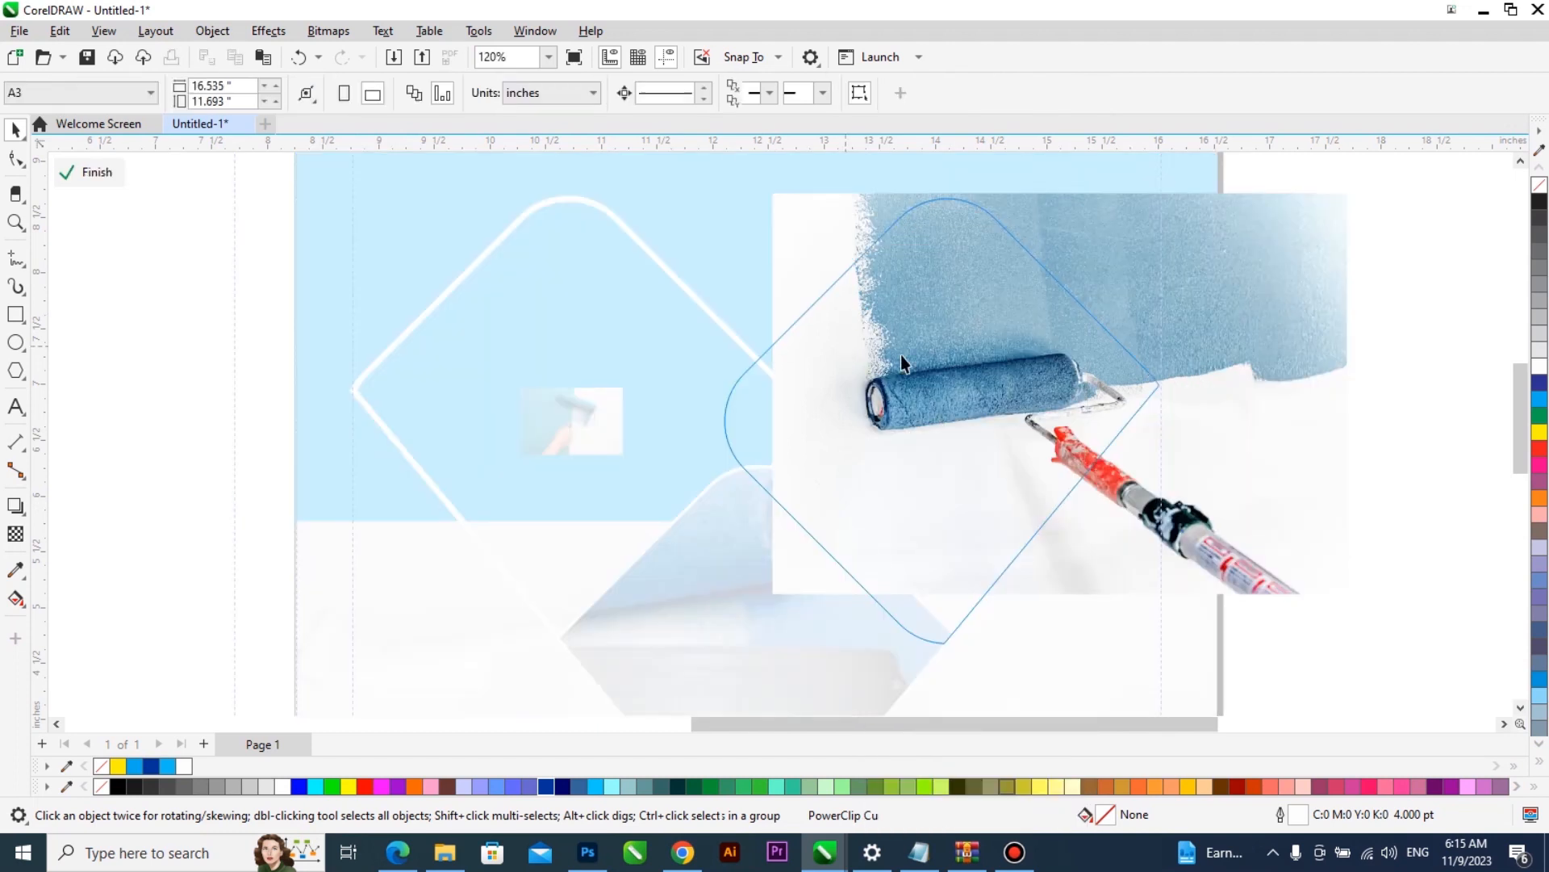
pyautogui.moveTo(848, 372); pyautogui.dragTo(810, 374)
pyautogui.keyDown('ctrl'); pyautogui.click(1313, 350); pyautogui.keyUp('ctrl')
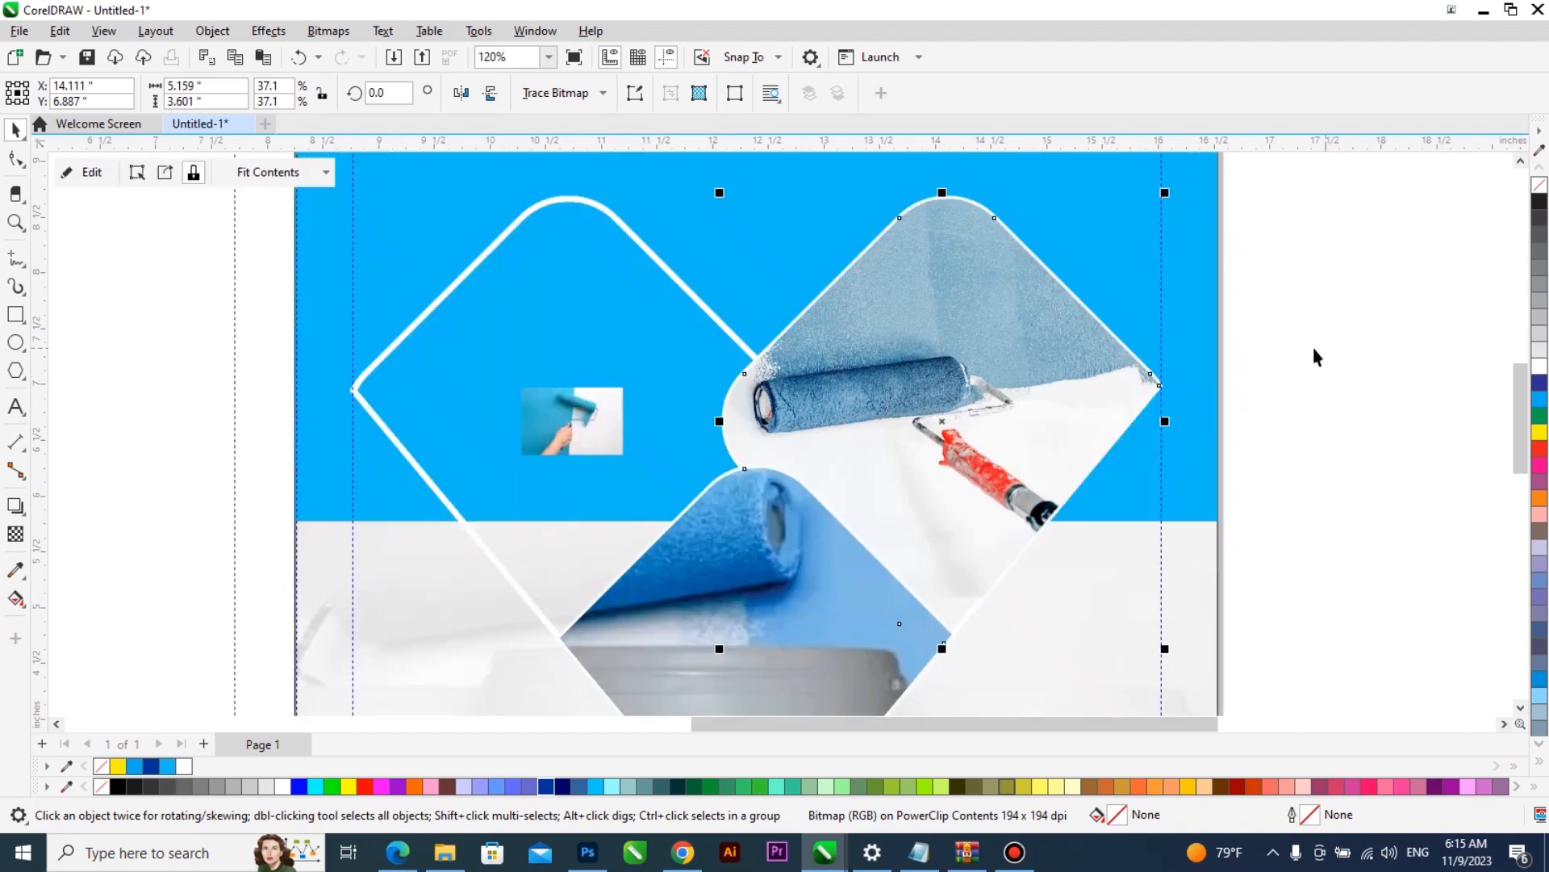
# - Edit the right diamond's PowerClip again, enlarge the roller photo to about 5.75 by 4.01 inches, center it over the diamond, and finish editing
pyautogui.rightClick(938, 383)
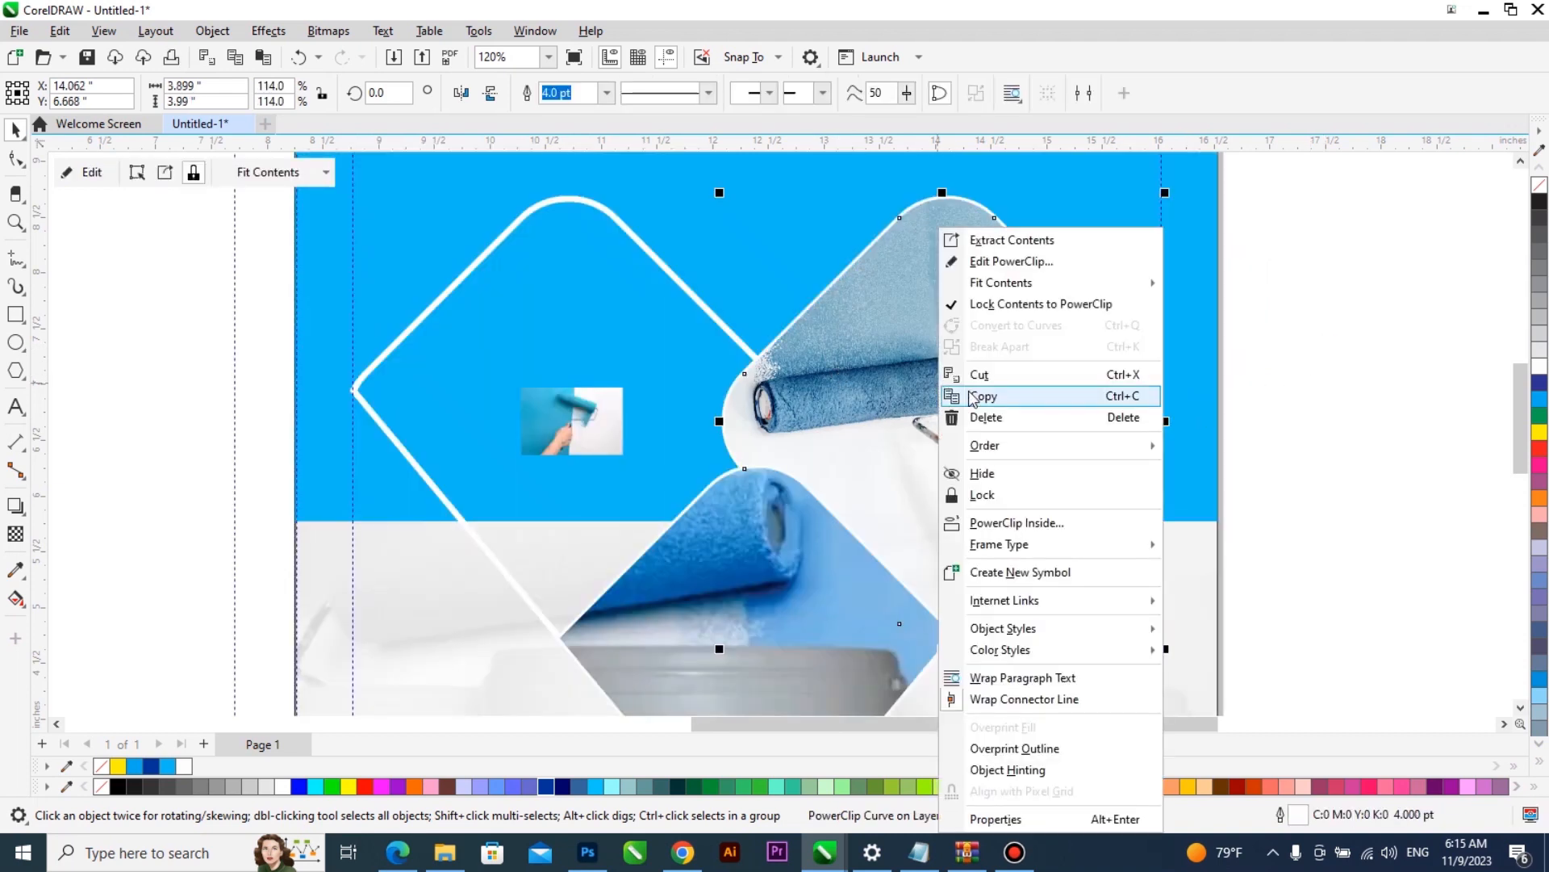
pyautogui.keyDown('ctrl'); pyautogui.click(932, 354); pyautogui.keyUp('ctrl')
pyautogui.click(930, 361)
pyautogui.moveTo(653, 602); pyautogui.dragTo(590, 661)
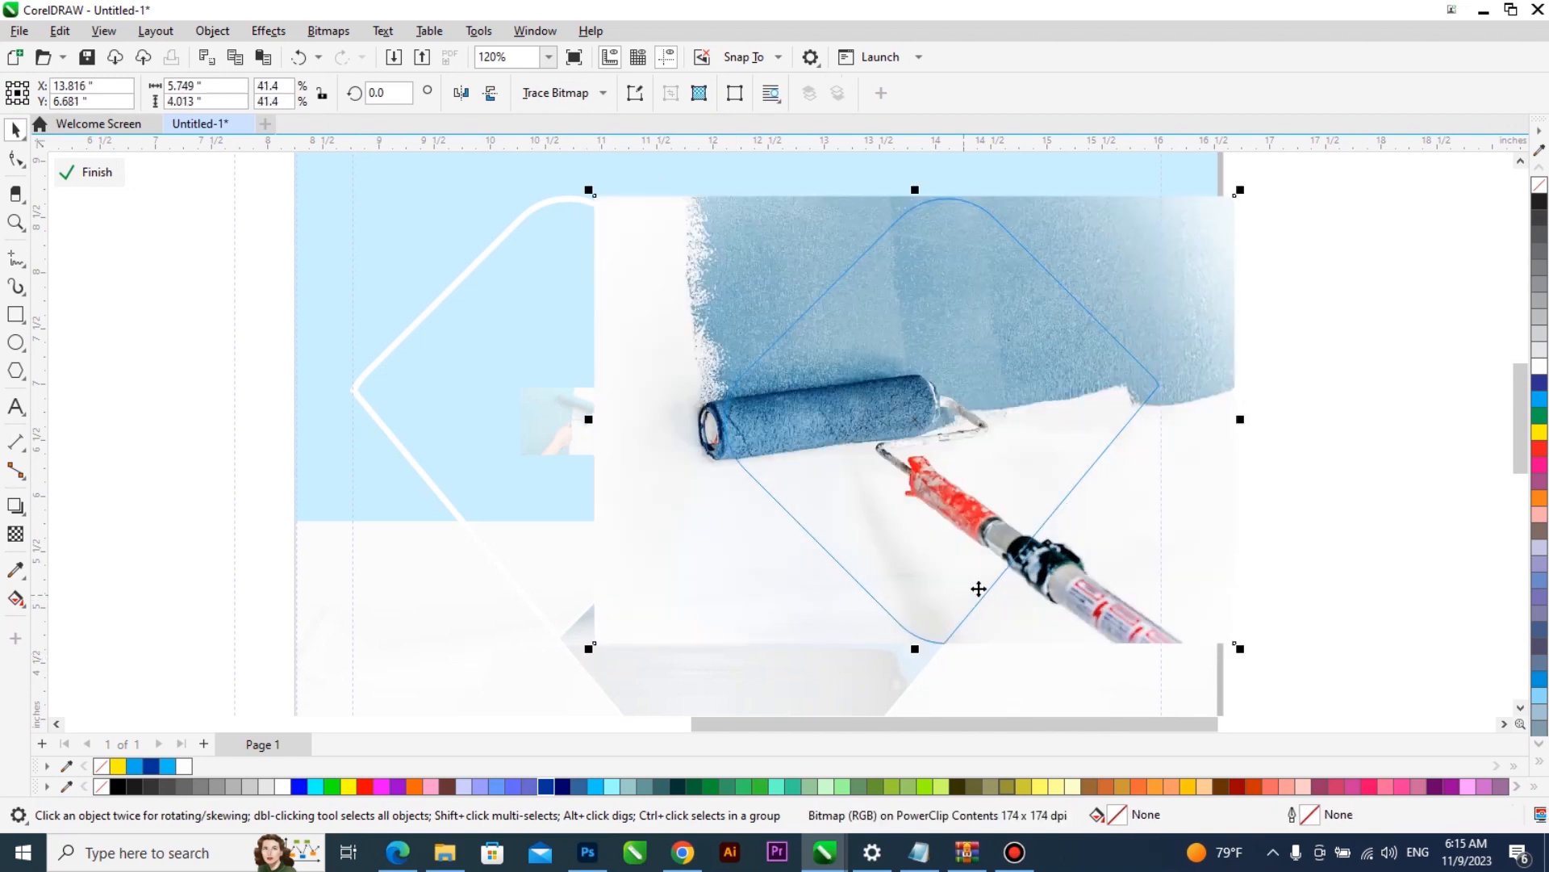
pyautogui.moveTo(1002, 559); pyautogui.dragTo(1048, 559)
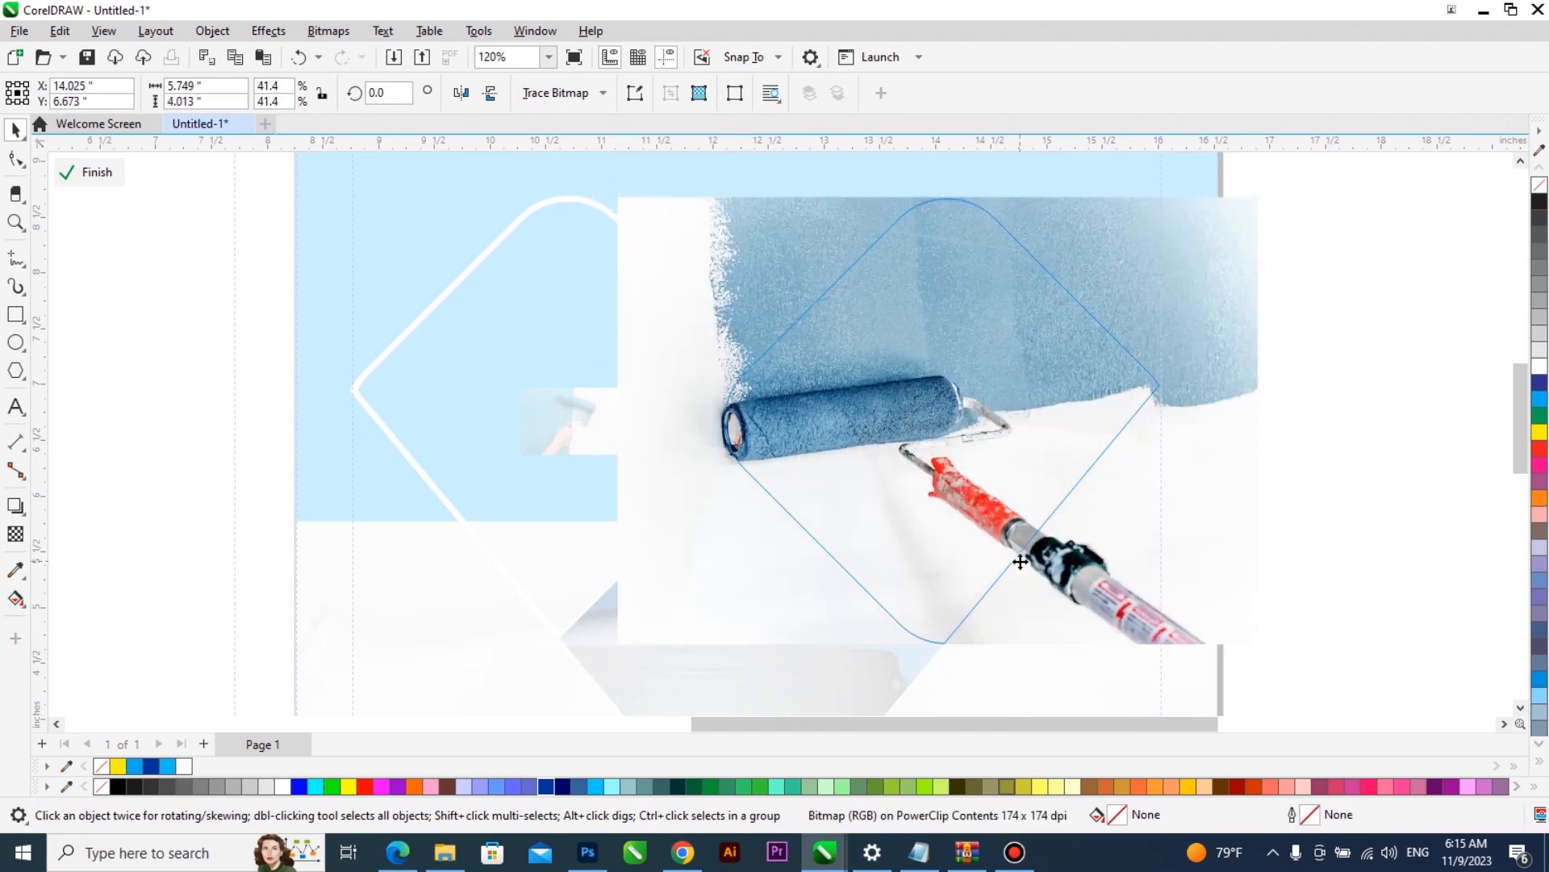
pyautogui.keyDown('ctrl'); pyautogui.click(1365, 436); pyautogui.keyUp('ctrl')
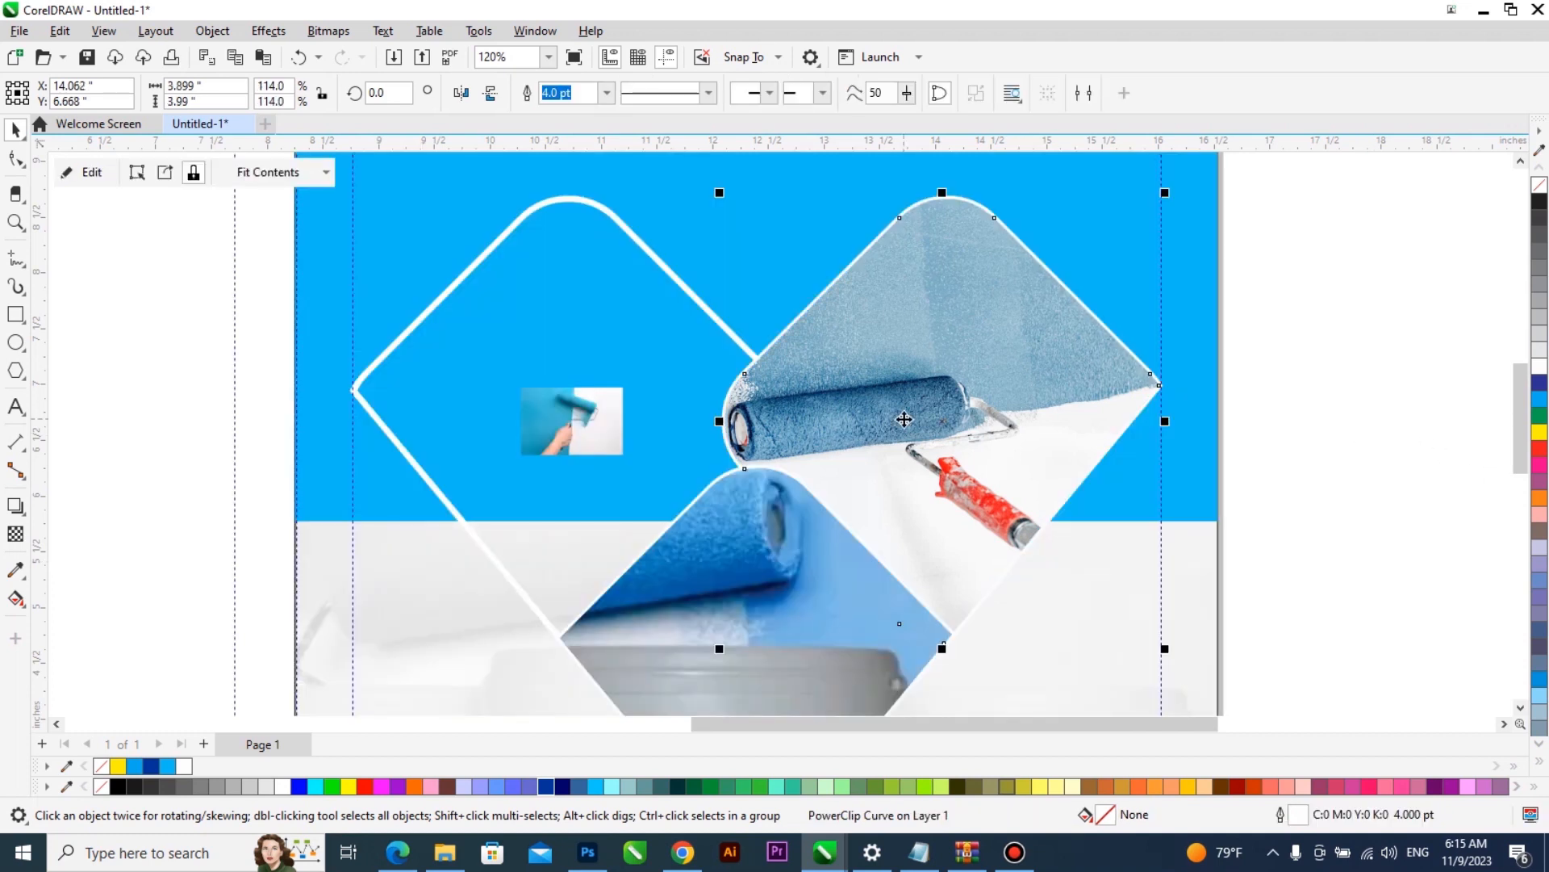
# - Mirror the roller photo horizontally inside the right diamond's PowerClip, shift it left to about X 13.64 inches, and finish editing
pyautogui.rightClick(911, 371)
pyautogui.click(916, 347)
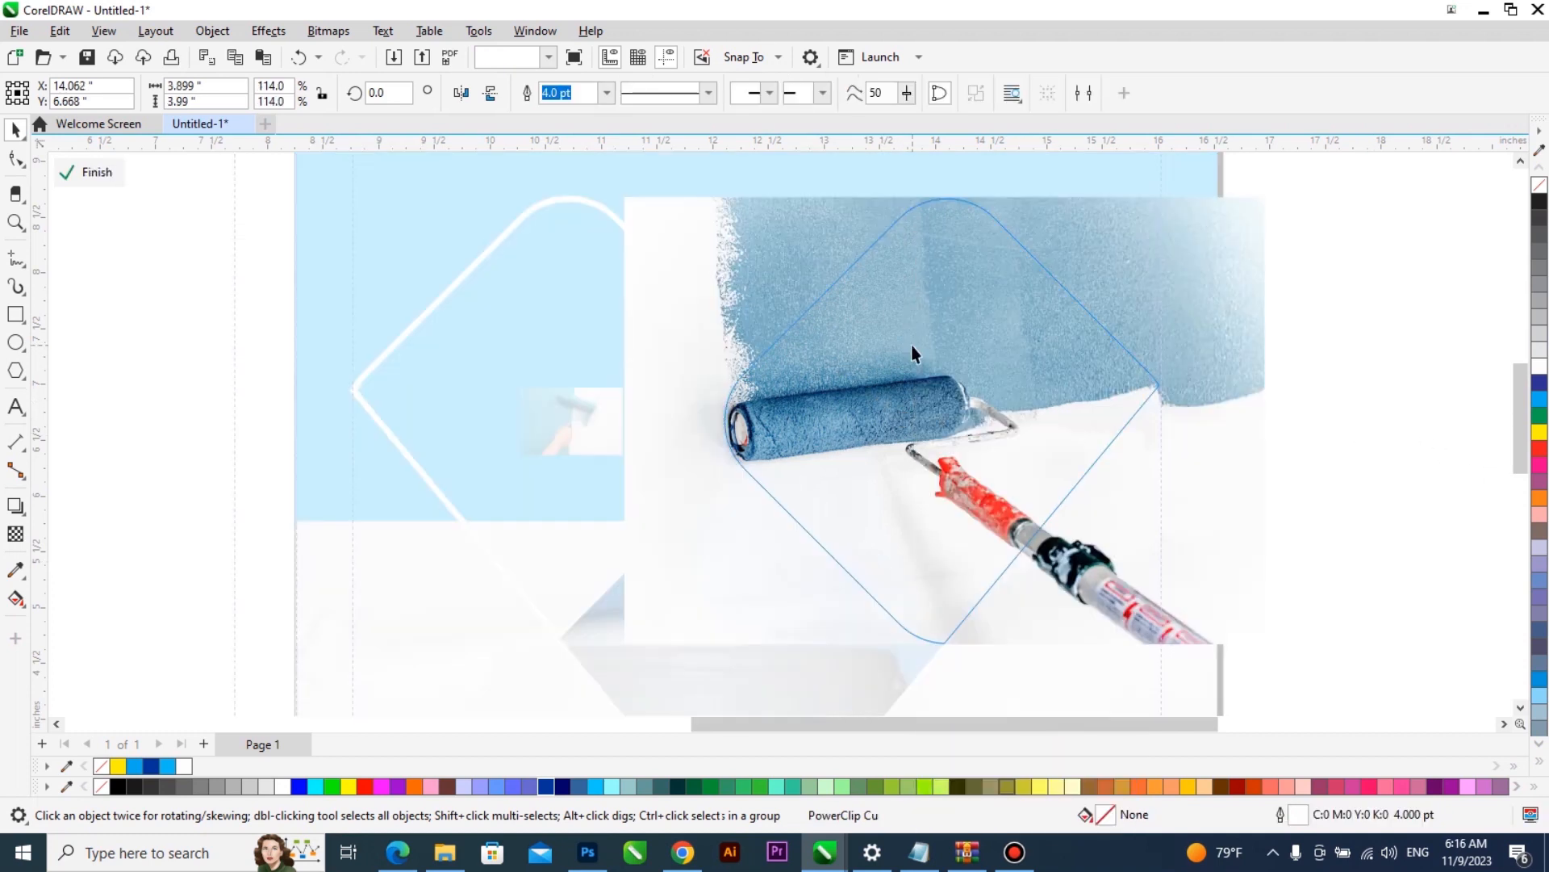
pyautogui.write('180')
pyautogui.press('Return')
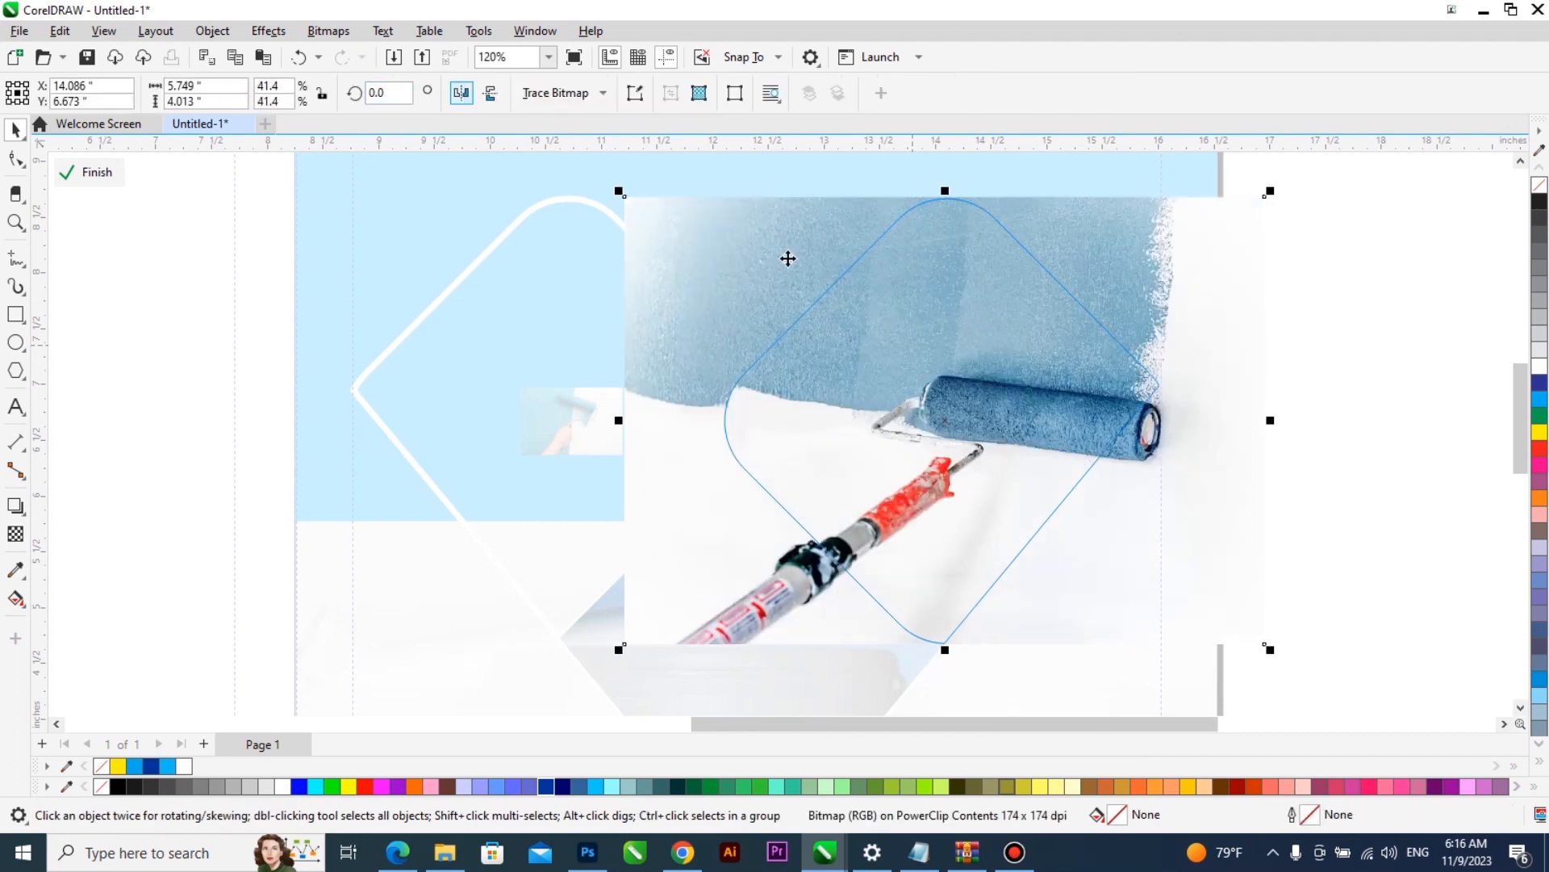
pyautogui.moveTo(798, 301); pyautogui.dragTo(760, 297)
pyautogui.click(761, 298)
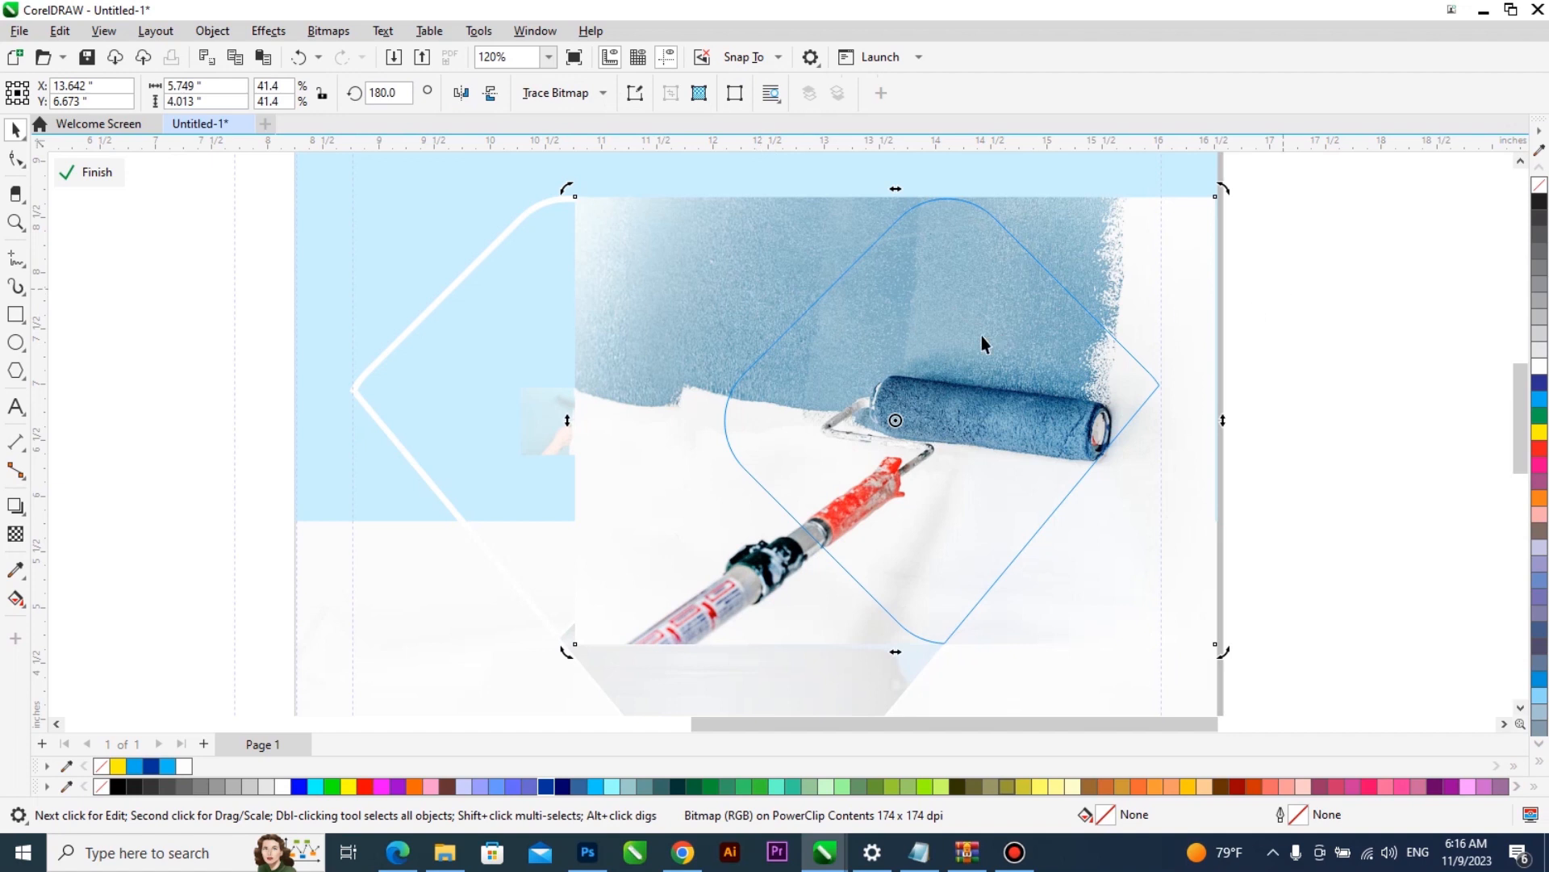
pyautogui.keyDown('ctrl'); pyautogui.click(1283, 288); pyautogui.keyUp('ctrl')
# - Draw a rectangle about 0.93 by 0.65 inches beside the small roller photo, overlapping the right diamond's rounded left corner
pyautogui.click(785, 388)
pyautogui.click(649, 365)
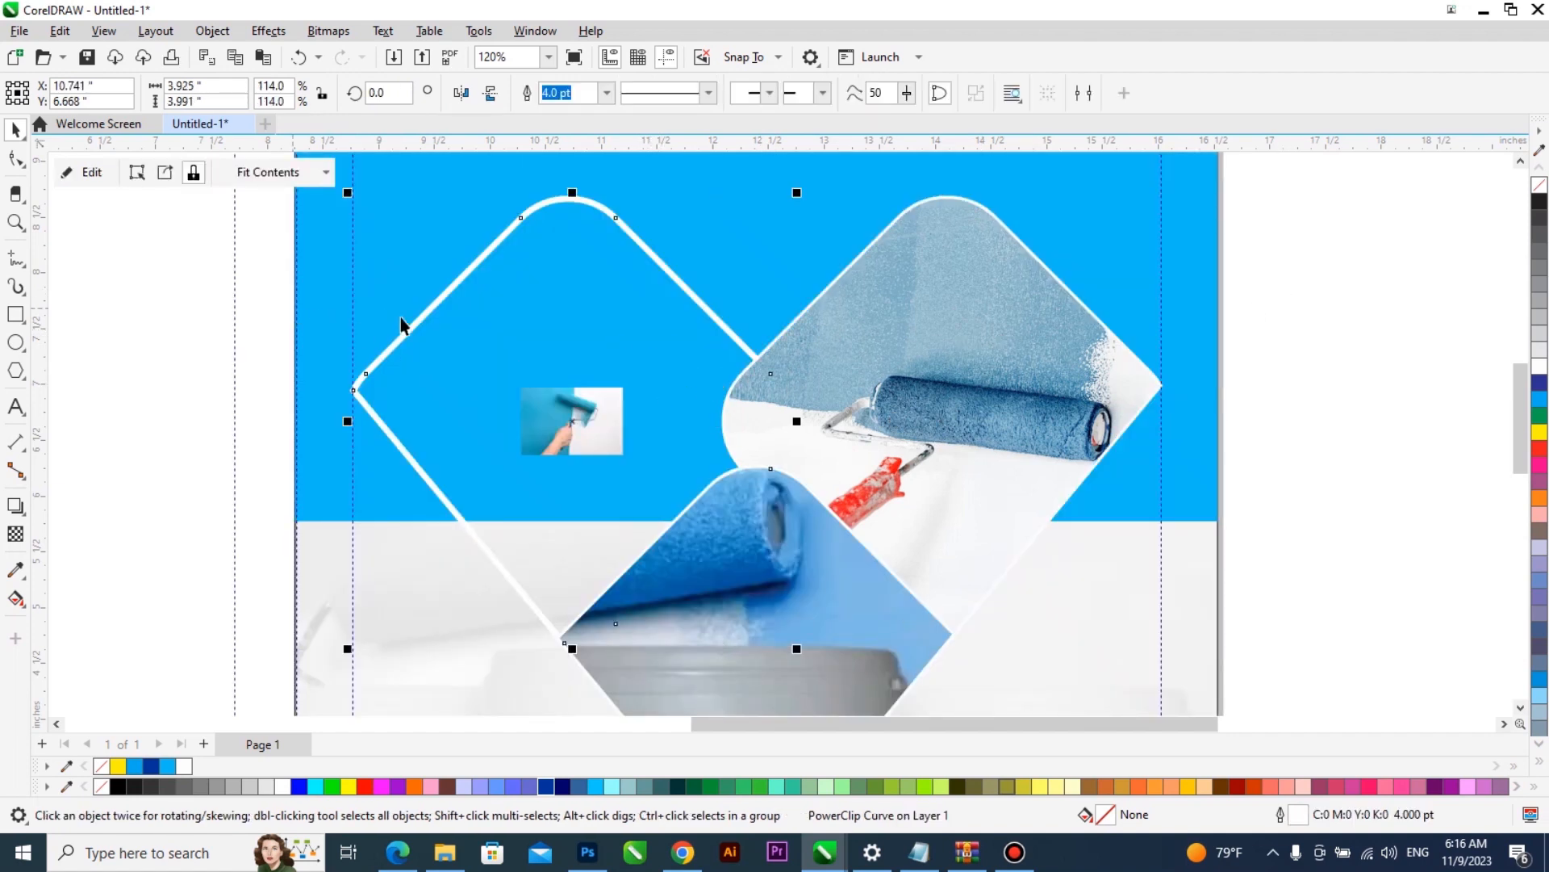
pyautogui.click(866, 360)
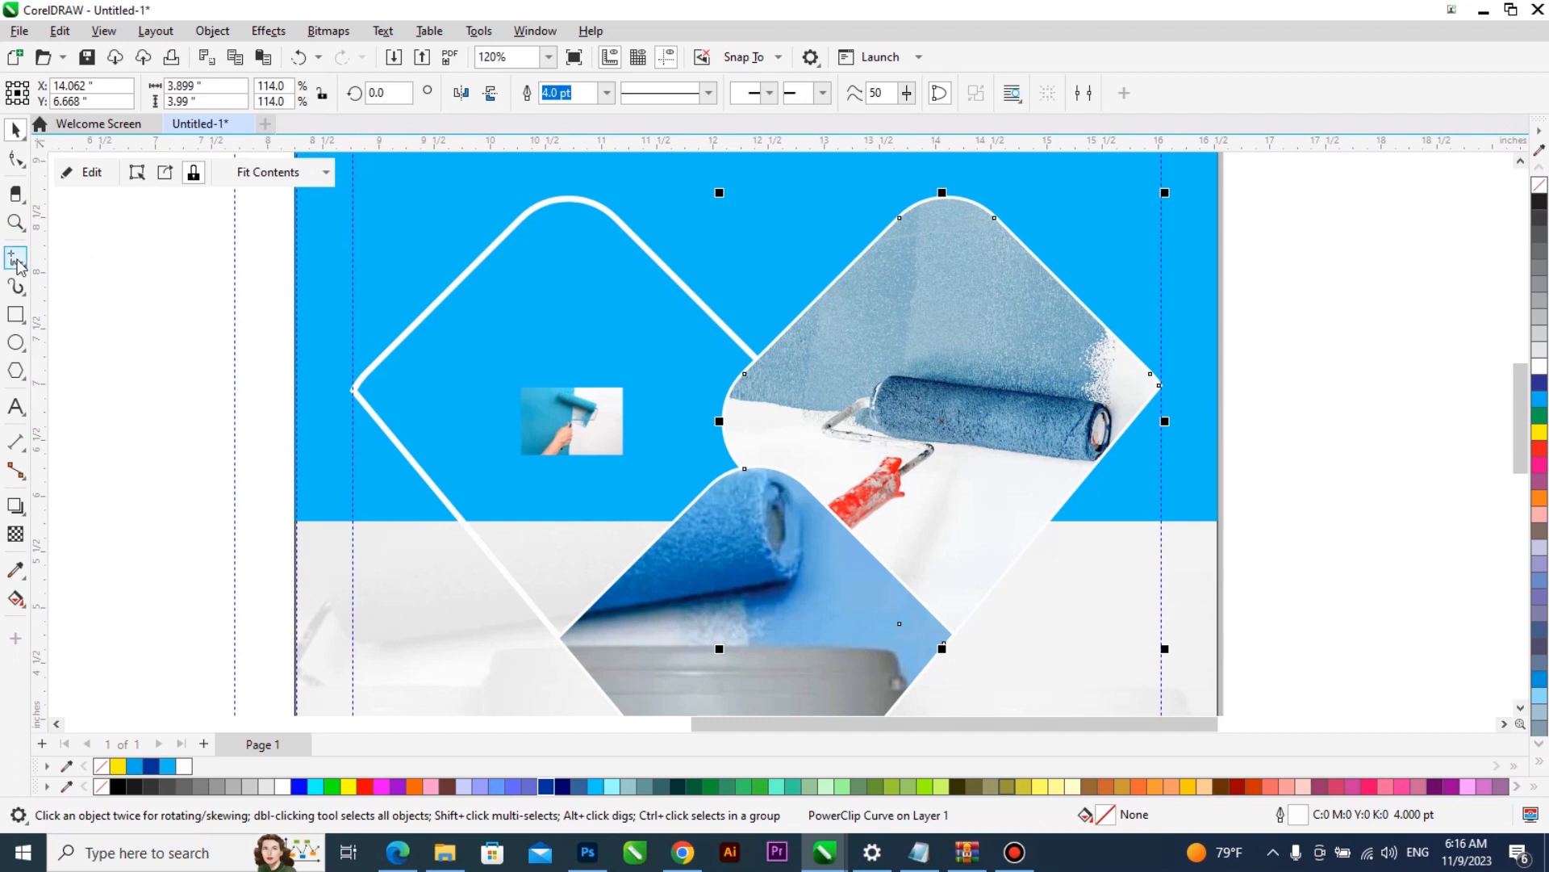
pyautogui.click(15, 313)
pyautogui.moveTo(655, 378); pyautogui.dragTo(759, 452)
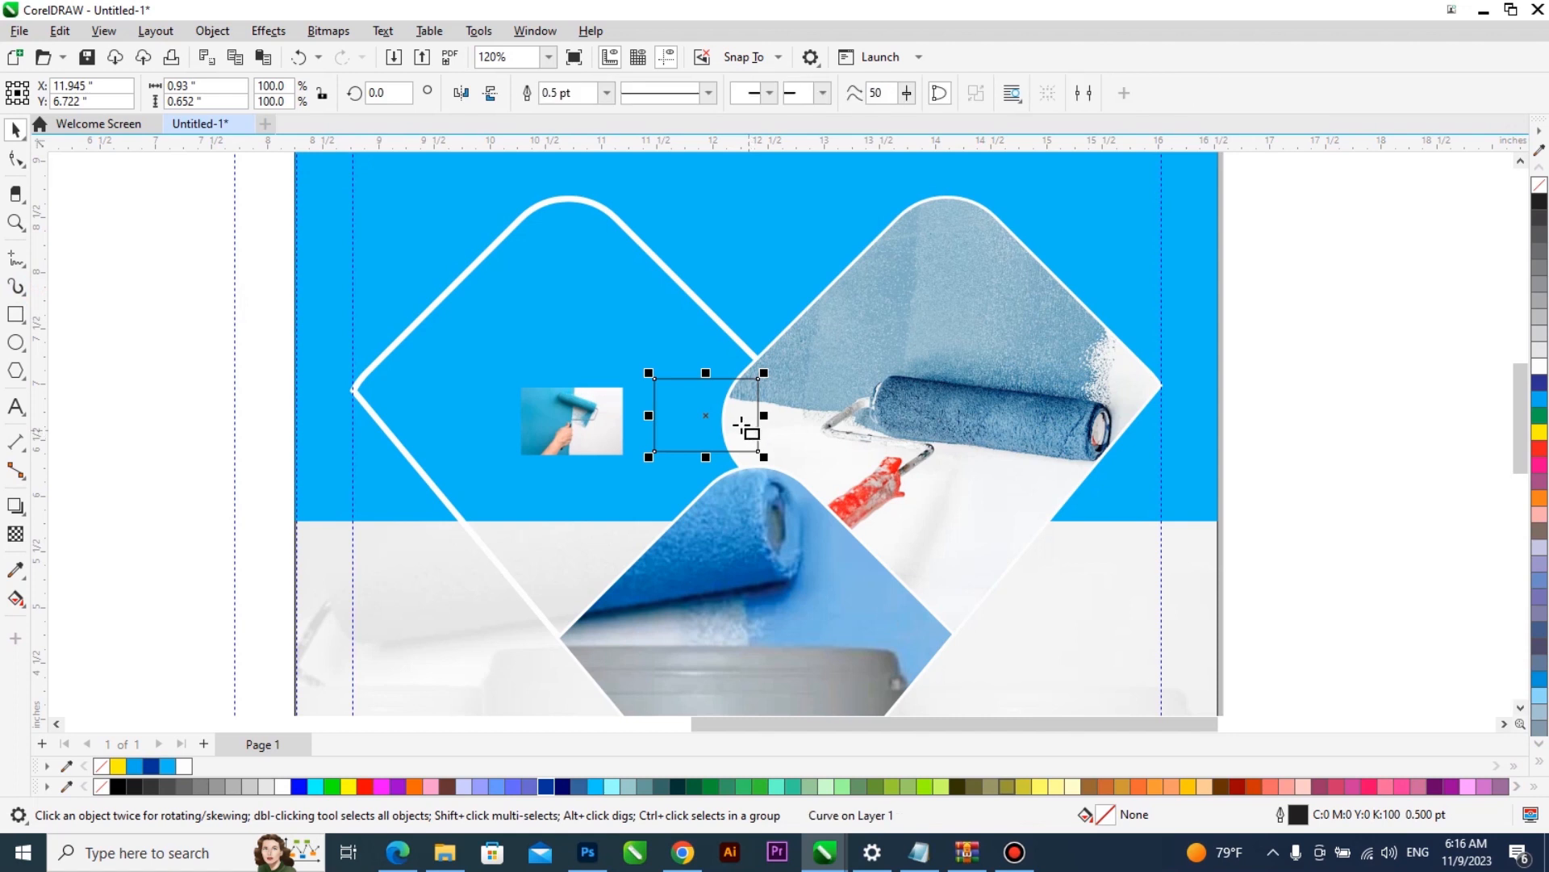
# - Try to reshape the small rectangle beside the right diamond into a slanted quadrilateral by moving its corner nodes along the diamonds' edges
pyautogui.press('F10')
pyautogui.moveTo(757, 450); pyautogui.dragTo(817, 499)
pyautogui.press('space')
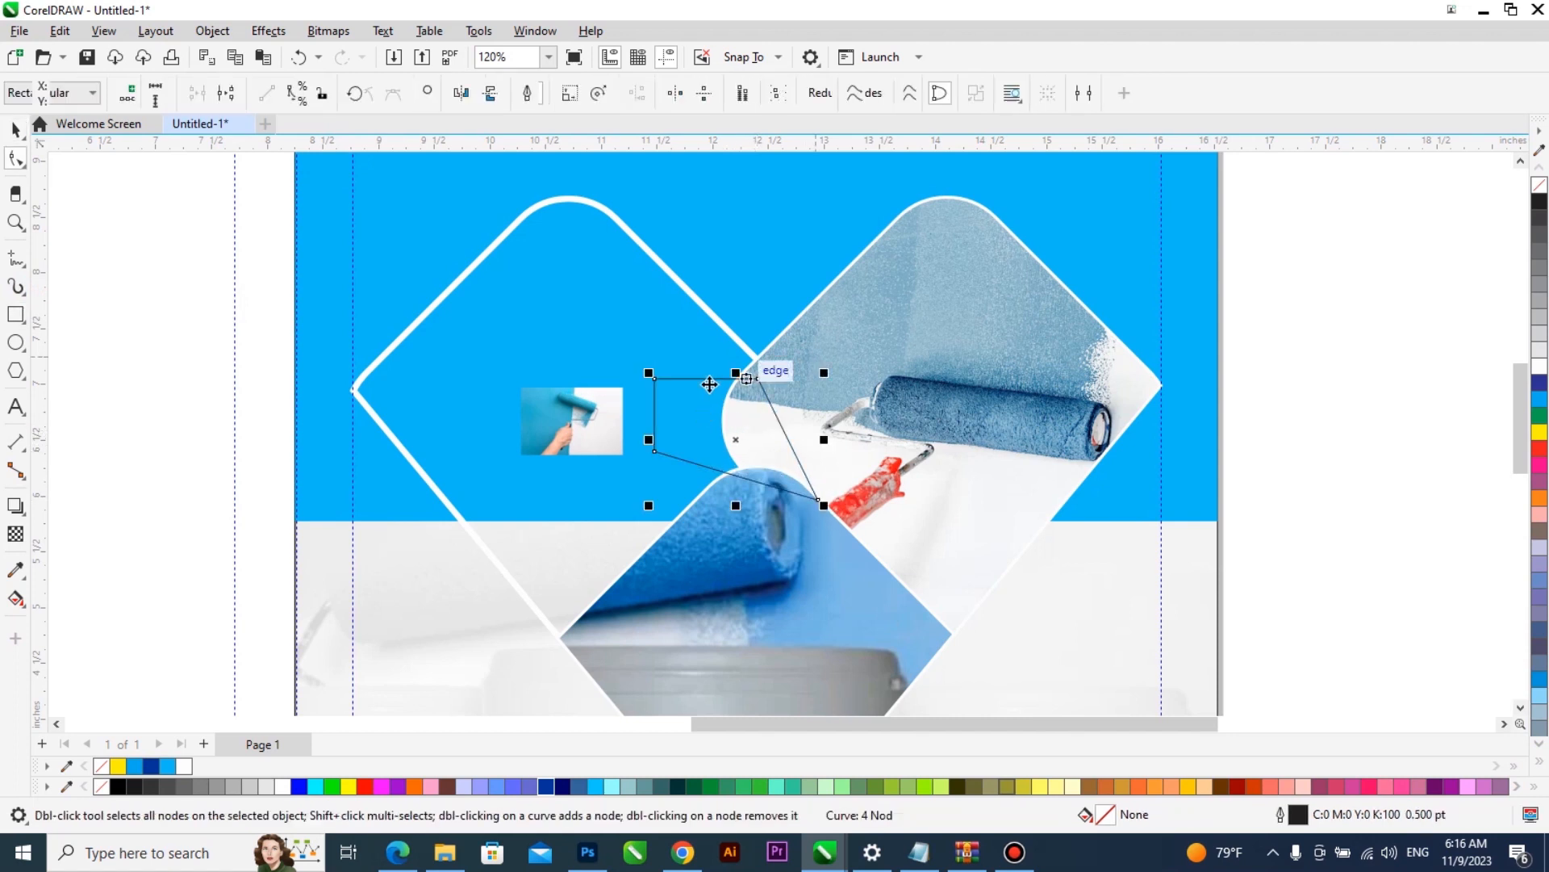
pyautogui.press('F10')
pyautogui.moveTo(653, 379); pyautogui.dragTo(626, 307)
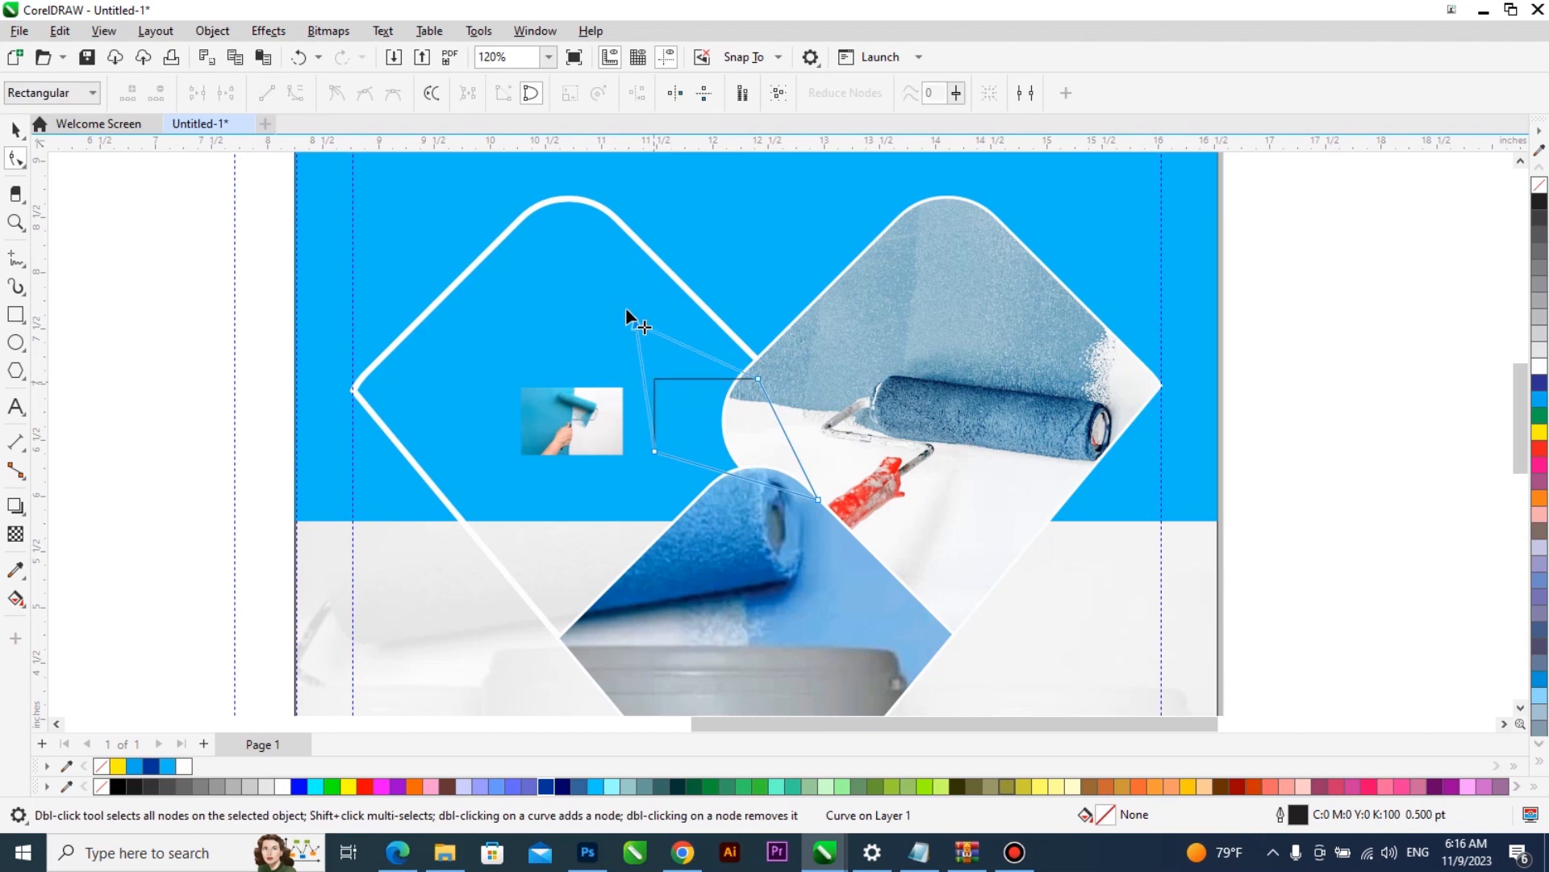
pyautogui.press('space')
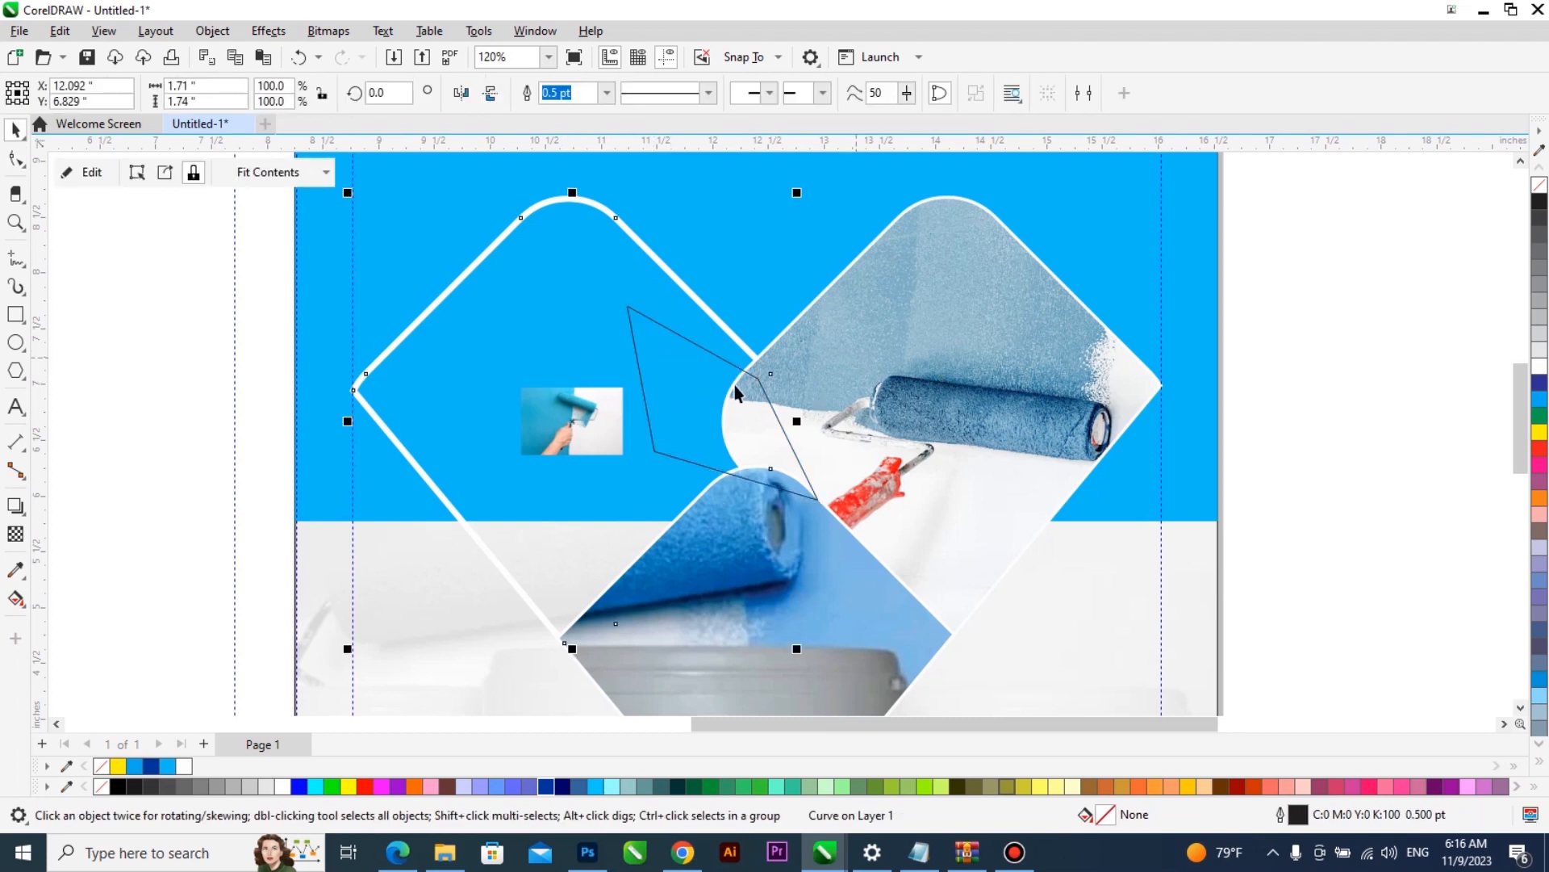
pyautogui.press('space')
pyautogui.moveTo(759, 376); pyautogui.dragTo(737, 339)
pyautogui.moveTo(817, 499); pyautogui.dragTo(840, 521)
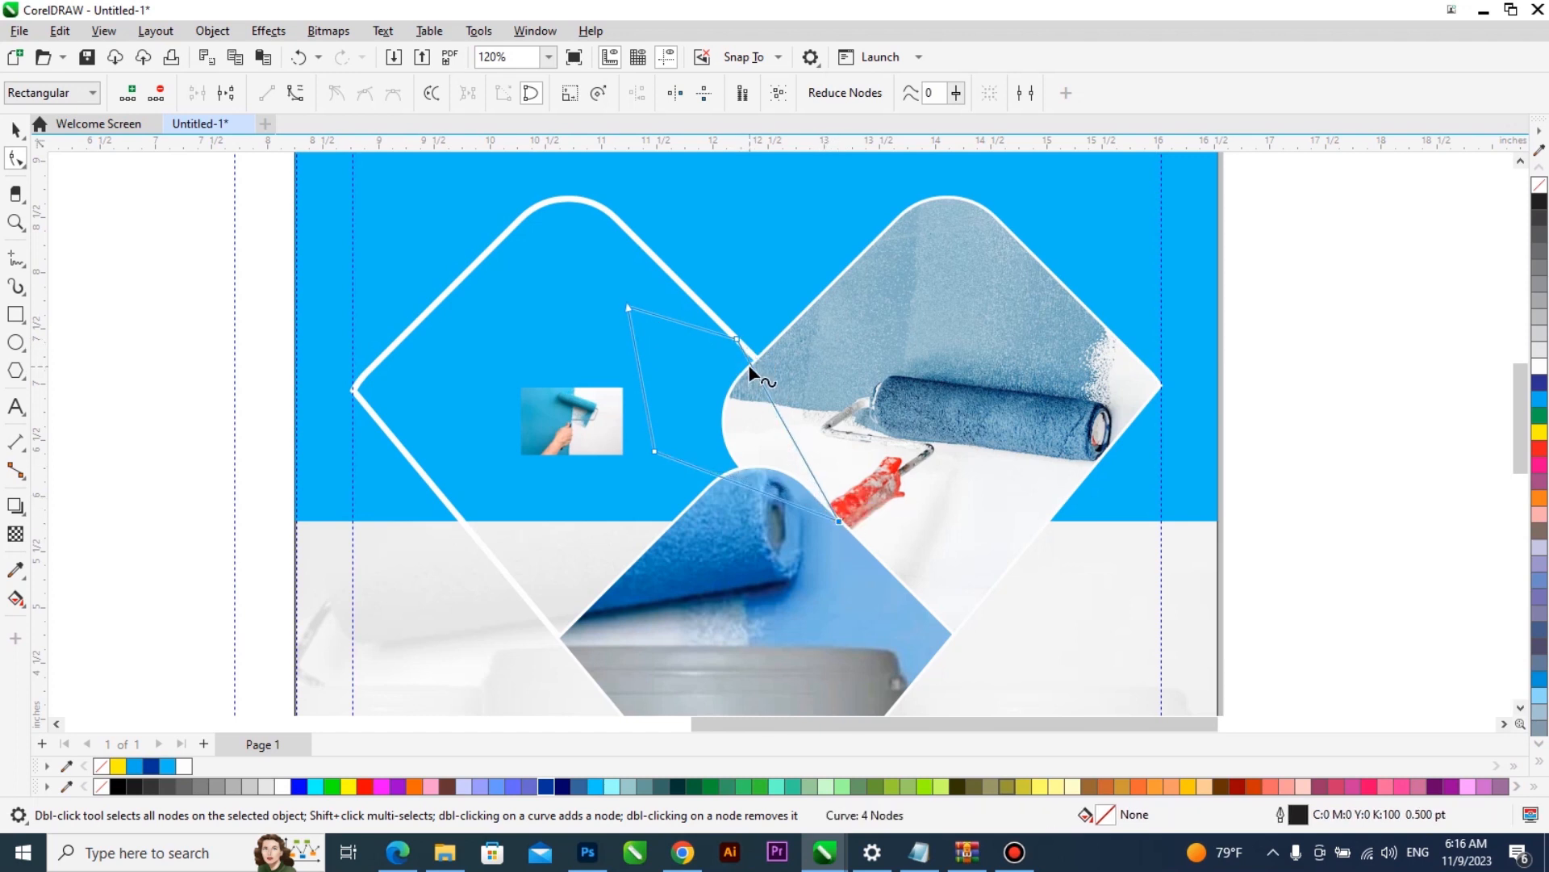
pyautogui.press('space')
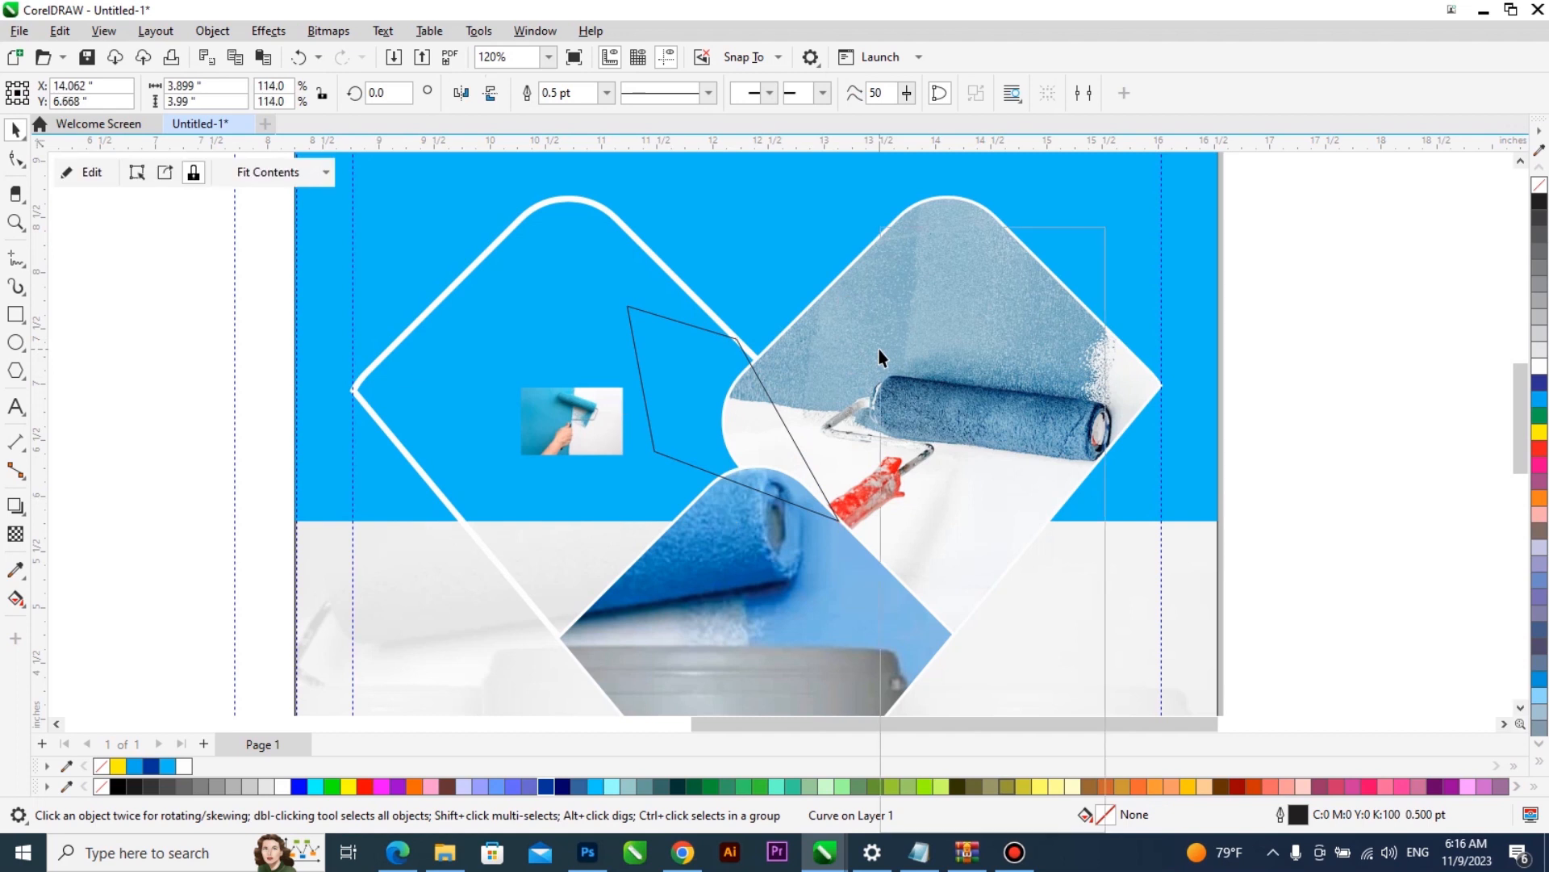
# - Edit the right diamond's PowerClip, move the roller photo outside the frame beyond the page's right edge, and finish editing
pyautogui.doubleClick(880, 355)
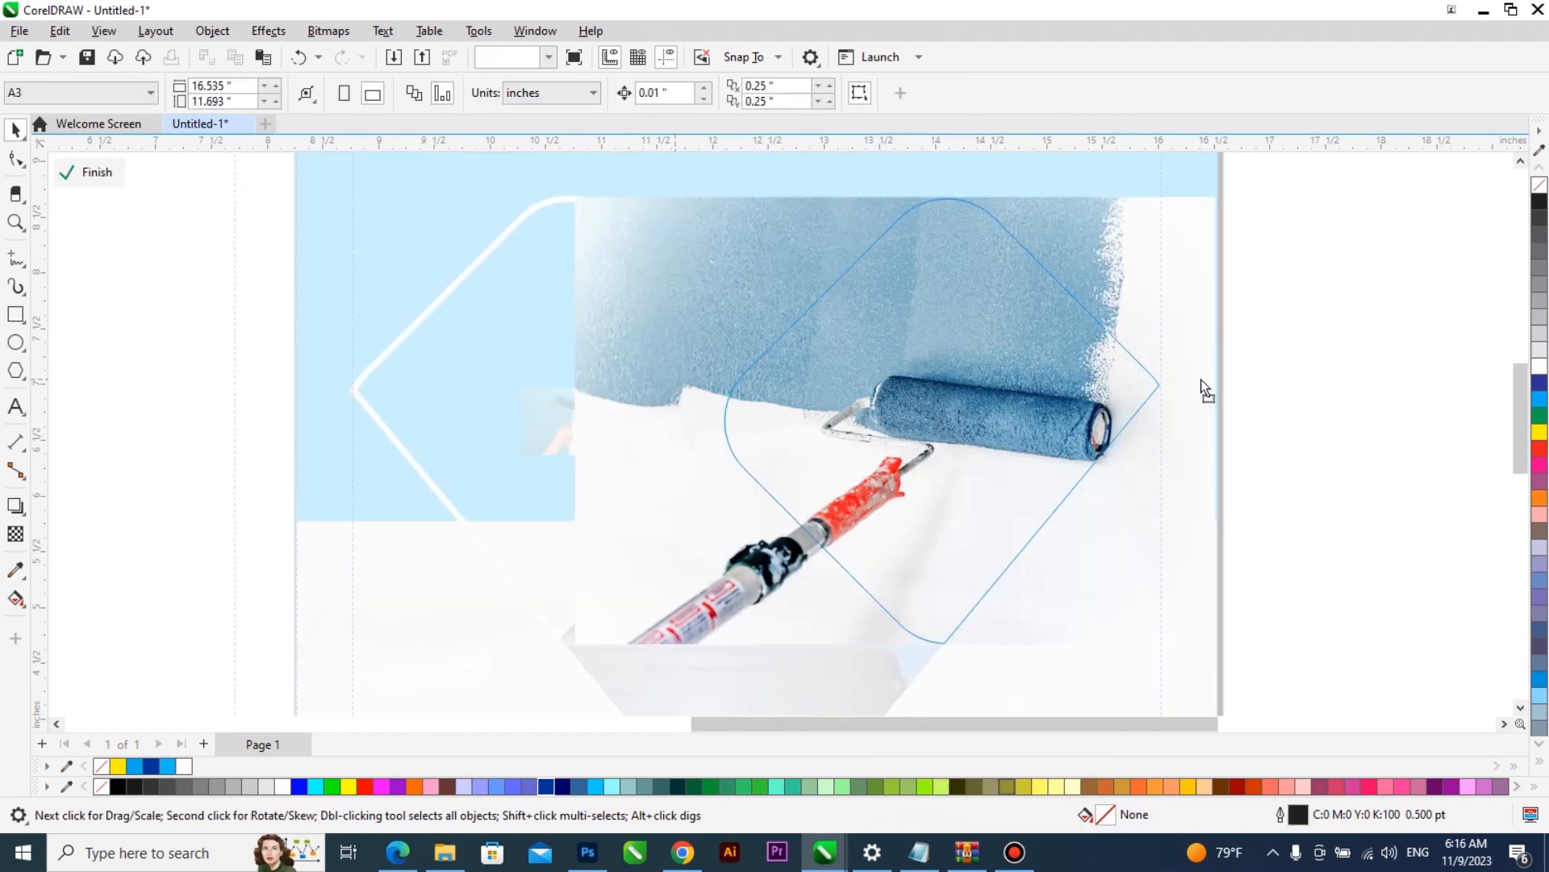
pyautogui.moveTo(1185, 380); pyautogui.dragTo(1282, 374)
pyautogui.keyDown('ctrl'); pyautogui.click(489, 462); pyautogui.keyUp('ctrl')
# - Delete the slanted quadrilateral lying over the crossing of the two upper diamonds
pyautogui.scroll(2, 792, 418)
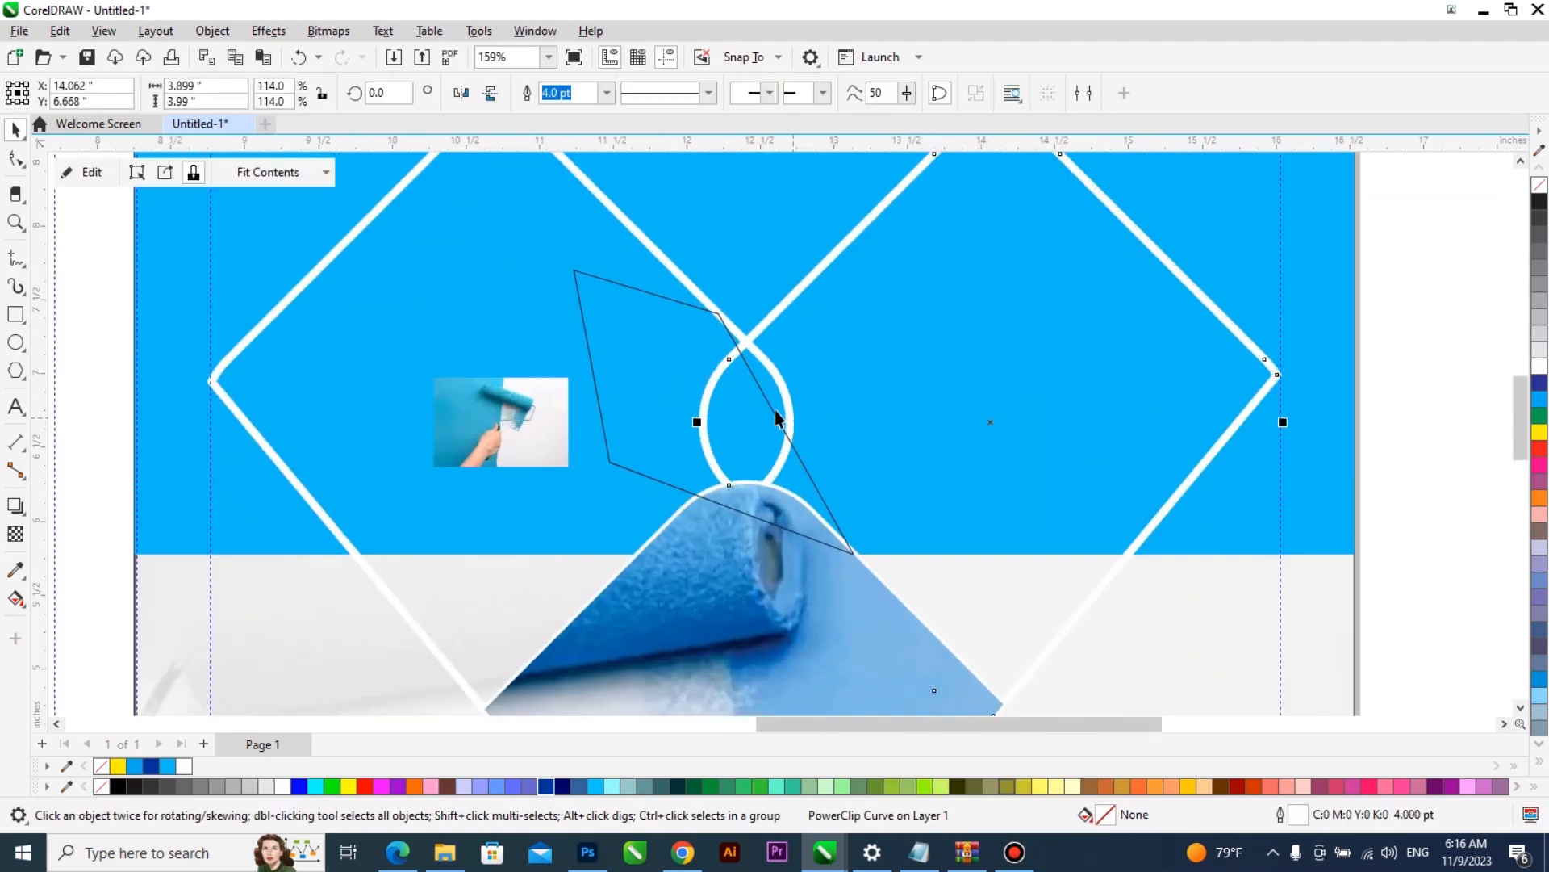
pyautogui.scroll(2, 732, 349)
pyautogui.click(732, 351)
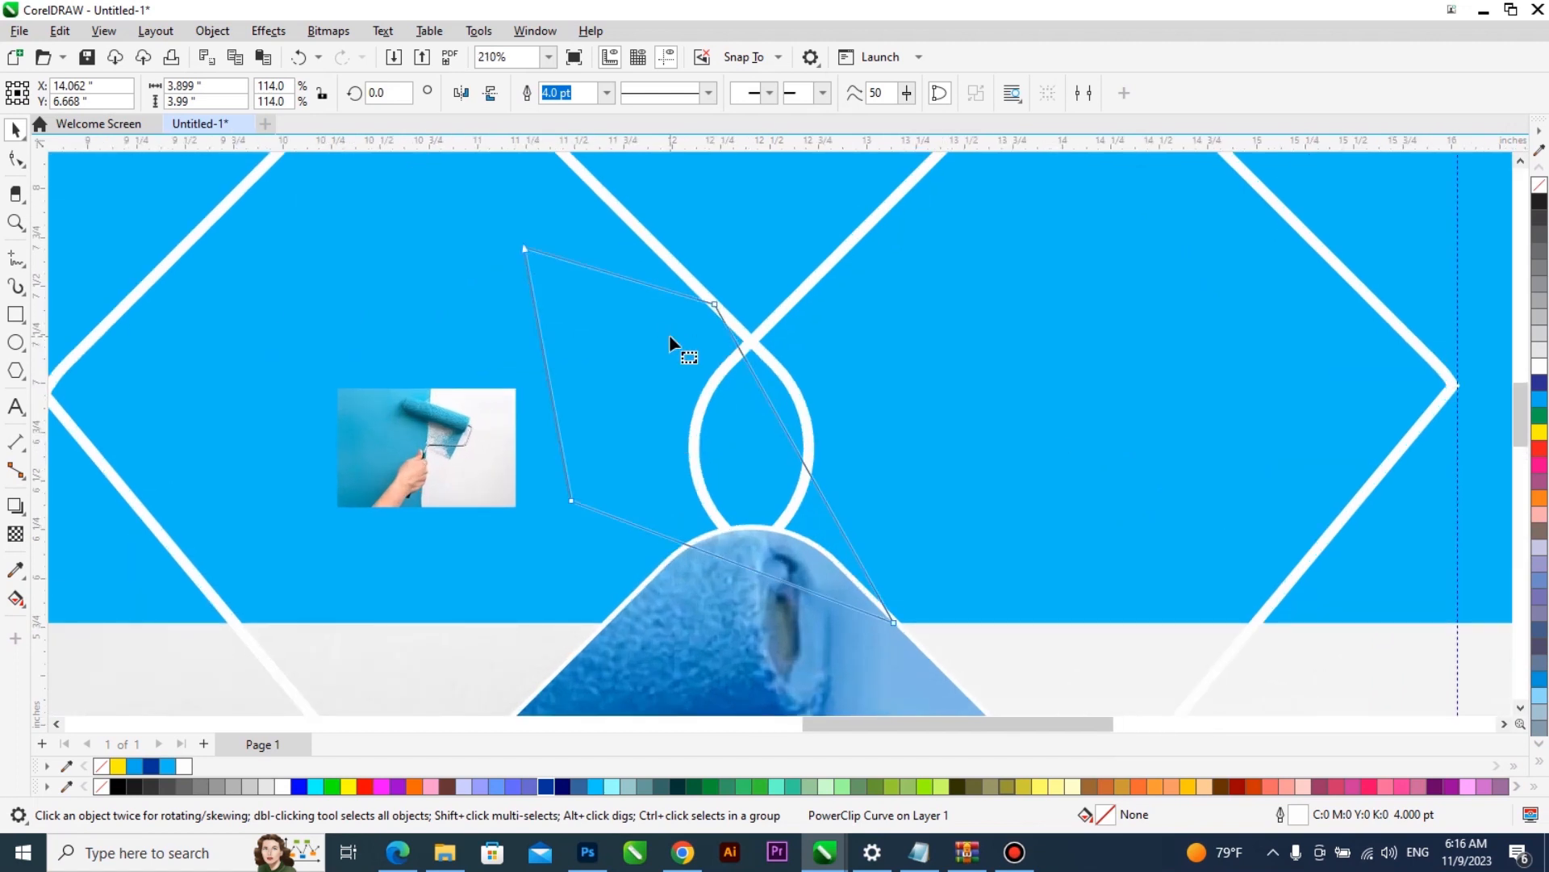
pyautogui.press('space')
# - Draw an upright rectangle over the right diamond's rounded left corner, with its right edge on the crossing point of the two diamonds
pyautogui.press('space')
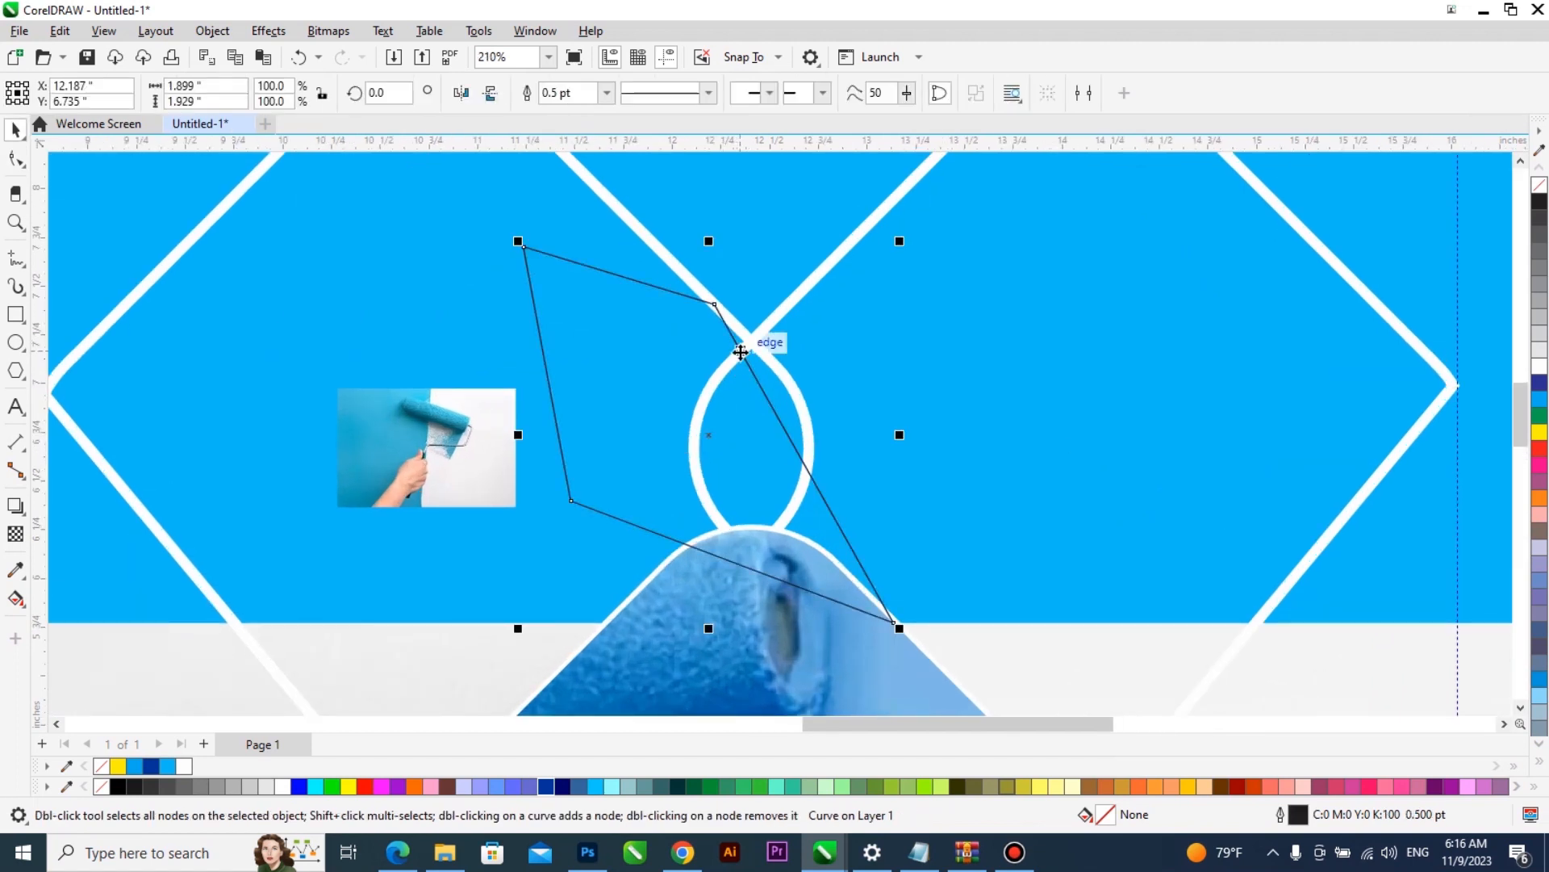
pyautogui.press('Escape')
pyautogui.click(15, 314)
pyautogui.moveTo(537, 293); pyautogui.dragTo(751, 624)
pyautogui.scroll(-1, 529, 542)
pyautogui.press('space')
pyautogui.keyDown('shift'); pyautogui.click(855, 379); pyautogui.keyUp('shift')
pyautogui.click(676, 445)
pyautogui.scroll(3, 676, 446)
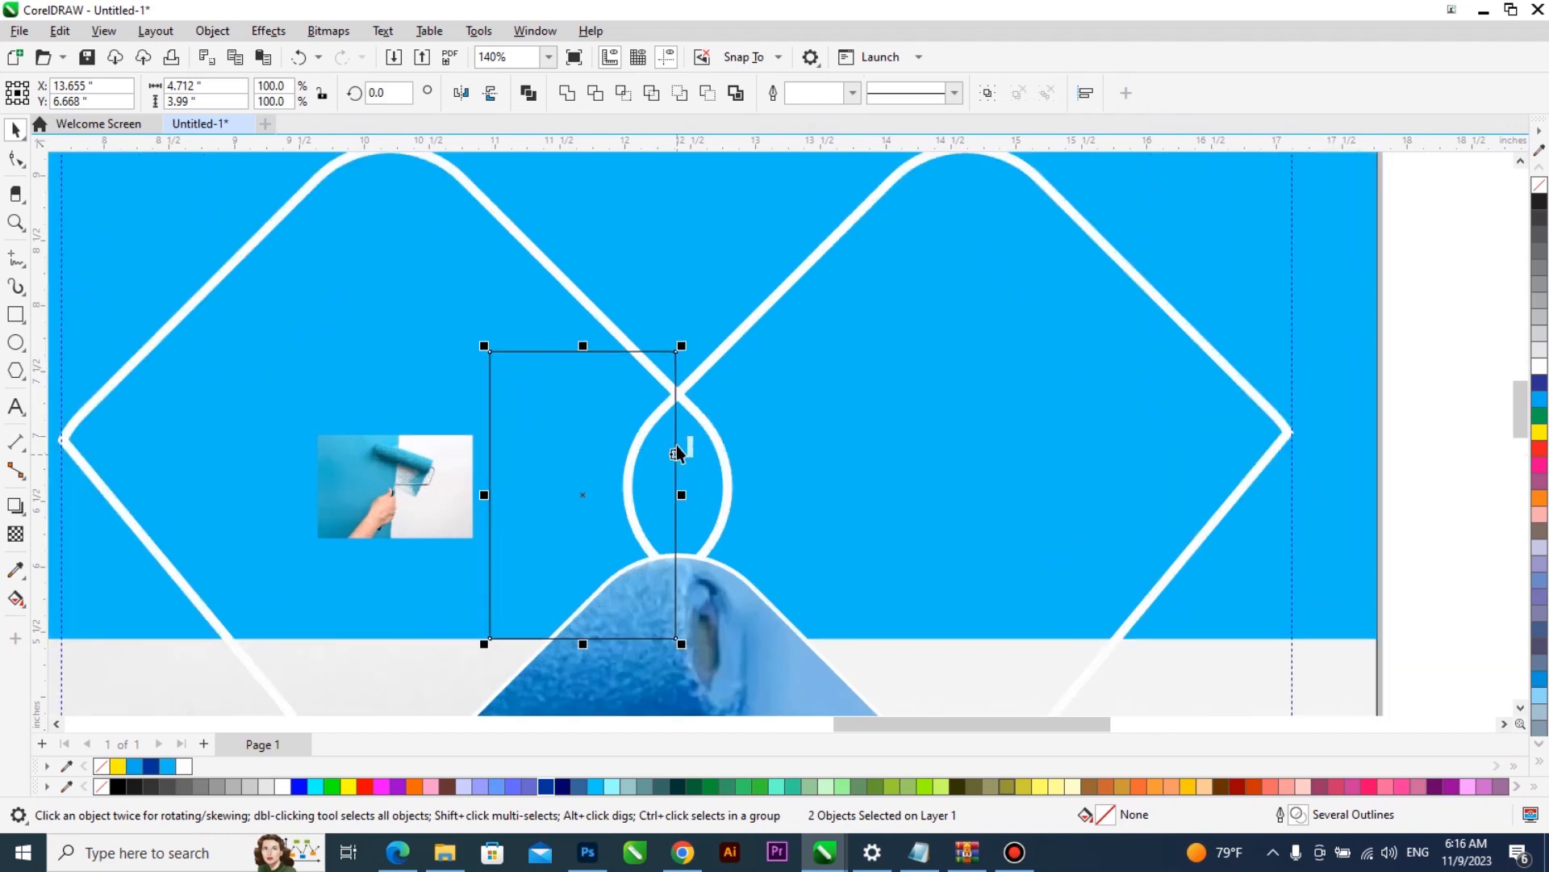
pyautogui.moveTo(518, 414); pyautogui.dragTo(522, 418)
# - Trim the right diamond with the rectangle to cut its rounded left corner into a straight vertical edge
pyautogui.scroll(-3, 522, 416)
pyautogui.keyDown('shift'); pyautogui.click(698, 262); pyautogui.keyUp('shift')
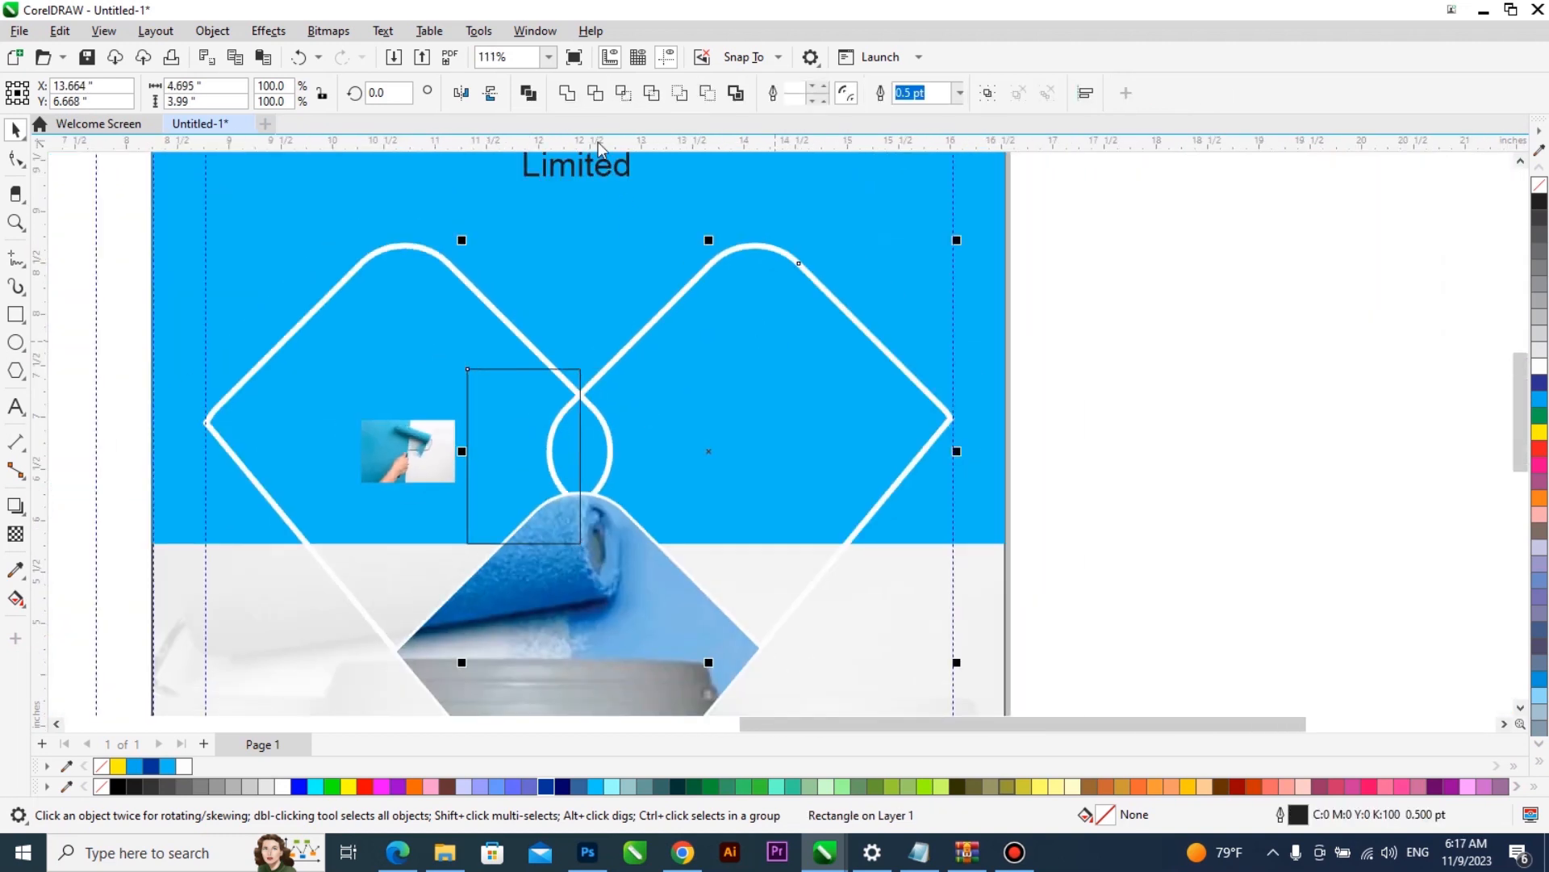
pyautogui.click(595, 94)
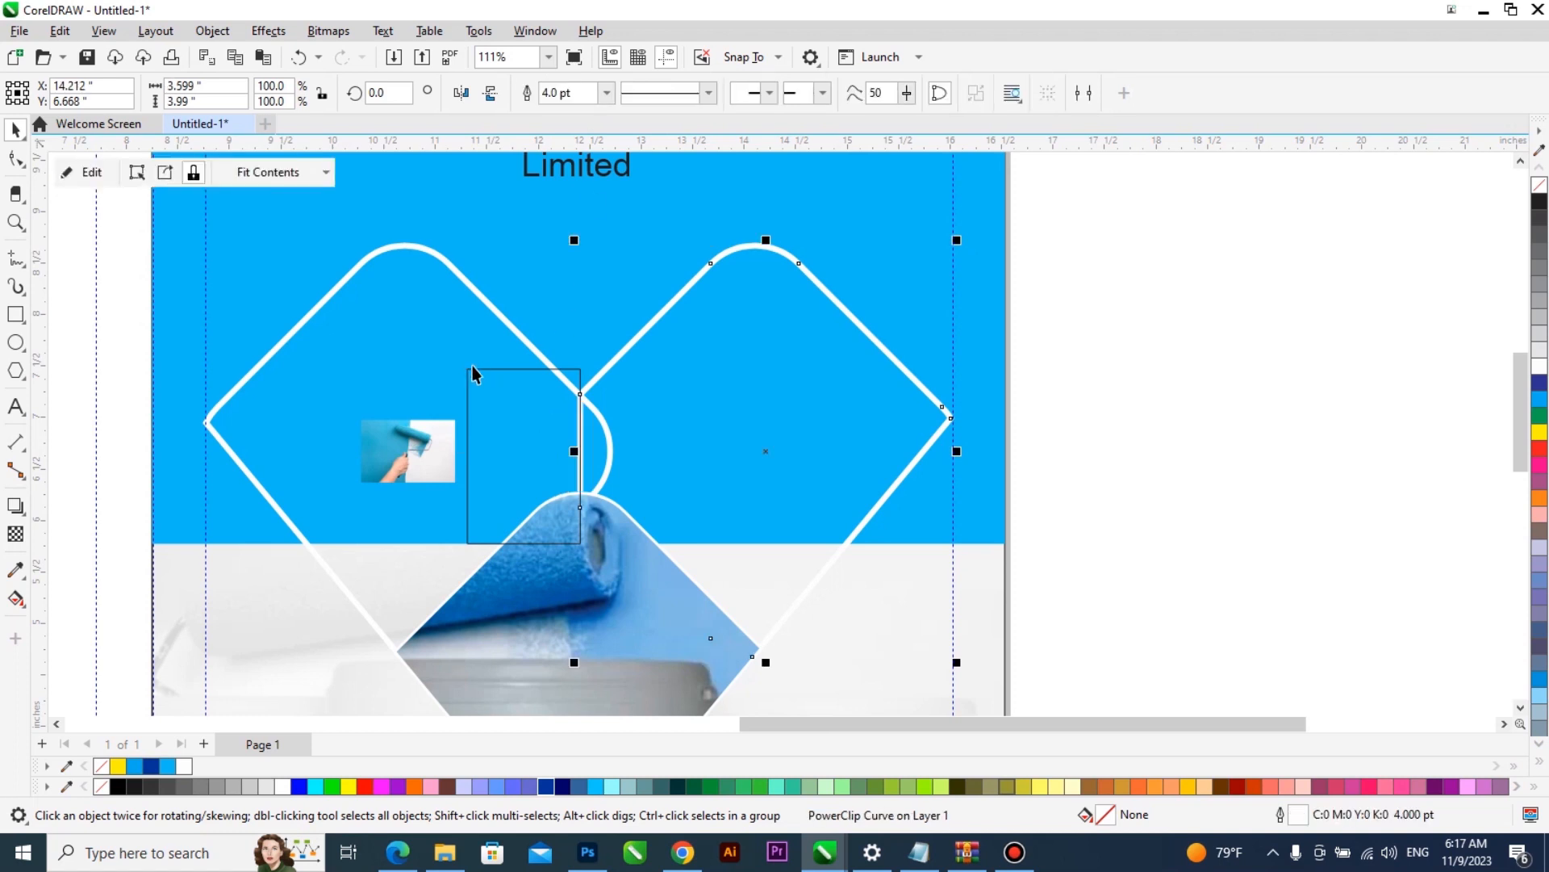
# - Flip the rectangle to the right side of the cut edge, trim the left diamond's rounded right corner with it, and delete the rectangle
pyautogui.click(487, 429)
pyautogui.moveTo(586, 450); pyautogui.dragTo(659, 450)
pyautogui.keyDown('shift'); pyautogui.click(426, 349); pyautogui.keyUp('shift')
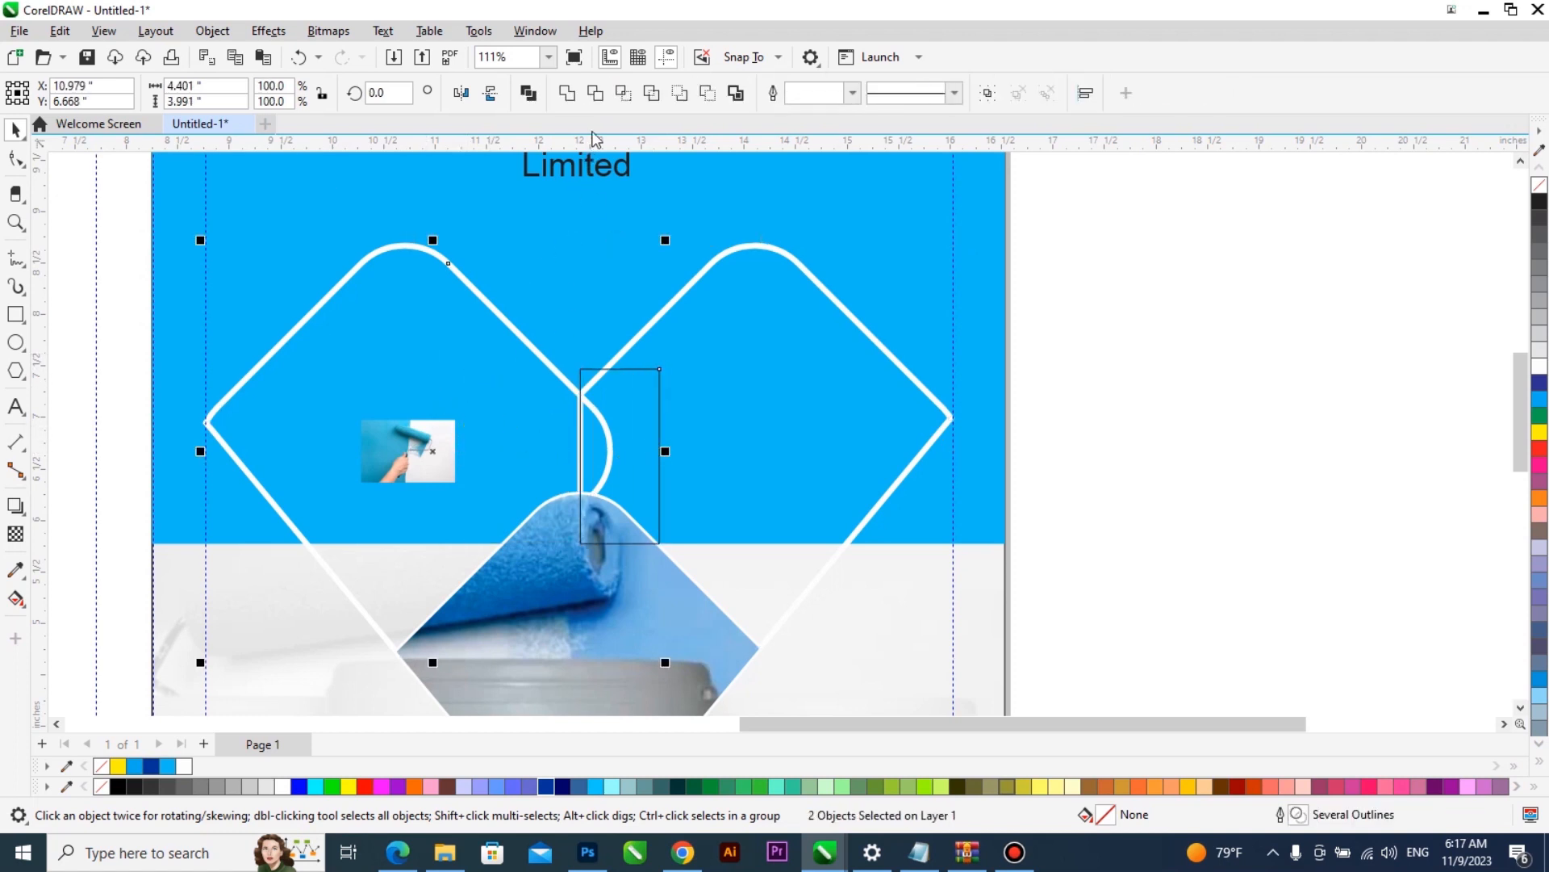
pyautogui.click(599, 94)
pyautogui.click(634, 400)
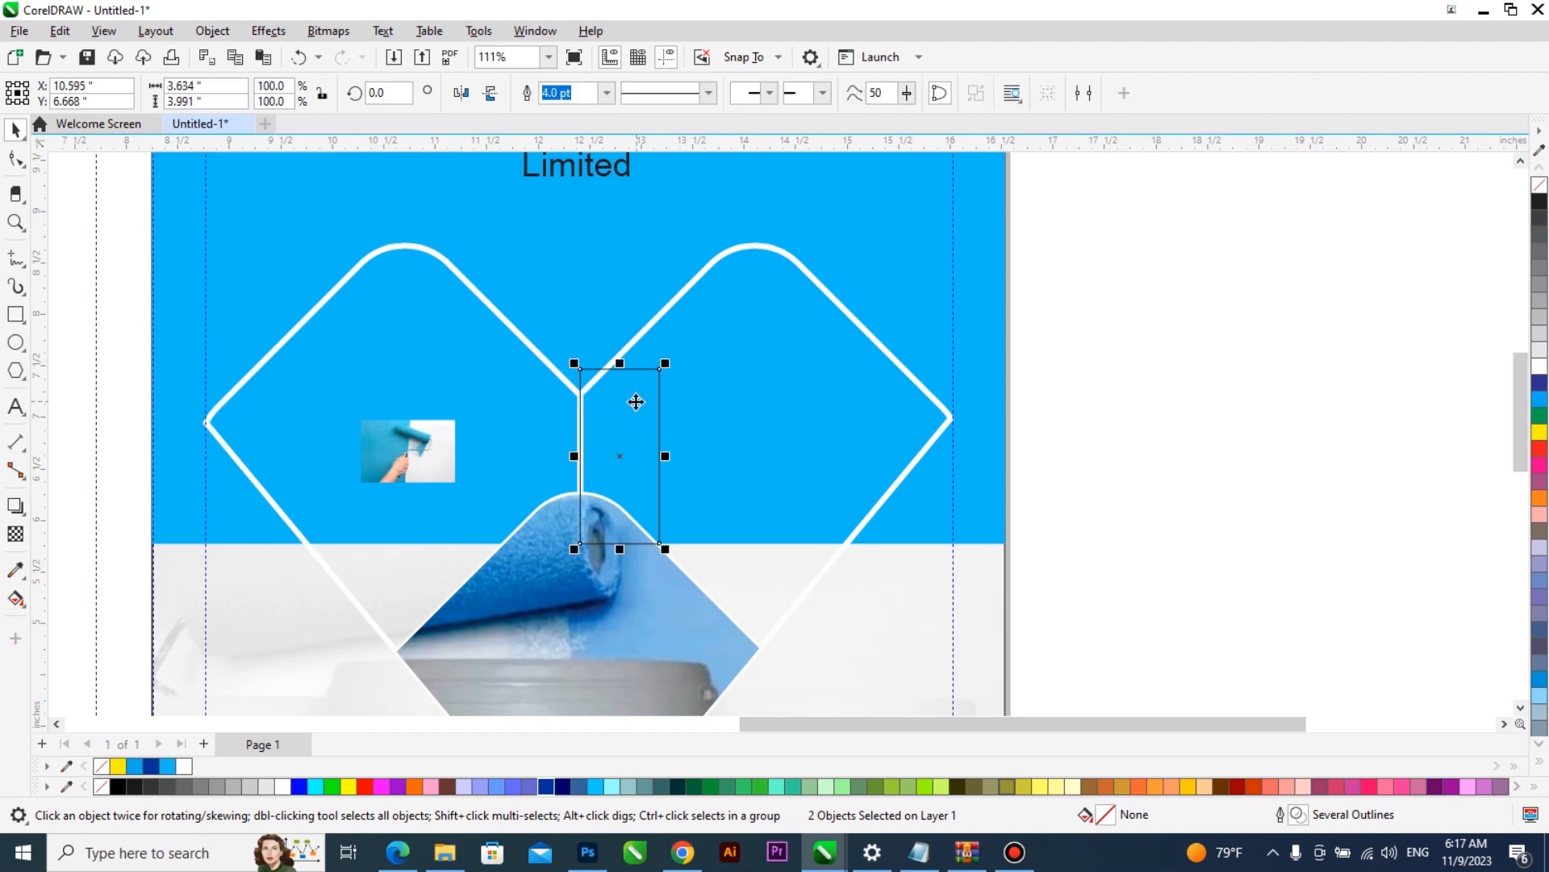
pyautogui.press('Delete')
# - Edit the right diamond's PowerClip, move the roller photo back over the frame at about X 13.68, Y 6.67 inches, and finish editing
pyautogui.scroll(-2, 626, 409)
pyautogui.rightClick(695, 388)
pyautogui.click(738, 243)
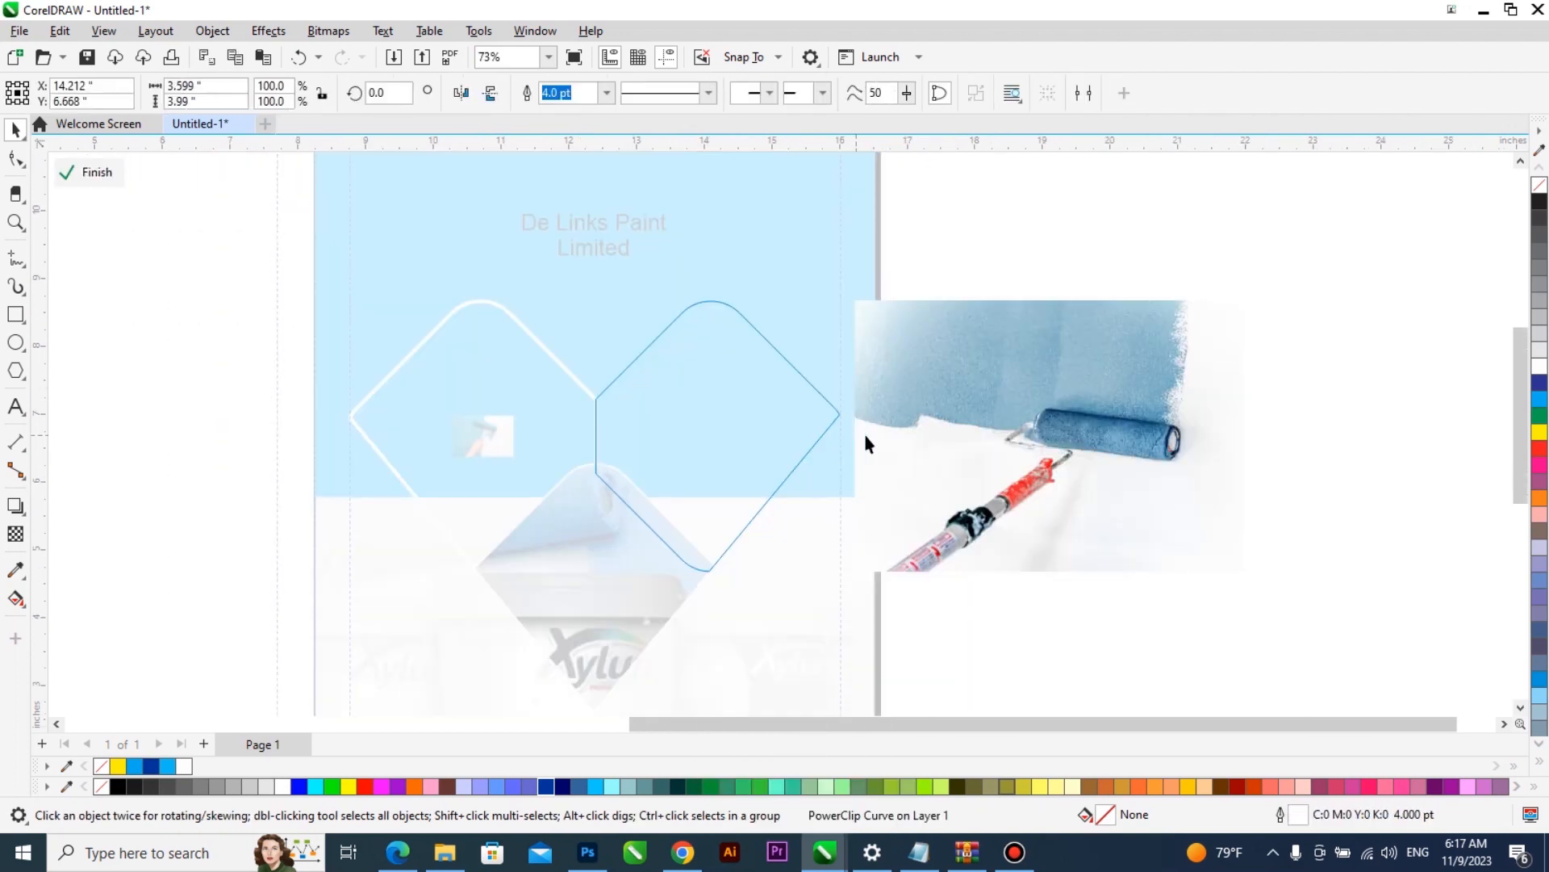
pyautogui.moveTo(619, 414); pyautogui.dragTo(561, 423)
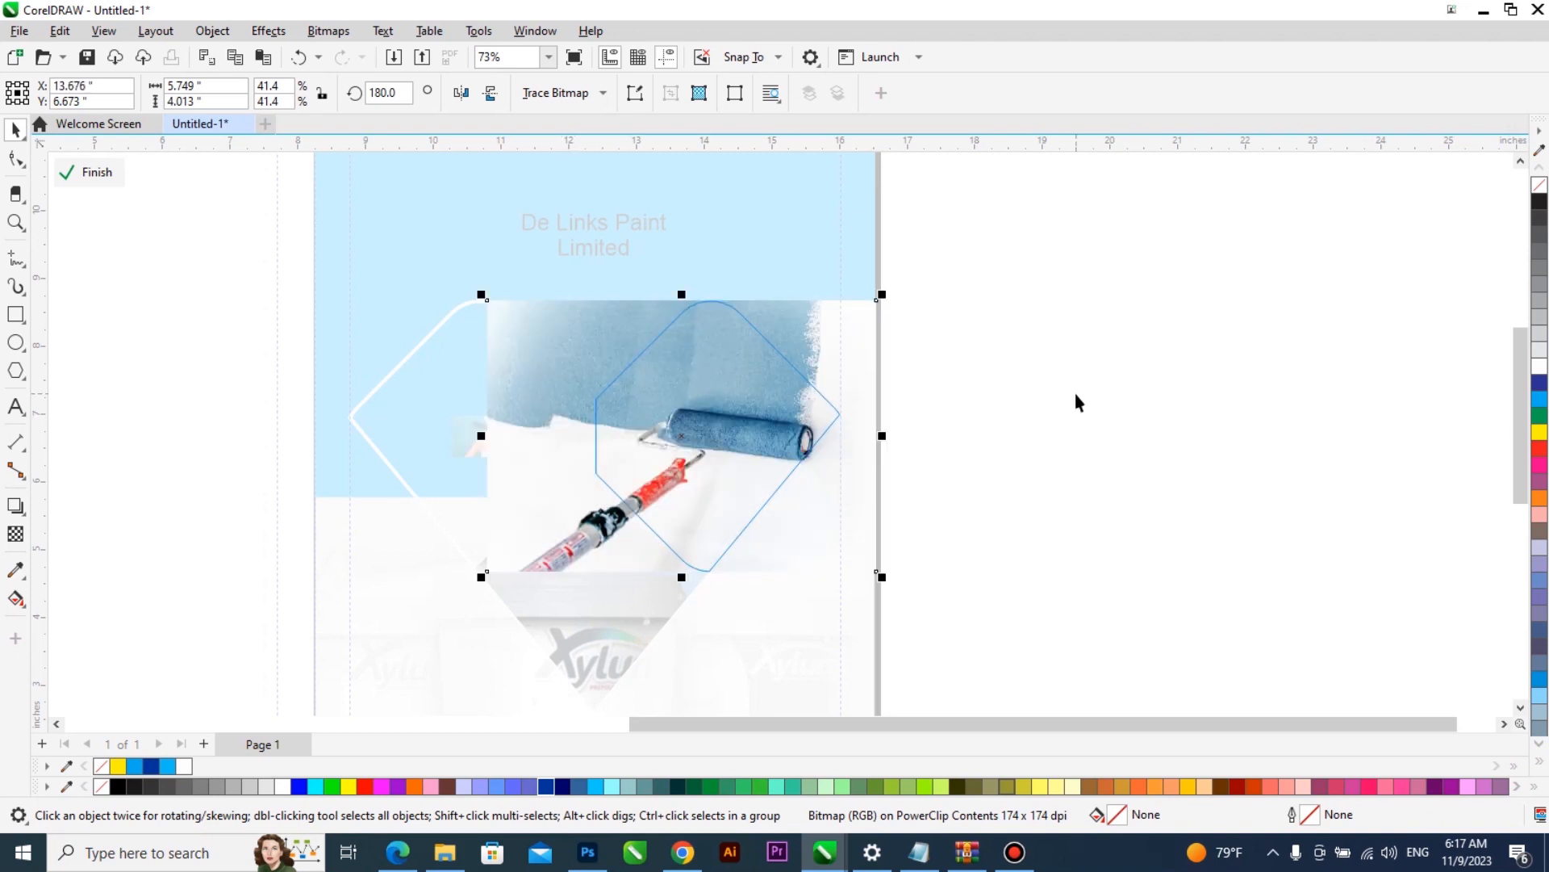
pyautogui.keyDown('ctrl'); pyautogui.click(1075, 395); pyautogui.keyUp('ctrl')
pyautogui.scroll(-2, 871, 420)
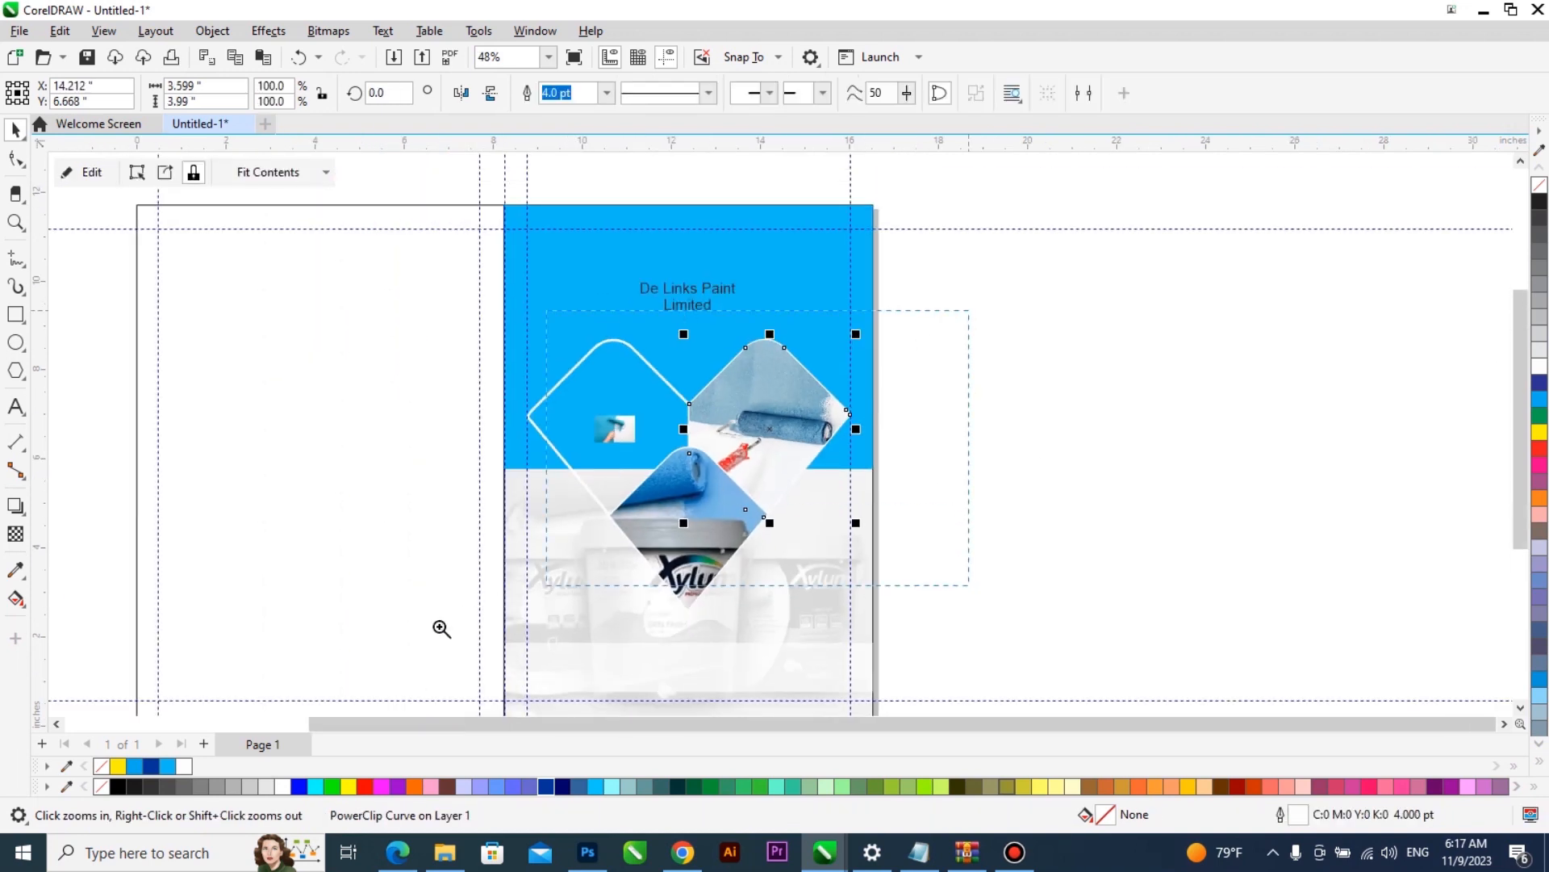
# - Switch to File Explorer's Downloads folder and copy the images paint-brushes-3762-p and 47230-0w0h0_Non_Stick_Pastry_Brush
pyautogui.scroll(2, 564, 531)
pyautogui.click(662, 466)
pyautogui.scroll(-1, 662, 466)
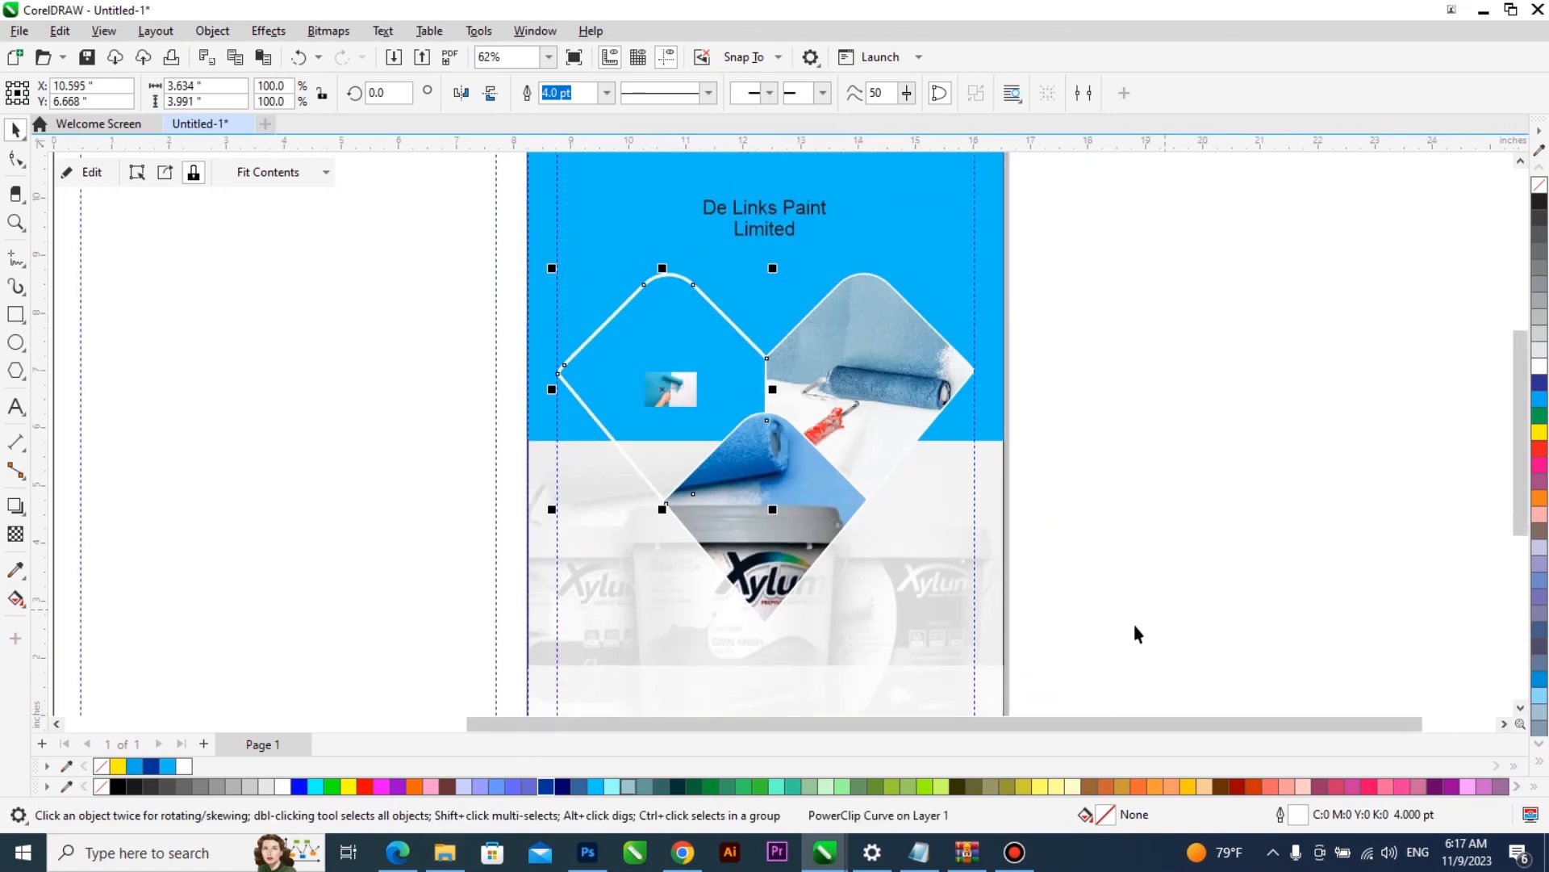
pyautogui.click(443, 856)
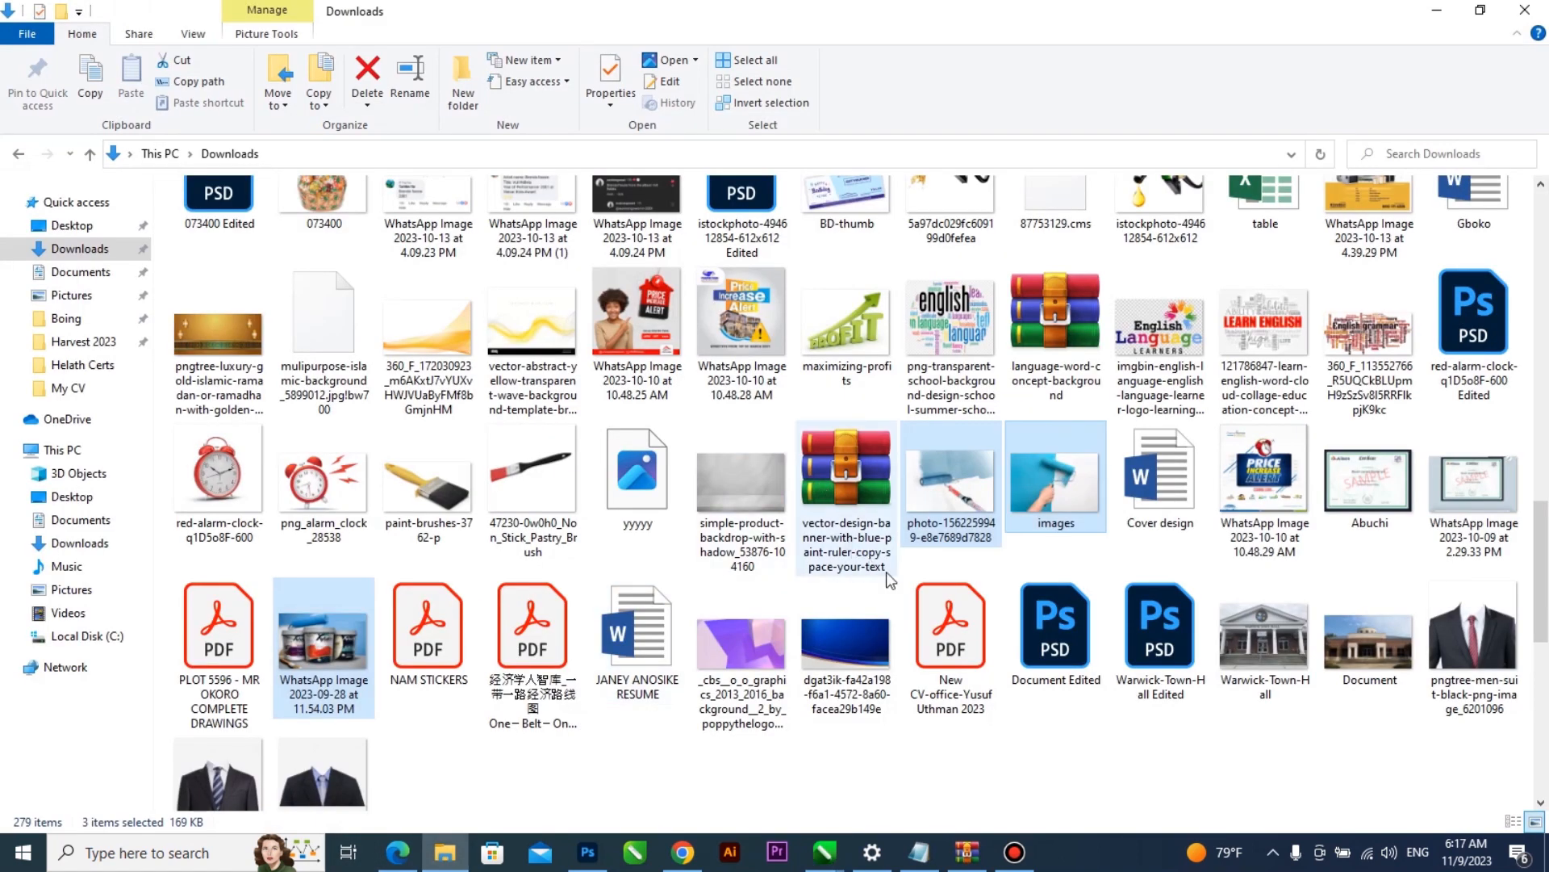
pyautogui.click(427, 485)
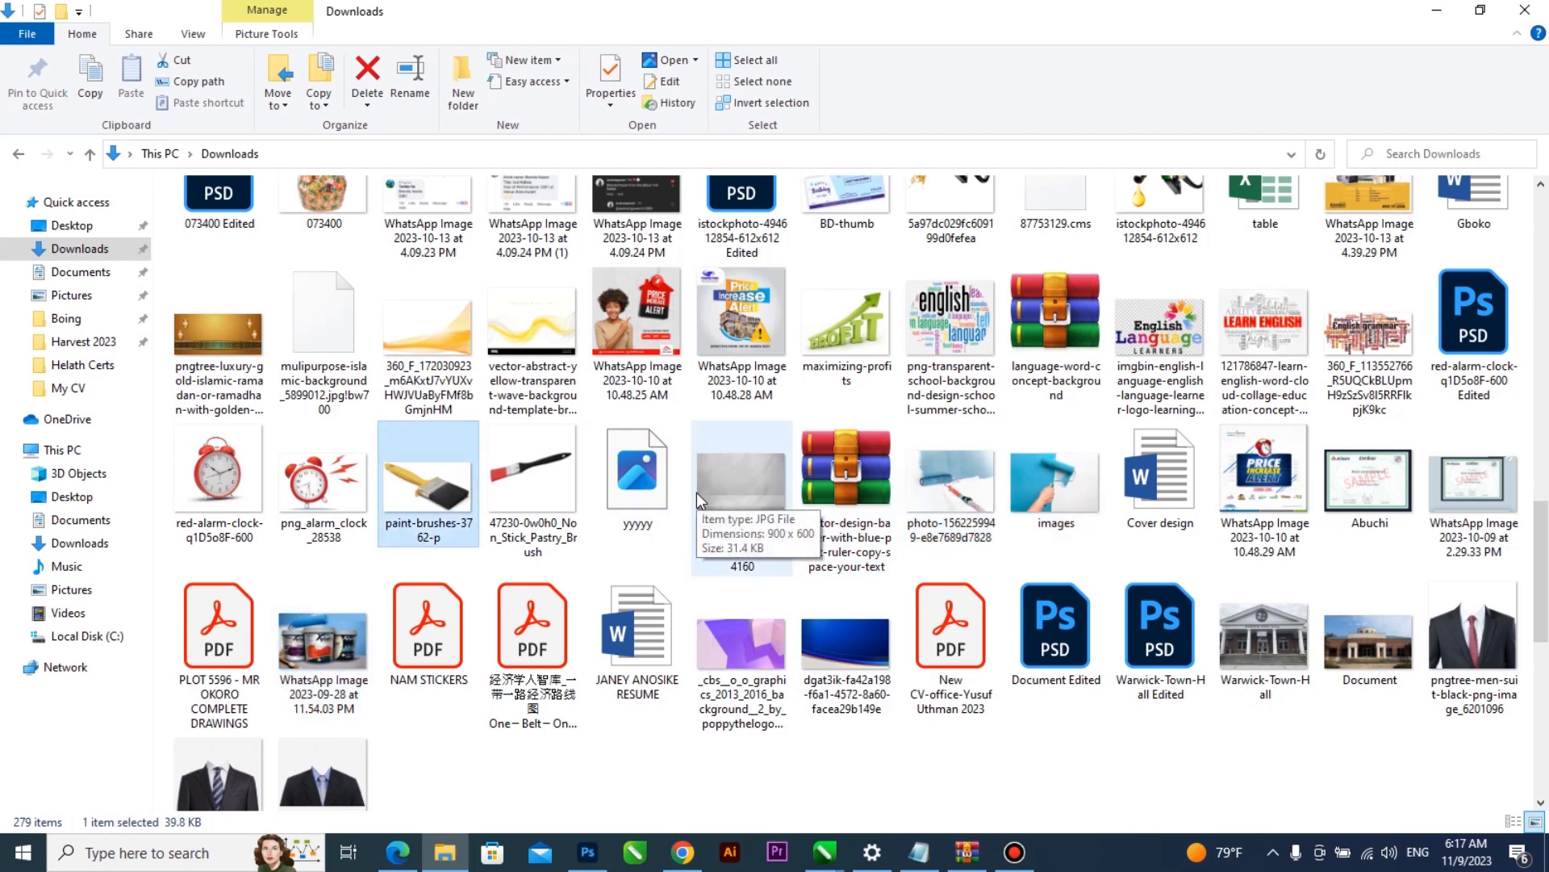
pyautogui.moveTo(1541, 529); pyautogui.dragTo(1543, 582)
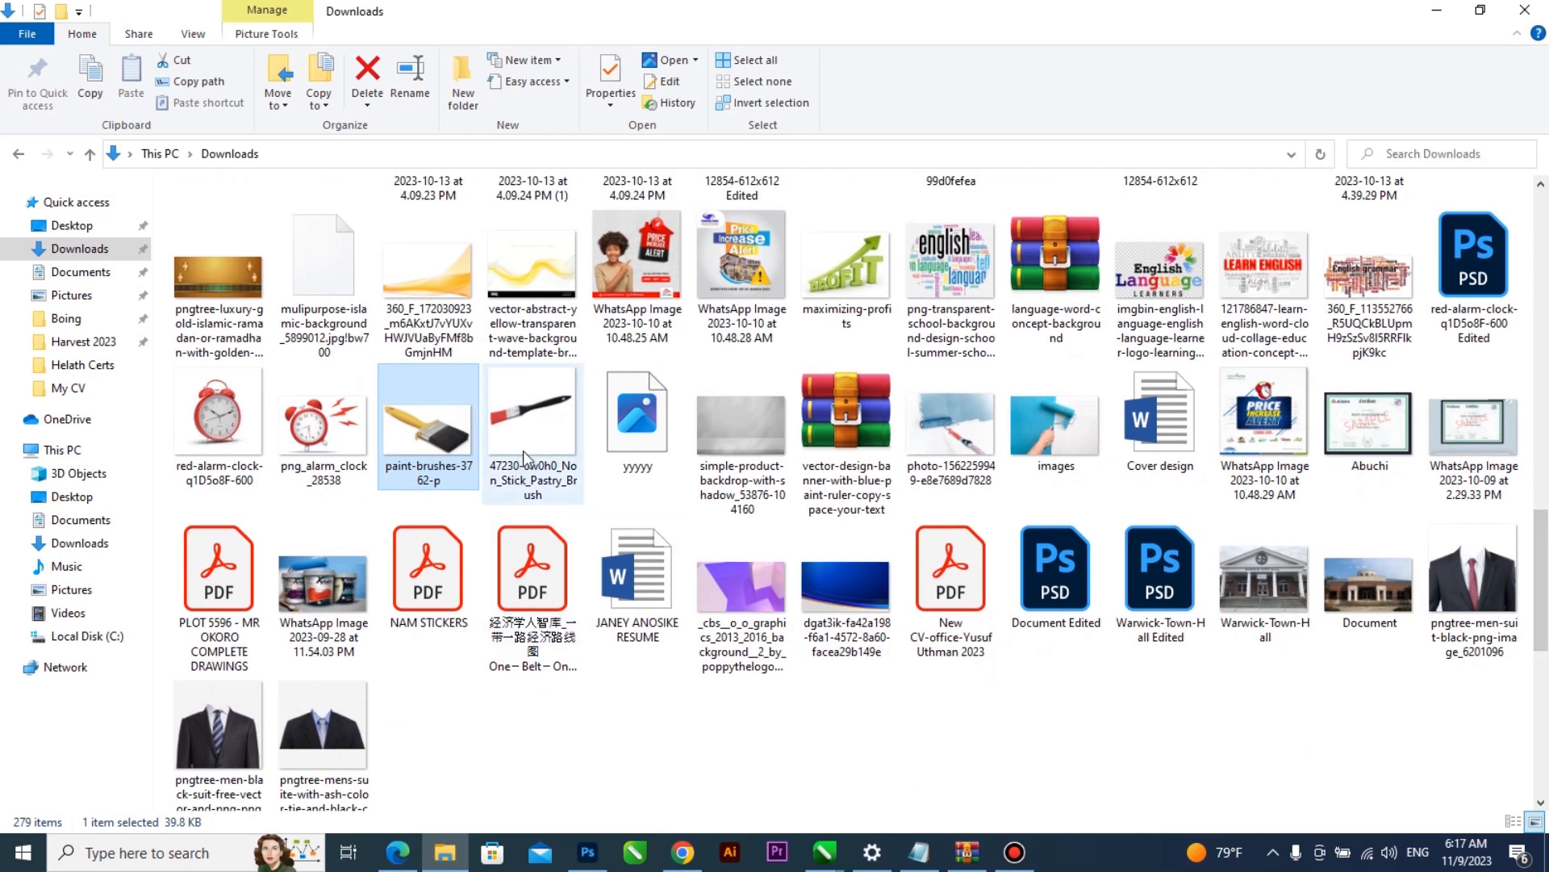
pyautogui.keyDown('ctrl'); pyautogui.click(526, 439); pyautogui.keyUp('ctrl')
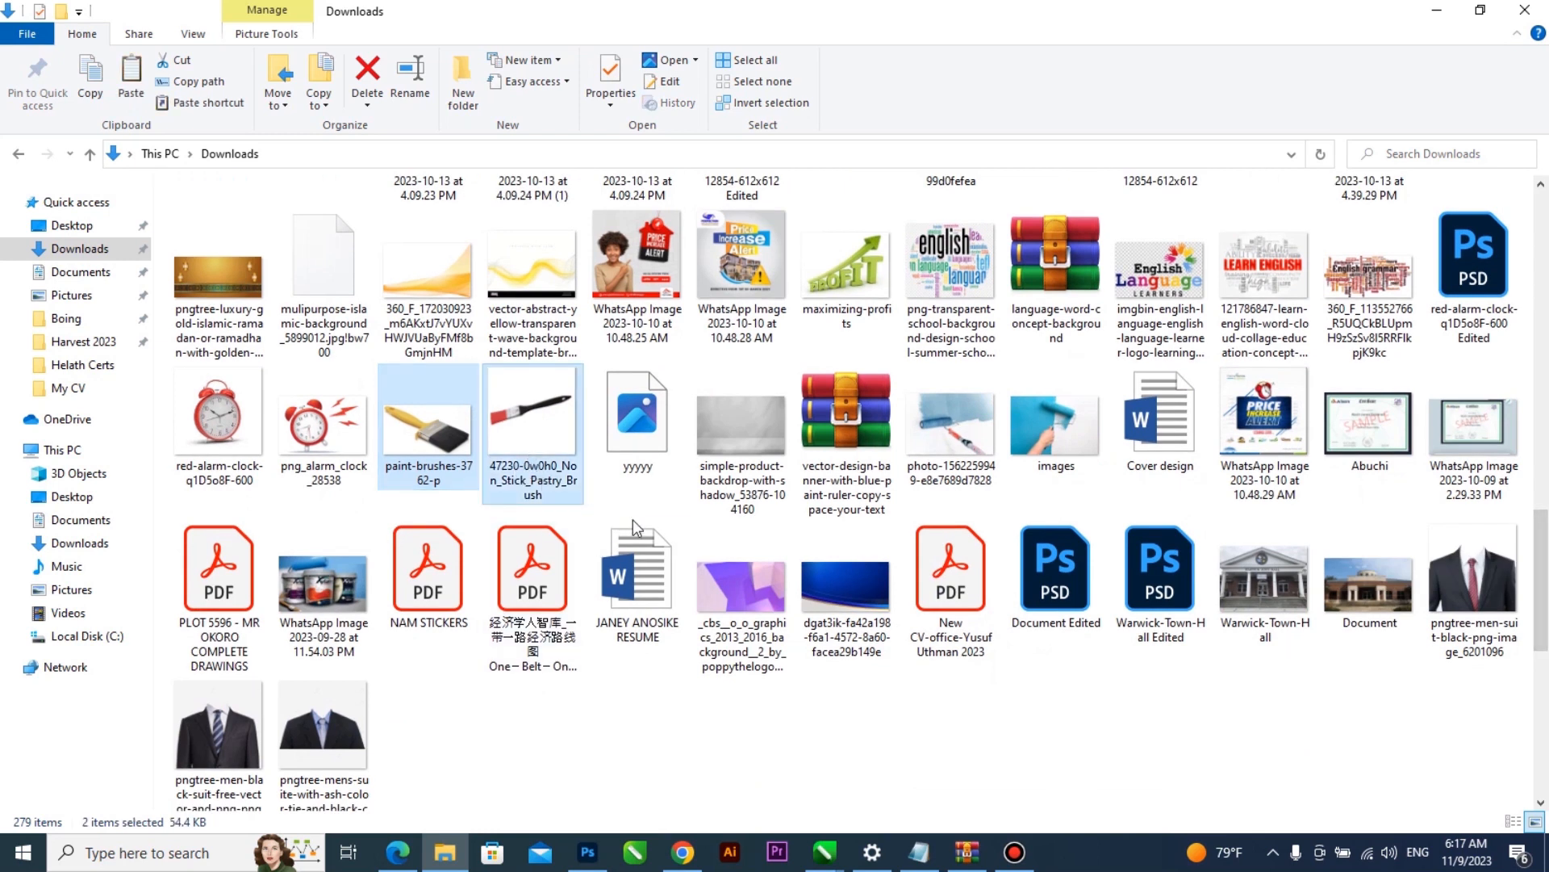
# - Switch back to CorelDRAW, open the left diamond's PowerClip for editing, and paste both brush pictures into it
pyautogui.moveTo(827, 851)
pyautogui.click(1141, 767)
pyautogui.doubleClick(675, 377)
pyautogui.click(673, 386)
pyautogui.hotkey('ctrl', 'v')
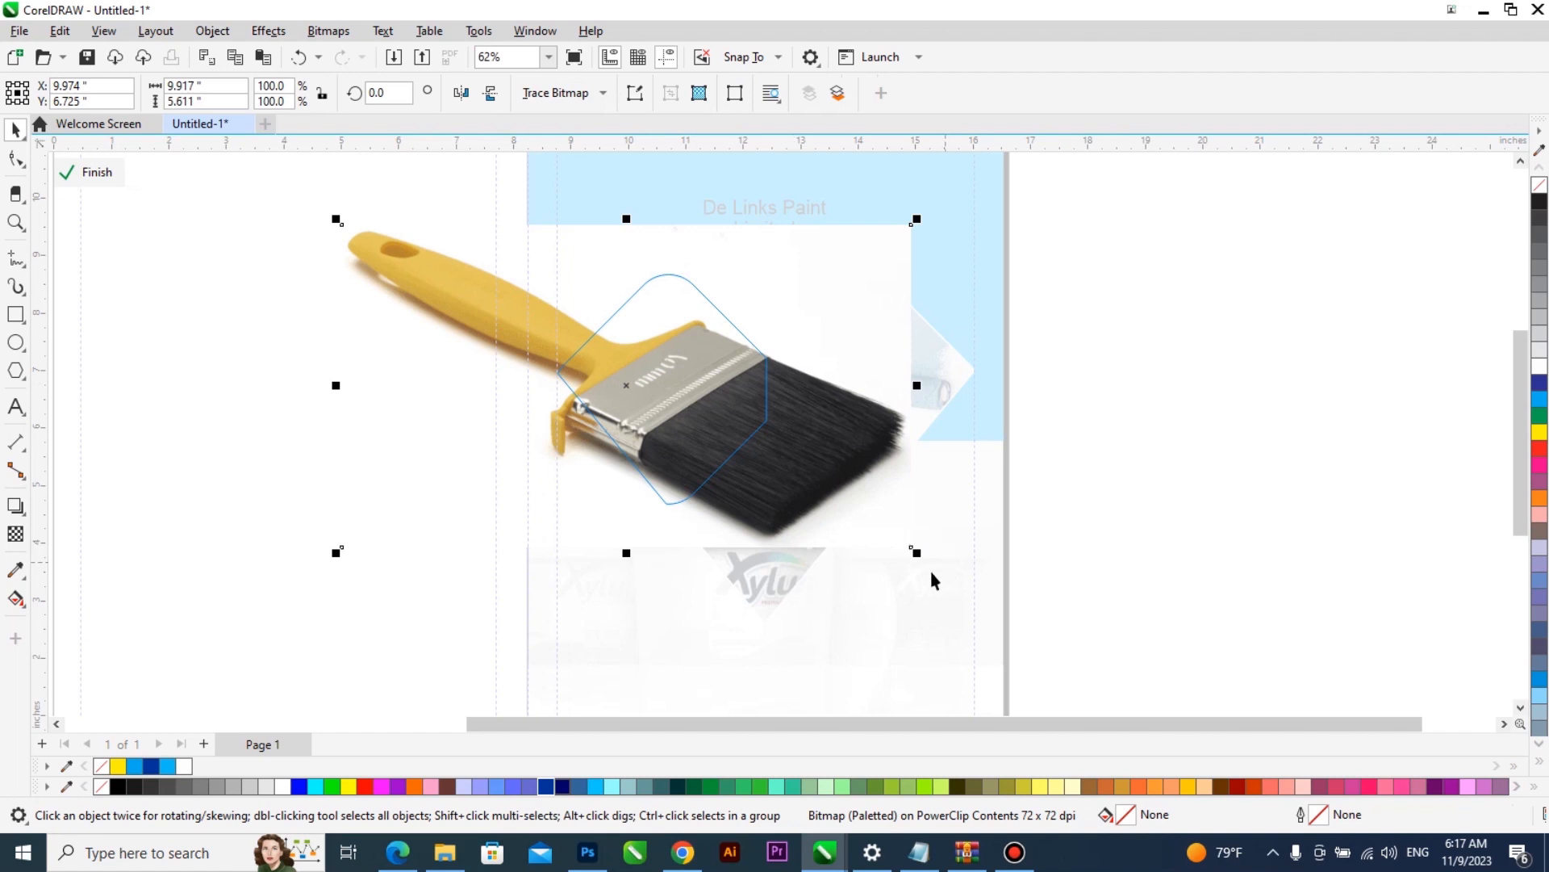
# - Shrink the yellow paintbrush picture to about 4.85 by 2.74 inches and move it to about X 13, Y 6.89 inches
pyautogui.moveTo(917, 559); pyautogui.dragTo(770, 569)
pyautogui.scroll(2, 685, 413)
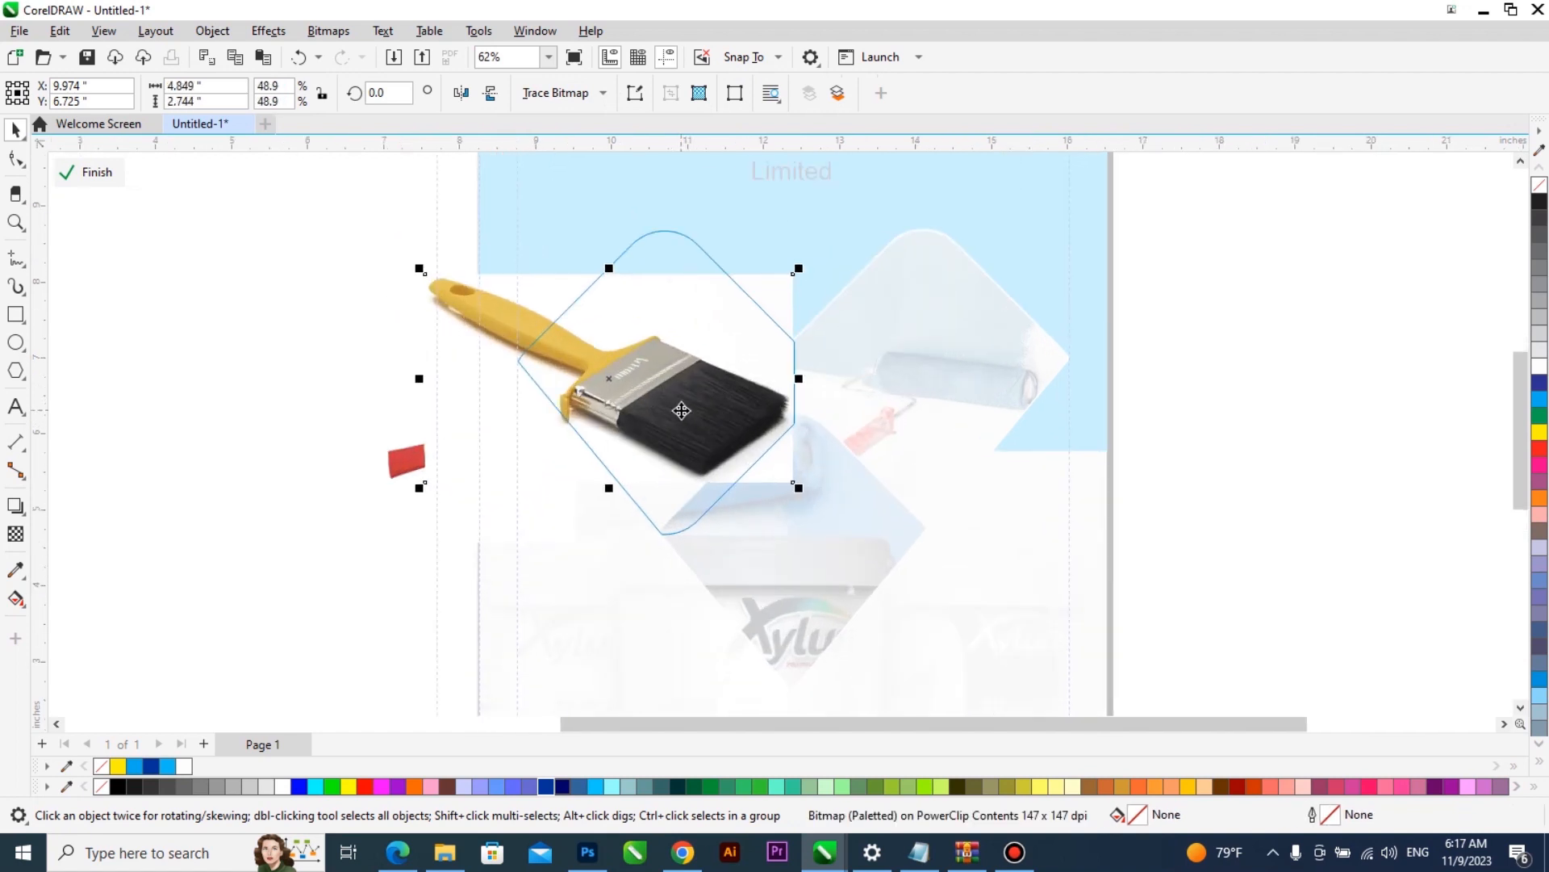
pyautogui.moveTo(685, 413)
pyautogui.mouseDown()
pyautogui.moveTo(869, 391)
pyautogui.moveTo(950, 398)
pyautogui.mouseUp()
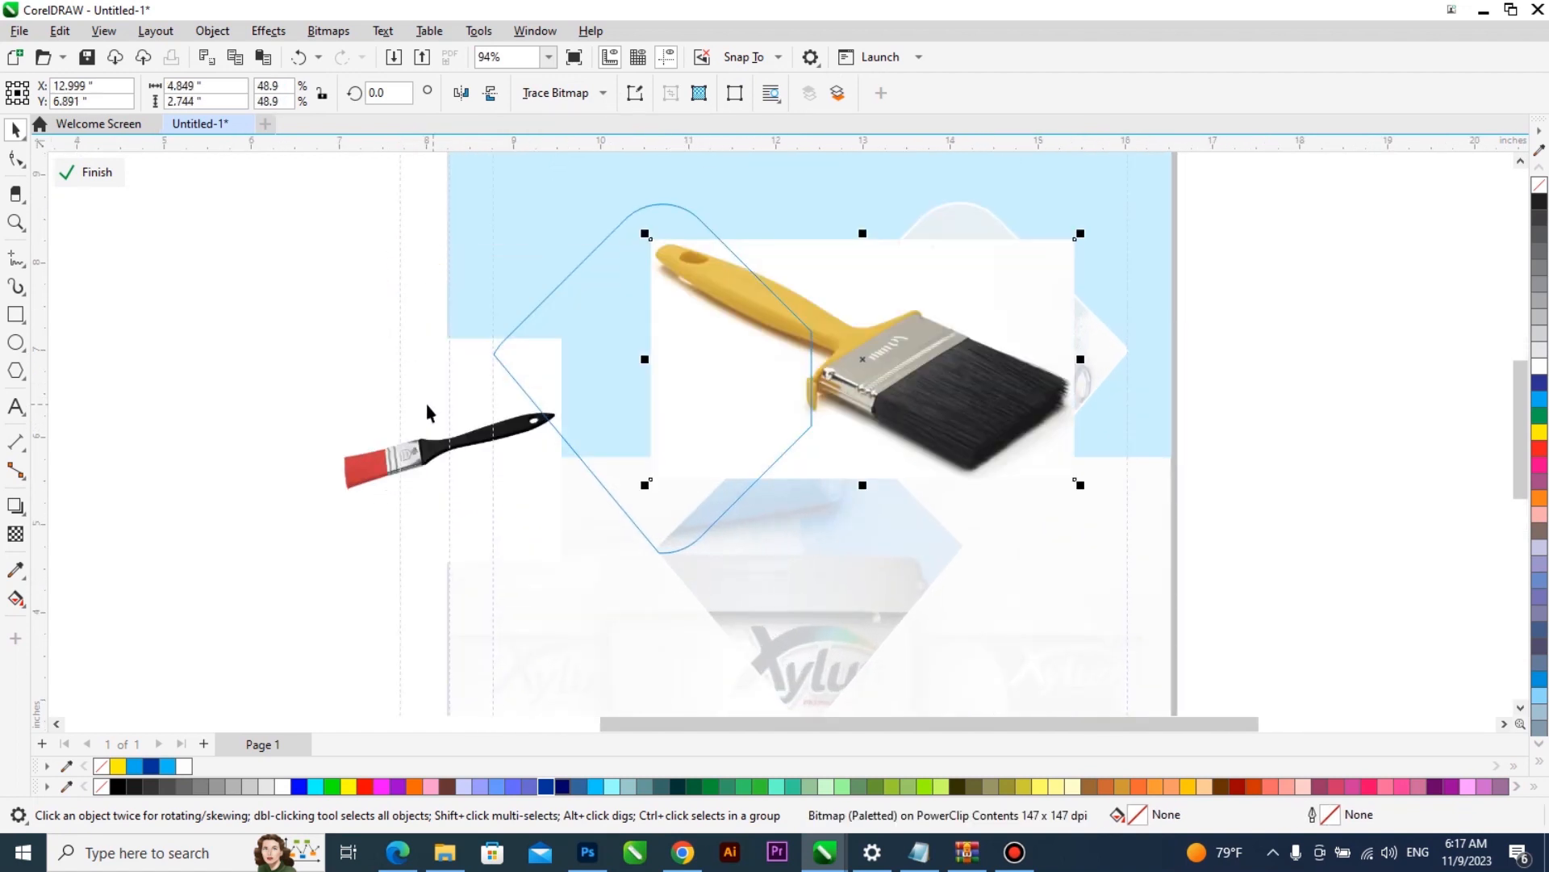
# - Place the yellow paintbrush, shrunk to about 2.58 by 1.46 inches, in the left diamond and park the red brush picture below the right diamond
pyautogui.click(427, 420)
pyautogui.moveTo(446, 429); pyautogui.dragTo(595, 406)
pyautogui.moveTo(672, 472)
pyautogui.mouseDown()
pyautogui.moveTo(775, 607)
pyautogui.moveTo(767, 587)
pyautogui.mouseUp()
pyautogui.moveTo(842, 387); pyautogui.dragTo(677, 416)
pyautogui.scroll(1, 844, 472)
pyautogui.moveTo(928, 521)
pyautogui.mouseDown()
pyautogui.moveTo(816, 511)
pyautogui.moveTo(811, 450)
pyautogui.mouseUp()
pyautogui.moveTo(885, 604); pyautogui.dragTo(1029, 549)
pyautogui.scroll(1, 754, 410)
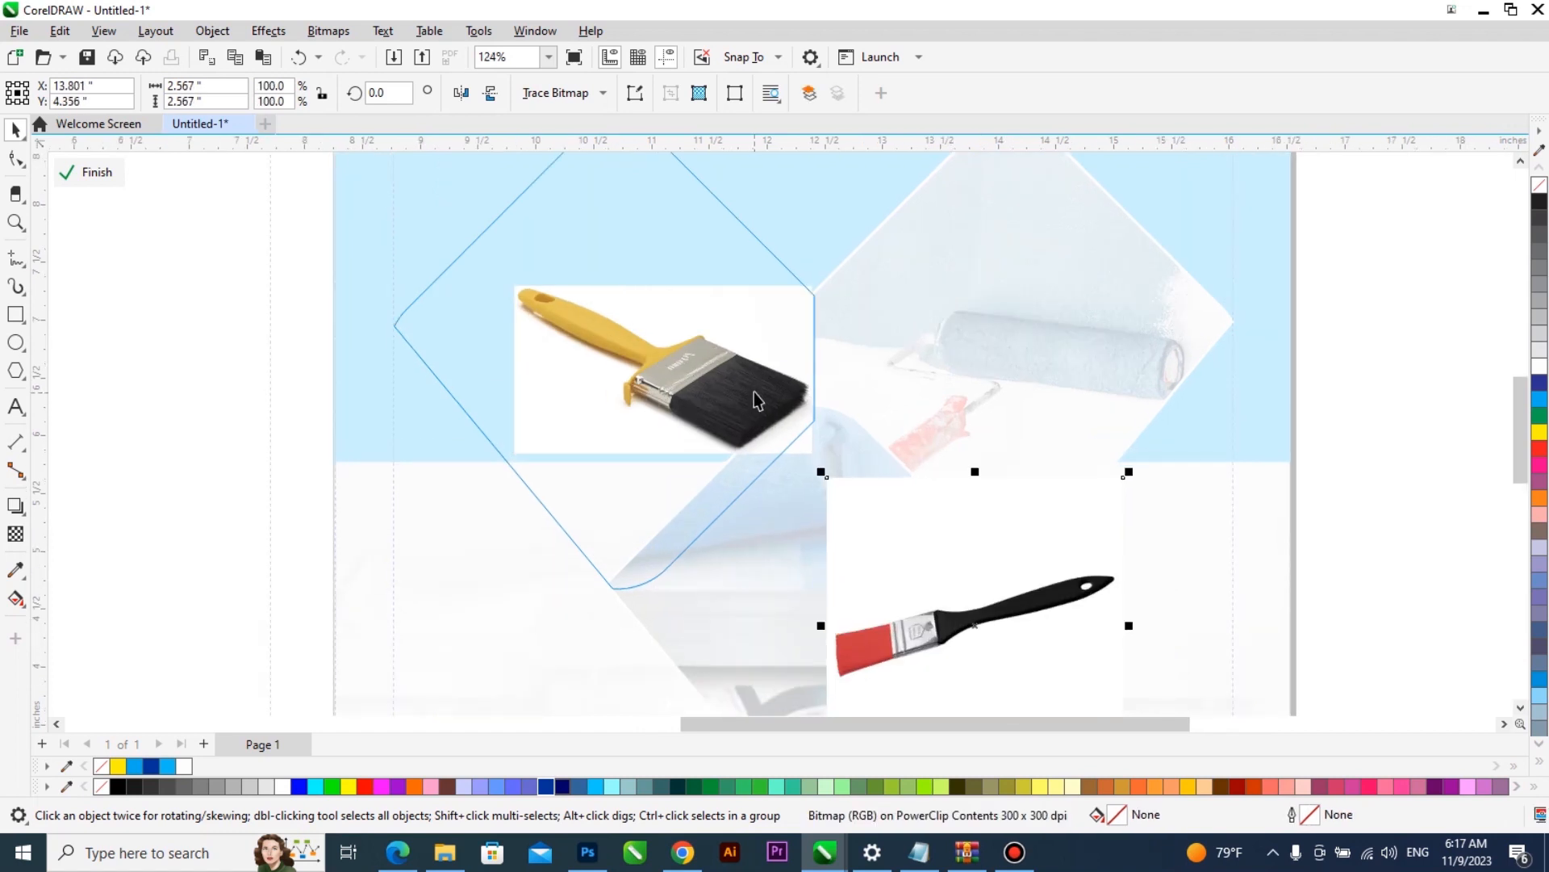
# - Move the yellow paintbrush to about X 10.8, Y 6.54 inches inside the left diamond and rotate it to about 35 degrees
pyautogui.scroll(2, 753, 391)
pyautogui.click(731, 393)
pyautogui.moveTo(532, 373)
pyautogui.mouseDown()
pyautogui.moveTo(489, 343)
pyautogui.moveTo(456, 345)
pyautogui.mouseUp()
pyautogui.scroll(-1, 454, 350)
pyautogui.scroll(-3, 477, 368)
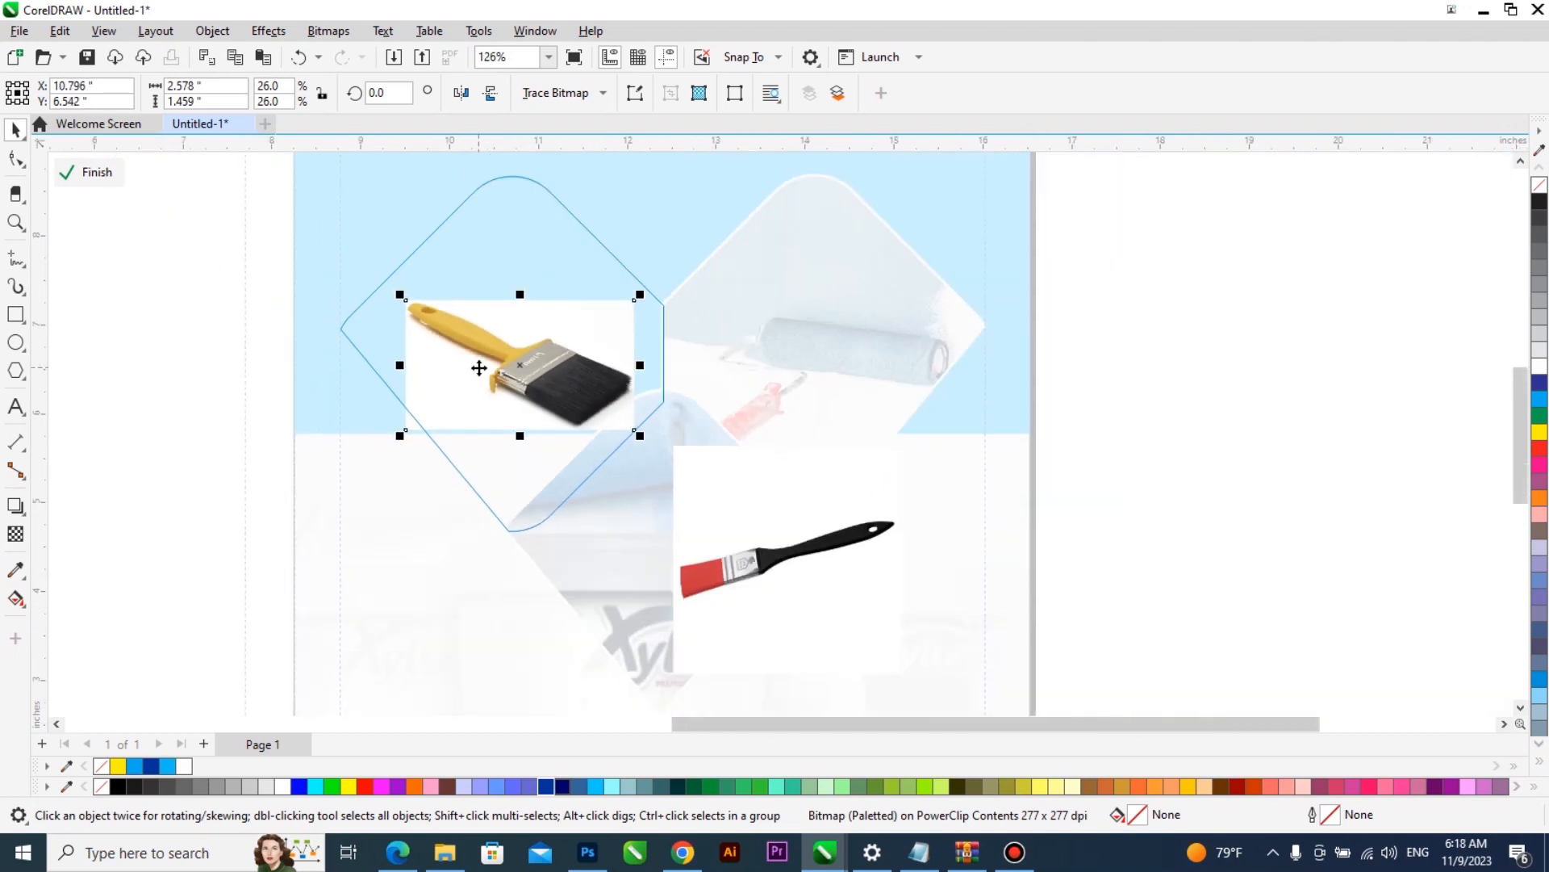
pyautogui.click(562, 409)
pyautogui.moveTo(651, 421)
pyautogui.mouseDown()
pyautogui.moveTo(667, 347)
pyautogui.moveTo(637, 359)
pyautogui.mouseUp()
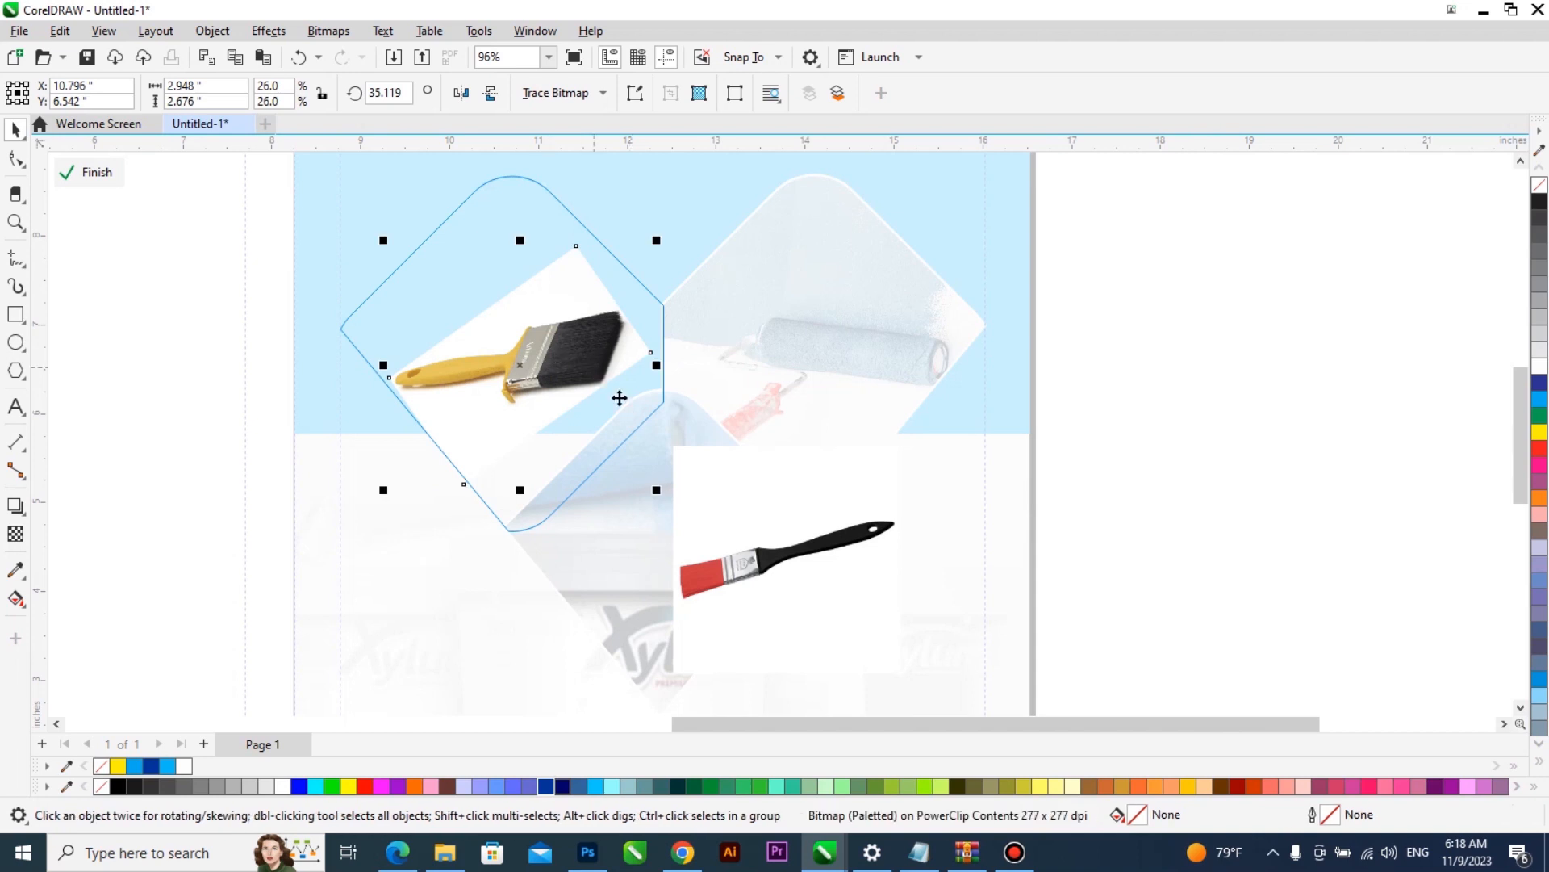
# - Enlarge the yellow paintbrush to about 46.1% scale and rotate it to about 110.8 degrees so its bristles point up
pyautogui.click(602, 377)
pyautogui.click(496, 352)
pyautogui.moveTo(655, 493); pyautogui.dragTo(757, 583)
pyautogui.moveTo(453, 432); pyautogui.dragTo(453, 459)
pyautogui.moveTo(487, 379); pyautogui.dragTo(456, 318)
pyautogui.click(455, 317)
pyautogui.moveTo(335, 619); pyautogui.dragTo(511, 495)
pyautogui.click(519, 339)
pyautogui.moveTo(519, 339)
pyautogui.mouseDown()
pyautogui.moveTo(563, 329)
pyautogui.moveTo(494, 340)
pyautogui.mouseUp()
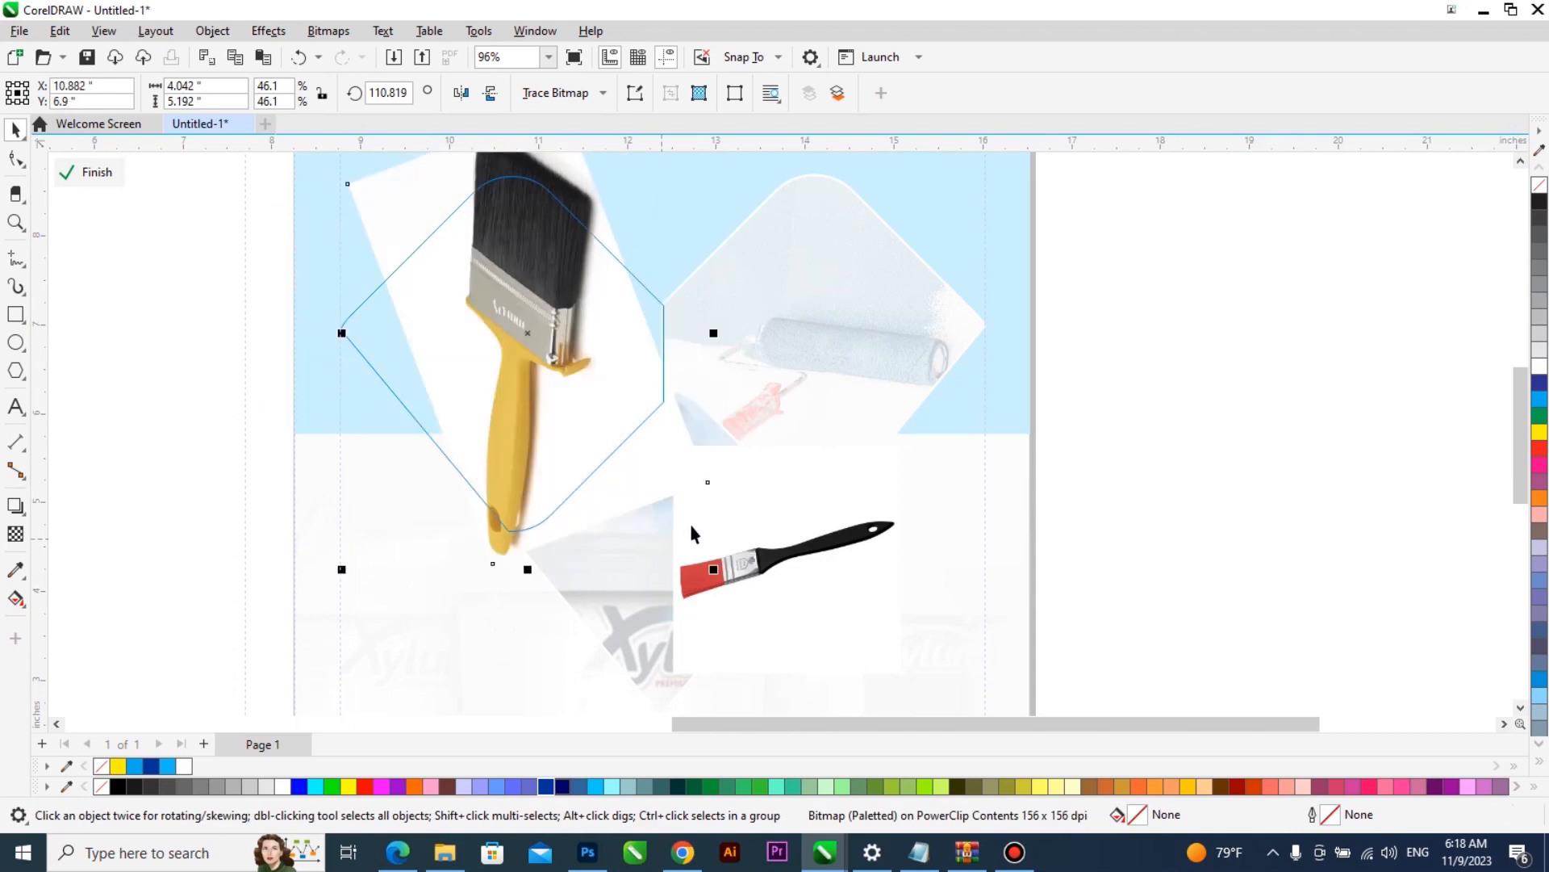
# - Position the upright yellow paintbrush over the left diamond at about X 10.75, Y 6.81 inches
pyautogui.moveTo(570, 417)
pyautogui.mouseDown()
pyautogui.moveTo(571, 339)
pyautogui.moveTo(567, 434)
pyautogui.mouseUp()
pyautogui.scroll(-1, 557, 347)
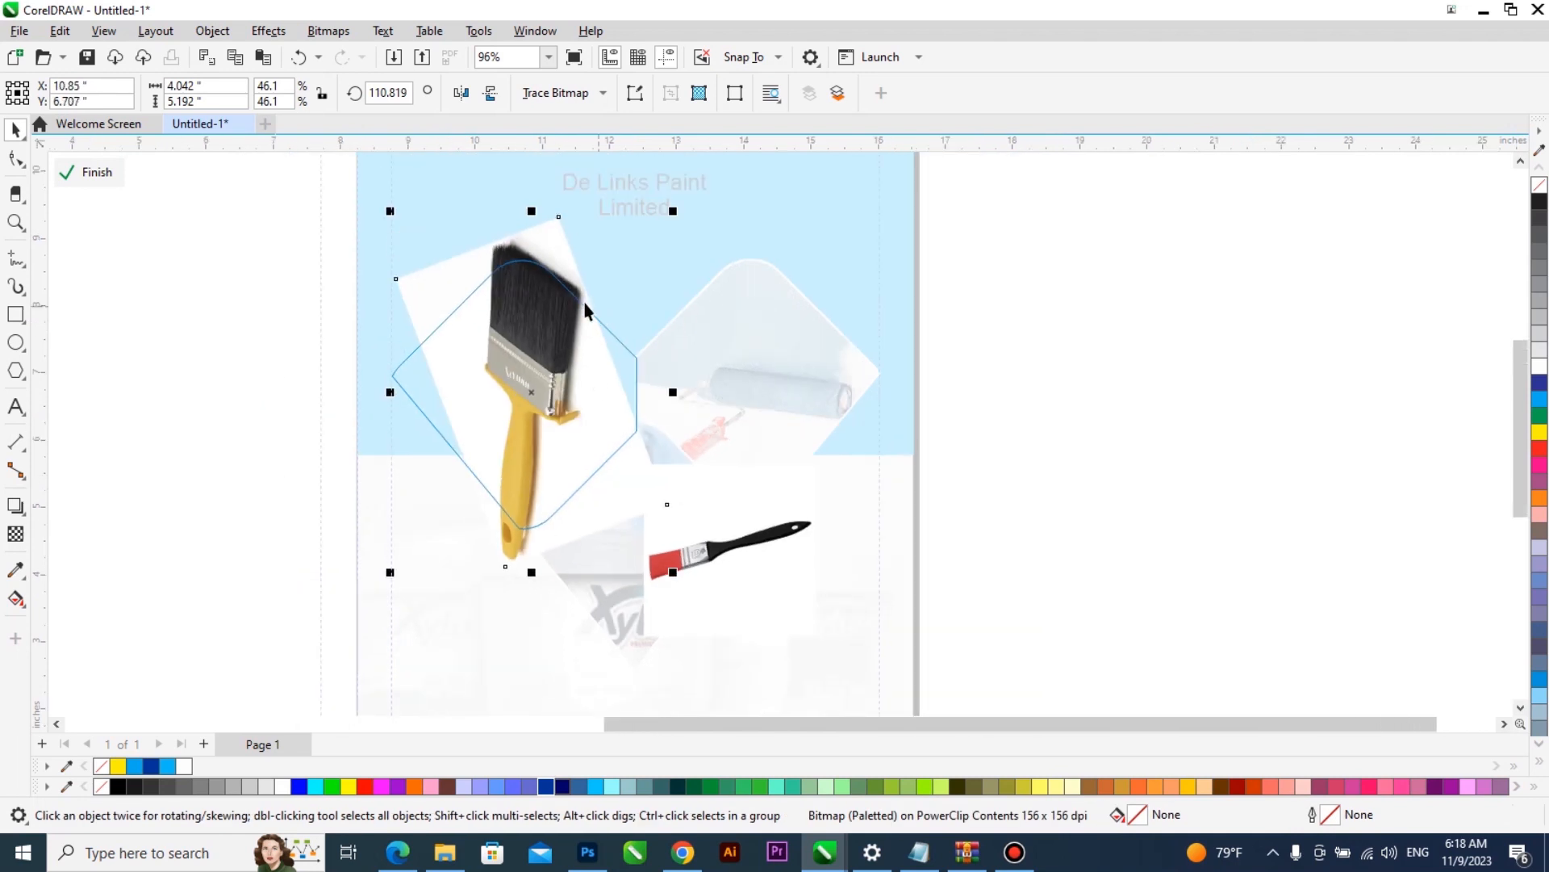
pyautogui.scroll(1, 540, 285)
pyautogui.moveTo(540, 284); pyautogui.dragTo(542, 270)
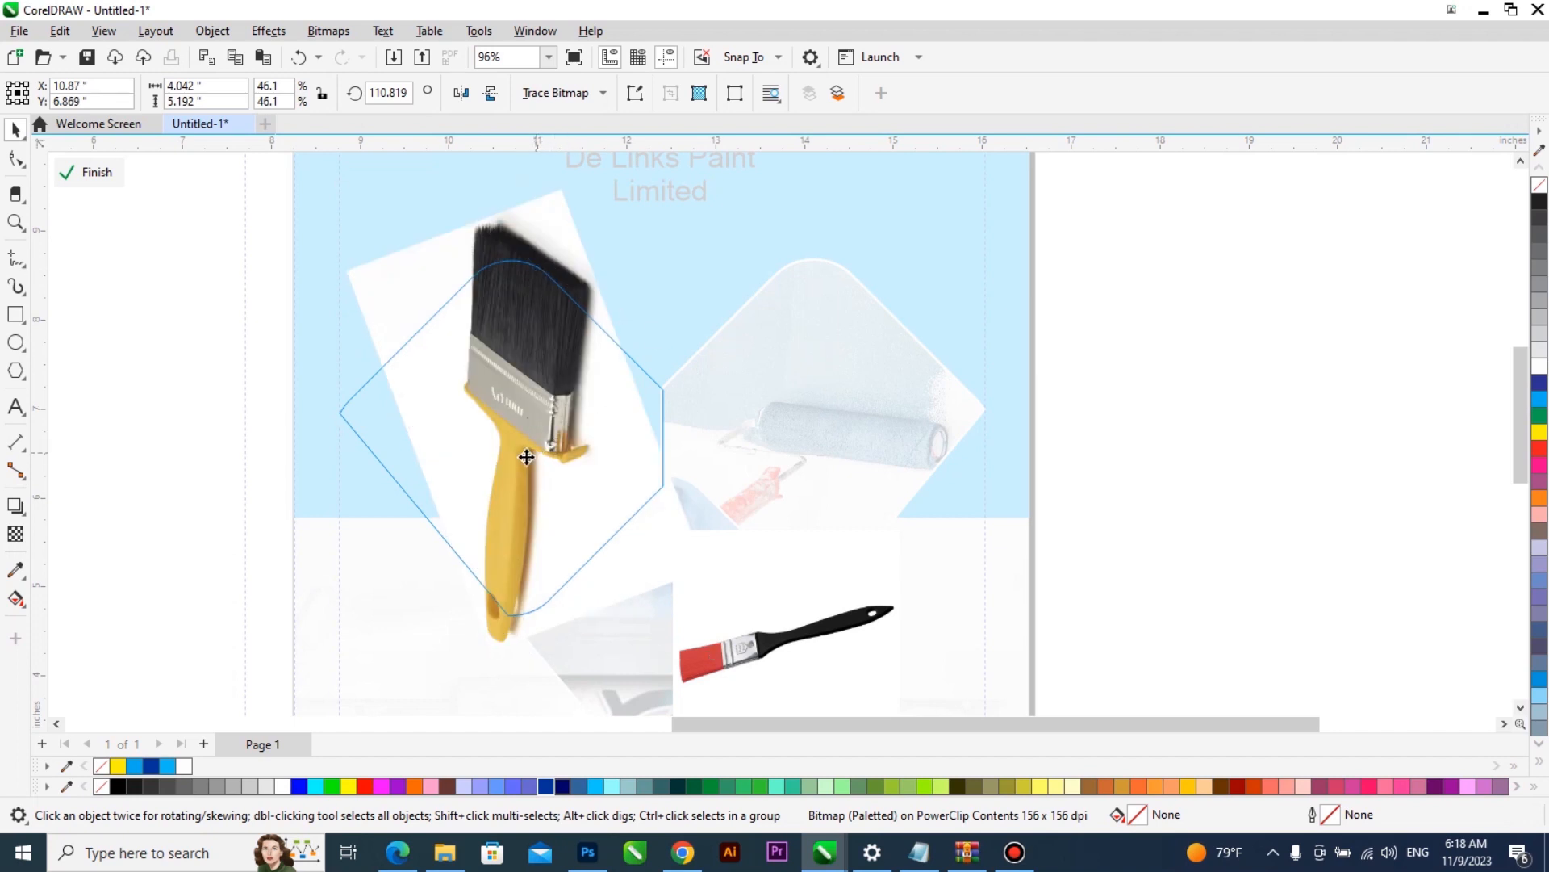
pyautogui.moveTo(537, 448); pyautogui.dragTo(527, 452)
# - Begin a Bézier outline along the left edge of the yellow paintbrush's bristles and across their jagged tip
pyautogui.scroll(1, 536, 389)
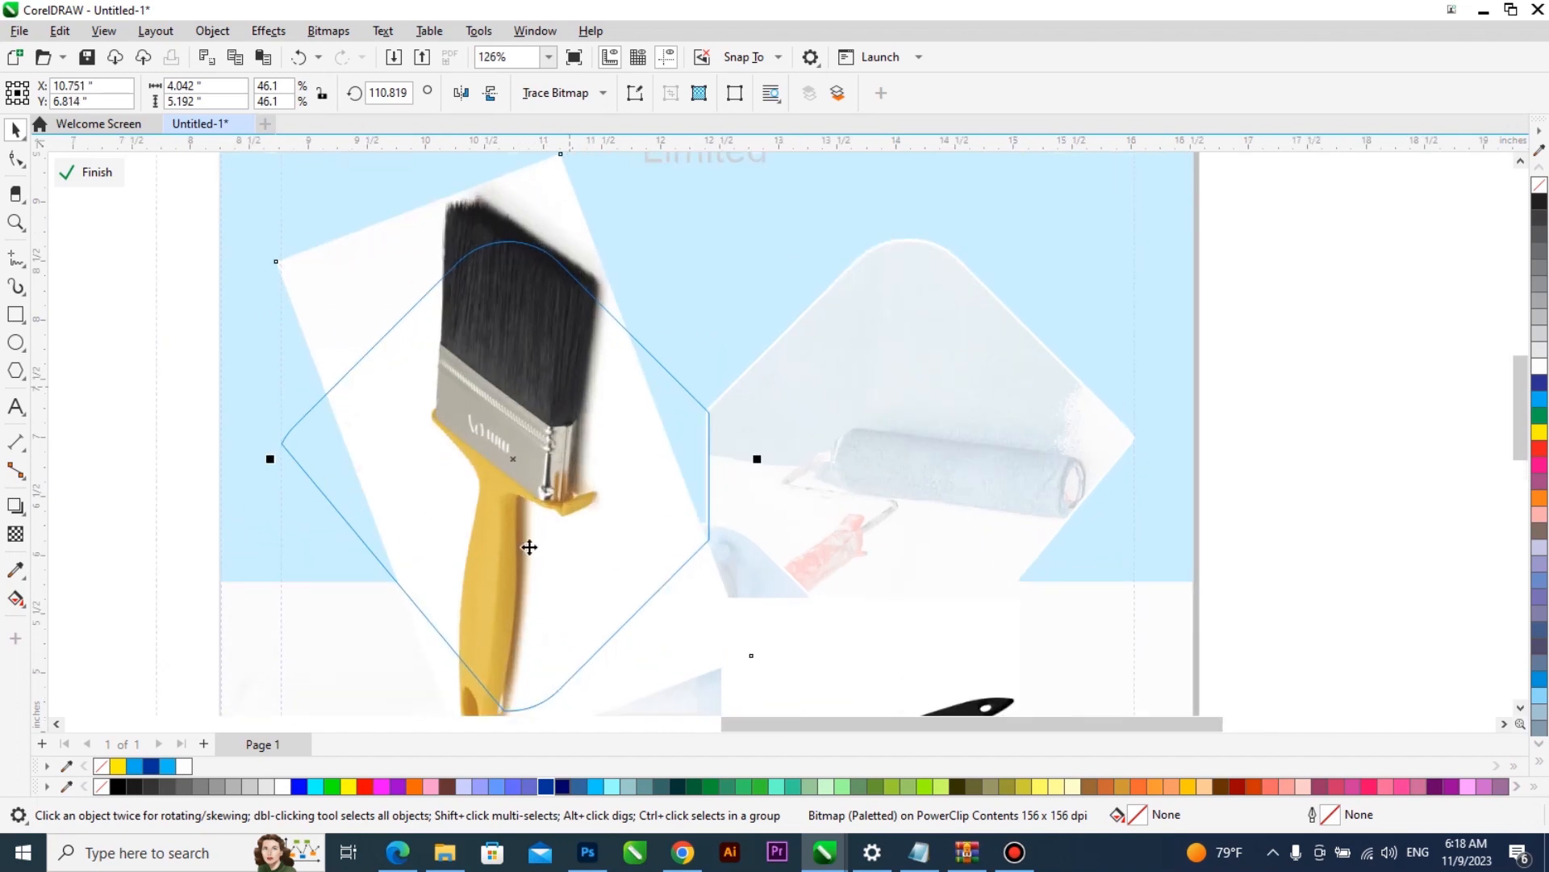
pyautogui.scroll(1, 561, 228)
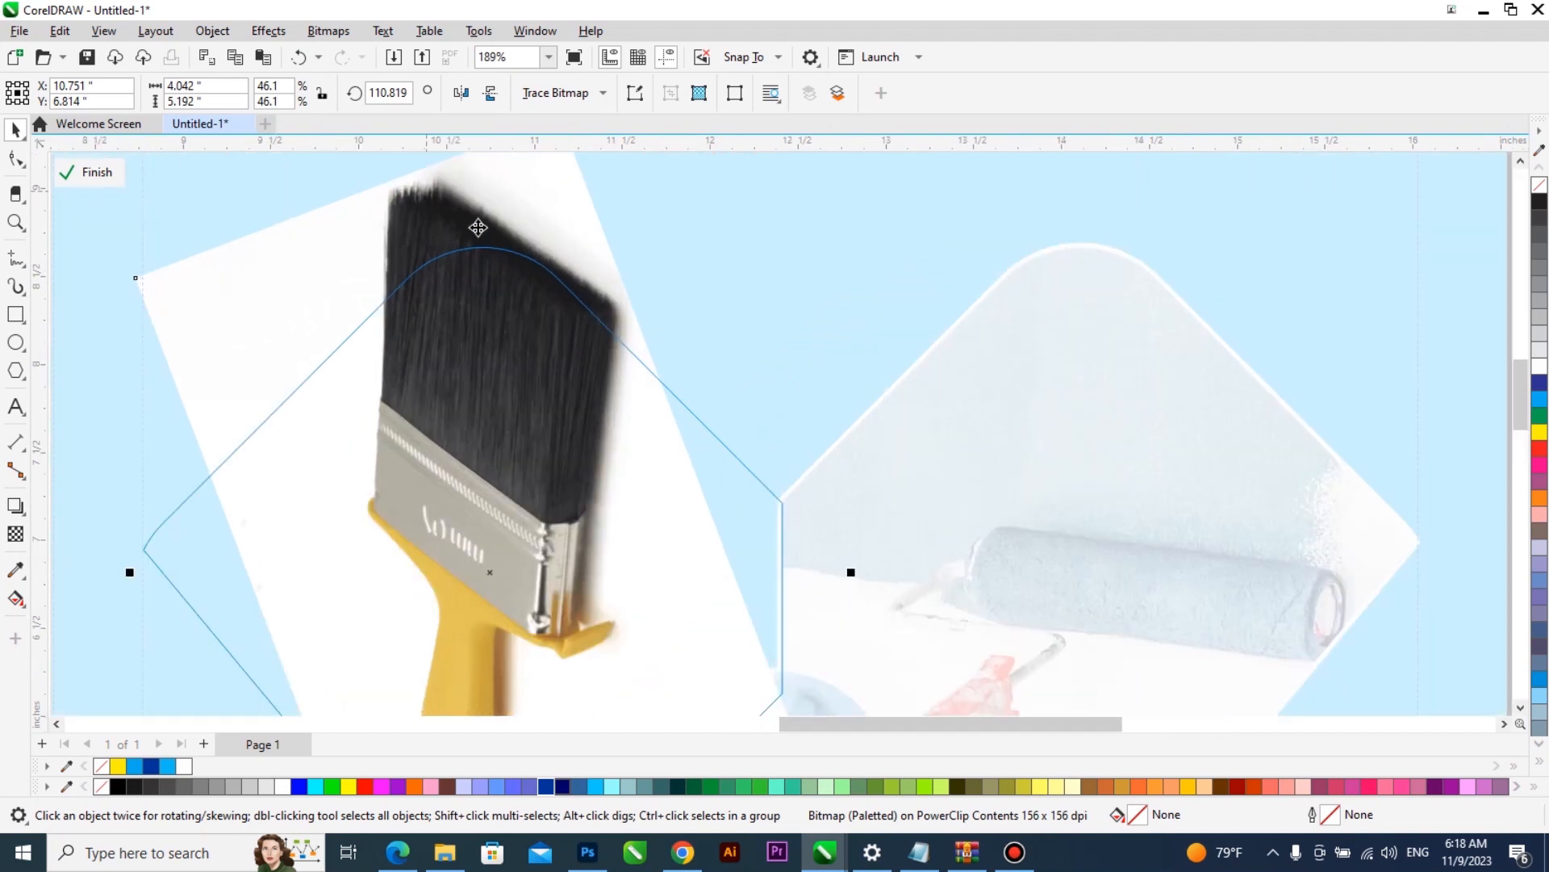
pyautogui.scroll(1, 455, 243)
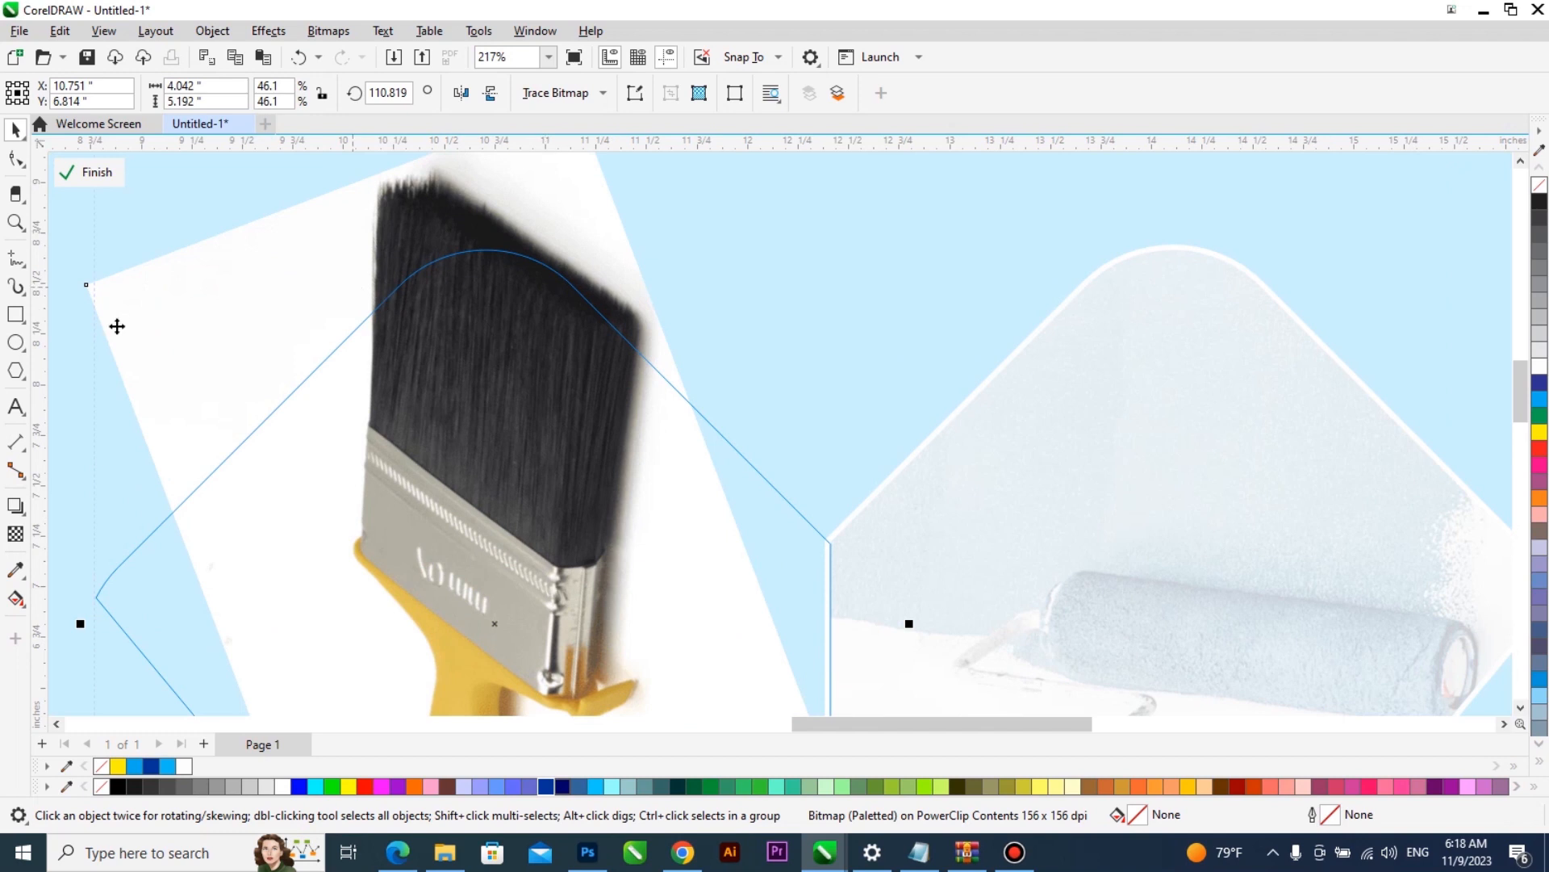
pyautogui.click(16, 263)
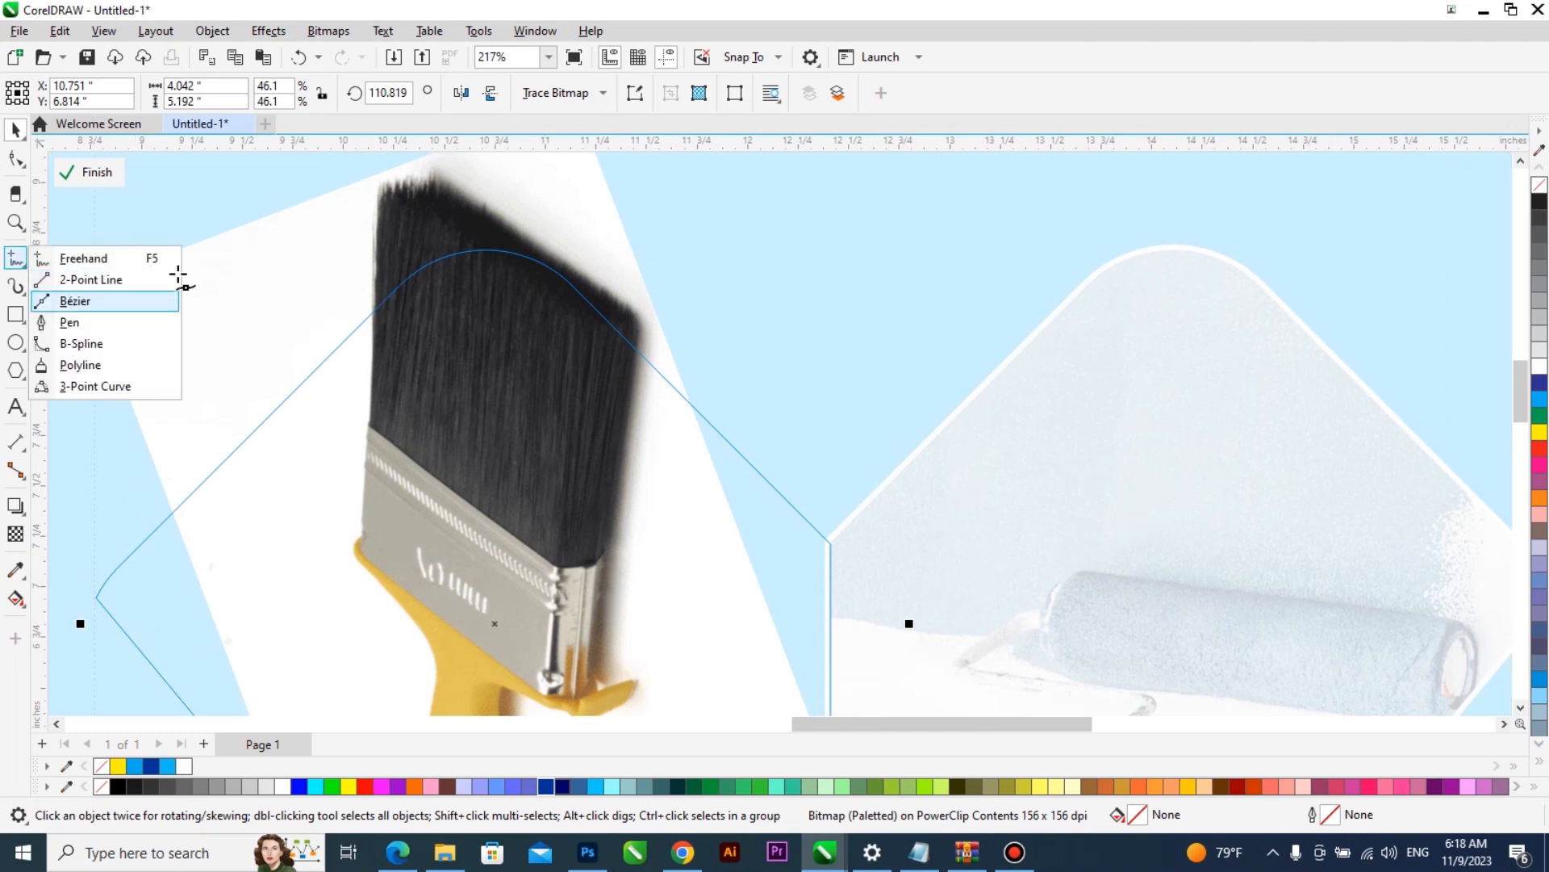
pyautogui.click(173, 301)
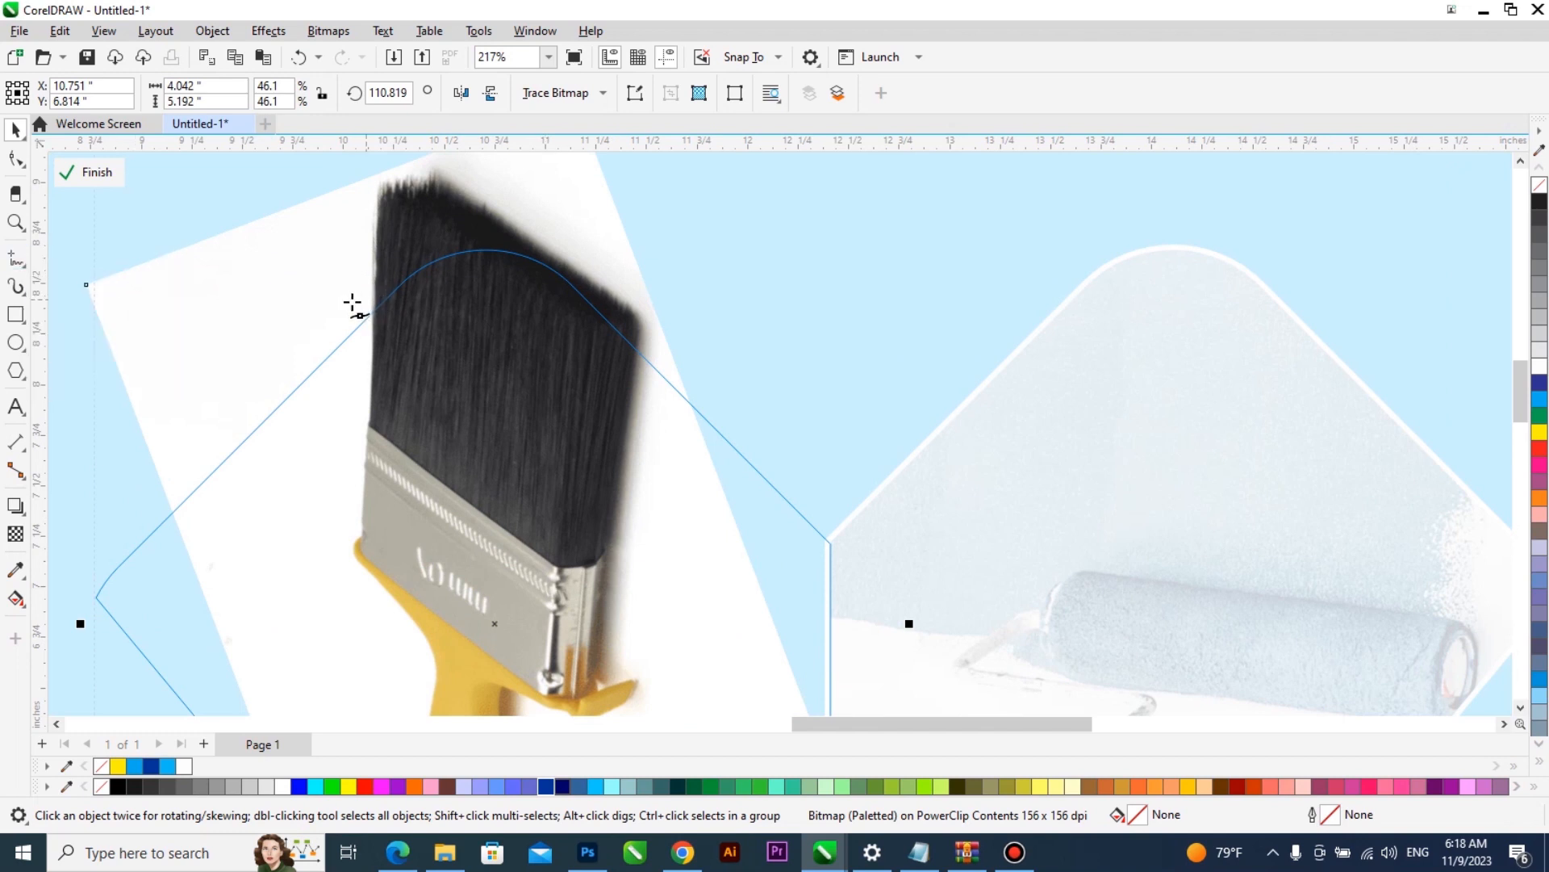
pyautogui.click(373, 355)
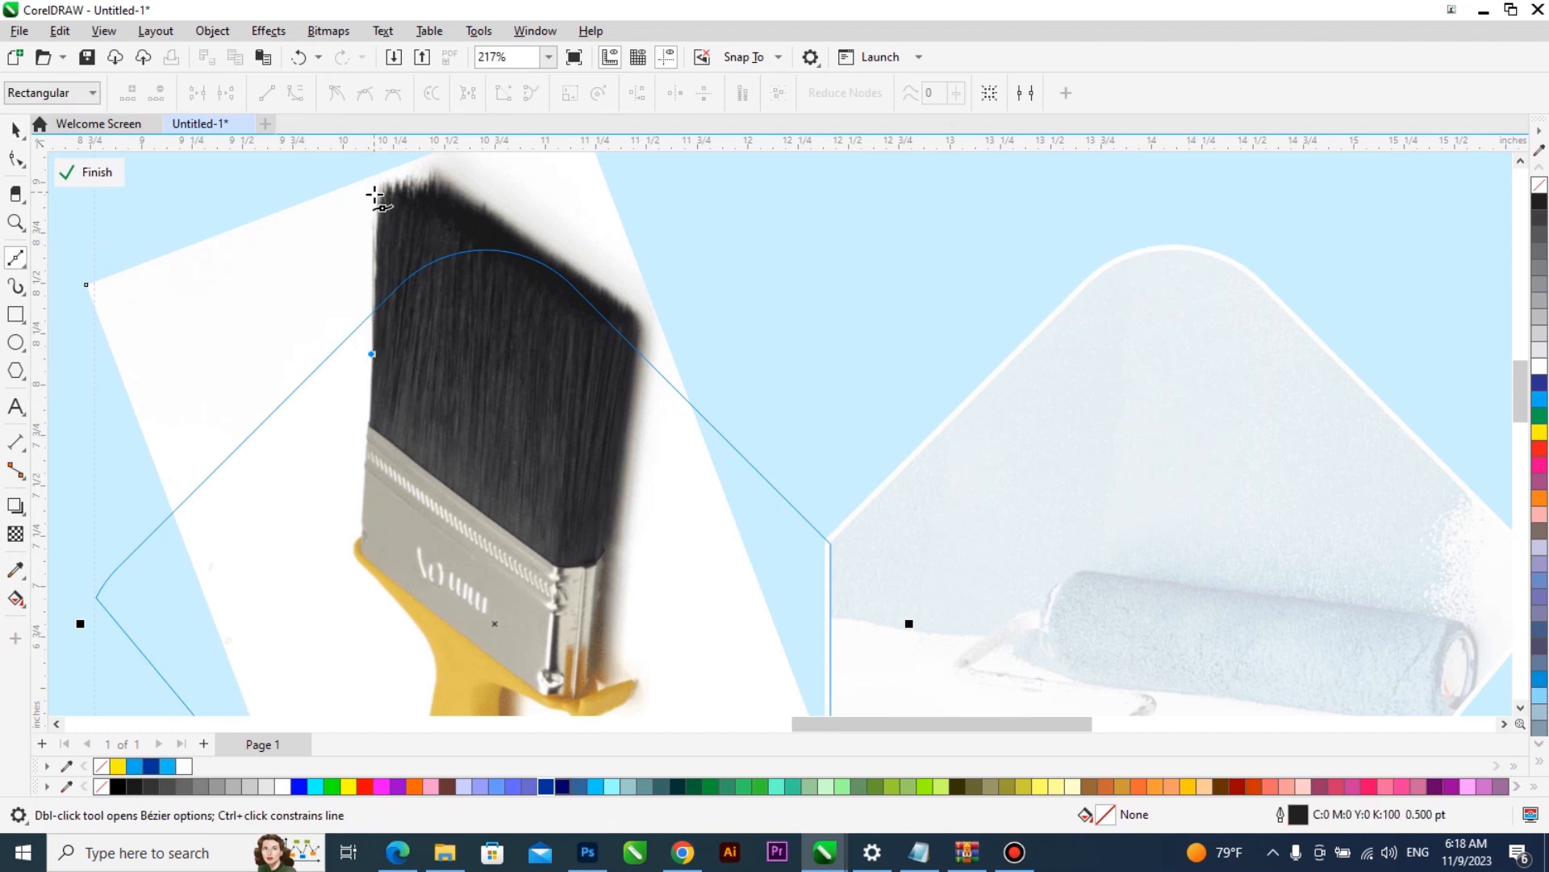
pyautogui.click(382, 191)
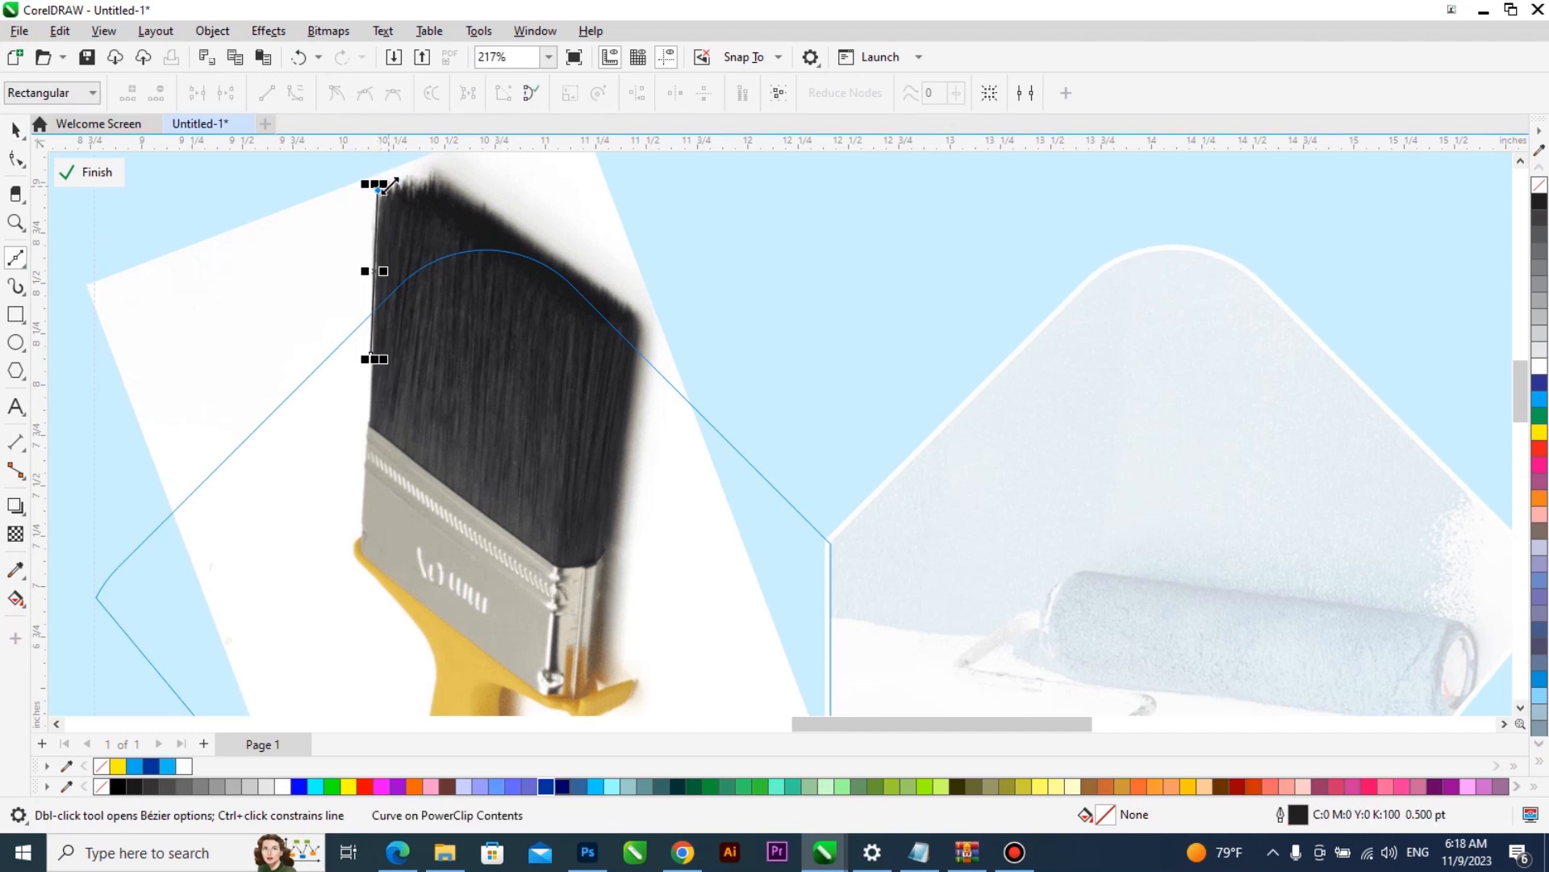
pyautogui.scroll(1, 451, 165)
pyautogui.scroll(1, 355, 203)
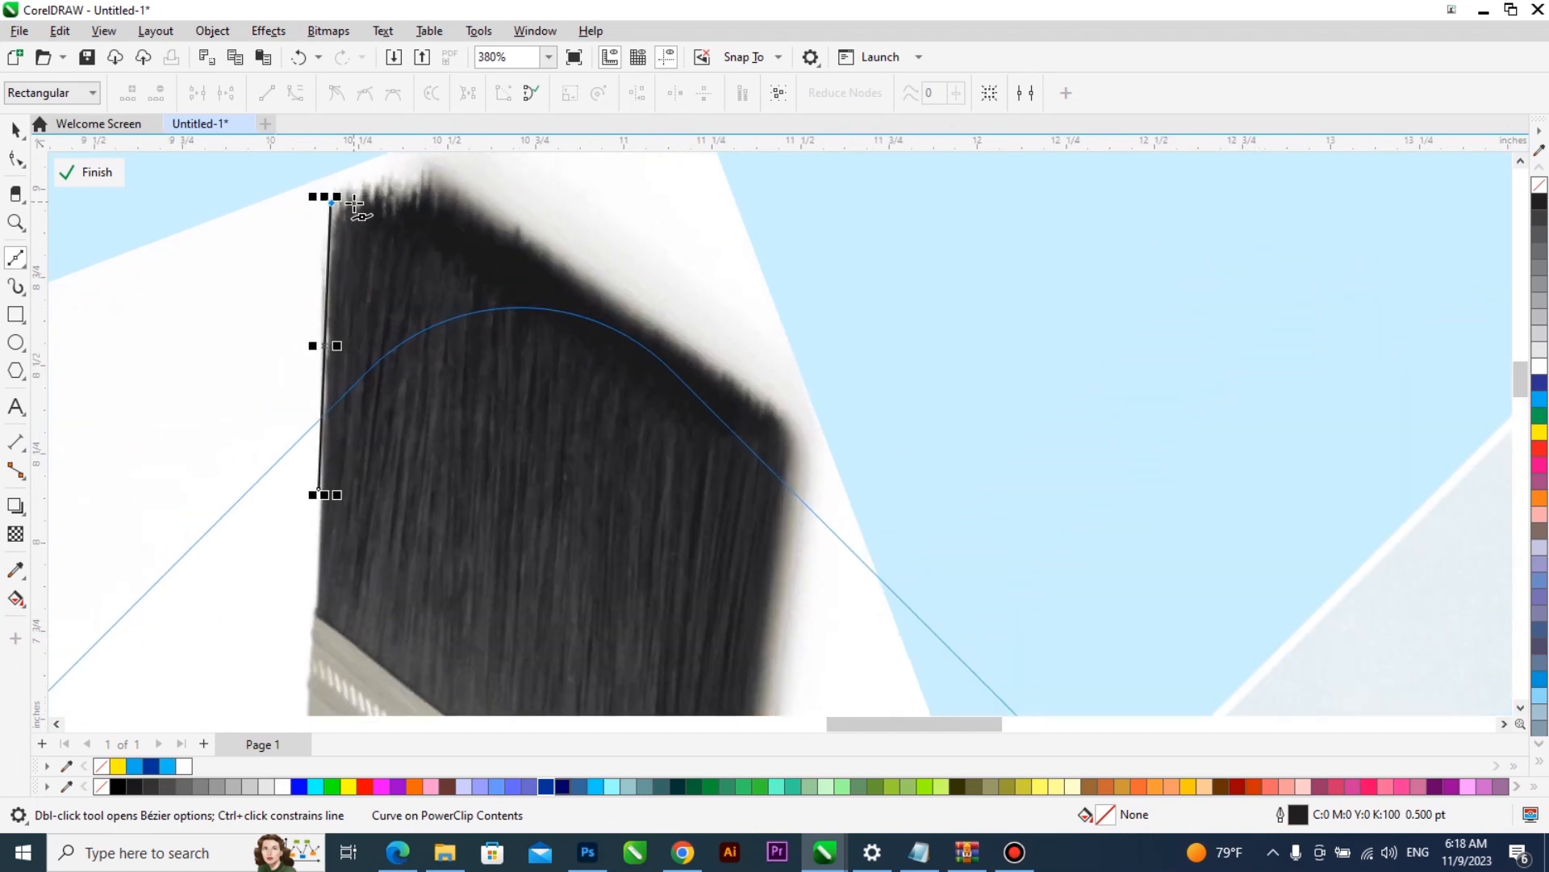
pyautogui.click(353, 202)
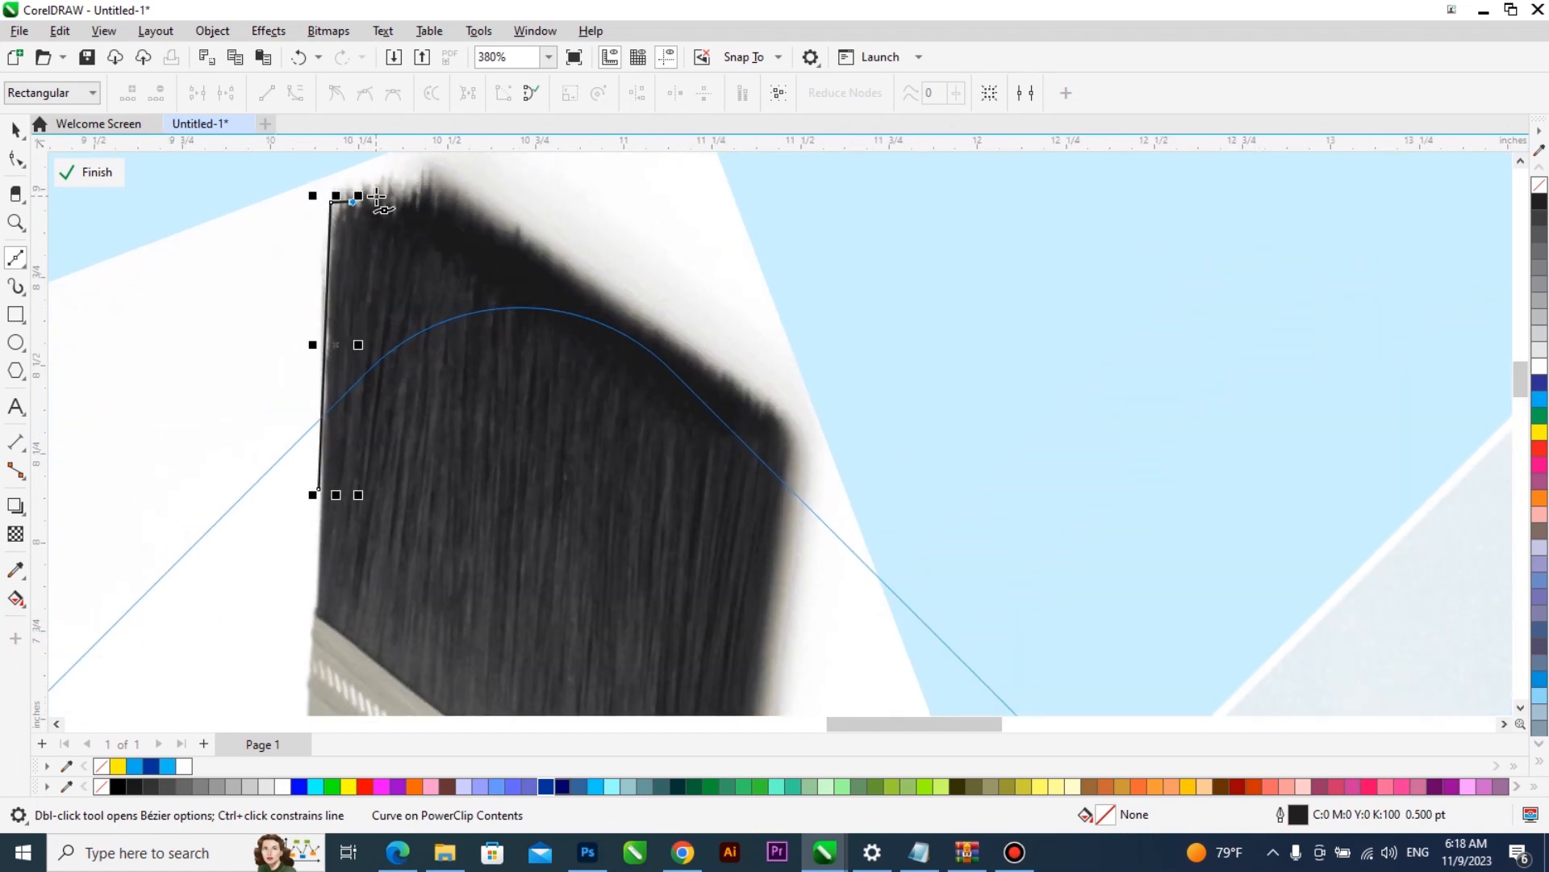
pyautogui.click(369, 187)
pyautogui.click(384, 196)
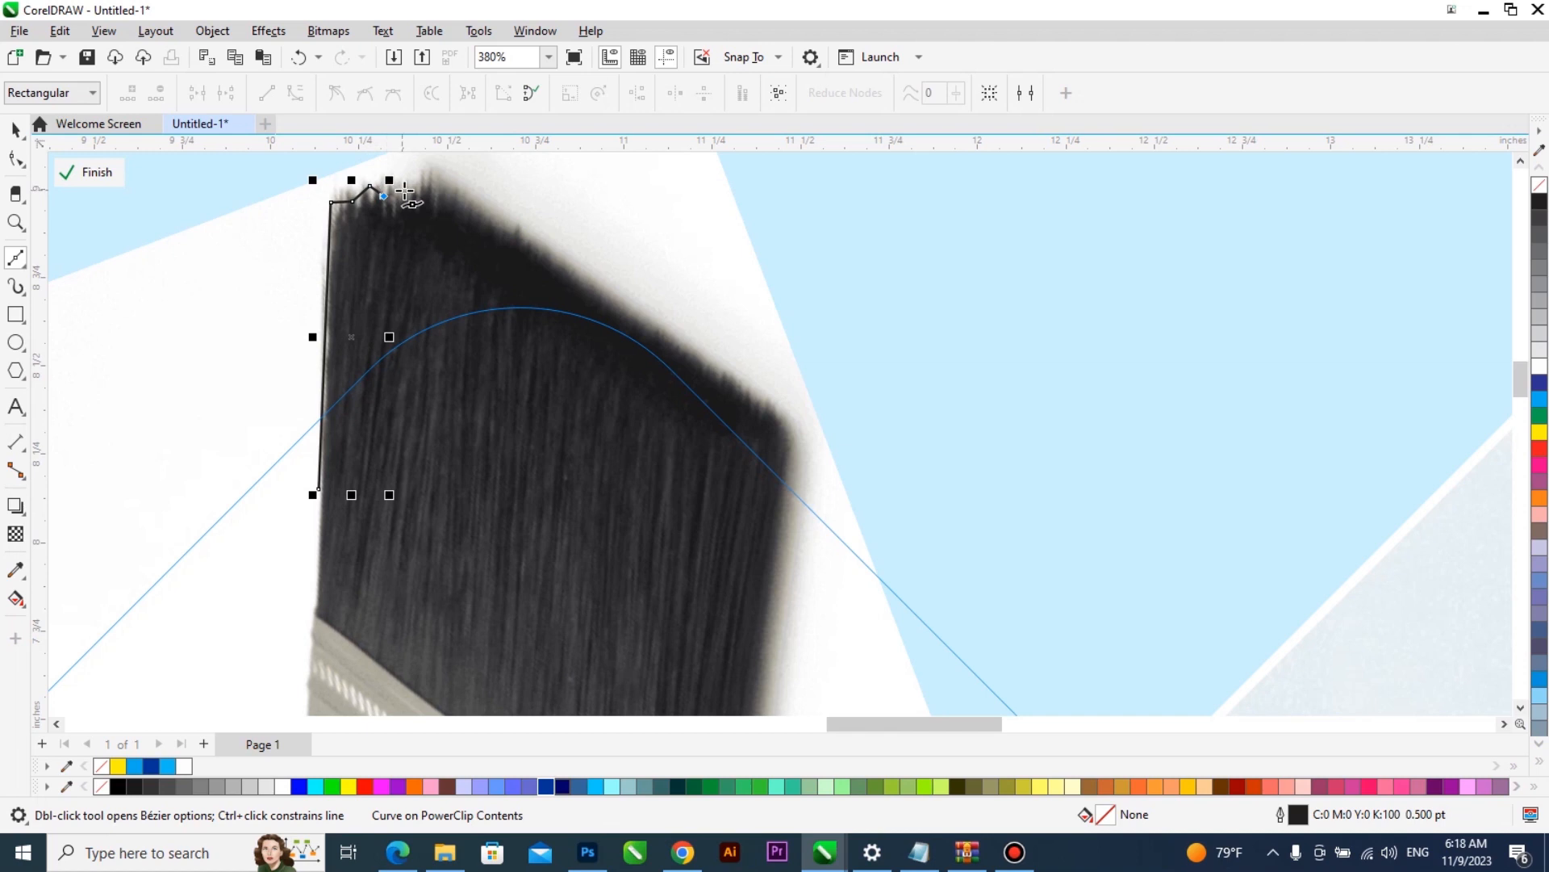
pyautogui.click(403, 194)
pyautogui.click(421, 183)
pyautogui.click(430, 168)
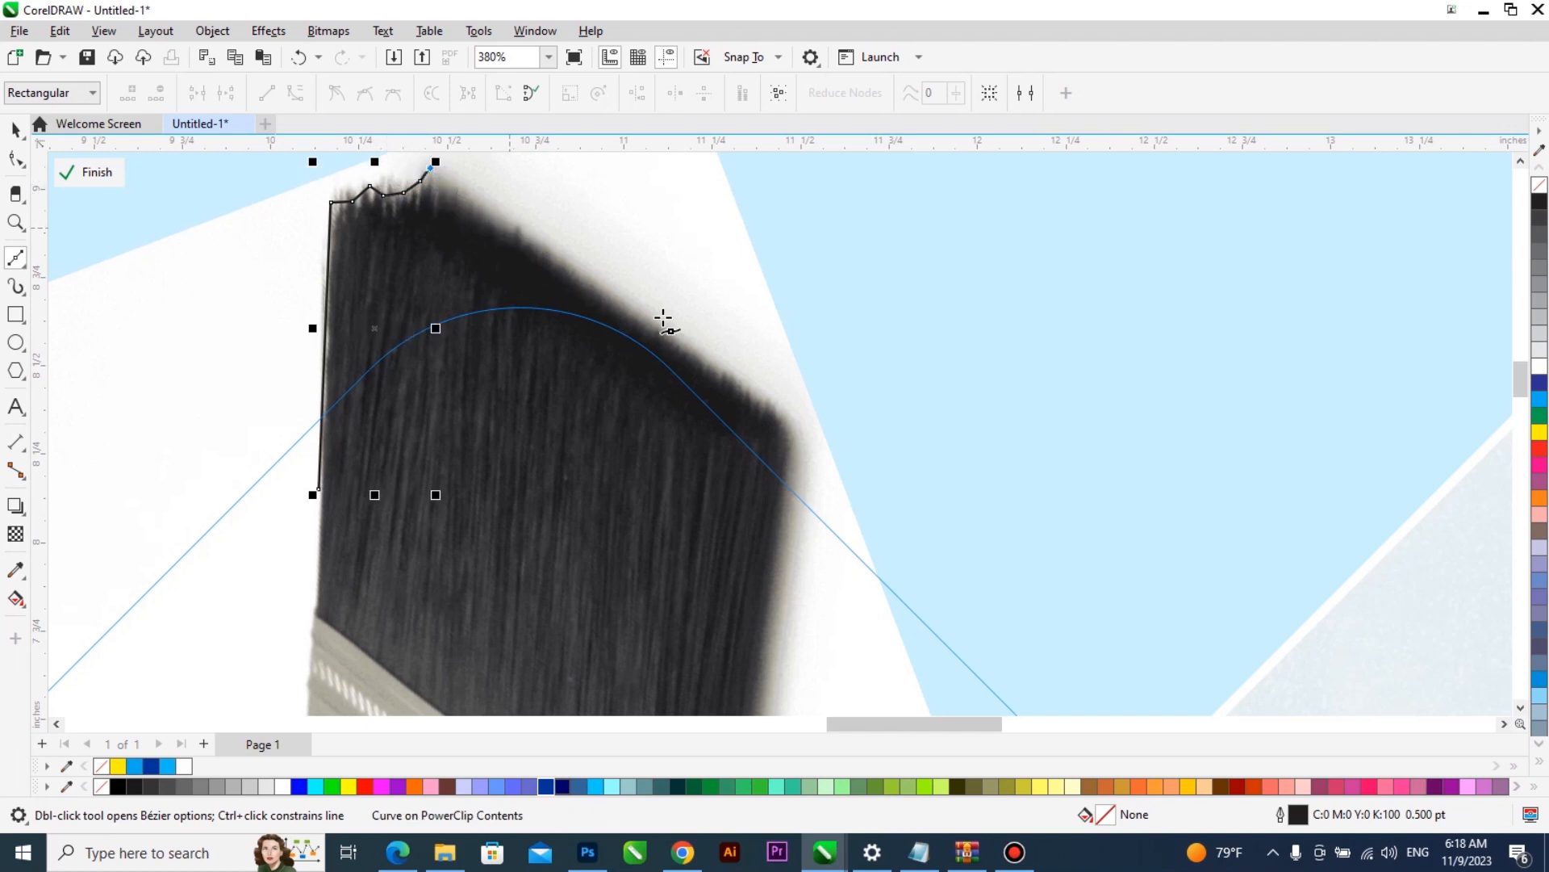
# - Continue the bristle outline down the slanted top and right side, across the lower bristles, and close it at its starting point
pyautogui.click(784, 425)
pyautogui.scroll(-3, 822, 395)
pyautogui.scroll(3, 815, 517)
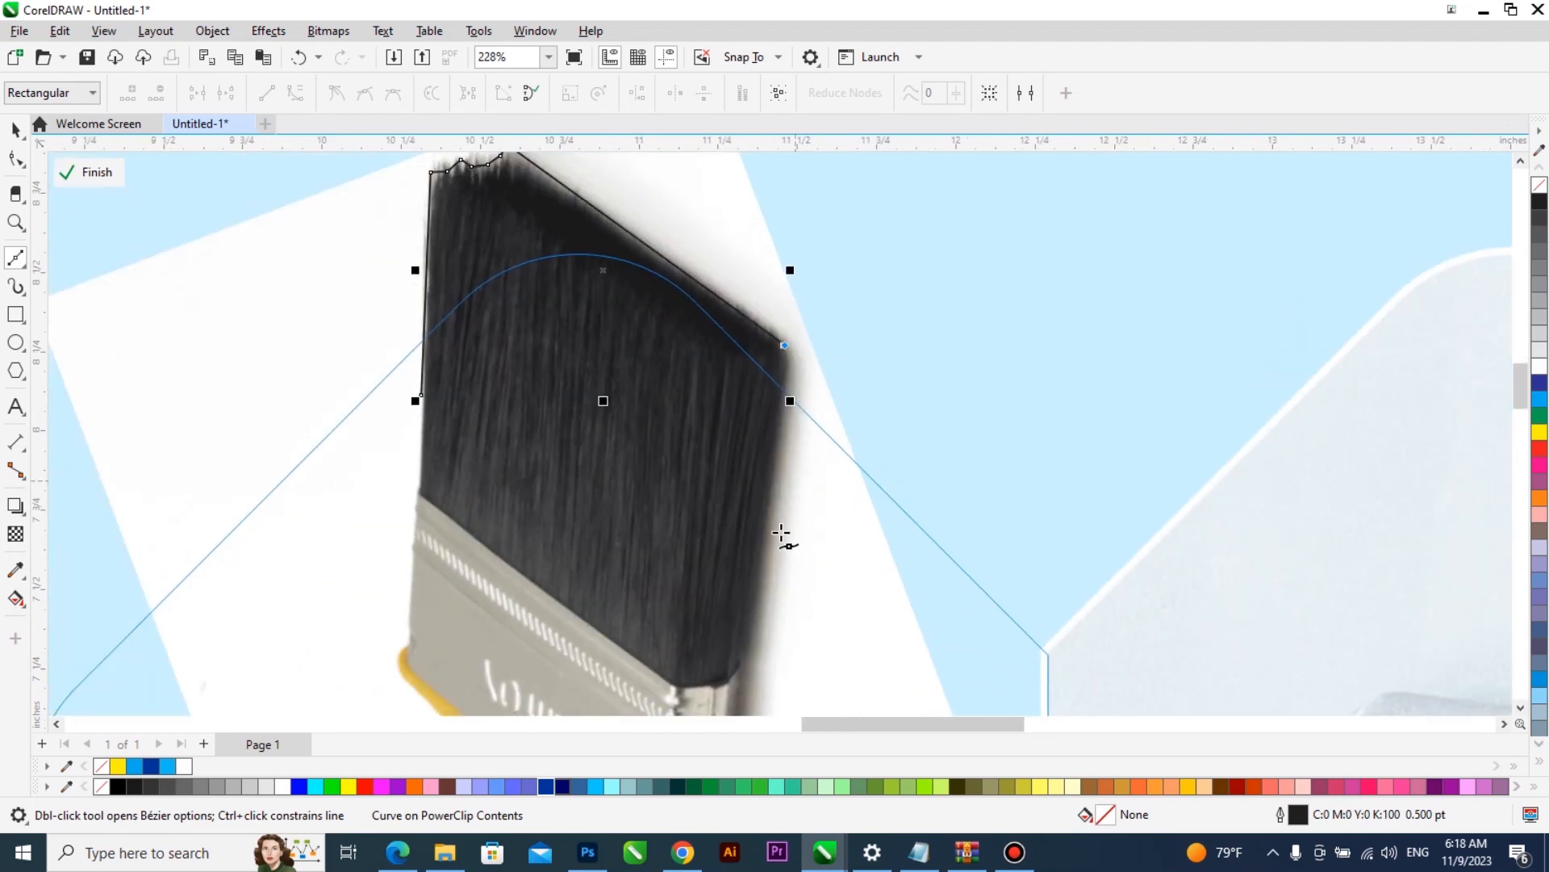
pyautogui.scroll(1, 787, 502)
pyautogui.click(753, 606)
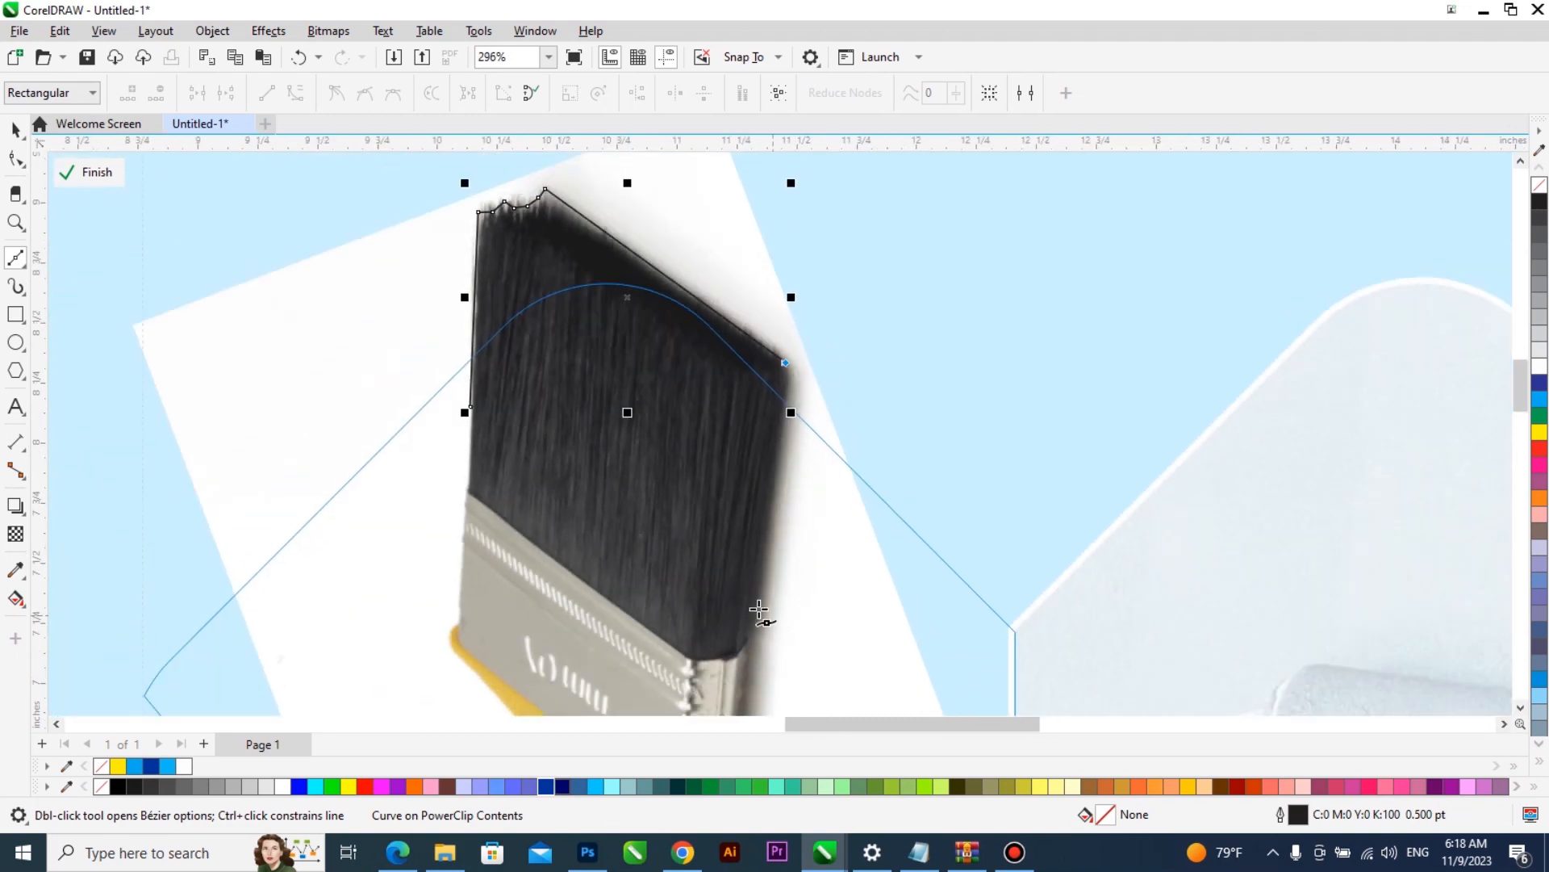
pyautogui.click(472, 487)
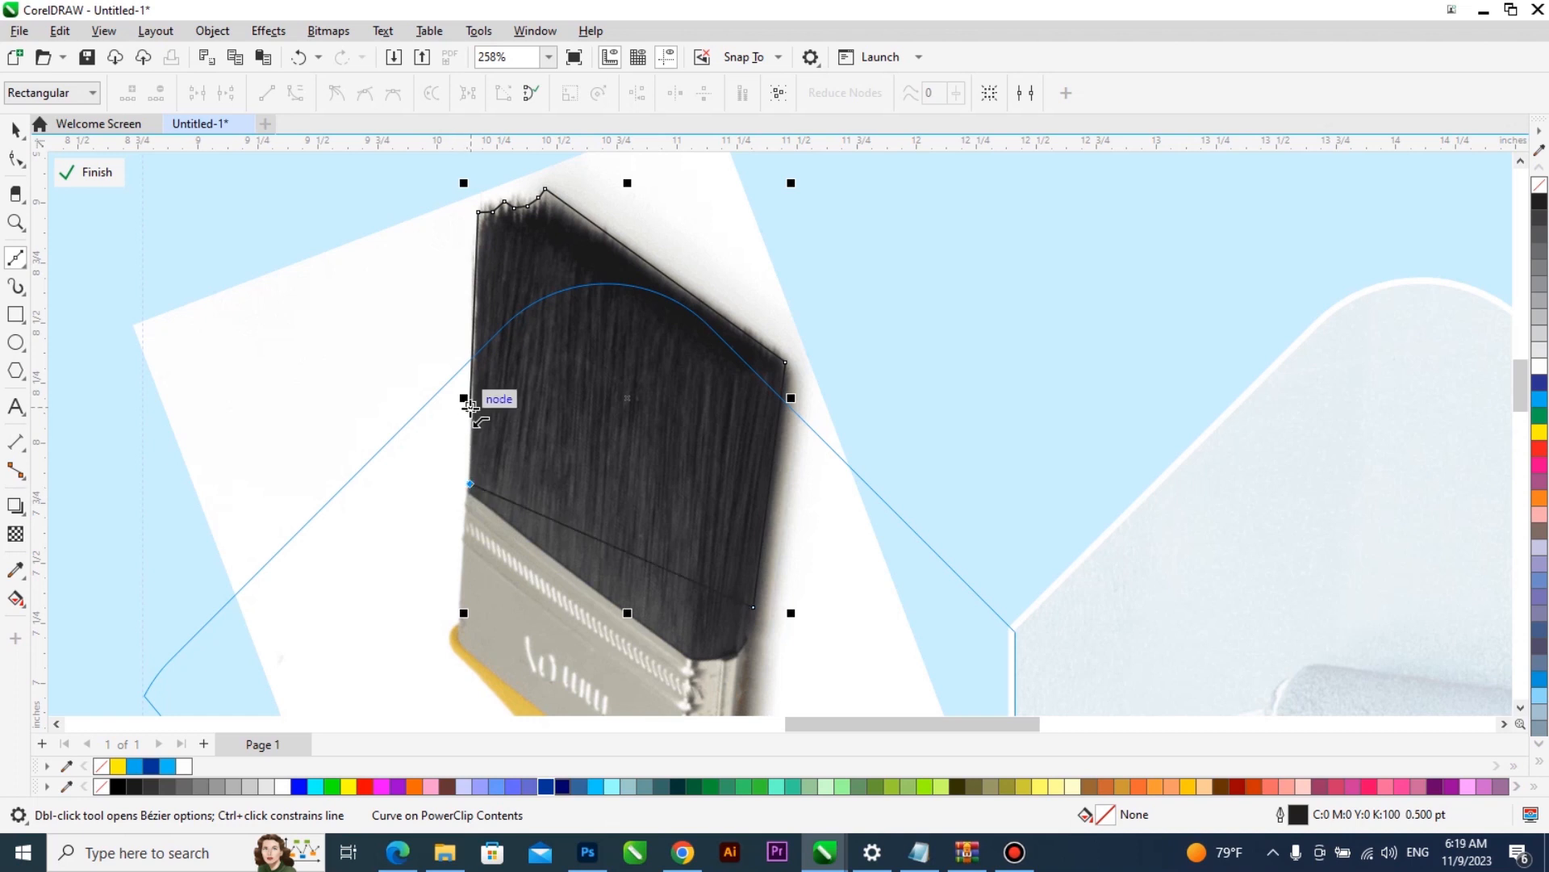
pyautogui.scroll(1, 472, 380)
pyautogui.scroll(1, 475, 389)
# - Delete the surplus starting node on the outline's left edge and lower the two nodes at its peak onto the bristles
pyautogui.press('F10')
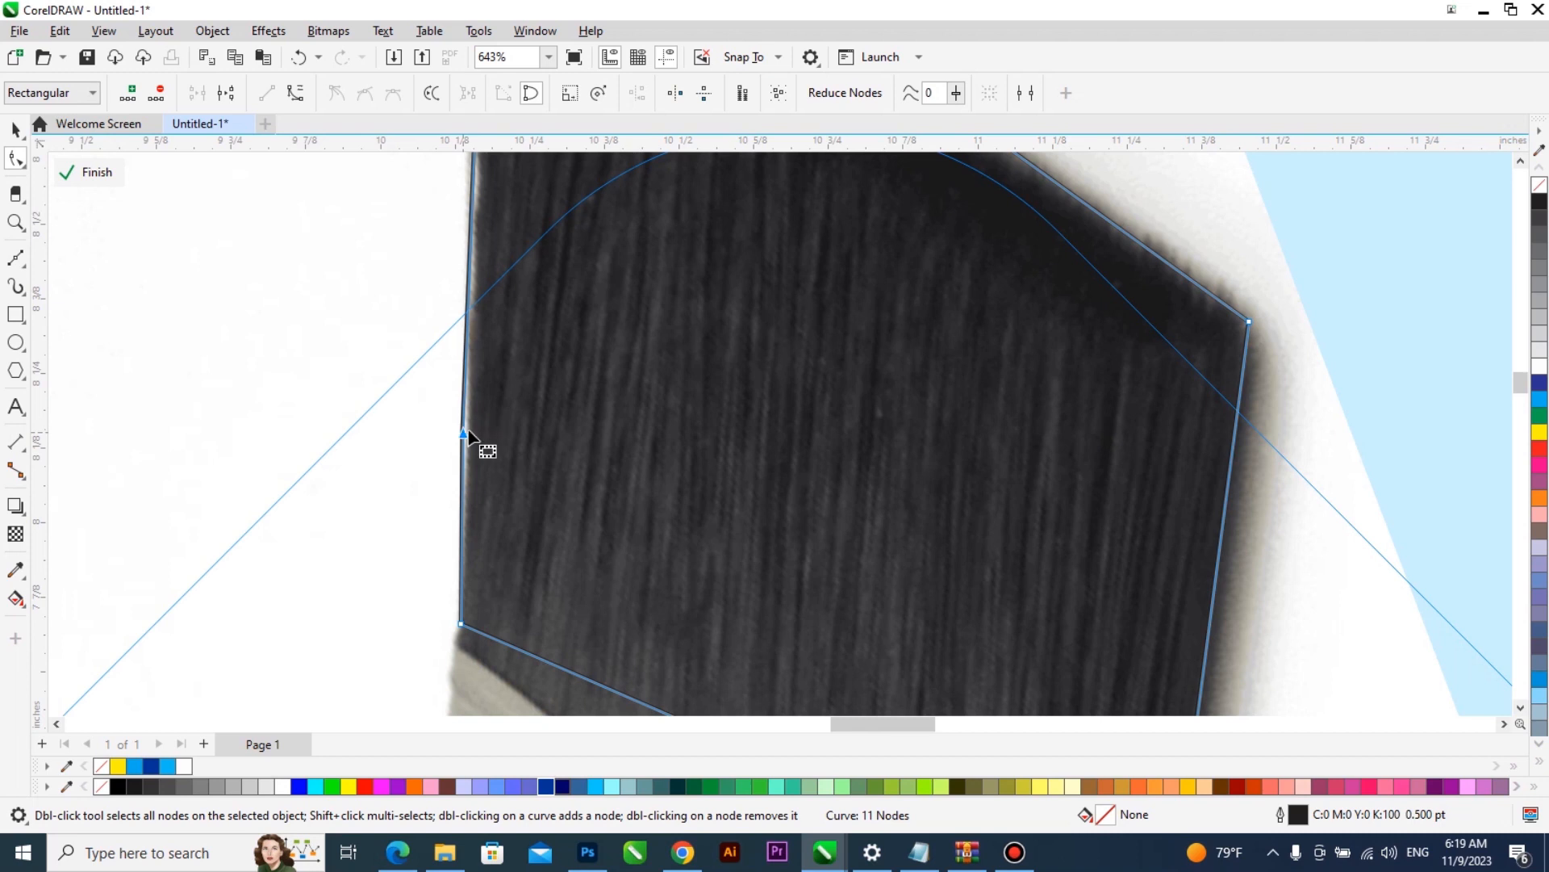
pyautogui.doubleClick(464, 433)
pyautogui.scroll(-3, 474, 453)
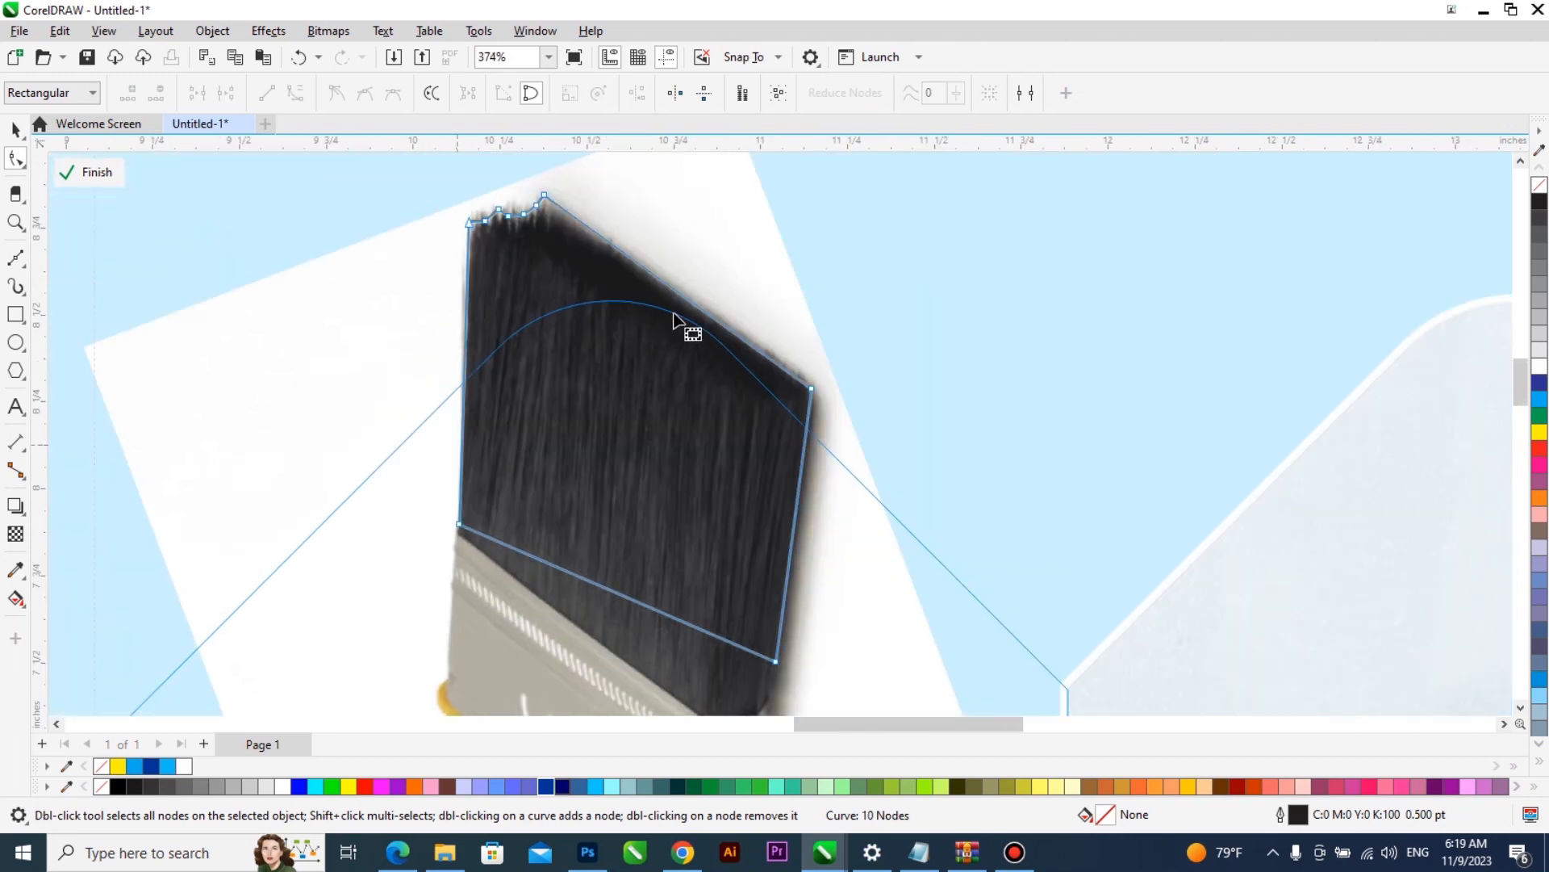
pyautogui.scroll(2, 753, 373)
pyautogui.scroll(1, 496, 226)
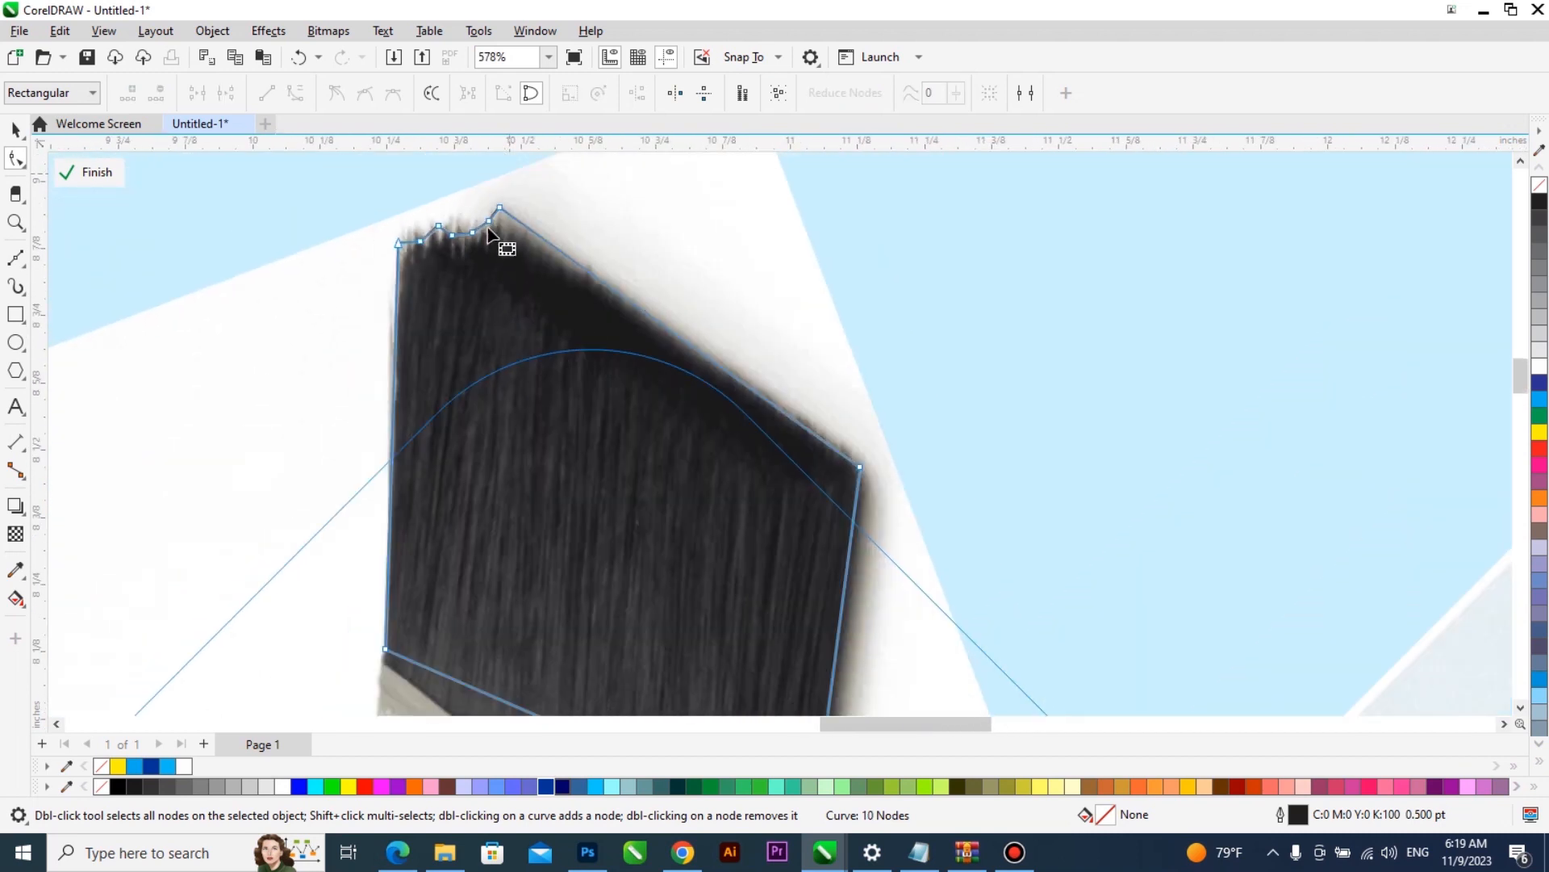
pyautogui.scroll(2, 488, 232)
pyautogui.moveTo(492, 240); pyautogui.dragTo(487, 257)
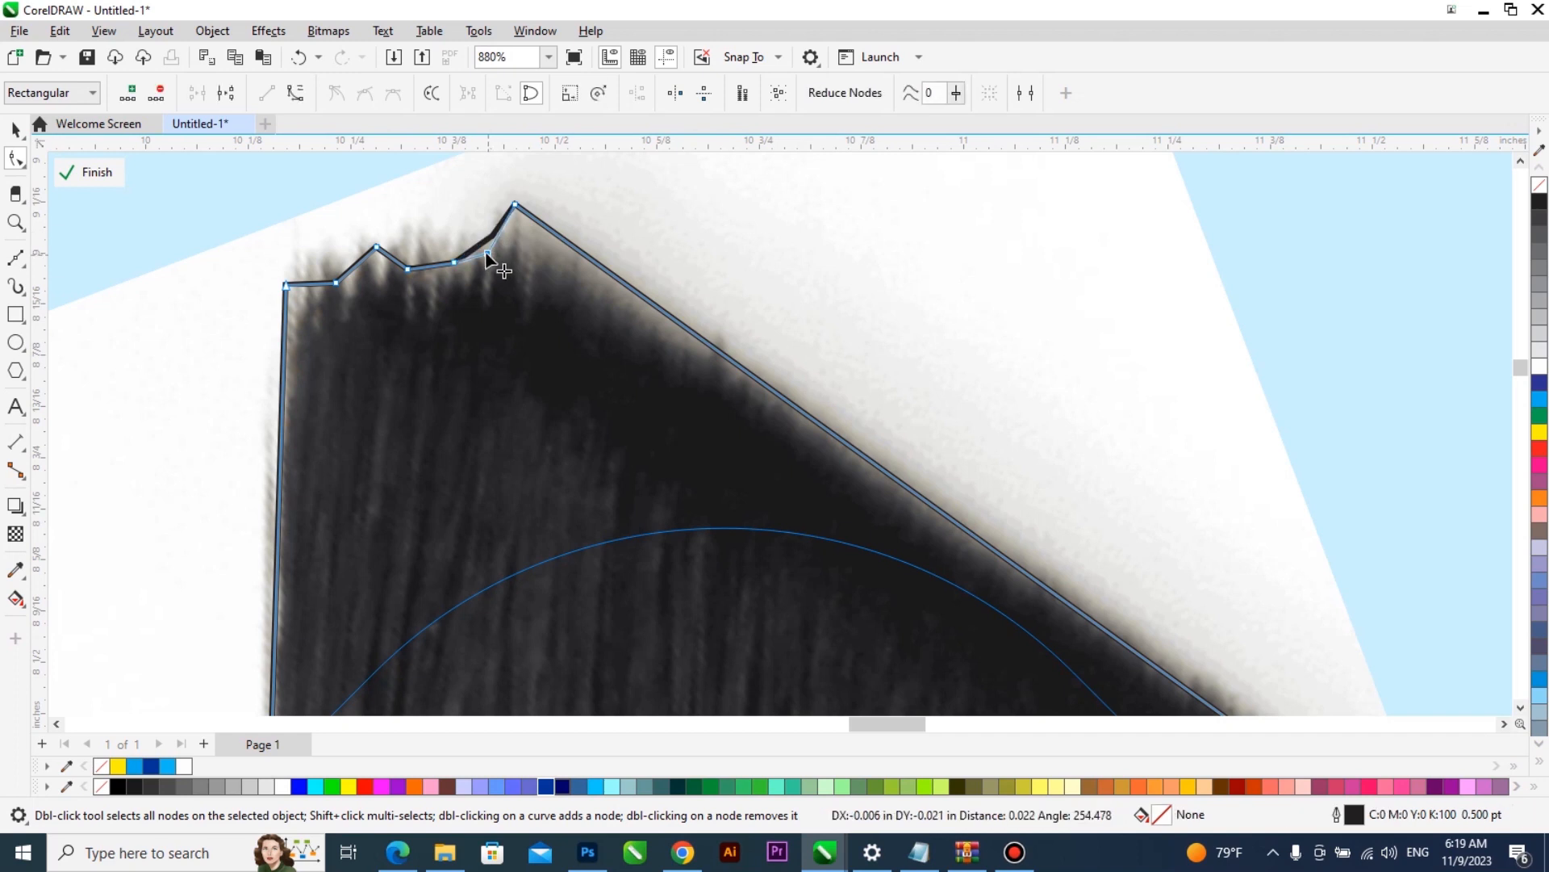
pyautogui.moveTo(515, 205); pyautogui.dragTo(510, 230)
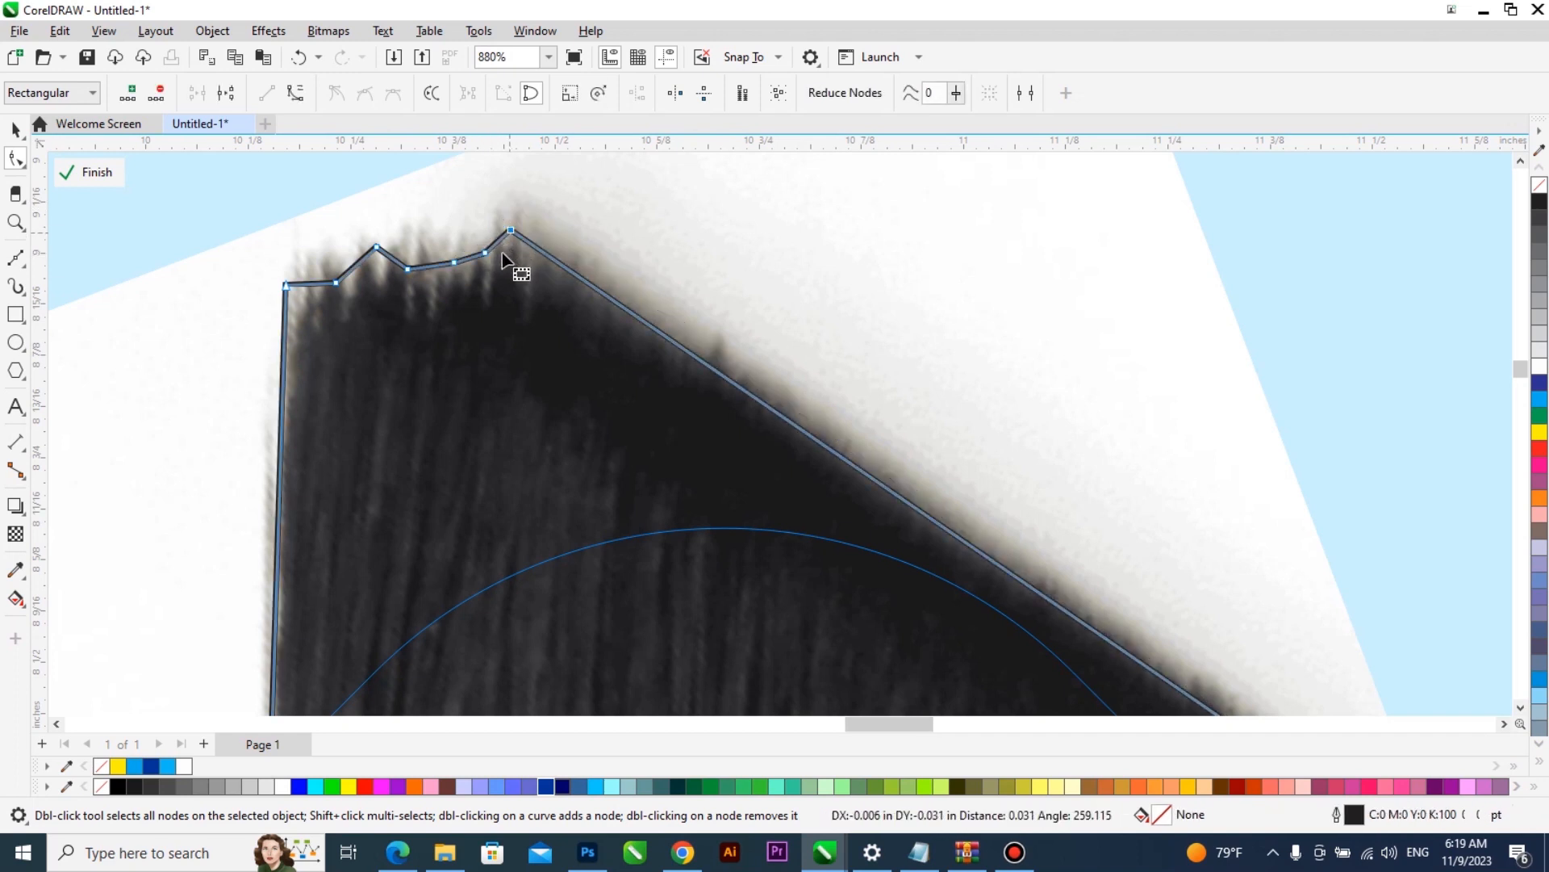
# - Round the outline's peak using an extra node and a curved segment, and lower the spike node along the bristle tip
pyautogui.scroll(-3, 502, 255)
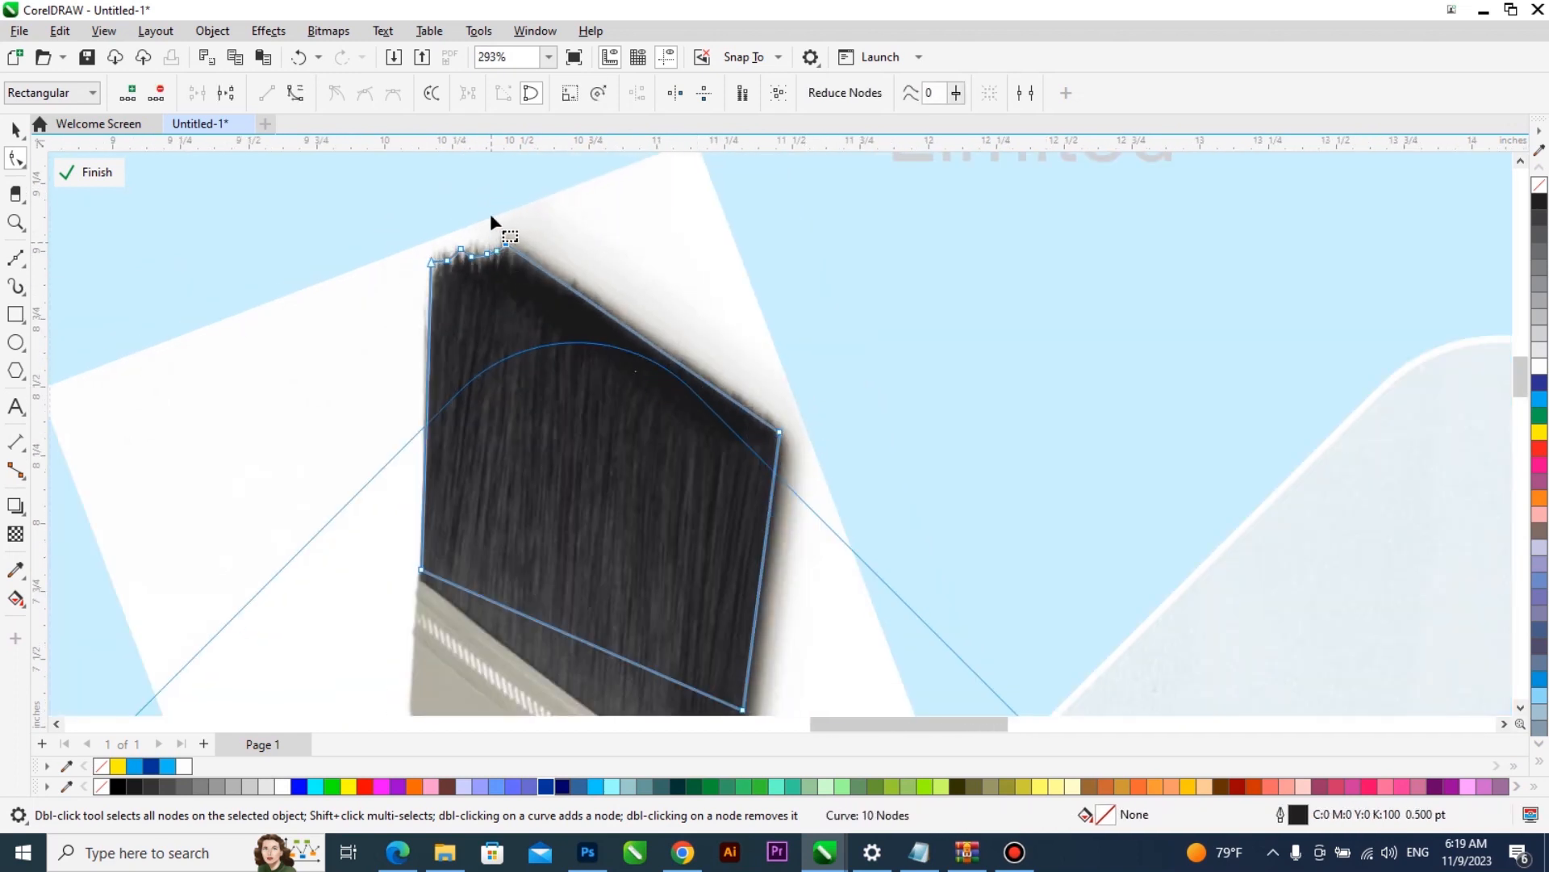
pyautogui.scroll(7, 490, 218)
pyautogui.doubleClick(535, 279)
pyautogui.rightClick(500, 258)
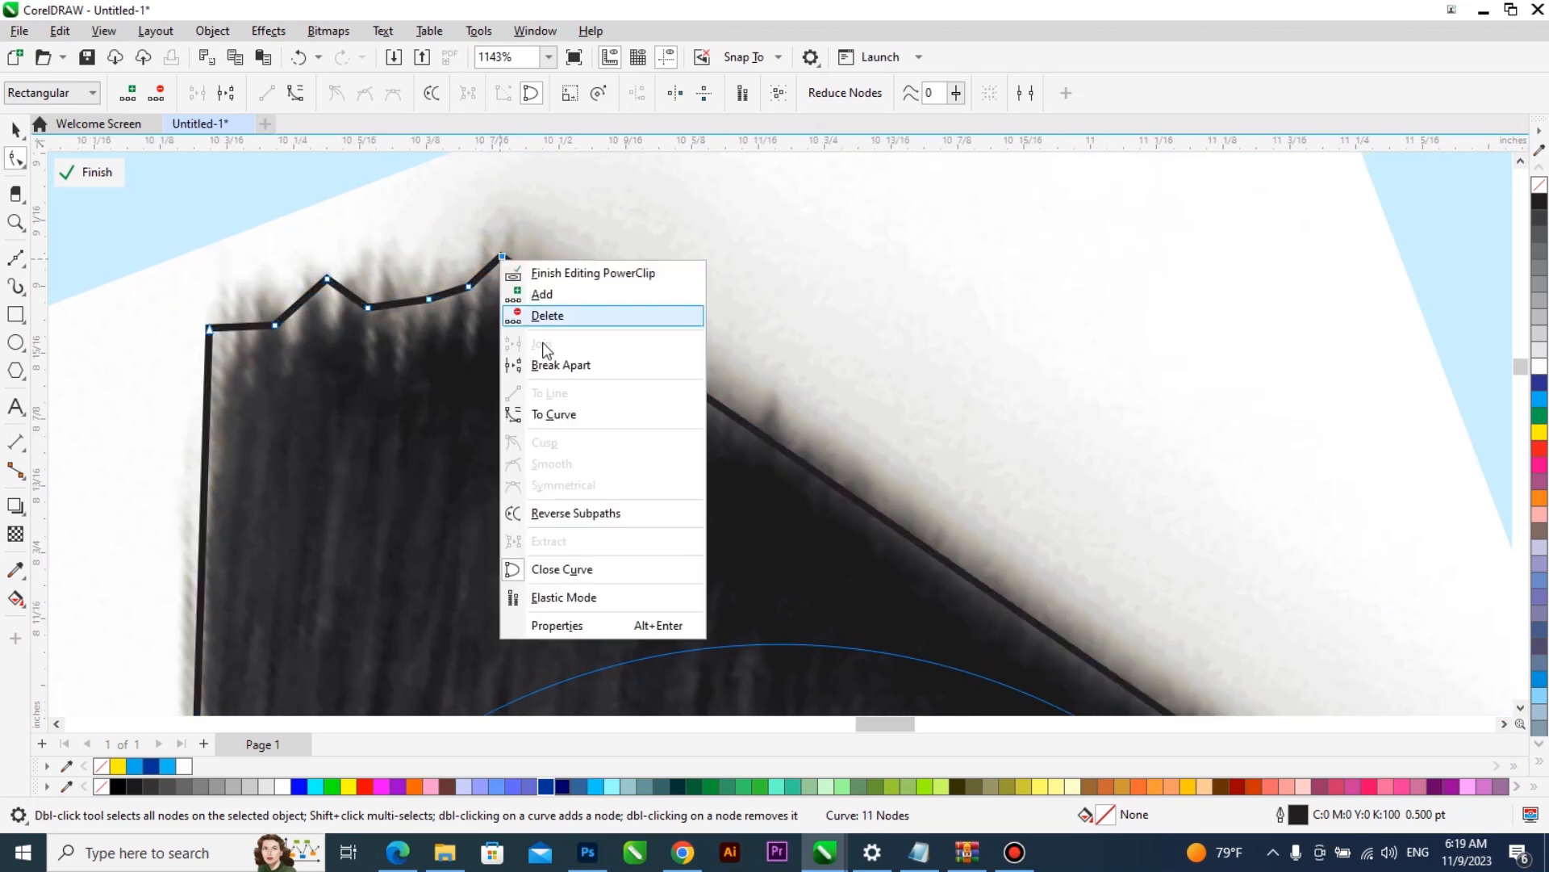
pyautogui.click(559, 415)
pyautogui.click(501, 257)
pyautogui.doubleClick(501, 257)
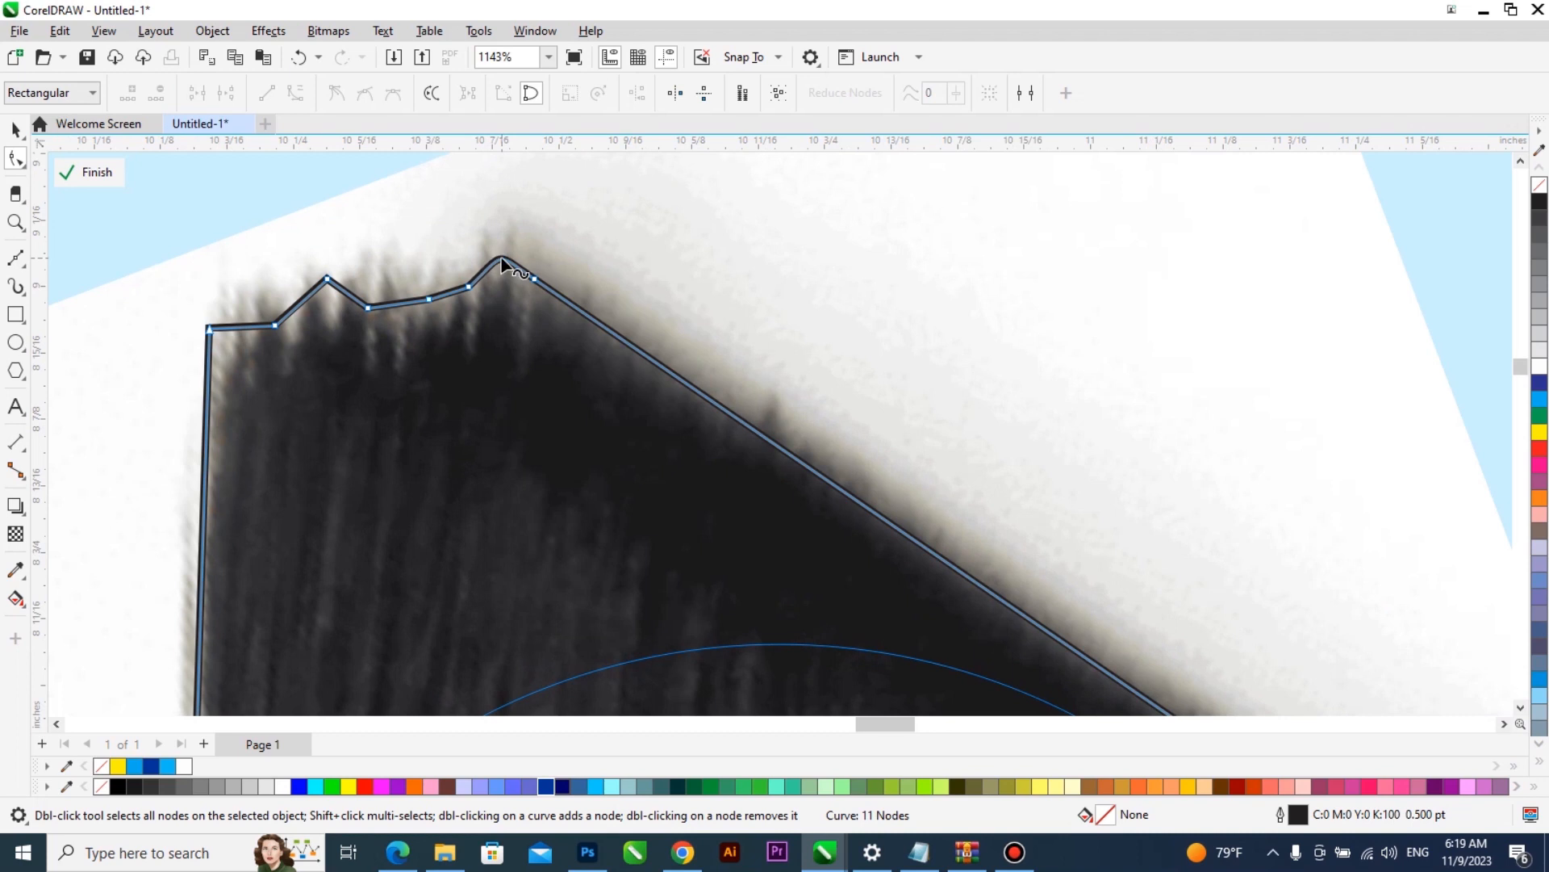
pyautogui.moveTo(327, 279); pyautogui.dragTo(323, 319)
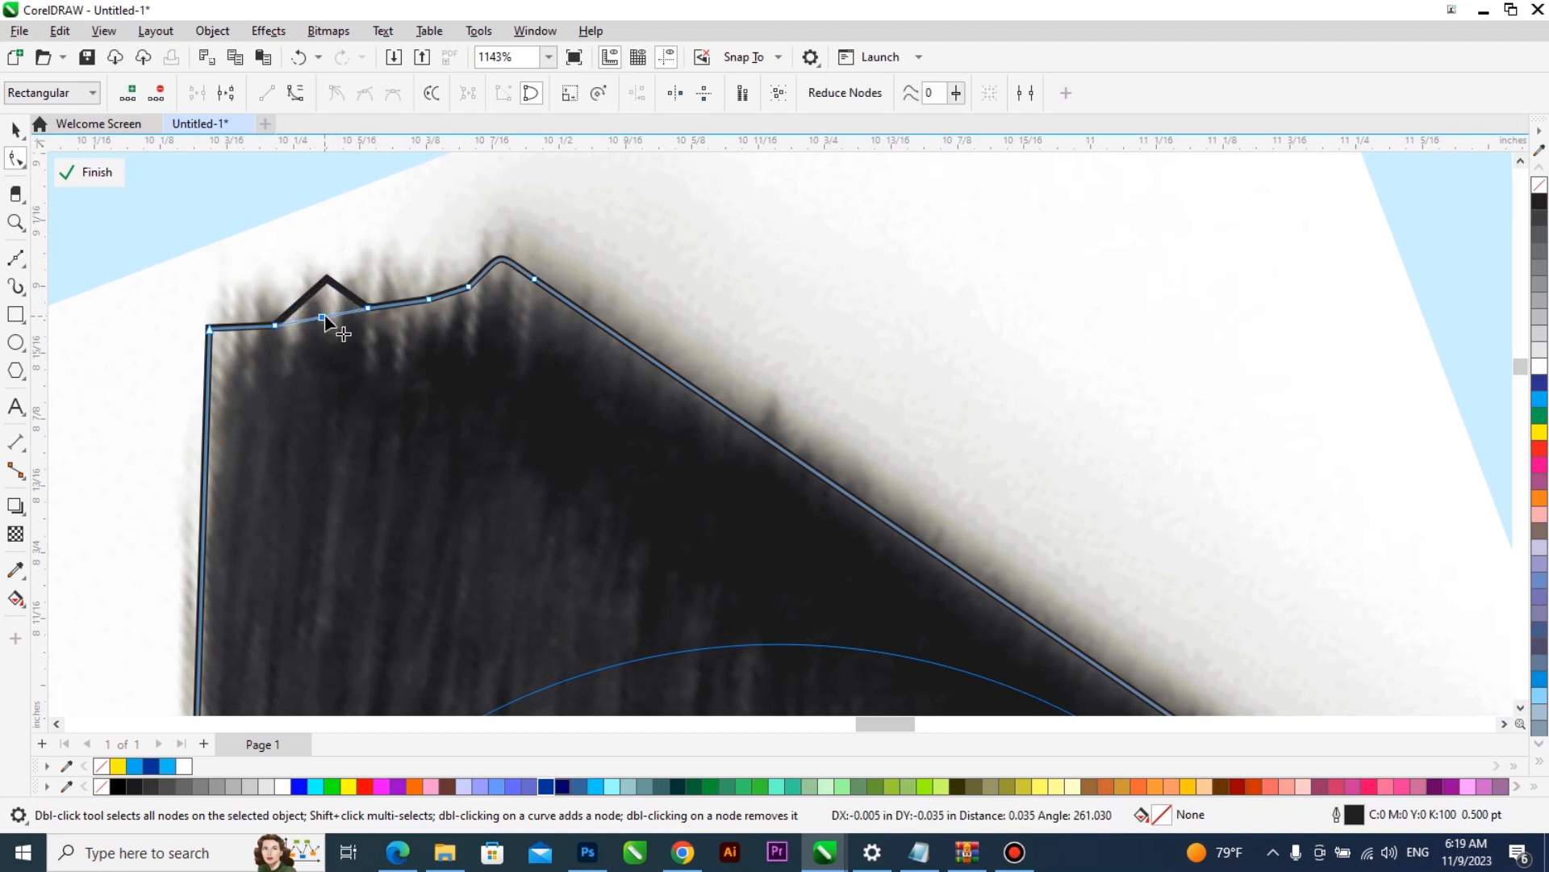
# - Intersect the bristle outline with the paintbrush picture, delete the outline and select the resulting bristle cut-out
pyautogui.scroll(-4, 335, 321)
pyautogui.press('space')
pyautogui.scroll(-5, 573, 366)
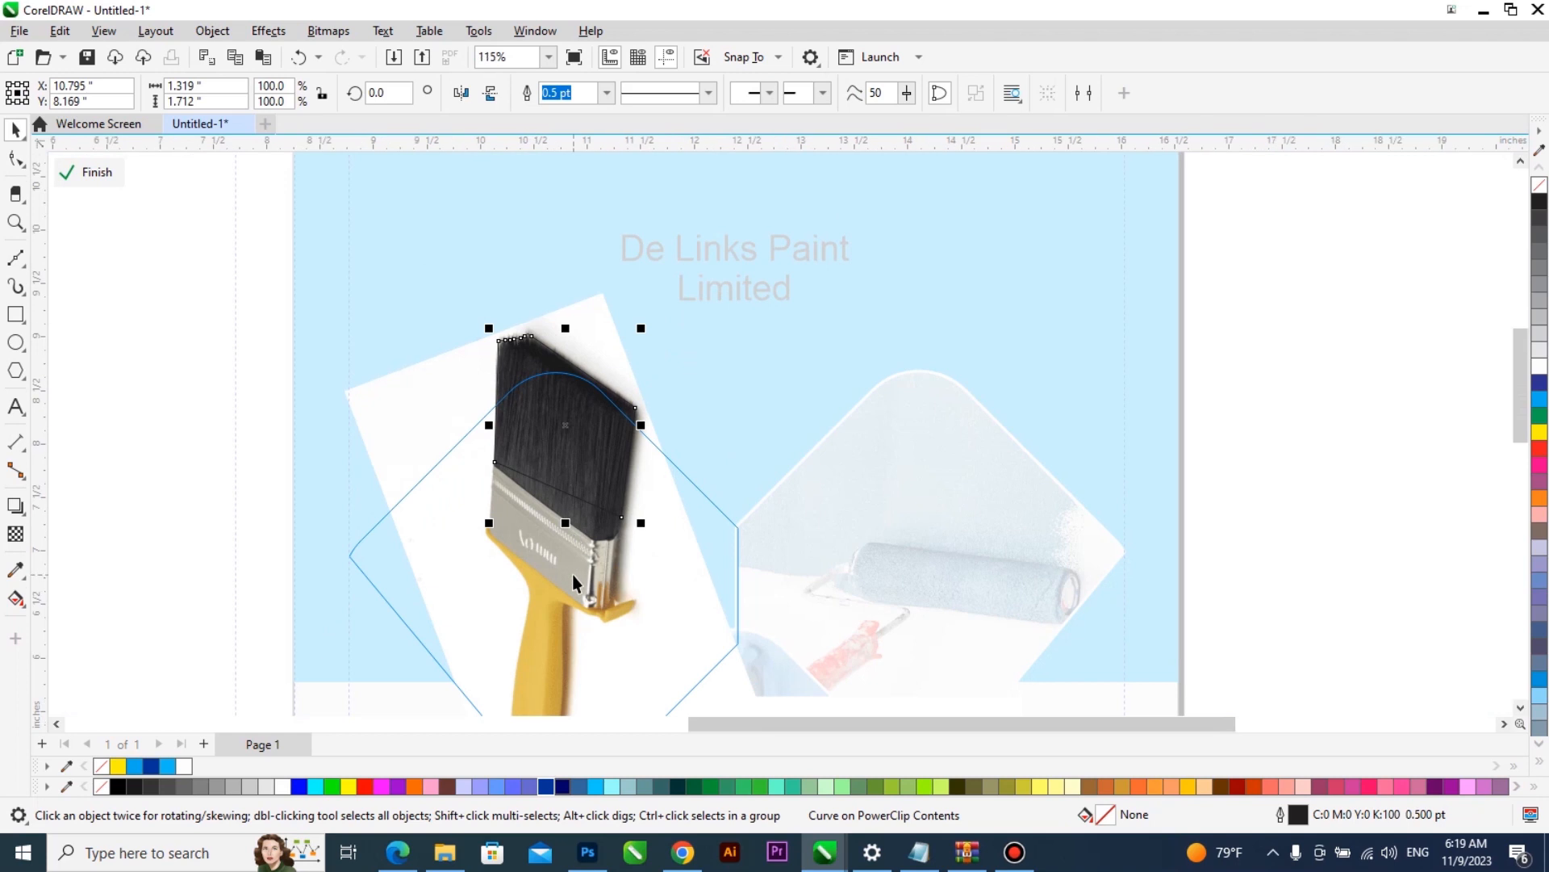
pyautogui.keyDown('shift'); pyautogui.click(573, 574); pyautogui.keyUp('shift')
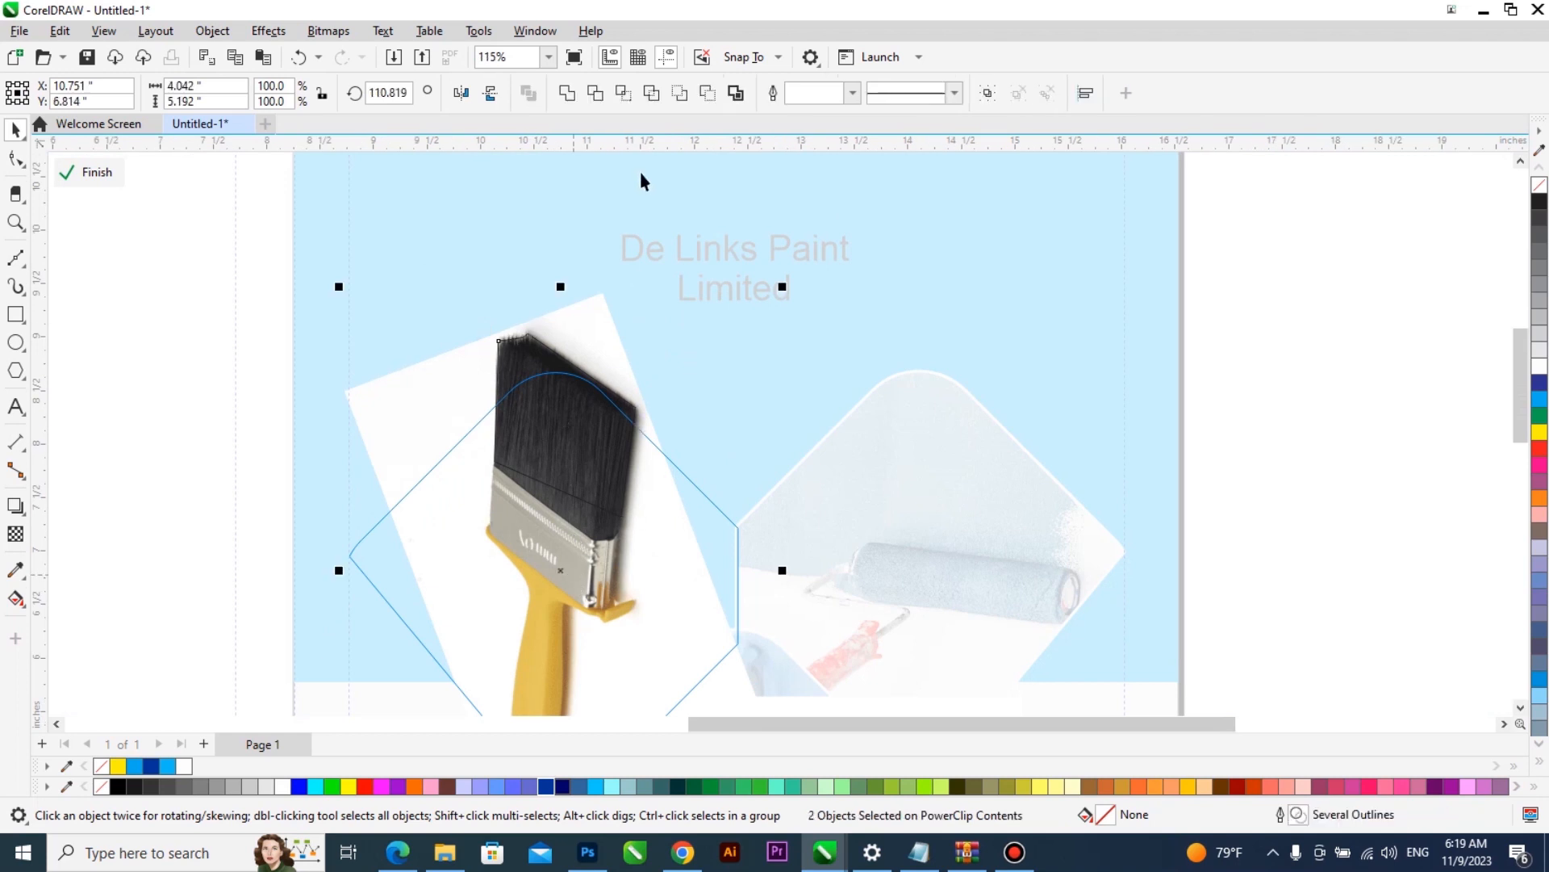
pyautogui.click(625, 96)
pyautogui.click(577, 430)
pyautogui.press('Delete')
pyautogui.click(578, 422)
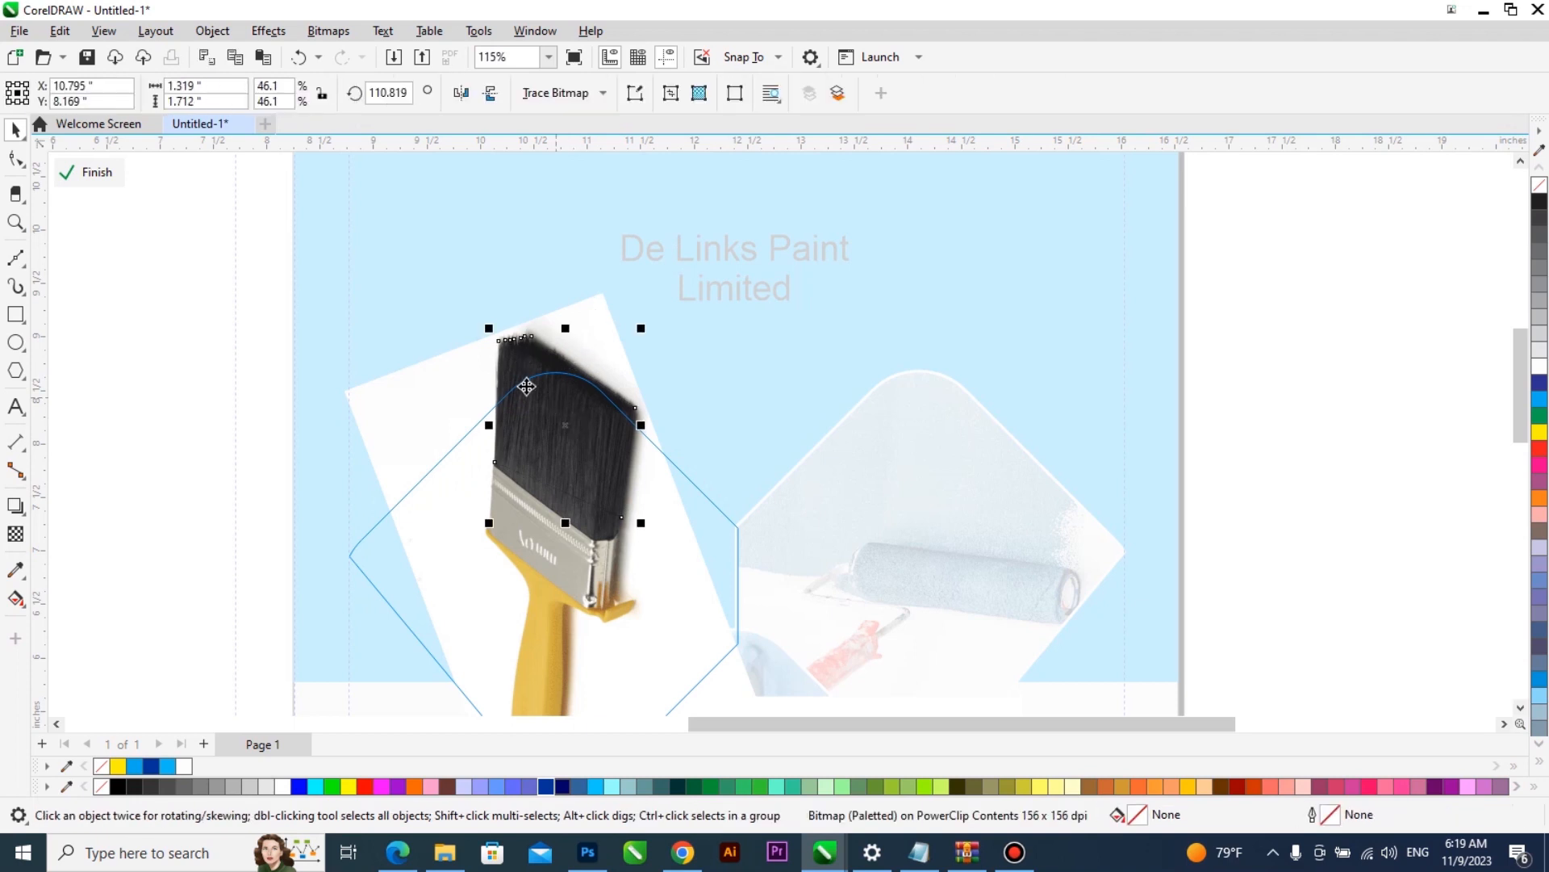
pyautogui.moveTo(556, 405); pyautogui.dragTo(387, 321)
pyautogui.hotkey('ctrl', 'z')
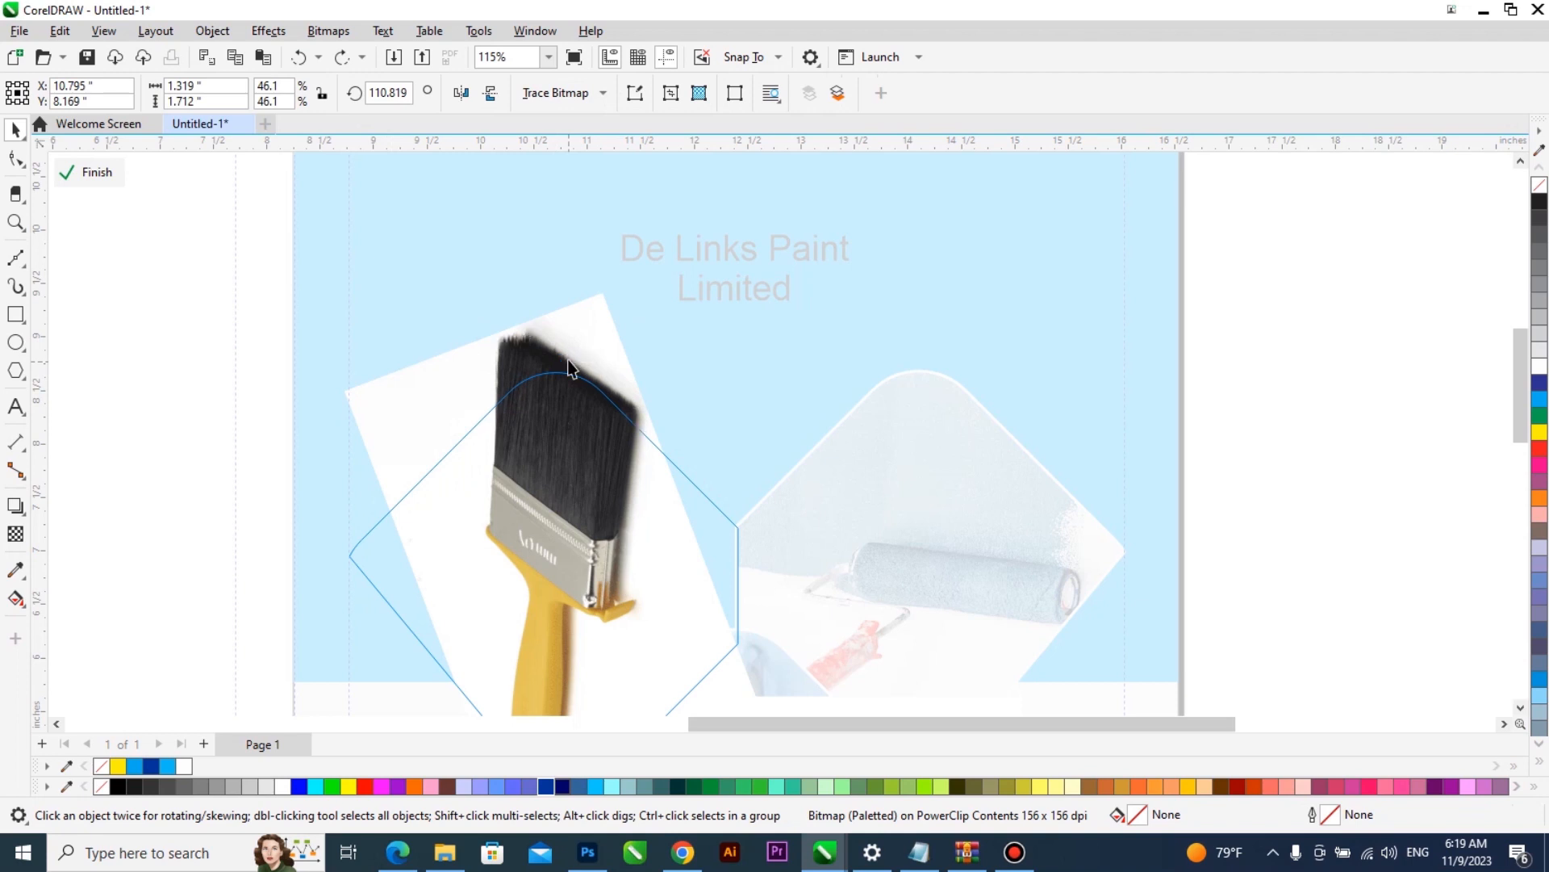
# - Take the bristle cut-out out of the left diamond's PowerClip, finish editing the contents and paste it in place above the frame
pyautogui.click(87, 172)
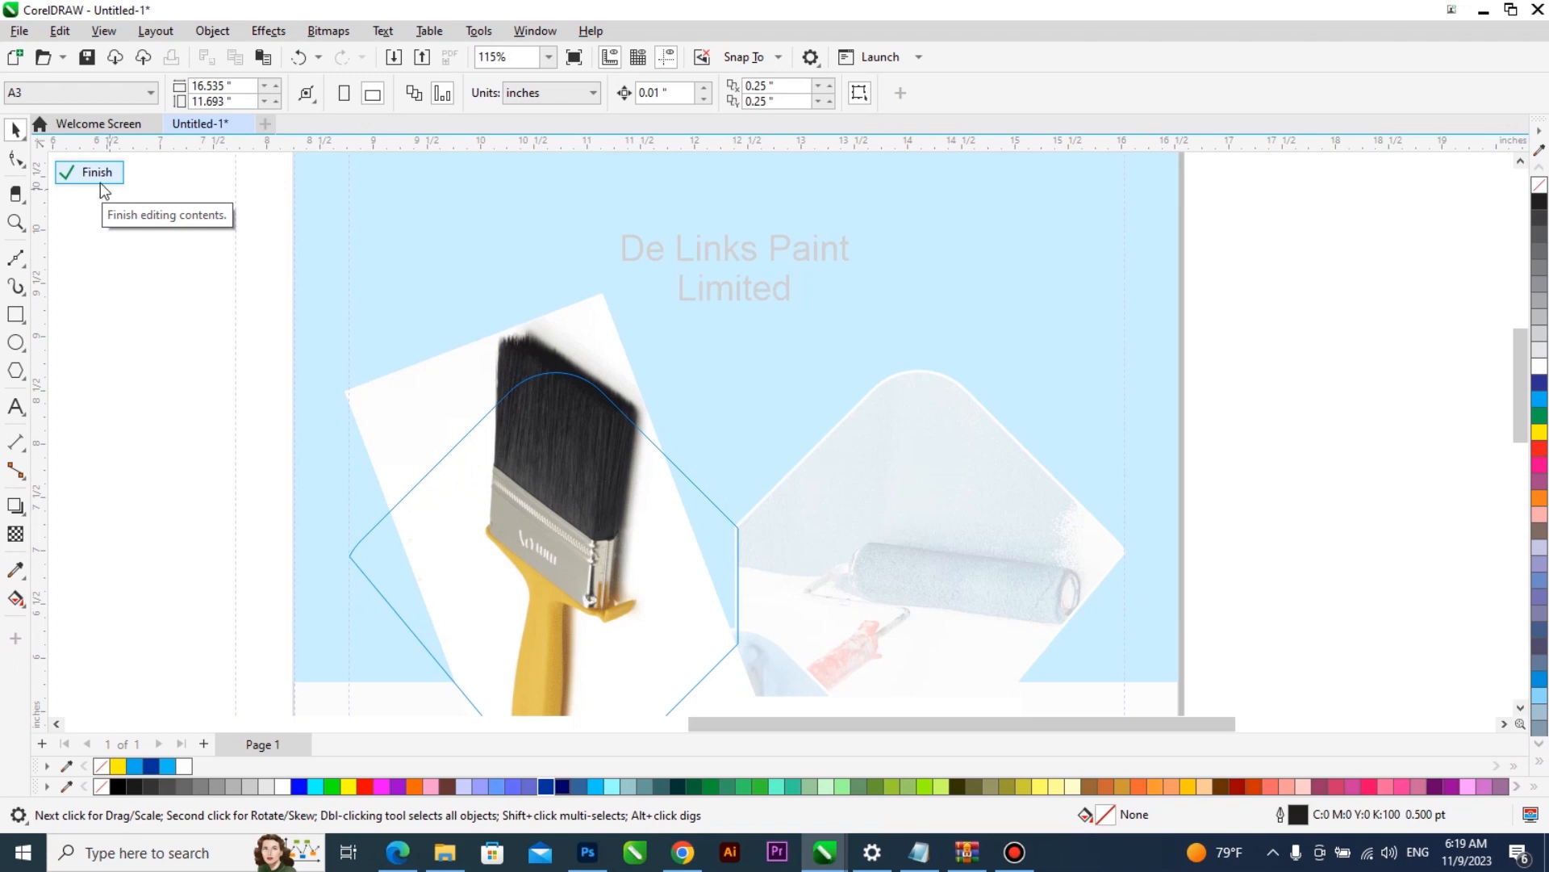
pyautogui.click(99, 181)
pyautogui.click(601, 355)
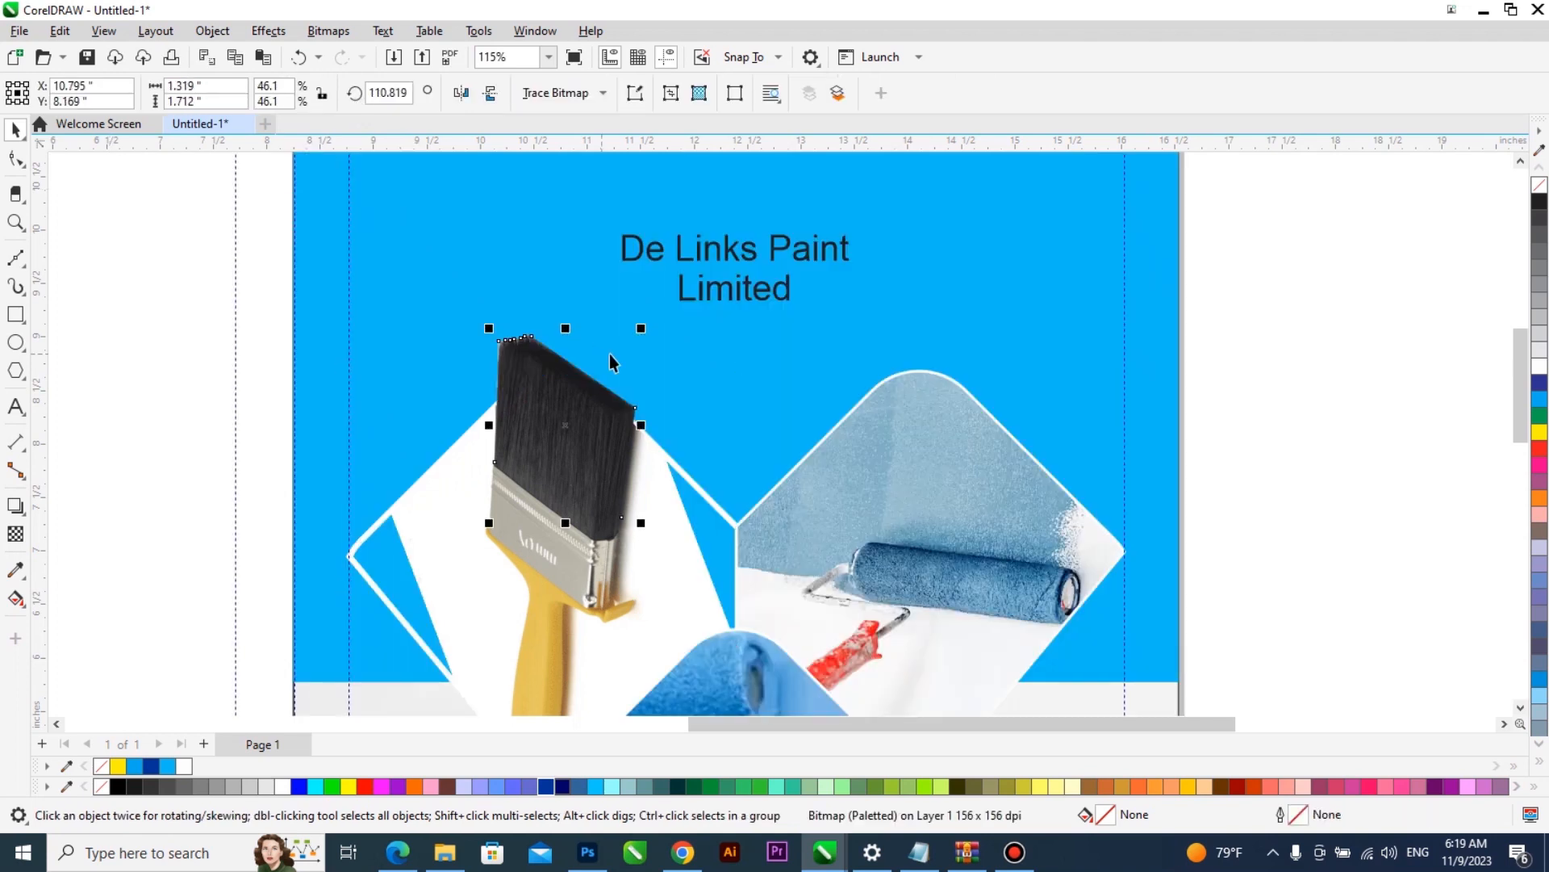
pyautogui.scroll(-2, 702, 371)
pyautogui.scroll(-1, 679, 372)
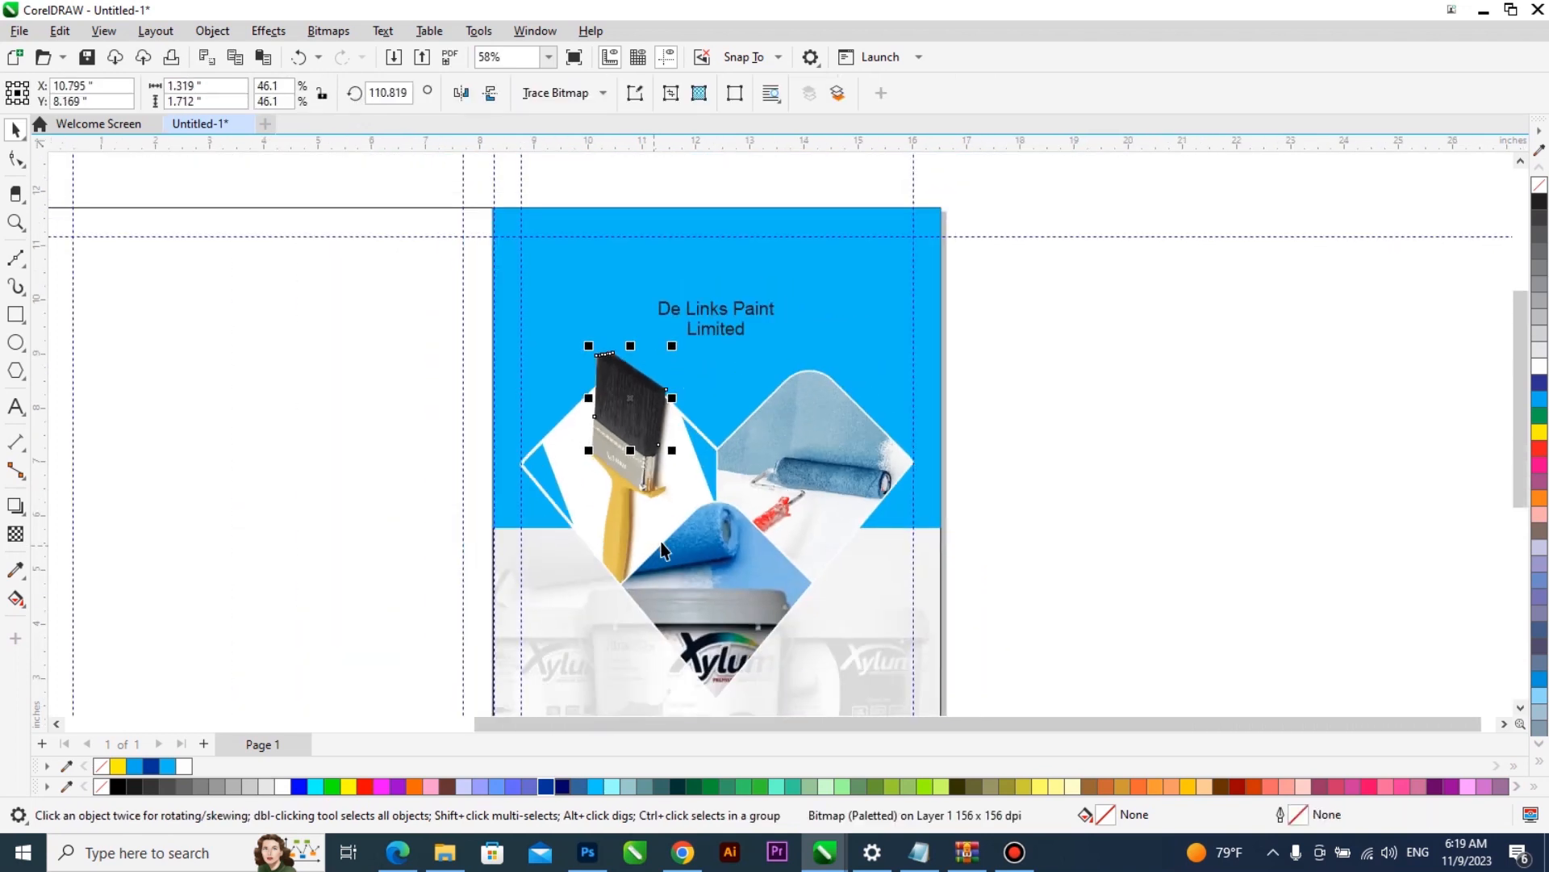
# - Fill the left diamond frame with white and colour its outline navy blue (#003399)
pyautogui.click(578, 502)
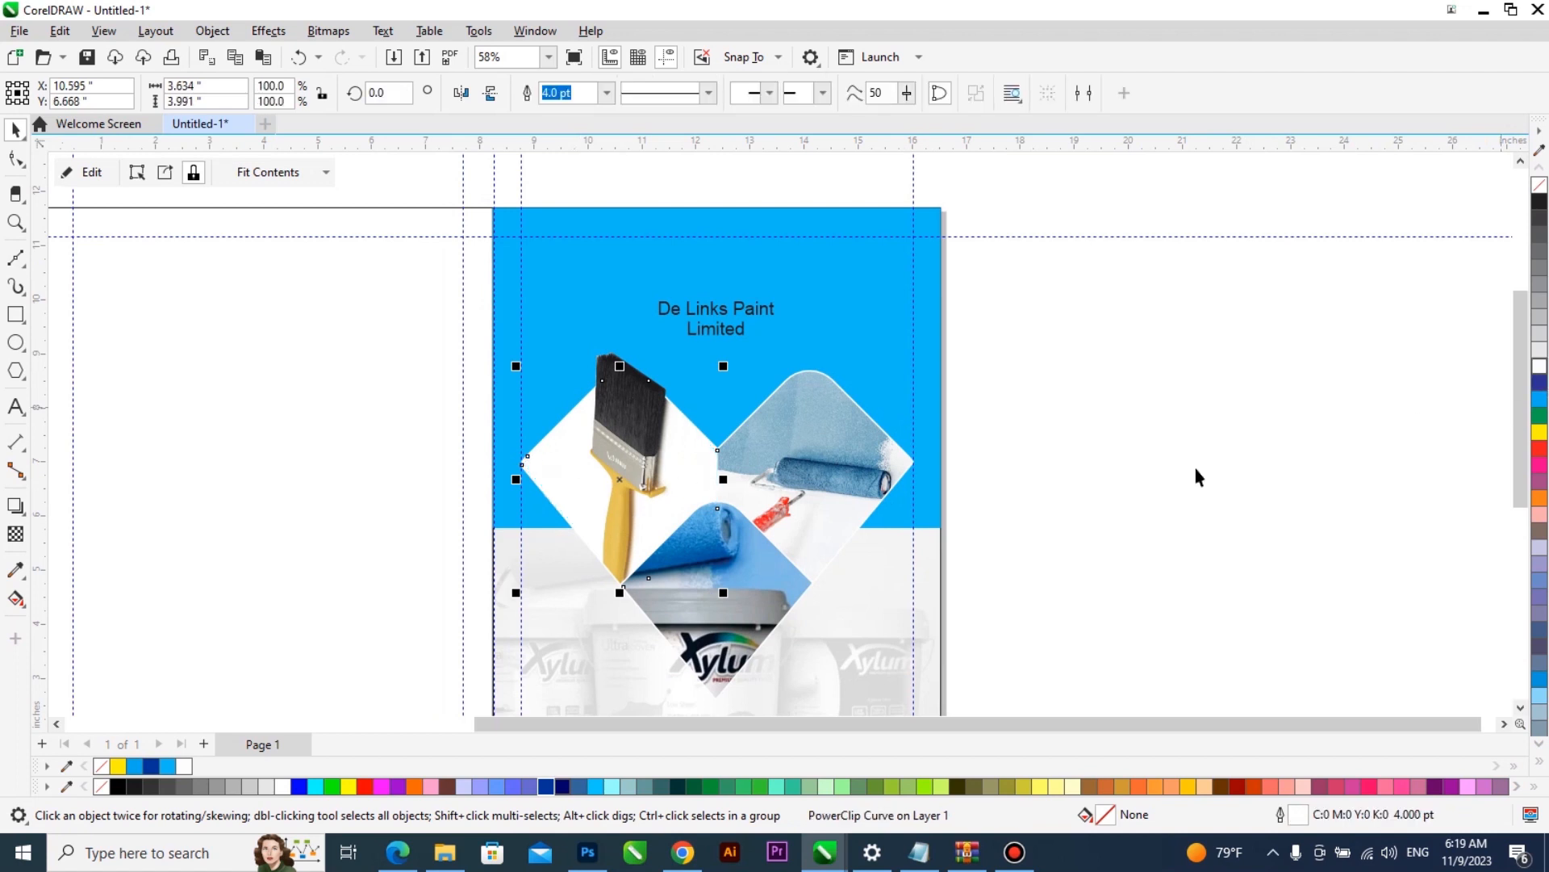
pyautogui.click(1084, 504)
pyautogui.scroll(2, 662, 448)
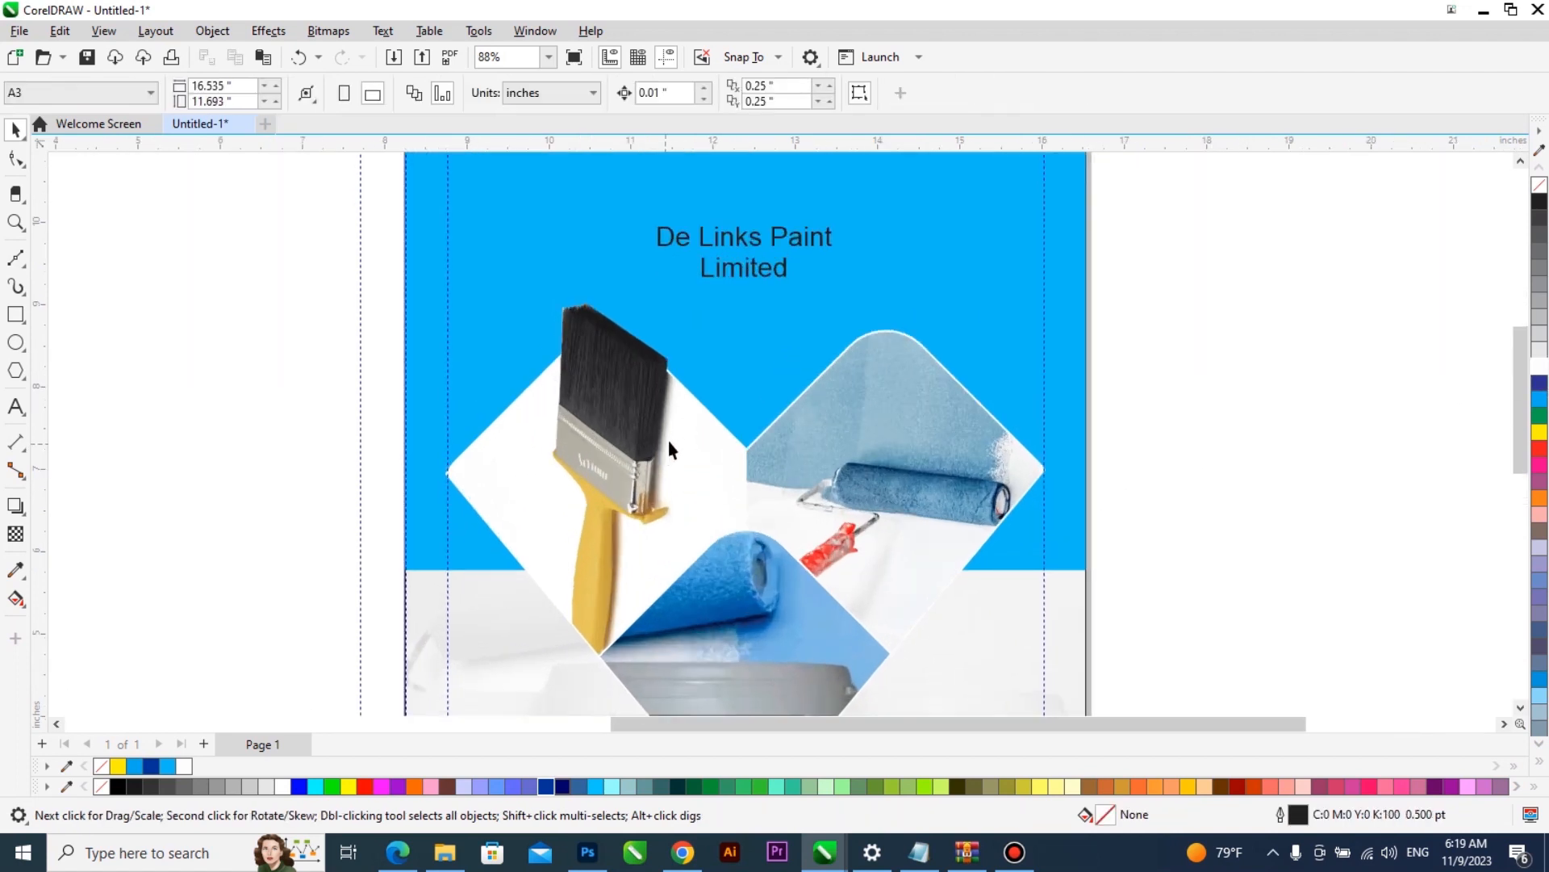
pyautogui.click(686, 433)
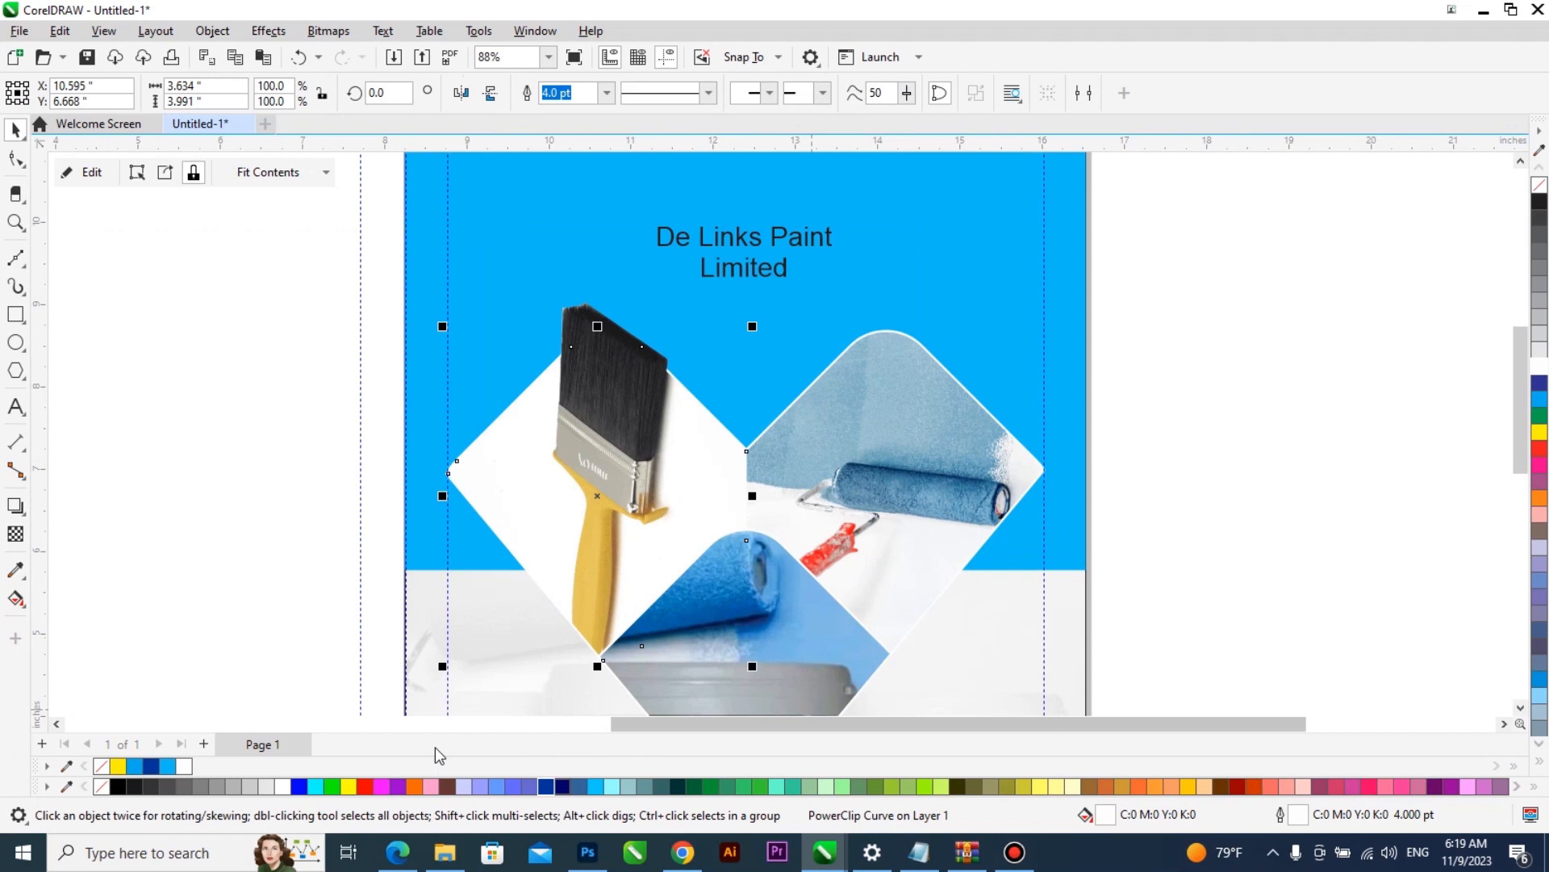
pyautogui.rightClick(151, 766)
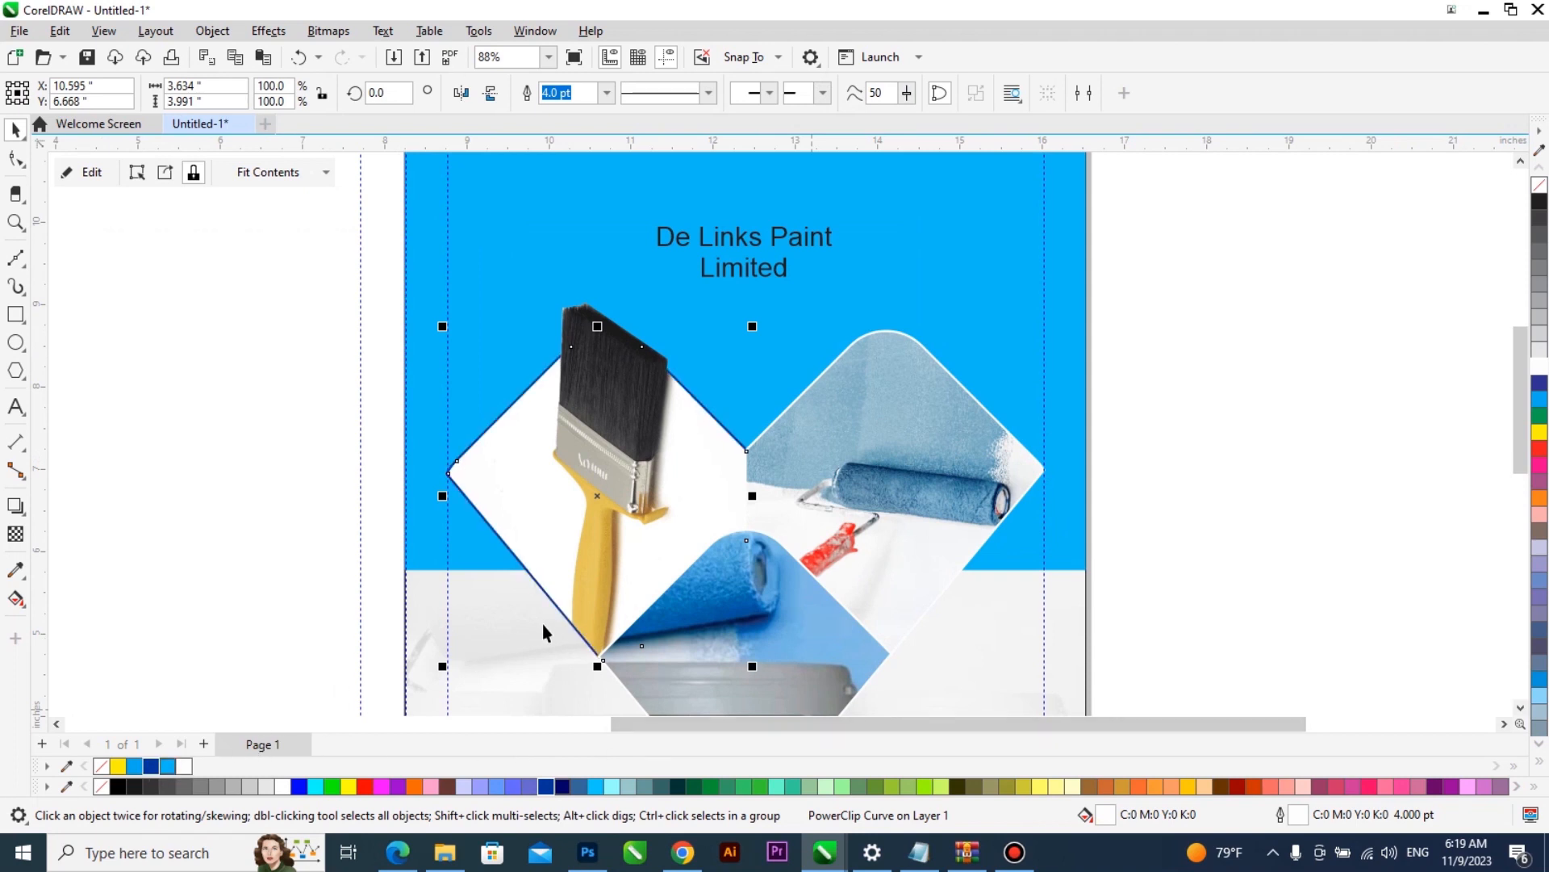
pyautogui.click(900, 415)
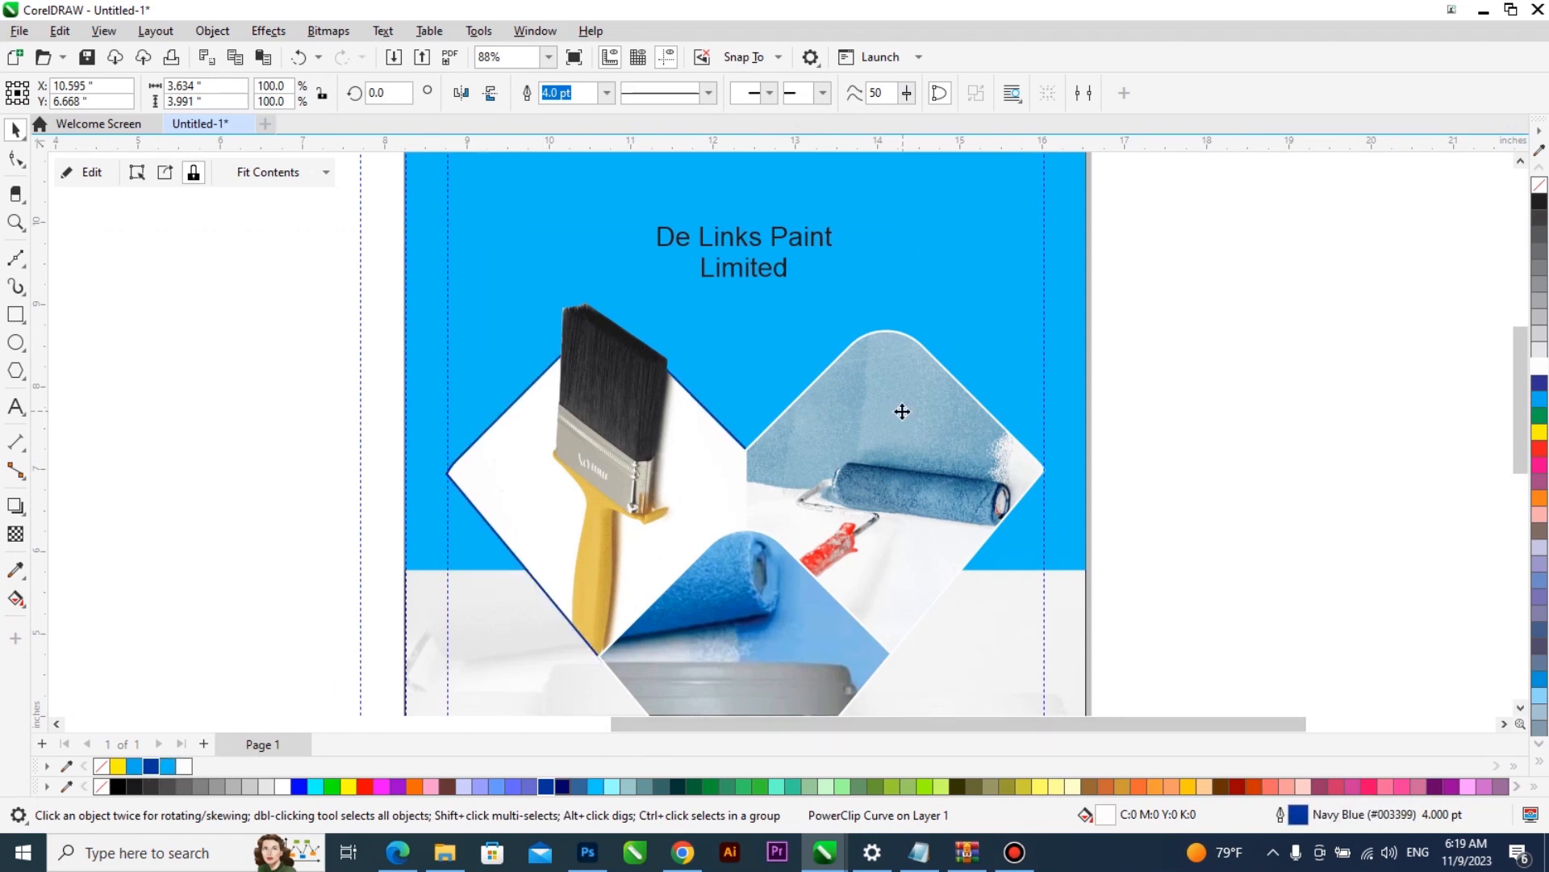
# - Colour the outlines of the right and lower diamond frames navy blue (#003399)
pyautogui.rightClick(150, 766)
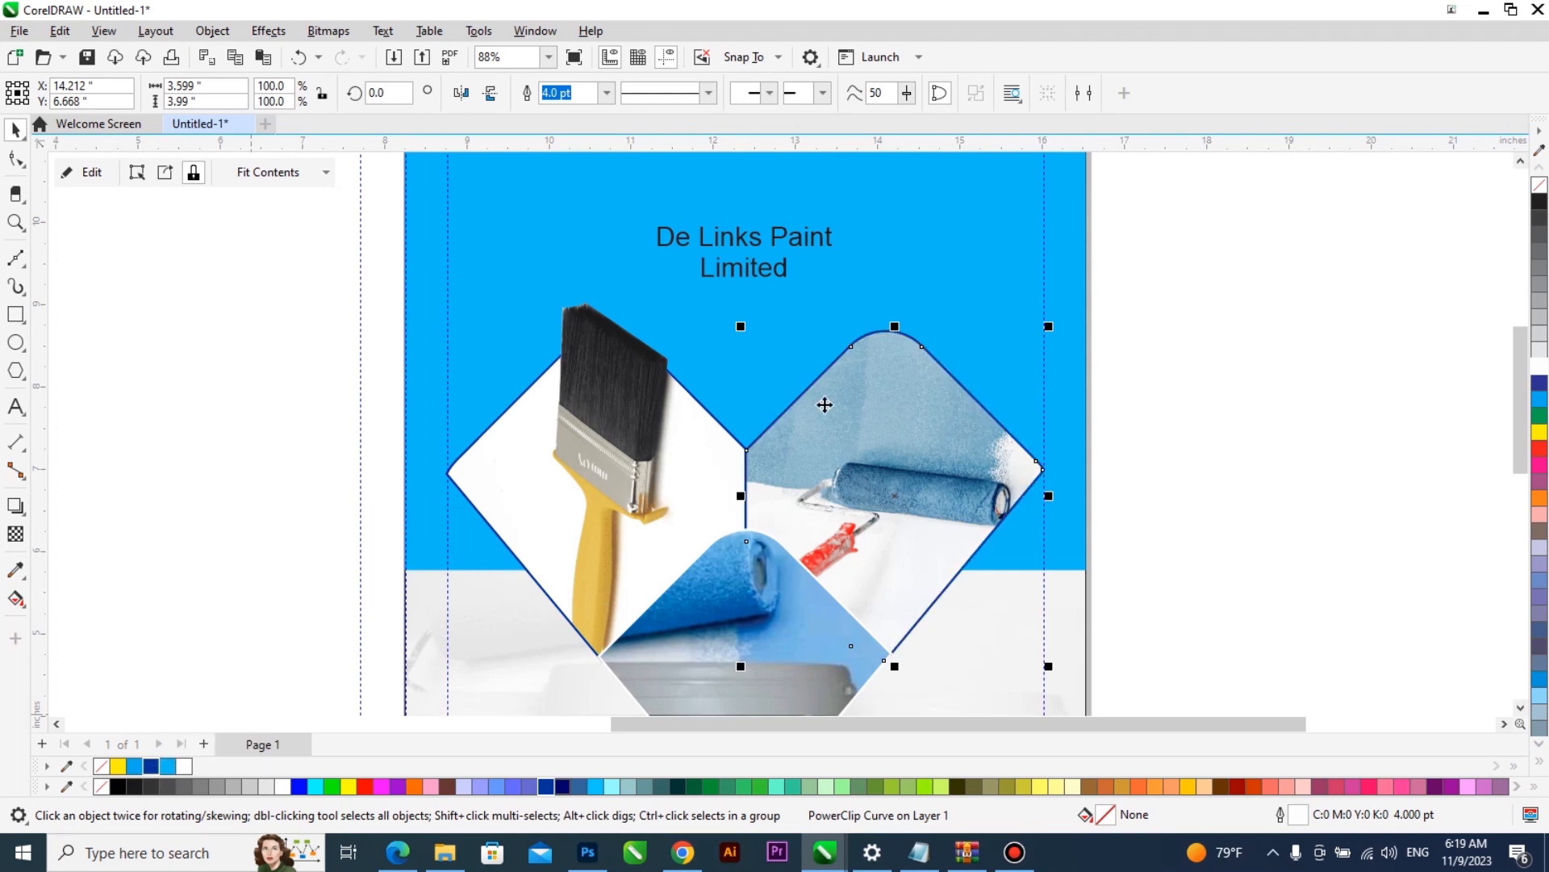
pyautogui.scroll(-1, 827, 397)
pyautogui.click(758, 588)
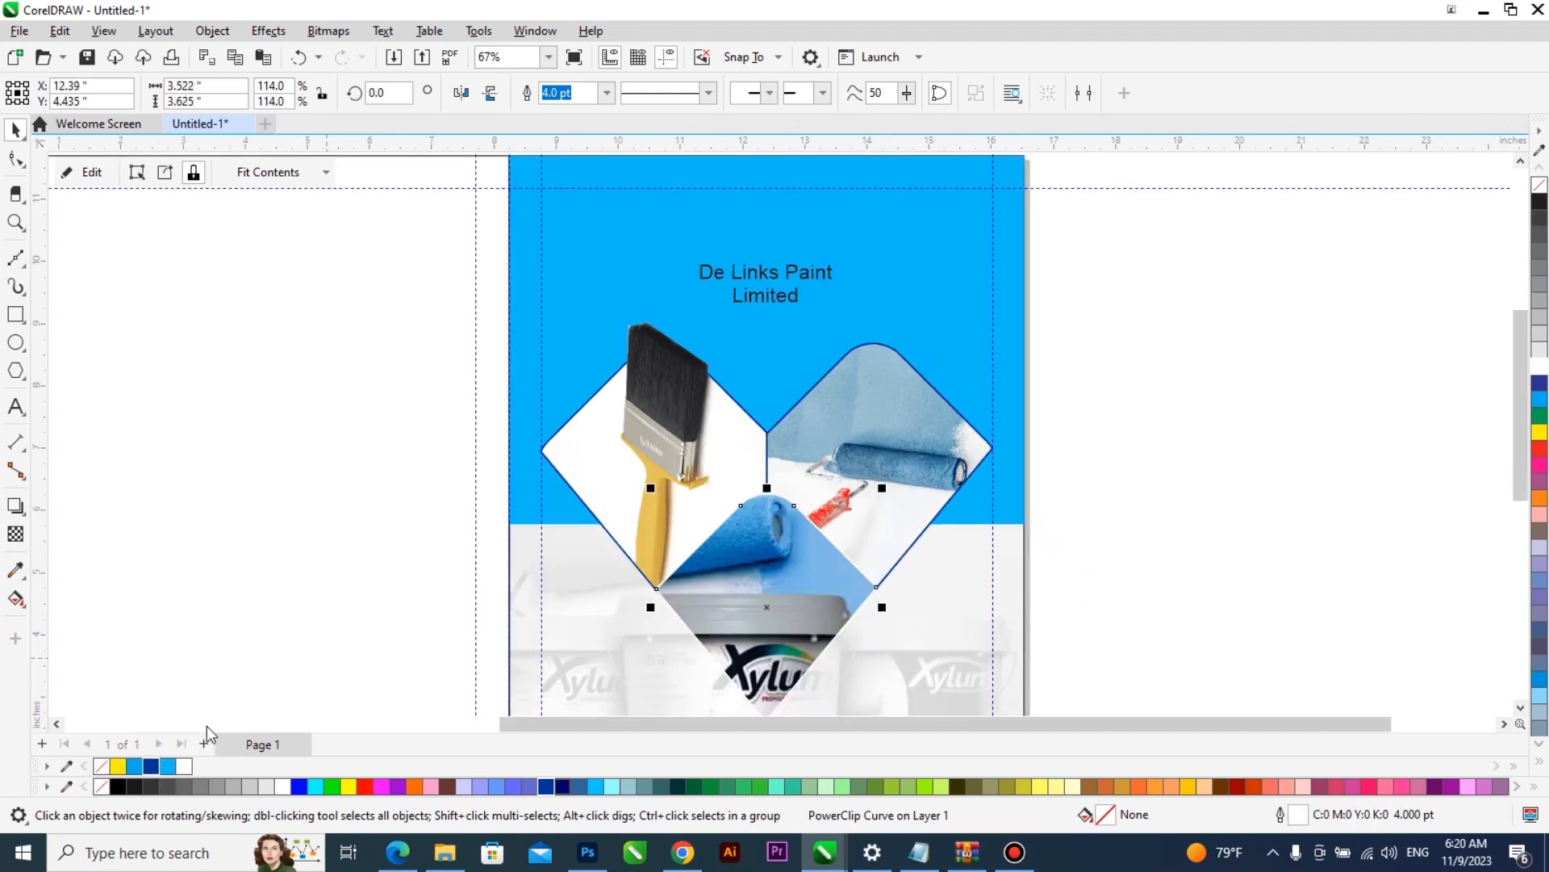
pyautogui.rightClick(152, 766)
pyautogui.click(1223, 441)
# - Stretch the white rectangle over the front cover's lower area down to the page edge and up to about 4.06 inches tall
pyautogui.scroll(-2, 807, 423)
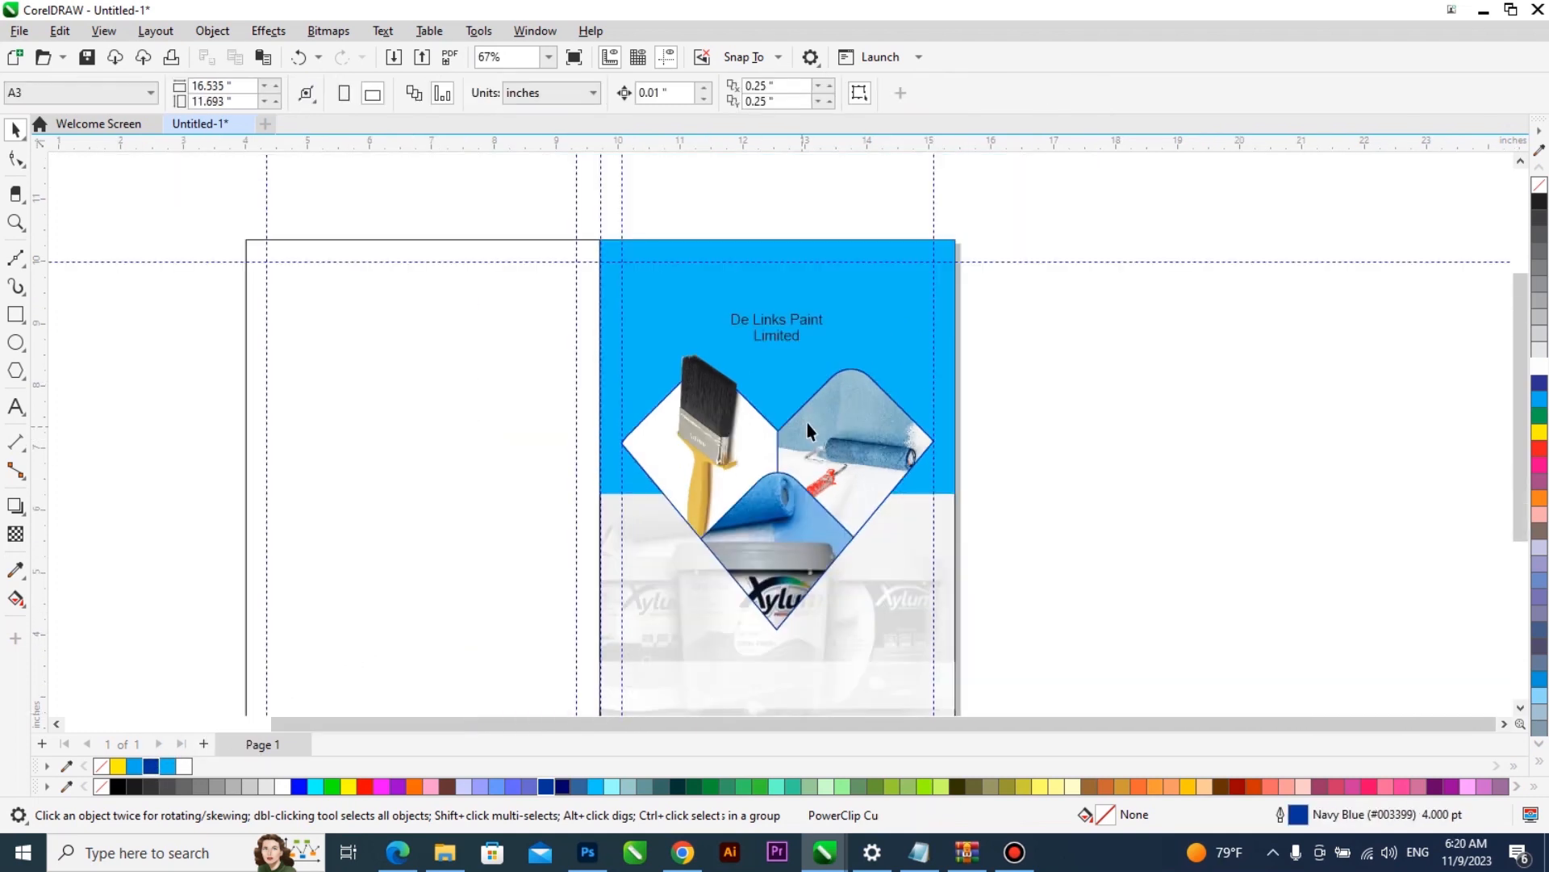
pyautogui.press('F2')
pyautogui.moveTo(1034, 273); pyautogui.dragTo(598, 654)
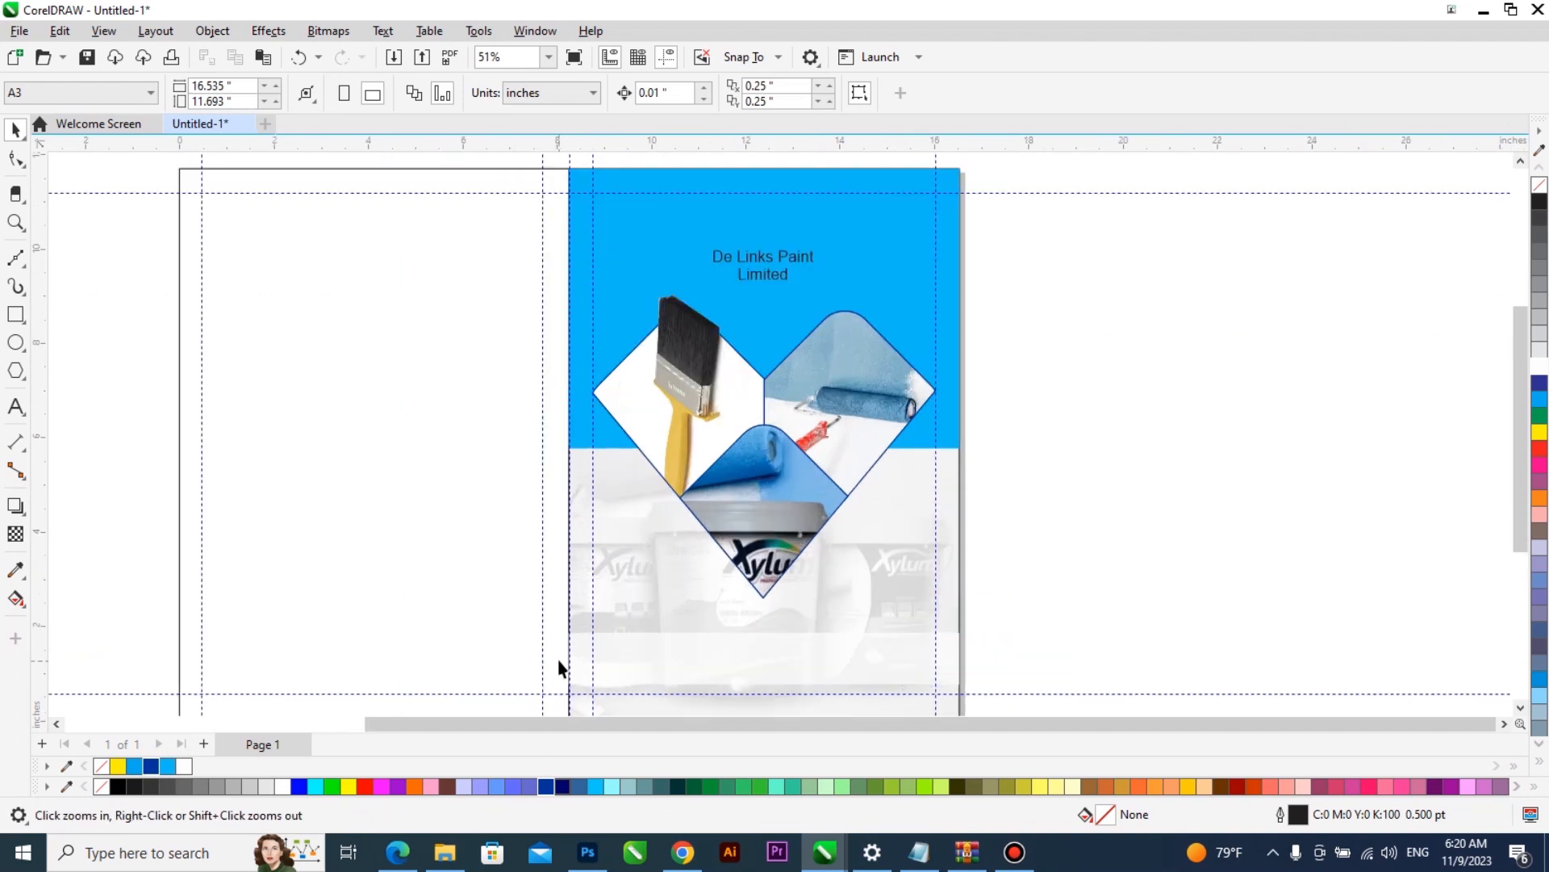
pyautogui.scroll(-2, 765, 539)
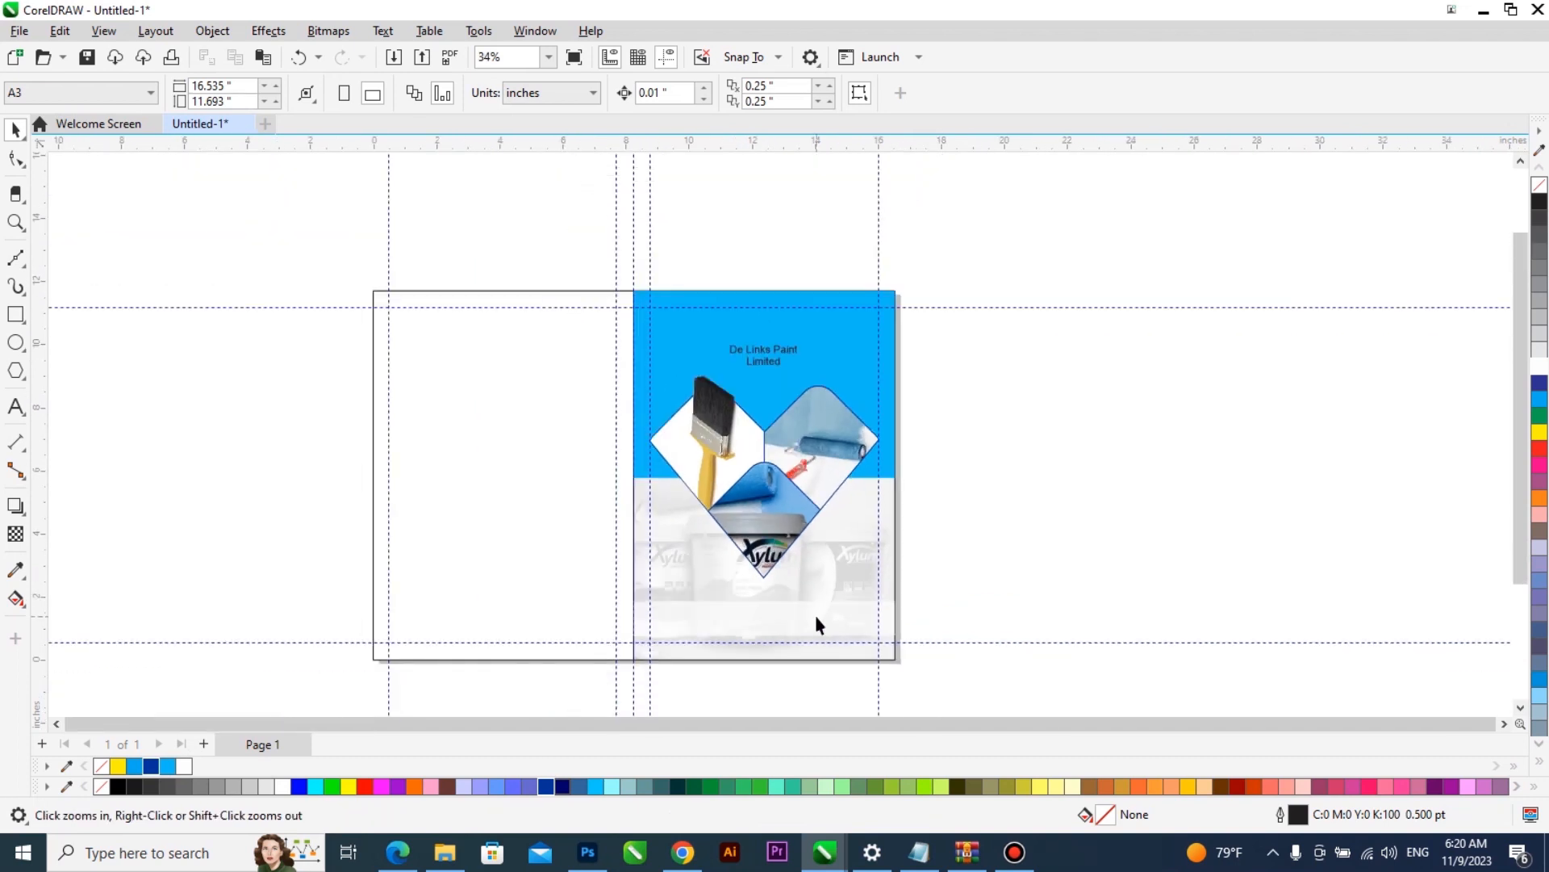
pyautogui.click(815, 615)
pyautogui.moveTo(764, 643); pyautogui.dragTo(773, 664)
pyautogui.moveTo(765, 595); pyautogui.dragTo(765, 531)
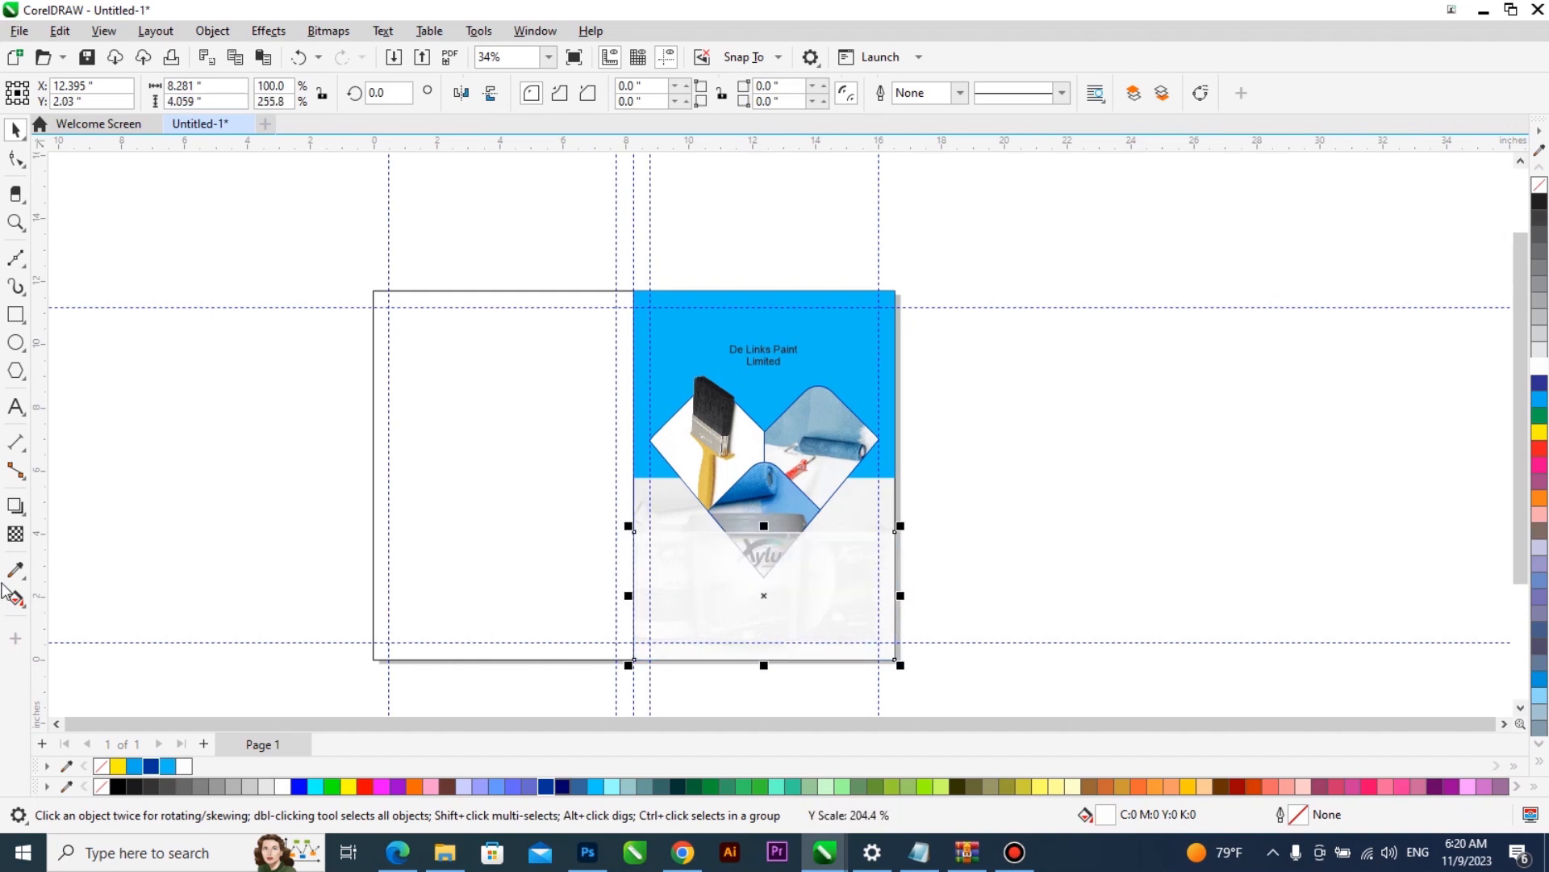
# - Apply a fountain transparency to the white rectangle, fading from opaque at its bottom to clear at its top
pyautogui.click(16, 534)
pyautogui.scroll(2, 773, 640)
pyautogui.moveTo(746, 626); pyautogui.dragTo(747, 514)
pyautogui.press('space')
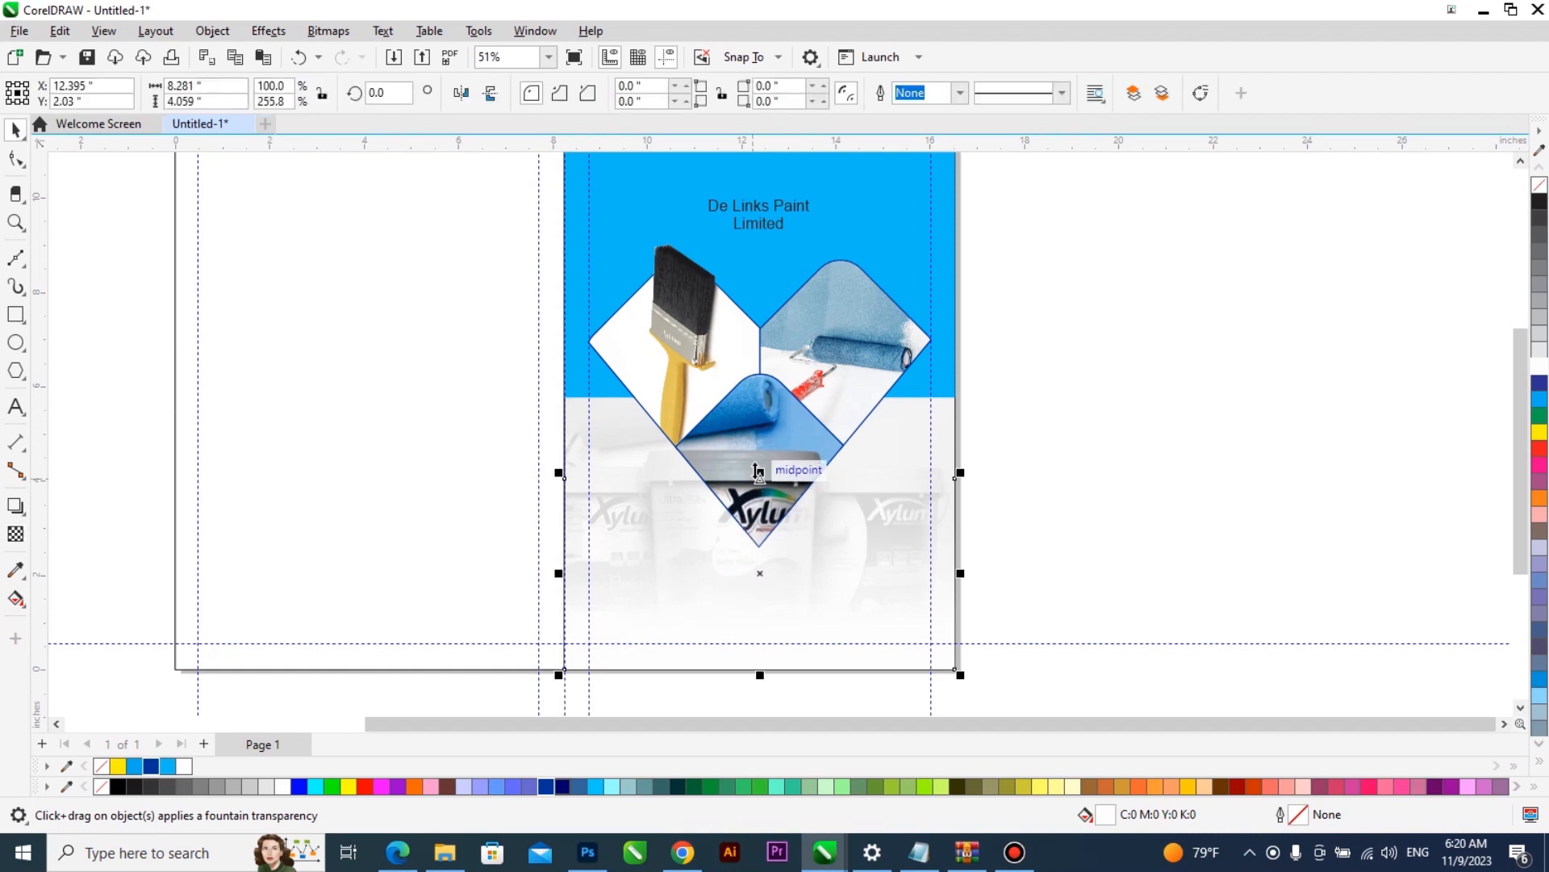
# - Adjust the faded white rectangle's upper edge so that it stands about 4.4 inches tall over the faint paint buckets
pyautogui.moveTo(759, 479); pyautogui.dragTo(760, 410)
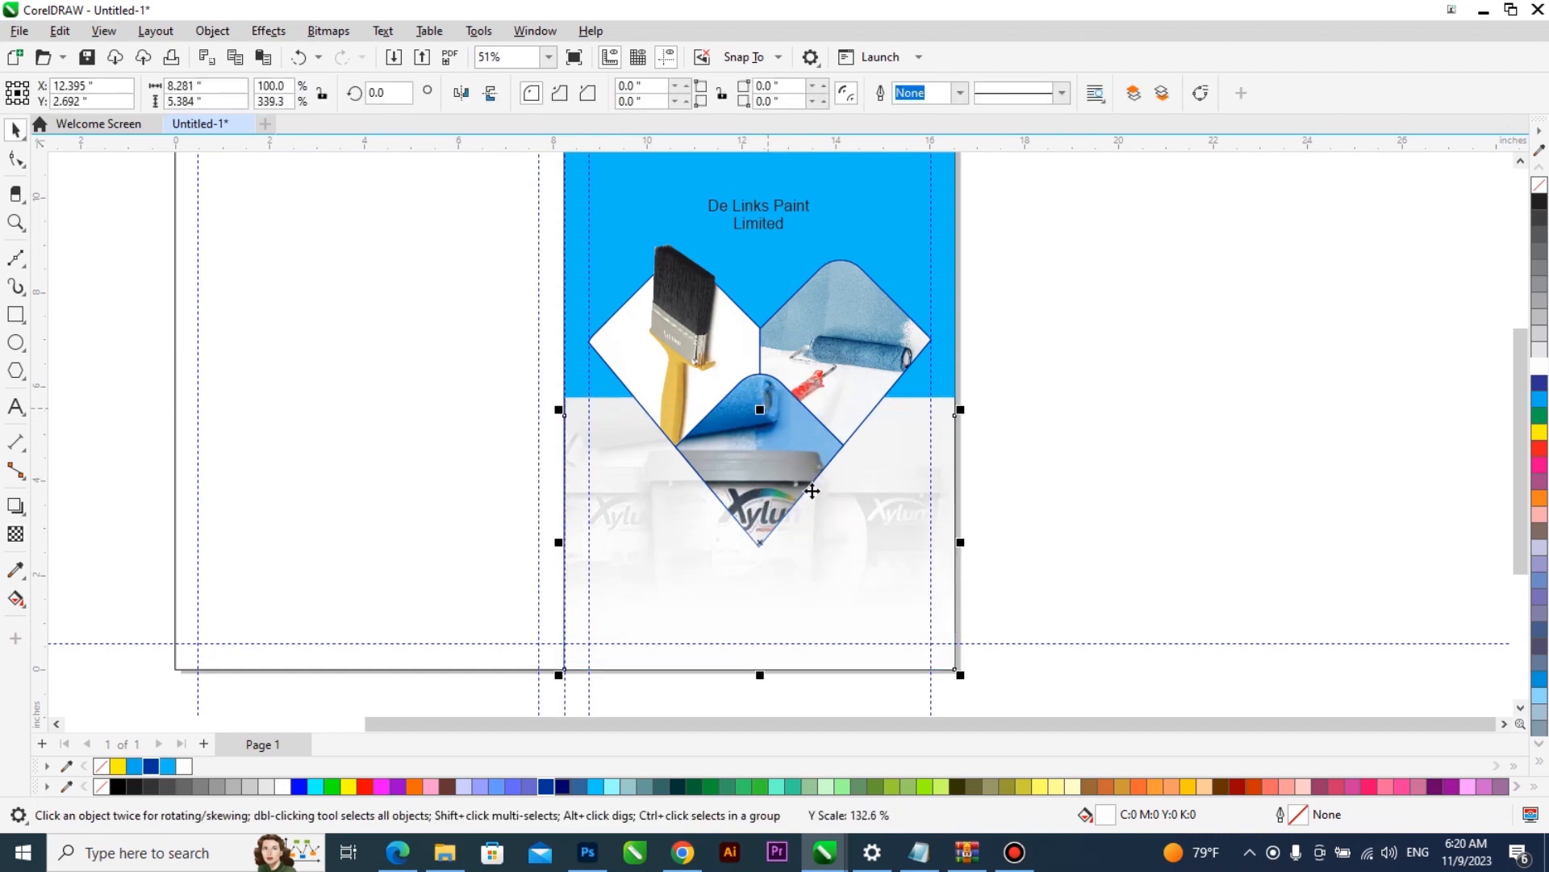
pyautogui.moveTo(760, 446); pyautogui.dragTo(761, 465)
pyautogui.scroll(2, 662, 565)
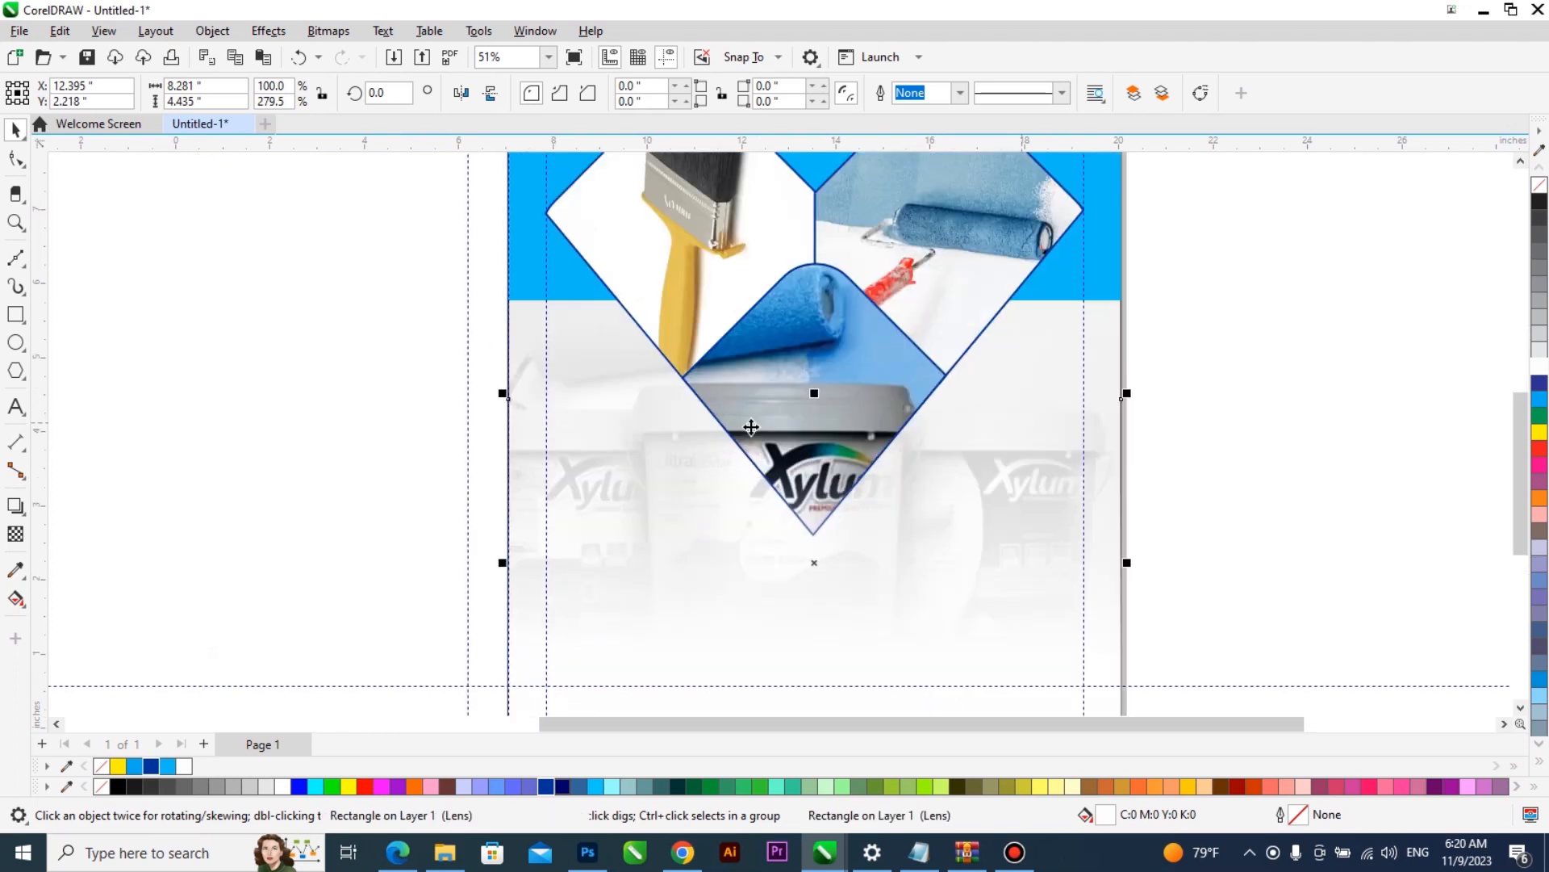
pyautogui.scroll(2, 750, 427)
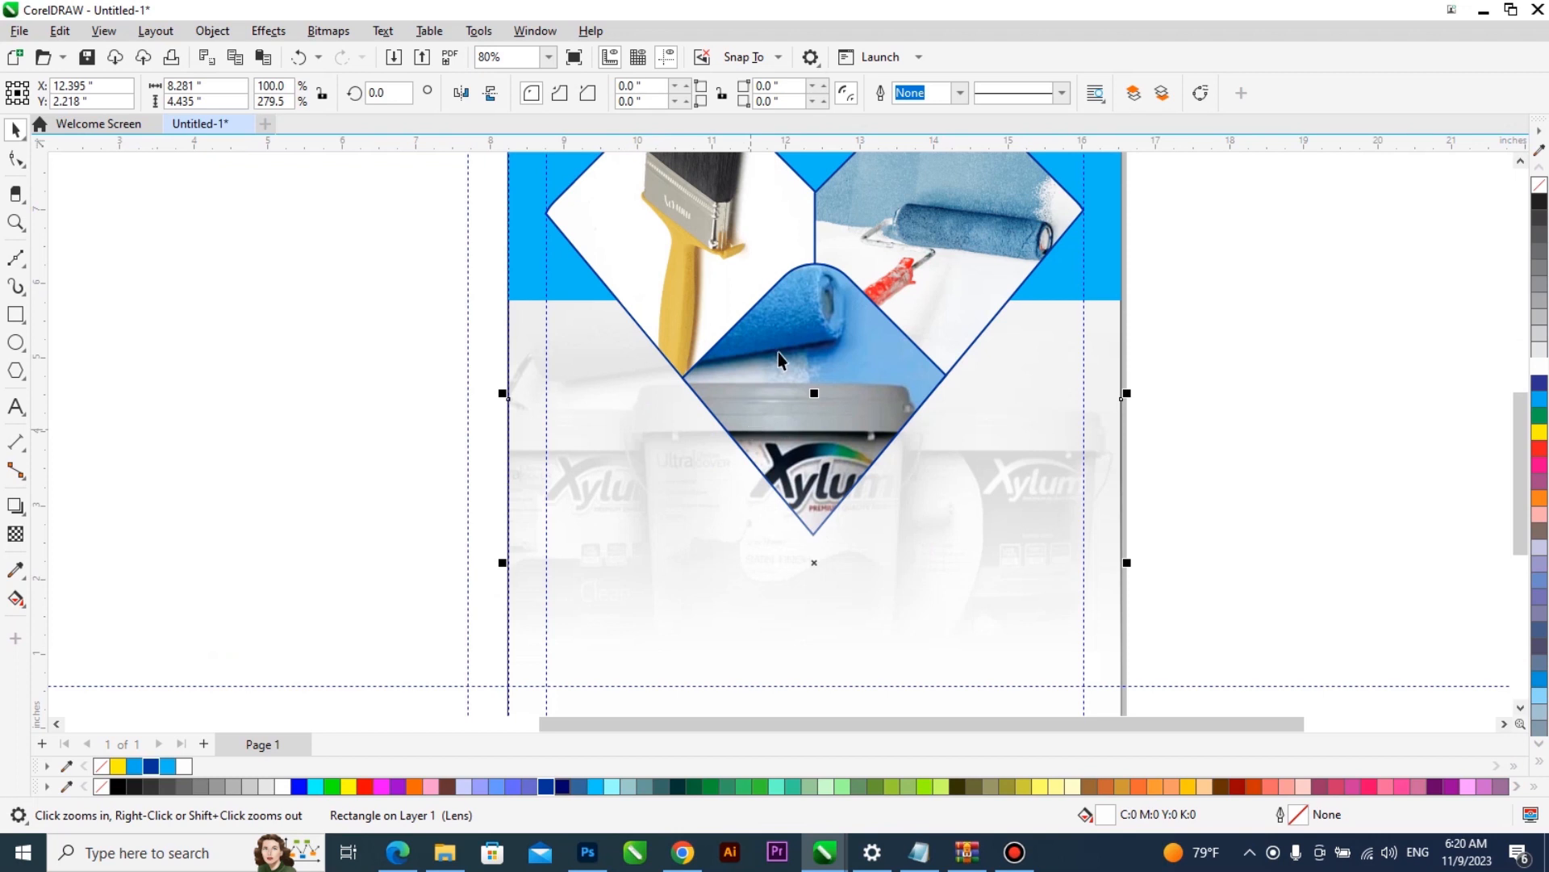
pyautogui.scroll(-2, 758, 370)
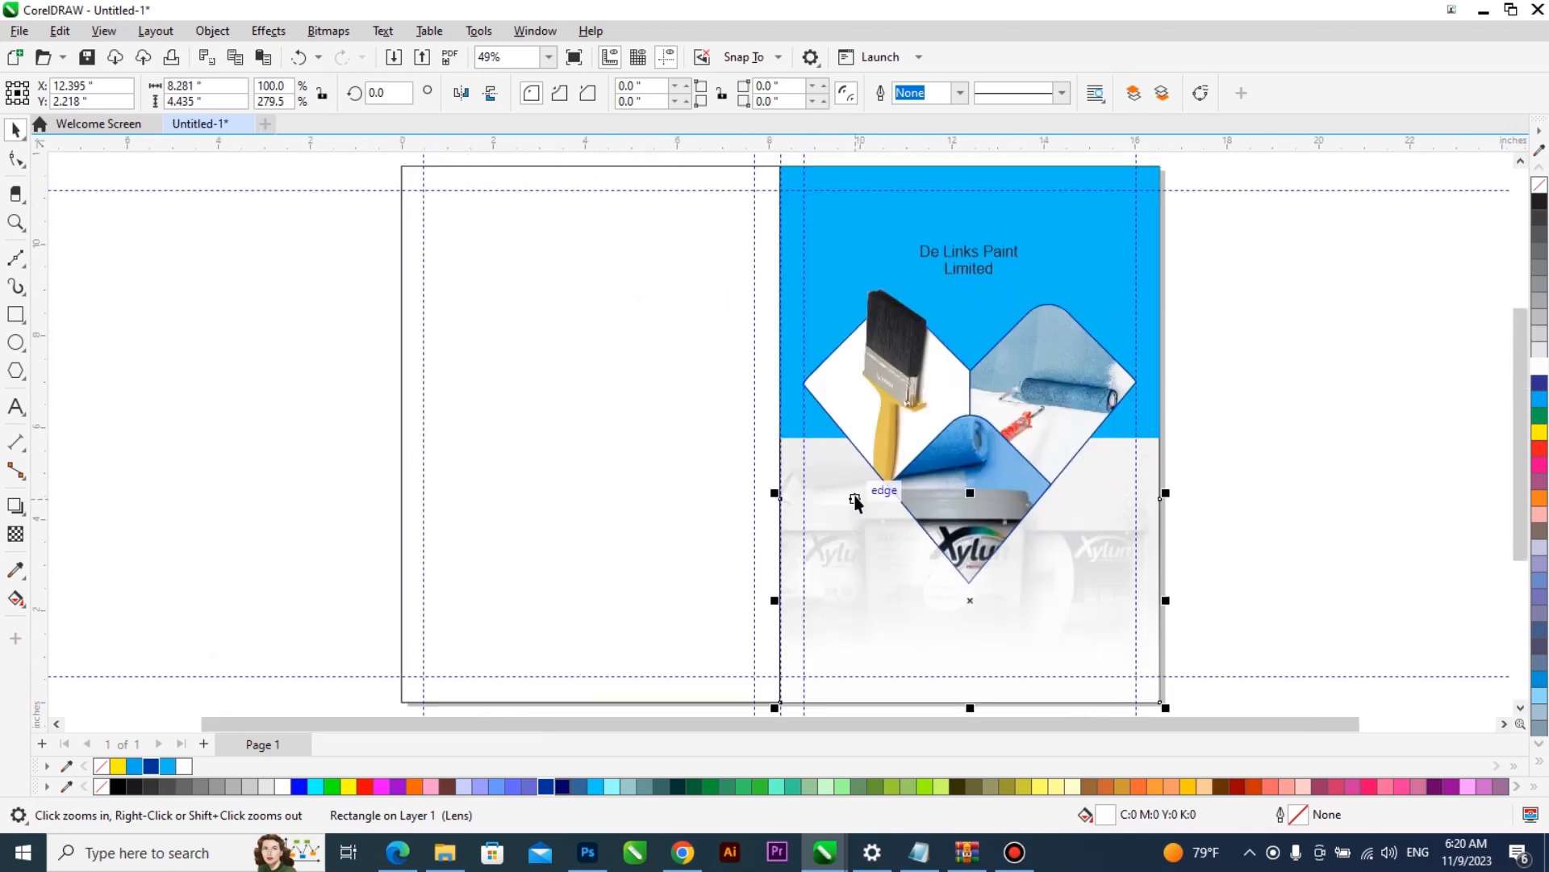
# - Try lightening the blue panel behind the title by mixing repeated amounts of white into its fill
pyautogui.click(1031, 244)
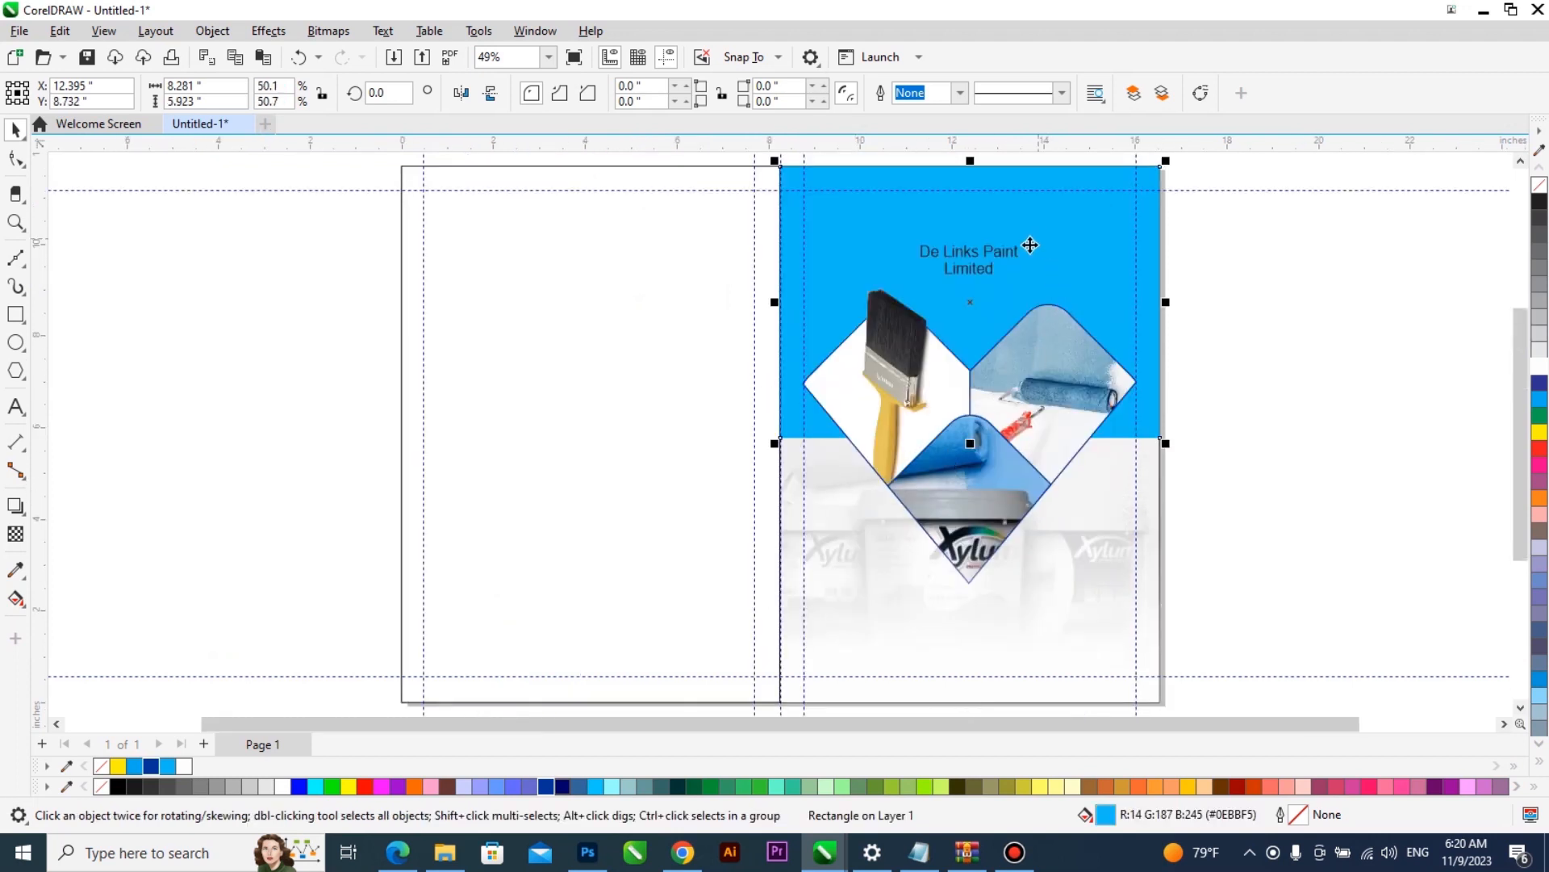
pyautogui.click(1000, 255)
pyautogui.click(1065, 275)
pyautogui.click(1299, 360)
pyautogui.click(1117, 263)
pyautogui.keyDown('ctrl'); pyautogui.click(1539, 367); pyautogui.keyUp('ctrl')
pyautogui.keyDown('ctrl'); pyautogui.click(1540, 367); pyautogui.keyUp('ctrl')
pyautogui.keyDown('ctrl'); pyautogui.click(1539, 368); pyautogui.keyUp('ctrl')
pyautogui.keyDown('ctrl'); pyautogui.click(1540, 367); pyautogui.keyUp('ctrl')
pyautogui.keyDown('ctrl'); pyautogui.click(1540, 367); pyautogui.keyUp('ctrl')
pyautogui.keyDown('ctrl'); pyautogui.click(1540, 367); pyautogui.keyUp('ctrl')
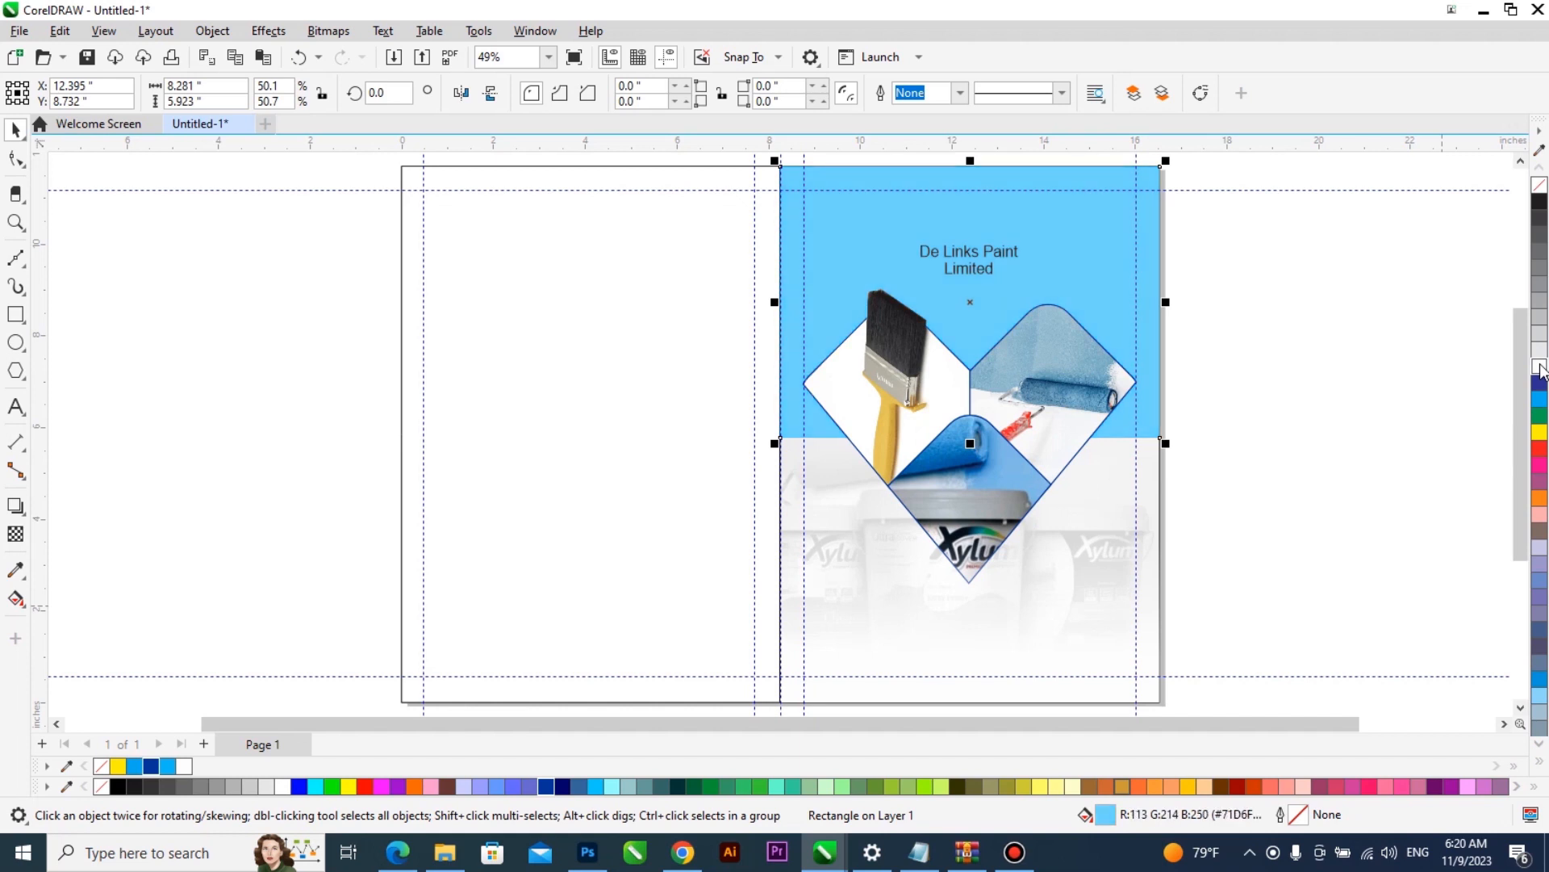
pyautogui.keyDown('ctrl'); pyautogui.click(1539, 367); pyautogui.keyUp('ctrl')
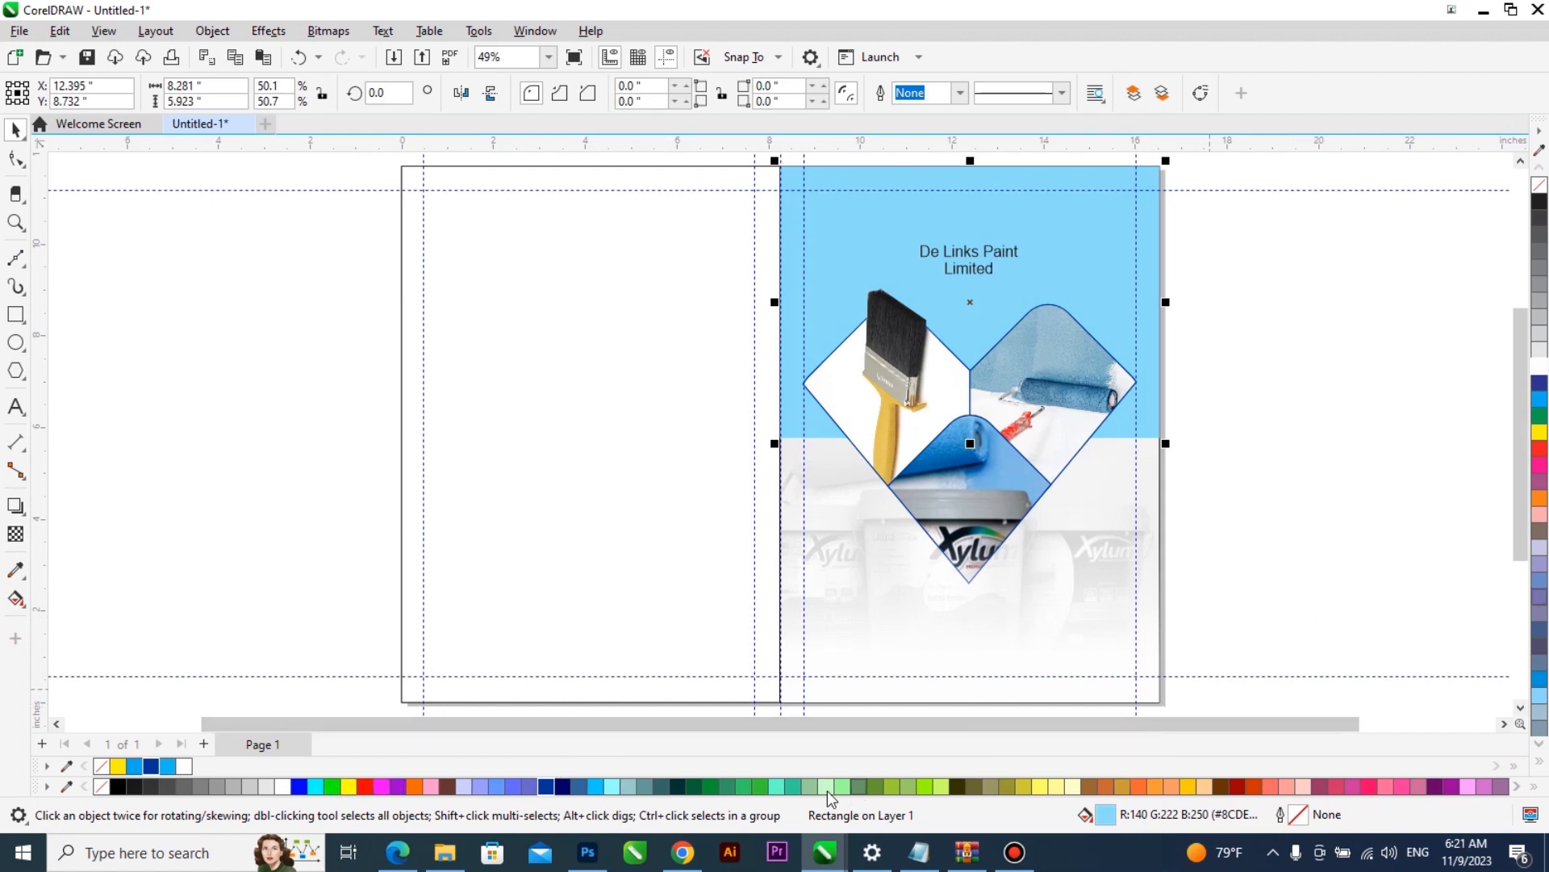
# - Try mixing turquoise and pale cyan into the panel's fill, and restore its original bright blue
pyautogui.keyDown('ctrl'); pyautogui.click(790, 786); pyautogui.keyUp('ctrl')
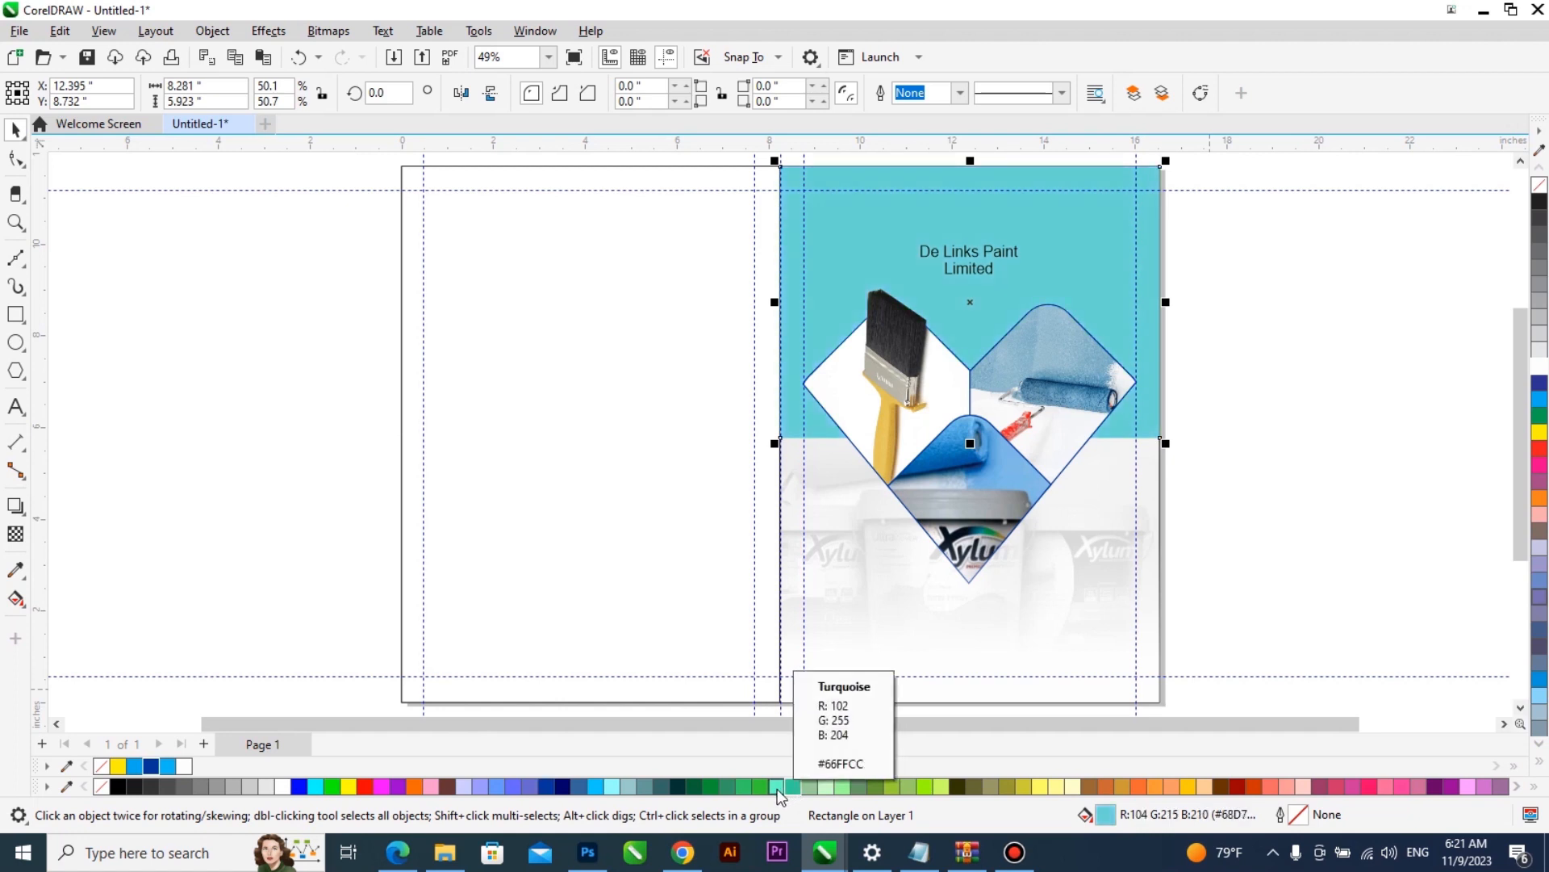
pyautogui.keyDown('ctrl'); pyautogui.click(618, 783); pyautogui.keyUp('ctrl')
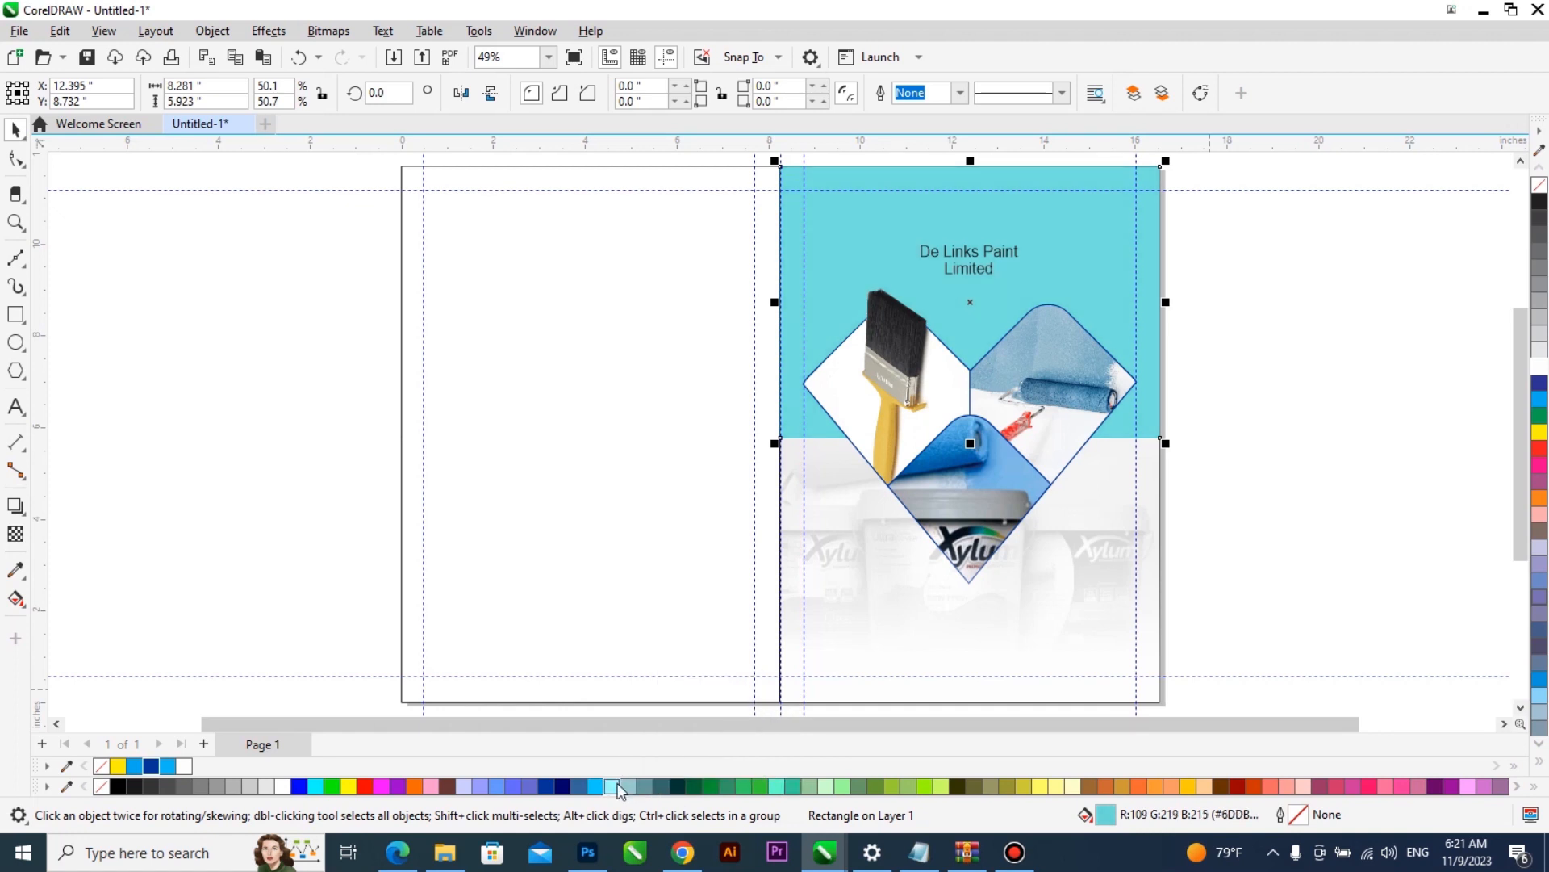
pyautogui.keyDown('ctrl'); pyautogui.click(617, 783); pyautogui.keyUp('ctrl')
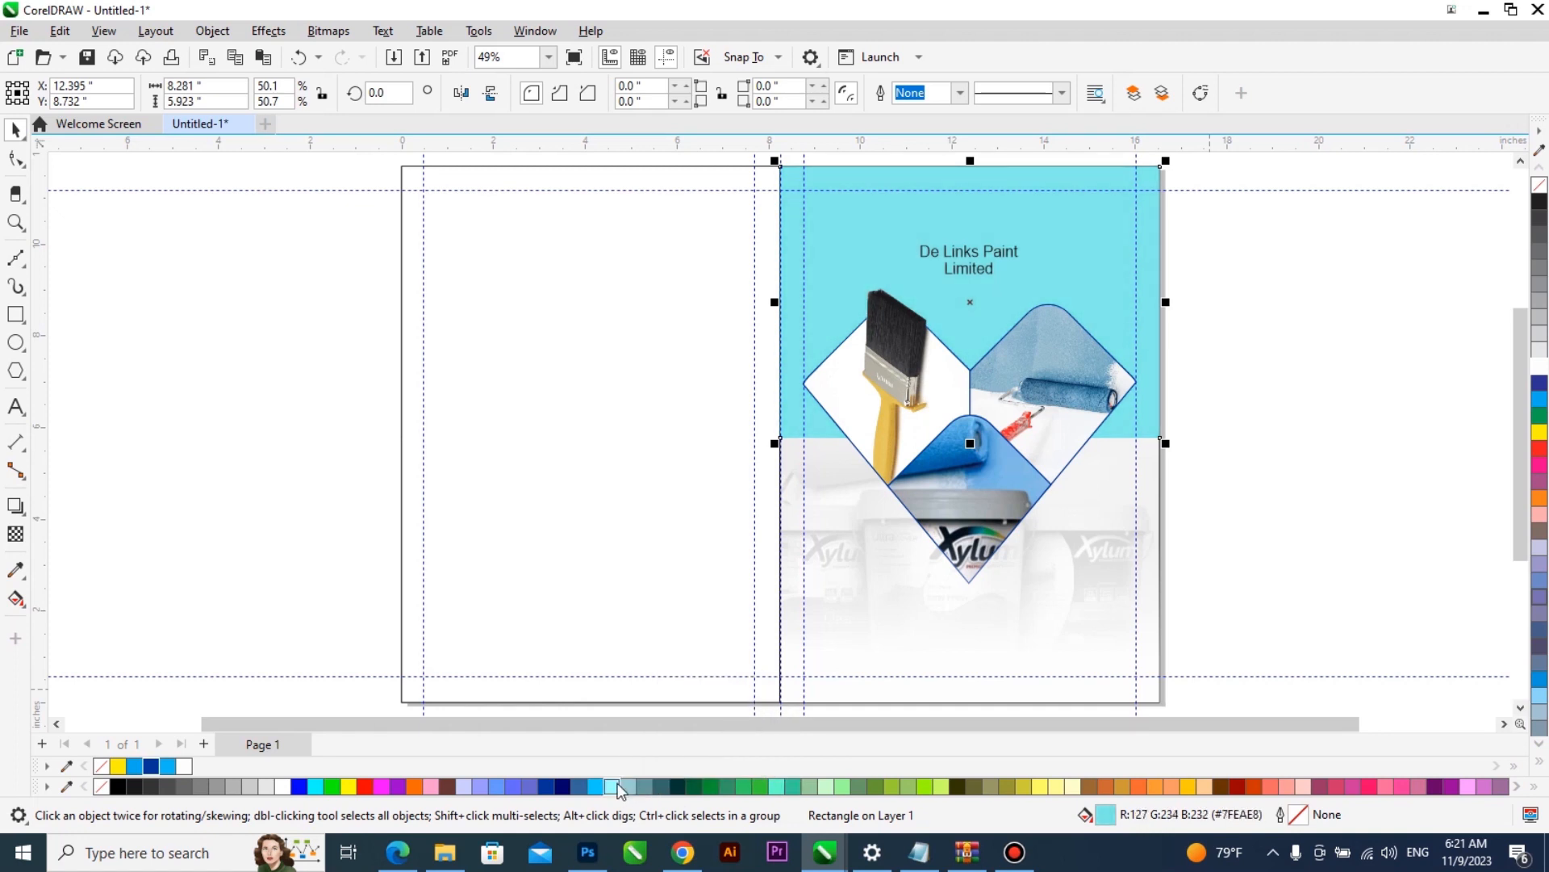
pyautogui.keyDown('ctrl'); pyautogui.click(617, 785); pyautogui.keyUp('ctrl')
pyautogui.click(168, 766)
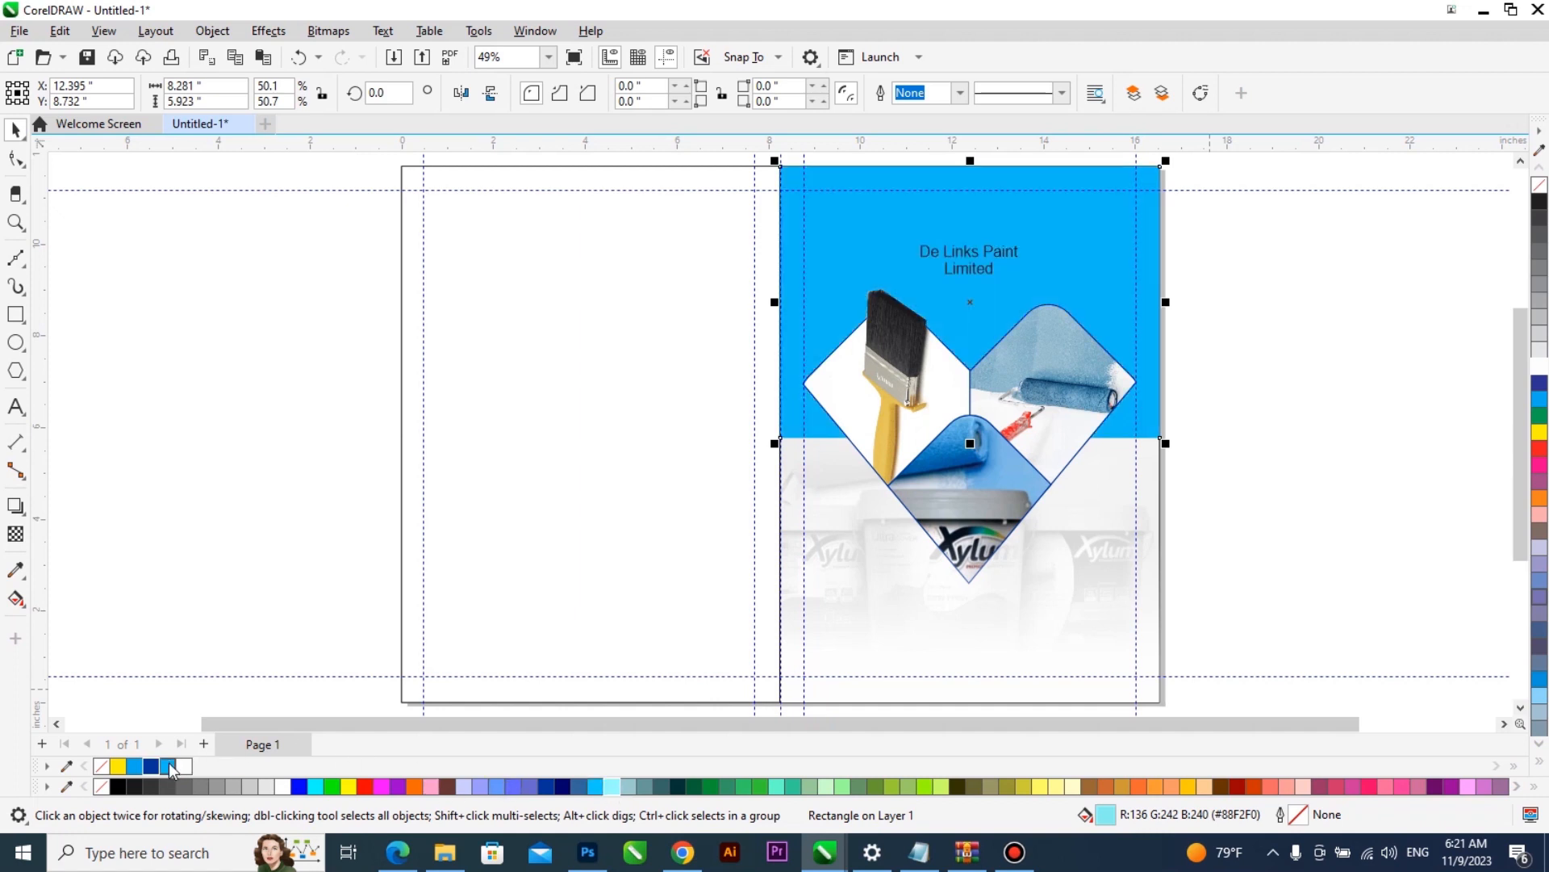
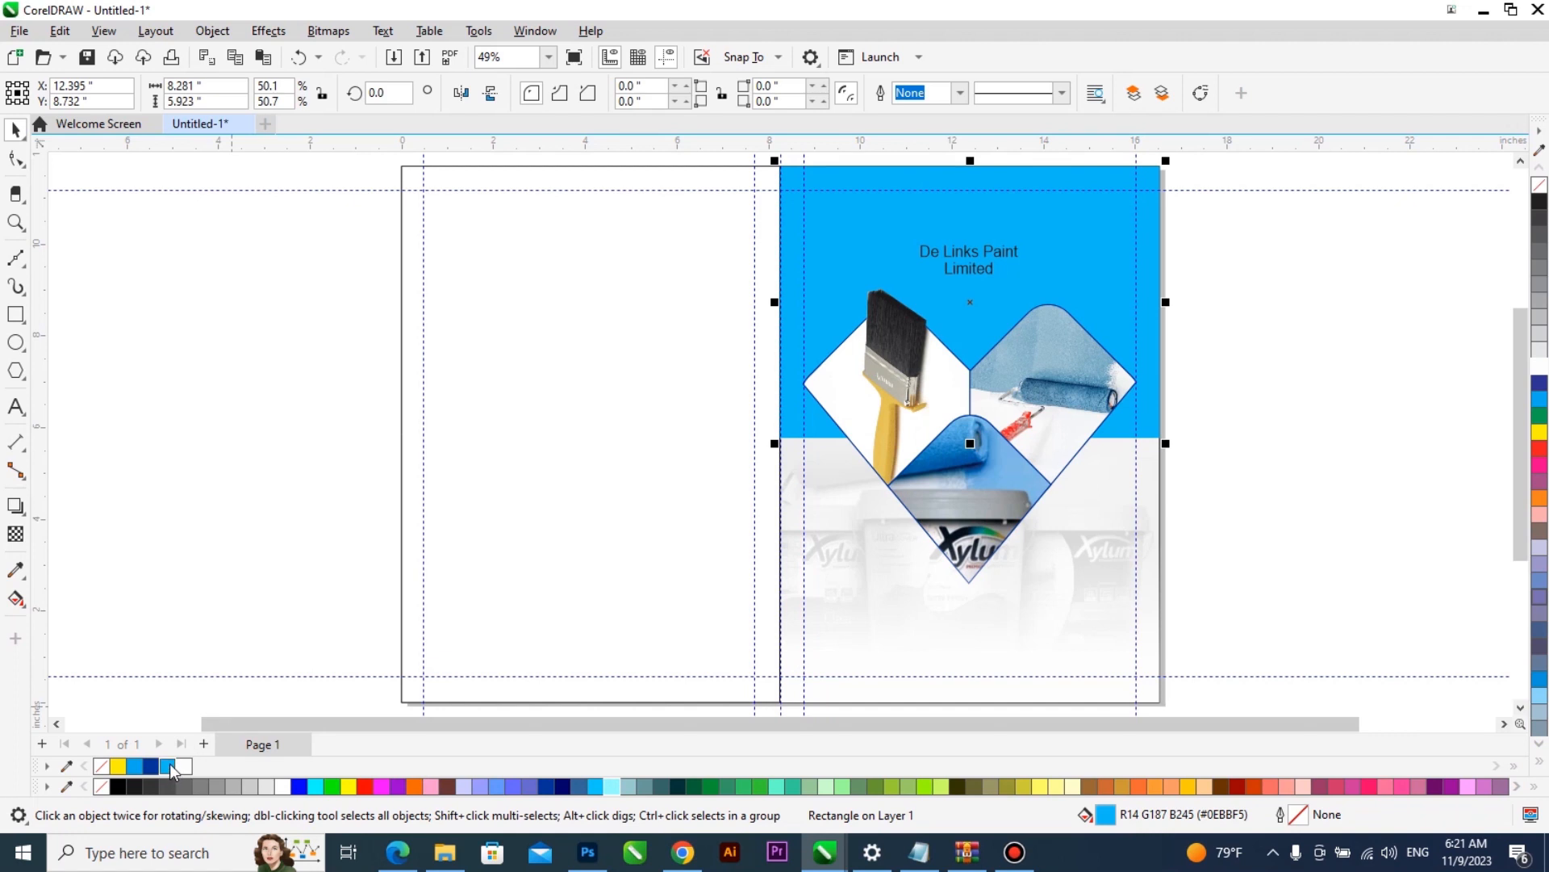
# - Fill the blue panel with a darker shade of blue, #0887B6
pyautogui.click(170, 764)
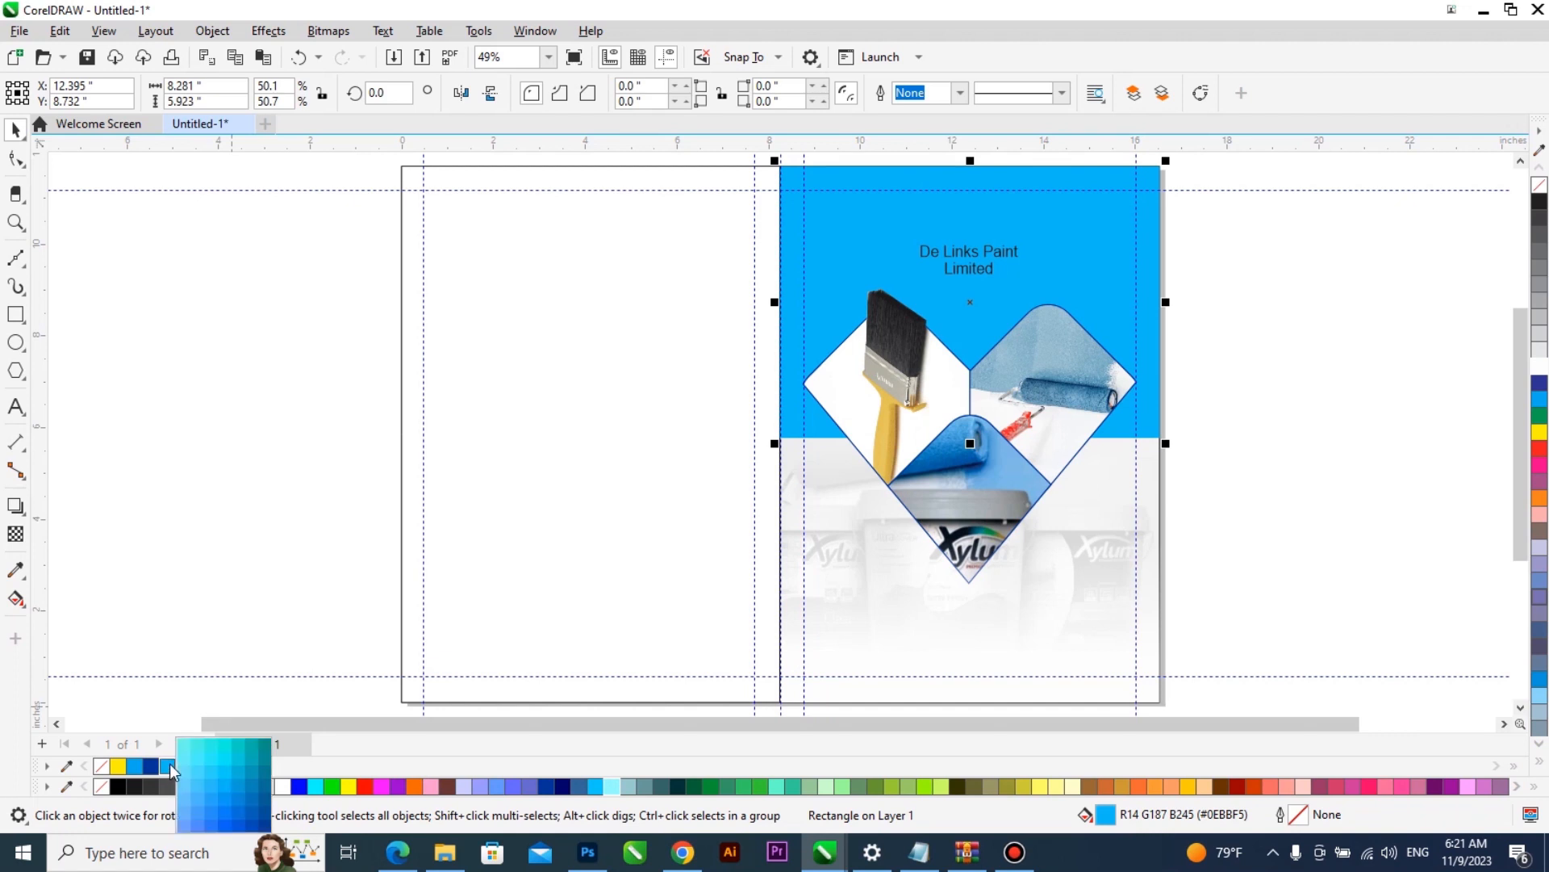
pyautogui.click(248, 787)
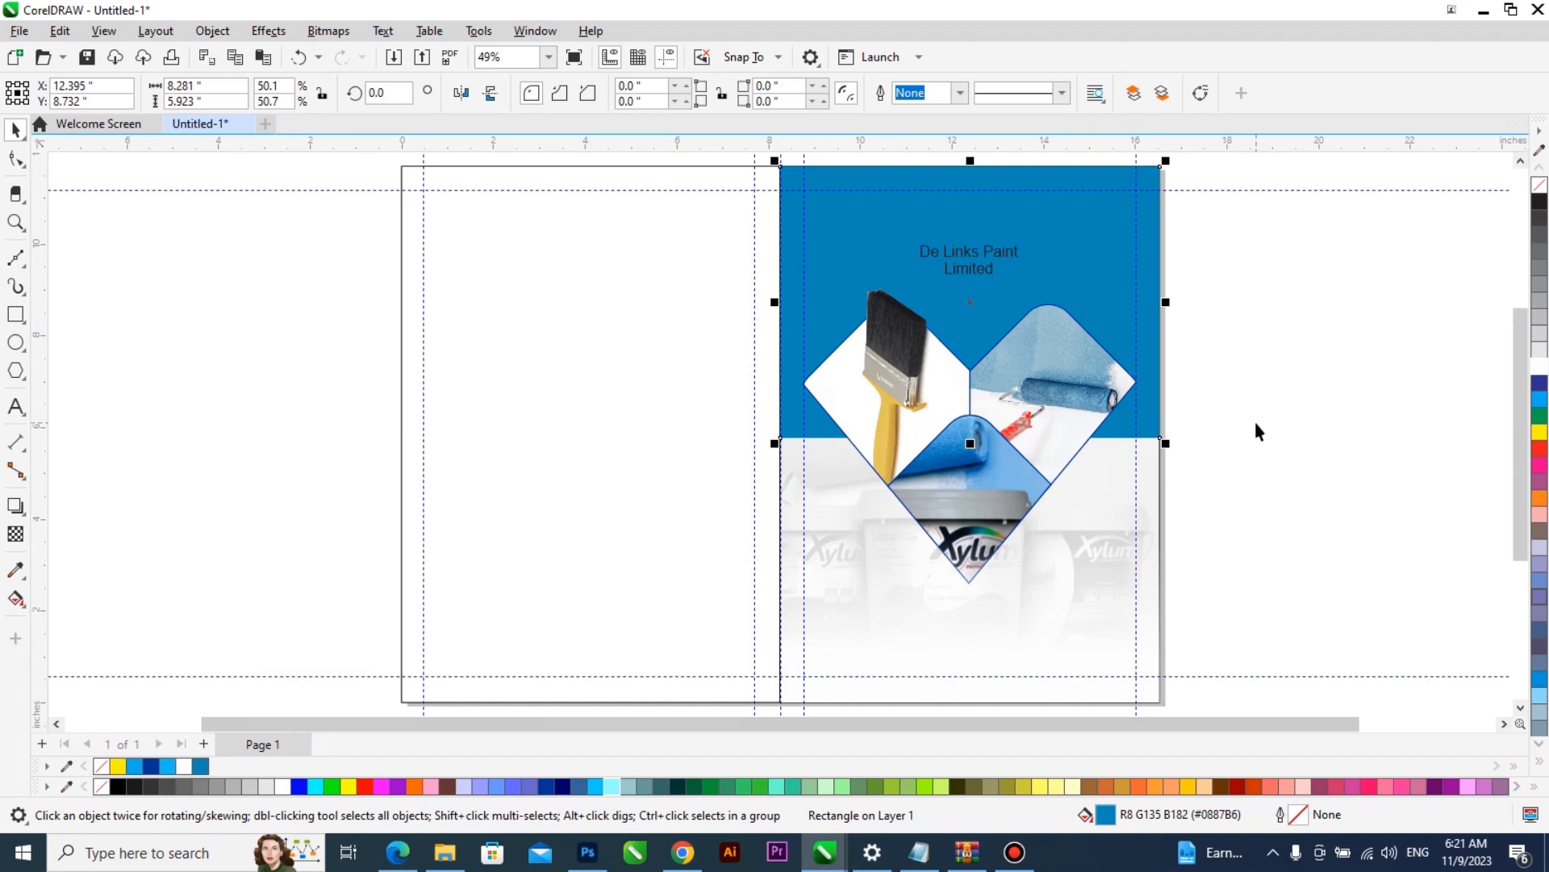
pyautogui.click(1268, 299)
# - Move the word Limited away from De Links Paint, down to just above the diamond photos
pyautogui.click(1013, 269)
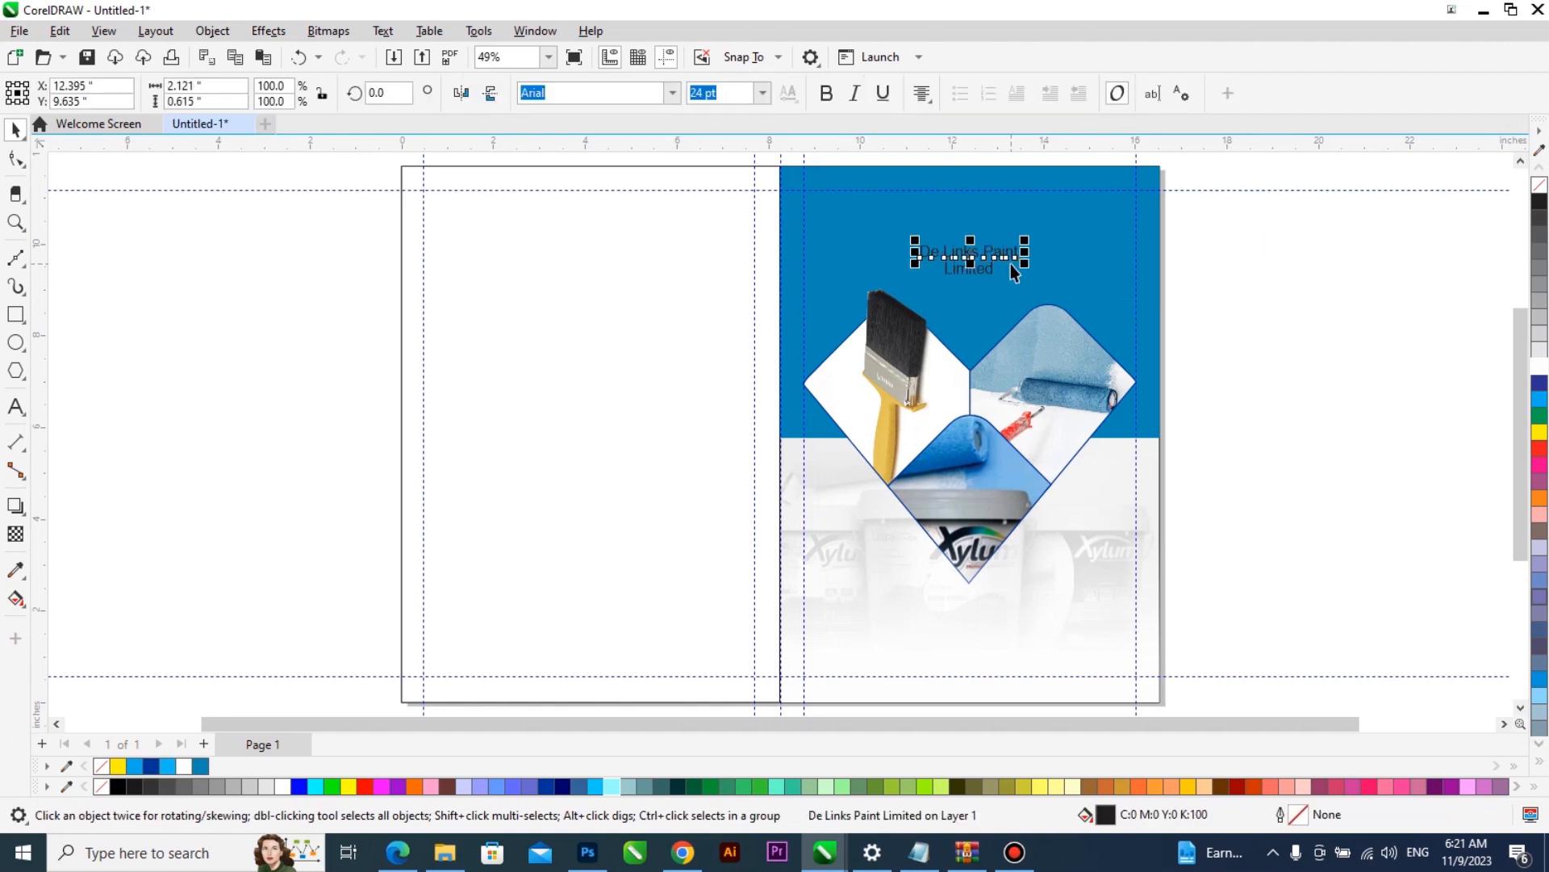
pyautogui.moveTo(1011, 263)
pyautogui.mouseDown()
pyautogui.moveTo(1015, 239)
pyautogui.moveTo(986, 306)
pyautogui.mouseUp()
pyautogui.press('z')
pyautogui.moveTo(730, 369); pyautogui.dragTo(1269, 141)
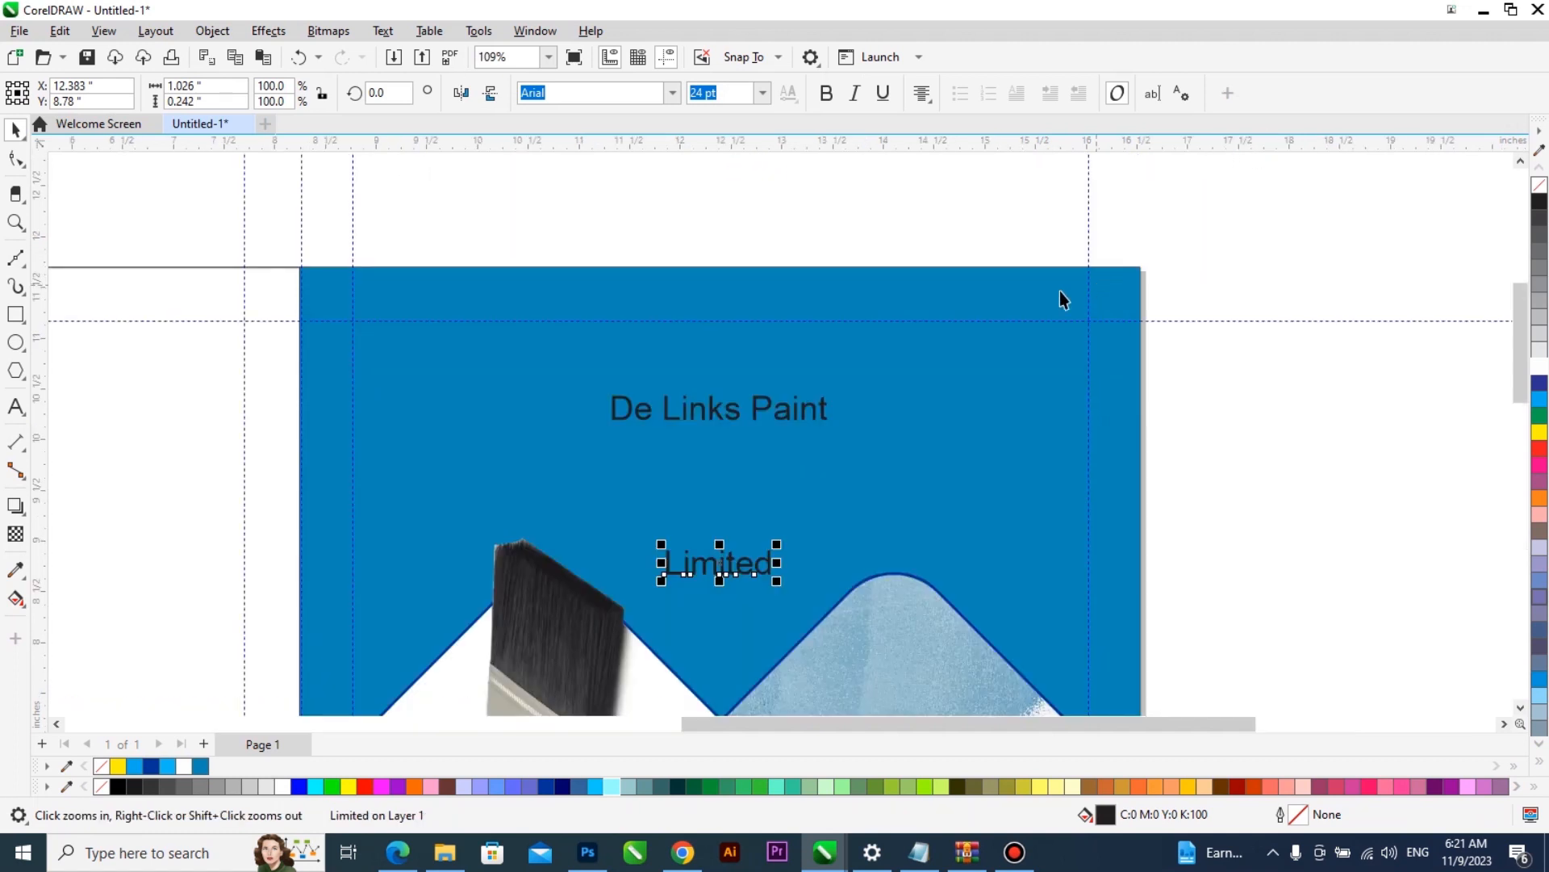
# - Change the De Links Paint title text to uppercase
pyautogui.press('space')
pyautogui.click(796, 410)
pyautogui.doubleClick(797, 412)
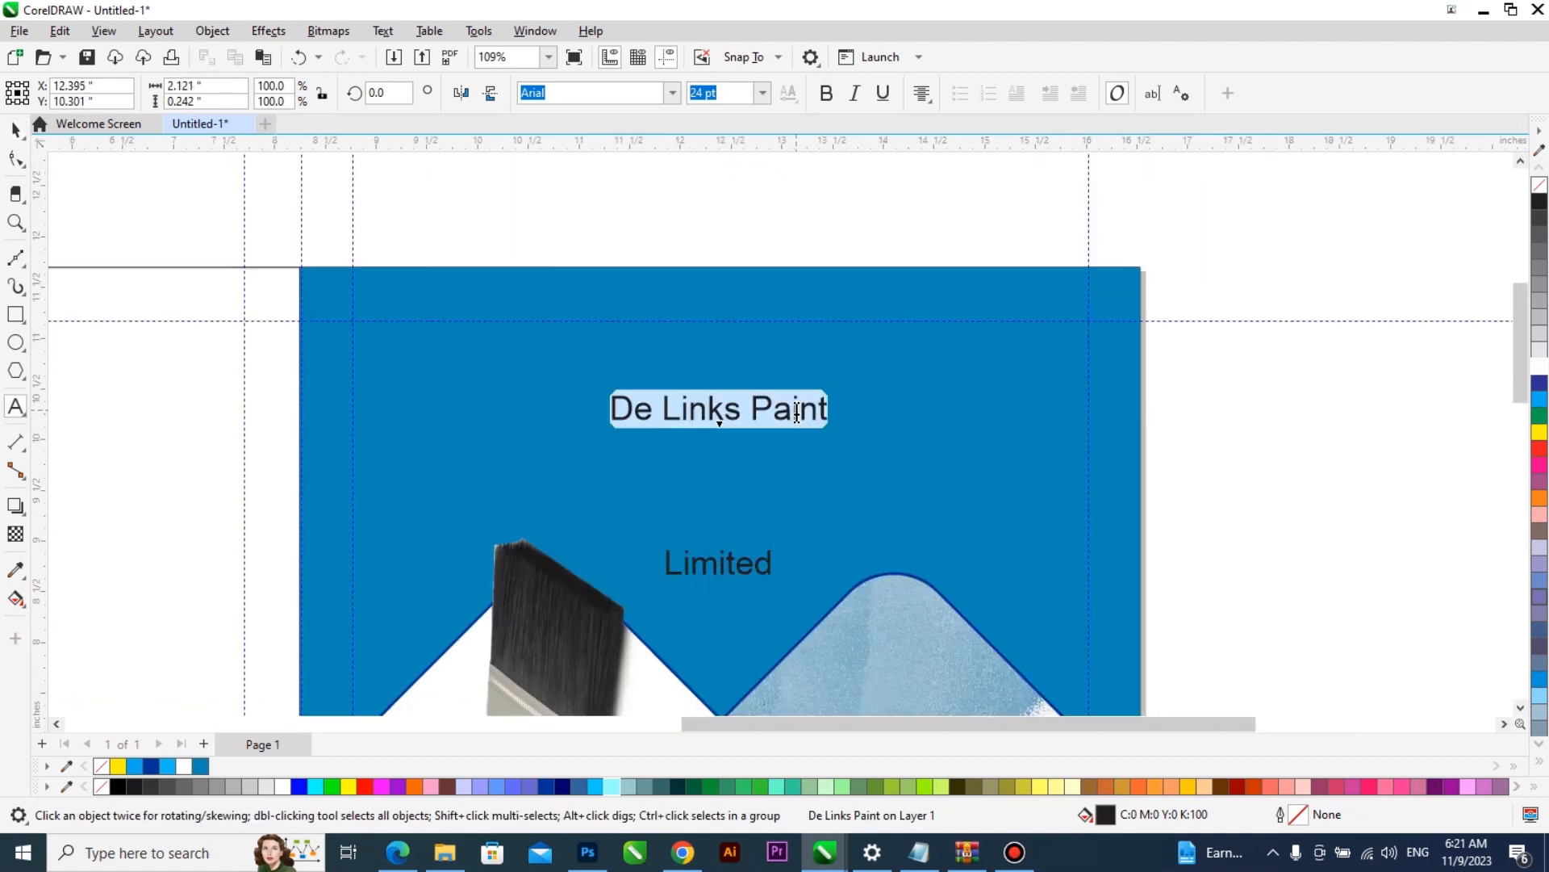
pyautogui.hotkey('shift', 'F3')
pyautogui.click(755, 482)
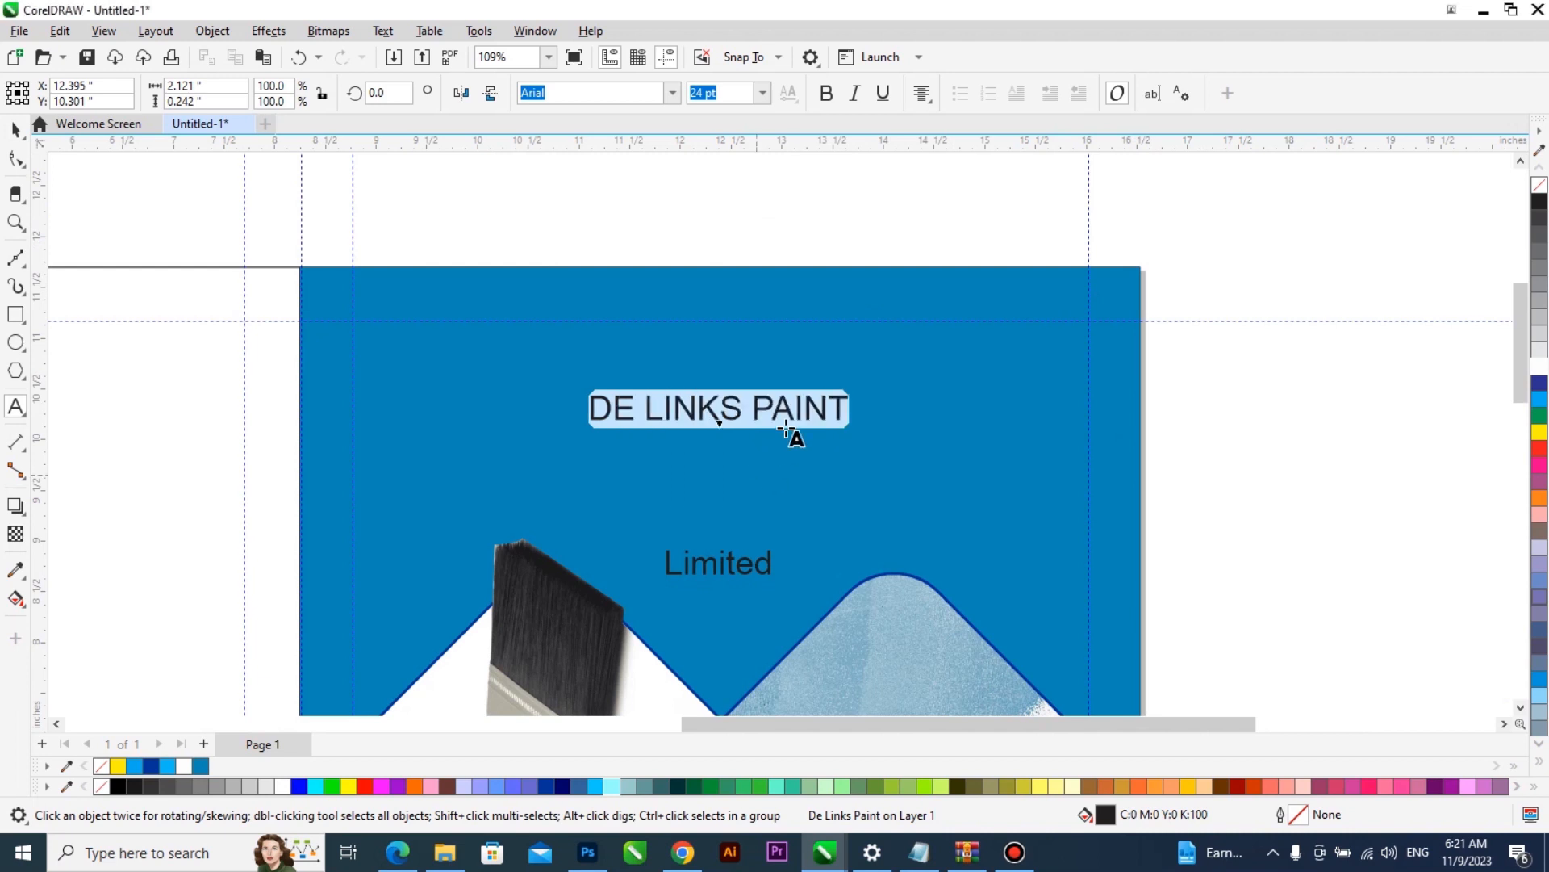
pyautogui.hotkey('ctrl', 'space')
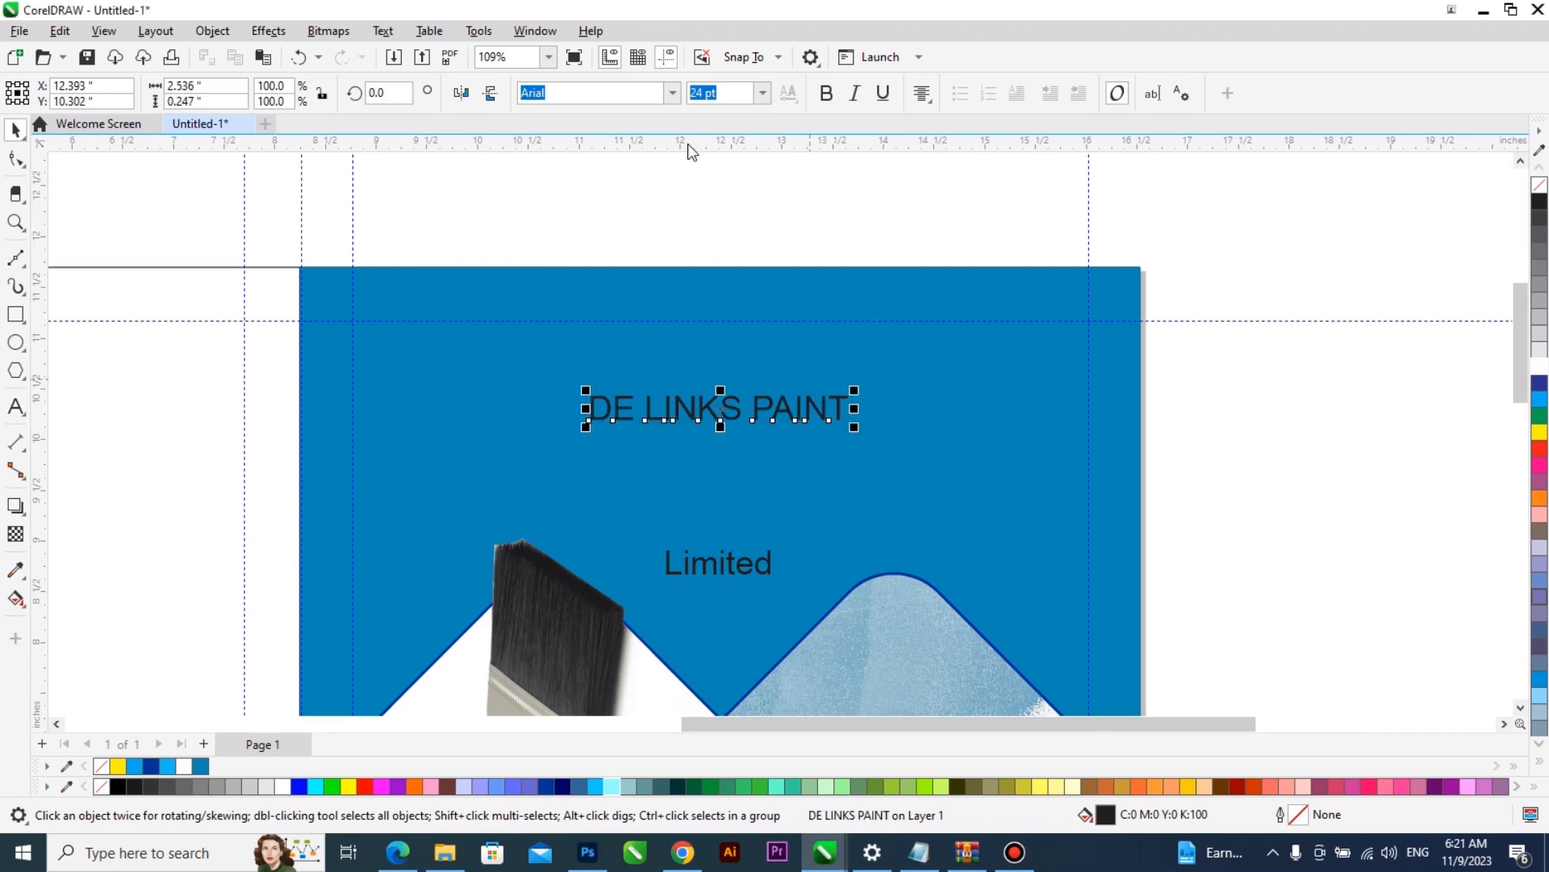
pyautogui.click(672, 95)
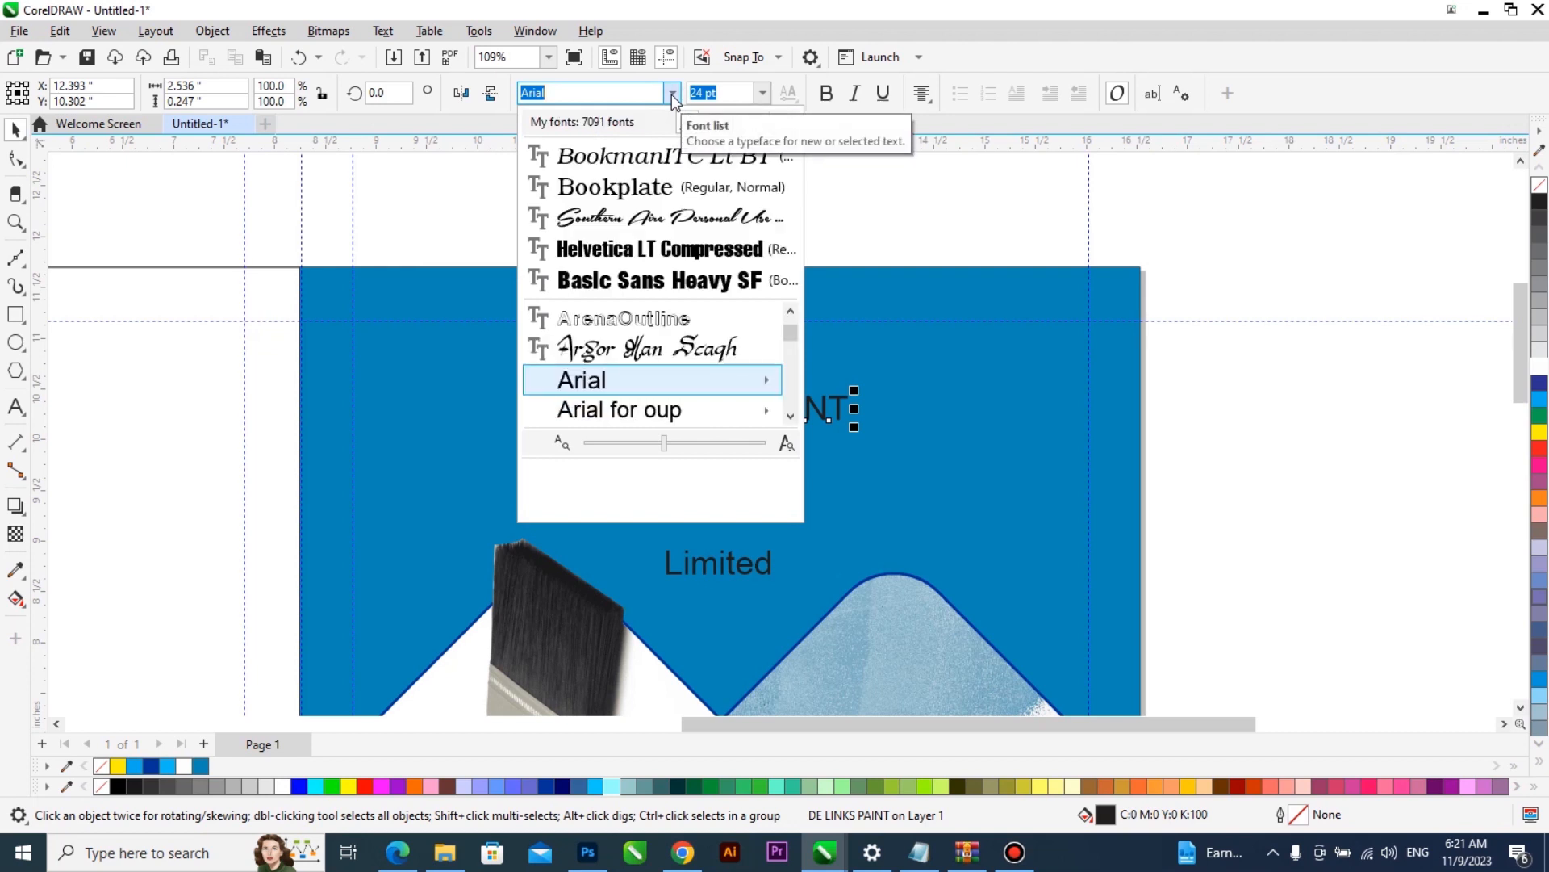
pyautogui.write('popp')
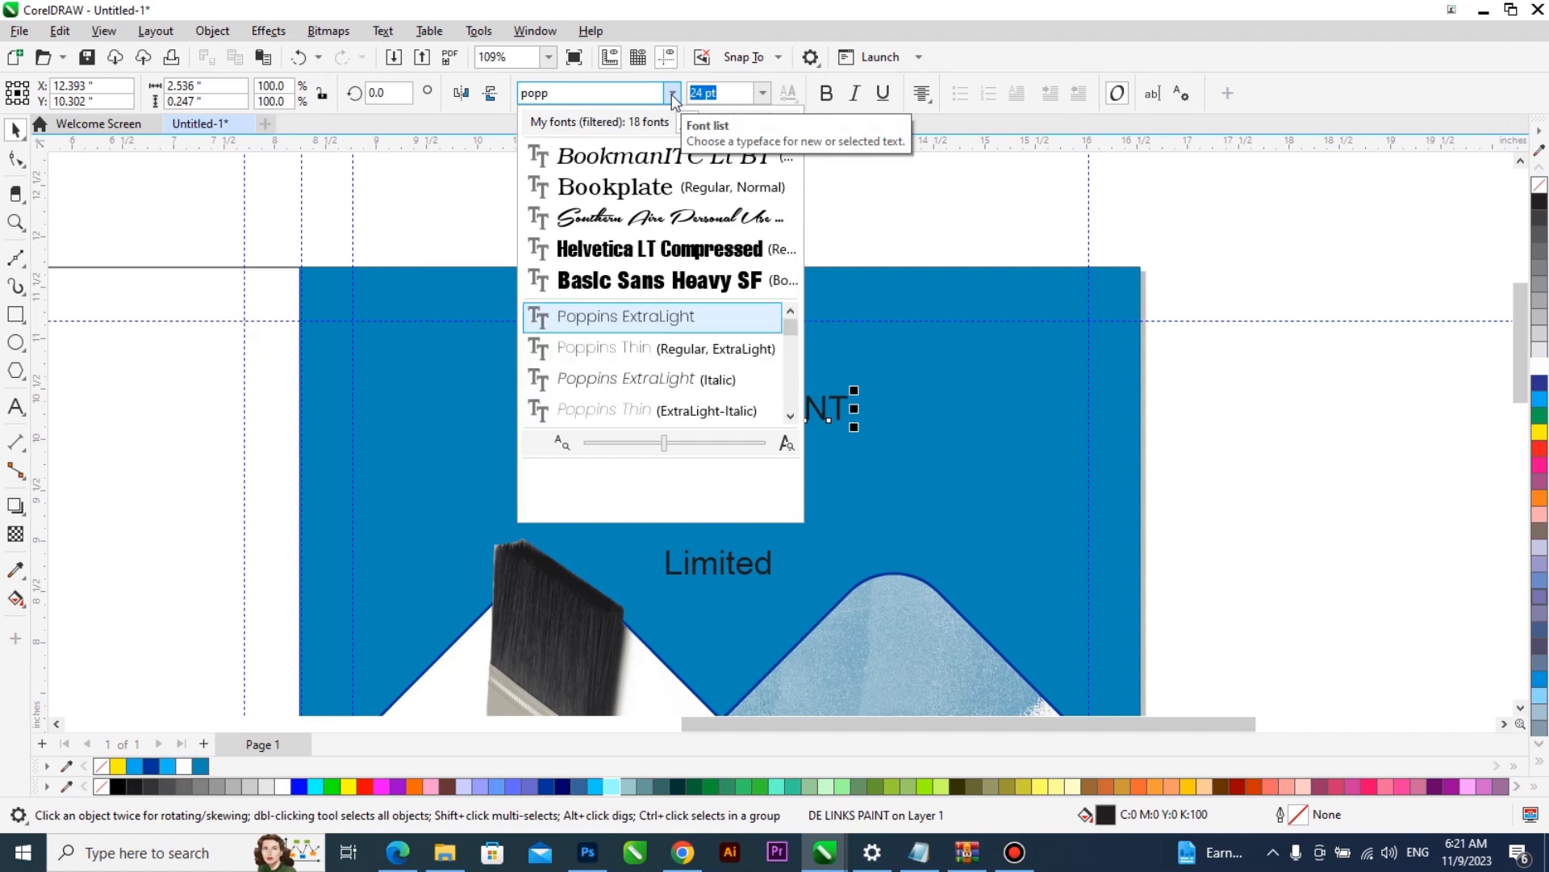
pyautogui.scroll(-7, 789, 415)
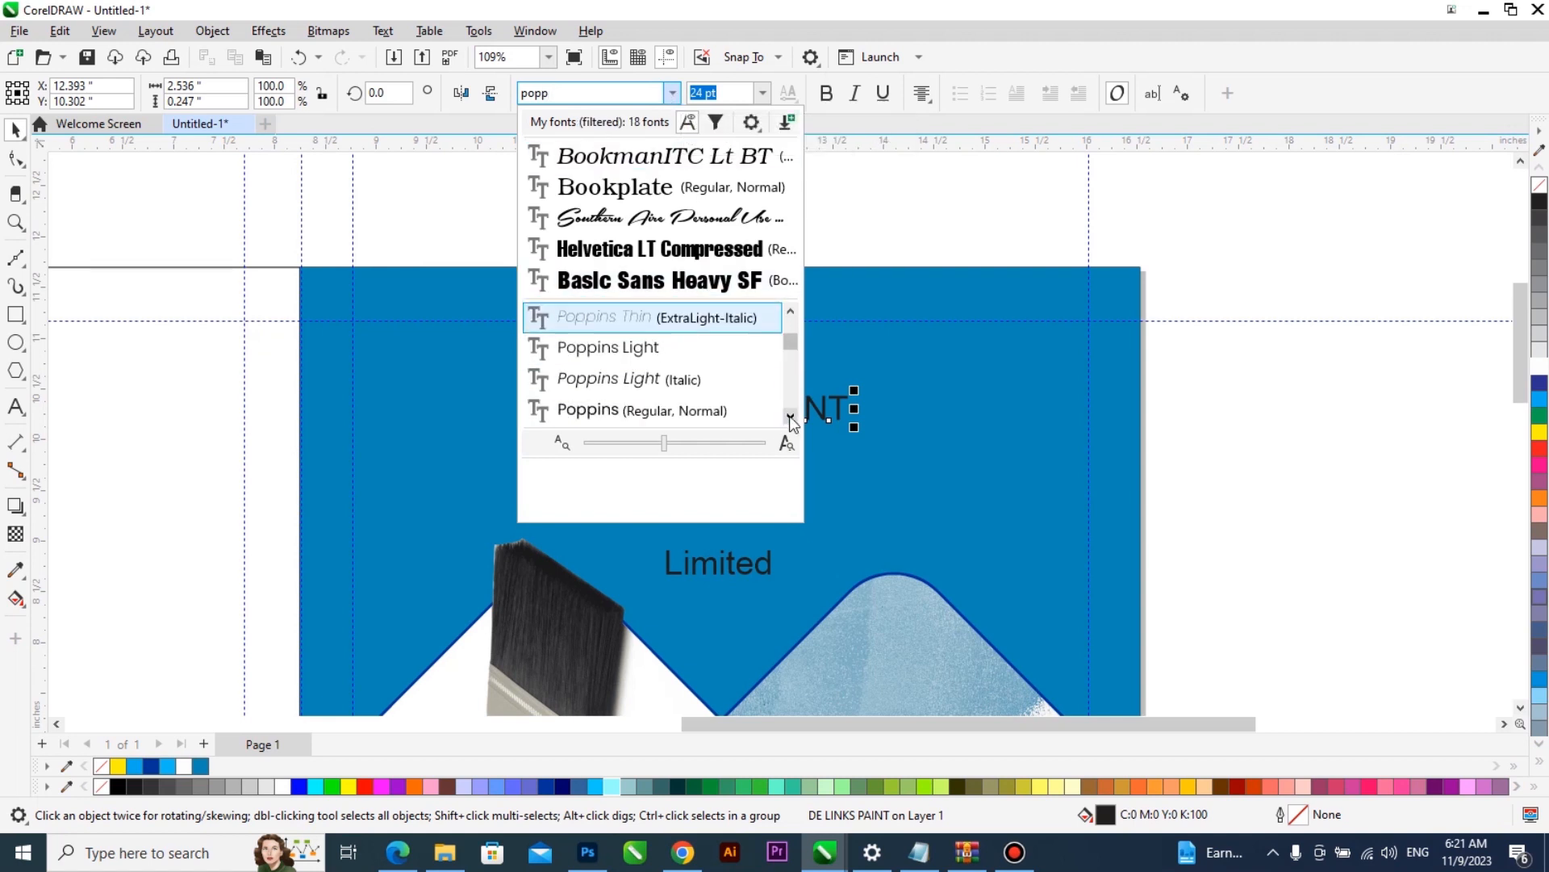
pyautogui.click(790, 417)
pyautogui.click(790, 416)
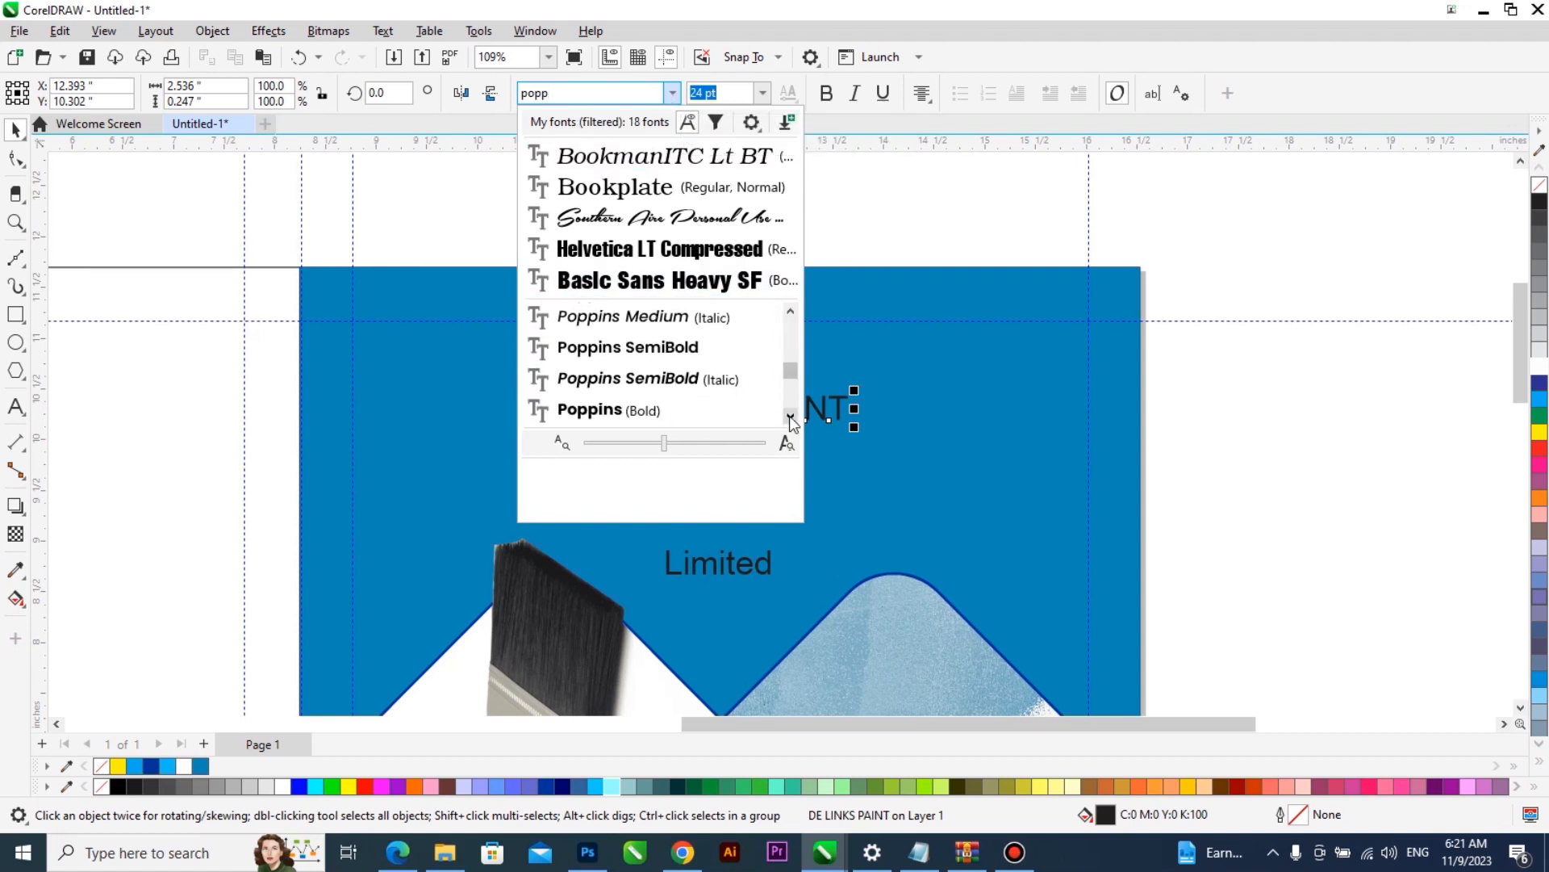
pyautogui.click(789, 416)
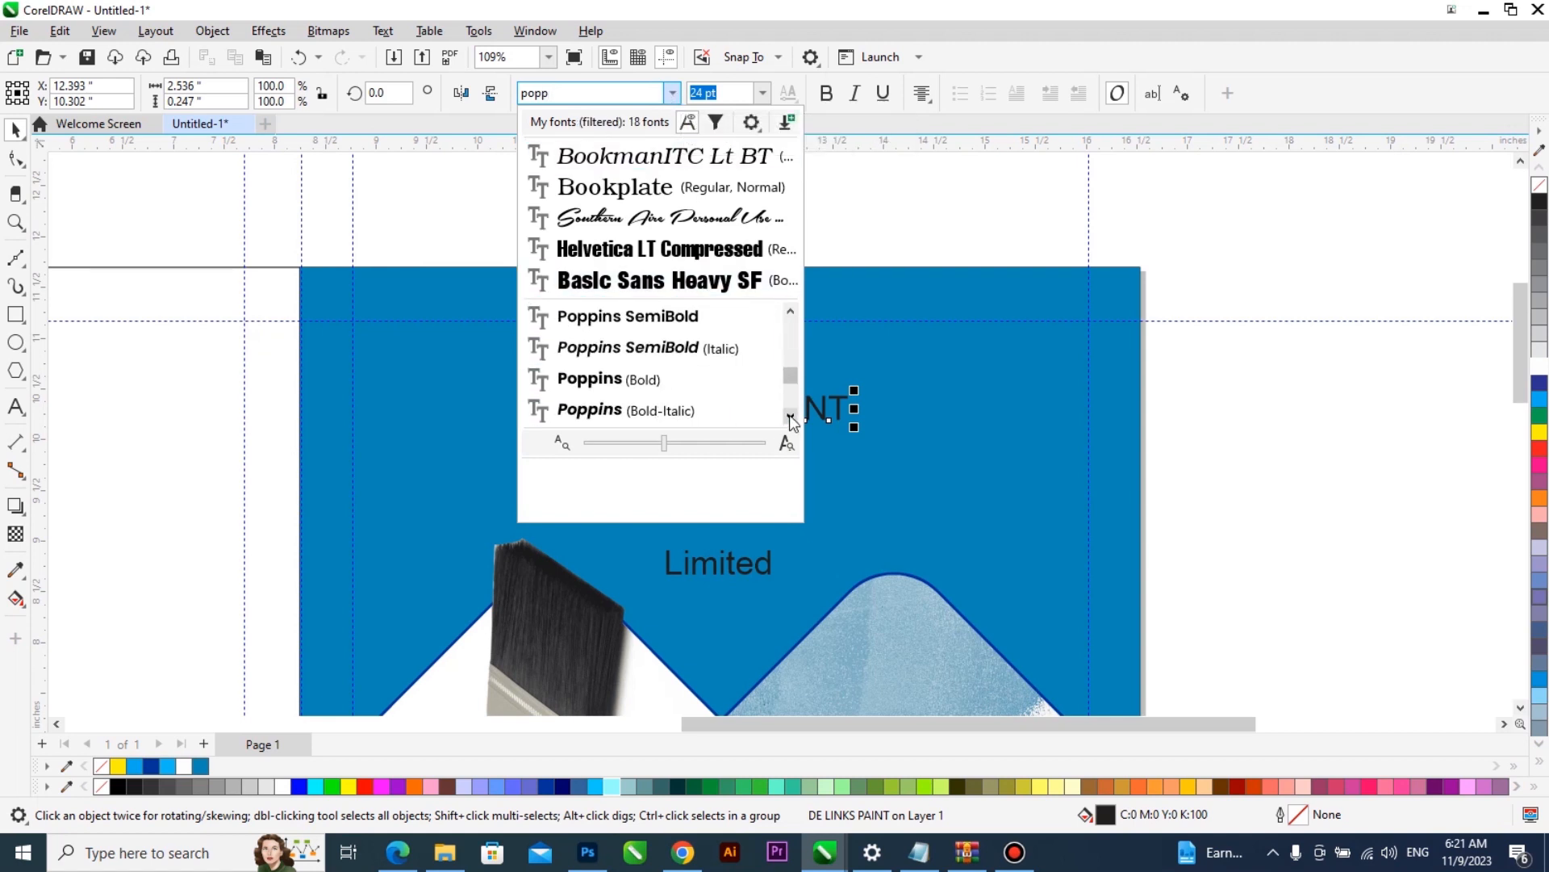
pyautogui.click(922, 393)
# - Set the font of the DE LINKS PAINT title to Poppins Bold
pyautogui.click(722, 409)
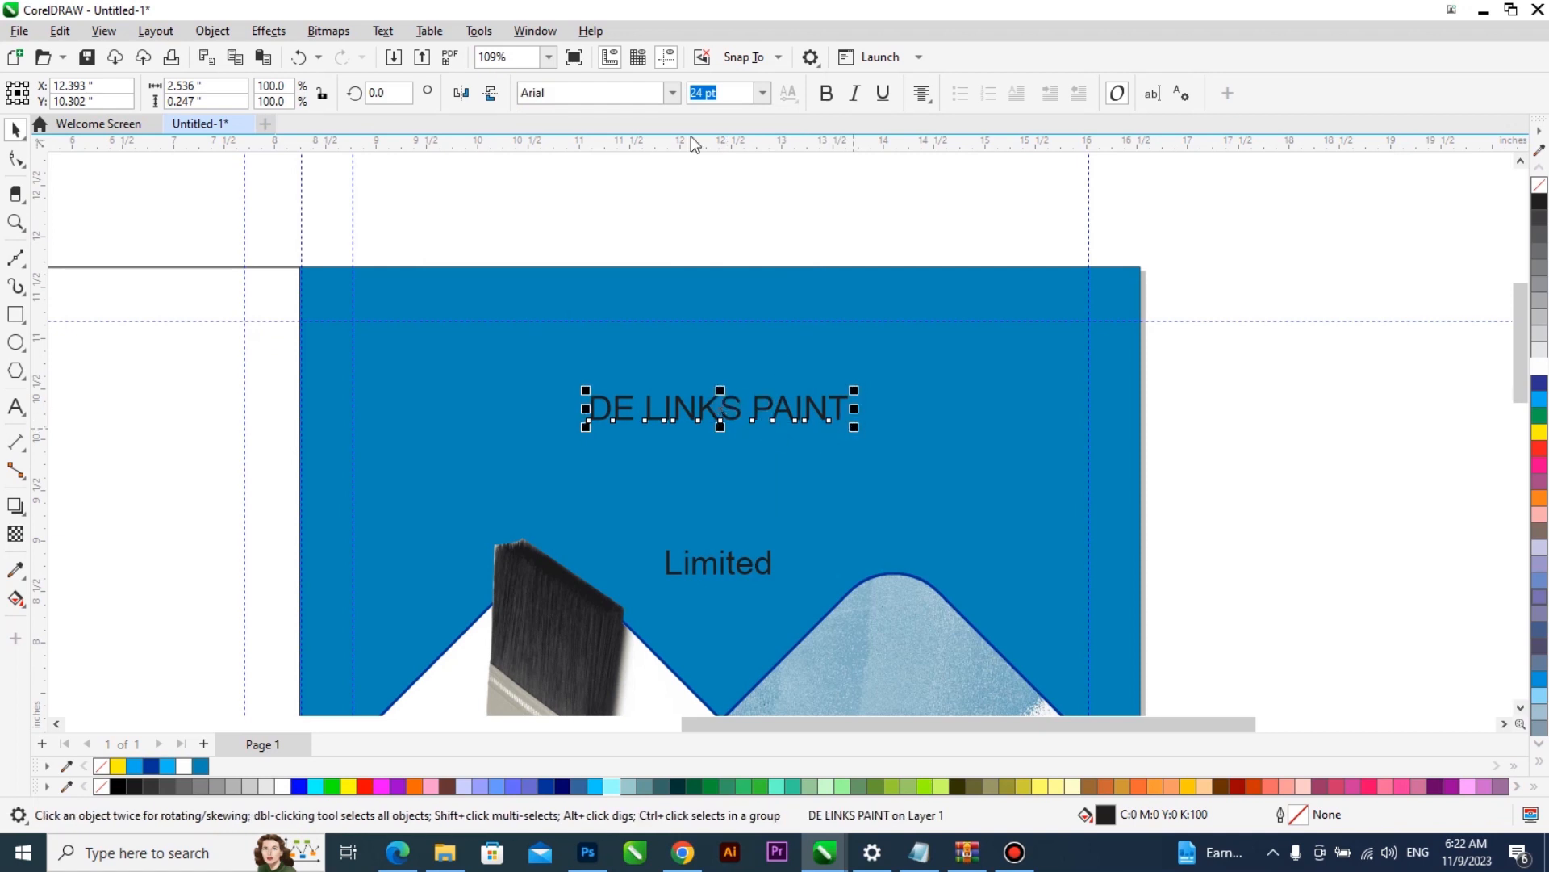
pyautogui.click(672, 92)
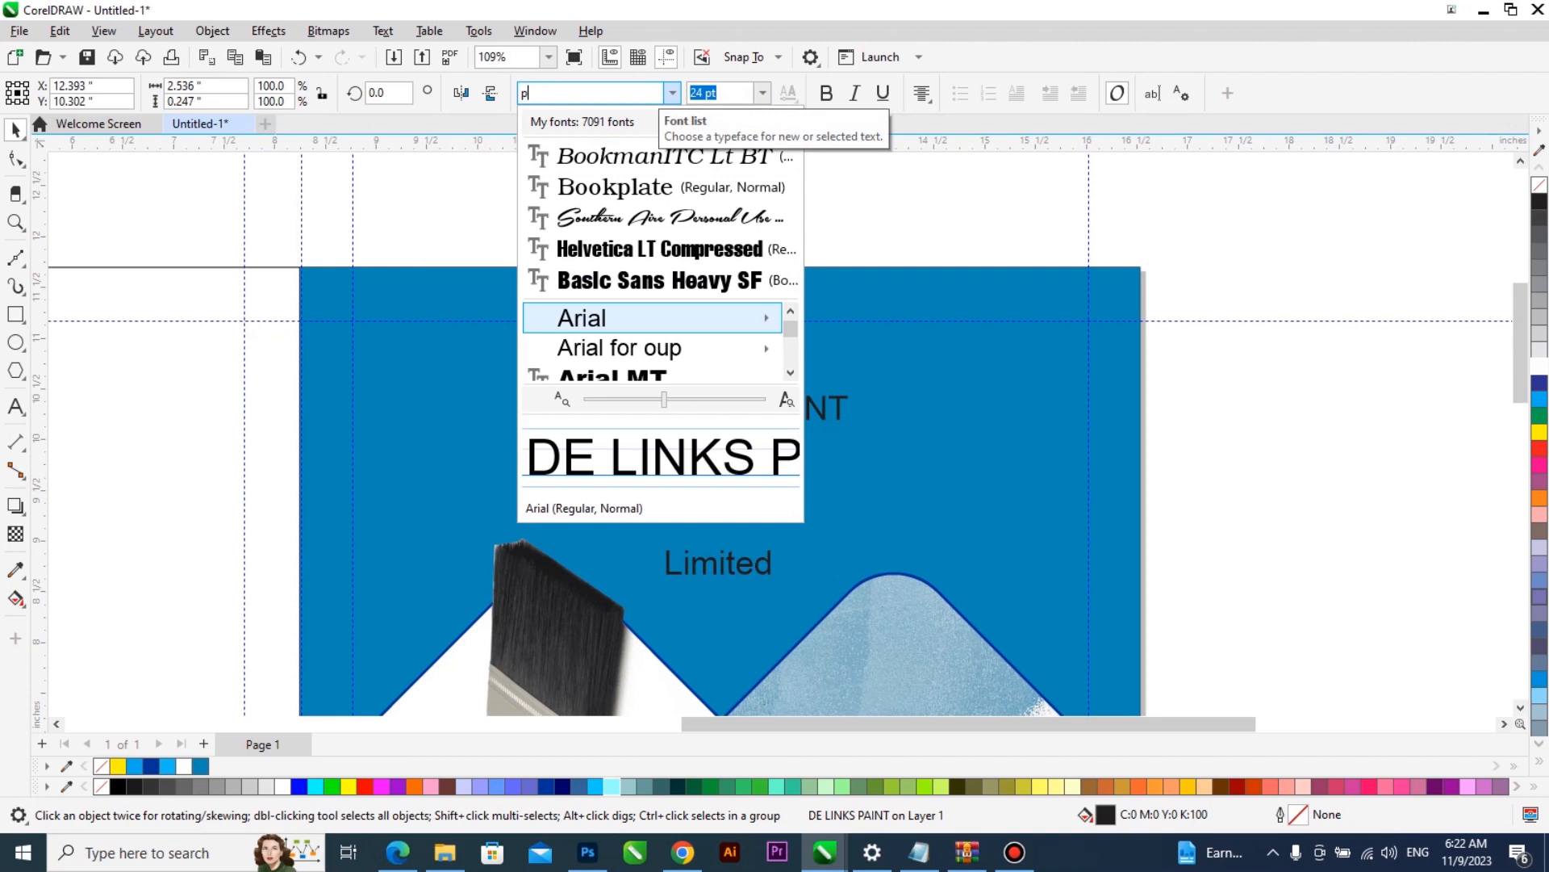
pyautogui.click(790, 375)
pyautogui.click(790, 375)
pyautogui.click(790, 375)
pyautogui.click(790, 373)
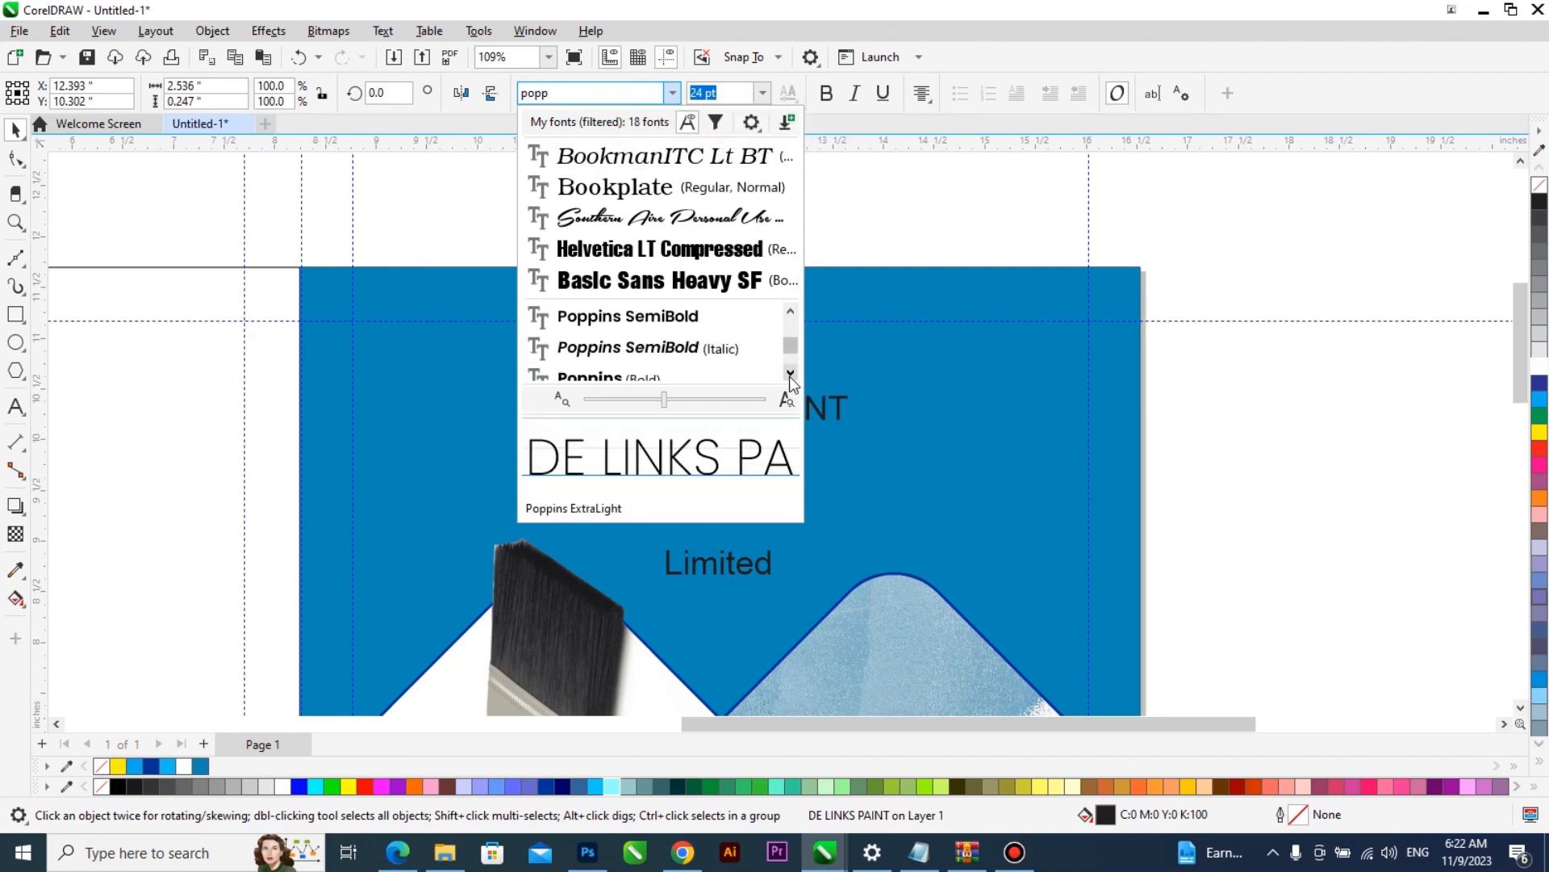
pyautogui.click(790, 373)
pyautogui.click(737, 358)
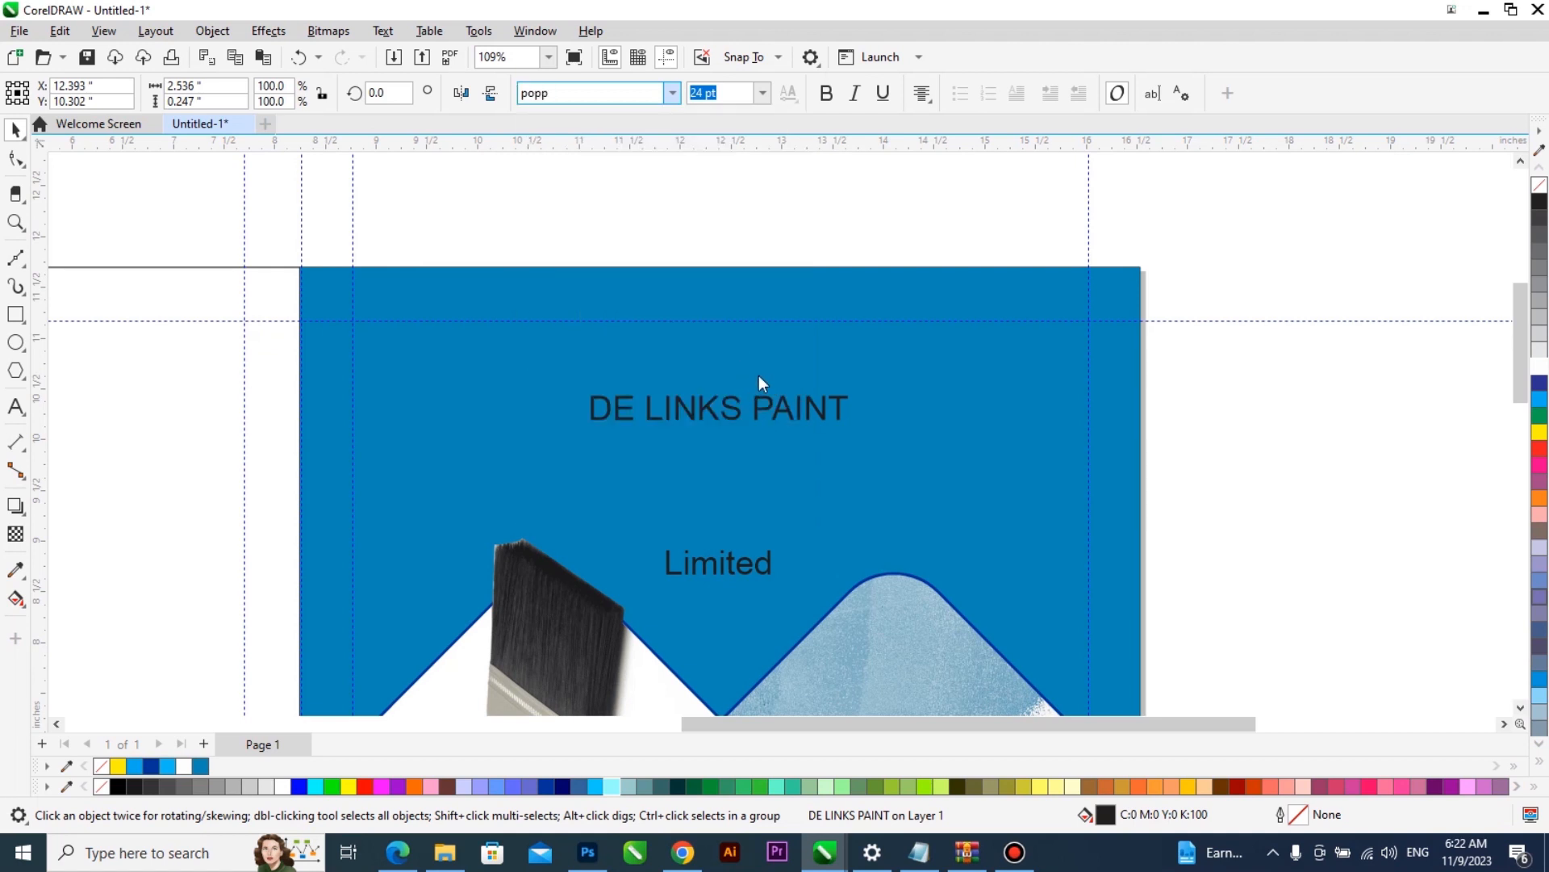
# - Enlarge the DE LINKS PAINT title to about 6.56 inches wide and fill it with white
pyautogui.moveTo(1002, 528)
pyautogui.mouseDown()
pyautogui.moveTo(1062, 564)
pyautogui.moveTo(1050, 525)
pyautogui.mouseUp()
pyautogui.moveTo(955, 404); pyautogui.dragTo(954, 394)
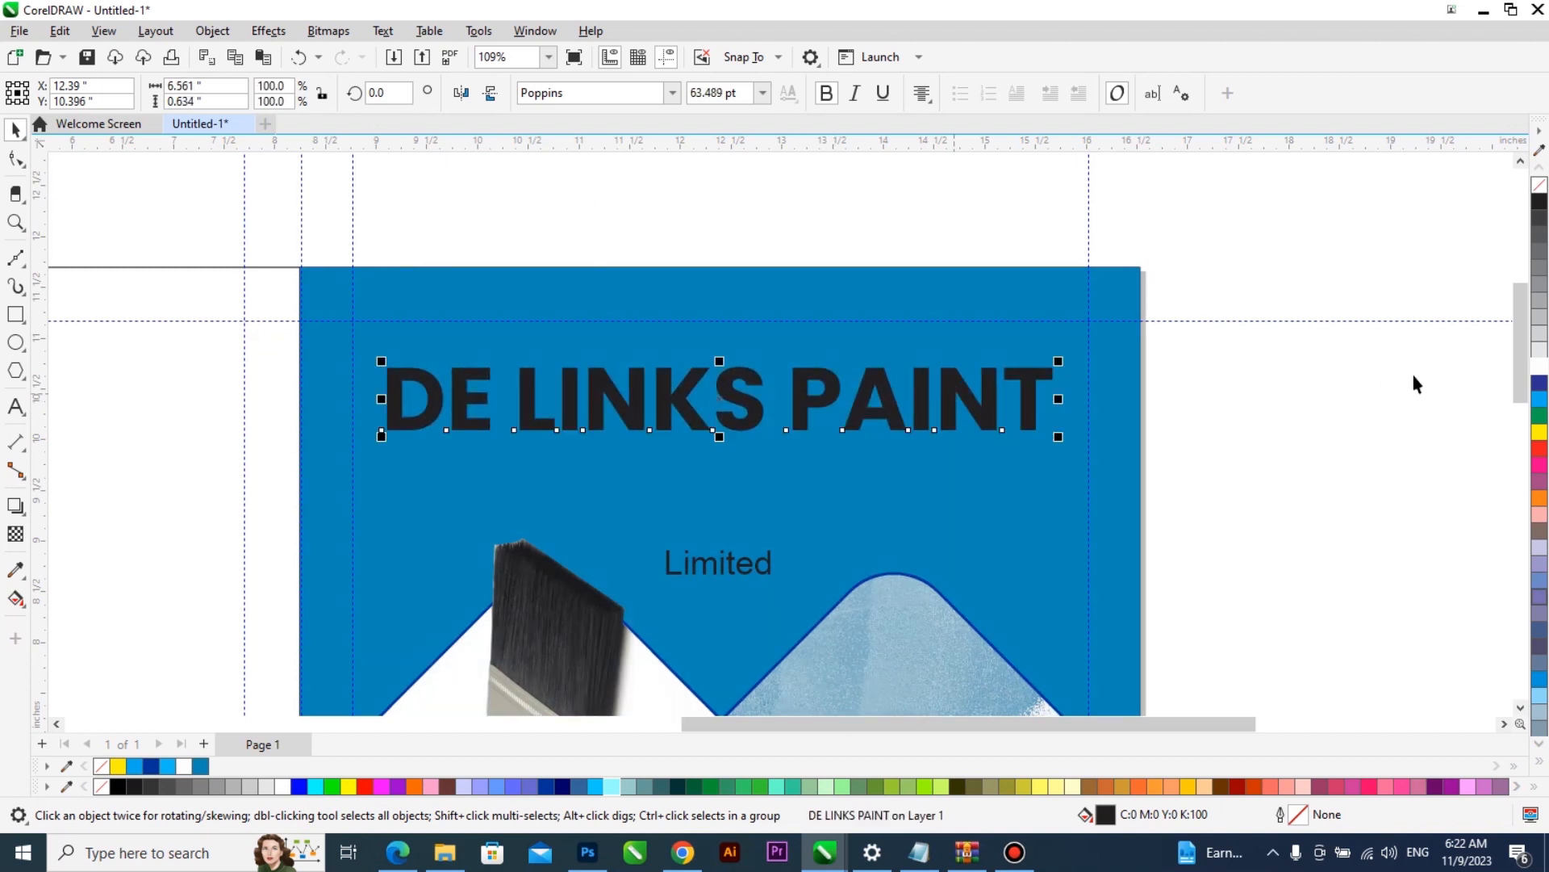
pyautogui.click(1538, 370)
# - Move the word Limited directly beneath the title and change it to uppercase
pyautogui.moveTo(766, 565); pyautogui.dragTo(773, 453)
pyautogui.press('F8')
pyautogui.hotkey('shift', 'F3')
pyautogui.click(749, 406)
pyautogui.click(745, 486)
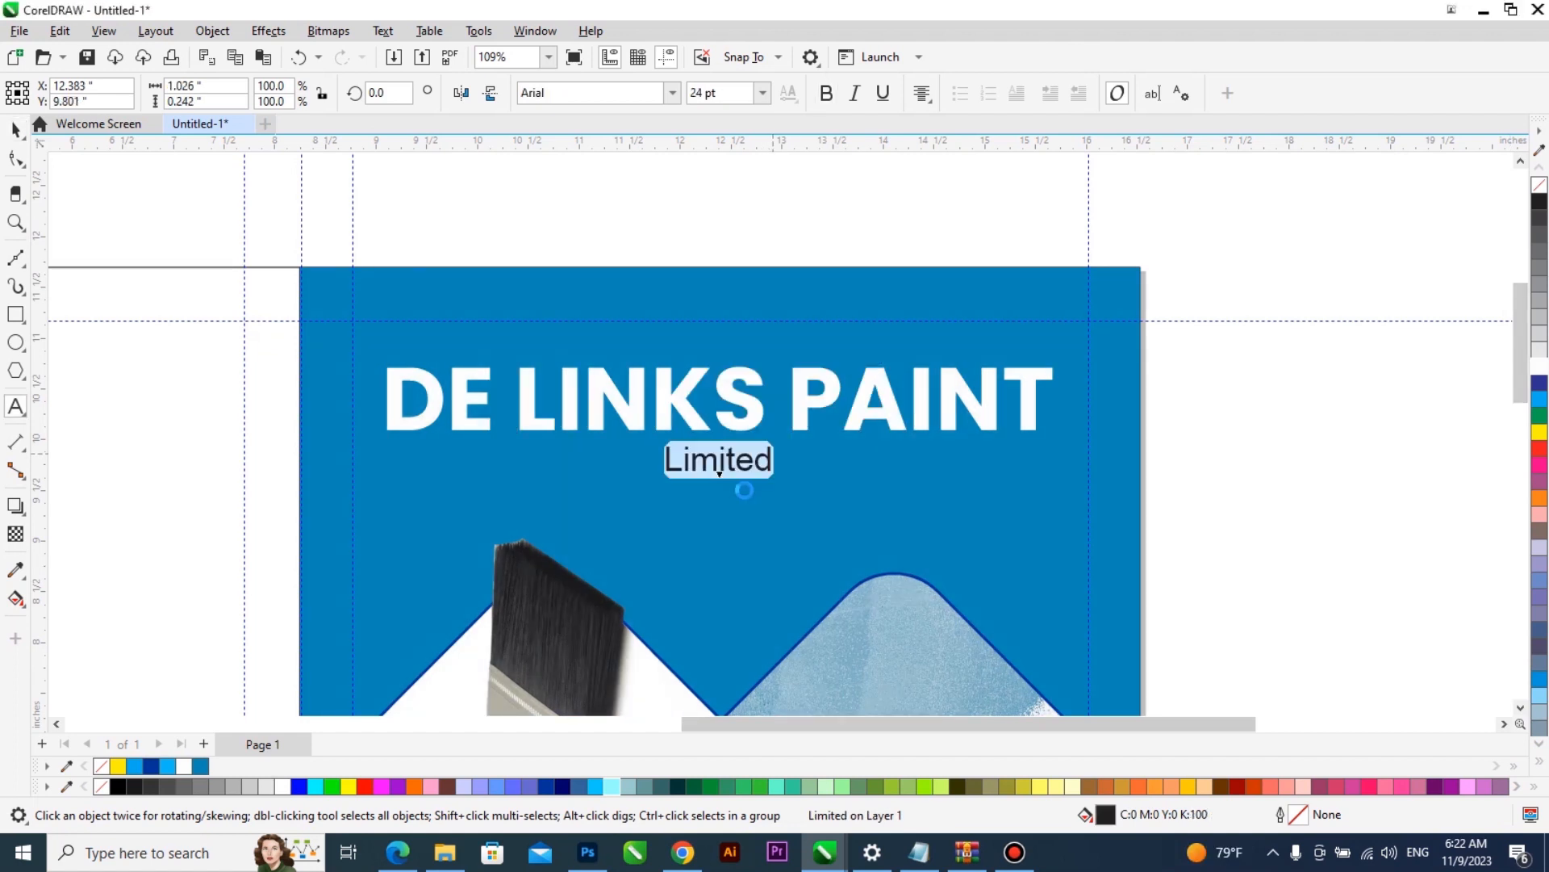
# - Set the font of the word LIMITED to Poppins Regular
pyautogui.click(668, 93)
pyautogui.click(665, 155)
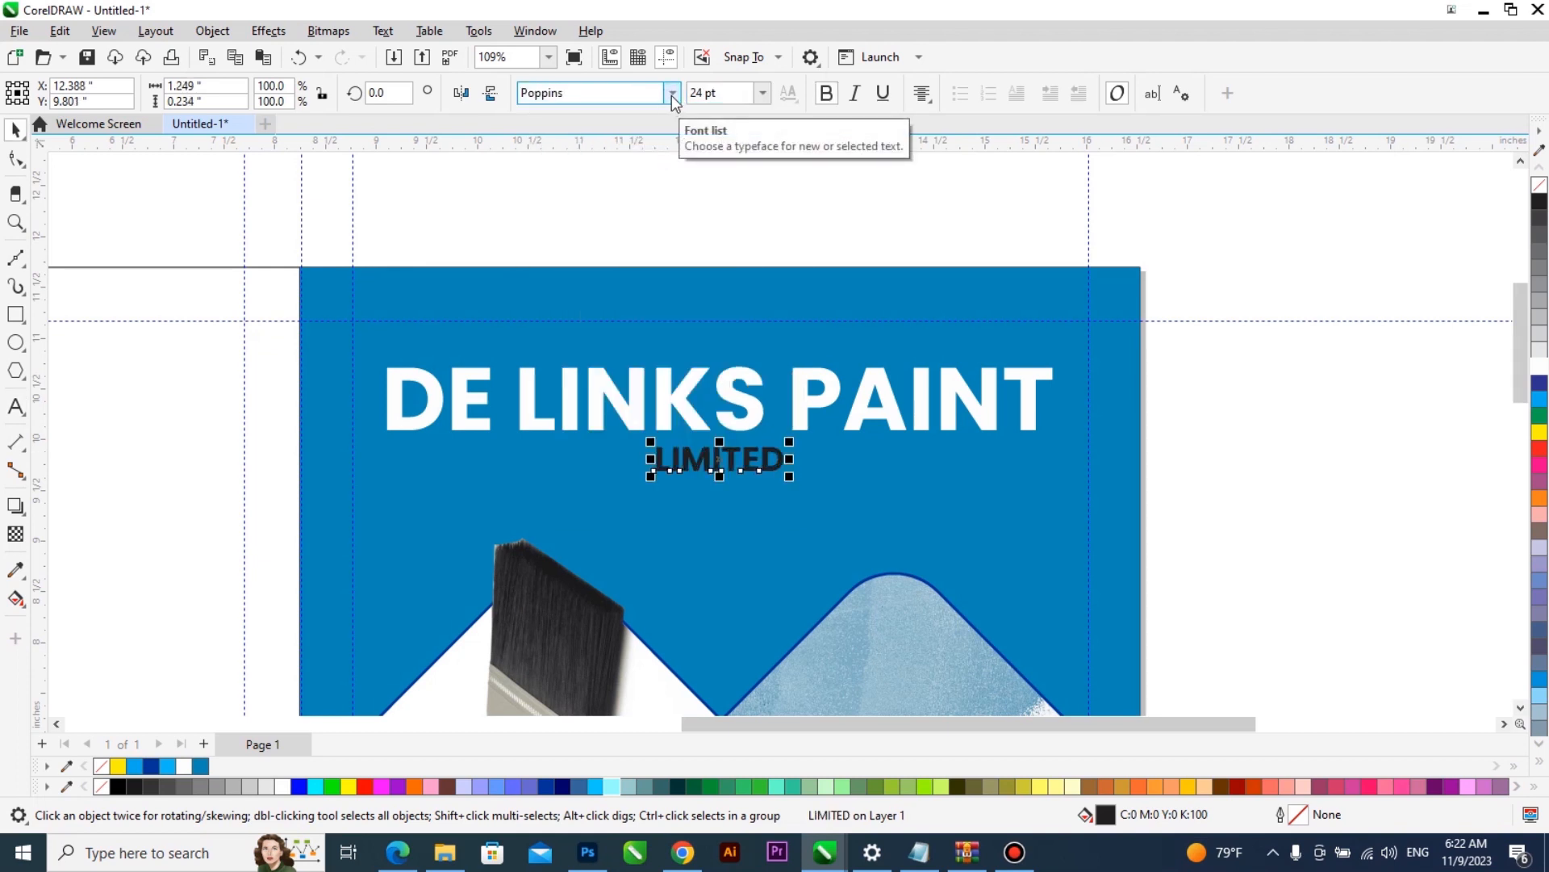
pyautogui.click(672, 95)
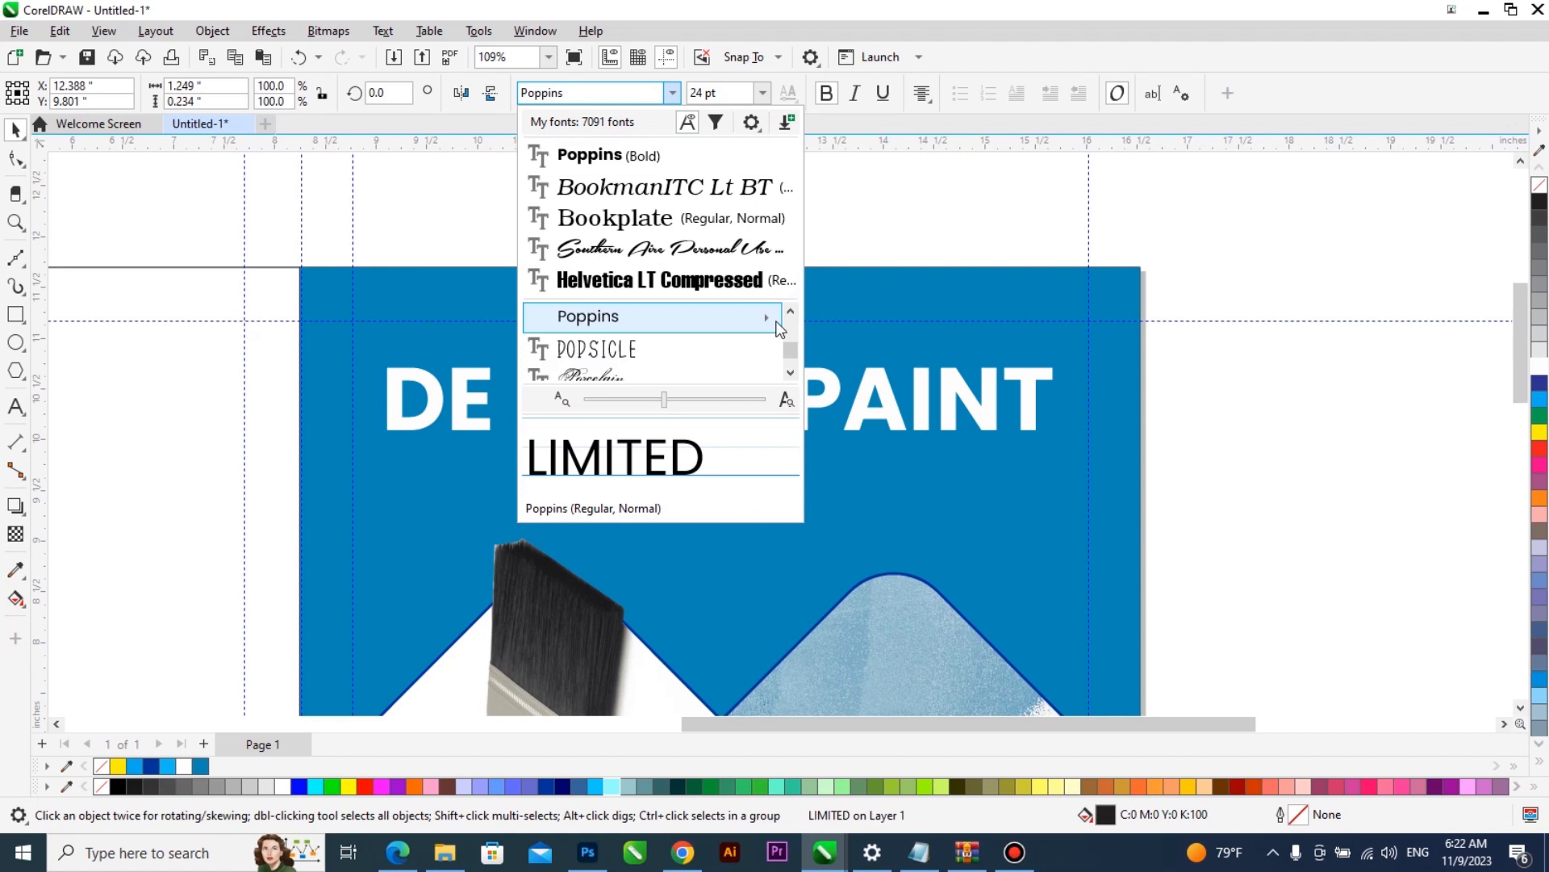
pyautogui.moveTo(779, 321)
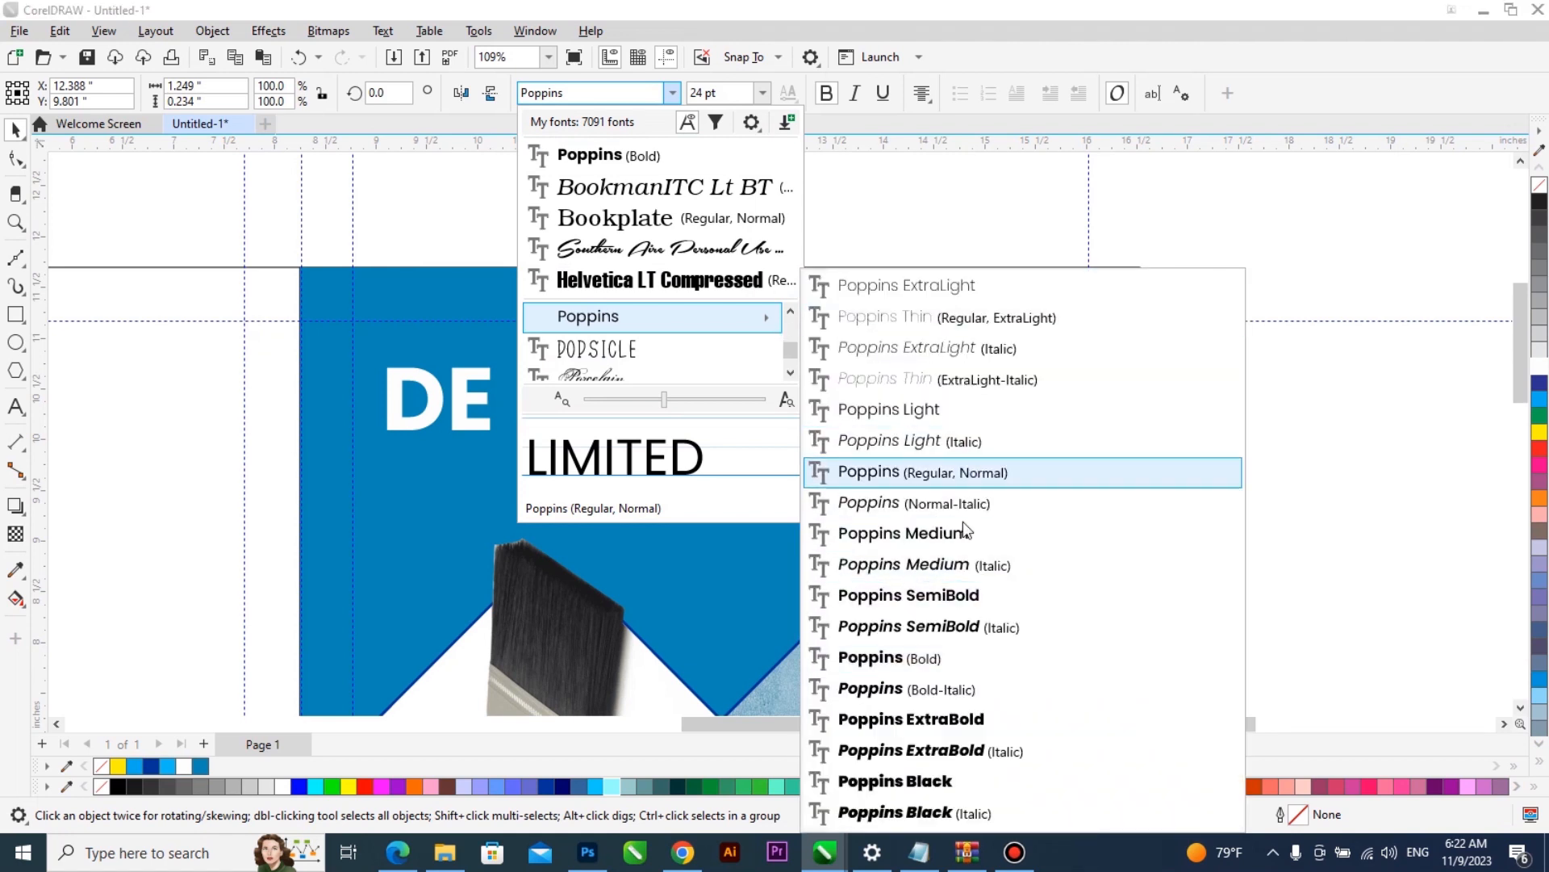
pyautogui.click(965, 474)
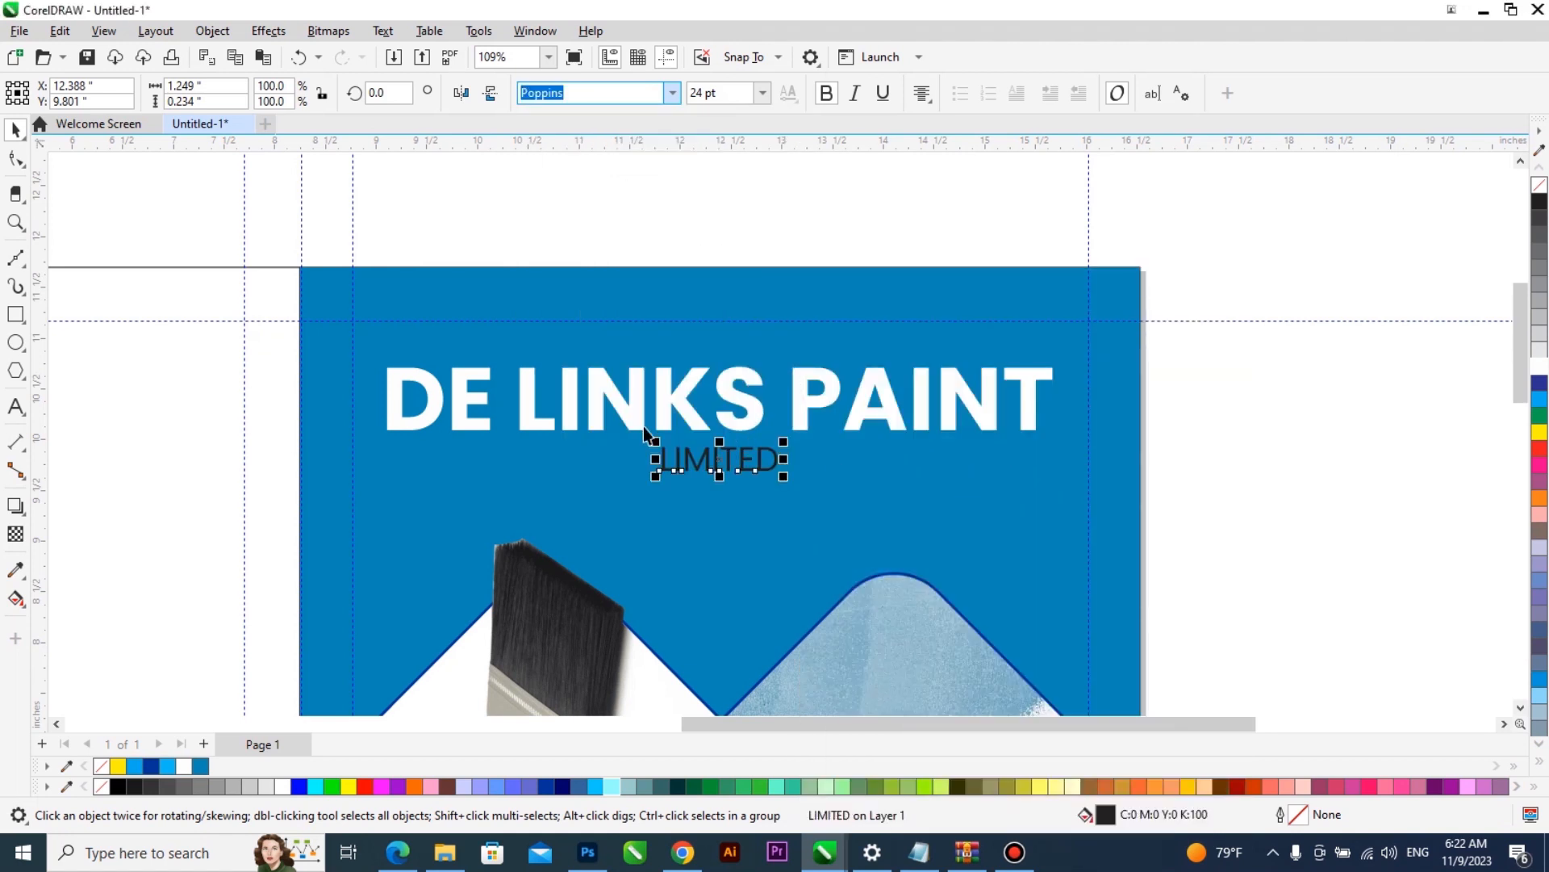
# - Widen the letter spacing of LIMITED until the word spans about 4.05 inches
pyautogui.click(16, 158)
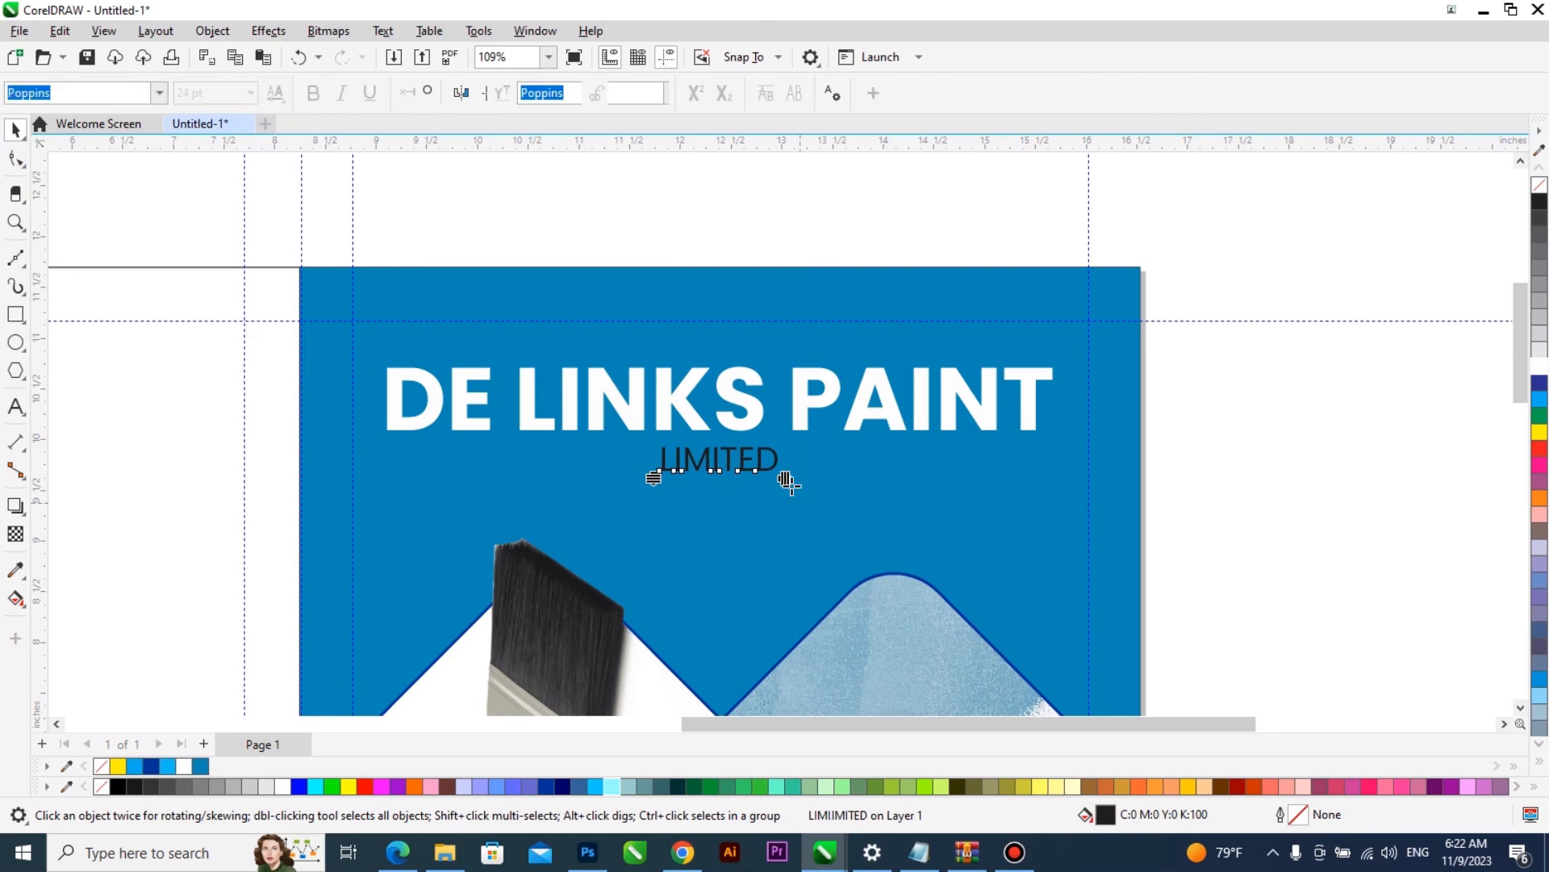
pyautogui.moveTo(864, 490); pyautogui.dragTo(871, 490)
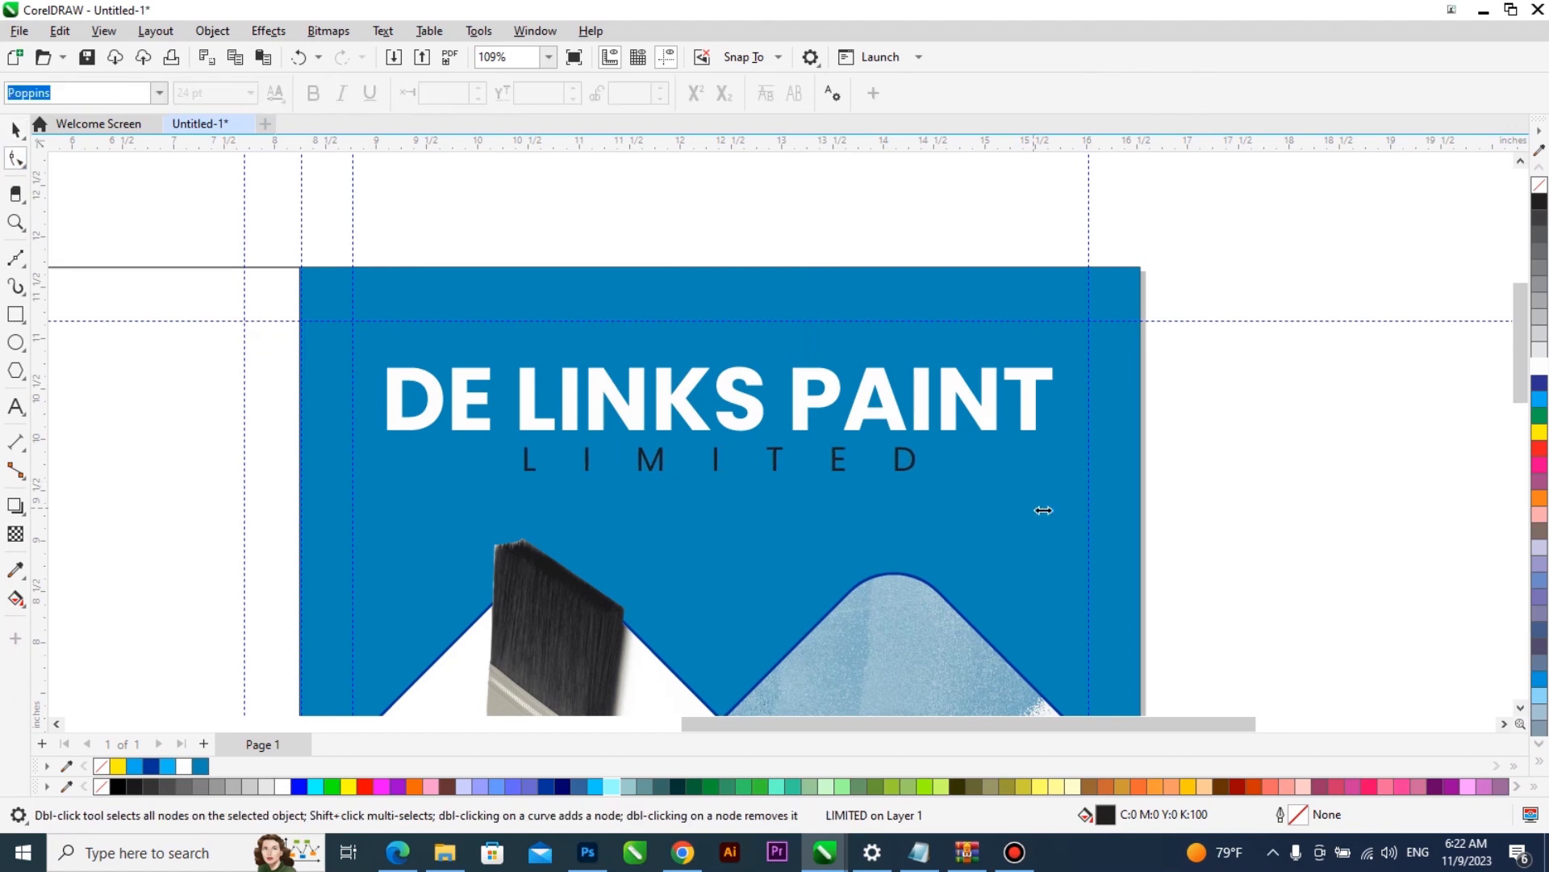
pyautogui.press('space')
# - Centre LIMITED horizontally under the DE LINKS PAINT title and fill it with white
pyautogui.keyDown('shift'); pyautogui.click(889, 410); pyautogui.keyUp('shift')
pyautogui.press('c')
pyautogui.click(914, 461)
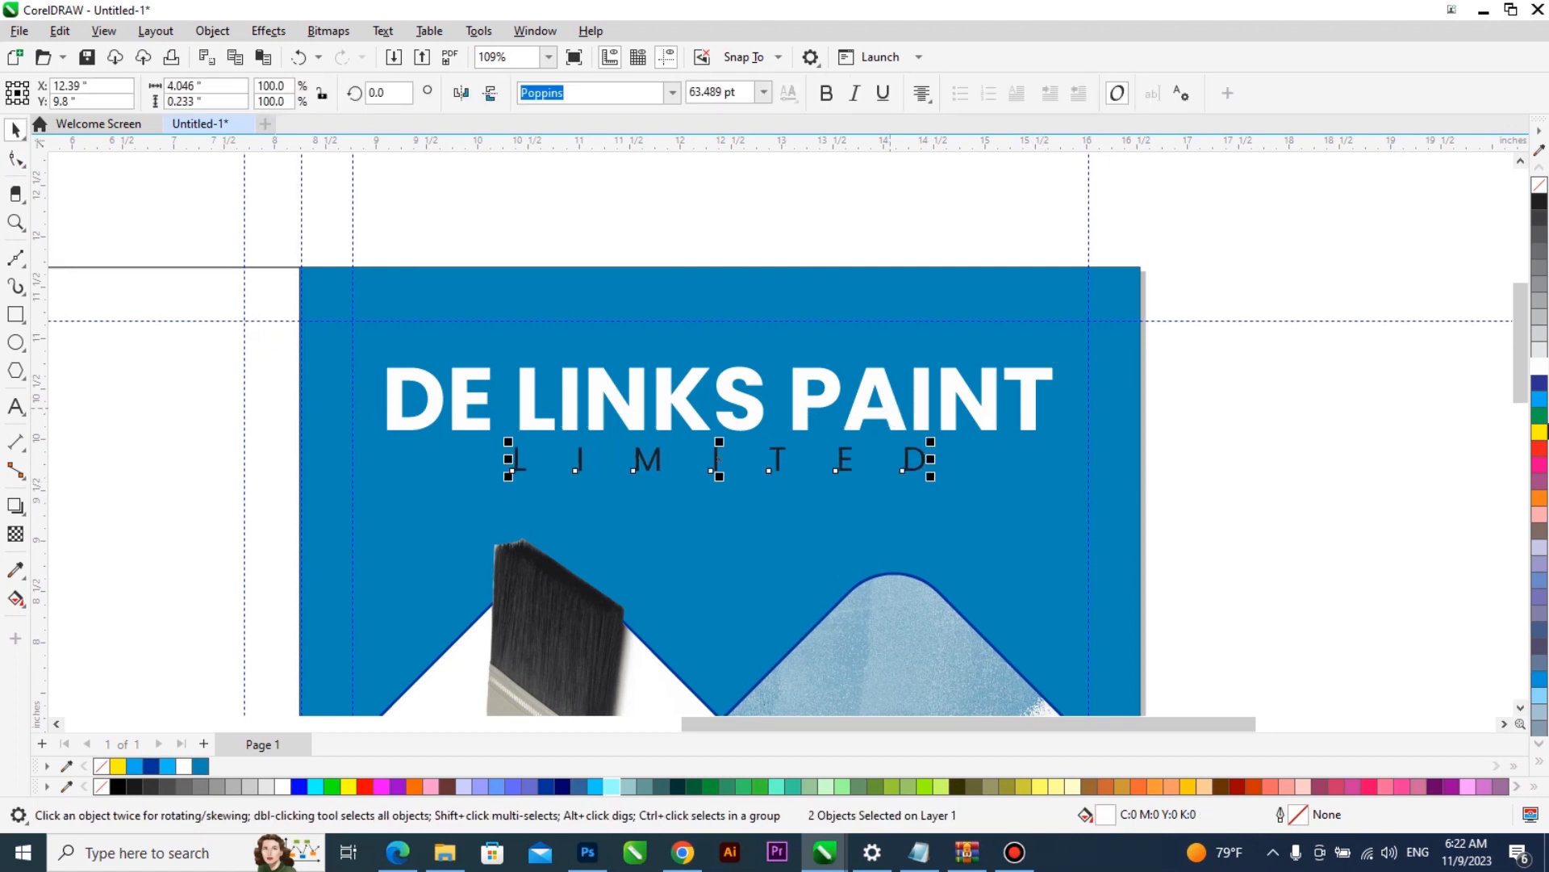
pyautogui.click(1540, 366)
# - Move both title lines slightly down the blue panel and scale them together to about 6.29 inches wide
pyautogui.keyDown('shift'); pyautogui.click(920, 405); pyautogui.keyUp('shift')
pyautogui.moveTo(923, 407); pyautogui.dragTo(923, 426)
pyautogui.moveTo(1057, 493); pyautogui.dragTo(1044, 492)
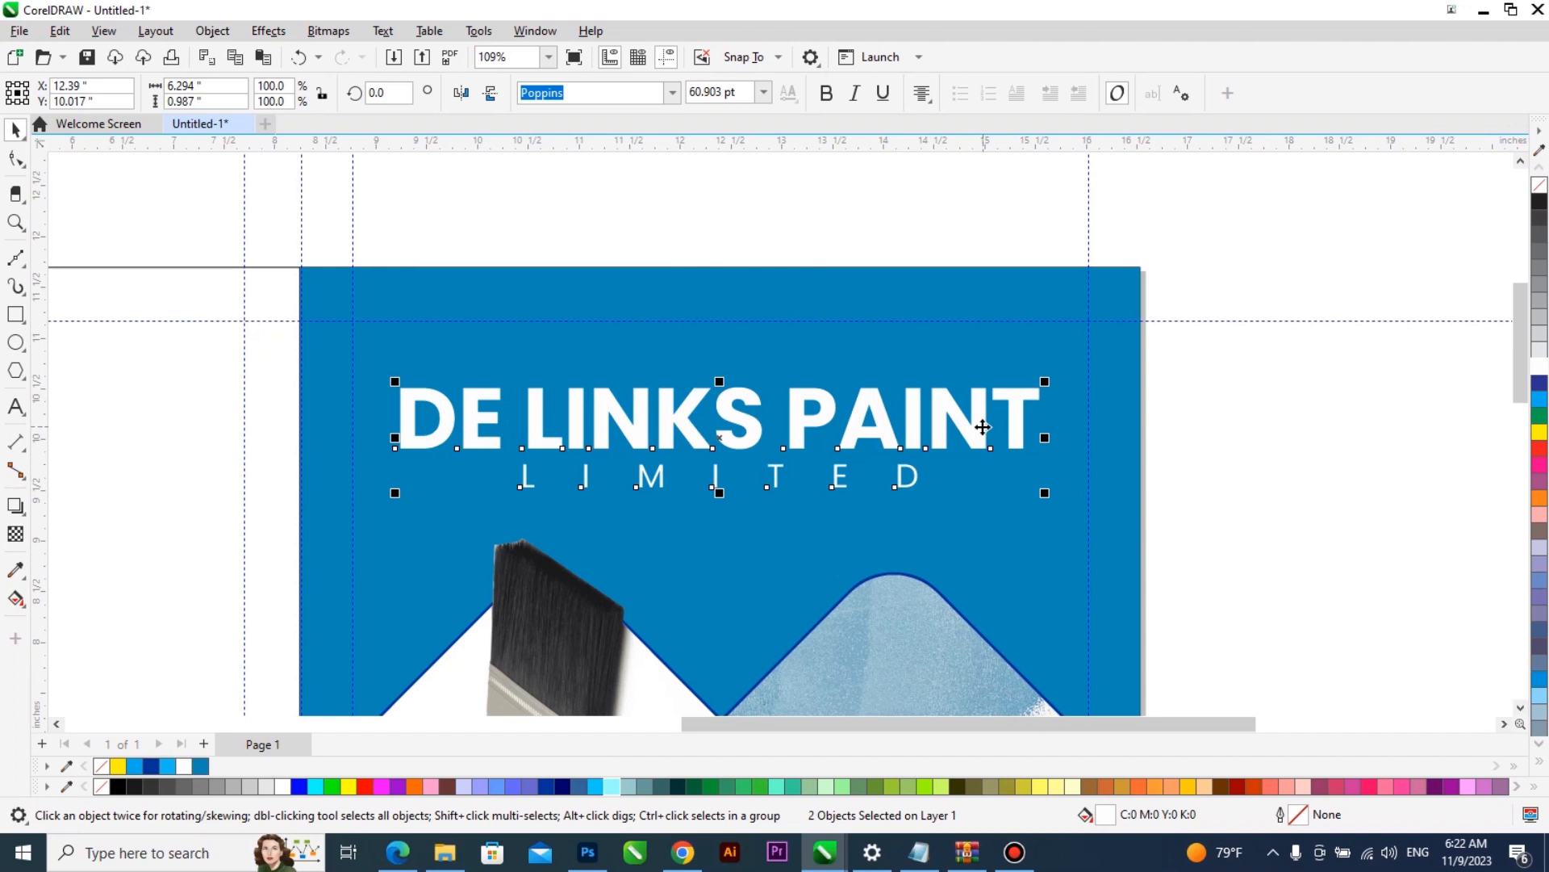
# - Draw a circle about 1.57 inches in diameter over the title and centre it horizontally on the blue panel
pyautogui.scroll(-1, 982, 426)
pyautogui.press('F2')
pyautogui.moveTo(1204, 286); pyautogui.dragTo(355, 667)
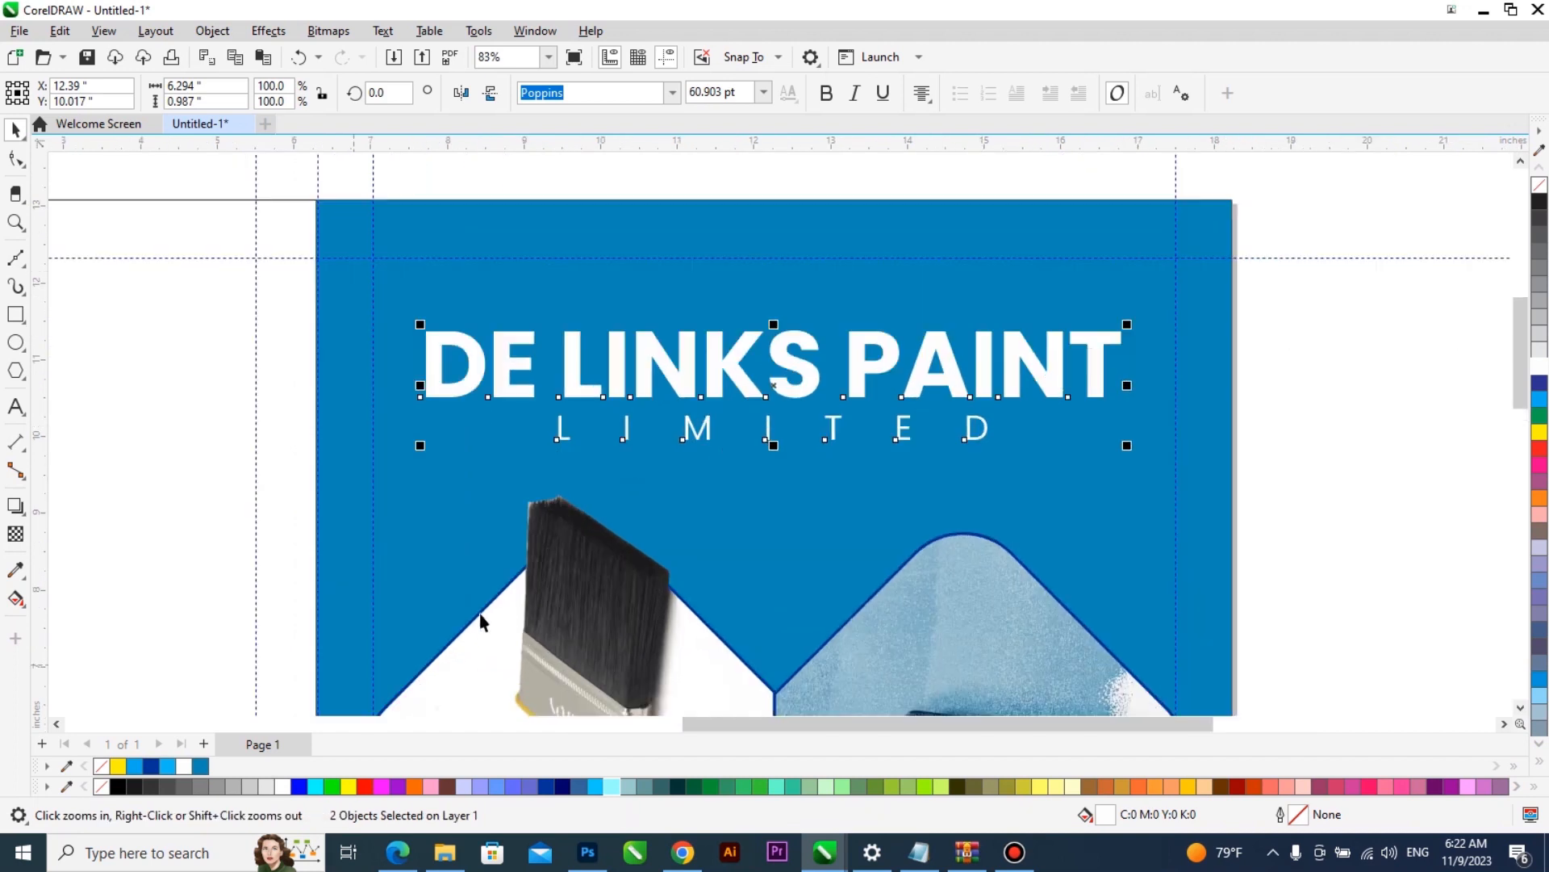
pyautogui.click(11, 344)
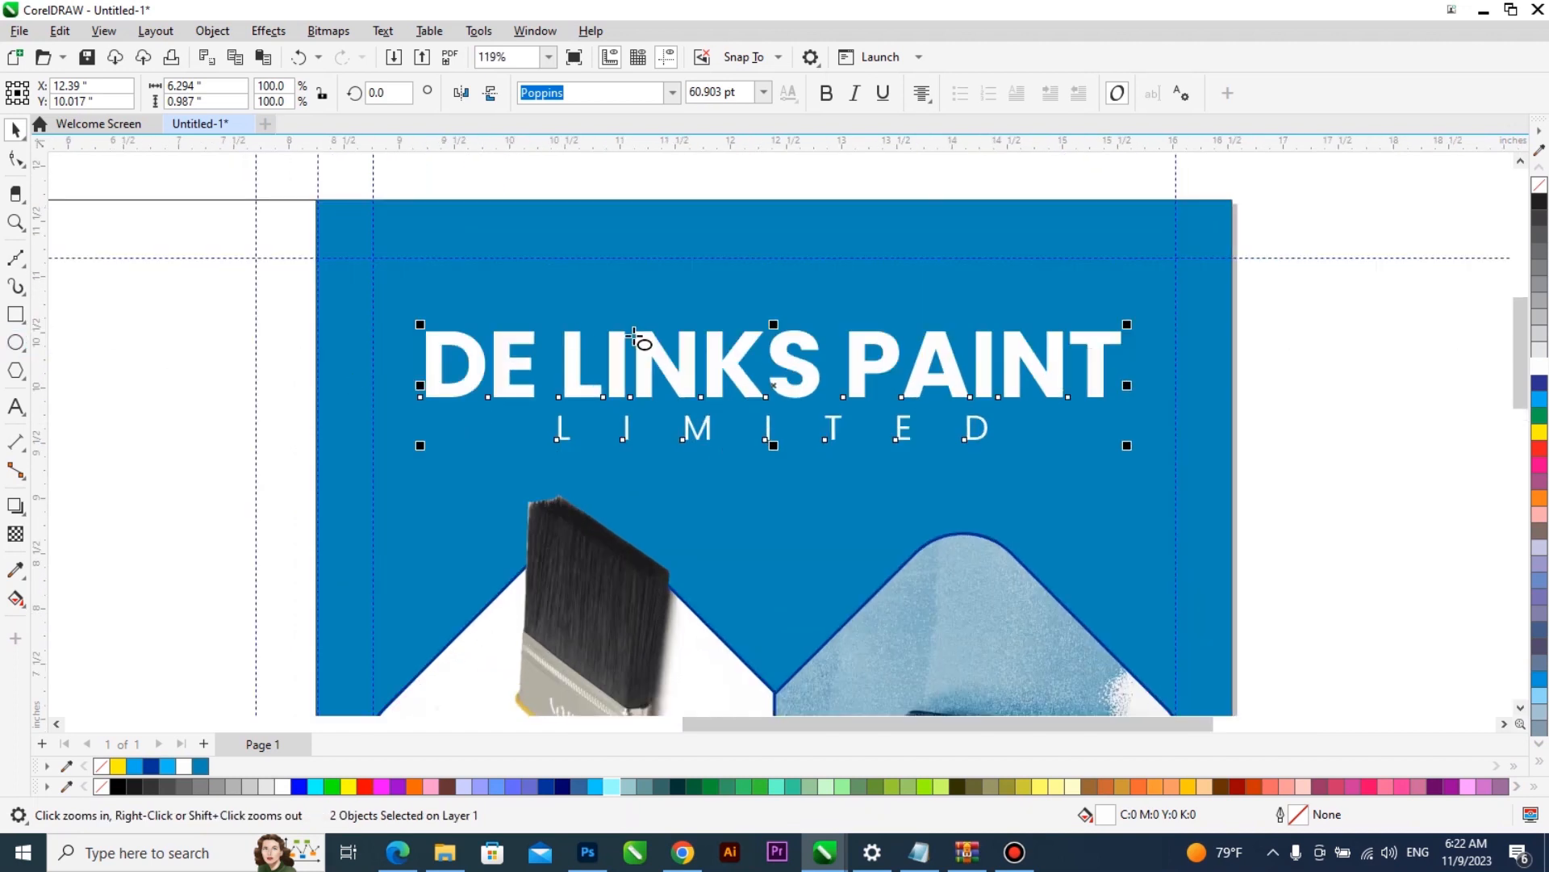
pyautogui.moveTo(694, 267); pyautogui.dragTo(866, 404)
pyautogui.press('space')
pyautogui.keyDown('shift'); pyautogui.click(836, 522); pyautogui.keyUp('shift')
pyautogui.press('c')
pyautogui.click(853, 350)
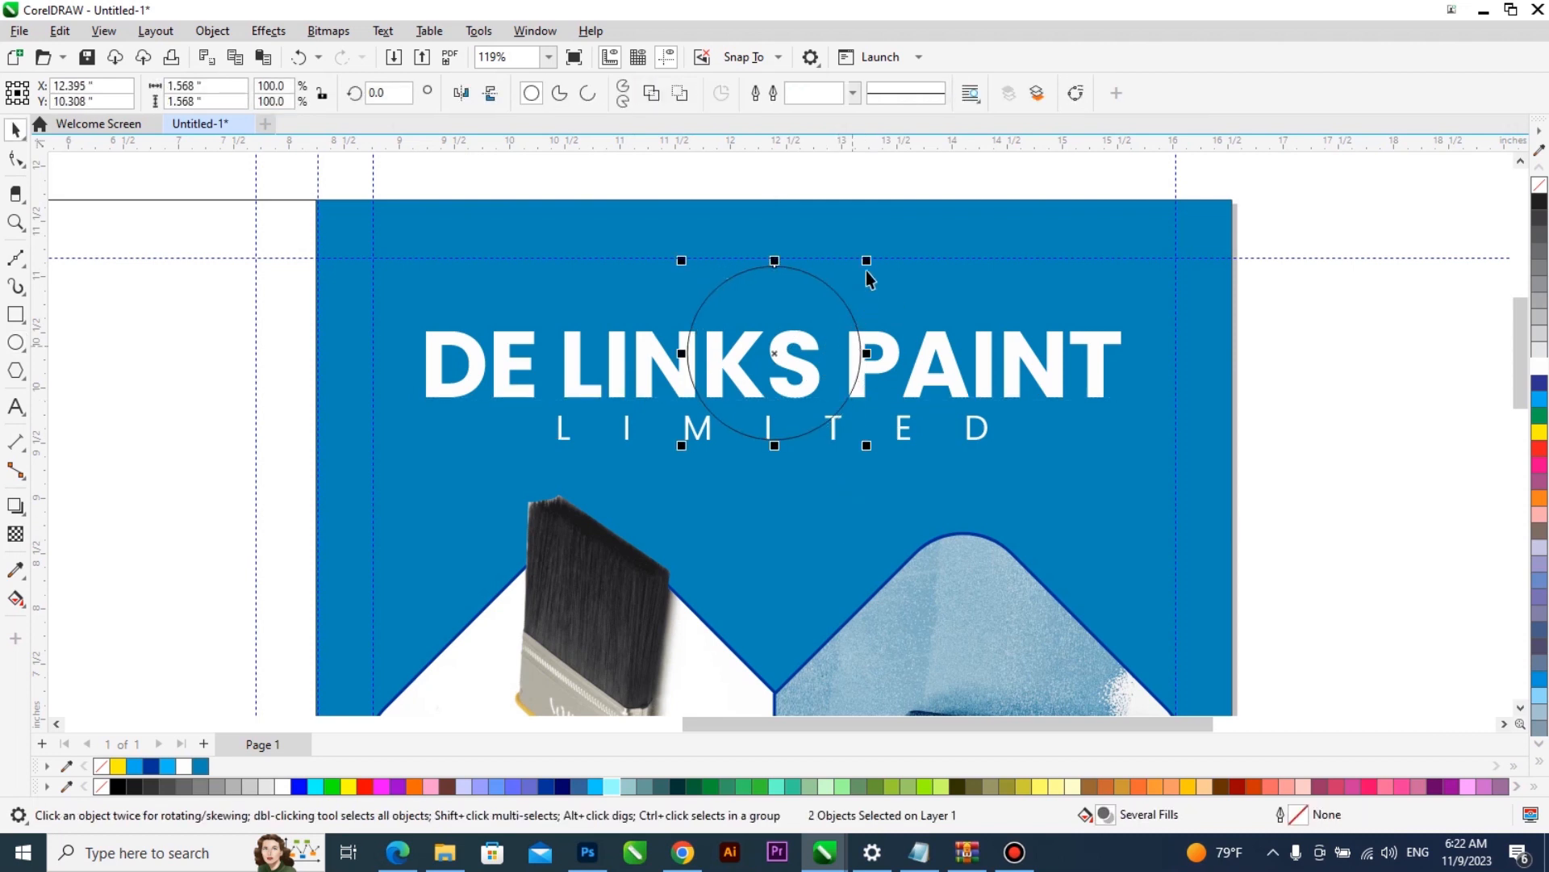
# - Enlarge the circle over the title to about 2.46 inches in diameter
pyautogui.moveTo(867, 261); pyautogui.dragTo(897, 230)
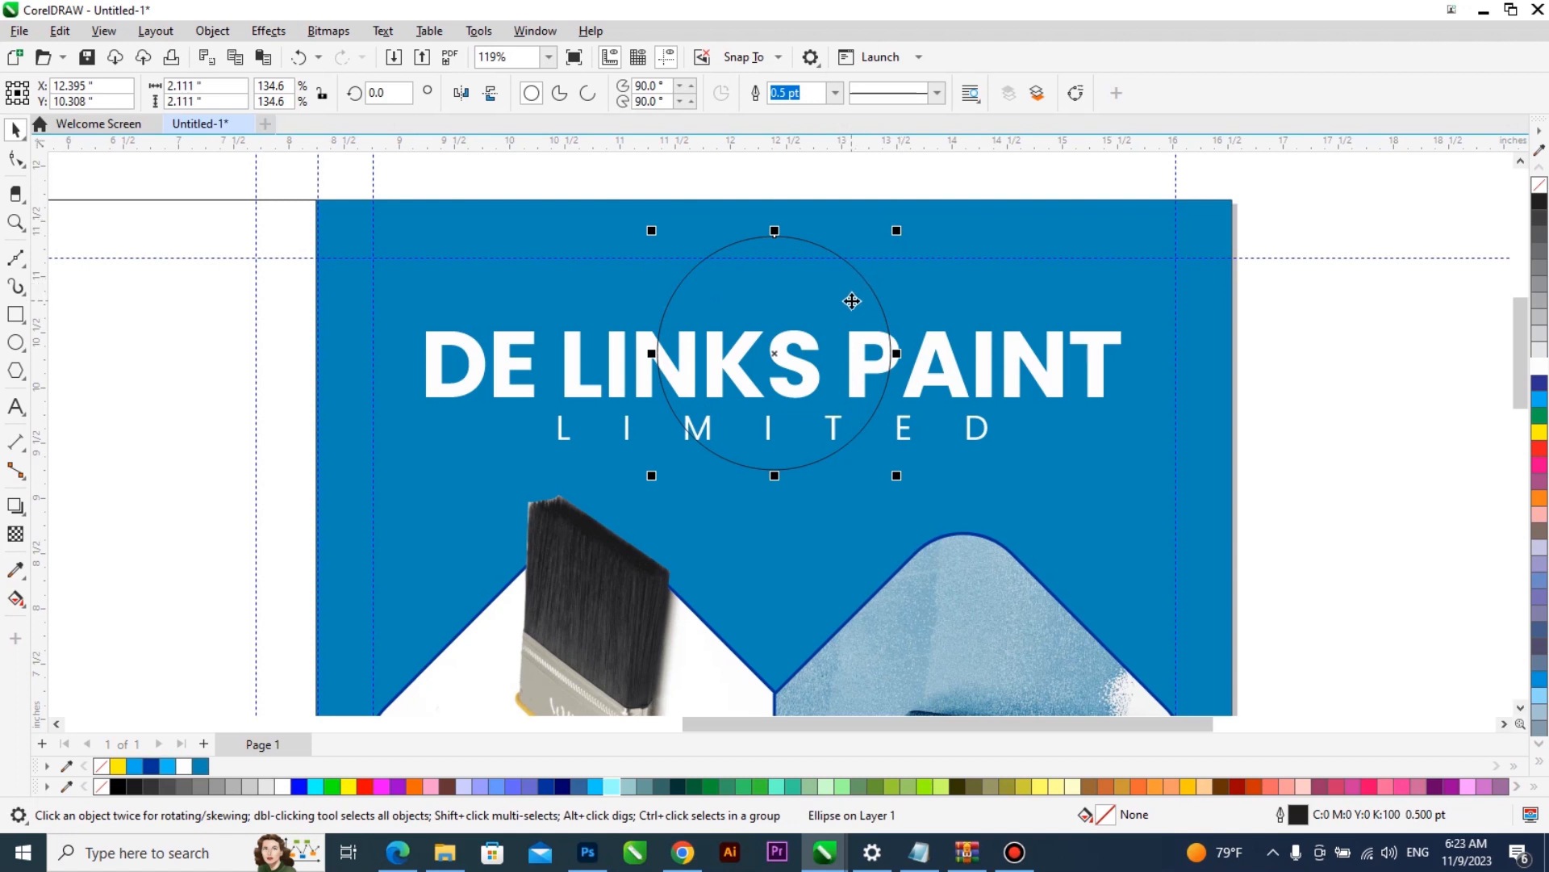
pyautogui.moveTo(897, 230)
pyautogui.mouseDown()
pyautogui.moveTo(912, 212)
pyautogui.moveTo(908, 231)
pyautogui.mouseUp()
pyautogui.moveTo(645, 485); pyautogui.dragTo(627, 529)
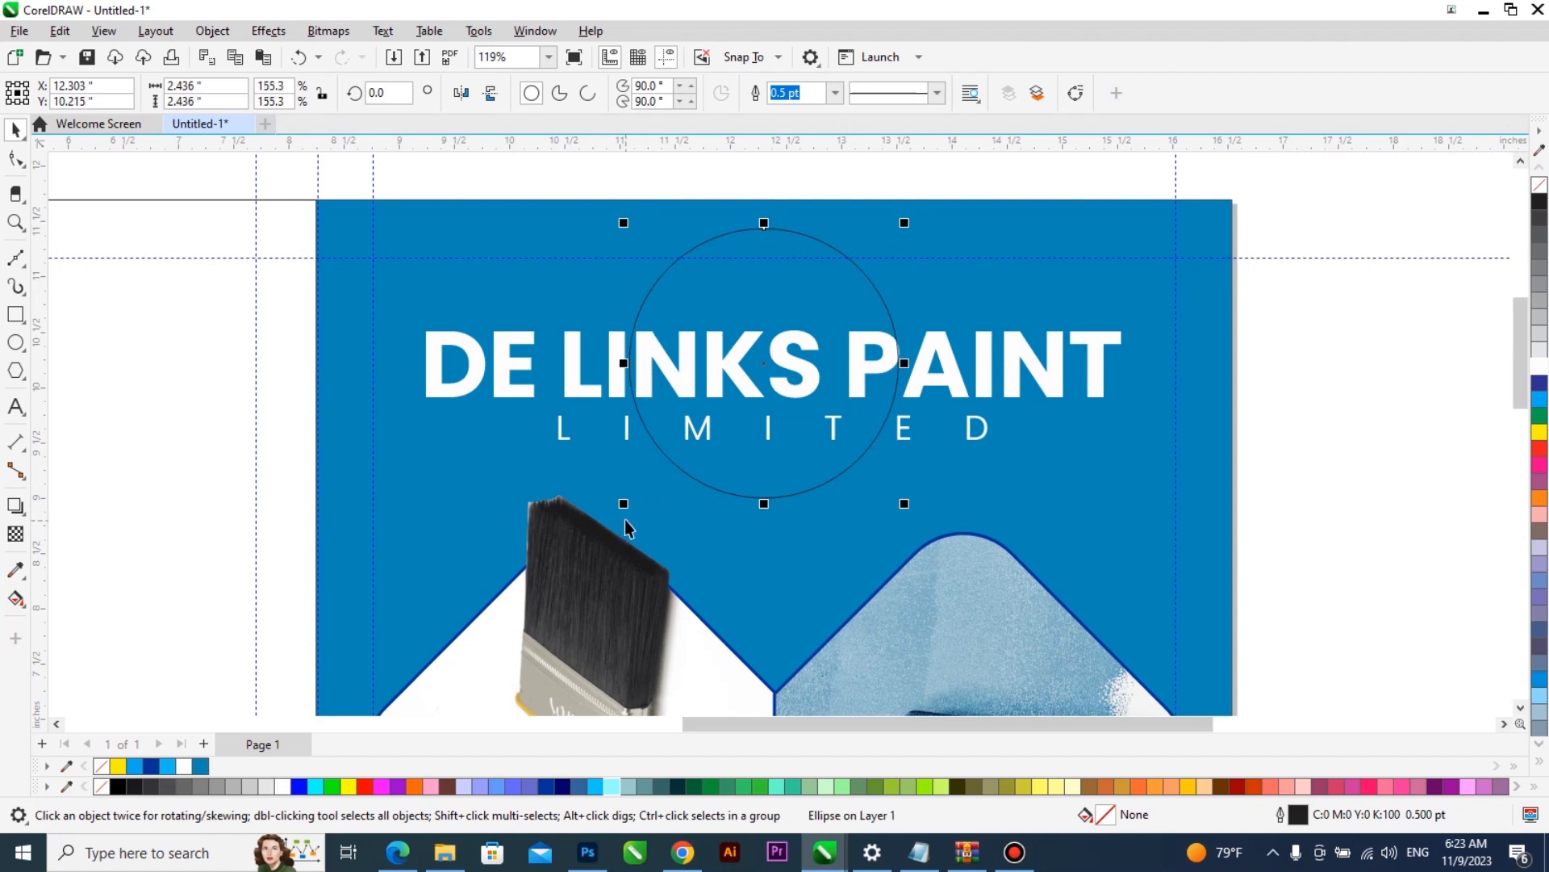
pyautogui.scroll(2, 888, 286)
pyautogui.moveTo(911, 201); pyautogui.dragTo(917, 192)
pyautogui.scroll(-3, 794, 394)
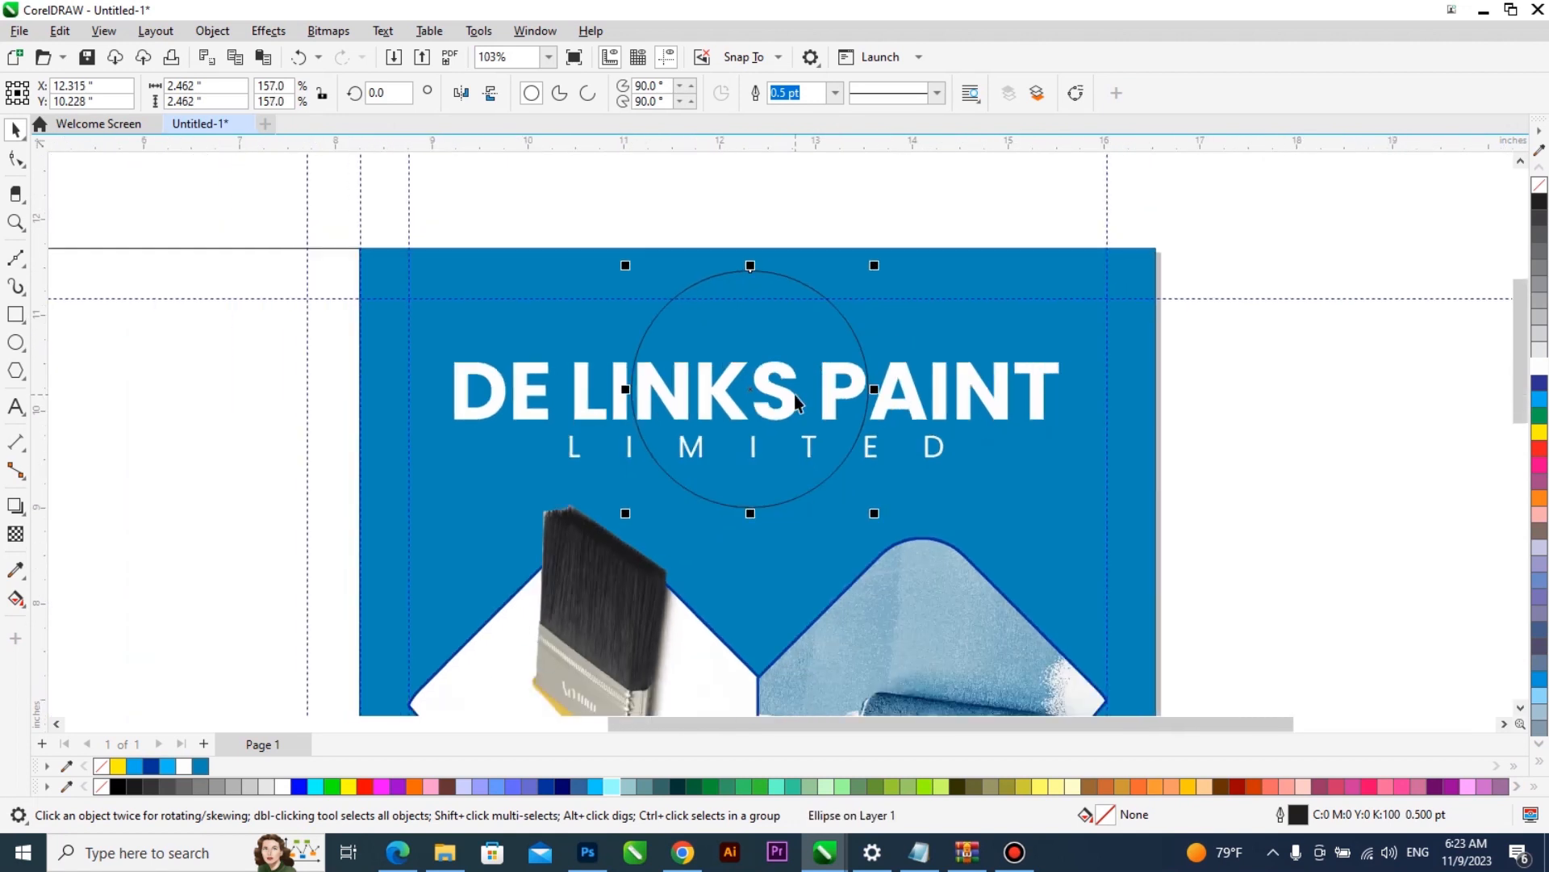
# - Intersect the circle with the DE LINKS PAINT title to create a separate piece of the overlapping letters, and reselect the circle
pyautogui.scroll(-1, 794, 395)
pyautogui.keyDown('shift'); pyautogui.click(801, 394); pyautogui.keyUp('shift')
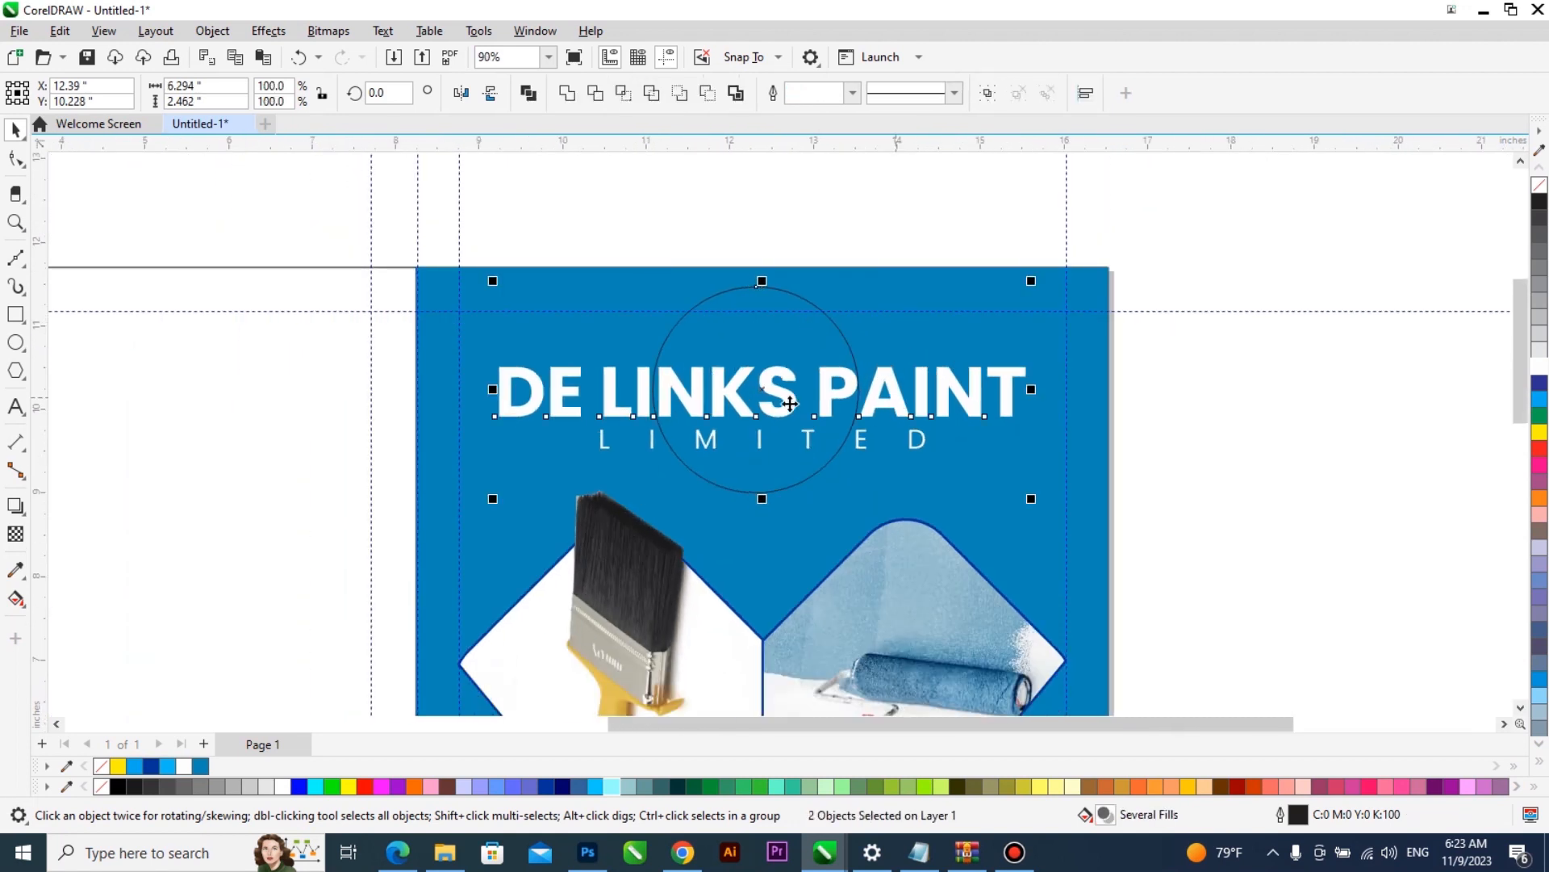
pyautogui.click(858, 390)
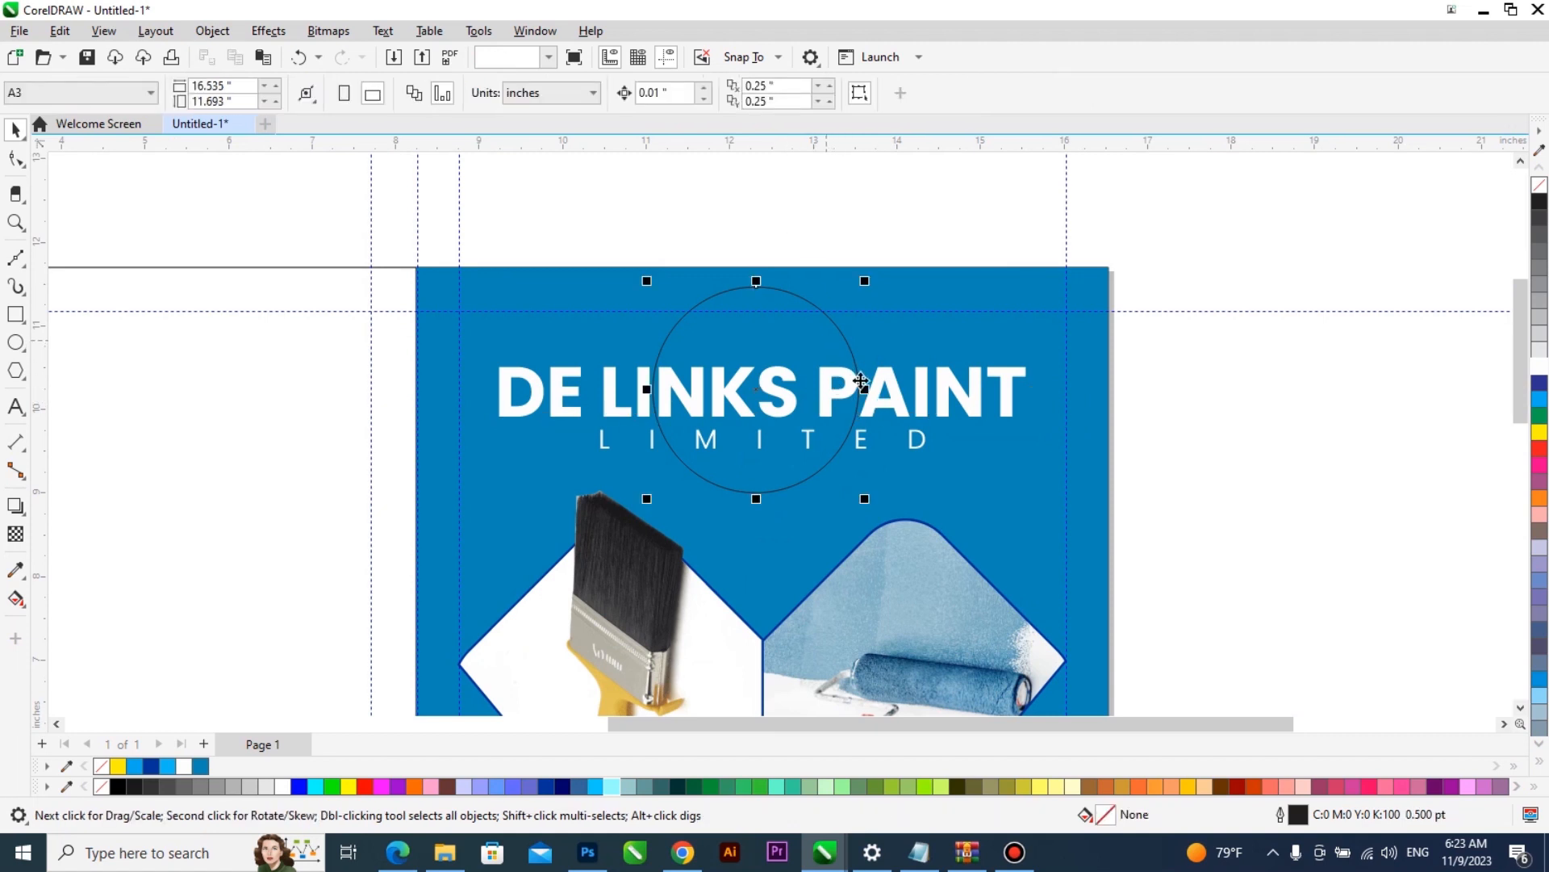
pyautogui.keyDown('shift'); pyautogui.click(889, 389); pyautogui.keyUp('shift')
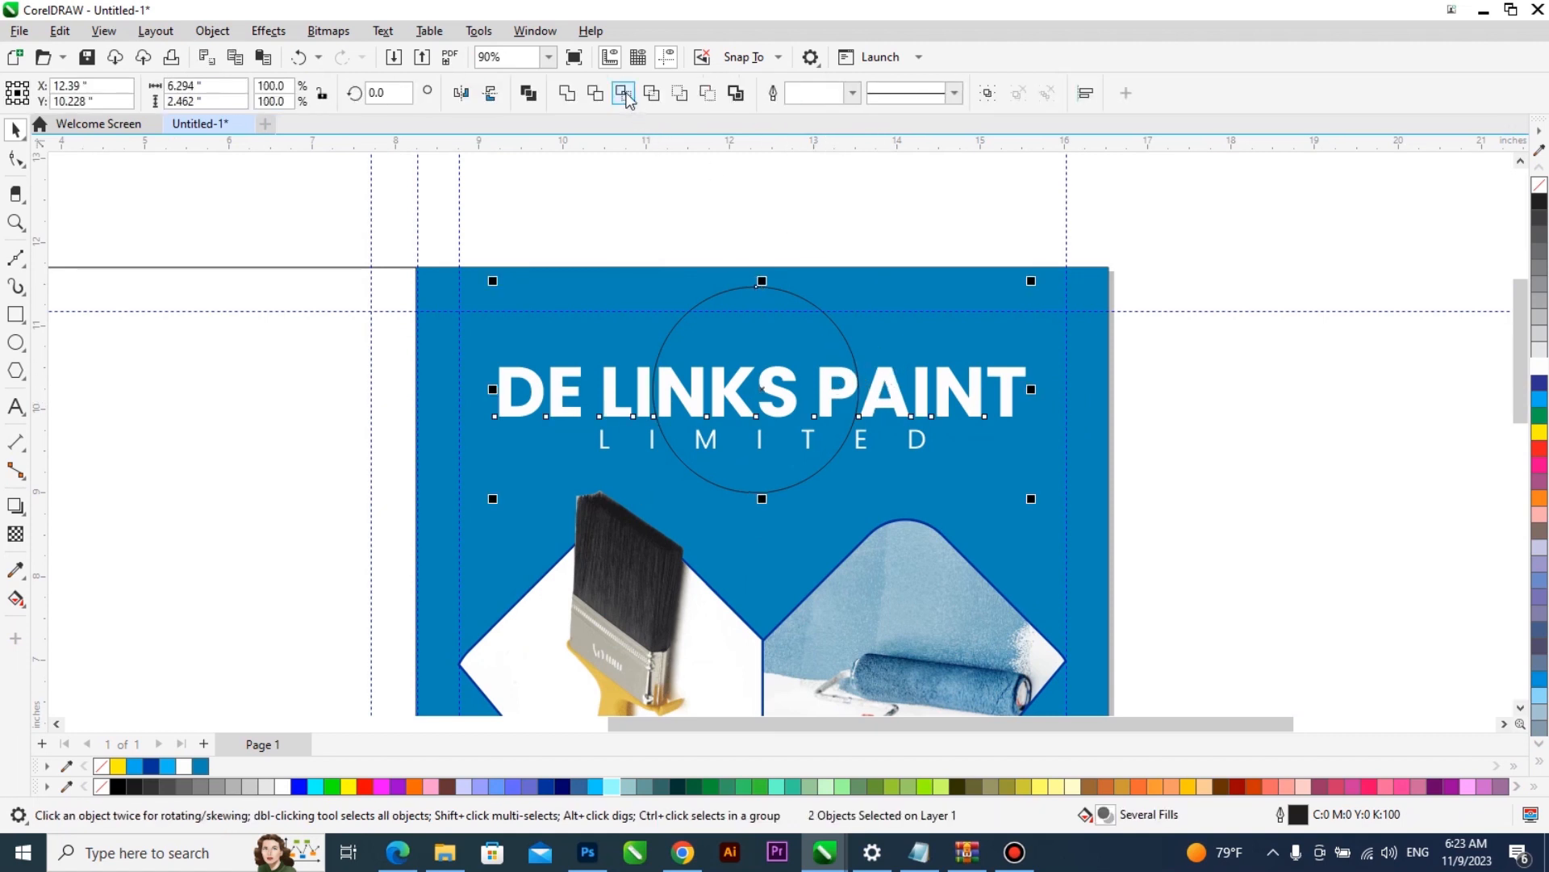
pyautogui.click(777, 310)
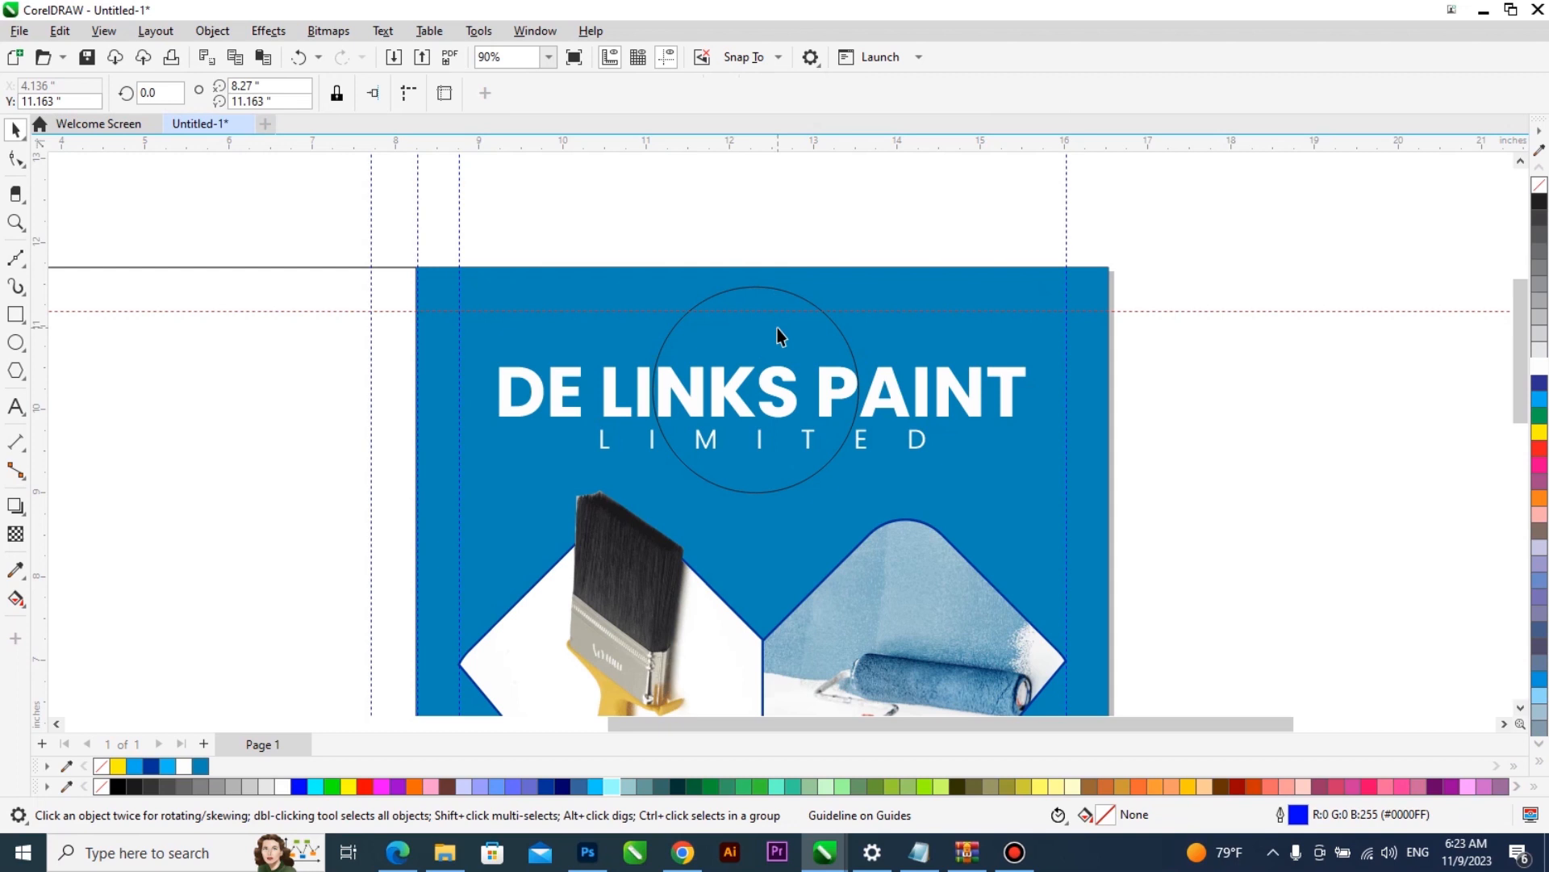
pyautogui.click(777, 329)
pyautogui.scroll(2, 778, 328)
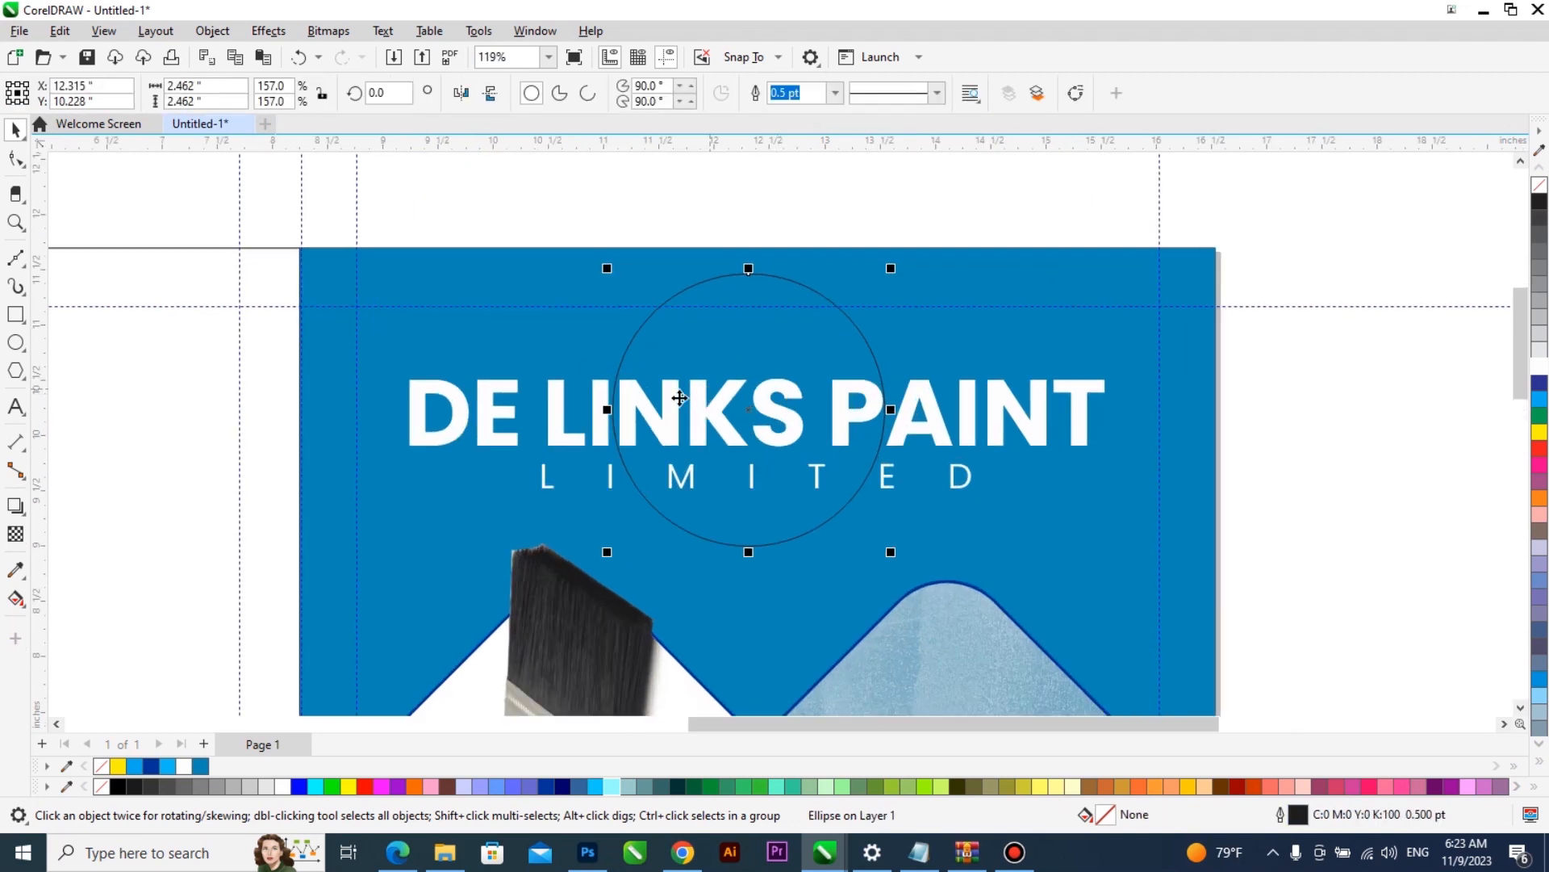
# - Trim away the circle's lower part with a rectangle about 4.73 by 2.16 inches, and delete the rectangle to leave a dome above the title
pyautogui.click(16, 314)
pyautogui.moveTo(490, 605); pyautogui.dragTo(1015, 368)
pyautogui.press('space')
pyautogui.keyDown('shift'); pyautogui.click(792, 336); pyautogui.keyUp('shift')
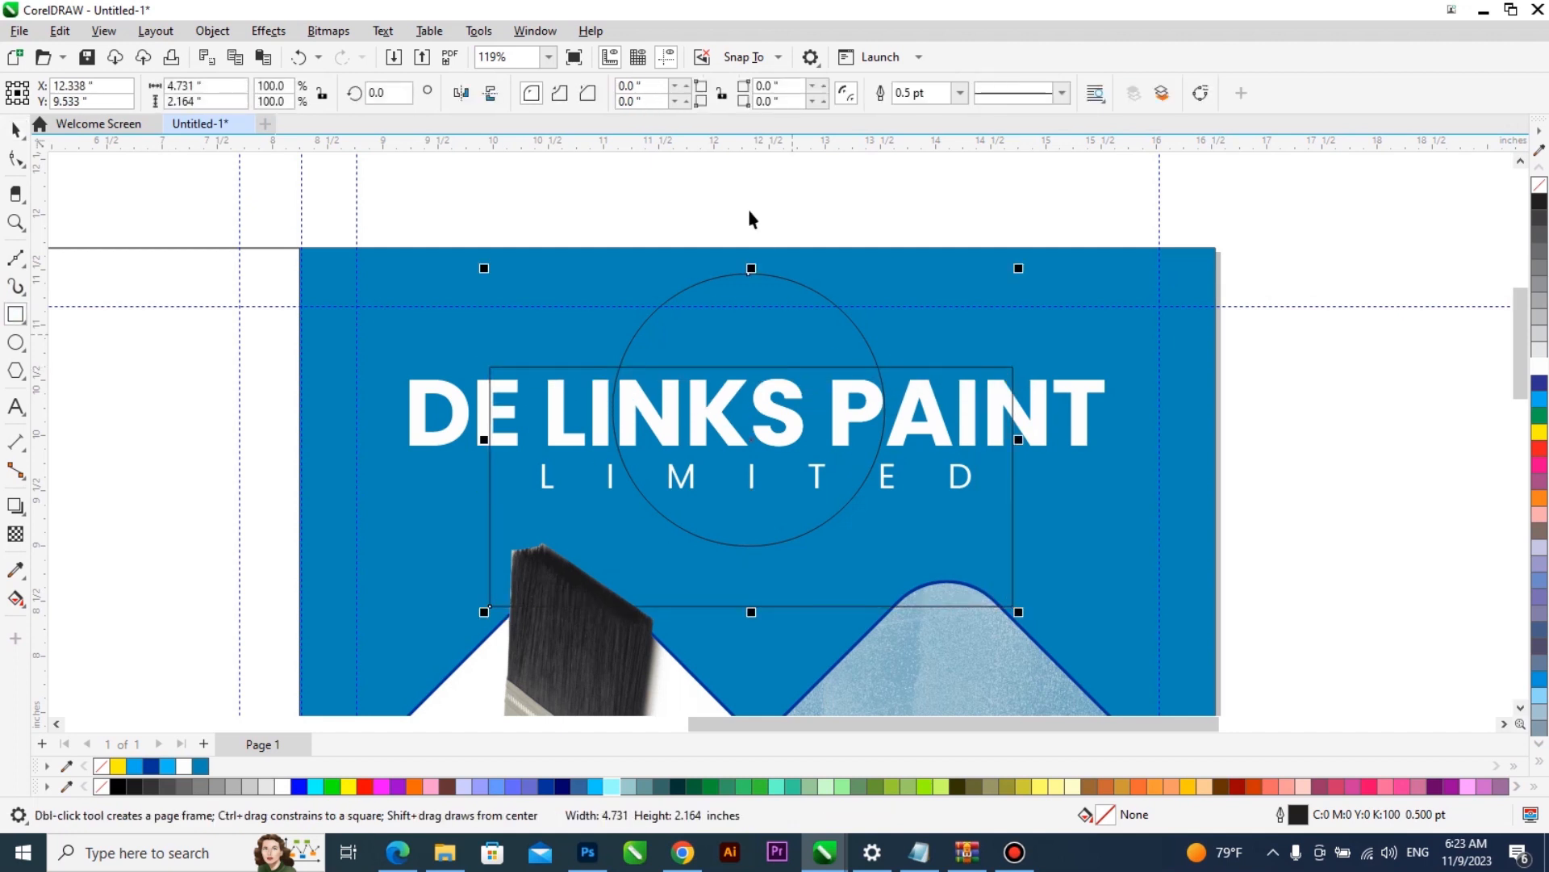
pyautogui.click(597, 93)
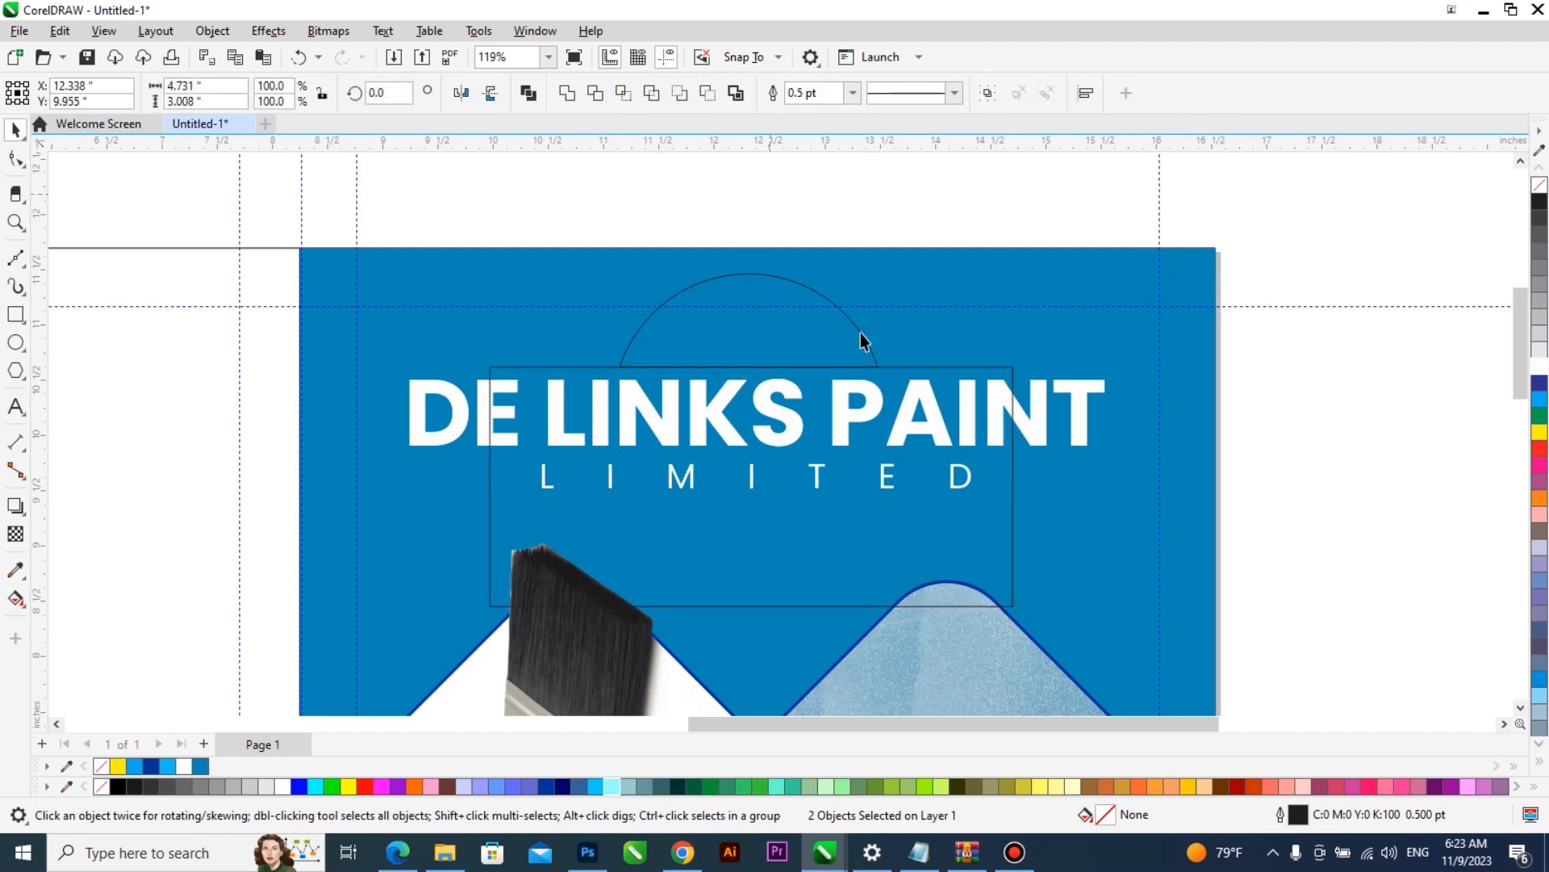
pyautogui.press('Delete')
pyautogui.click(808, 346)
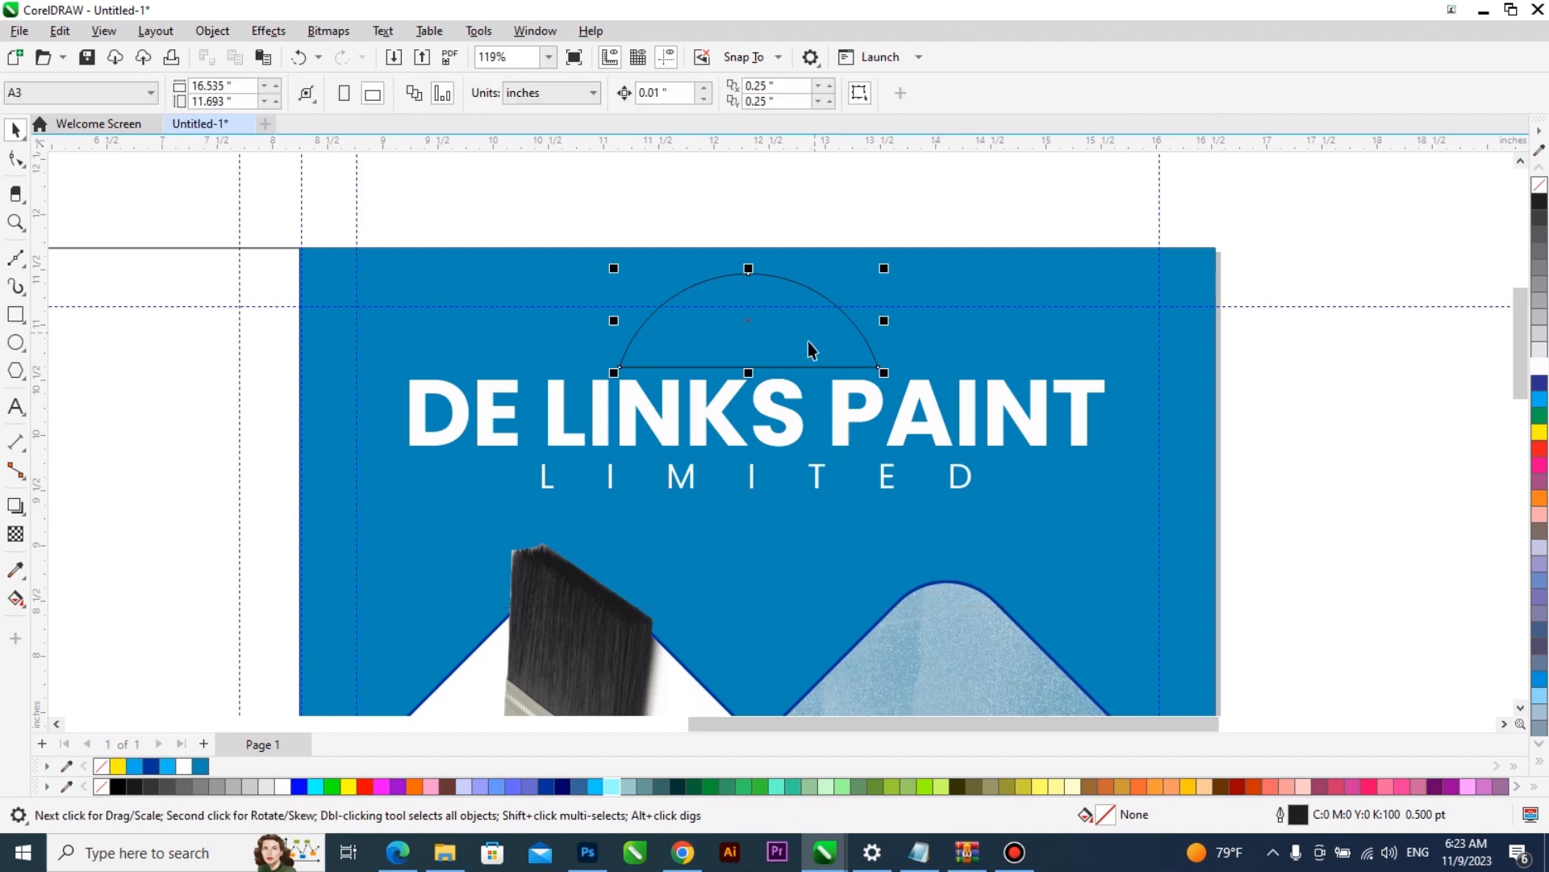
# - Fill the dome with the gold colour sampled from the paintbrush handle and remove its outline
pyautogui.scroll(-2, 810, 345)
pyautogui.scroll(-1, 802, 406)
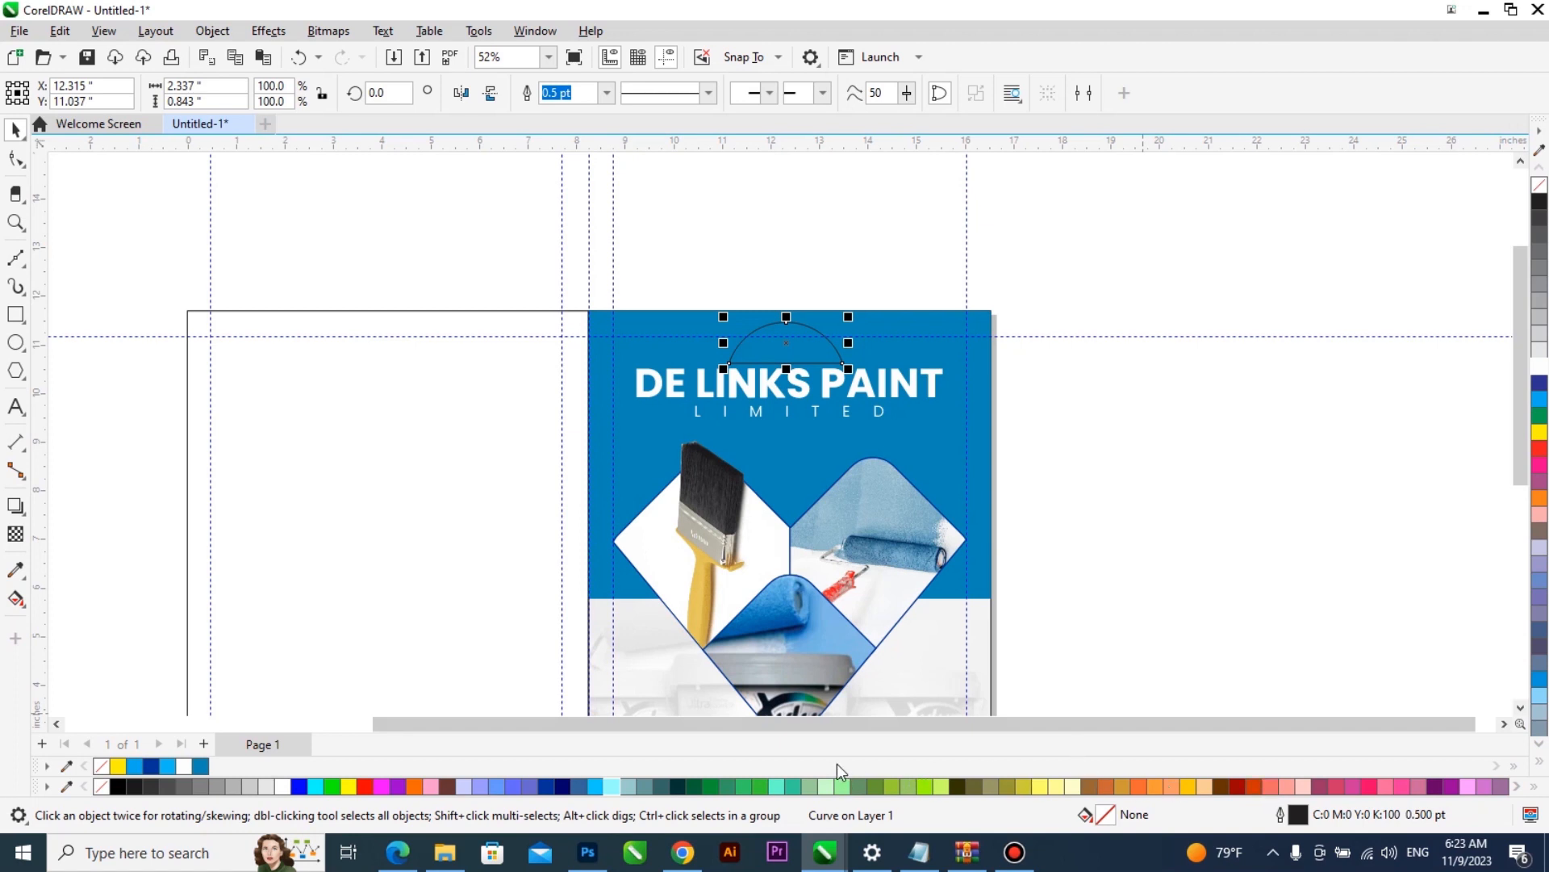
pyautogui.scroll(2, 876, 551)
pyautogui.click(14, 573)
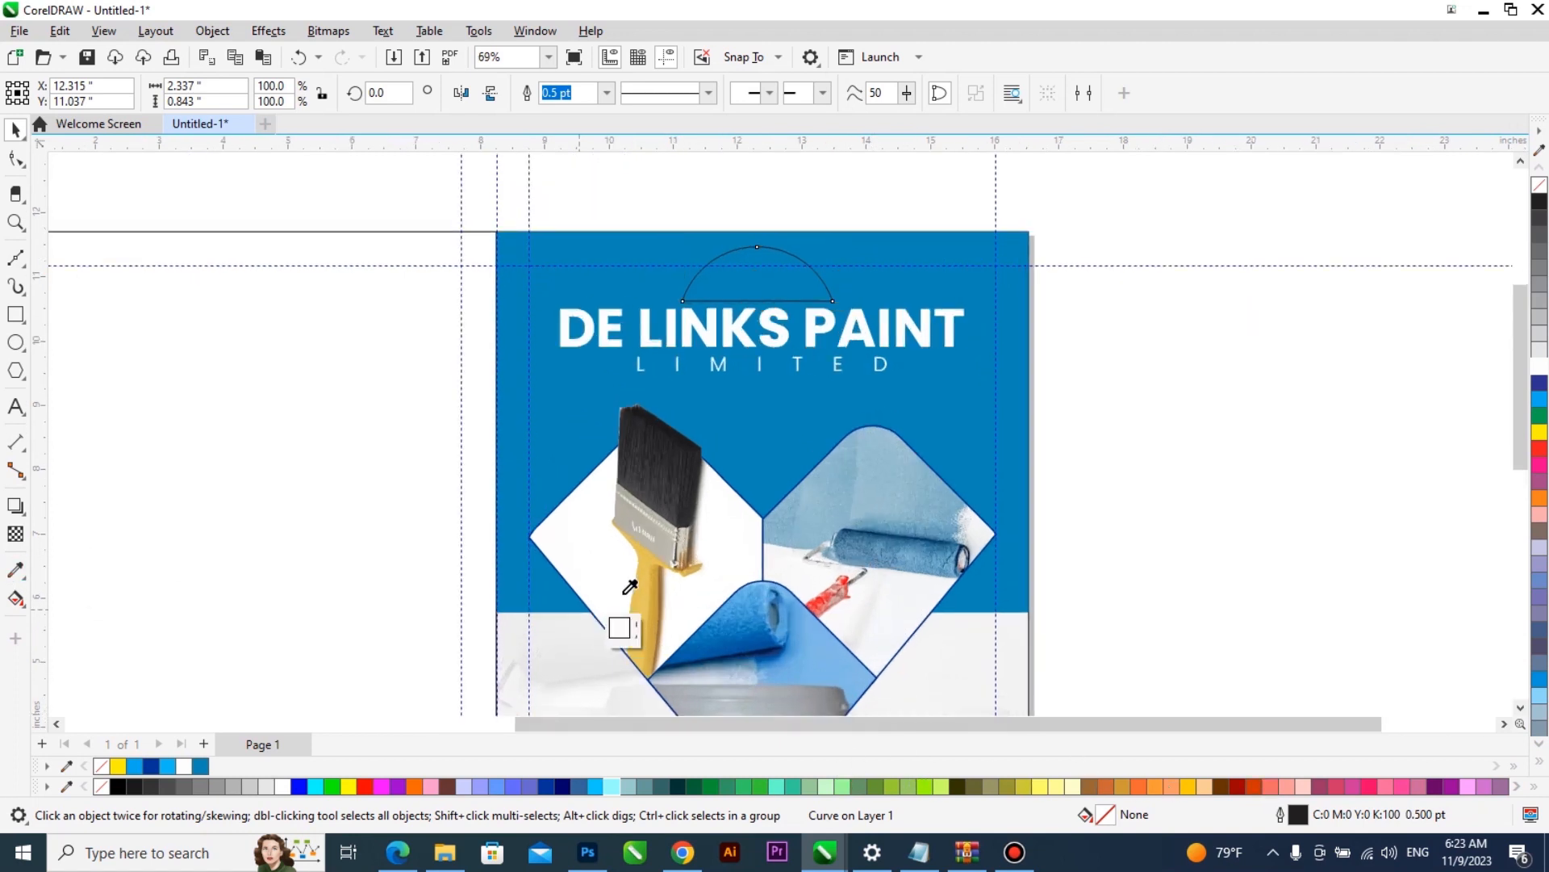
pyautogui.click(741, 274)
pyautogui.press('space')
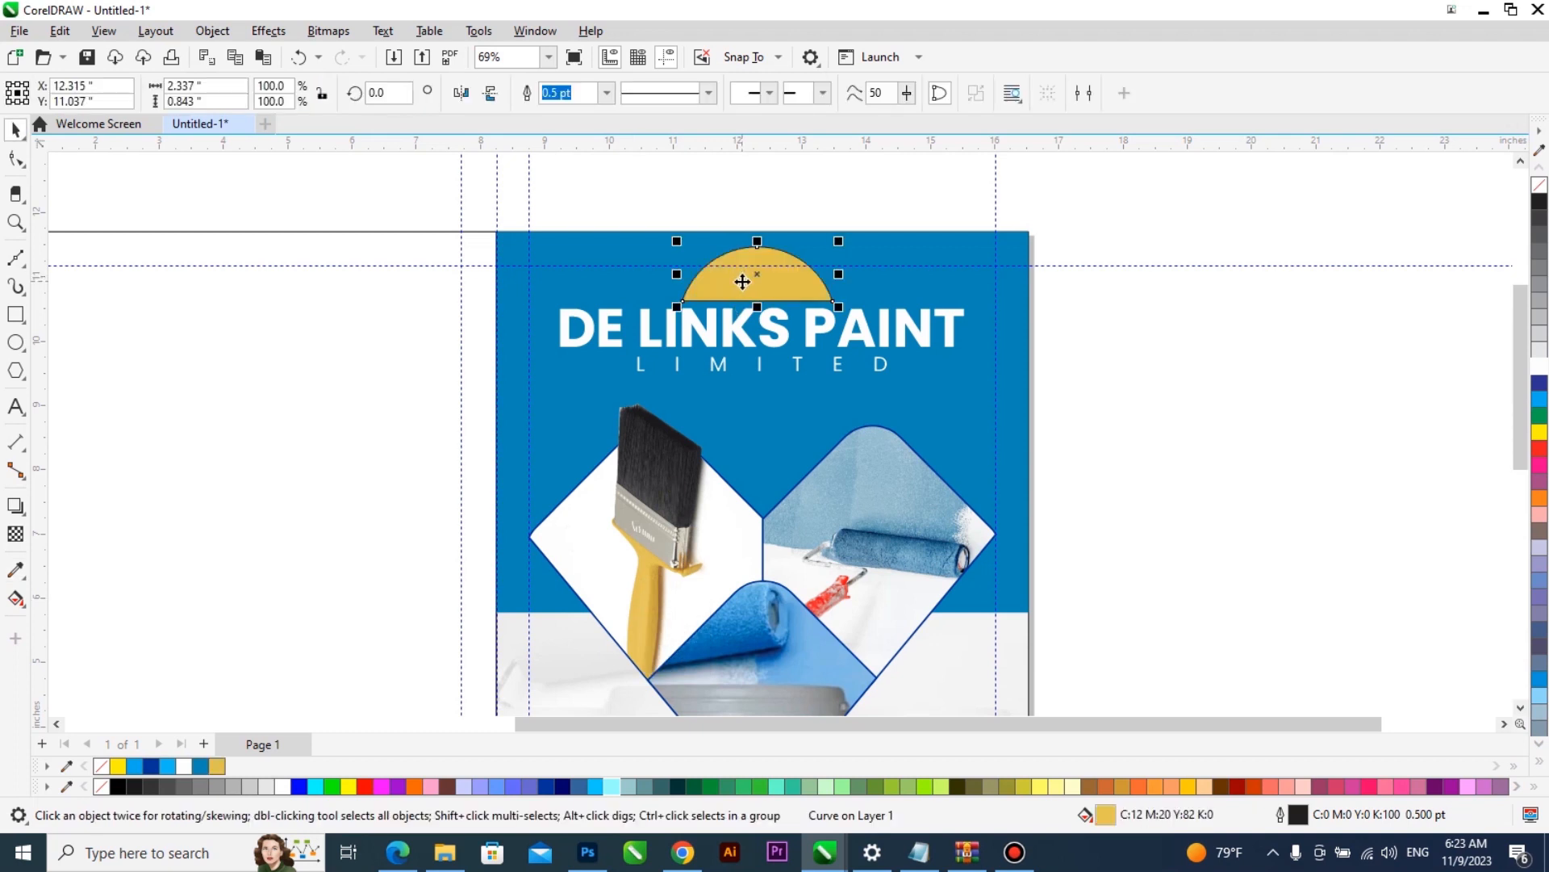
pyautogui.rightClick(1539, 185)
pyautogui.scroll(-4, 1027, 395)
pyautogui.scroll(4, 981, 347)
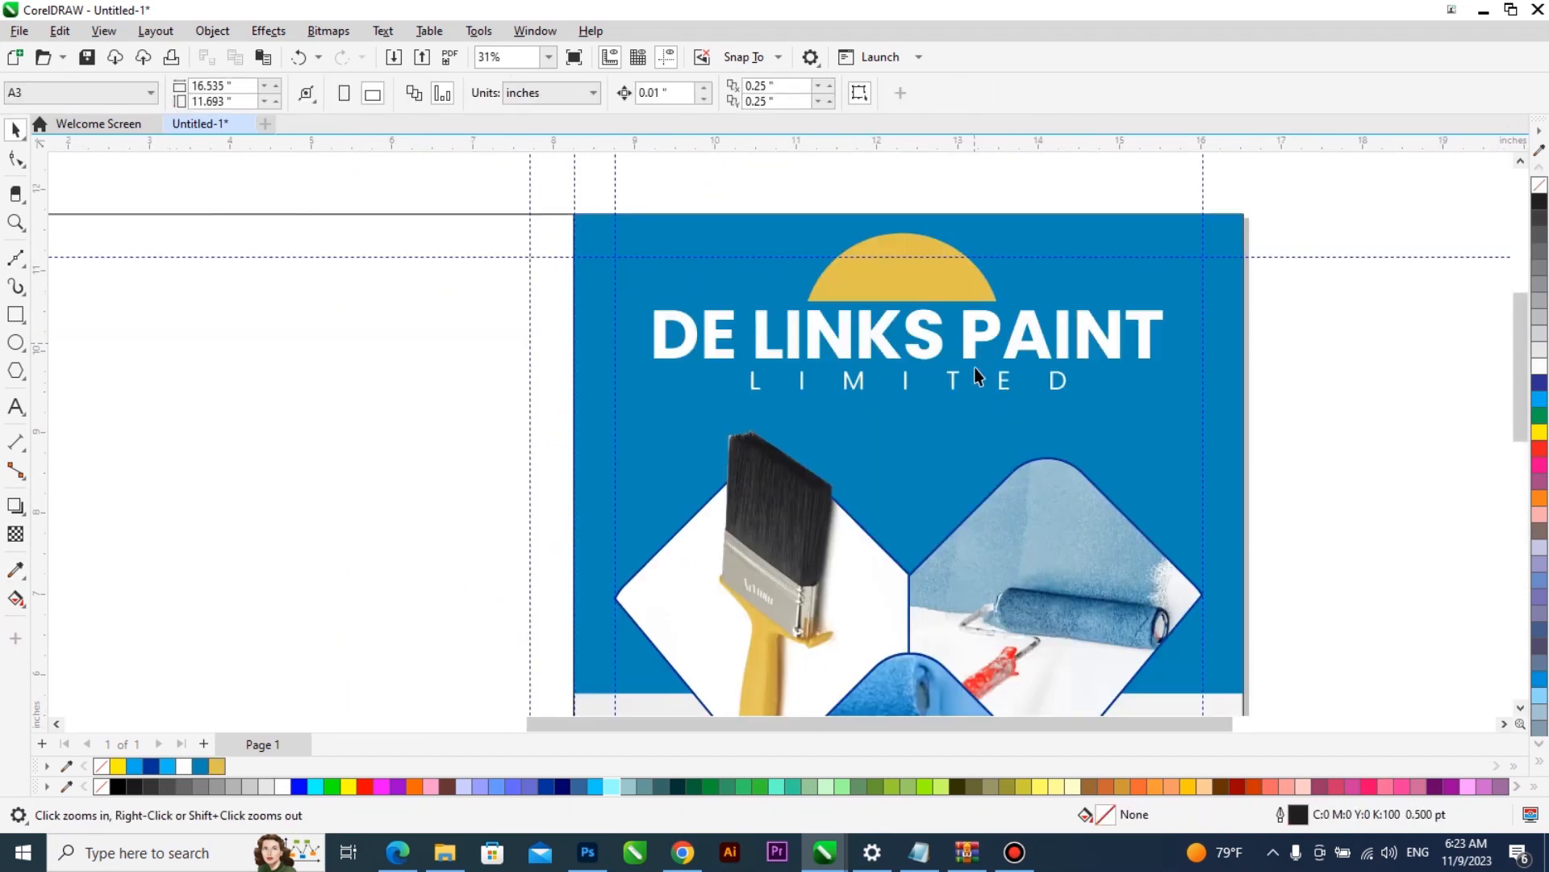
# - Tint the intersected letter piece in the DE LINKS PAINT title a pale blue
pyautogui.scroll(3, 913, 292)
pyautogui.click(909, 341)
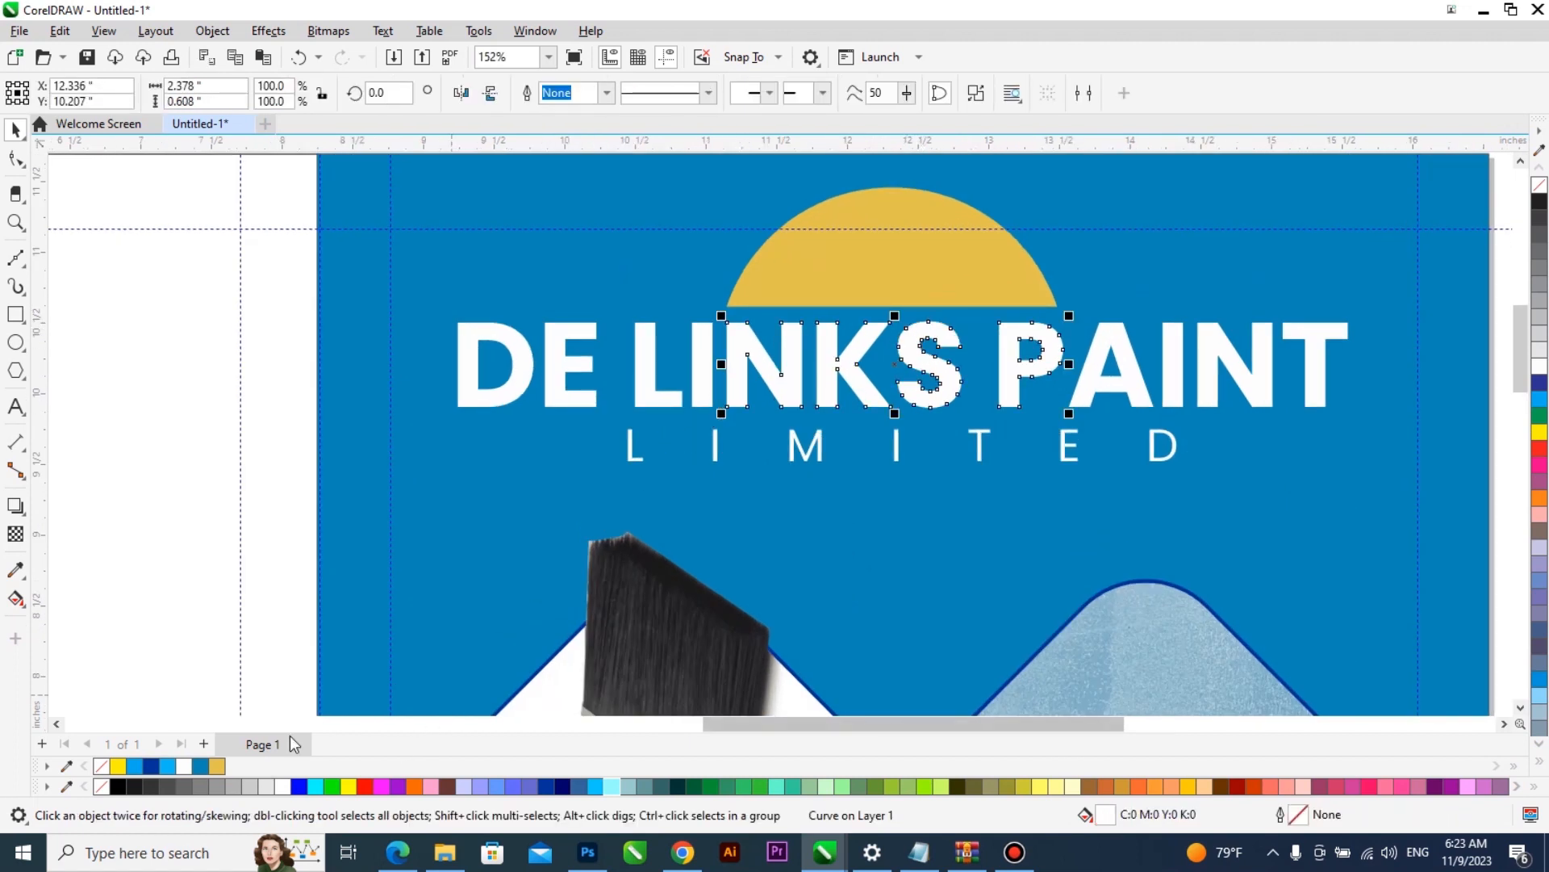
pyautogui.keyDown('ctrl'); pyautogui.click(205, 772); pyautogui.keyUp('ctrl')
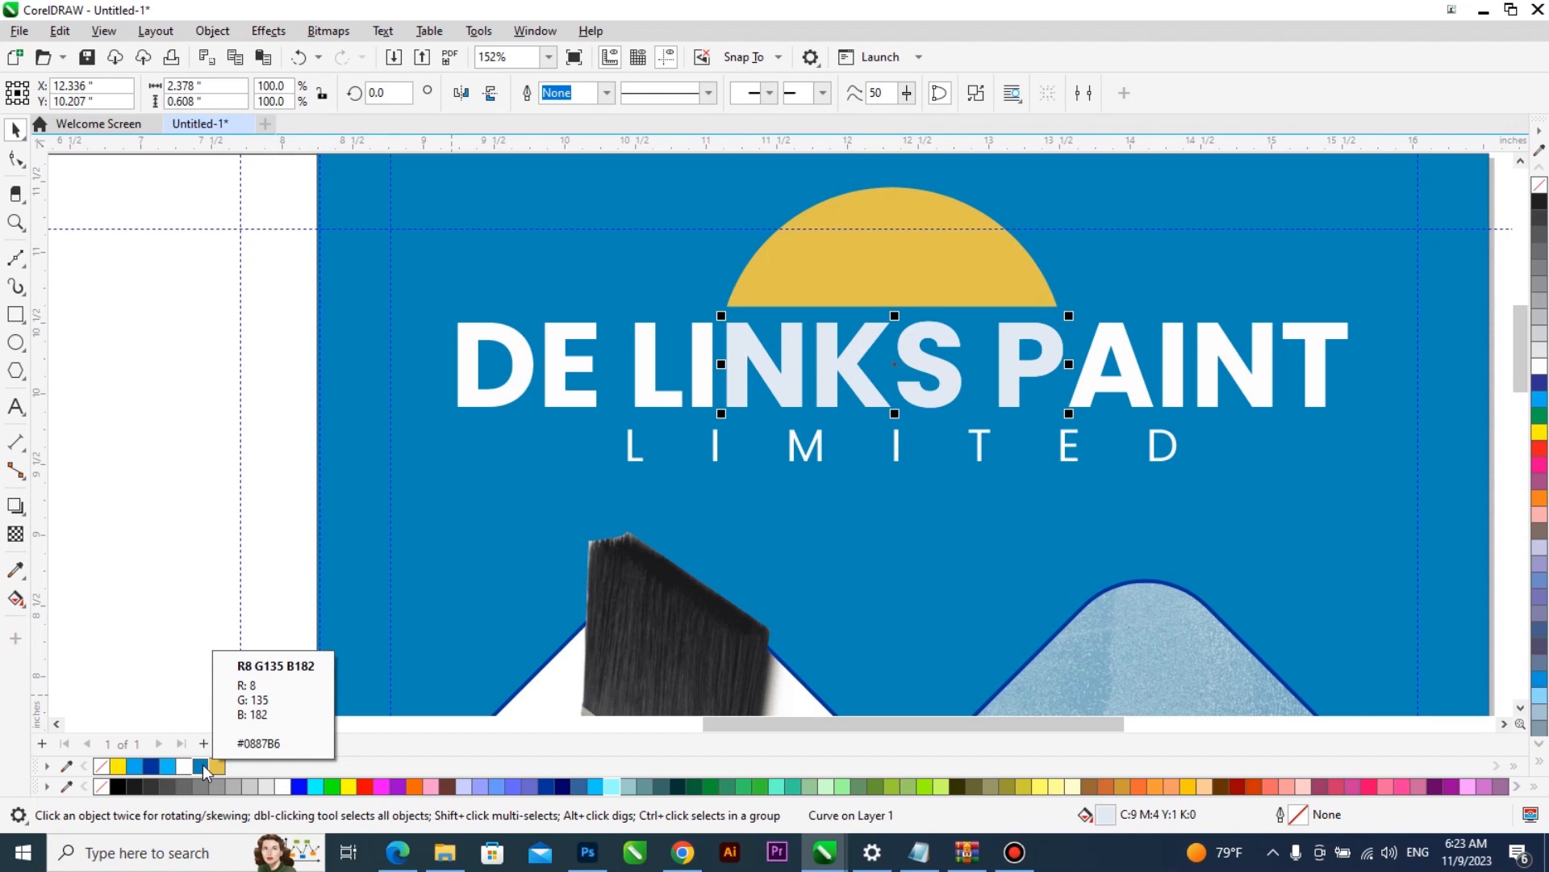
pyautogui.scroll(-1, 627, 557)
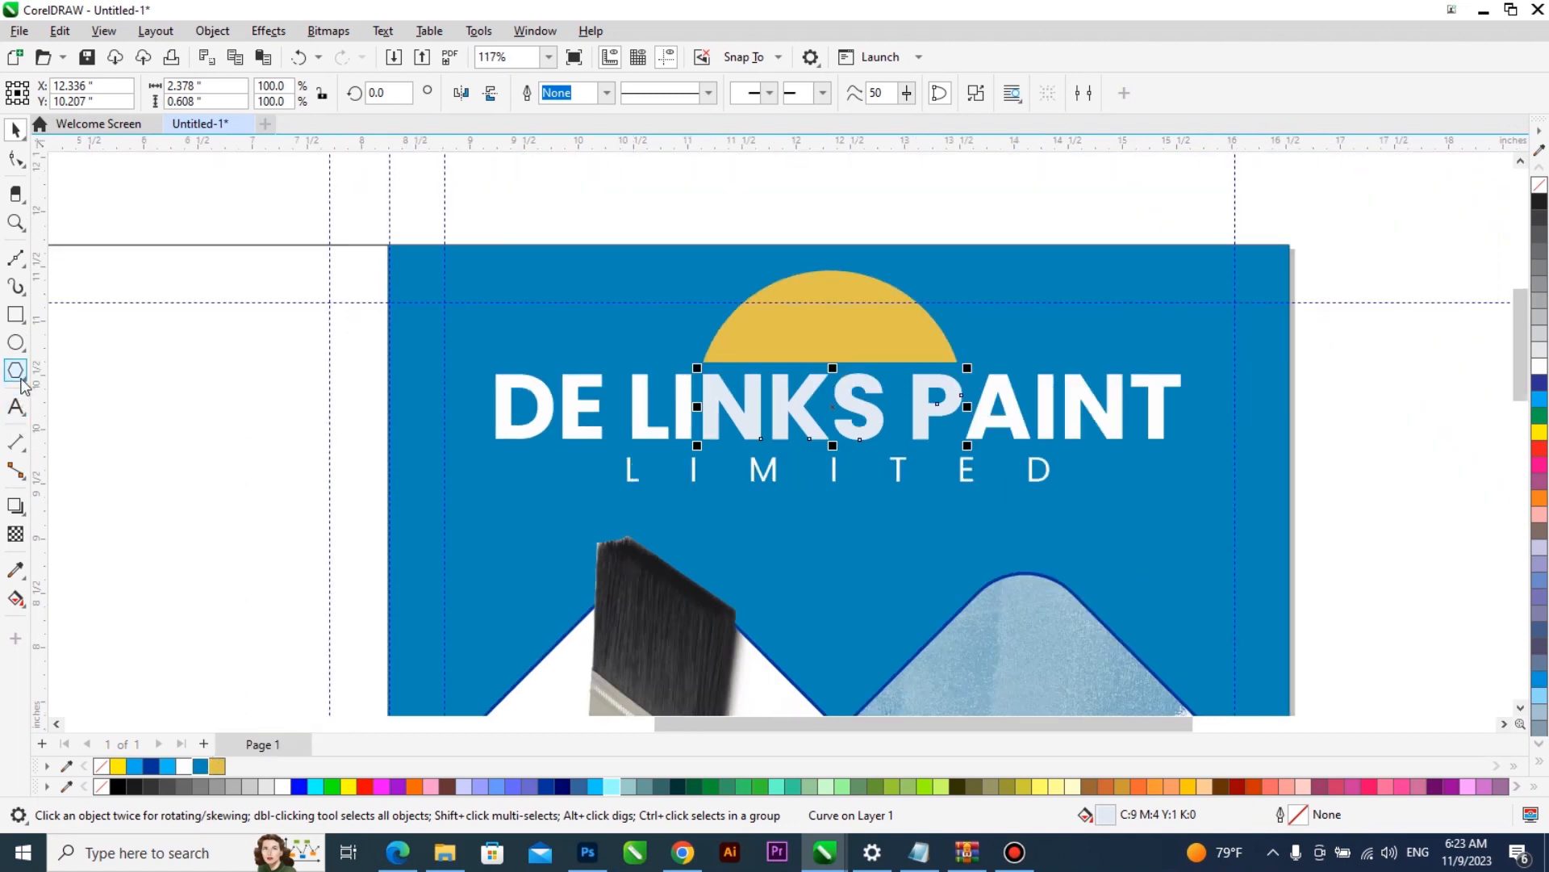
# - Add a letter D in the Southern Aire Personal Use Only font, enlarge it to about 0.7 inches wide and place it on the dome
pyautogui.click(16, 406)
pyautogui.scroll(-1, 830, 243)
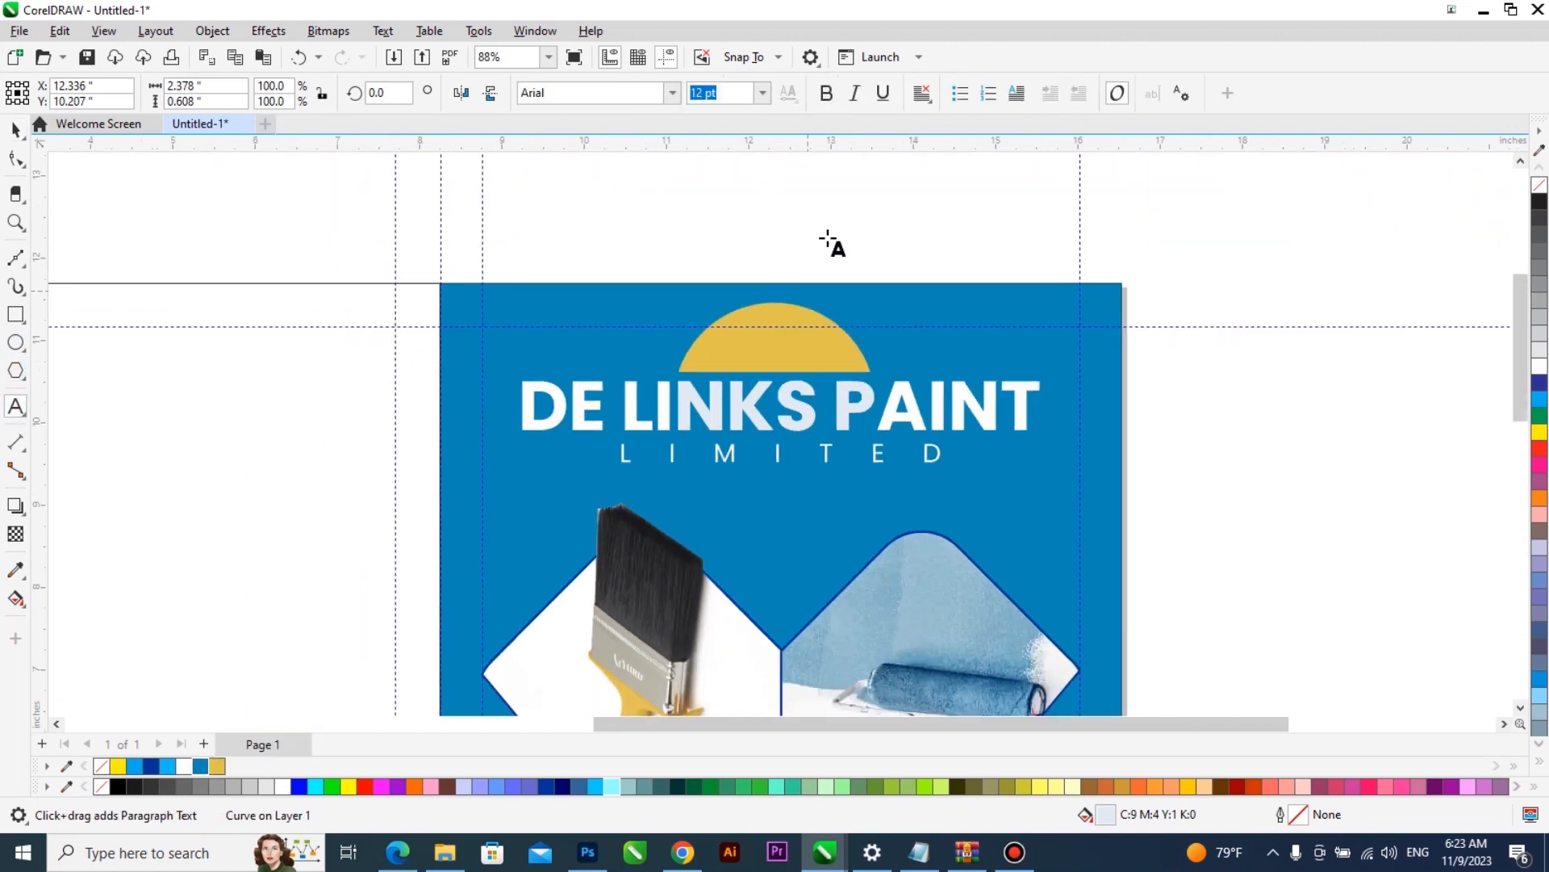
pyautogui.click(830, 231)
pyautogui.write('D')
pyautogui.click(670, 93)
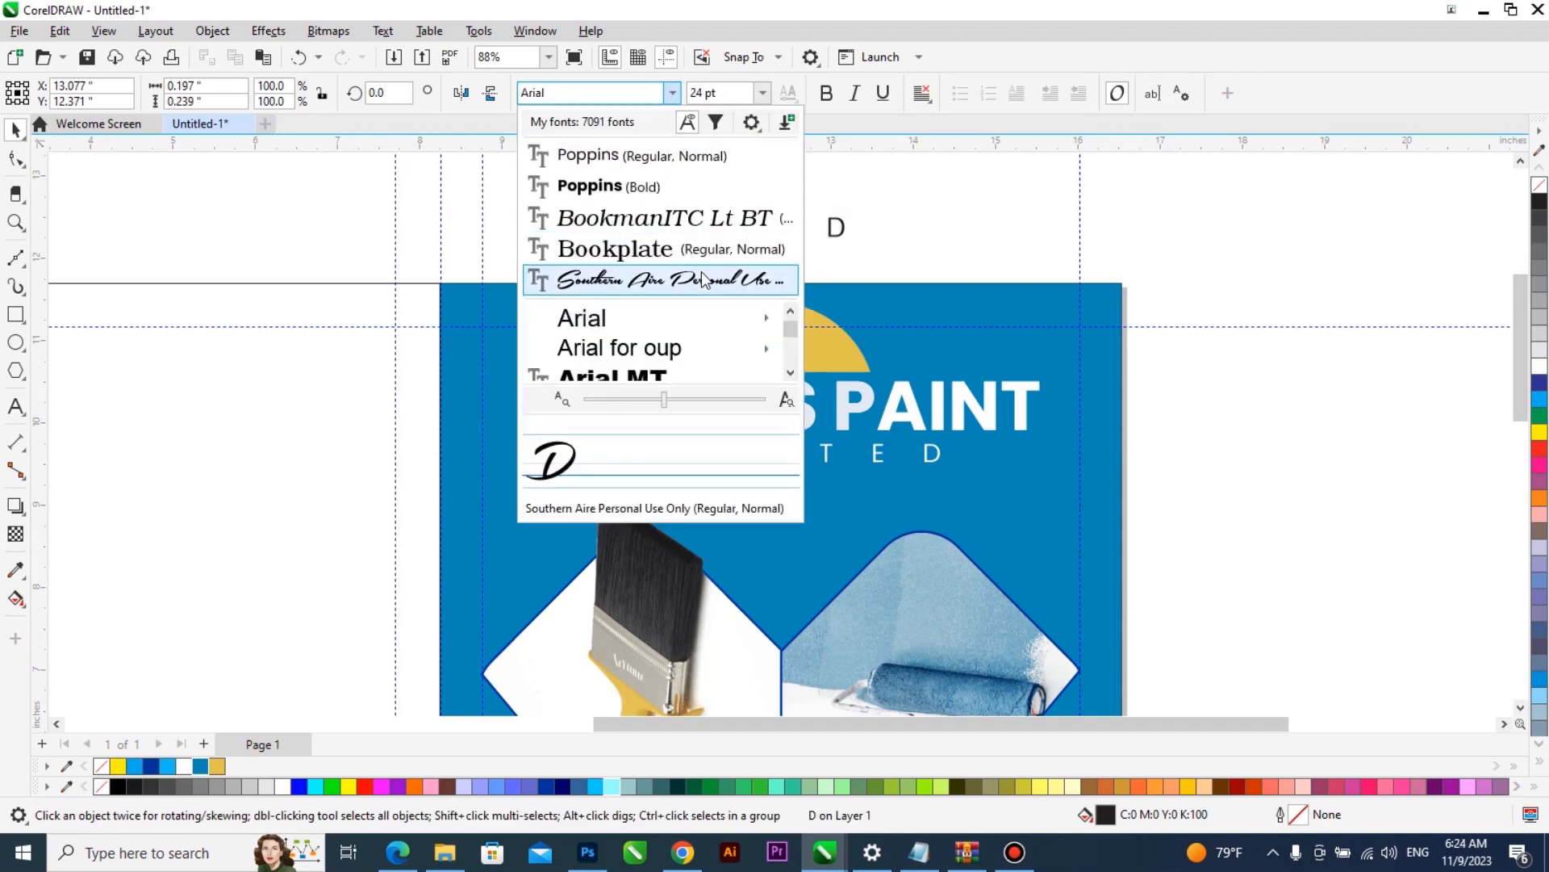
pyautogui.click(702, 279)
pyautogui.hotkey('ctrl', 'space')
pyautogui.moveTo(860, 247); pyautogui.dragTo(780, 354)
pyautogui.press('z')
pyautogui.click(817, 355)
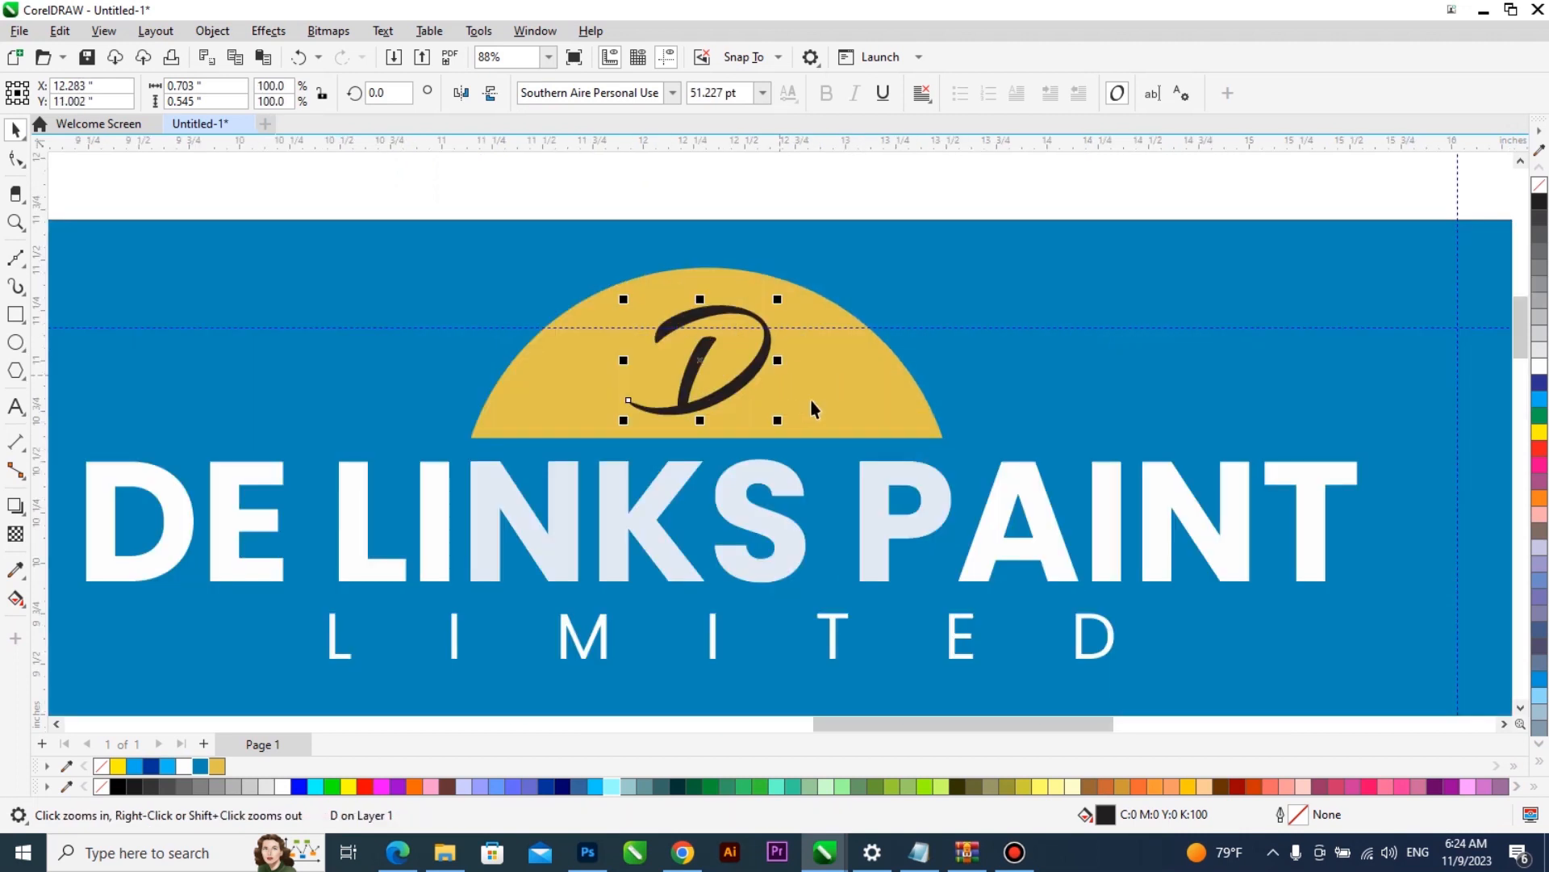
# - Centre the D horizontally on the gold dome and enlarge it to about 0.86 inches wide
pyautogui.keyDown('shift'); pyautogui.click(810, 399); pyautogui.keyUp('shift')
pyautogui.press('c')
pyautogui.keyDown('shift'); pyautogui.click(811, 399); pyautogui.keyUp('shift')
pyautogui.moveTo(782, 420); pyautogui.dragTo(832, 418)
pyautogui.click(753, 386)
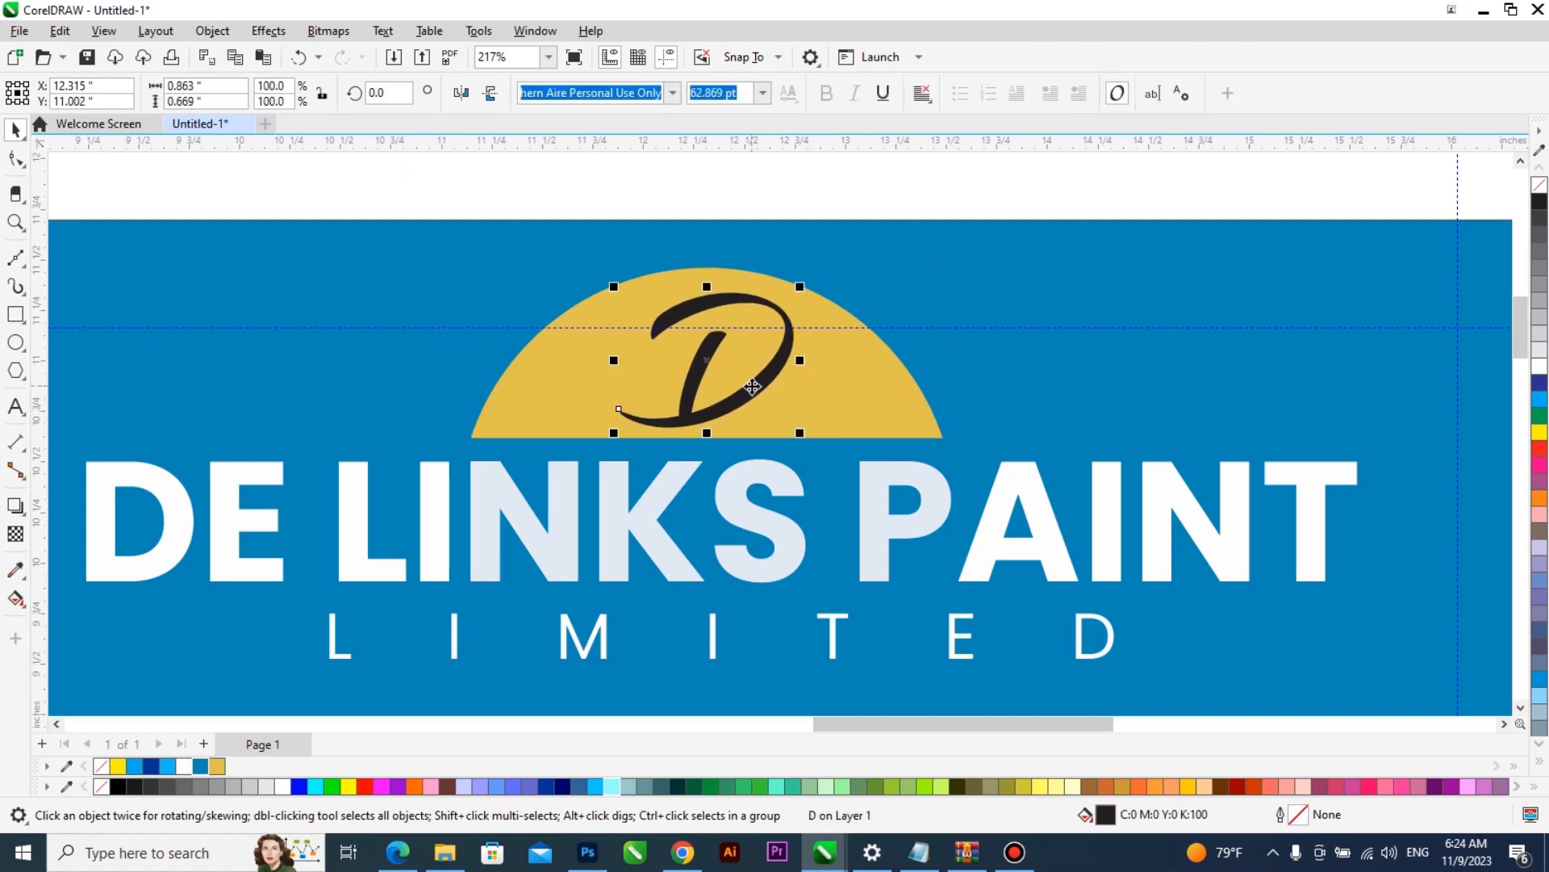
pyautogui.scroll(-2, 752, 457)
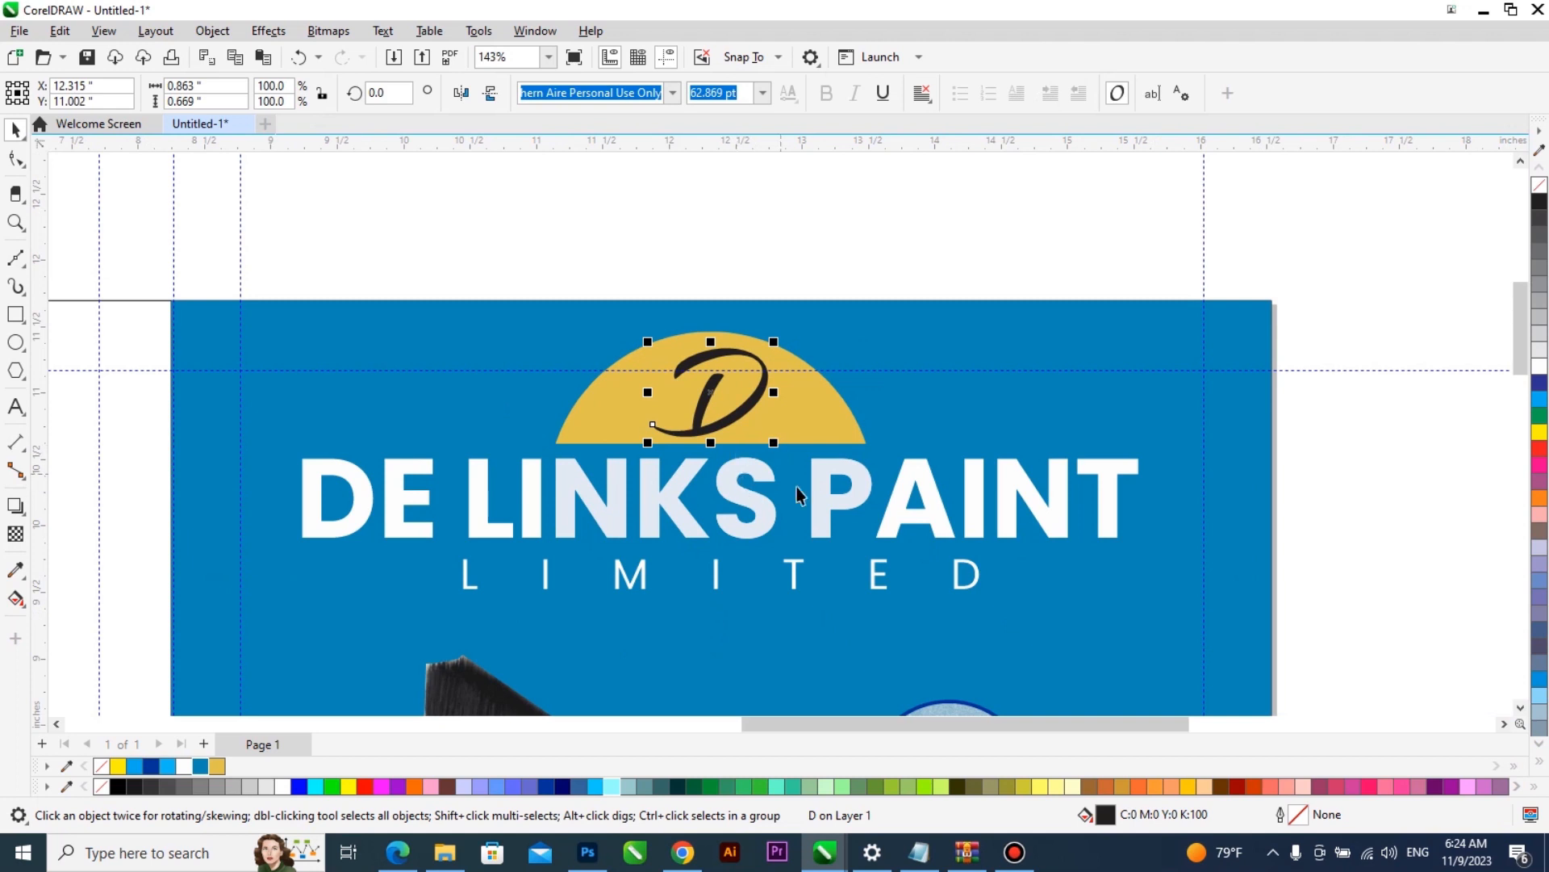
pyautogui.scroll(2, 797, 500)
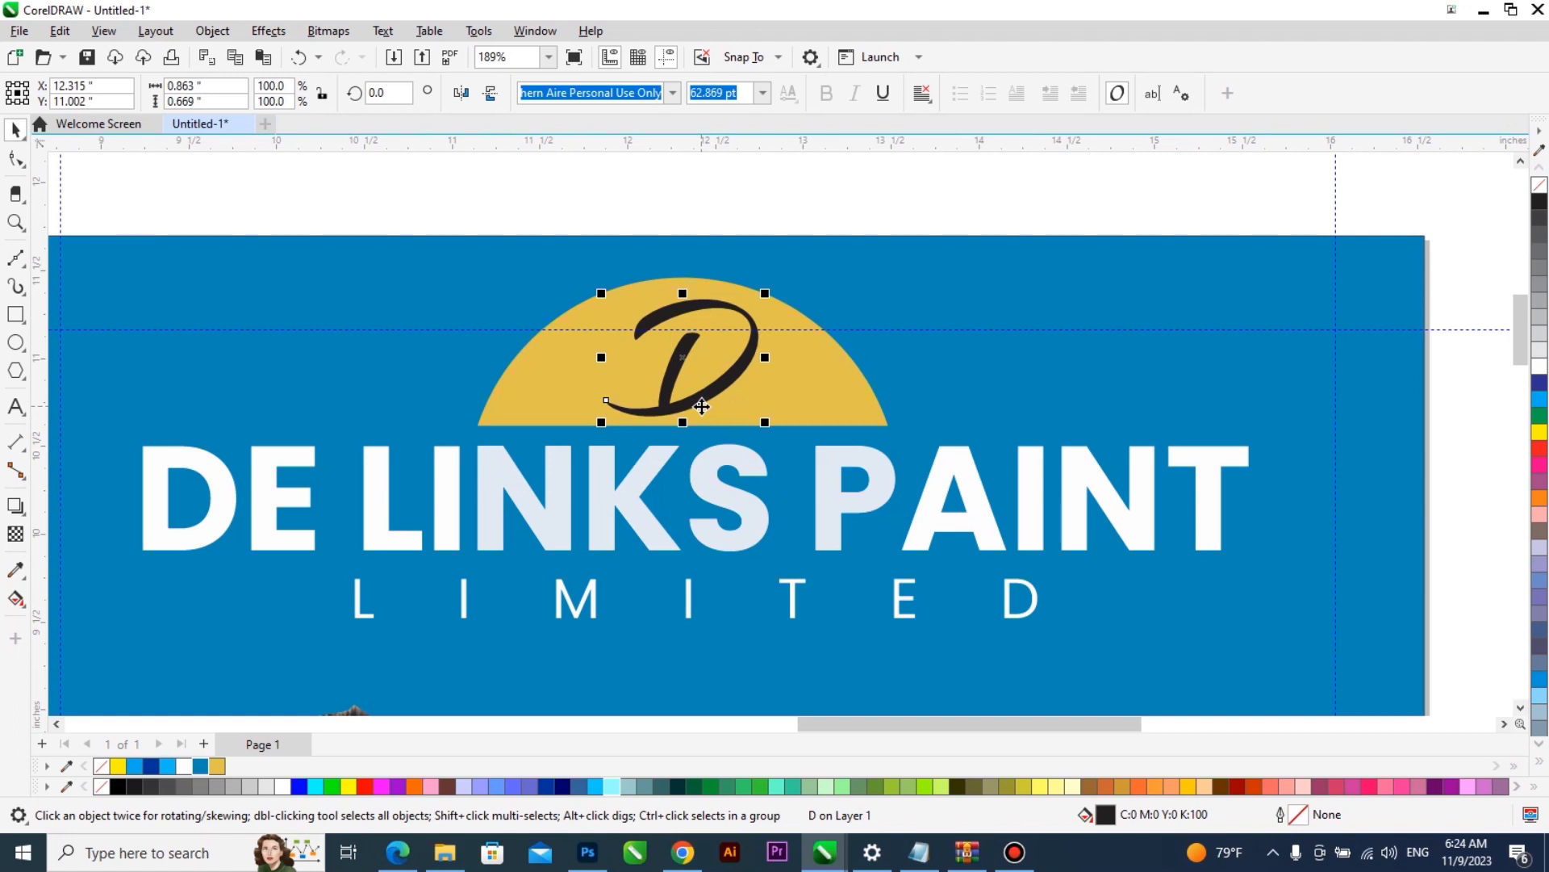
# - Reduce the D to about 0.75 inches wide, duplicate it beside itself and change the copy to an L that touches the D
pyautogui.moveTo(769, 428); pyautogui.dragTo(756, 419)
pyautogui.scroll(3, 700, 366)
pyautogui.moveTo(700, 366); pyautogui.dragTo(786, 372)
pyautogui.rightClick(786, 372)
pyautogui.doubleClick(789, 368)
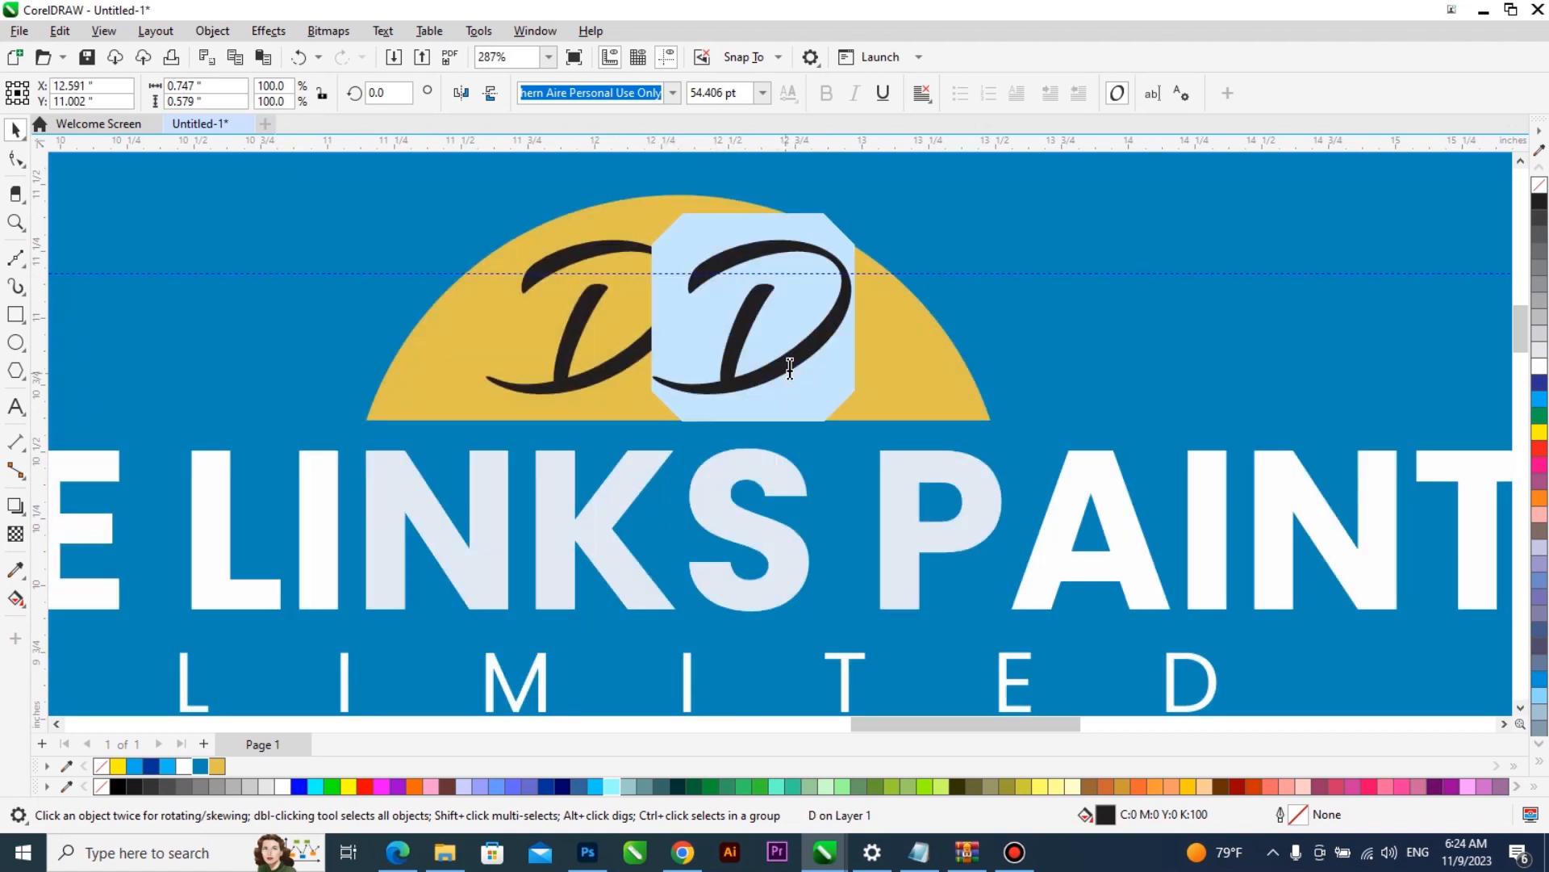
pyautogui.write('L')
pyautogui.press('Escape')
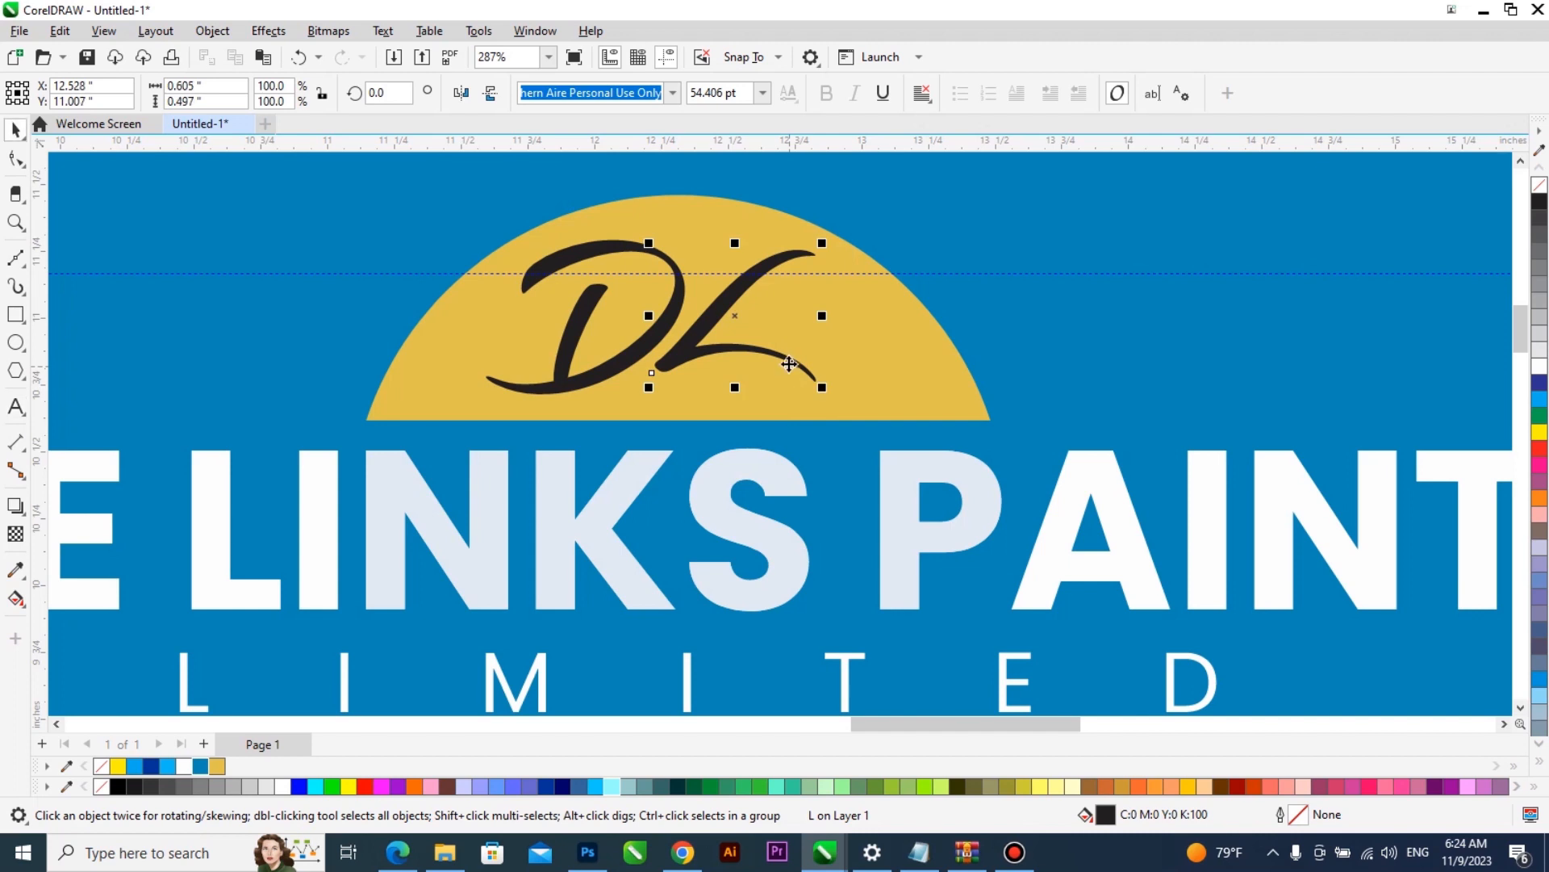
# - Duplicate the L, change the copy to a P, scale it down to about 0.58 inches wide and place it over the L's tail
pyautogui.scroll(1, 718, 357)
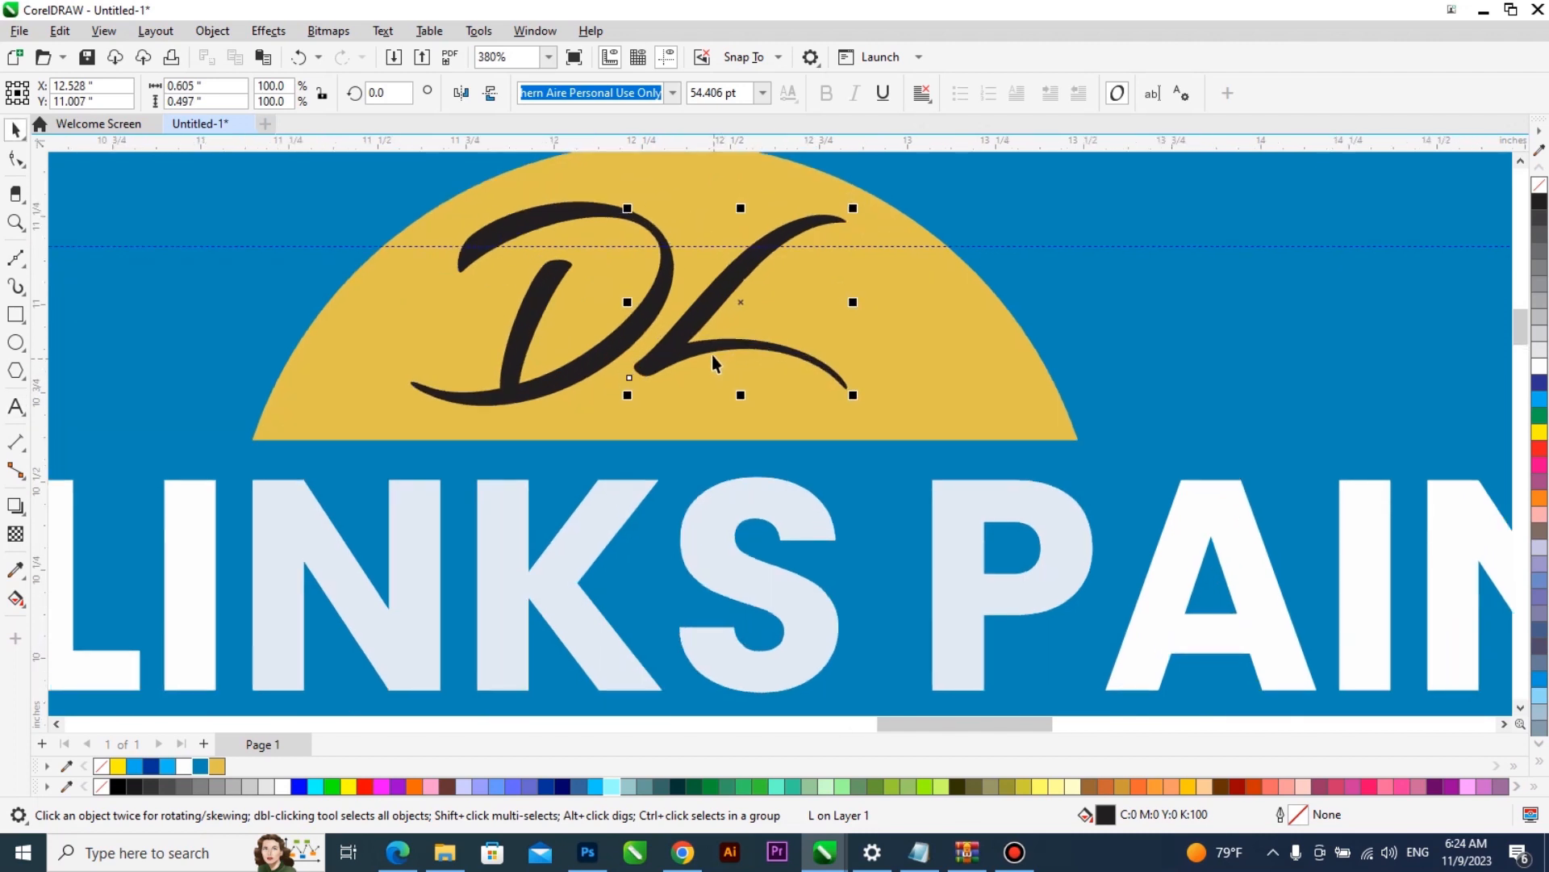
pyautogui.scroll(-2, 694, 352)
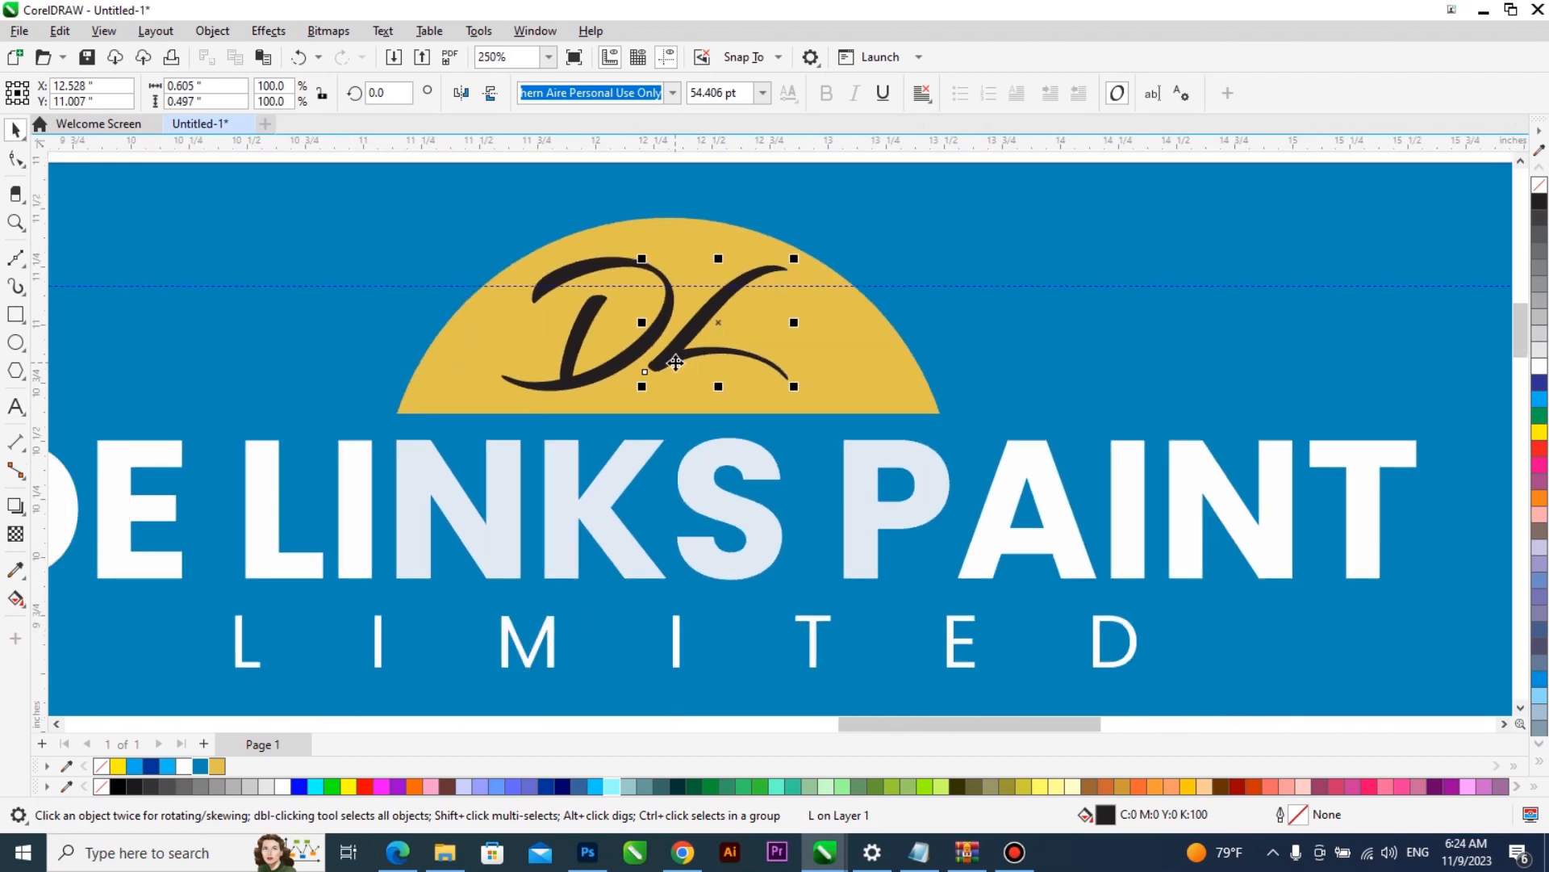
pyautogui.scroll(-1, 615, 361)
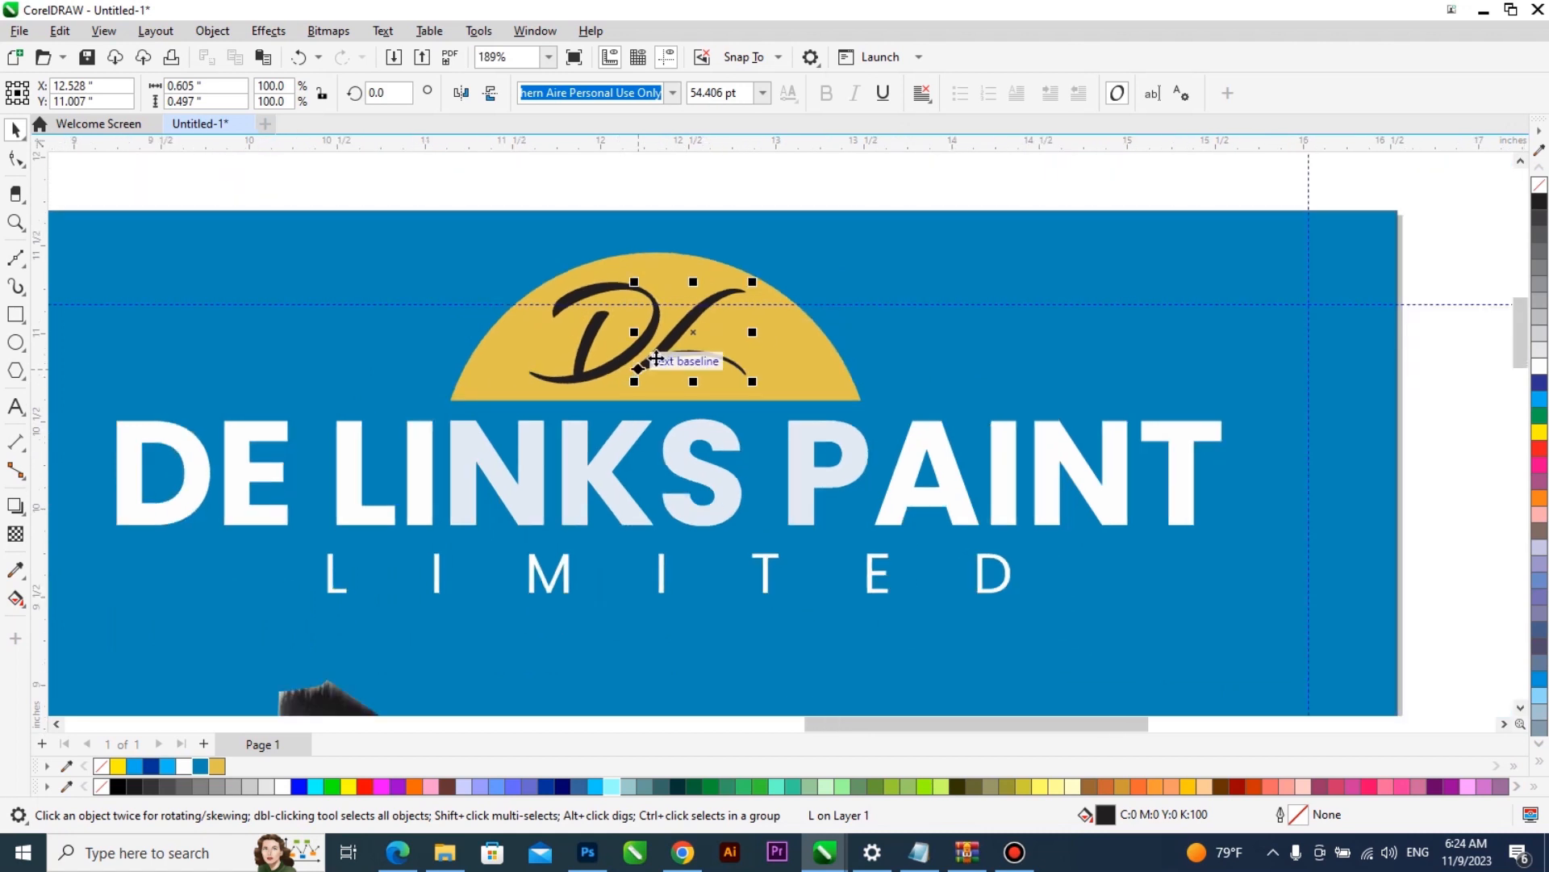
pyautogui.moveTo(702, 360); pyautogui.dragTo(787, 365)
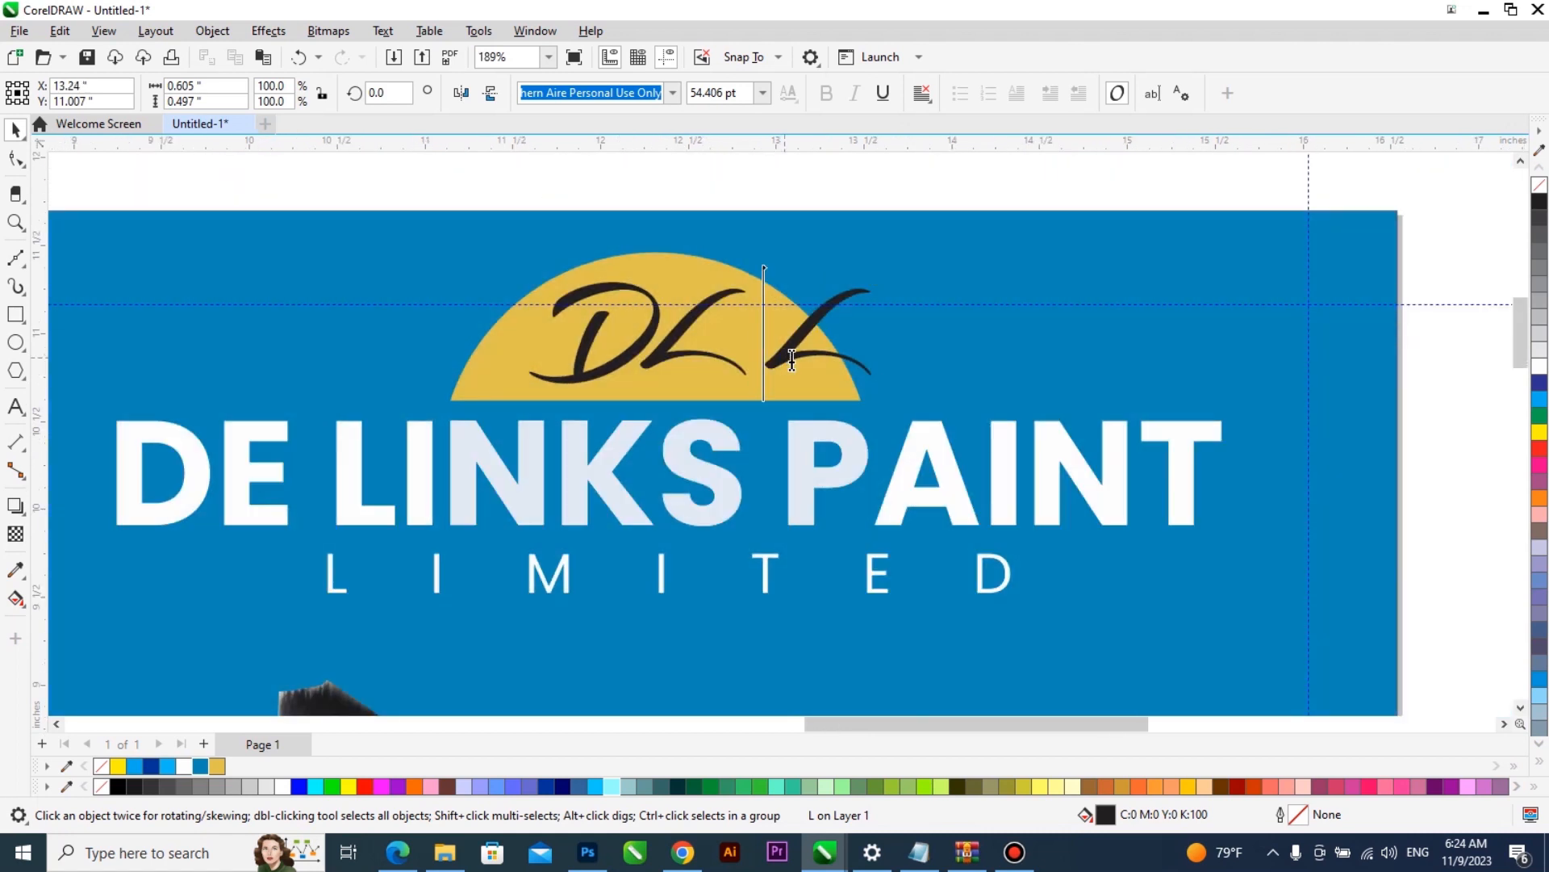
pyautogui.scroll(1, 795, 368)
pyautogui.moveTo(948, 280); pyautogui.dragTo(887, 323)
pyautogui.scroll(1, 768, 404)
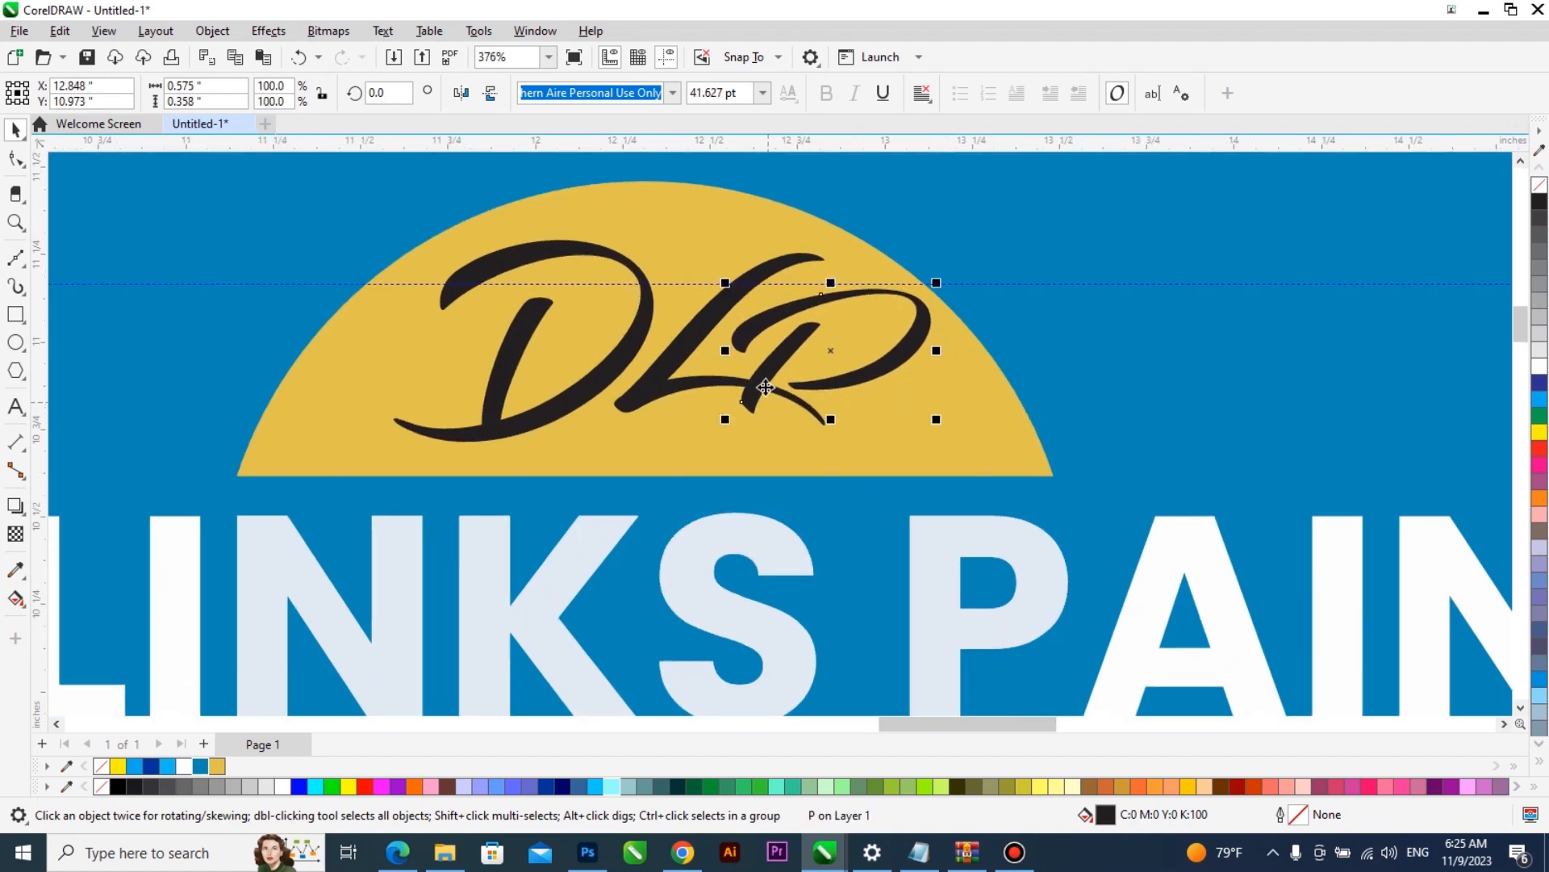
# - Convert the P to curves and extend its stem down to near the dome's base by moving the stem's lower nodes
pyautogui.hotkey('ctrl', 'q')
pyautogui.press('F10')
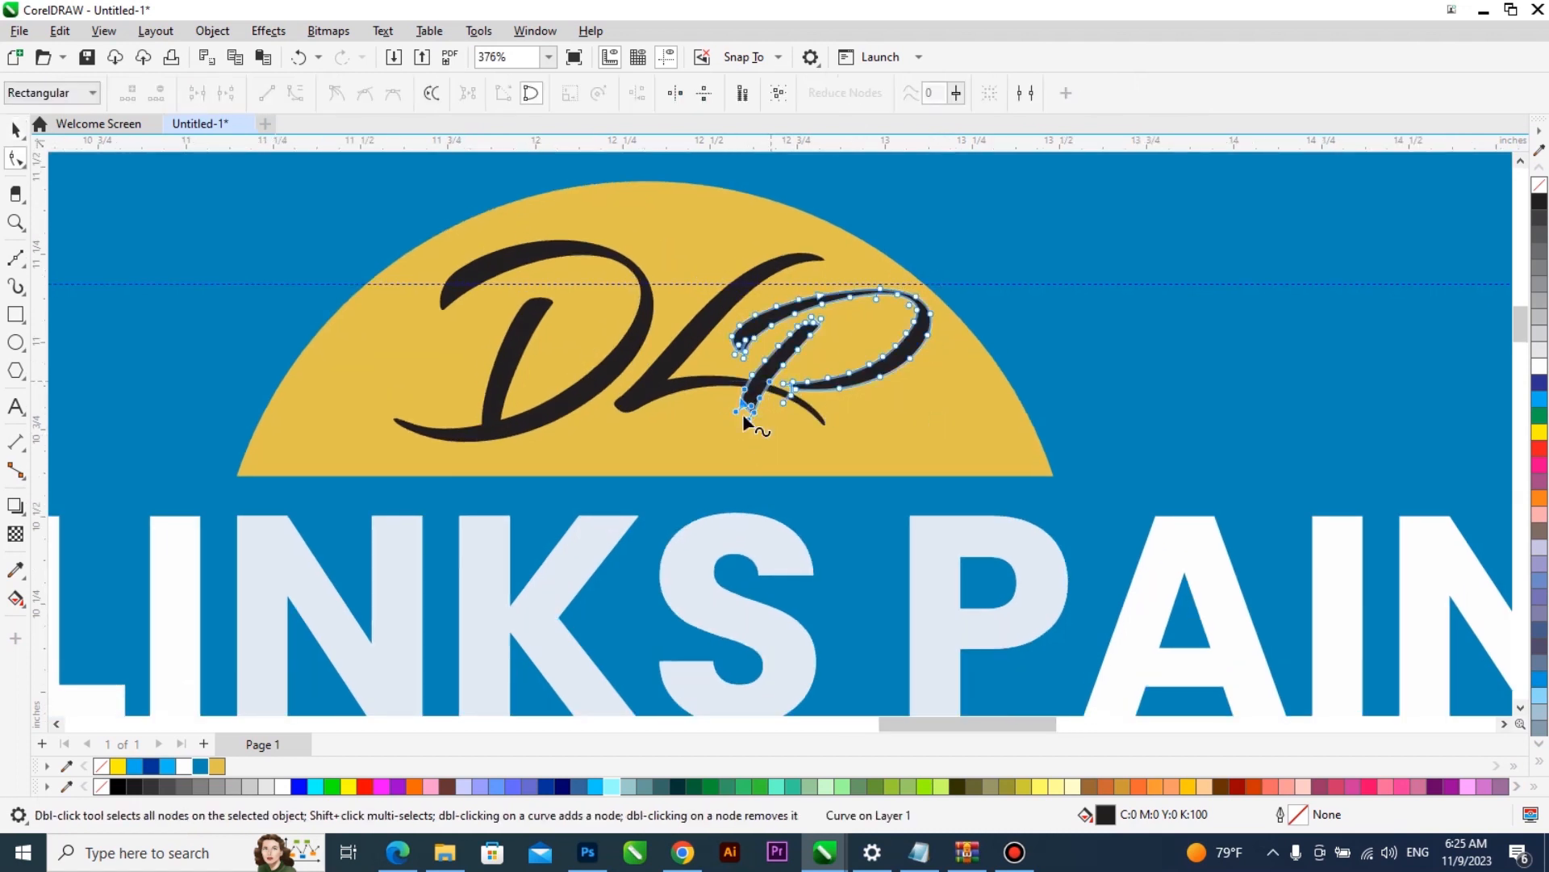
pyautogui.scroll(1, 743, 414)
pyautogui.moveTo(706, 453); pyautogui.dragTo(783, 355)
pyautogui.moveTo(760, 414); pyautogui.dragTo(713, 505)
pyautogui.scroll(-1, 696, 478)
pyautogui.scroll(-4, 686, 436)
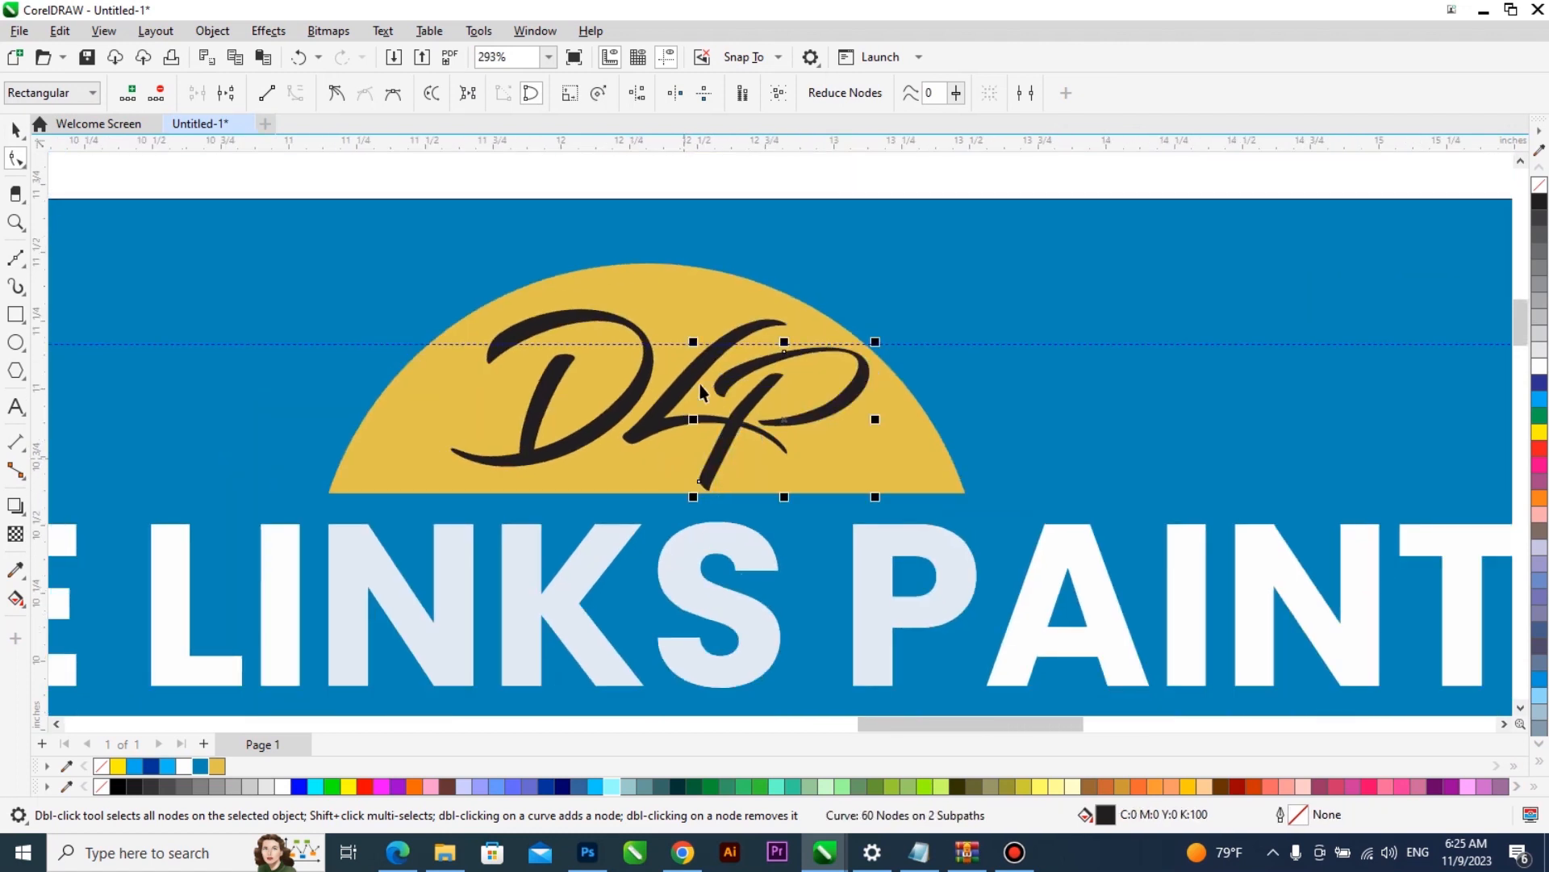
# - Fill the L of the monogram with the blue #0887B6 from the document colours
pyautogui.click(15, 129)
pyautogui.scroll(3, 700, 413)
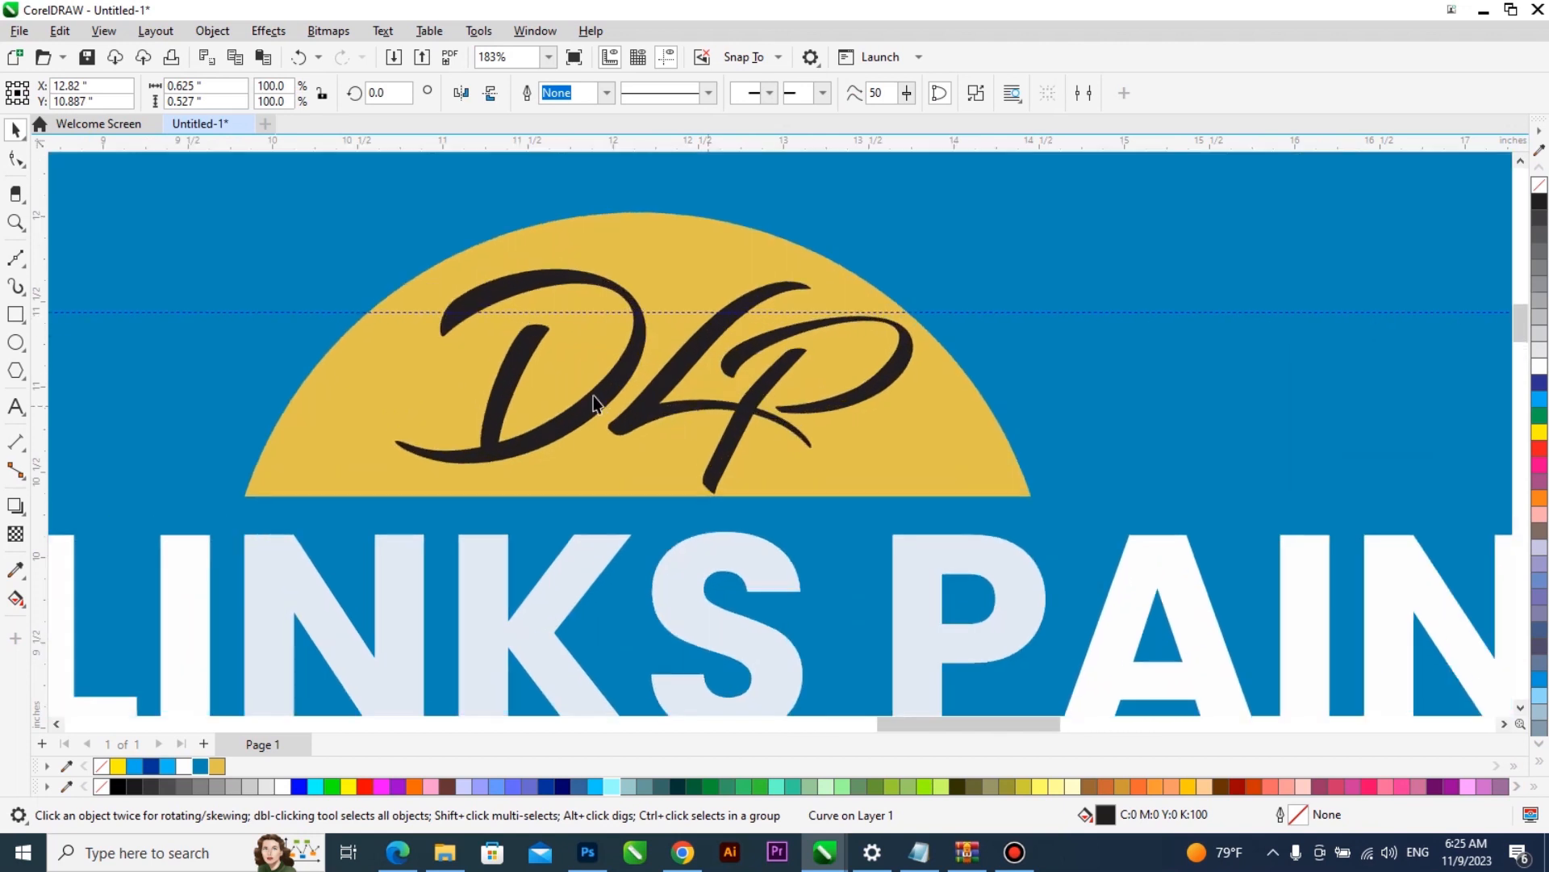
pyautogui.click(634, 409)
pyautogui.click(643, 406)
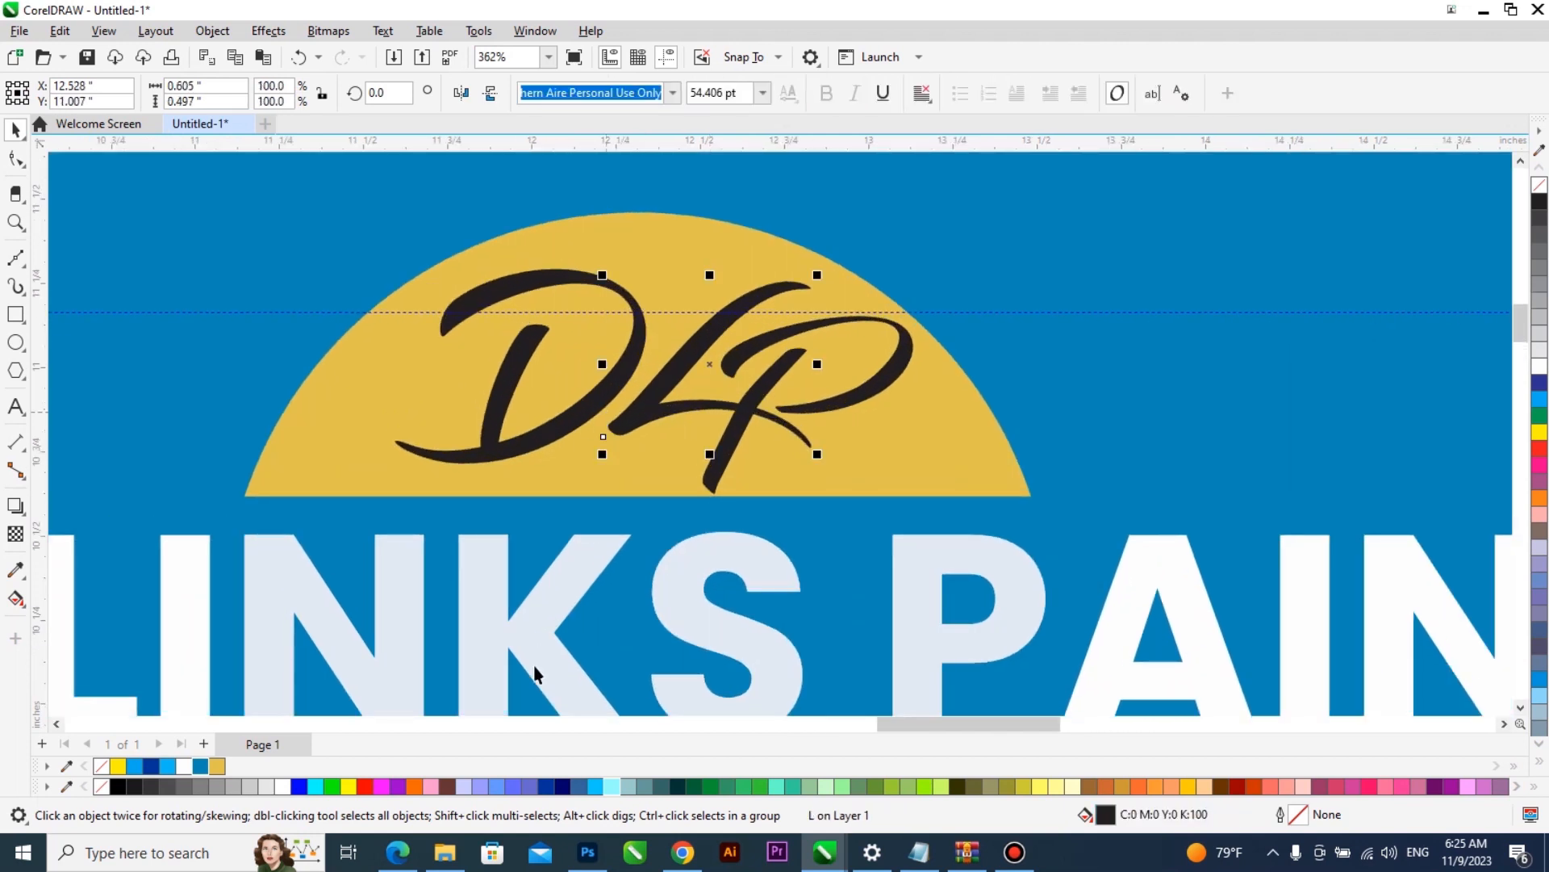
pyautogui.click(201, 767)
pyautogui.scroll(-3, 791, 463)
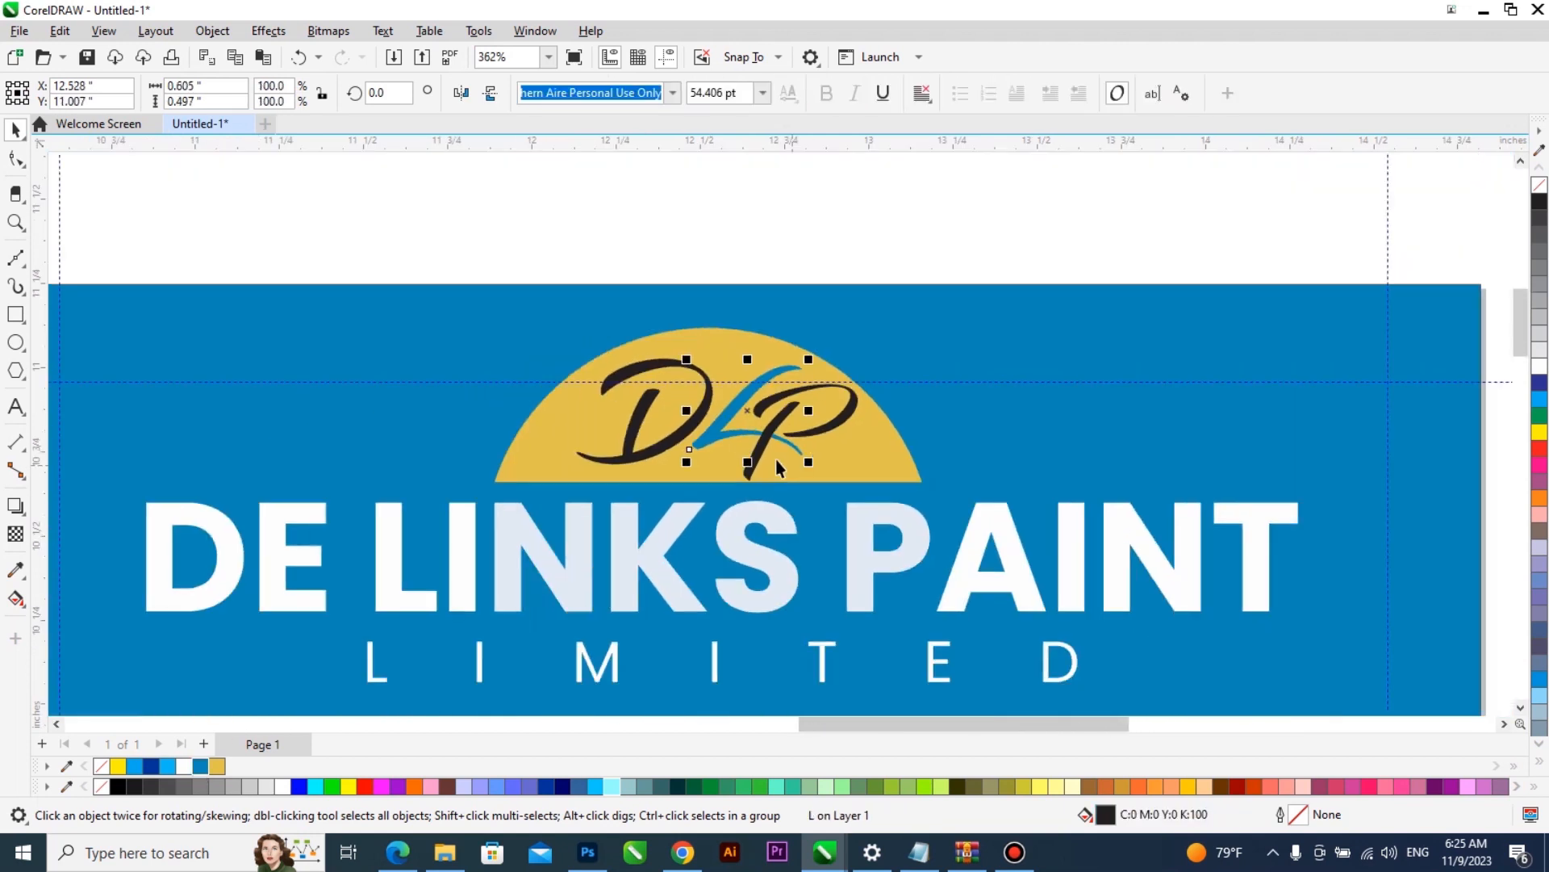
# - Fill the P of the monogram with white
pyautogui.click(824, 437)
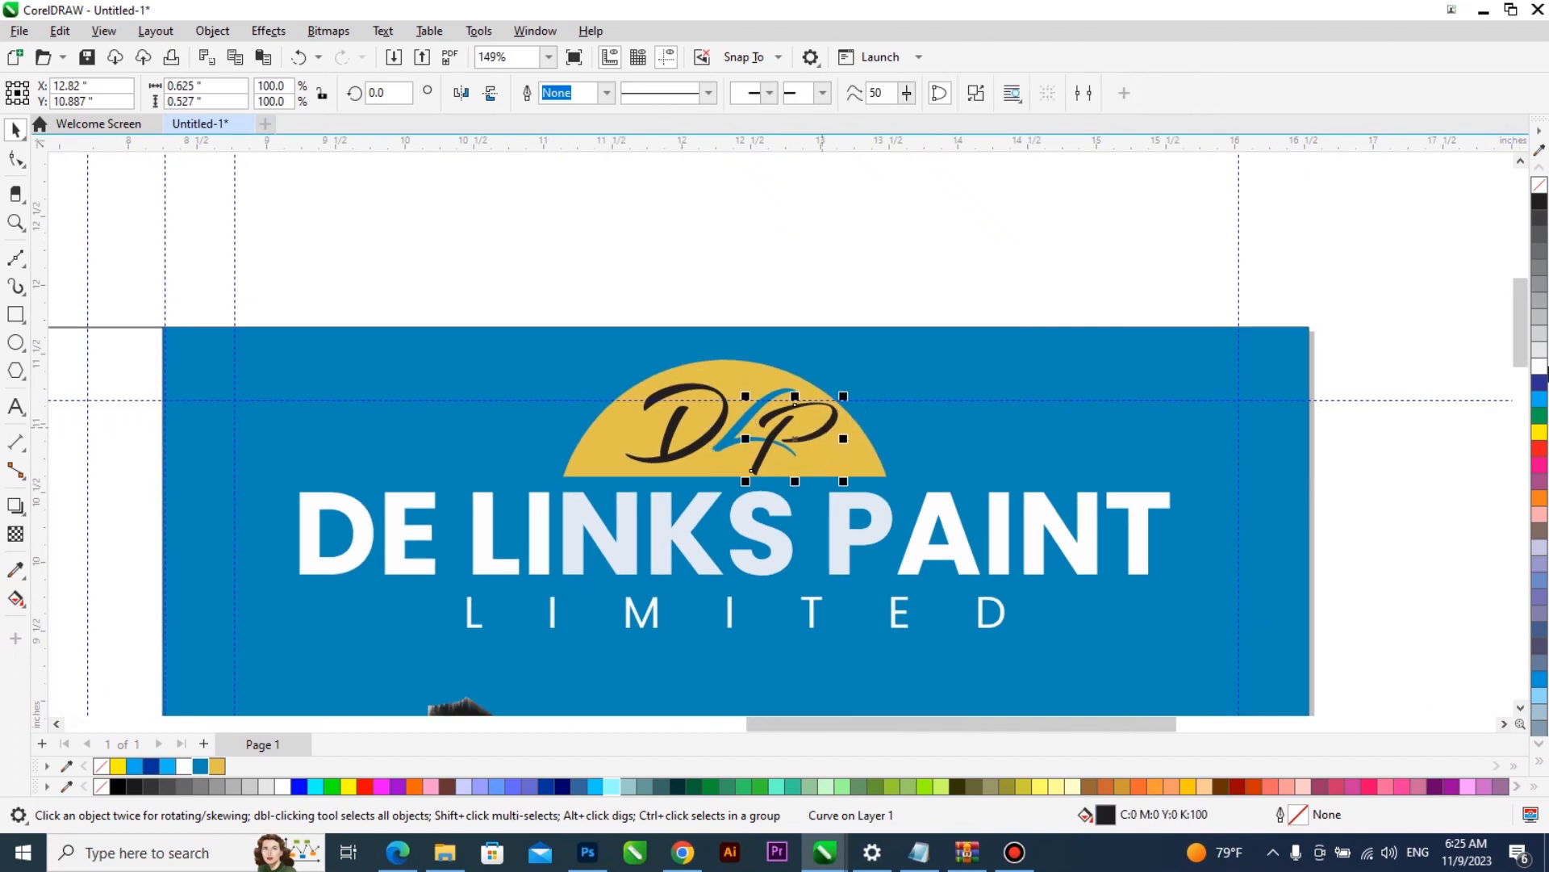
pyautogui.click(1541, 368)
# - Enlarge the D of the monogram to about 0.91 inches wide and fill it with the blue #0887B6
pyautogui.click(694, 457)
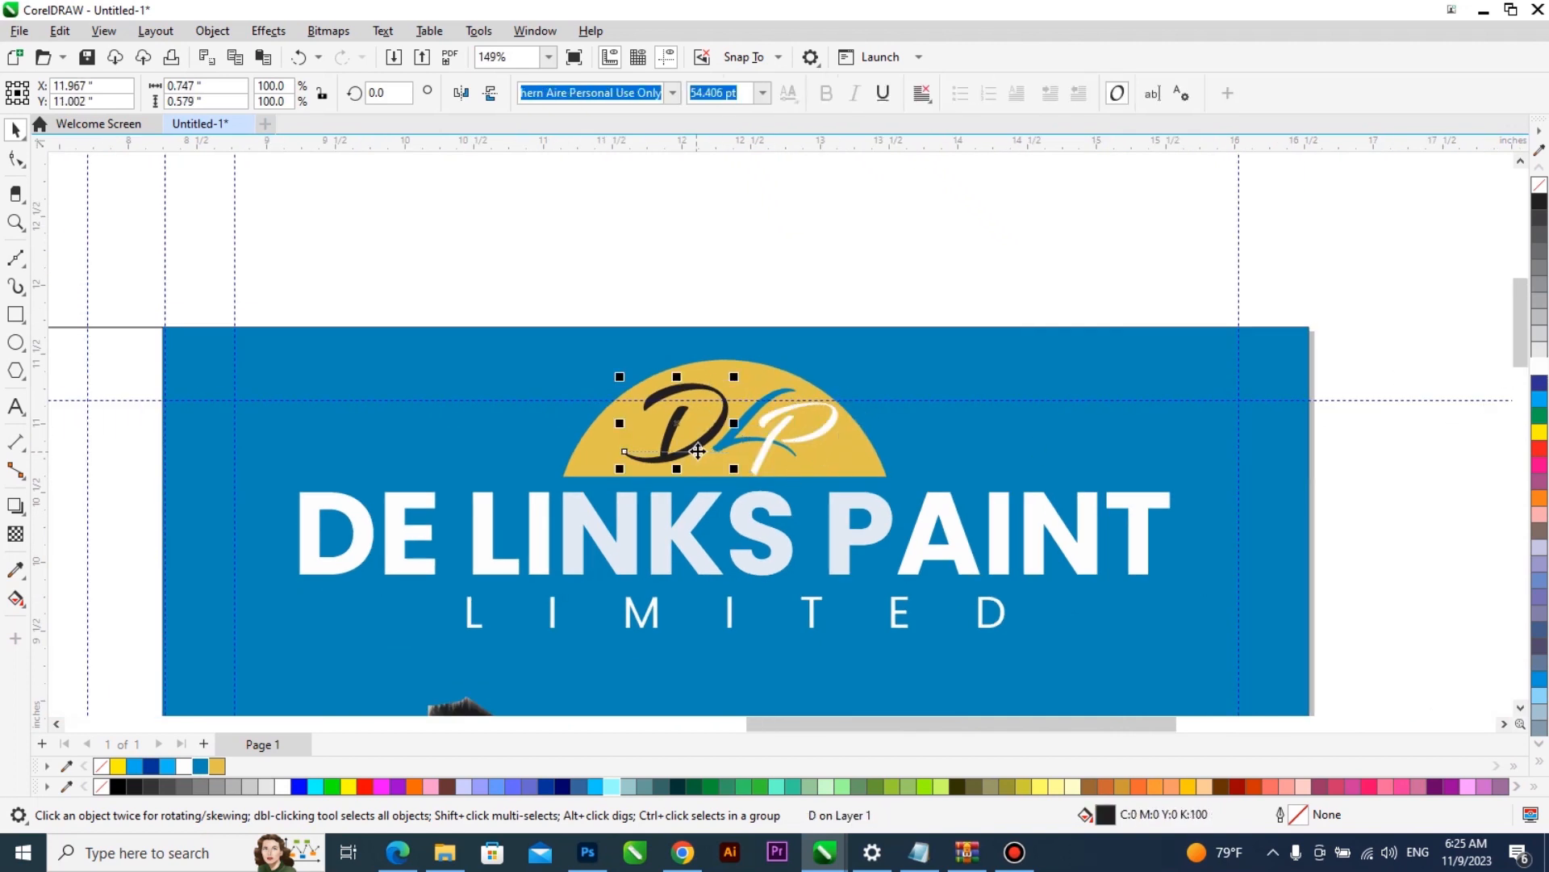
pyautogui.scroll(2, 719, 468)
pyautogui.moveTo(756, 483)
pyautogui.mouseDown()
pyautogui.moveTo(777, 524)
pyautogui.moveTo(758, 494)
pyautogui.mouseUp()
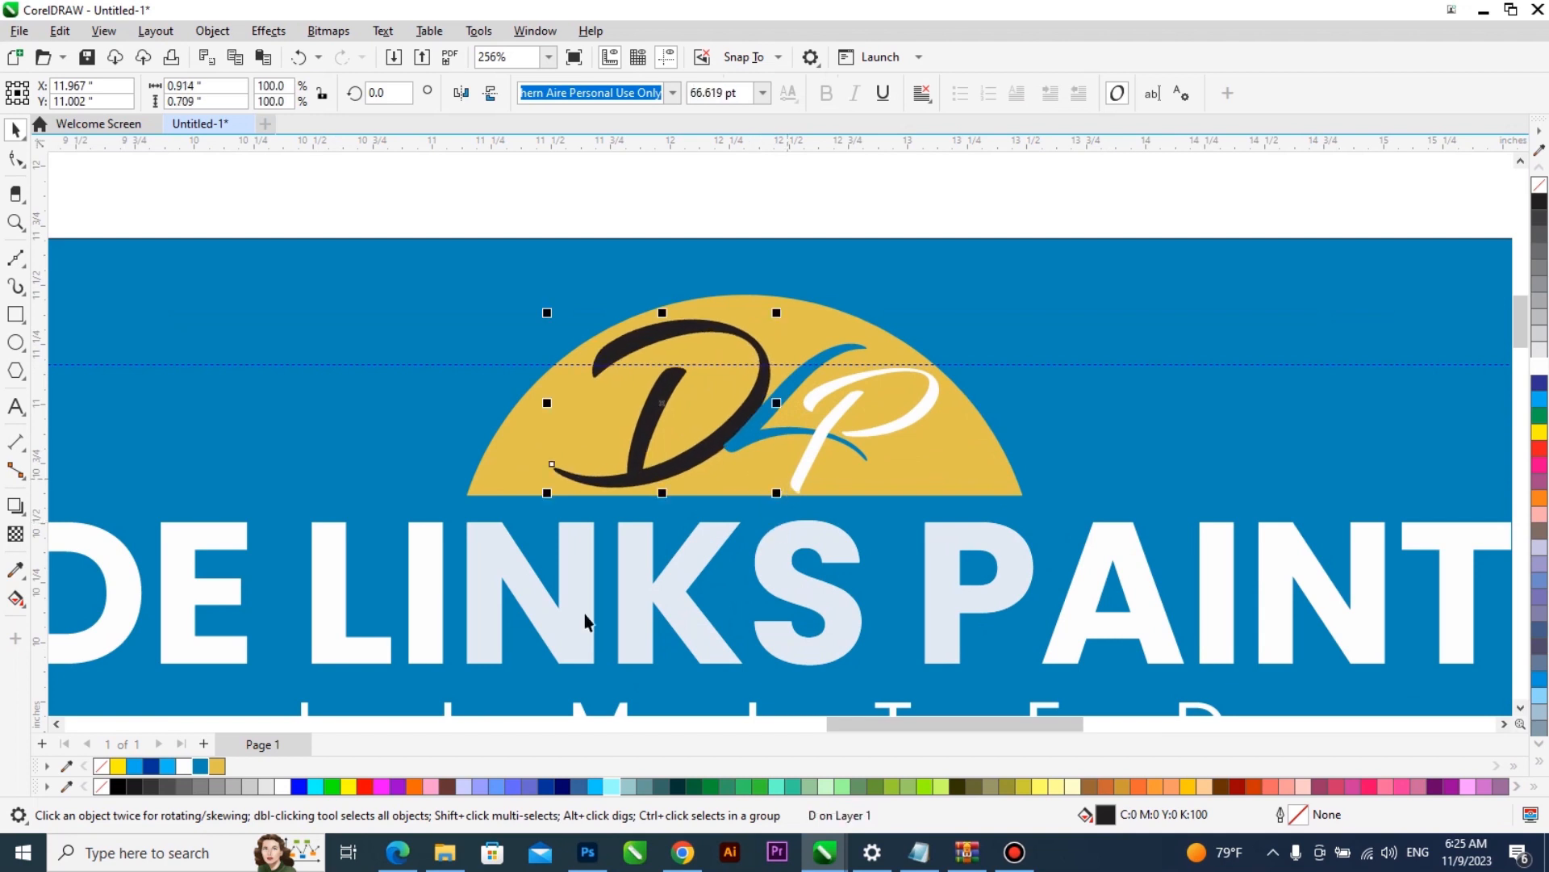
pyautogui.click(201, 766)
pyautogui.scroll(-2, 732, 485)
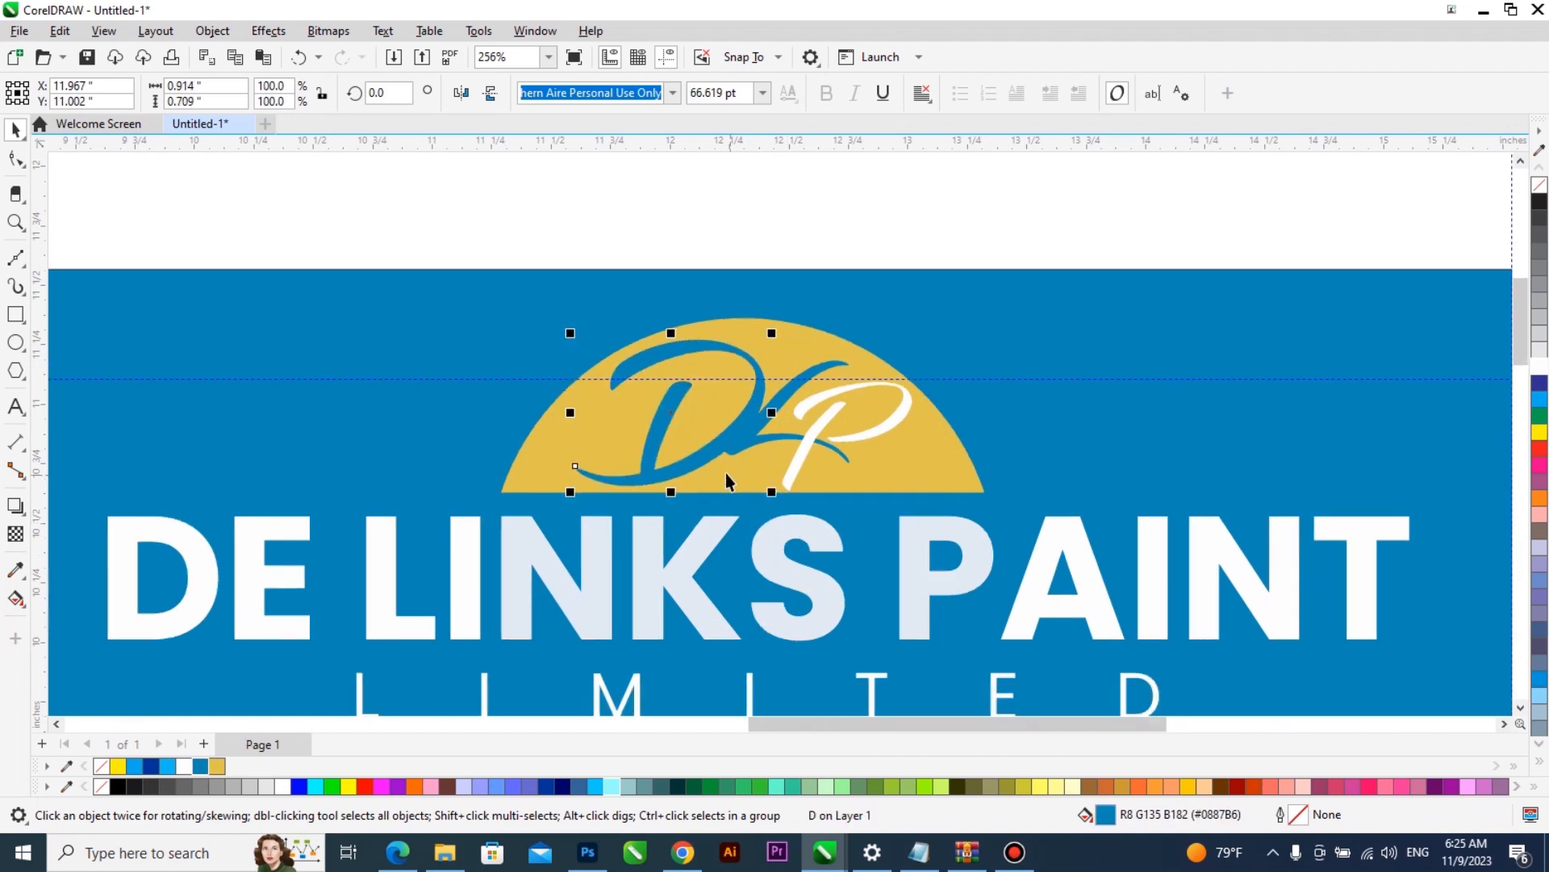
# - Group the three DLP letters and line them up with the gold dome
pyautogui.click(691, 486)
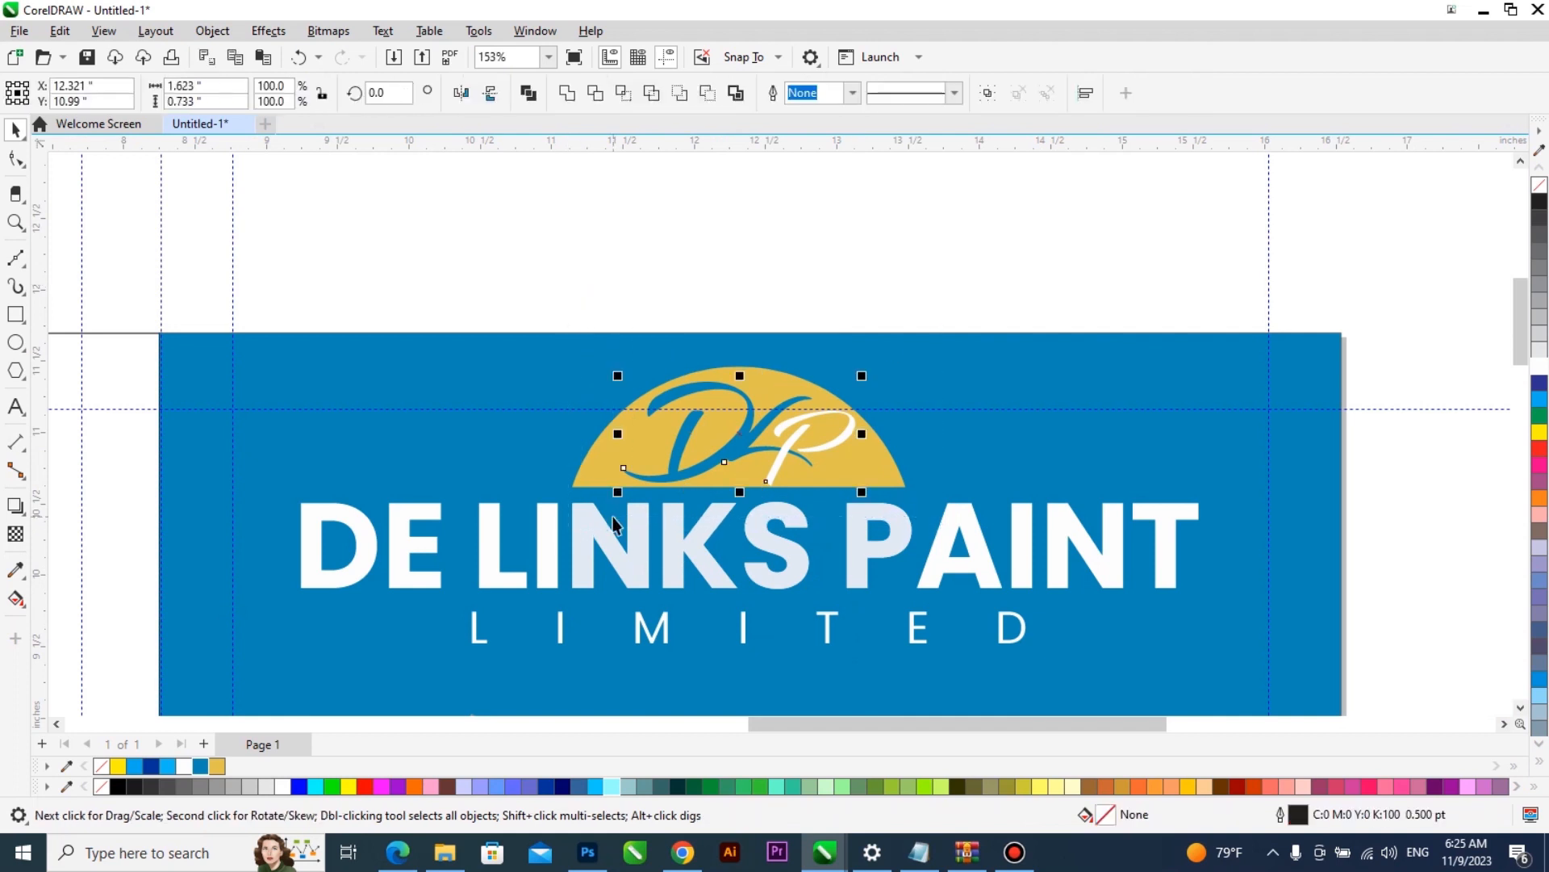
pyautogui.keyDown('shift'); pyautogui.click(783, 380); pyautogui.keyUp('shift')
pyautogui.press('F4')
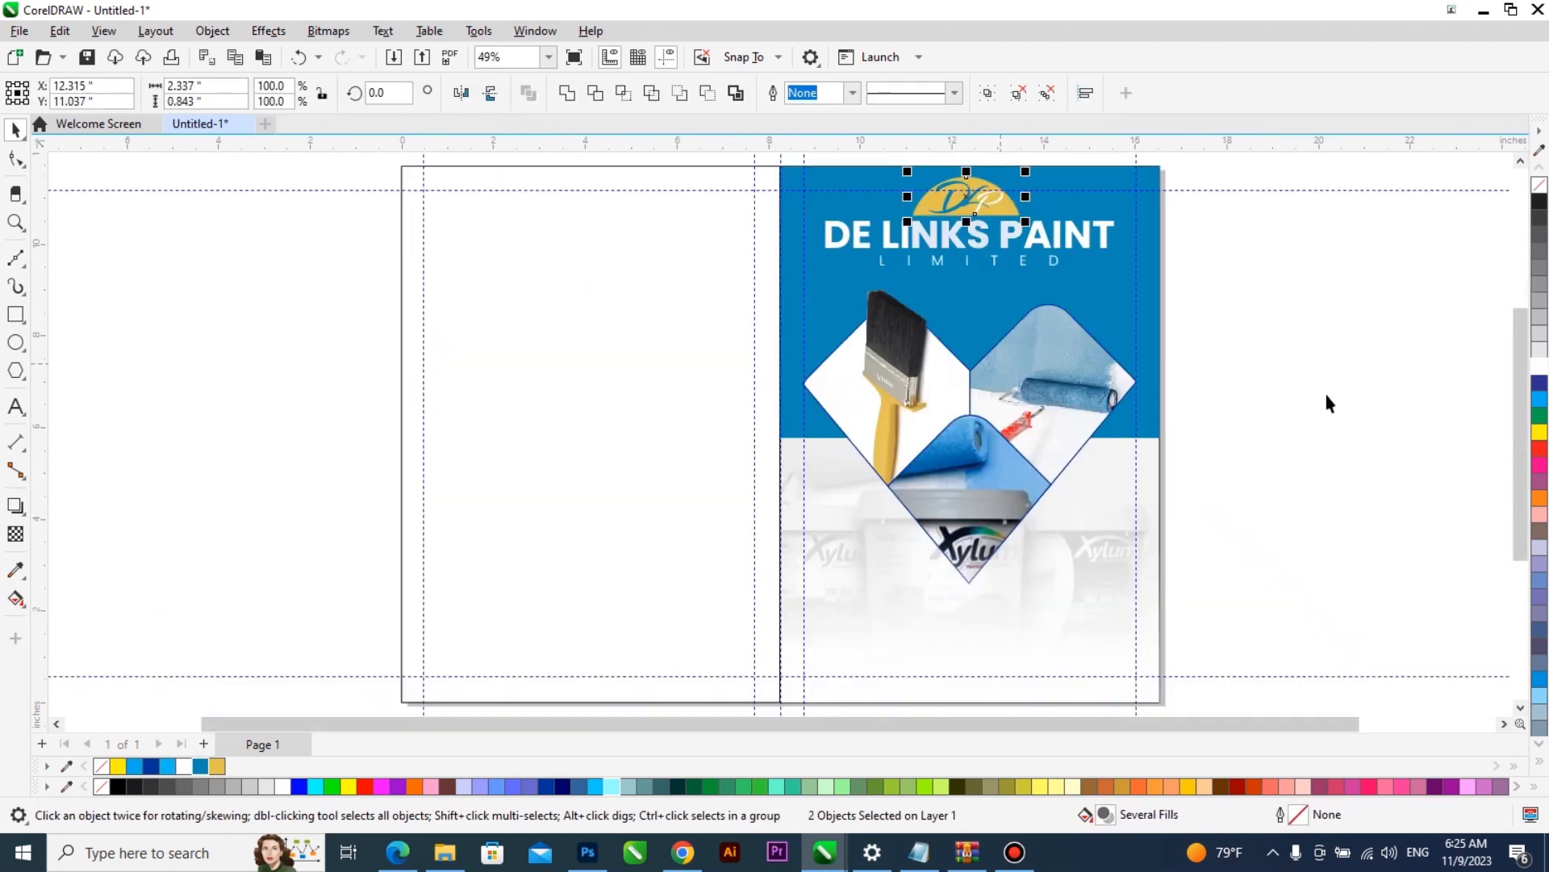
pyautogui.click(1346, 401)
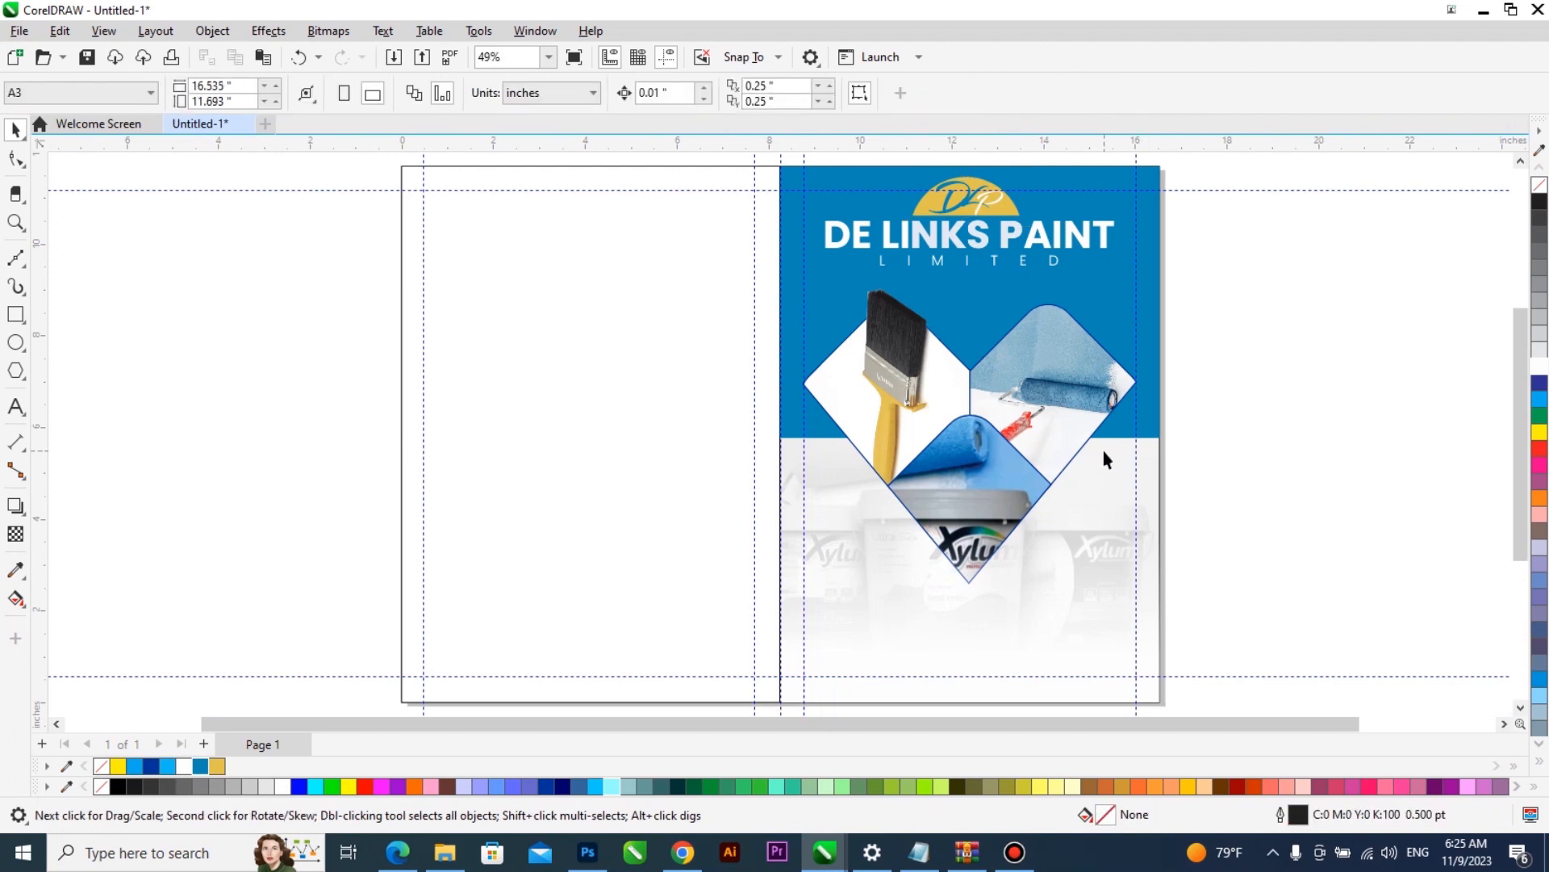
# - Fill the blank back-cover rectangle with the gold C12 M20 Y82 K0 and remove the outlines of the page rectangles
pyautogui.click(782, 360)
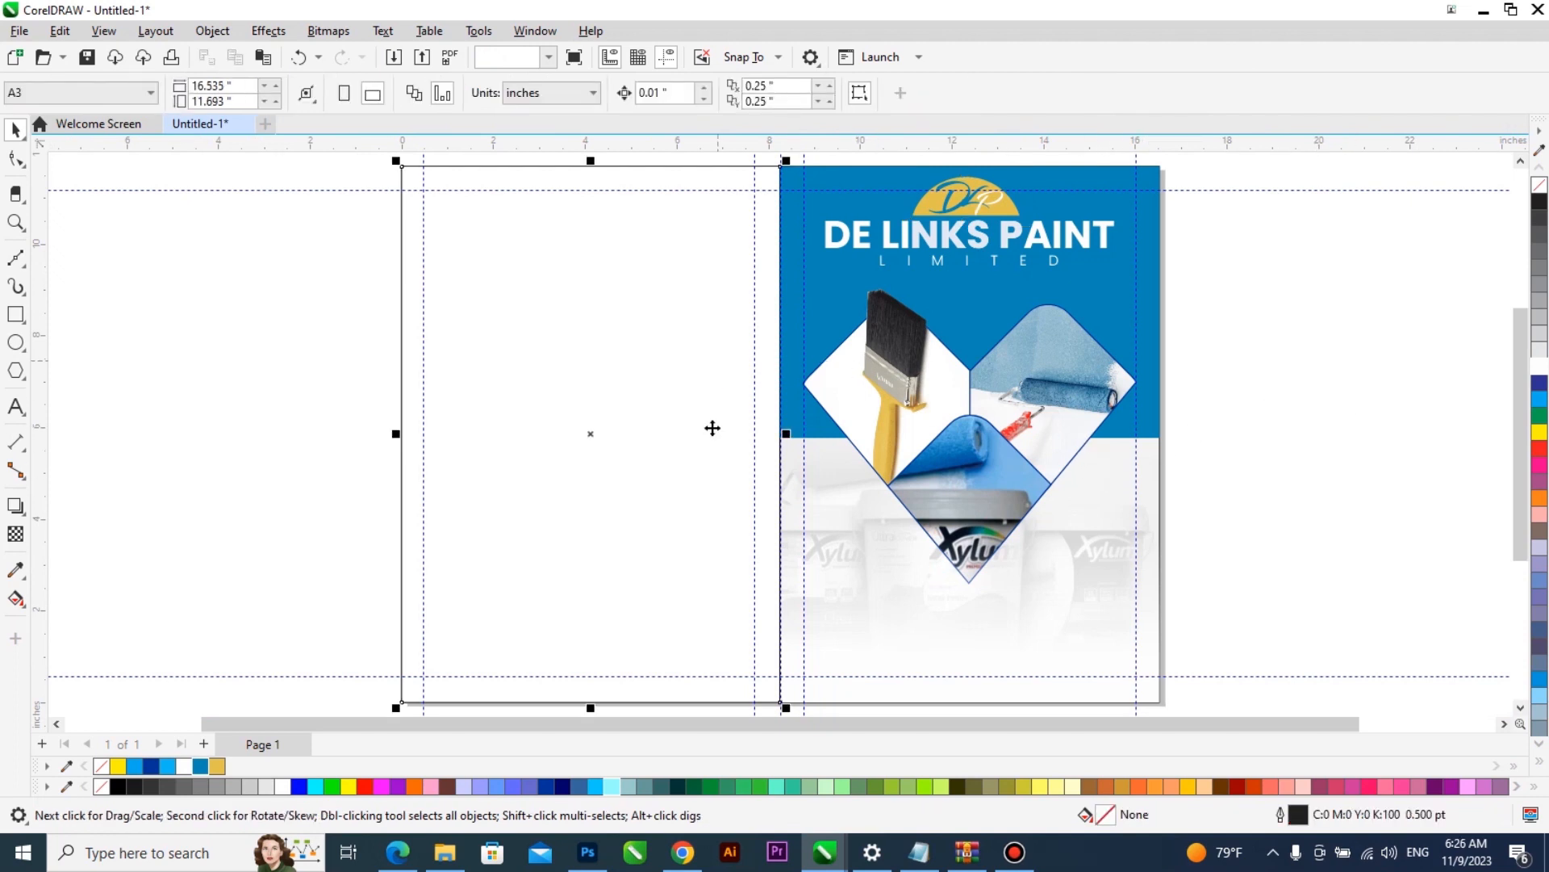
pyautogui.click(218, 766)
pyautogui.keyDown('shift'); pyautogui.click(1132, 292); pyautogui.keyUp('shift')
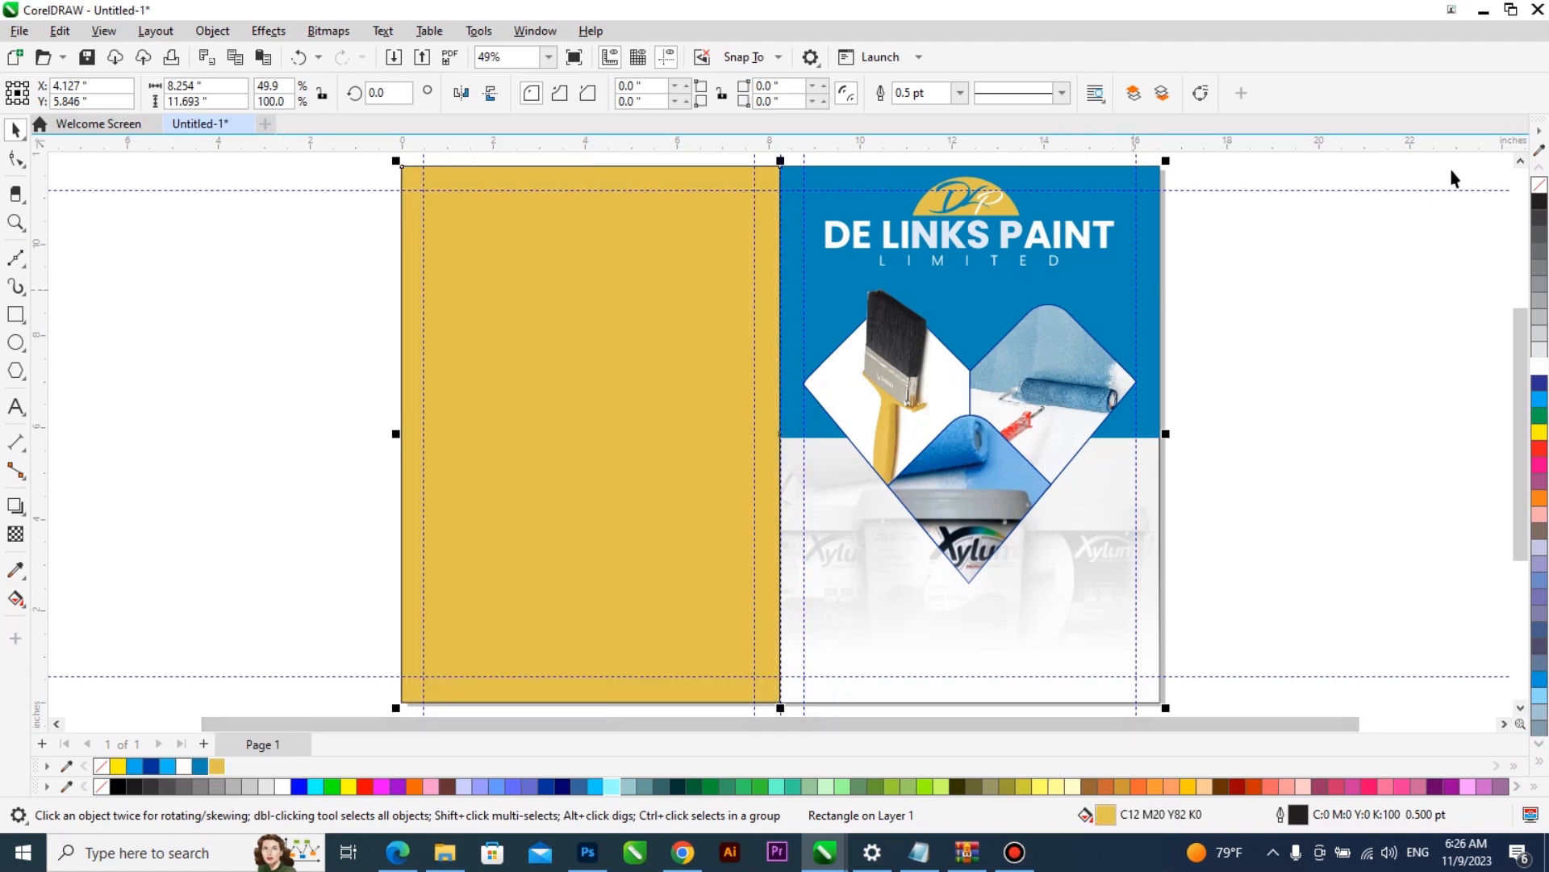
pyautogui.click(1053, 587)
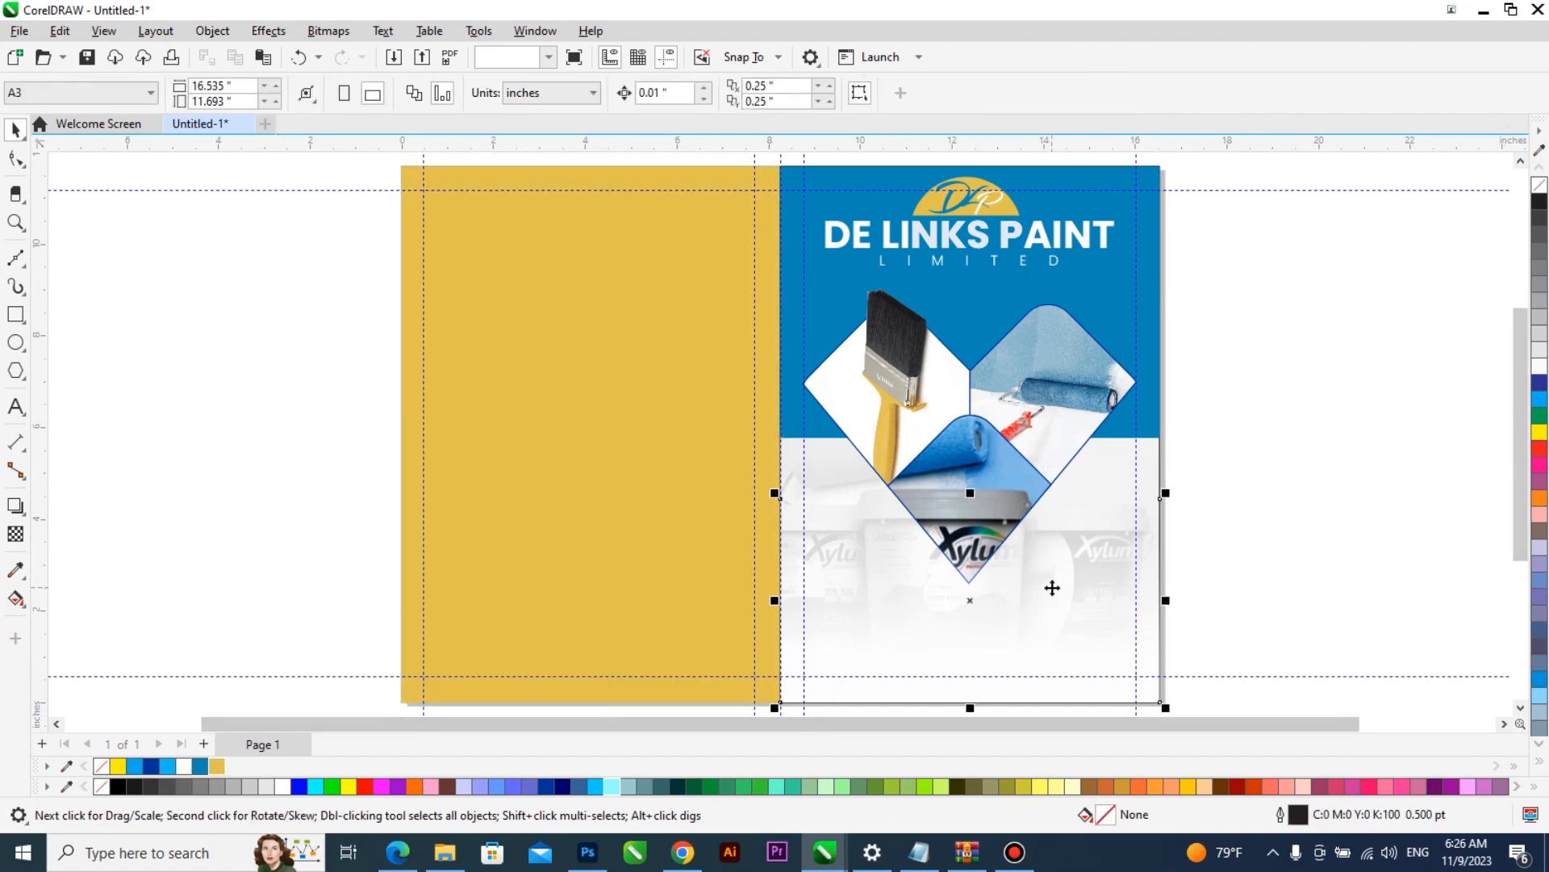
pyautogui.click(1162, 468)
pyautogui.rightClick(1540, 185)
pyautogui.click(1363, 389)
# - Fill the back-cover rectangle with the blue from the document colours and preview the spread full screen
pyautogui.scroll(-1, 978, 481)
pyautogui.press('F2')
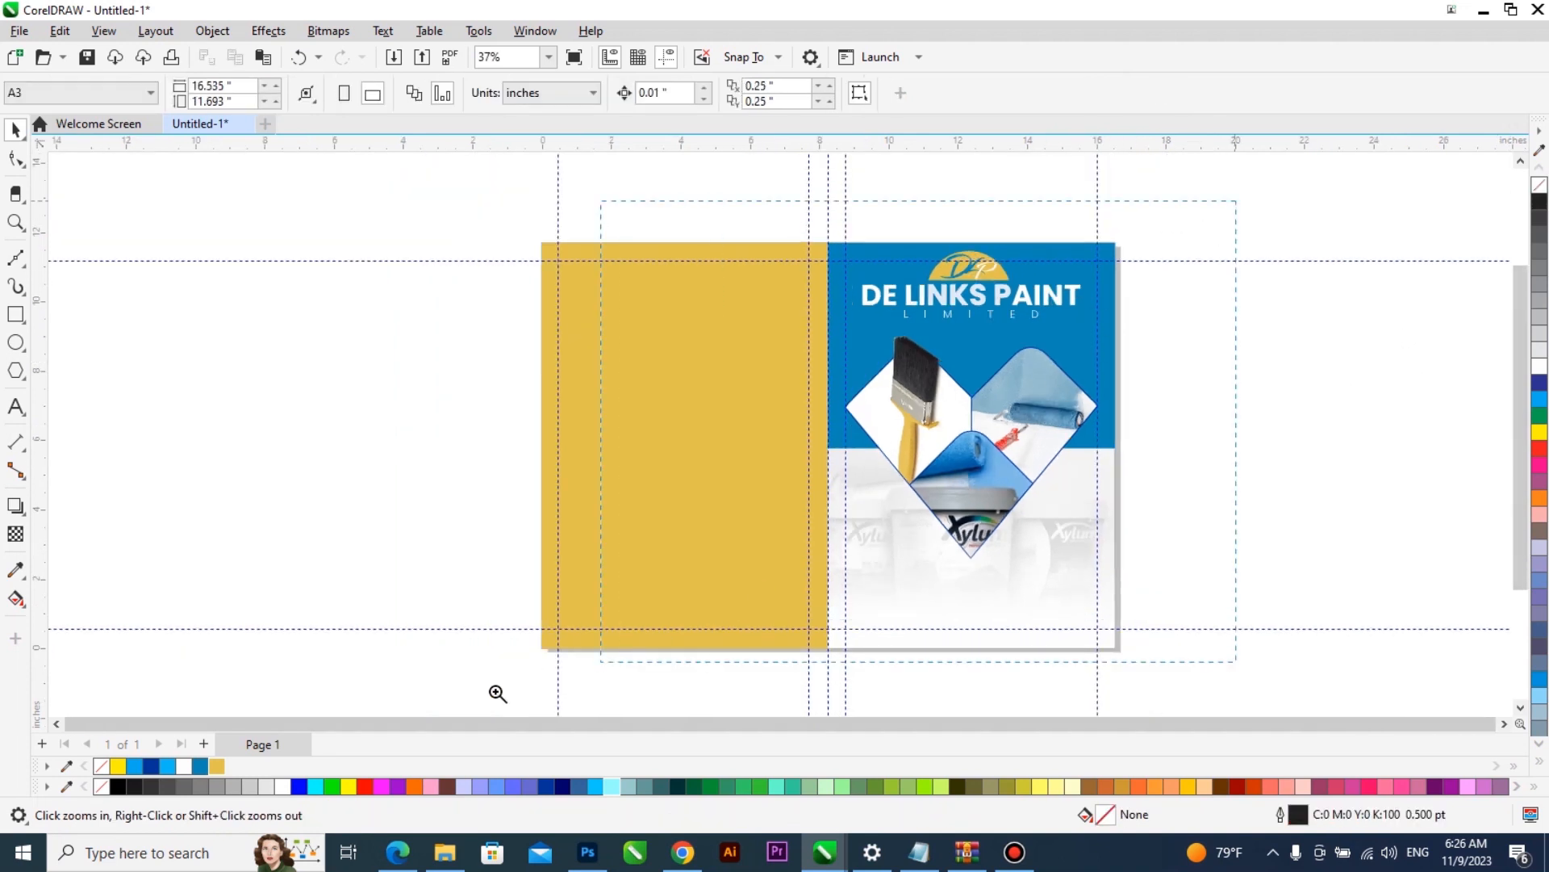
pyautogui.moveTo(498, 693); pyautogui.dragTo(472, 695)
pyautogui.click(611, 494)
pyautogui.click(199, 767)
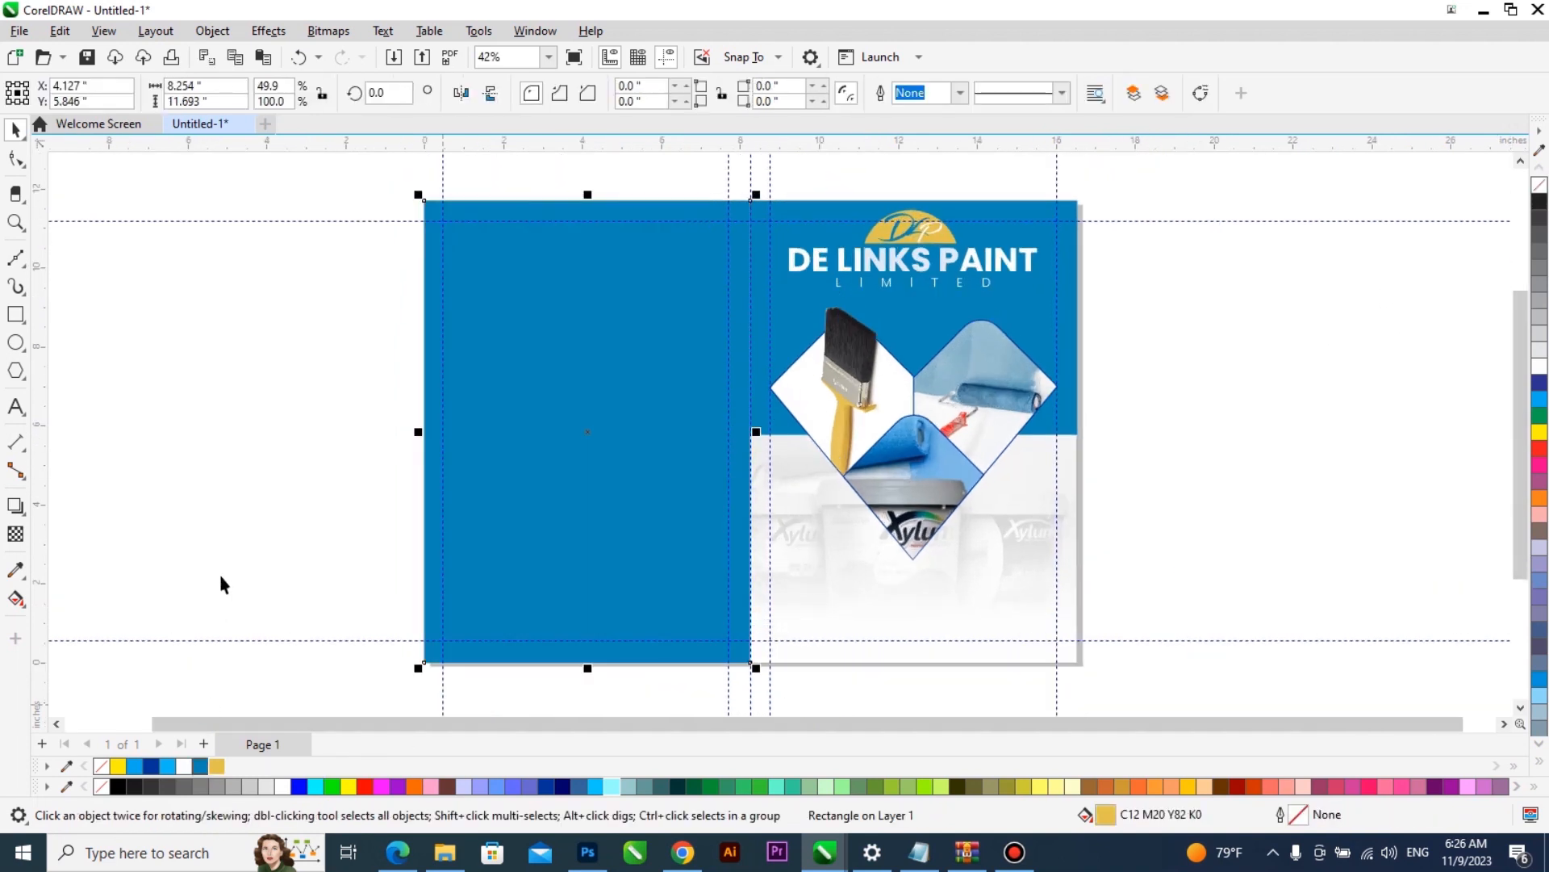
pyautogui.click(219, 570)
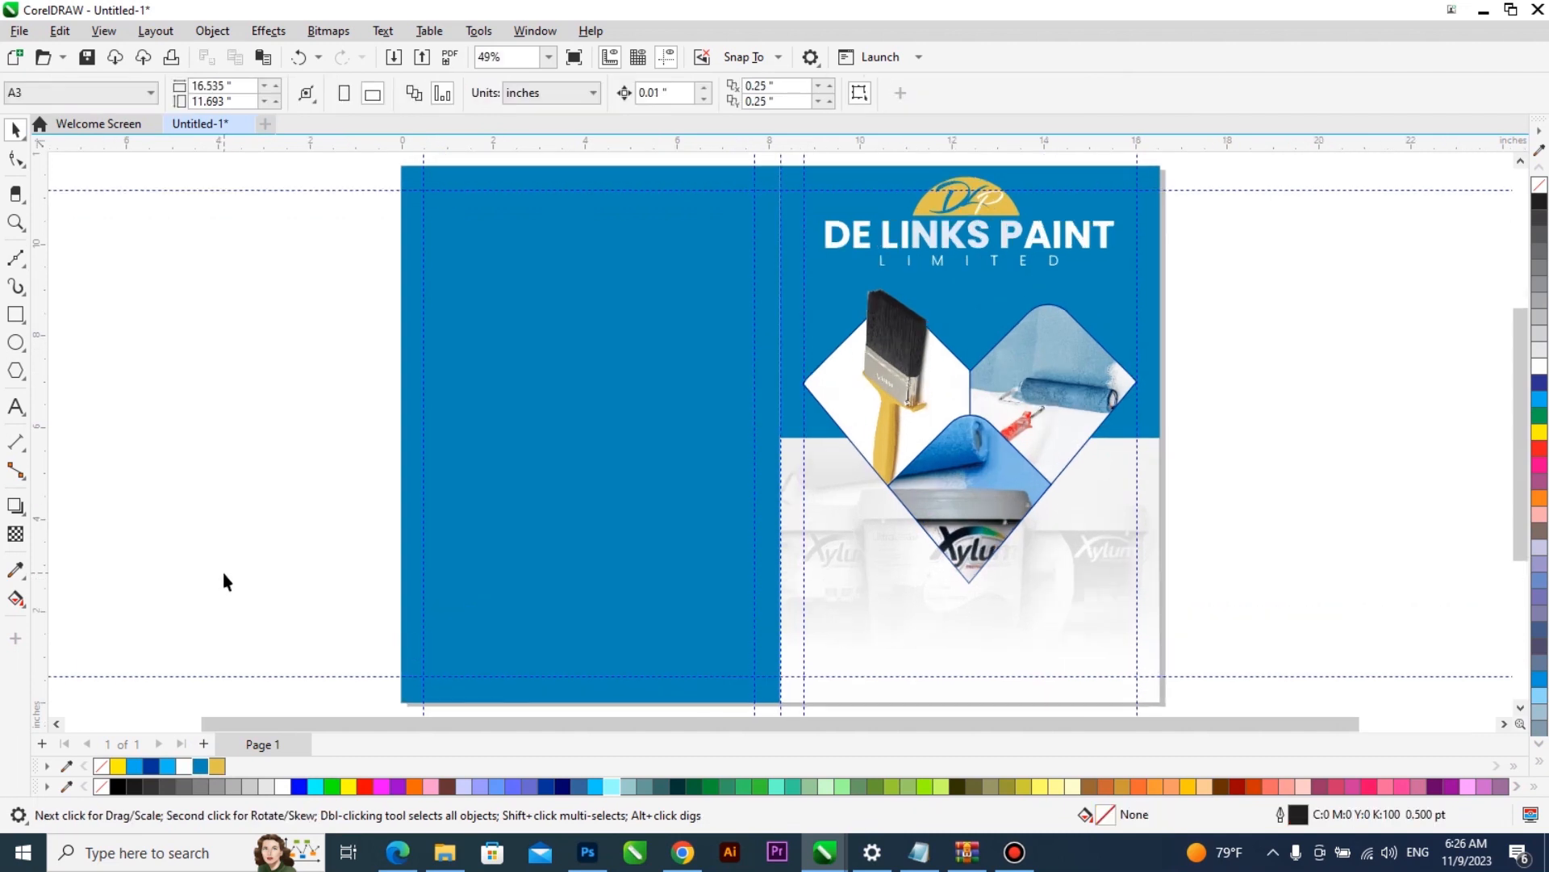
pyautogui.press('F9')
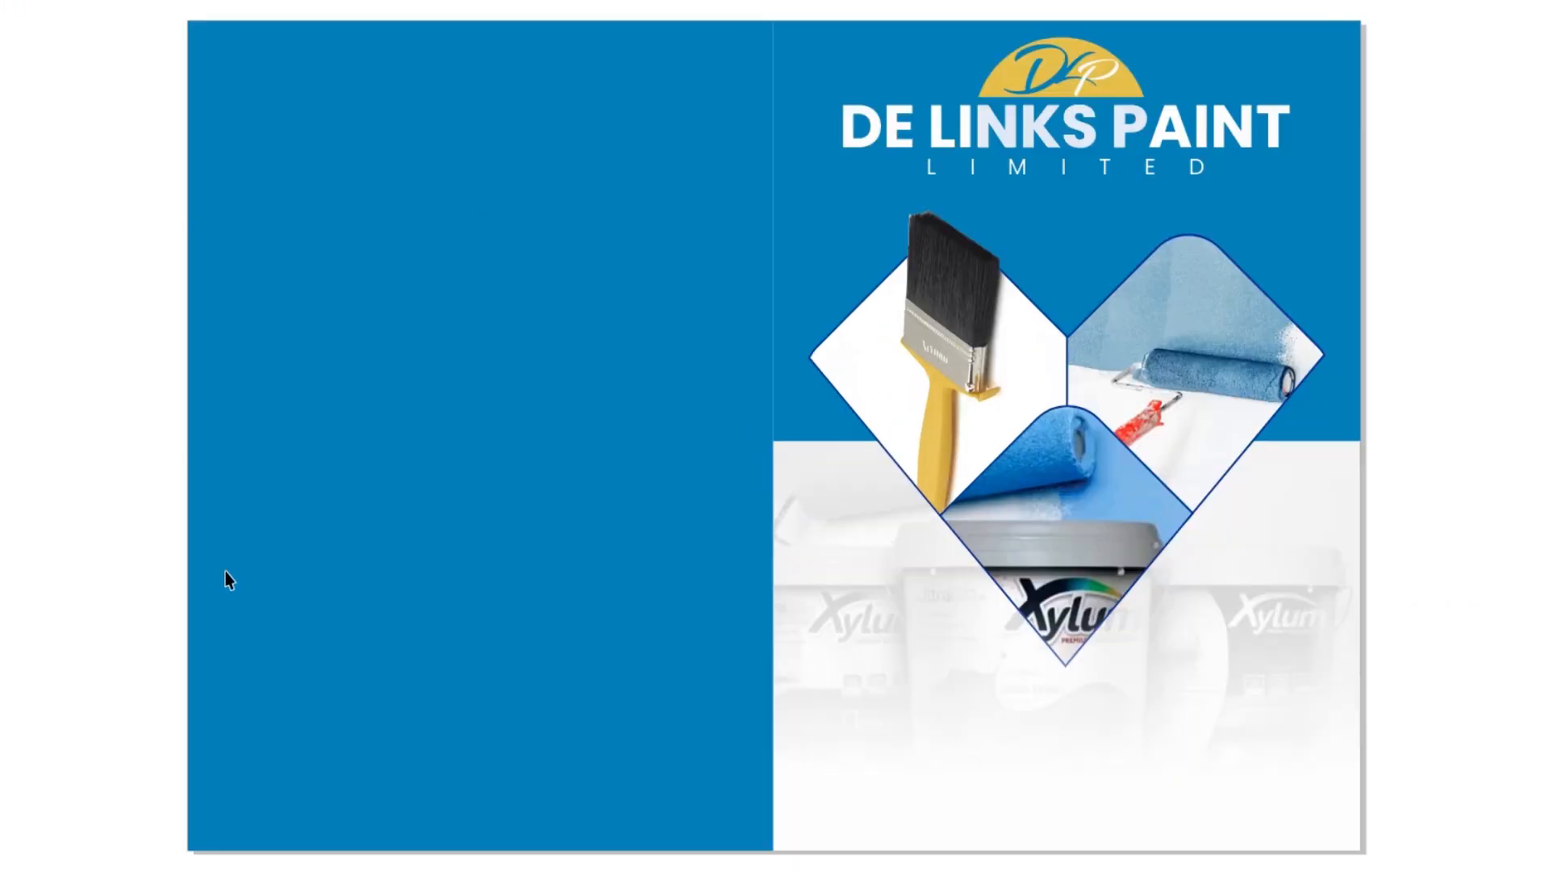
pyautogui.press('F9')
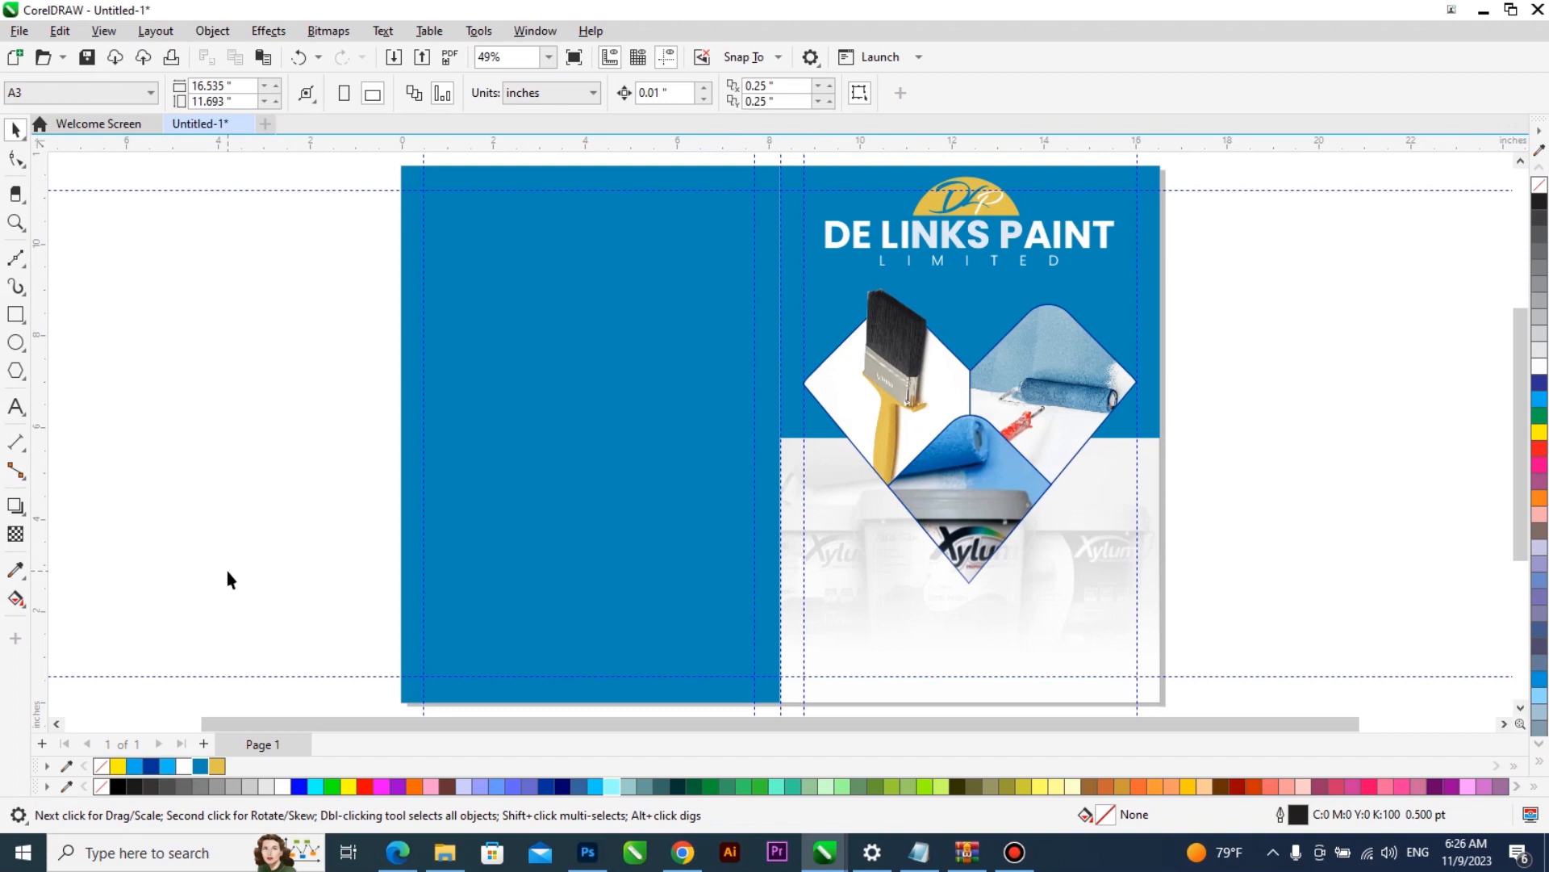
# - Add the text "Company Profile" and place it on the front cover just below the diamond photos
pyautogui.press('F8')
pyautogui.write('r')
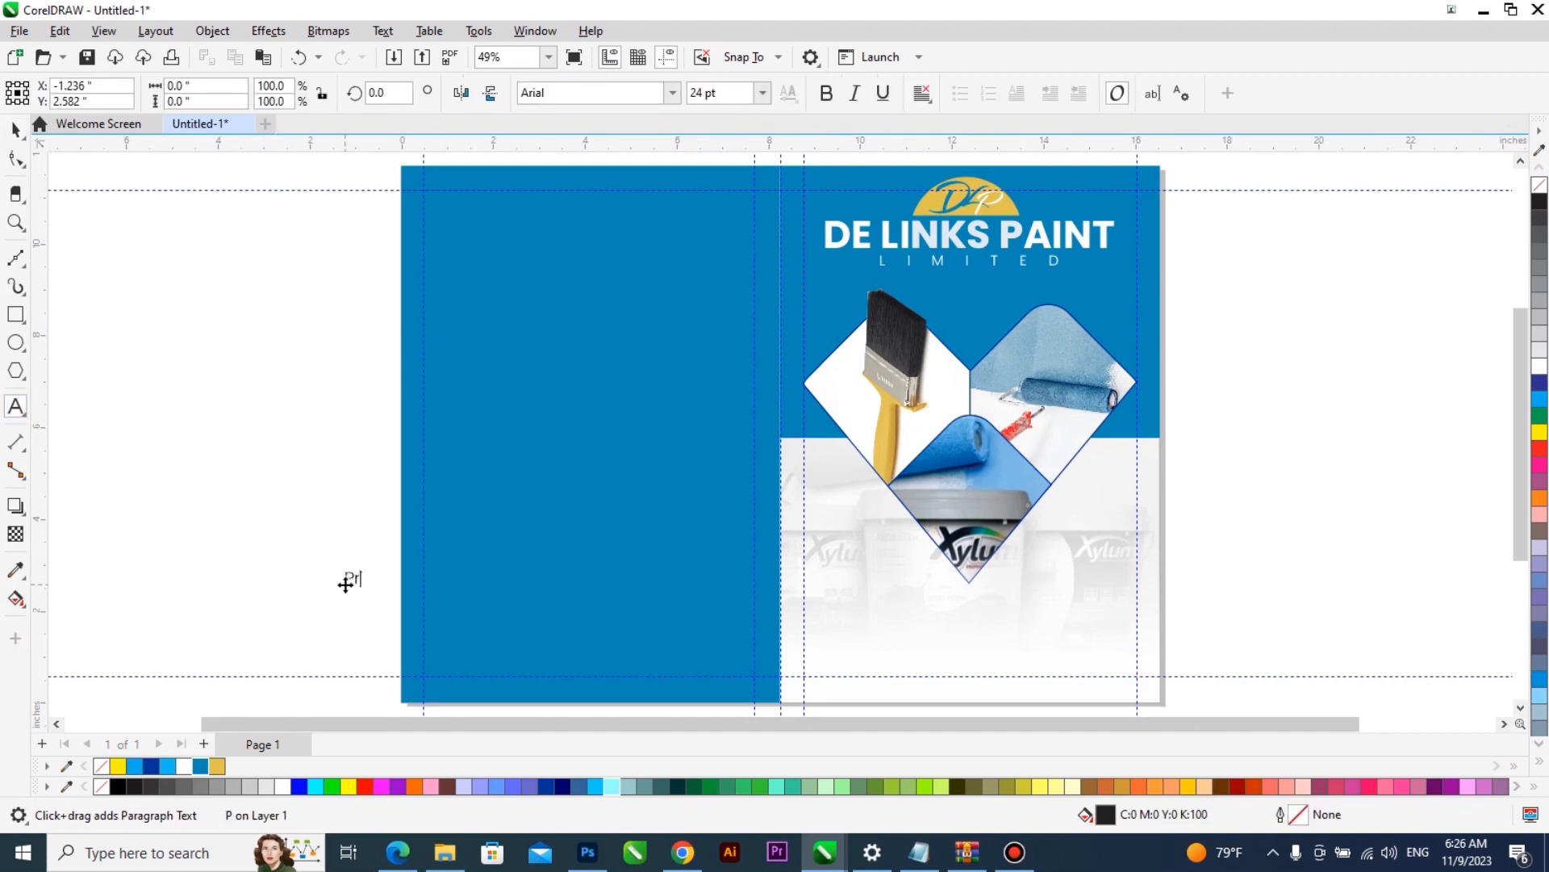
pyautogui.press('BackSpace')
pyautogui.press('BackSpace')
pyautogui.write('Company Profile')
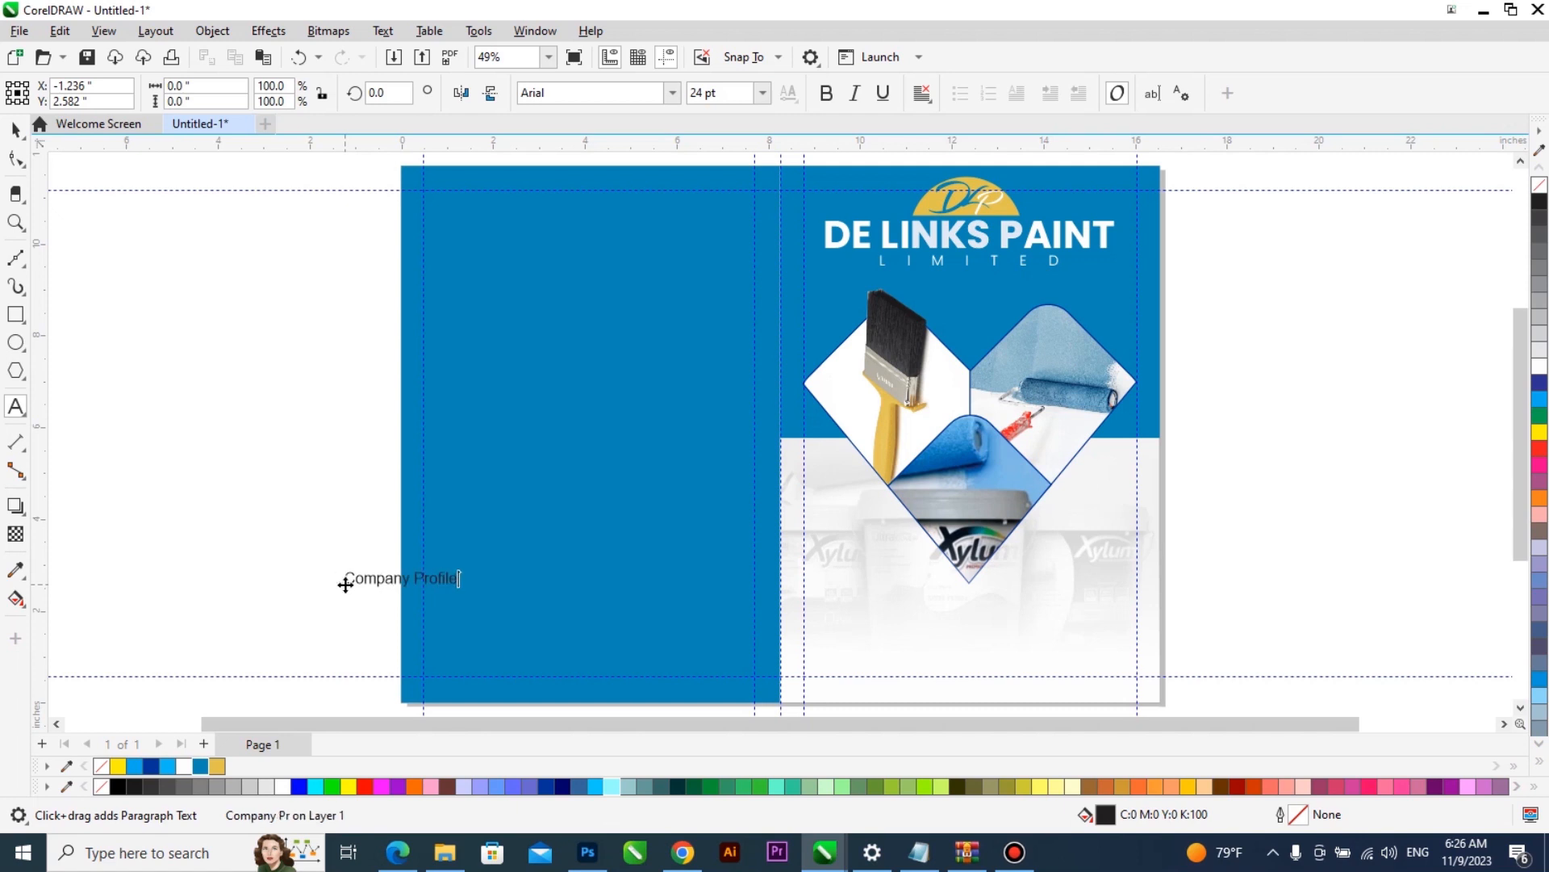
pyautogui.hotkey('ctrl', 'space')
pyautogui.moveTo(388, 587); pyautogui.dragTo(781, 660)
# - Add the services line "Production | Outdoor Painting | Screeding | Maintenance" below Company Profile, correcting the spelling of Maintenance
pyautogui.scroll(3, 1009, 614)
pyautogui.scroll(2, 987, 580)
pyautogui.write('Prod')
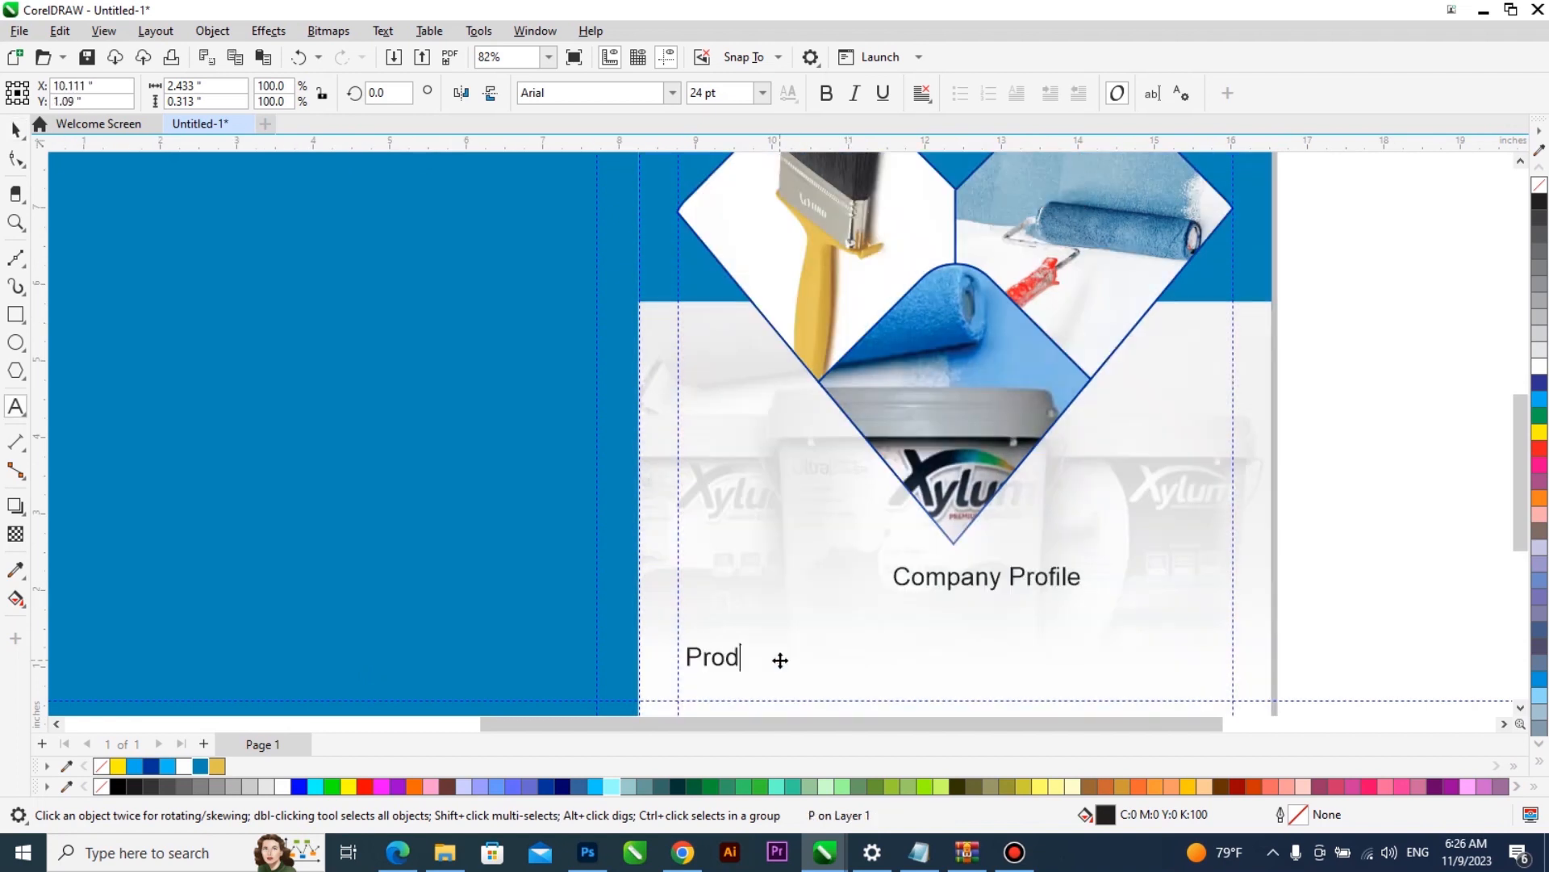
pyautogui.write('uction |')
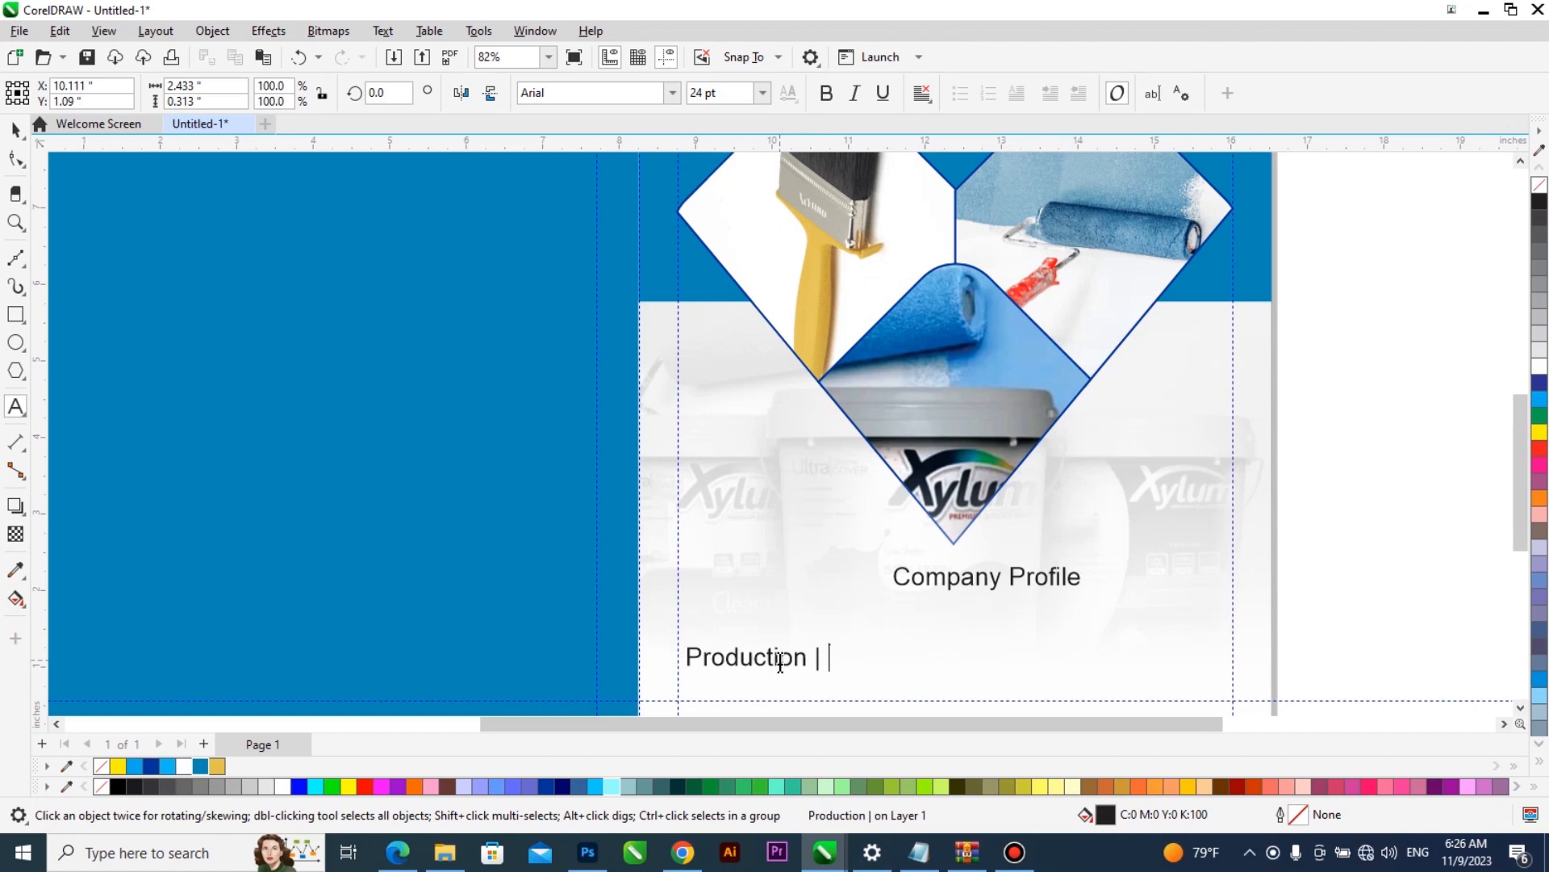
pyautogui.write(' Outd')
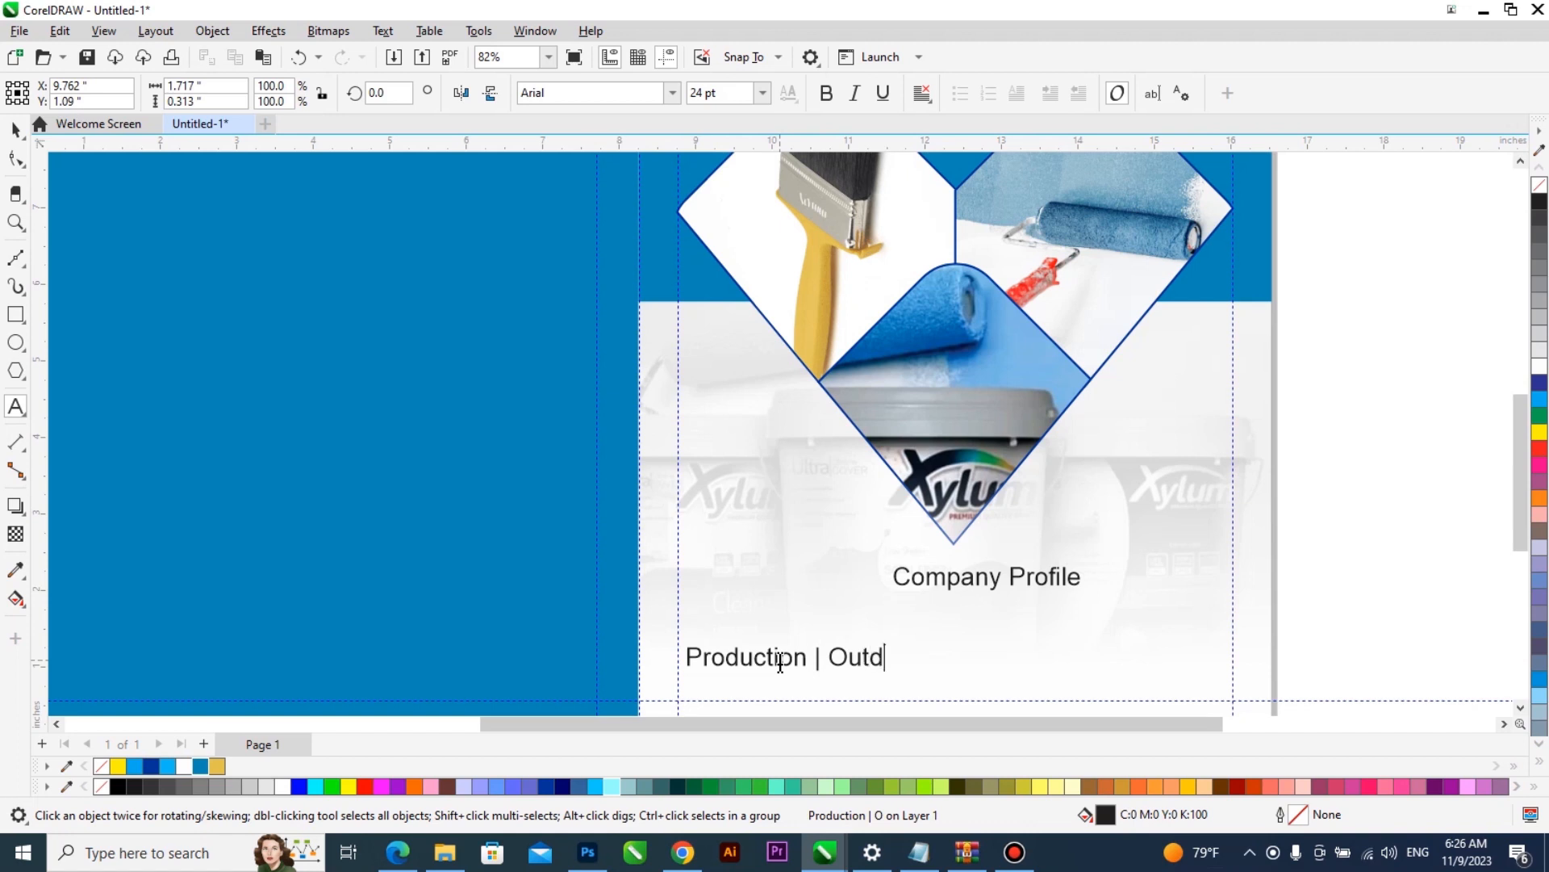
pyautogui.write('oor Painting ')
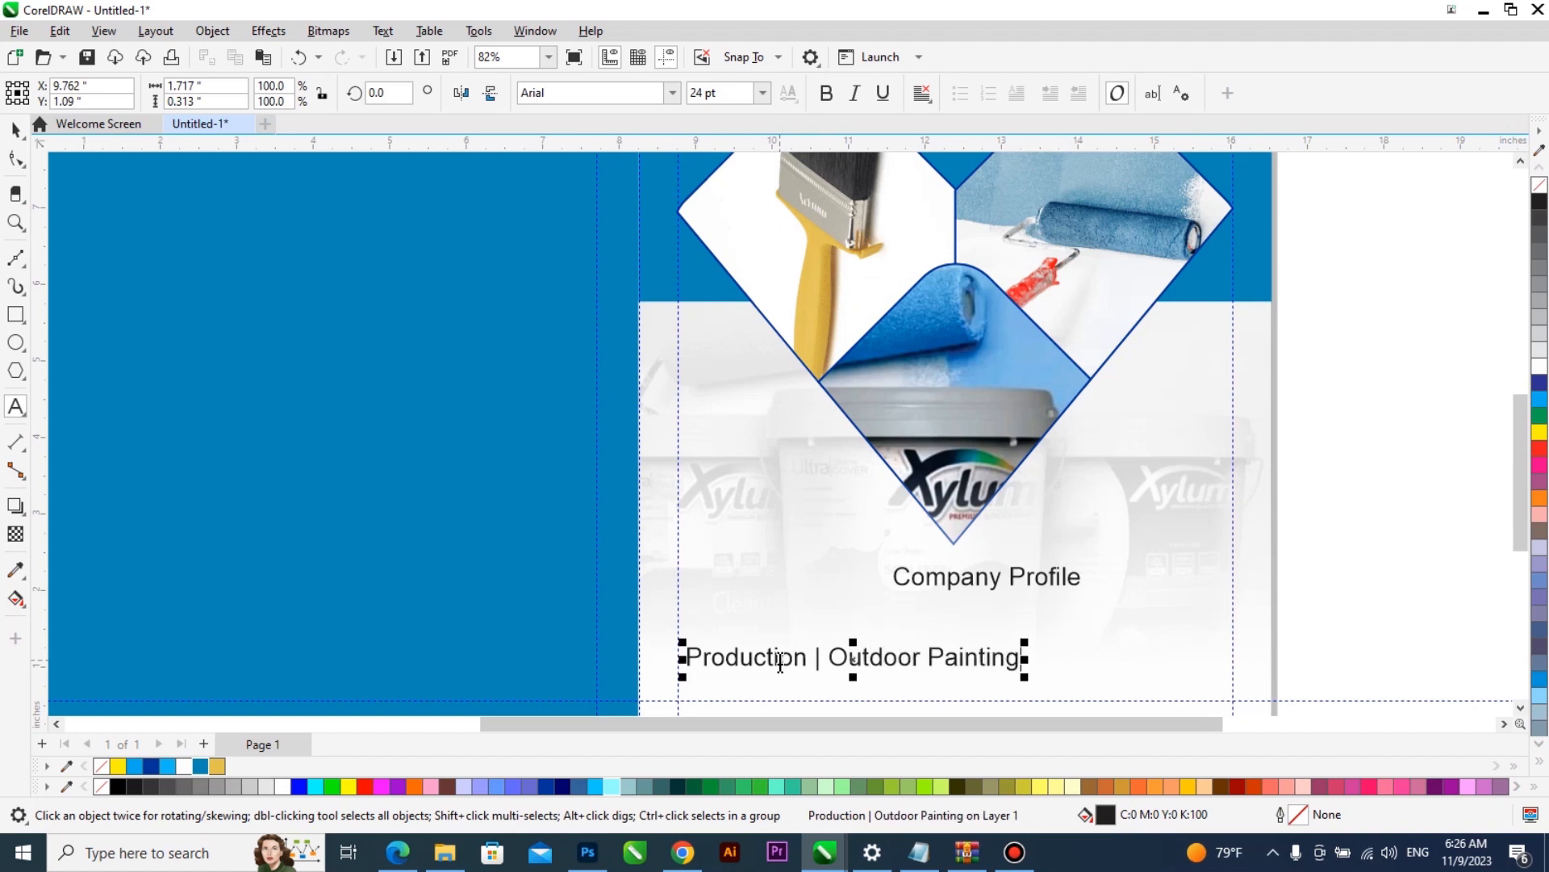
pyautogui.write('| Screeding |')
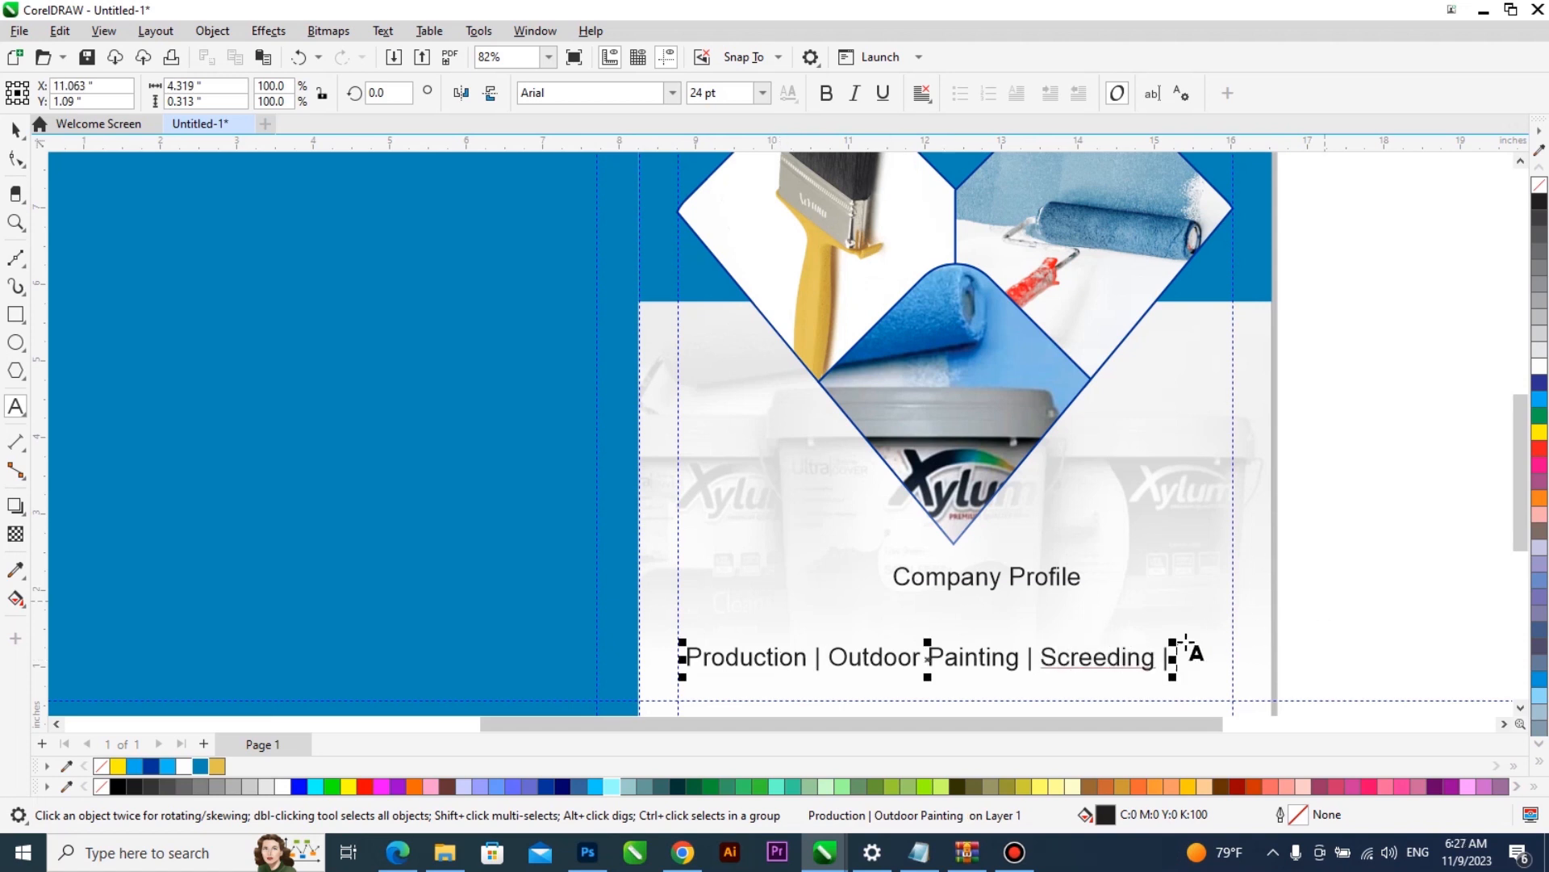
pyautogui.rightClick(1142, 655)
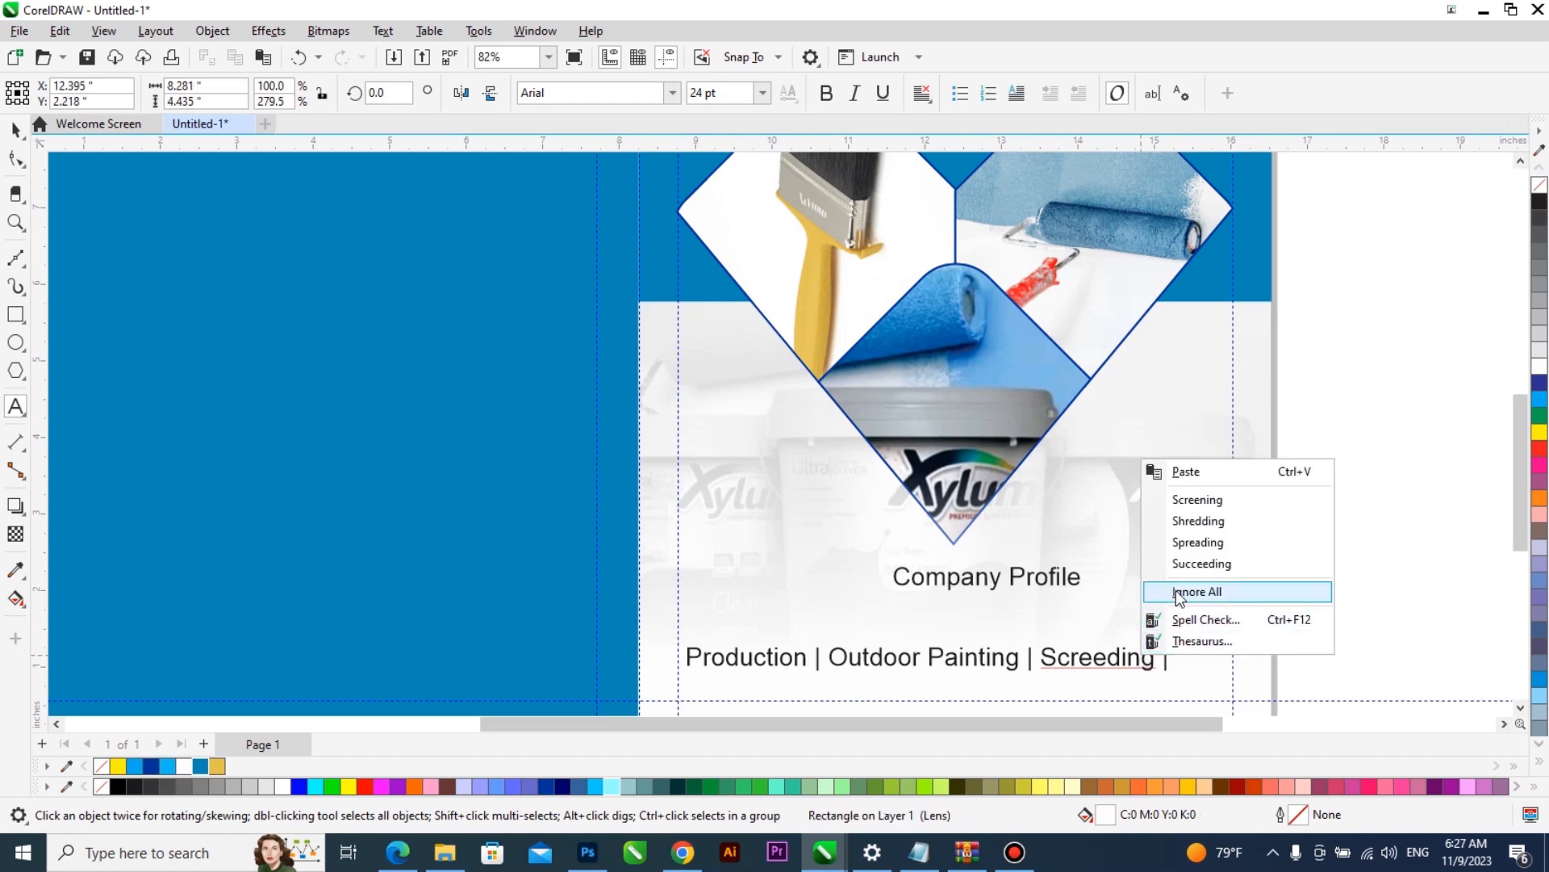
pyautogui.click(1099, 661)
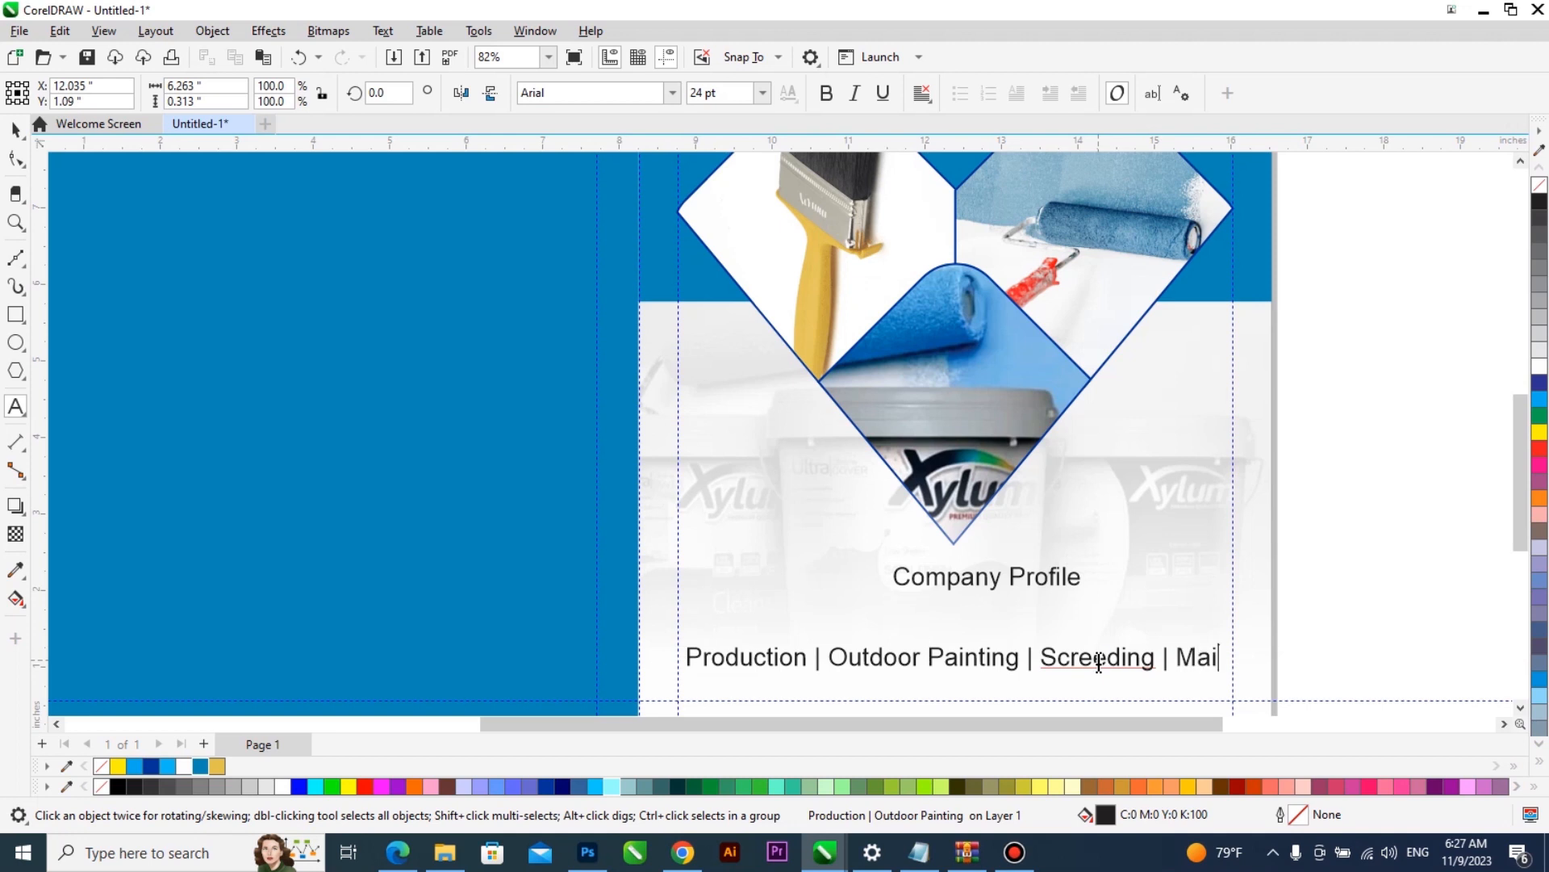
pyautogui.write('Maintainance')
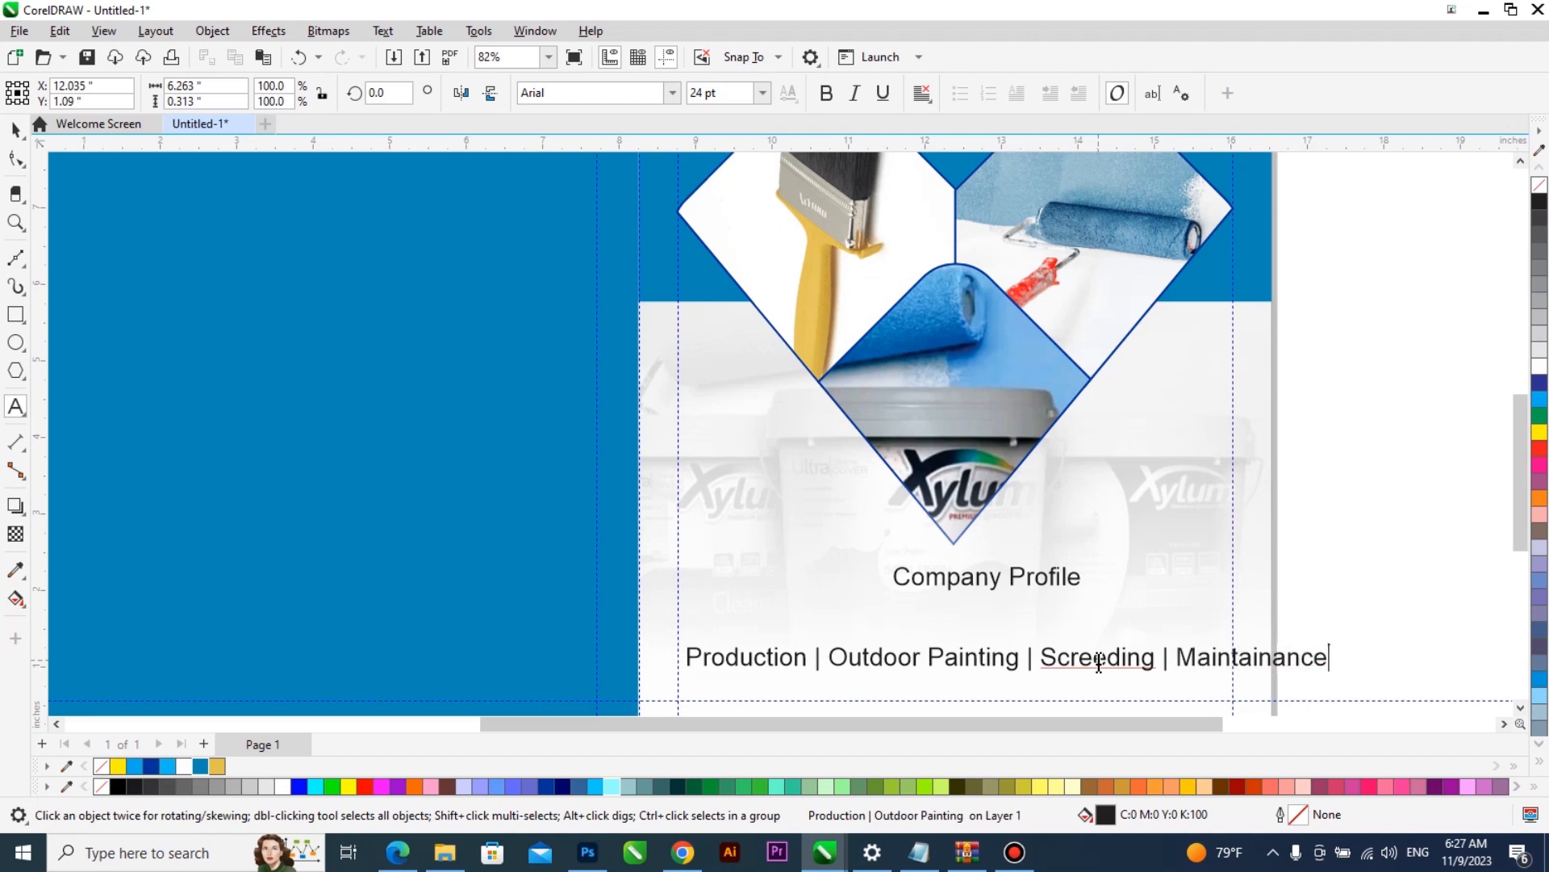
pyautogui.rightClick(1225, 663)
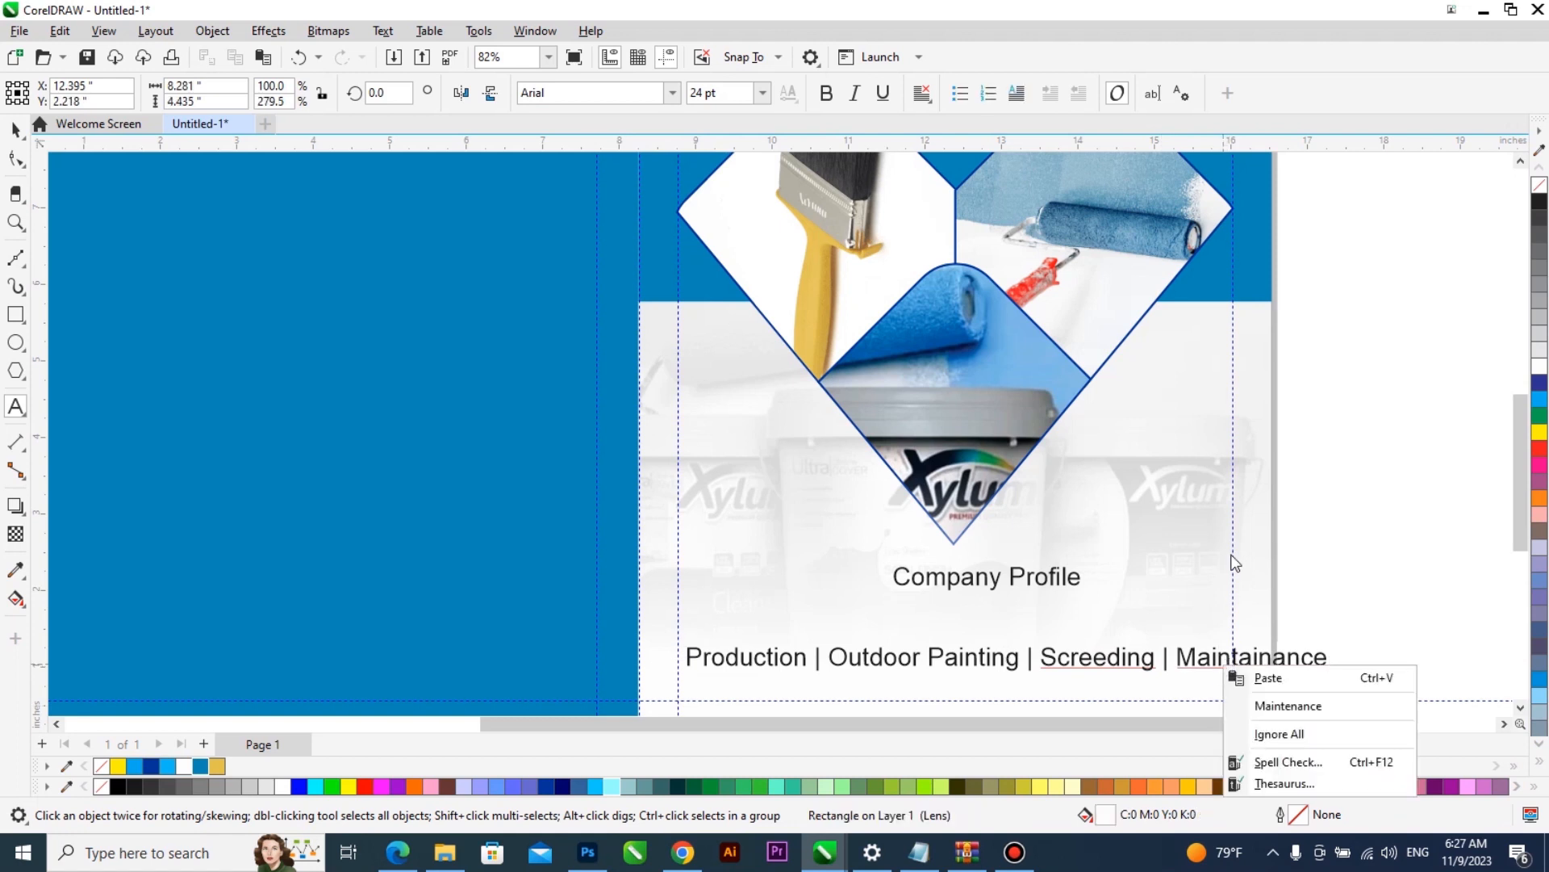
pyautogui.click(1289, 706)
# - Change the whole services line to uppercase
pyautogui.click(1152, 653)
pyautogui.hotkey('ctrl', 'a')
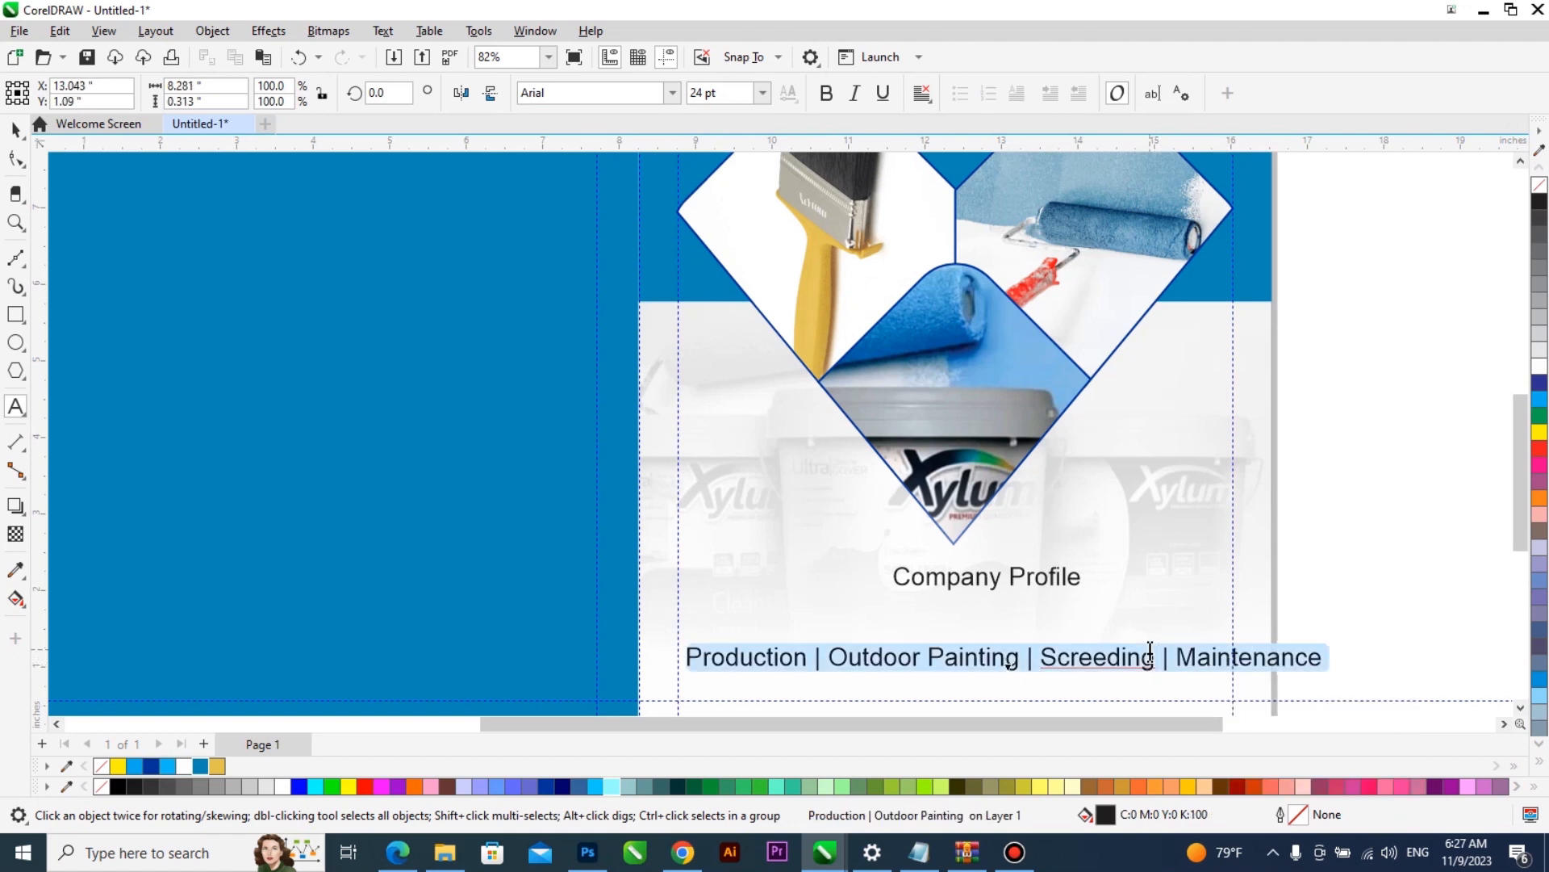
pyautogui.hotkey('shift', 'F3')
pyautogui.click(730, 406)
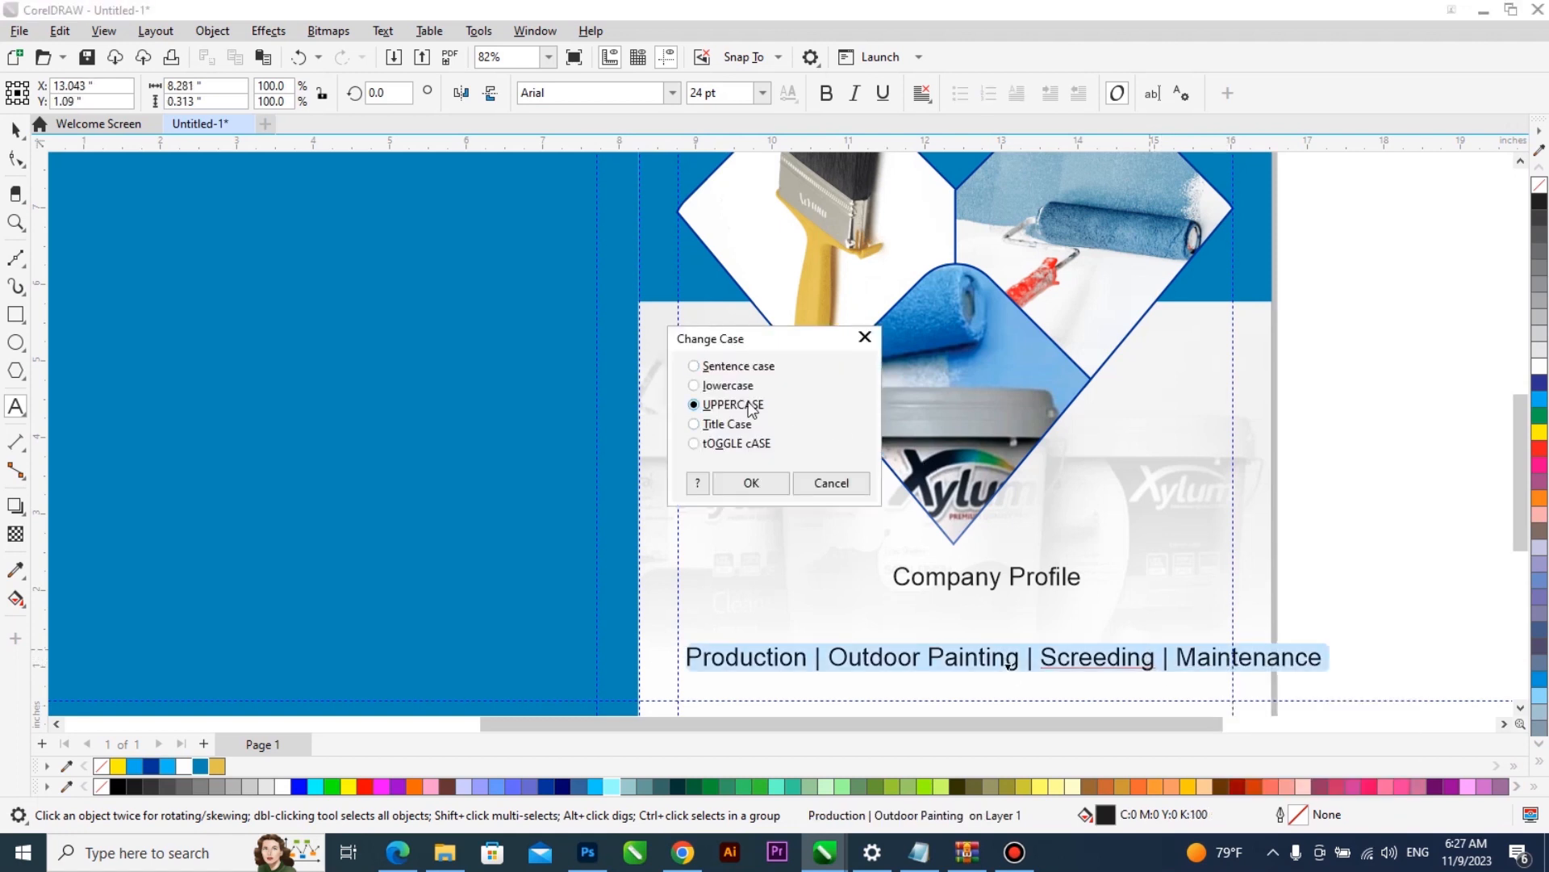
pyautogui.click(773, 482)
# - Scale the services line down to about 4.07 inches wide, centred on the front cover, and set its font to Poppins
pyautogui.hotkey('ctrl', 'space')
pyautogui.moveTo(681, 678); pyautogui.dragTo(917, 623)
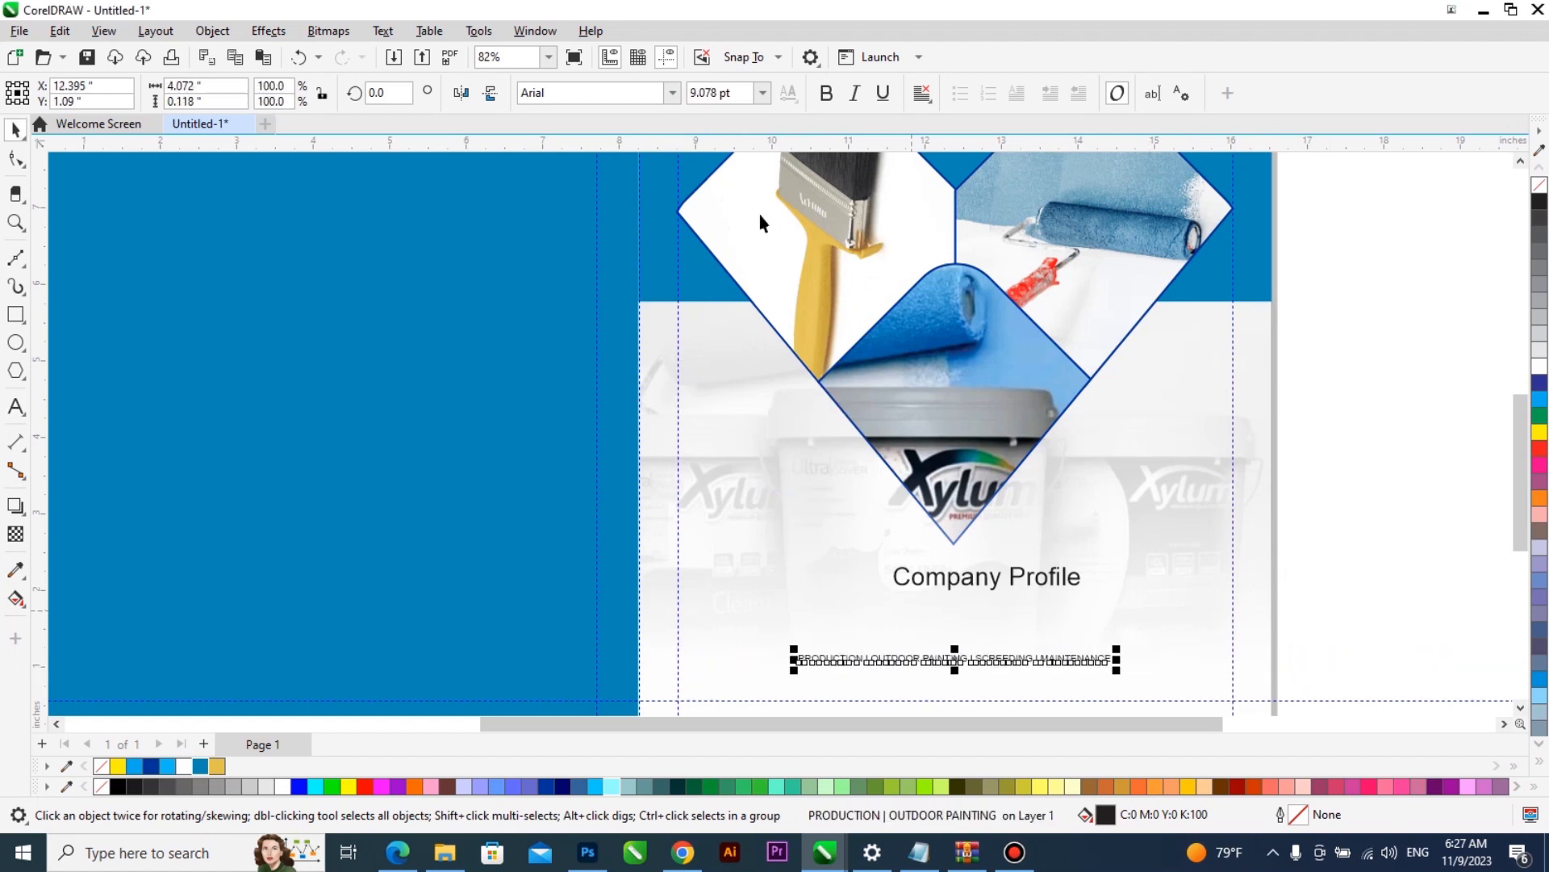
pyautogui.click(673, 93)
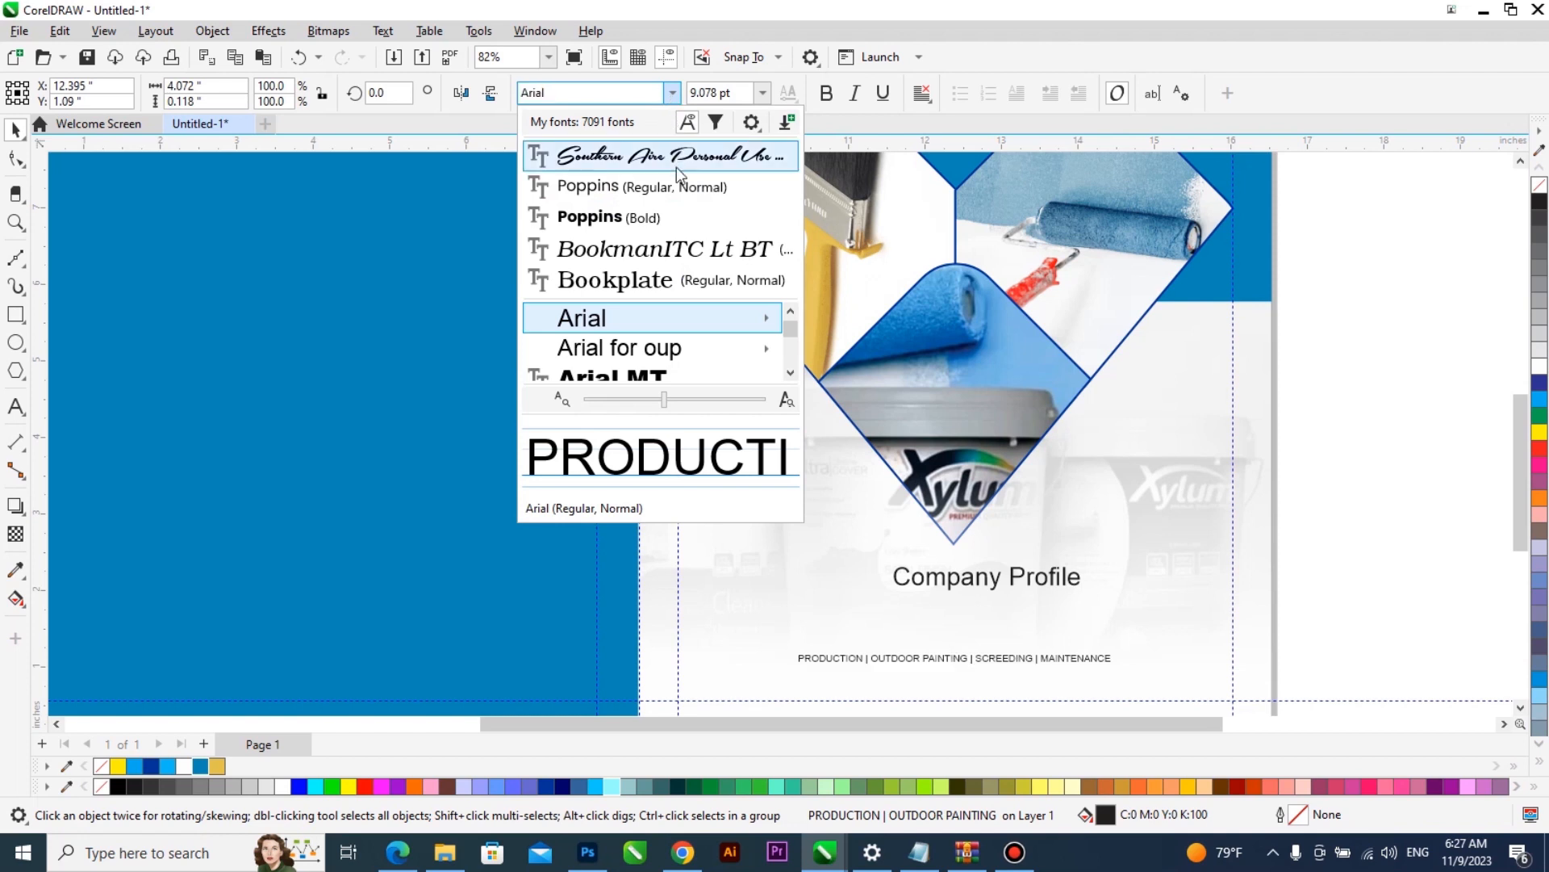
pyautogui.click(680, 188)
# - Enlarge the services line to about 5.29 inches wide and widen its letter spacing
pyautogui.press('z')
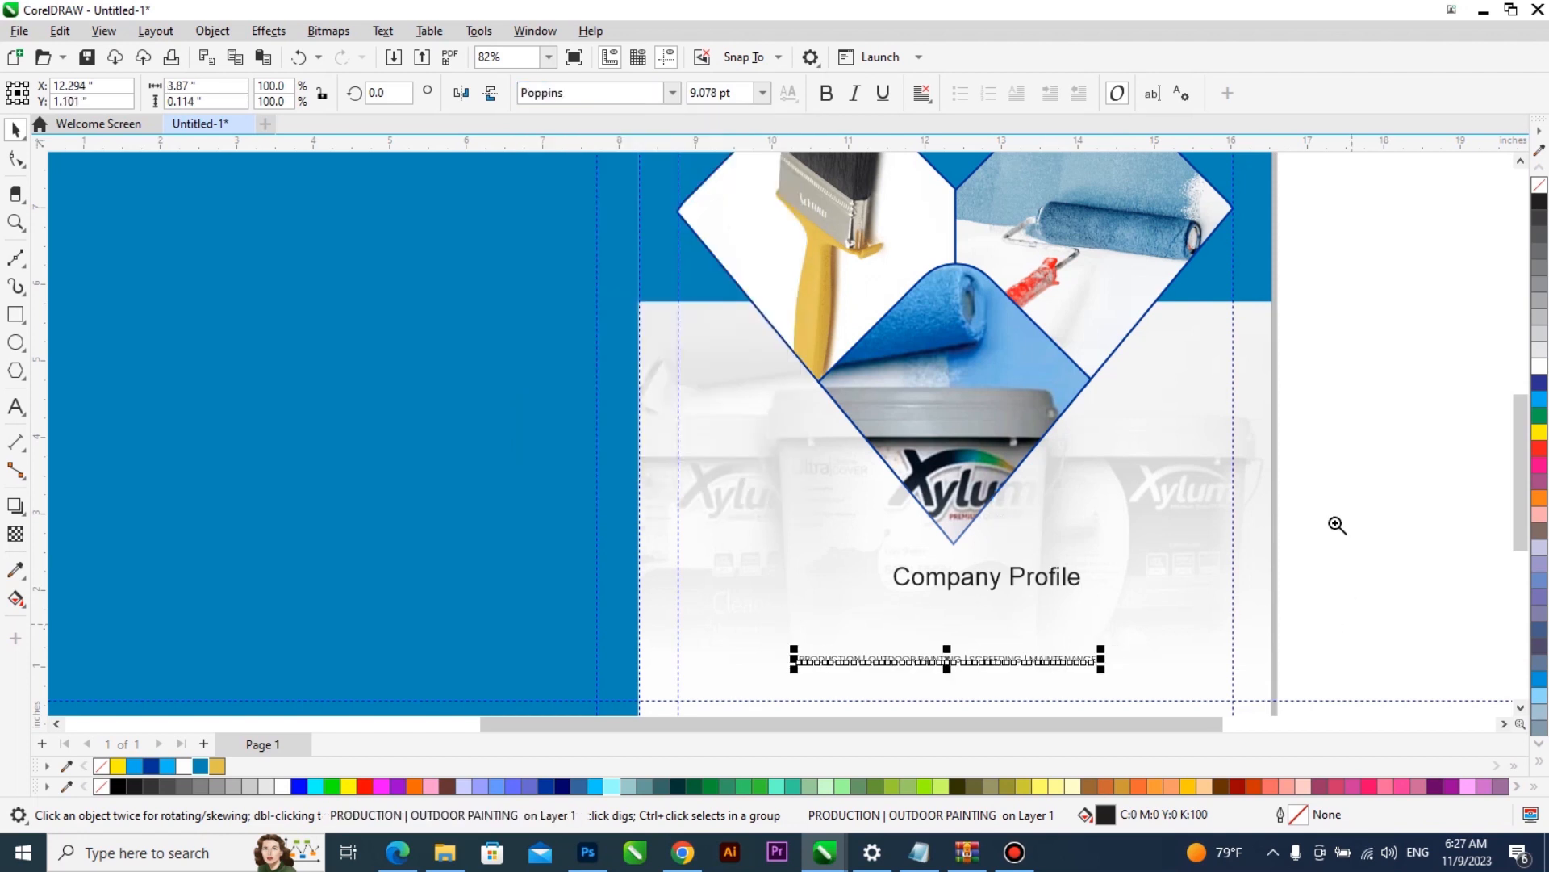
pyautogui.click(748, 630)
pyautogui.moveTo(1111, 503); pyautogui.dragTo(1203, 564)
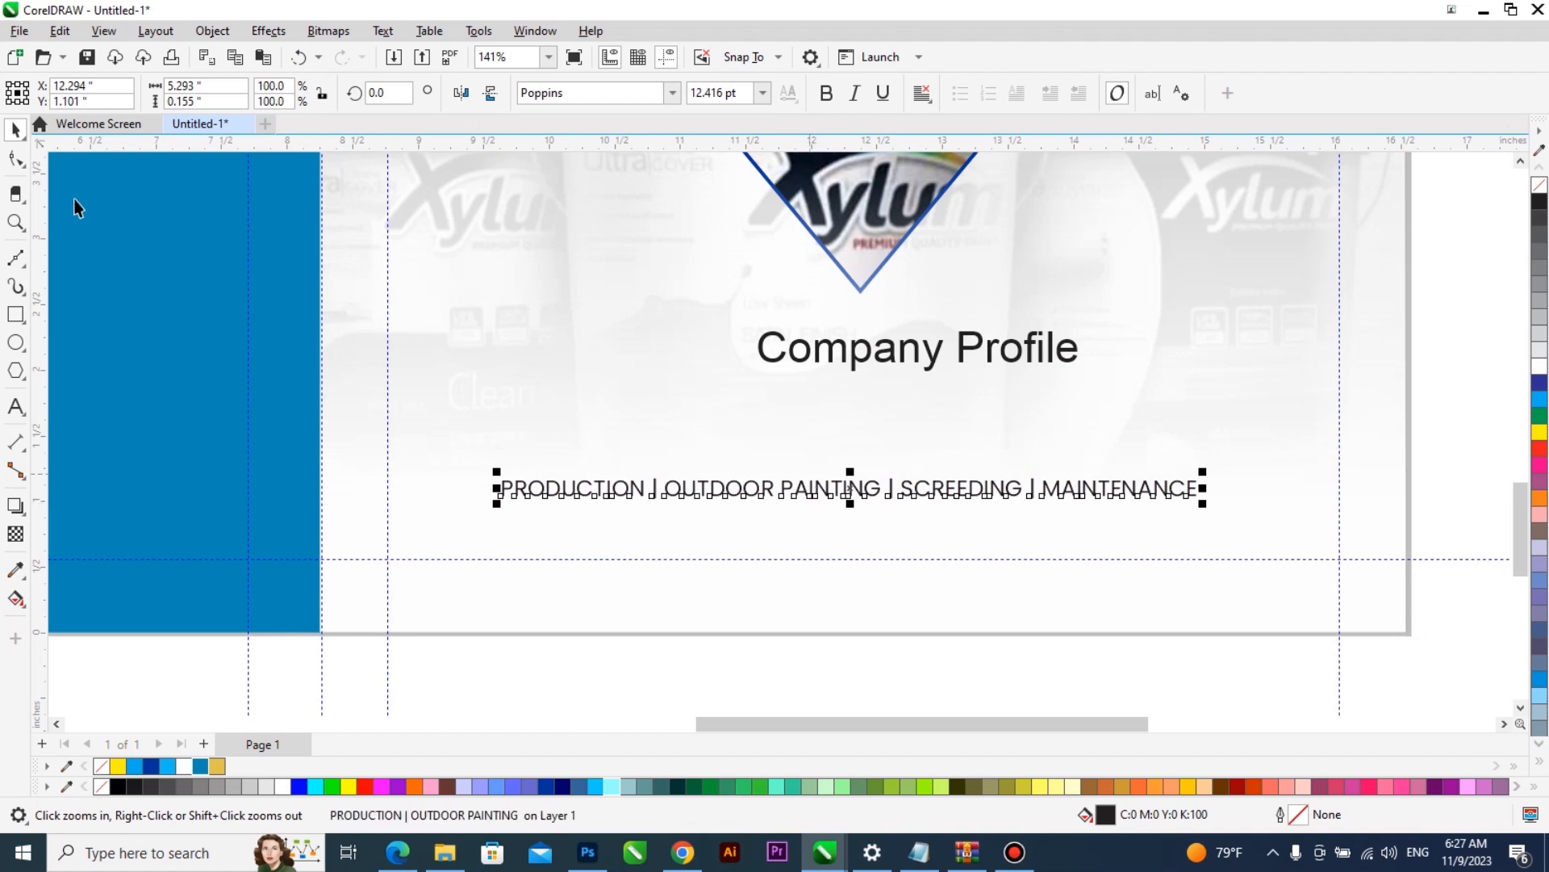
pyautogui.click(16, 158)
pyautogui.moveTo(1203, 506); pyautogui.dragTo(1377, 553)
# - Add extra spaces around the three vertical separators in the services line
pyautogui.press('space')
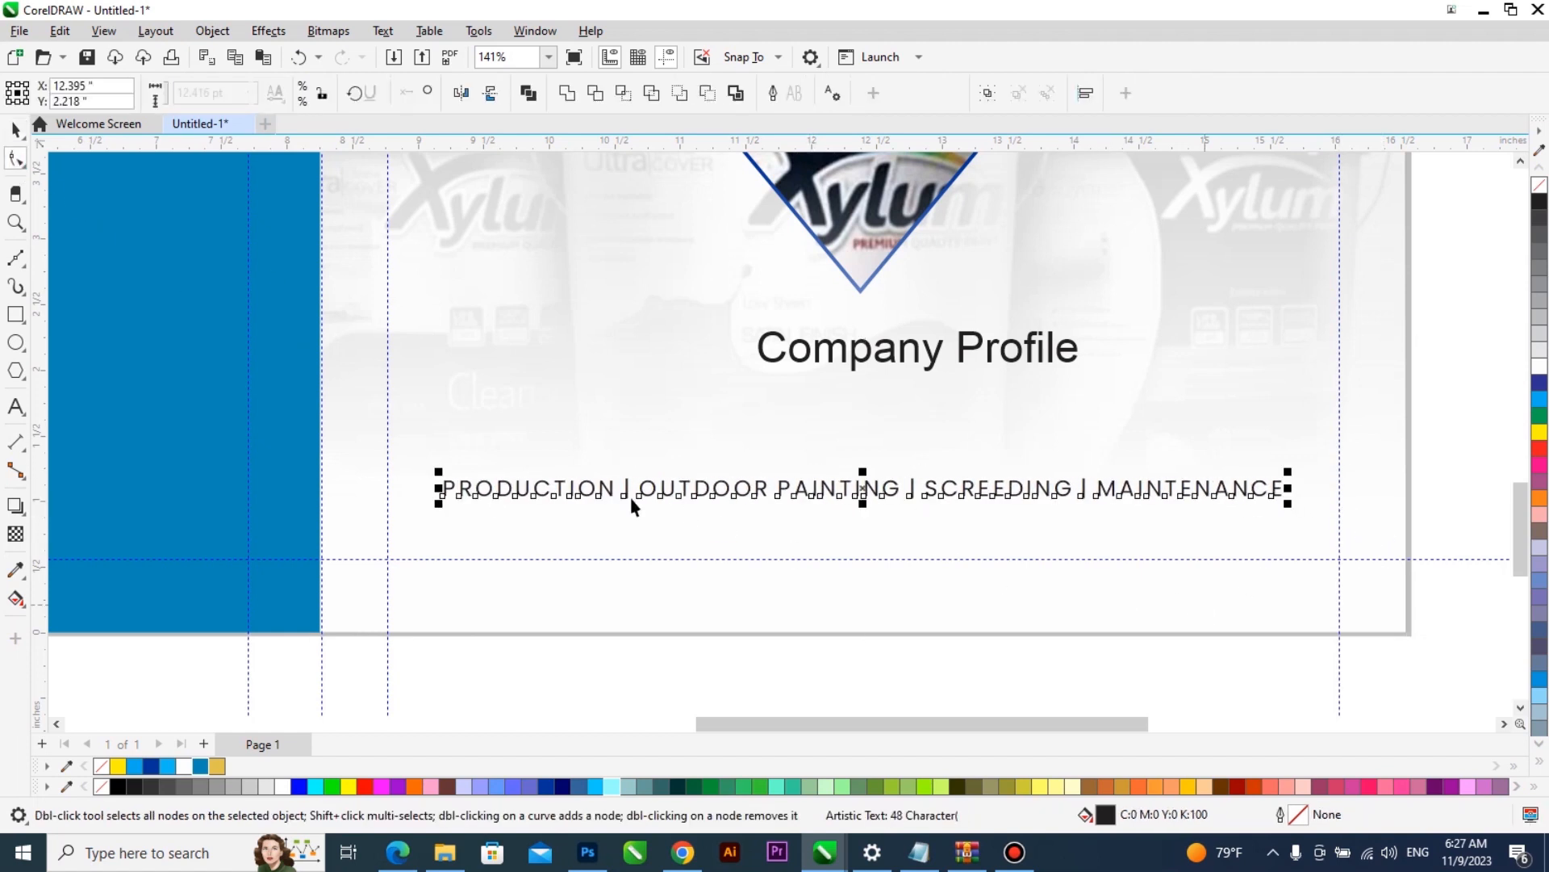
pyautogui.doubleClick(627, 495)
pyautogui.press('Right')
pyautogui.click(924, 490)
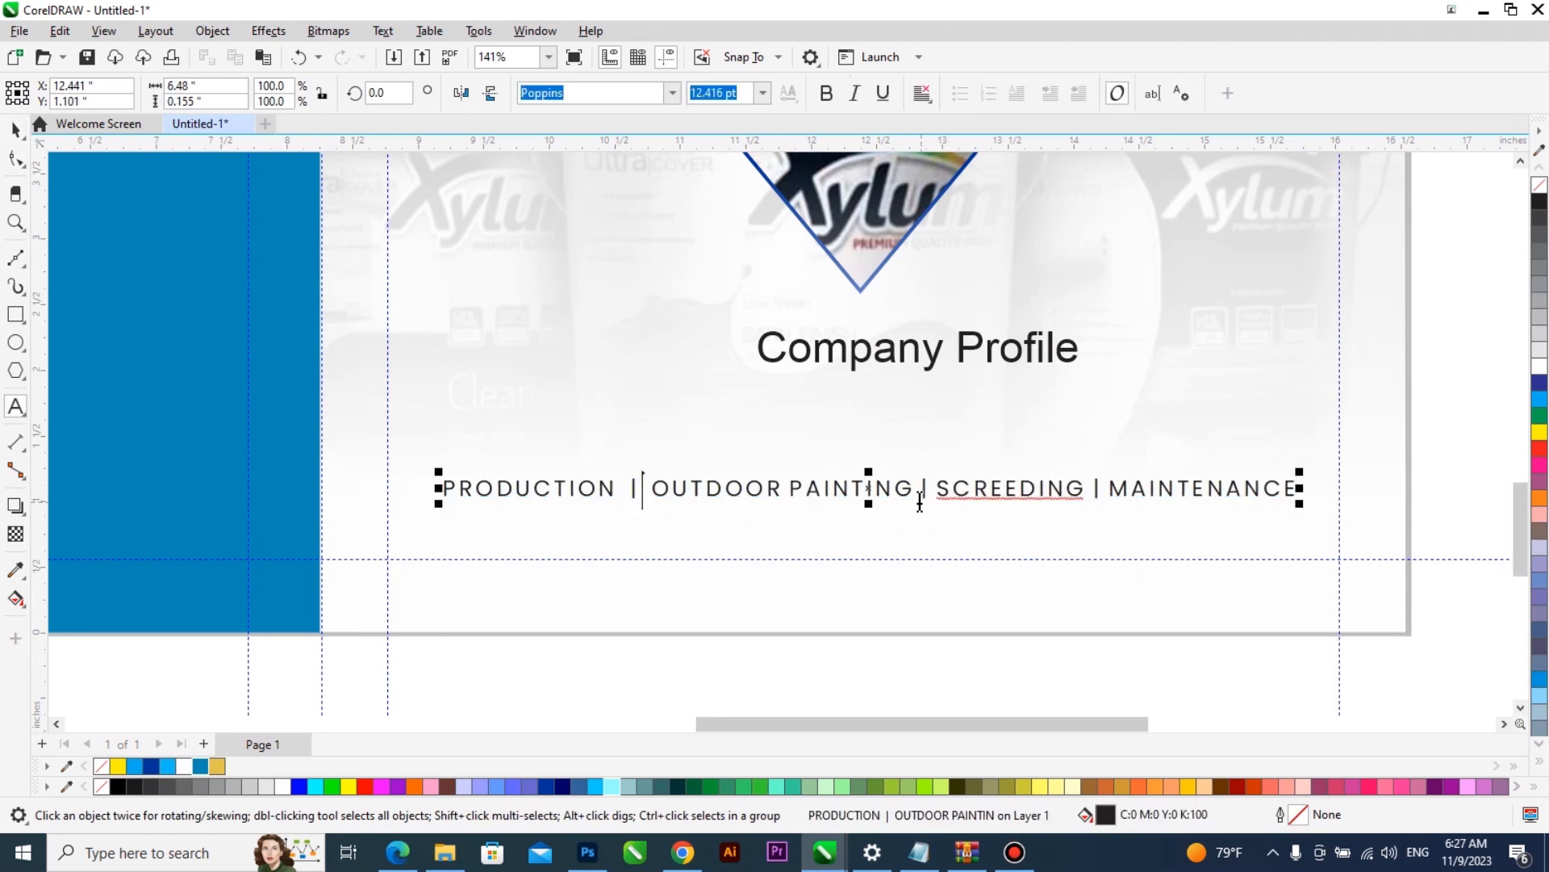
pyautogui.press('Right')
pyautogui.click(1105, 494)
pyautogui.click(1127, 491)
# - Recolour the three vertical separators in the services line to the back cover's blue
pyautogui.moveTo(1121, 486); pyautogui.dragTo(1113, 488)
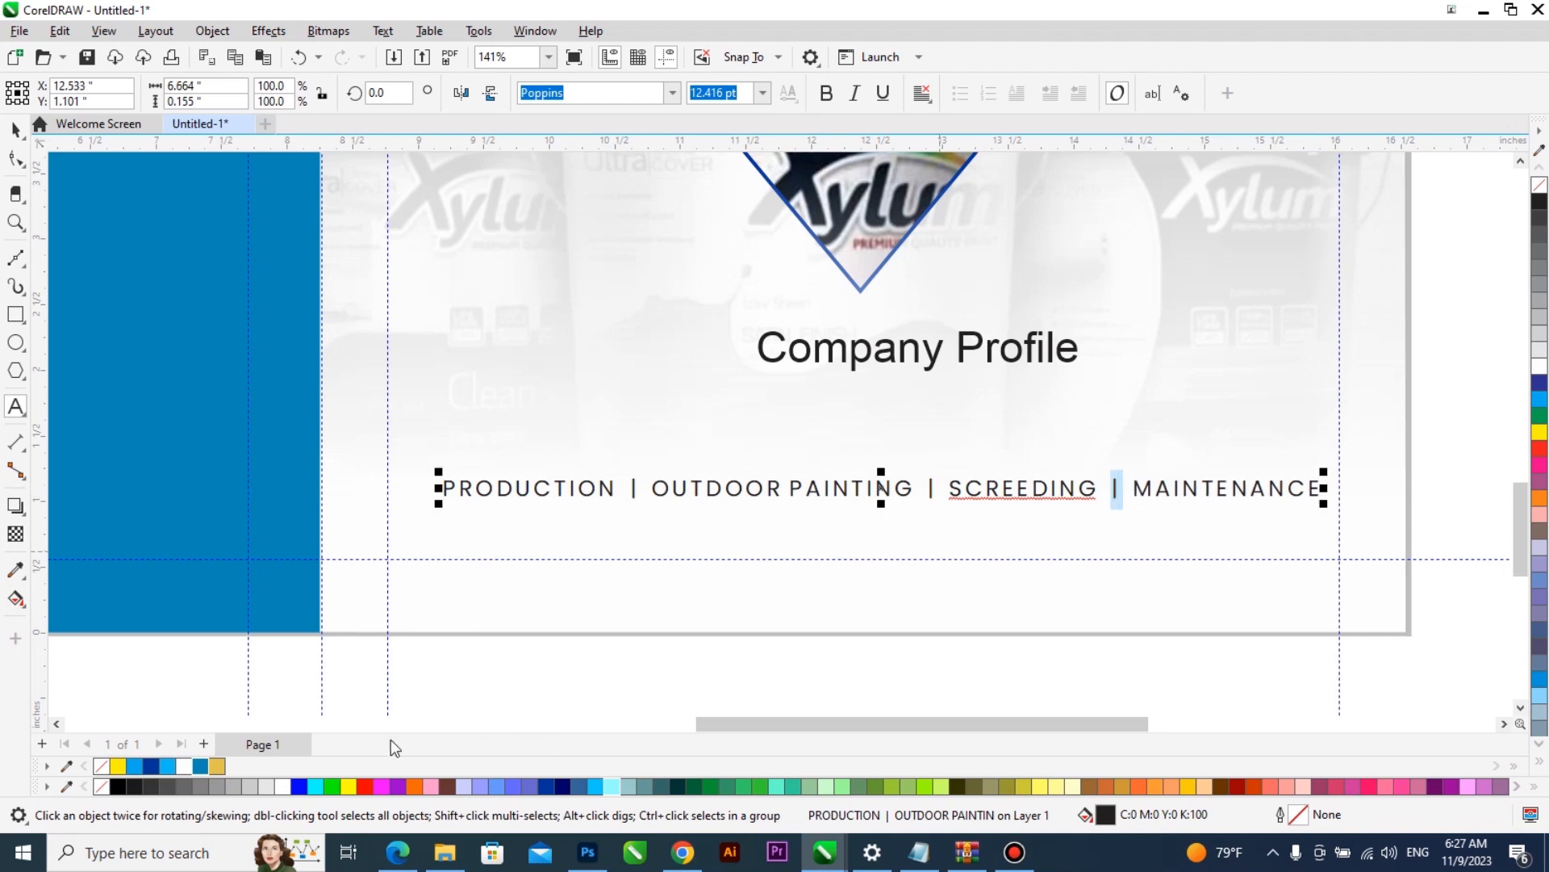
pyautogui.moveTo(637, 490); pyautogui.dragTo(630, 490)
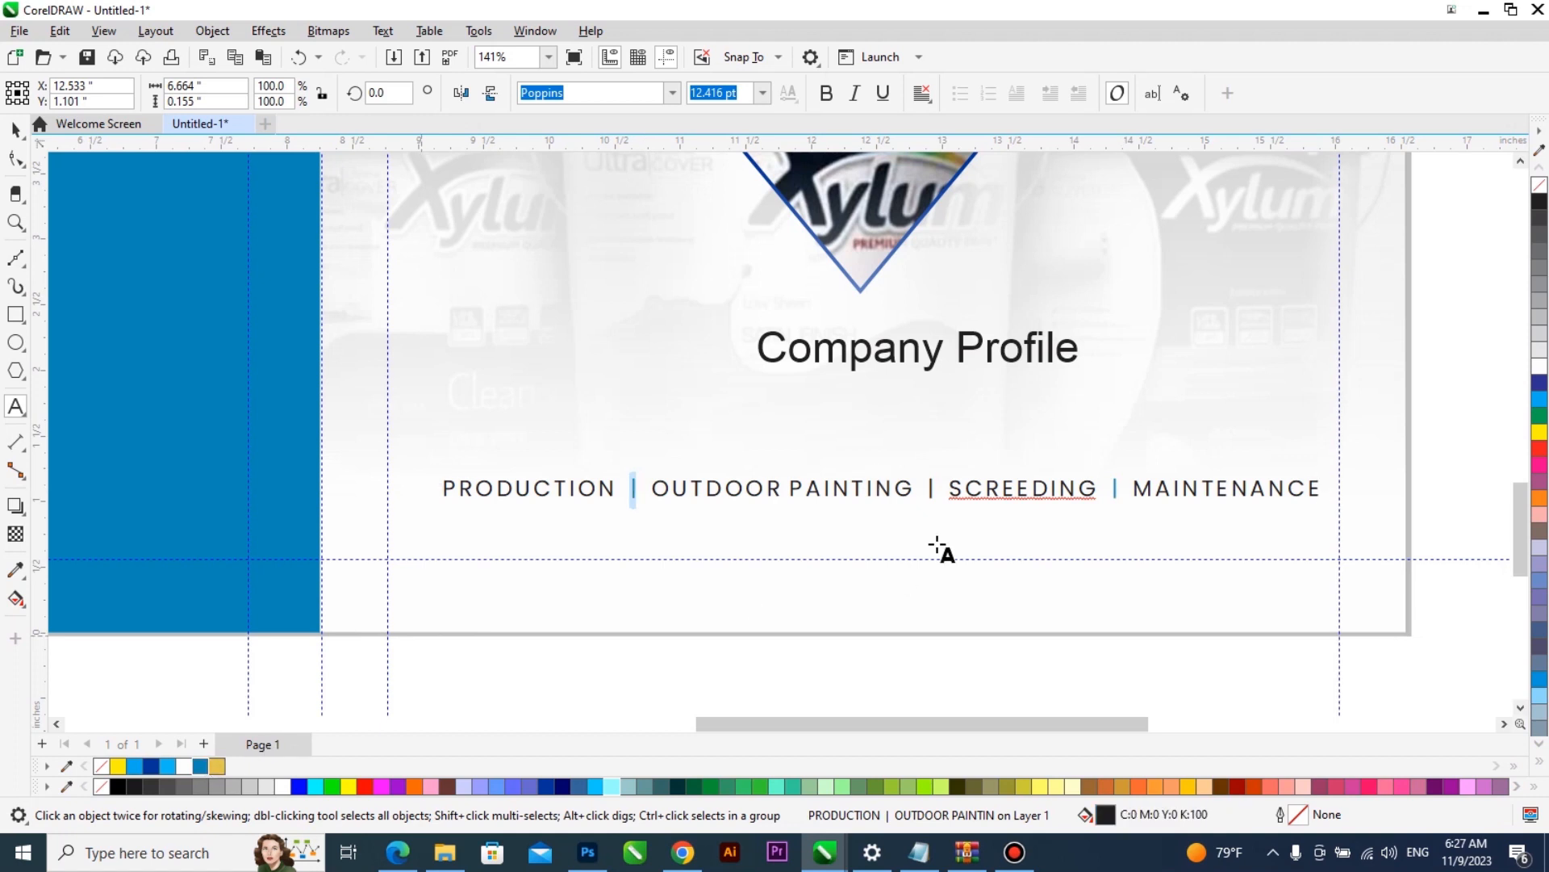
pyautogui.moveTo(937, 488); pyautogui.dragTo(928, 488)
pyautogui.click(200, 769)
# - Centre the services line horizontally on the front cover background
pyautogui.hotkey('ctrl', 'space')
pyautogui.keyDown('shift'); pyautogui.click(919, 536); pyautogui.keyUp('shift')
pyautogui.press('c')
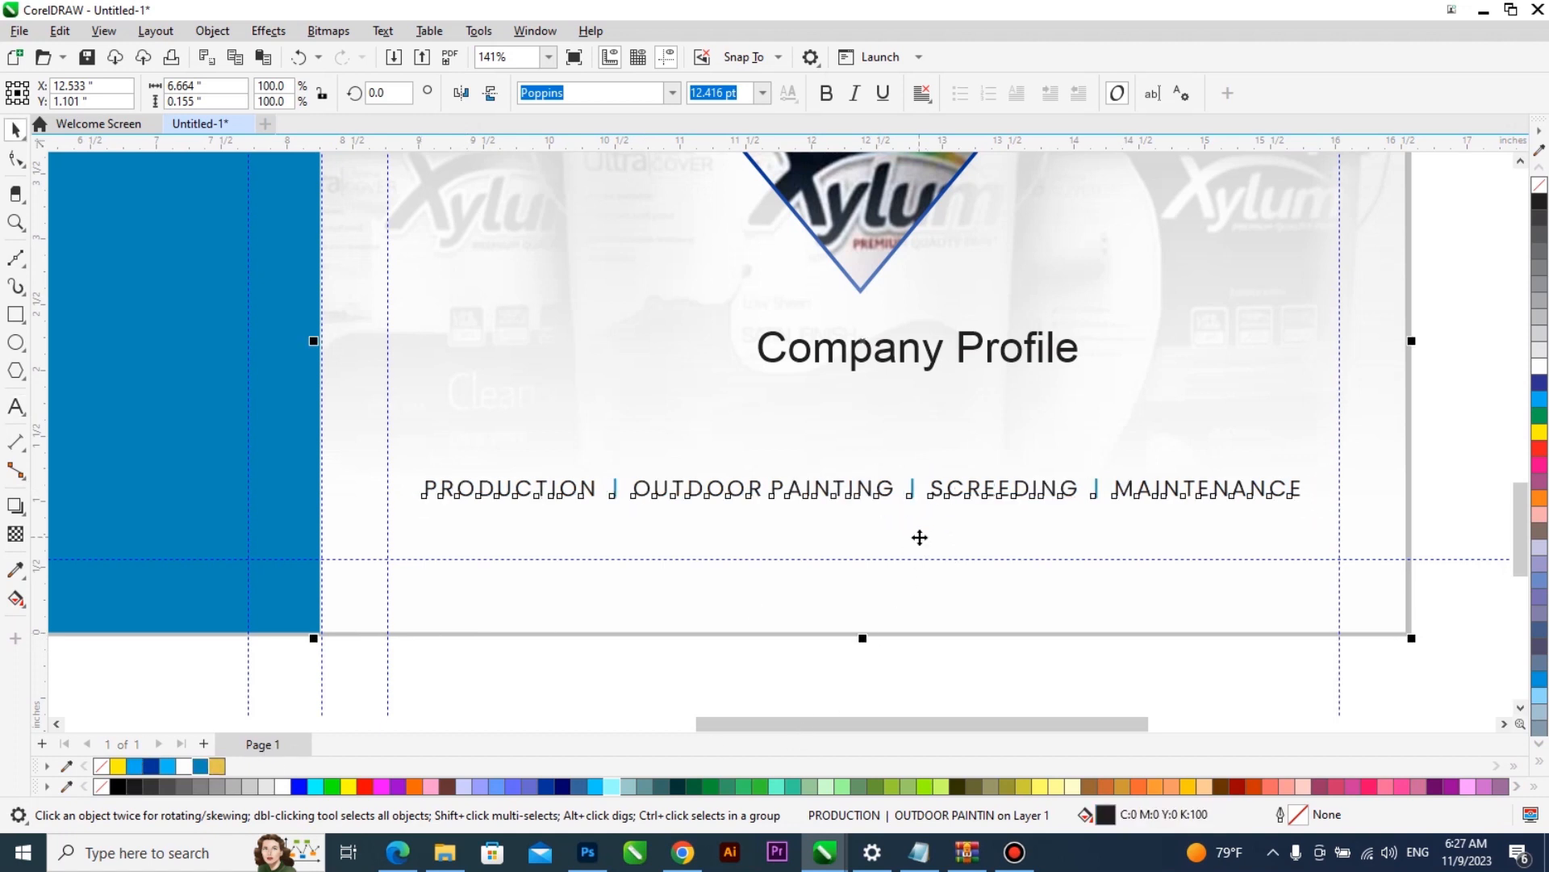
pyautogui.press('F4')
pyautogui.press('Escape')
# - Set the "Company Profile" heading in Southern Aire Personal Use Only and enlarge it to about 4.39 inches wide above the services line
pyautogui.press('z')
pyautogui.moveTo(1281, 494); pyautogui.dragTo(647, 714)
pyautogui.press('space')
pyautogui.moveTo(911, 412); pyautogui.dragTo(870, 428)
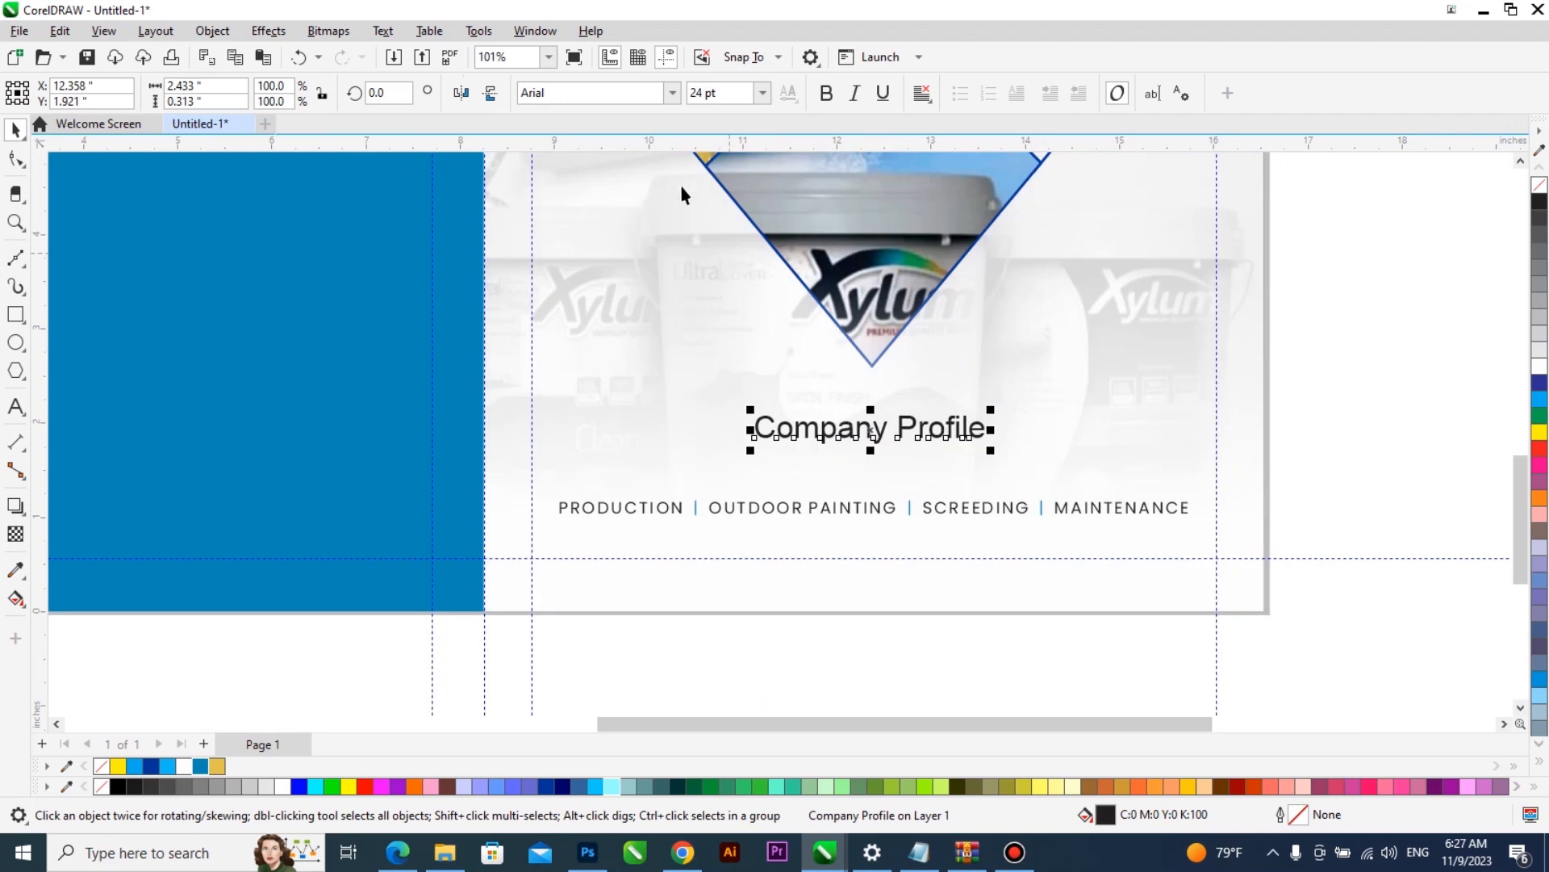
pyautogui.click(672, 93)
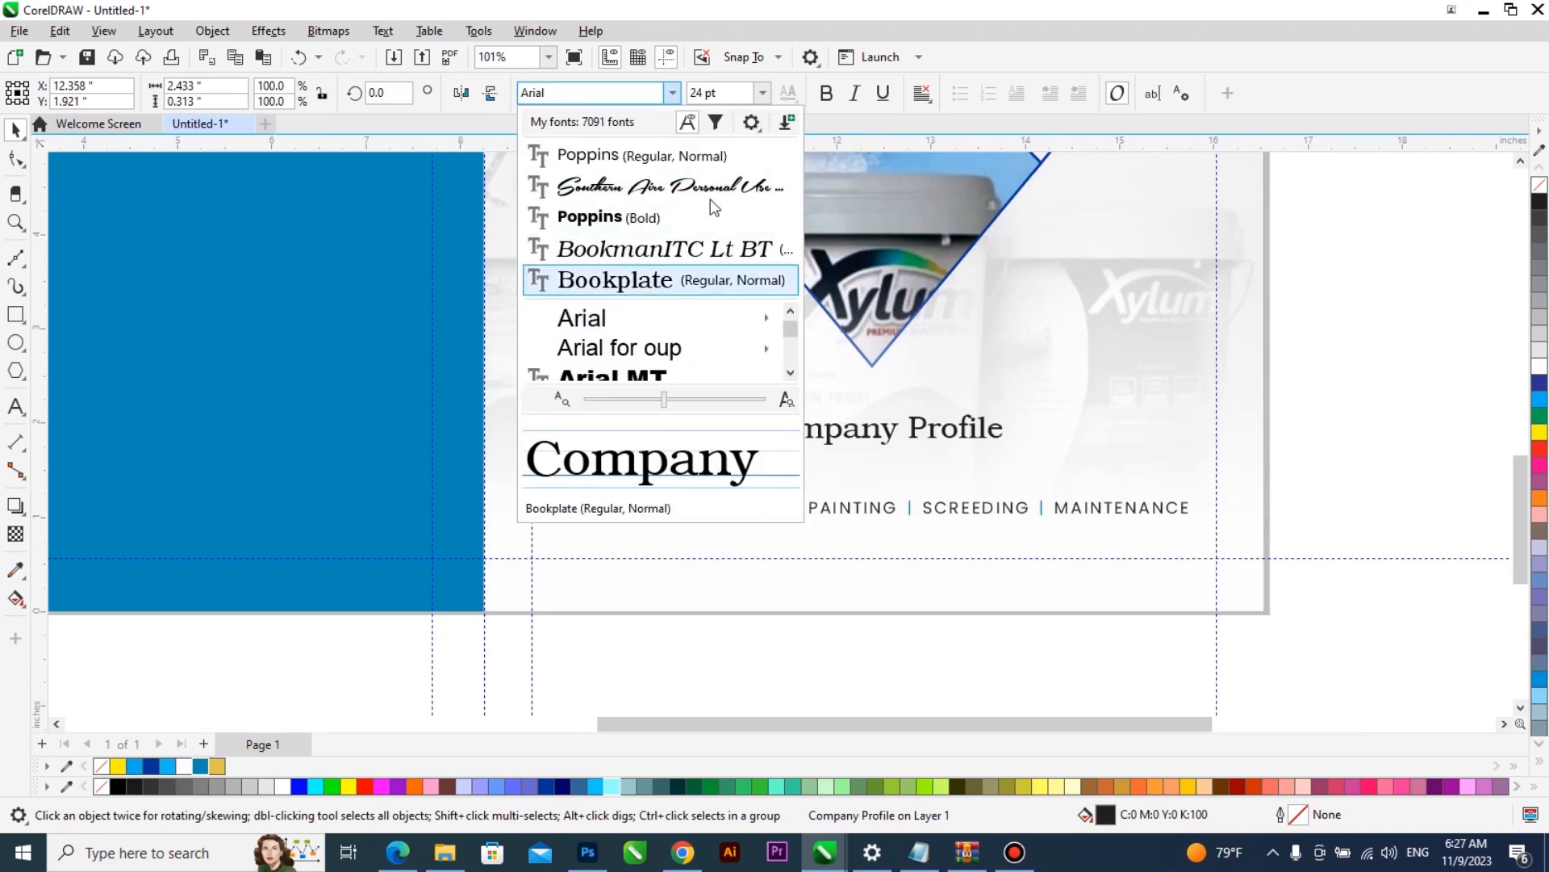
pyautogui.press('Escape')
pyautogui.moveTo(913, 451); pyautogui.dragTo(1130, 364)
pyautogui.click(1000, 413)
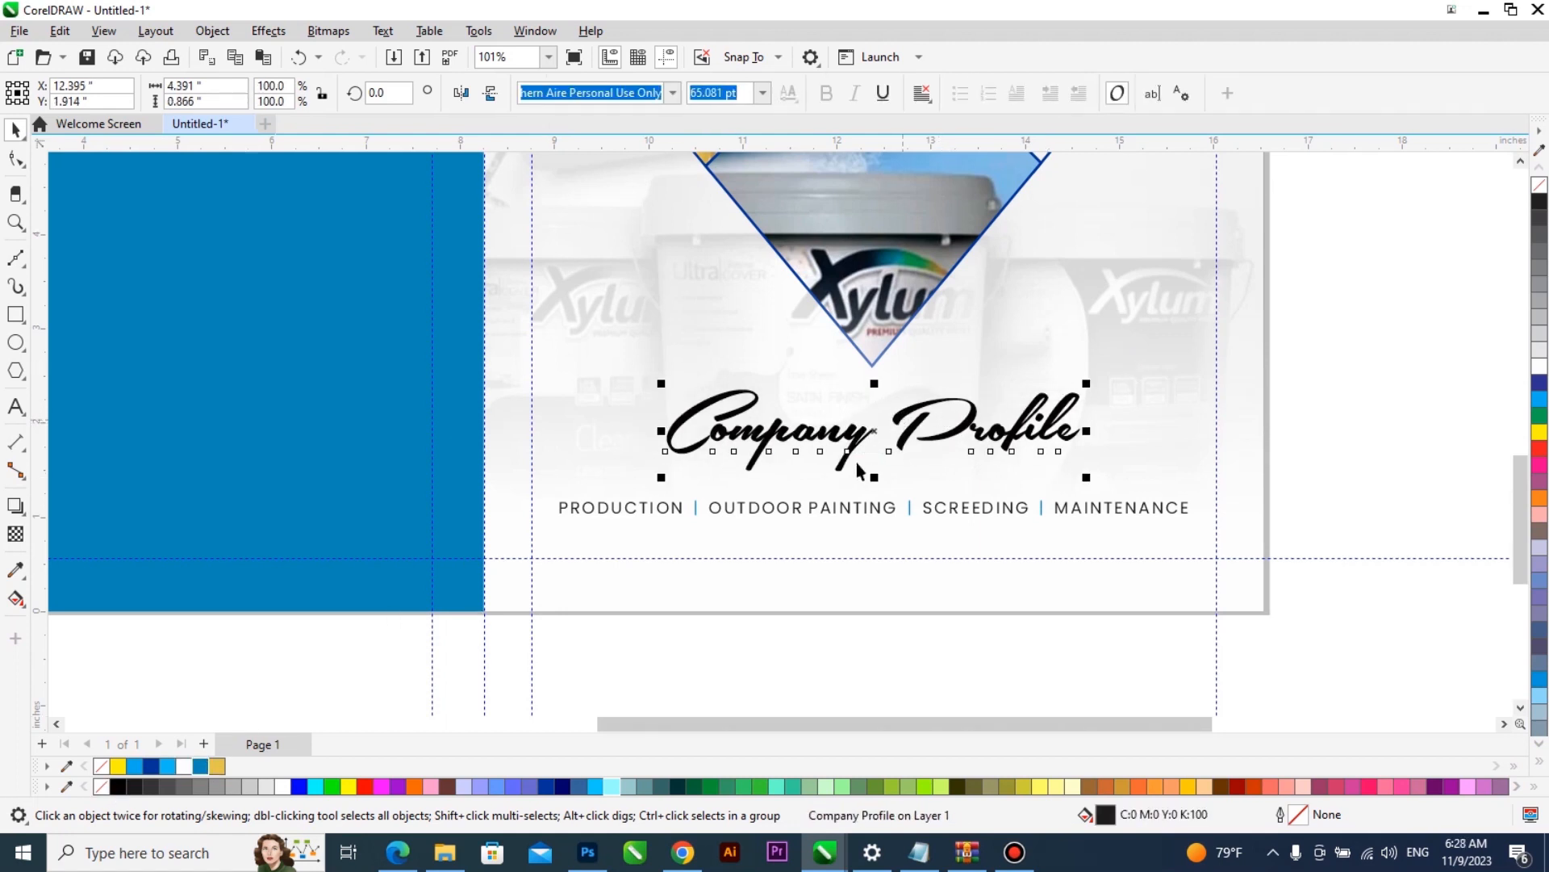
# - Recolour the word "Company" in the heading to the back cover's blue
pyautogui.doubleClick(900, 439)
pyautogui.moveTo(869, 440); pyautogui.dragTo(657, 439)
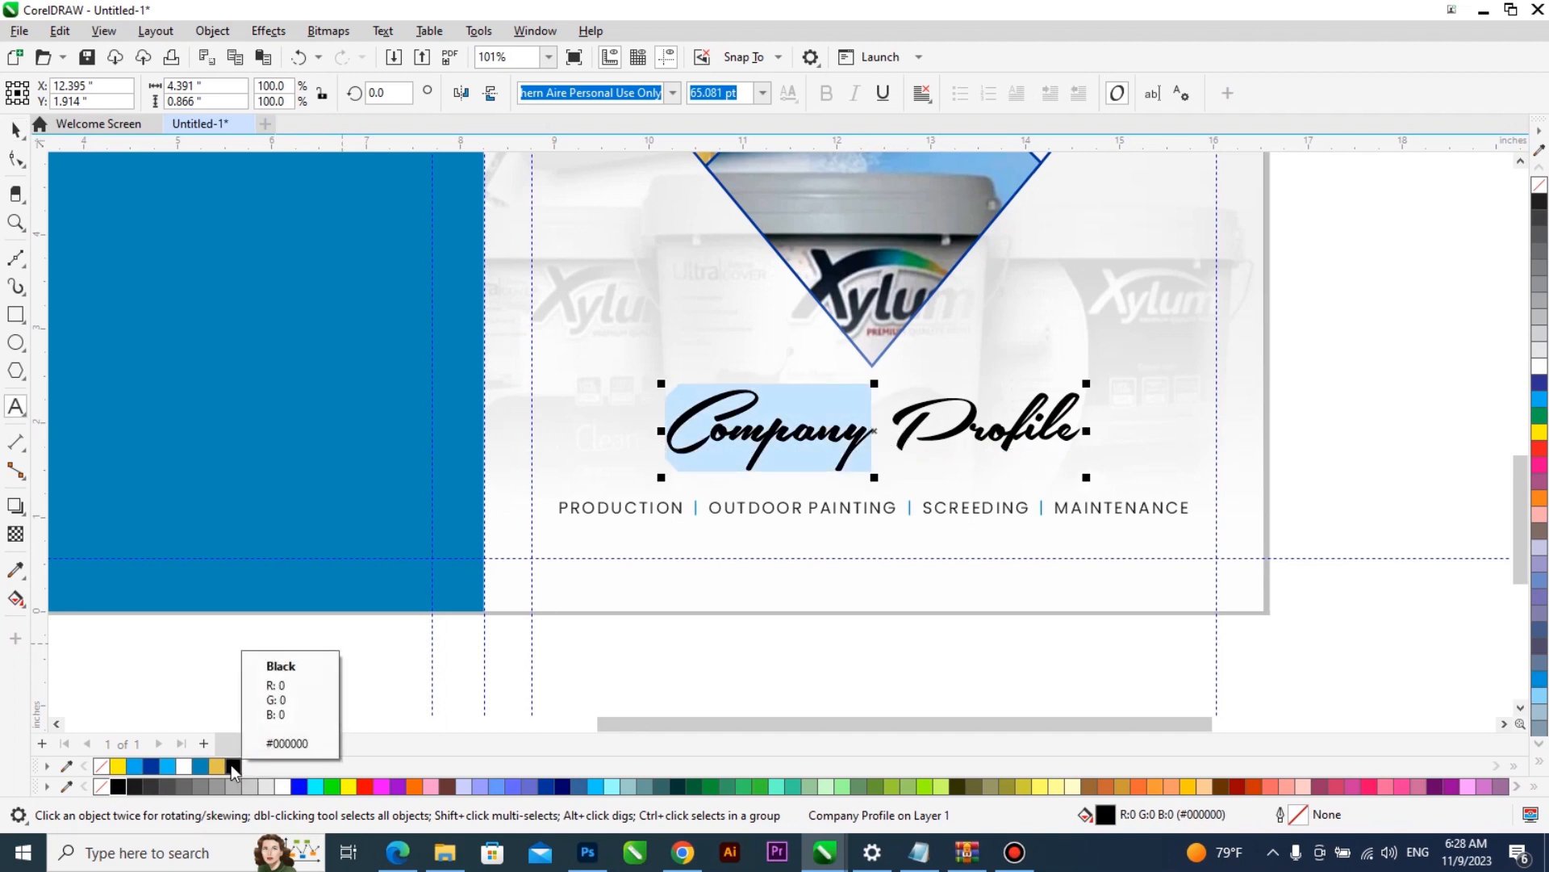
pyautogui.click(203, 765)
pyautogui.hotkey('ctrl', 'space')
pyautogui.scroll(2, 1009, 464)
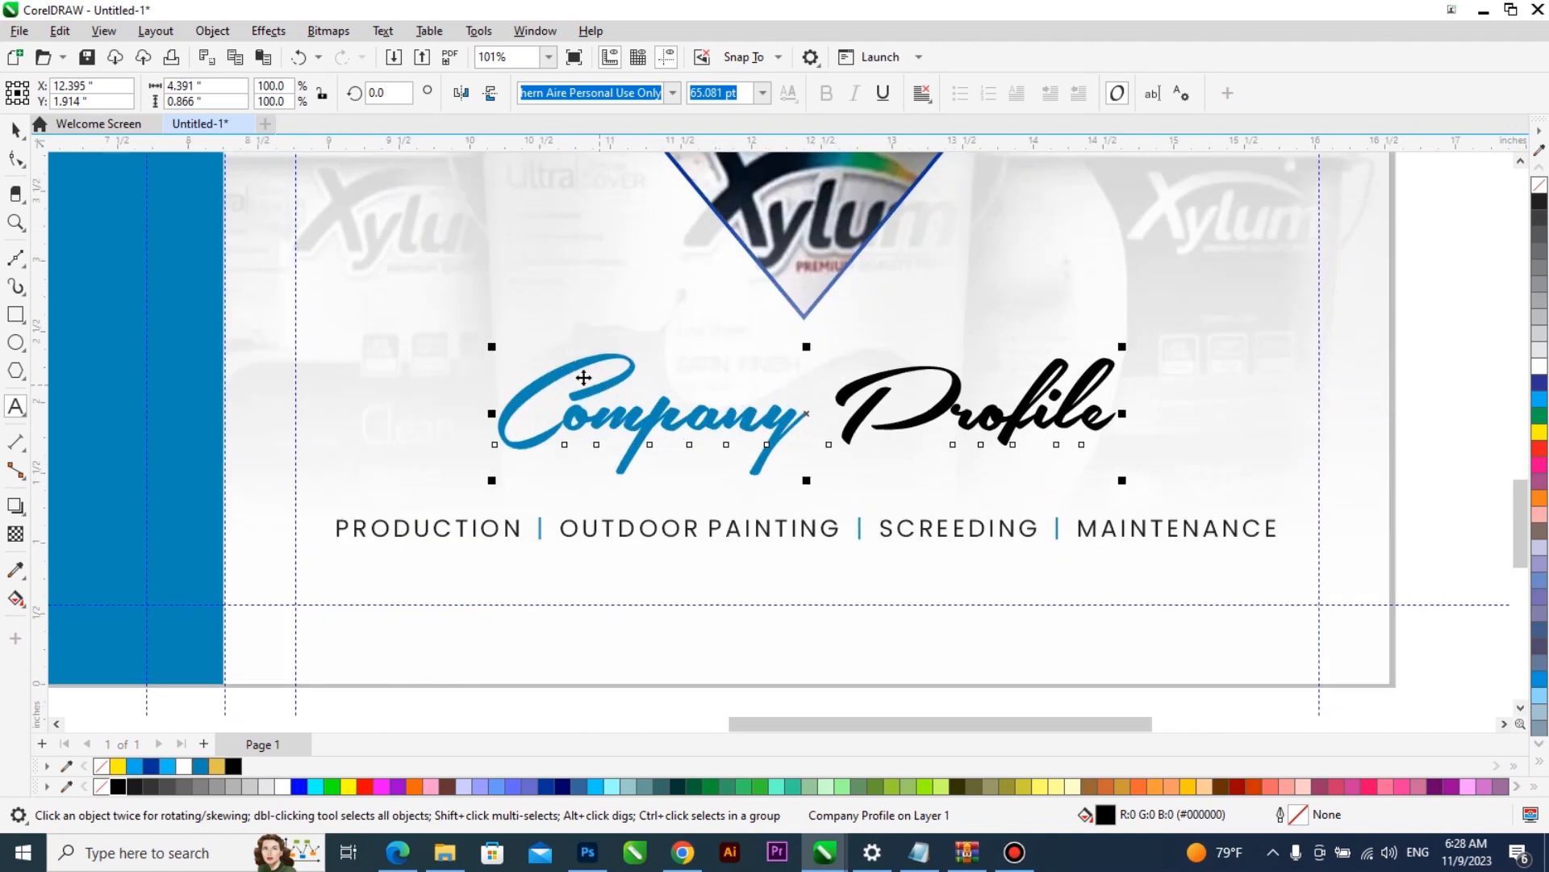
# - Draw an ellipse about 3.53 by 1.27 inches below "Profile" and rotate it about 4 degrees counterclockwise
pyautogui.press('F6')
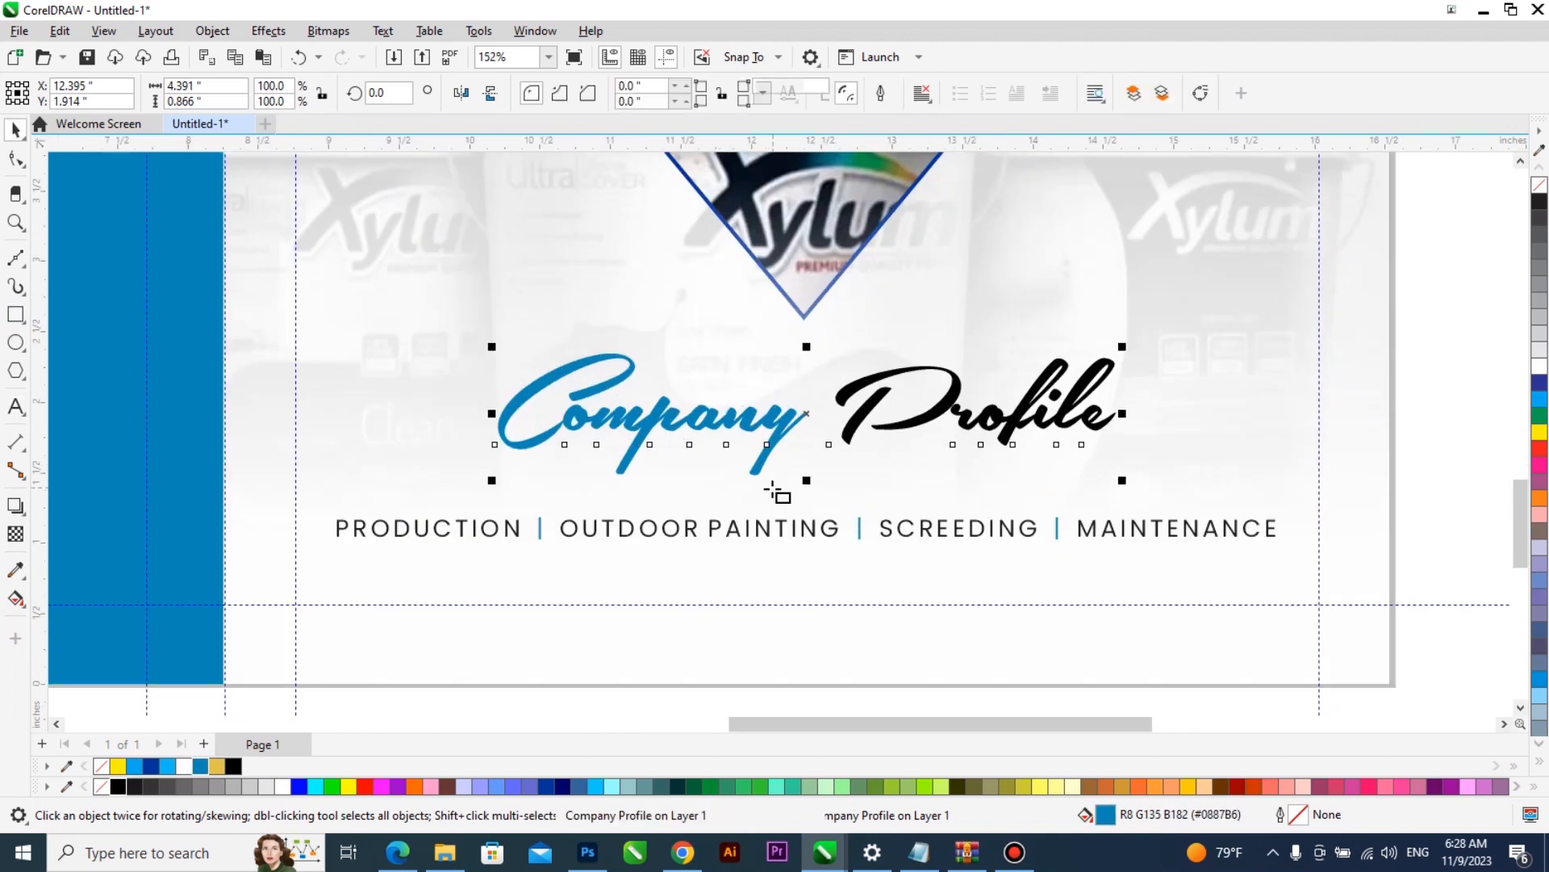
pyautogui.press('F7')
pyautogui.moveTo(758, 424); pyautogui.dragTo(1255, 602)
pyautogui.press('space')
pyautogui.click(1242, 486)
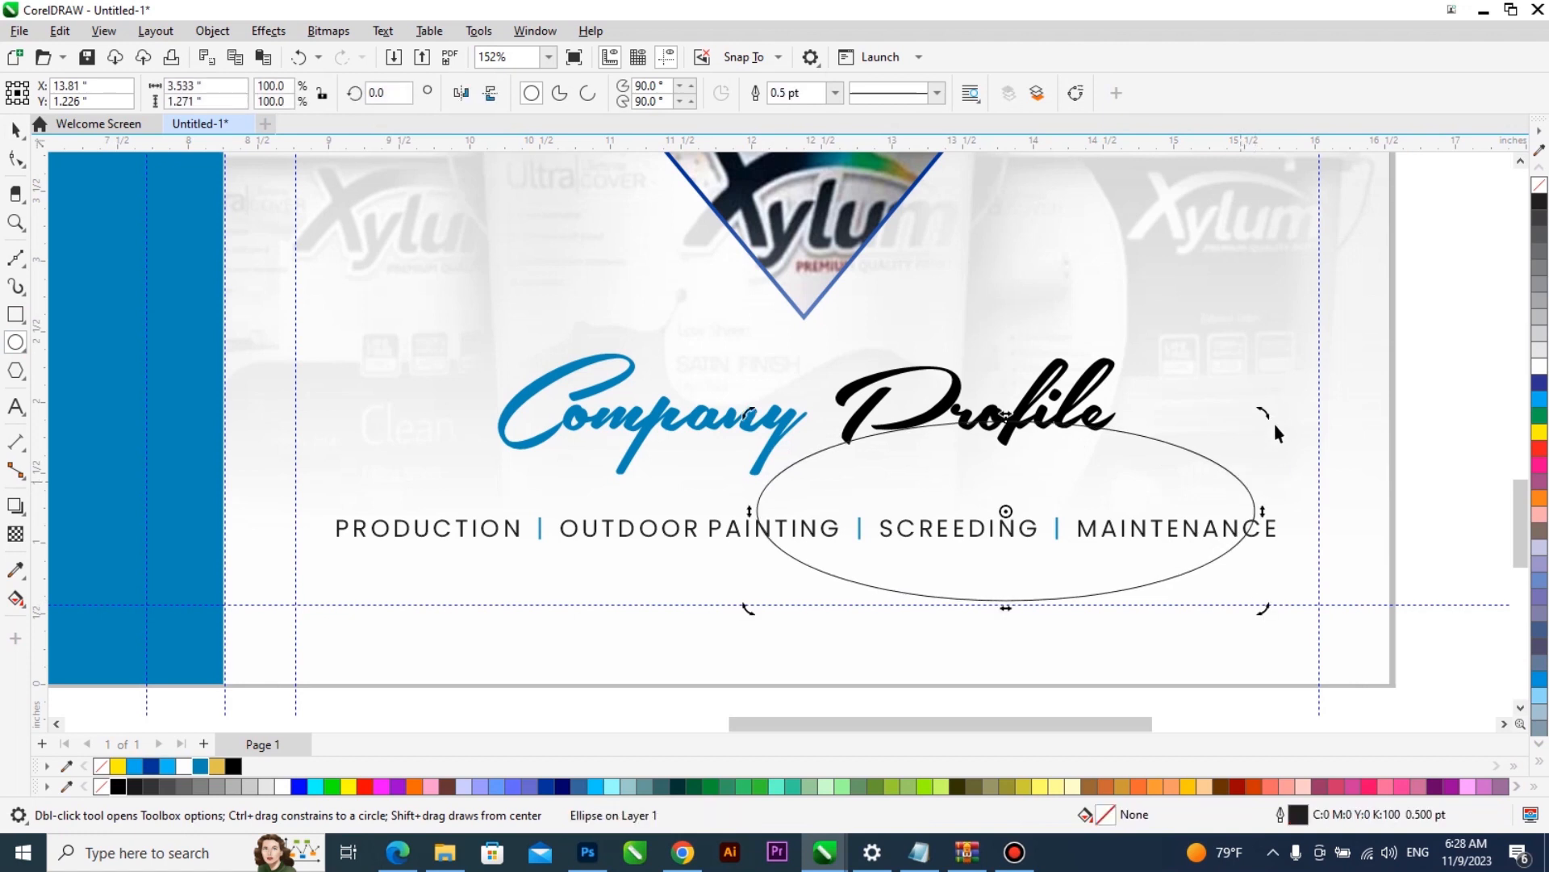
pyautogui.moveTo(1268, 414); pyautogui.dragTo(1274, 389)
# - Duplicate the ellipse with a slight offset and stretch it to about 1.43 inches high
pyautogui.moveTo(1144, 452)
pyautogui.mouseDown()
pyautogui.moveTo(1126, 481)
pyautogui.moveTo(1091, 481)
pyautogui.moveTo(1143, 476)
pyautogui.mouseUp()
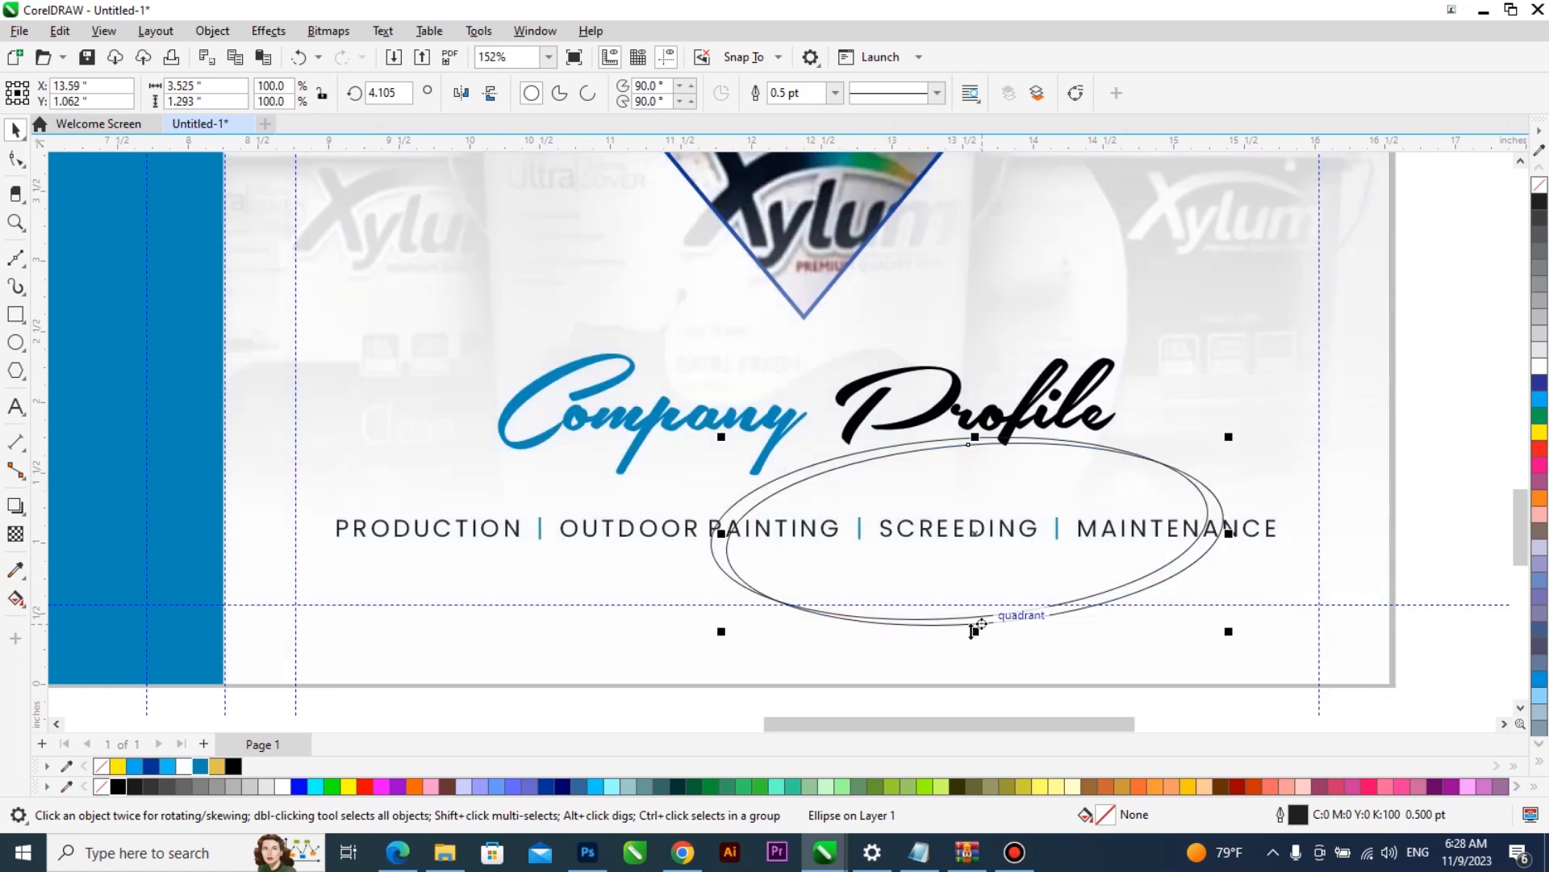
pyautogui.scroll(1, 977, 630)
pyautogui.moveTo(976, 630); pyautogui.dragTo(977, 652)
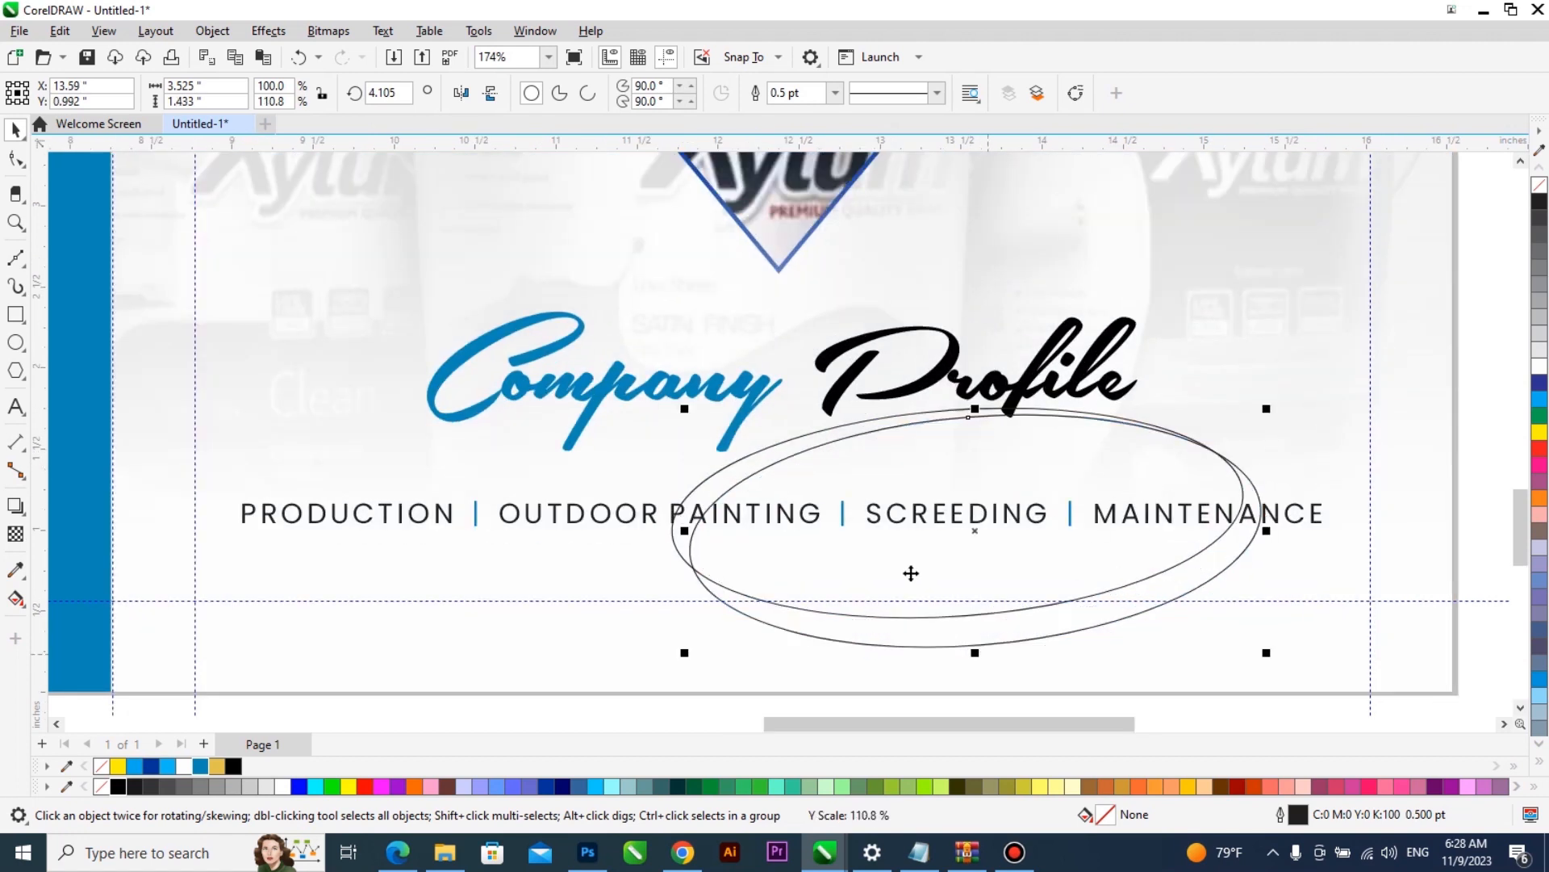
# - Trim one ellipse with the other and delete the leftover ellipse to leave a thin crescent
pyautogui.keyDown('shift'); pyautogui.click(779, 443); pyautogui.keyUp('shift')
pyautogui.click(595, 93)
pyautogui.click(1159, 468)
pyautogui.press('Delete')
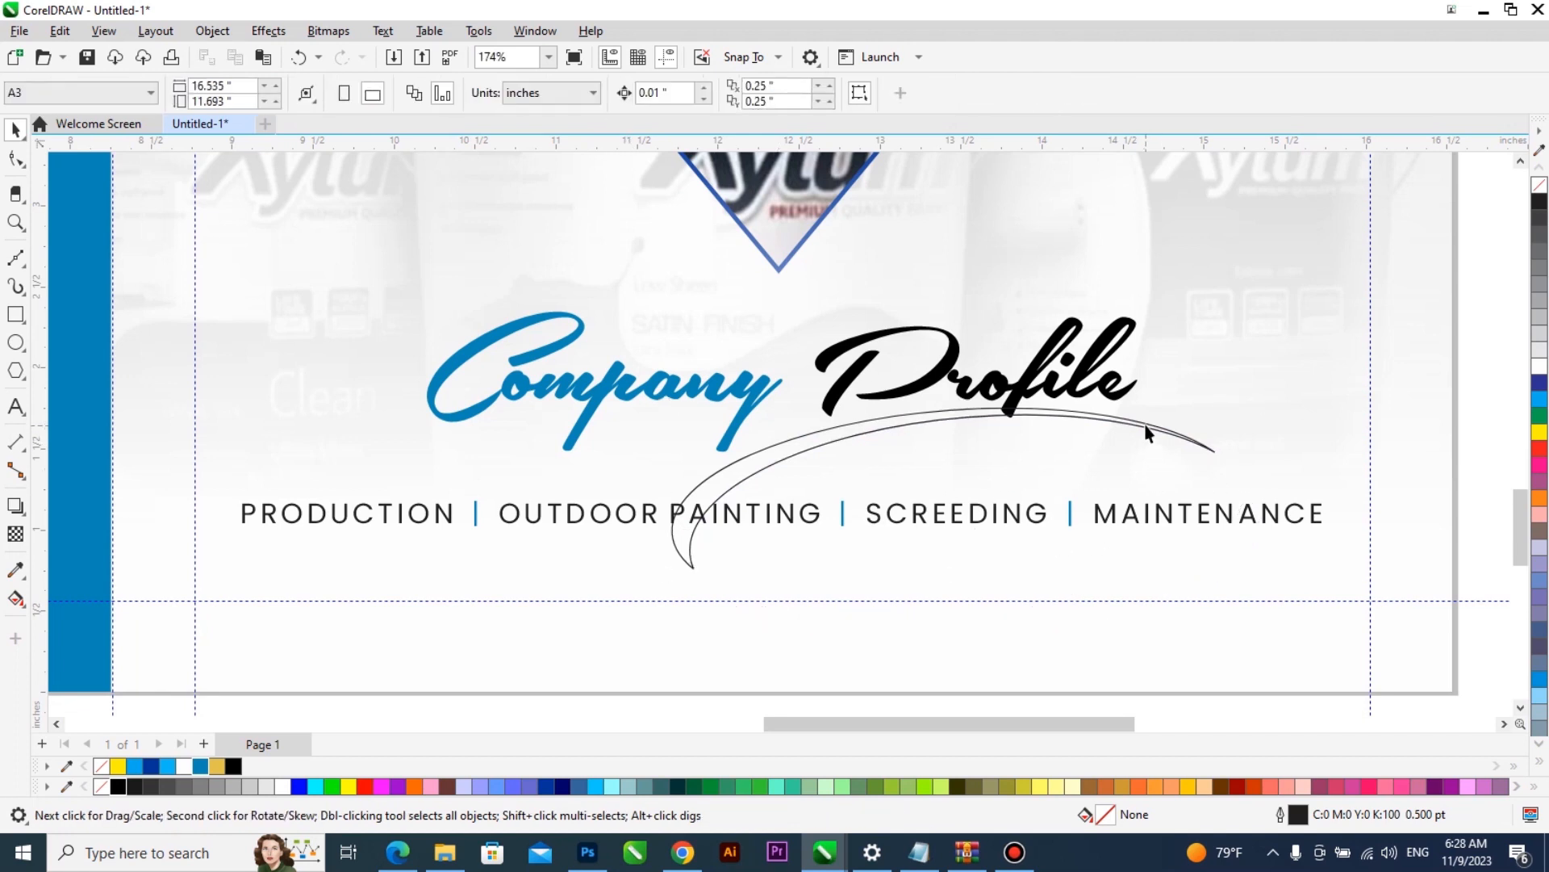
# - Rotate the crescent slightly counterclockwise and reposition it so its upper arc runs under "Profile"
pyautogui.click(1162, 423)
pyautogui.click(1162, 423)
pyautogui.moveTo(1244, 574)
pyautogui.mouseDown()
pyautogui.moveTo(1266, 546)
pyautogui.moveTo(1266, 559)
pyautogui.mouseUp()
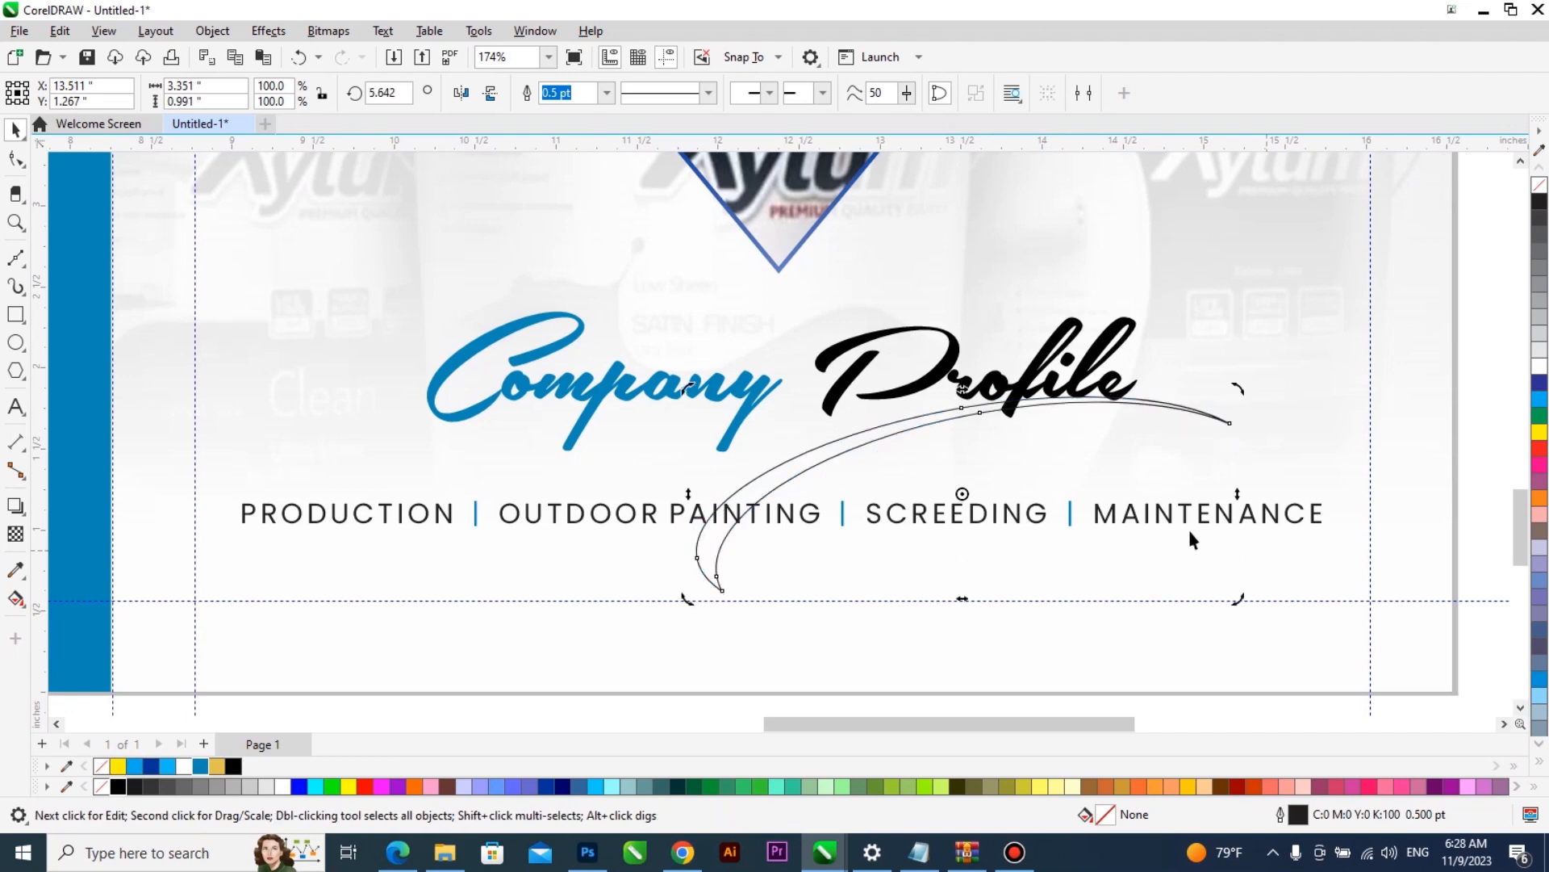
pyautogui.moveTo(781, 471); pyautogui.dragTo(760, 475)
# - Reshape the crescent's nodes, raising its tip beyond "Profile" and lowering the middle nodes of both edges
pyautogui.press('F10')
pyautogui.scroll(1, 1188, 438)
pyautogui.click(1216, 421)
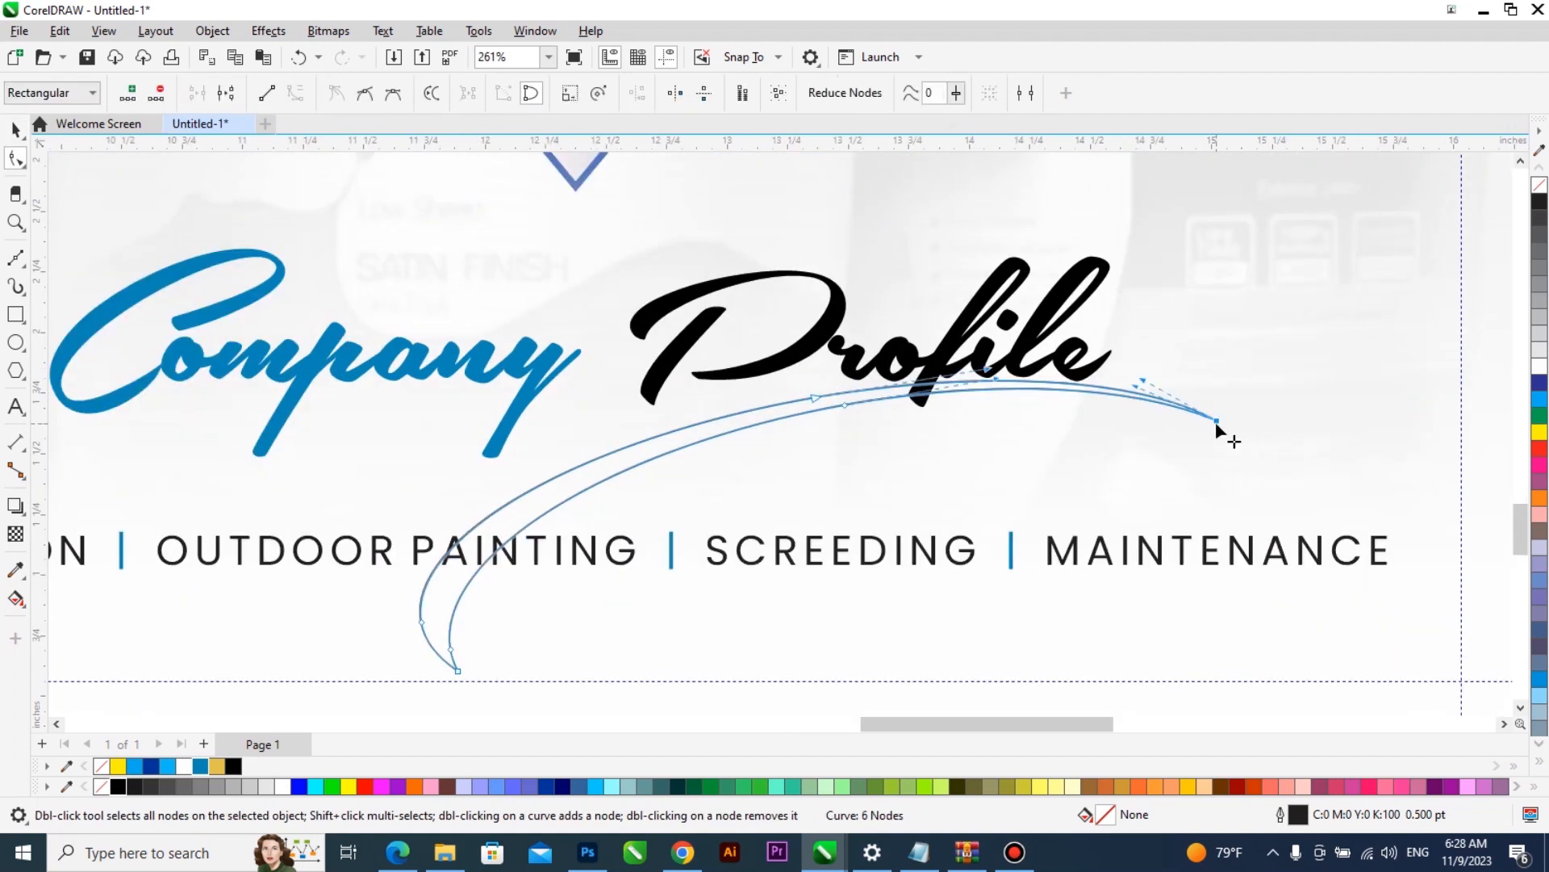
pyautogui.moveTo(1214, 418); pyautogui.dragTo(1212, 395)
pyautogui.moveTo(849, 405); pyautogui.dragTo(847, 423)
pyautogui.click(810, 405)
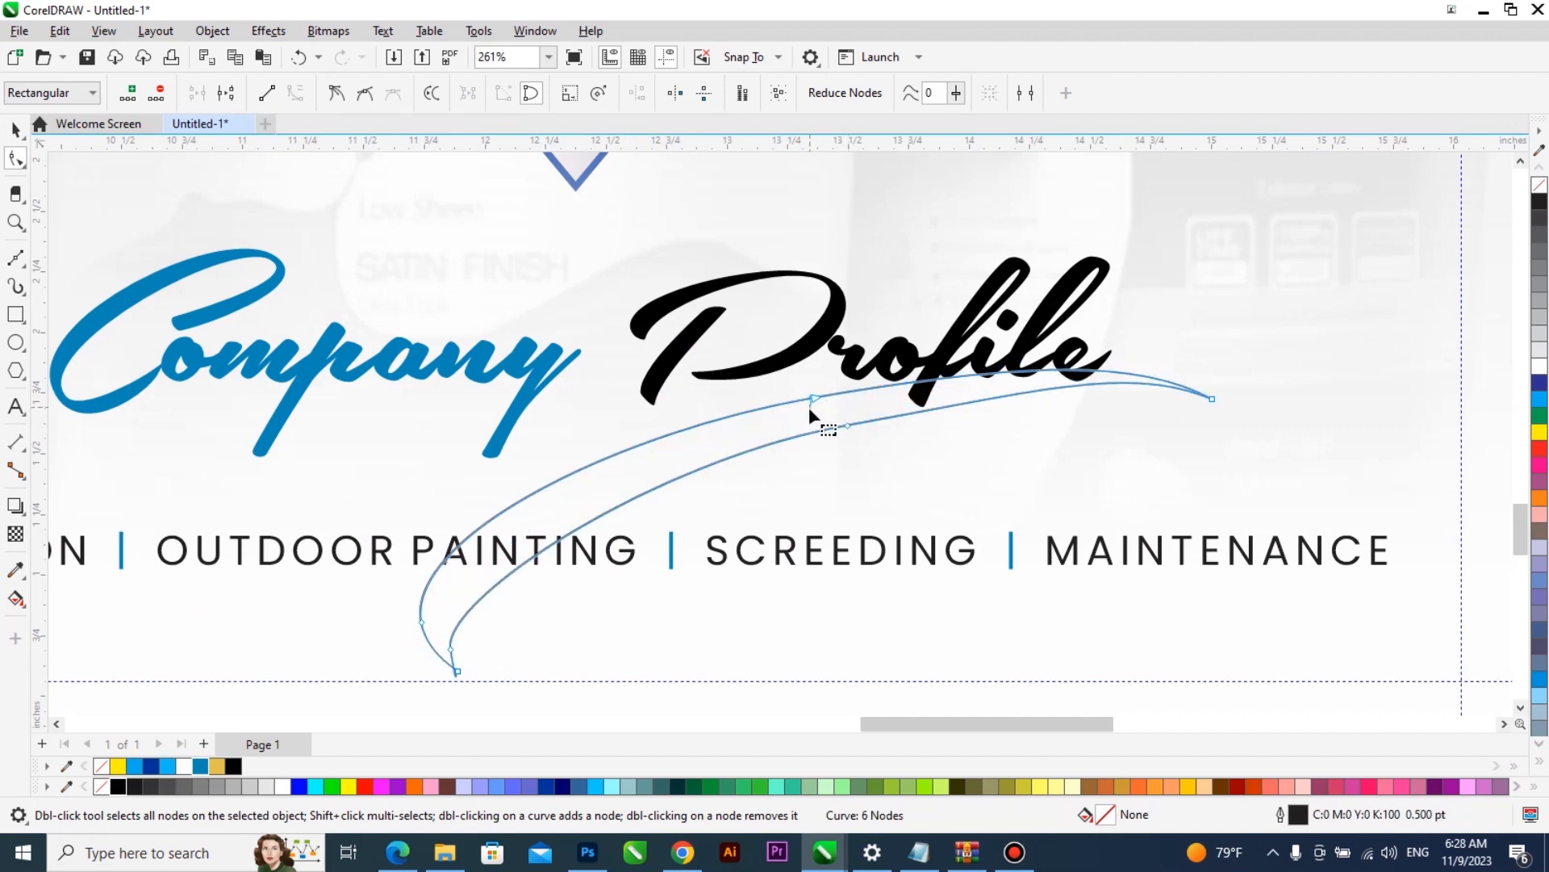
pyautogui.moveTo(815, 399); pyautogui.dragTo(819, 407)
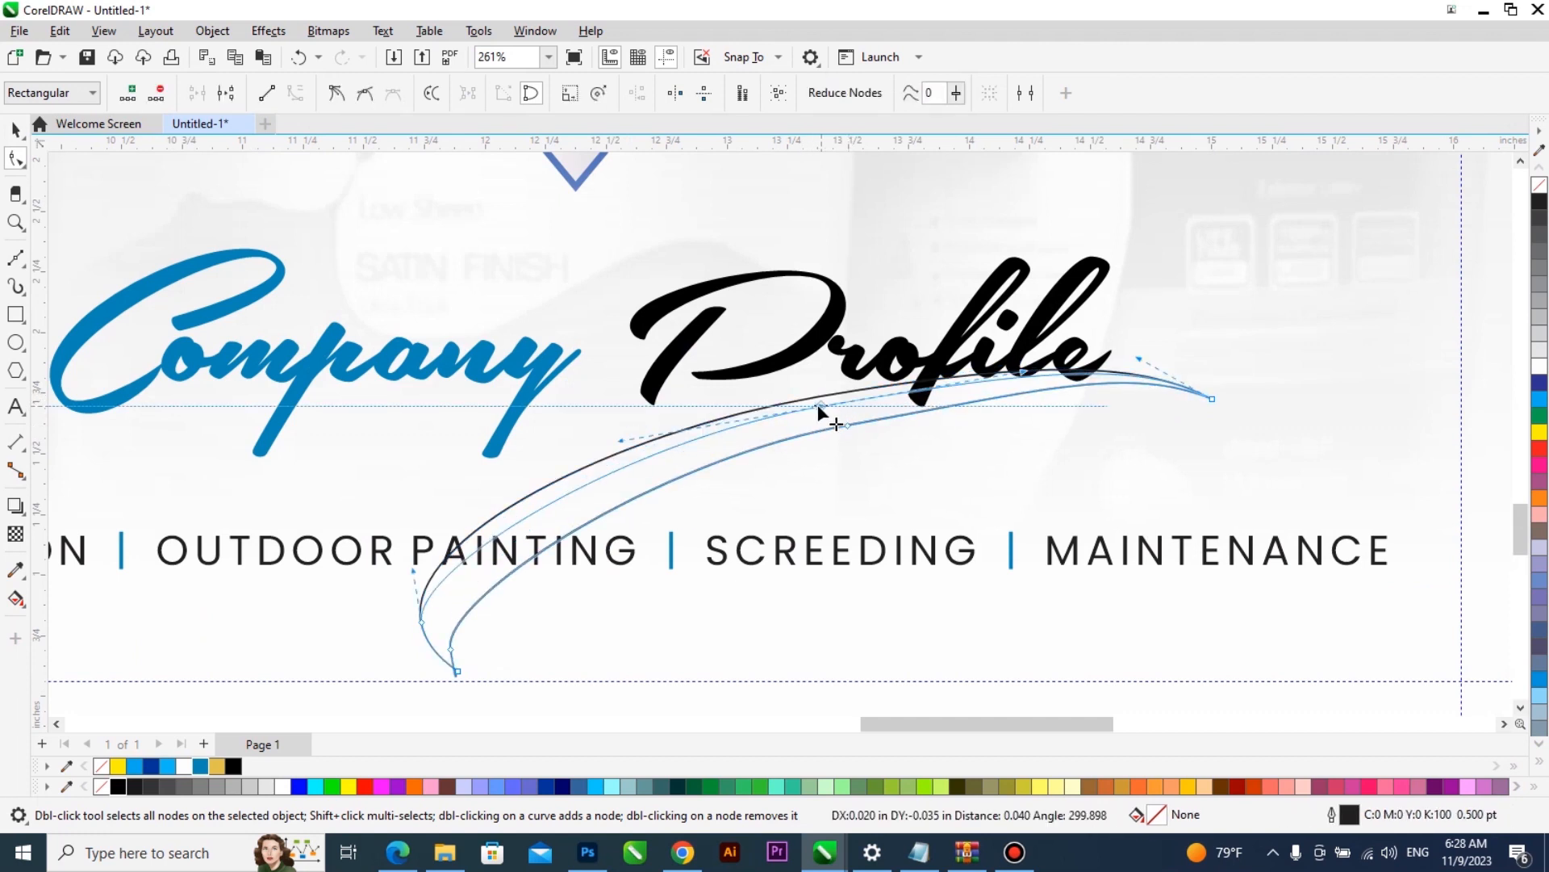
pyautogui.scroll(1, 1180, 362)
pyautogui.moveTo(1227, 413); pyautogui.dragTo(1228, 411)
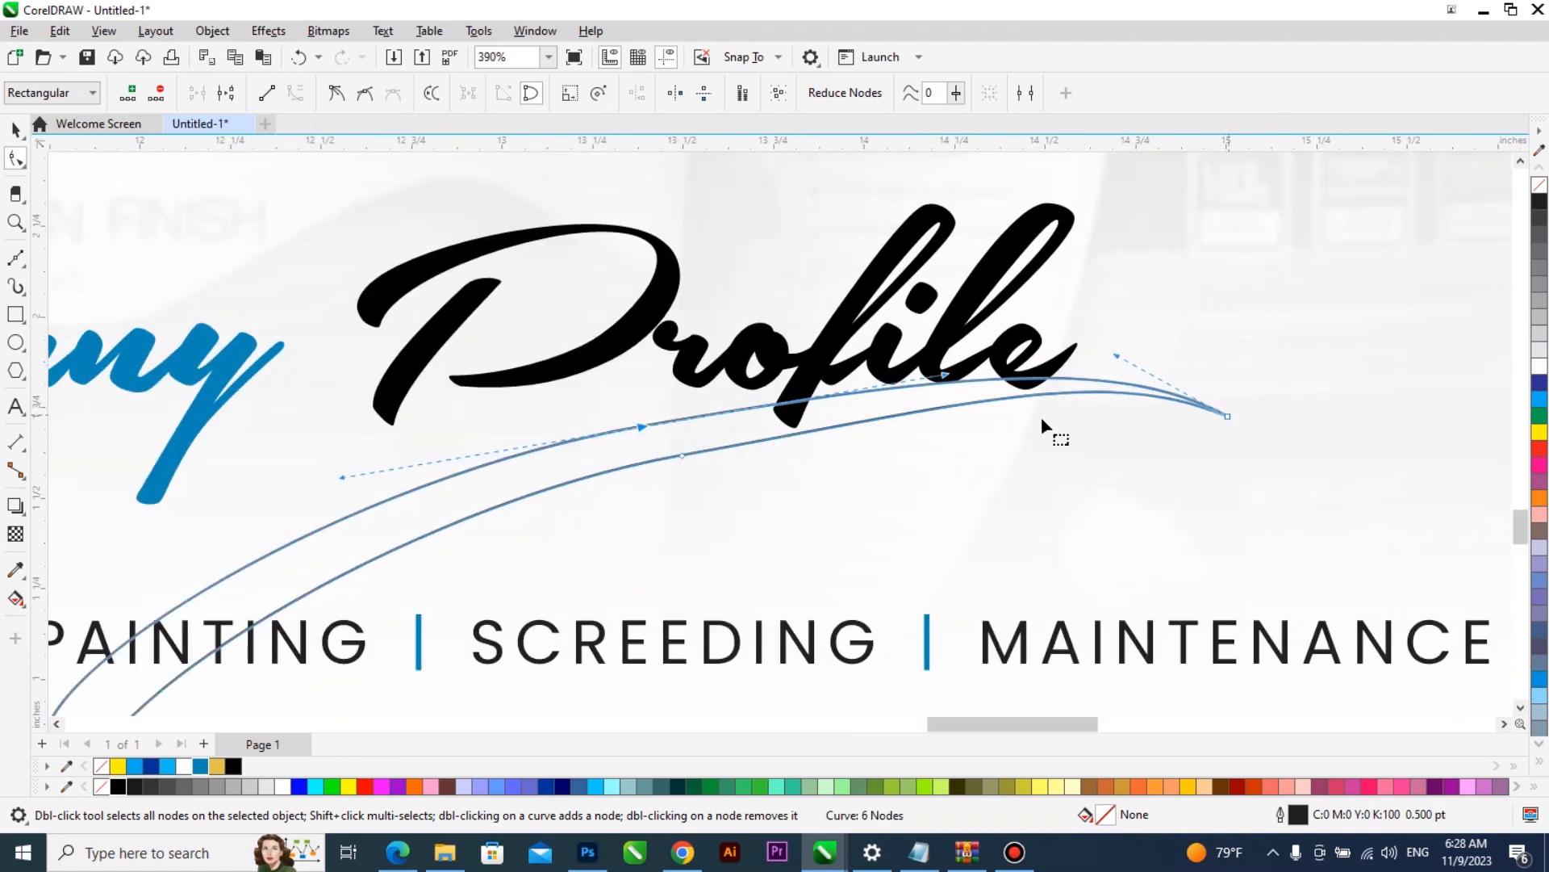
pyautogui.scroll(-2, 1044, 428)
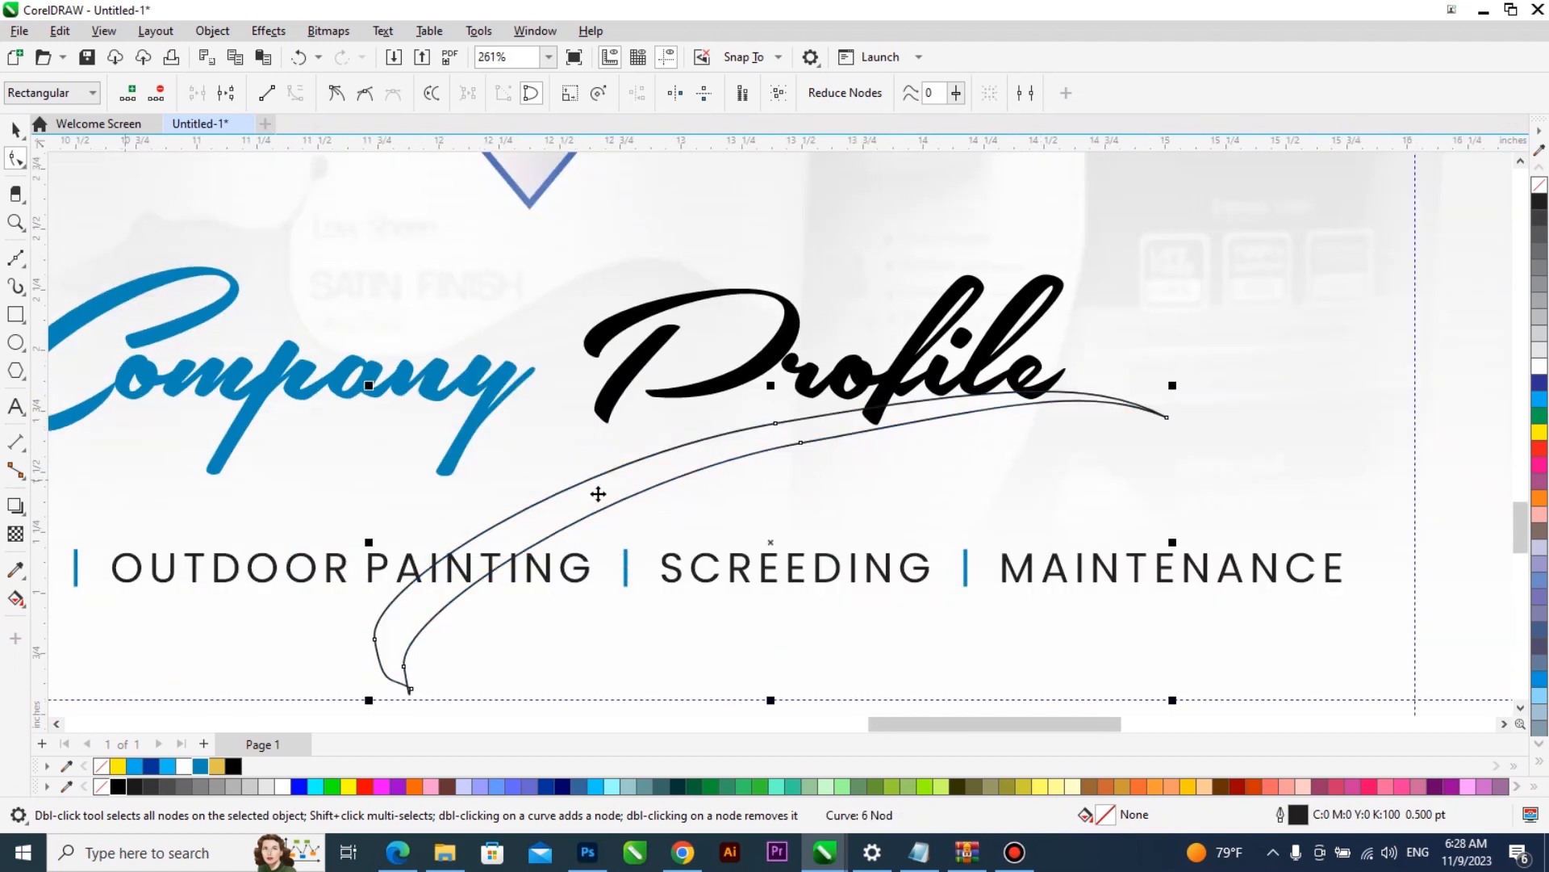
pyautogui.press('space')
pyautogui.click(461, 94)
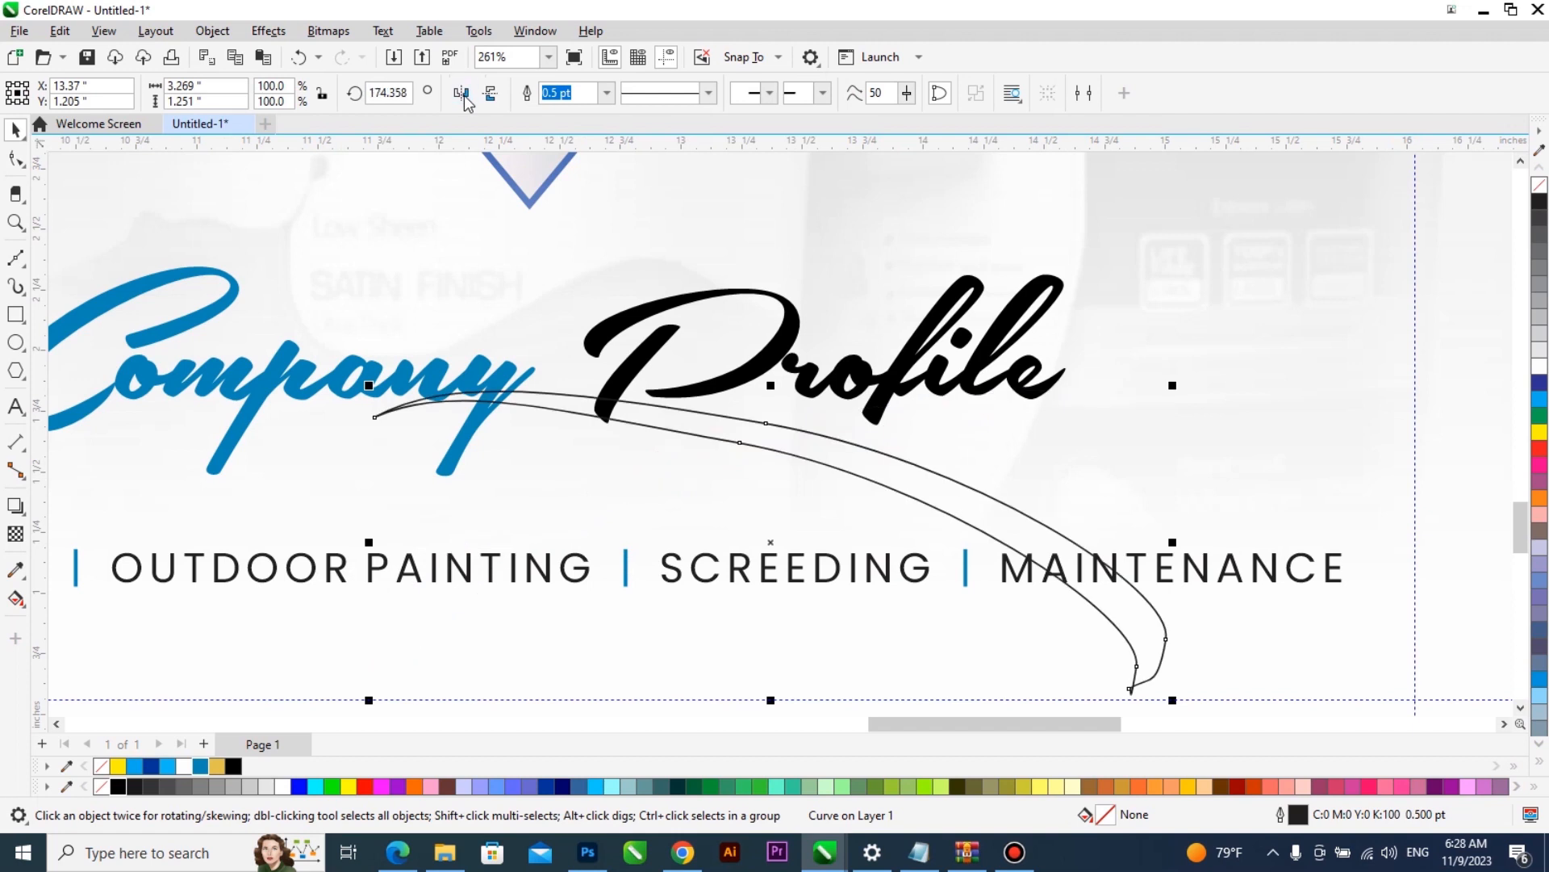
pyautogui.click(461, 93)
# - Cut off the crescent's curled lower tail by trimming it with a rectangle and deleting that rectangle
pyautogui.moveTo(115, 386)
pyautogui.mouseDown()
pyautogui.moveTo(529, 699)
pyautogui.moveTo(657, 734)
pyautogui.moveTo(643, 671)
pyautogui.mouseUp()
pyautogui.press('space')
pyautogui.keyDown('shift'); pyautogui.click(688, 373); pyautogui.keyUp('shift')
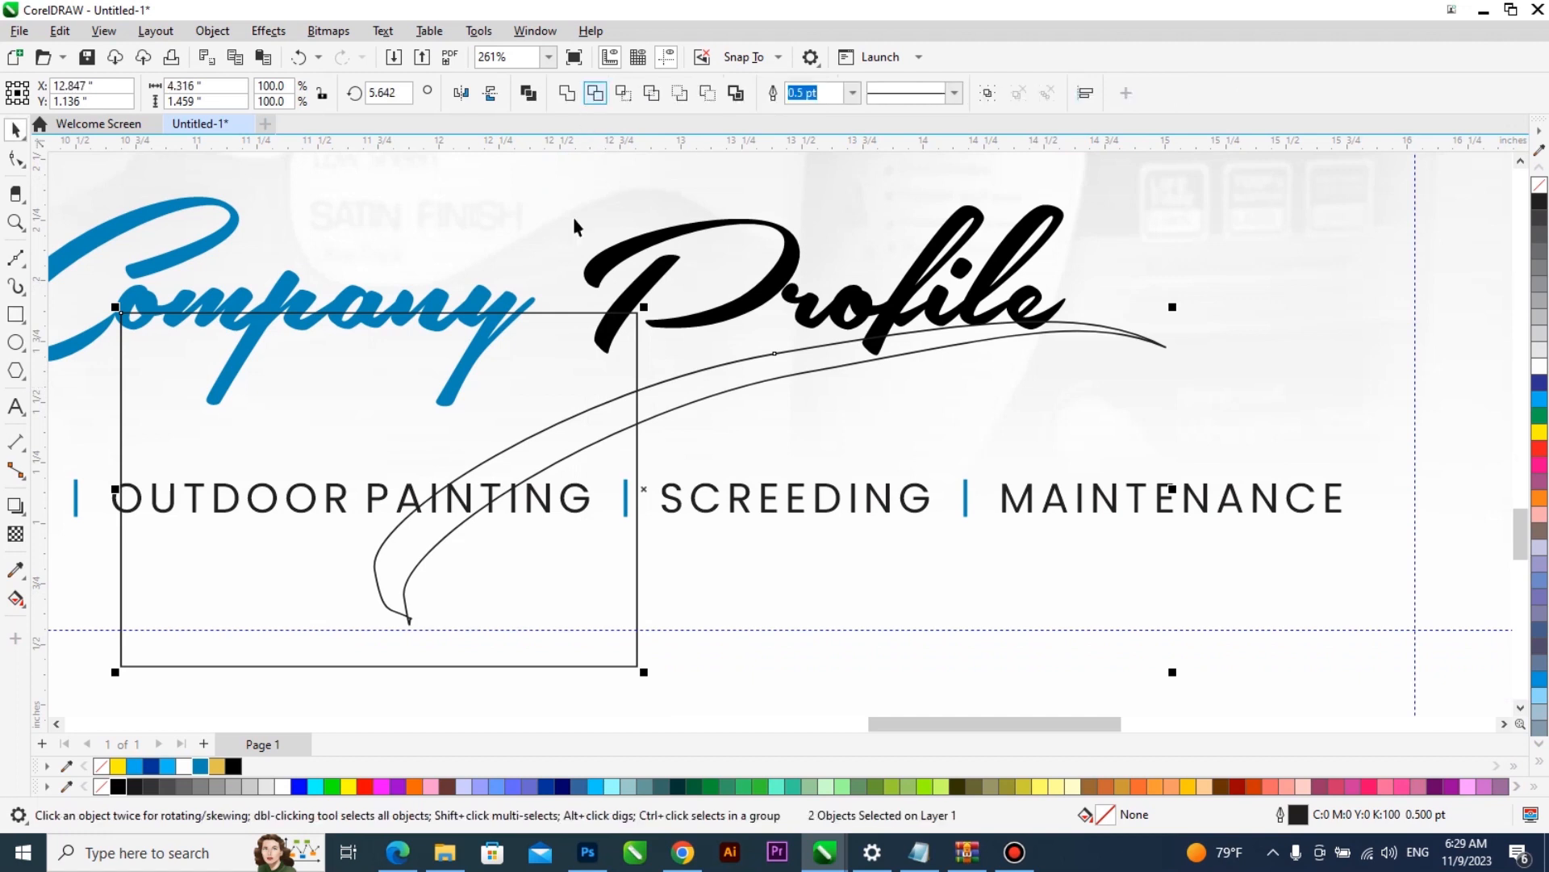
pyautogui.click(500, 395)
pyautogui.press('Delete')
# - Extend the crescent's cut end into a tapered point below "Profile" and curve the edges leading to it
pyautogui.scroll(2, 709, 382)
pyautogui.click(615, 389)
pyautogui.press('F10')
pyautogui.moveTo(600, 395); pyautogui.dragTo(519, 471)
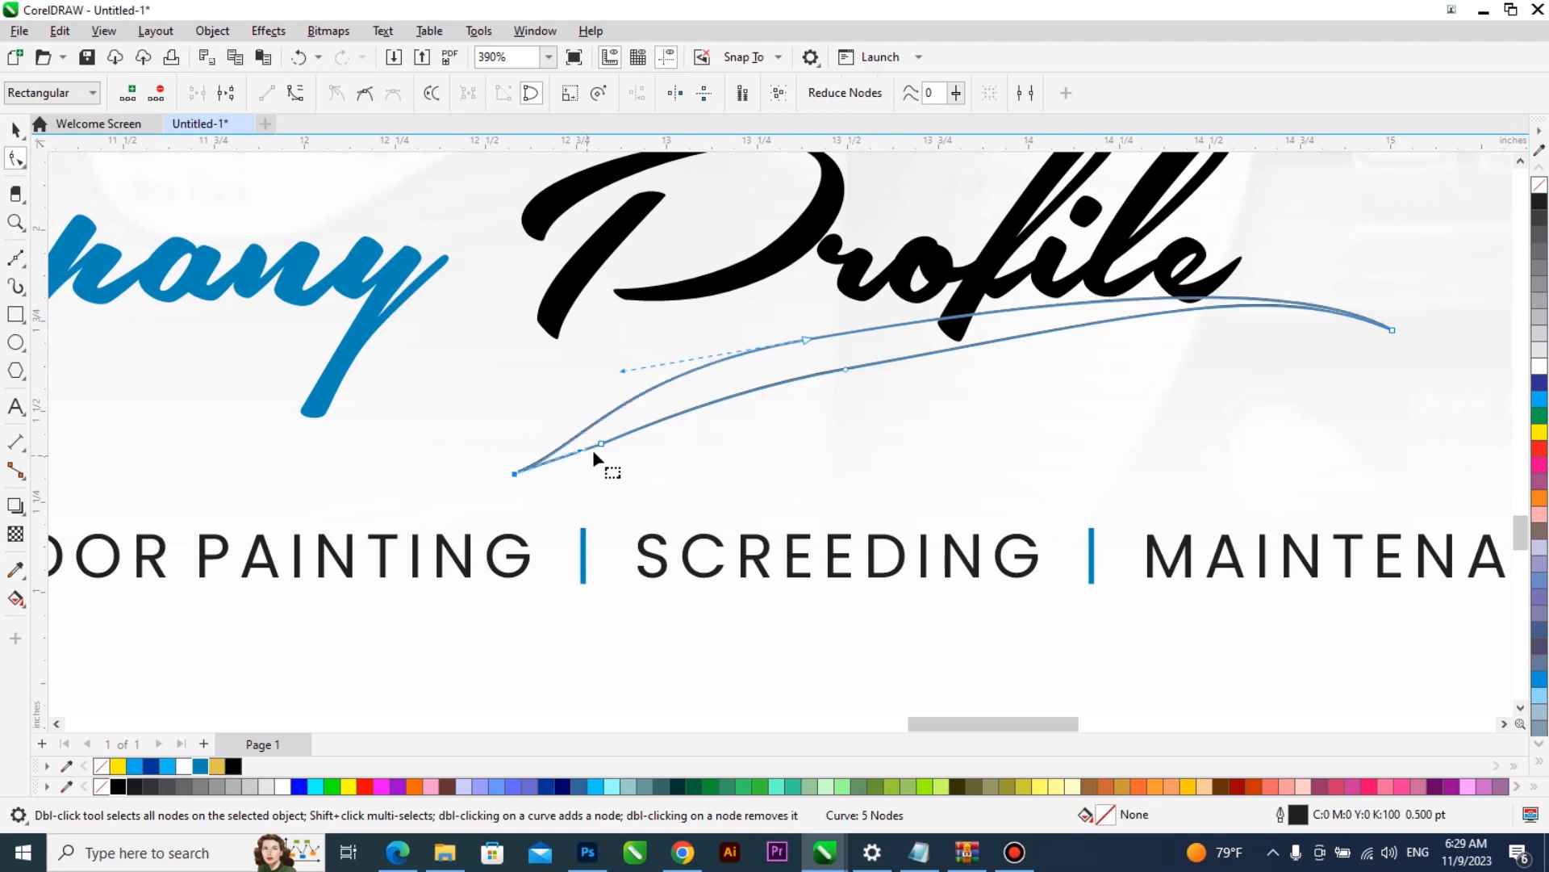
pyautogui.click(513, 474)
pyautogui.moveTo(581, 450); pyautogui.dragTo(621, 406)
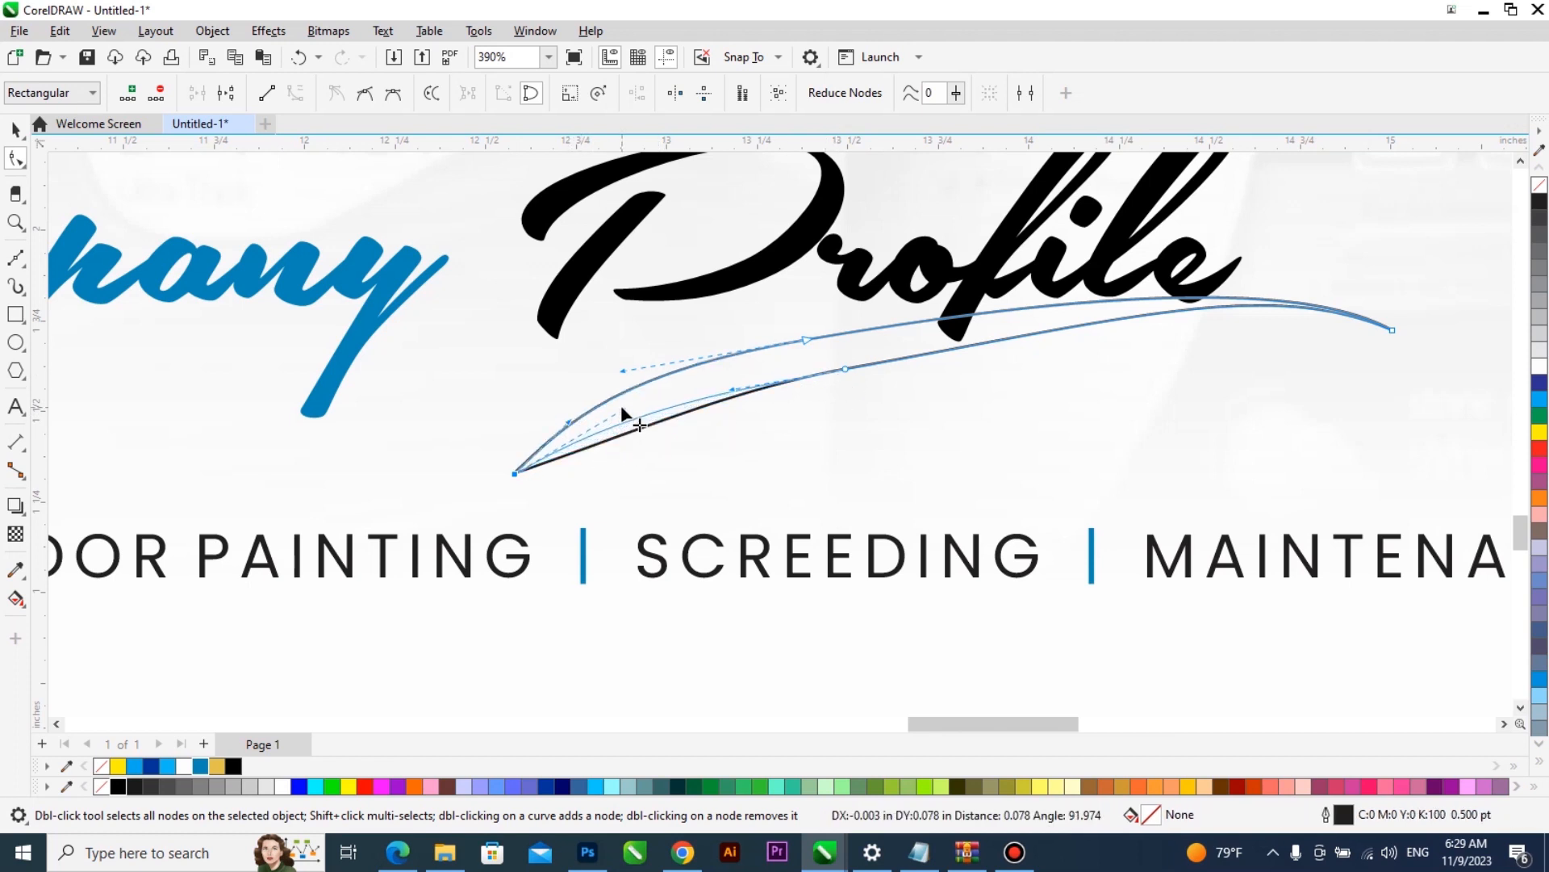
pyautogui.press('space')
# - Nudge the swoosh and remove the middle node from each edge, leaving only its two end nodes
pyautogui.moveTo(864, 345)
pyautogui.mouseDown()
pyautogui.moveTo(864, 331)
pyautogui.moveTo(867, 347)
pyautogui.mouseUp()
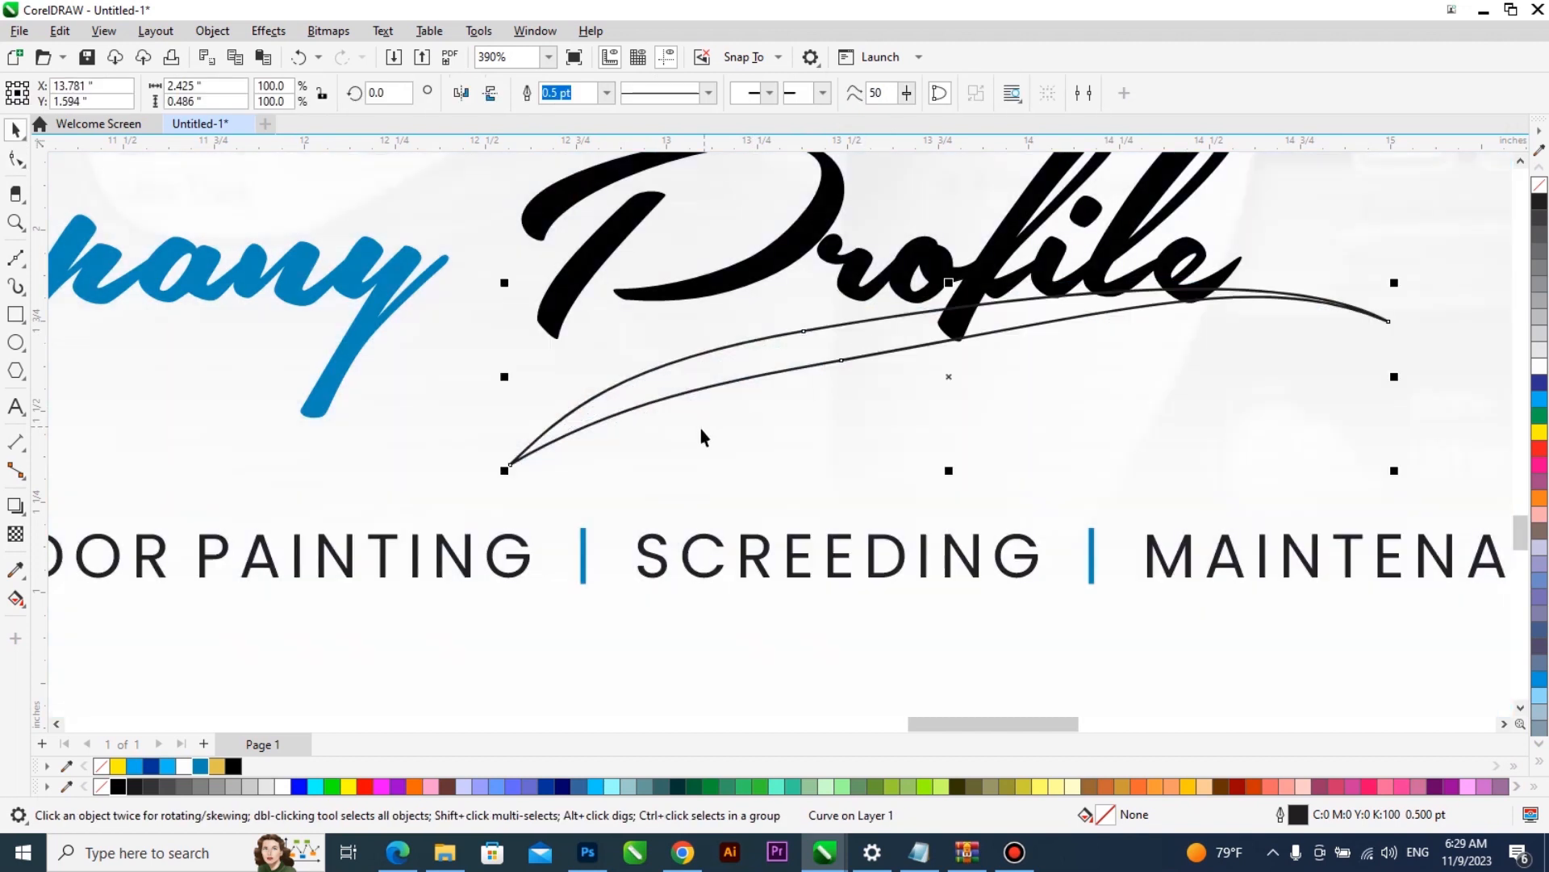
pyautogui.press('F10')
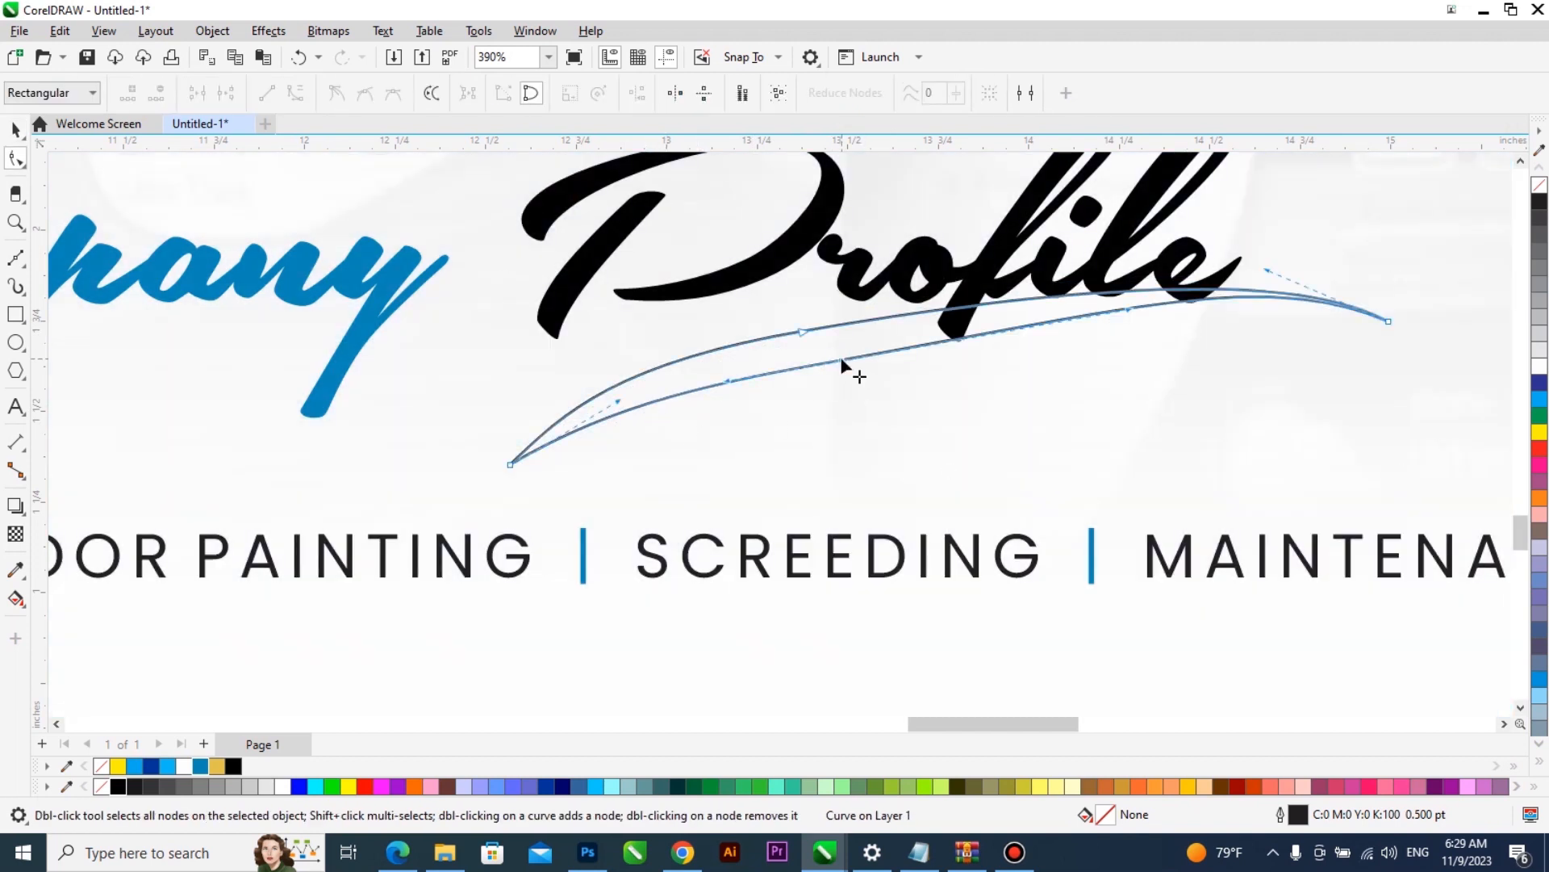
pyautogui.doubleClick(841, 359)
pyautogui.doubleClick(799, 334)
pyautogui.press('space')
# - Scale the swoosh down to about 1.61 inches wide under "Profile" and fill it black with no outline
pyautogui.moveTo(502, 466); pyautogui.dragTo(656, 435)
pyautogui.moveTo(736, 391); pyautogui.dragTo(832, 362)
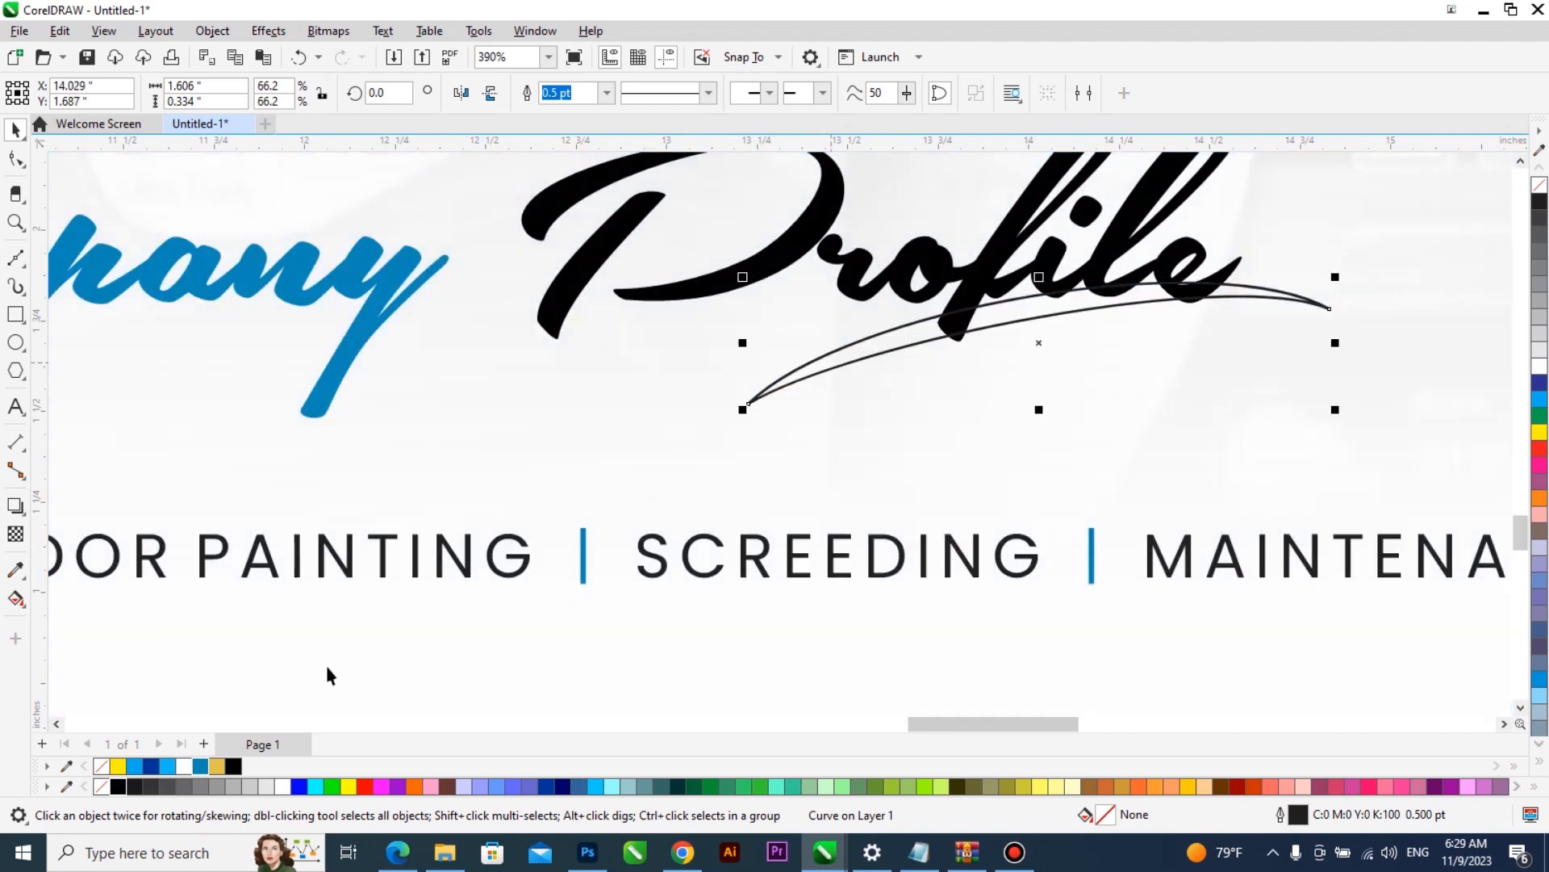
pyautogui.click(119, 787)
pyautogui.rightClick(101, 787)
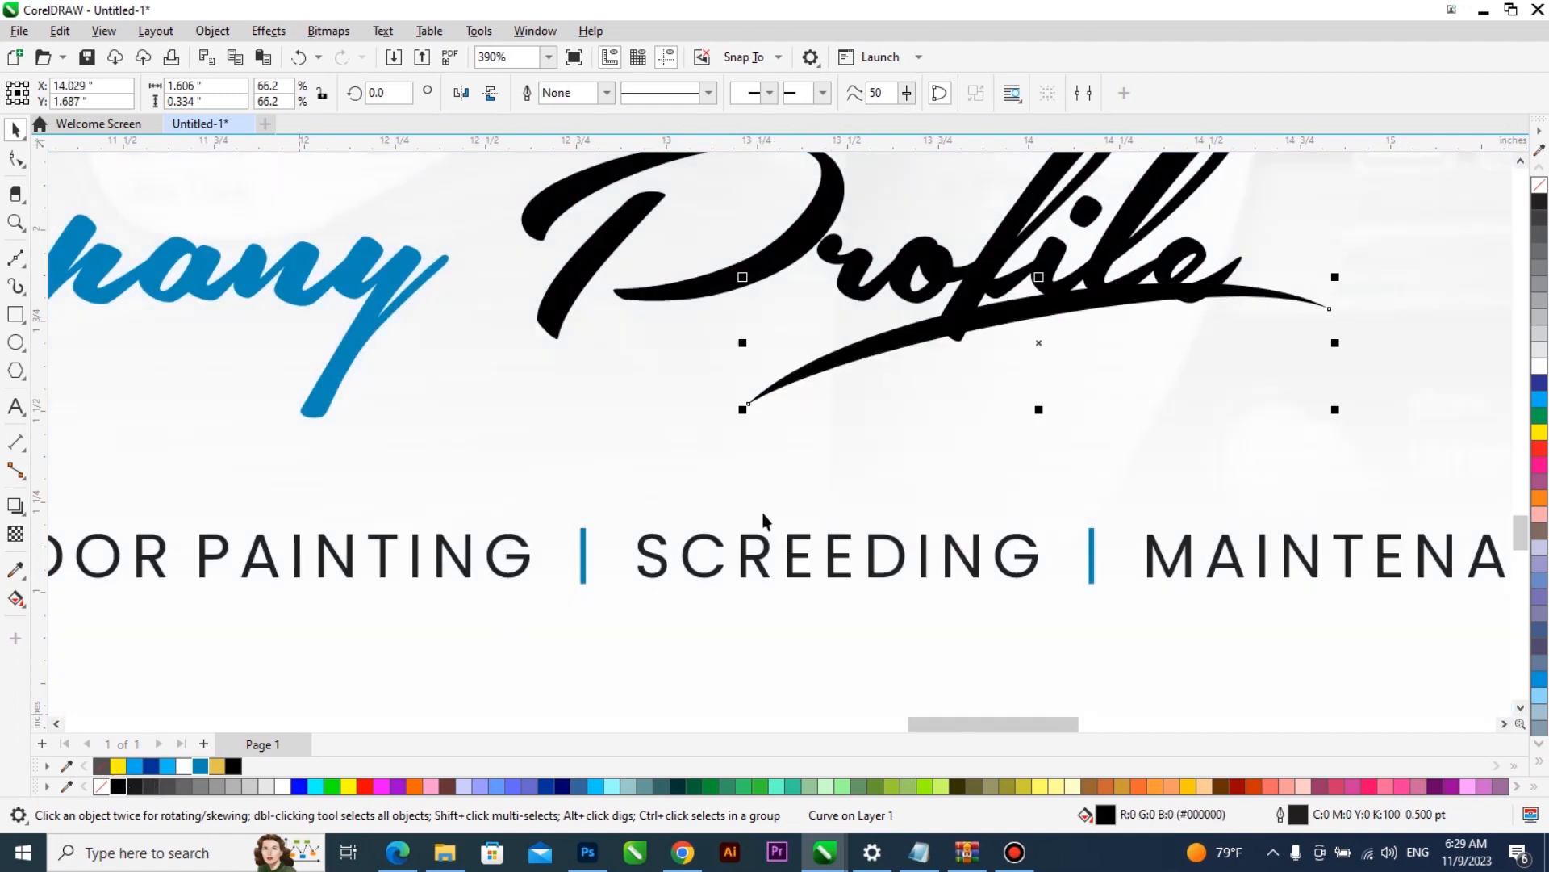
# - Shift the black swoosh slightly down and right under "Profile" and bend its upper edge up to meet the lettering
pyautogui.scroll(-2, 767, 513)
pyautogui.scroll(2, 874, 434)
pyautogui.moveTo(847, 380); pyautogui.dragTo(861, 389)
pyautogui.scroll(2, 841, 397)
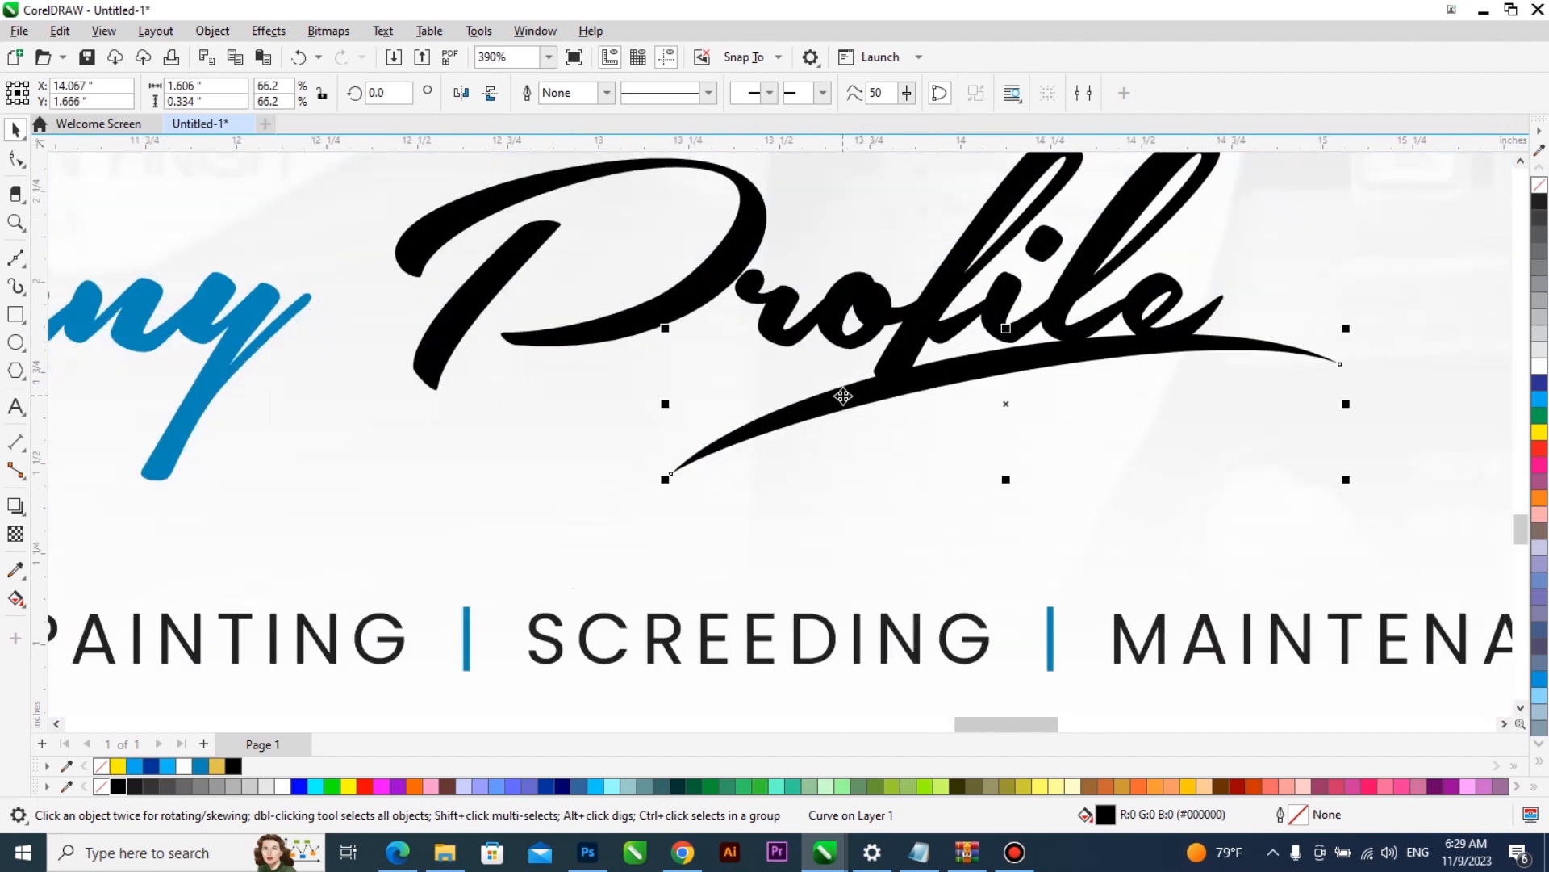
pyautogui.press('F10')
pyautogui.moveTo(900, 362); pyautogui.dragTo(897, 353)
pyautogui.scroll(-6, 825, 423)
pyautogui.press('space')
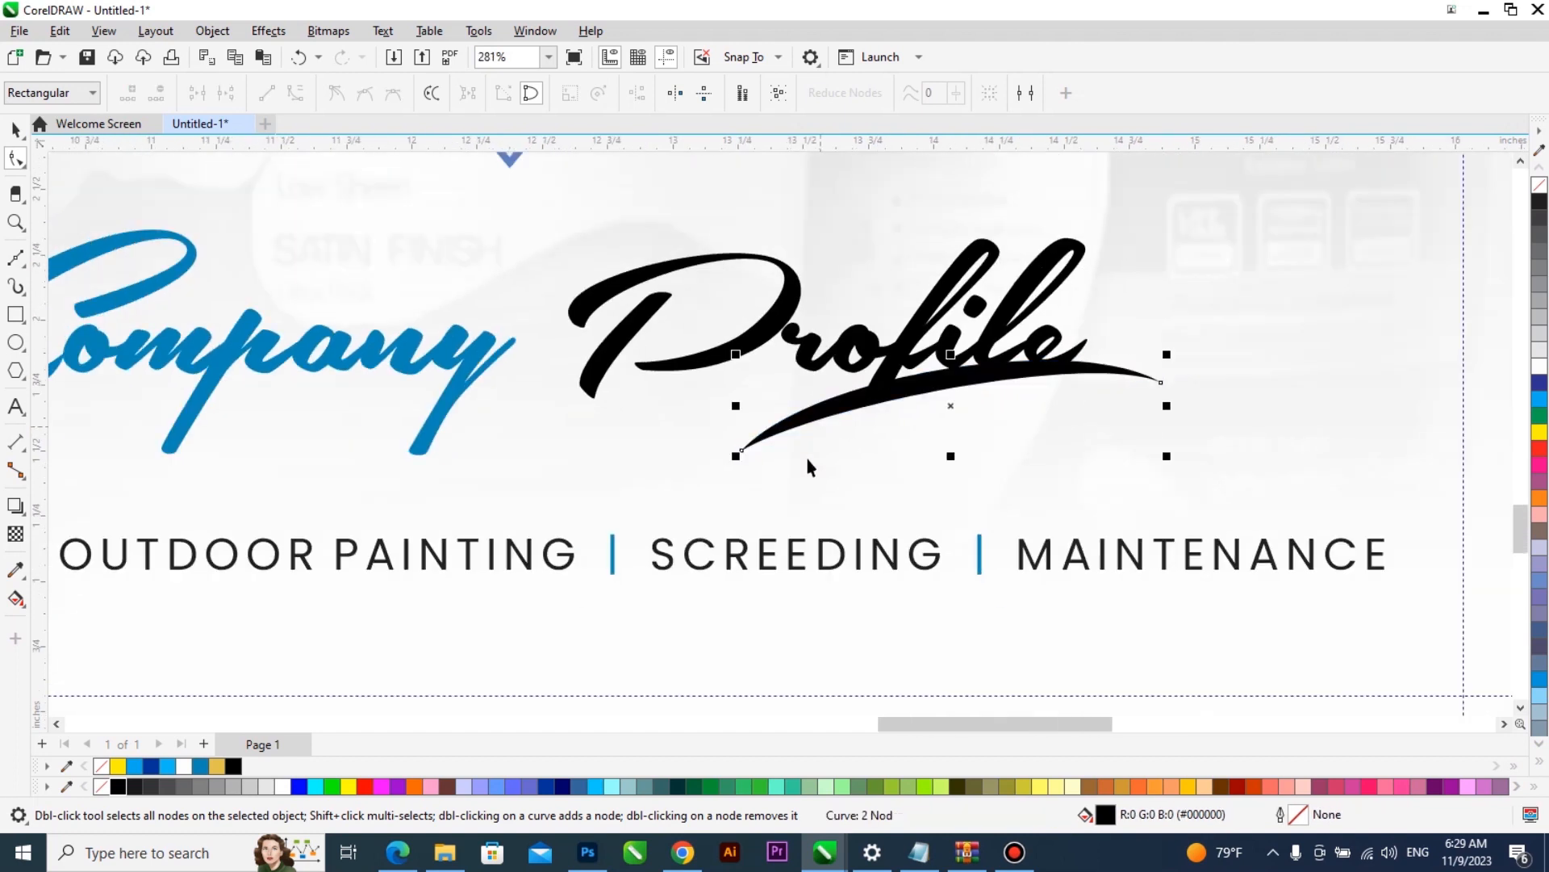
# - Group the "Company Profile" heading with its swoosh
pyautogui.moveTo(1195, 328); pyautogui.dragTo(719, 442)
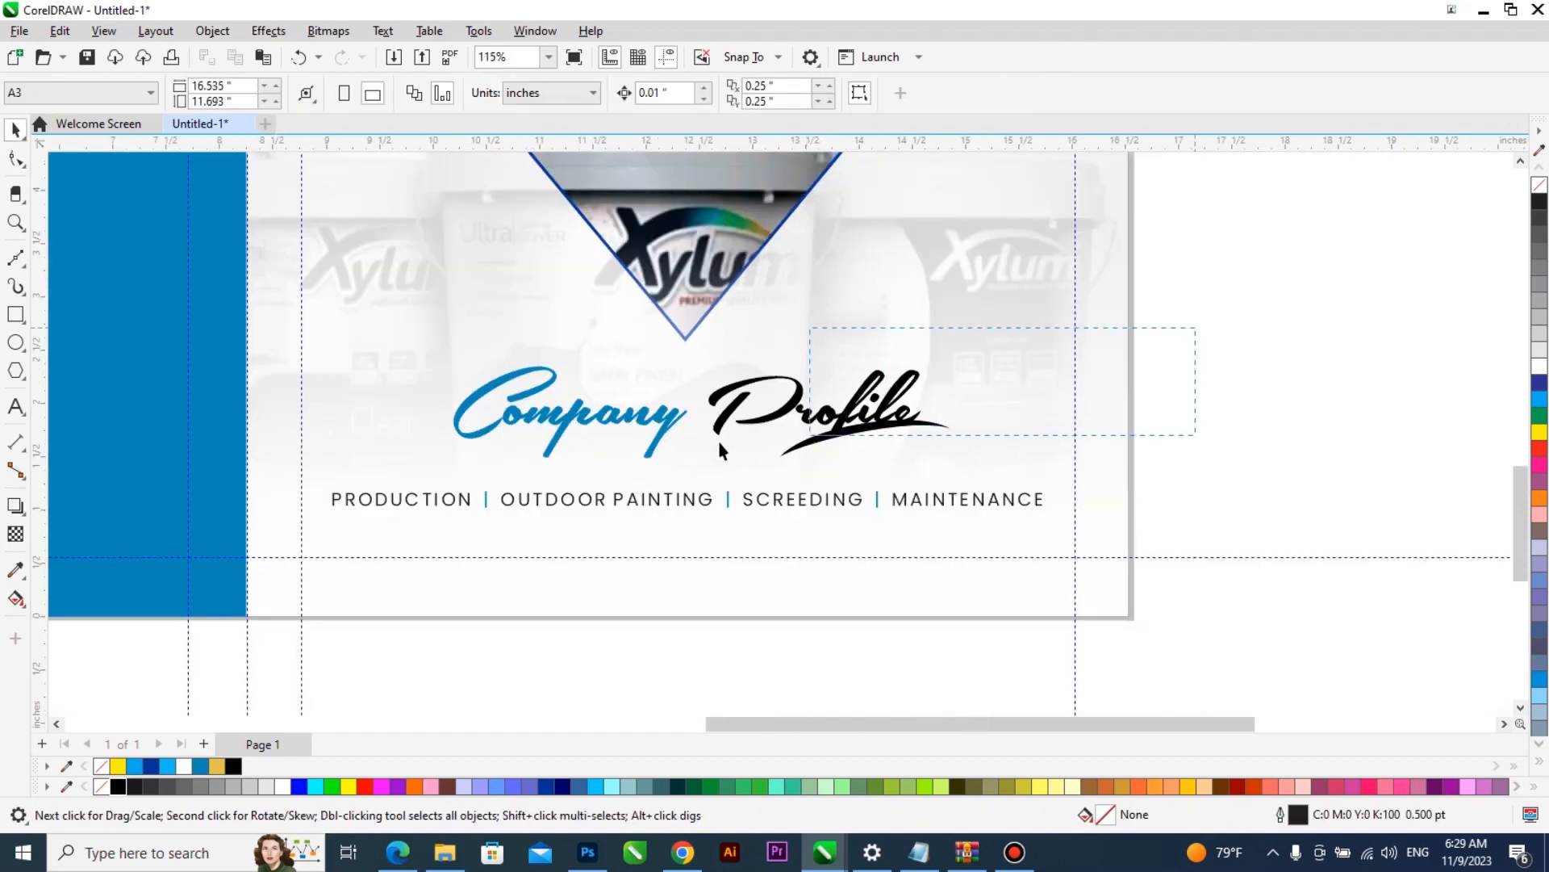
pyautogui.moveTo(406, 480); pyautogui.dragTo(398, 484)
pyautogui.hotkey('ctrl', 'g')
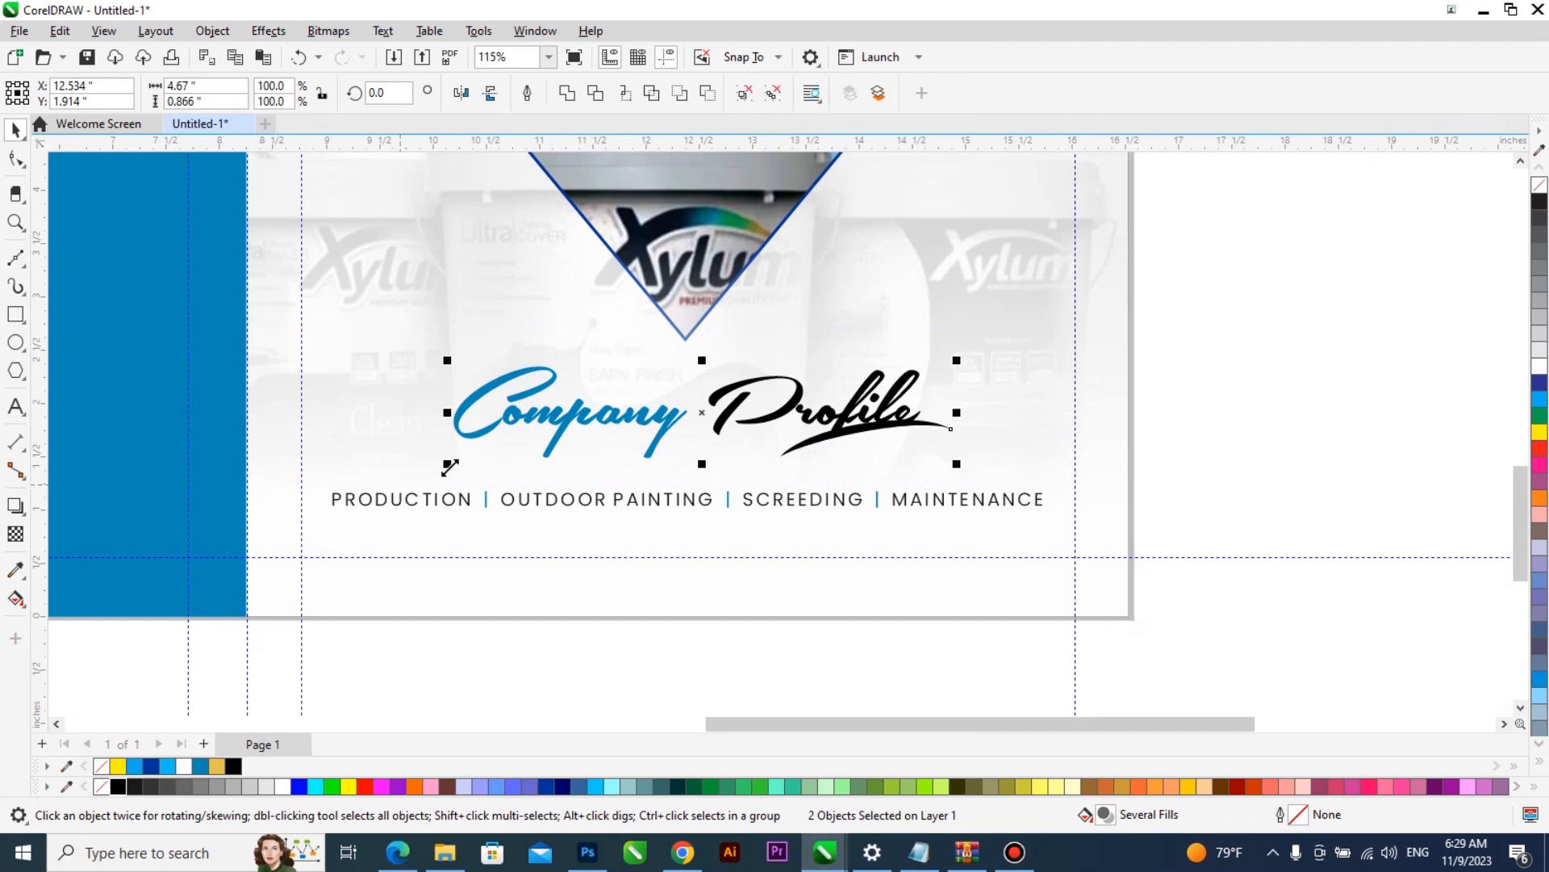
# - Add a drop shadow to the grouped heading with a feathering of 5 and an opacity of 29
pyautogui.scroll(1, 958, 564)
pyautogui.click(16, 507)
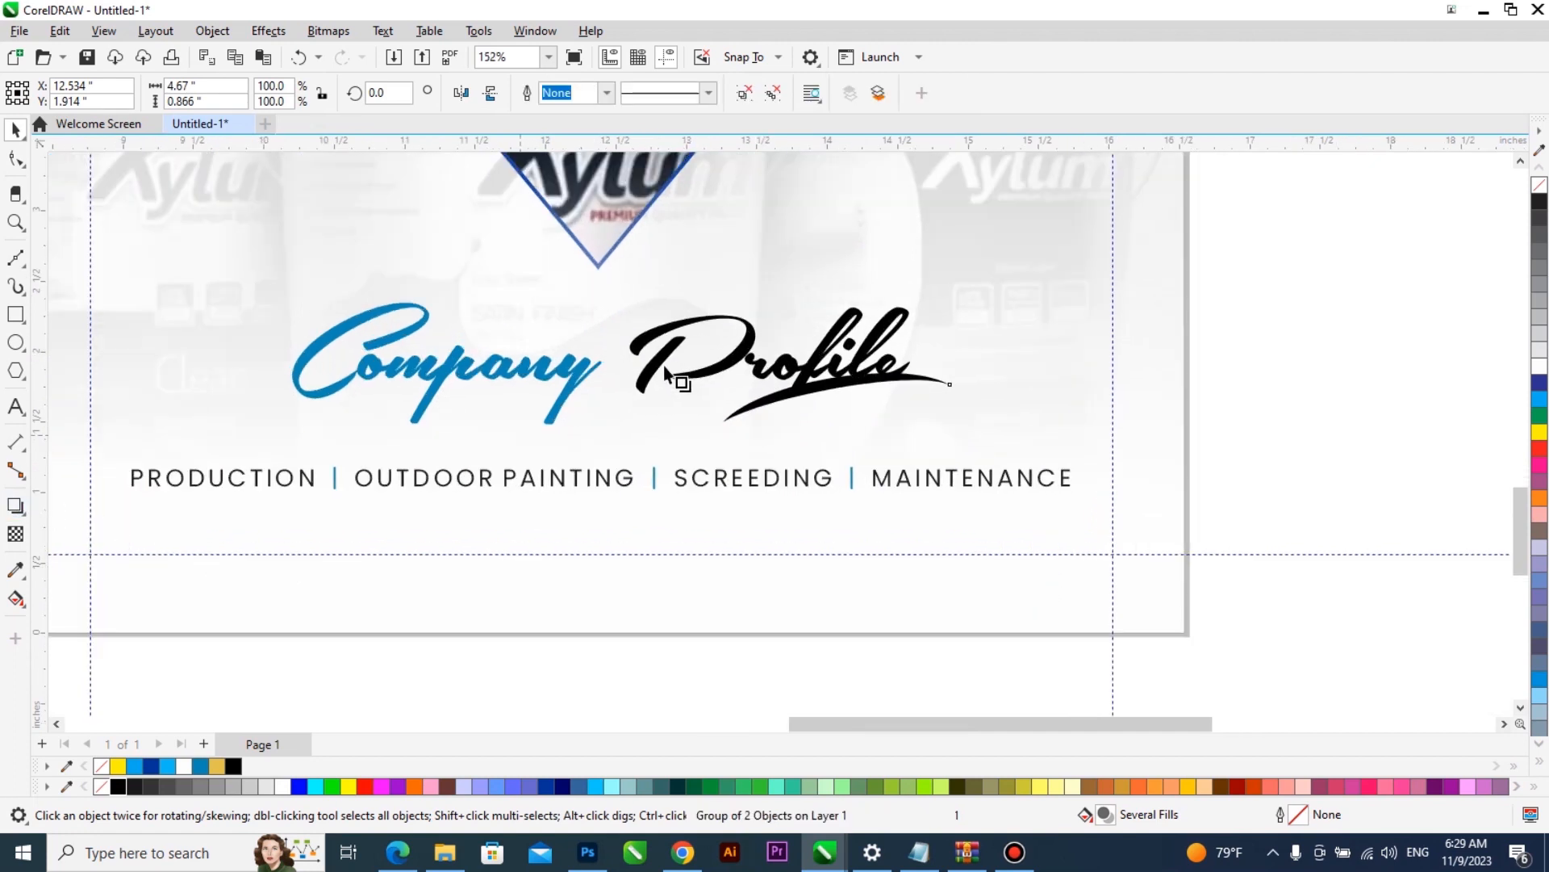
pyautogui.moveTo(658, 330); pyautogui.dragTo(618, 428)
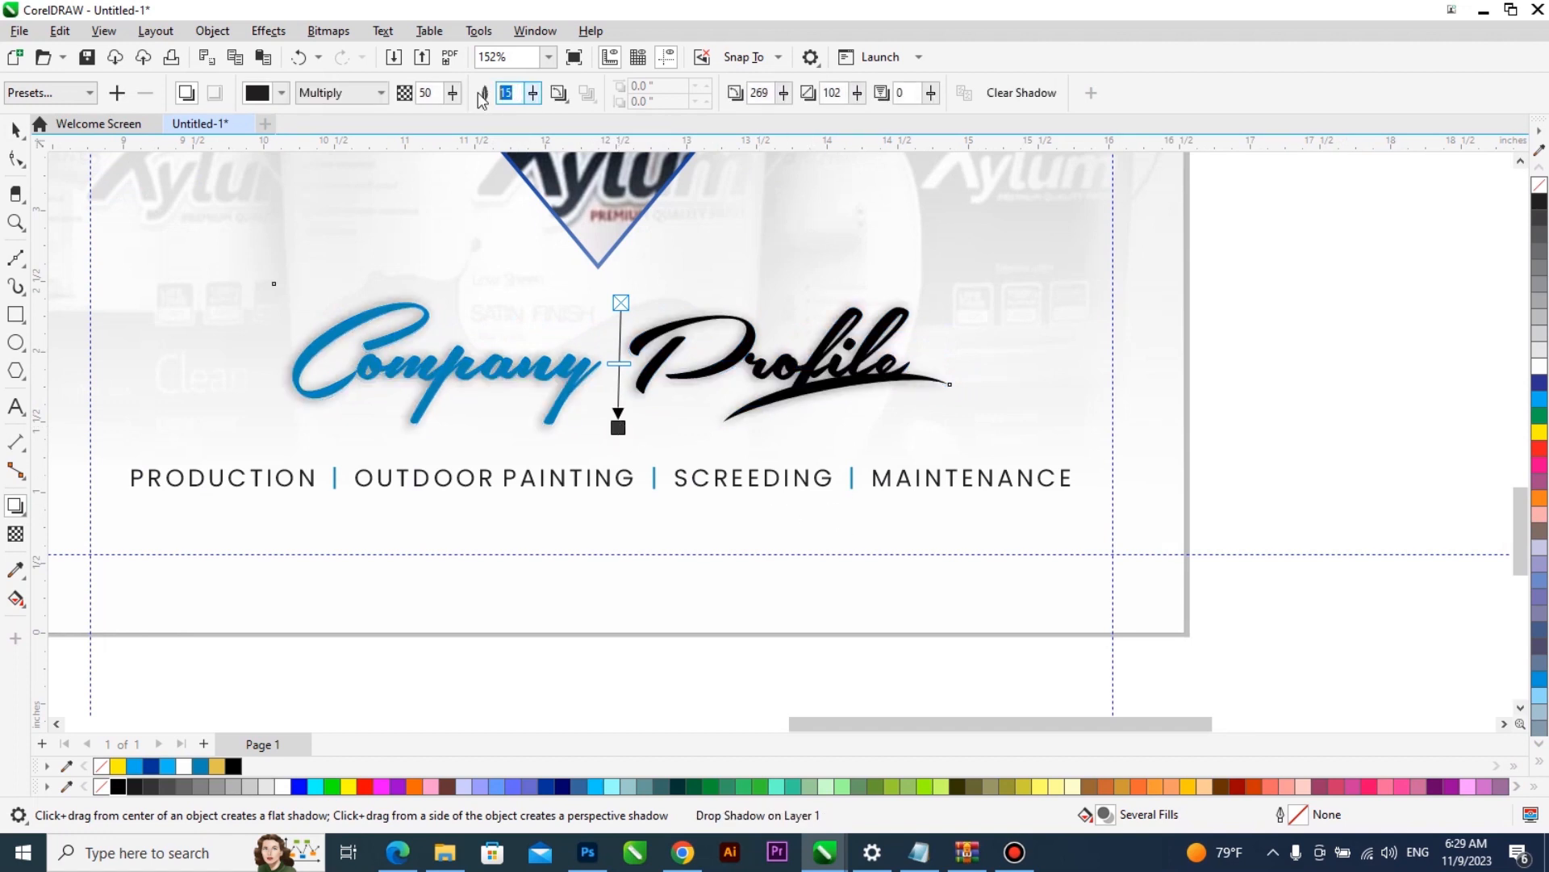
pyautogui.write('5')
pyautogui.press('Return')
pyautogui.moveTo(454, 96); pyautogui.dragTo(434, 98)
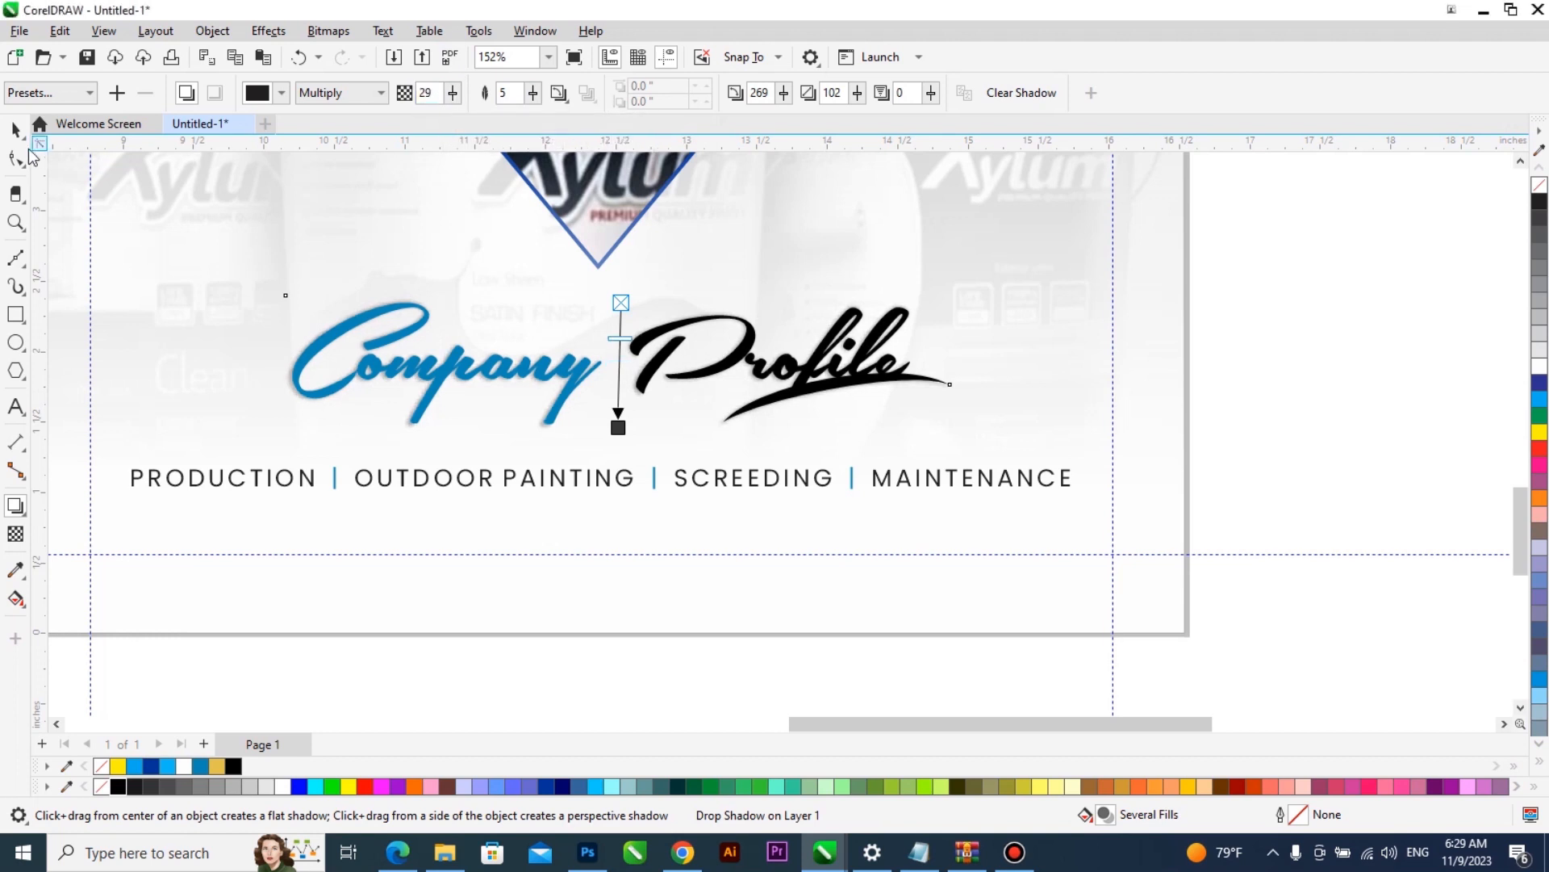
pyautogui.click(17, 131)
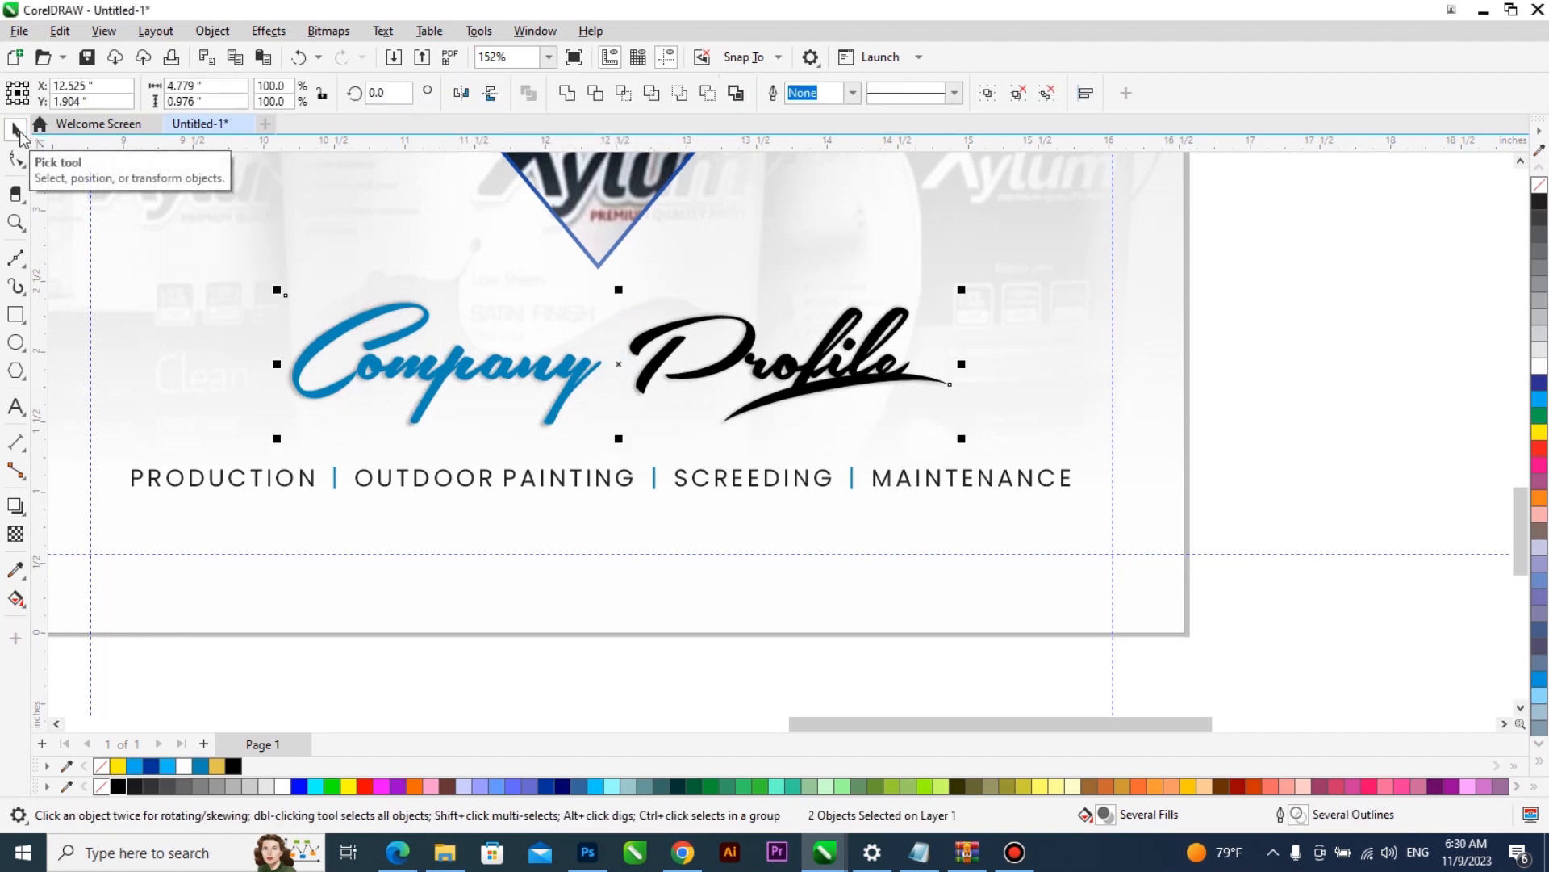
# - Offset the heading's shadow slightly down and right and convert it to a 300 dpi RGB bitmap with a transparent background
pyautogui.moveTo(696, 397); pyautogui.dragTo(702, 406)
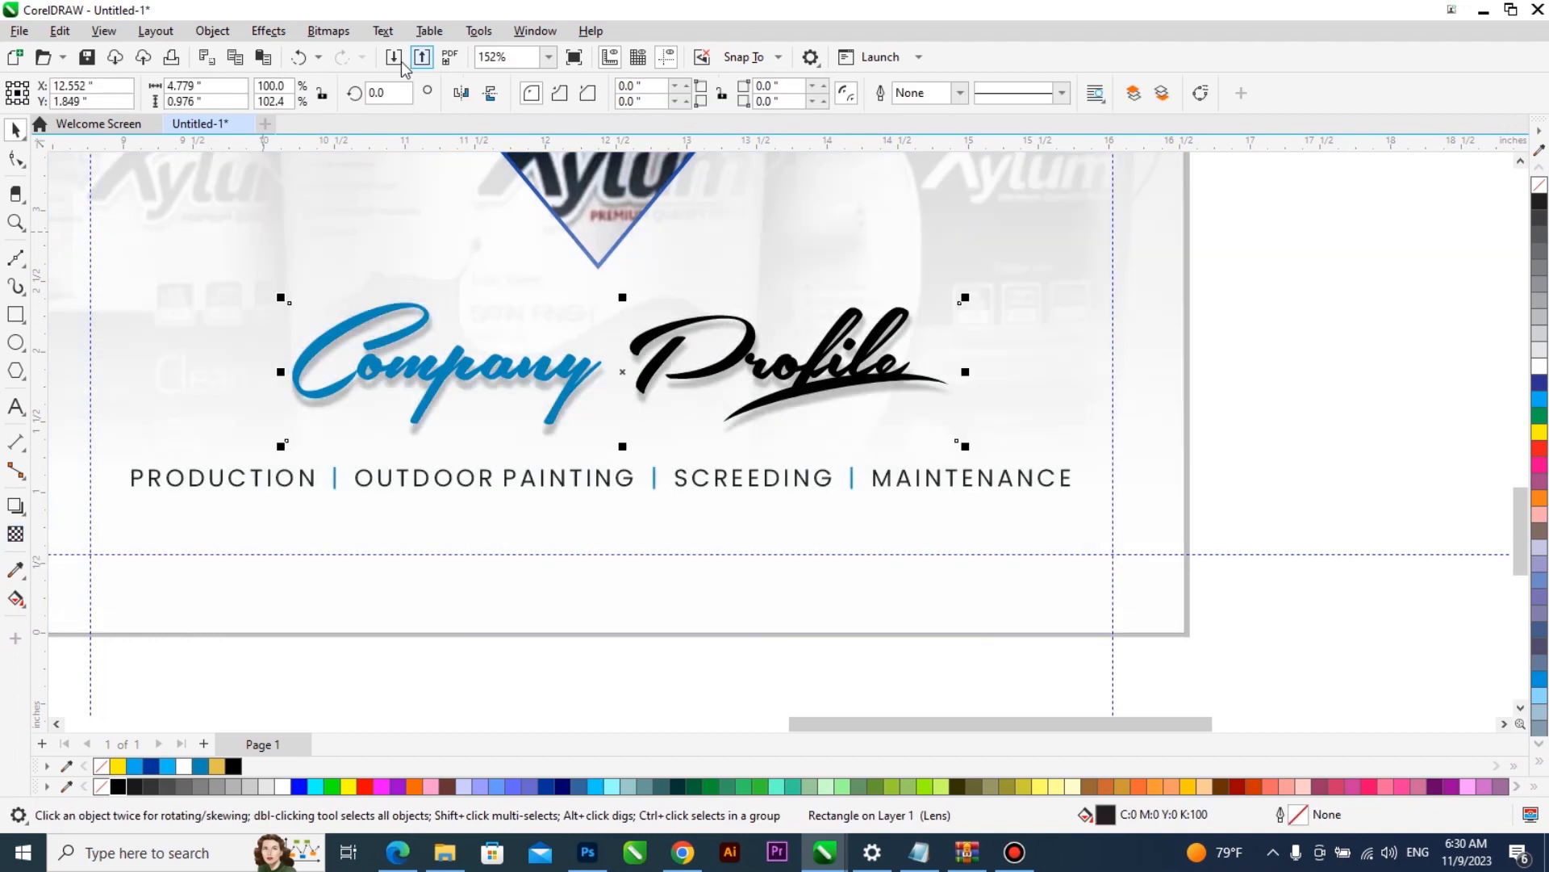
pyautogui.click(329, 31)
pyautogui.click(384, 53)
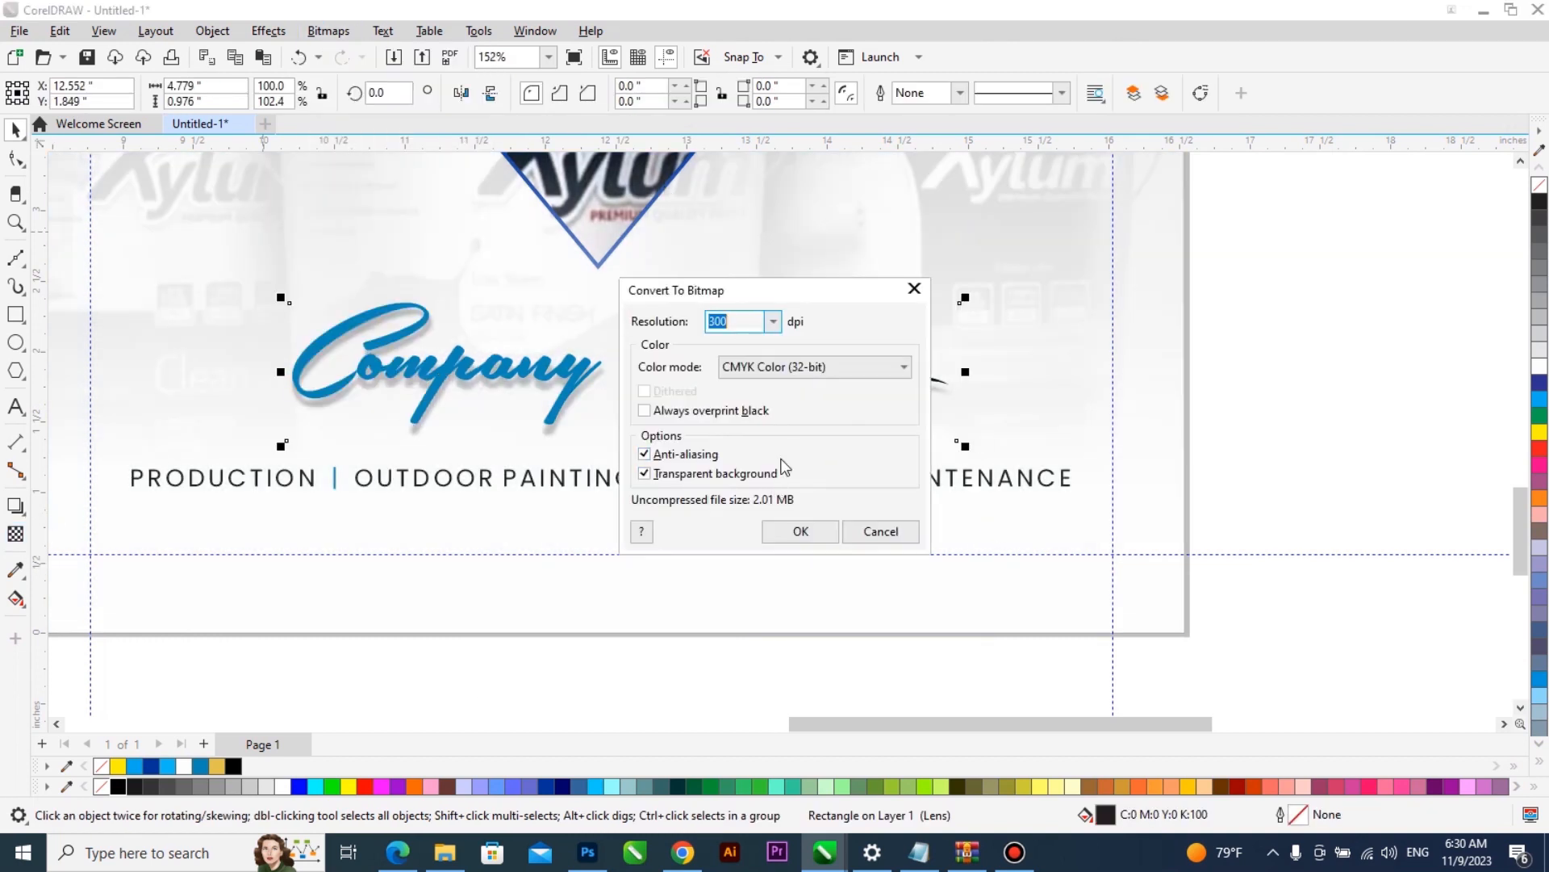
pyautogui.click(815, 366)
pyautogui.click(787, 445)
pyautogui.click(799, 530)
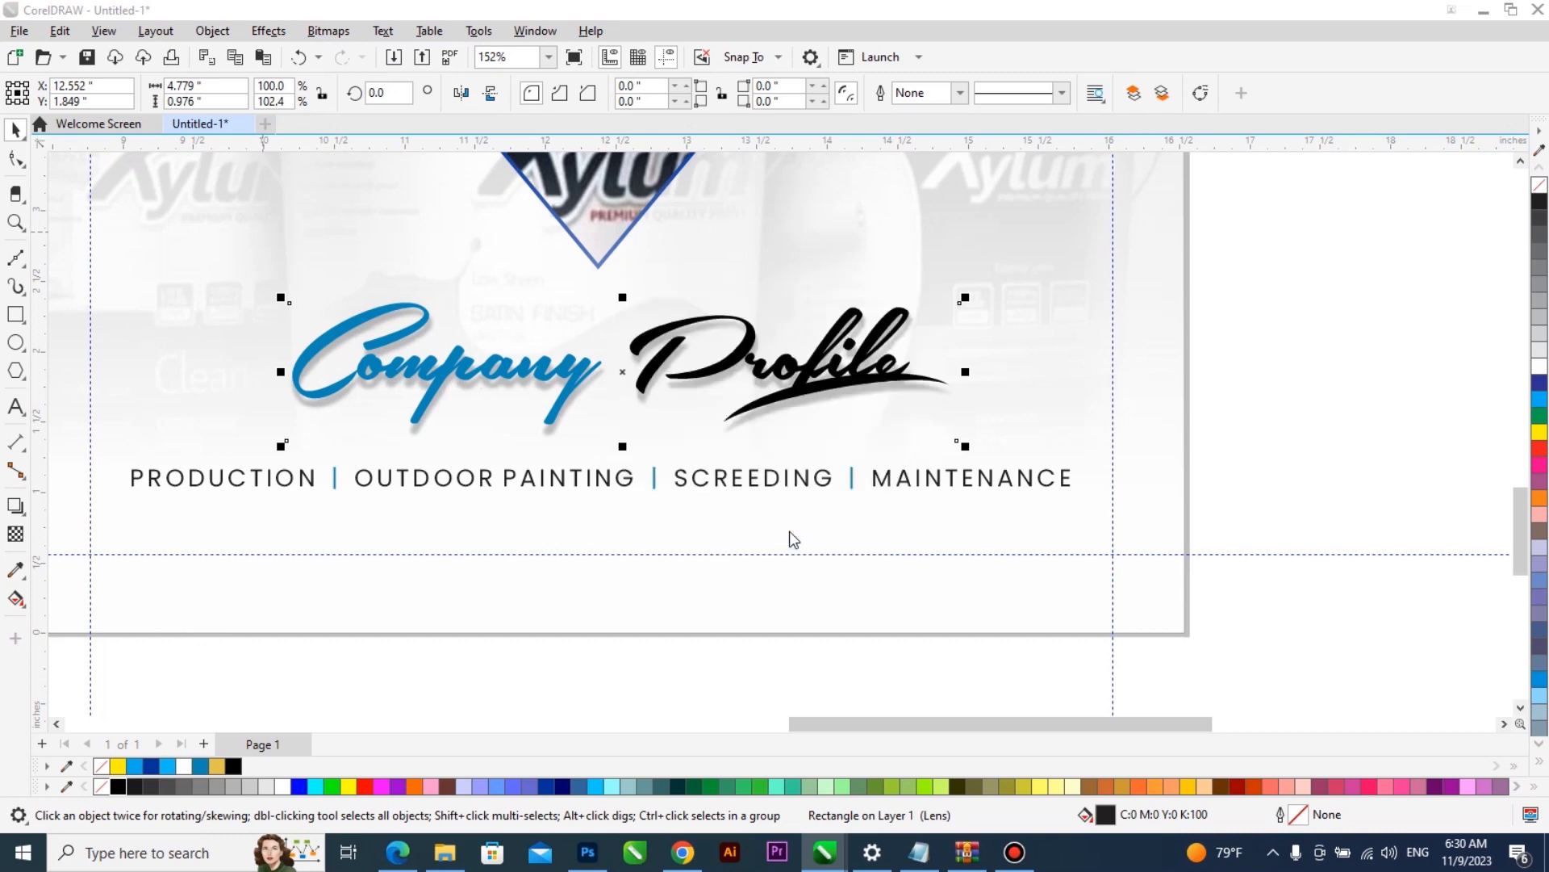
# - Apply a uniform transparency of 80 to the heading's shadow bitmap and preview the whole spread full screen
pyautogui.click(15, 533)
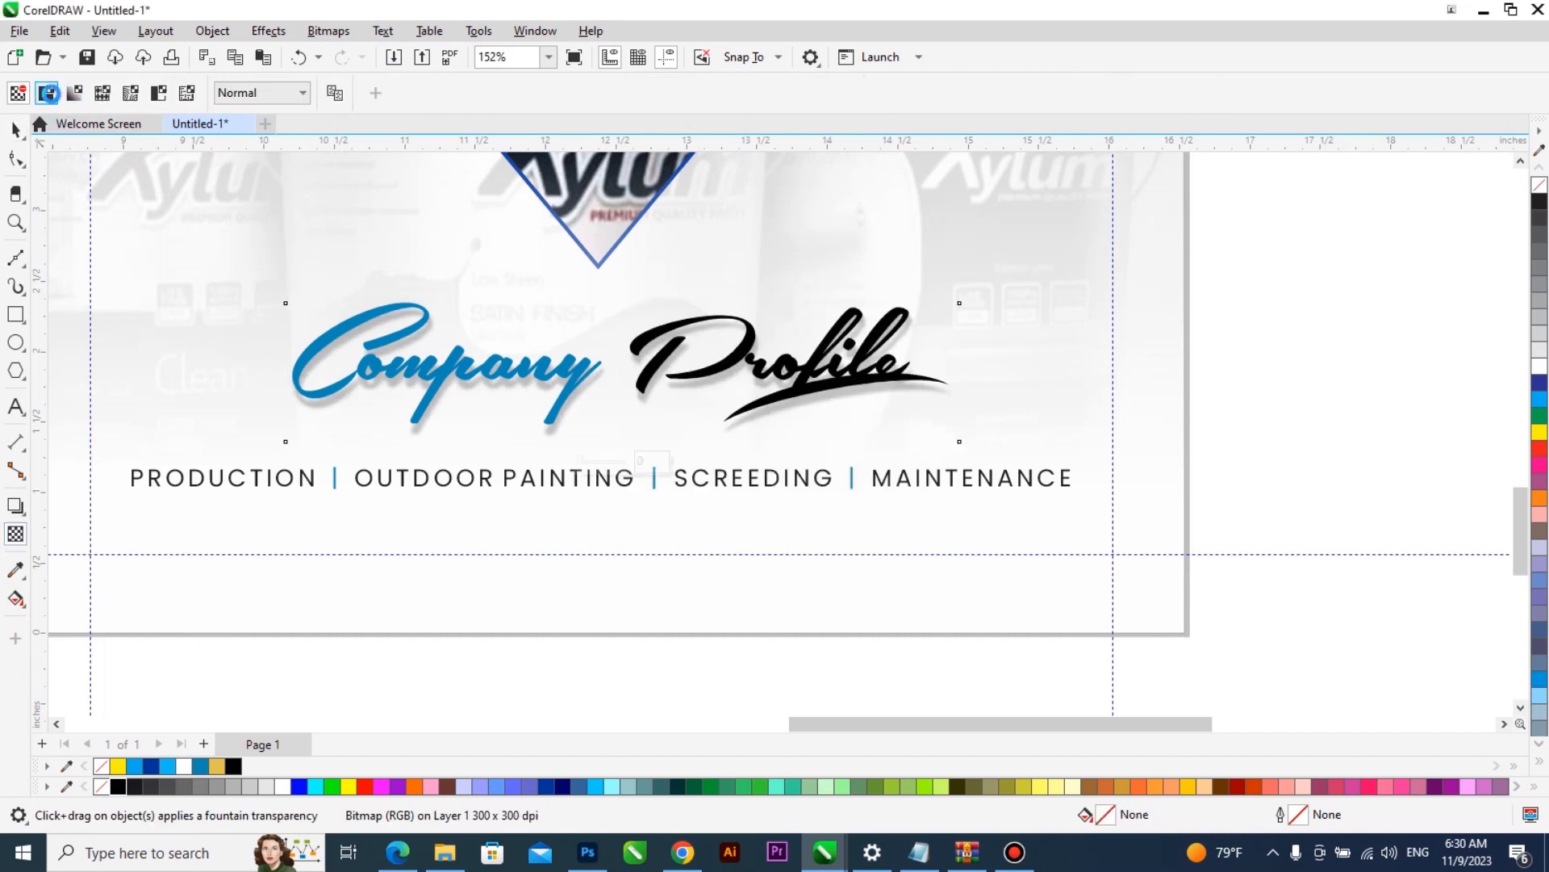
pyautogui.click(48, 93)
pyautogui.click(360, 94)
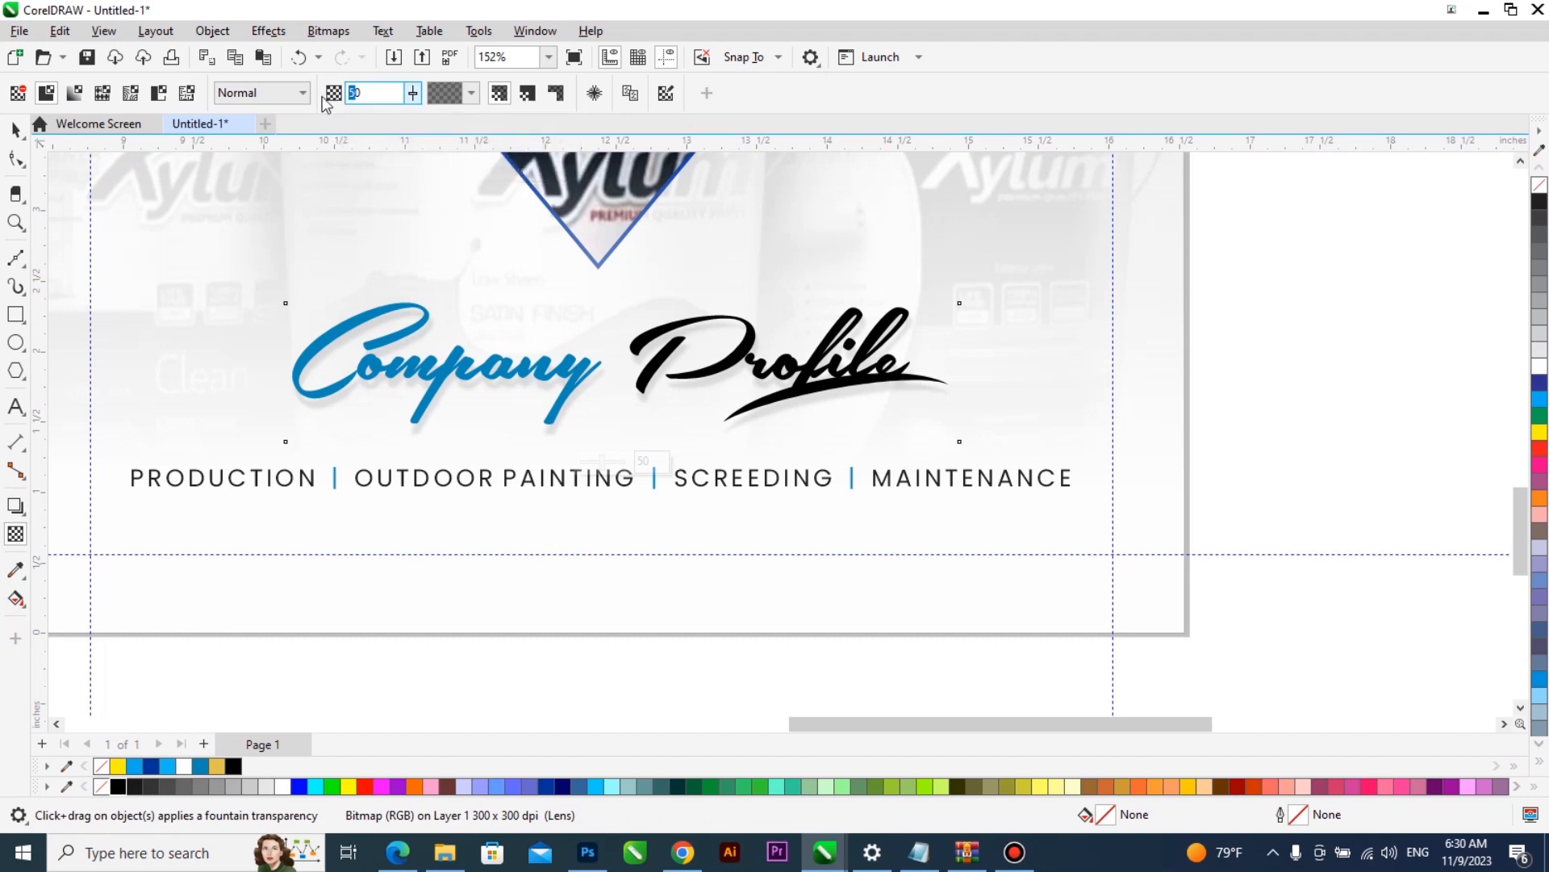
pyautogui.write('80')
pyautogui.press('Return')
pyautogui.press('space')
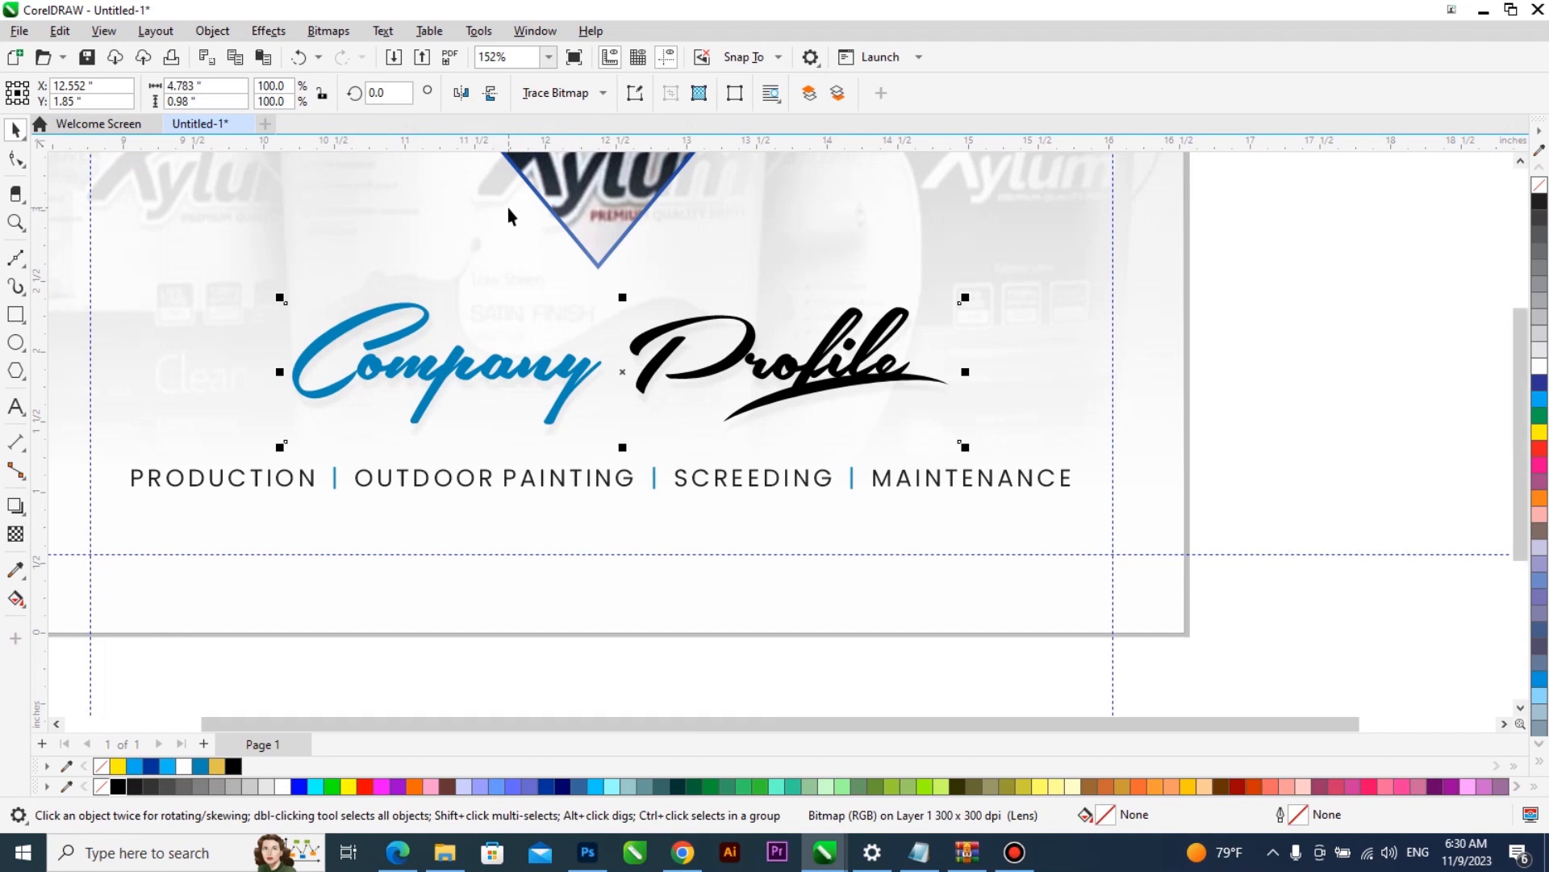
pyautogui.hotkey('shift', 'F4')
pyautogui.click(1262, 490)
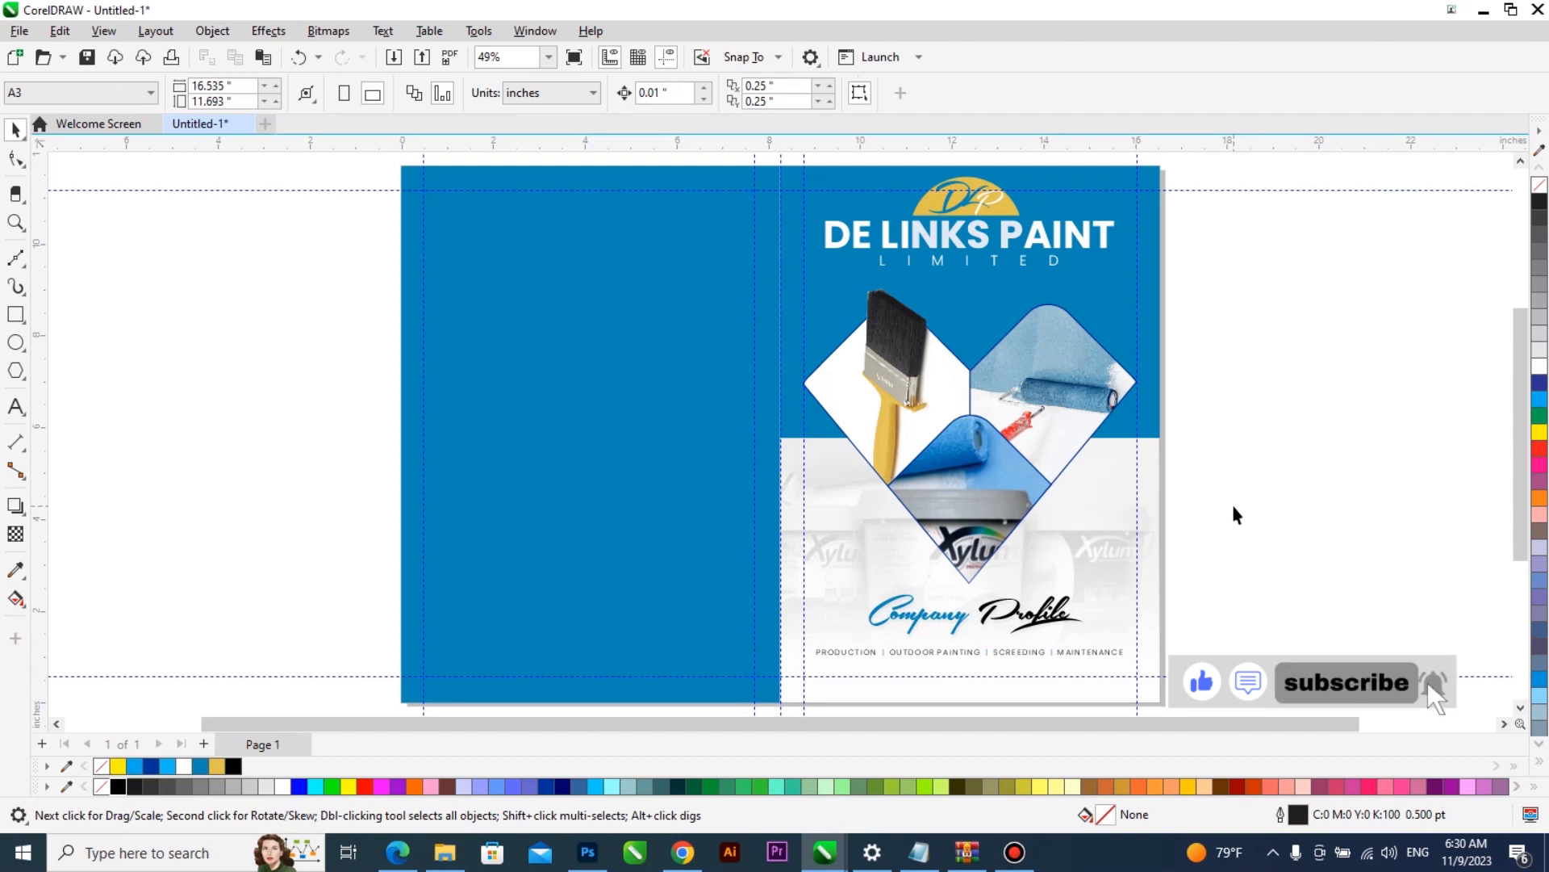
pyautogui.press('F9')
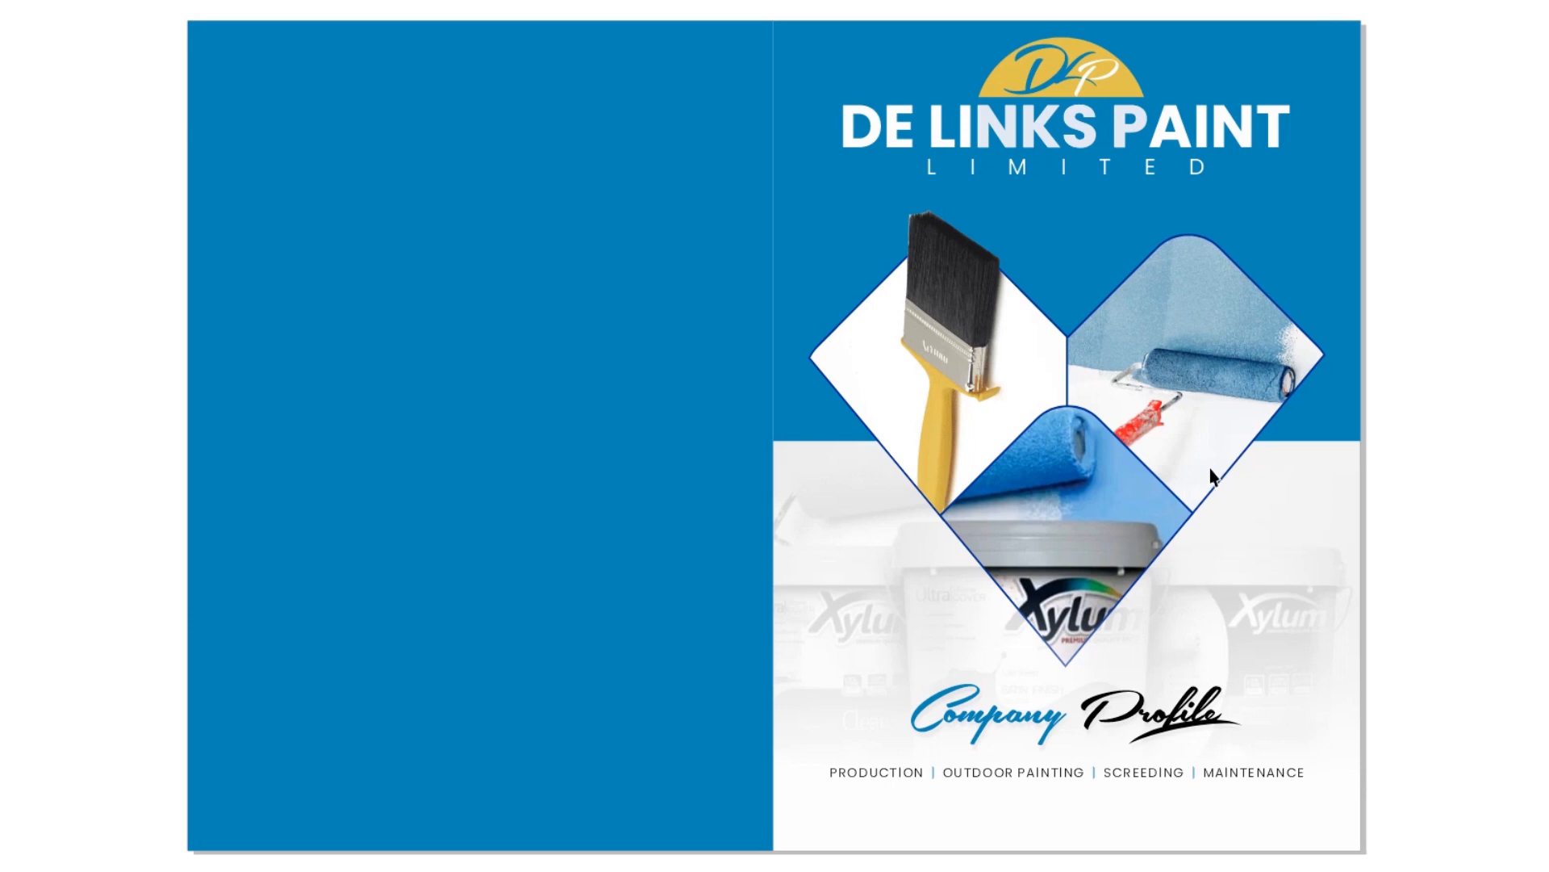
pyautogui.click(1174, 473)
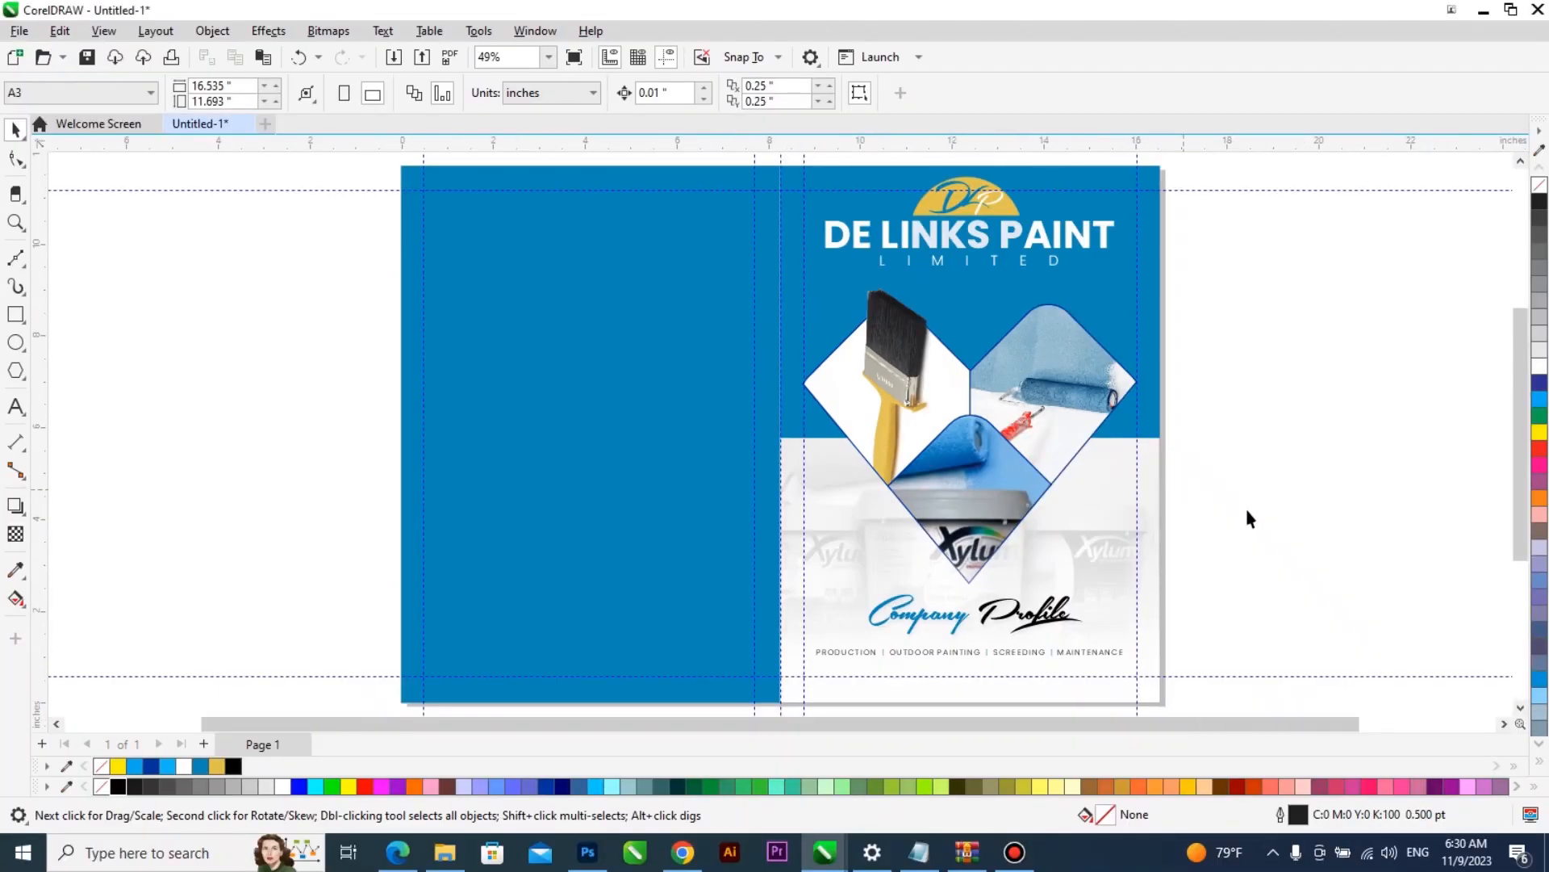
# - Duplicate the blue back cover rectangle at a reduced height over its upper part and convert the copy to curves
pyautogui.click(626, 425)
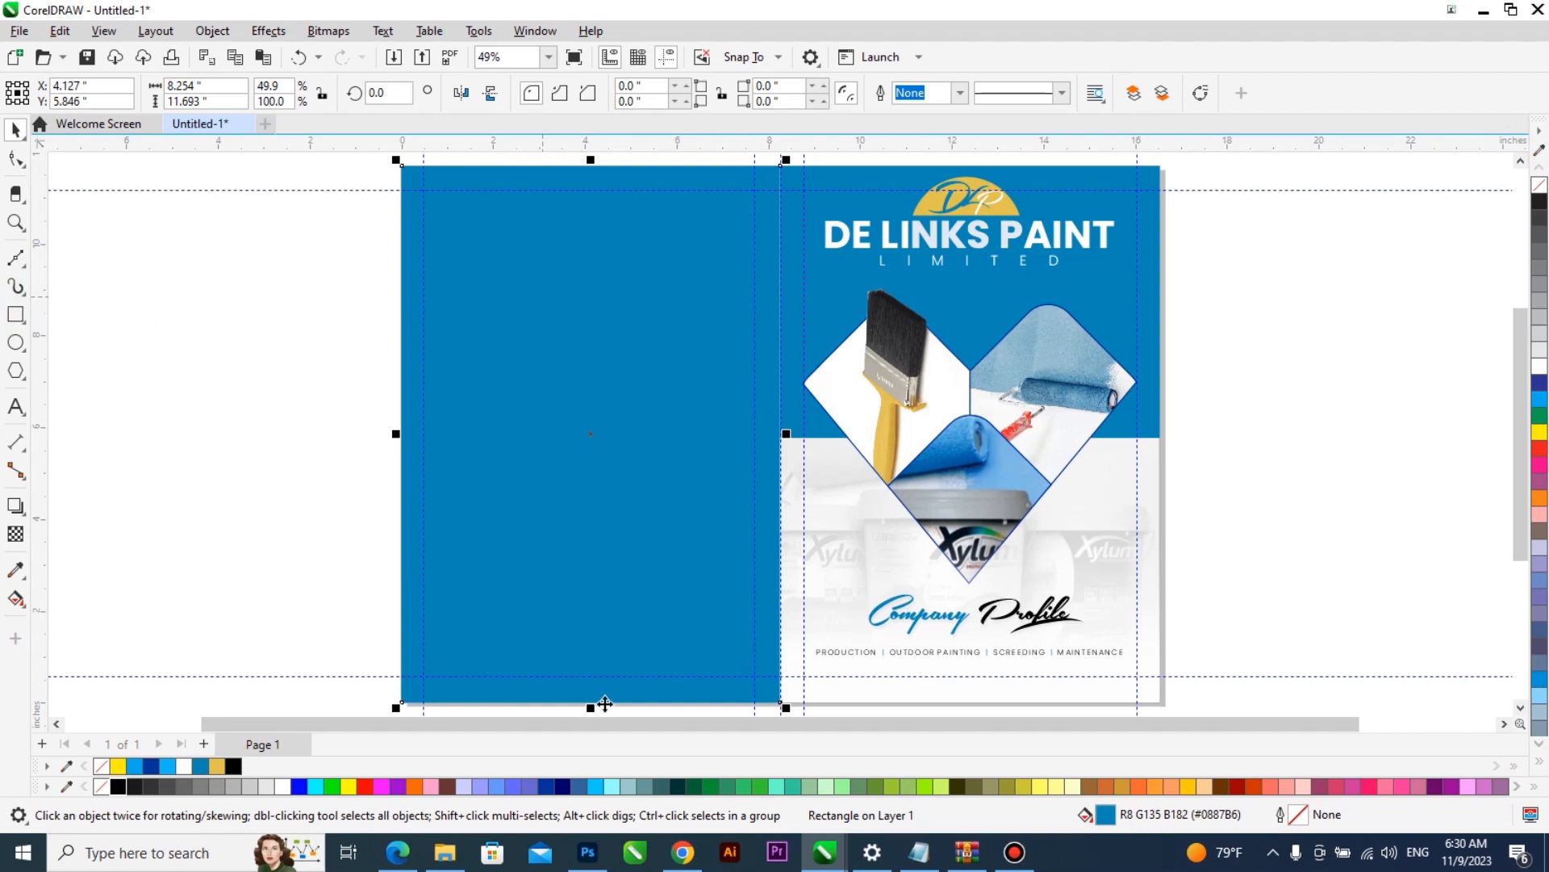
pyautogui.moveTo(588, 714); pyautogui.dragTo(632, 365)
pyautogui.rightClick(633, 365)
pyautogui.hotkey('ctrl', 'q')
pyautogui.press('space')
# - Reshape the rectangle copy into a triangle about 8.25 by 5.92 inches, sloping down to the front cover's blue edge, and fill it white
pyautogui.press('F10')
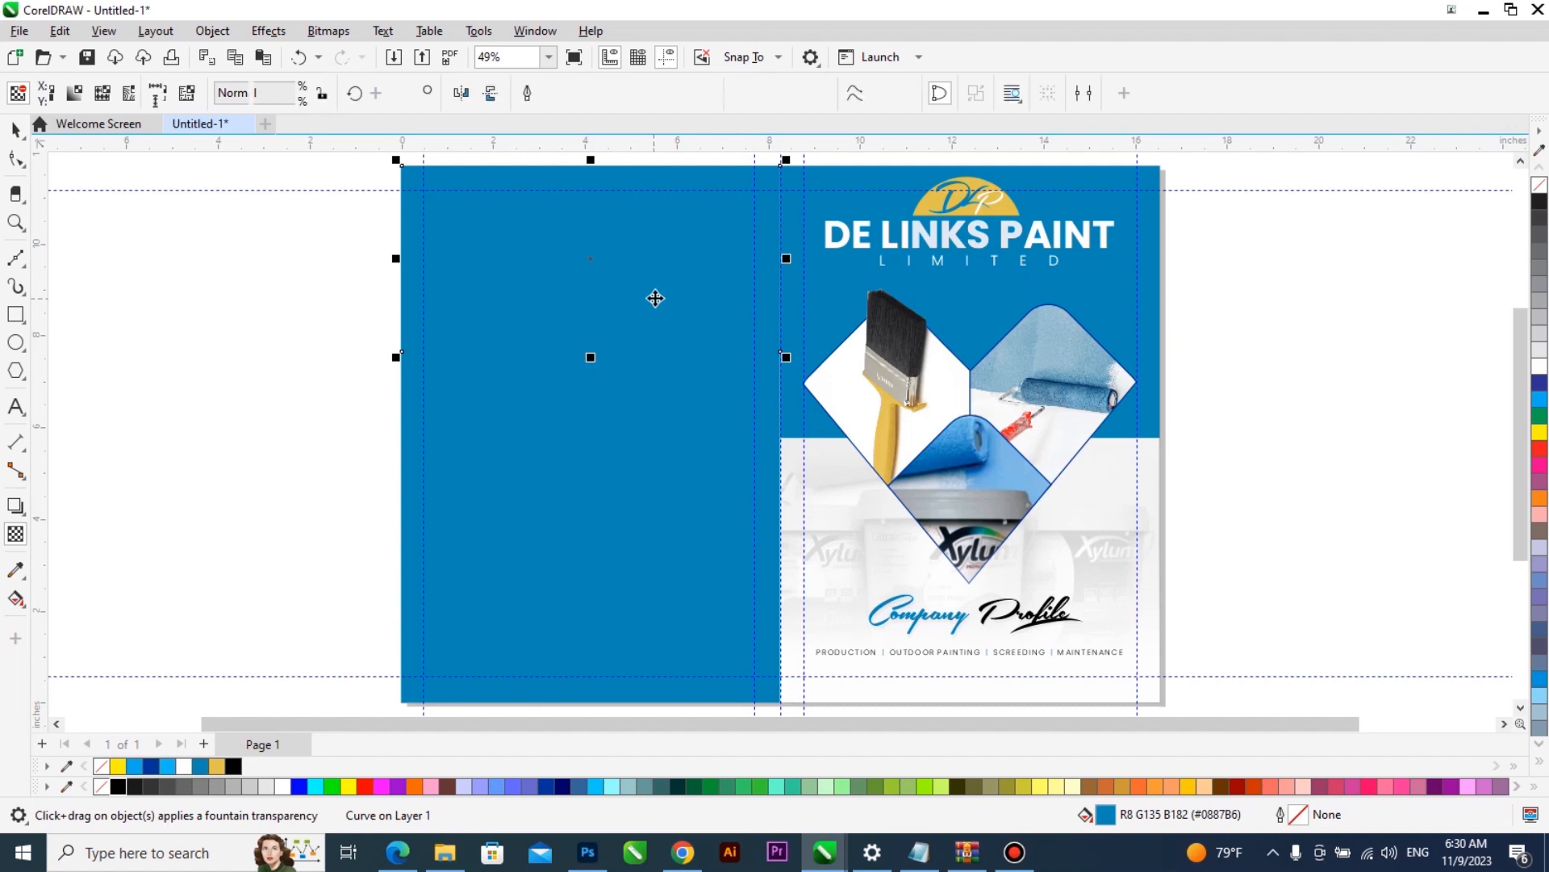
pyautogui.moveTo(782, 353); pyautogui.dragTo(789, 450)
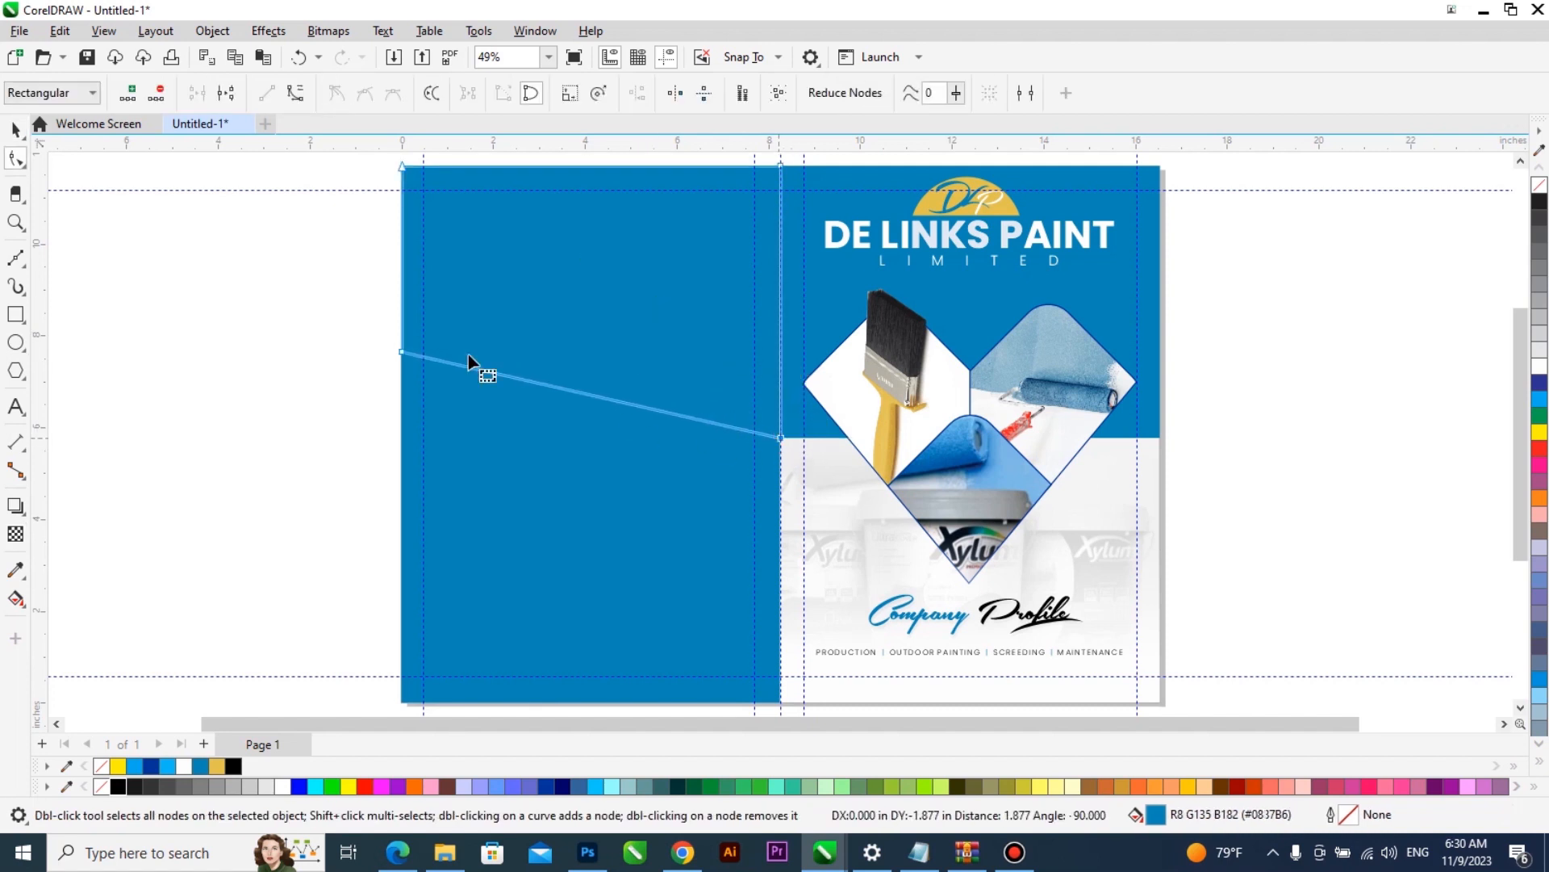
pyautogui.doubleClick(403, 354)
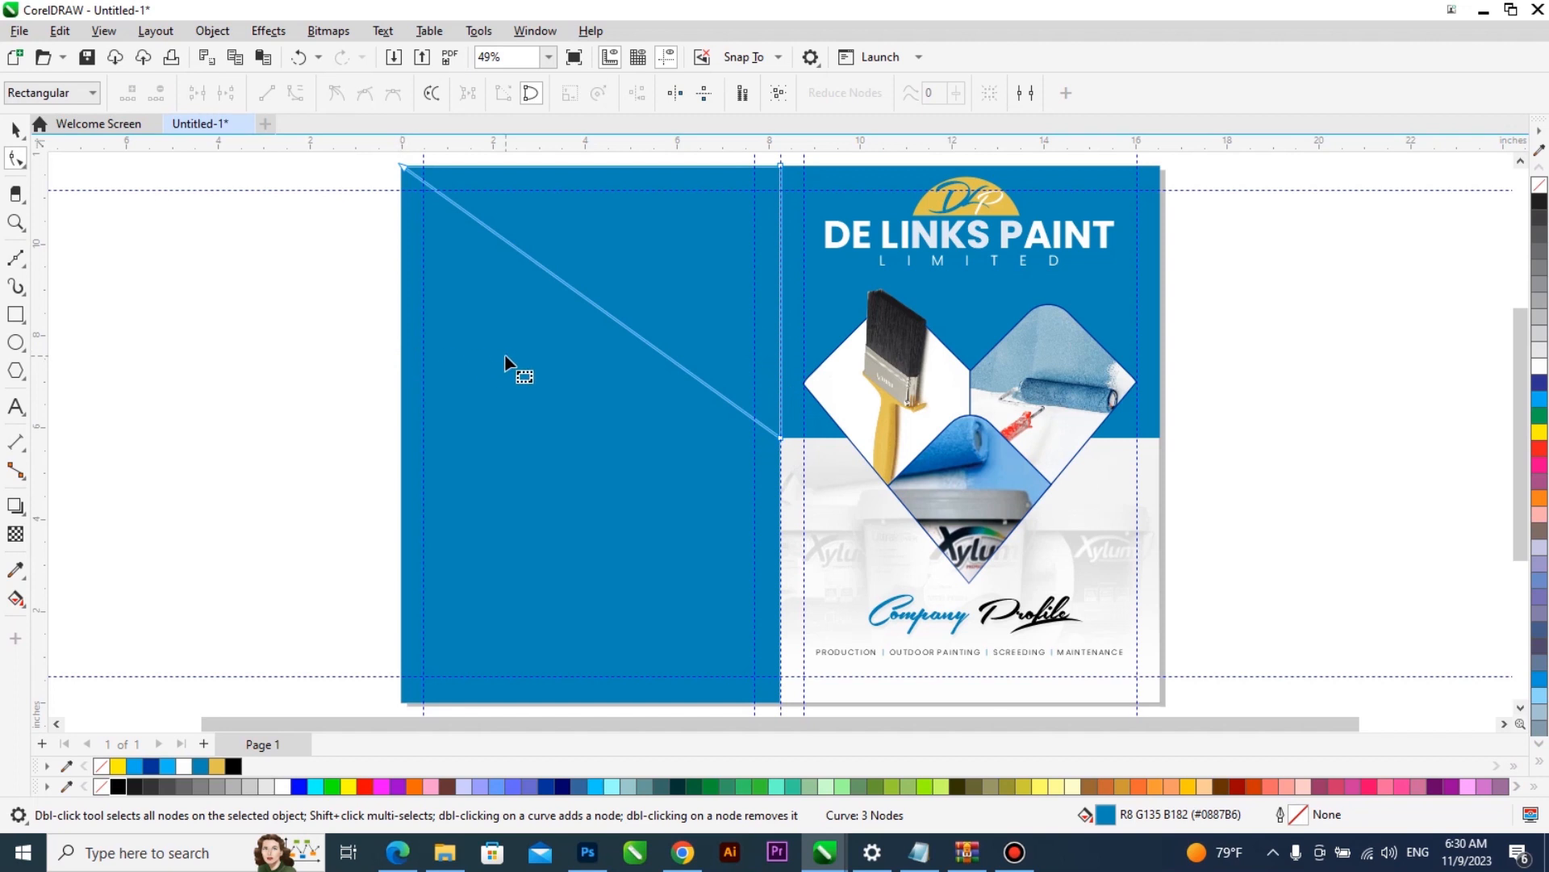
pyautogui.press('space')
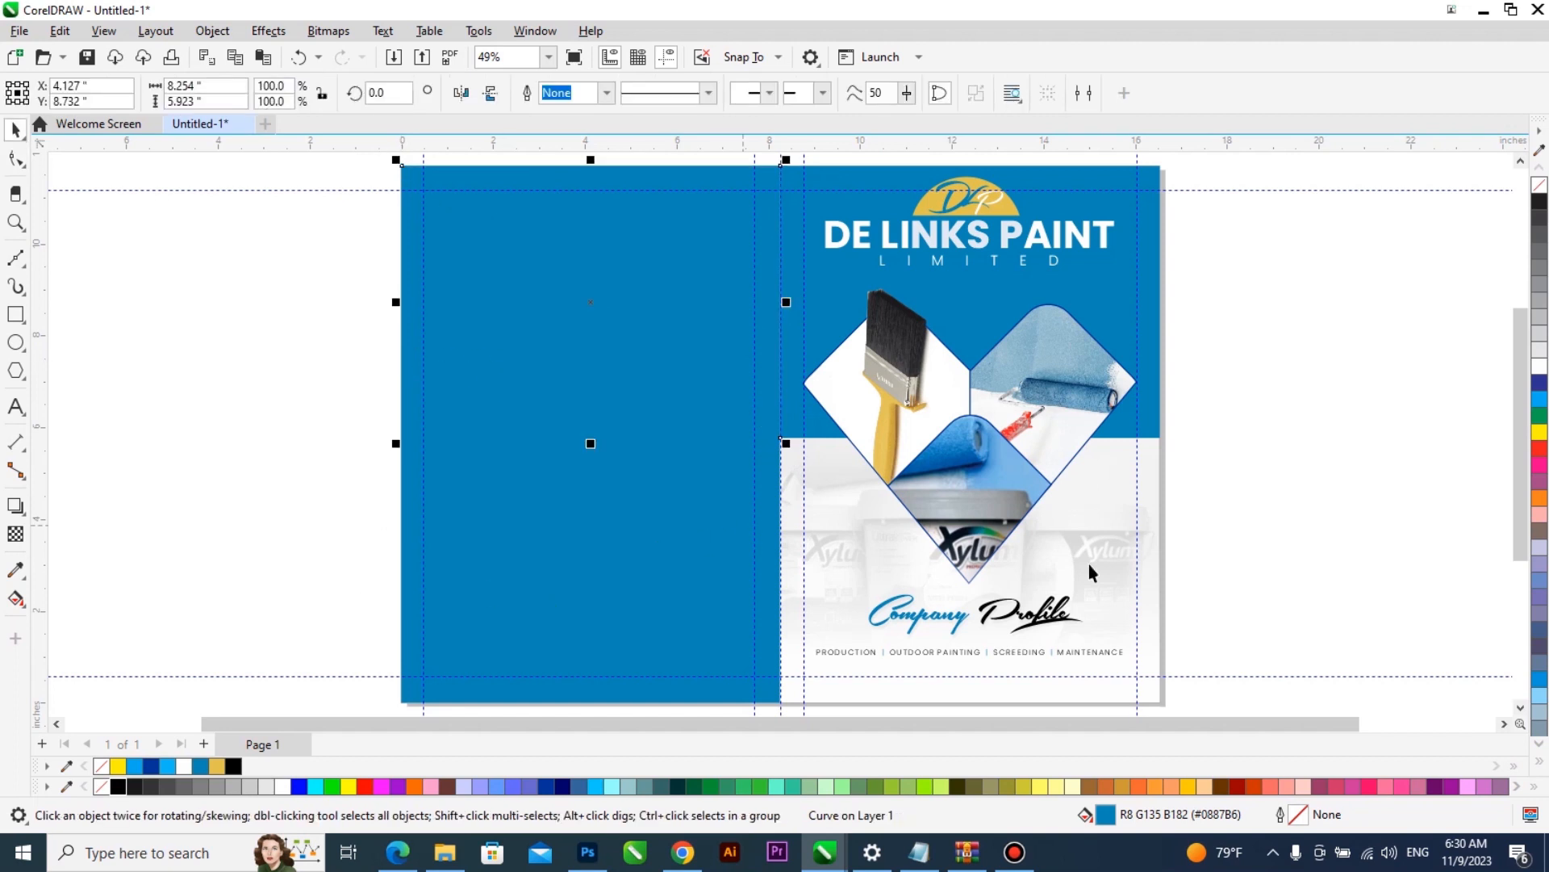
pyautogui.click(1540, 366)
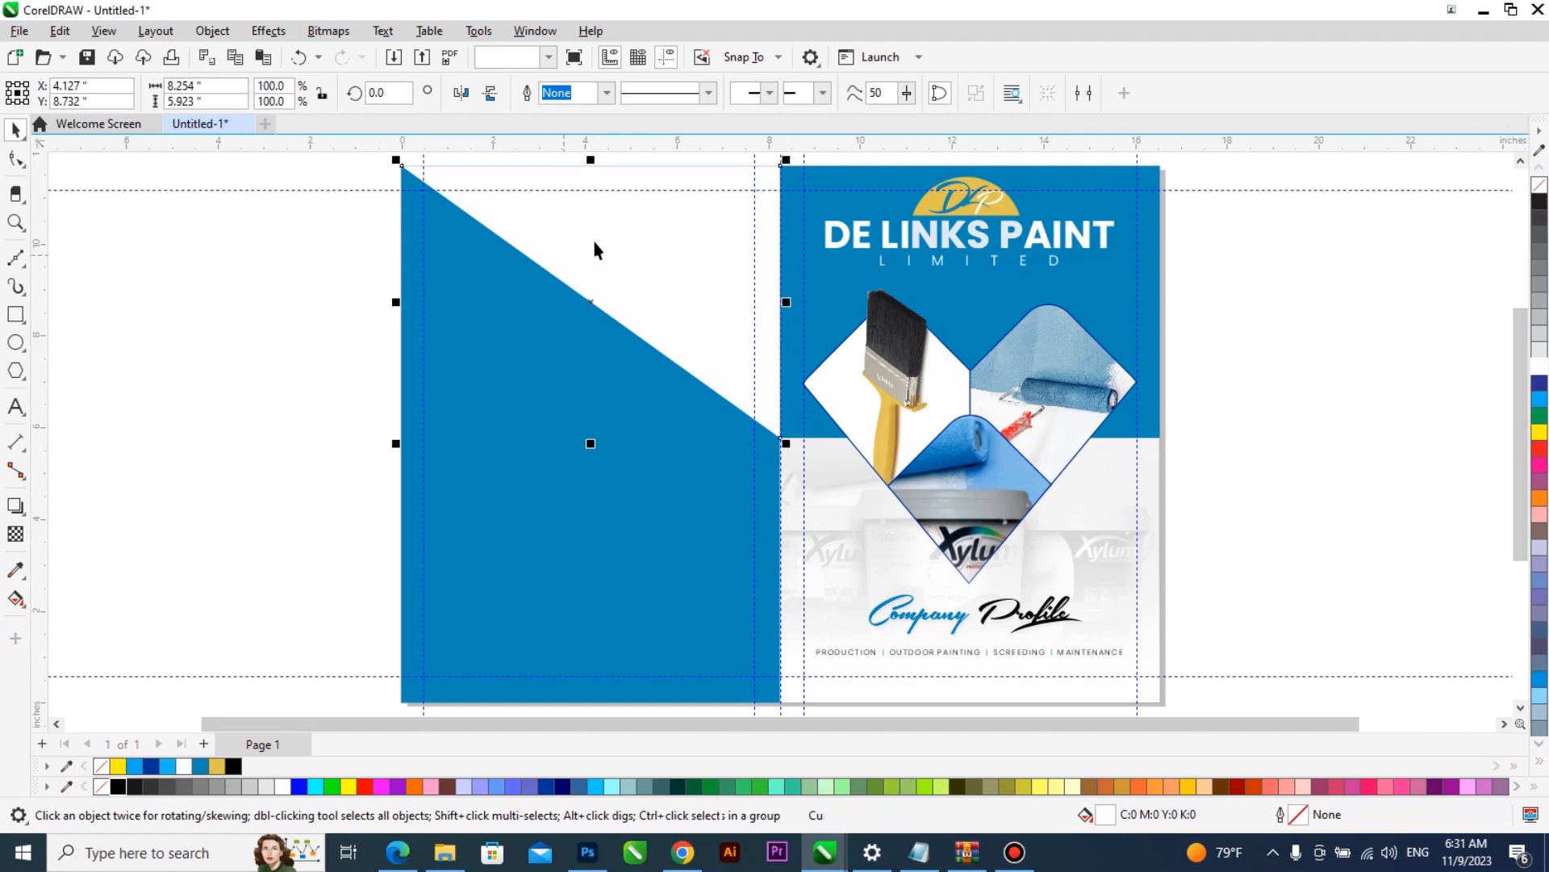
pyautogui.click(172, 396)
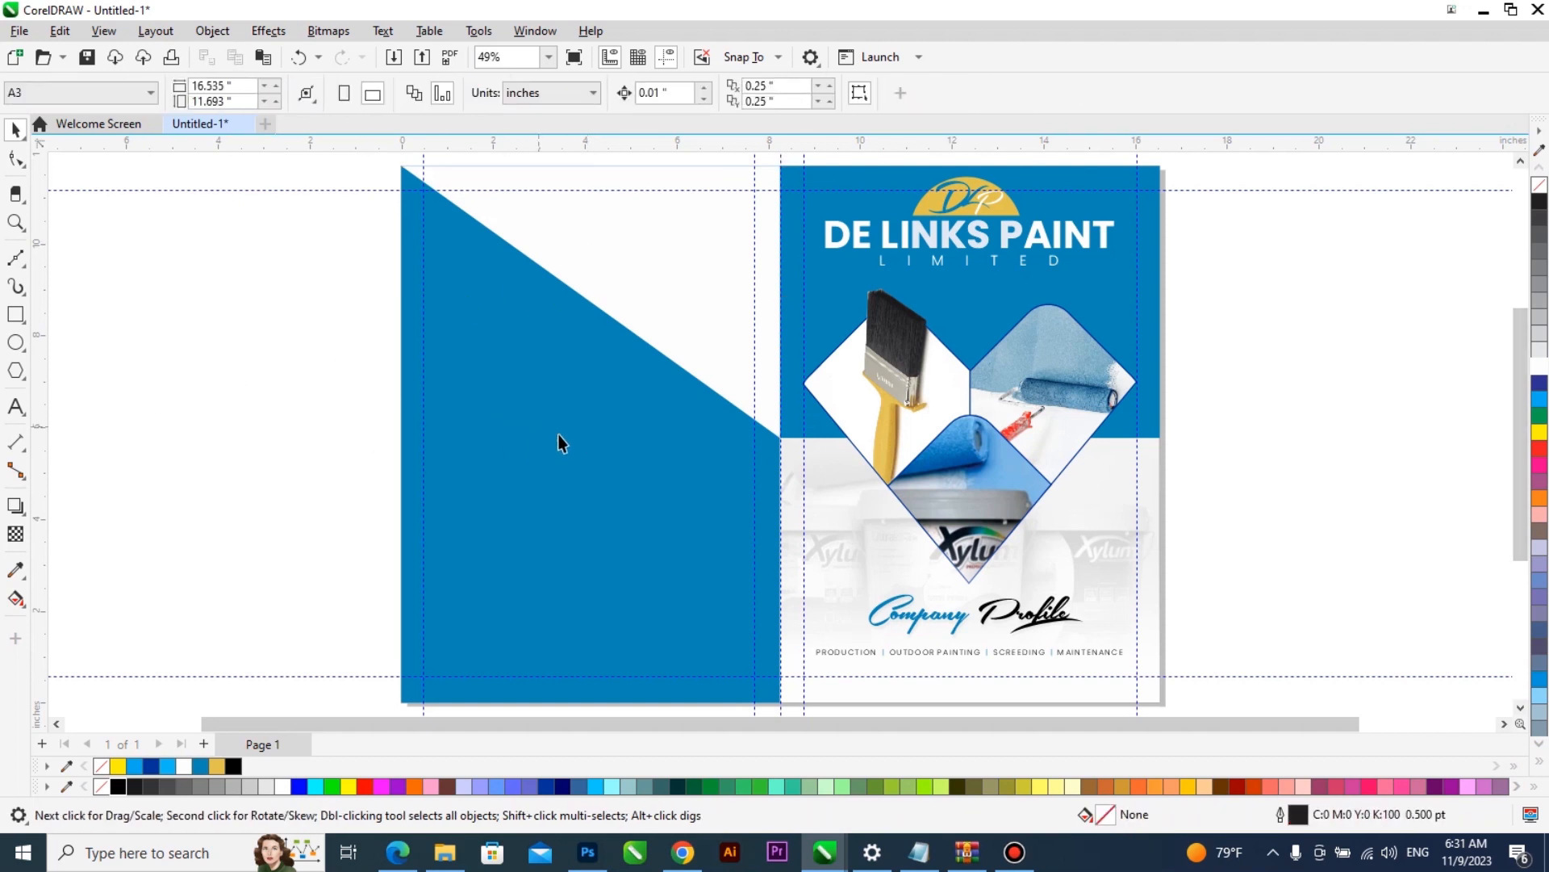
# - Copy the gold half-circle DLP emblem from the front cover onto the blue back cover and group the copy
pyautogui.scroll(-1, 721, 404)
pyautogui.moveTo(1090, 217); pyautogui.dragTo(259, 678)
pyautogui.click(1054, 197)
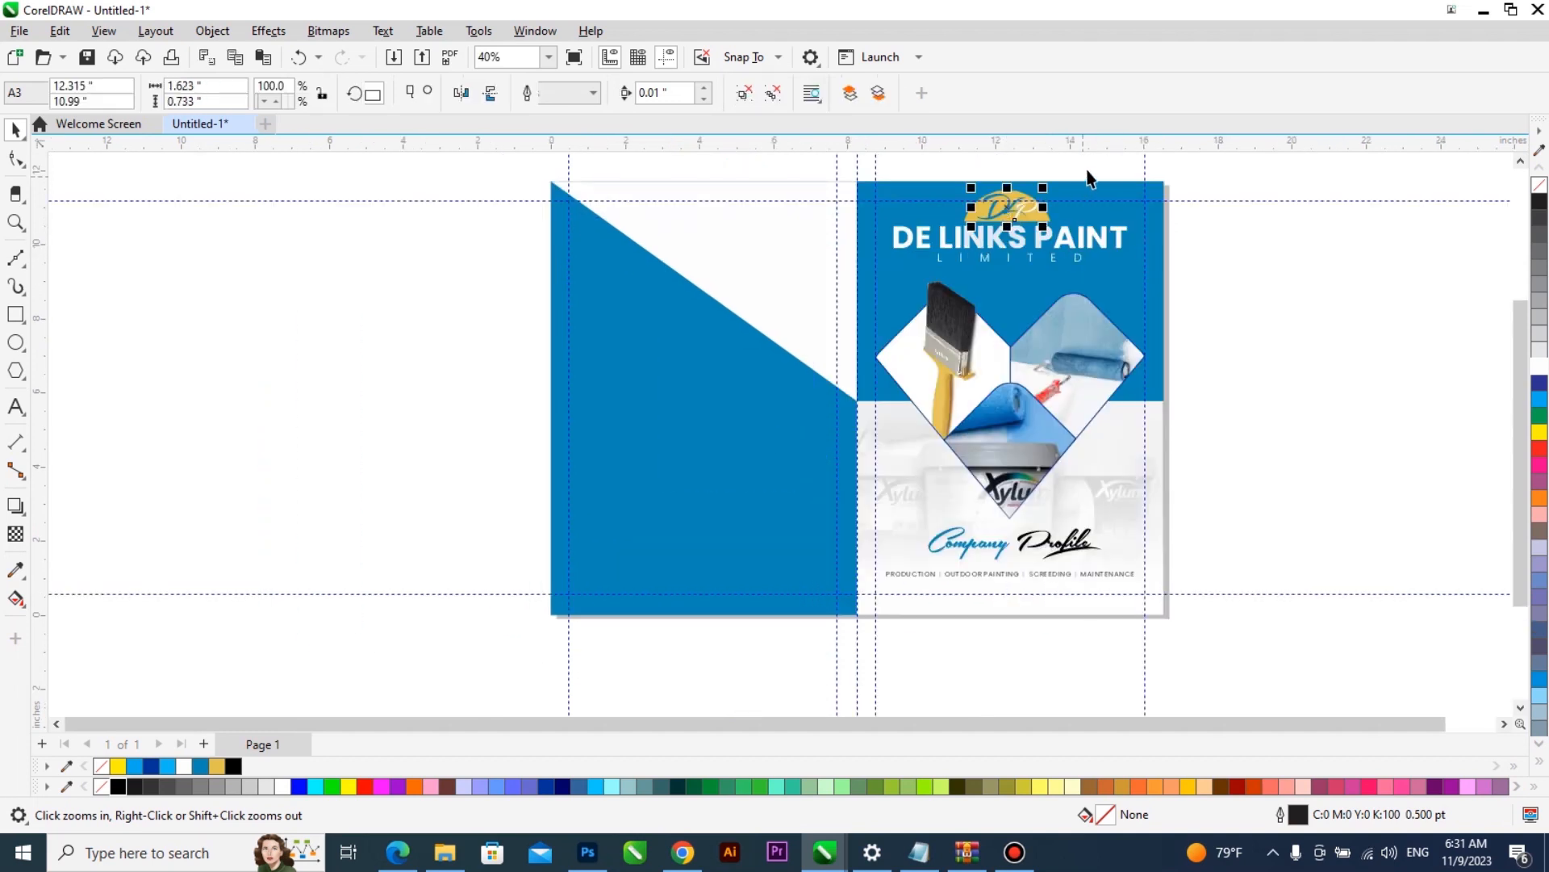
pyautogui.moveTo(904, 234); pyautogui.dragTo(904, 234)
pyautogui.moveTo(1013, 216); pyautogui.dragTo(700, 432)
pyautogui.rightClick(700, 432)
pyautogui.hotkey('ctrl', 'g')
# - Centre the emblem copy horizontally on the back cover and enlarge it to about 5.32 inches wide
pyautogui.keyDown('shift'); pyautogui.click(746, 503); pyautogui.keyUp('shift')
pyautogui.press('c')
pyautogui.keyDown('shift'); pyautogui.click(747, 504); pyautogui.keyUp('shift')
pyautogui.moveTo(754, 448); pyautogui.dragTo(749, 414)
pyautogui.scroll(2, 739, 492)
pyautogui.moveTo(868, 451); pyautogui.dragTo(691, 465)
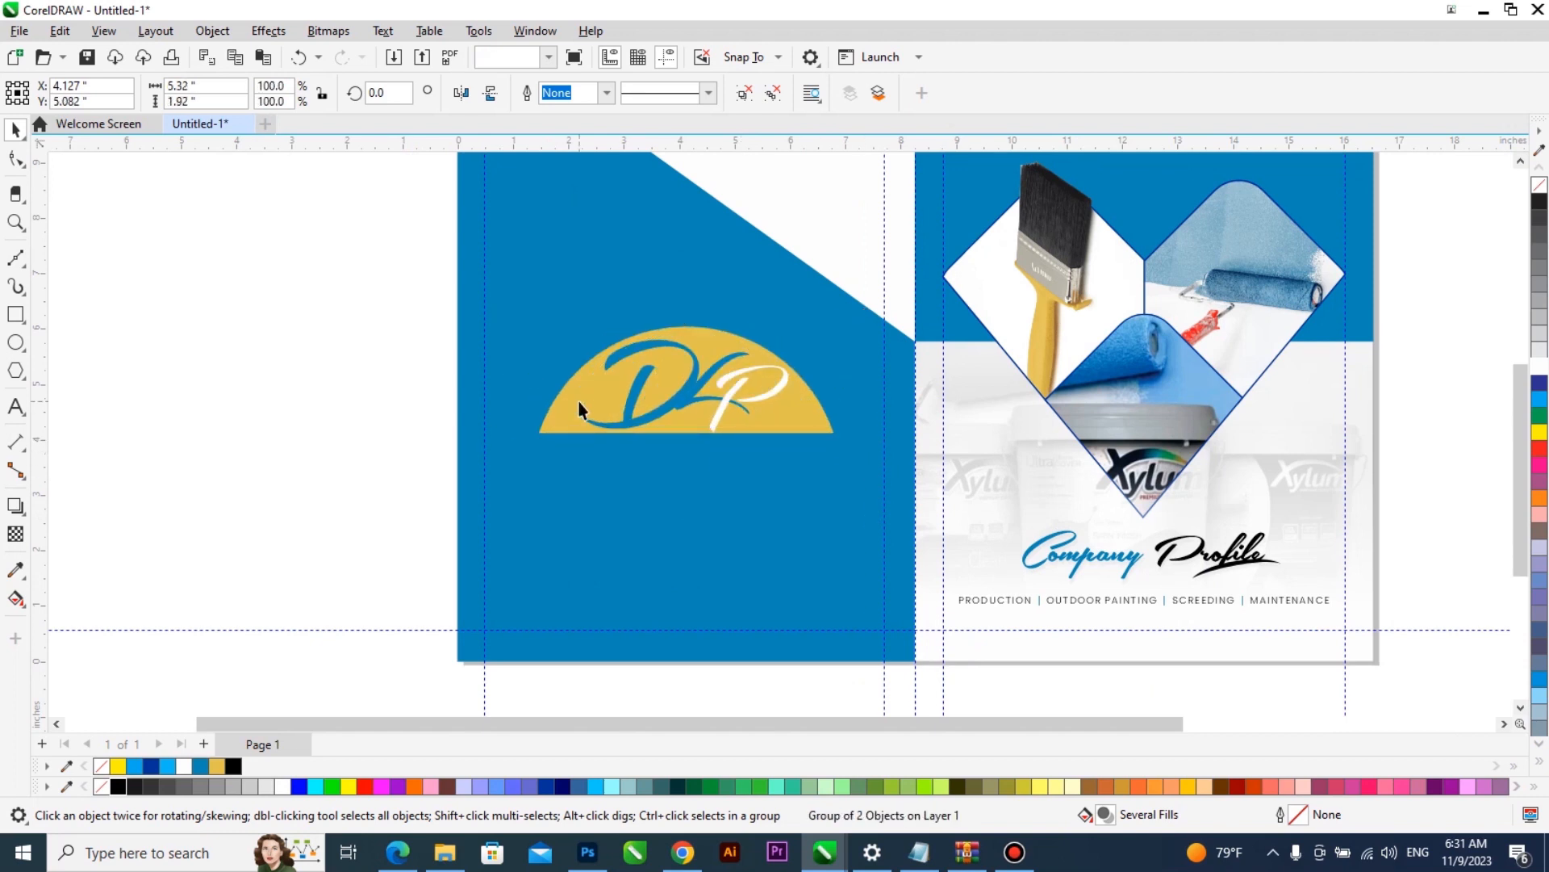
# - Ungroup the emblem copy on the back cover and delete its gold half-circle
pyautogui.click(775, 94)
pyautogui.press('Escape')
pyautogui.click(577, 397)
pyautogui.press('Delete')
# - Fill the back cover's DLP letters white and weld them into one shape
pyautogui.moveTo(433, 323); pyautogui.dragTo(792, 453)
pyautogui.click(1539, 367)
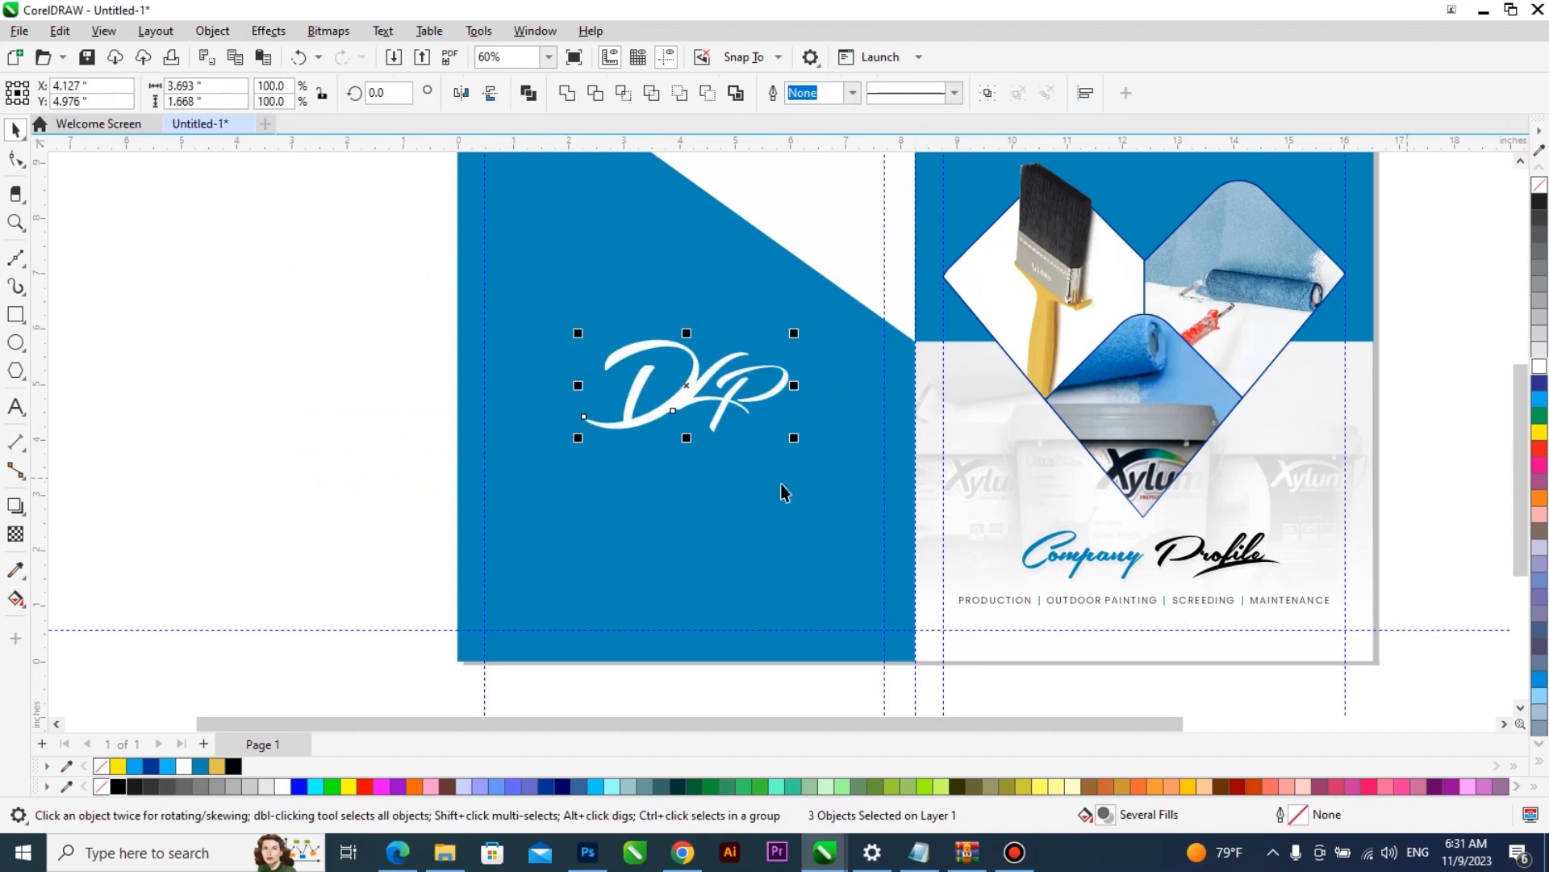
pyautogui.click(567, 93)
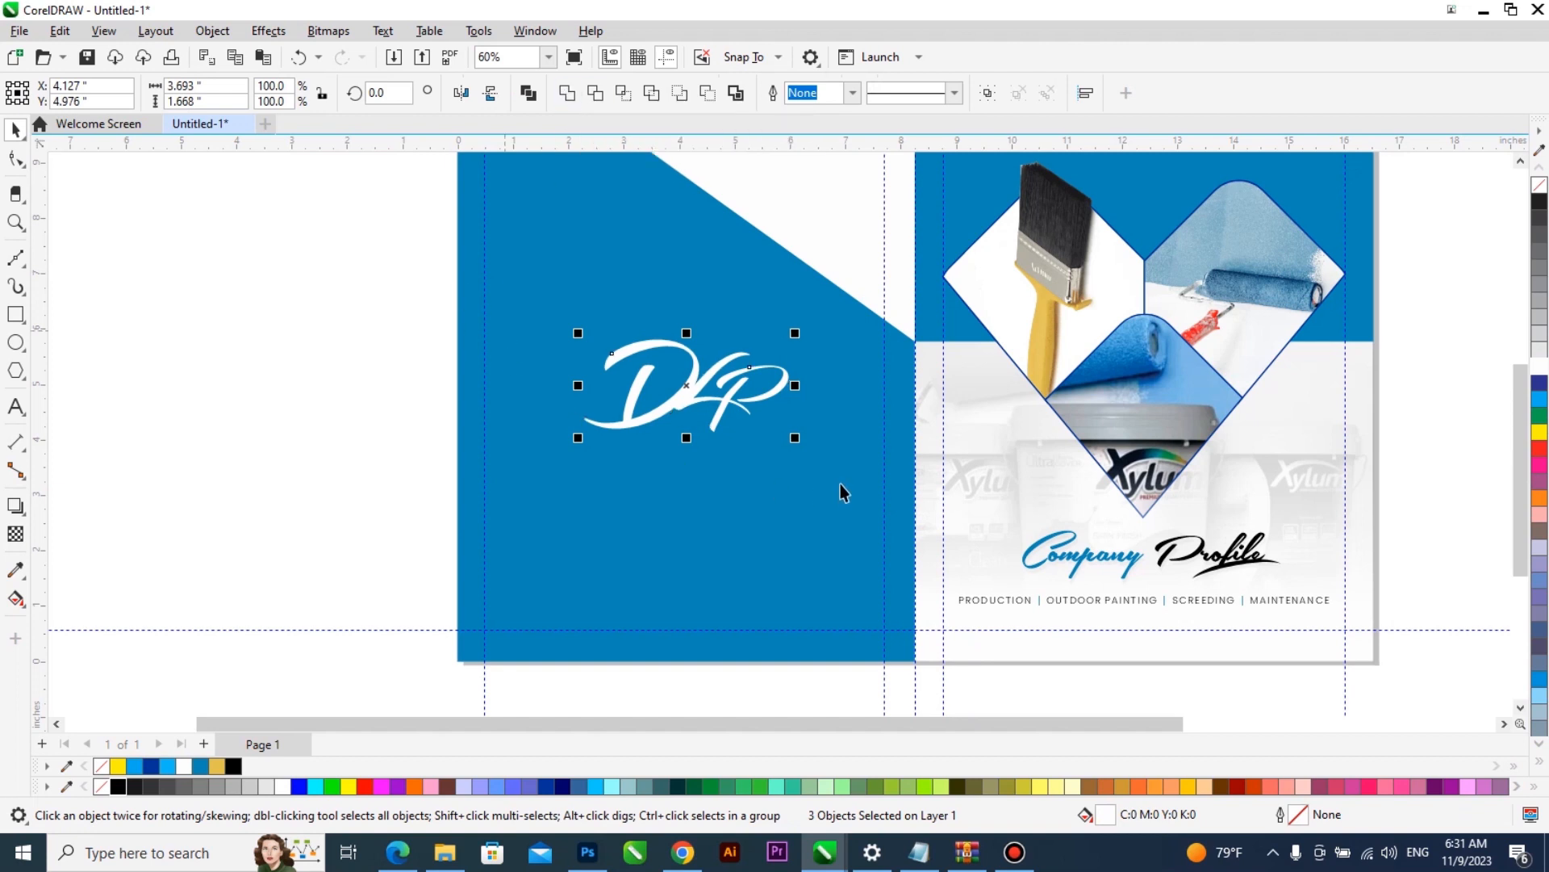
# - Resize the white DLP lettering to about 4.59 inches wide and move it lower on the back cover, centred horizontally
pyautogui.moveTo(827, 470); pyautogui.dragTo(846, 497)
pyautogui.scroll(-1, 626, 481)
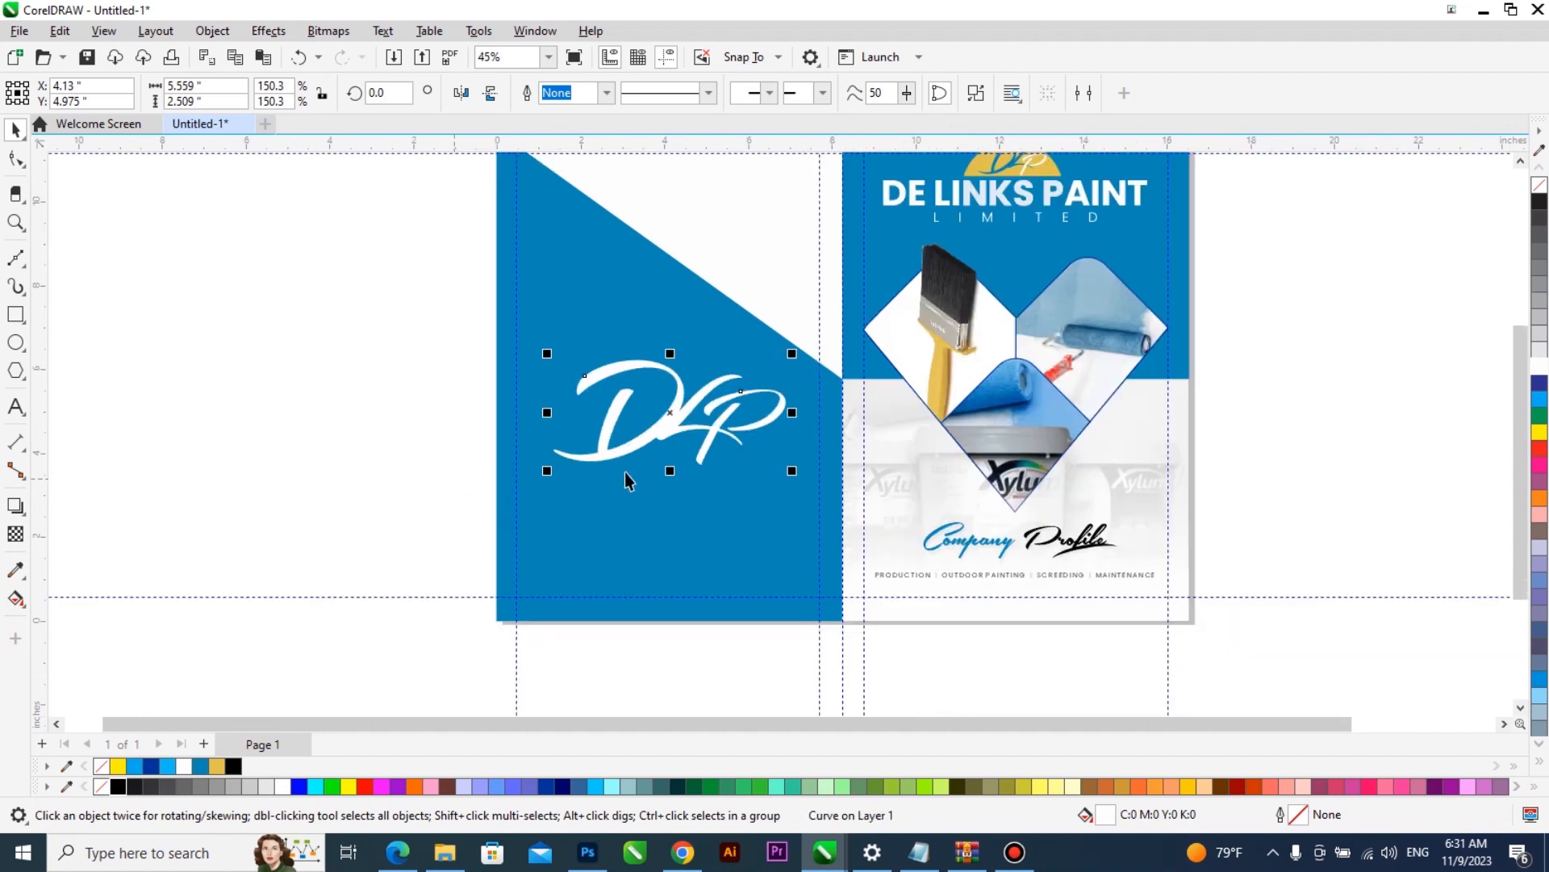
pyautogui.moveTo(754, 429); pyautogui.dragTo(754, 495)
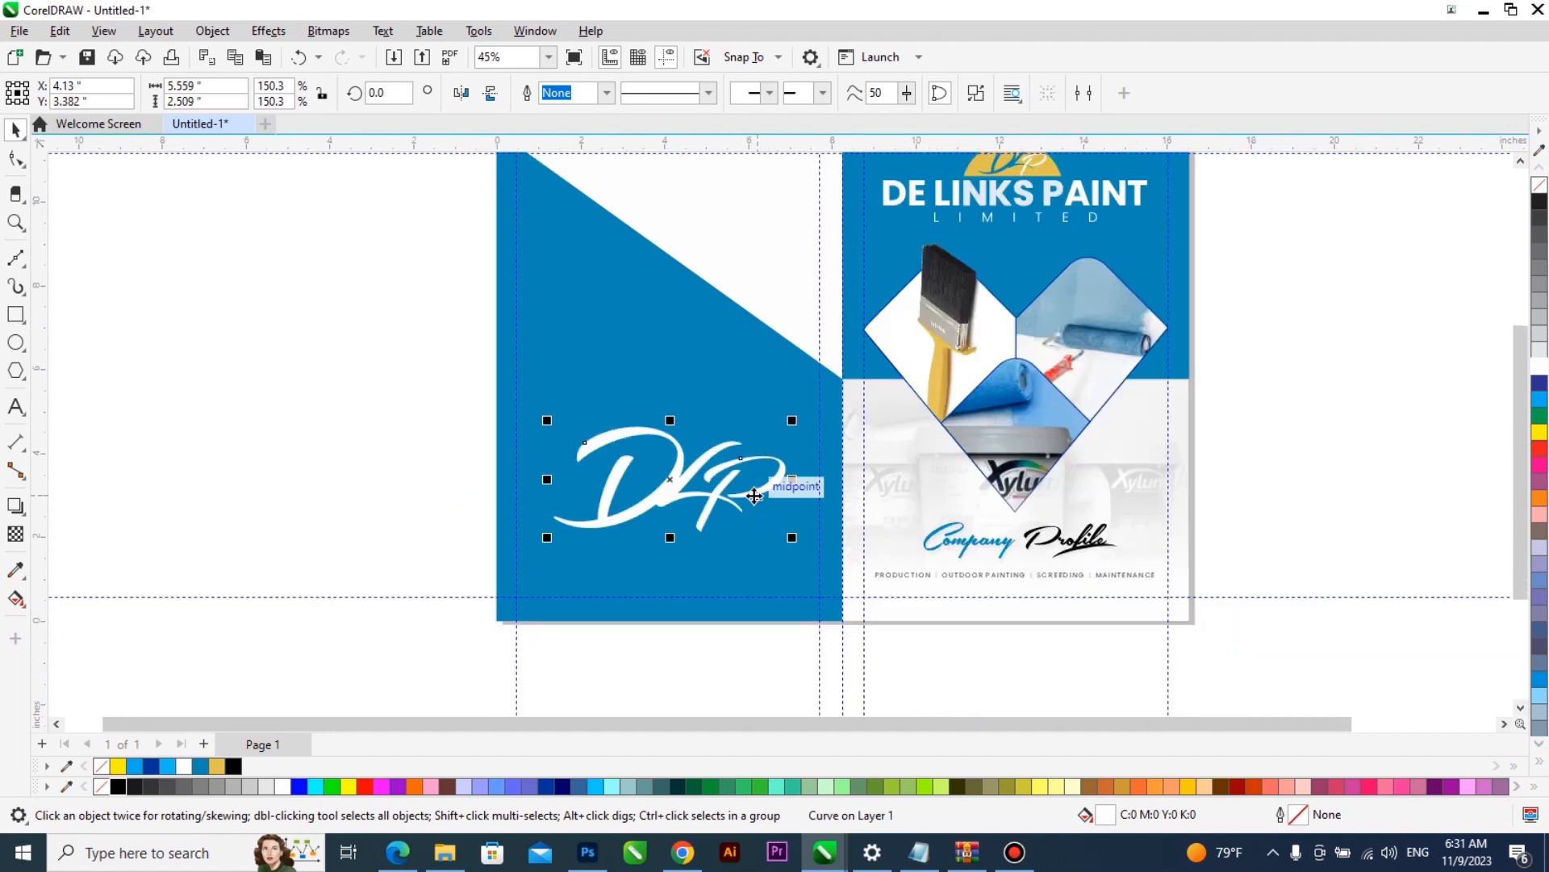
pyautogui.moveTo(790, 540); pyautogui.dragTo(769, 539)
pyautogui.keyDown('shift'); pyautogui.click(654, 565); pyautogui.keyUp('shift')
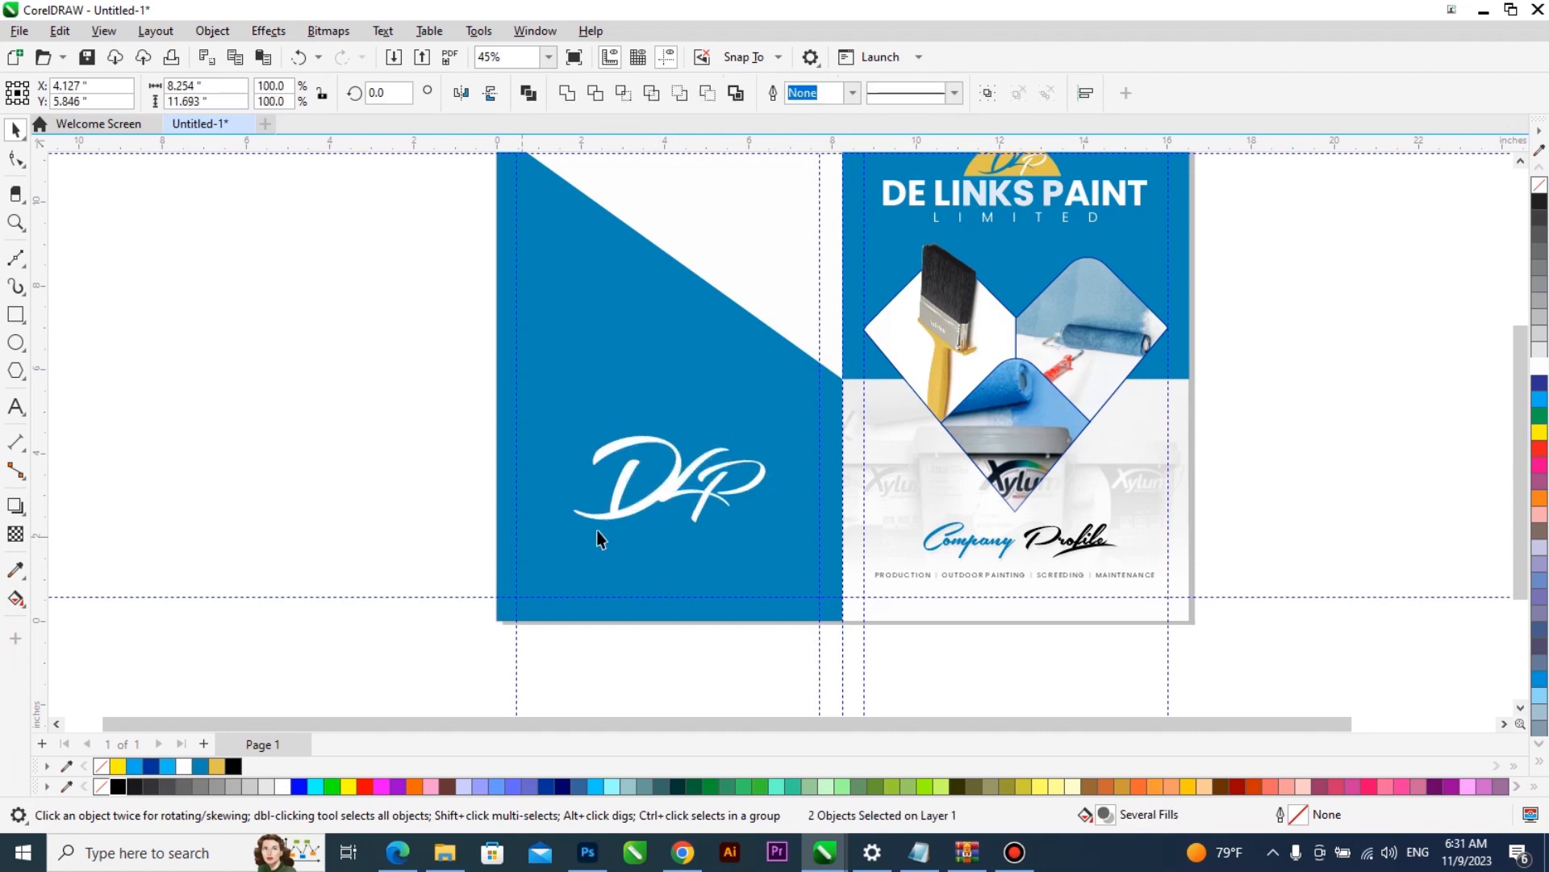
# - Add the text "Thanks for your patronage" beside the back cover, correcting the spelling of "patronage"
pyautogui.scroll(1, 691, 583)
pyautogui.click(20, 411)
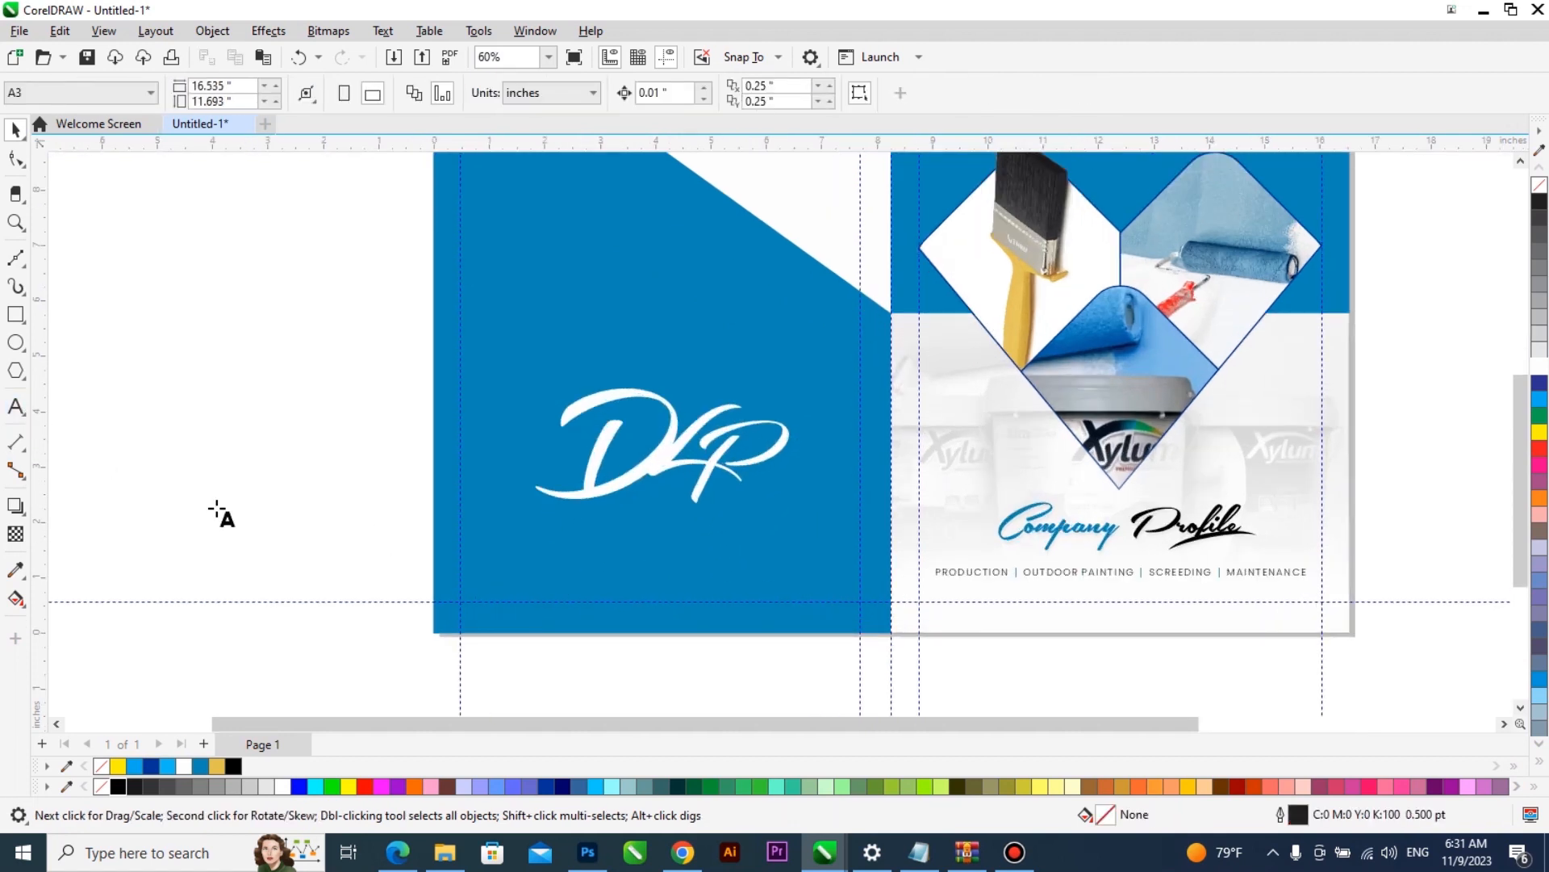
pyautogui.click(218, 508)
pyautogui.write('Thanks for your pratonage')
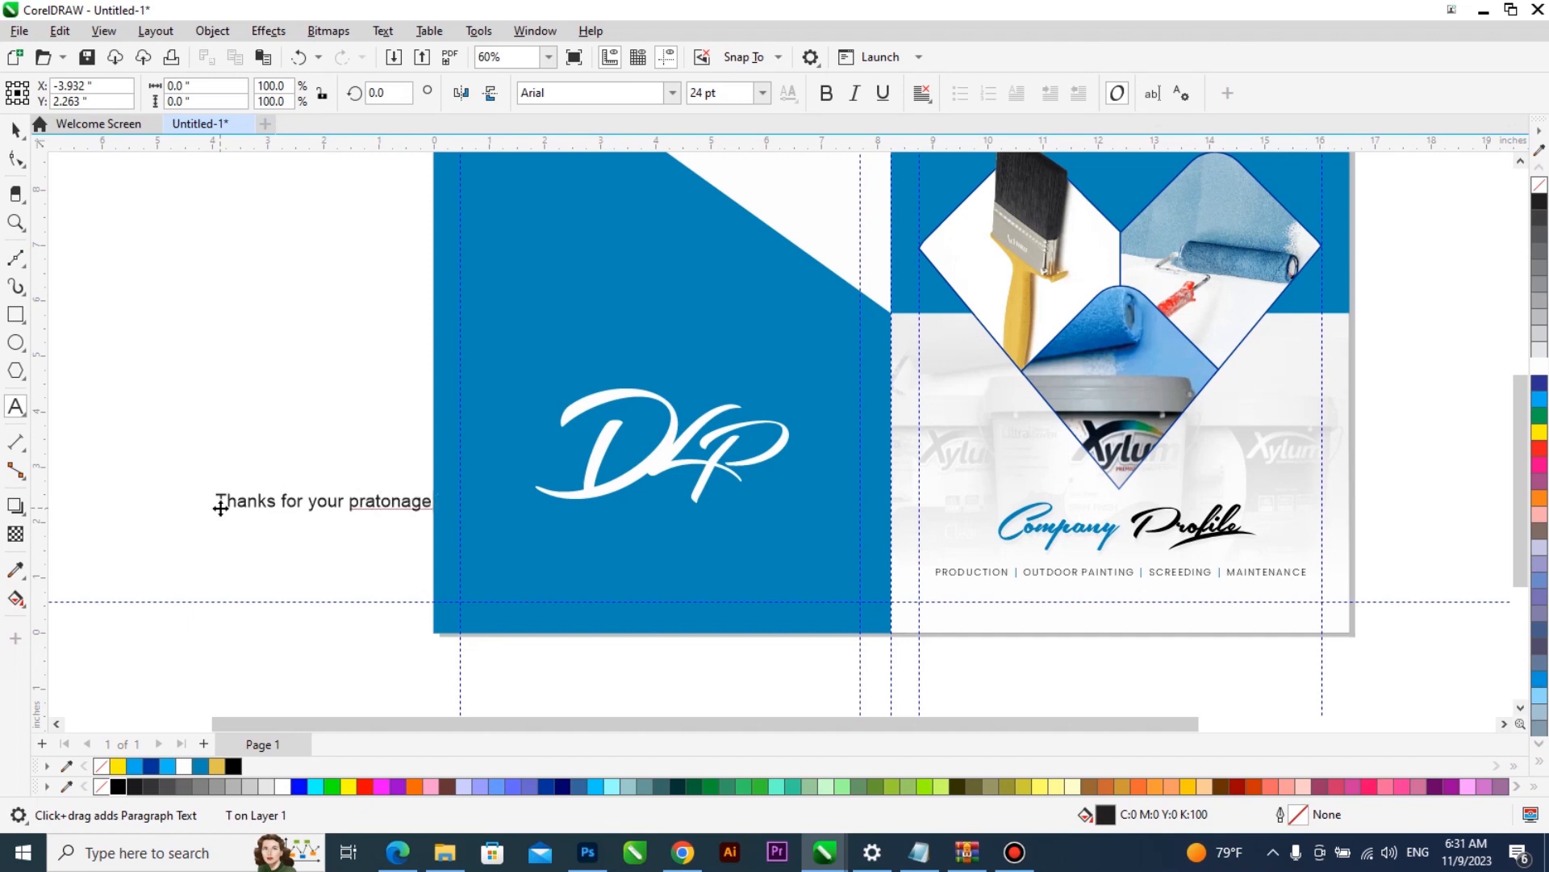
pyautogui.rightClick(364, 508)
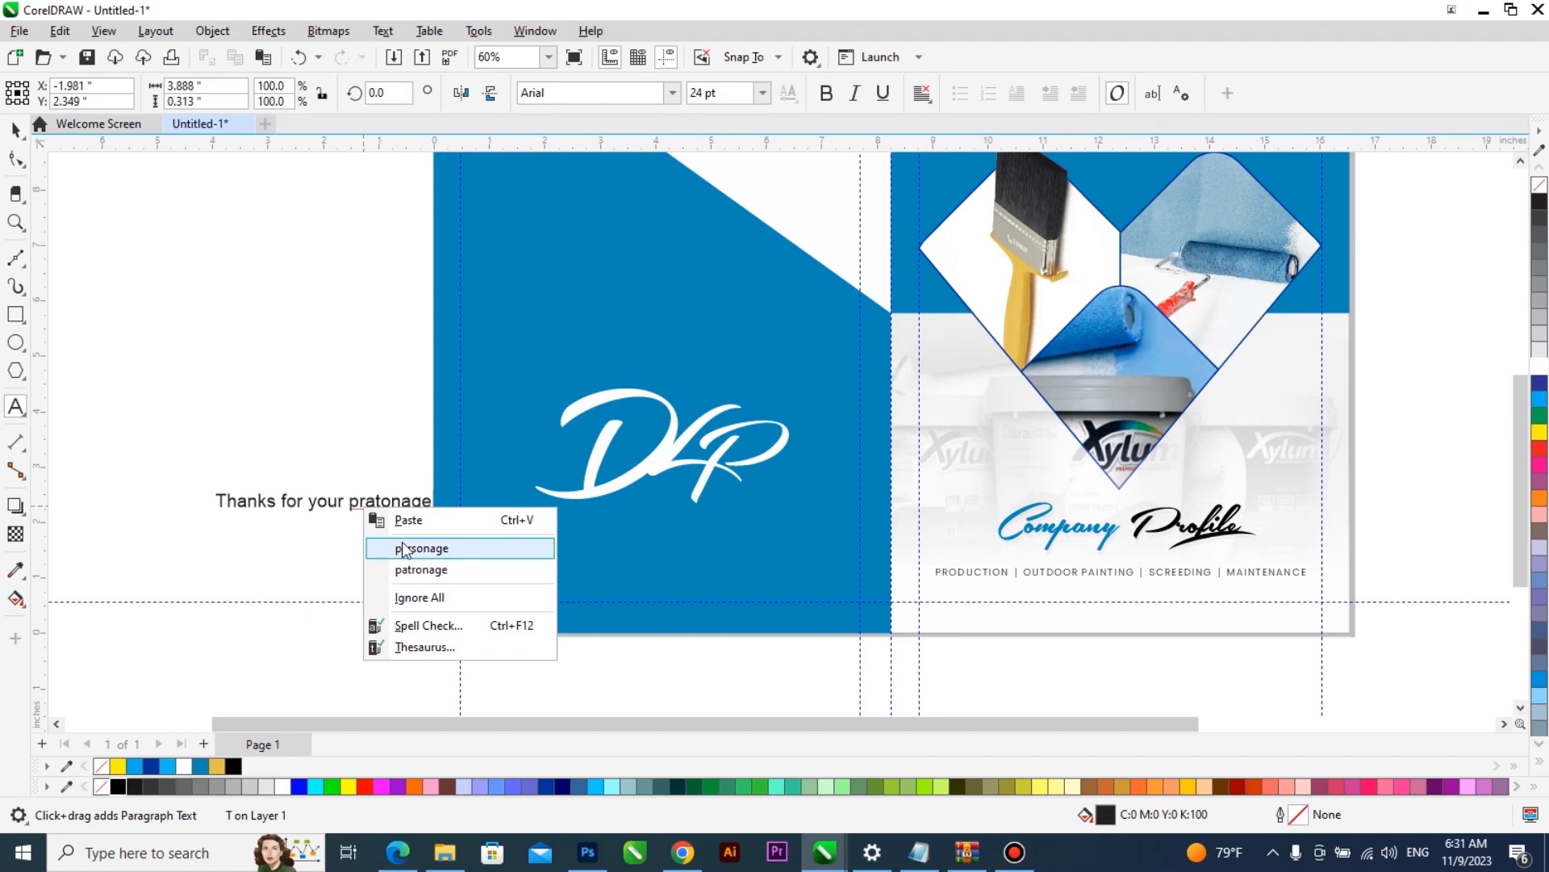
pyautogui.click(429, 570)
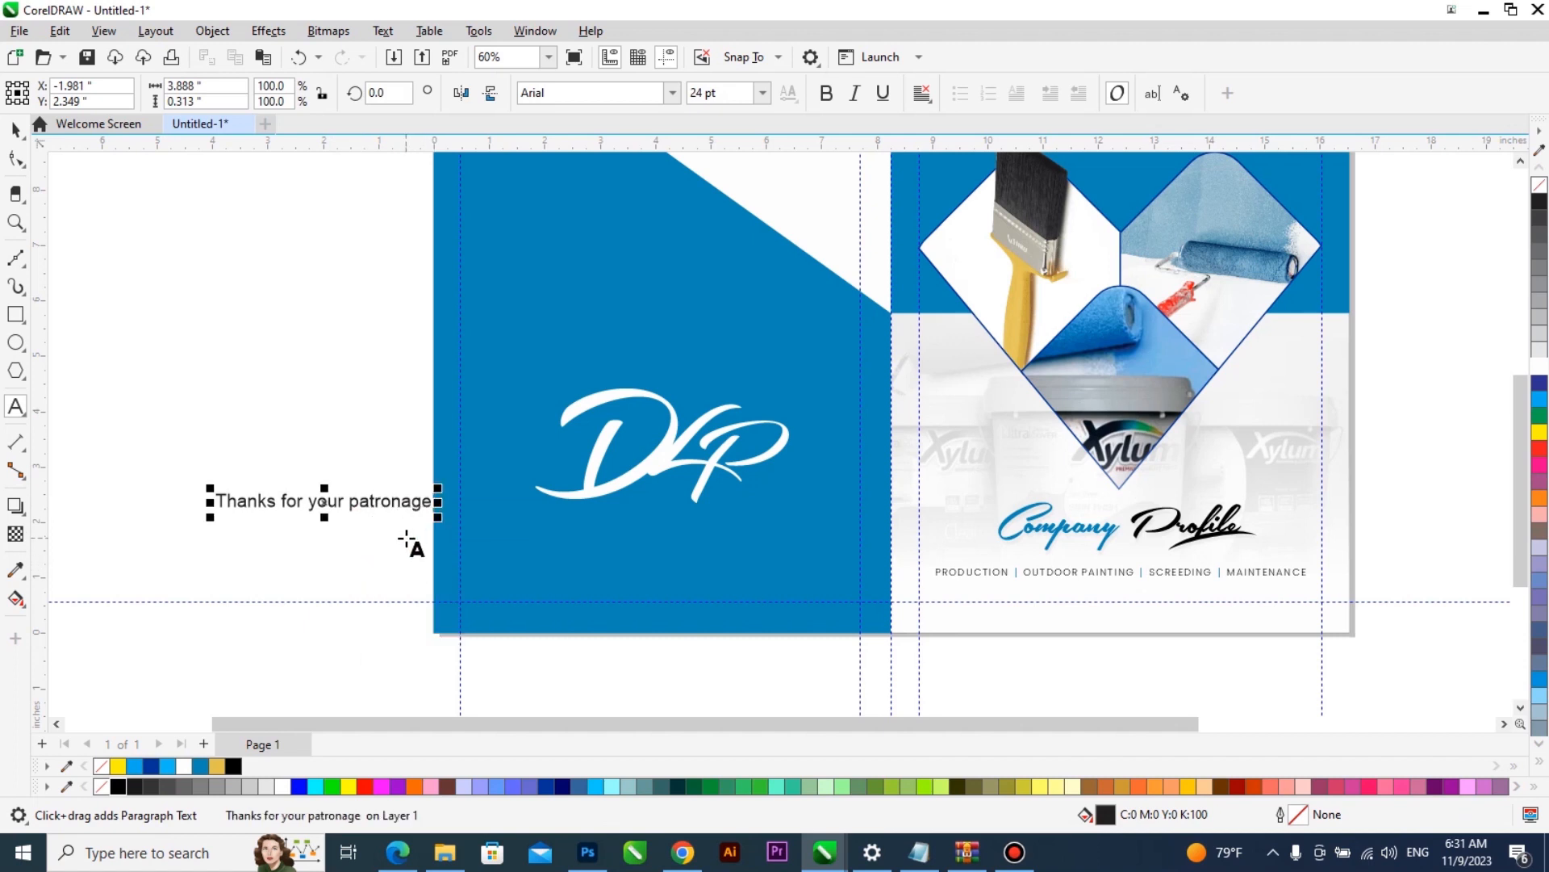
# - Place the patronage text below the DLP lettering at about 15.5 pt, centre it on the back cover and colour it gold
pyautogui.hotkey('ctrl', 'space')
pyautogui.moveTo(401, 508); pyautogui.dragTo(703, 591)
pyautogui.keyDown('shift'); pyautogui.click(751, 525); pyautogui.keyUp('shift')
pyautogui.press('c')
pyautogui.keyDown('shift'); pyautogui.click(750, 526); pyautogui.keyUp('shift')
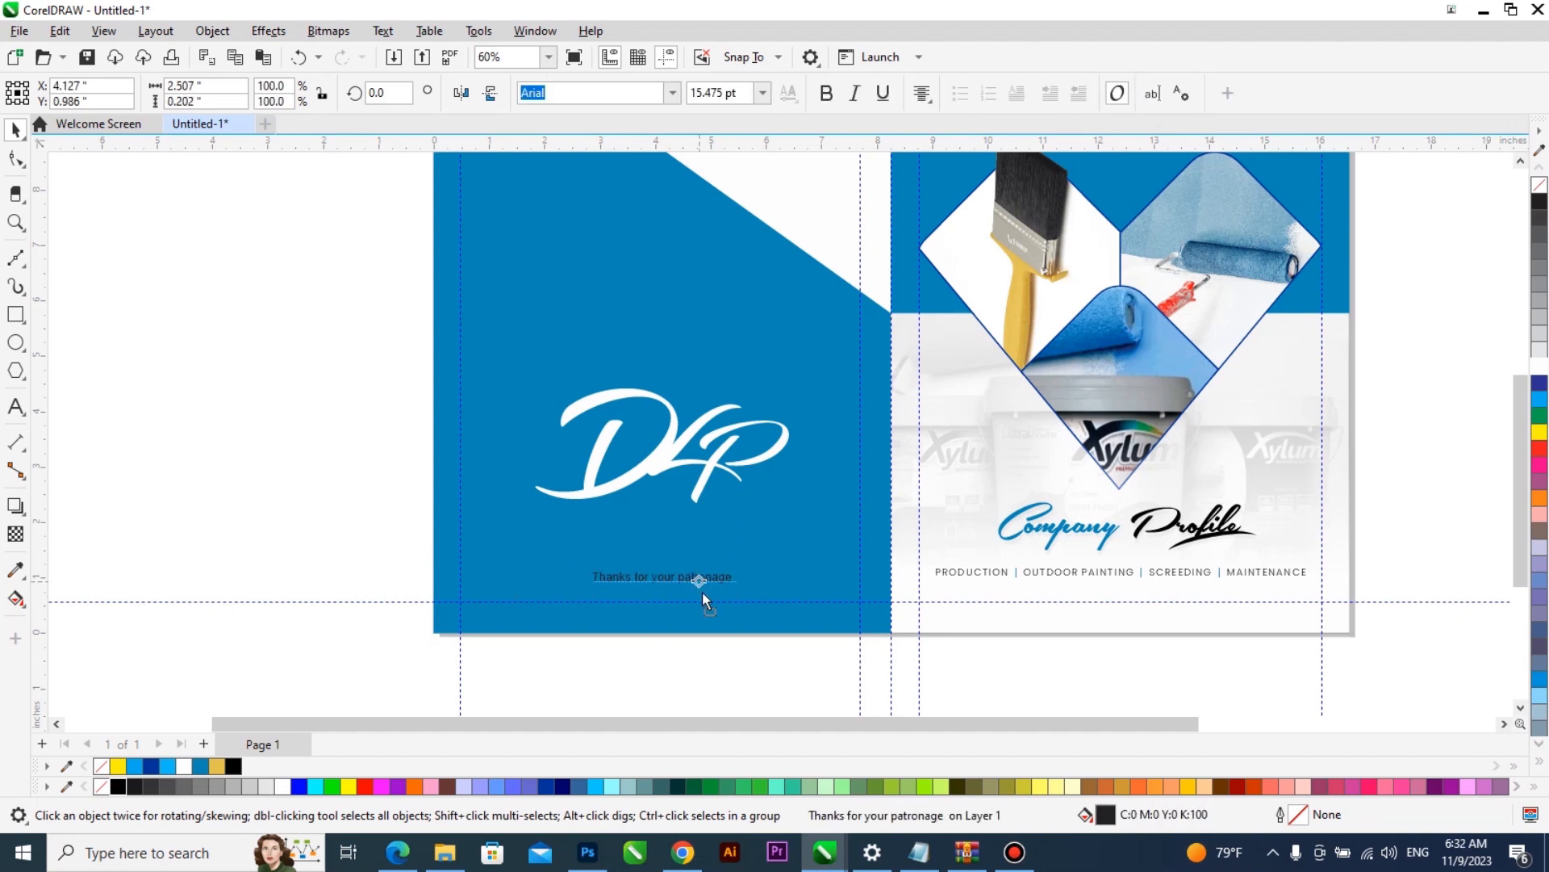
pyautogui.click(216, 765)
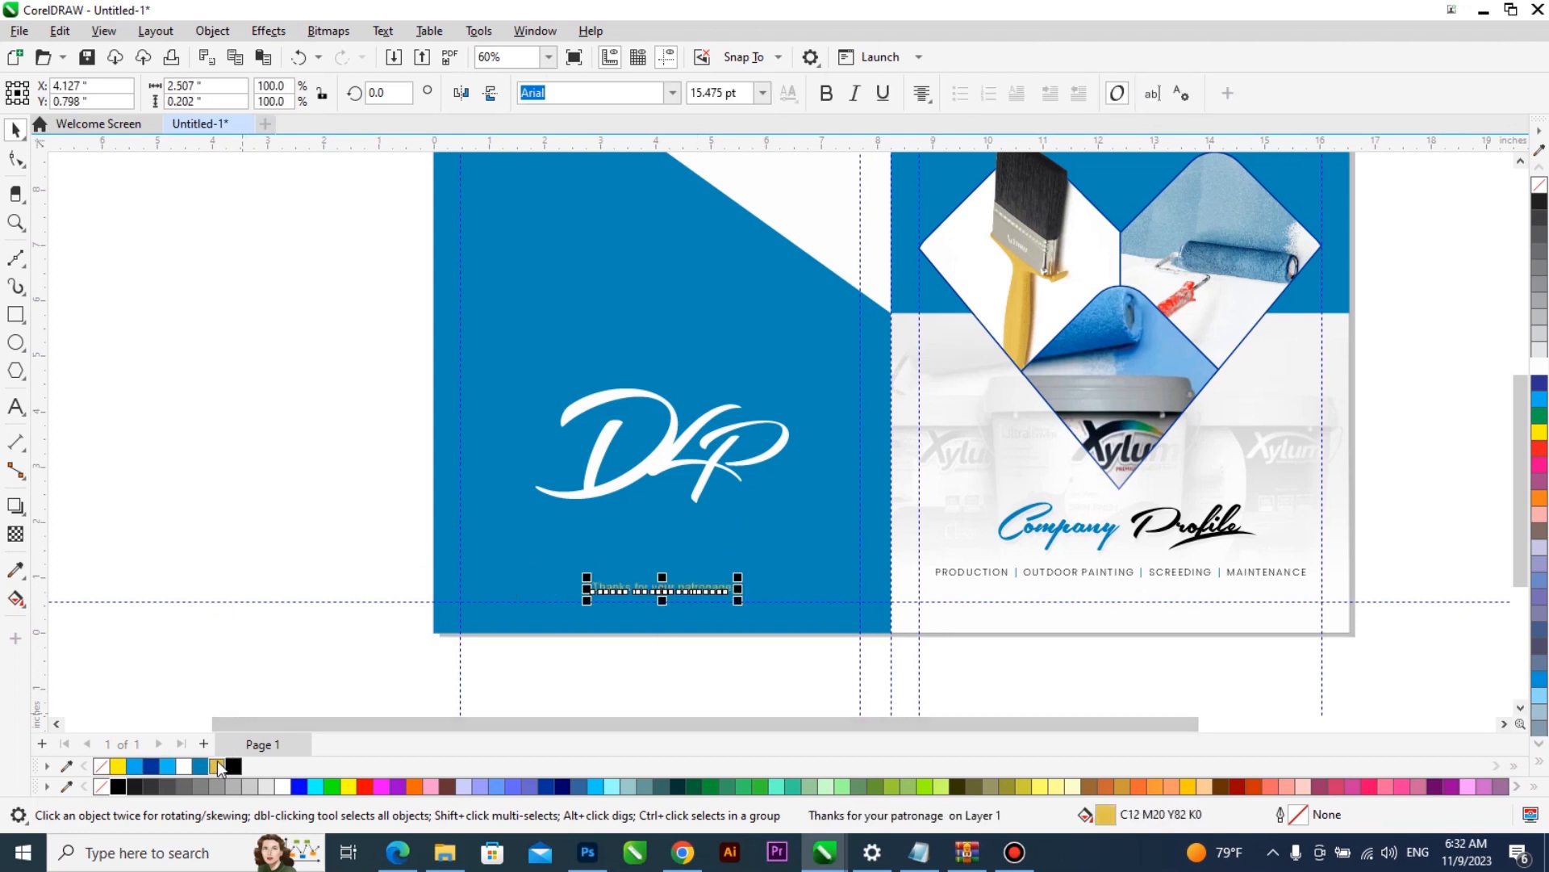
pyautogui.press('Escape')
# - Set the font of the patronage text to BookmanITC Lt BT
pyautogui.press('z')
pyautogui.moveTo(398, 515); pyautogui.dragTo(852, 659)
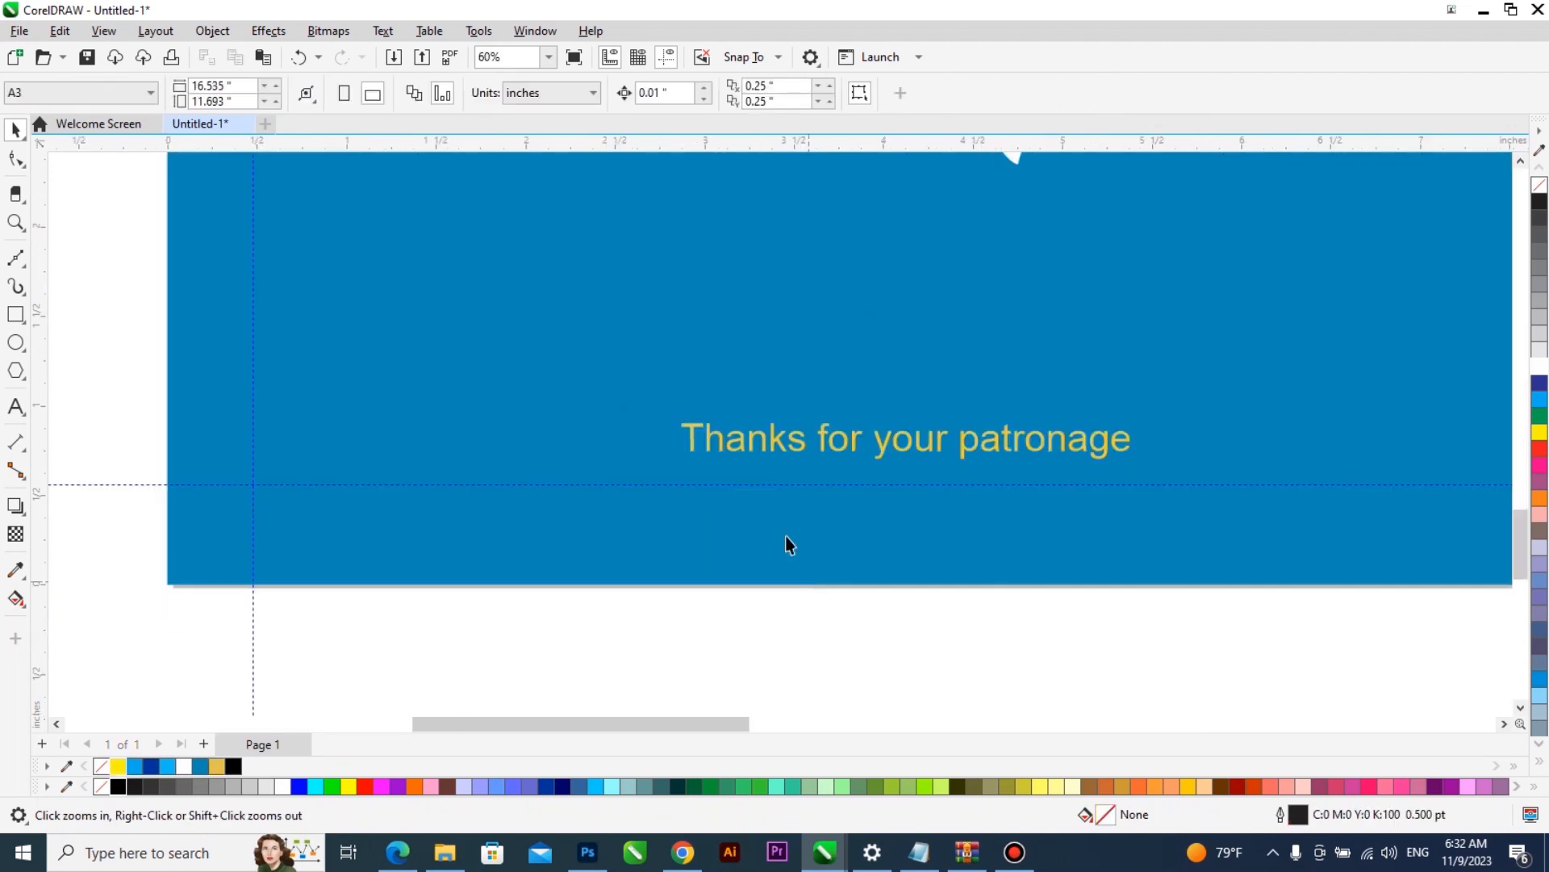
pyautogui.click(810, 444)
pyautogui.click(806, 445)
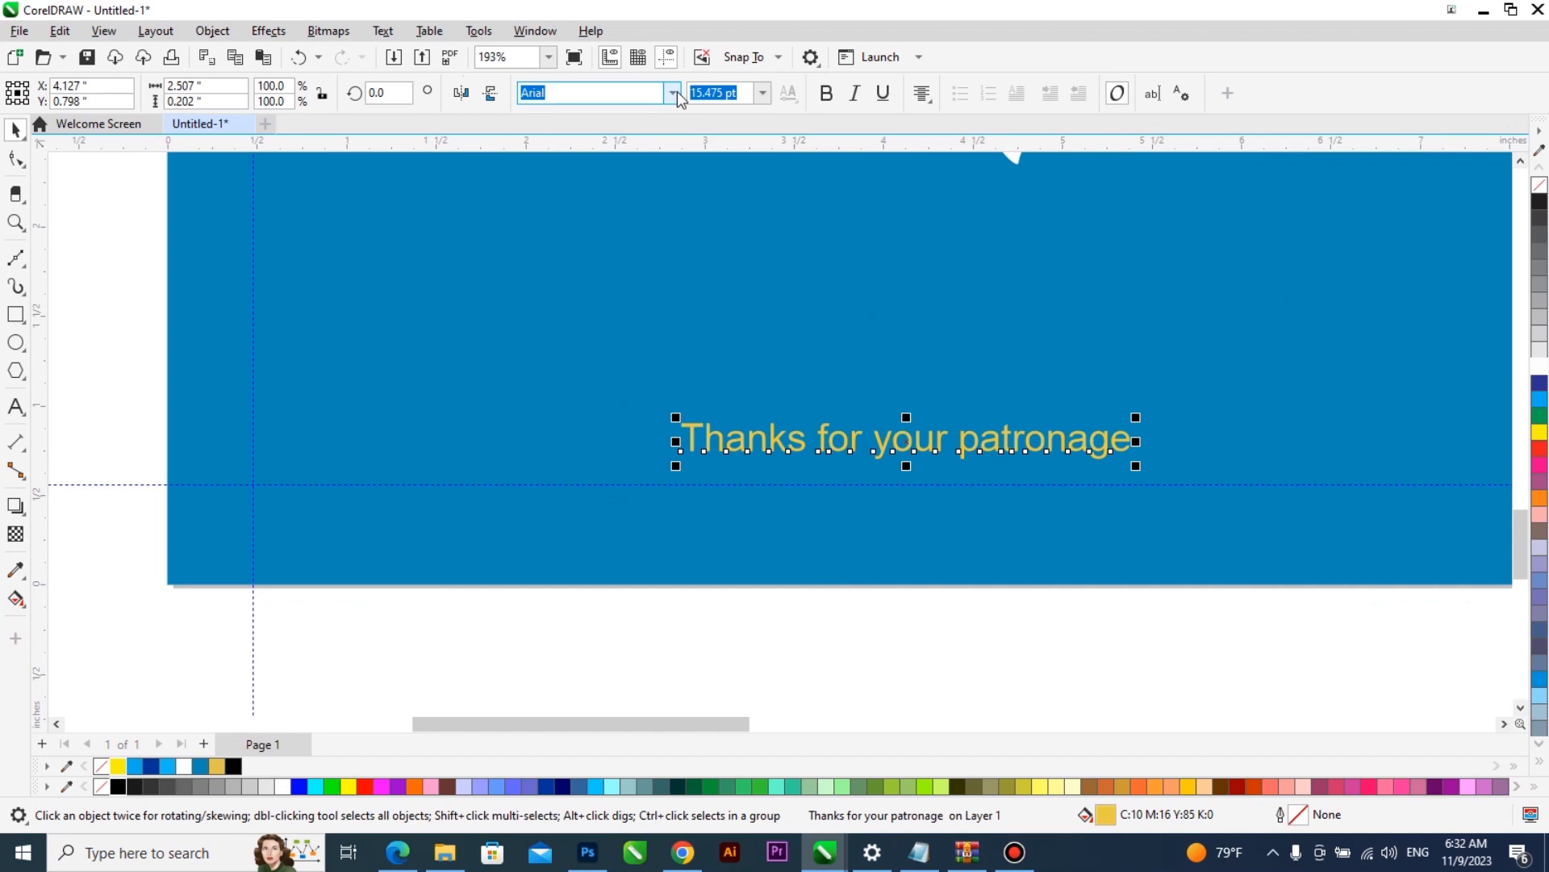
pyautogui.click(673, 93)
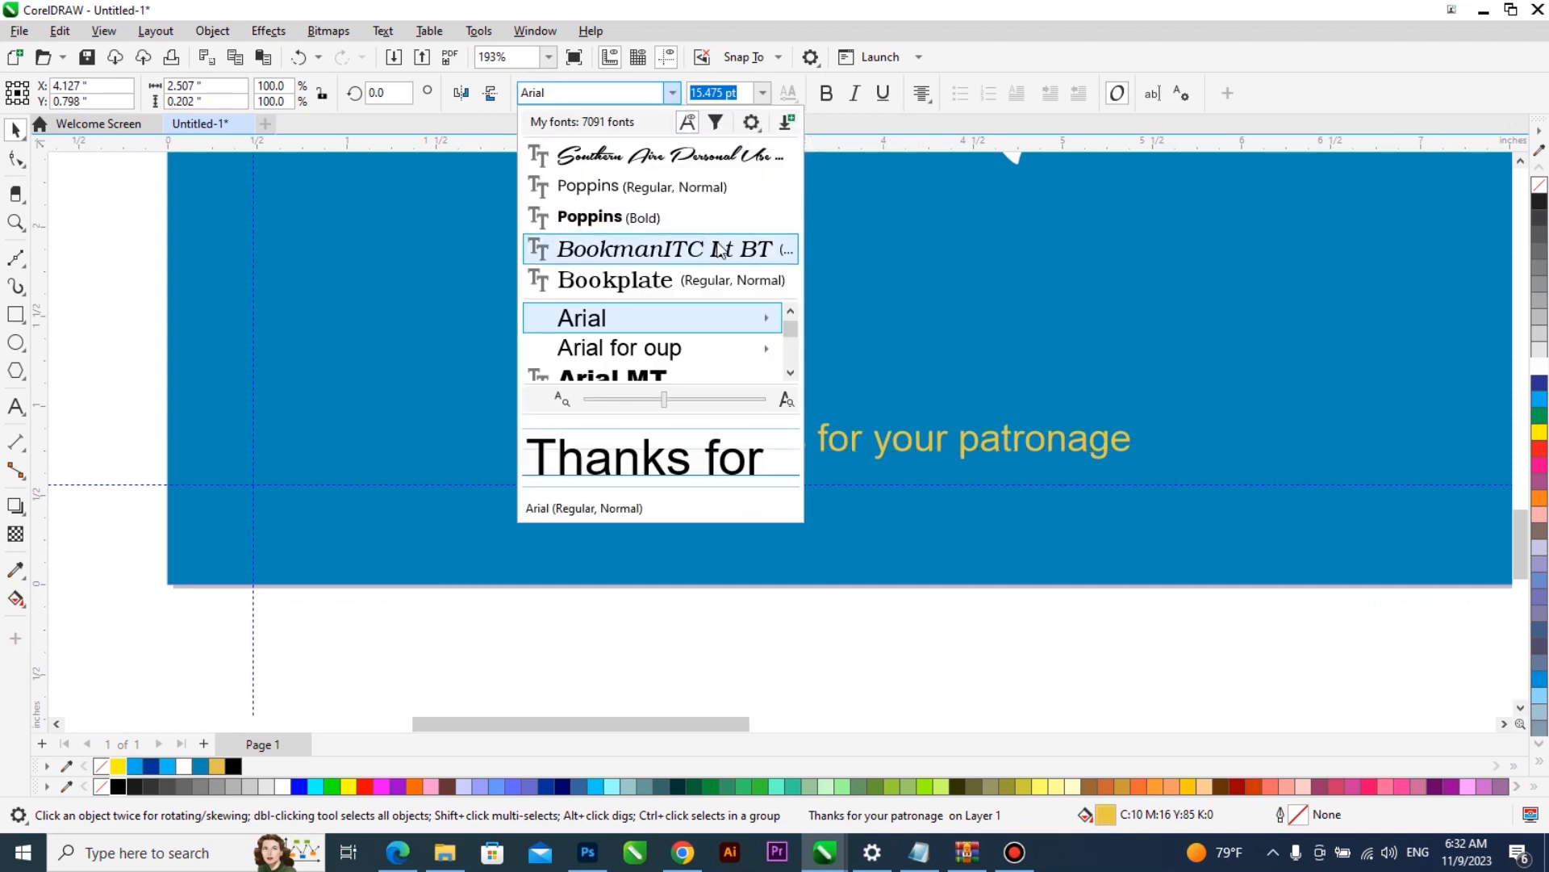
pyautogui.click(654, 249)
# - Make the patronage text bold at about 18.2 pt and move it directly under the DLP lettering
pyautogui.moveTo(1162, 466); pyautogui.dragTo(1079, 429)
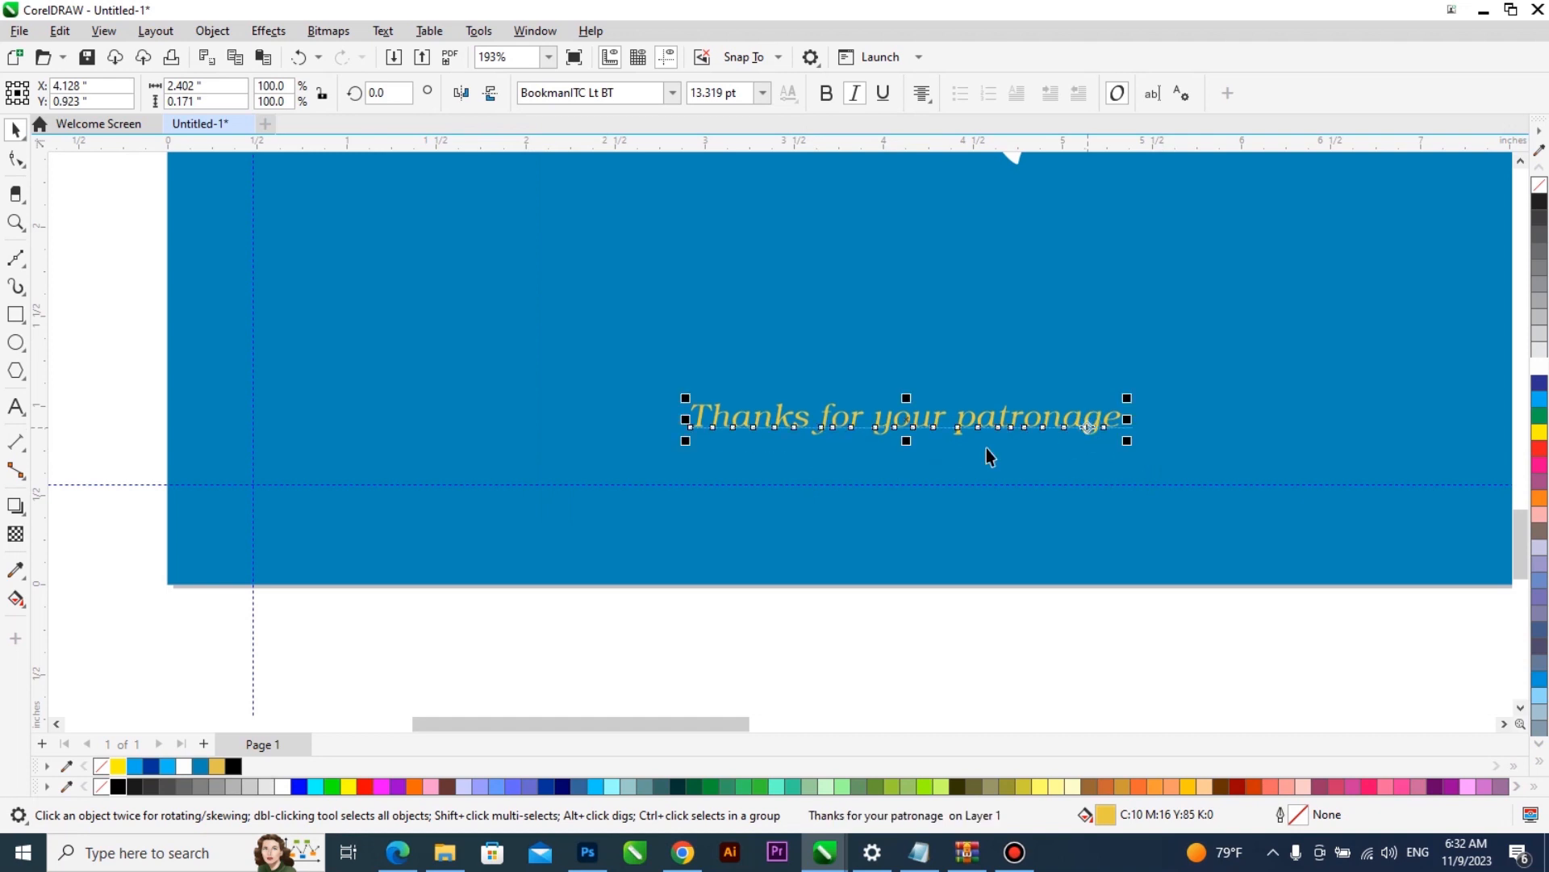
pyautogui.scroll(-2, 992, 443)
pyautogui.moveTo(923, 459); pyautogui.dragTo(894, 322)
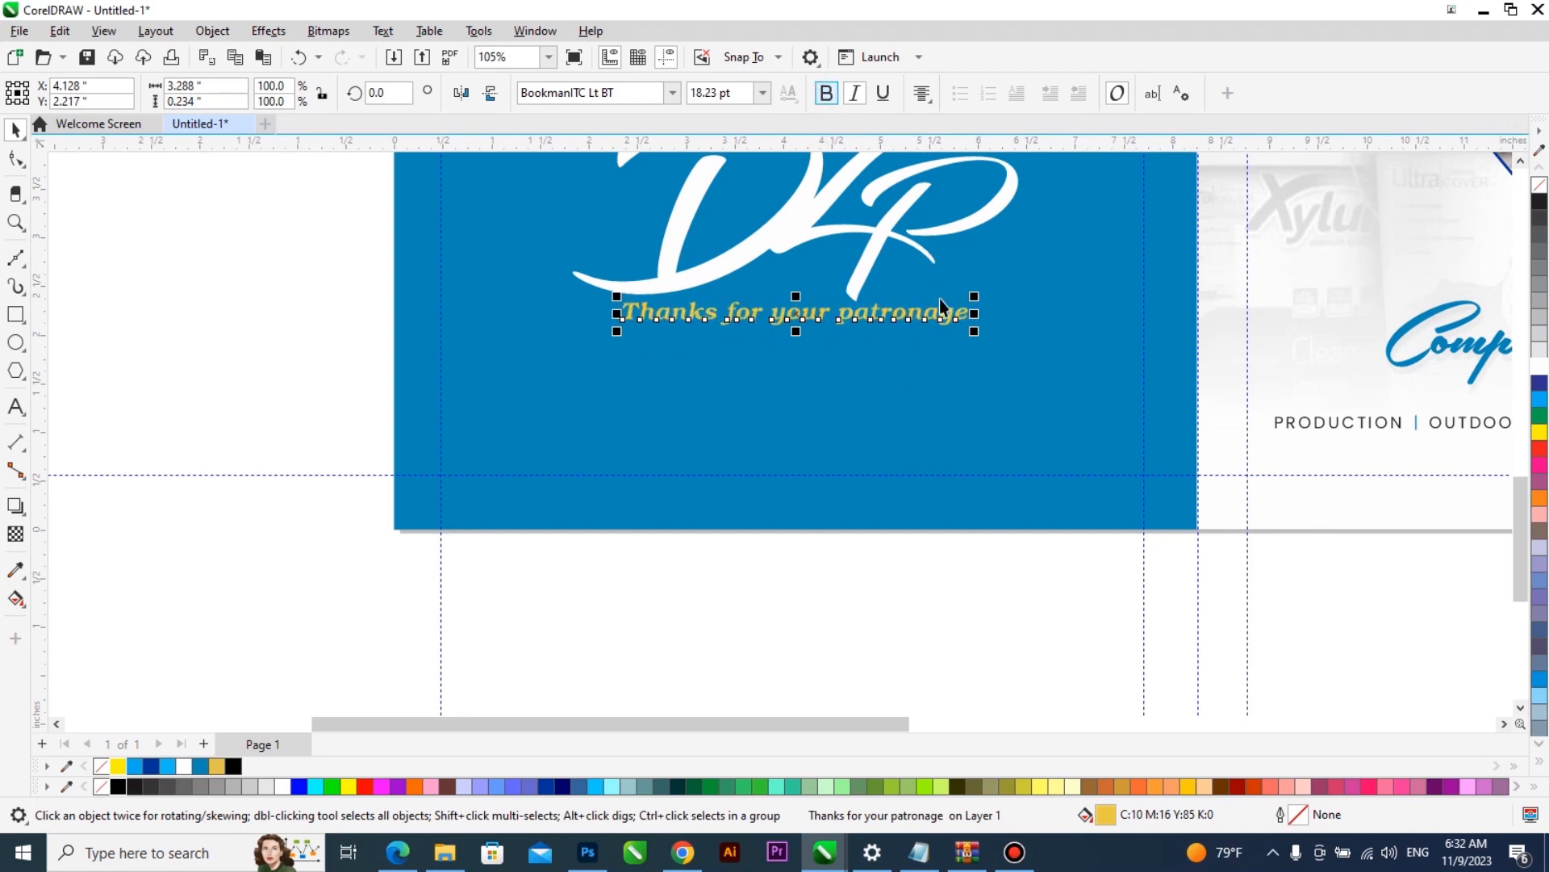
# - Group the DLP lettering with the patronage text on the back cover
pyautogui.keyDown('shift'); pyautogui.click(864, 276); pyautogui.keyUp('shift')
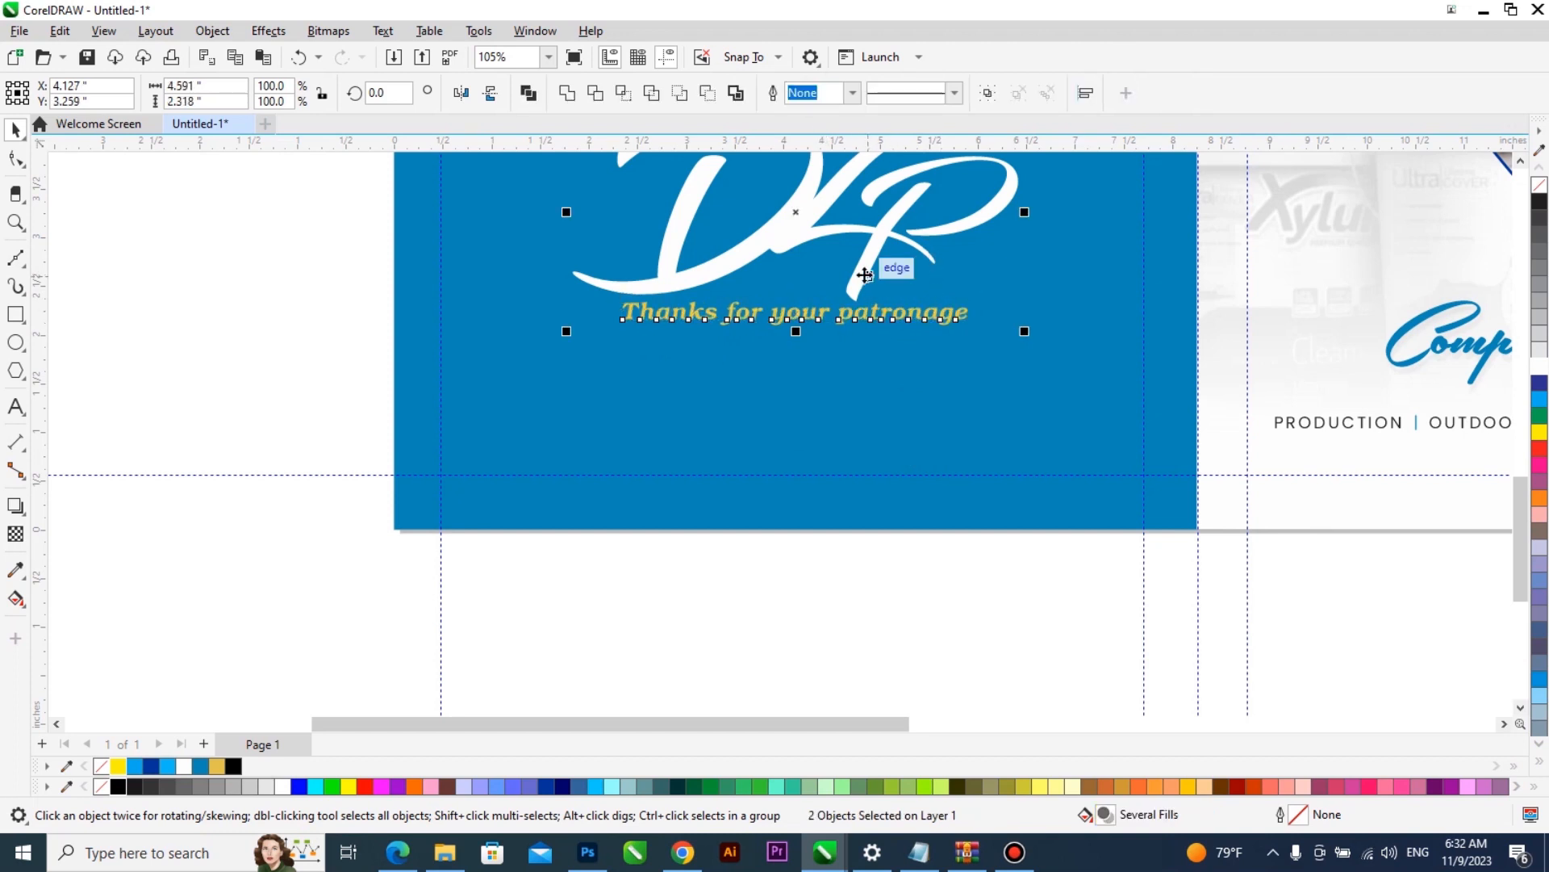
pyautogui.press('F4')
pyautogui.hotkey('ctrl', 'g')
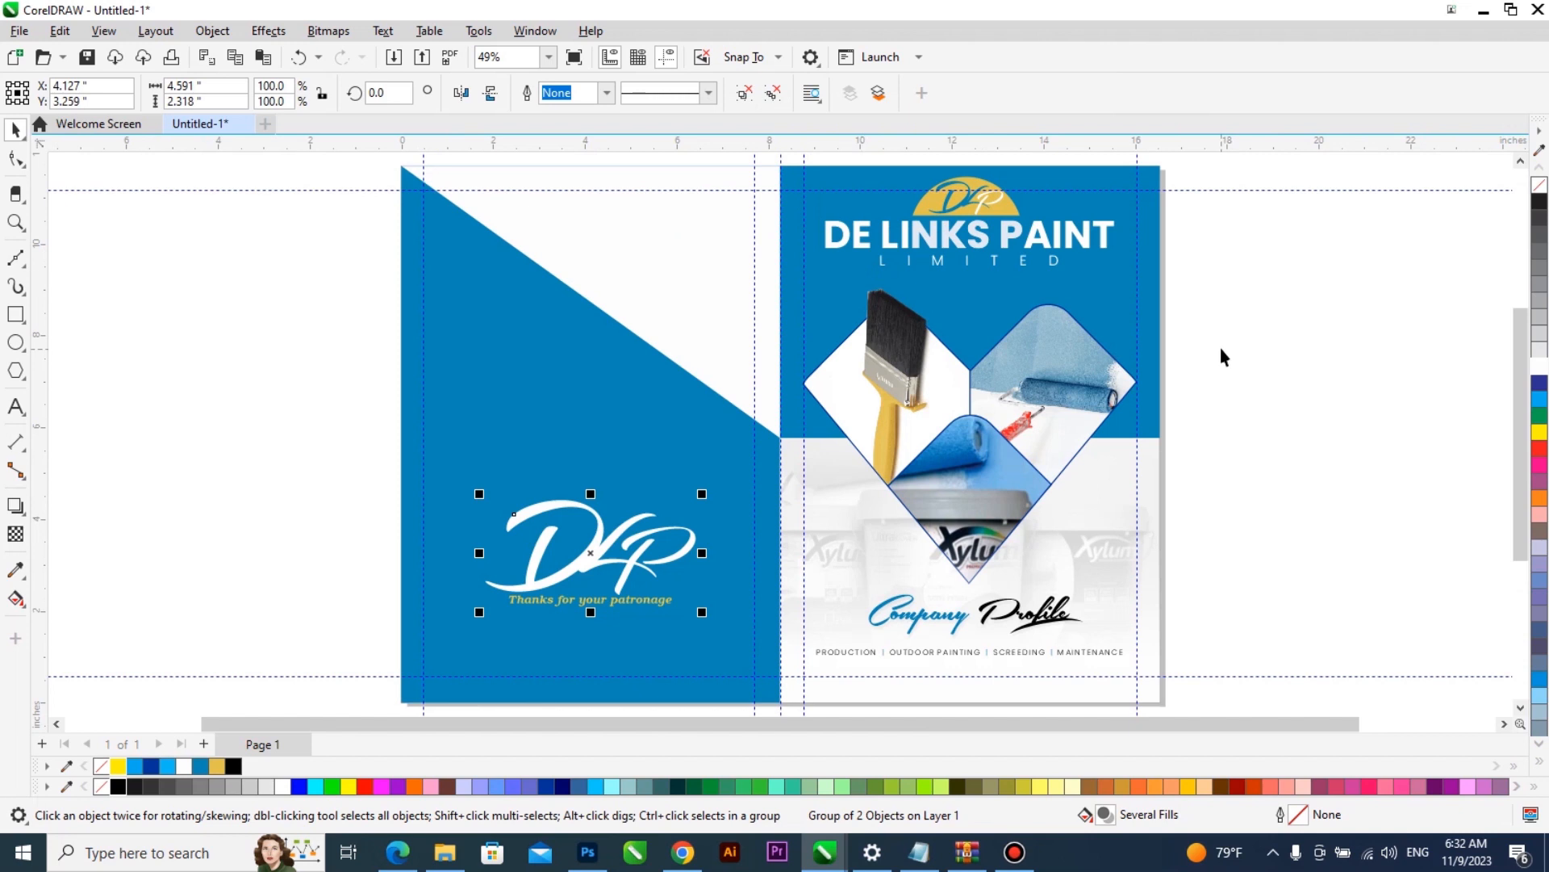
# - Nudge the patronage line slightly down below the DLP lettering on the back cover and check the spread in full-screen preview
pyautogui.click(1219, 350)
pyautogui.press('F9')
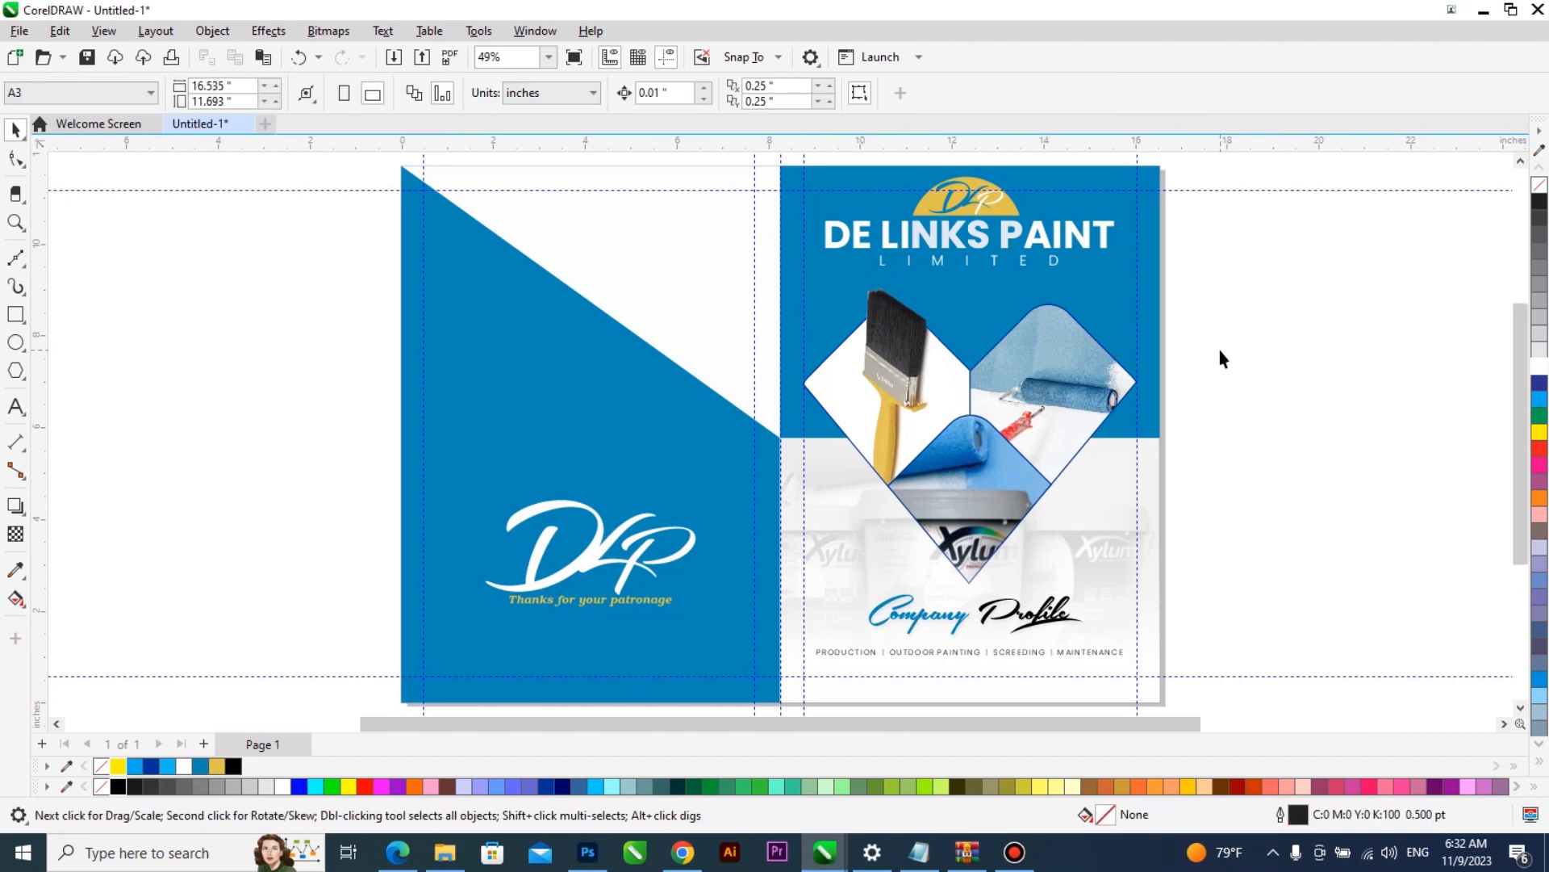
pyautogui.press('Escape')
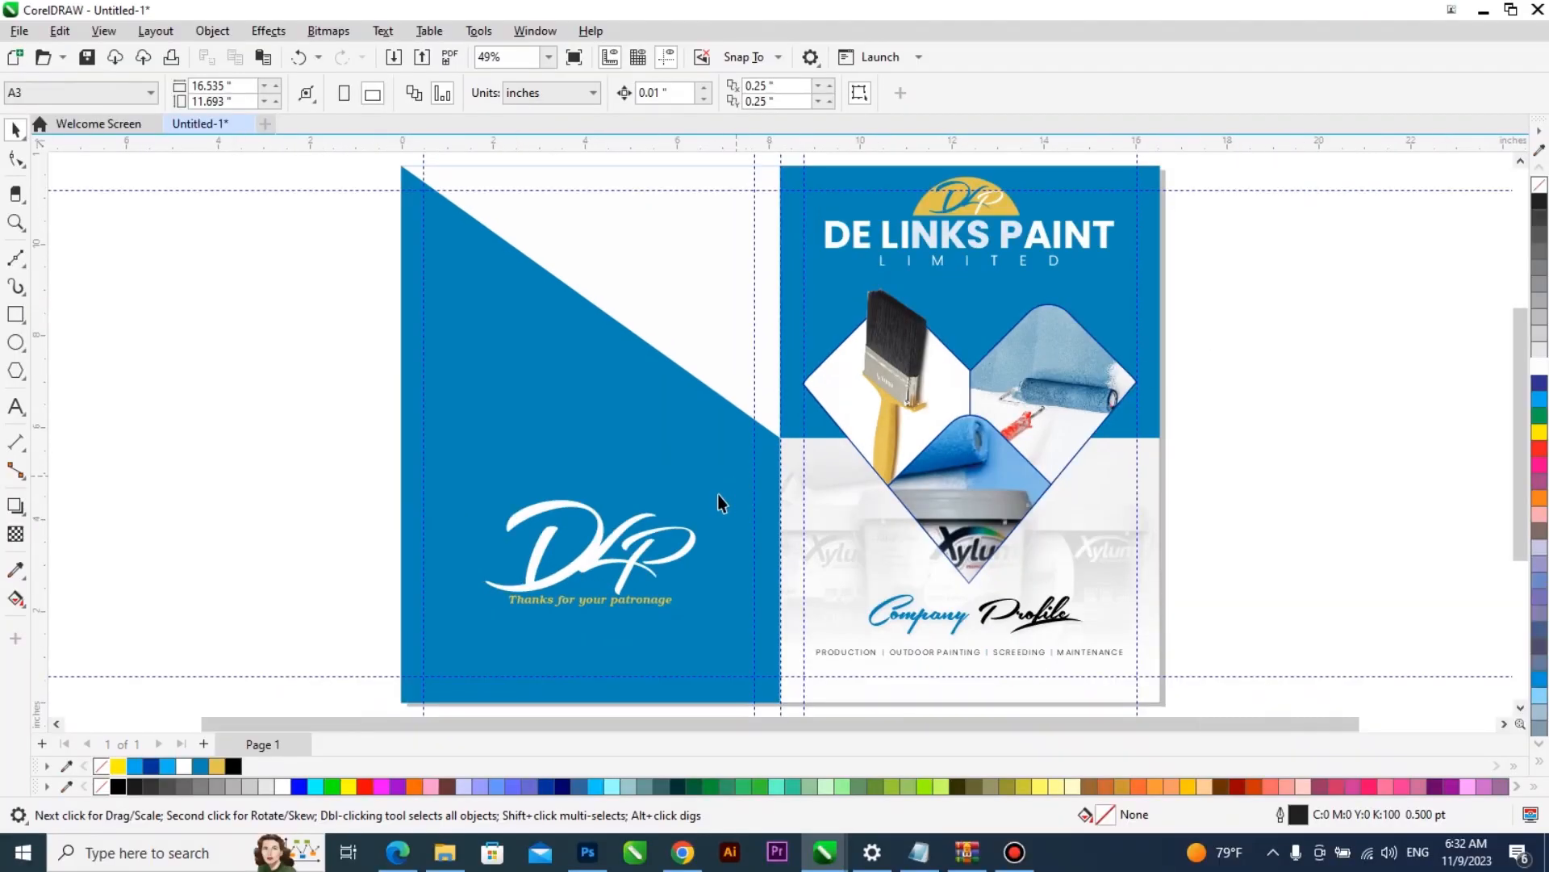
pyautogui.click(15, 406)
pyautogui.click(605, 599)
pyautogui.hotkey('ctrl', 'space')
pyautogui.press('Down')
pyautogui.press('Down')
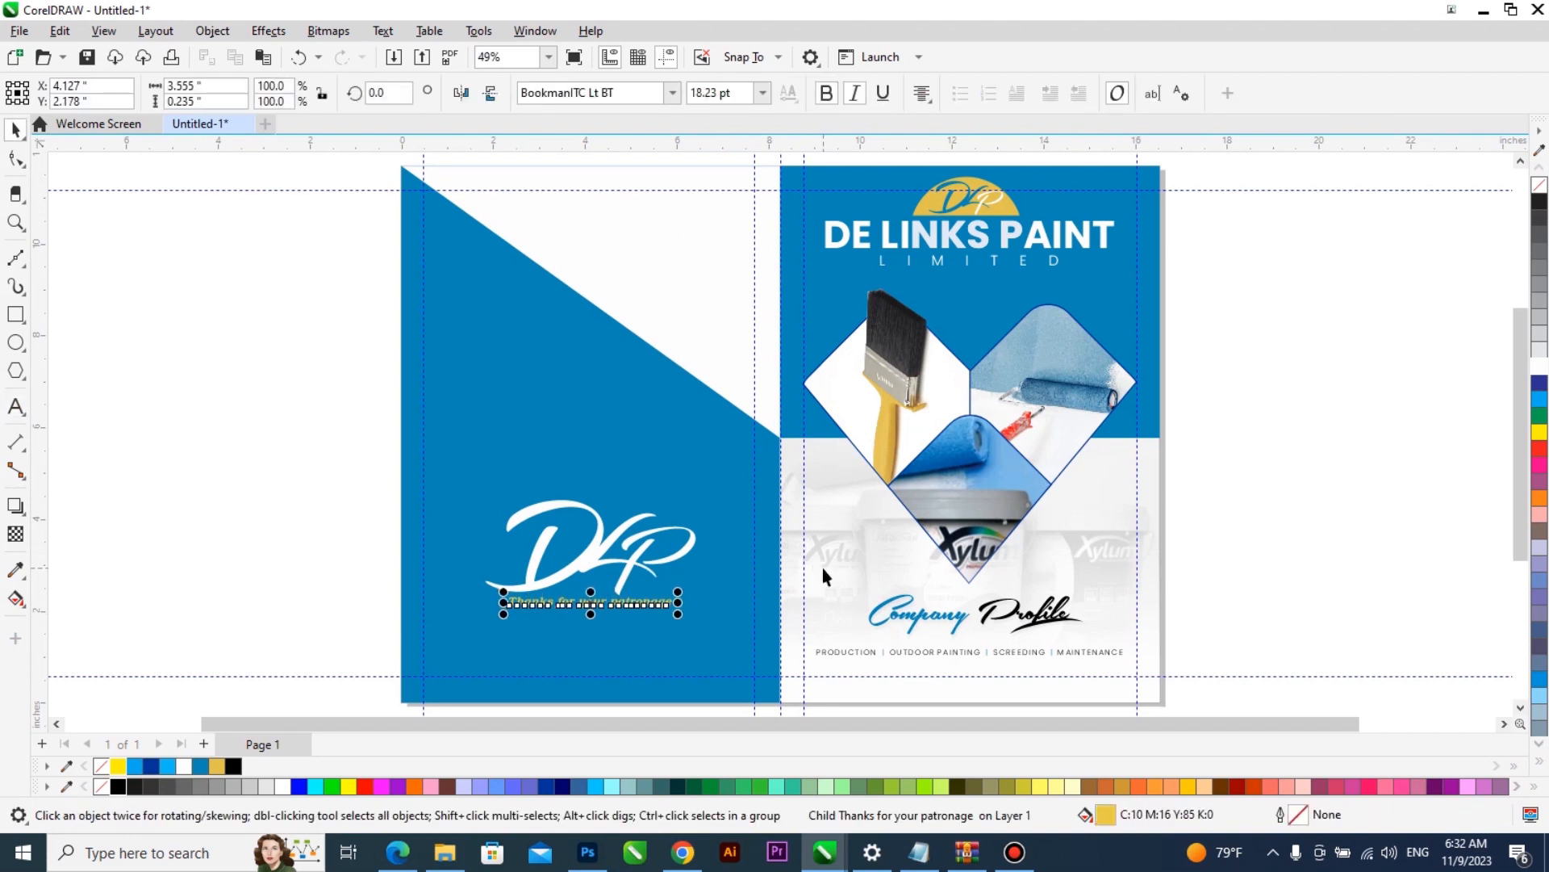
pyautogui.press('F9')
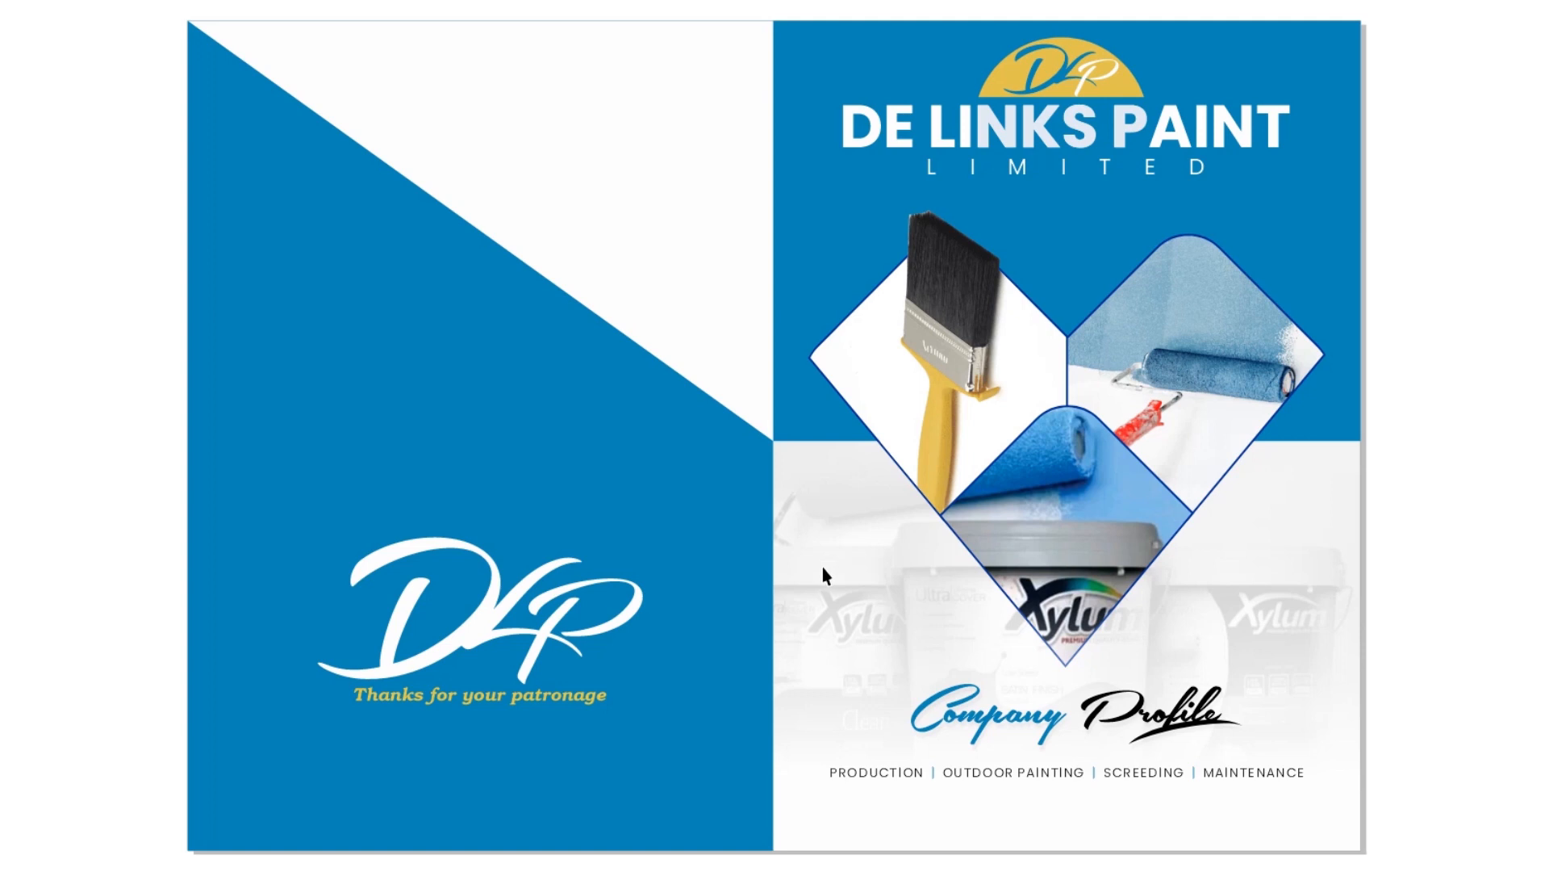
pyautogui.click(849, 477)
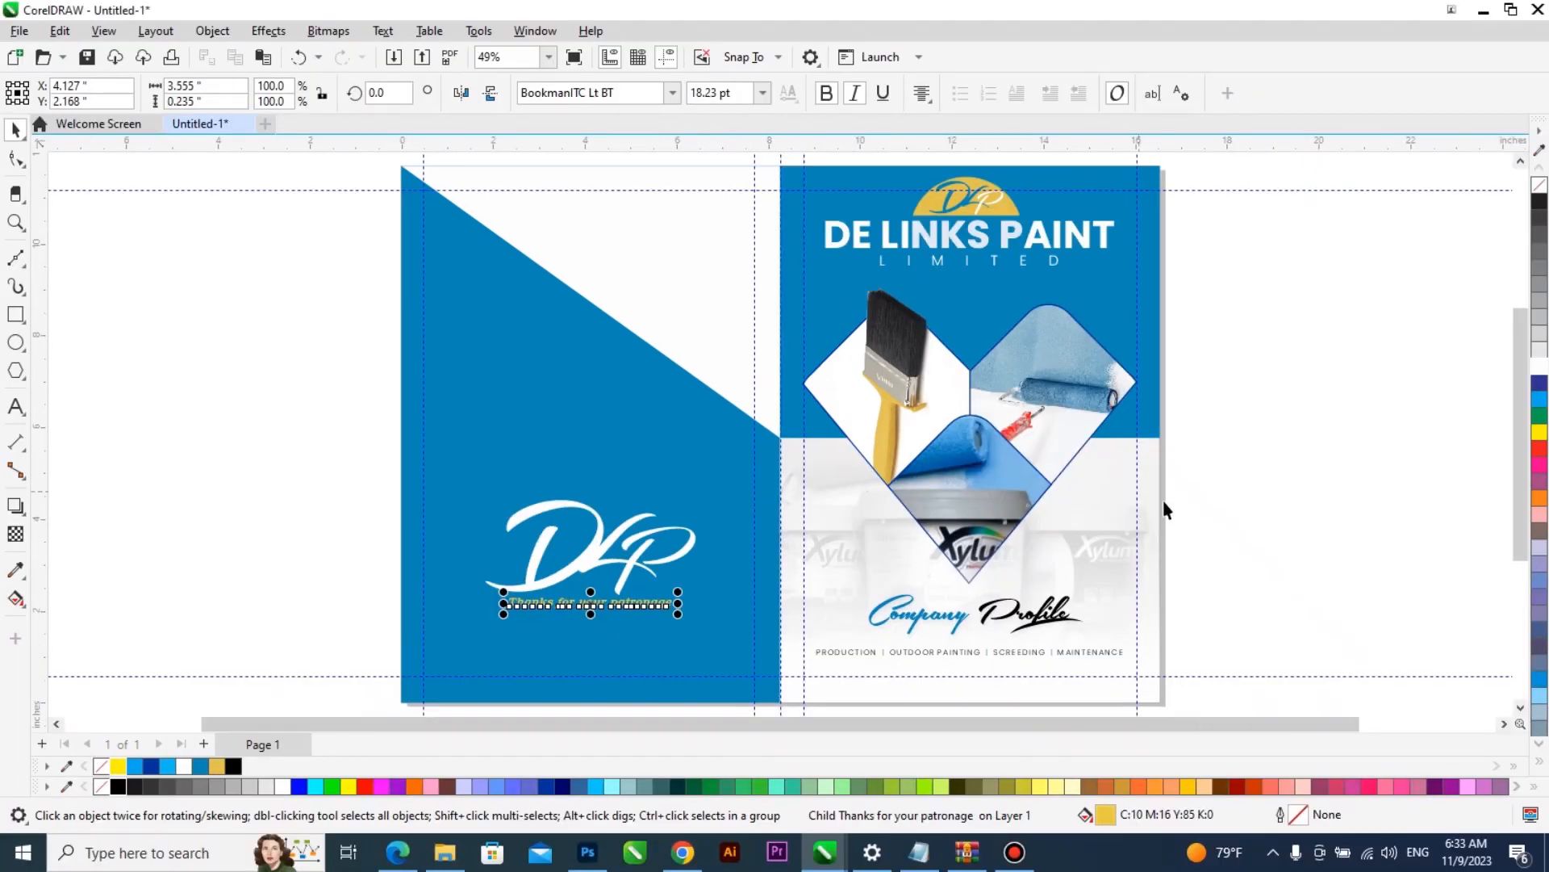
# - Add one A3 page after page 1 and cover it with two side-by-side half-page rectangles, each 8.268 in wide
pyautogui.press('pagedown')
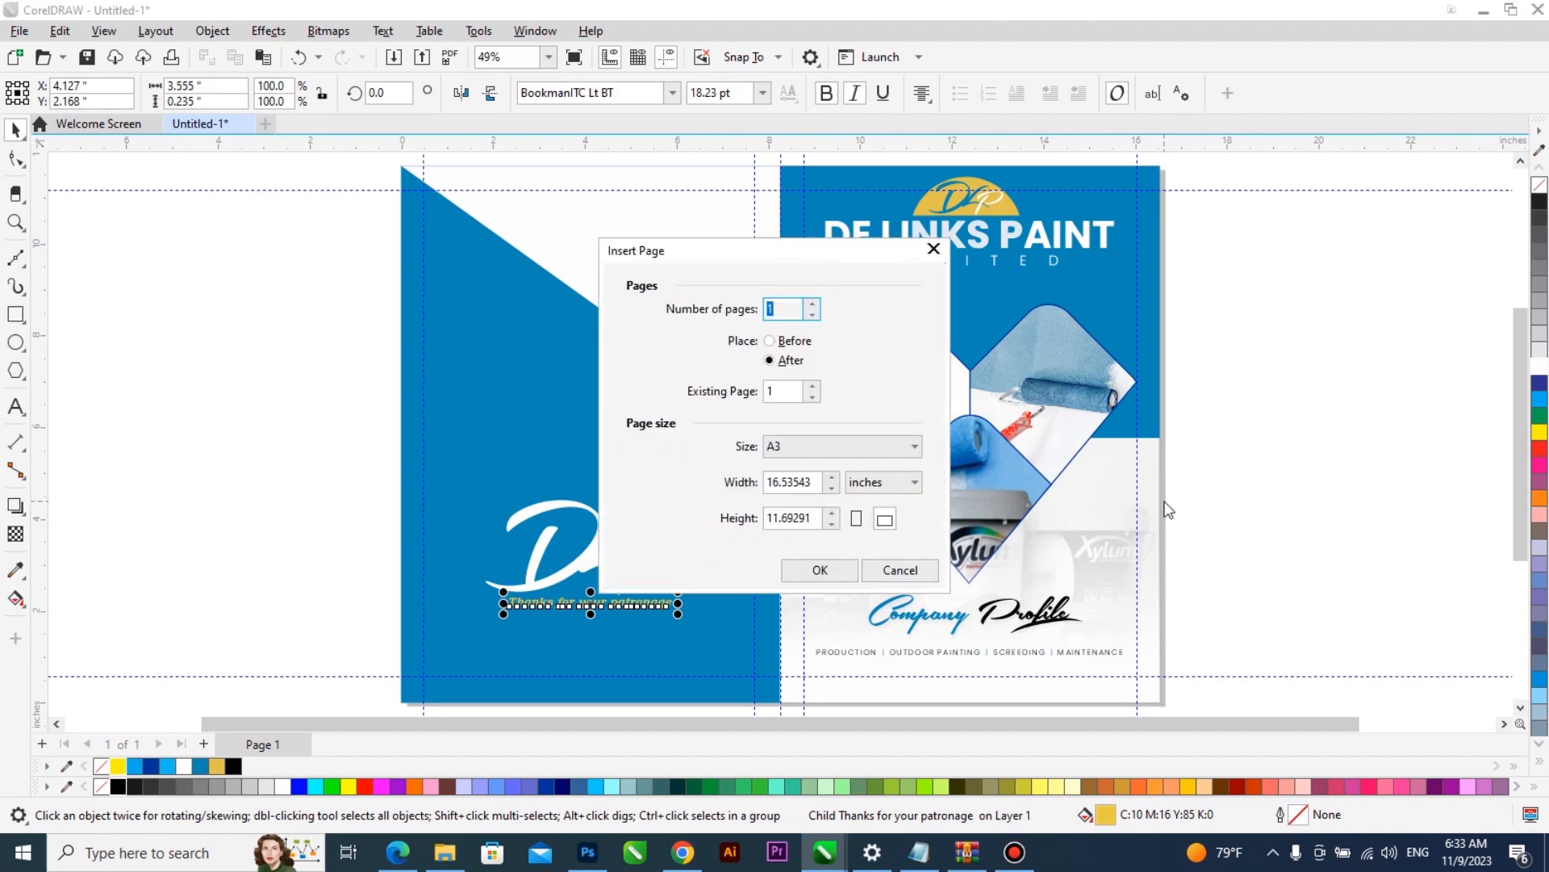
pyautogui.press('Return')
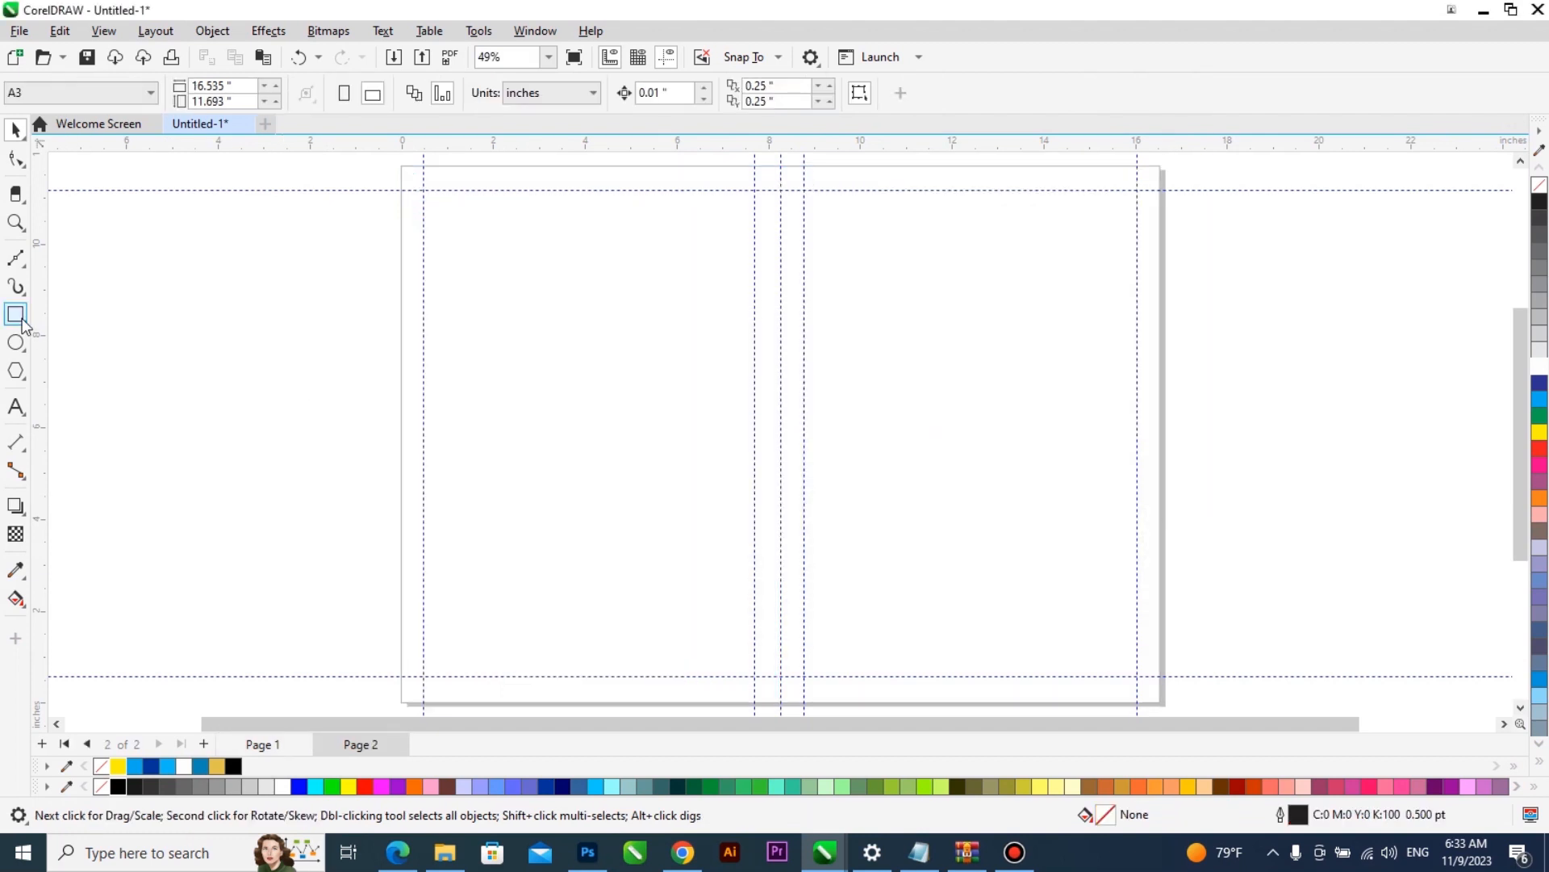
pyautogui.doubleClick(16, 315)
pyautogui.moveTo(1169, 433); pyautogui.dragTo(780, 434)
pyautogui.moveTo(398, 433); pyautogui.dragTo(776, 447)
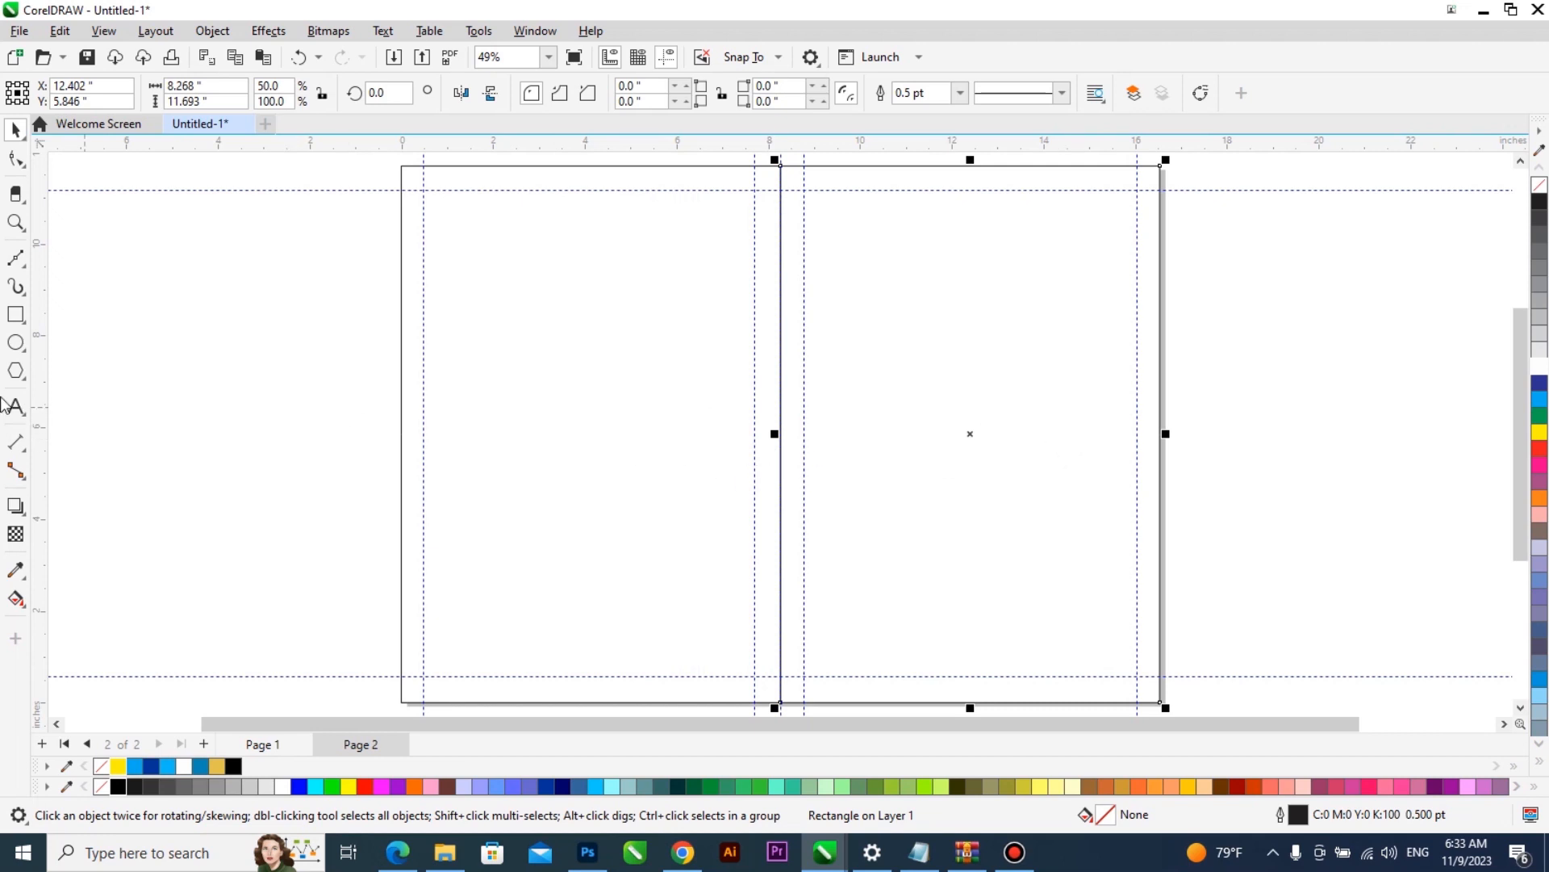
# - Draw a circle about 6.27 in wide and PowerClip it inside the right half-page rectangle
pyautogui.click(18, 344)
pyautogui.moveTo(152, 324); pyautogui.dragTo(440, 601)
pyautogui.moveTo(297, 487); pyautogui.dragTo(940, 471)
pyautogui.click(1001, 601)
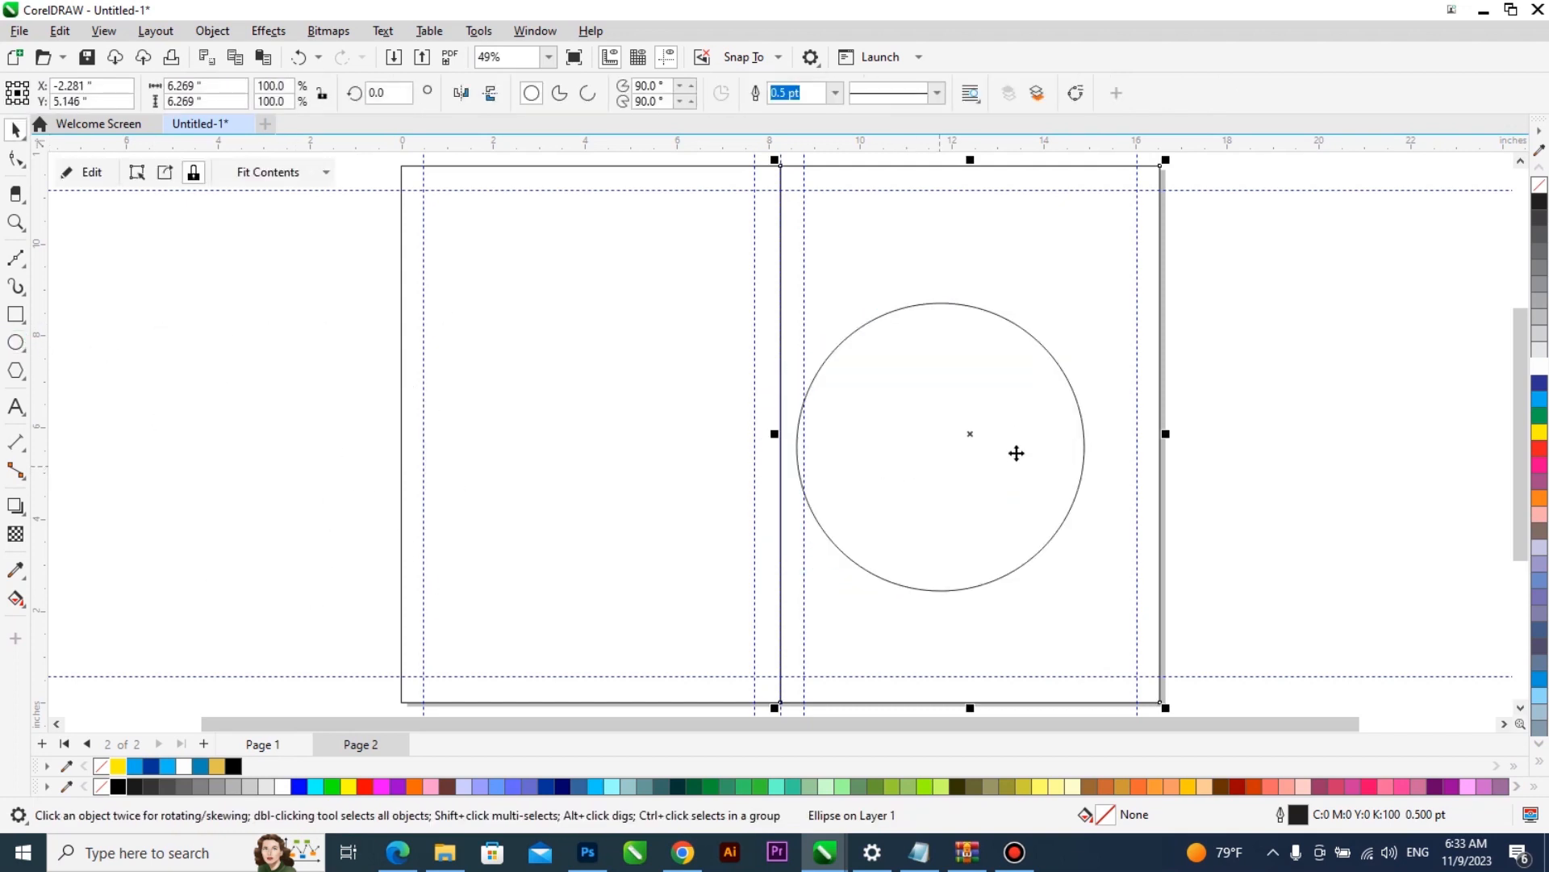
# - Edit the PowerClip contents, move the circle to the frame's lower-left corner, and add an enlarged copy about 10.7 in wide with a smaller concentric copy
pyautogui.doubleClick(1015, 434)
pyautogui.click(949, 452)
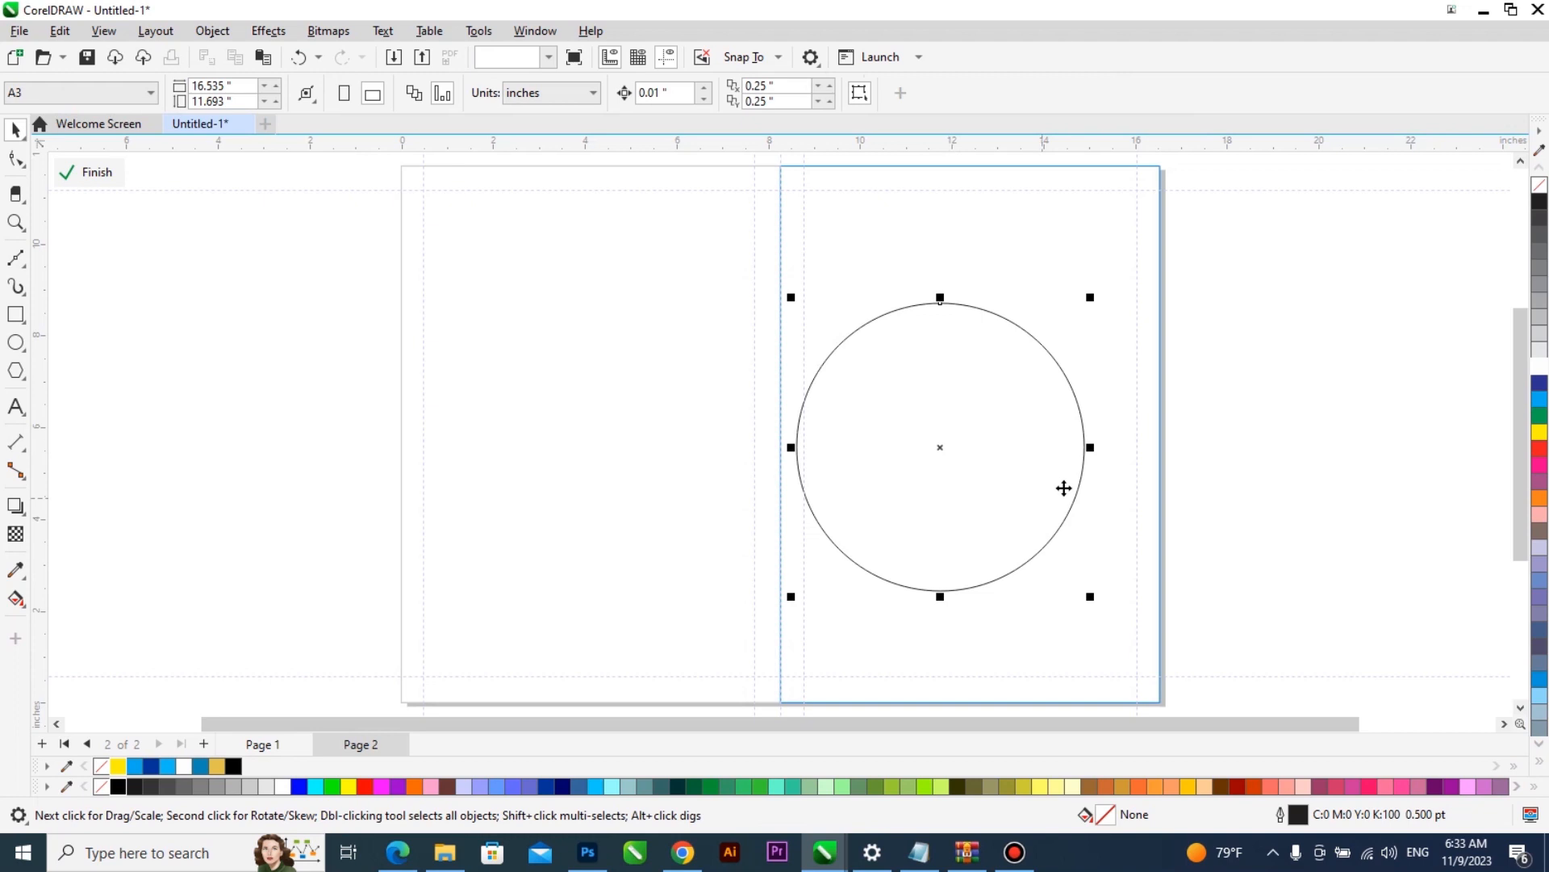
pyautogui.scroll(-1, 968, 400)
pyautogui.moveTo(870, 607); pyautogui.dragTo(836, 617)
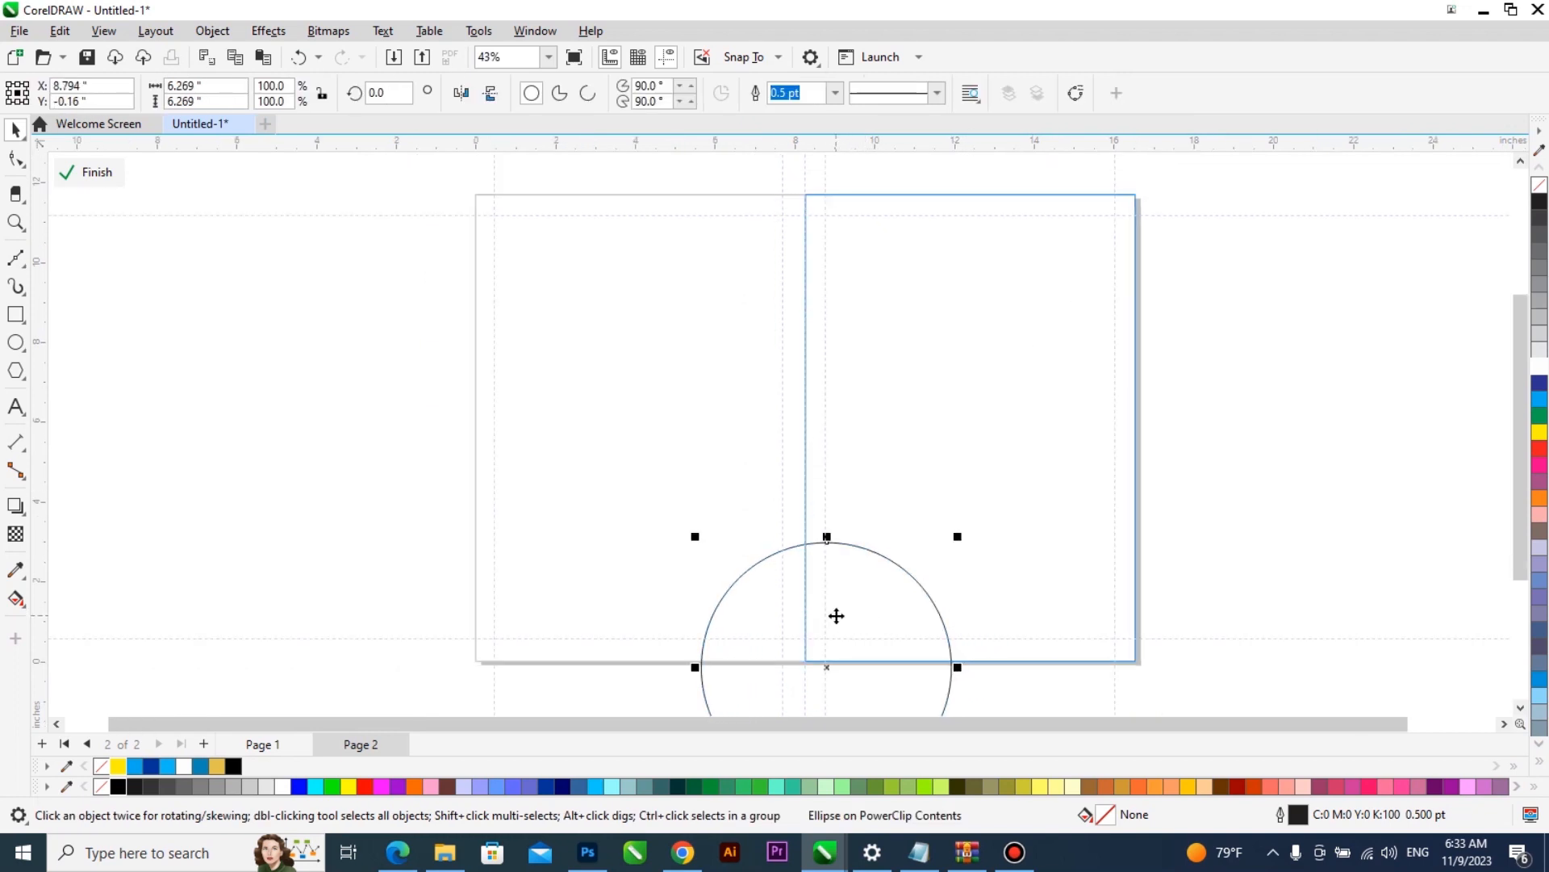
pyautogui.moveTo(958, 536); pyautogui.dragTo(1193, 355)
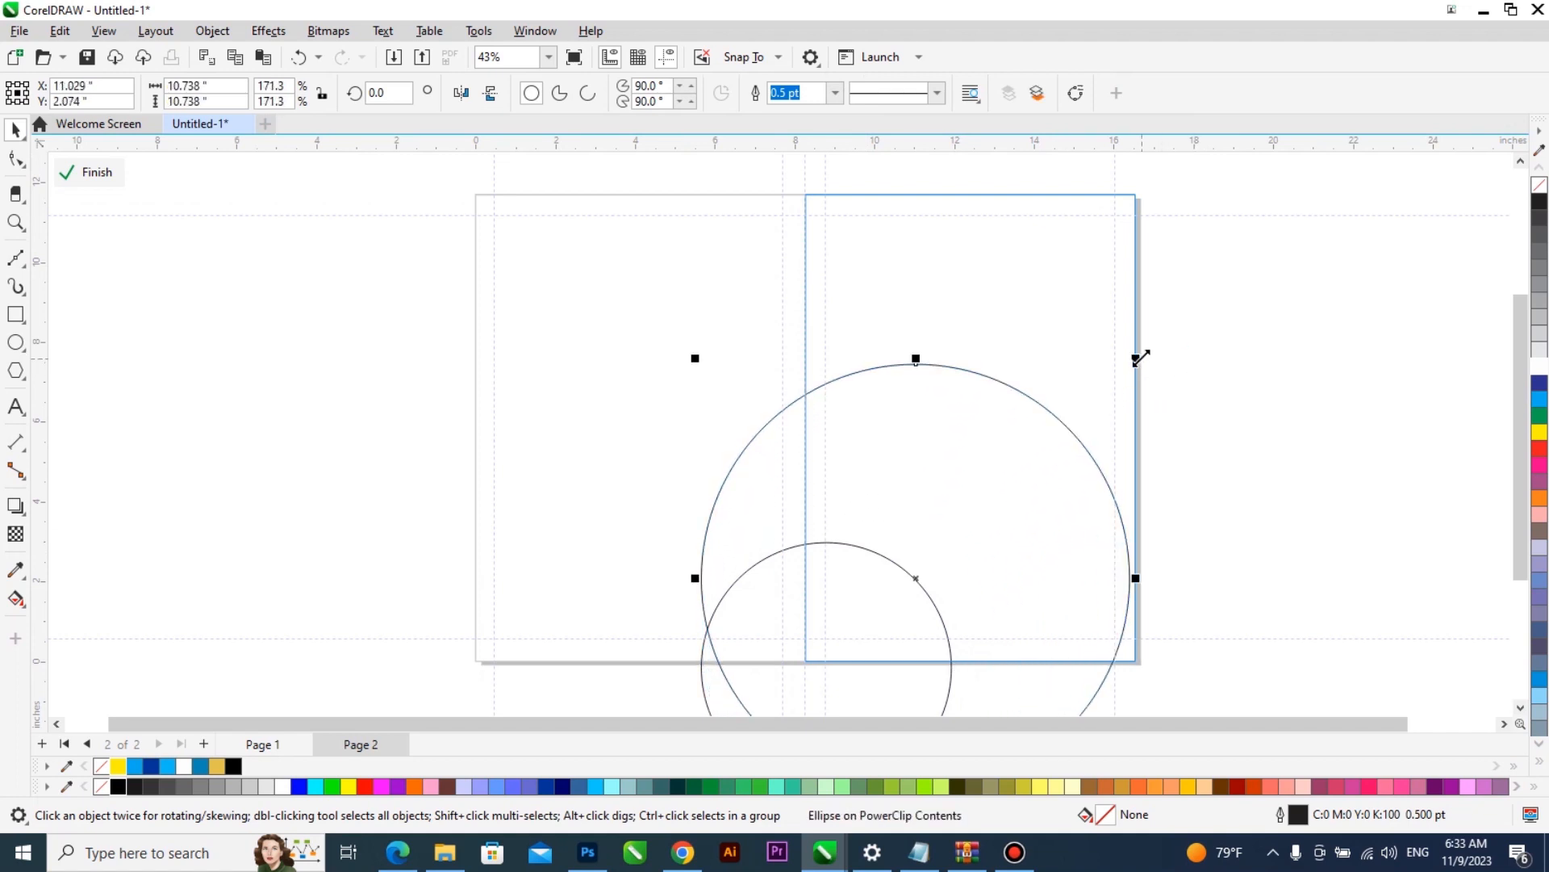
pyautogui.moveTo(1138, 358); pyautogui.dragTo(1041, 424)
# - Trim the large circle with its smaller concentric circle and delete the smaller one, leaving a ring
pyautogui.keyDown('shift'); pyautogui.click(1036, 400); pyautogui.keyUp('shift')
pyautogui.click(615, 95)
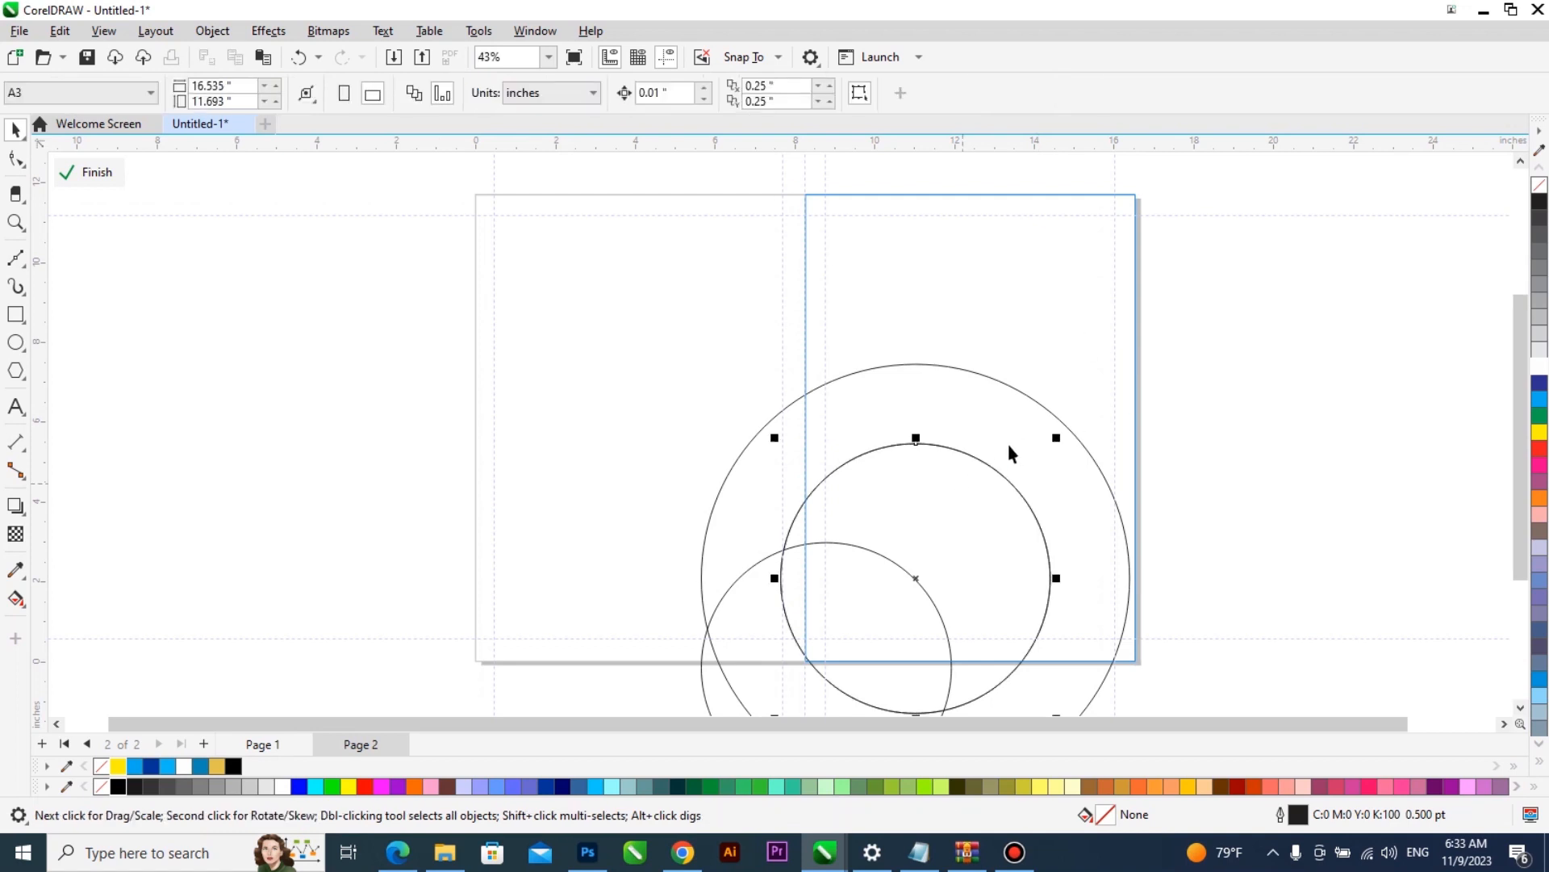
pyautogui.moveTo(1057, 437); pyautogui.dragTo(764, 694)
pyautogui.press('Delete')
# - Scale the ring and the lower-left circle together to about 11.03 in wide, extending past the frame's lower-right corner
pyautogui.scroll(-1, 1154, 303)
pyautogui.moveTo(1141, 358); pyautogui.dragTo(1140, 364)
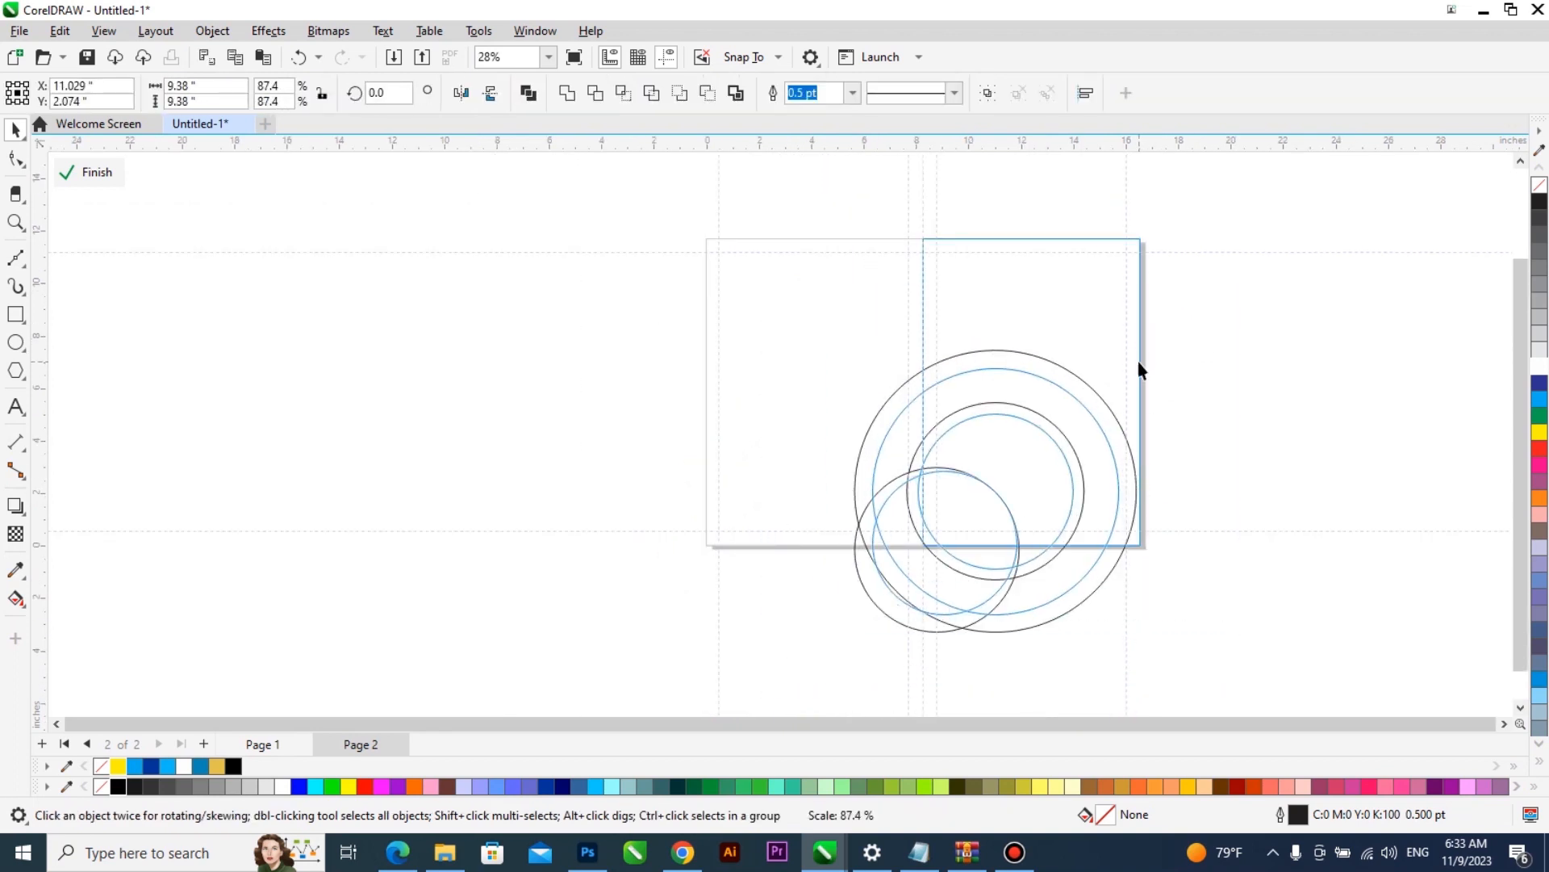
pyautogui.moveTo(1125, 622); pyautogui.dragTo(1165, 661)
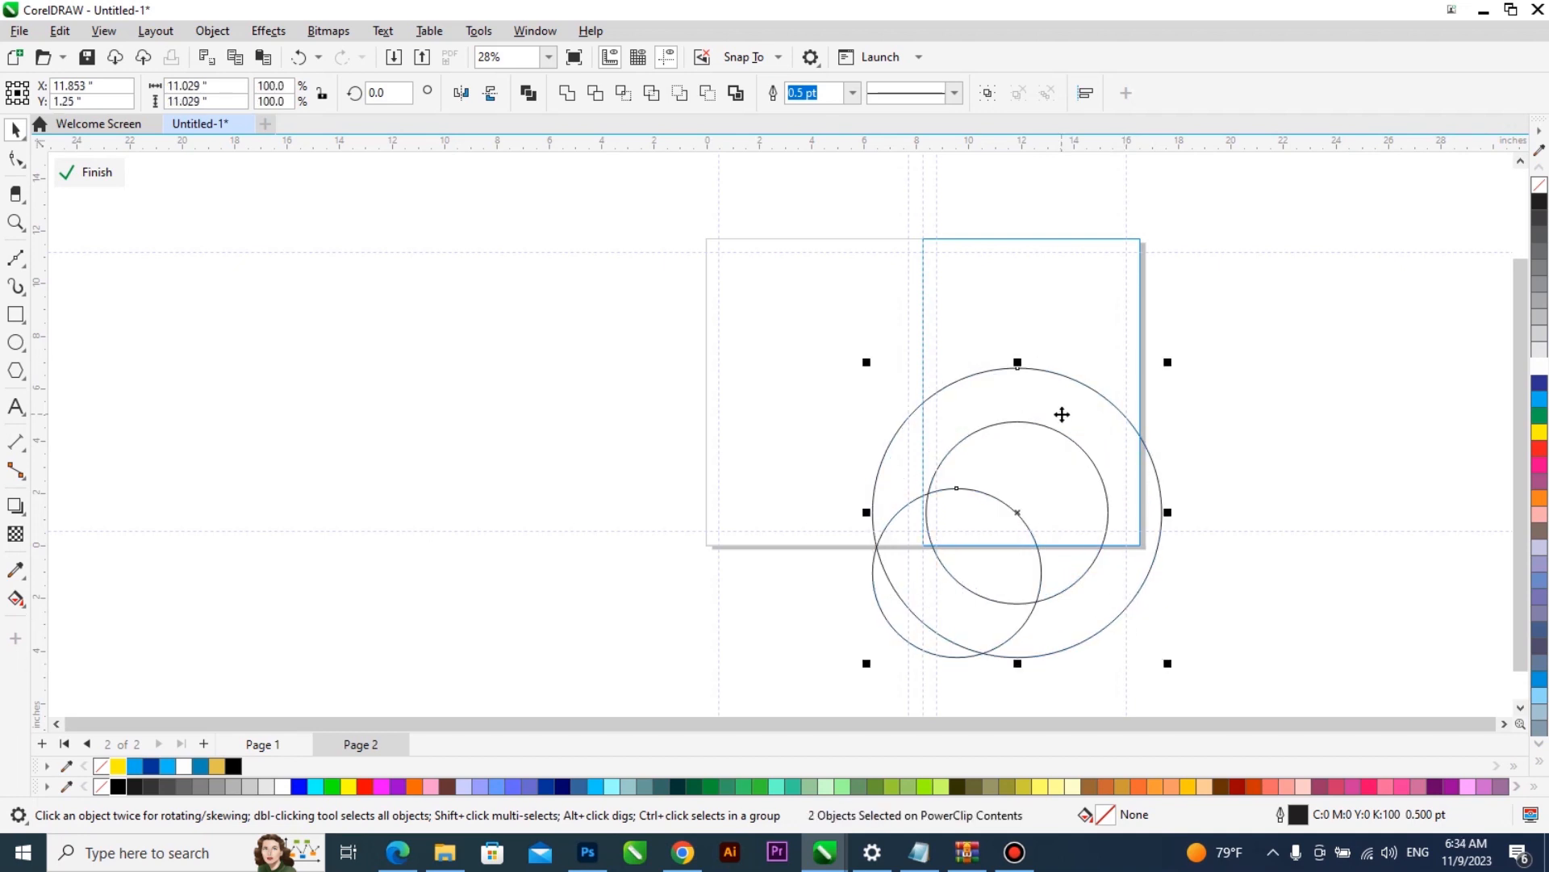
pyautogui.scroll(1, 1122, 355)
pyautogui.scroll(1, 1152, 327)
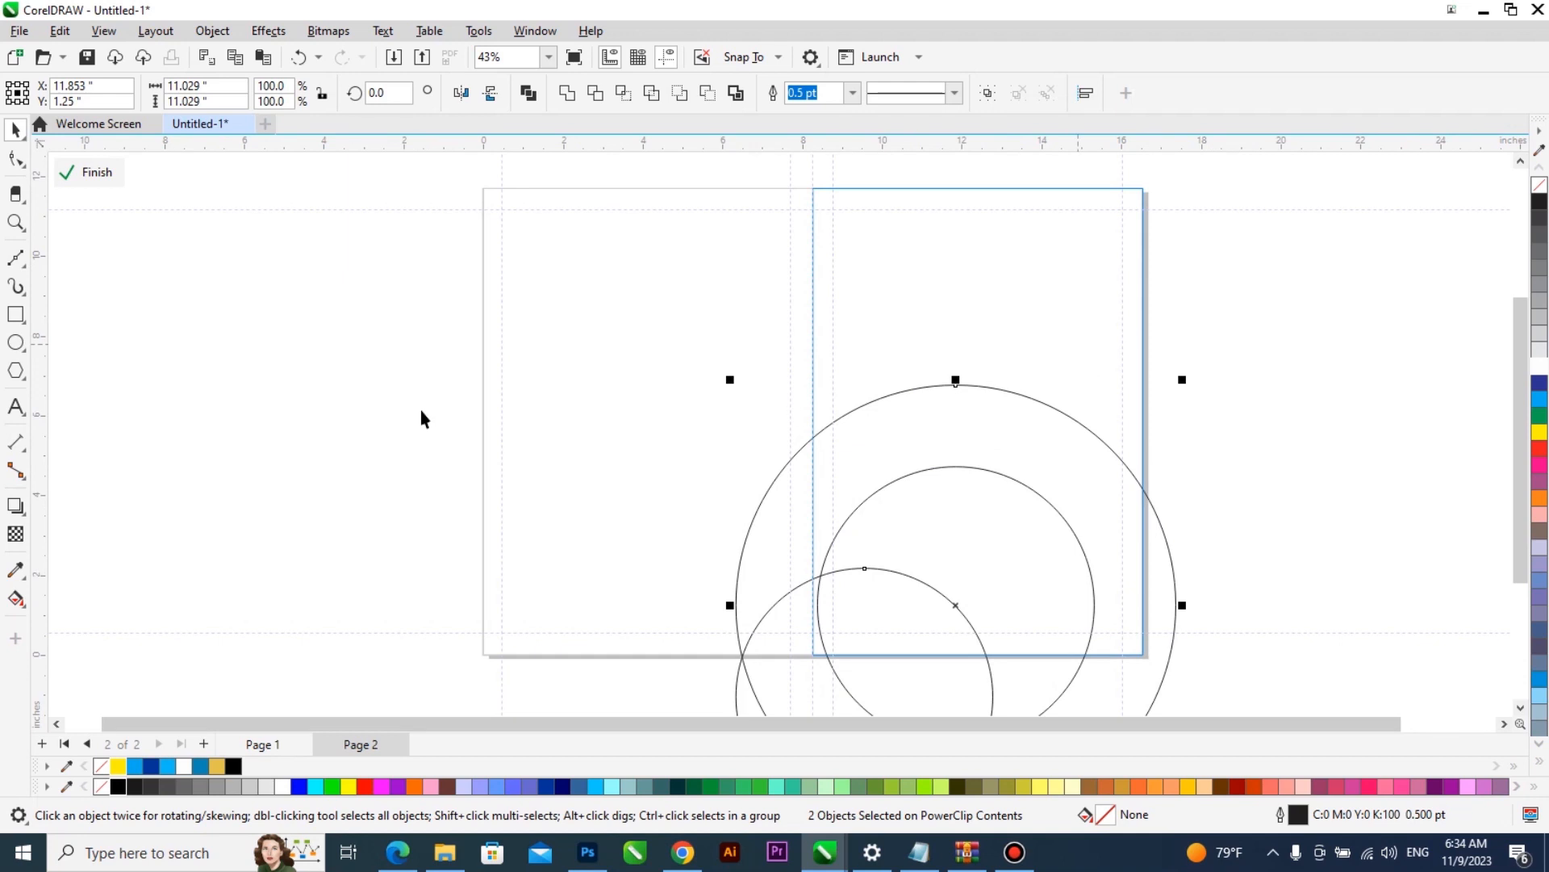
# - Draw an ellipse about 9.71 by 7.36 in beside the page and skew it so its right side rises
pyautogui.press('Escape')
pyautogui.click(15, 342)
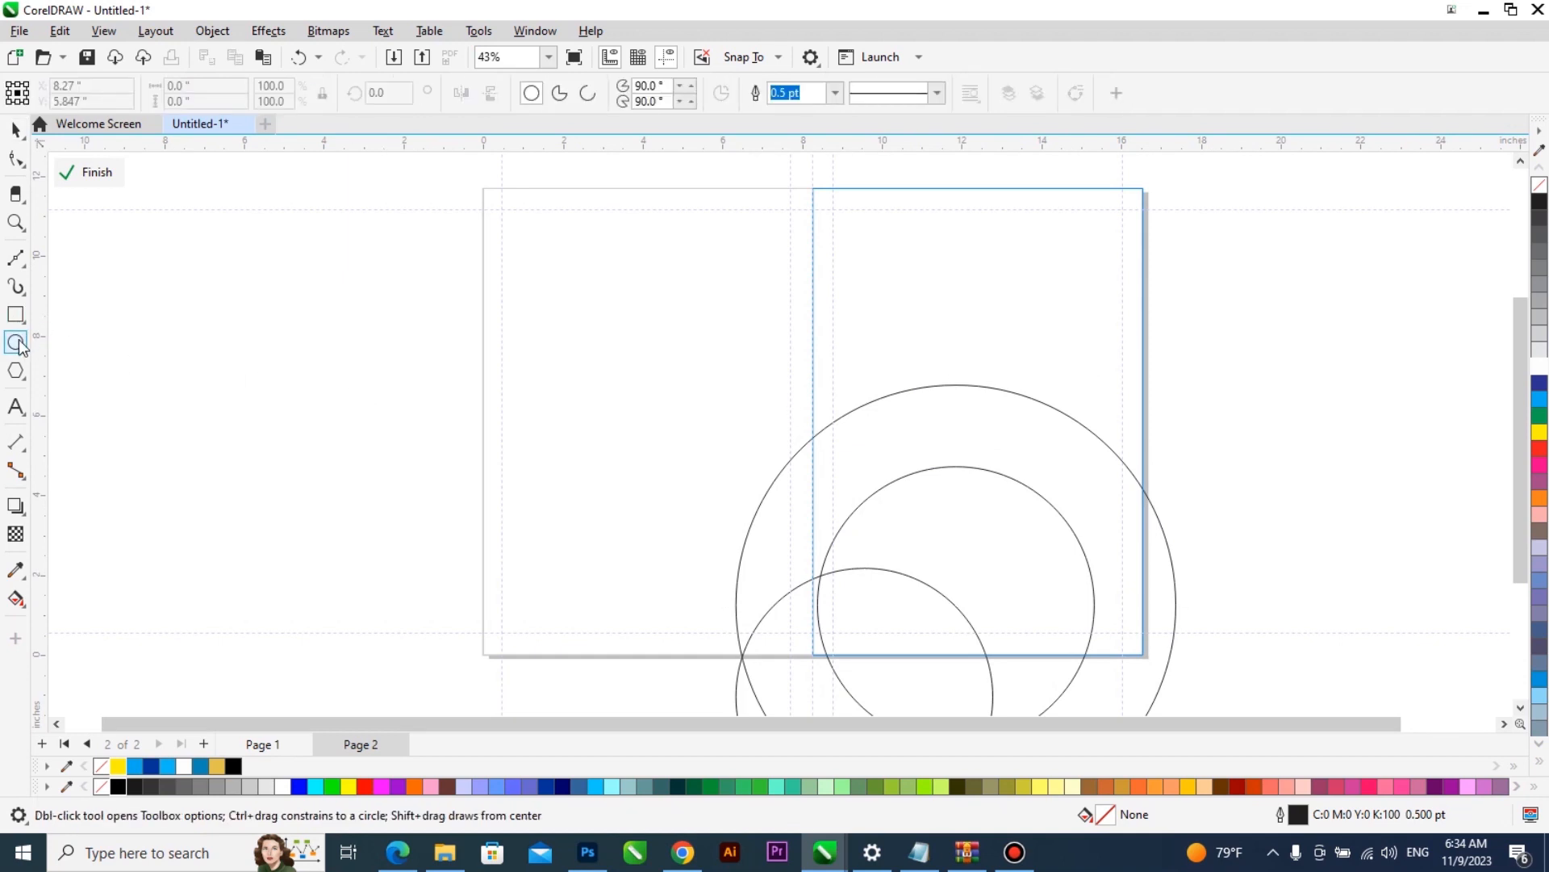
pyautogui.moveTo(148, 291)
pyautogui.mouseDown()
pyautogui.moveTo(536, 560)
pyautogui.moveTo(536, 583)
pyautogui.mouseUp()
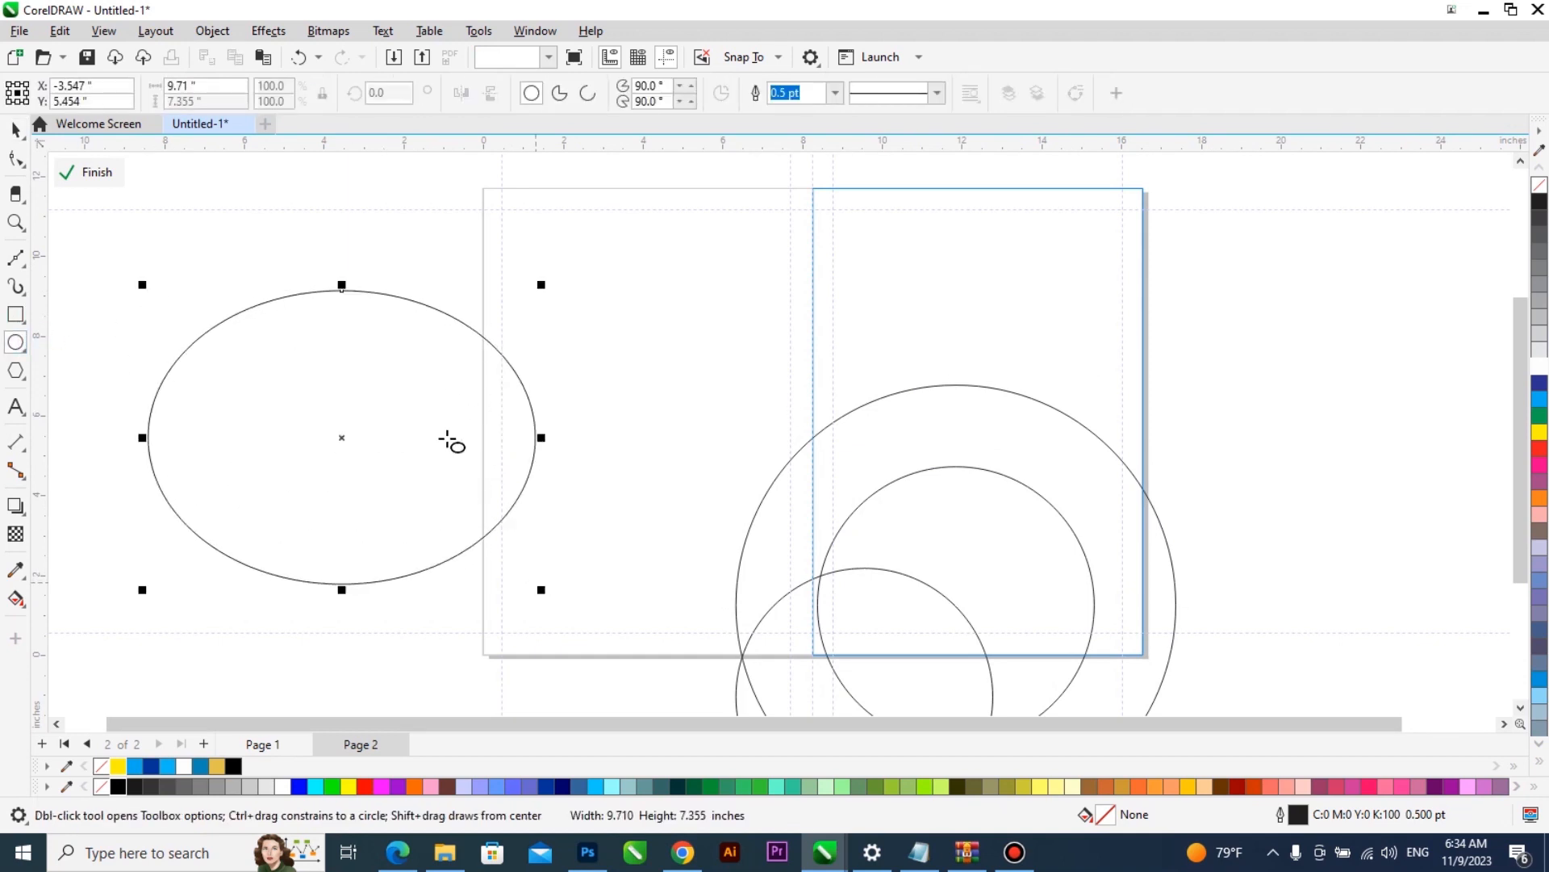
pyautogui.press('space')
pyautogui.click(538, 440)
pyautogui.moveTo(538, 440); pyautogui.dragTo(530, 346)
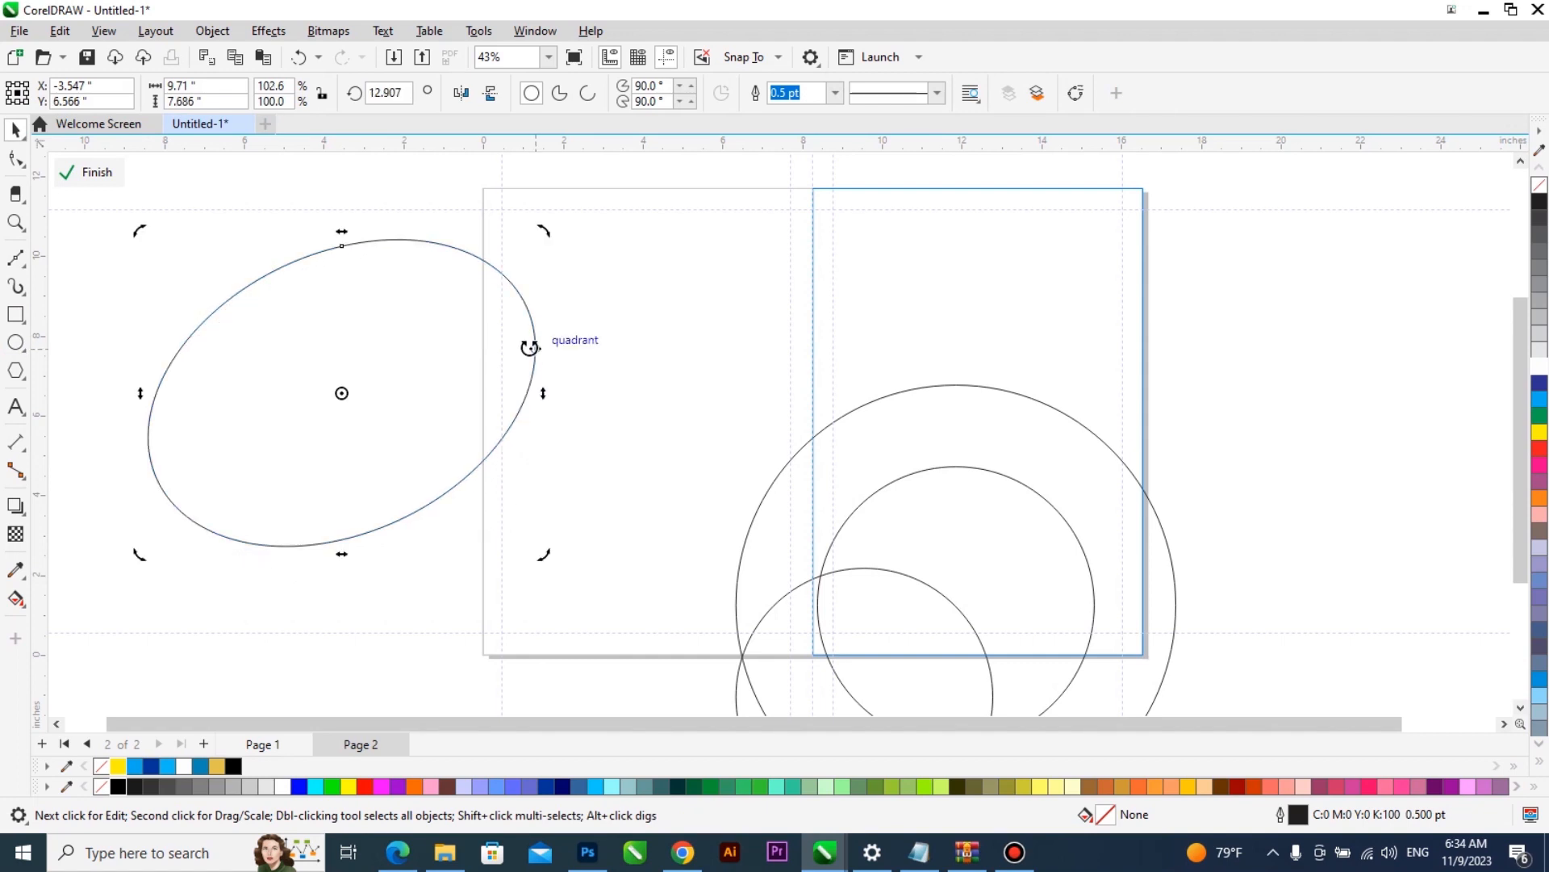
pyautogui.moveTo(138, 395); pyautogui.dragTo(139, 415)
pyautogui.press('F7')
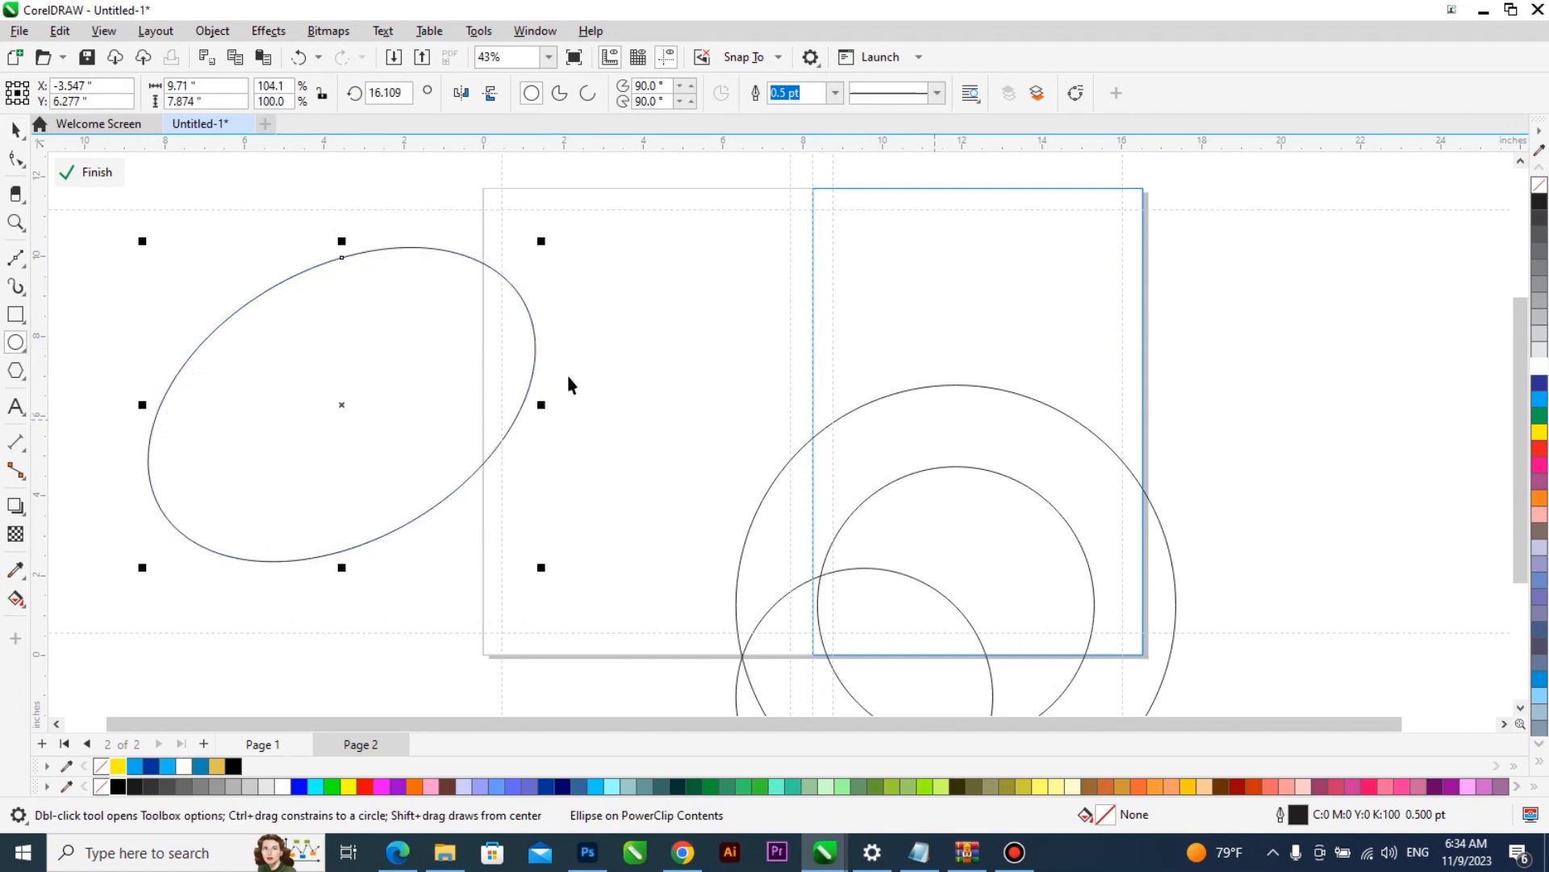
# - Move the skewed ellipse above the ring, widen it to about 12.7 in, and add a concentric copy about 9.05 by 5.61 in
pyautogui.press('space')
pyautogui.moveTo(536, 360); pyautogui.dragTo(1012, 371)
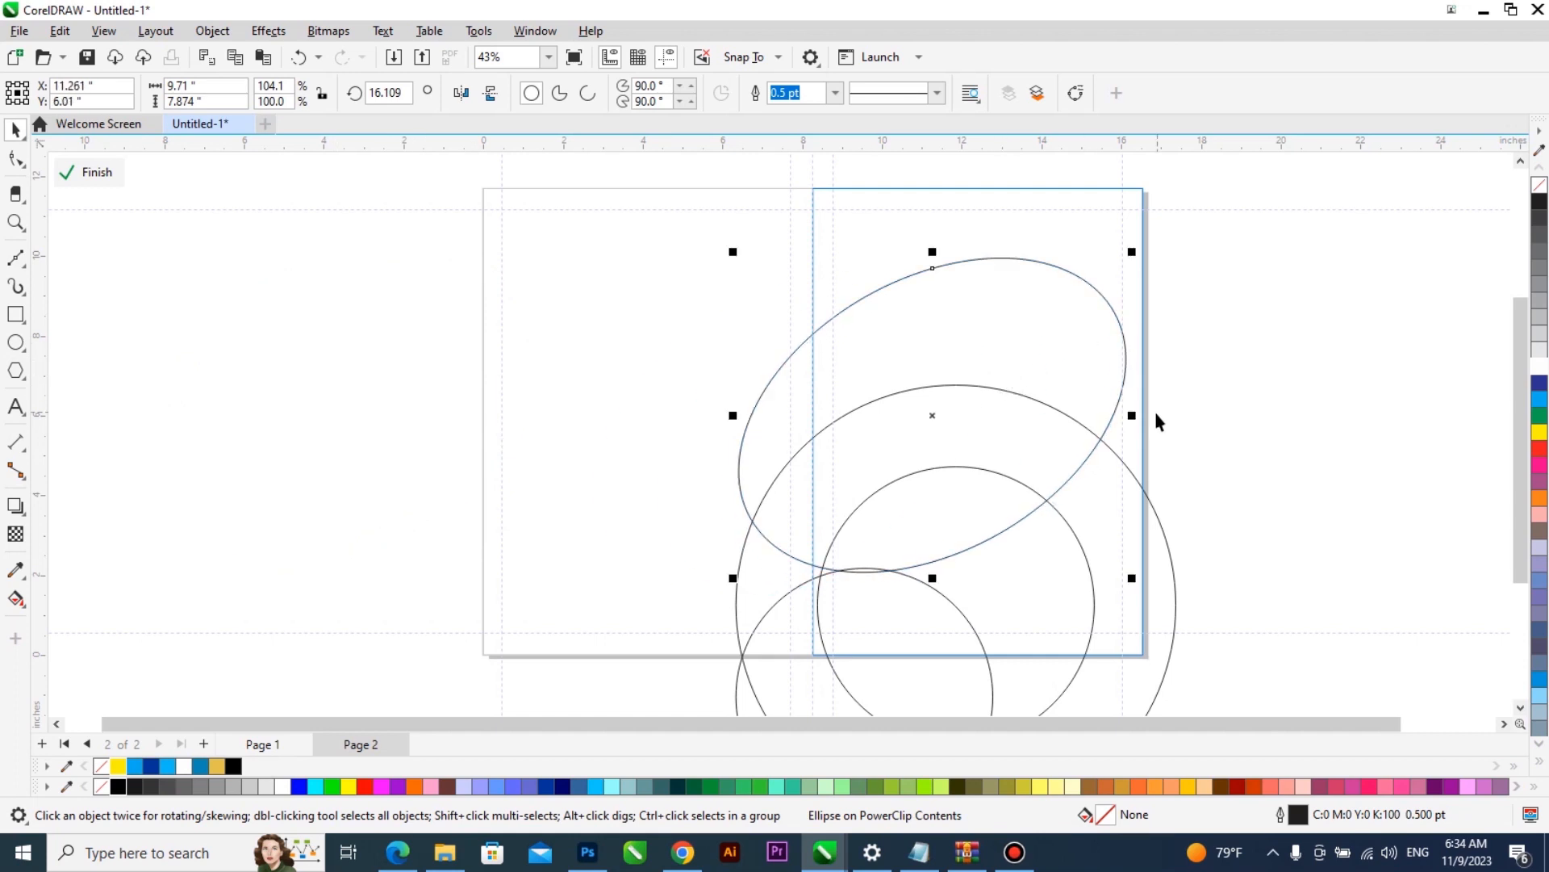
pyautogui.moveTo(1133, 414); pyautogui.dragTo(1251, 416)
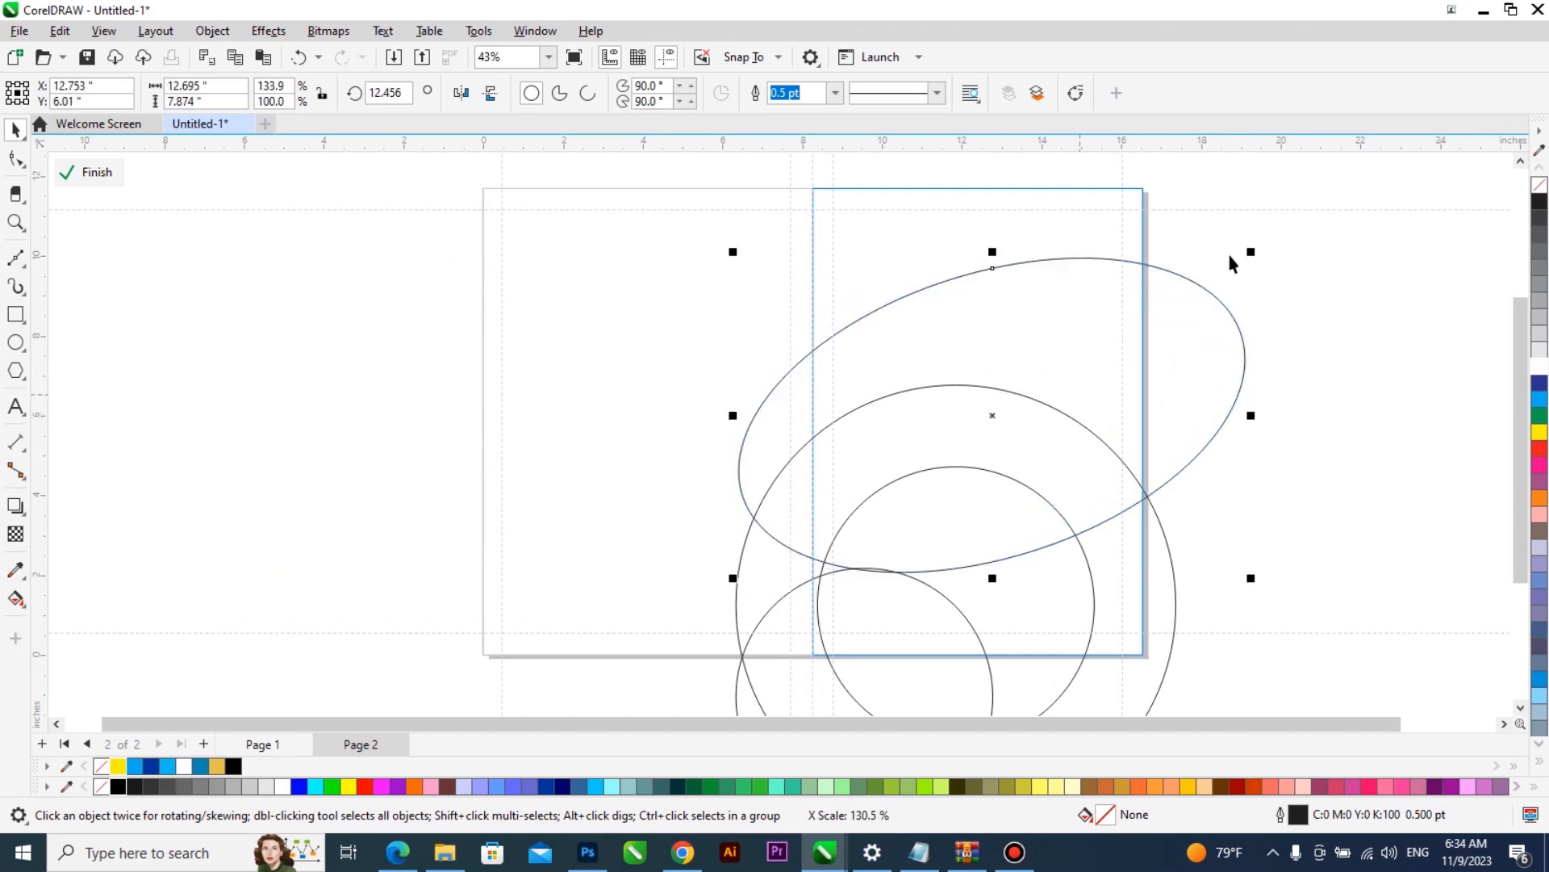
pyautogui.moveTo(1251, 255); pyautogui.dragTo(1239, 295)
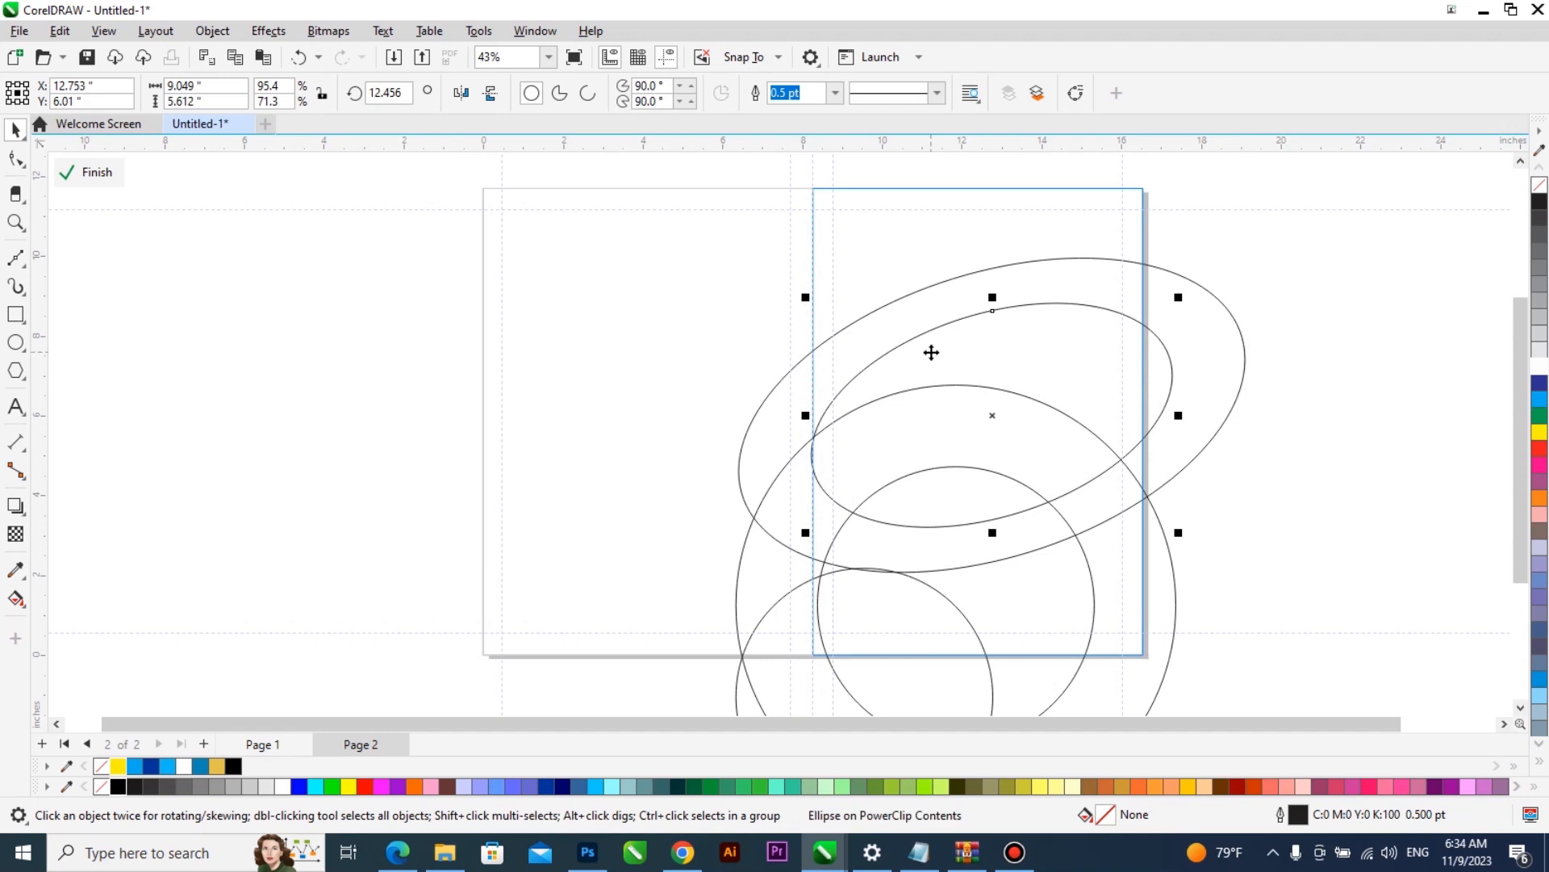
# - Convert the inner ellipse to curves for node editing
pyautogui.scroll(1, 1016, 363)
pyautogui.hotkey('ctrl', 'q')
pyautogui.press('F10')
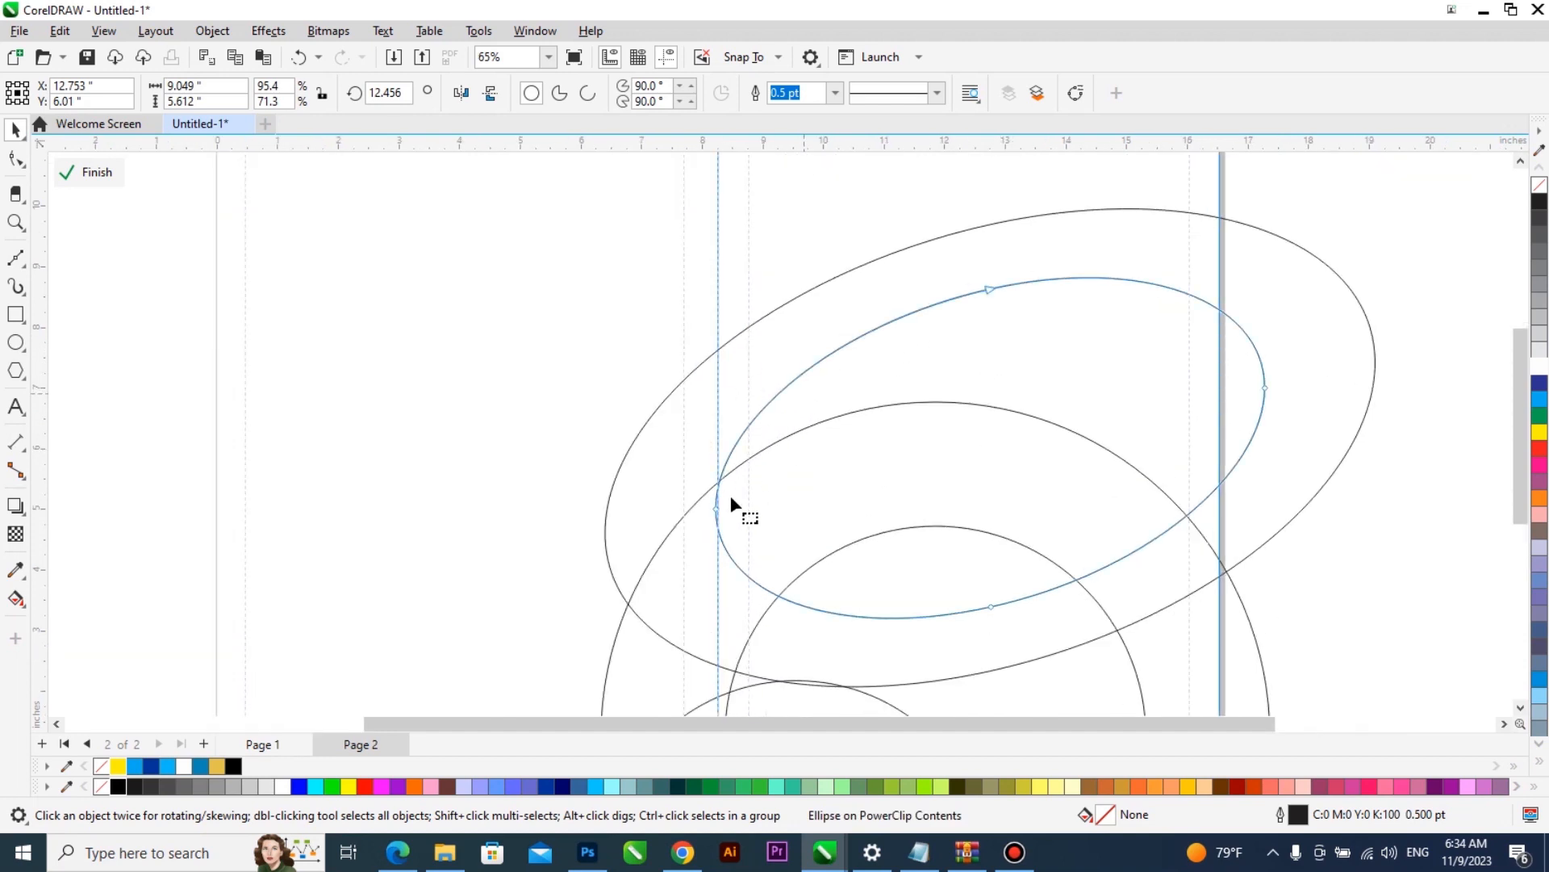
pyautogui.click(716, 509)
pyautogui.moveTo(716, 509); pyautogui.dragTo(707, 434)
pyautogui.hotkey('ctrl', 'z')
pyautogui.press('space')
pyautogui.click(1145, 346)
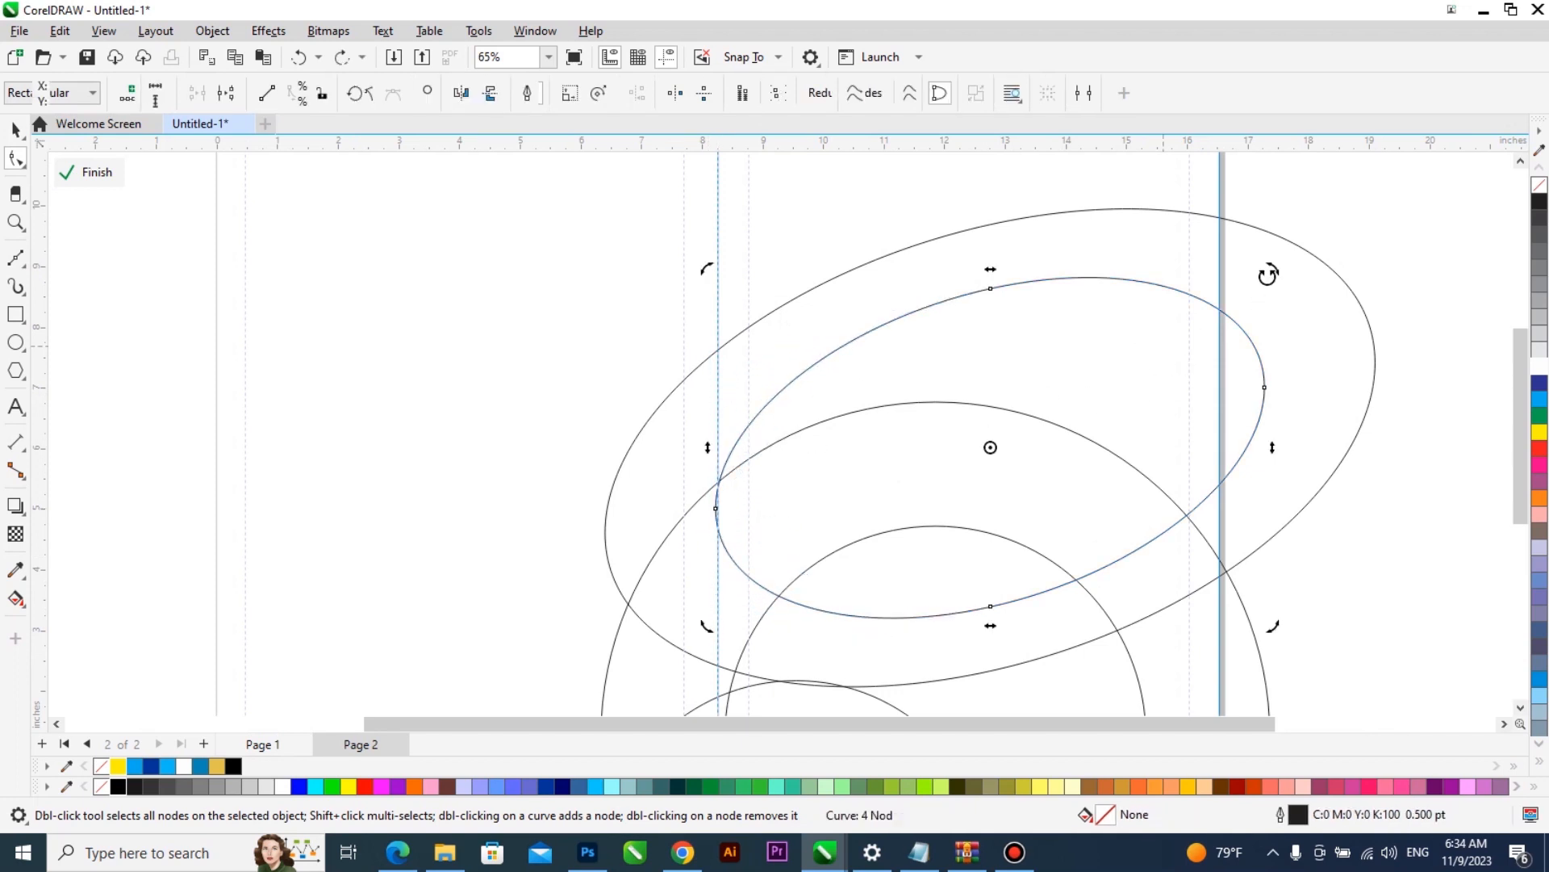
pyautogui.moveTo(1275, 256); pyautogui.dragTo(1260, 218)
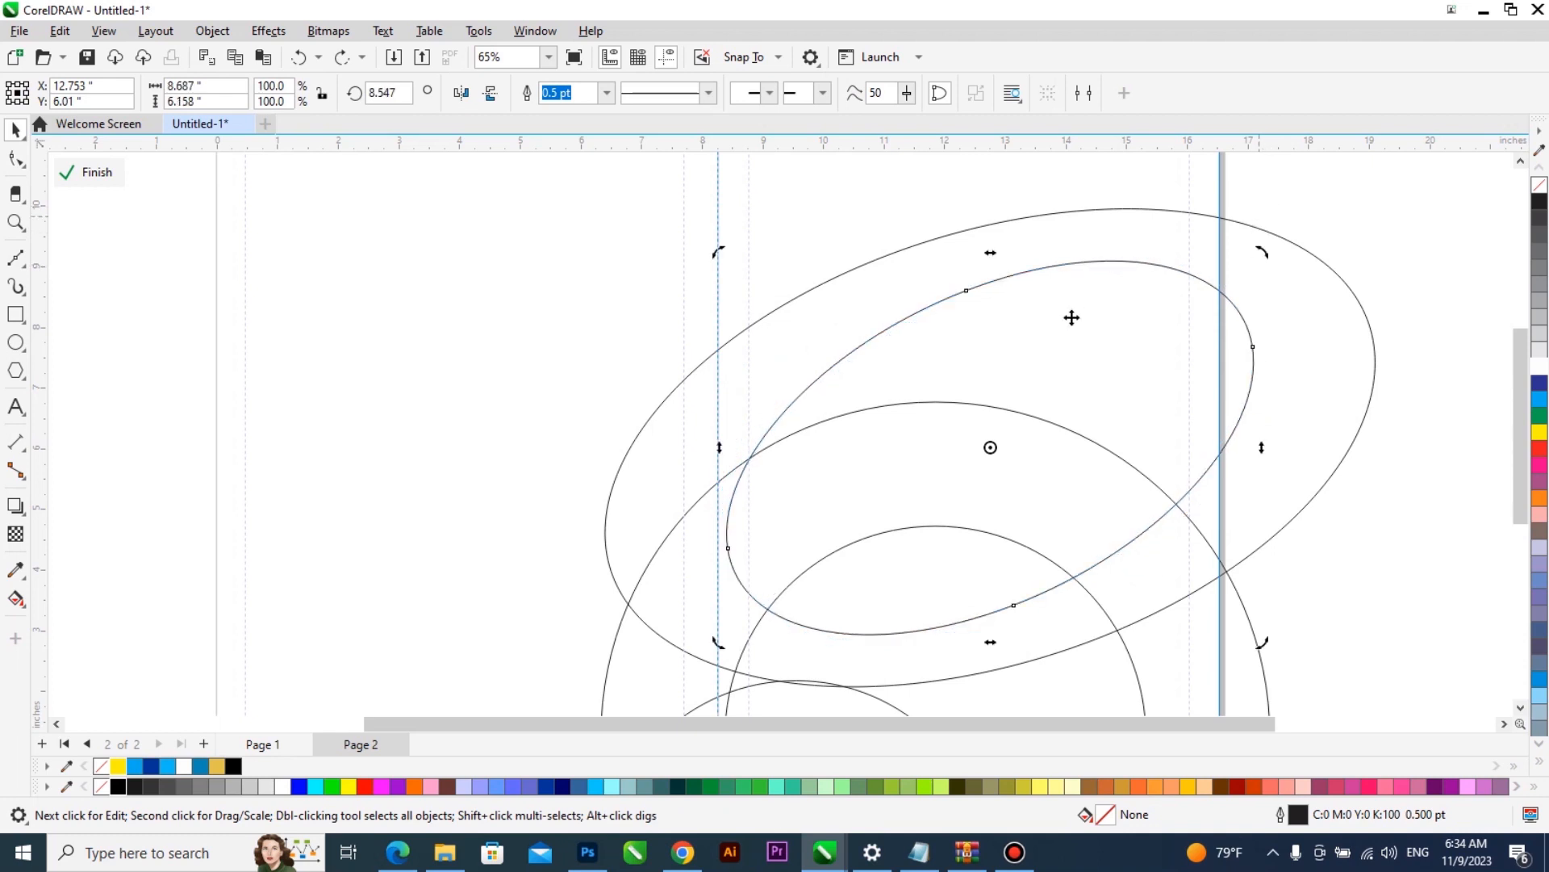
pyautogui.hotkey('ctrl', 'z')
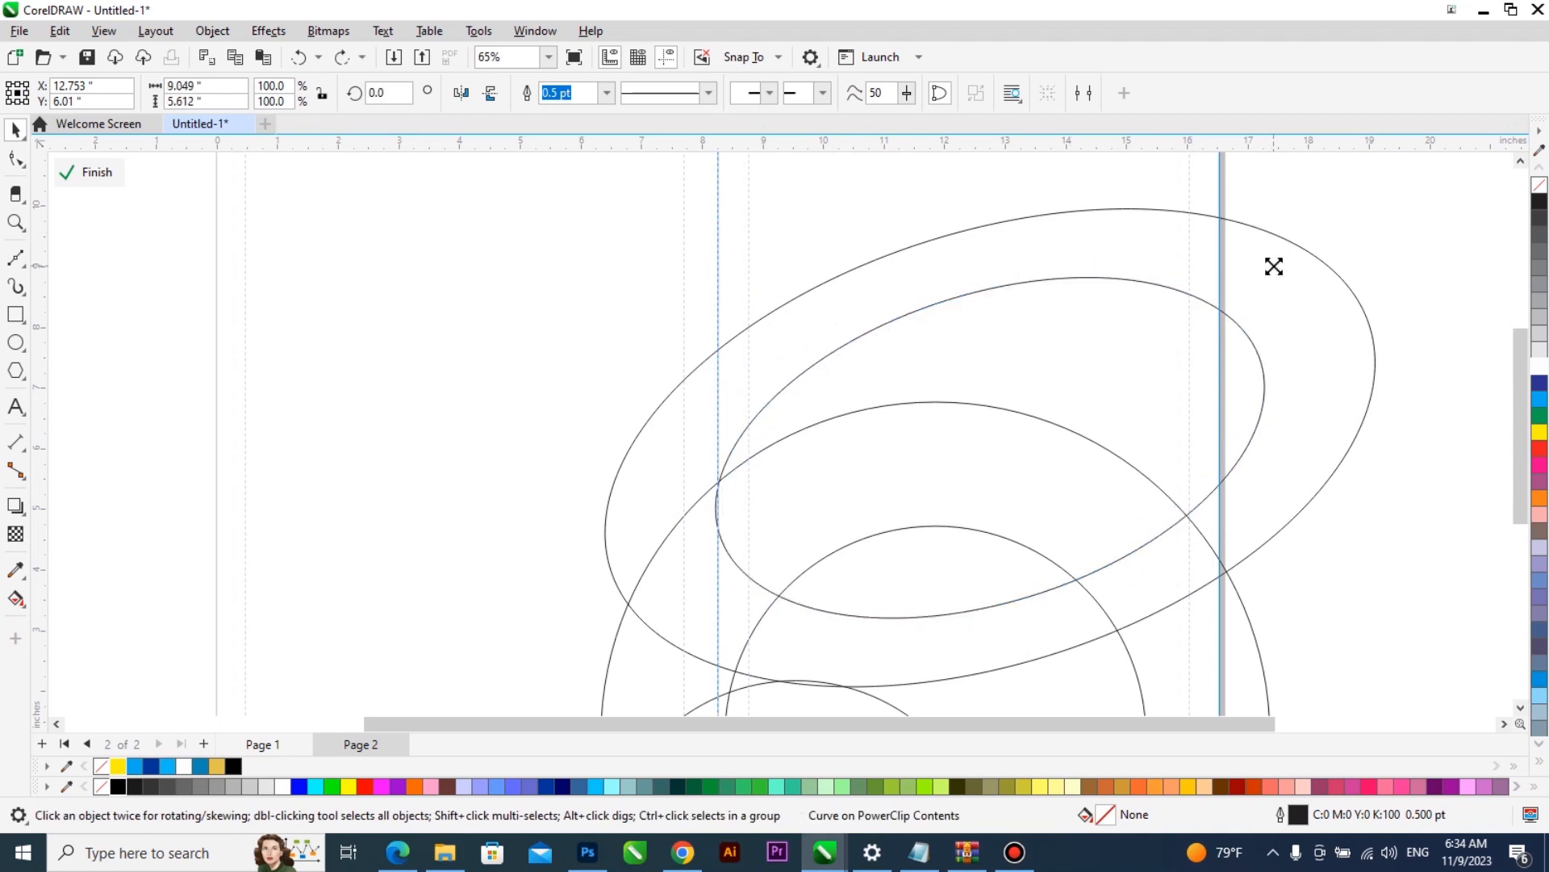
# - Rotate the inner ellipse clockwise by about 10 degrees and pull its left node slightly outward
pyautogui.click(1104, 317)
pyautogui.moveTo(1276, 267); pyautogui.dragTo(1284, 335)
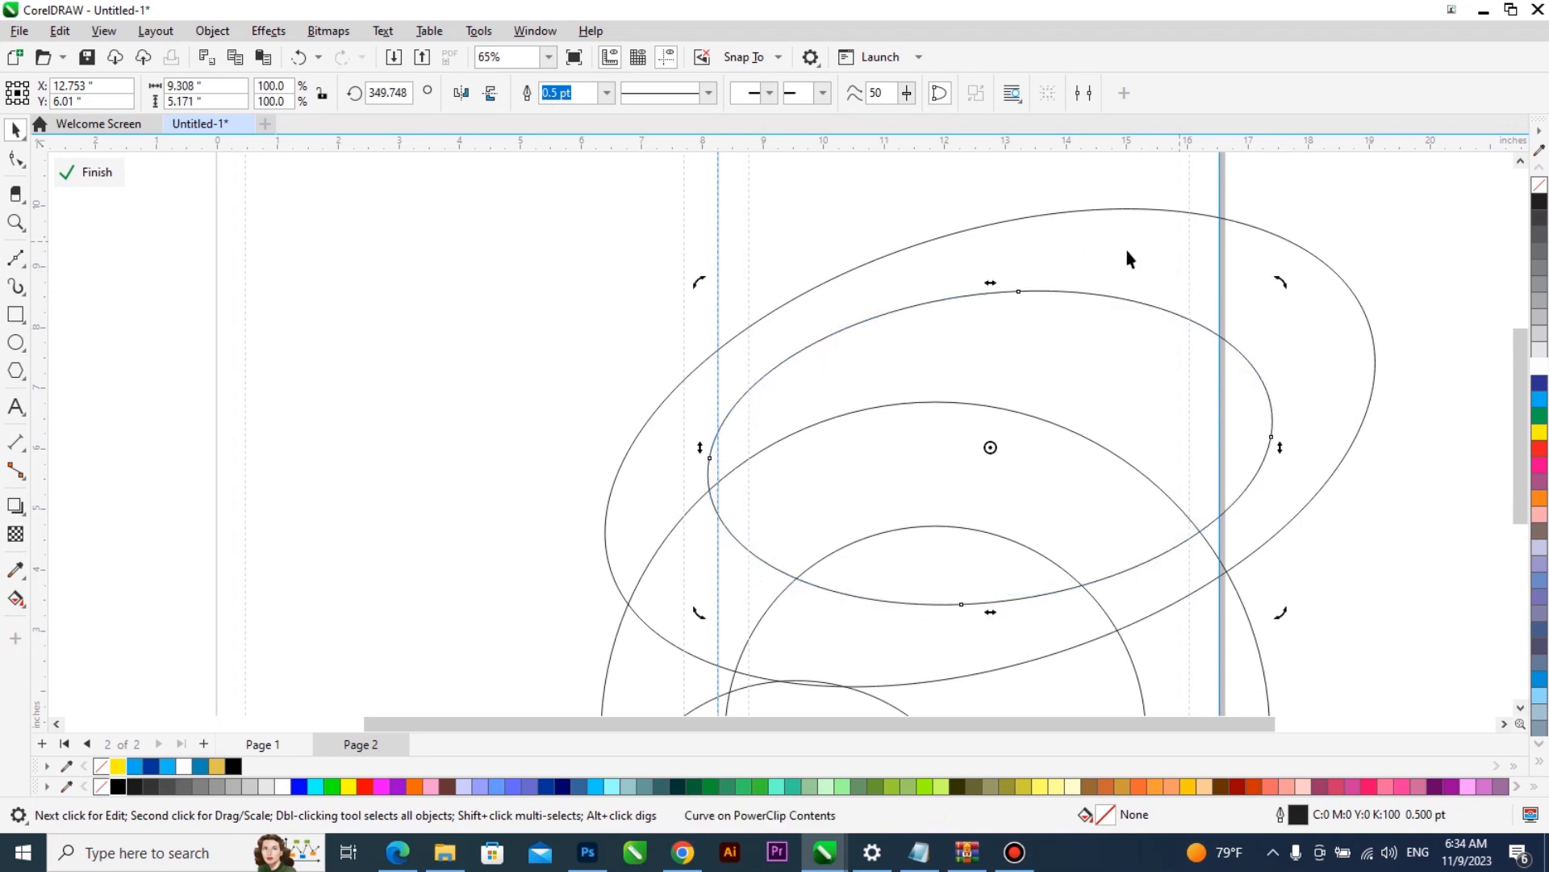
pyautogui.doubleClick(709, 457)
pyautogui.moveTo(710, 458); pyautogui.dragTo(689, 455)
pyautogui.scroll(-2, 753, 439)
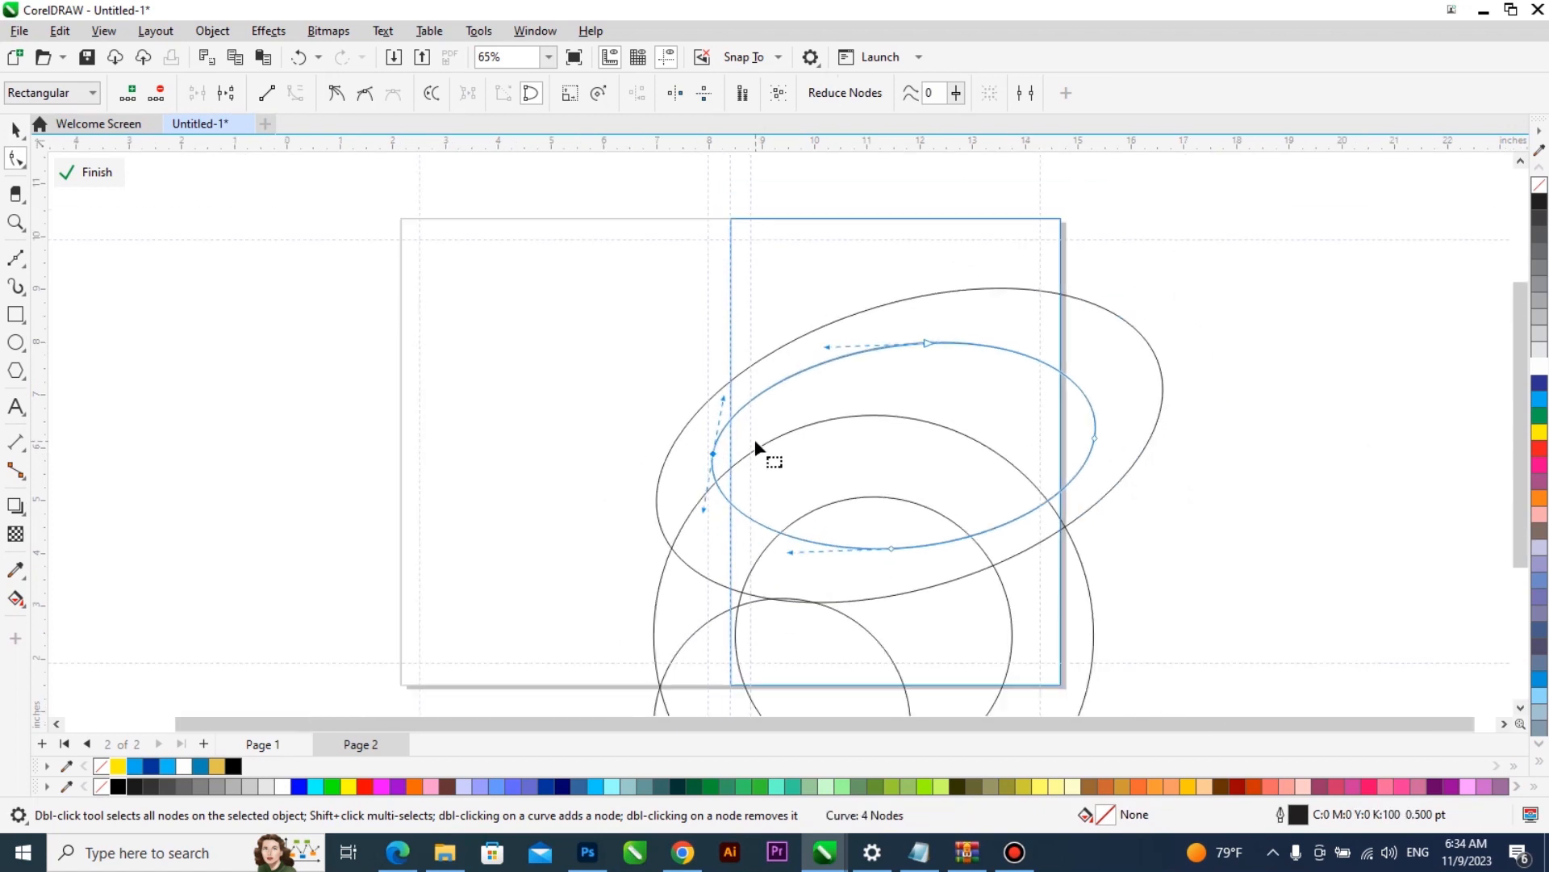
# - Trim the outer ellipse with the inner ellipse and delete the inner one, leaving an elliptical ring
pyautogui.press('space')
pyautogui.keyDown('shift'); pyautogui.click(1015, 312); pyautogui.keyUp('shift')
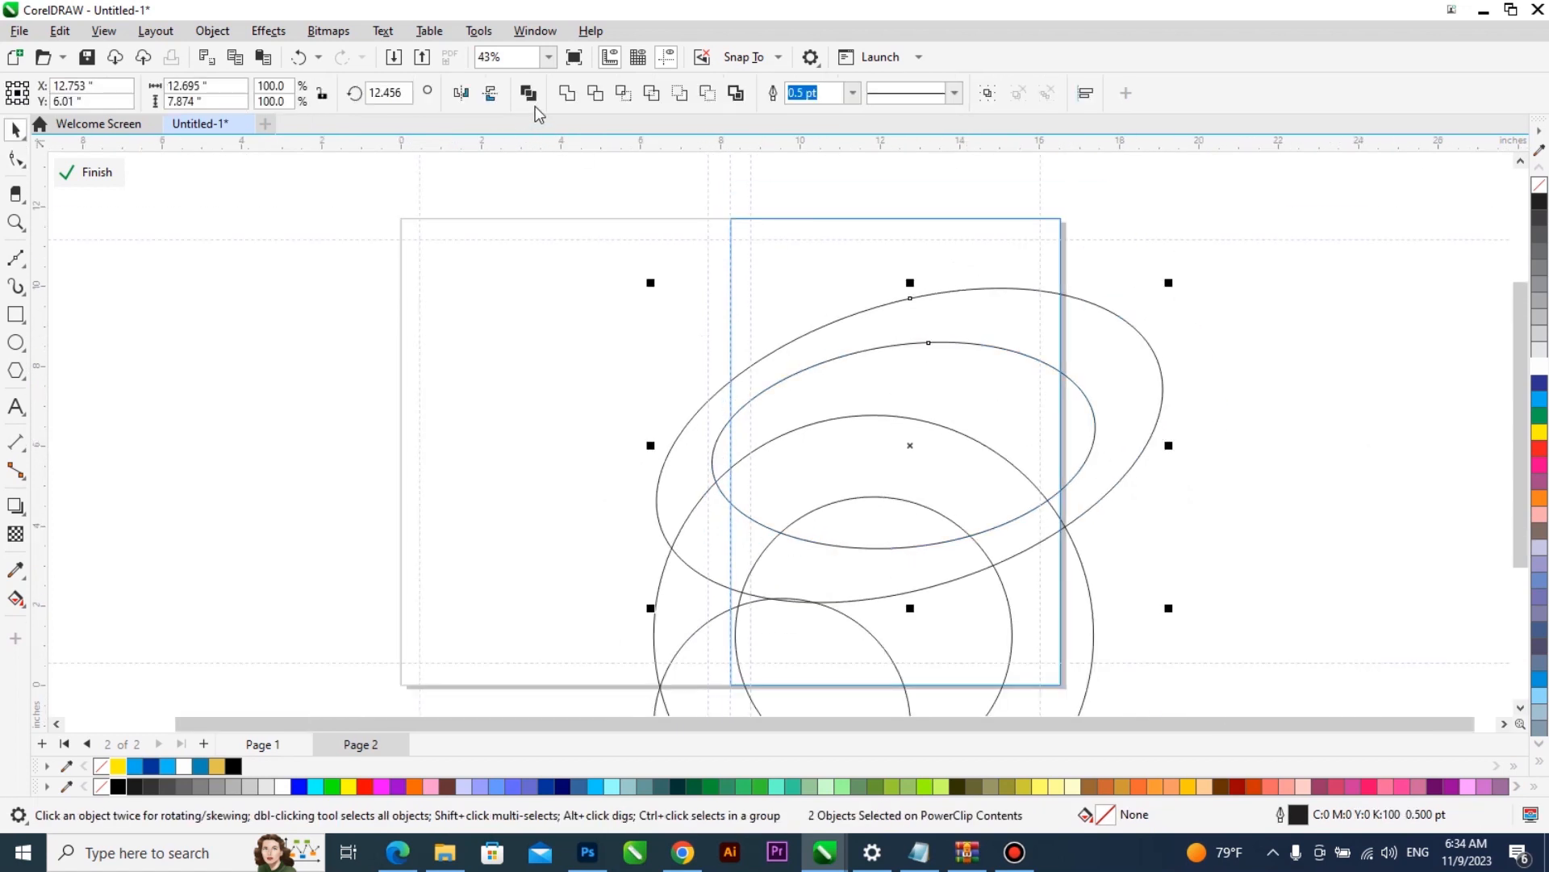
pyautogui.click(1206, 428)
pyautogui.click(978, 382)
pyautogui.press('Delete')
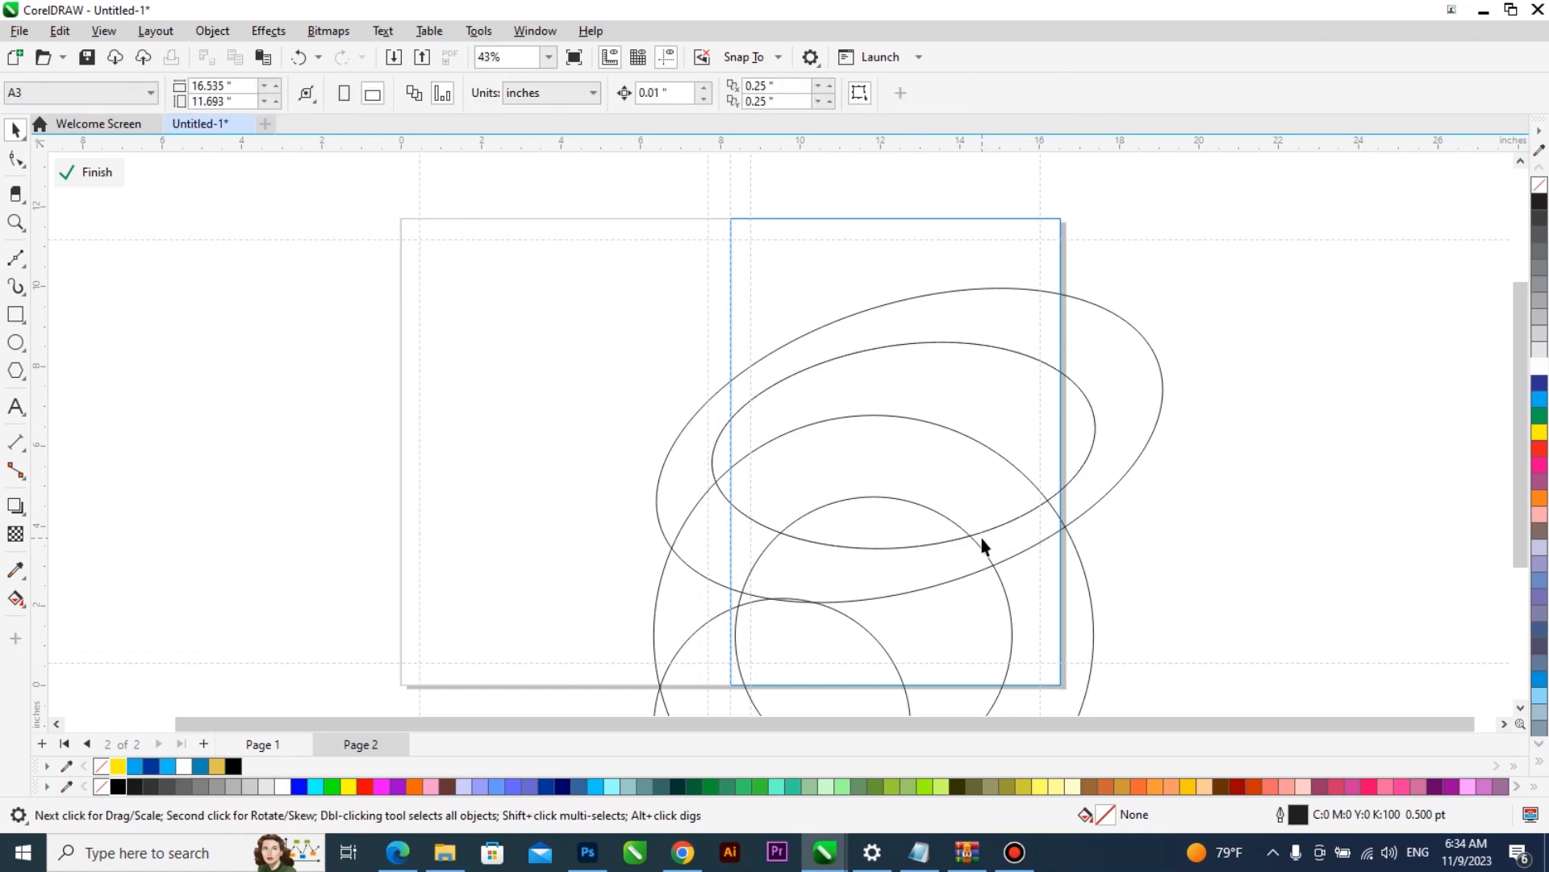
# - Draw a rectangle about 14.4 by 3.1 in across the lower part of the rings, extending past both sides of the frame
pyautogui.scroll(1, 980, 539)
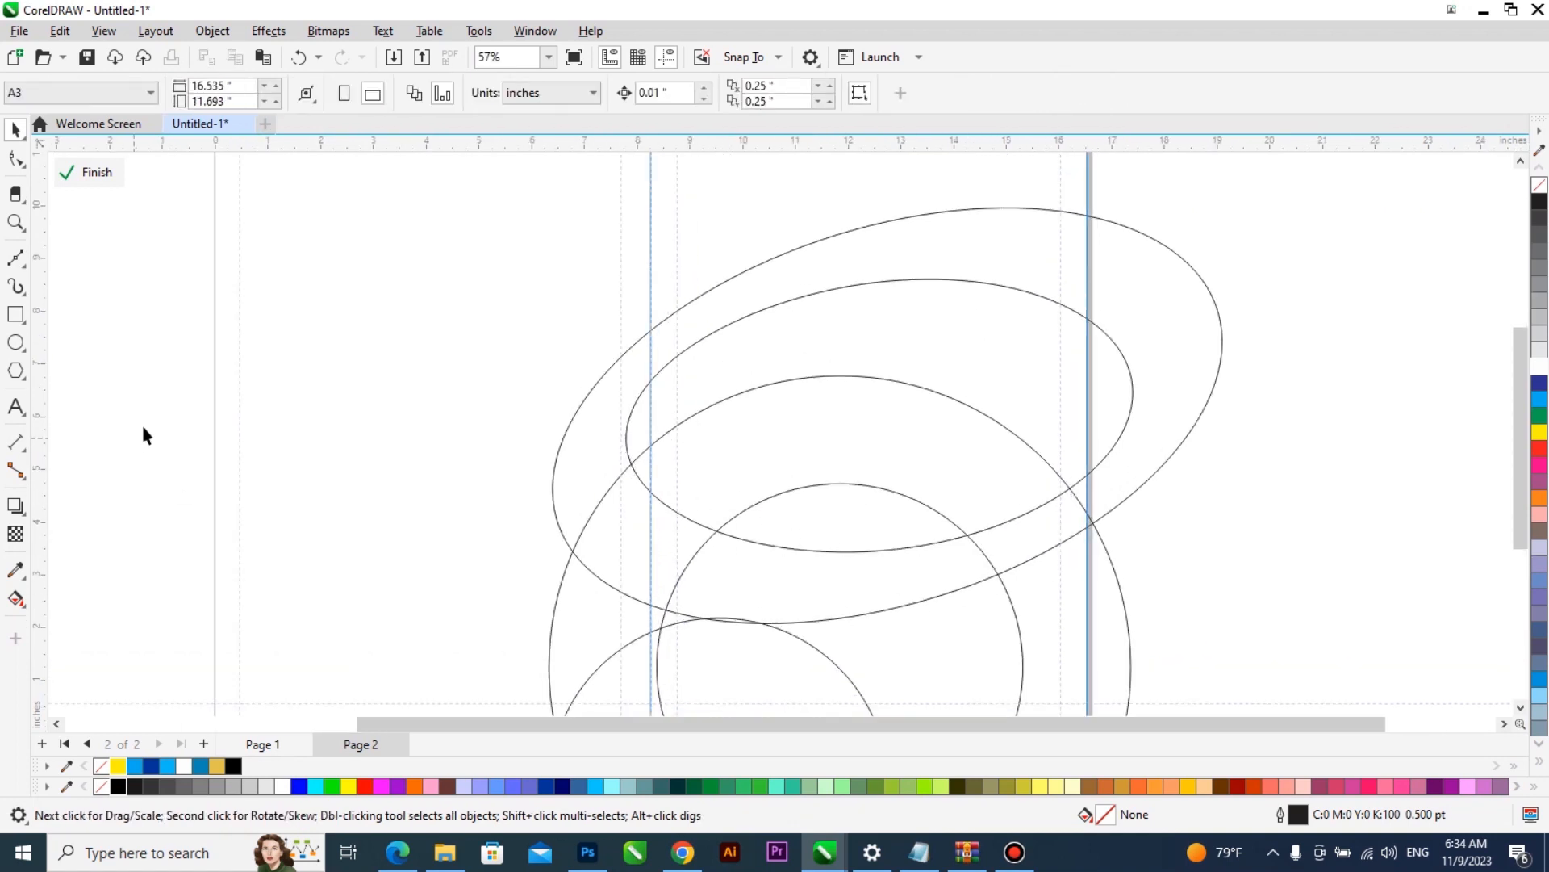
pyautogui.click(15, 256)
pyautogui.click(14, 315)
pyautogui.moveTo(393, 677)
pyautogui.mouseDown()
pyautogui.moveTo(1034, 557)
pyautogui.moveTo(1155, 514)
pyautogui.mouseUp()
pyautogui.click(1151, 545)
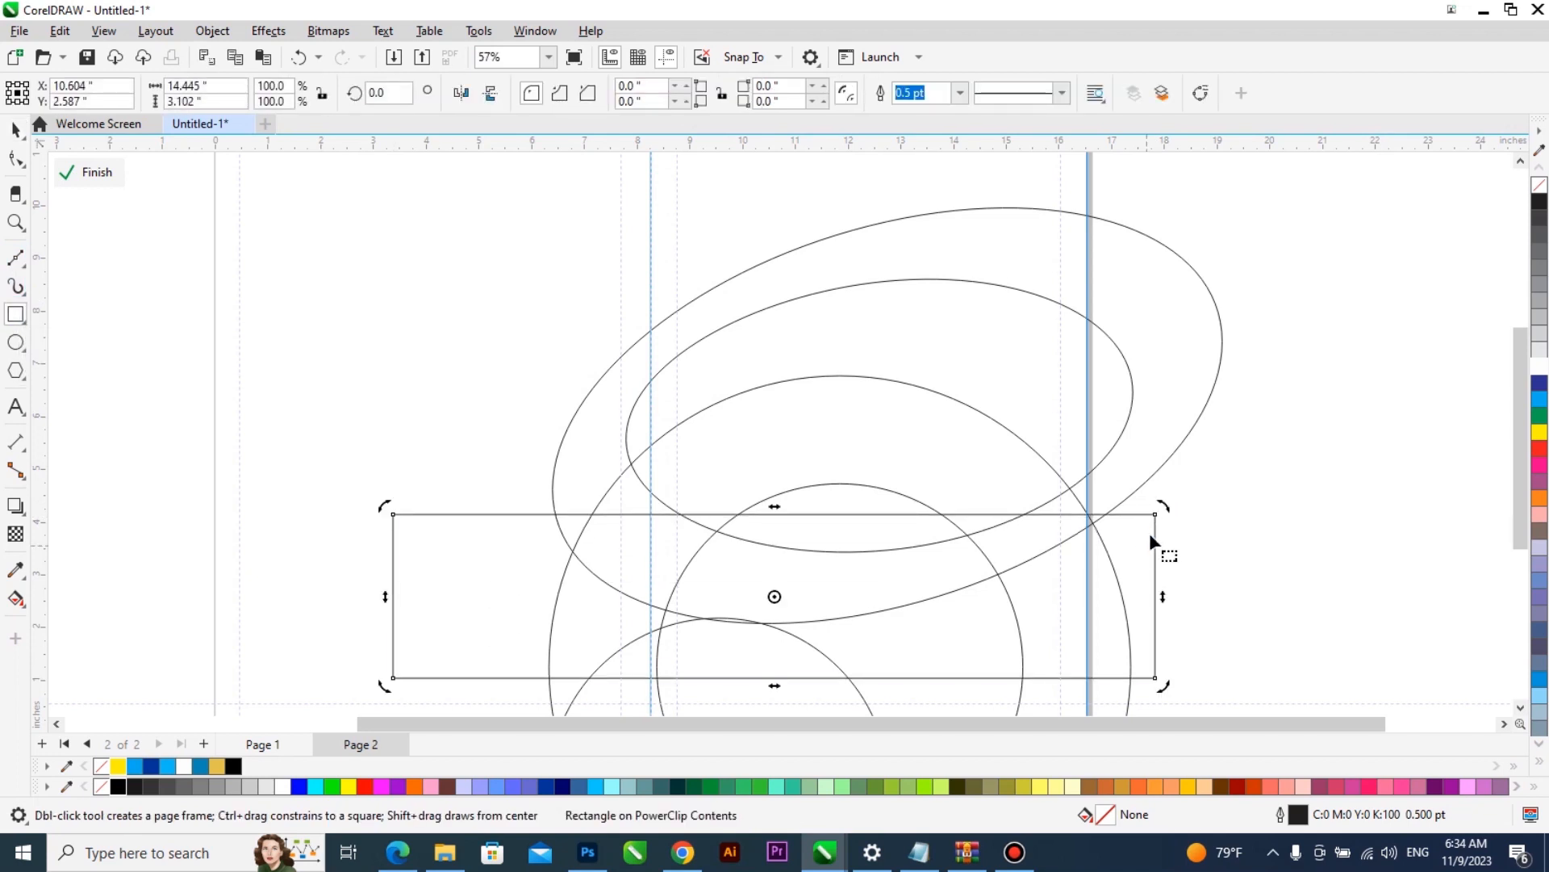
# - Convert the rectangle to curves and reshape it, moving both upper corners inward and bending the top edge into an arch
pyautogui.hotkey('ctrl', 'q')
pyautogui.press('F10')
pyautogui.moveTo(1154, 514); pyautogui.dragTo(1144, 554)
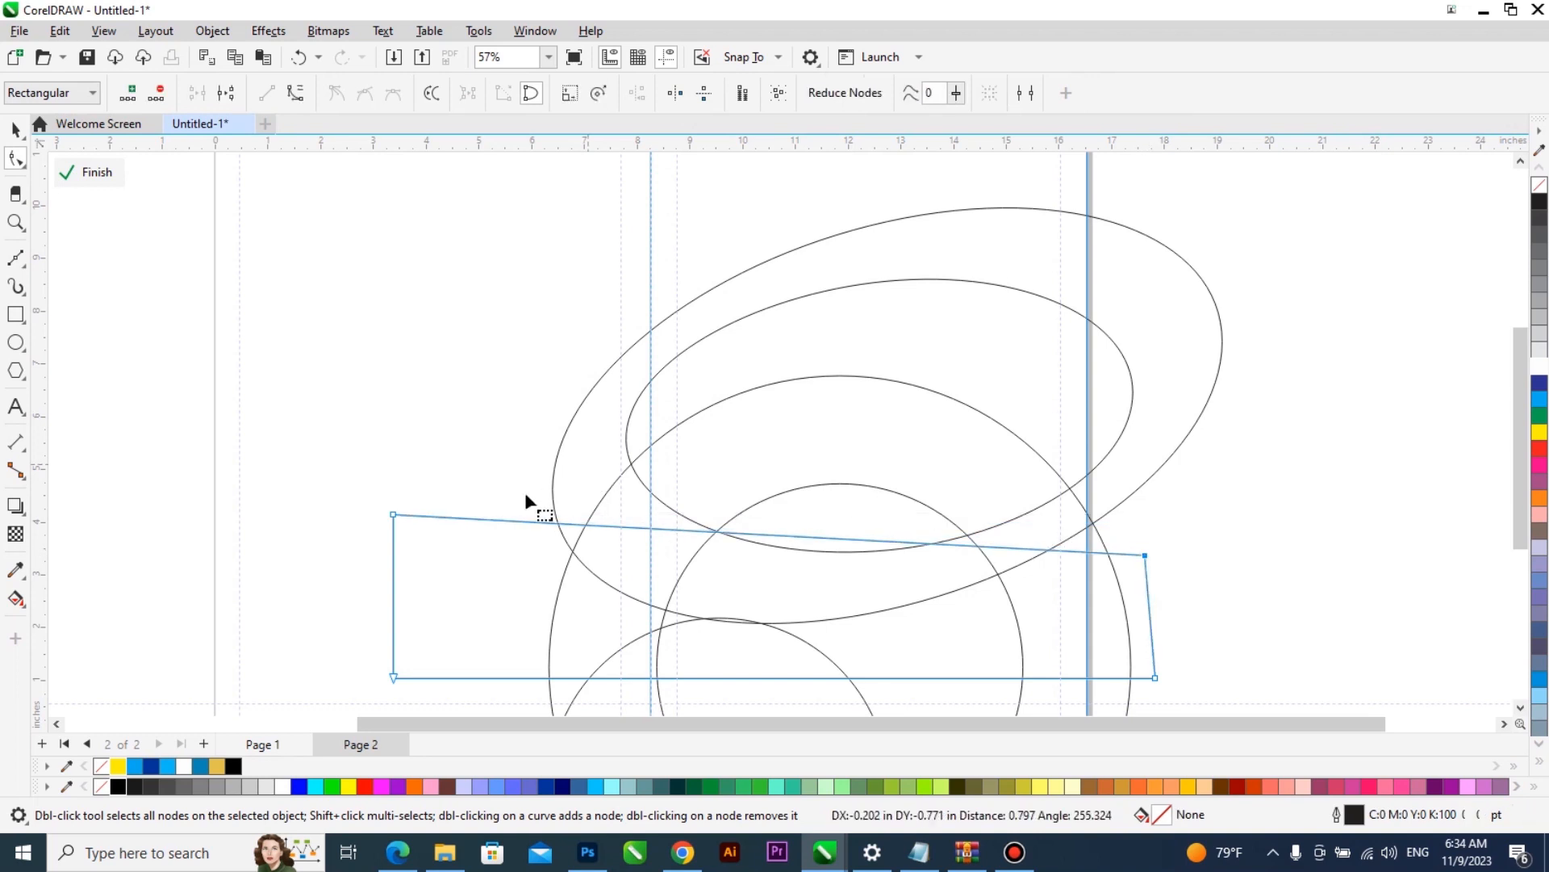
pyautogui.moveTo(393, 514); pyautogui.dragTo(567, 470)
pyautogui.rightClick(818, 502)
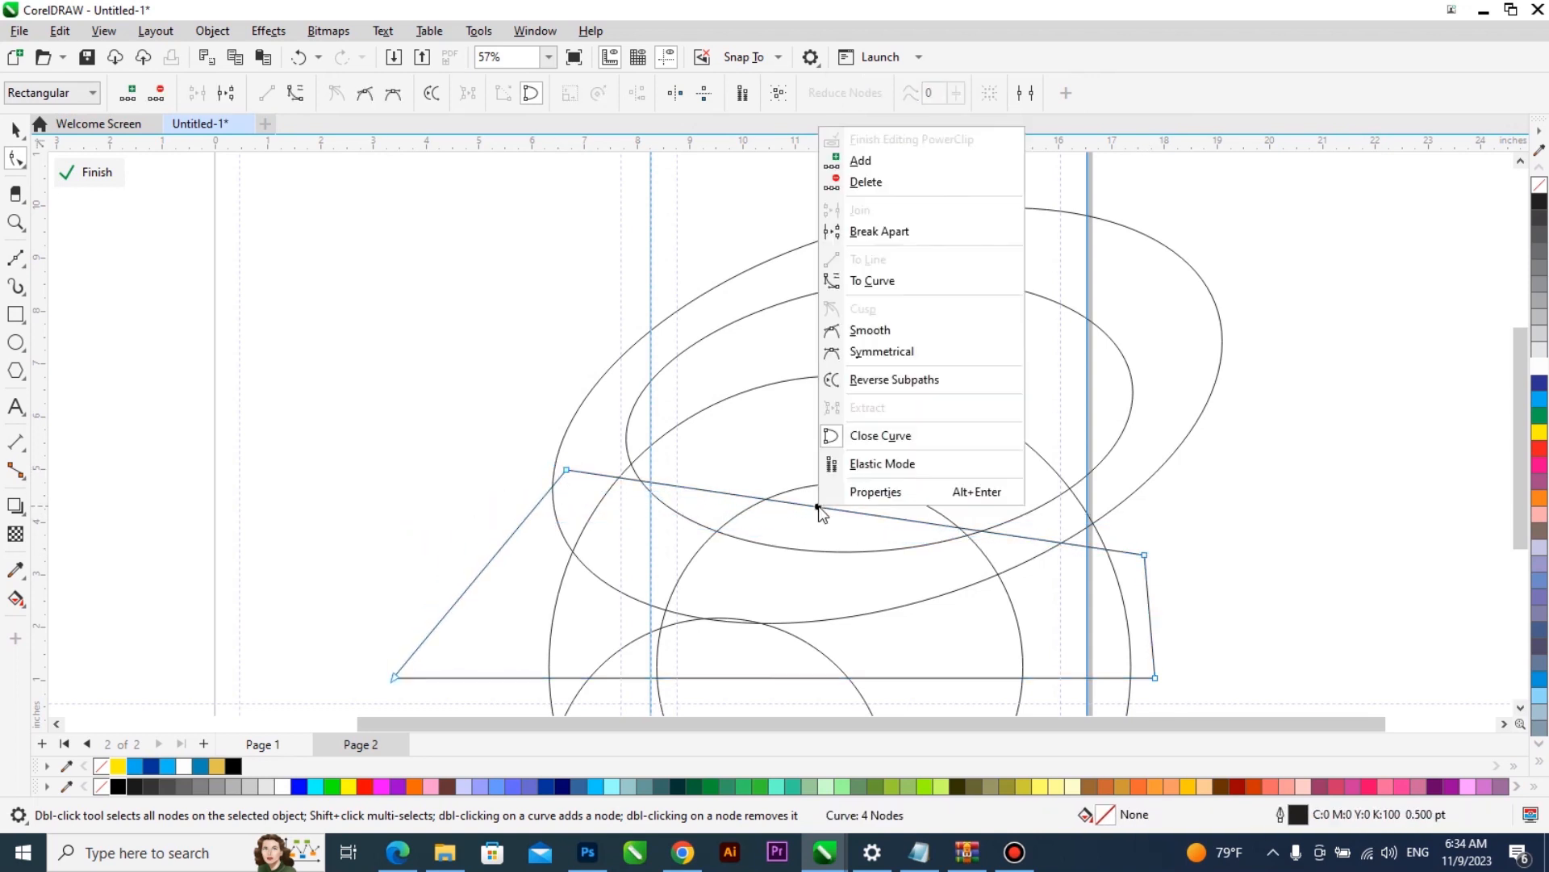
pyautogui.click(891, 284)
pyautogui.moveTo(849, 509); pyautogui.dragTo(863, 448)
# - Trim the elliptical ring with the arched shape and delete that shape, leaving an open crescent
pyautogui.press('space')
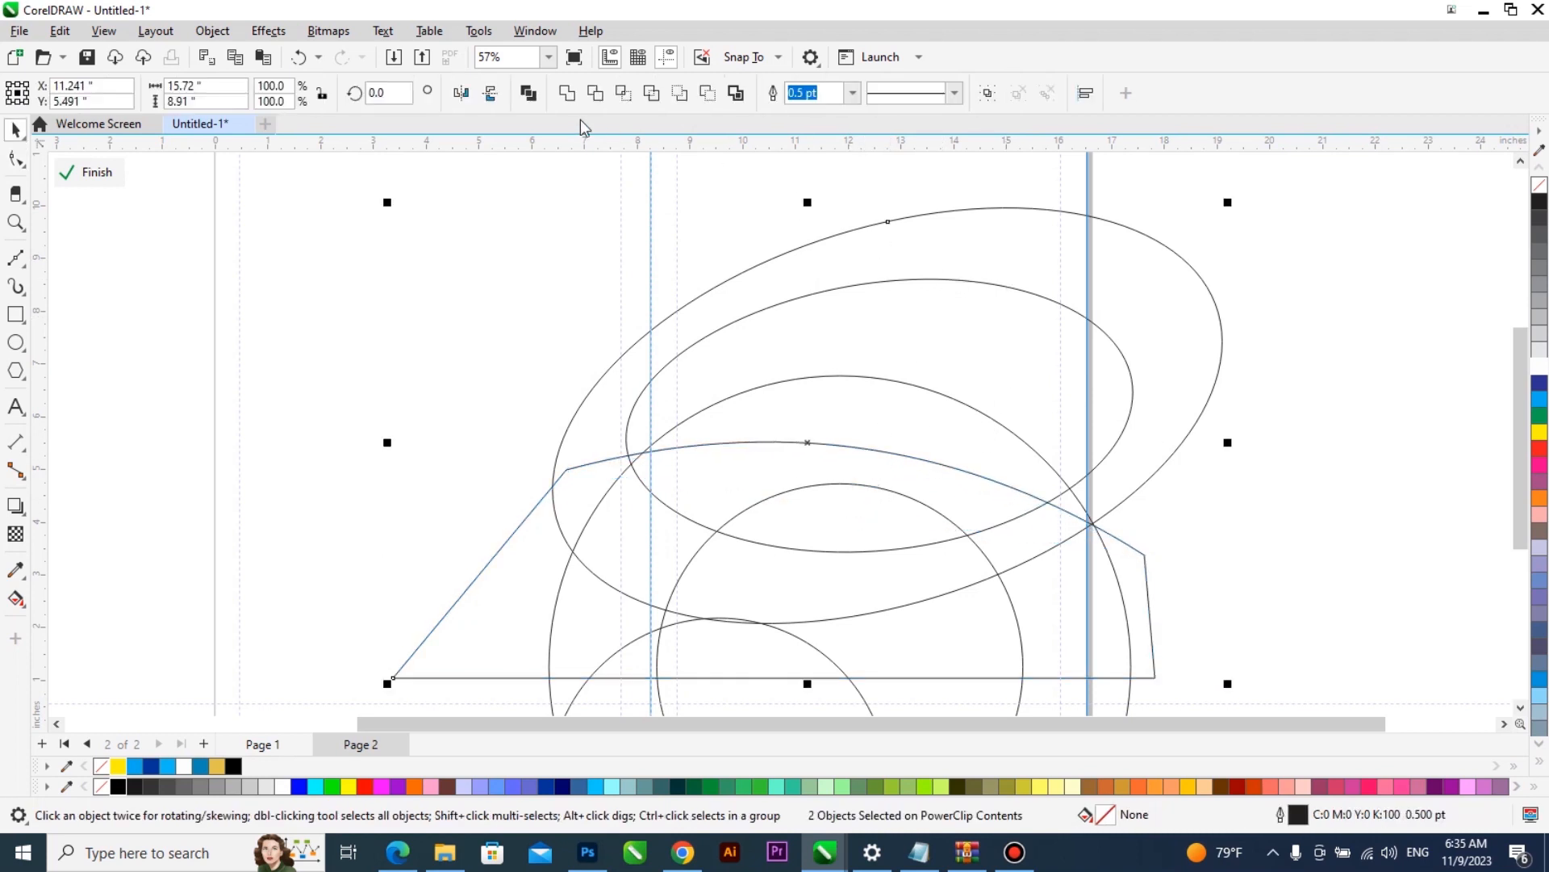
pyautogui.click(499, 599)
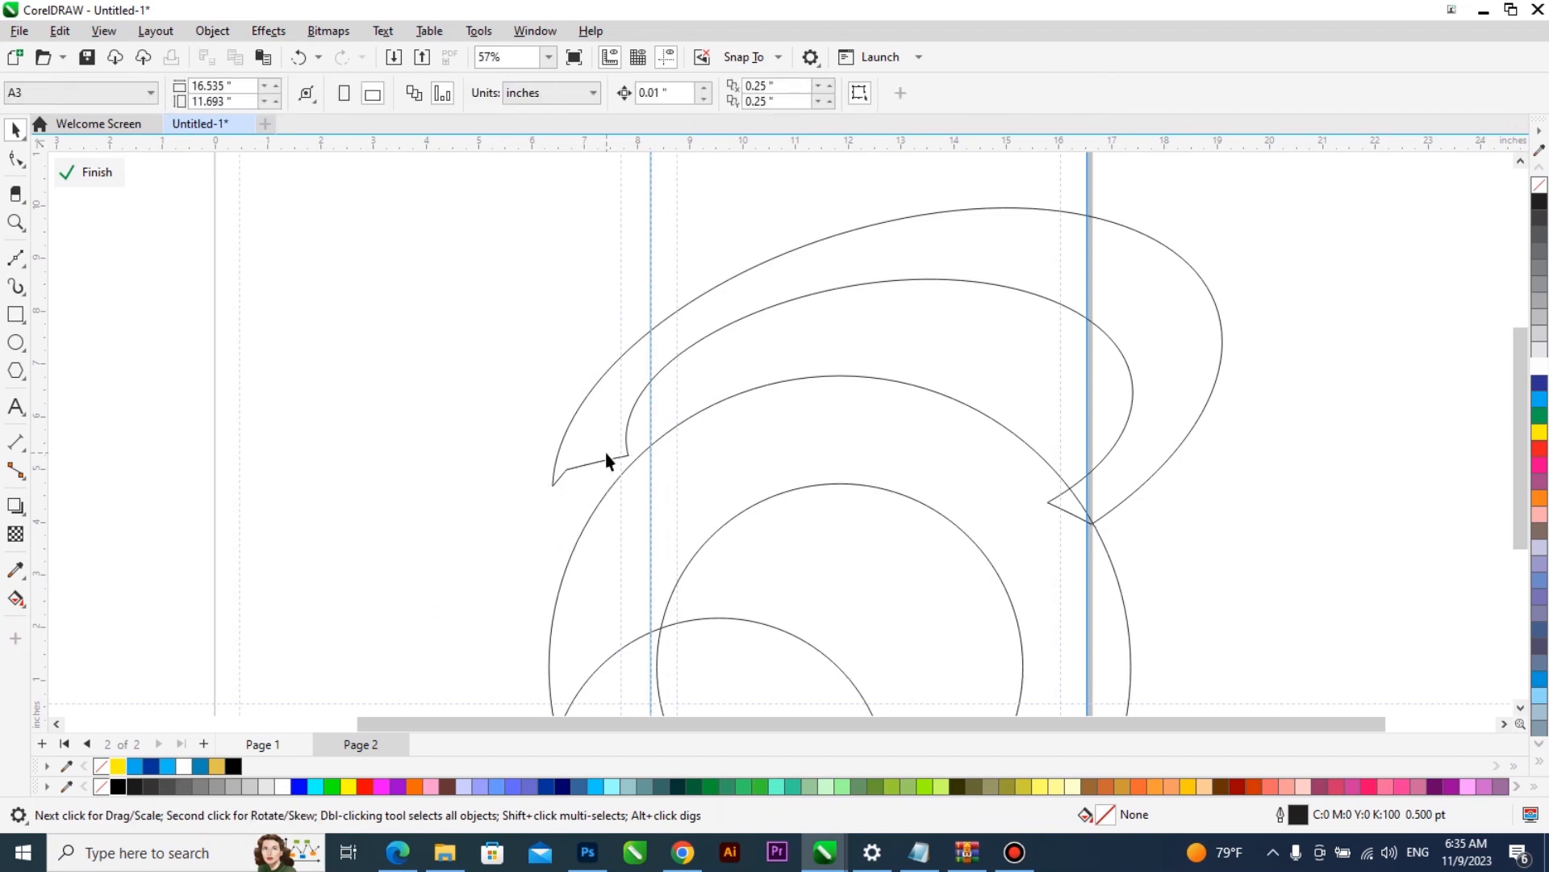
# - Fill the upper crescent with deep yellow (#FFCC00)
pyautogui.scroll(-2, 607, 462)
pyautogui.click(847, 444)
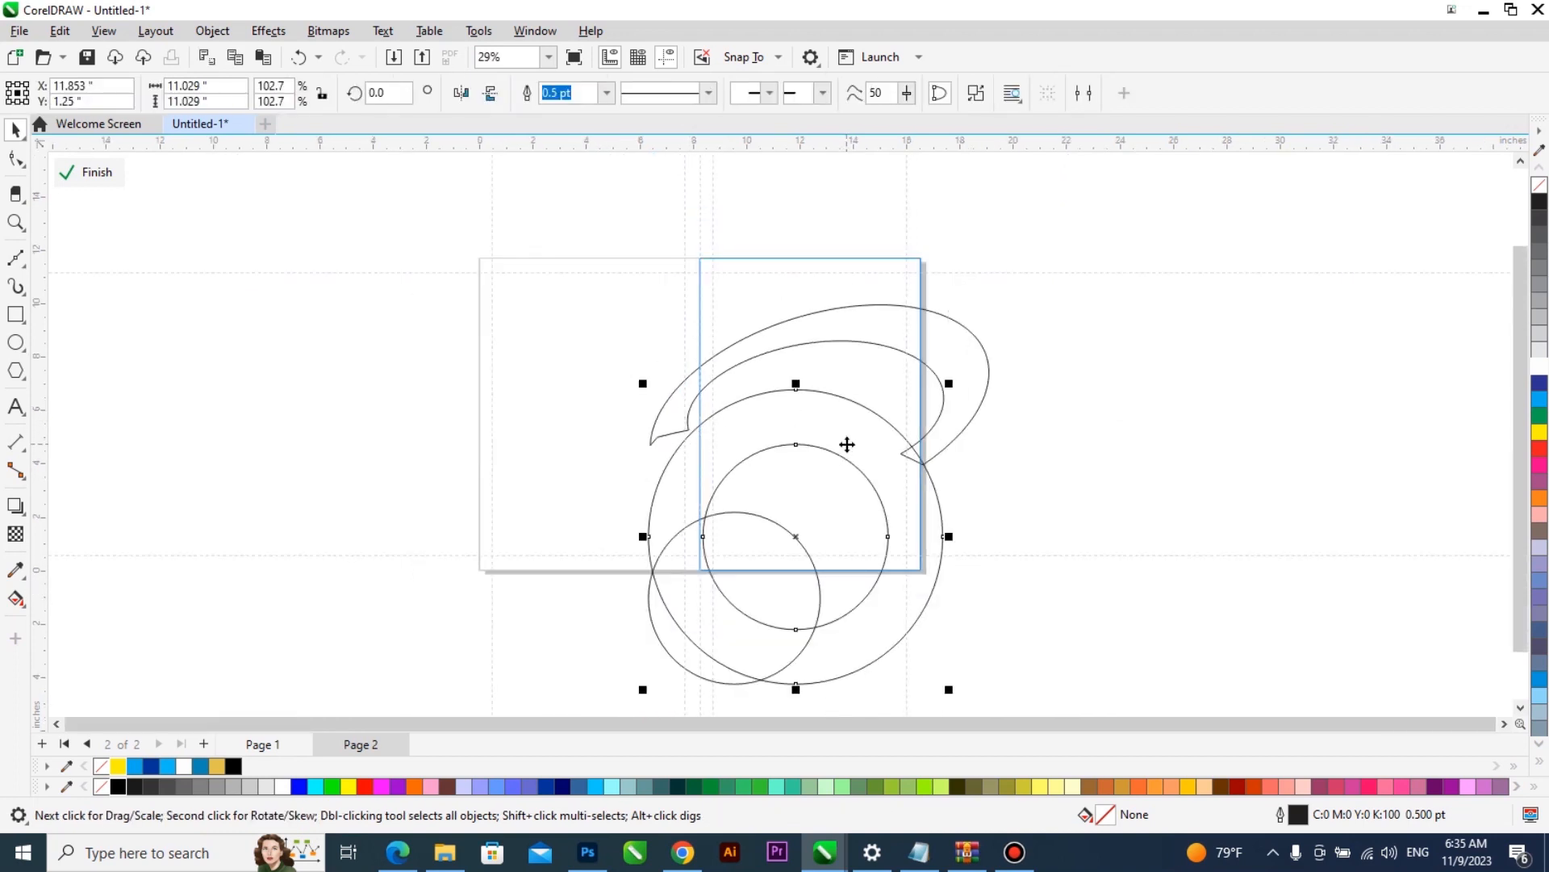
pyautogui.click(975, 371)
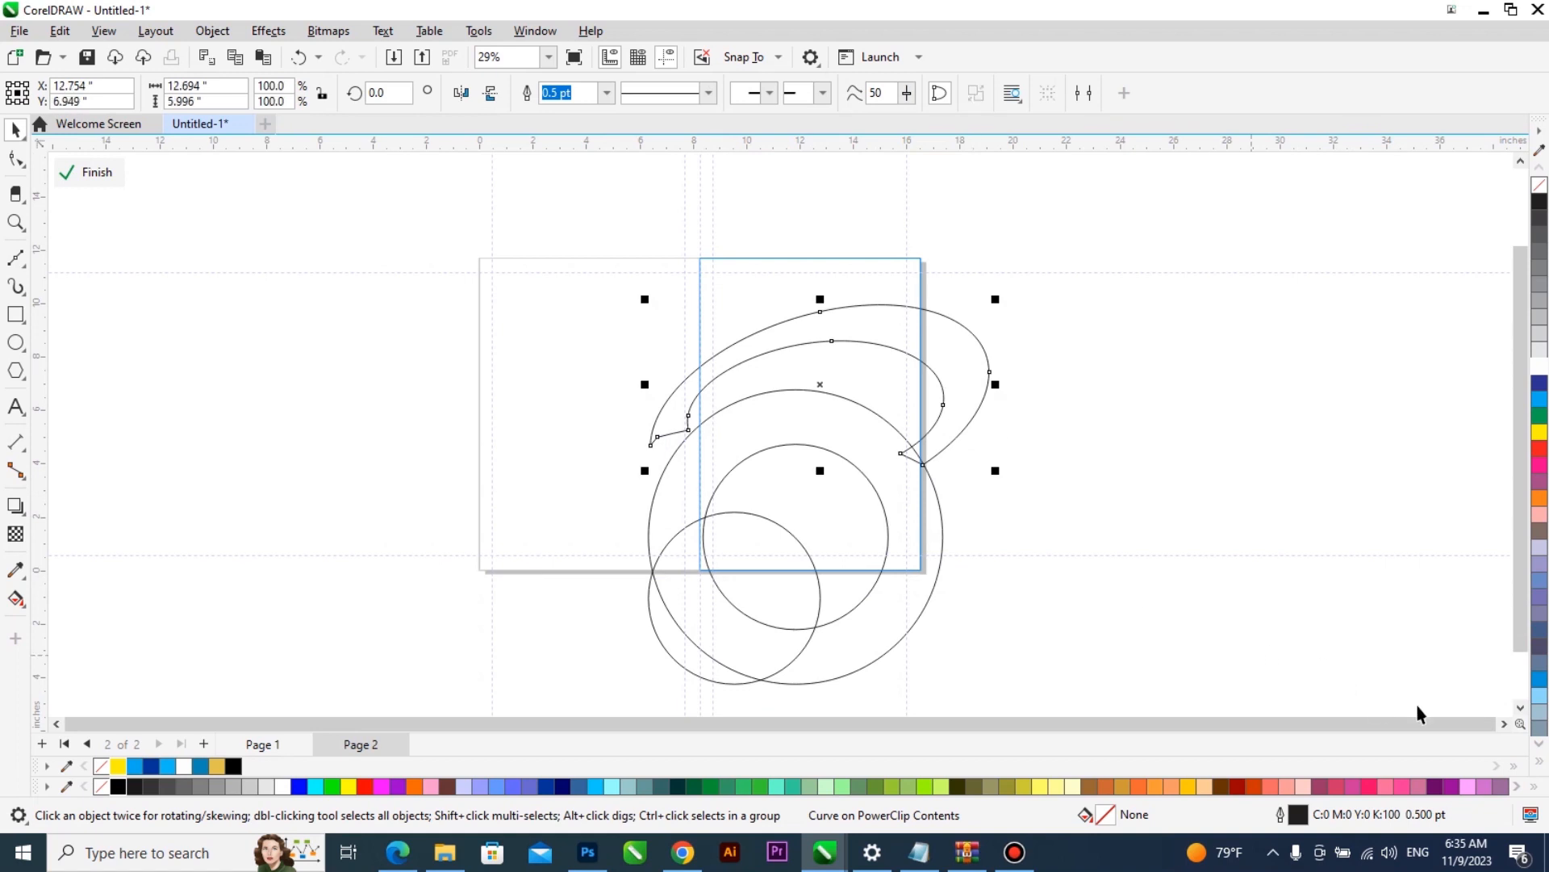
pyautogui.click(1189, 785)
pyautogui.click(1115, 427)
# - Fill the large circular ring black and the small circle 10% black (#E6E6E6)
pyautogui.click(748, 446)
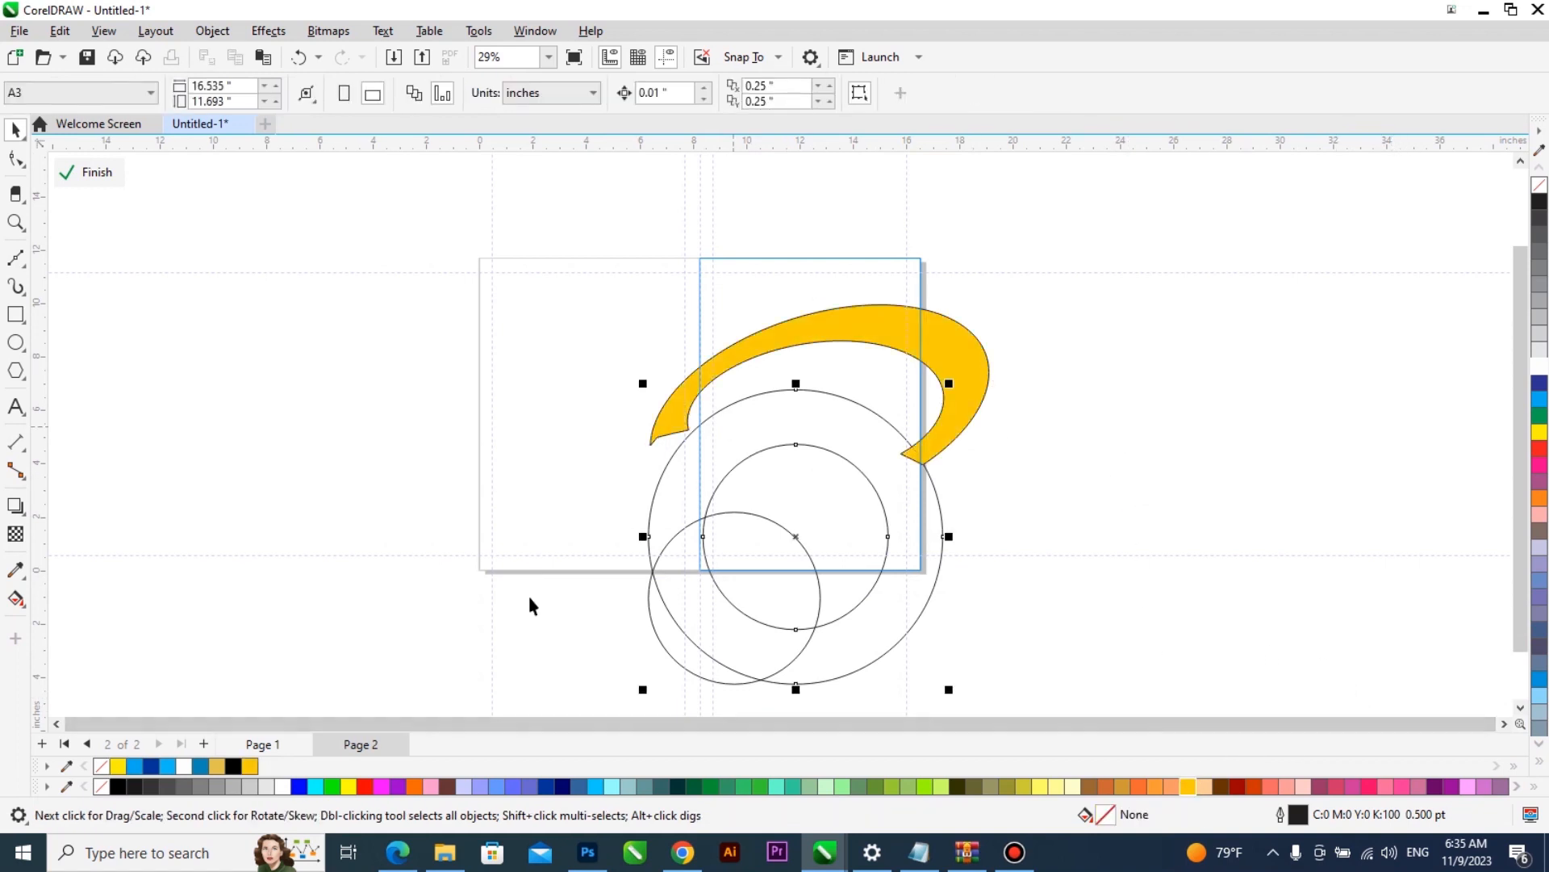
pyautogui.click(118, 785)
pyautogui.click(1060, 477)
pyautogui.click(660, 633)
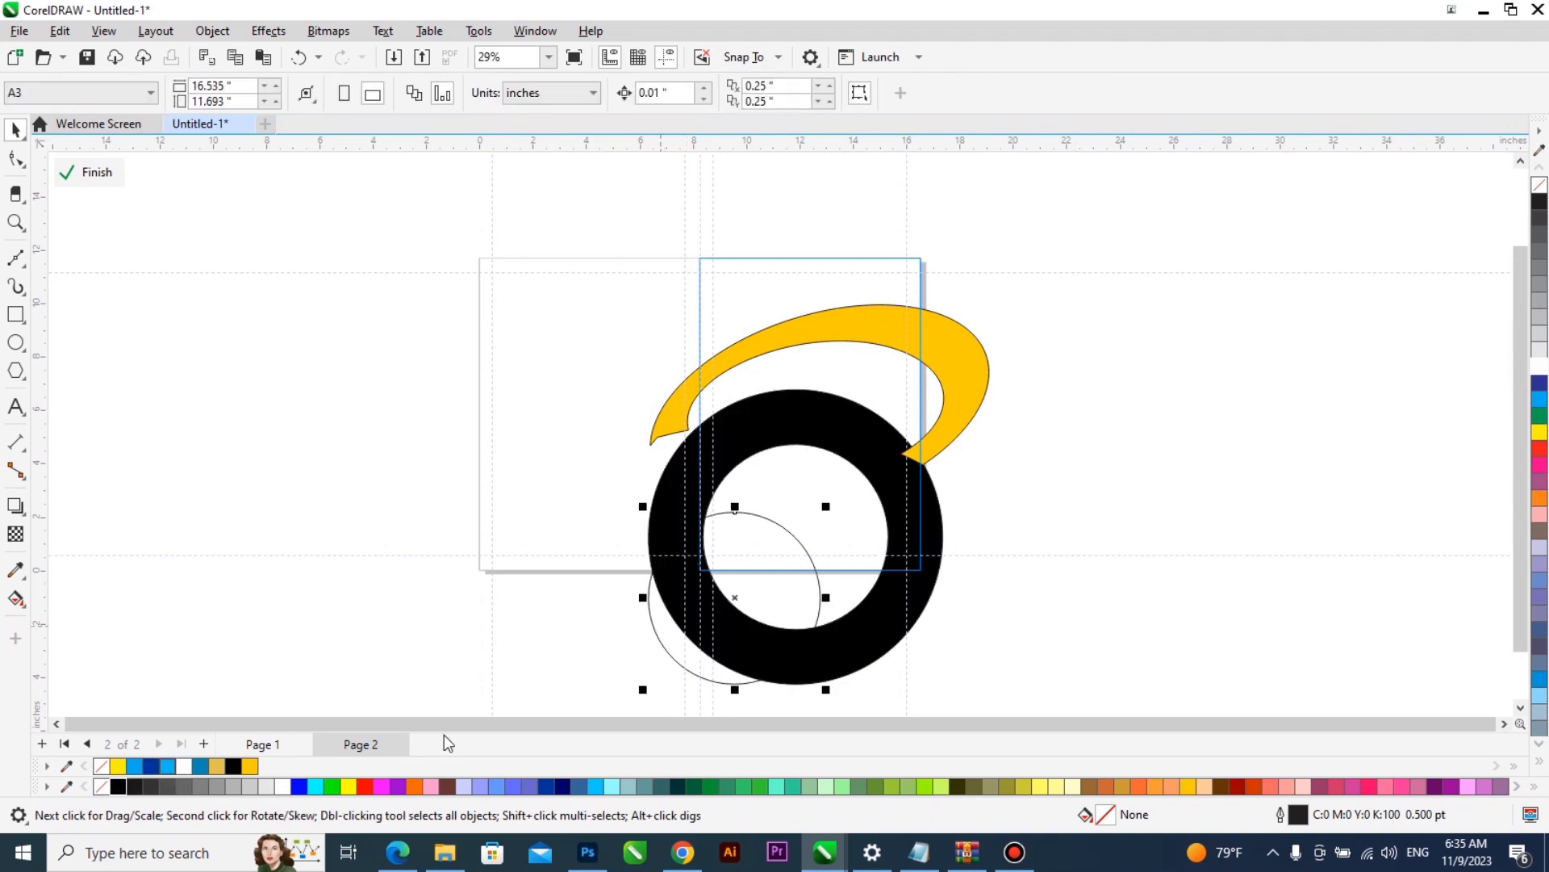
pyautogui.click(266, 785)
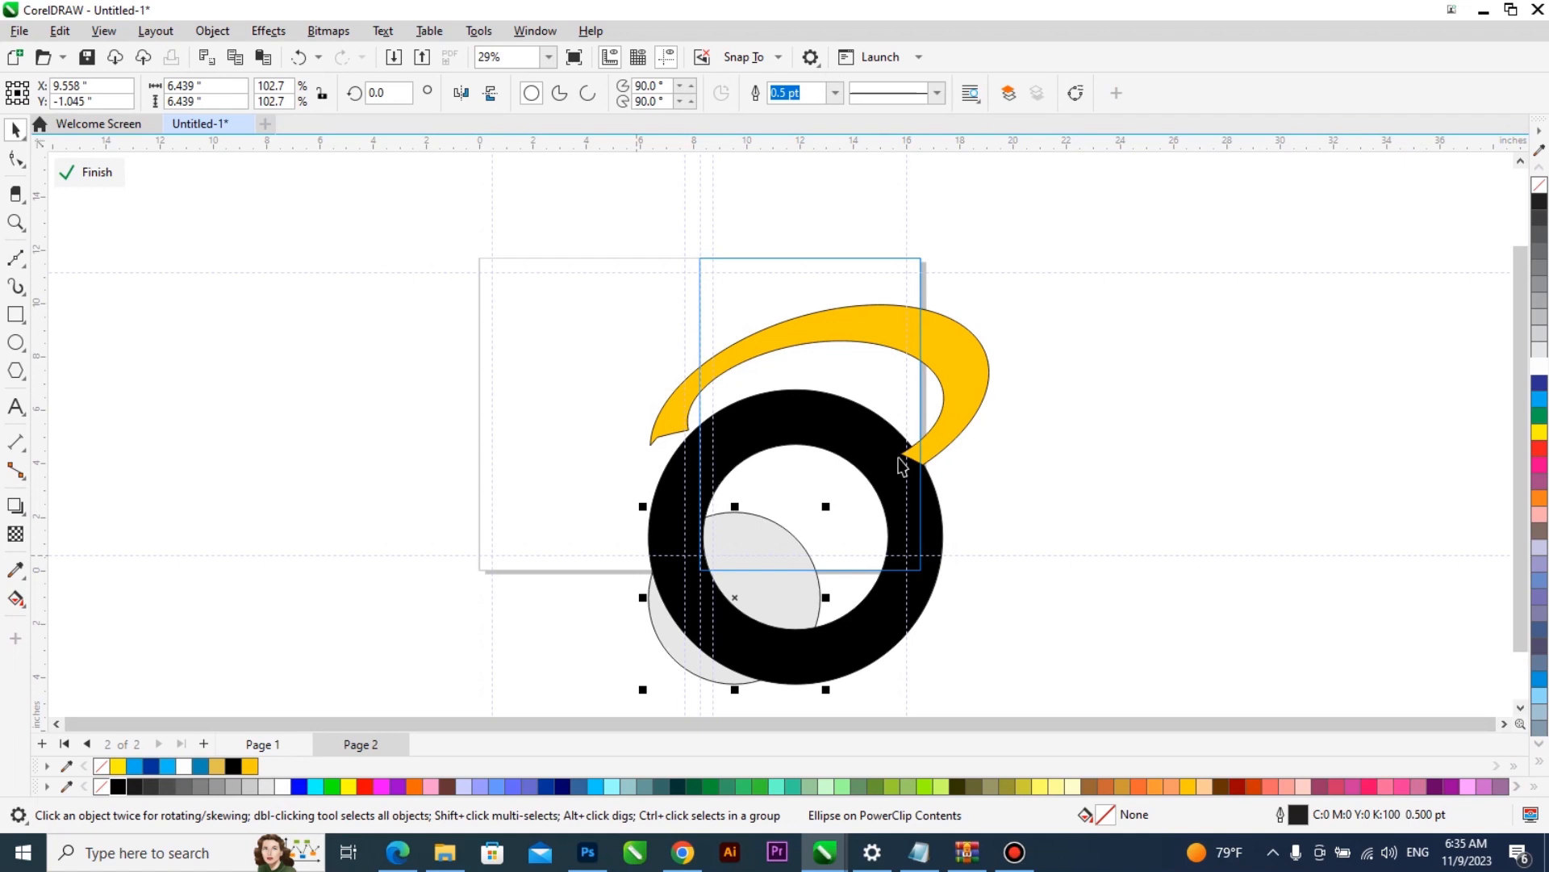
# - Remove the outlines from all three shapes inside the PowerClip
pyautogui.click(961, 401)
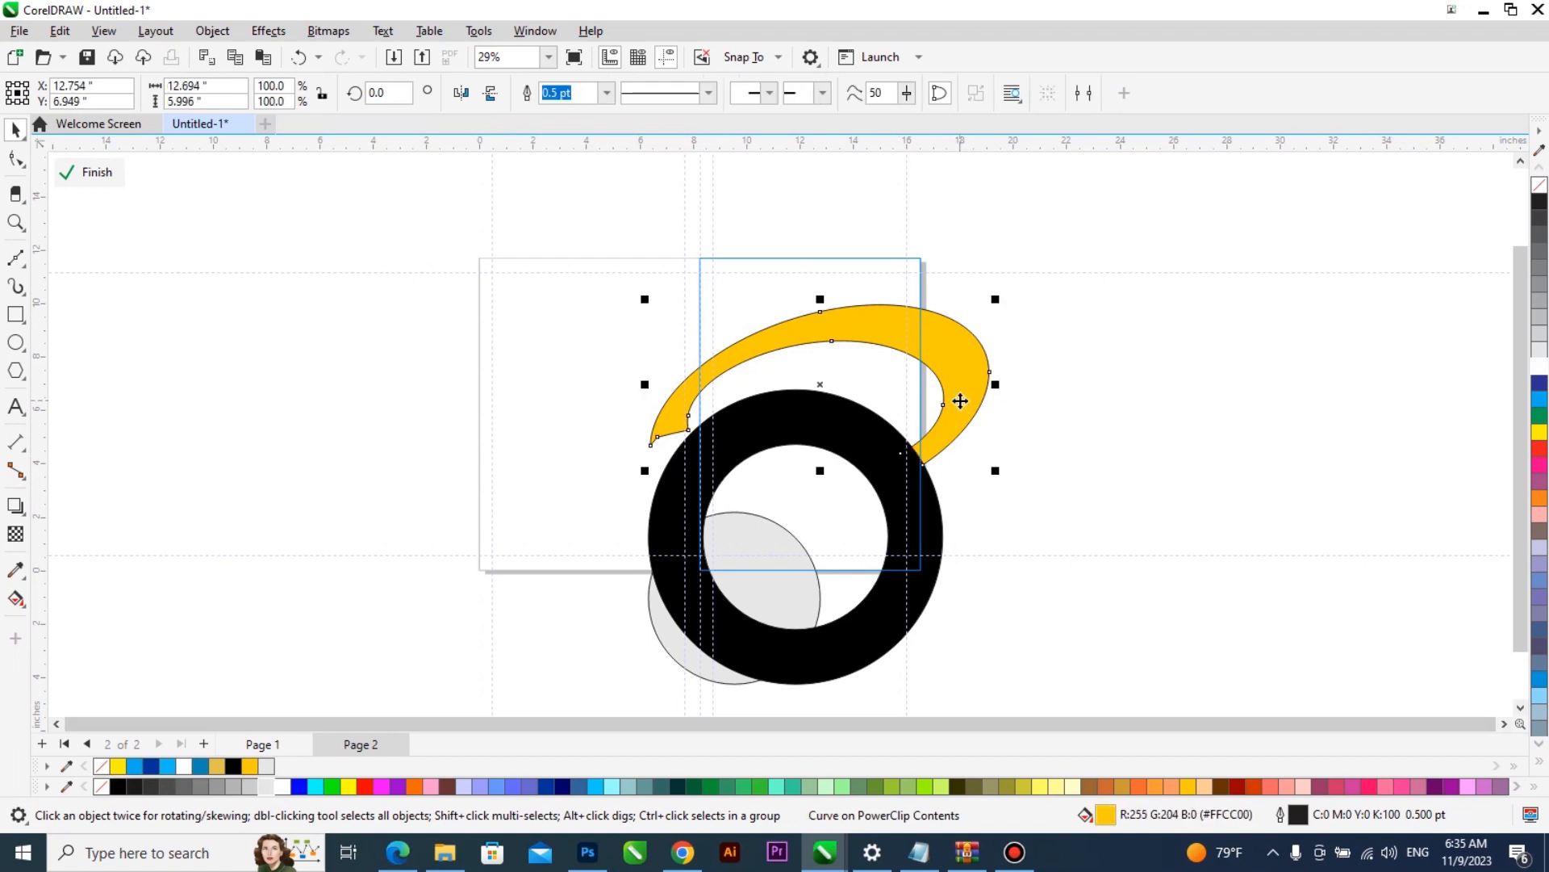
pyautogui.hotkey('ctrl', 'a')
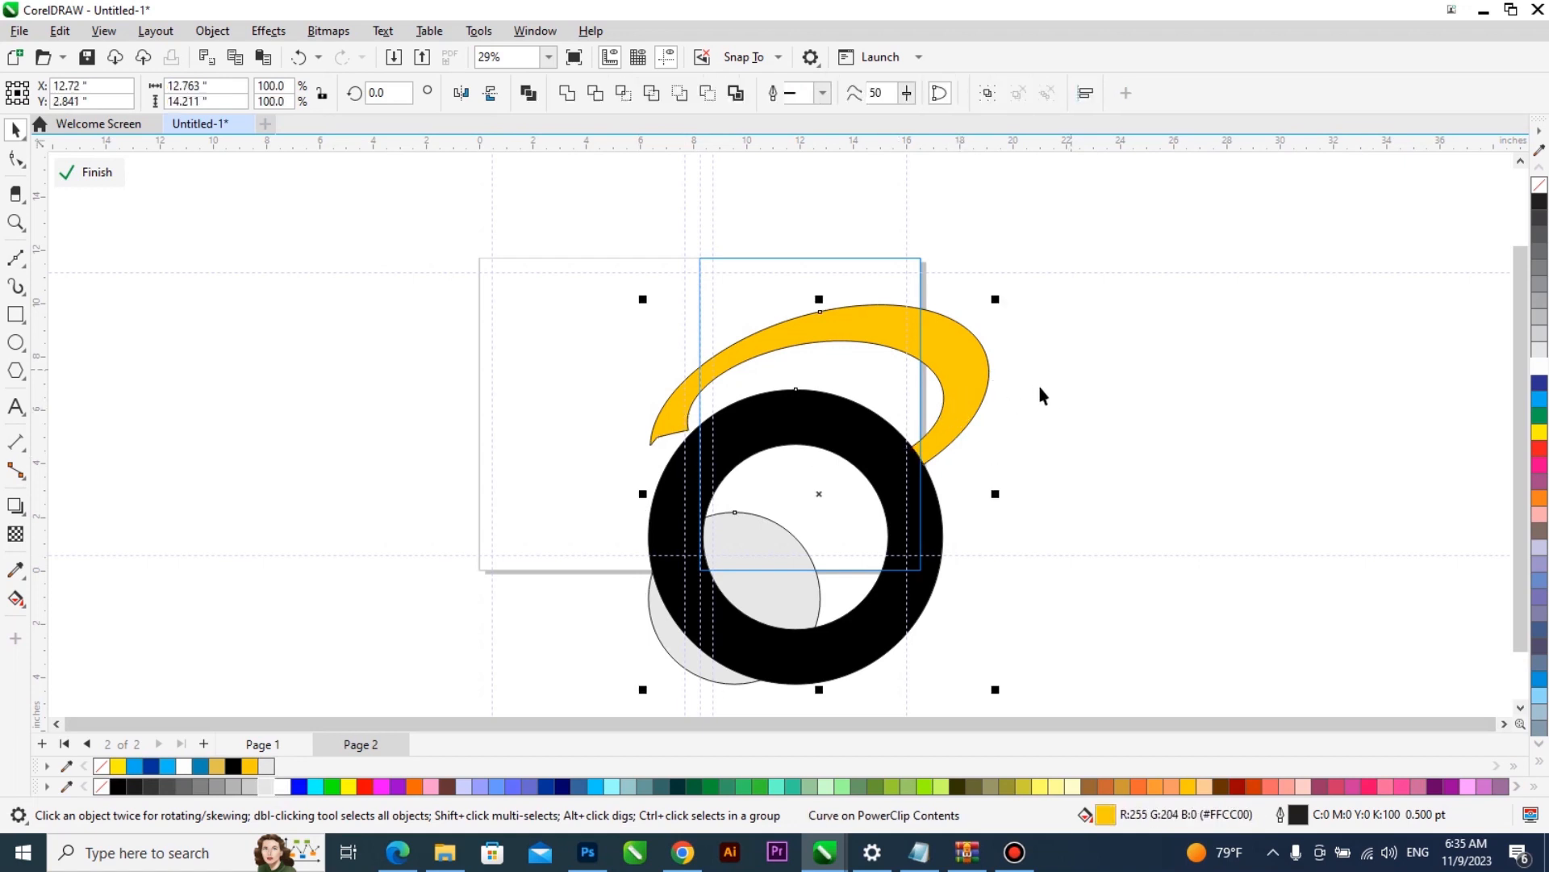
pyautogui.rightClick(1540, 185)
pyautogui.keyDown('ctrl'); pyautogui.click(1155, 388); pyautogui.keyUp('ctrl')
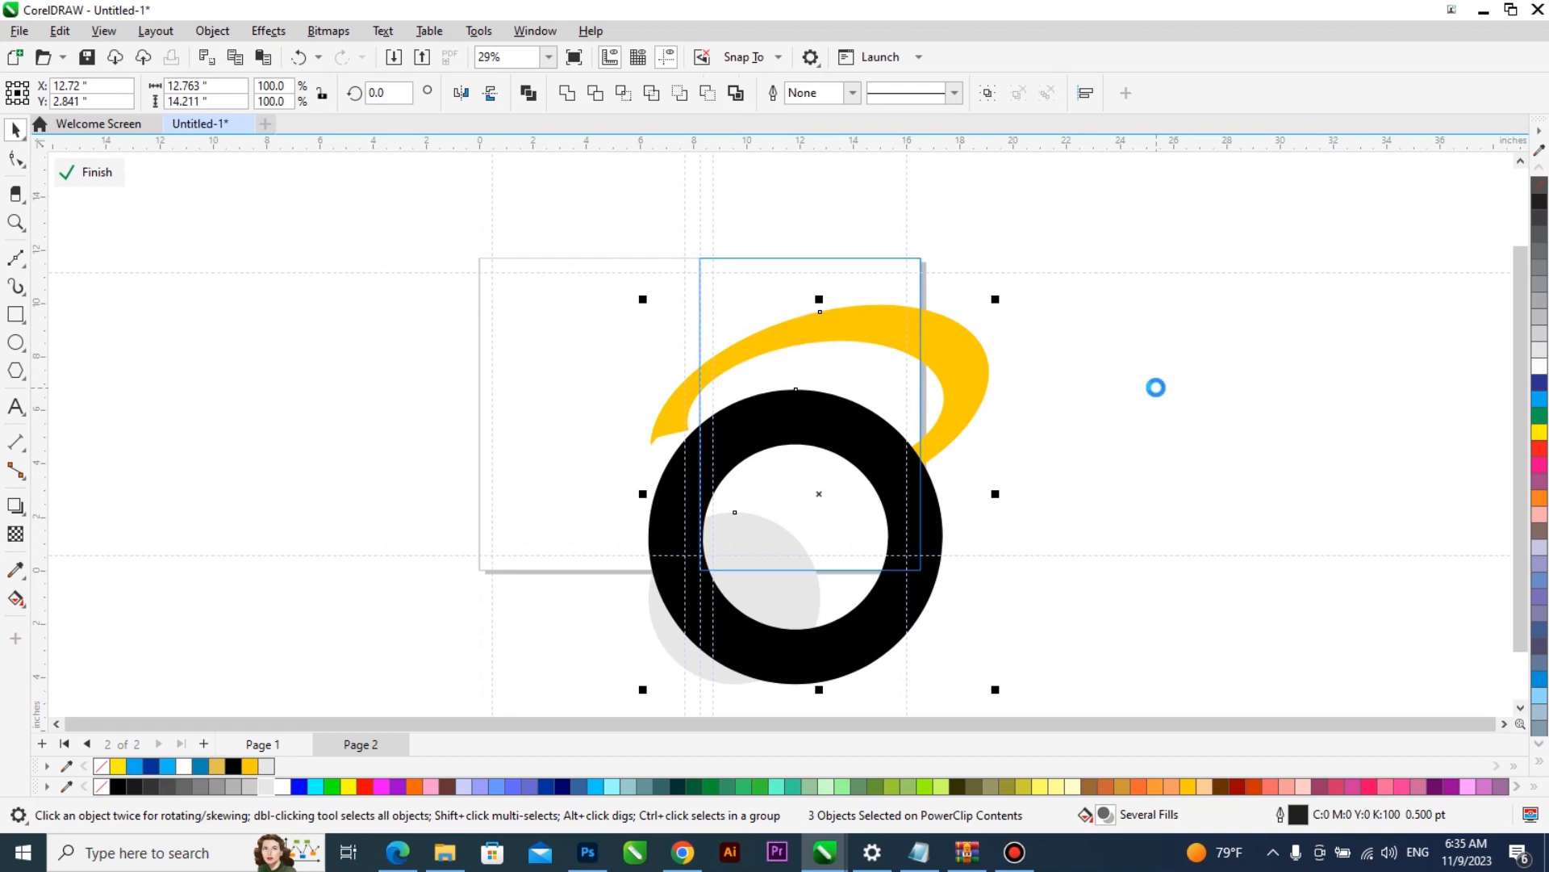
# - Stretch the yellow crescent horizontally toward the outside of the frame to about 14 in wide and finish editing the PowerClip
pyautogui.scroll(3, 879, 280)
pyautogui.doubleClick(878, 316)
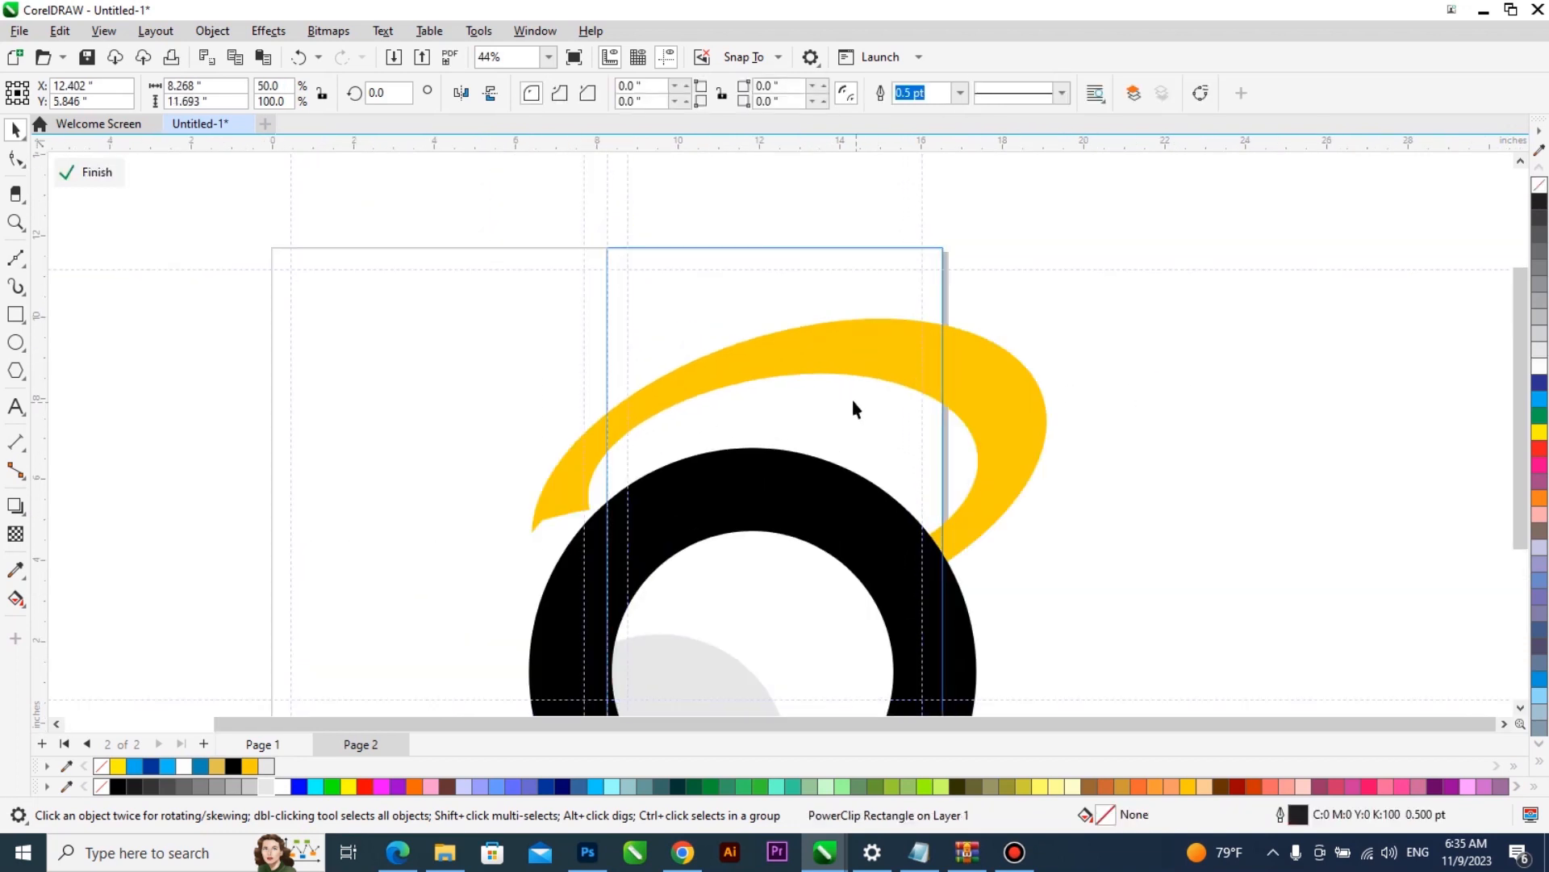
pyautogui.click(1029, 492)
pyautogui.moveTo(1095, 456); pyautogui.dragTo(1105, 457)
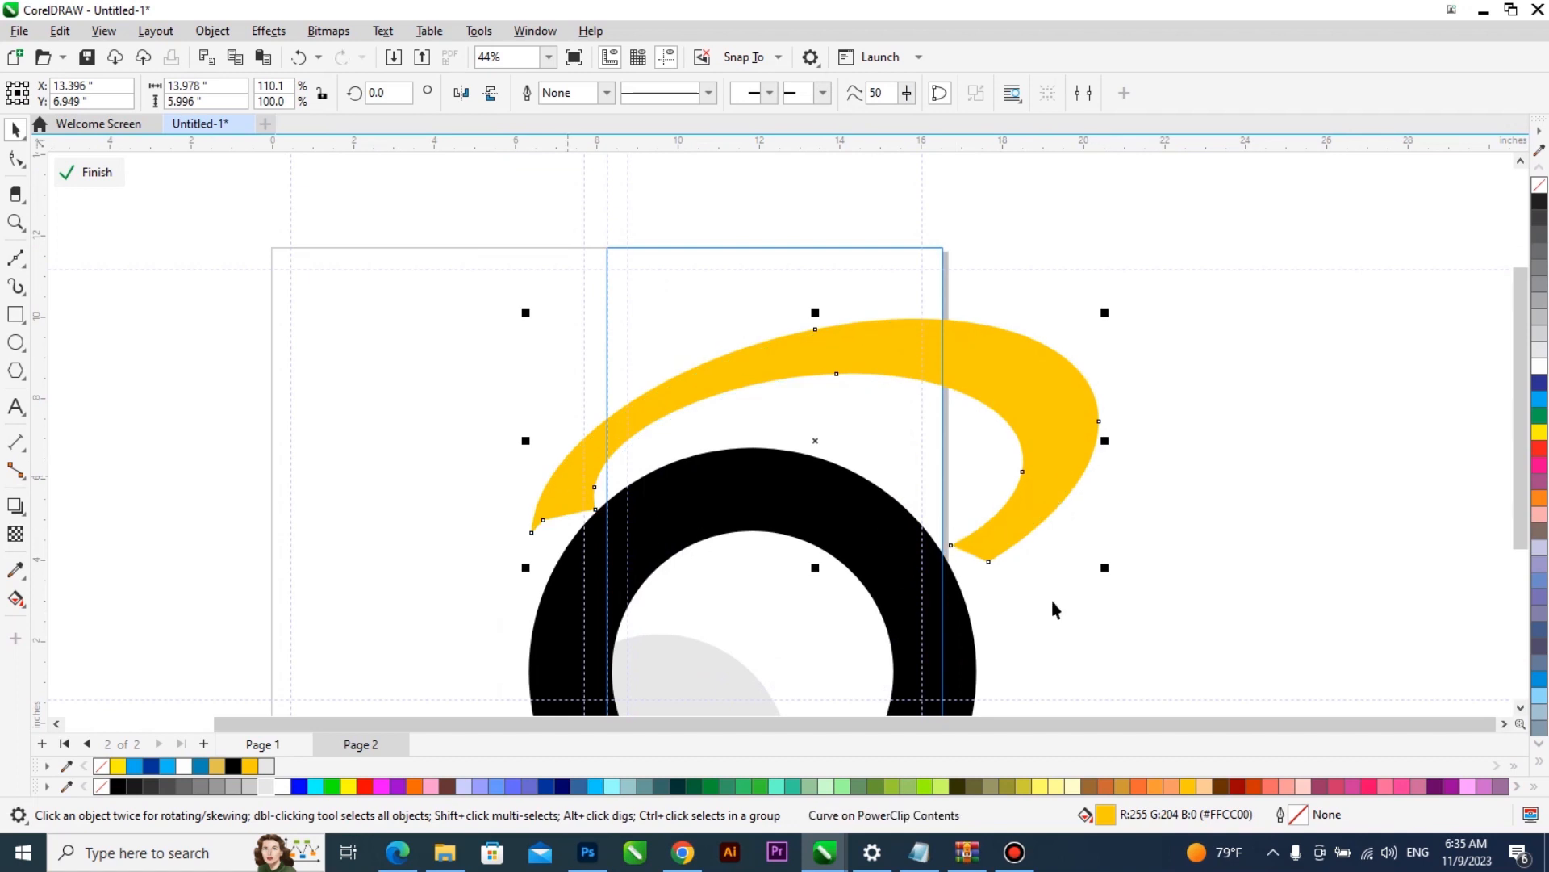
pyautogui.keyDown('ctrl'); pyautogui.click(1301, 541); pyautogui.keyUp('ctrl')
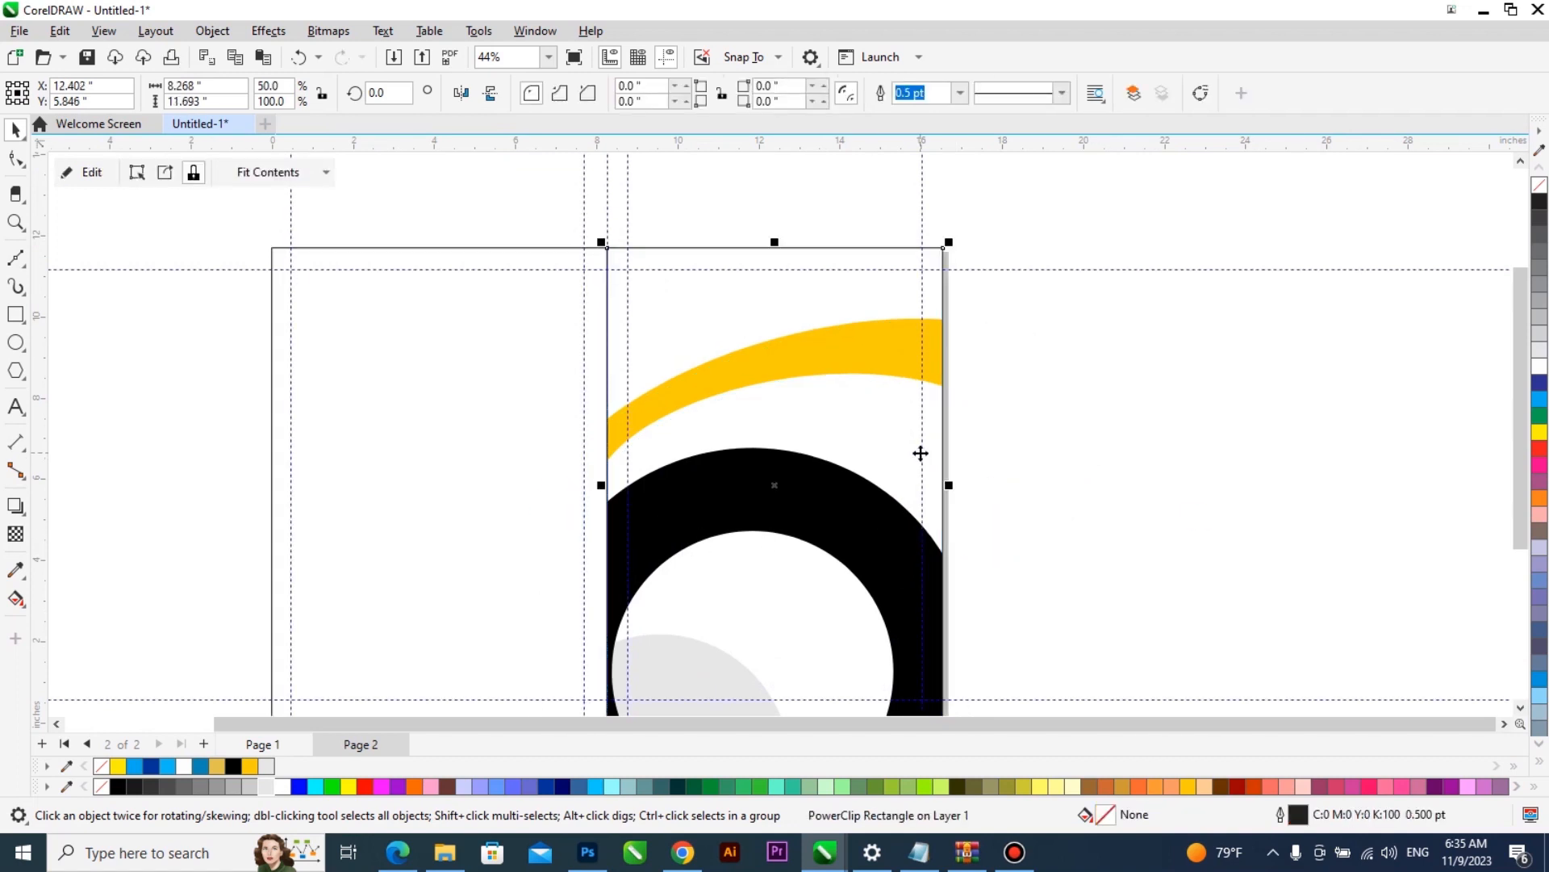
# - Reopen the PowerClip contents and enlarge the black ring and light grey circle together to about 12.8 in across
pyautogui.rightClick(845, 500)
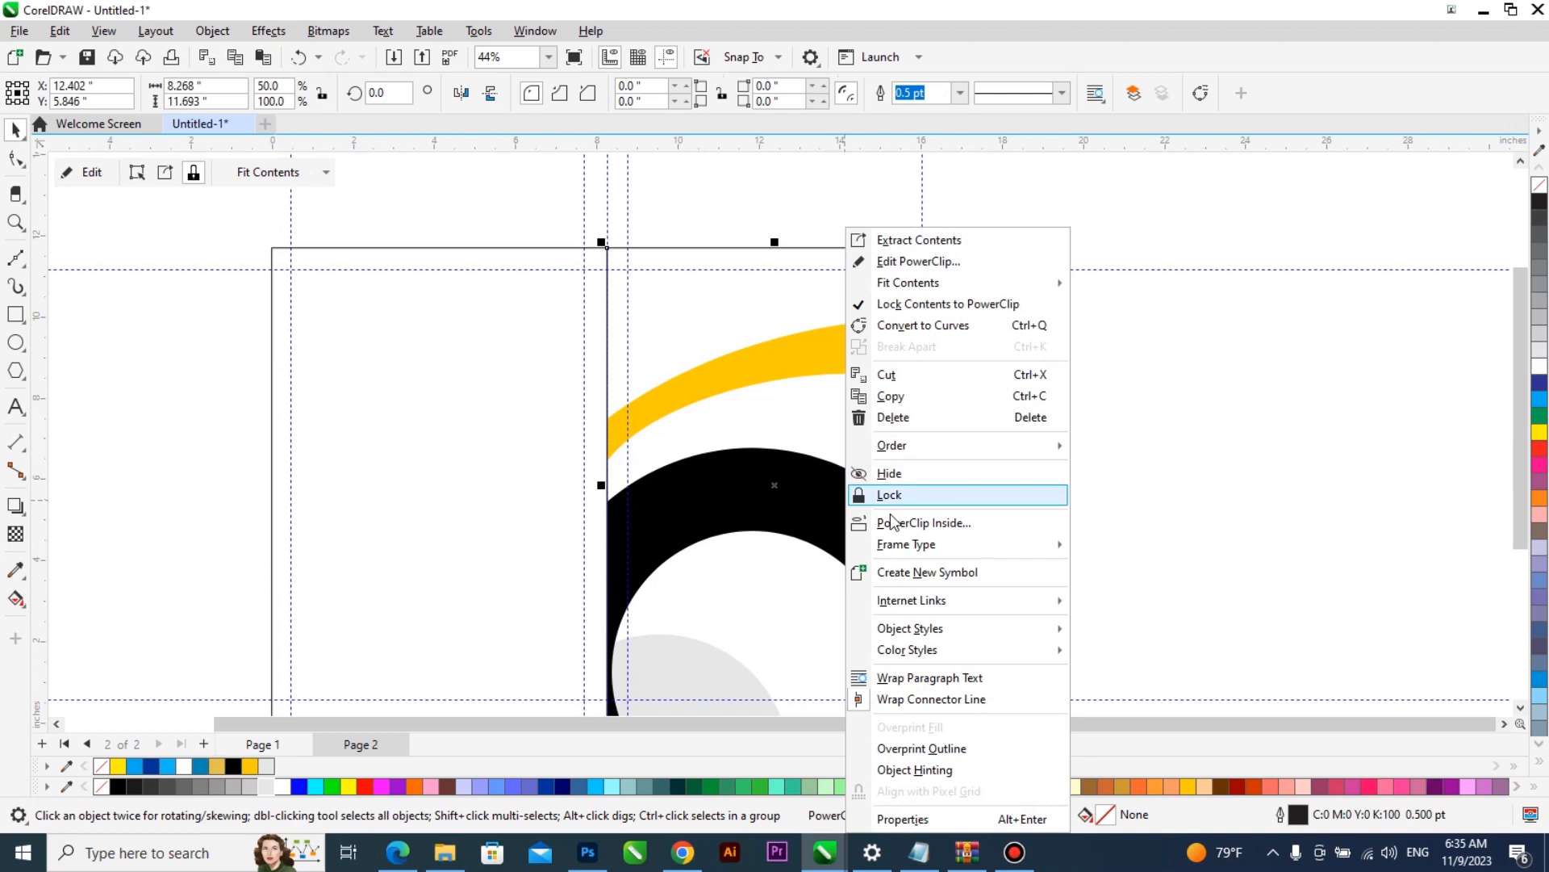
pyautogui.click(806, 495)
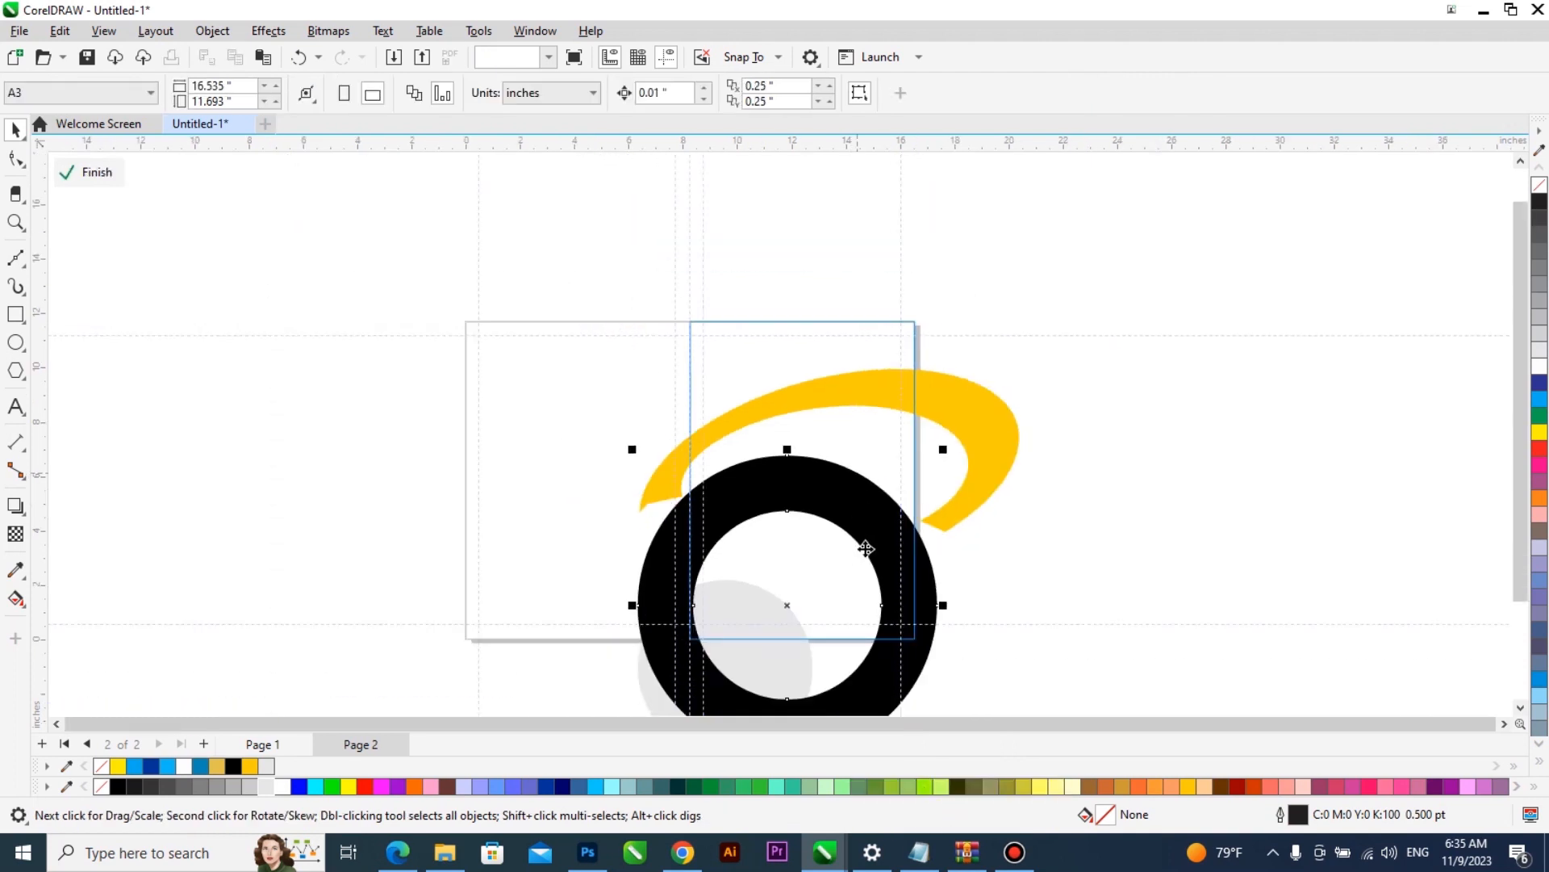
pyautogui.scroll(-1, 877, 496)
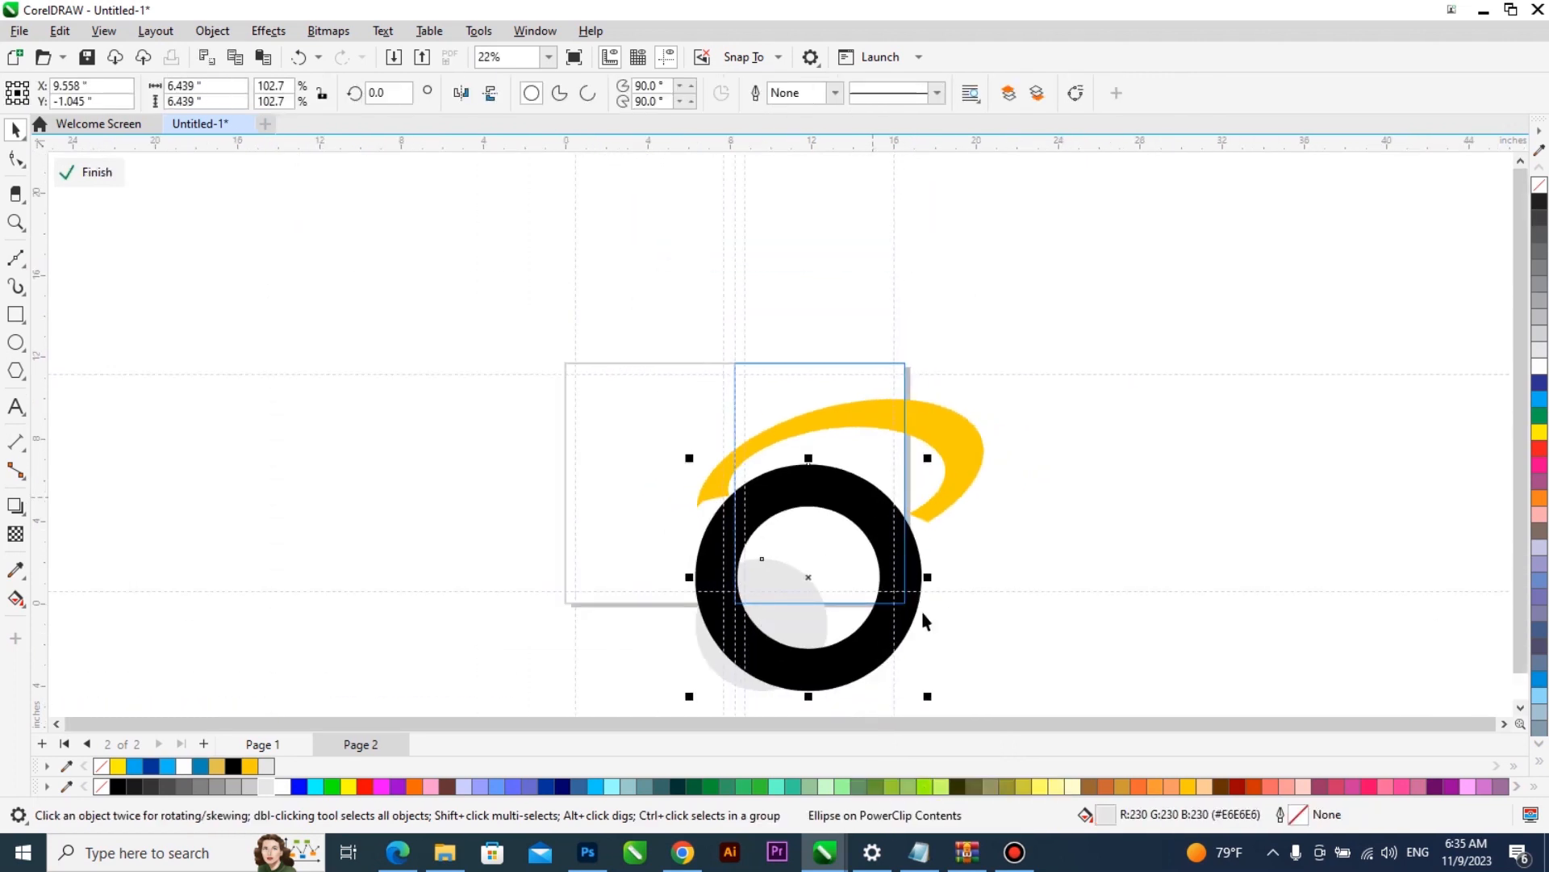
pyautogui.moveTo(927, 701); pyautogui.dragTo(945, 627)
pyautogui.scroll(2, 855, 342)
pyautogui.moveTo(857, 379); pyautogui.dragTo(854, 365)
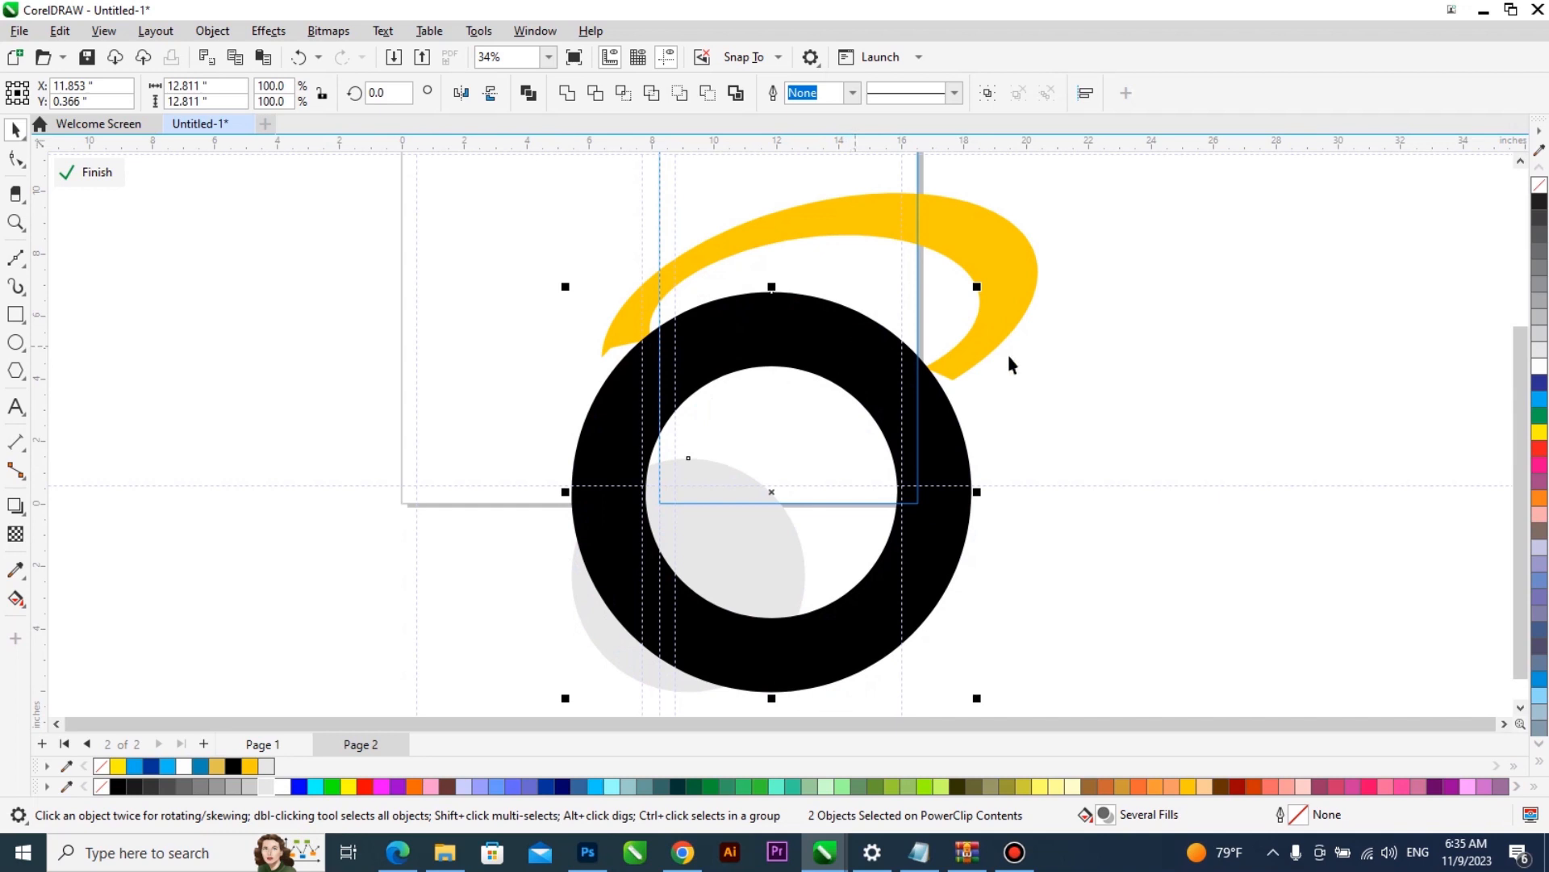
# - Skew the black ring vertically so its right side drops, and finish editing the PowerClip
pyautogui.click(1037, 376)
pyautogui.click(959, 430)
pyautogui.moveTo(978, 506); pyautogui.dragTo(976, 536)
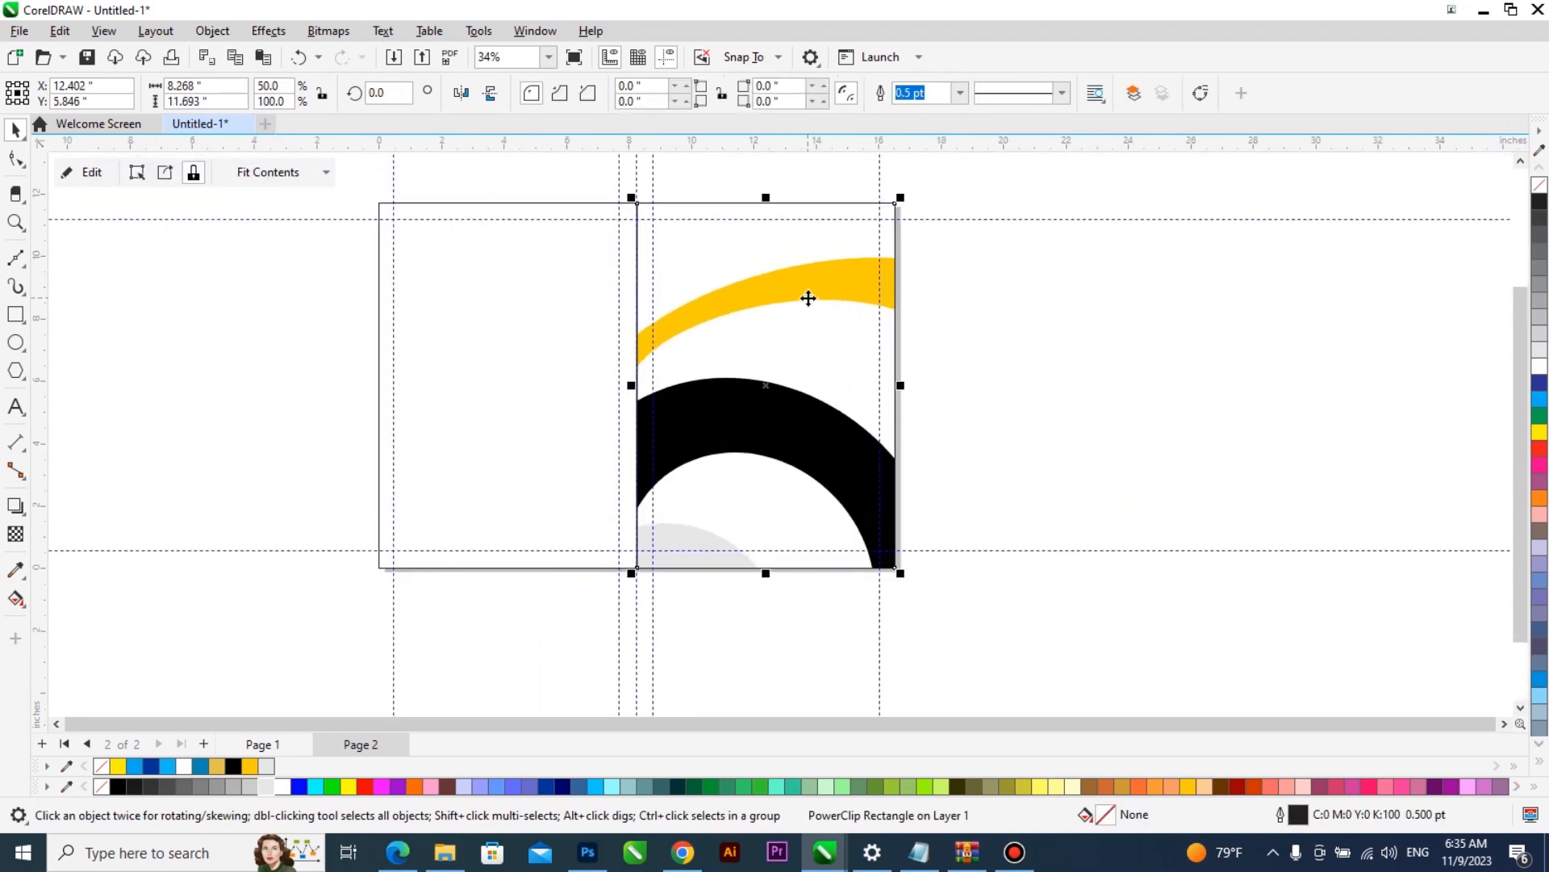
# - Thicken the yellow crescent by pulling the node on its inner upper edge slightly downward, and finish editing the PowerClip
pyautogui.doubleClick(809, 299)
pyautogui.doubleClick(809, 300)
pyautogui.moveTo(812, 299); pyautogui.dragTo(814, 309)
pyautogui.press('space')
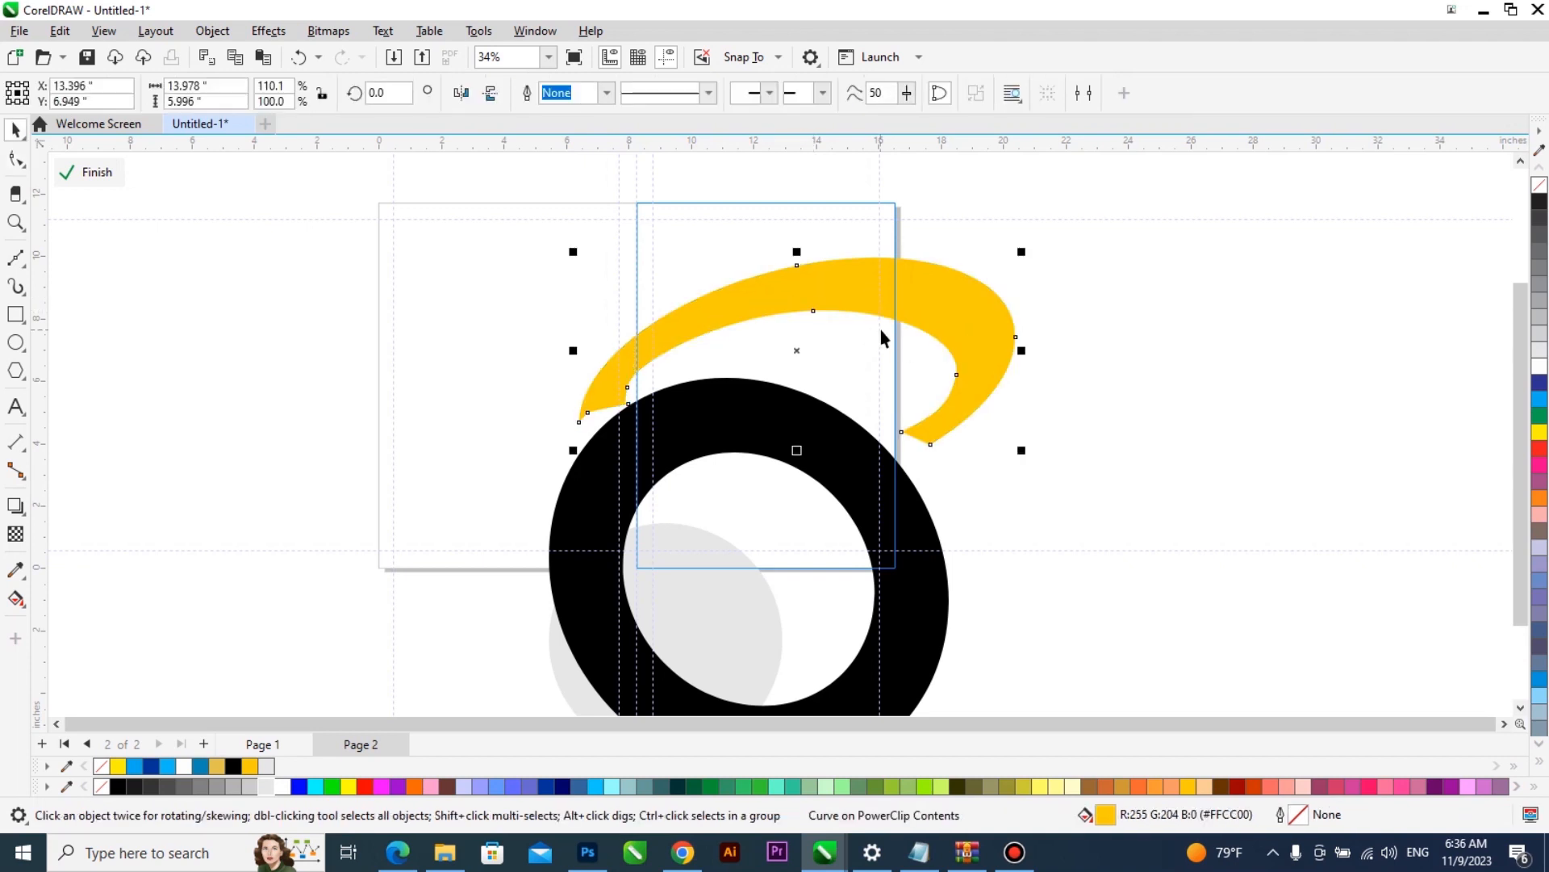
pyautogui.press('space')
pyautogui.moveTo(810, 317); pyautogui.dragTo(812, 325)
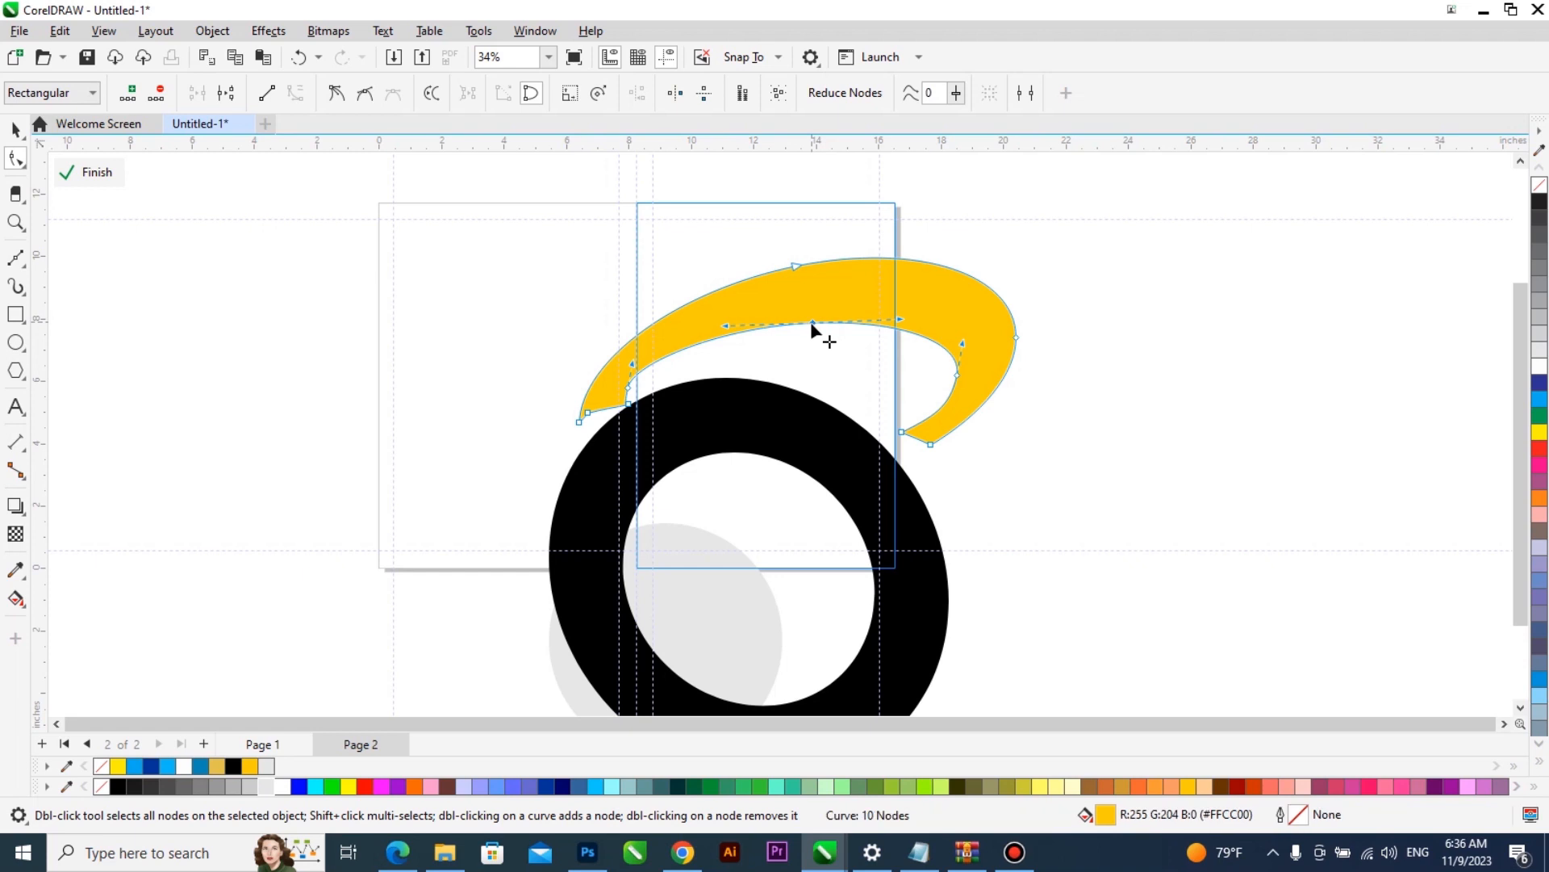
pyautogui.press('space')
pyautogui.keyDown('ctrl'); pyautogui.click(1080, 332); pyautogui.keyUp('ctrl')
# - Open the front cover frame's PowerClip contents for editing
pyautogui.scroll(1, 878, 400)
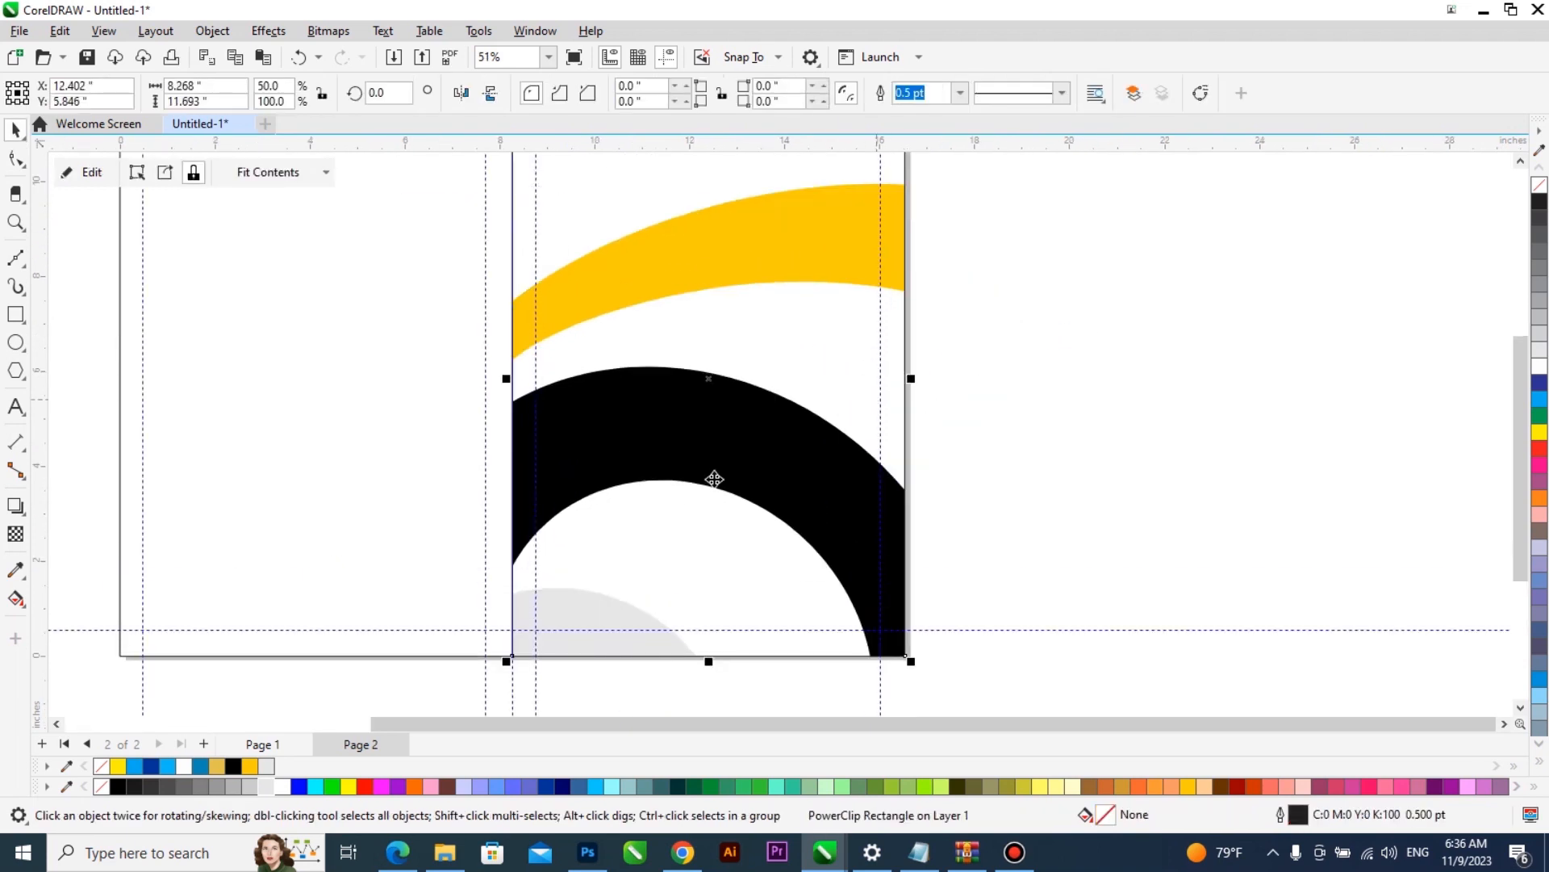
pyautogui.keyDown('ctrl'); pyautogui.click(677, 453); pyautogui.keyUp('ctrl')
pyautogui.scroll(-1, 854, 408)
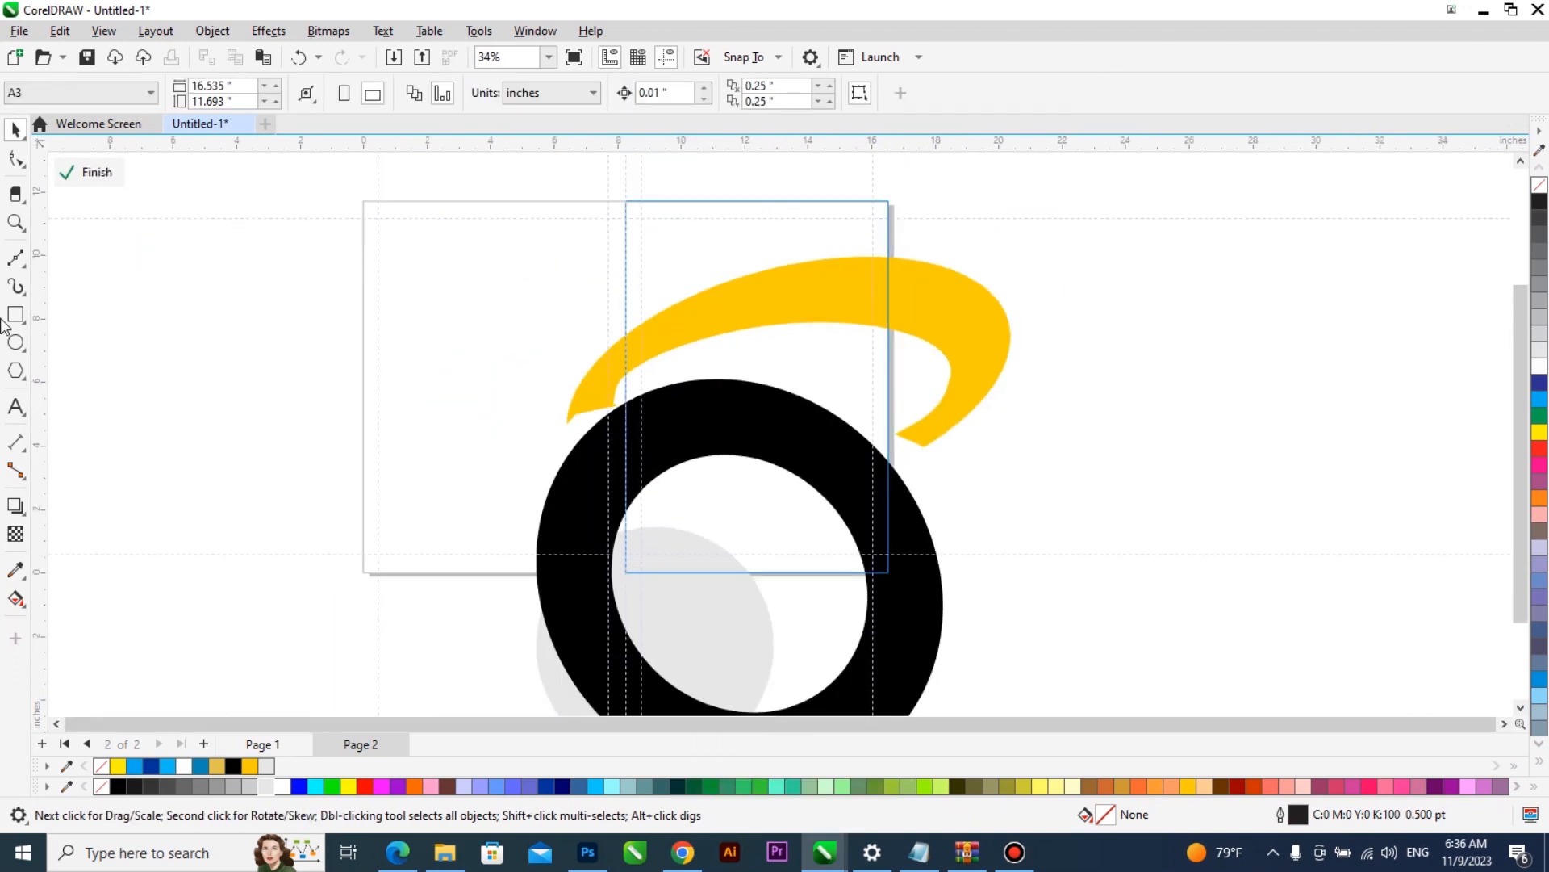
pyautogui.click(14, 343)
pyautogui.moveTo(198, 432); pyautogui.dragTo(400, 634)
pyautogui.moveTo(288, 485); pyautogui.dragTo(703, 512)
pyautogui.hotkey('ctrl', 'z')
pyautogui.hotkey('ctrl', 'z')
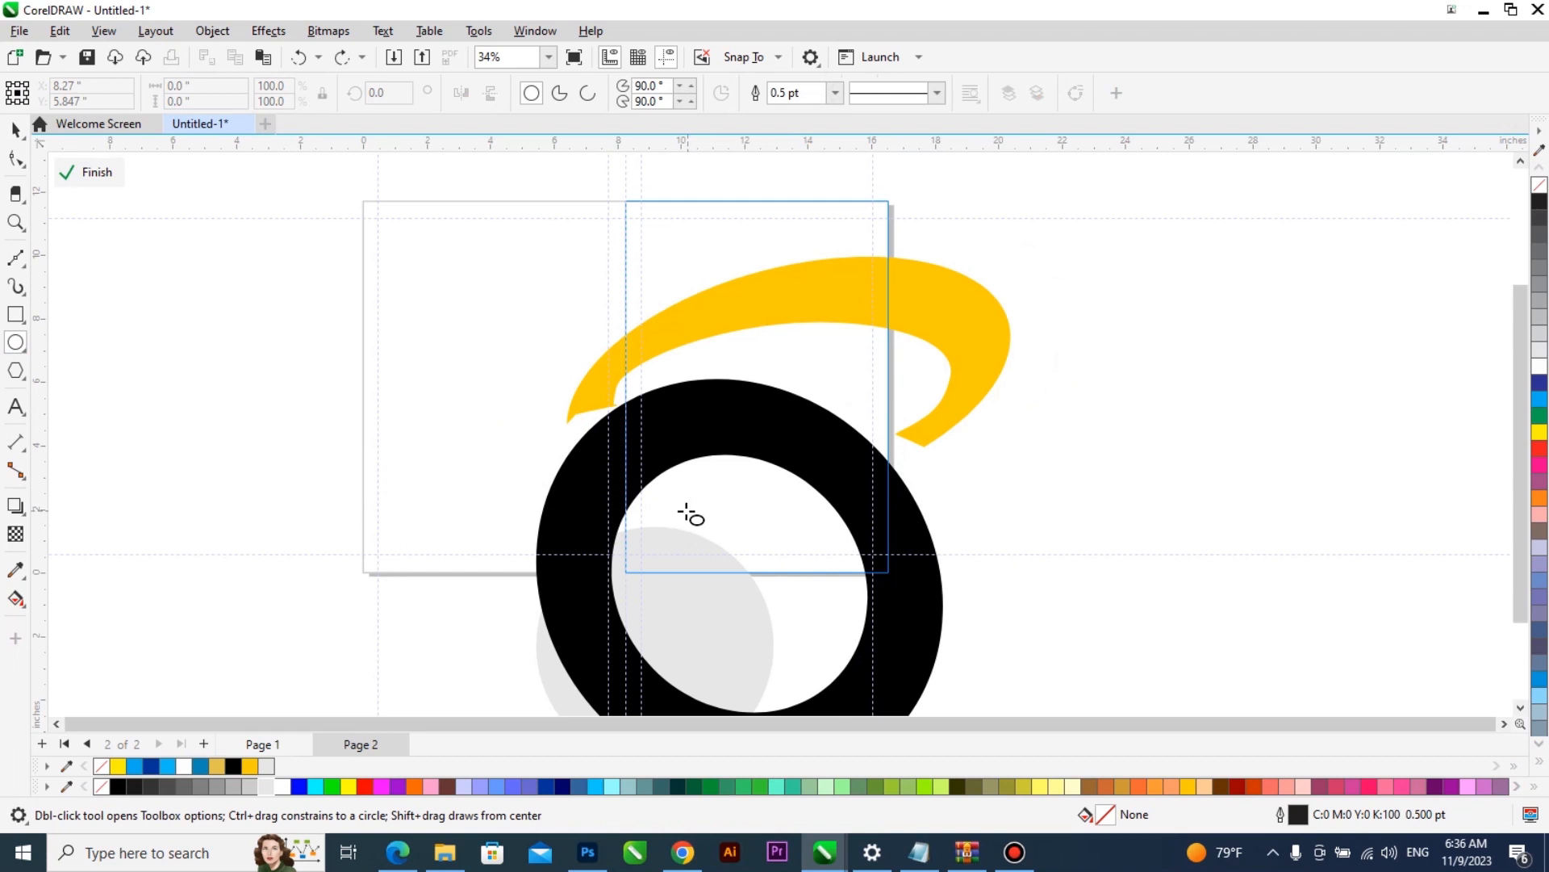
# - Reshape the black ring's inner hole by pulling its left node up and outward and deleting its top node; finish editing
pyautogui.press('space')
pyautogui.doubleClick(675, 461)
pyautogui.click(612, 569)
pyautogui.moveTo(613, 570); pyautogui.dragTo(595, 553)
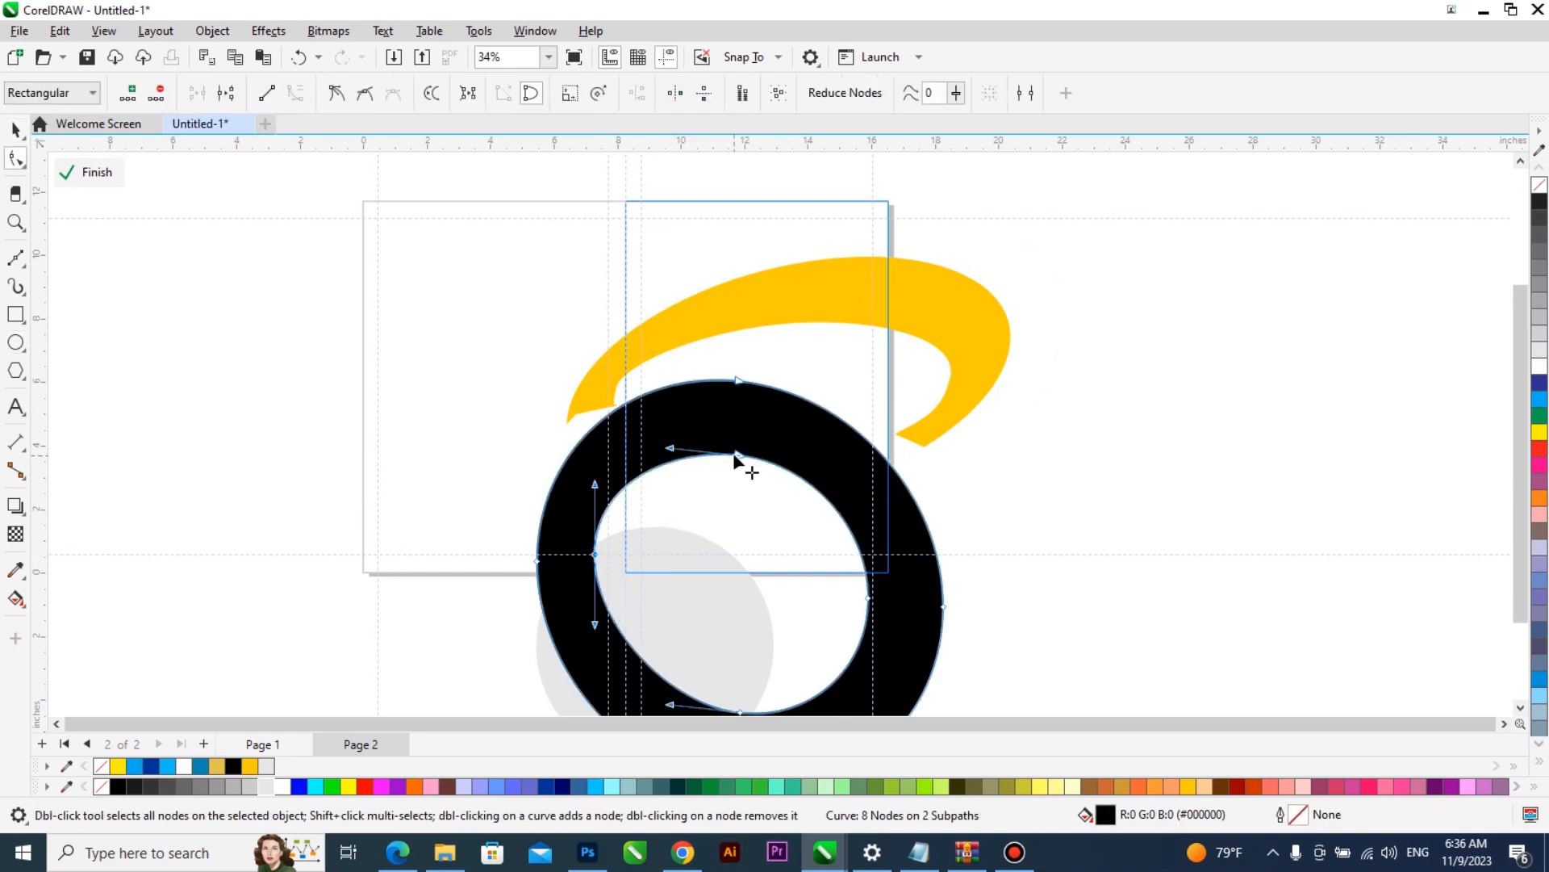
pyautogui.moveTo(654, 472); pyautogui.dragTo(729, 436)
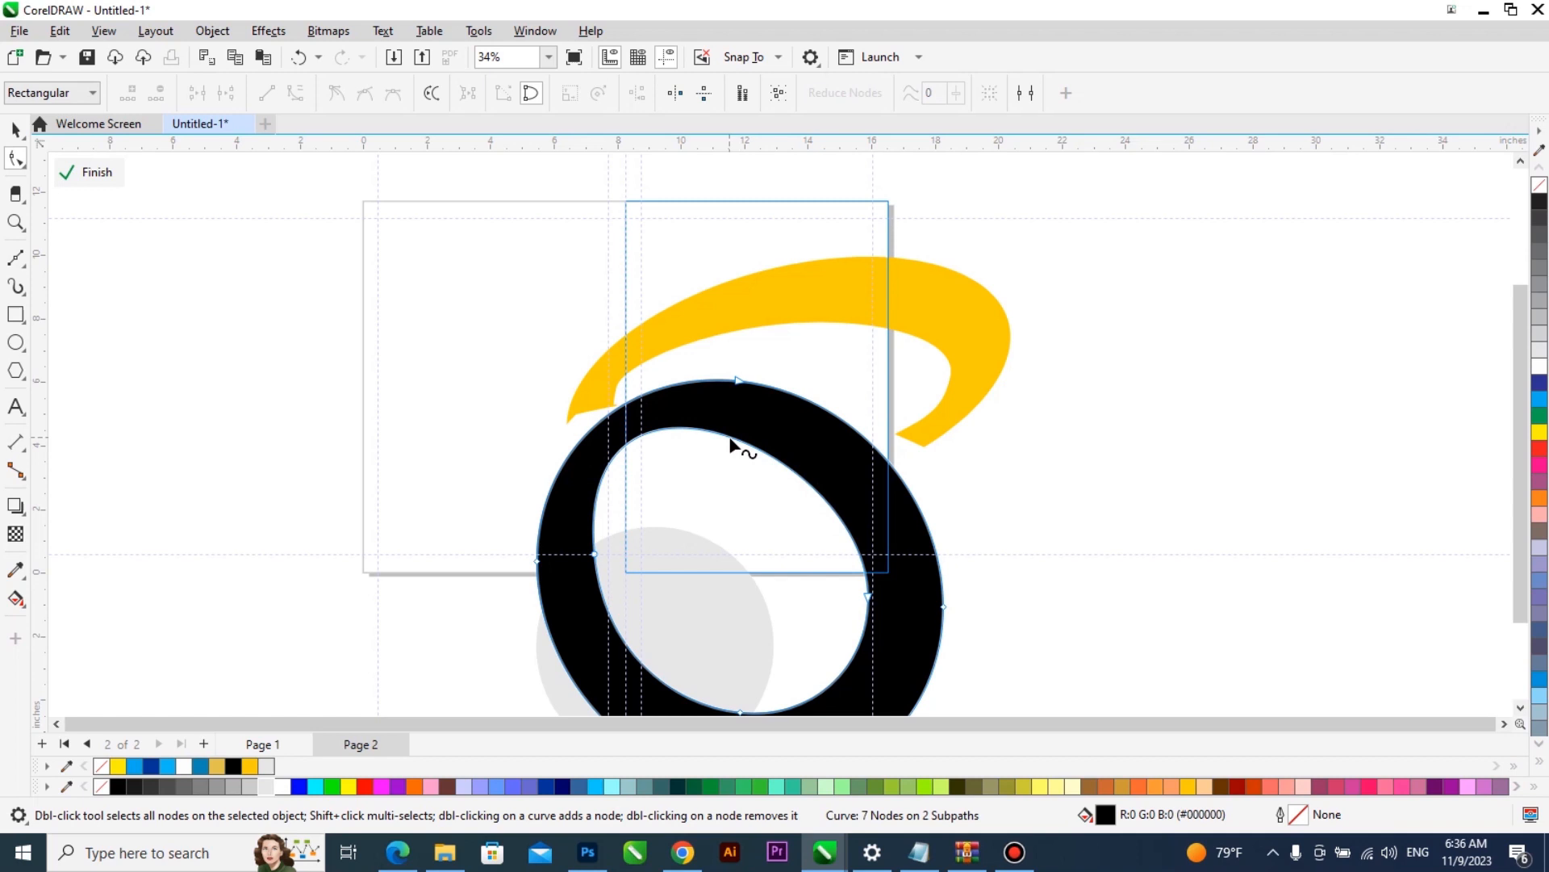
pyautogui.press('Delete')
pyautogui.keyDown('ctrl'); pyautogui.click(1090, 477); pyautogui.keyUp('ctrl')
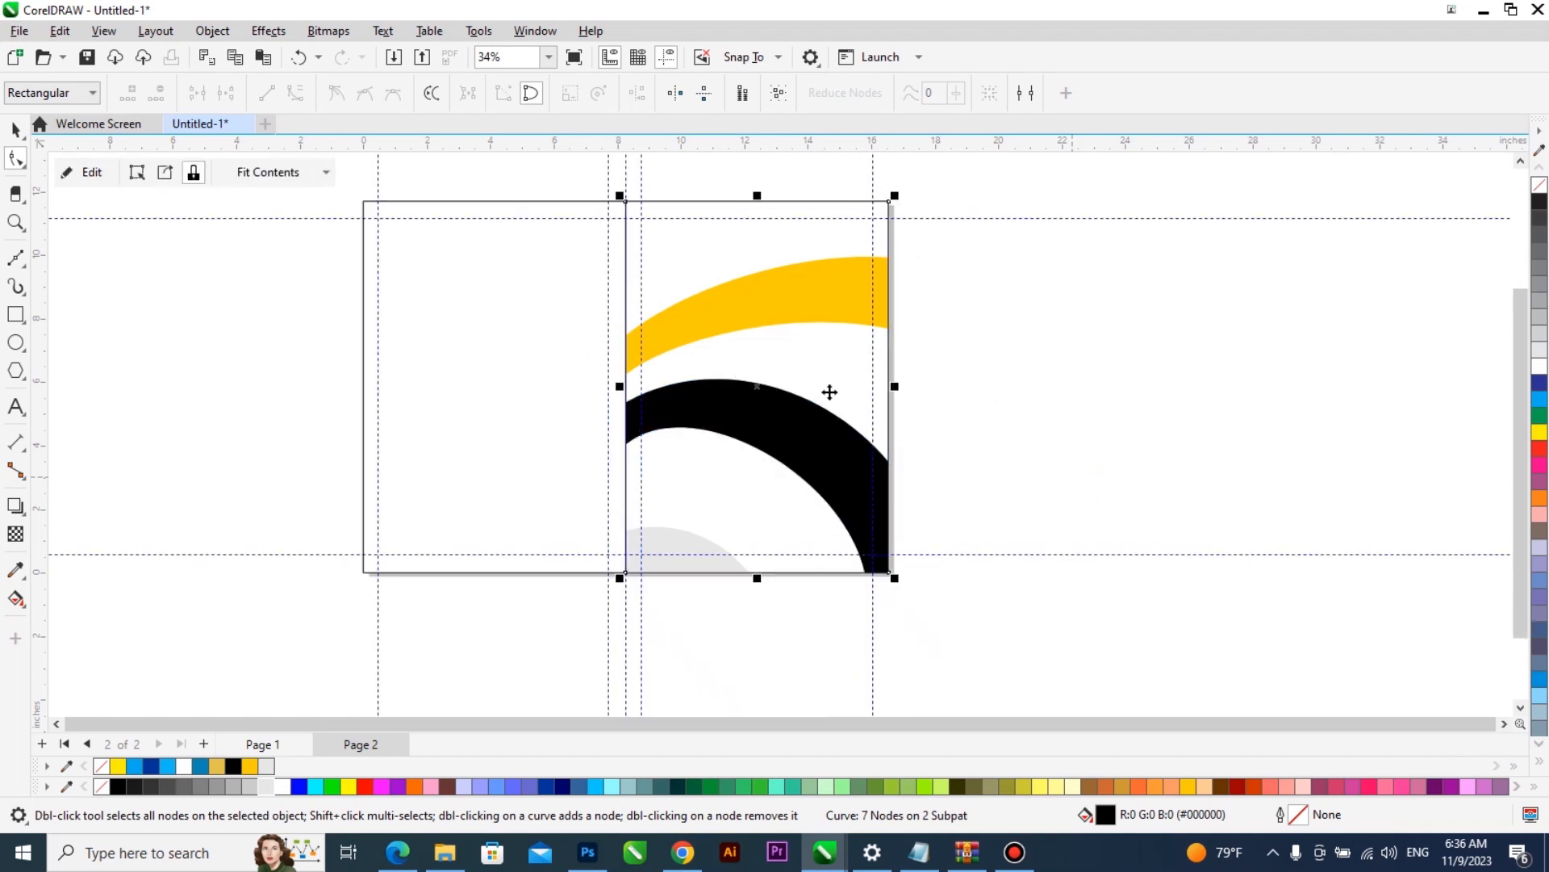
pyautogui.press('space')
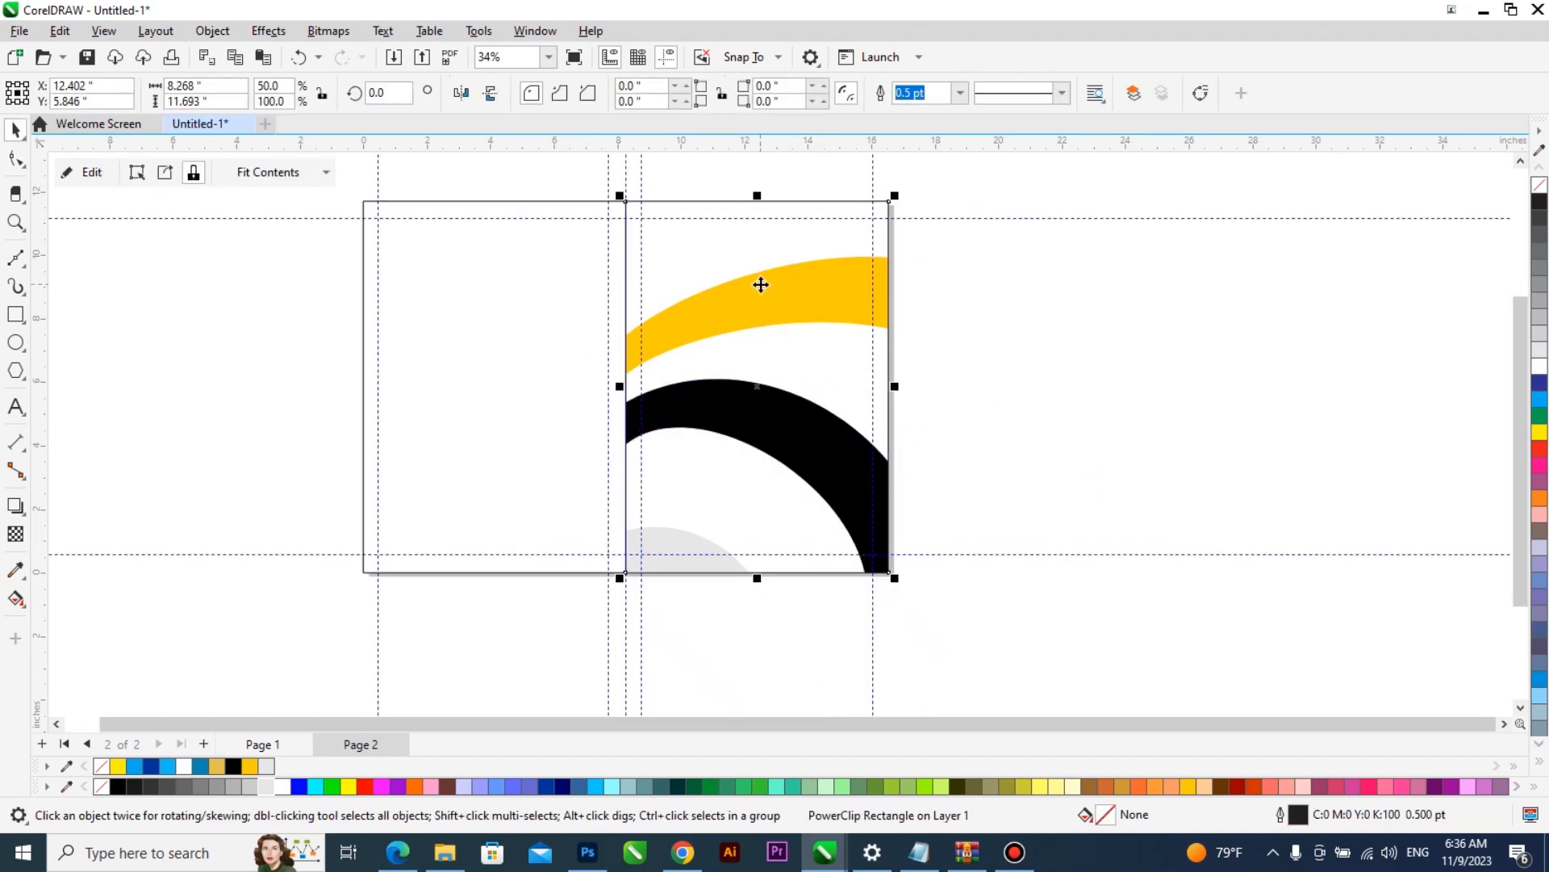
# - Reopen the PowerClip contents and make an enlarged copy of the light grey circle, about 11.1 in across
pyautogui.scroll(1, 762, 288)
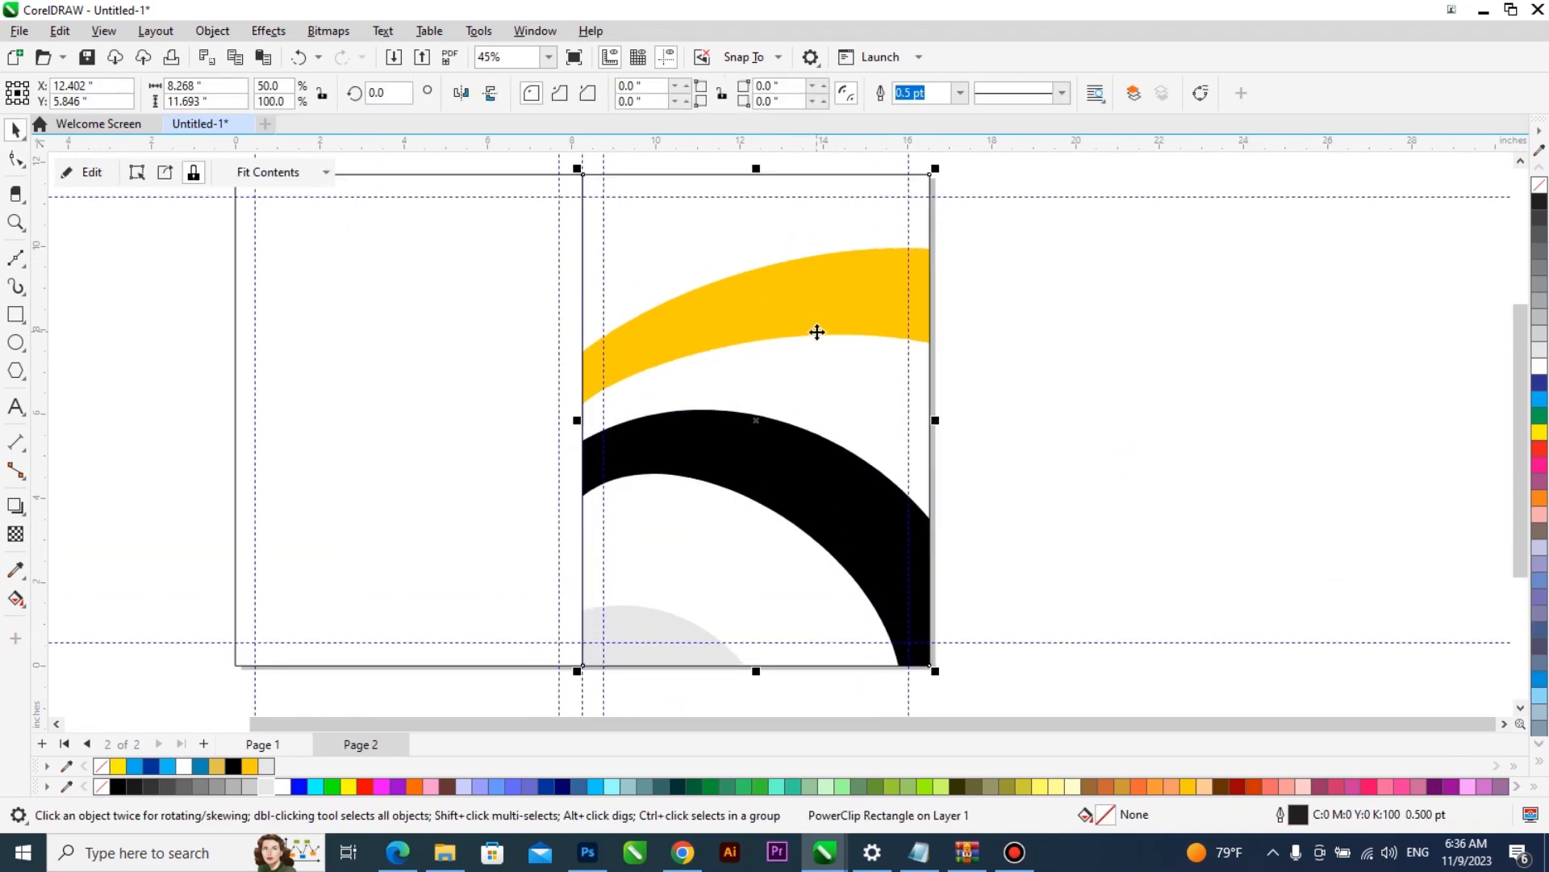
pyautogui.click(1081, 395)
pyautogui.scroll(-1, 797, 362)
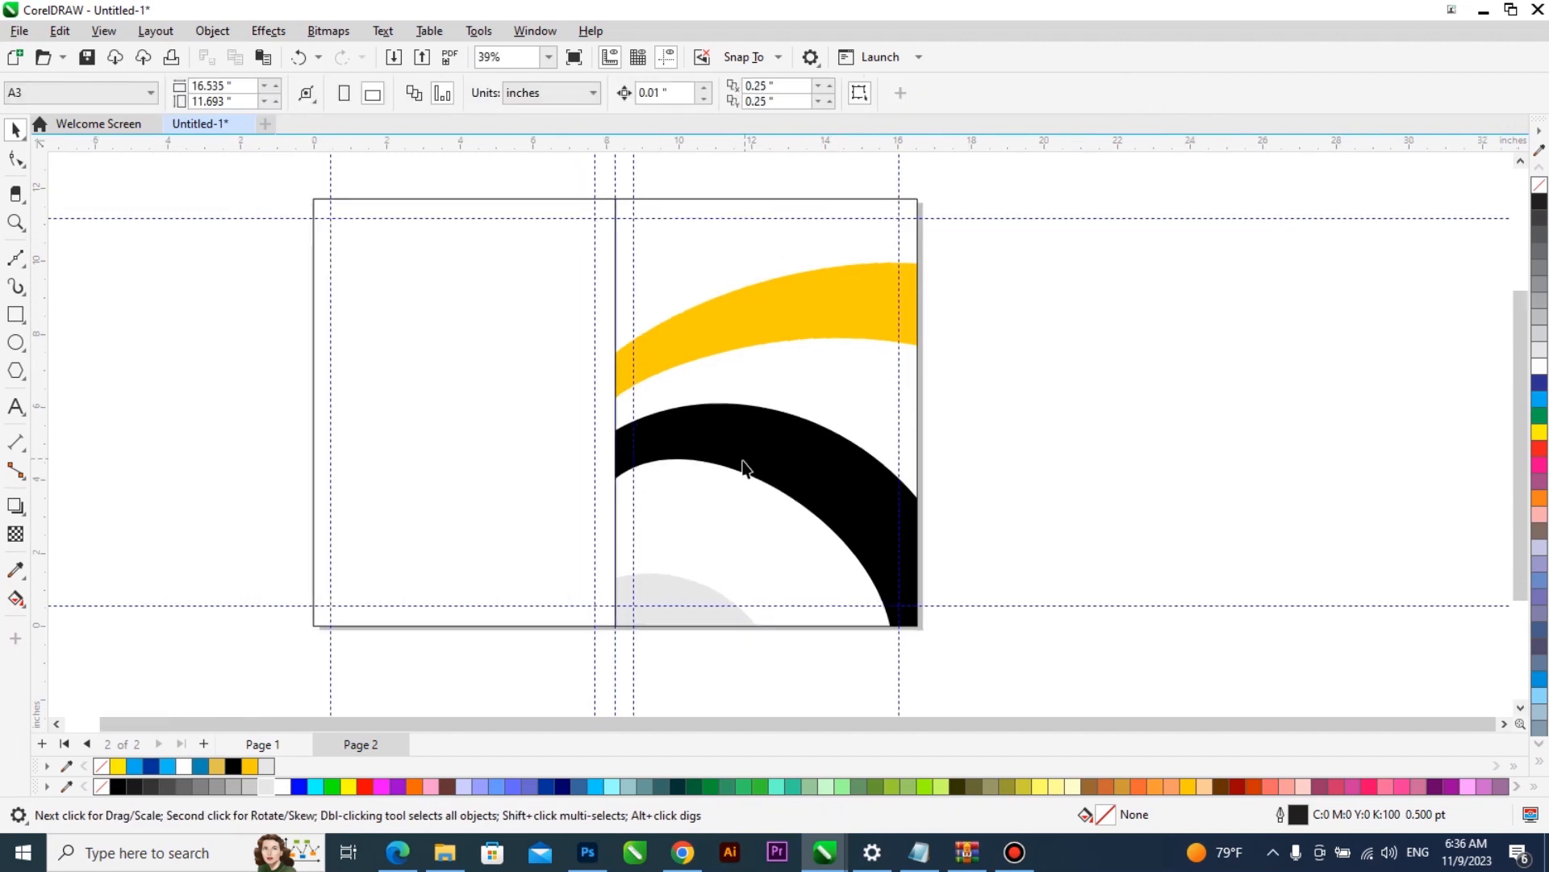
pyautogui.click(734, 496)
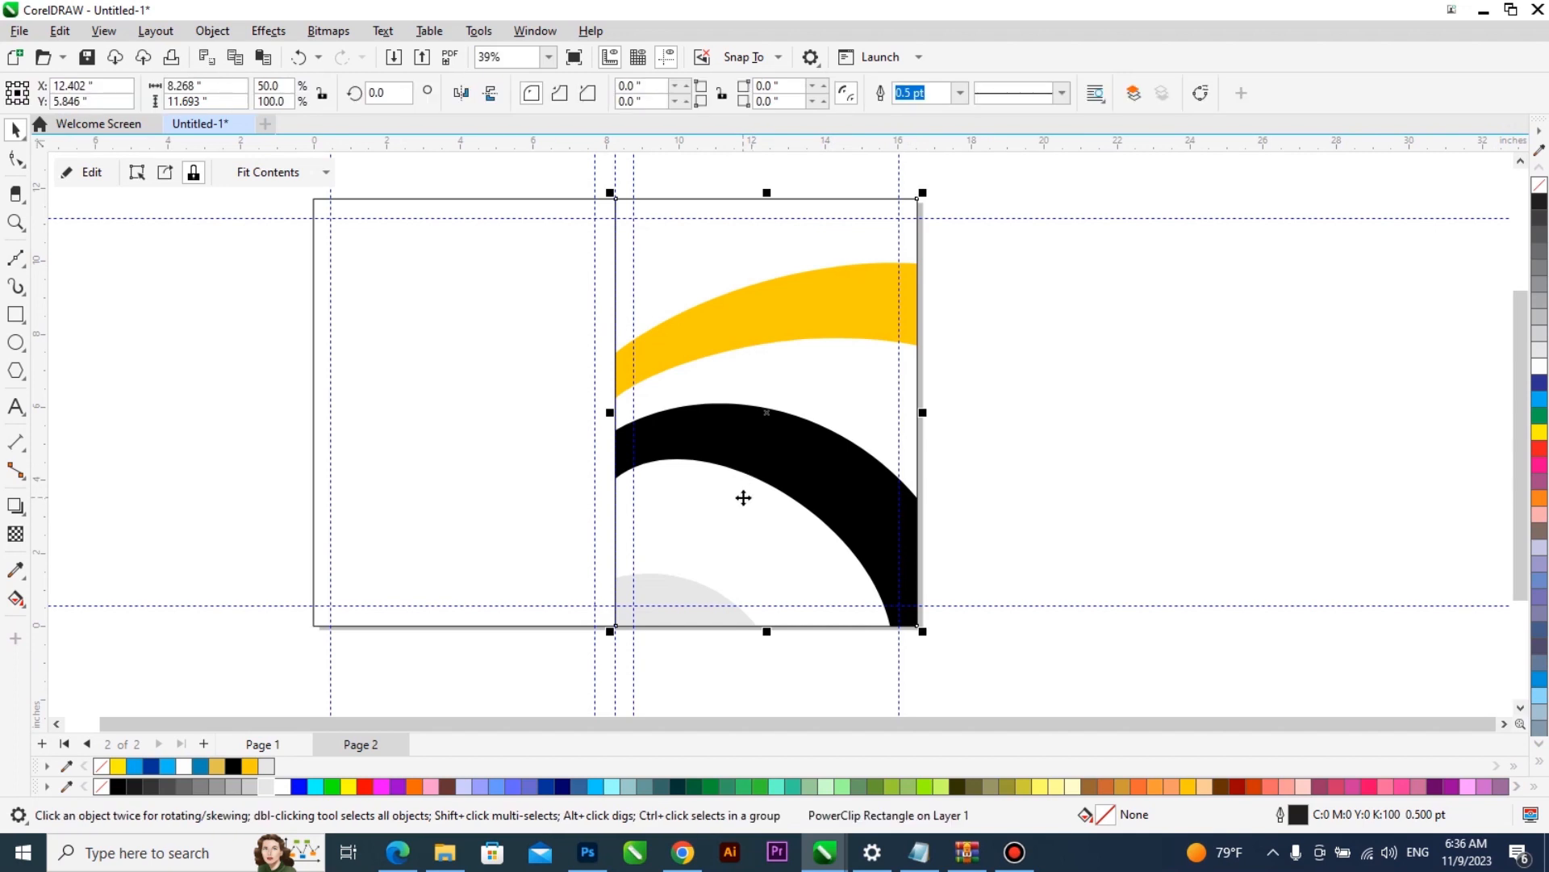
pyautogui.doubleClick(743, 498)
pyautogui.click(677, 583)
pyautogui.moveTo(793, 568); pyautogui.dragTo(851, 373)
pyautogui.scroll(-1, 625, 417)
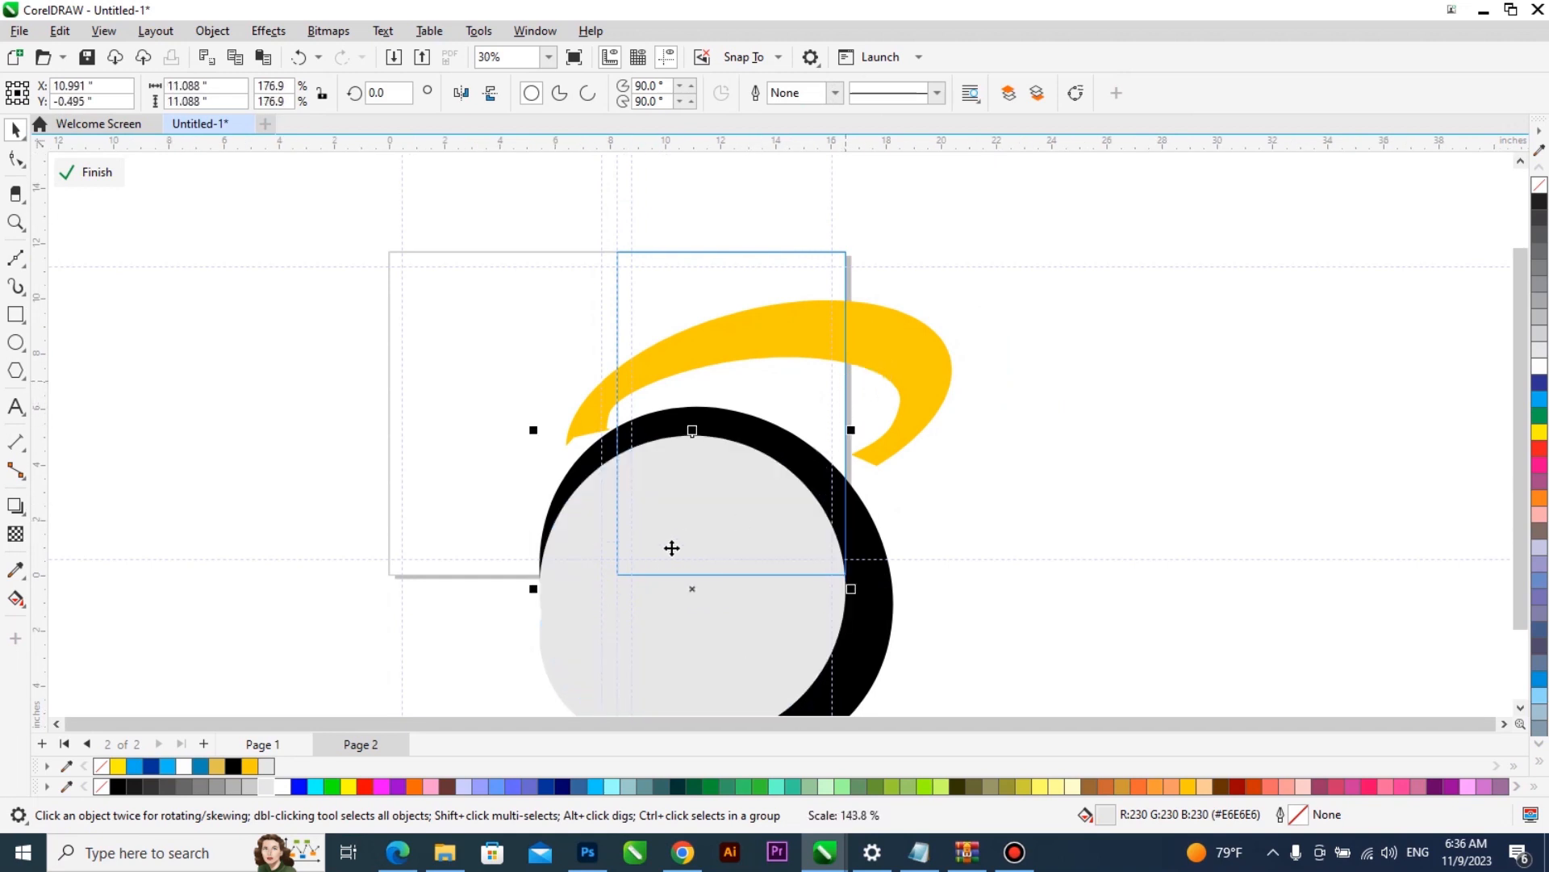
# - Fill the enlarged circle with deep yellow (#FFCC00) and send it behind the black ring and the grey circle
pyautogui.click(250, 766)
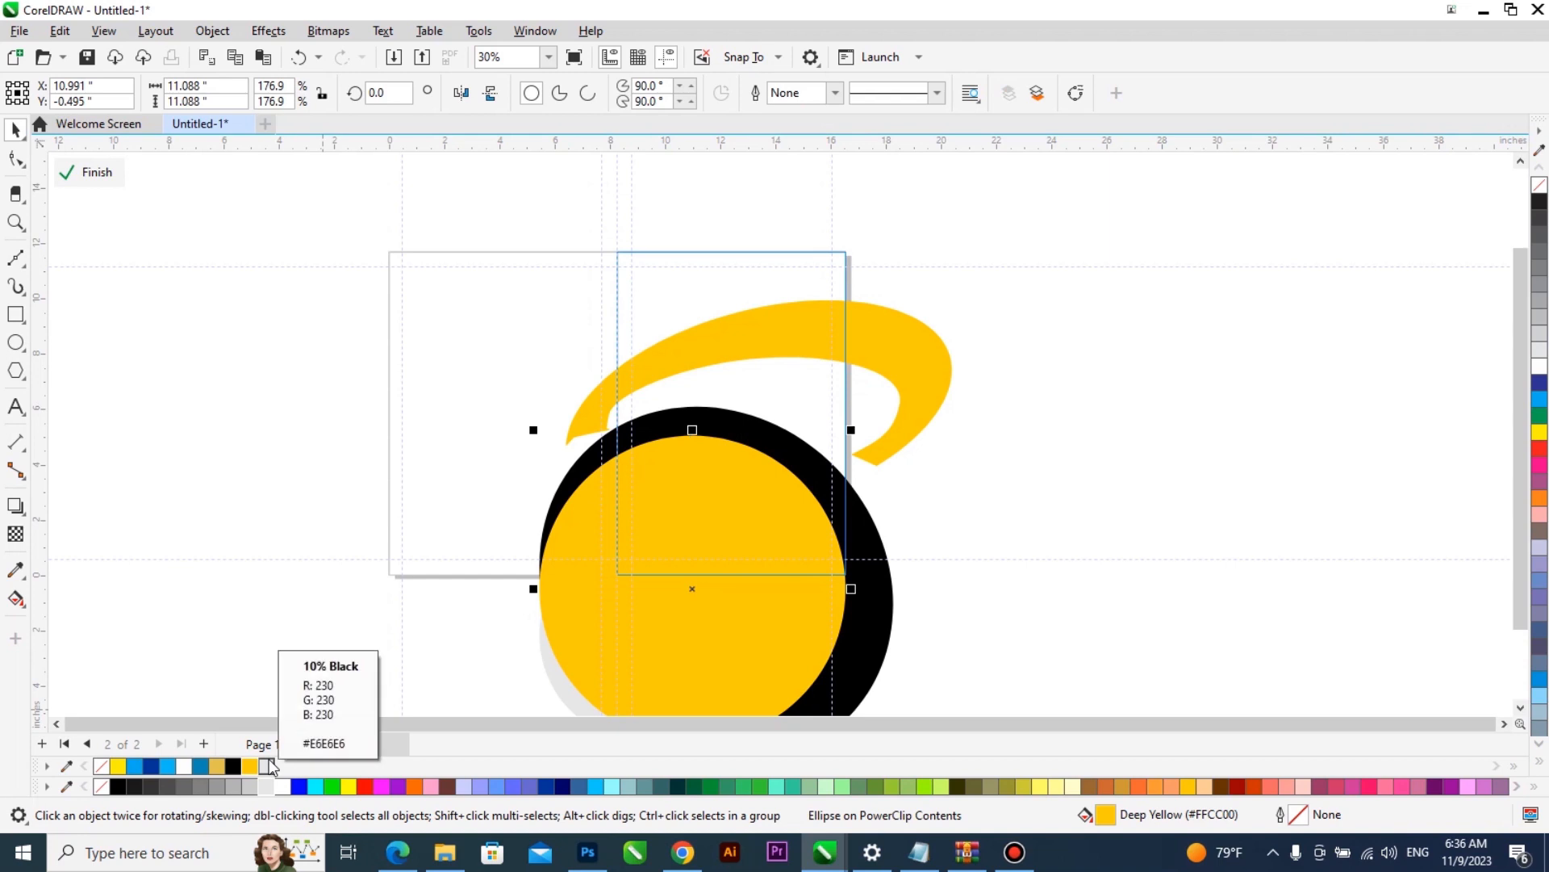
pyautogui.click(269, 762)
pyautogui.click(639, 554)
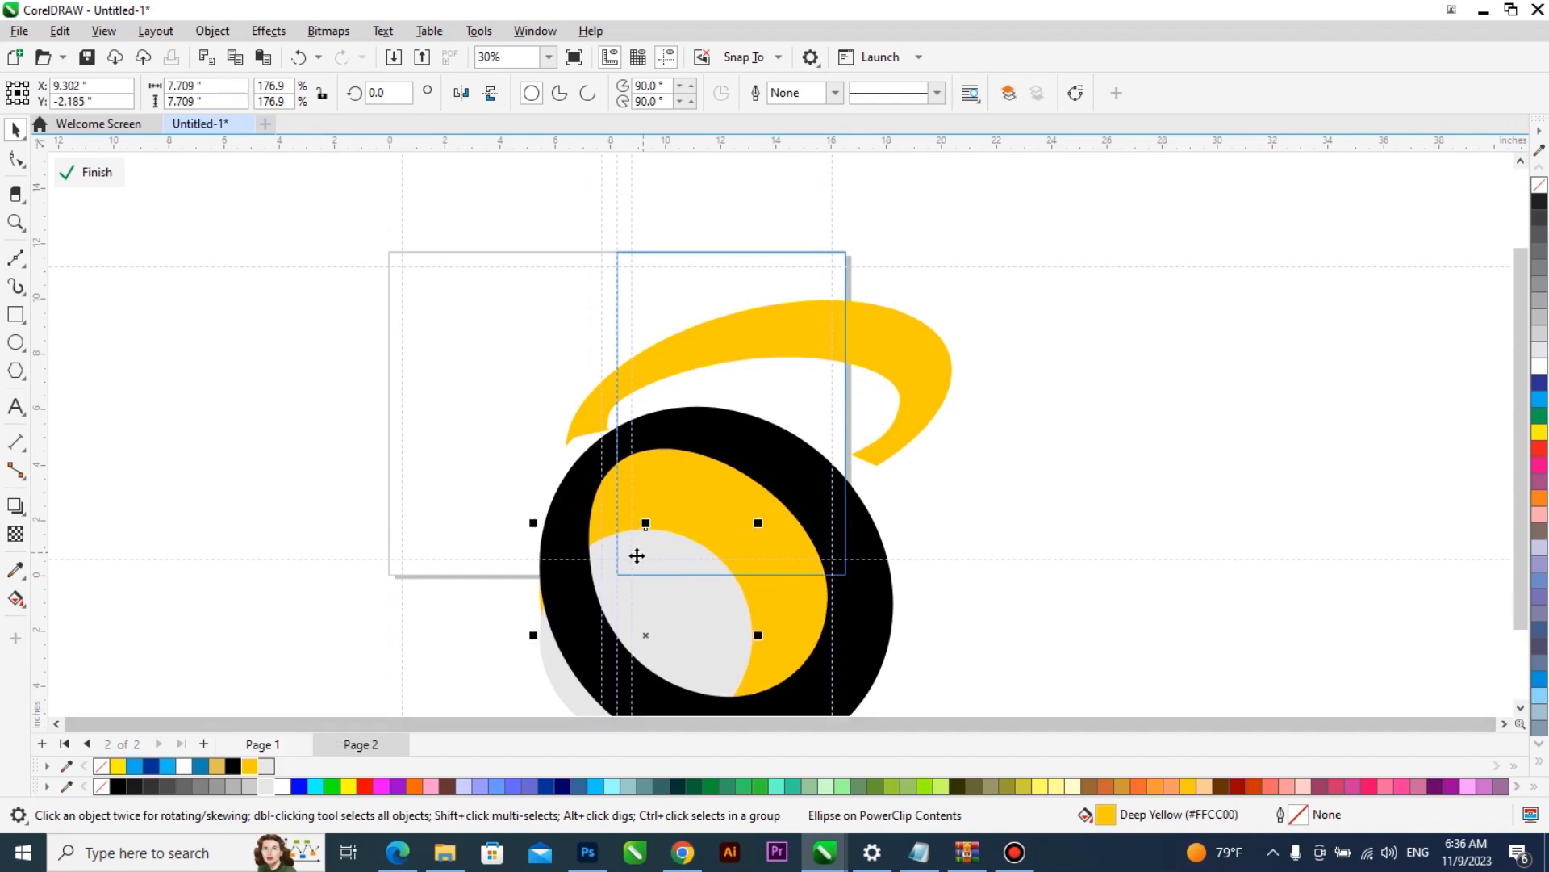
# - Fill the small light grey circle with white and finish editing the front cover's PowerClip
pyautogui.click(1539, 367)
pyautogui.keyDown('ctrl'); pyautogui.click(1267, 440); pyautogui.keyUp('ctrl')
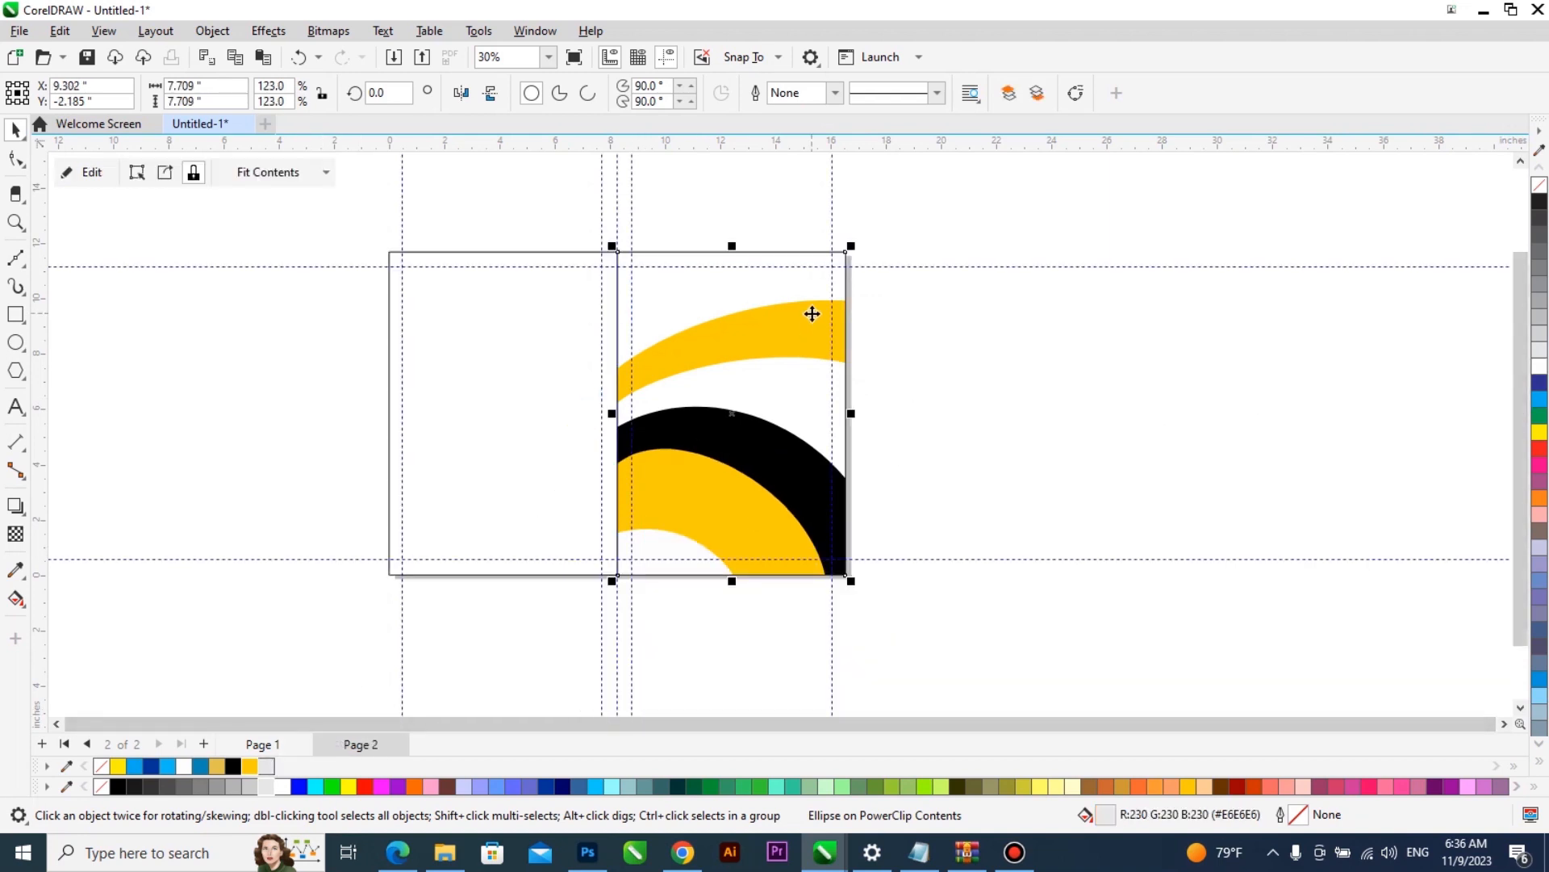
pyautogui.scroll(2, 812, 313)
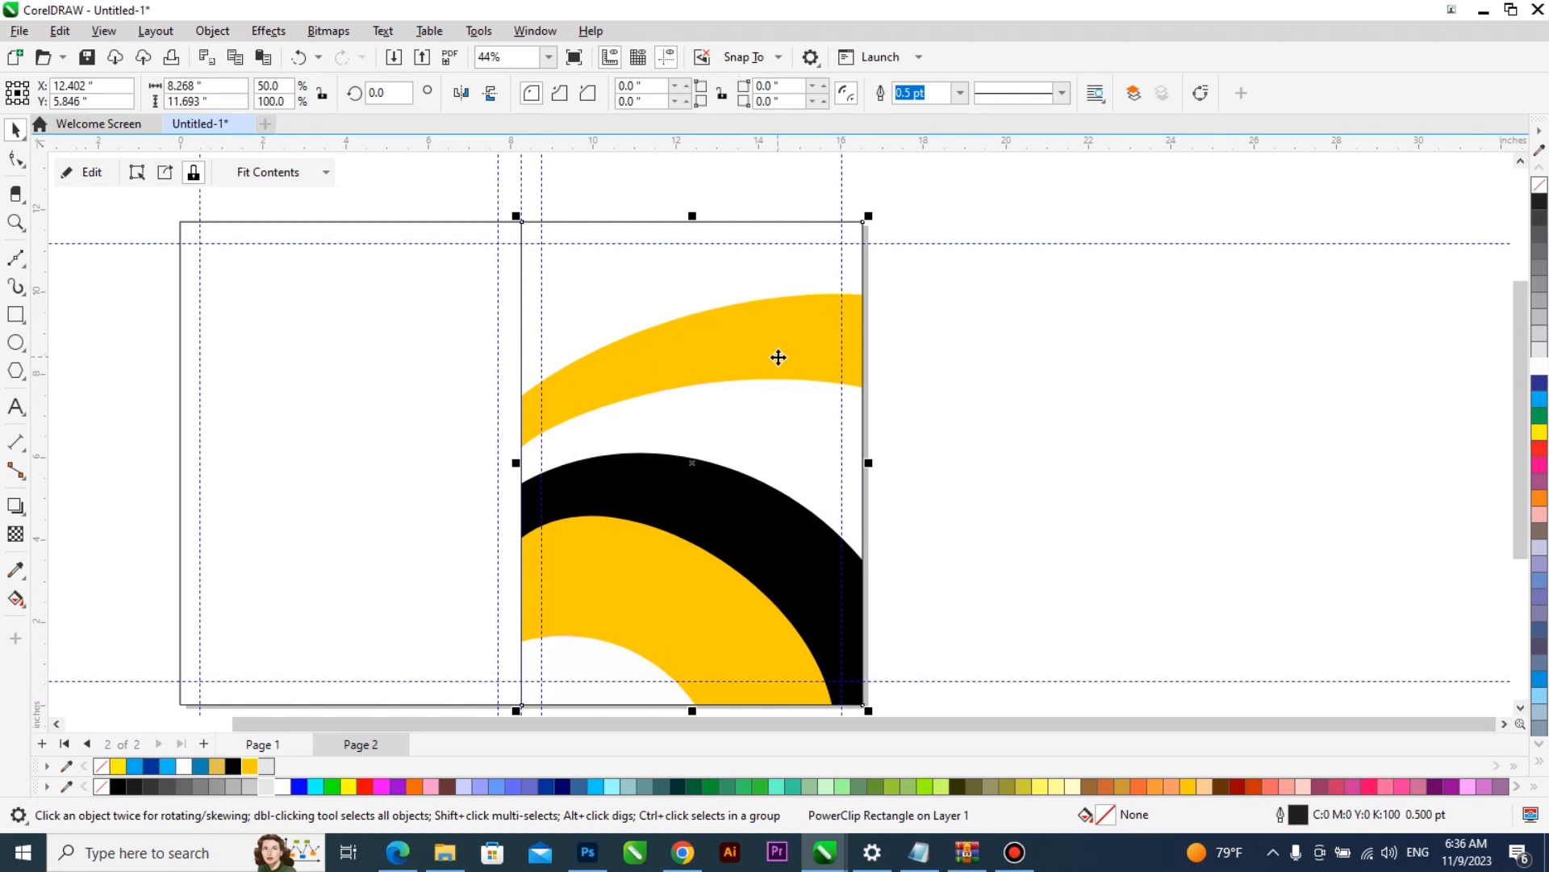
pyautogui.click(1010, 361)
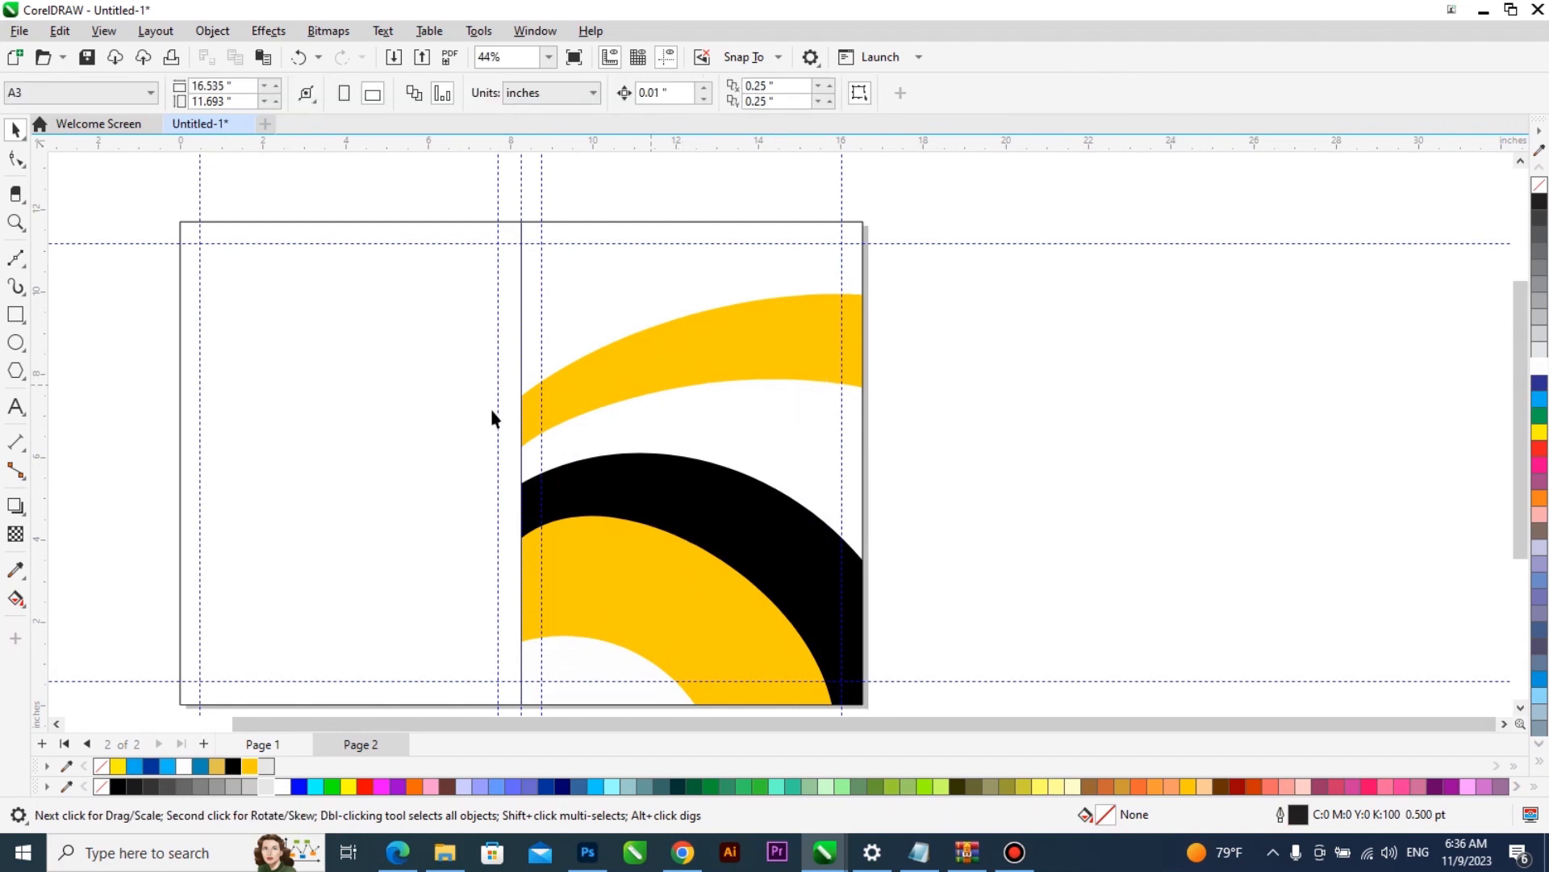
# - Fill the back cover rectangle with deep yellow (#FFCC00) and remove its outline
pyautogui.click(291, 710)
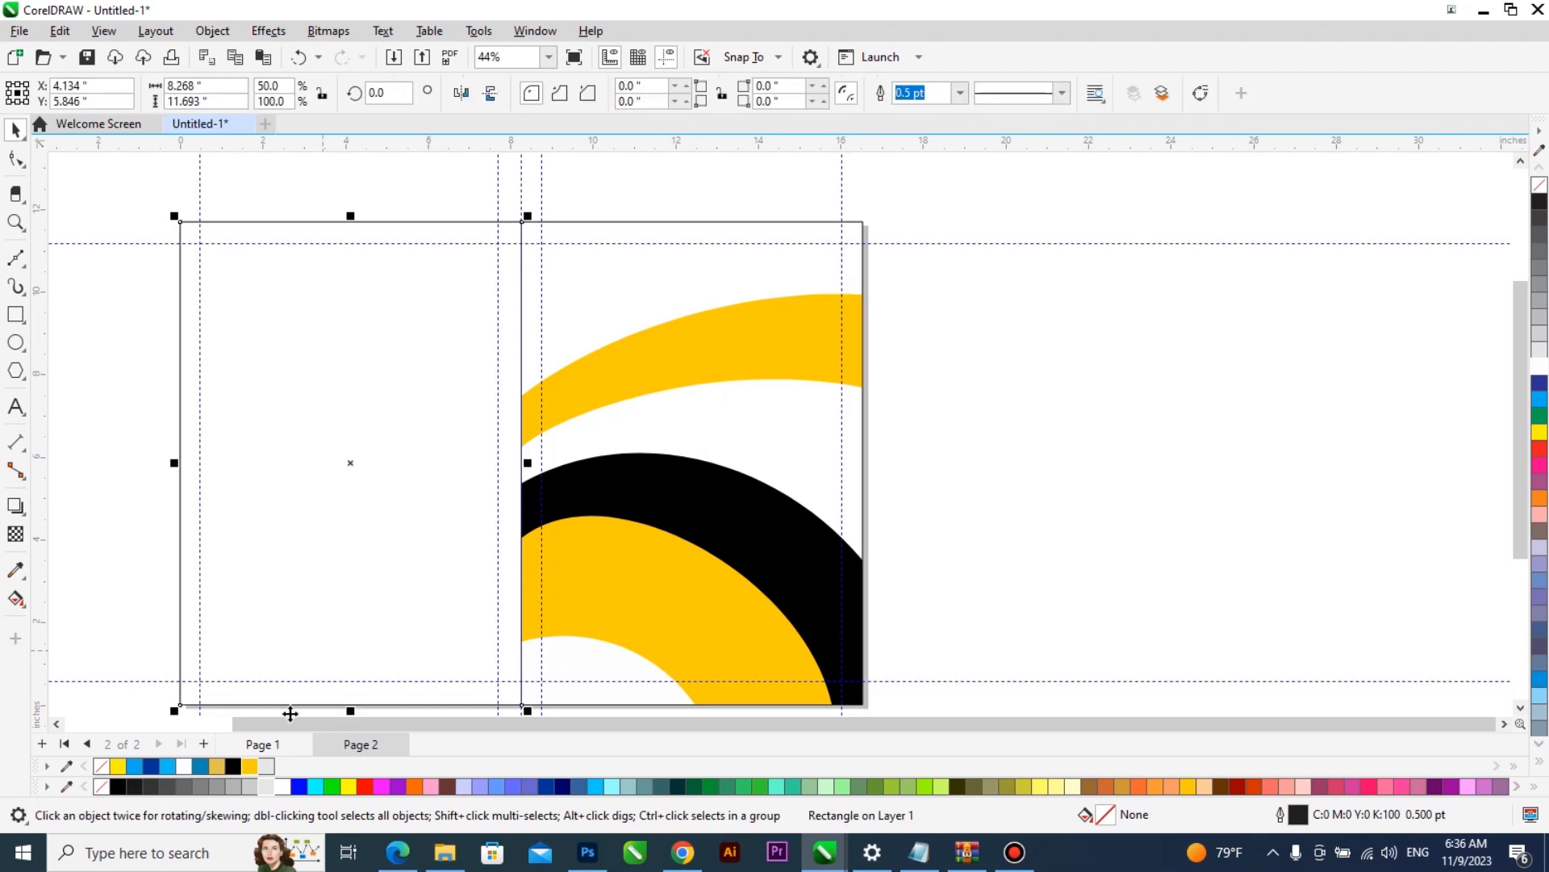
pyautogui.click(247, 765)
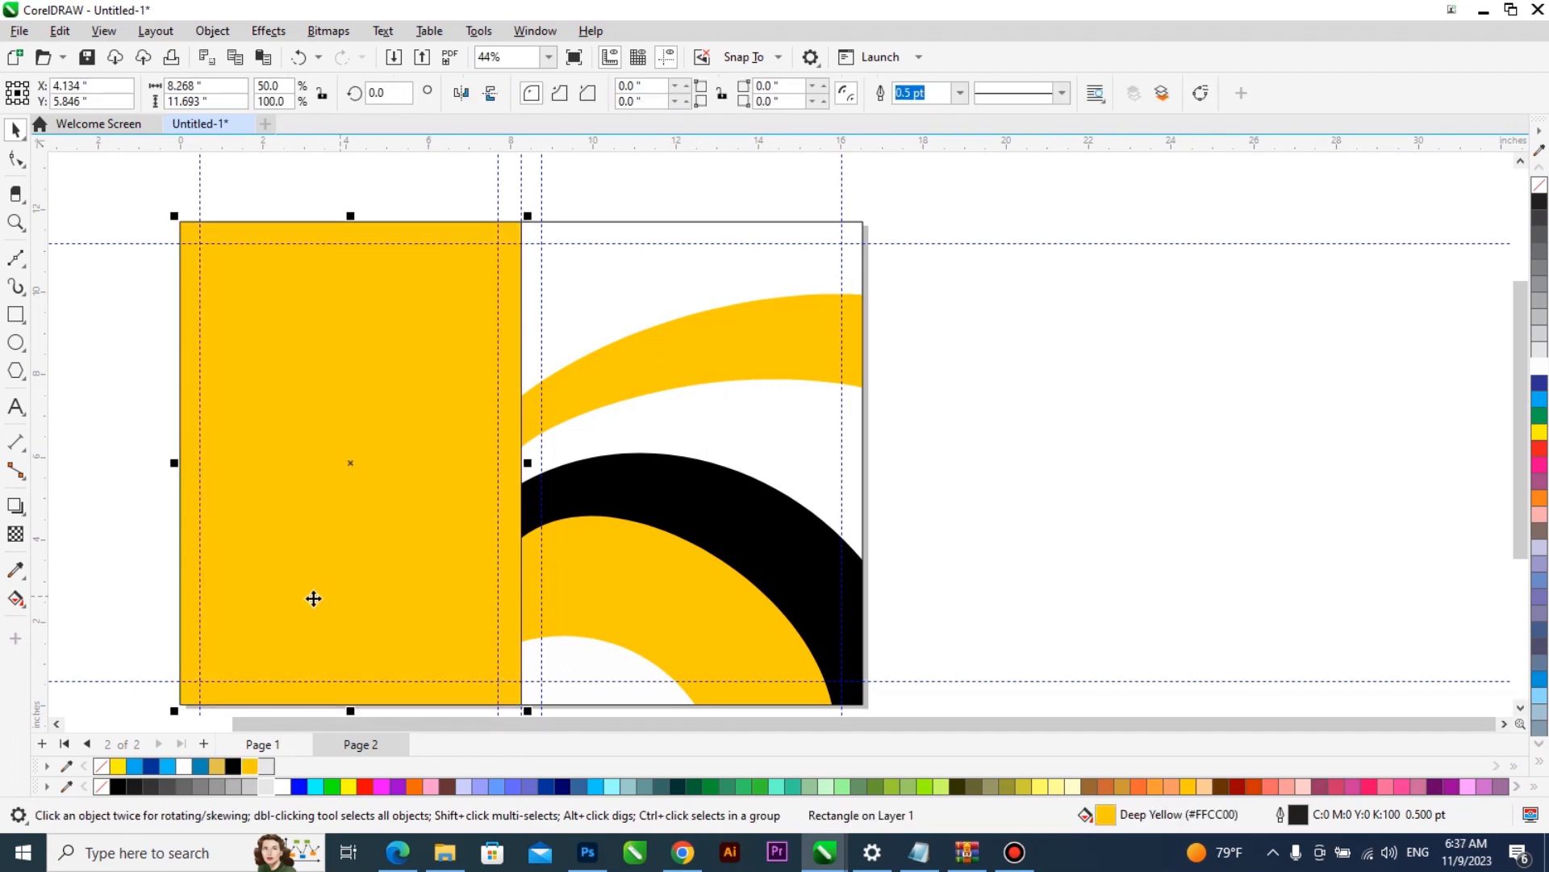
pyautogui.click(121, 787)
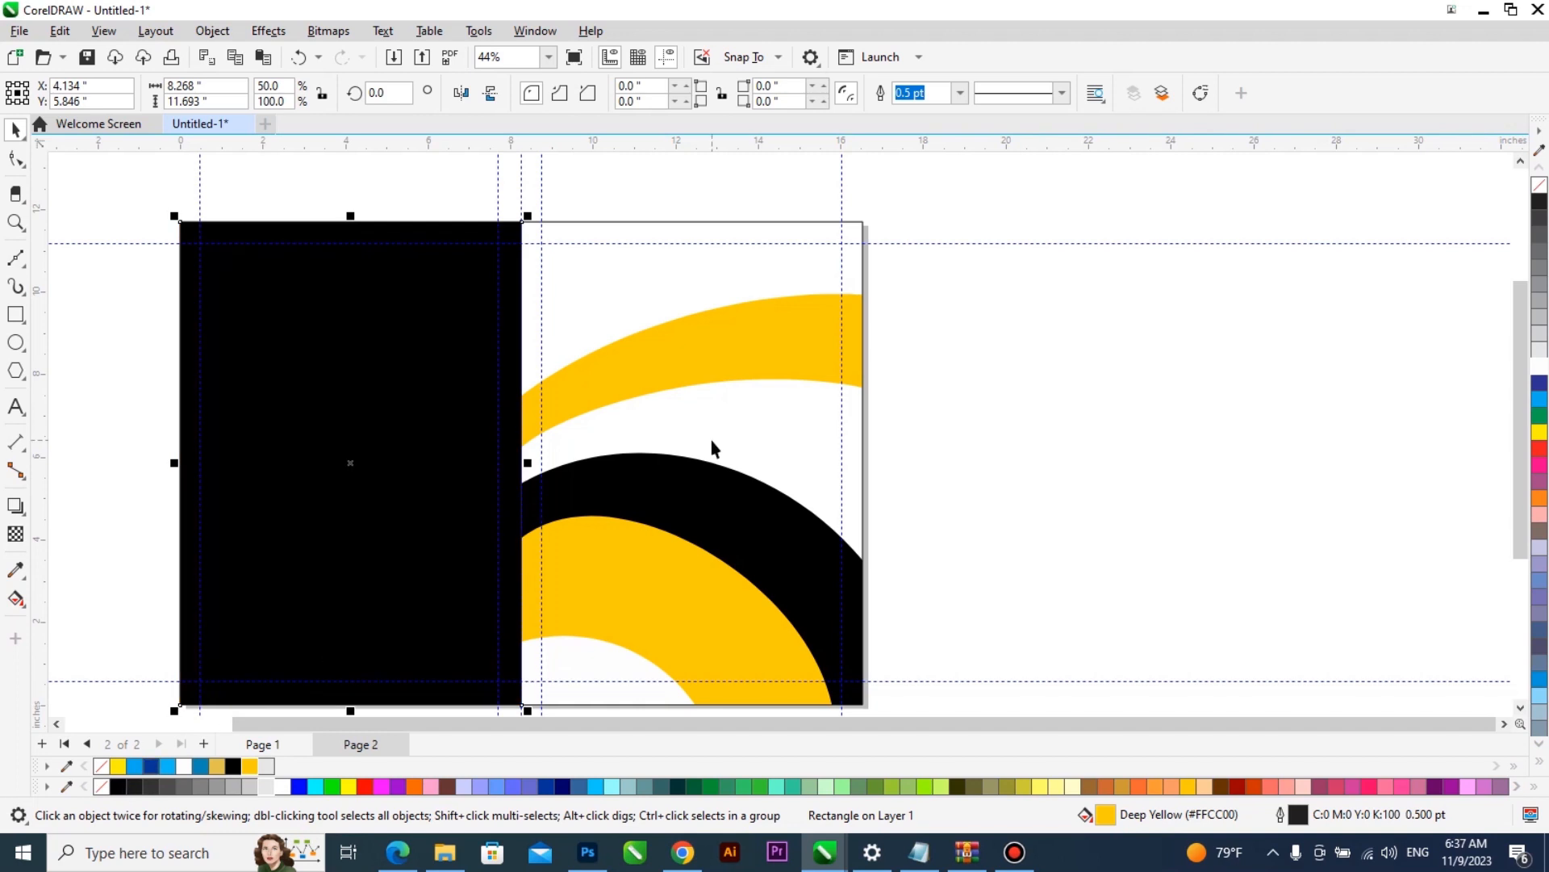
pyautogui.scroll(-1, 472, 579)
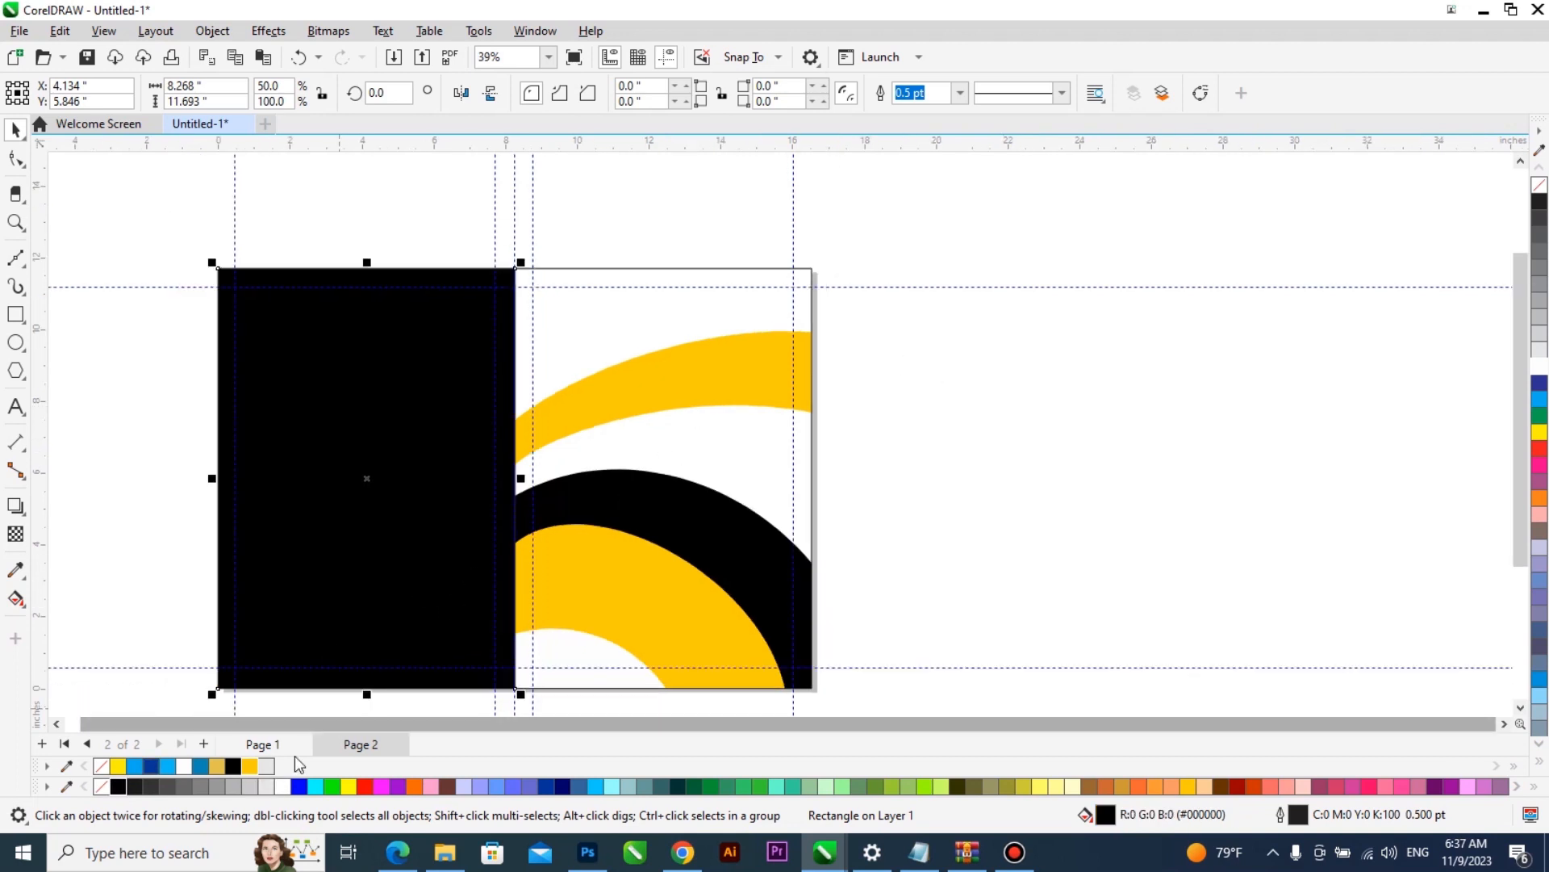
pyautogui.click(249, 766)
pyautogui.rightClick(1539, 185)
pyautogui.scroll(-3, 1013, 430)
pyautogui.click(931, 322)
# - Remove the outline from the front cover's PowerClip frame
pyautogui.press('F2')
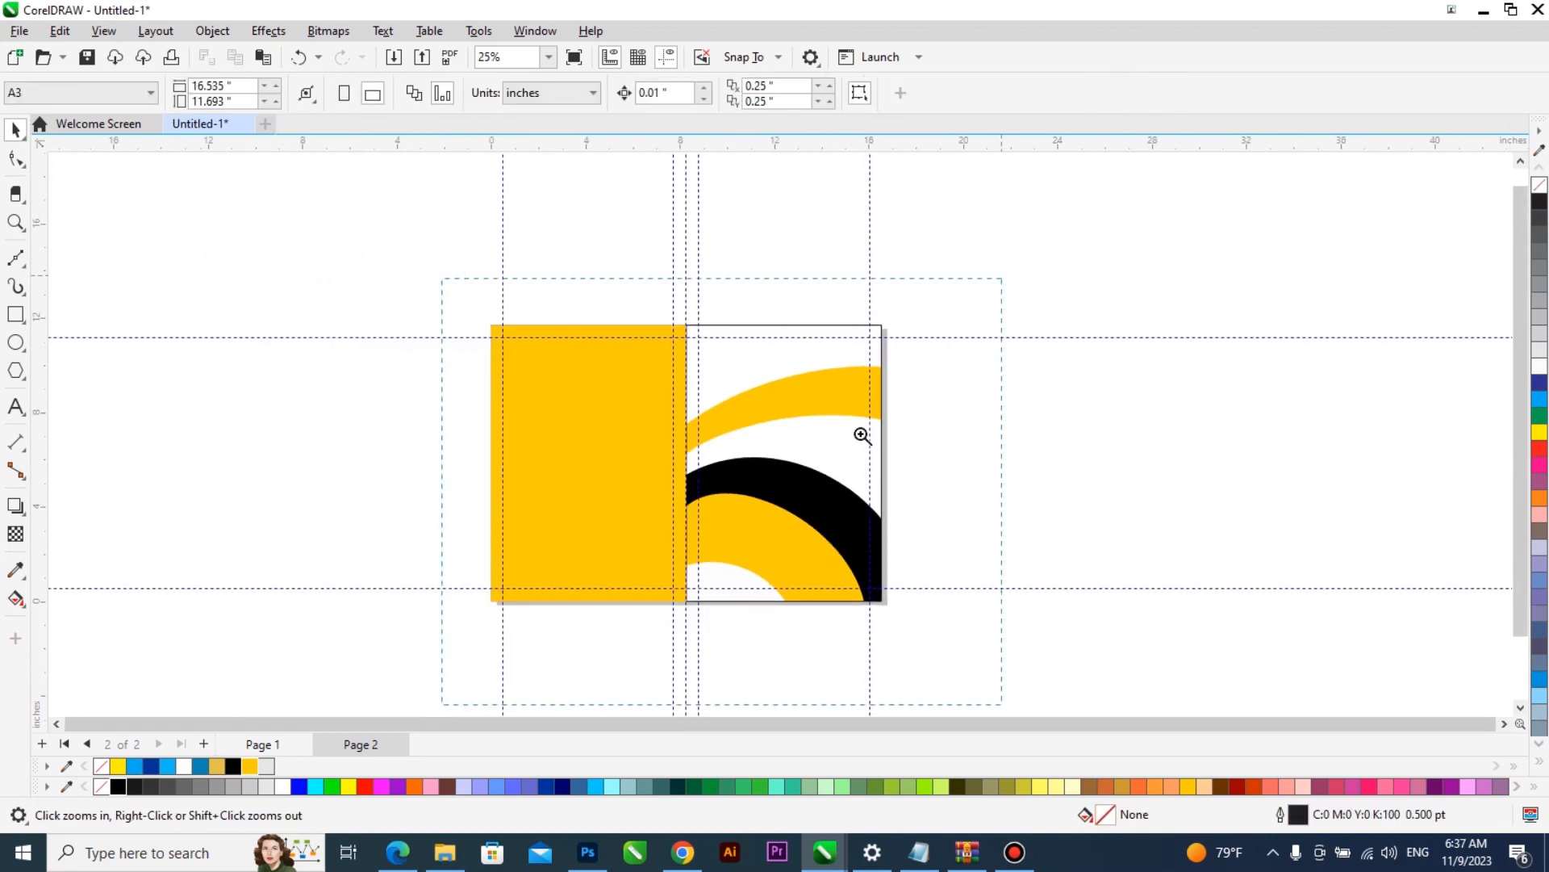
pyautogui.click(711, 551)
pyautogui.click(871, 278)
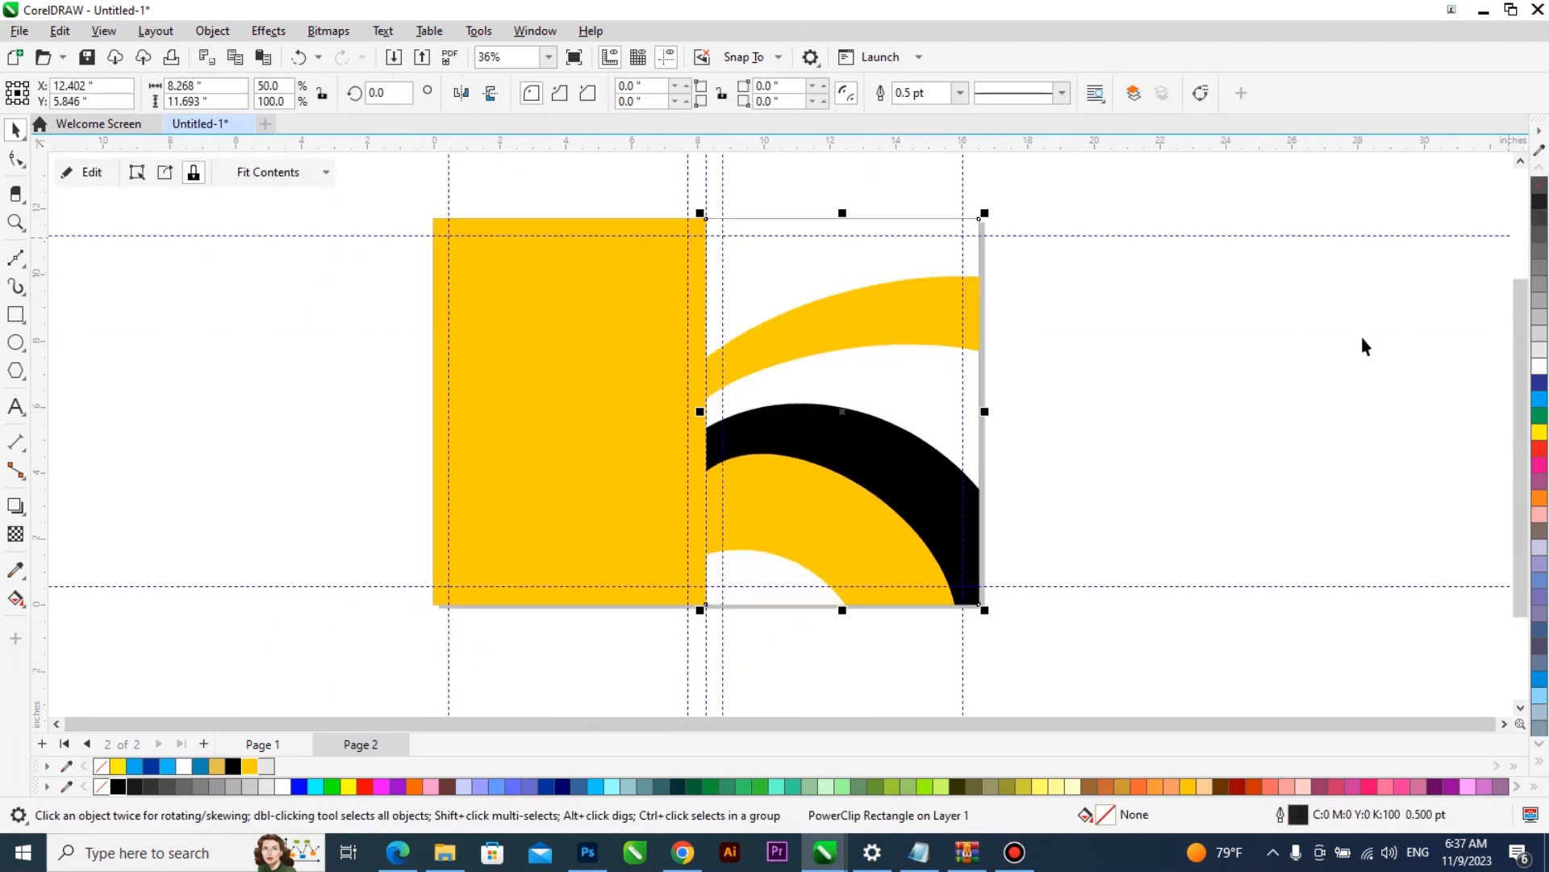
pyautogui.click(791, 361)
pyautogui.click(816, 337)
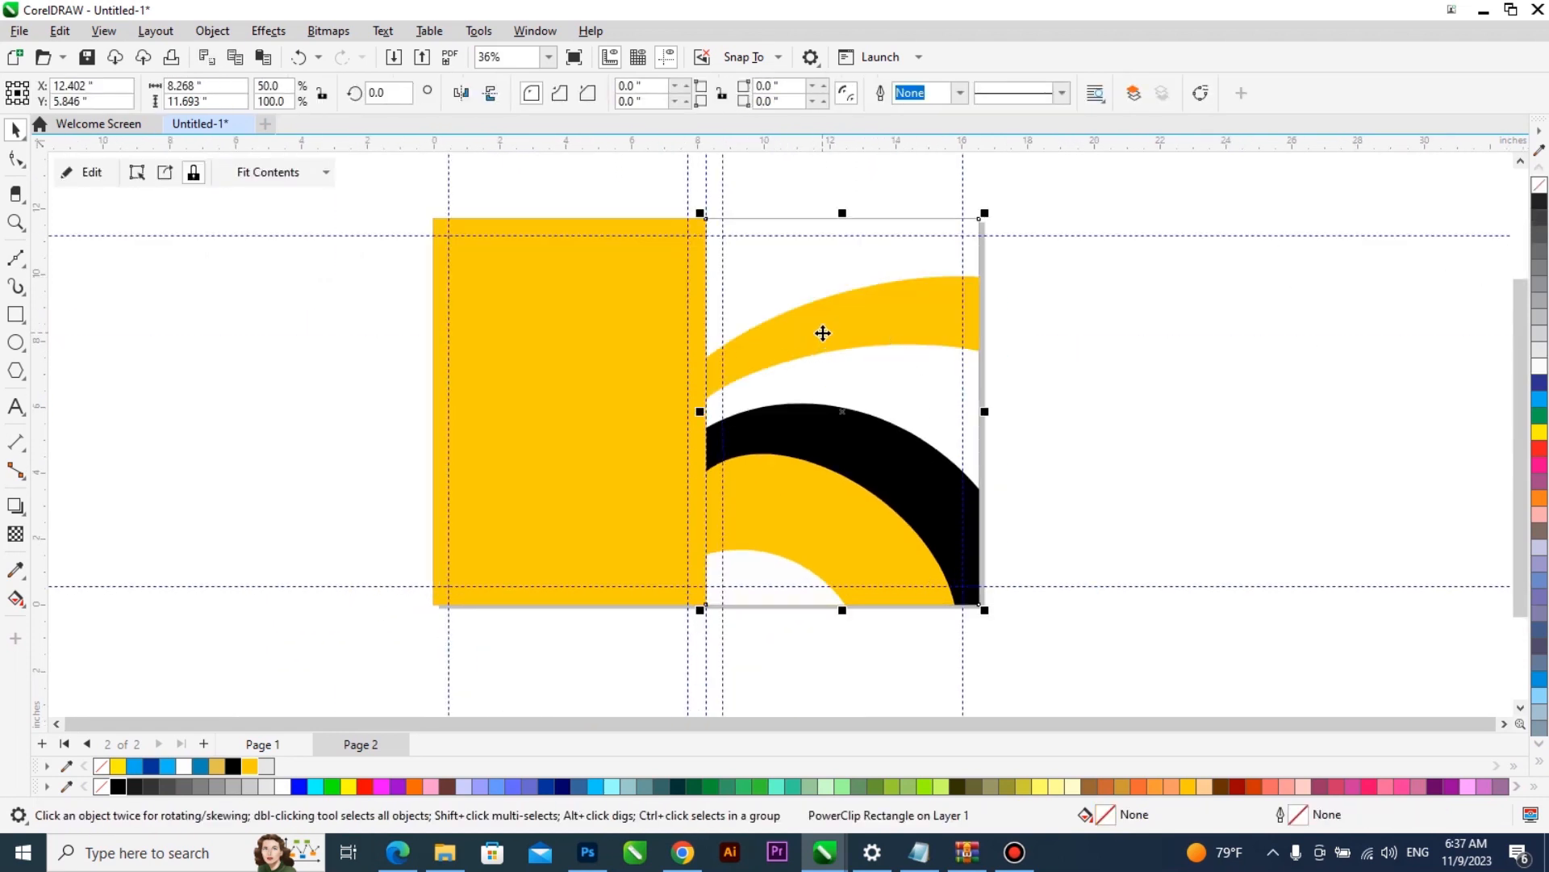
# - Open the front cover's PowerClip contents, copy the upper yellow curved band and finish editing
pyautogui.doubleClick(822, 333)
pyautogui.click(822, 332)
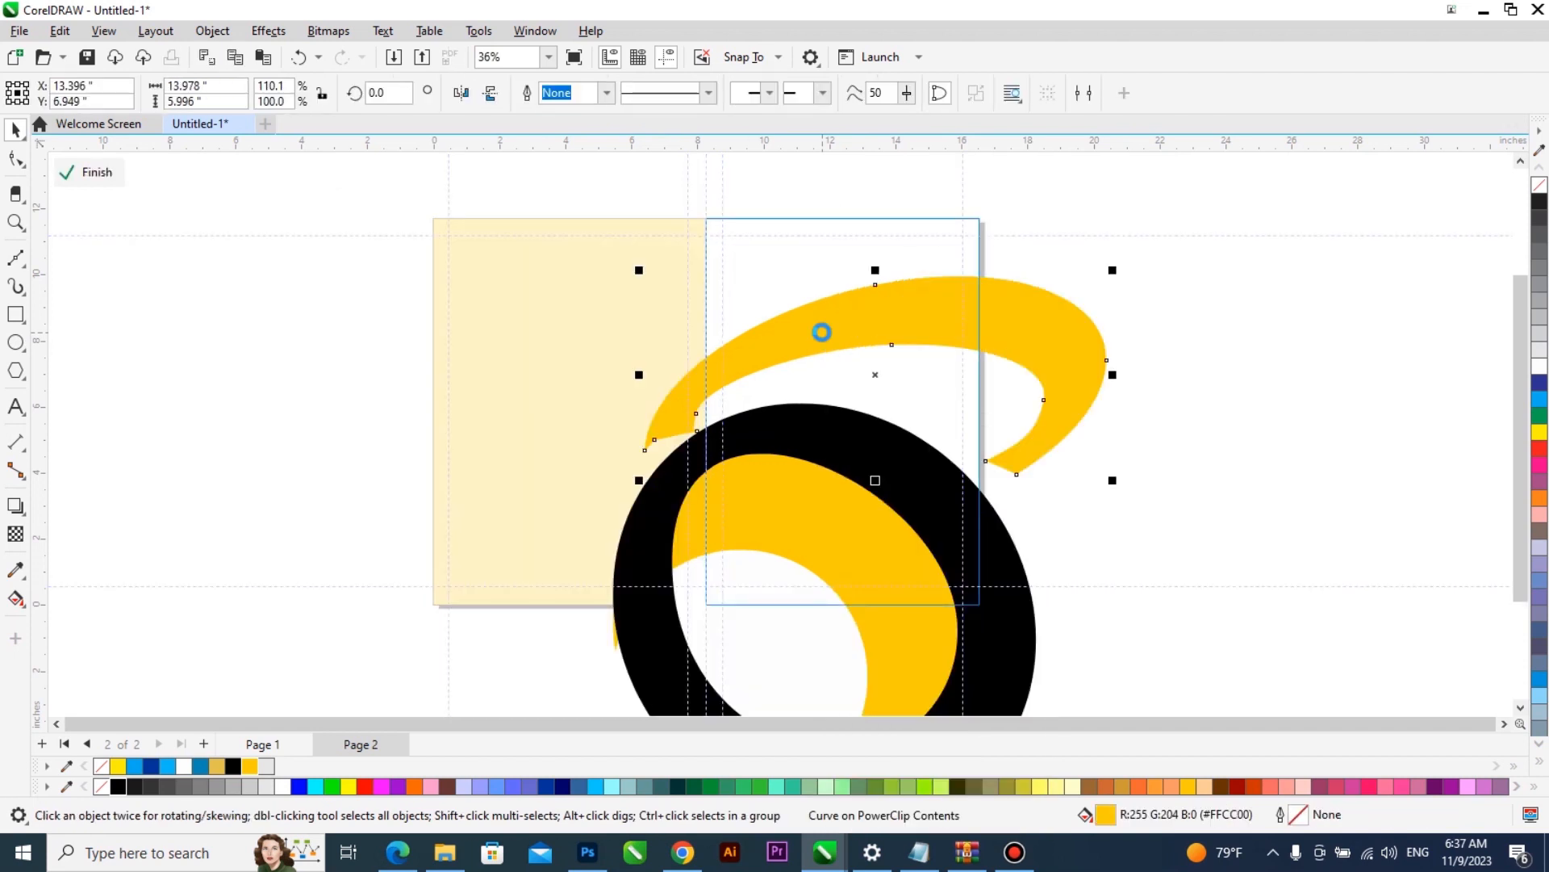
pyautogui.keyDown('ctrl'); pyautogui.click(1201, 319); pyautogui.keyUp('ctrl')
# - Draw a placeholder rectangle about 1.26 by 0.73 in beside the page and place it inside the back cover rectangle as a PowerClip
pyautogui.click(16, 315)
pyautogui.moveTo(222, 427); pyautogui.dragTo(180, 403)
pyautogui.moveTo(201, 415); pyautogui.dragTo(566, 433)
pyautogui.click(589, 531)
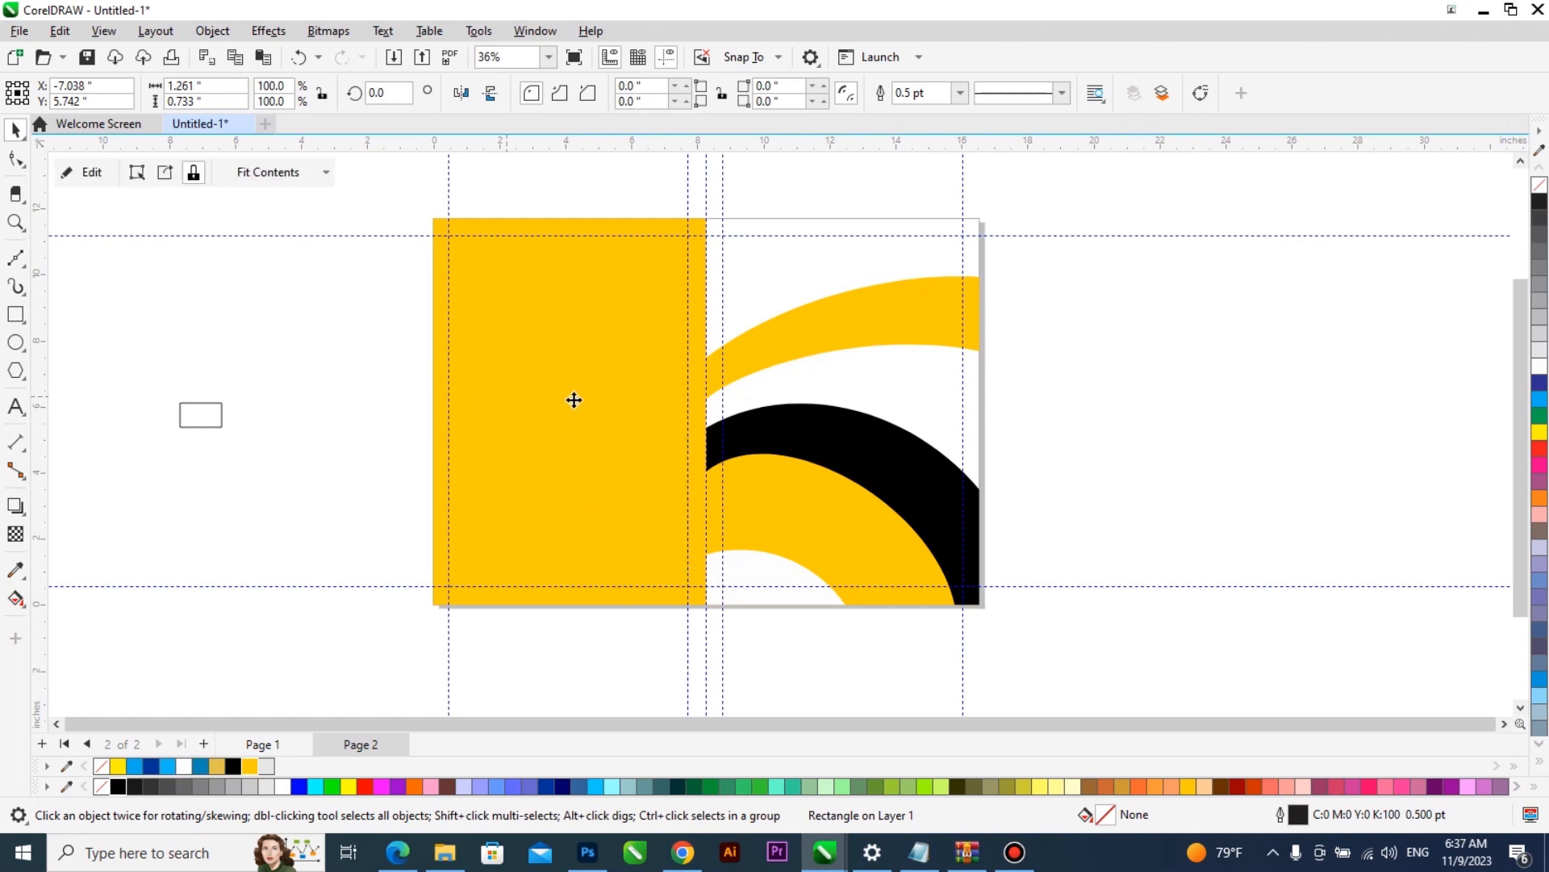
# - Replace the placeholder in the back cover's PowerClip with the pasted curved band, mirrored horizontally and filled black
pyautogui.doubleClick(574, 398)
pyautogui.click(515, 394)
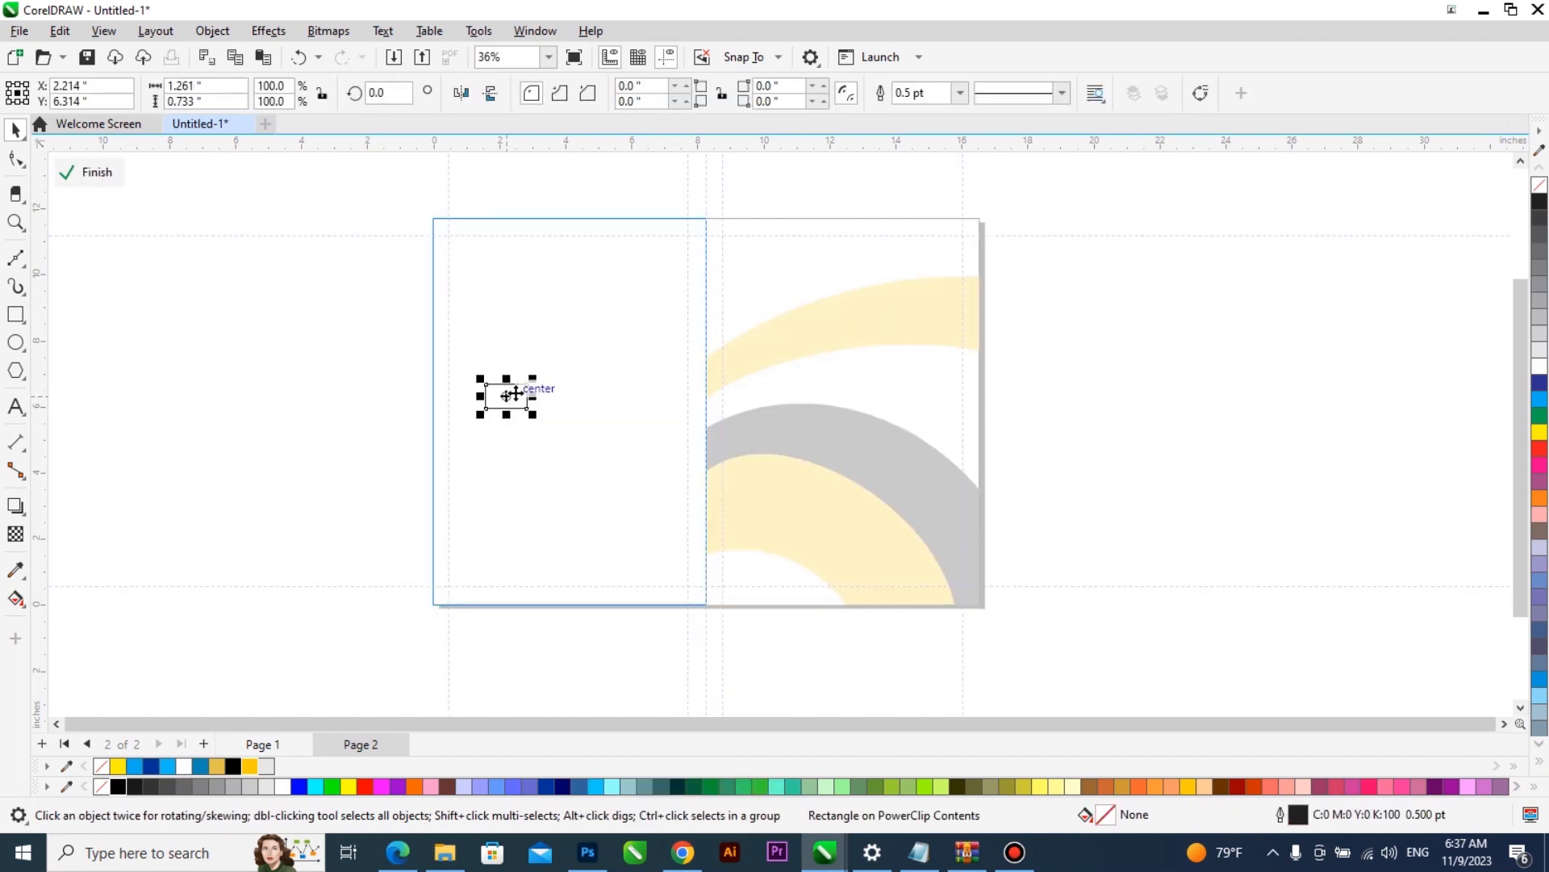
pyautogui.press('Delete')
pyautogui.hotkey('ctrl', 'v')
pyautogui.moveTo(1112, 375); pyautogui.dragTo(691, 383)
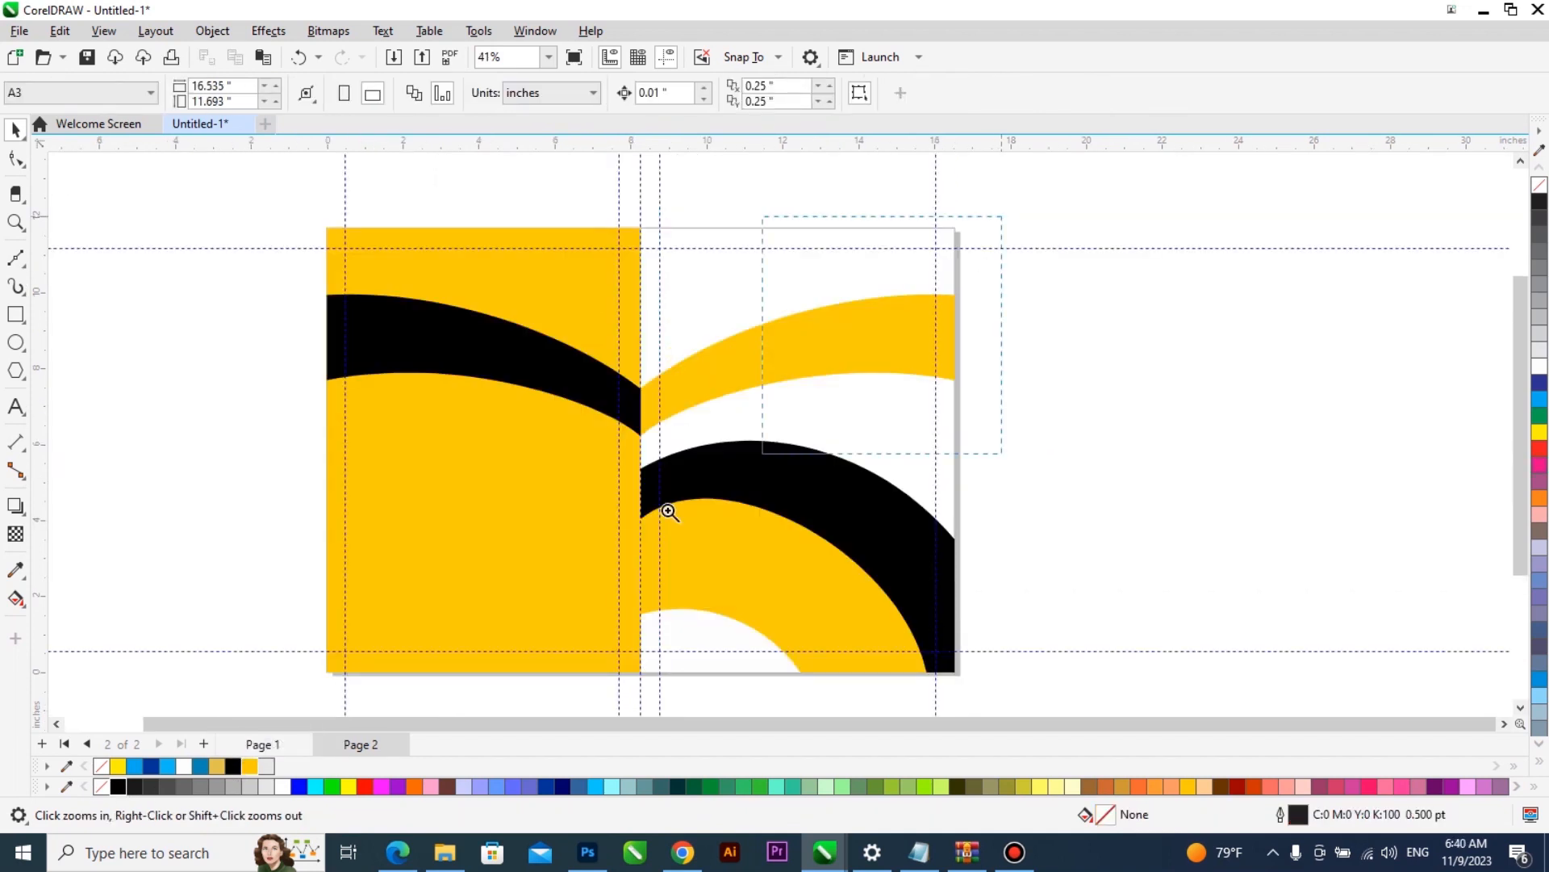
# - Place the front cover artwork from page 1 on the desktop beside the page and return to page 2
pyautogui.scroll(2, 799, 432)
pyautogui.scroll(-2, 647, 510)
pyautogui.scroll(3, 1014, 284)
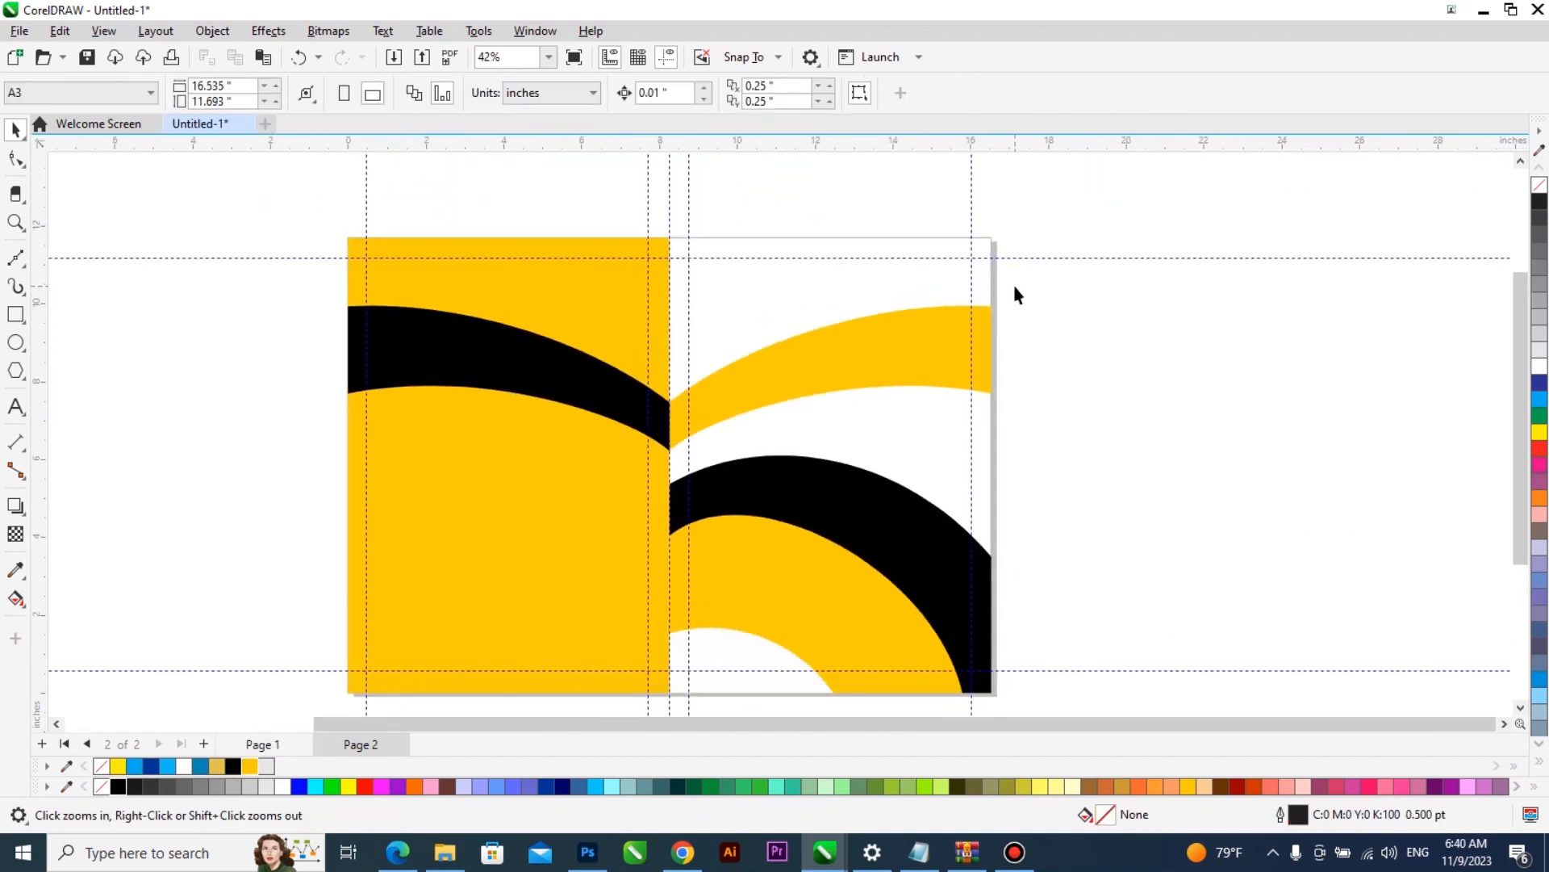
pyautogui.scroll(-1, 694, 410)
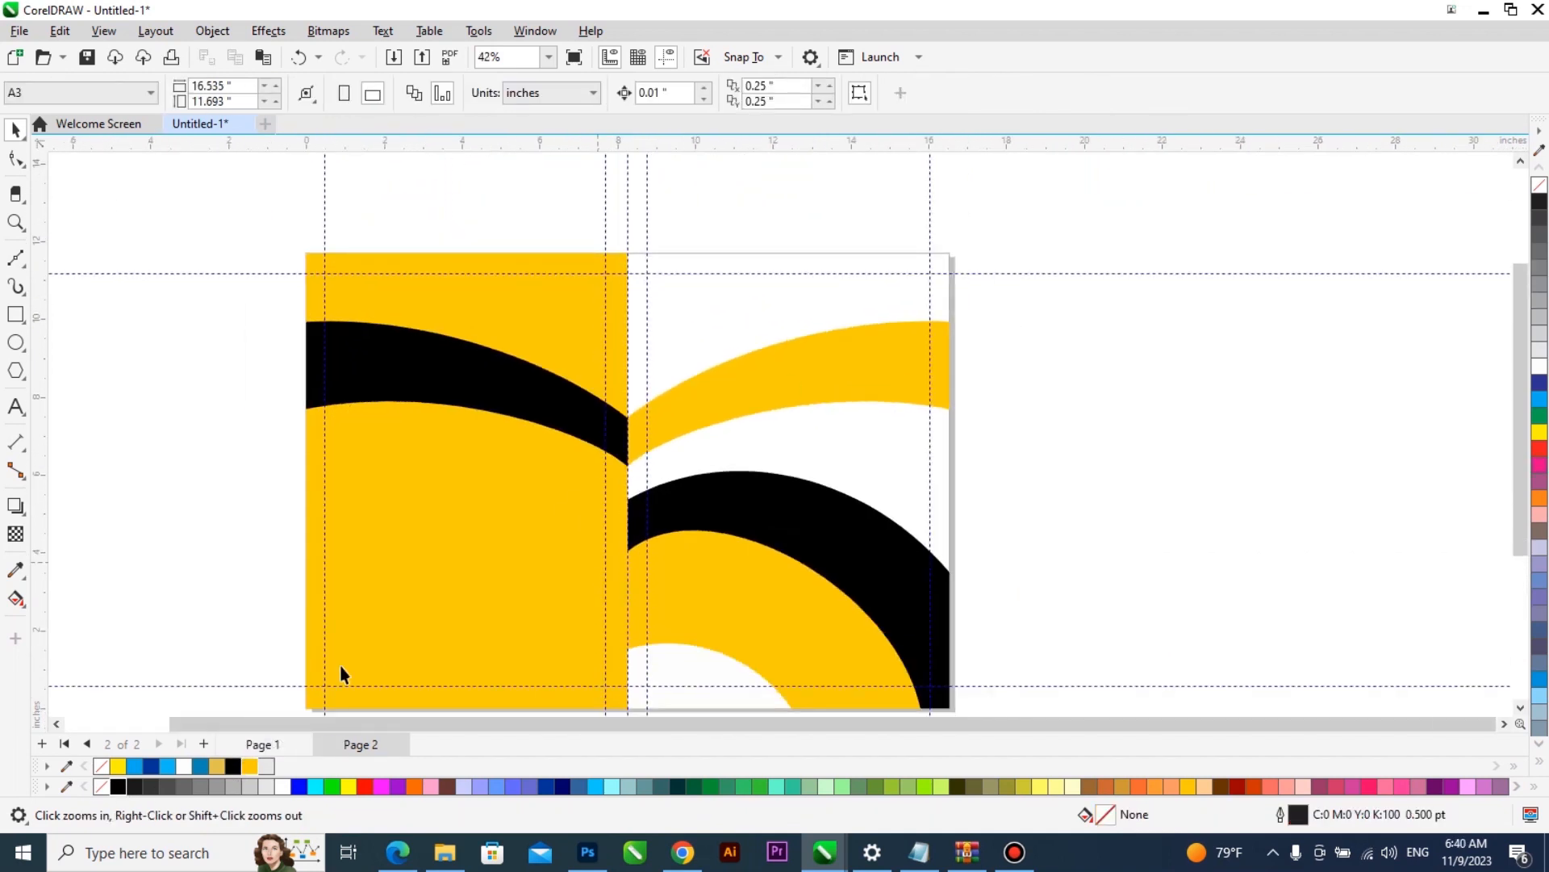
pyautogui.click(260, 744)
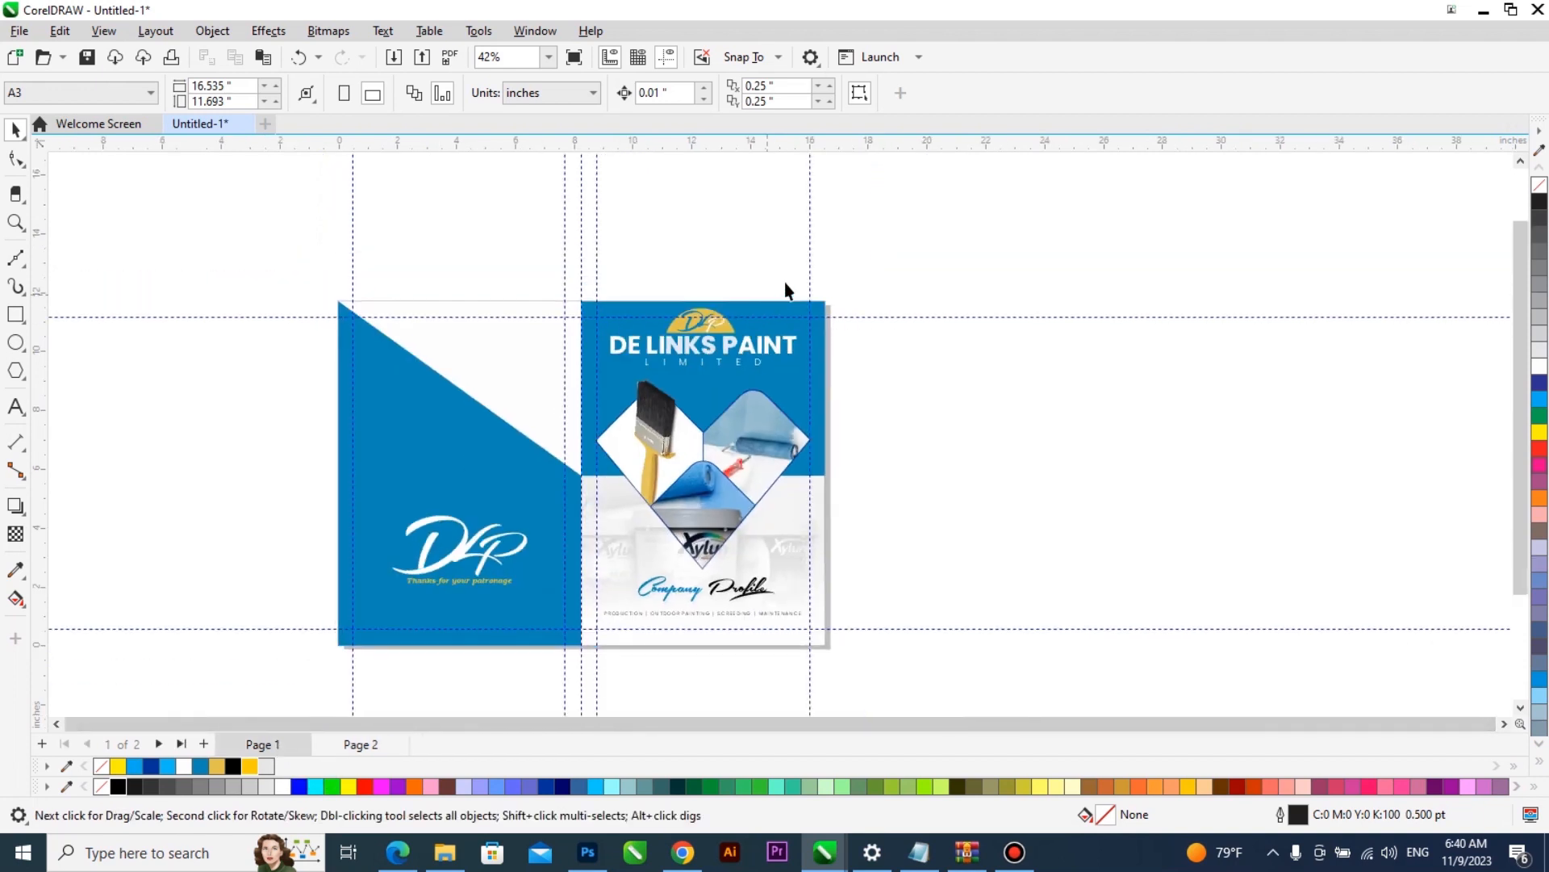
pyautogui.click(719, 403)
pyautogui.moveTo(718, 403); pyautogui.dragTo(1016, 404)
pyautogui.press('pagedown')
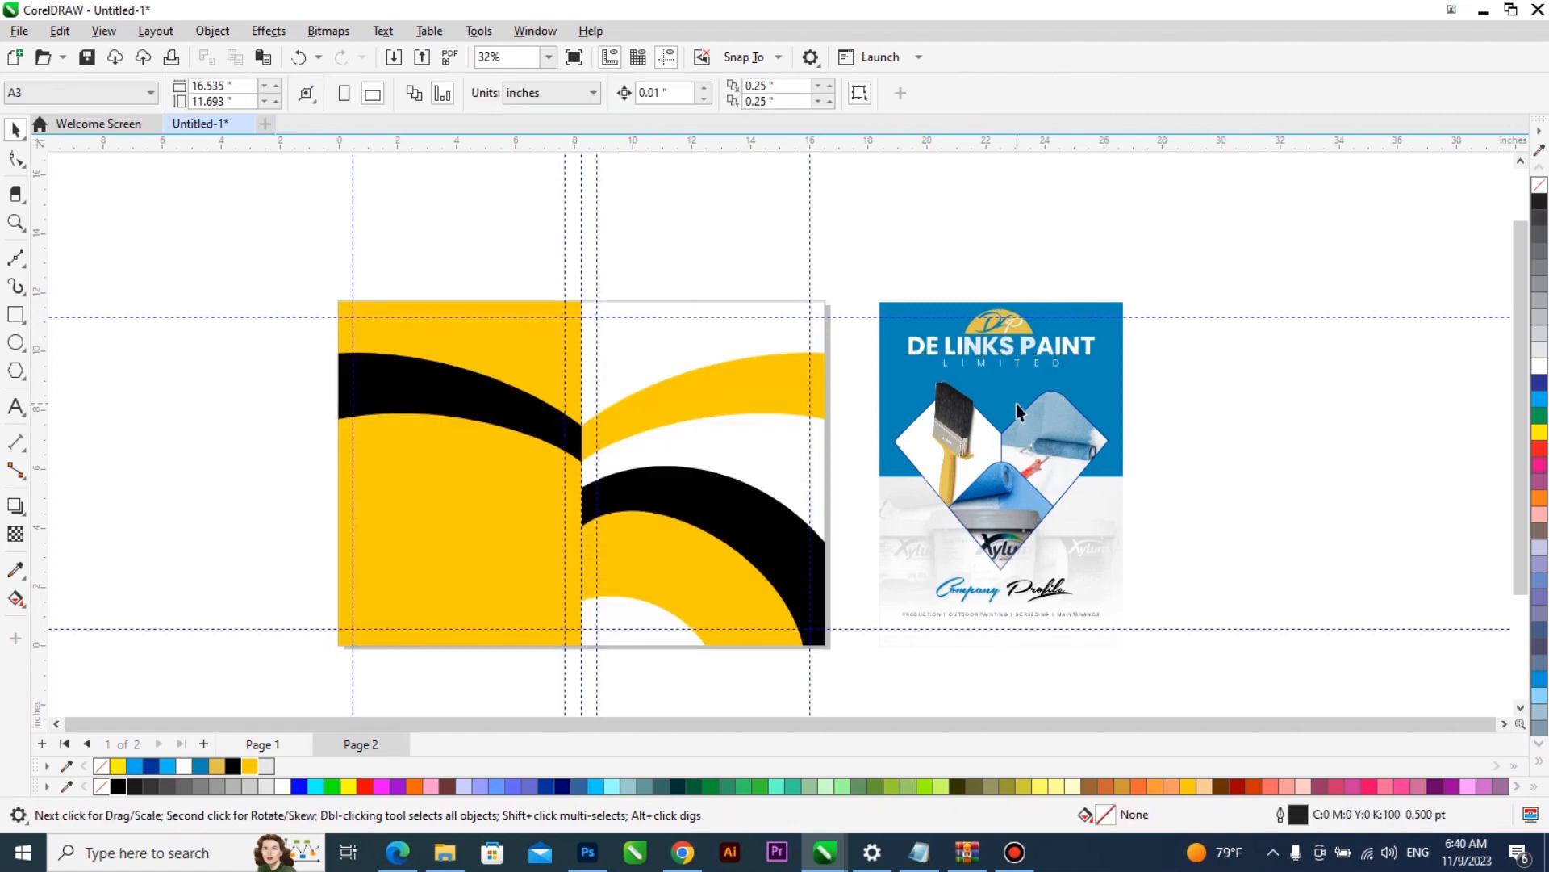
# - Ungroup all objects of the blue front cover artwork beside page 2
pyautogui.press('z')
pyautogui.moveTo(1130, 271); pyautogui.dragTo(481, 678)
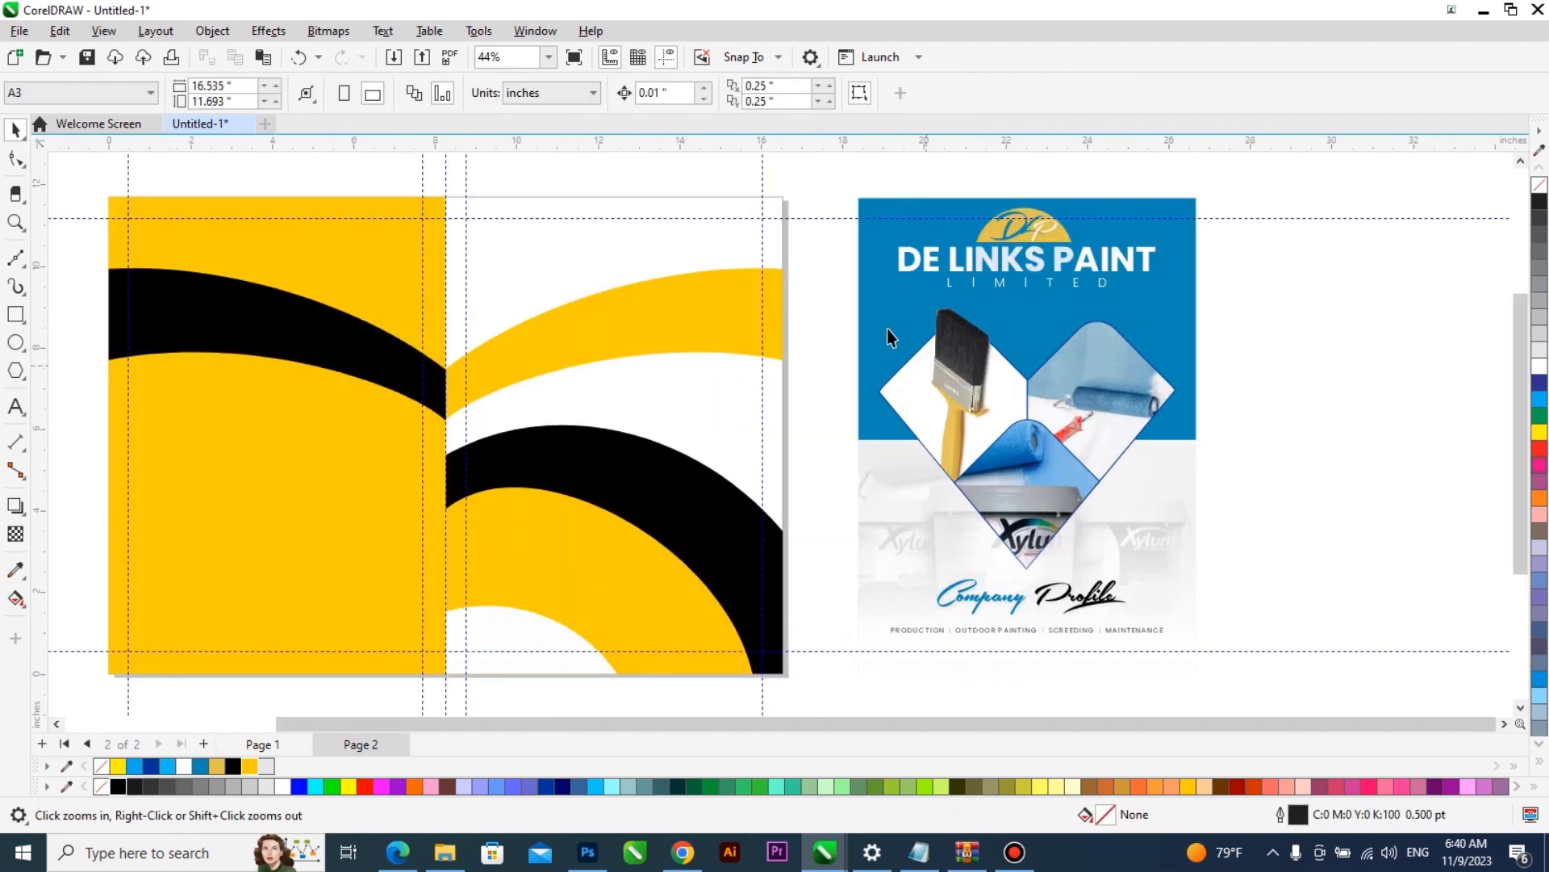
pyautogui.press('space')
pyautogui.click(923, 274)
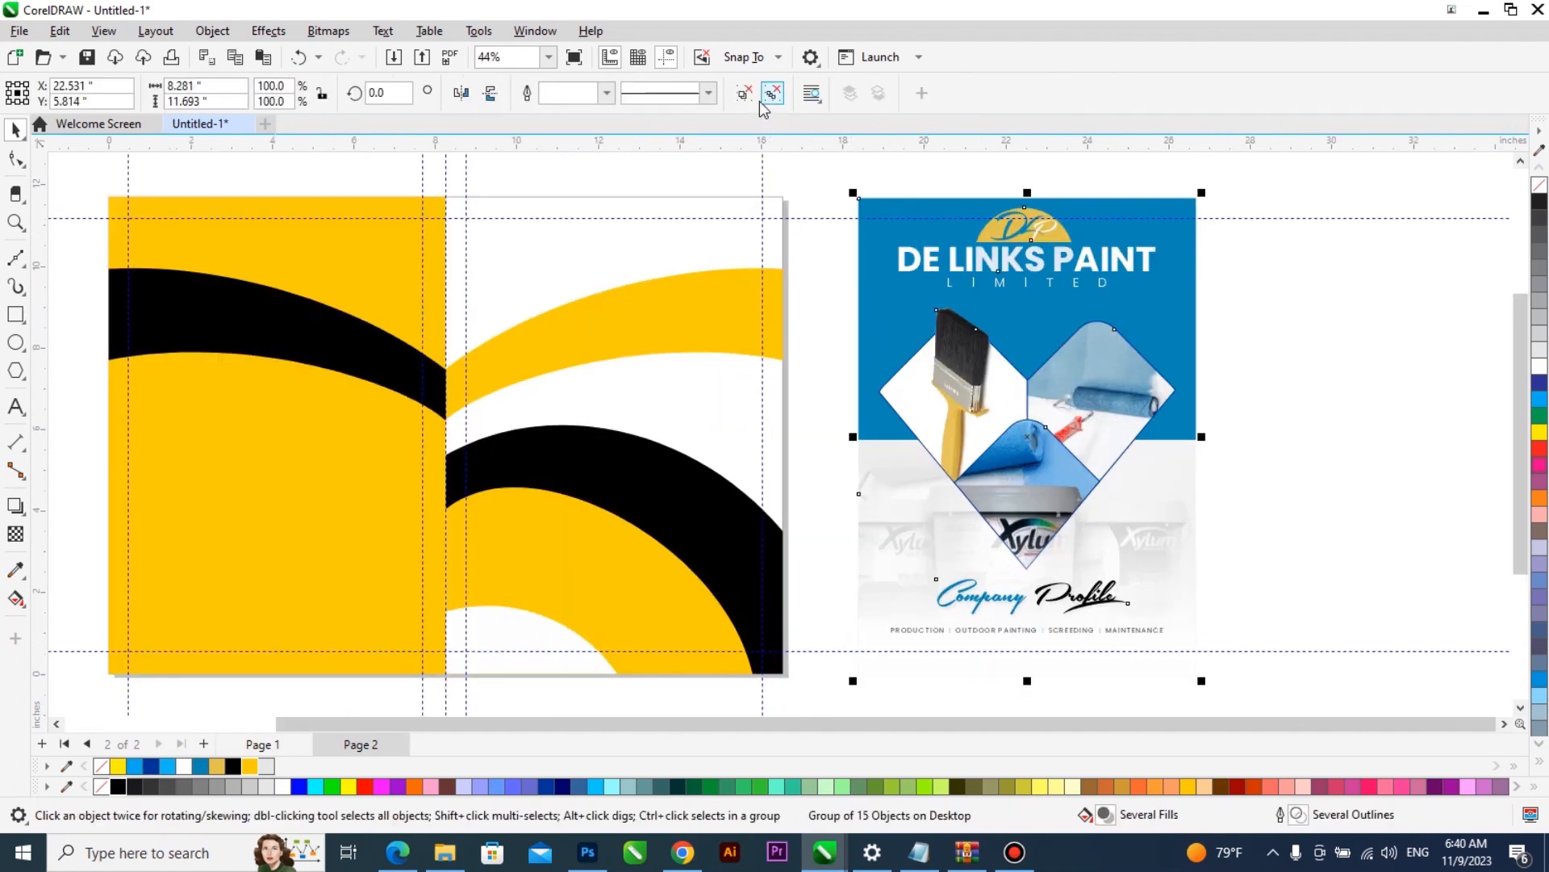
pyautogui.keyDown('ctrl'); pyautogui.click(891, 264); pyautogui.keyUp('ctrl')
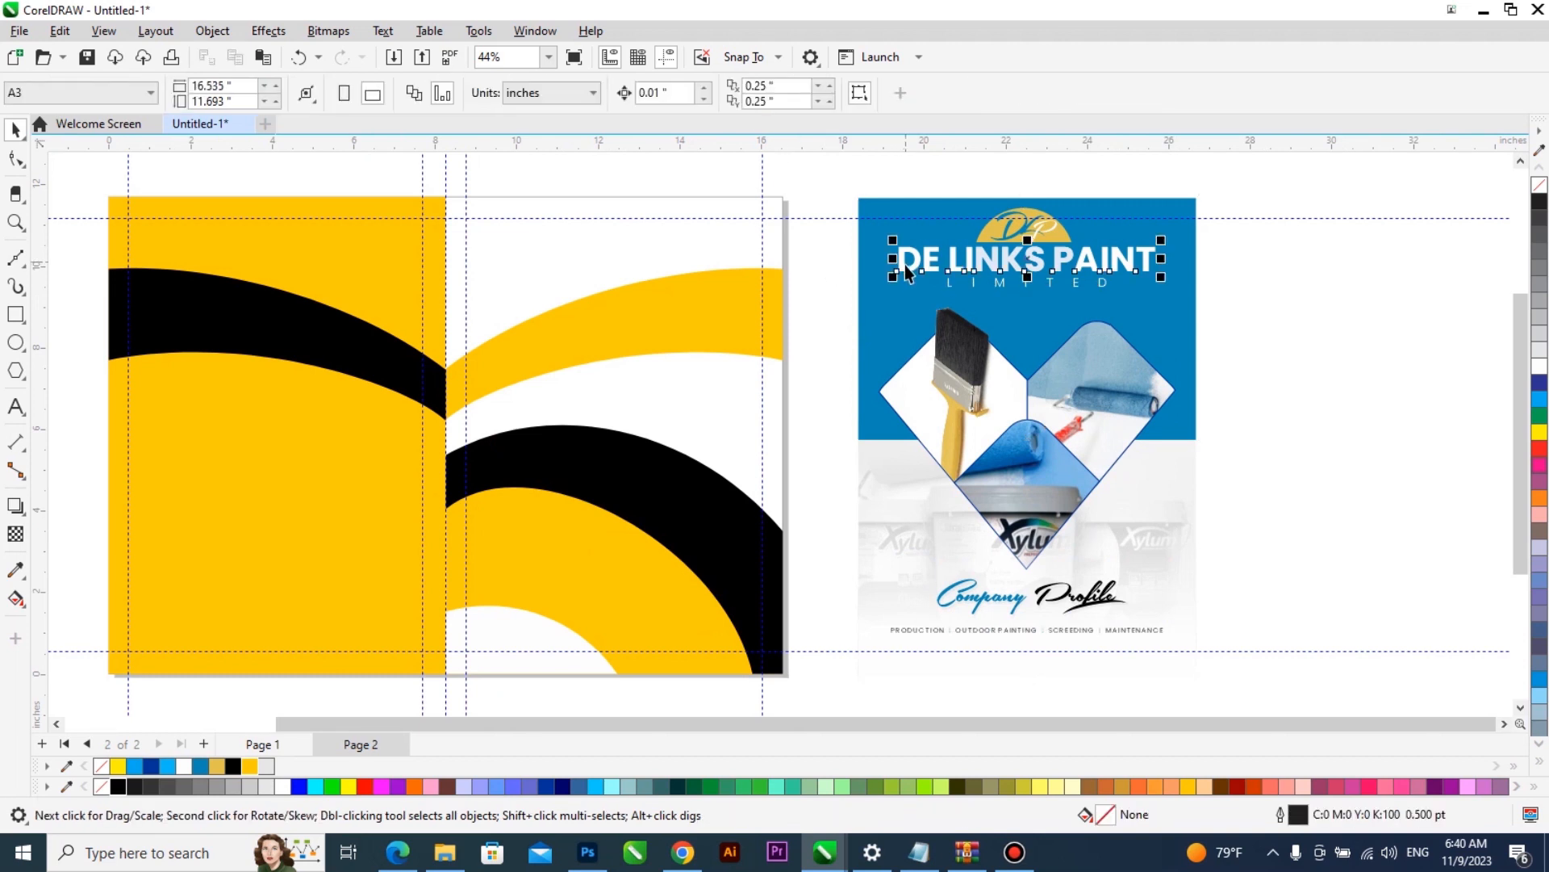
# - Move the DE LINKS PAINT text onto the upper part of the new front cover, fill it black and shrink it to about 3.6 in wide
pyautogui.moveTo(904, 271)
pyautogui.mouseDown()
pyautogui.moveTo(688, 277)
pyautogui.moveTo(517, 258)
pyautogui.mouseUp()
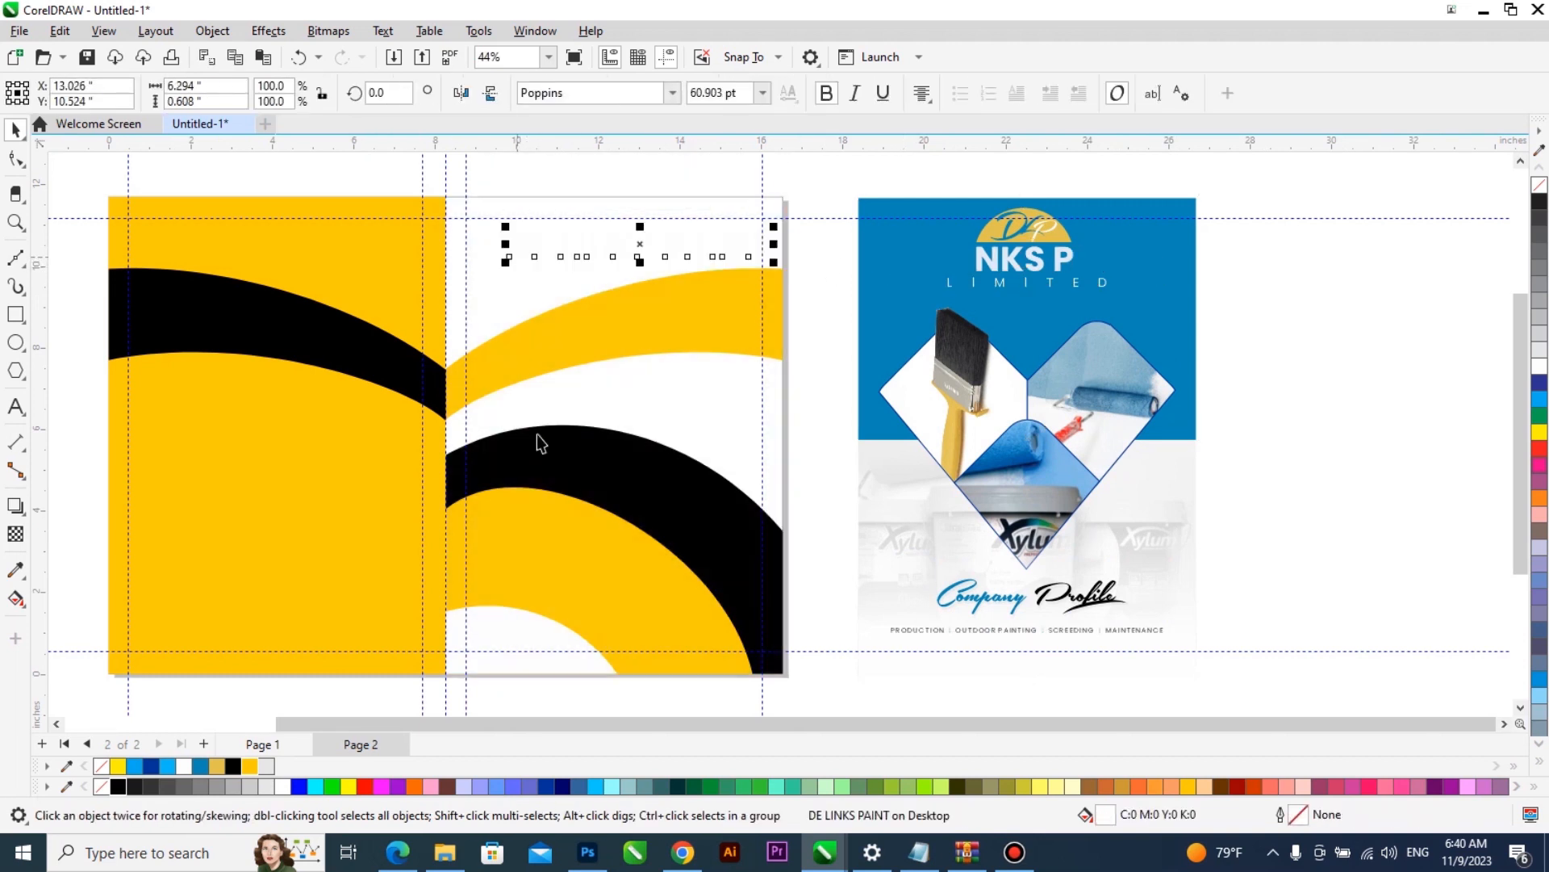
pyautogui.click(117, 785)
pyautogui.scroll(1, 648, 229)
pyautogui.moveTo(650, 252); pyautogui.dragTo(621, 255)
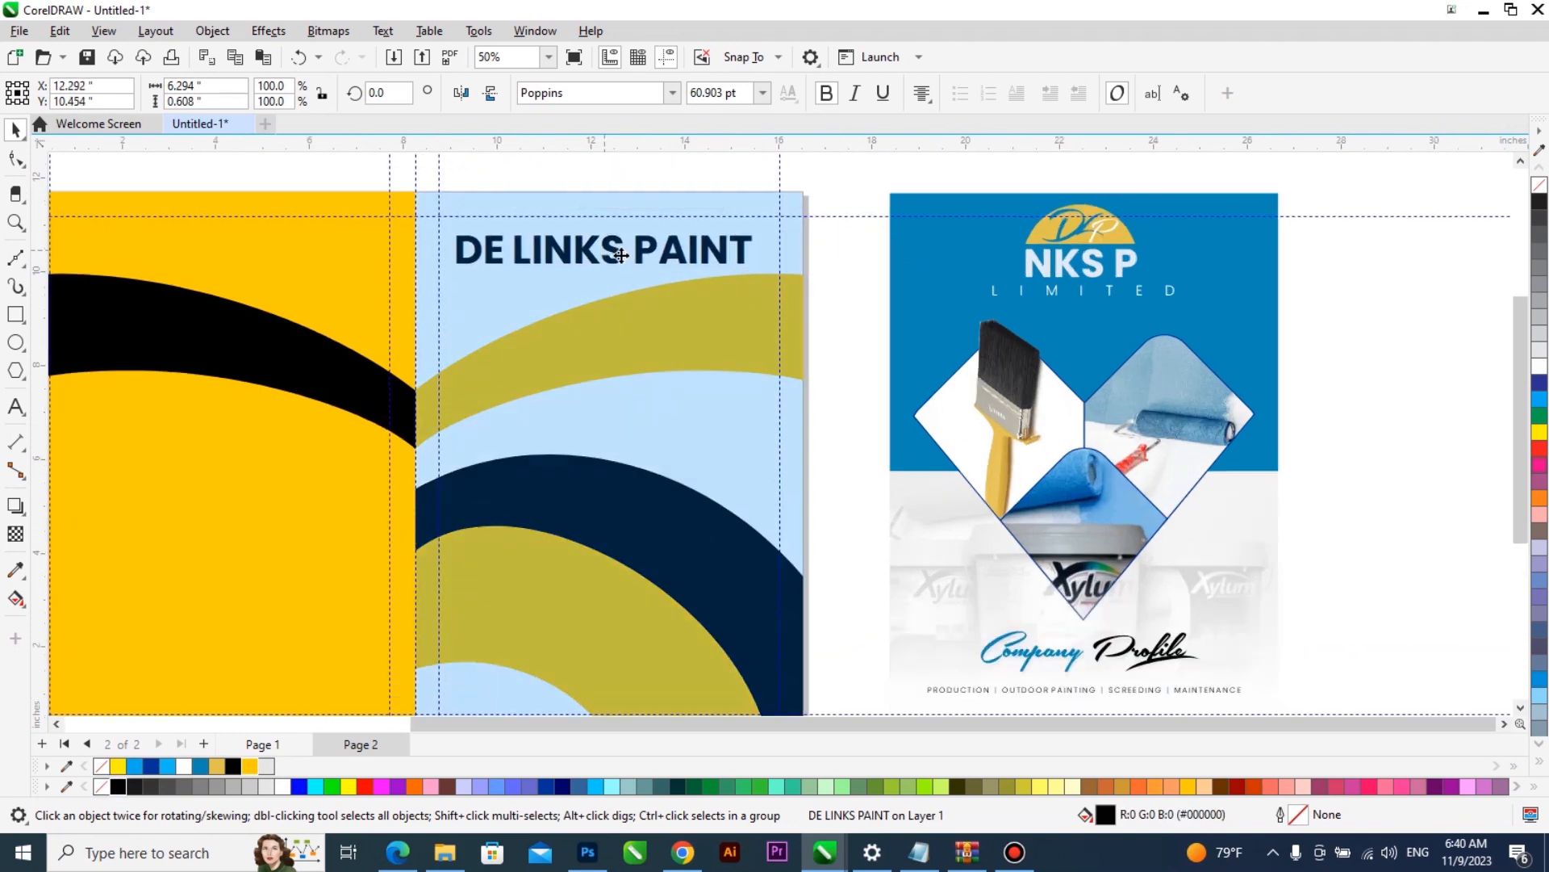
pyautogui.moveTo(752, 271)
pyautogui.mouseDown()
pyautogui.moveTo(643, 277)
pyautogui.moveTo(601, 249)
pyautogui.mouseUp()
pyautogui.doubleClick(560, 250)
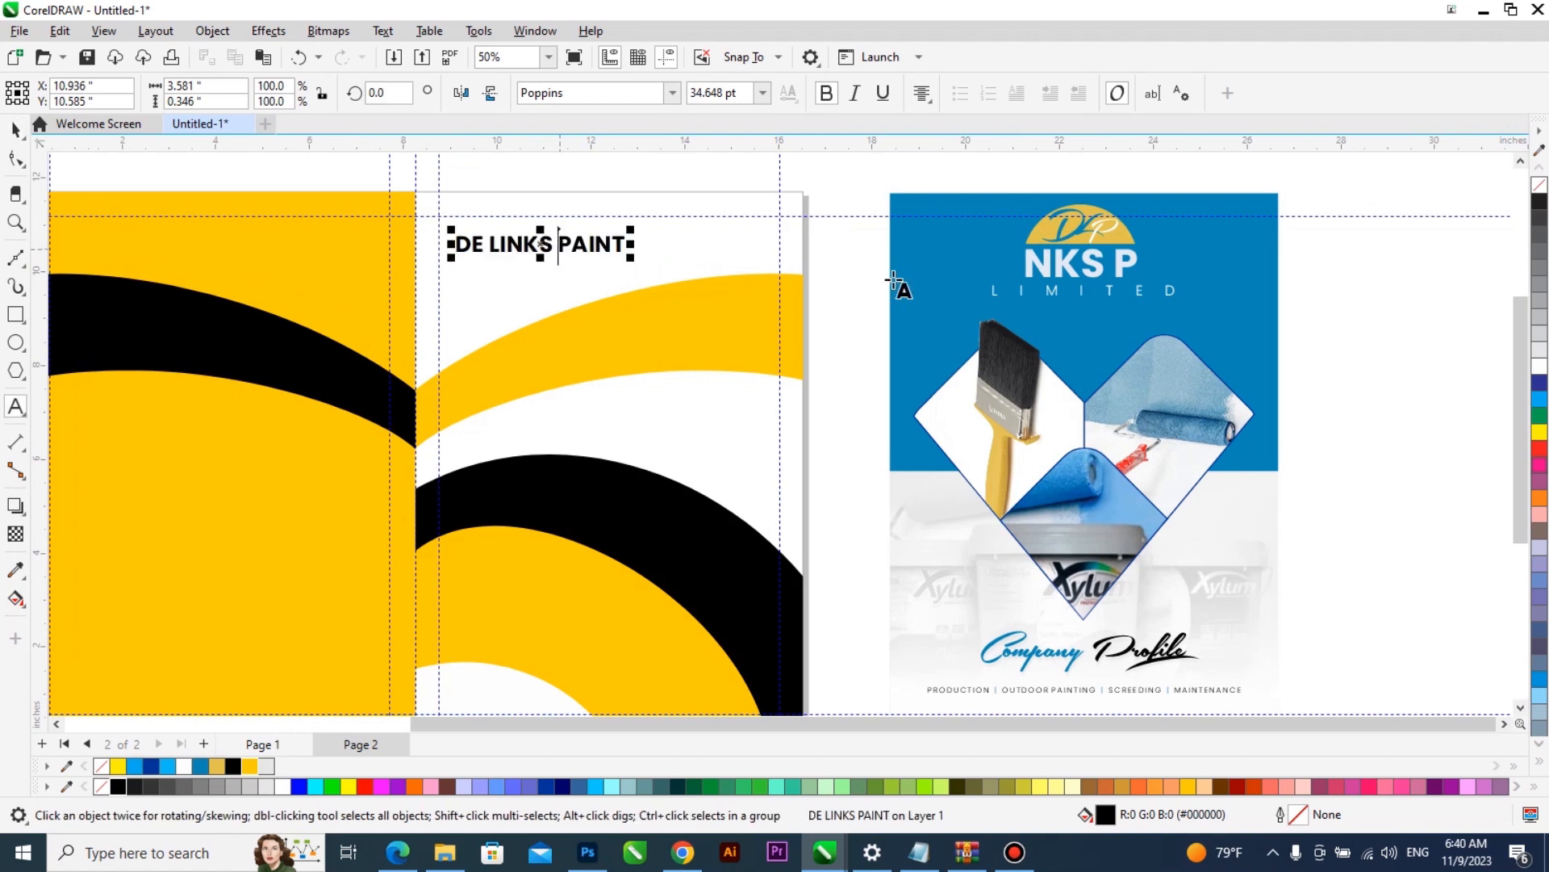
pyautogui.hotkey('ctrl', 'space')
# - Bring the LIMITED text onto the new front cover in deep yellow (#FFCC00) and tighten its letter spacing to about 2.5 in wide
pyautogui.moveTo(997, 292)
pyautogui.mouseDown()
pyautogui.moveTo(664, 291)
pyautogui.moveTo(475, 264)
pyautogui.mouseUp()
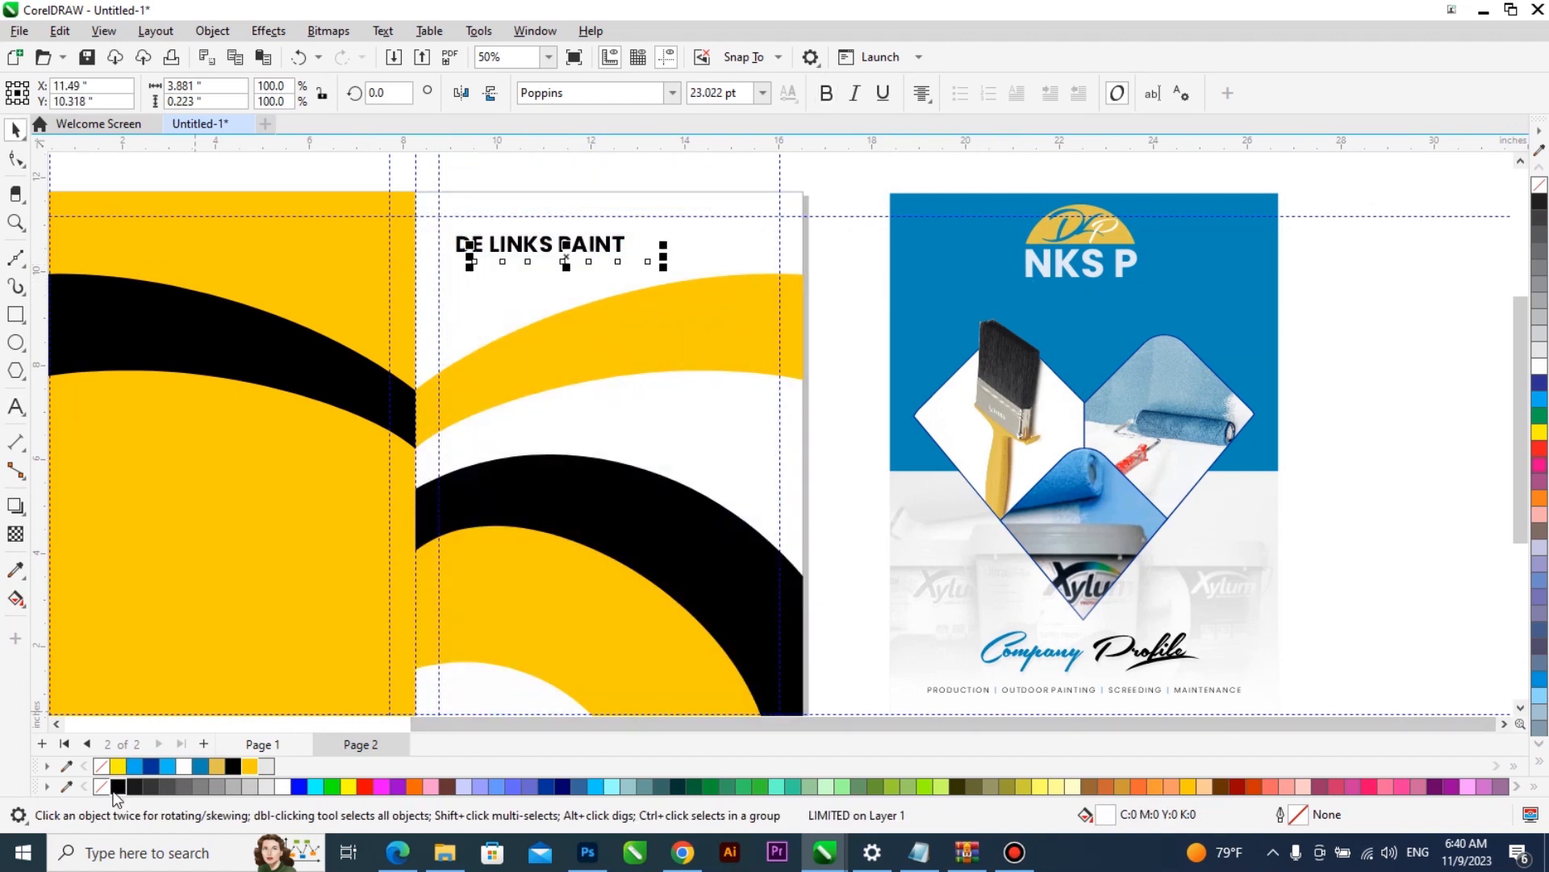
pyautogui.scroll(1, 539, 266)
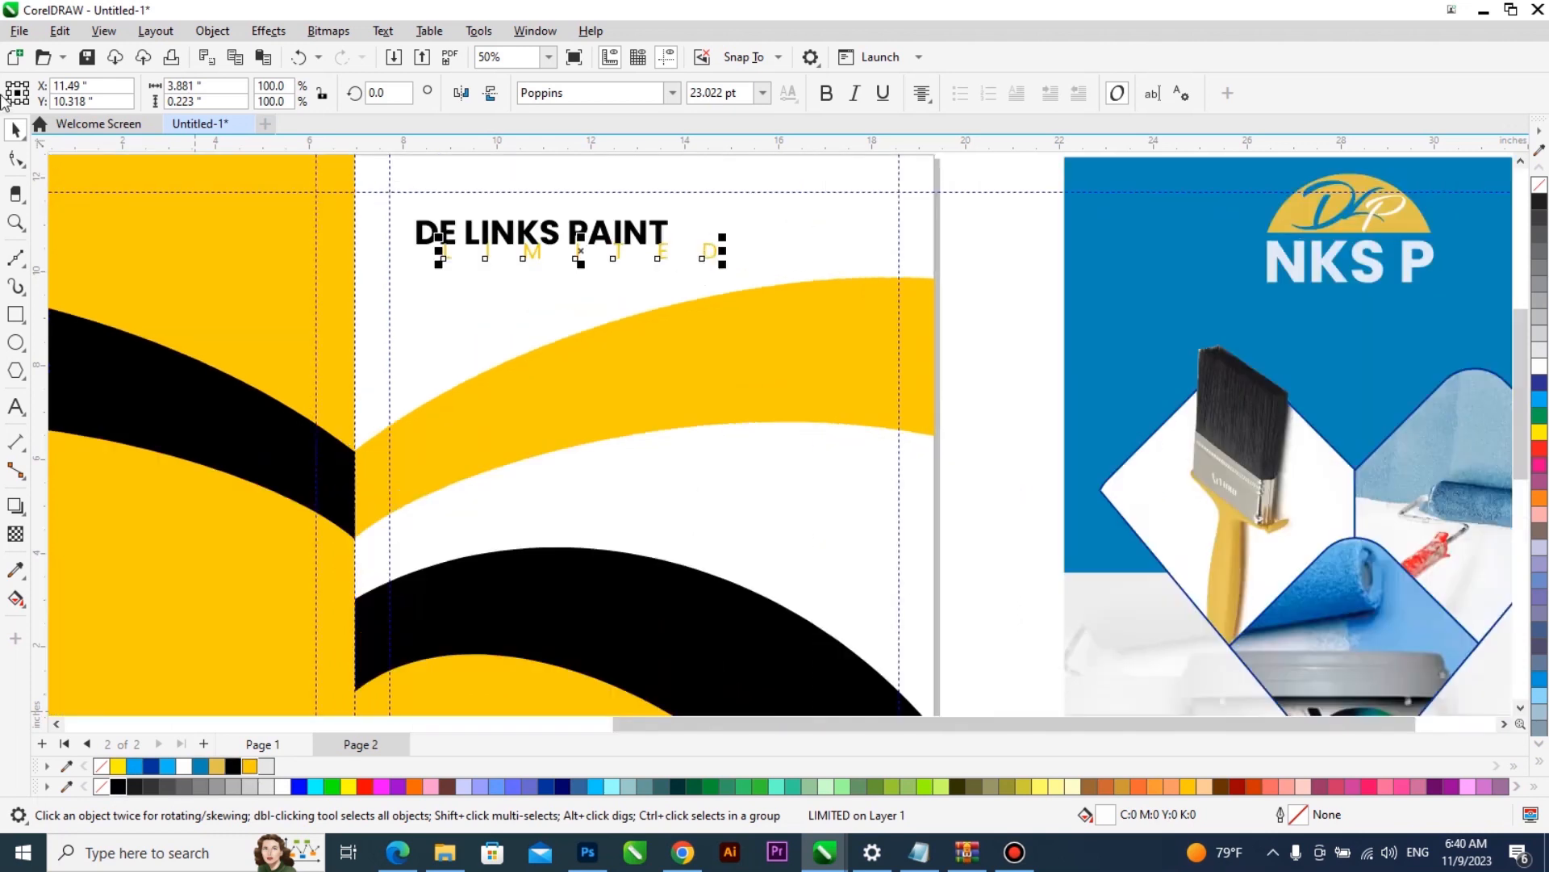
pyautogui.press('F10')
pyautogui.moveTo(724, 269); pyautogui.dragTo(607, 280)
pyautogui.scroll(1, 573, 257)
pyautogui.press('space')
pyautogui.click(536, 260)
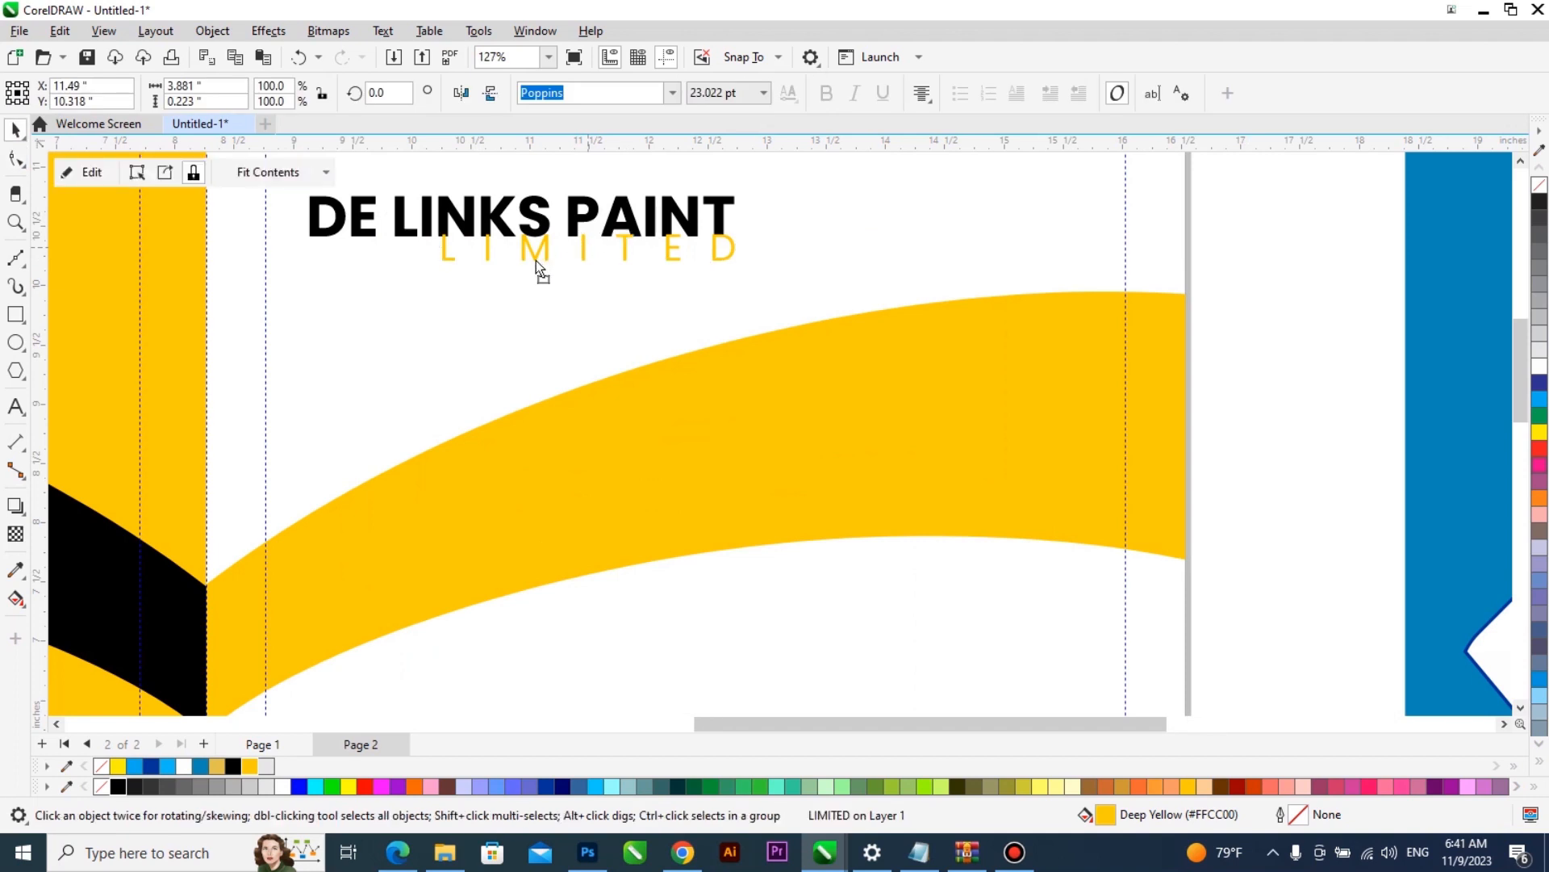
# - Position LIMITED directly beneath DE LINKS PAINT, left-align its text and align both texts along their left edges
pyautogui.moveTo(587, 260); pyautogui.dragTo(530, 274)
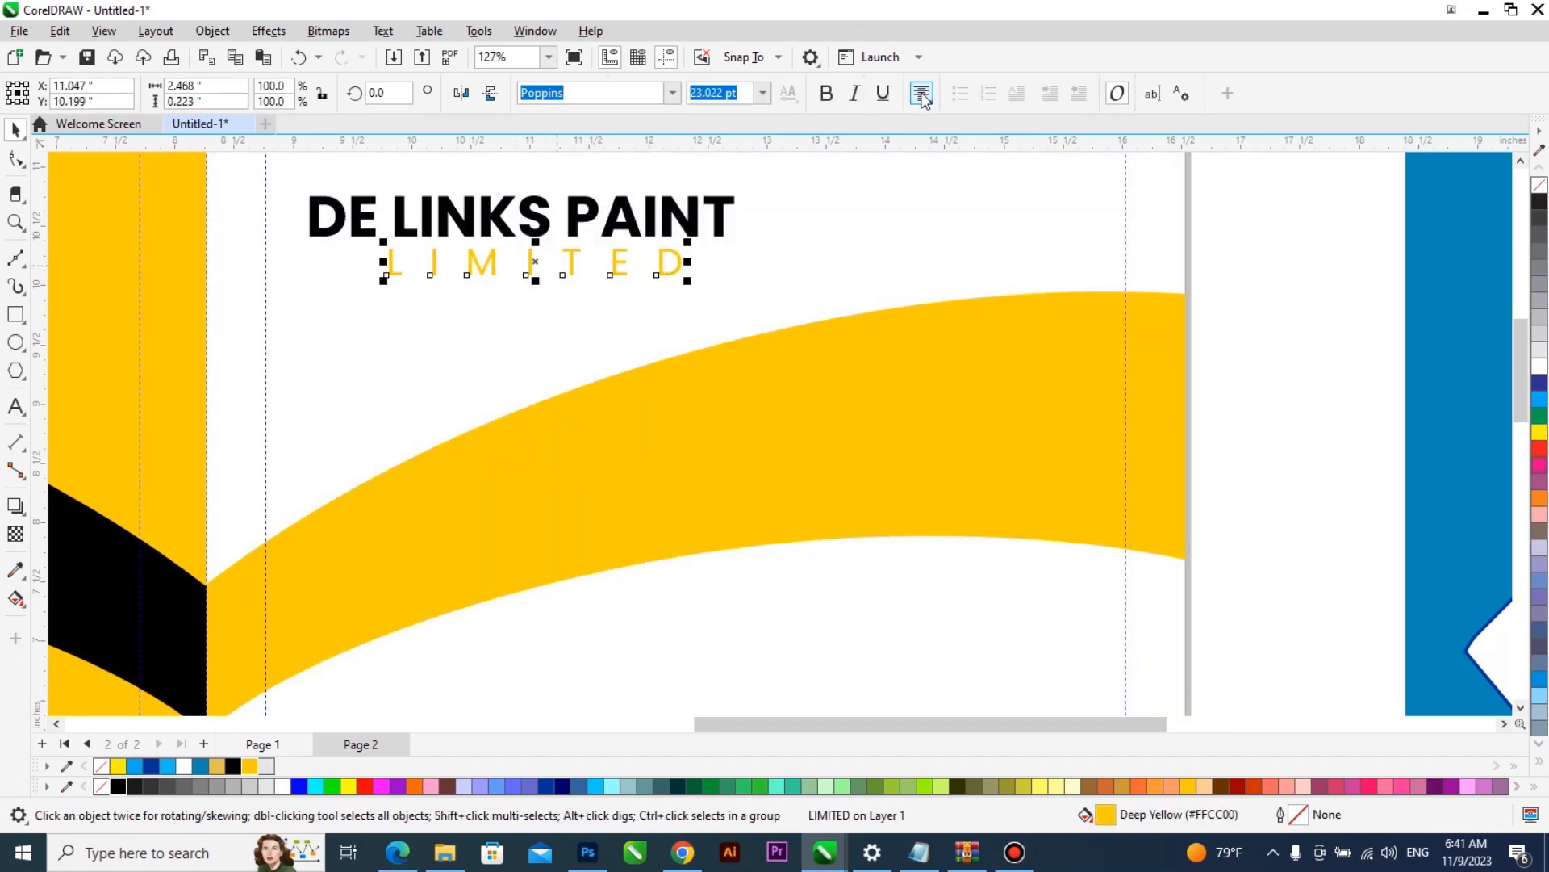
pyautogui.click(922, 94)
pyautogui.click(728, 212)
pyautogui.keyDown('shift'); pyautogui.click(722, 216); pyautogui.keyUp('shift')
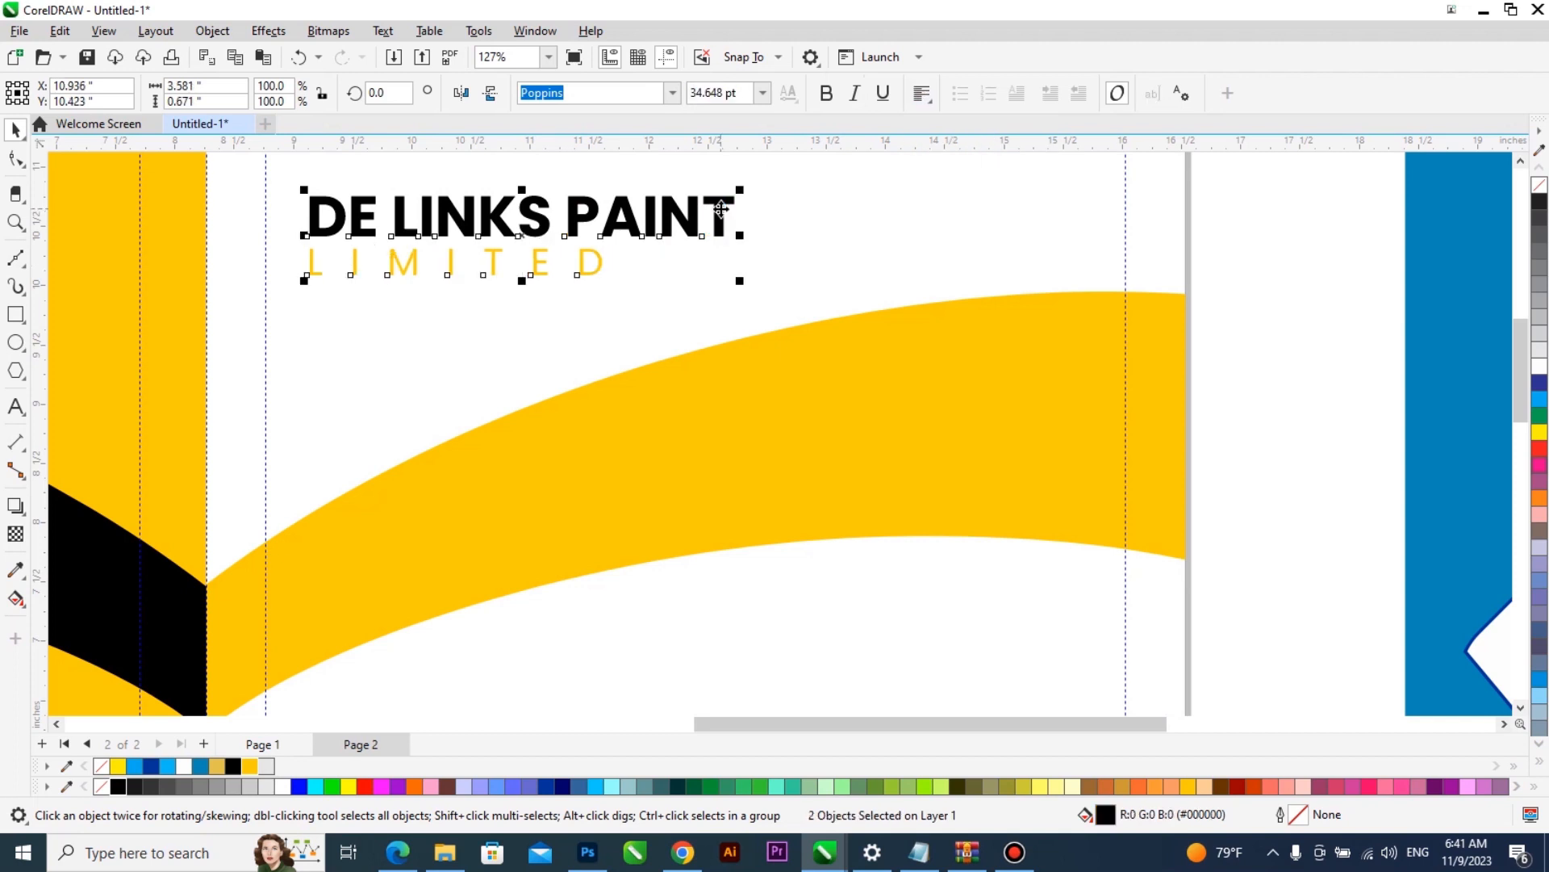
pyautogui.click(604, 267)
# - Recolour the larger yellow circle inside the front cover's PowerClip to light grey and finish editing
pyautogui.scroll(-4, 606, 274)
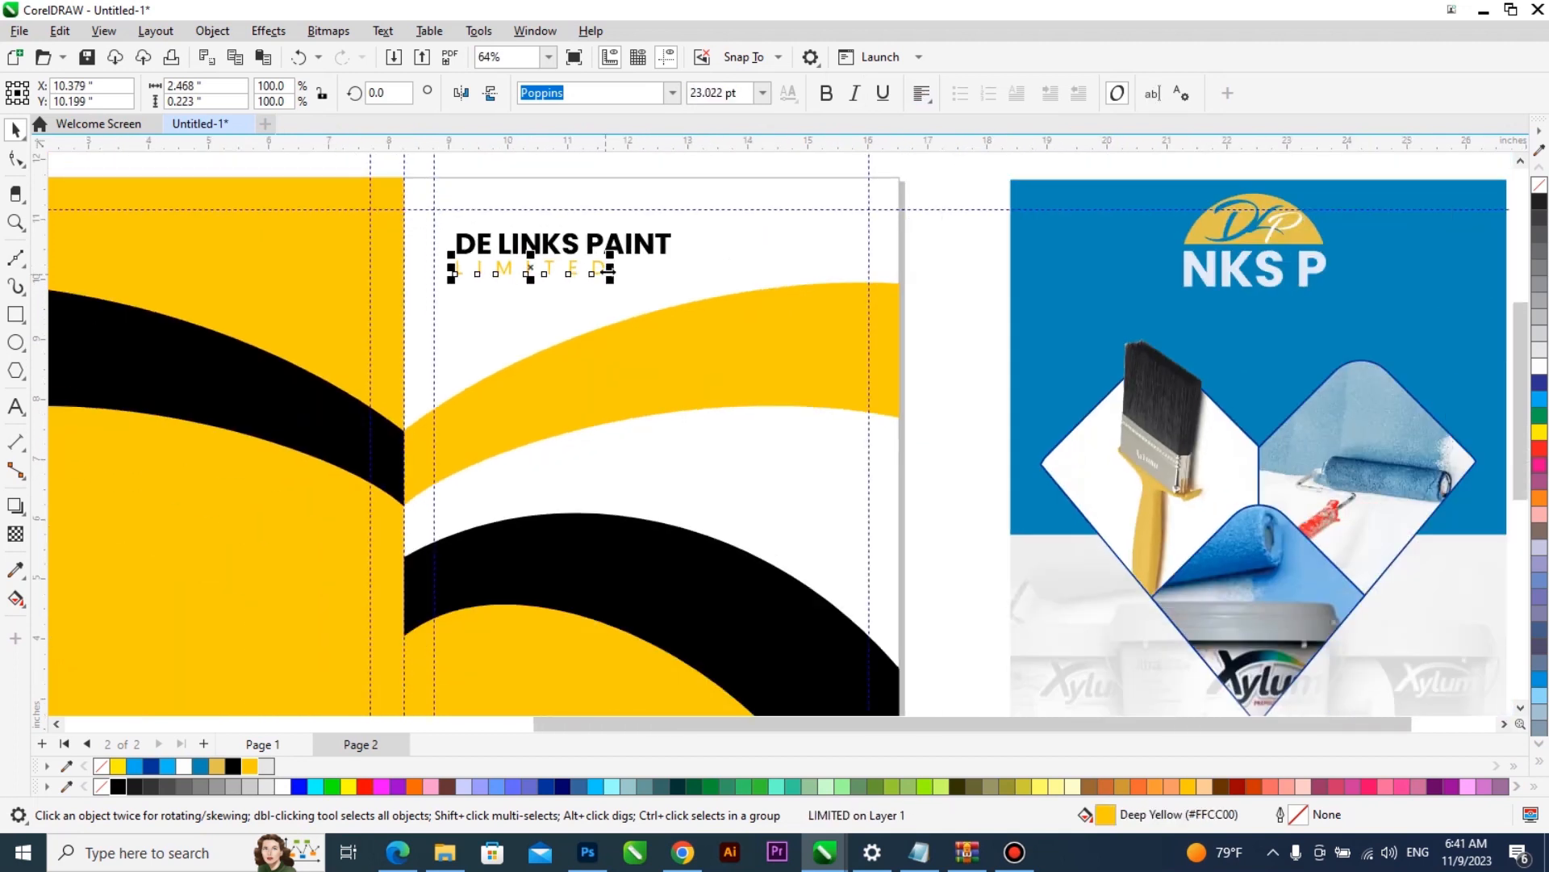
pyautogui.scroll(-1, 720, 238)
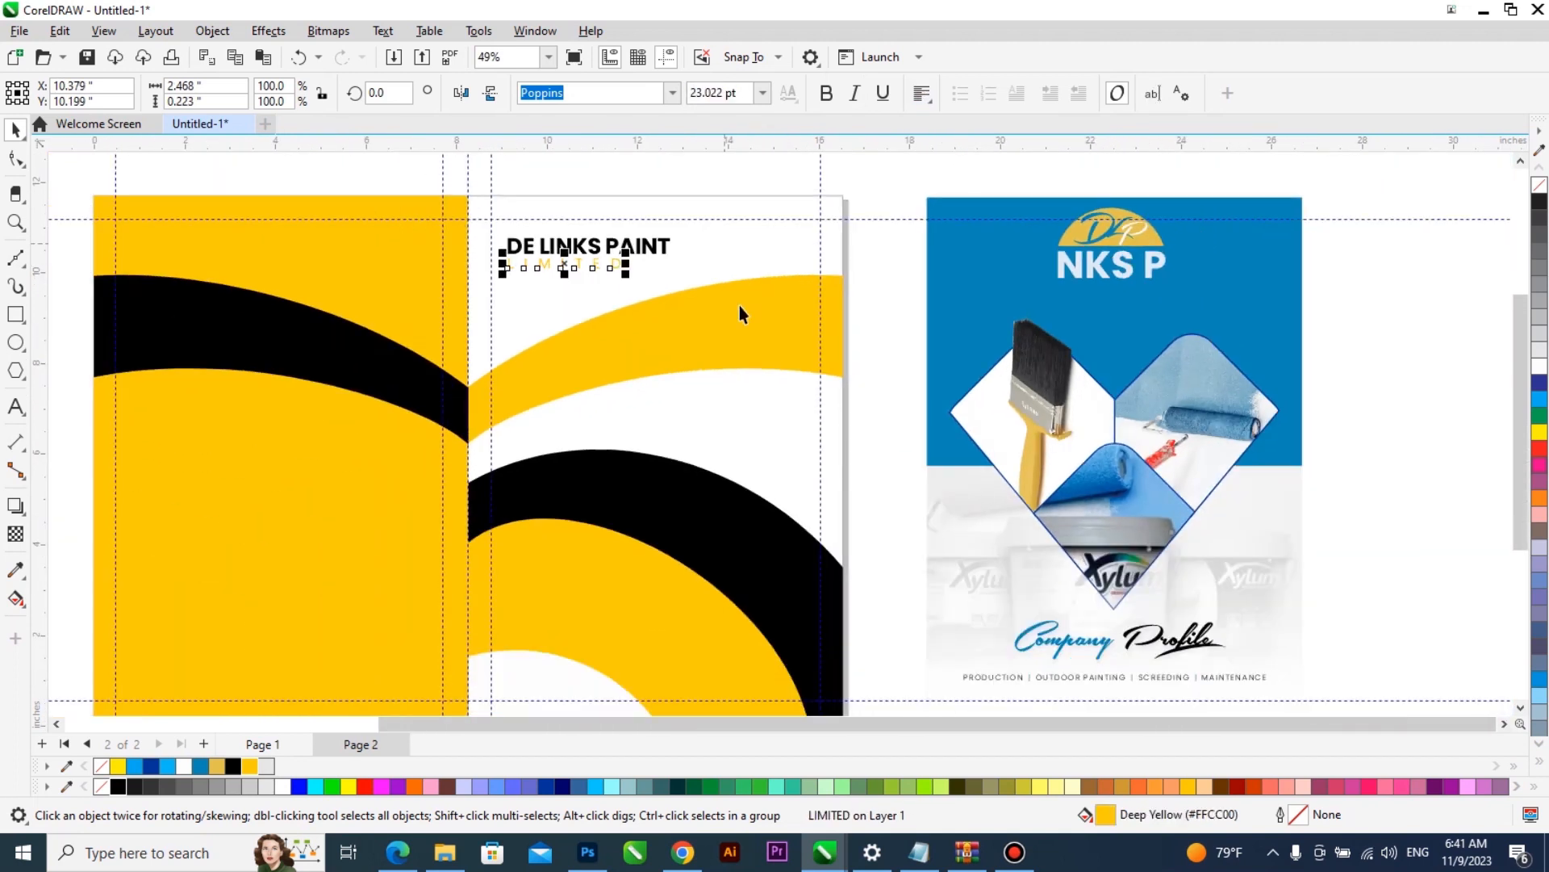
pyautogui.scroll(-1, 743, 300)
pyautogui.scroll(-1, 744, 303)
pyautogui.click(771, 303)
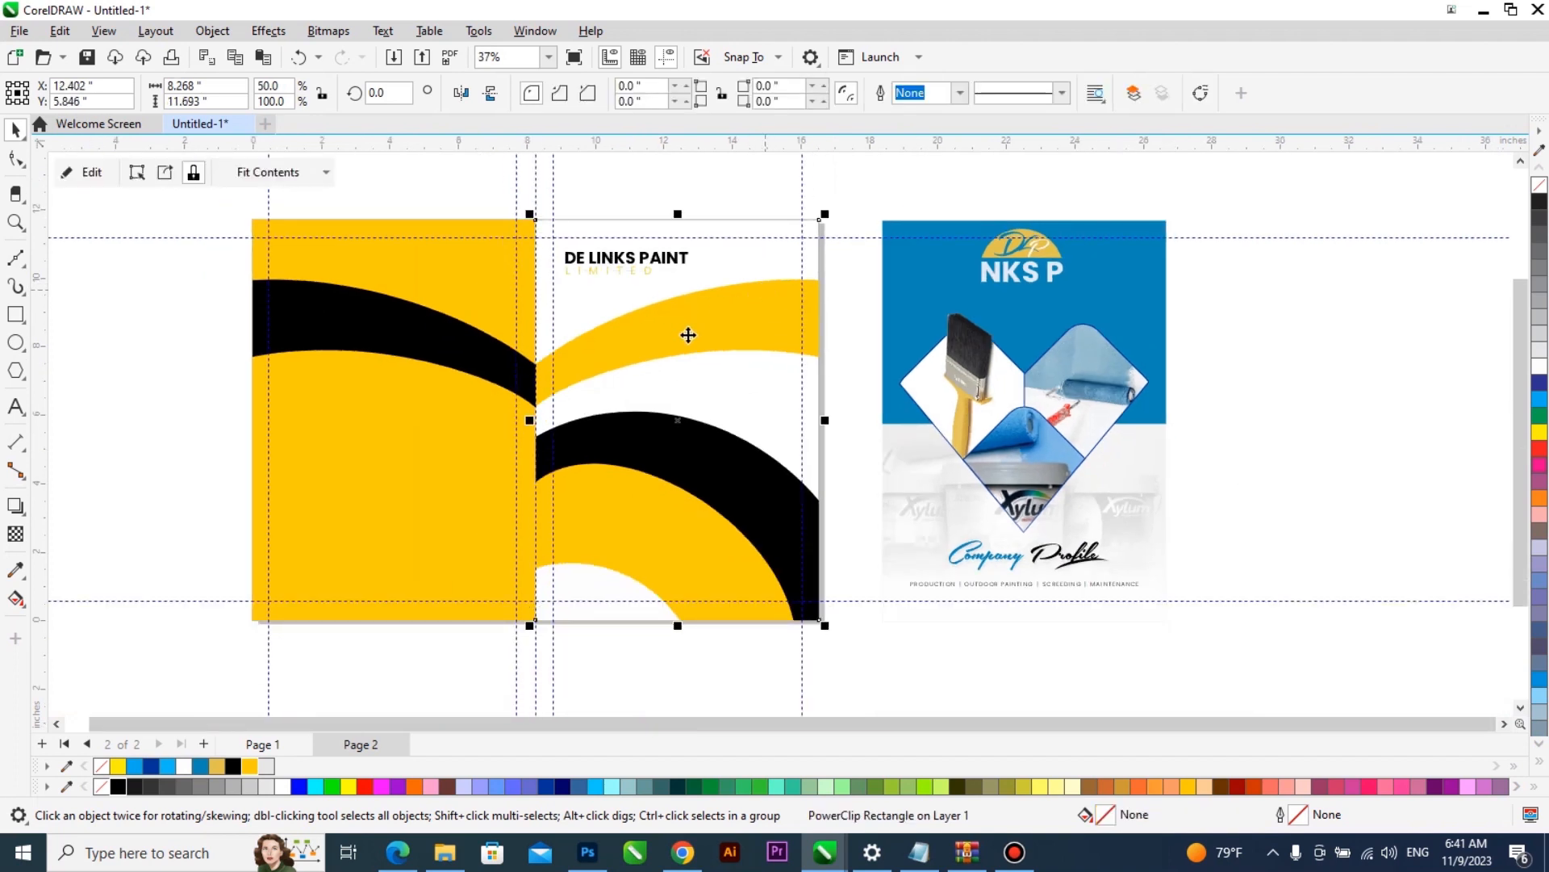
pyautogui.doubleClick(651, 510)
pyautogui.click(650, 509)
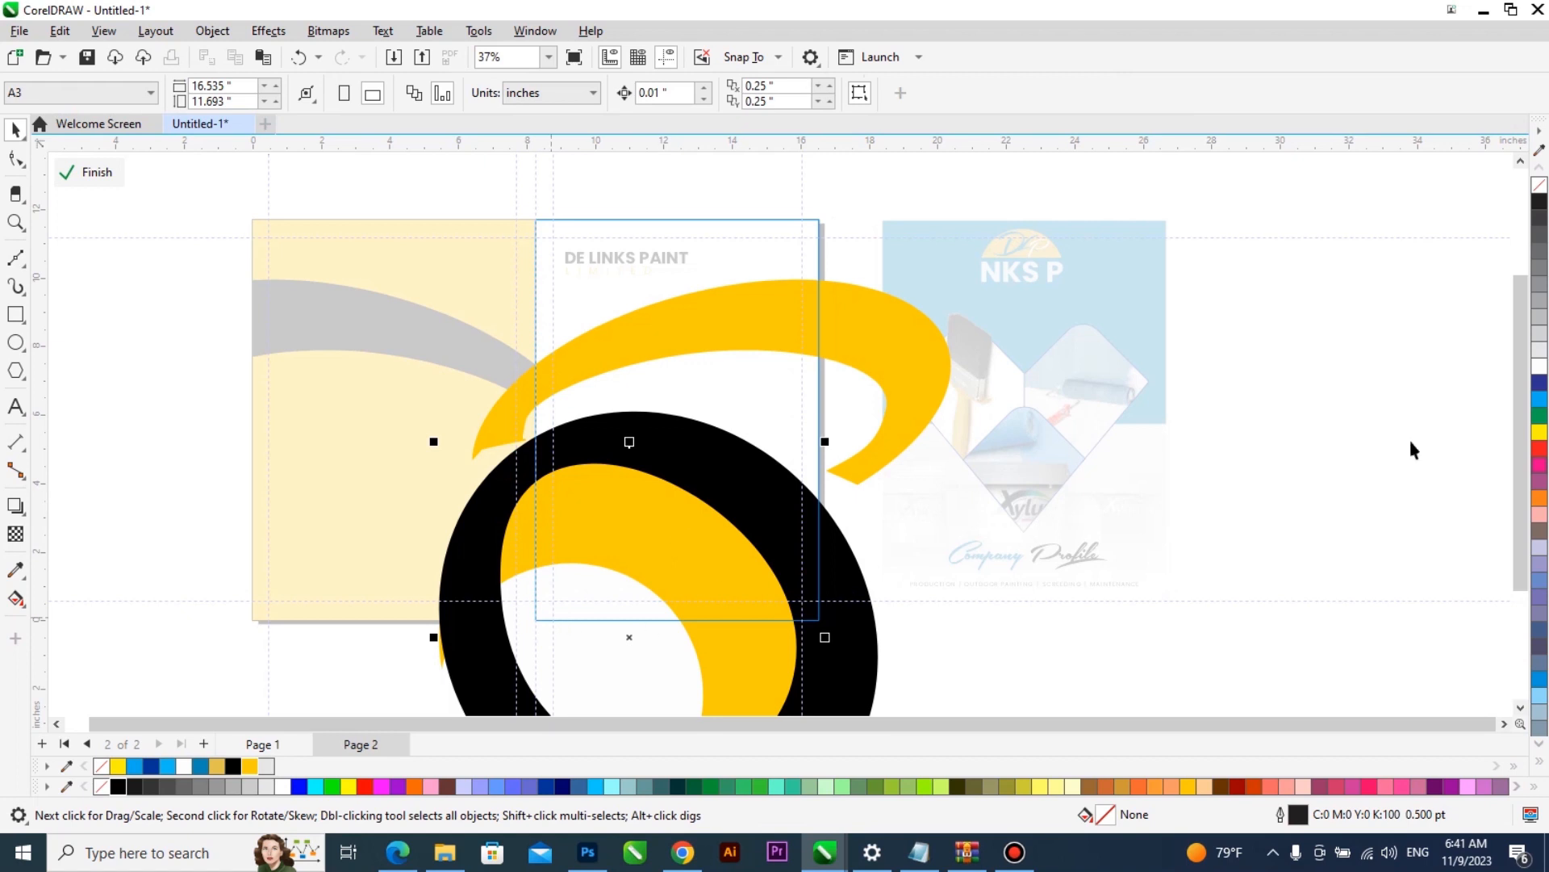
pyautogui.click(269, 787)
pyautogui.keyDown('ctrl'); pyautogui.click(1211, 514); pyautogui.keyUp('ctrl')
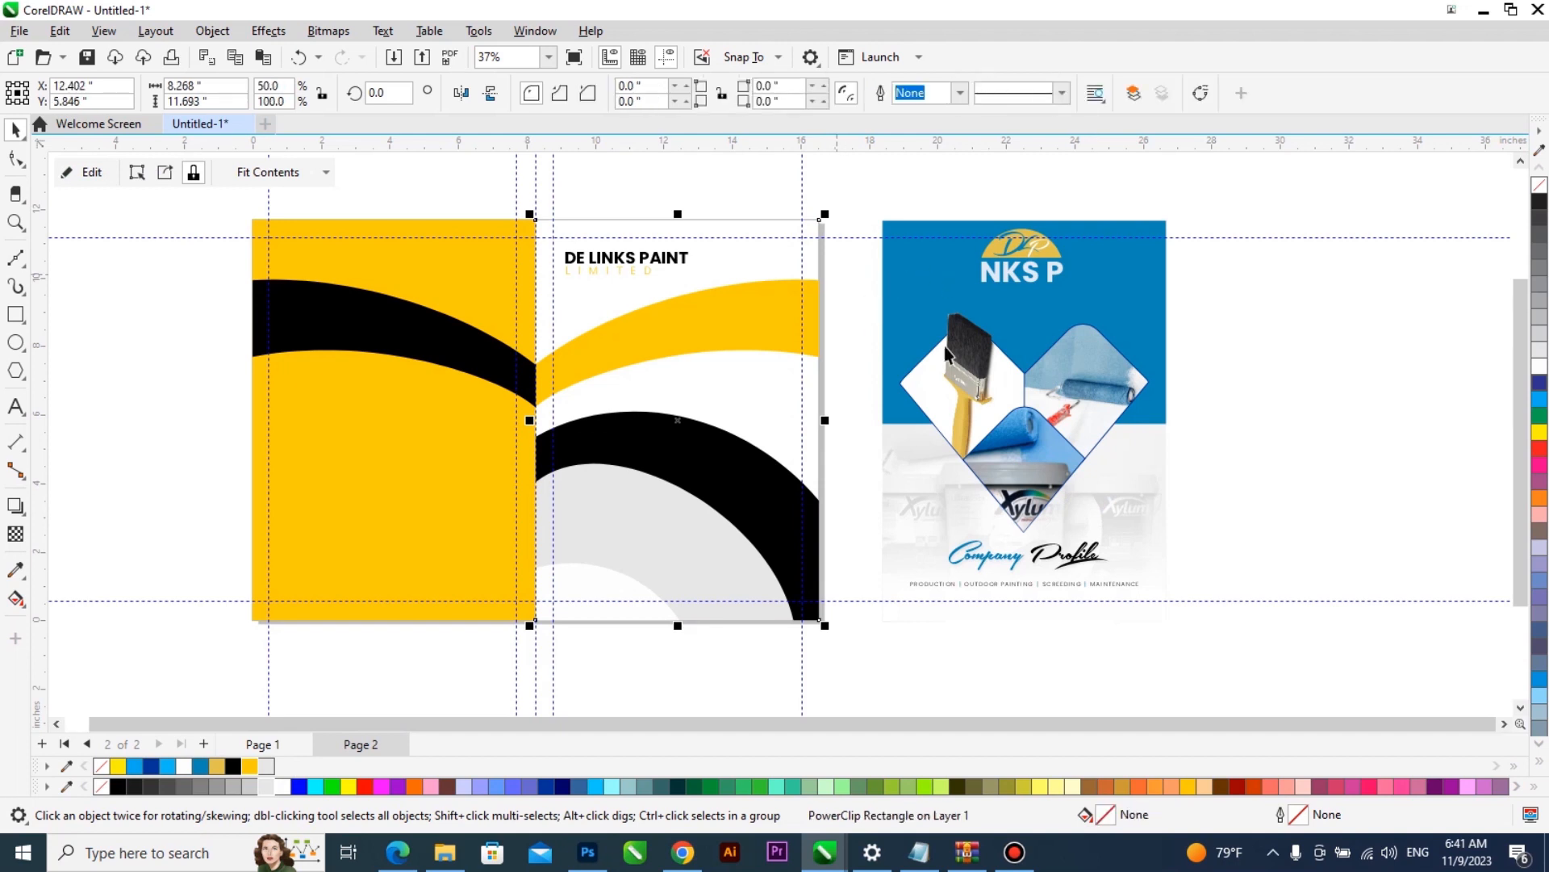
# - Move the four picture shapes onto the new front cover, enlarge the set to about 6.5 in wide and set it aside beyond the blue cover
pyautogui.click(980, 407)
pyautogui.moveTo(1233, 312)
pyautogui.mouseDown()
pyautogui.moveTo(1187, 353)
pyautogui.moveTo(803, 521)
pyautogui.moveTo(811, 565)
pyautogui.mouseUp()
pyautogui.moveTo(1008, 448); pyautogui.dragTo(733, 499)
pyautogui.moveTo(800, 365); pyautogui.dragTo(733, 394)
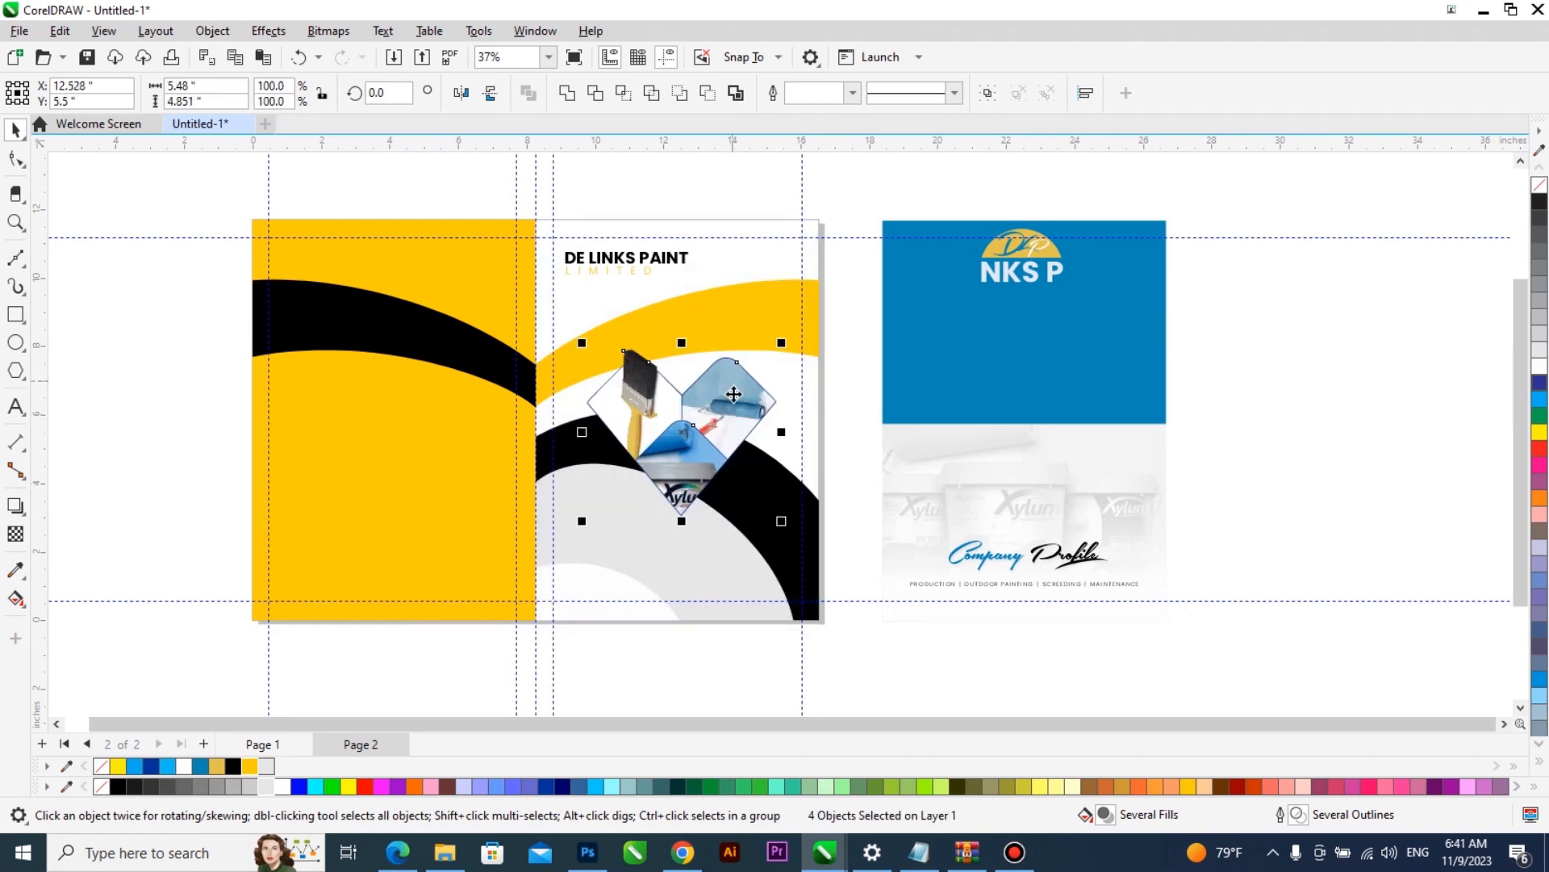
pyautogui.moveTo(787, 337); pyautogui.dragTo(802, 318)
pyautogui.moveTo(744, 382); pyautogui.dragTo(1369, 408)
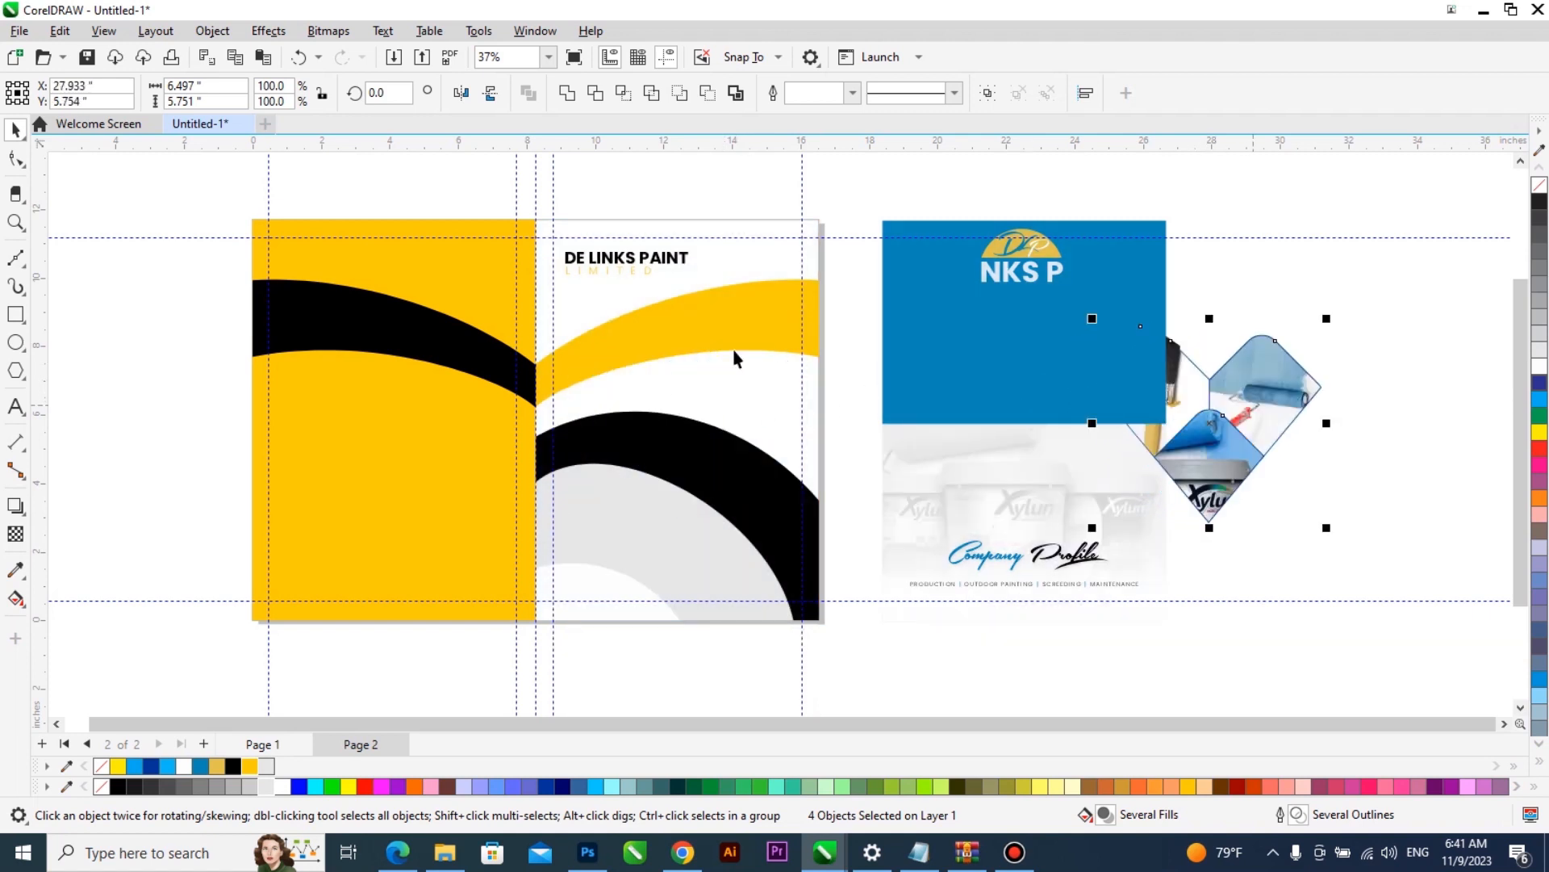
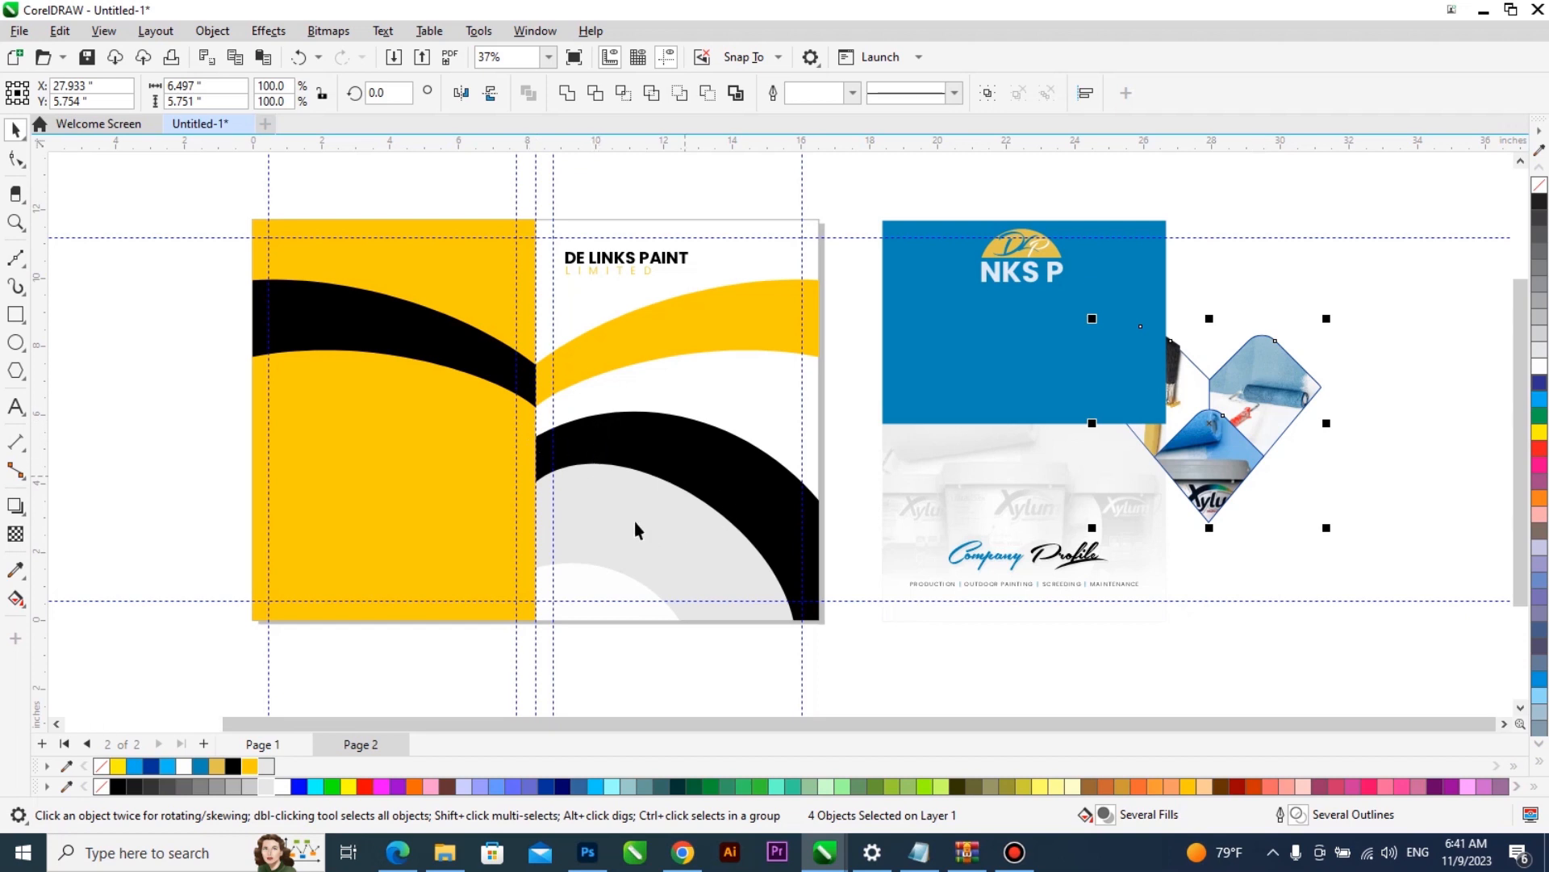
# - Place the four picture shapes inside the front cover's PowerClip and open the clip's contents for editing
pyautogui.moveTo(1235, 404); pyautogui.dragTo(683, 543)
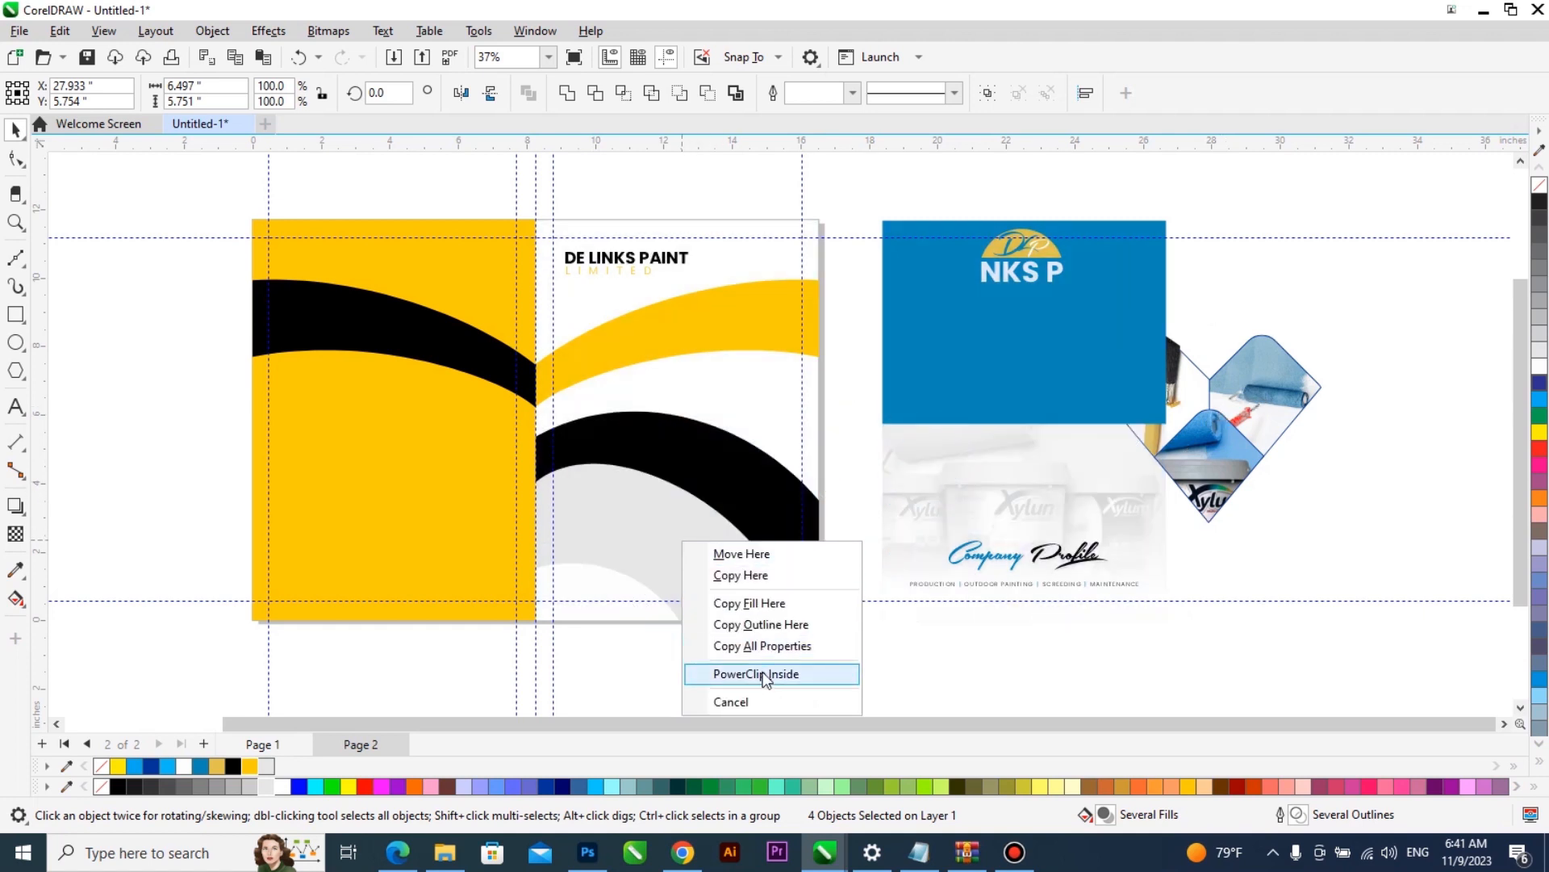
pyautogui.click(757, 673)
pyautogui.rightClick(706, 540)
pyautogui.click(743, 235)
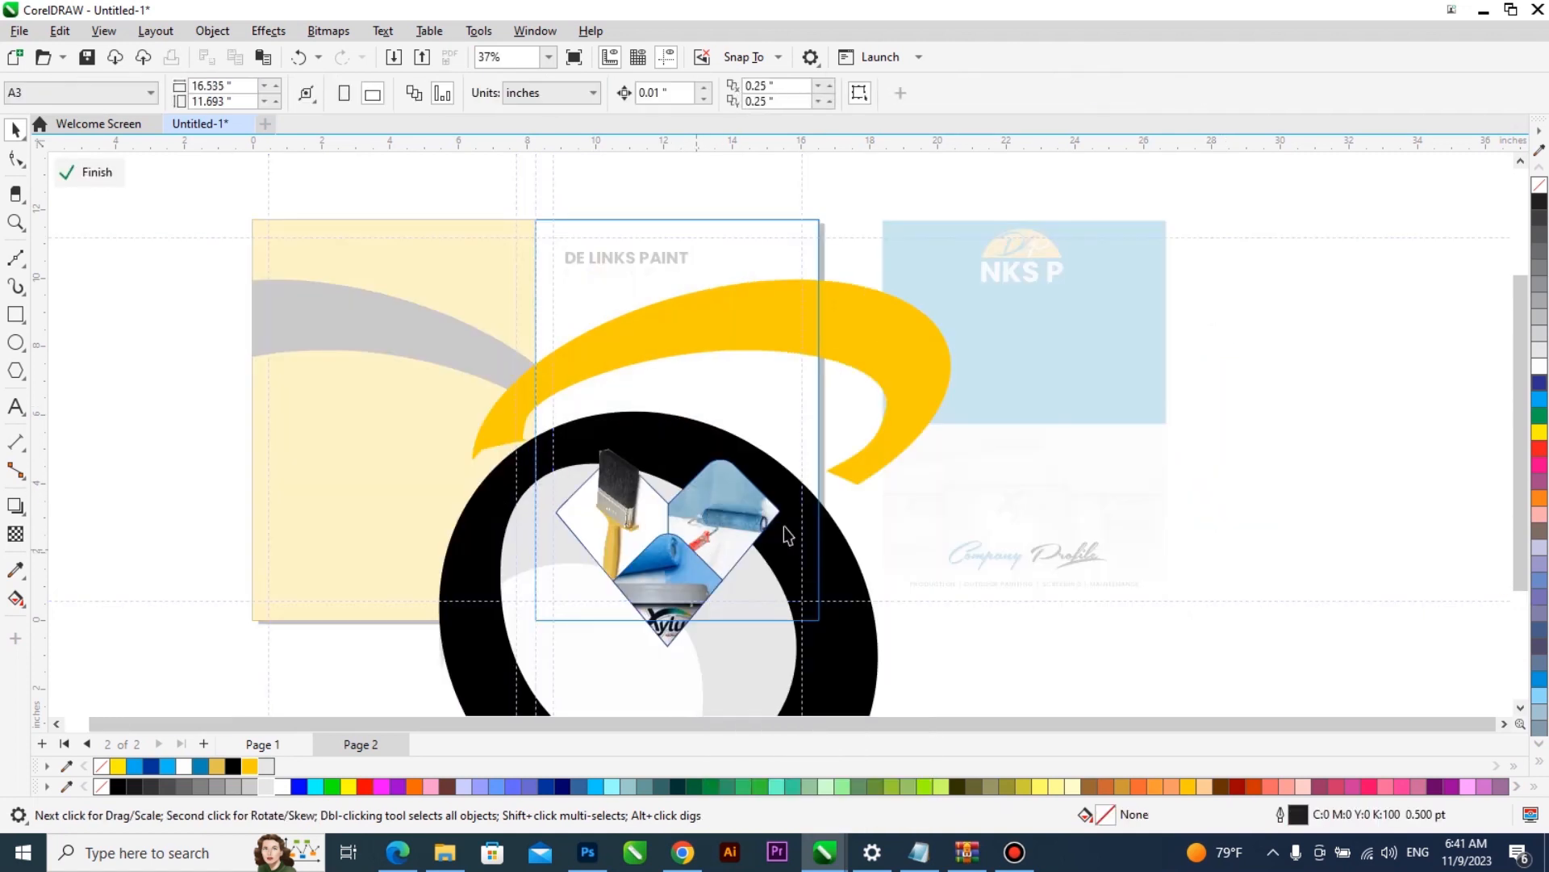
# - Extract the paint bucket, roller and brush pictures from their diamond frames and delete the empty brush frames
pyautogui.hotkey('ctrl', 'z')
pyautogui.hotkey('ctrl', 'z')
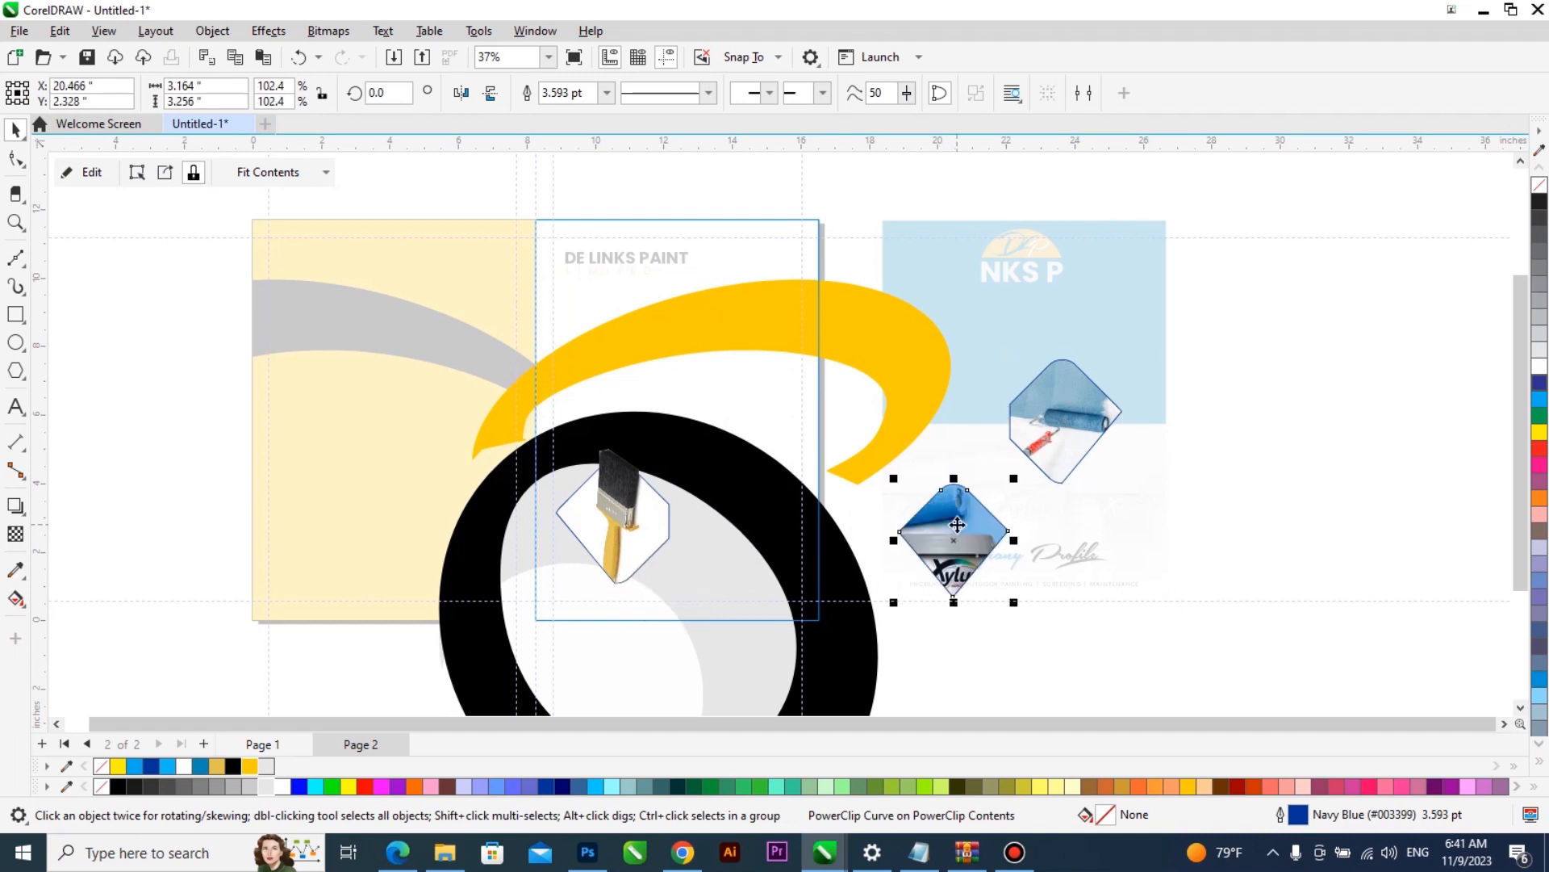
pyautogui.hotkey('ctrl', 'z')
pyautogui.press('x')
pyautogui.hotkey('ctrl', 'z')
pyautogui.hotkey('ctrl', 'z')
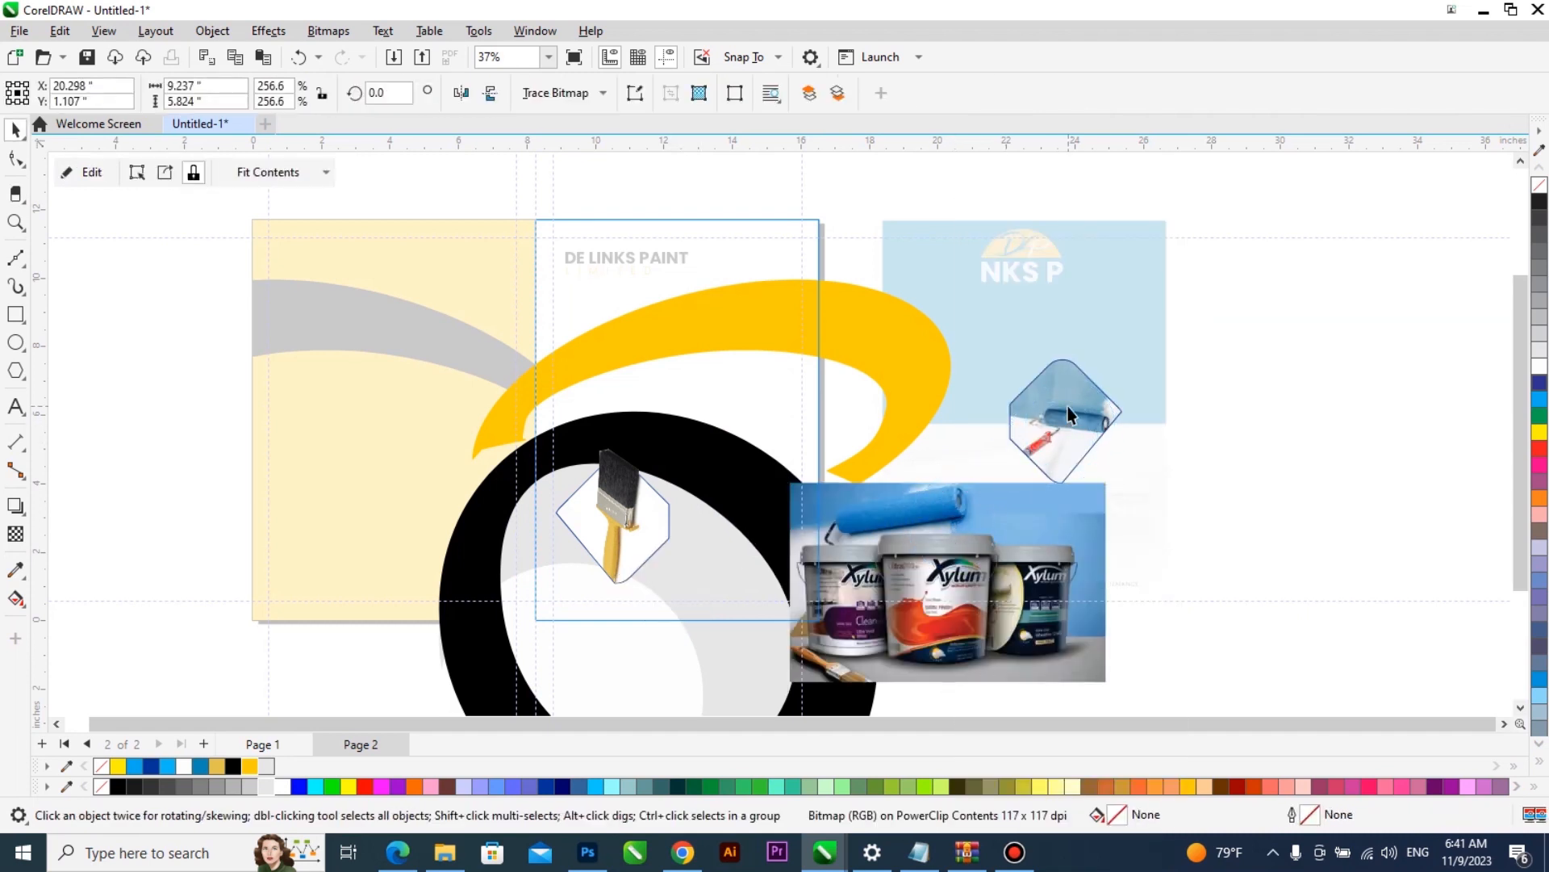
pyautogui.rightClick(633, 519)
pyautogui.click(678, 231)
pyautogui.moveTo(284, 415); pyautogui.dragTo(190, 371)
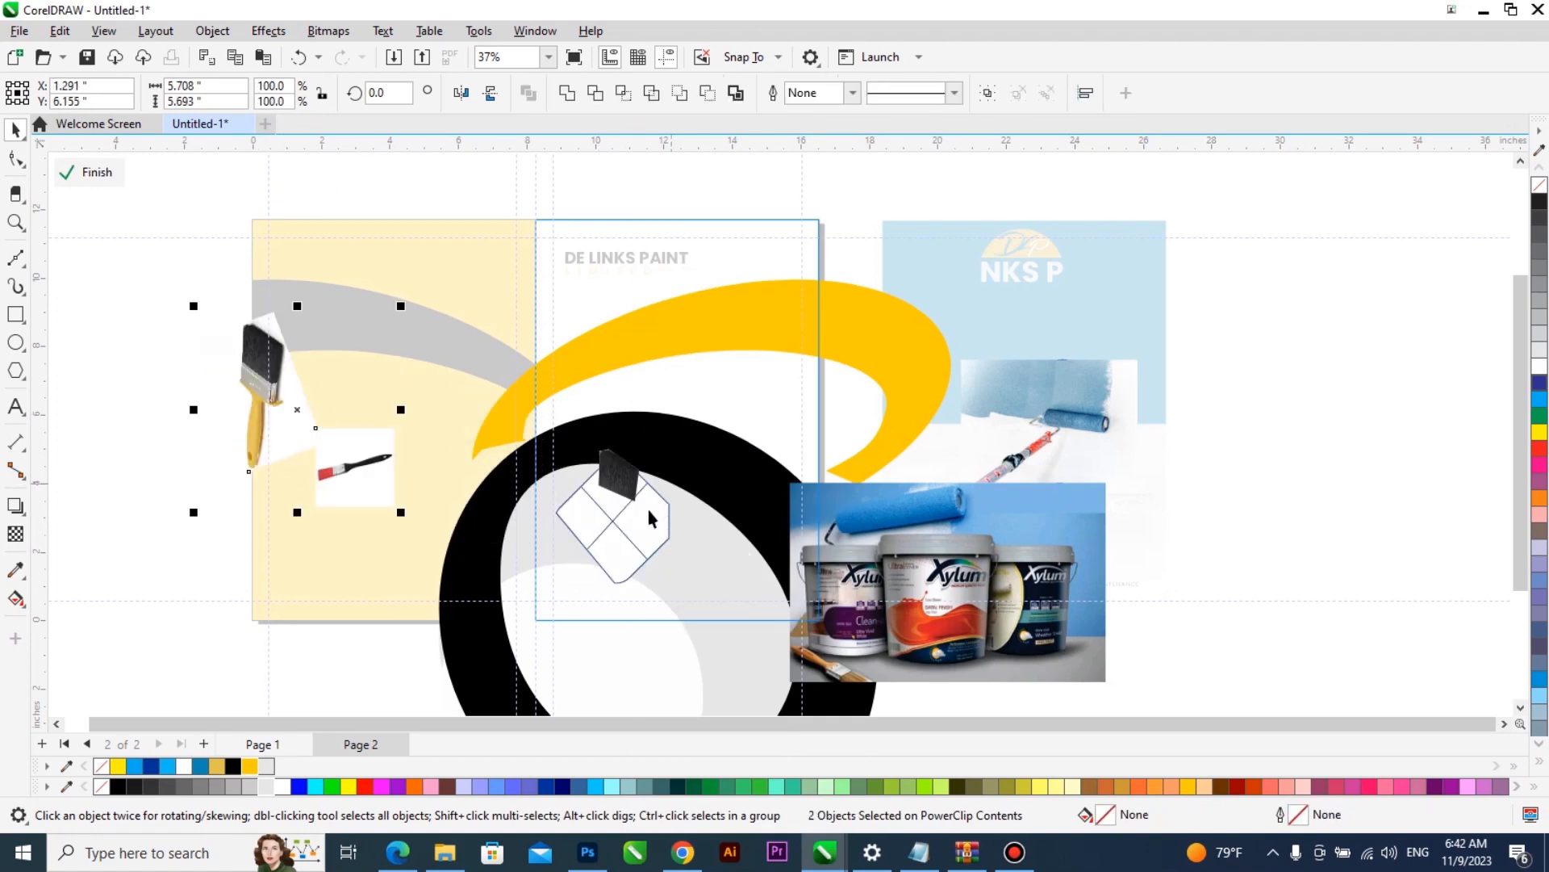
pyautogui.click(651, 545)
pyautogui.press('Delete')
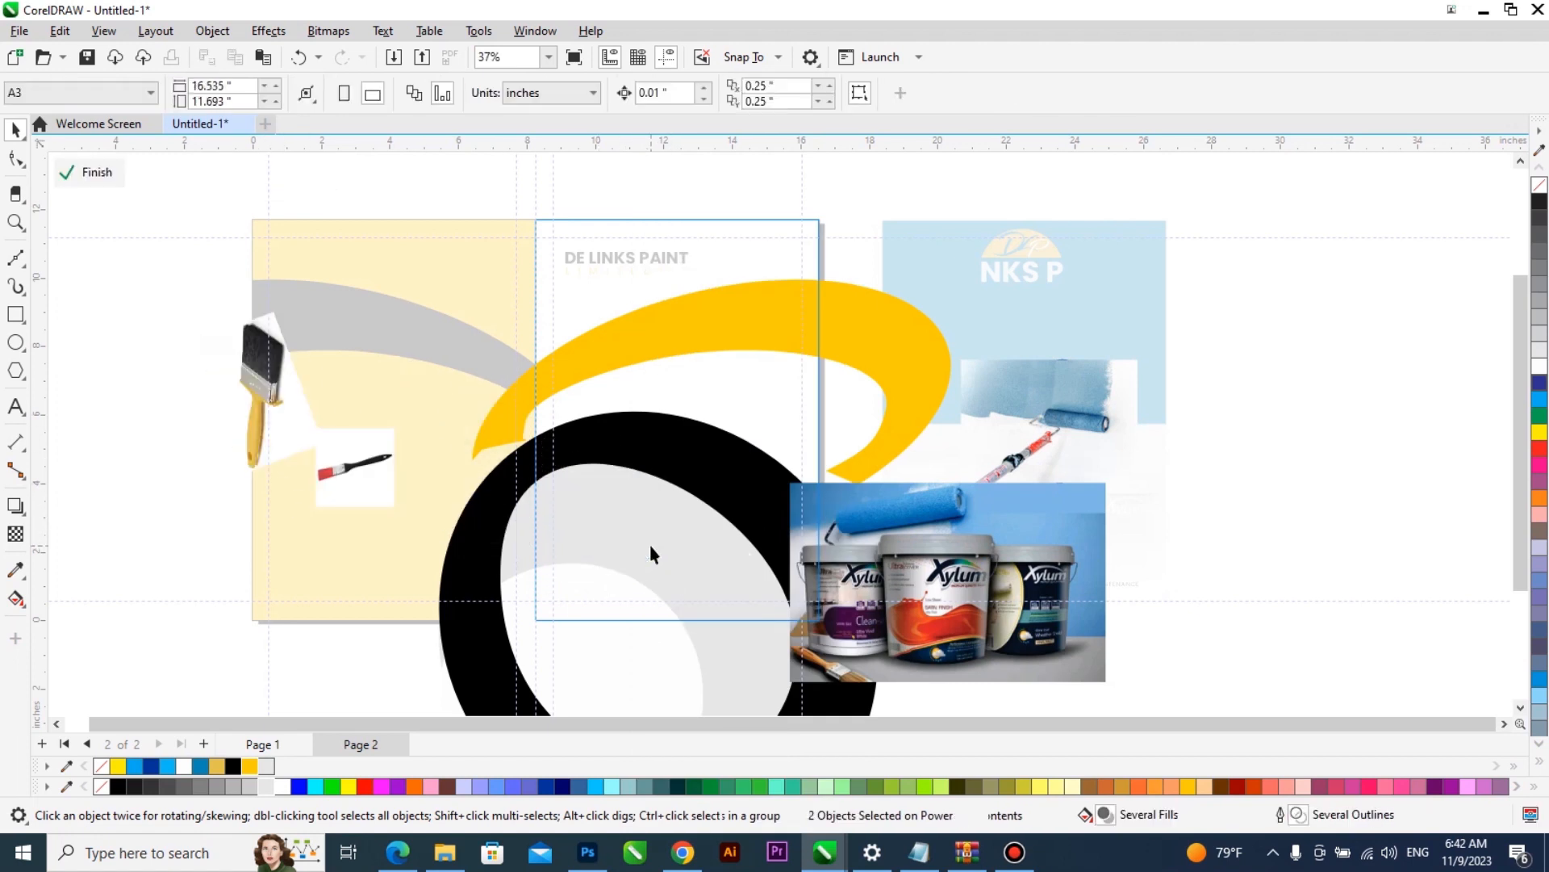
# - PowerClip the paint bucket picture inside the light grey ellipse, enlarge it to about 10.56 in wide and finish editing
pyautogui.moveTo(936, 584); pyautogui.dragTo(595, 528)
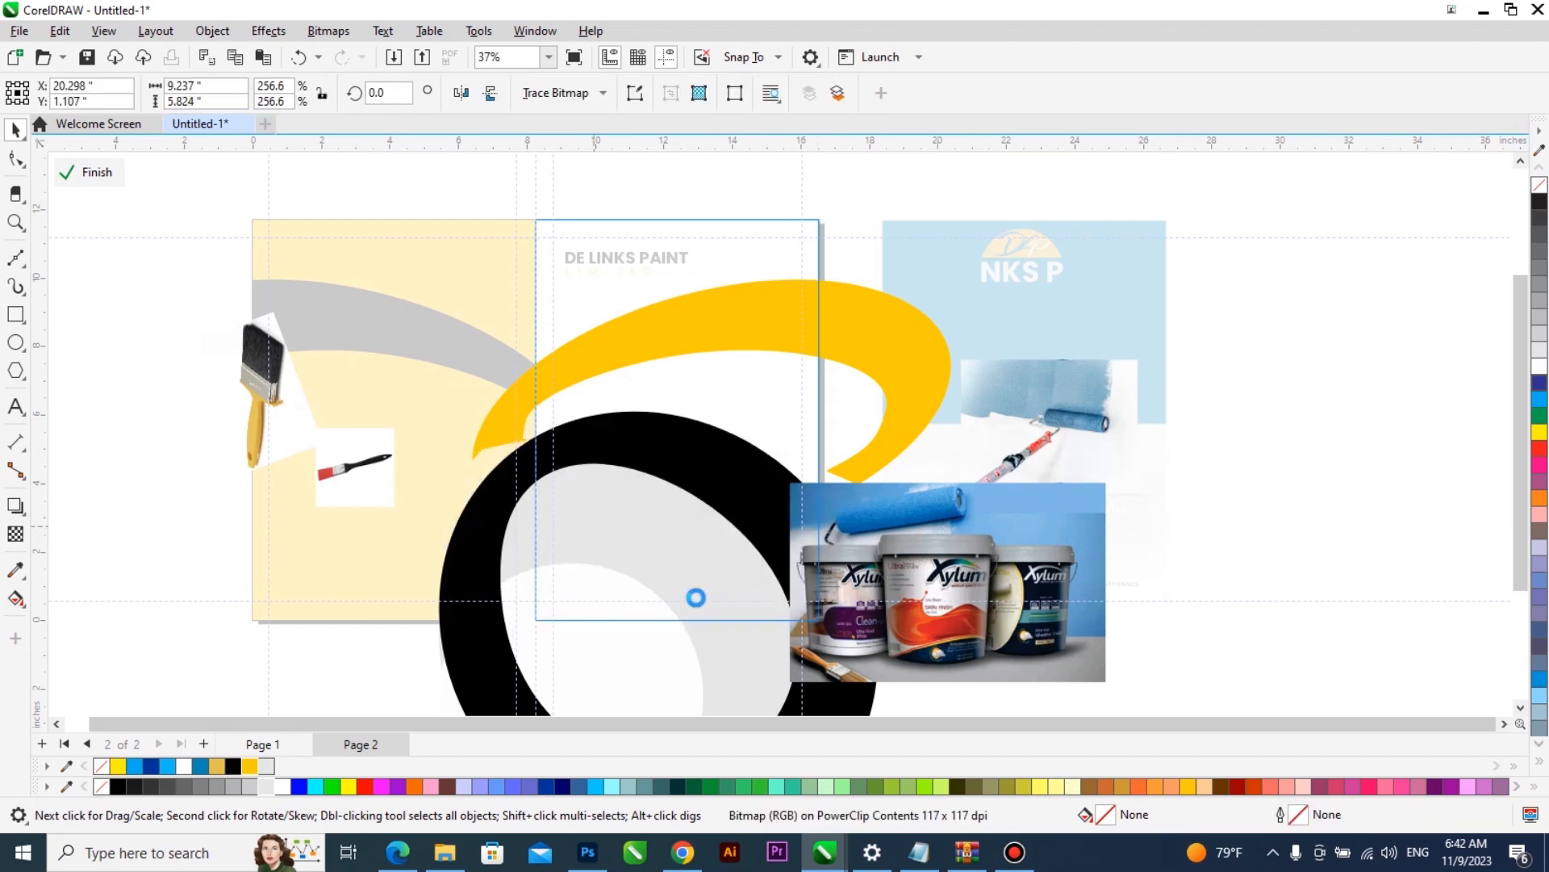
pyautogui.click(694, 590)
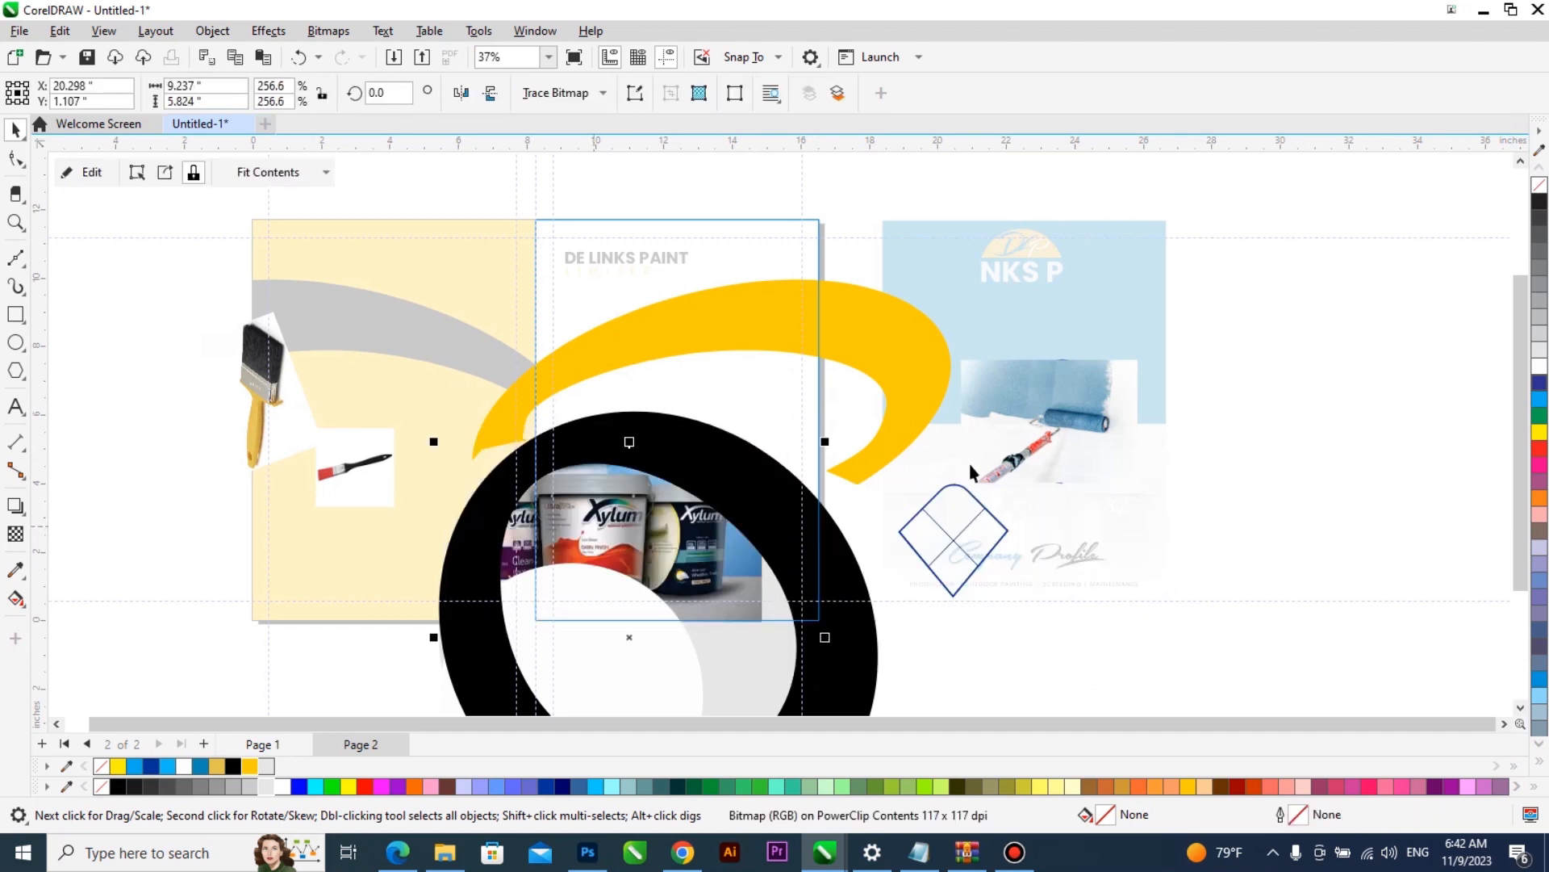
pyautogui.doubleClick(696, 536)
pyautogui.moveTo(771, 628); pyautogui.dragTo(813, 671)
pyautogui.doubleClick(1047, 650)
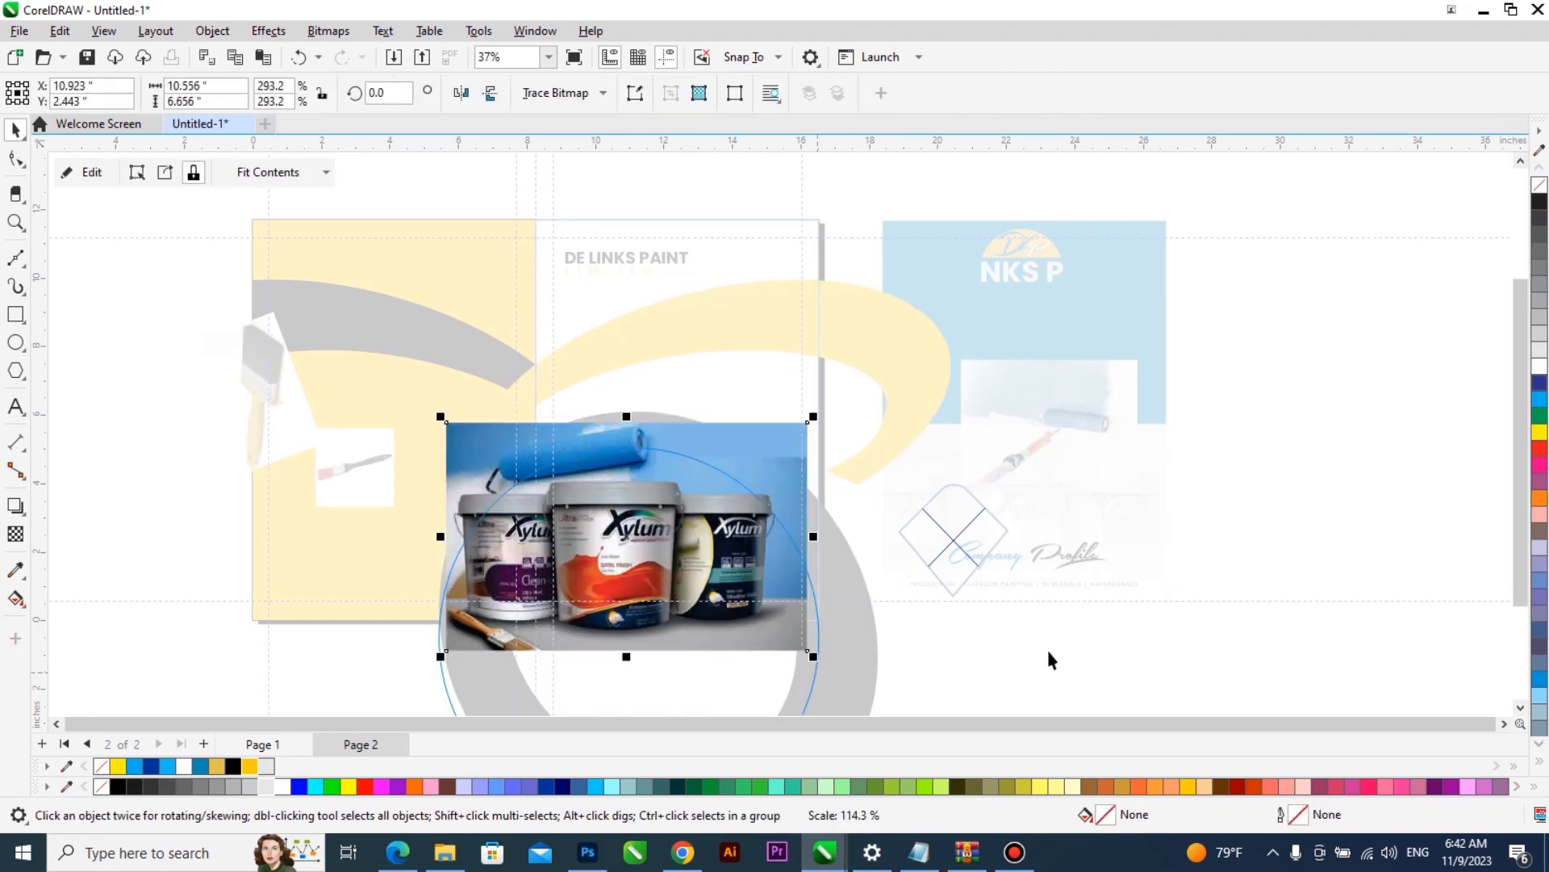
pyautogui.click(747, 575)
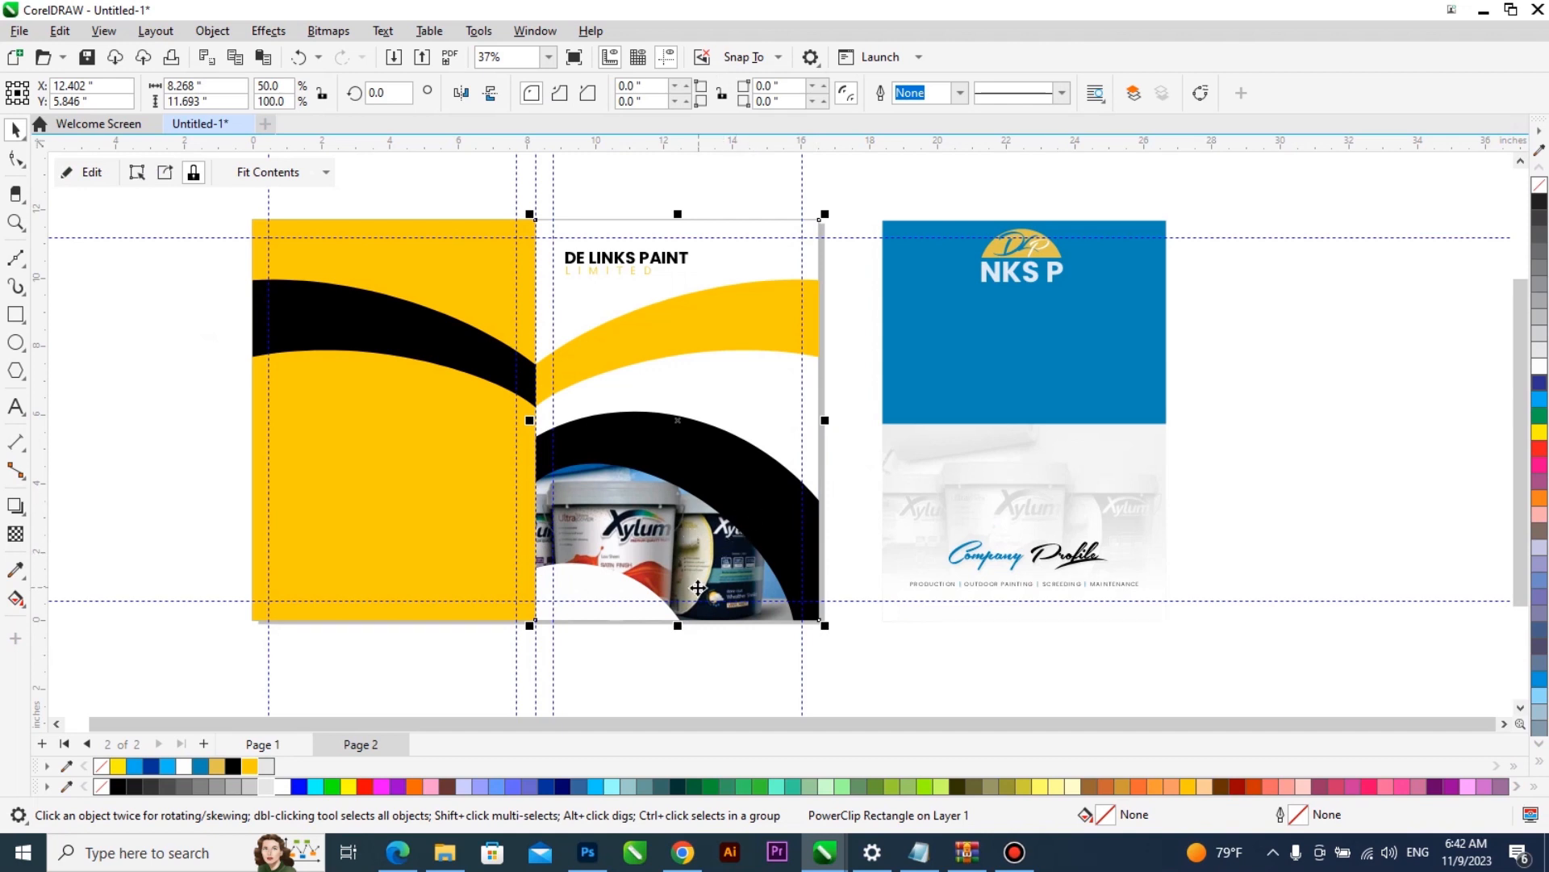
# - Inside the front cover's PowerClip, delete the brush pictures and leftover empty frames, and cut out the roller picture
pyautogui.doubleClick(684, 534)
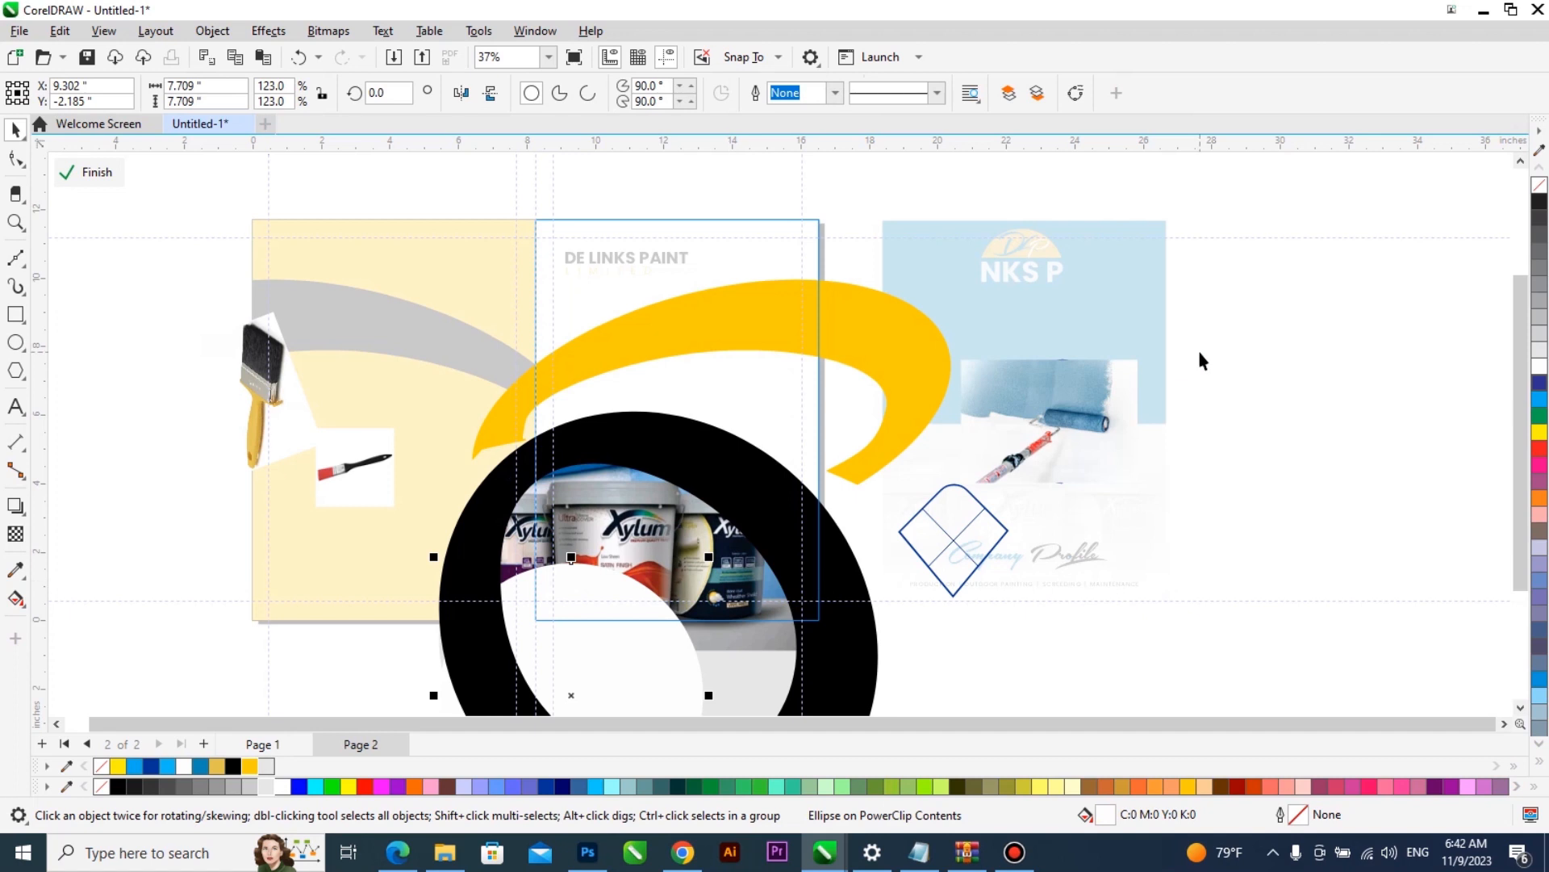
pyautogui.moveTo(116, 254)
pyautogui.mouseDown()
pyautogui.moveTo(424, 497)
pyautogui.moveTo(481, 562)
pyautogui.mouseUp()
pyautogui.press('Delete')
pyautogui.click(1043, 404)
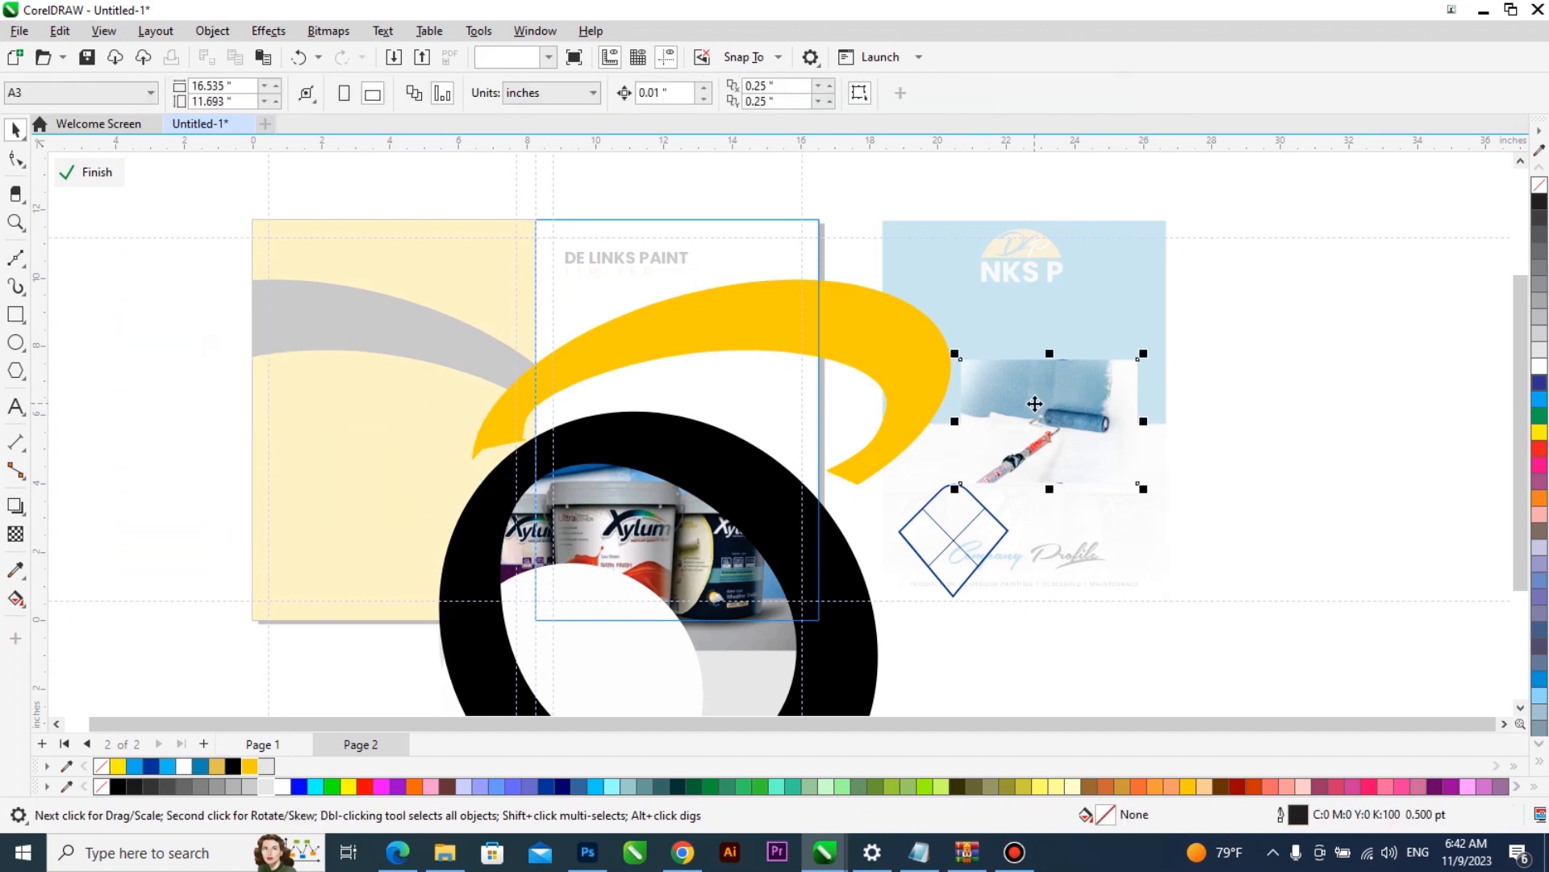
pyautogui.press('Delete')
pyautogui.moveTo(837, 688); pyautogui.dragTo(831, 691)
pyautogui.press('Delete')
pyautogui.keyDown('ctrl'); pyautogui.click(1192, 481); pyautogui.keyUp('ctrl')
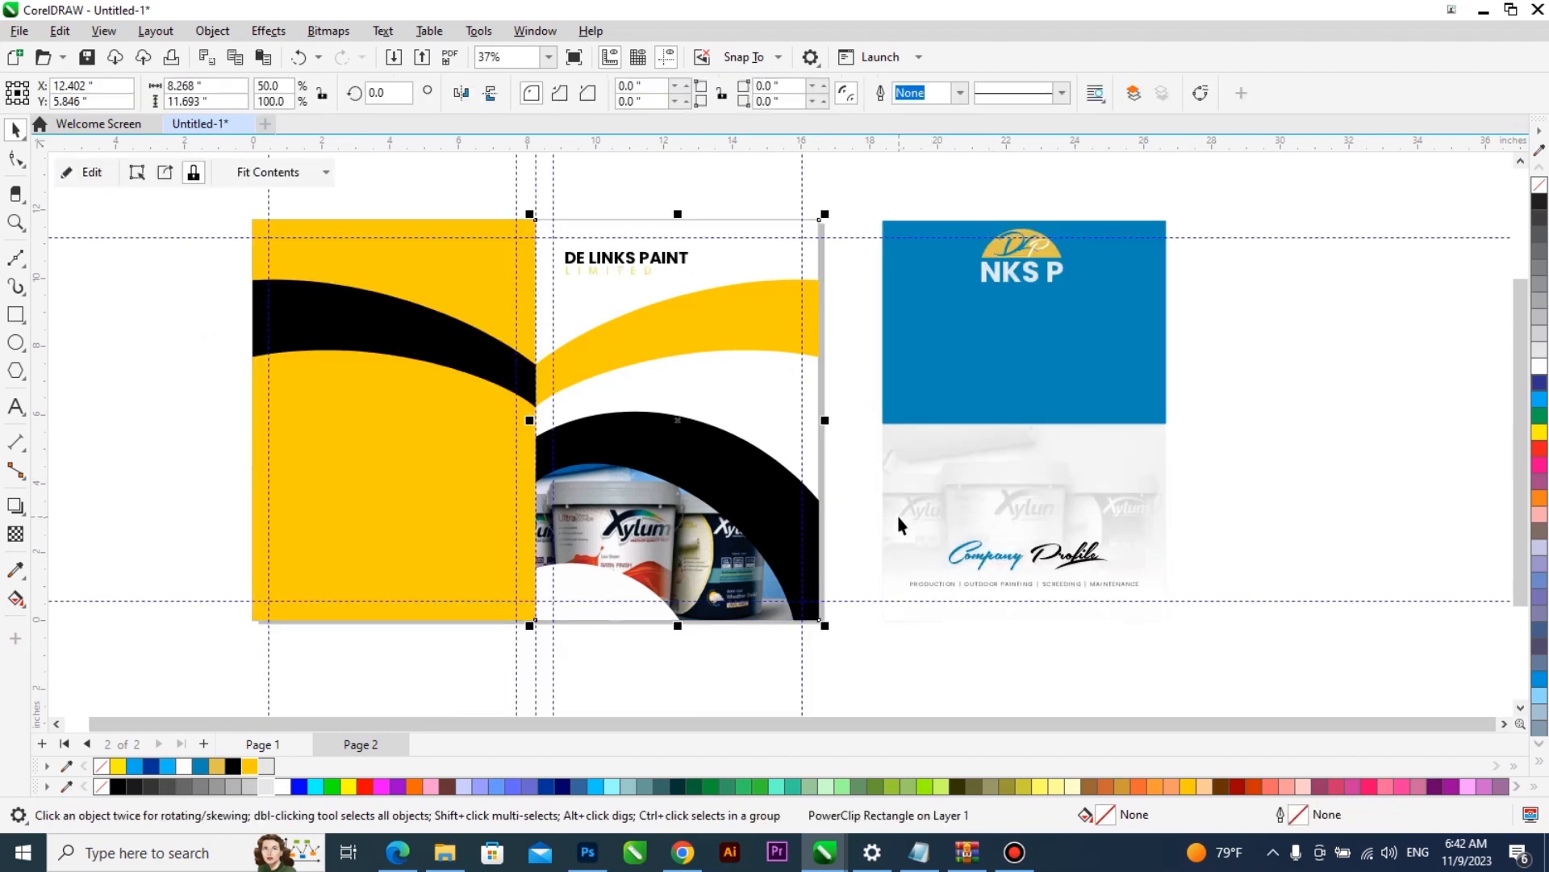
# - Paste the roller picture onto the page and PowerClip it inside the yellow back cover
pyautogui.hotkey('ctrl', 'v')
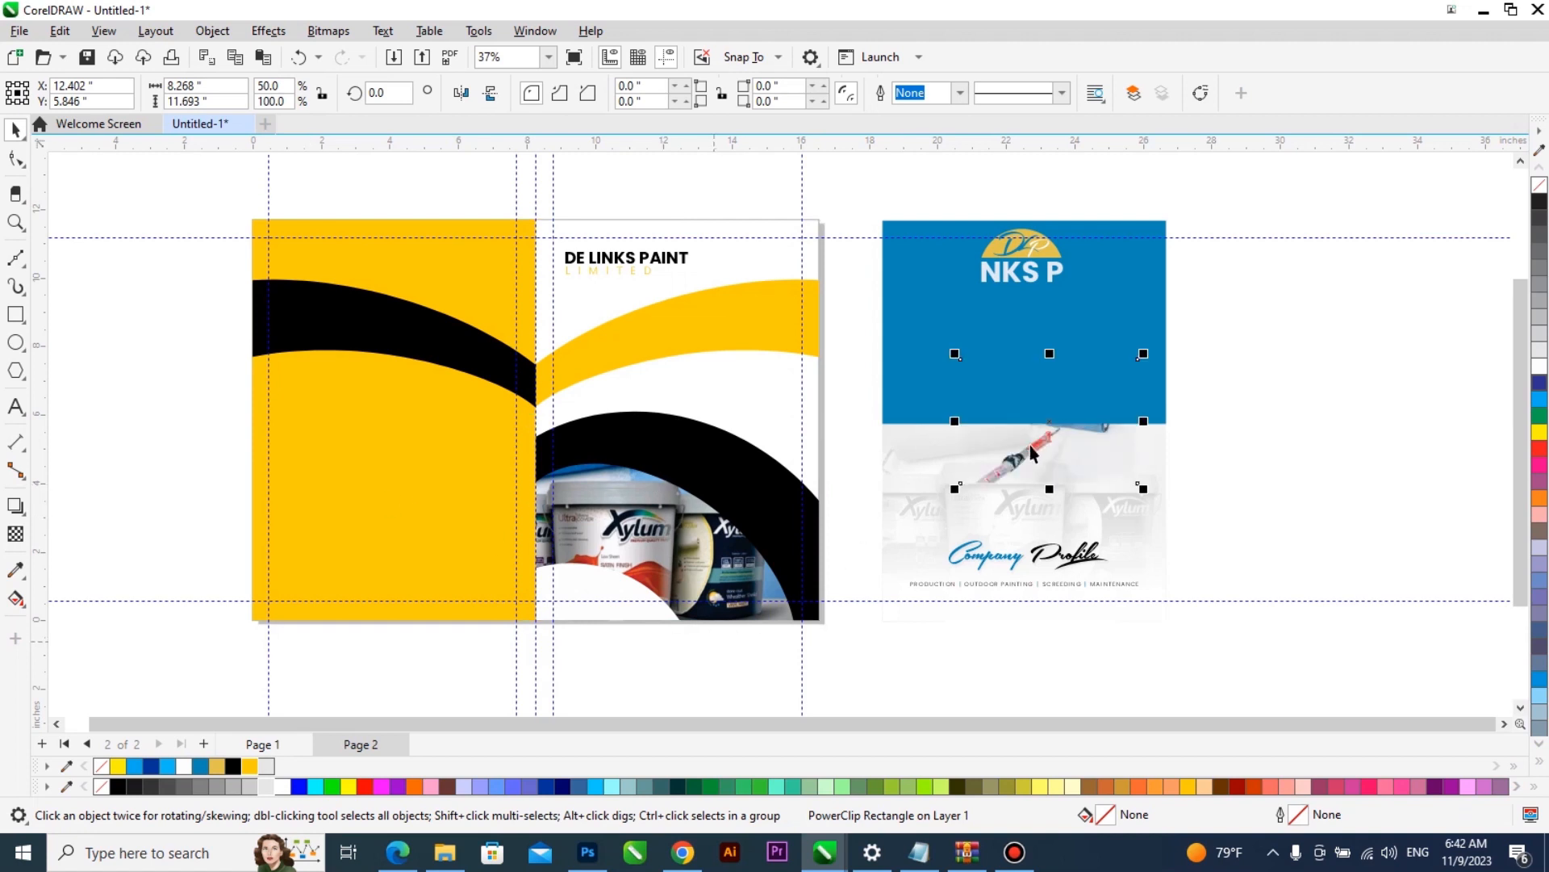
pyautogui.moveTo(1051, 429)
pyautogui.mouseDown()
pyautogui.moveTo(320, 484)
pyautogui.moveTo(468, 476)
pyautogui.mouseUp()
pyautogui.keyDown('shift'); pyautogui.click(429, 590); pyautogui.keyUp('shift')
pyautogui.press('c')
pyautogui.keyDown('shift'); pyautogui.click(429, 589); pyautogui.keyUp('shift')
# - Enlarge the roller picture to about 8.5 in wide and position it across the back cover's upper part, behind the black band
pyautogui.moveTo(418, 471)
pyautogui.mouseDown()
pyautogui.moveTo(463, 265)
pyautogui.moveTo(416, 289)
pyautogui.moveTo(313, 294)
pyautogui.moveTo(323, 281)
pyautogui.mouseUp()
pyautogui.click(496, 331)
pyautogui.doubleClick(465, 278)
pyautogui.moveTo(506, 408); pyautogui.dragTo(547, 468)
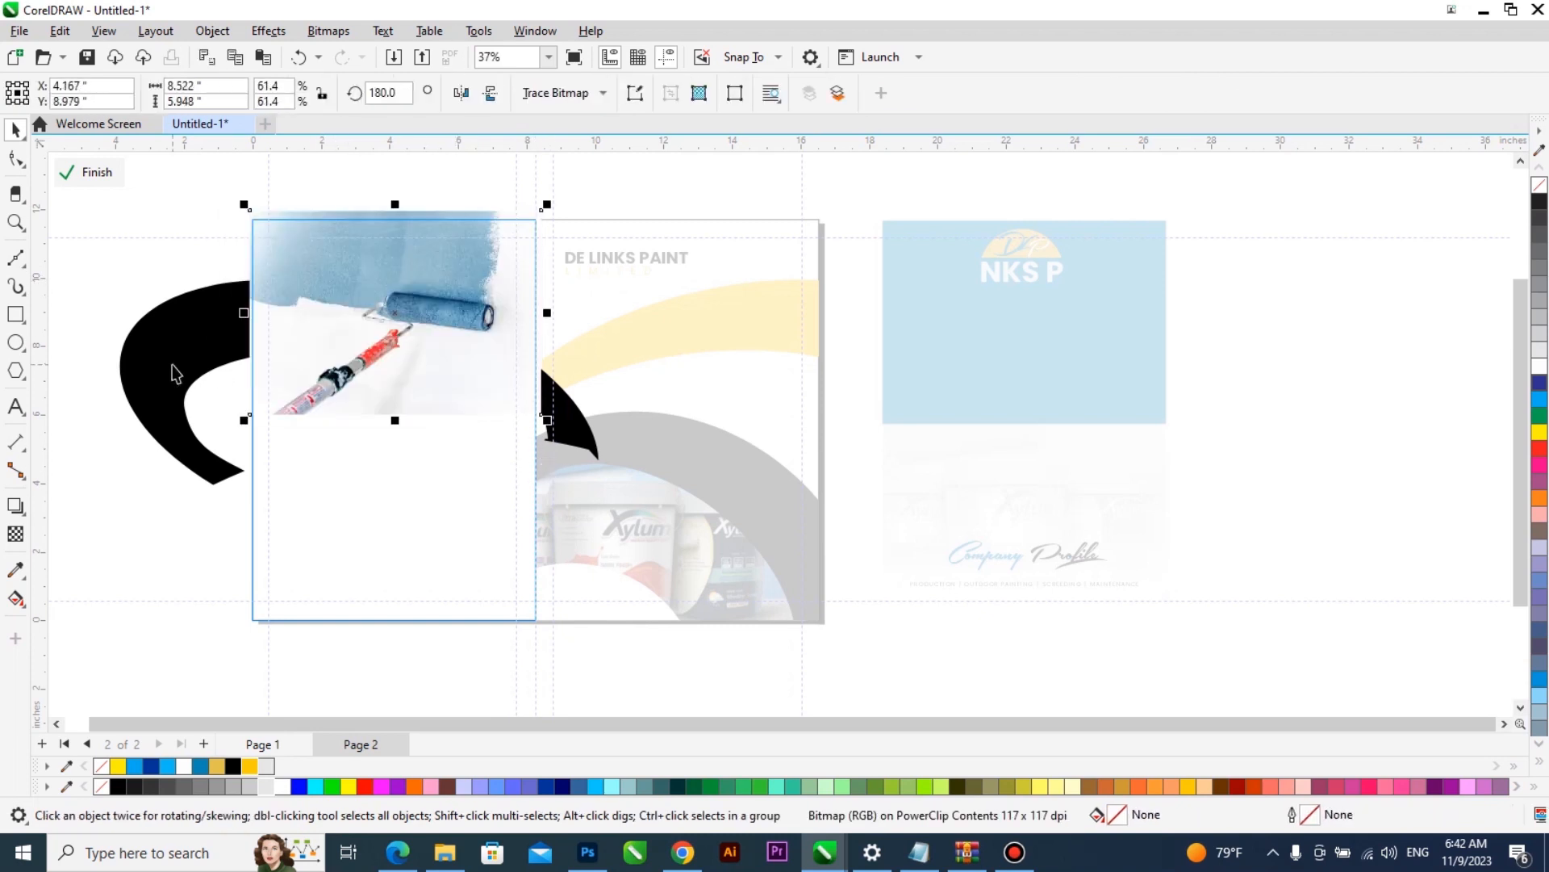
pyautogui.moveTo(441, 245)
pyautogui.mouseDown()
pyautogui.moveTo(440, 218)
pyautogui.moveTo(435, 256)
pyautogui.mouseUp()
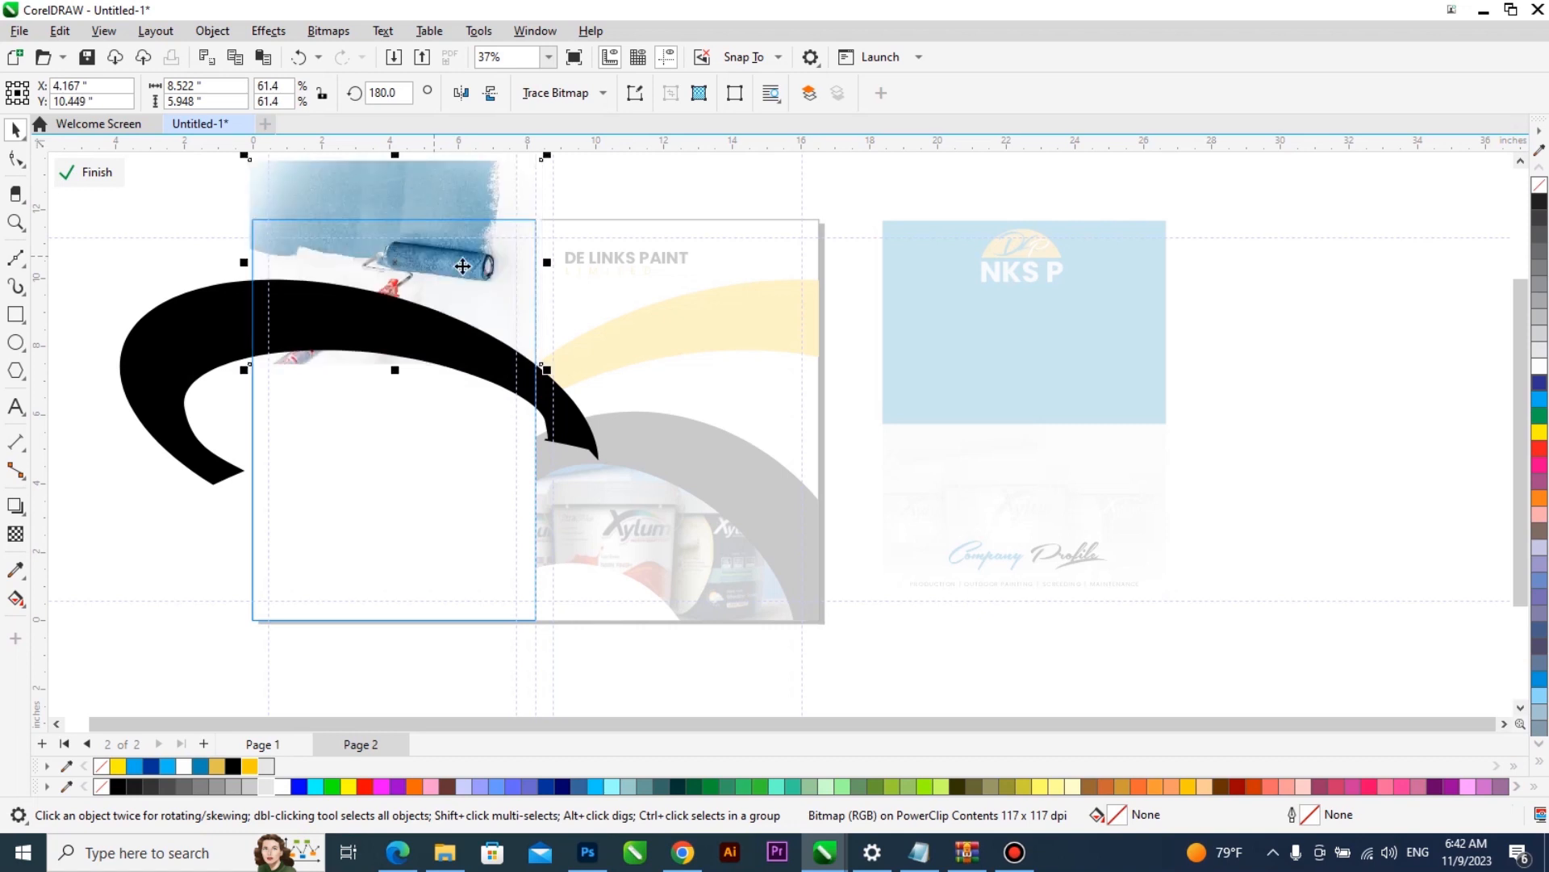
pyautogui.keyDown('ctrl'); pyautogui.click(1046, 500); pyautogui.keyUp('ctrl')
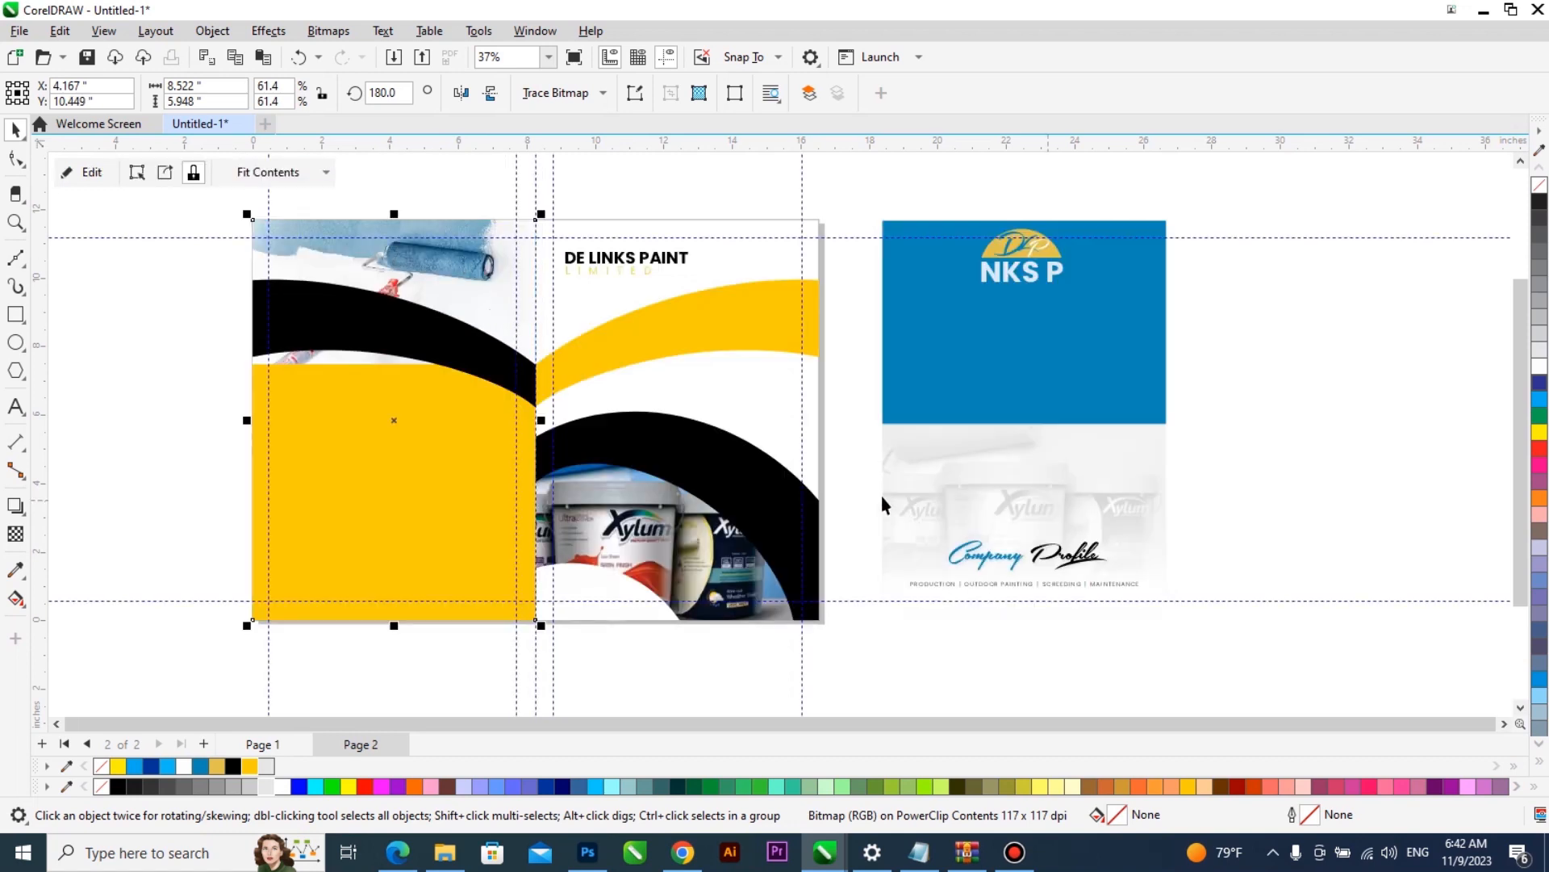
# - Reshape the roller picture's lower-left corner upward so the picture ends behind the black band, and finish editing the PowerClip
pyautogui.rightClick(491, 303)
pyautogui.click(554, 259)
pyautogui.click(476, 297)
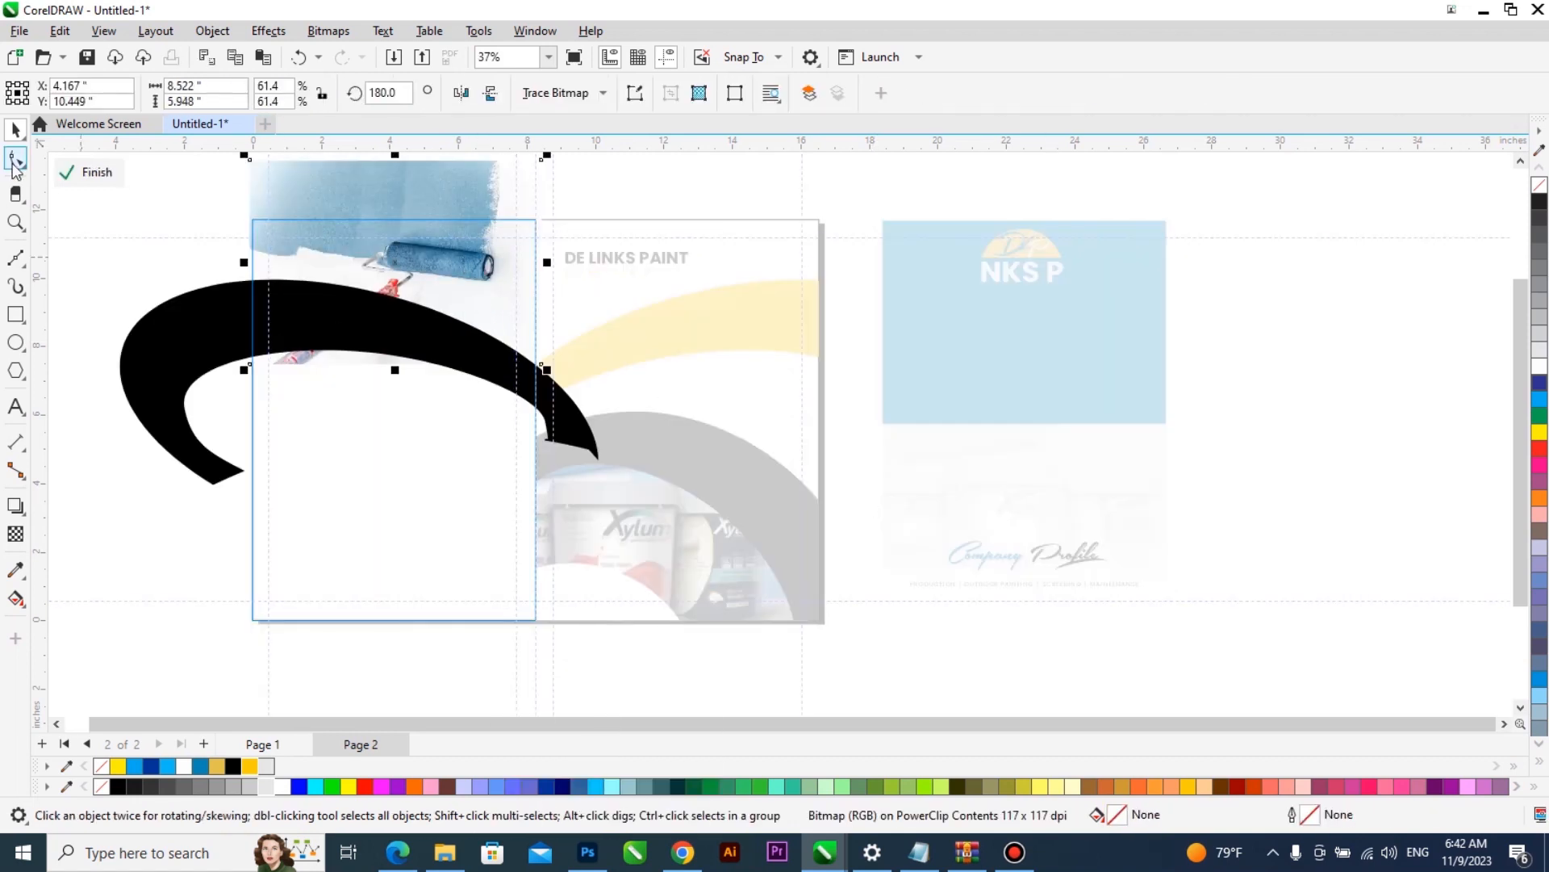
pyautogui.press('F10')
pyautogui.moveTo(247, 362); pyautogui.dragTo(245, 330)
pyautogui.press('space')
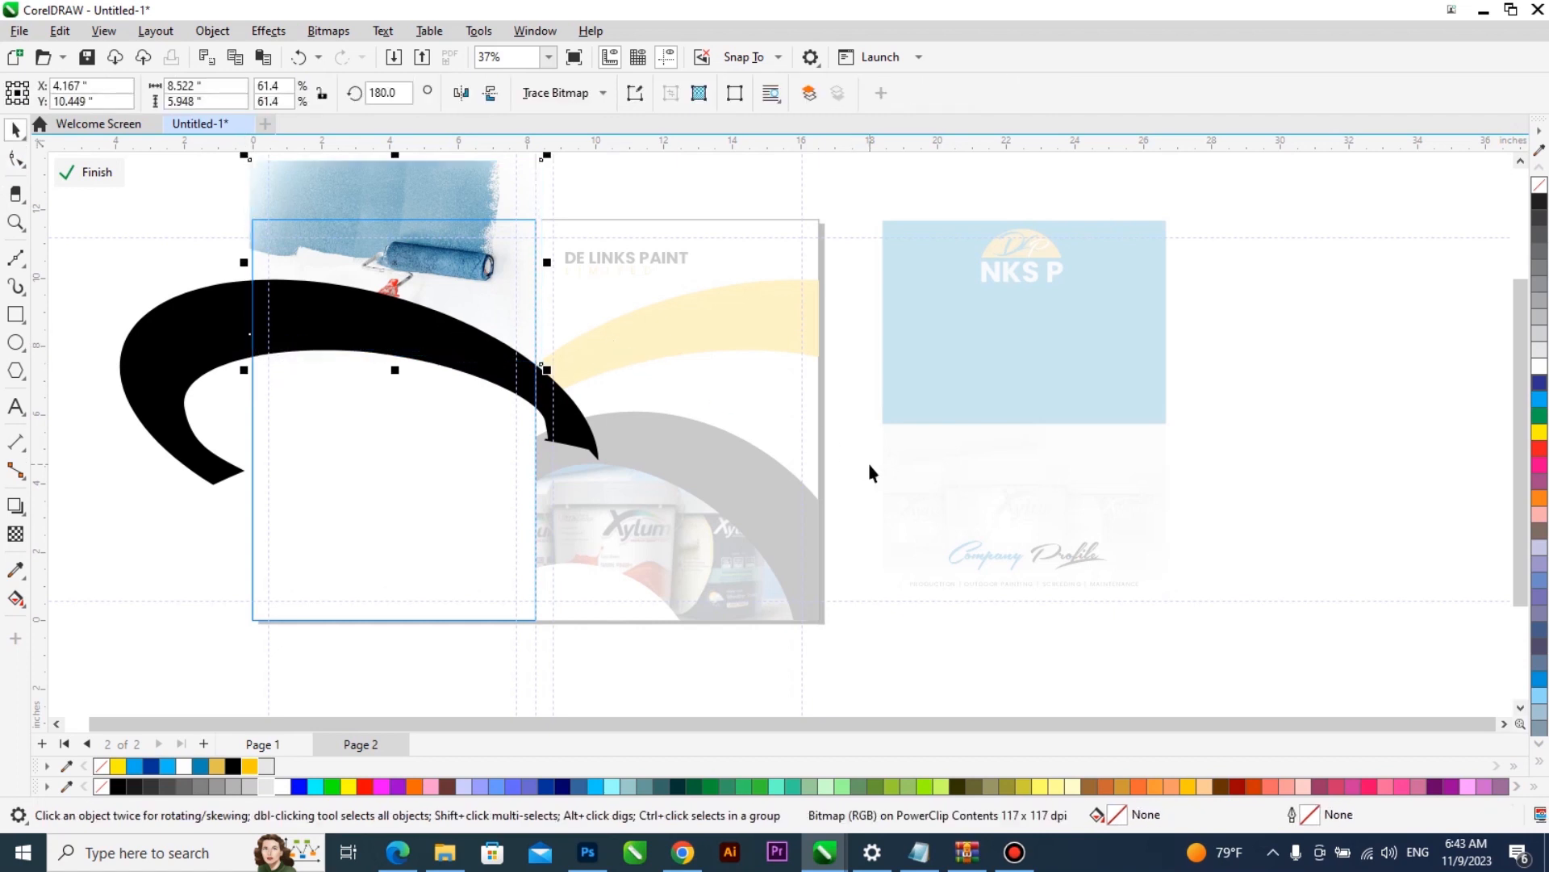
pyautogui.keyDown('ctrl'); pyautogui.click(869, 465); pyautogui.keyUp('ctrl')
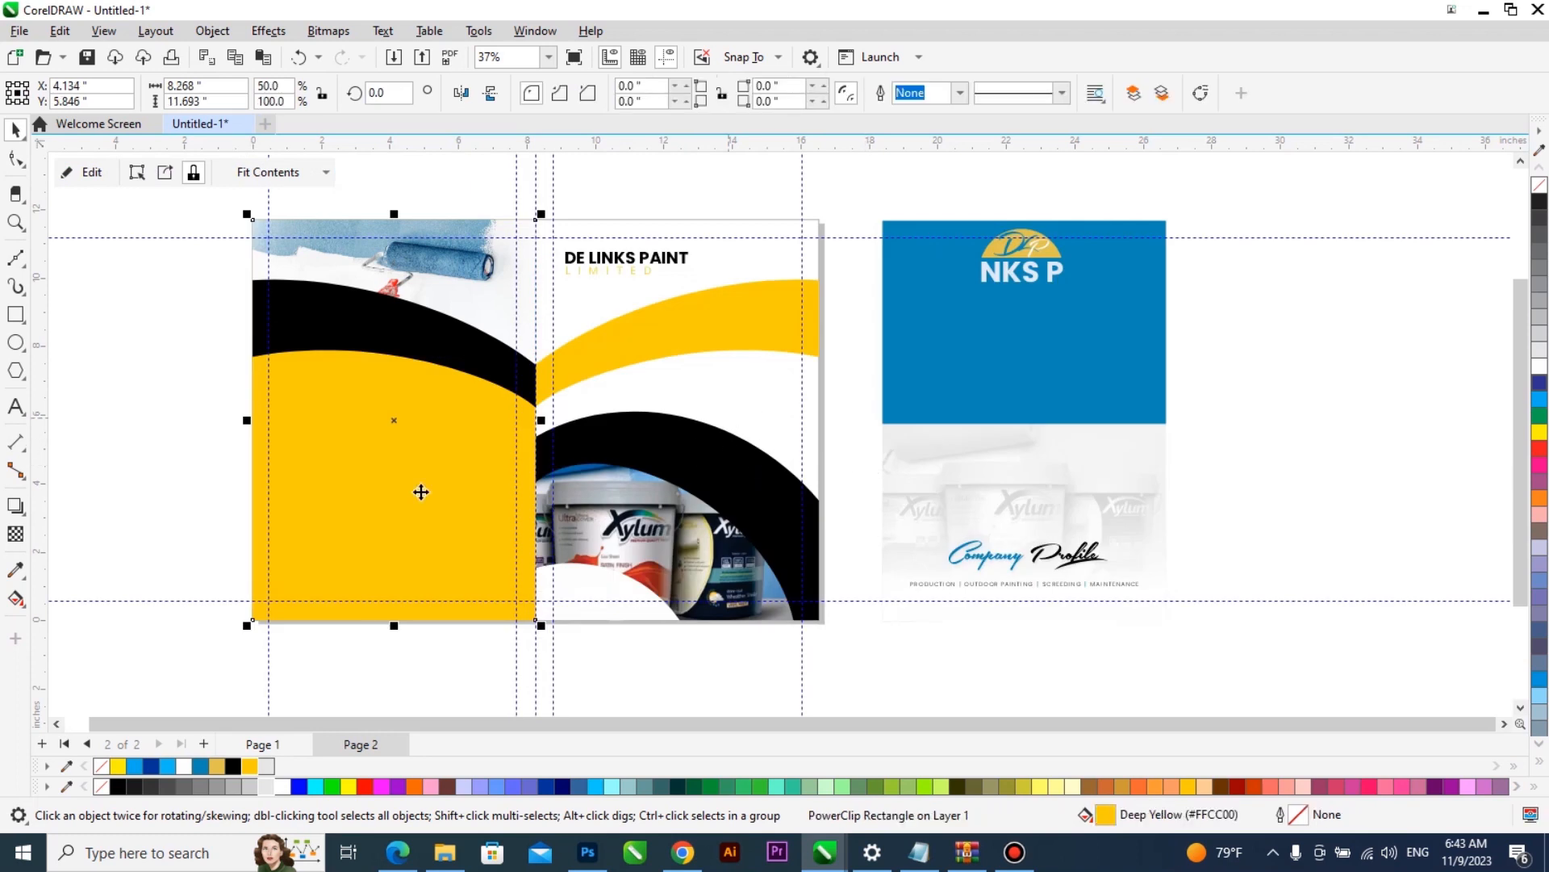
# - Try a white fill on the back cover background and undo it
pyautogui.click(1536, 371)
pyautogui.hotkey('ctrl', 'z')
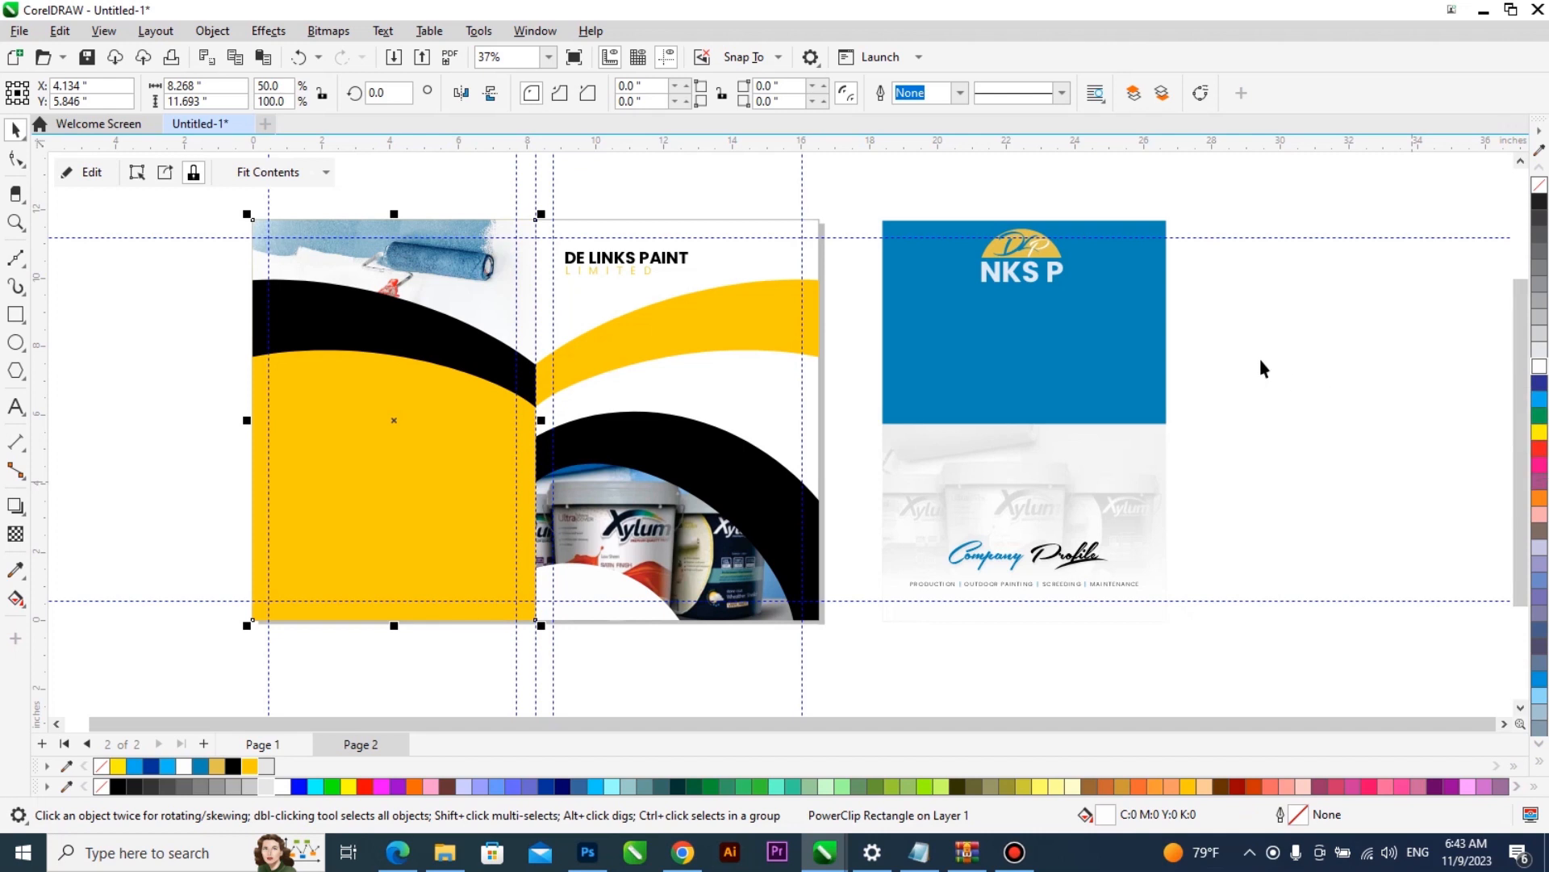
pyautogui.click(1234, 360)
# - Try the back cover with a light grey (#E6E6E6) curved band and a black background
pyautogui.click(355, 539)
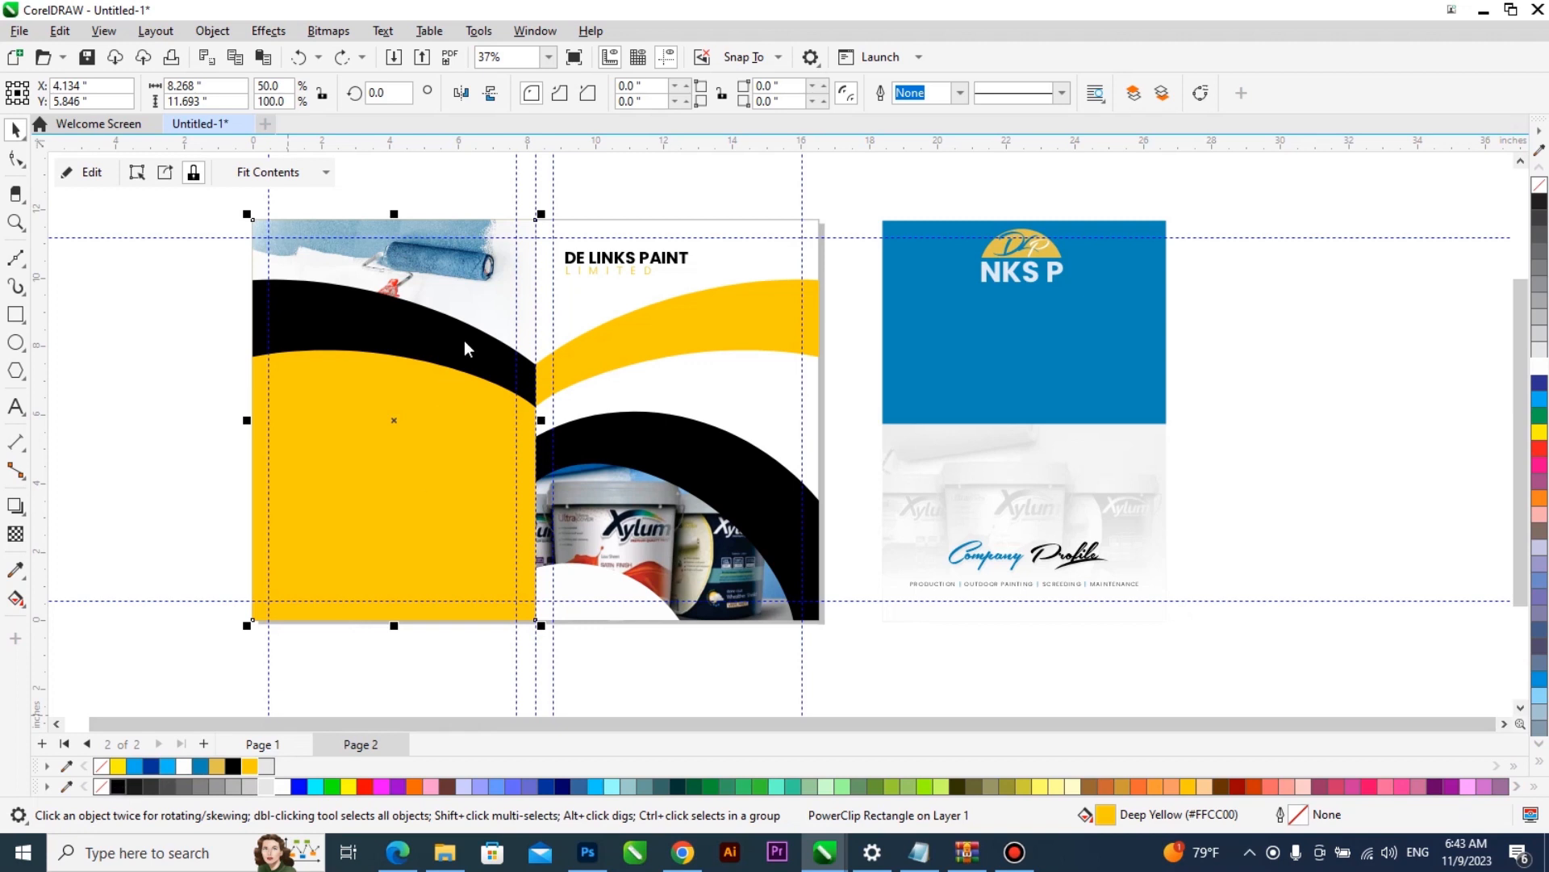
pyautogui.rightClick(464, 338)
pyautogui.press('e')
pyautogui.click(464, 337)
pyautogui.click(266, 766)
pyautogui.keyDown('ctrl'); pyautogui.click(220, 612); pyautogui.keyUp('ctrl')
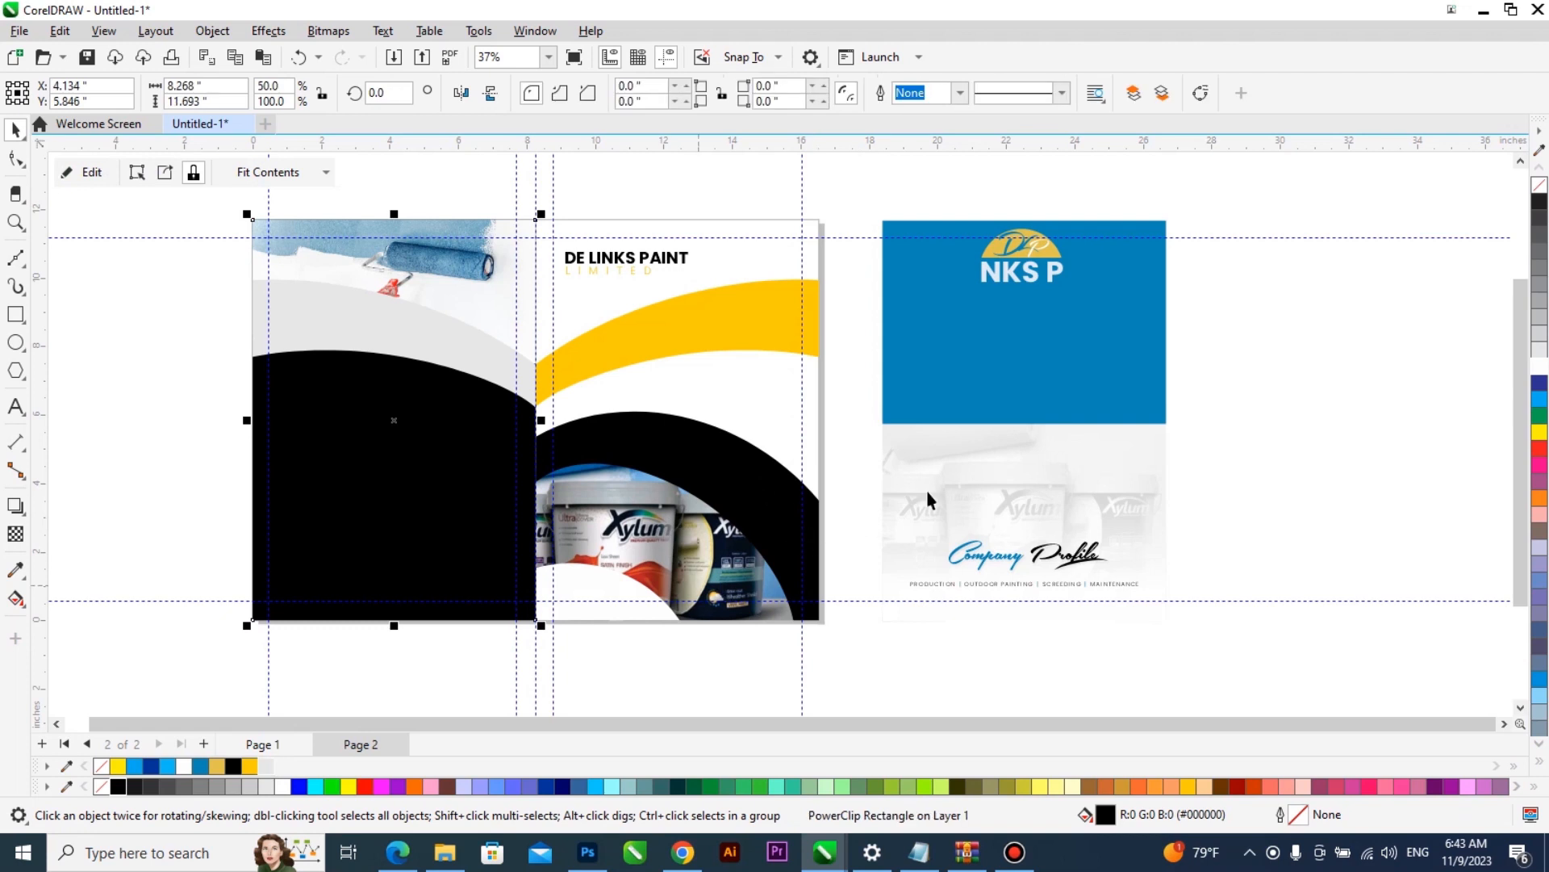
pyautogui.click(1158, 502)
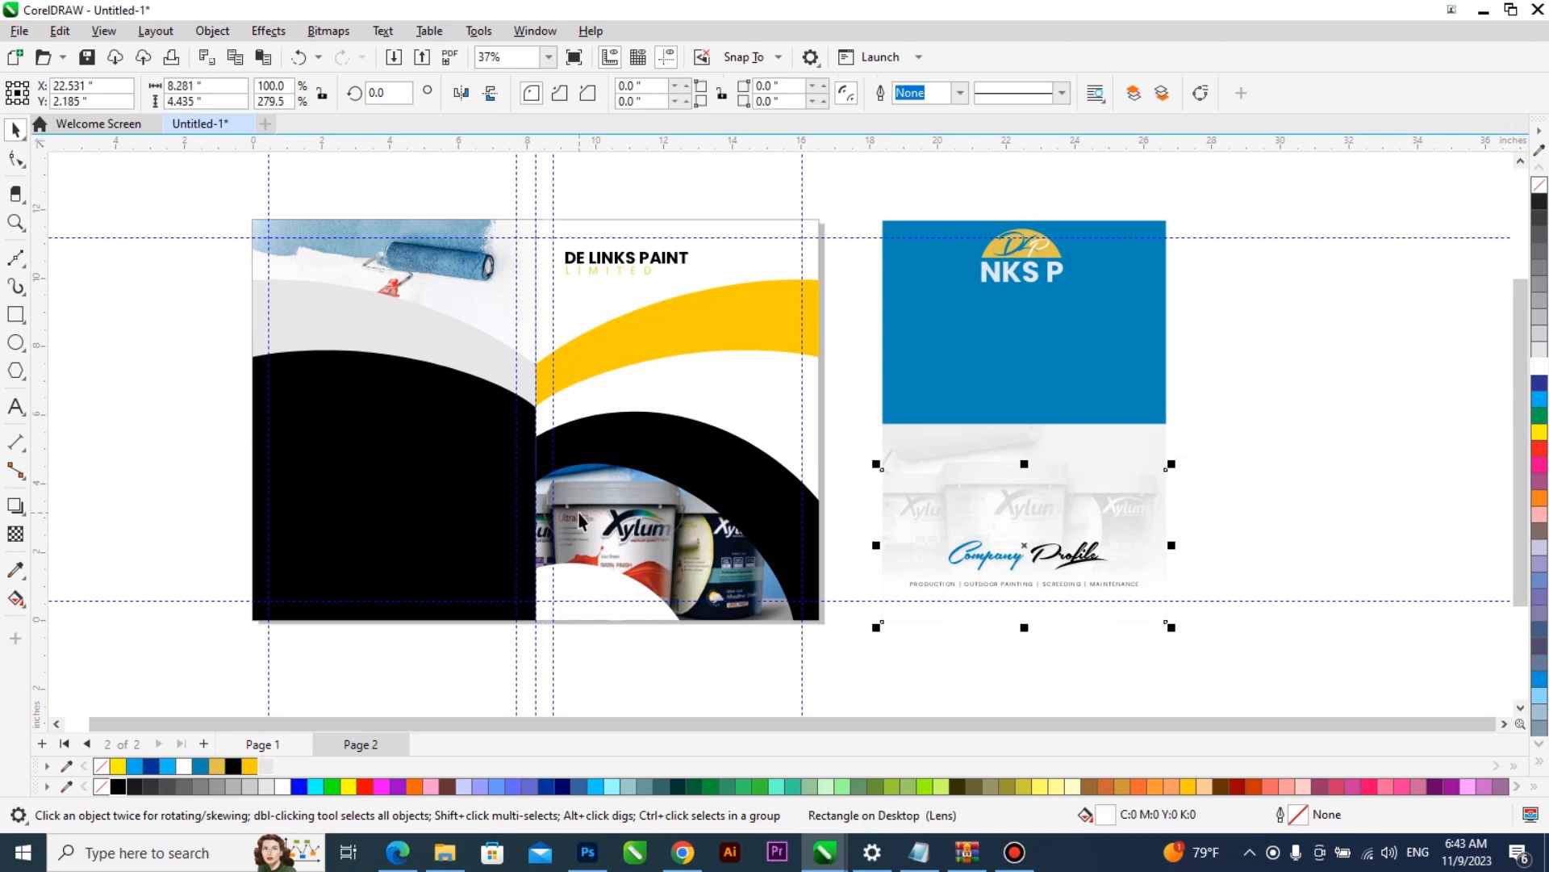
# - Recolour the back cover background deep yellow (#FFCC00) and the curved band inside its PowerClip black
pyautogui.click(449, 501)
pyautogui.click(250, 766)
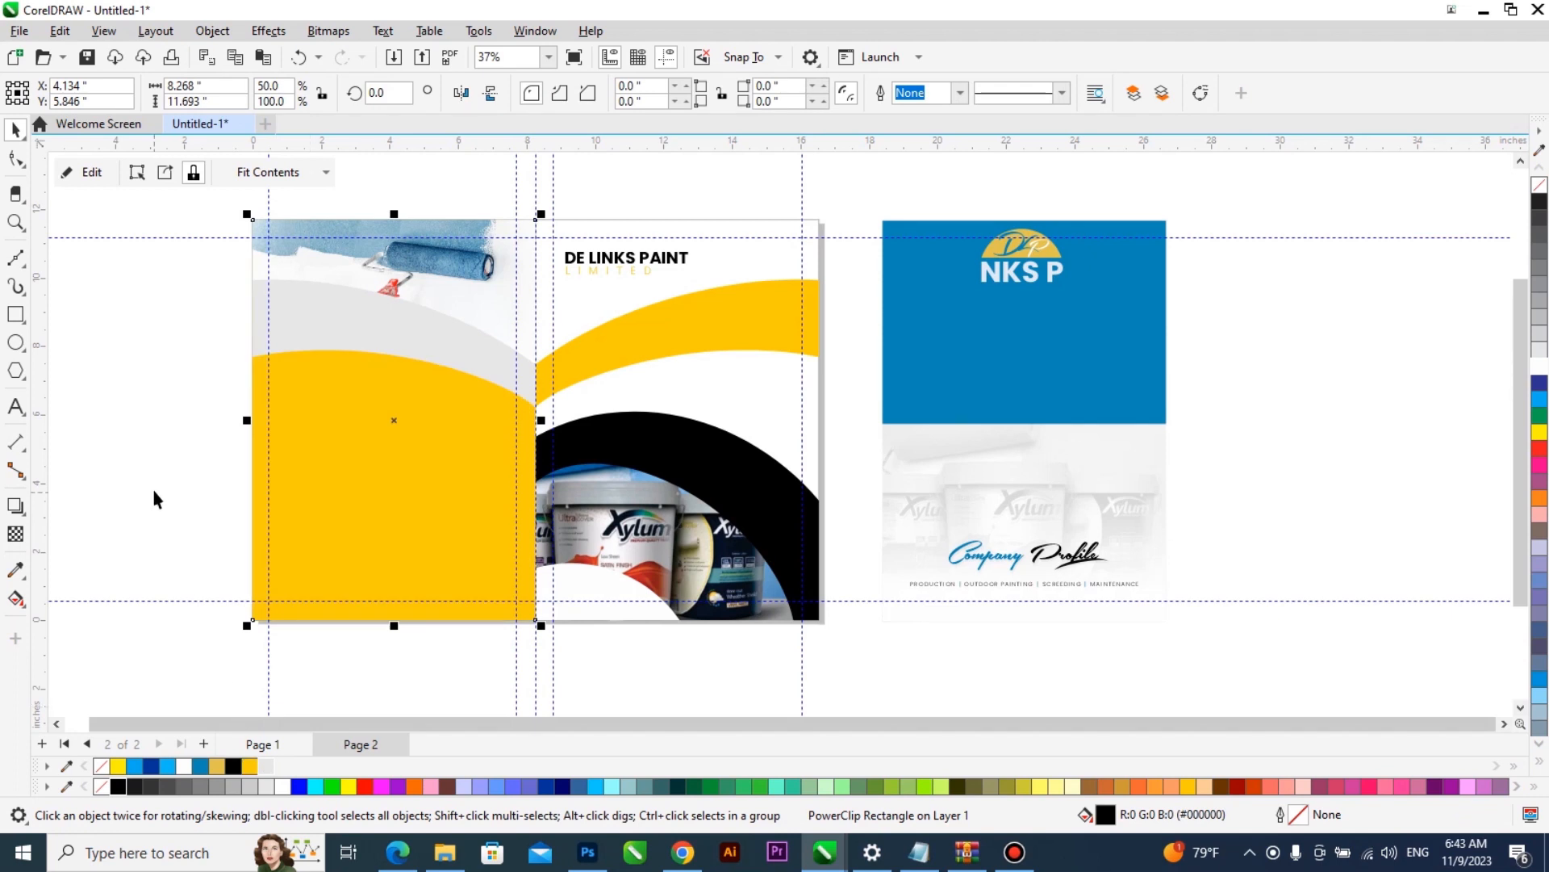
pyautogui.click(154, 494)
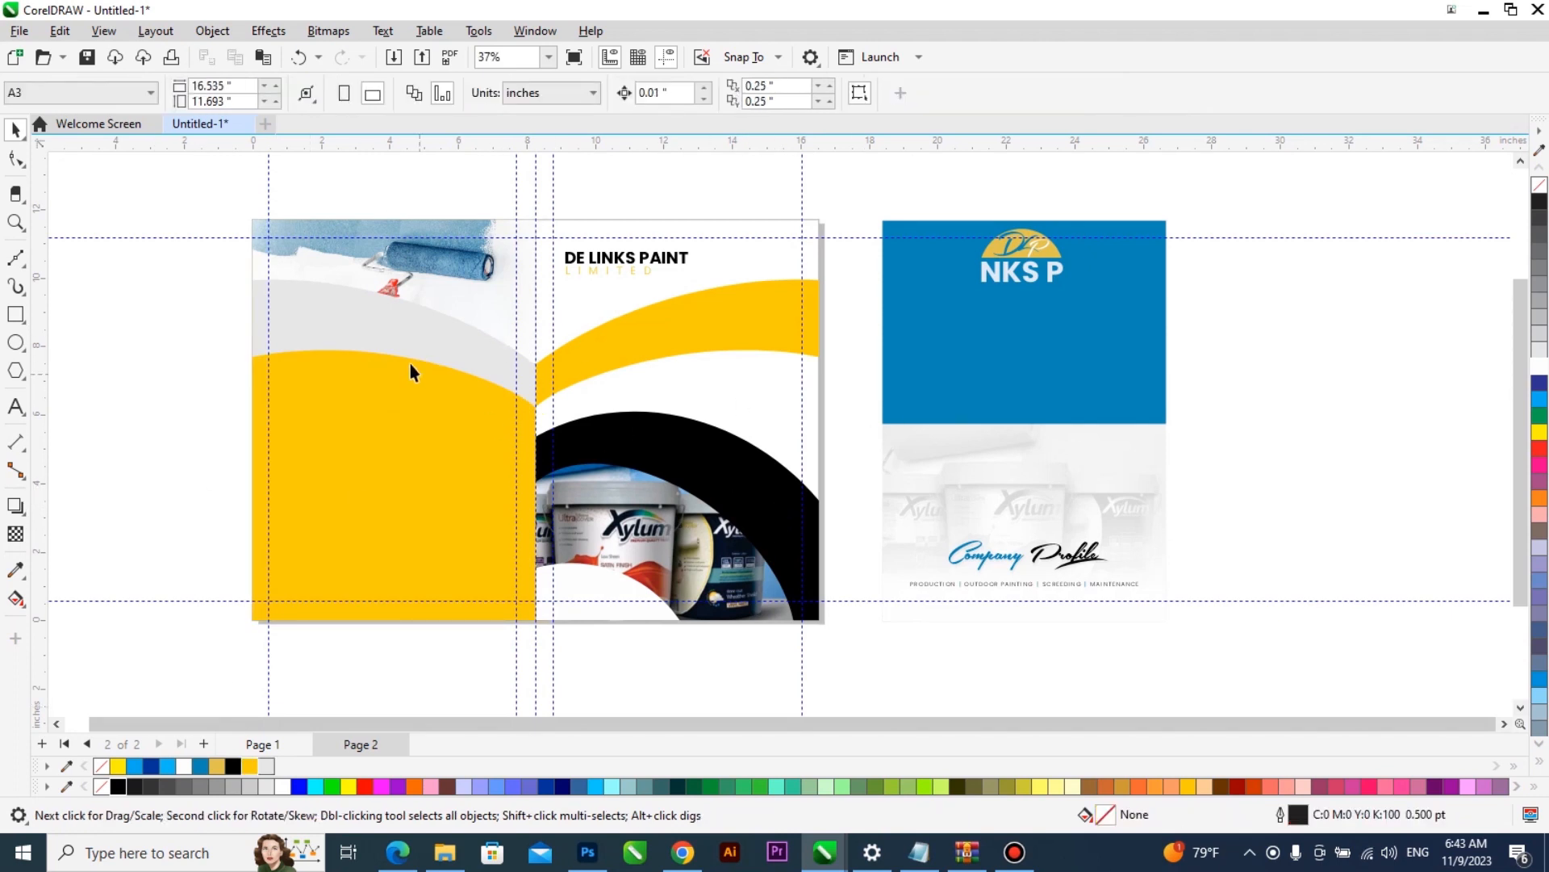
pyautogui.rightClick(407, 333)
pyautogui.press('e')
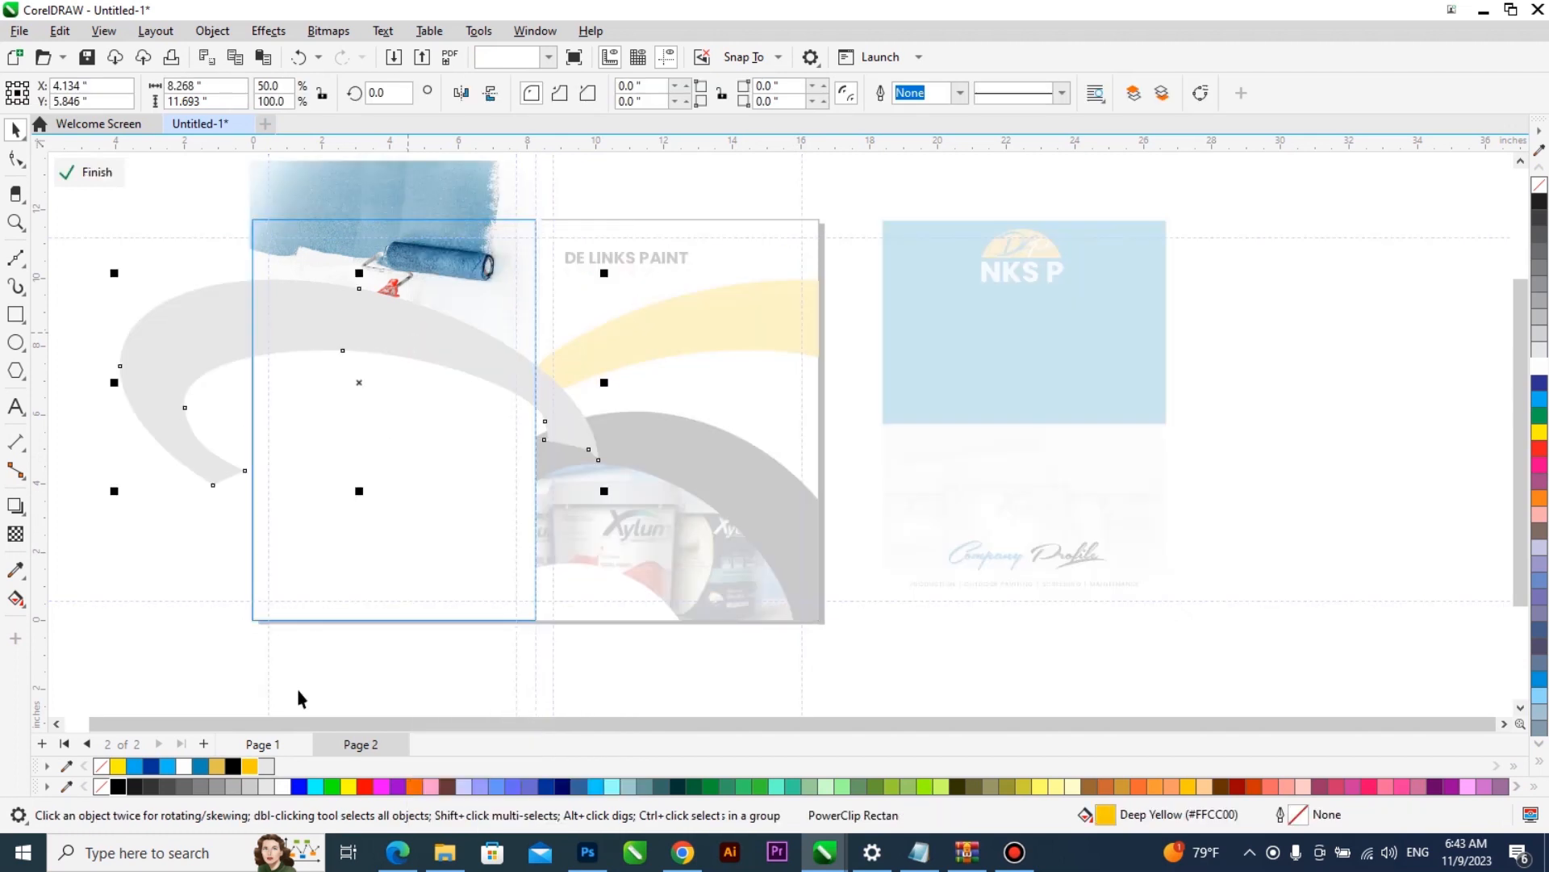
pyautogui.click(118, 786)
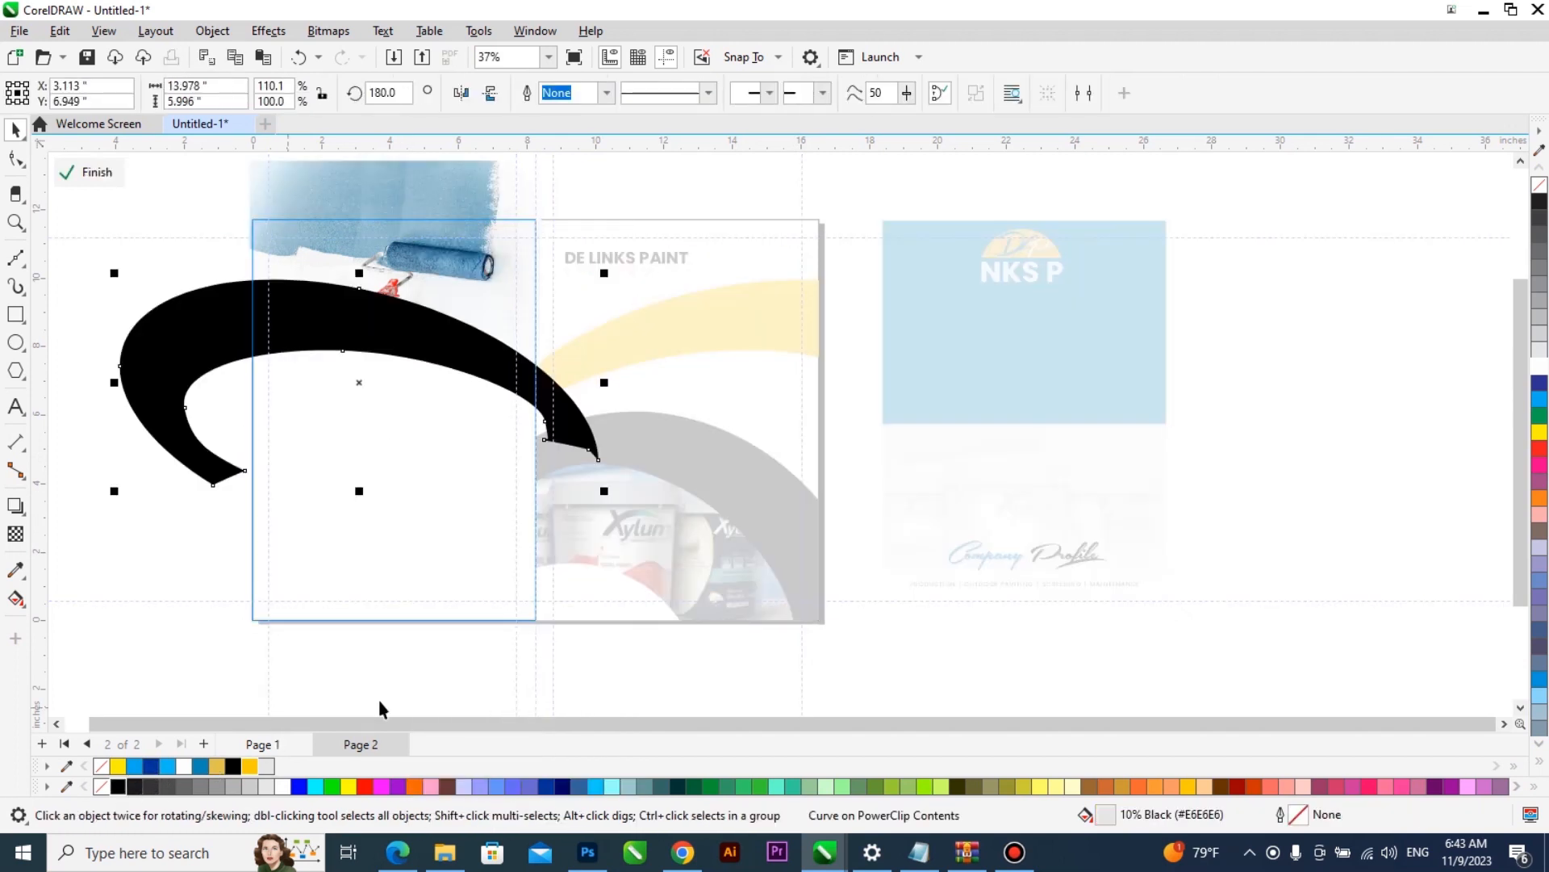
pyautogui.keyDown('ctrl'); pyautogui.click(1075, 551); pyautogui.keyUp('ctrl')
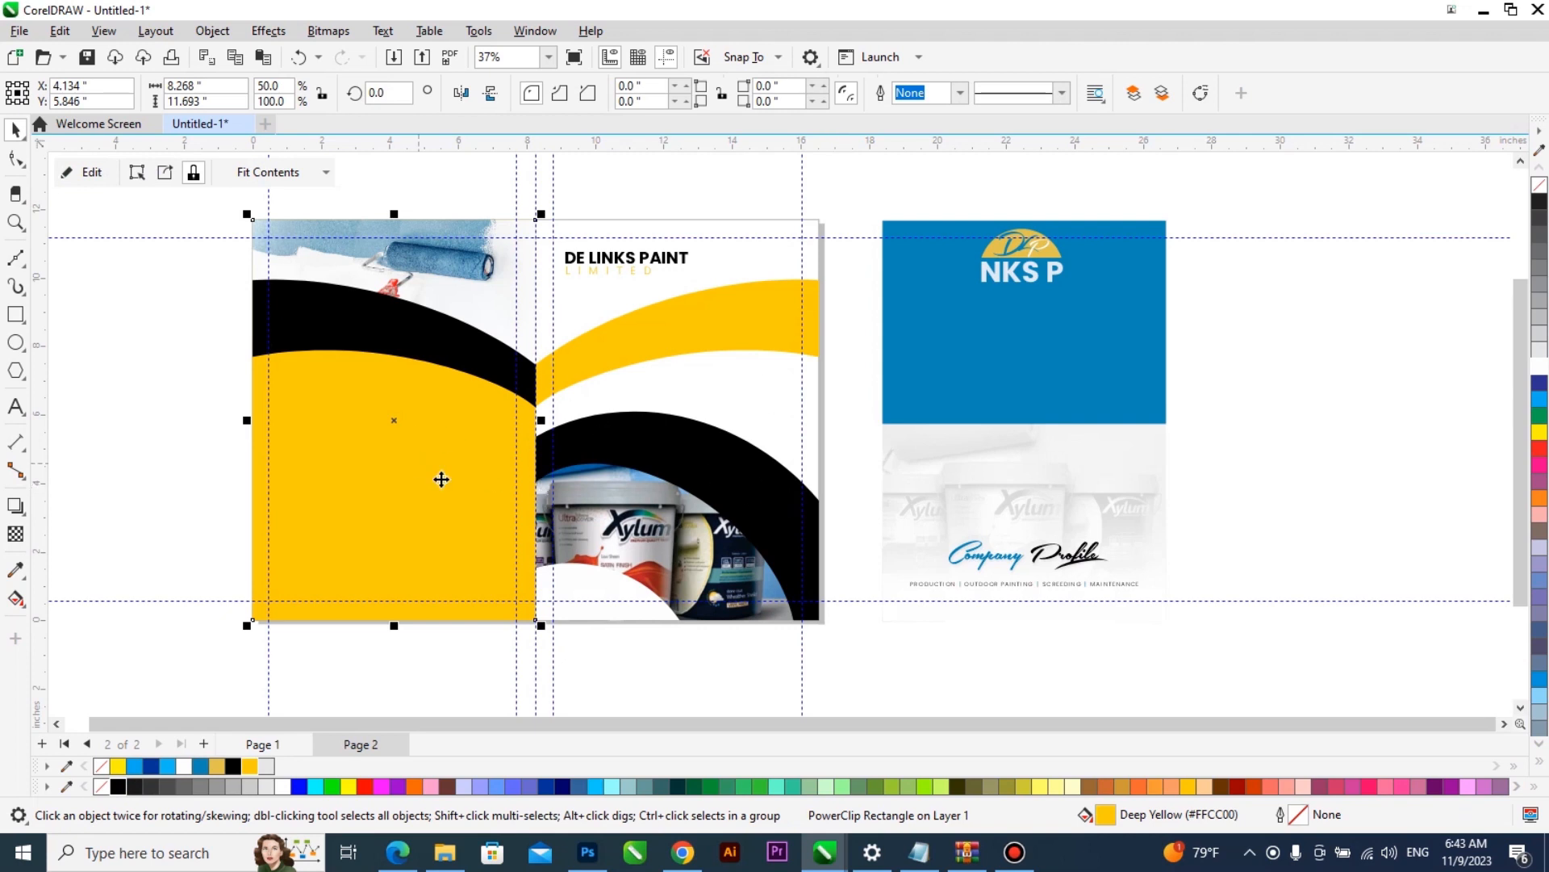
# - Move the Company Profile lettering onto the front cover's white curve at its lower inner corner and shrink it to about 2.7 in wide
pyautogui.moveTo(1287, 523); pyautogui.dragTo(939, 598)
pyautogui.moveTo(968, 524); pyautogui.dragTo(651, 607)
pyautogui.scroll(2, 651, 607)
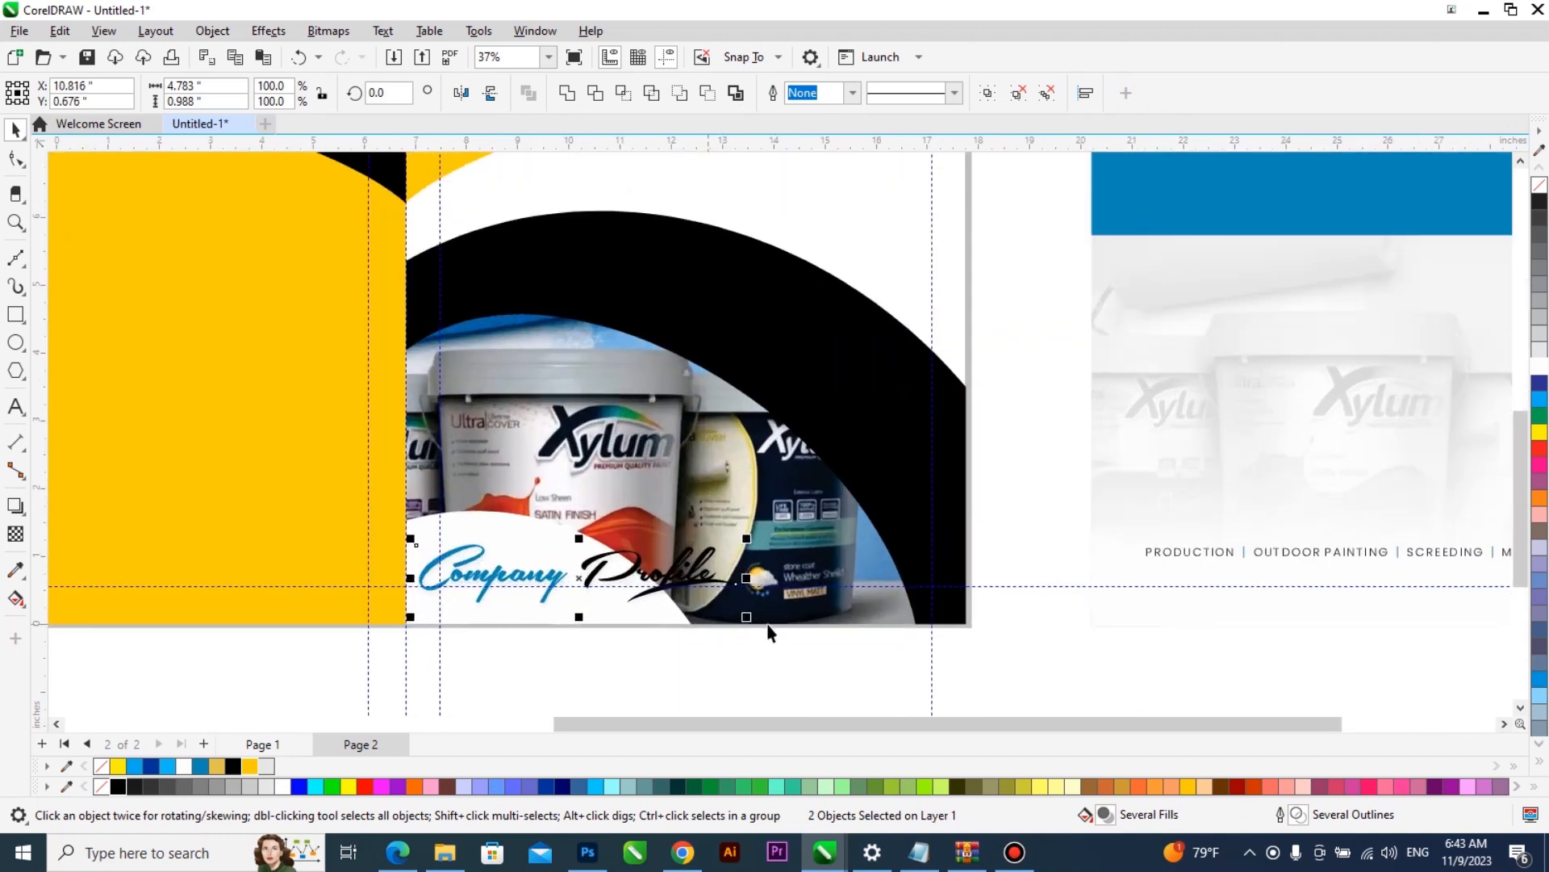
pyautogui.moveTo(743, 622); pyautogui.dragTo(635, 559)
pyautogui.scroll(1, 567, 629)
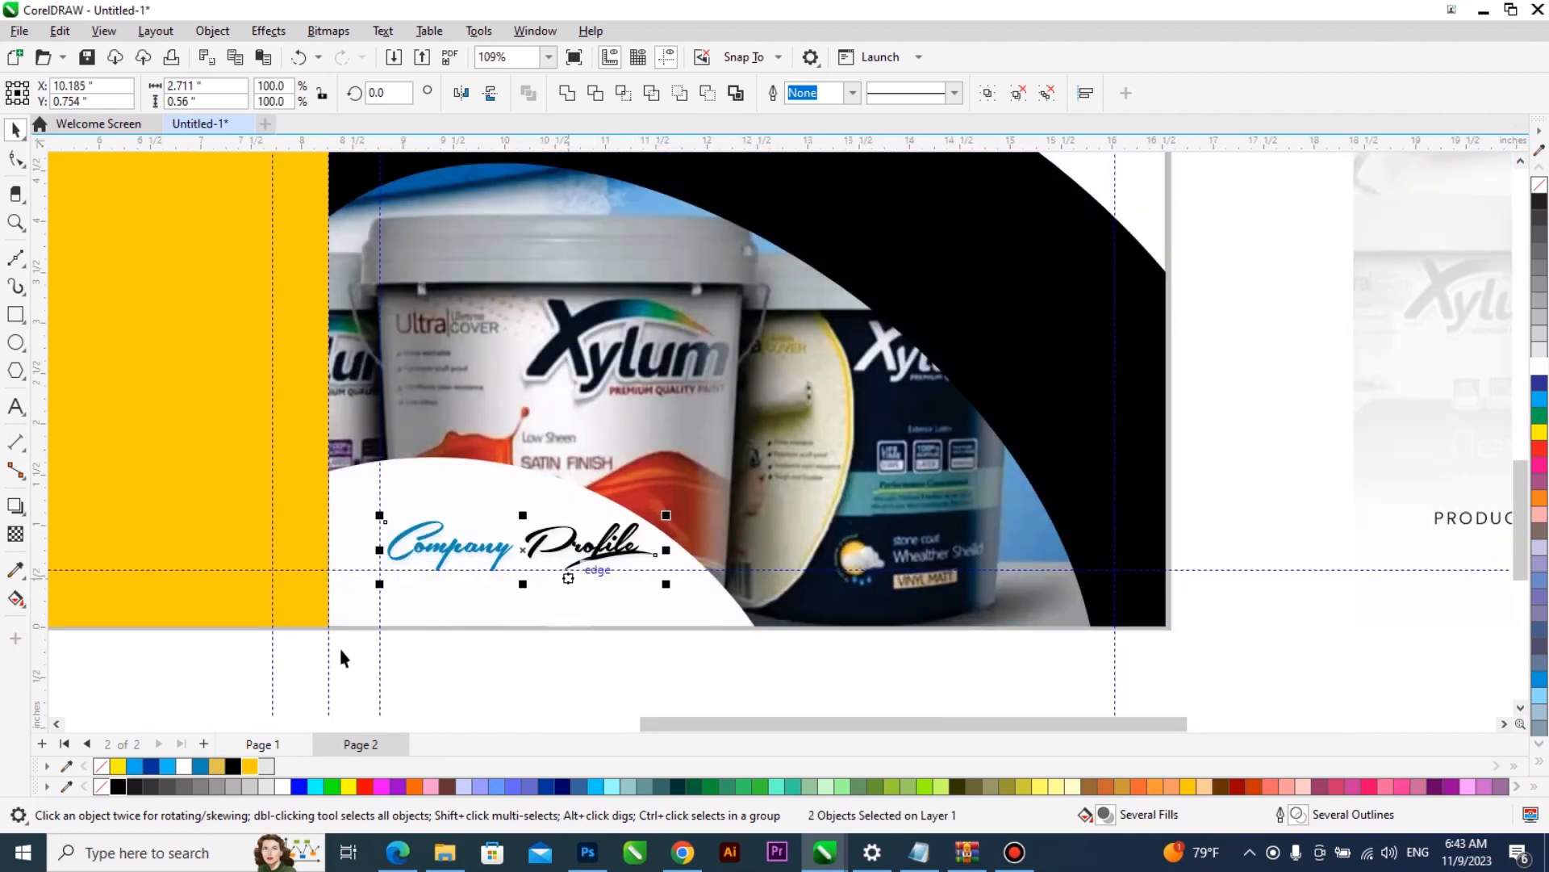
# - Recolour the word Company in the front cover's Company Profile lettering deep yellow (#FFCC00)
pyautogui.click(15, 407)
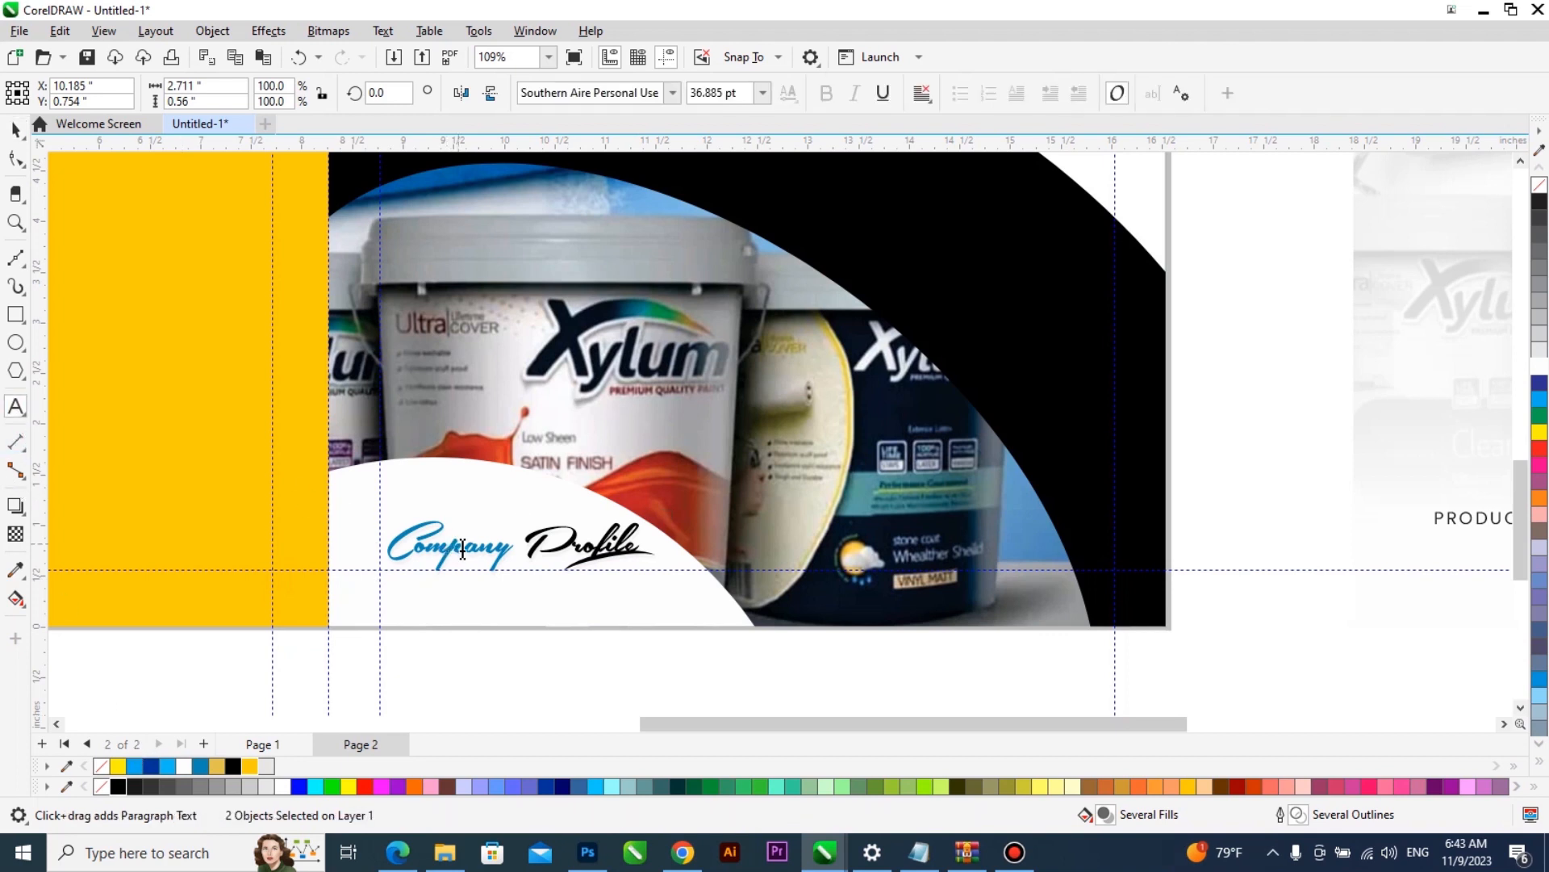
pyautogui.hotkey('ctrl', 'a')
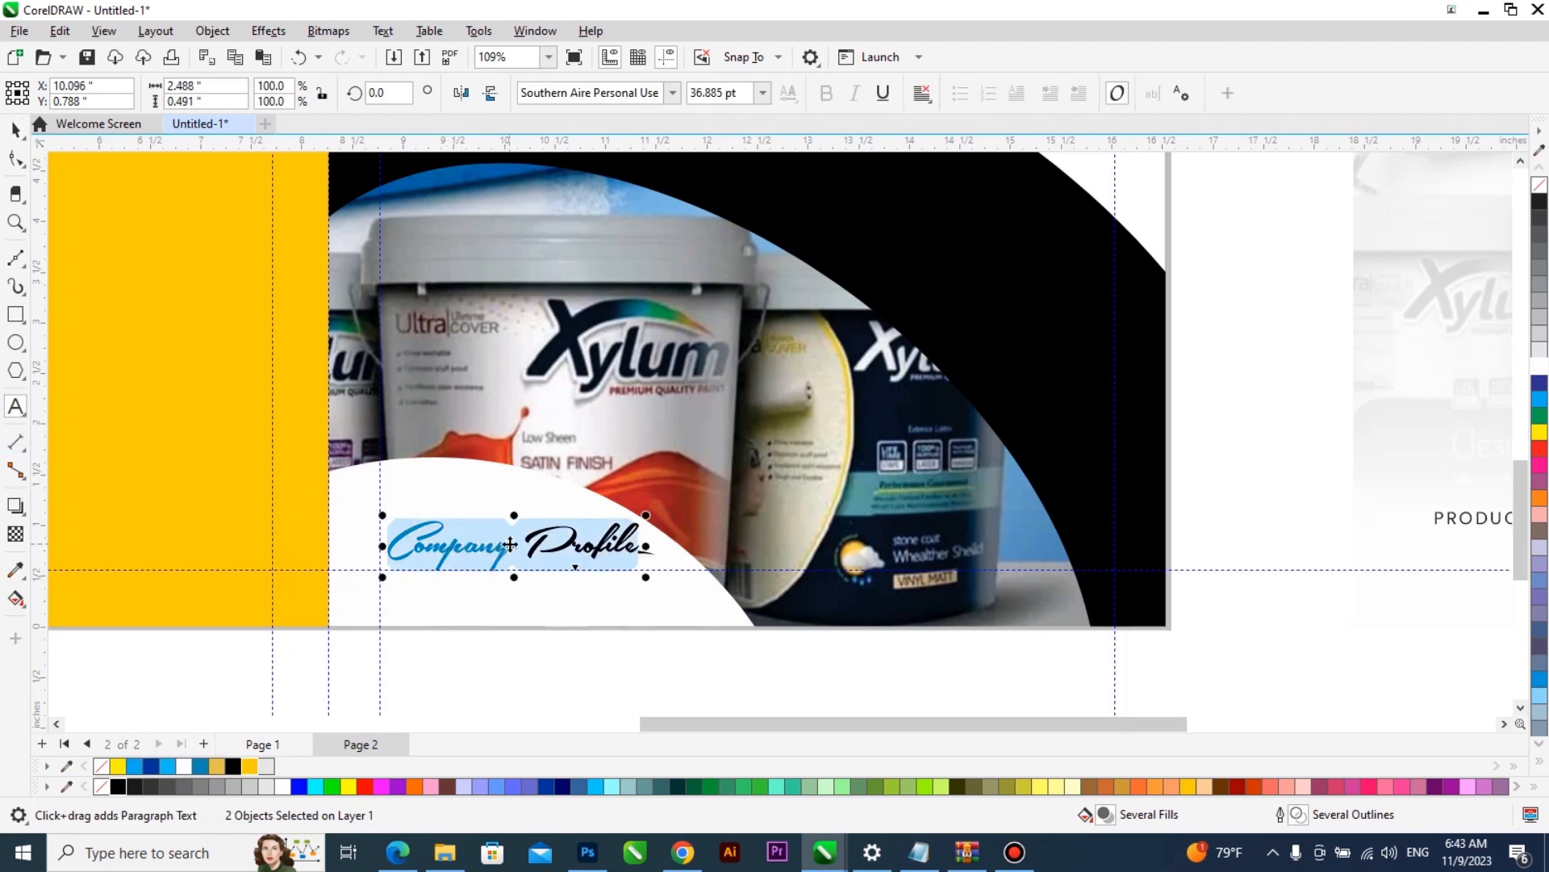
pyautogui.click(505, 549)
pyautogui.hotkey('ctrl', 'a')
pyautogui.hotkey('ctrl', 'z')
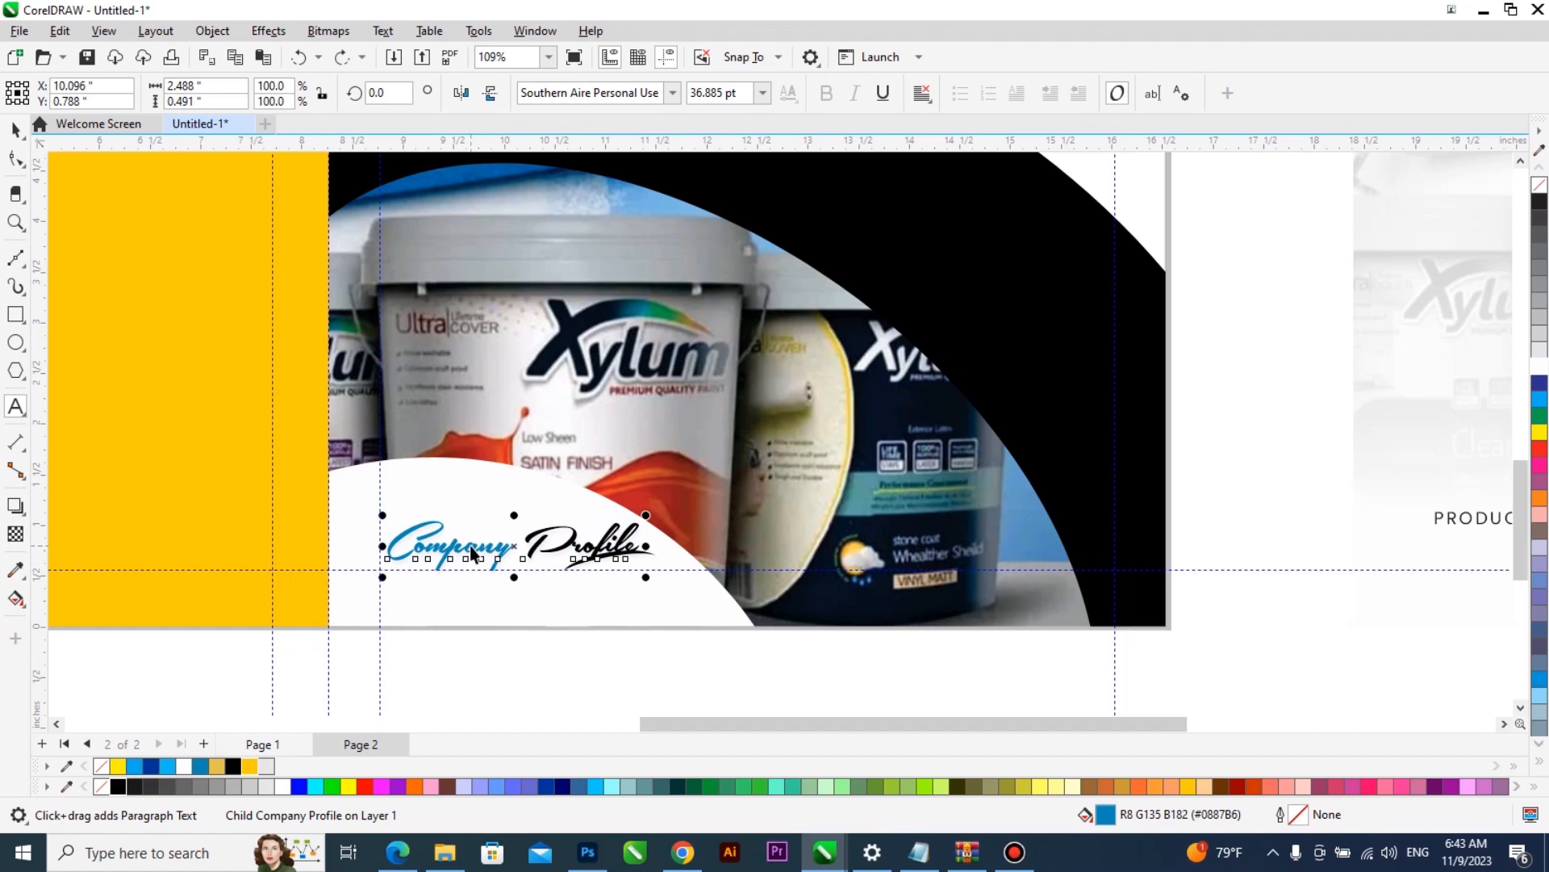
pyautogui.hotkey('ctrl', 'z')
pyautogui.press('F8')
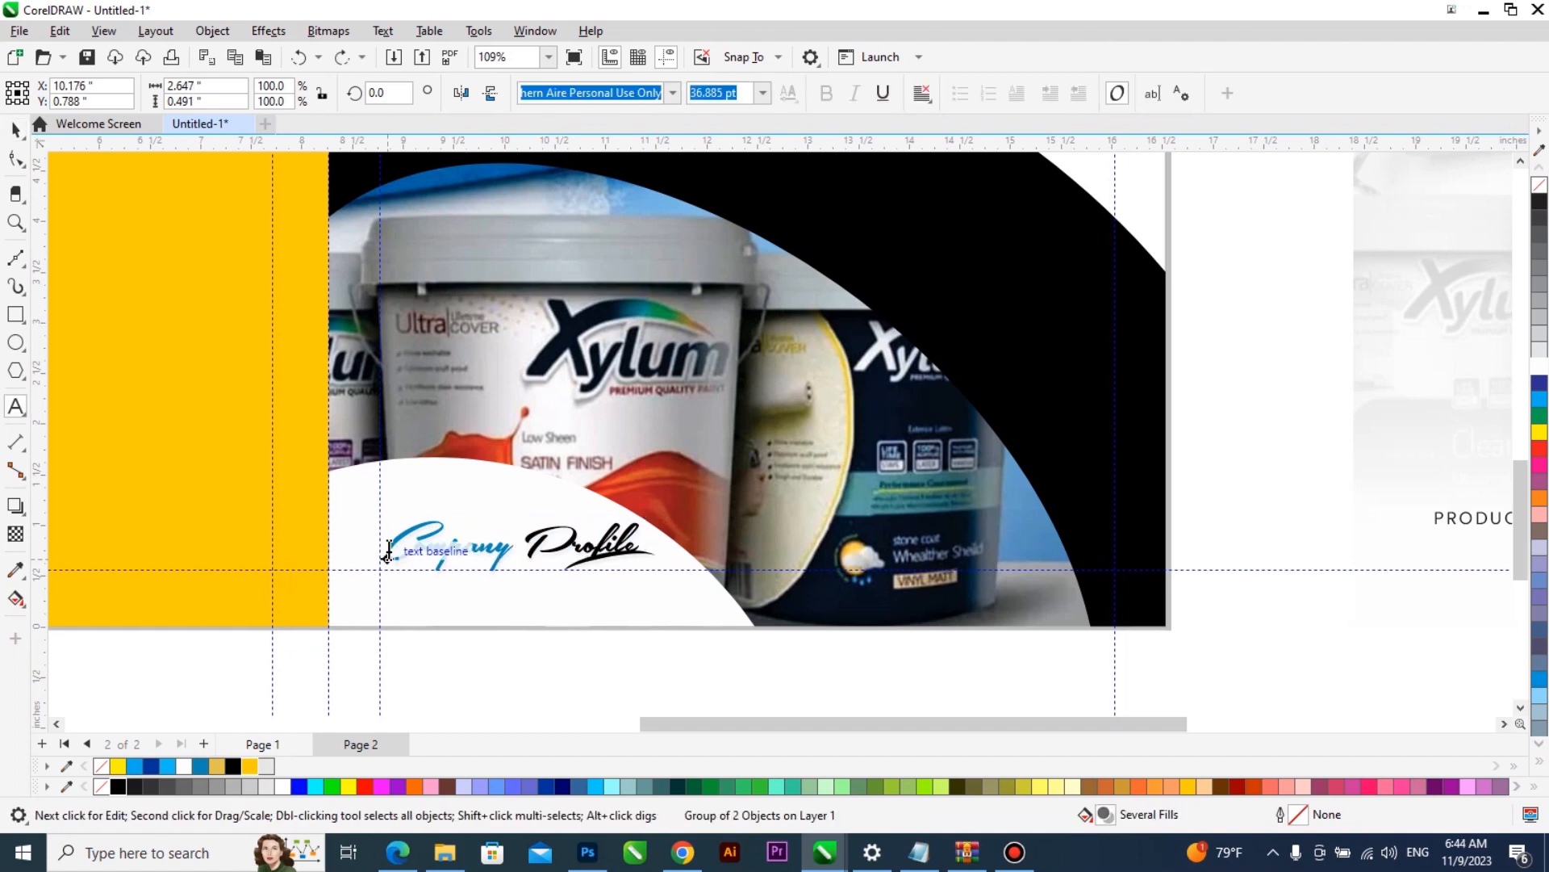
pyautogui.doubleClick(509, 548)
pyautogui.click(251, 766)
pyautogui.hotkey('ctrl', 'space')
pyautogui.scroll(-3, 539, 666)
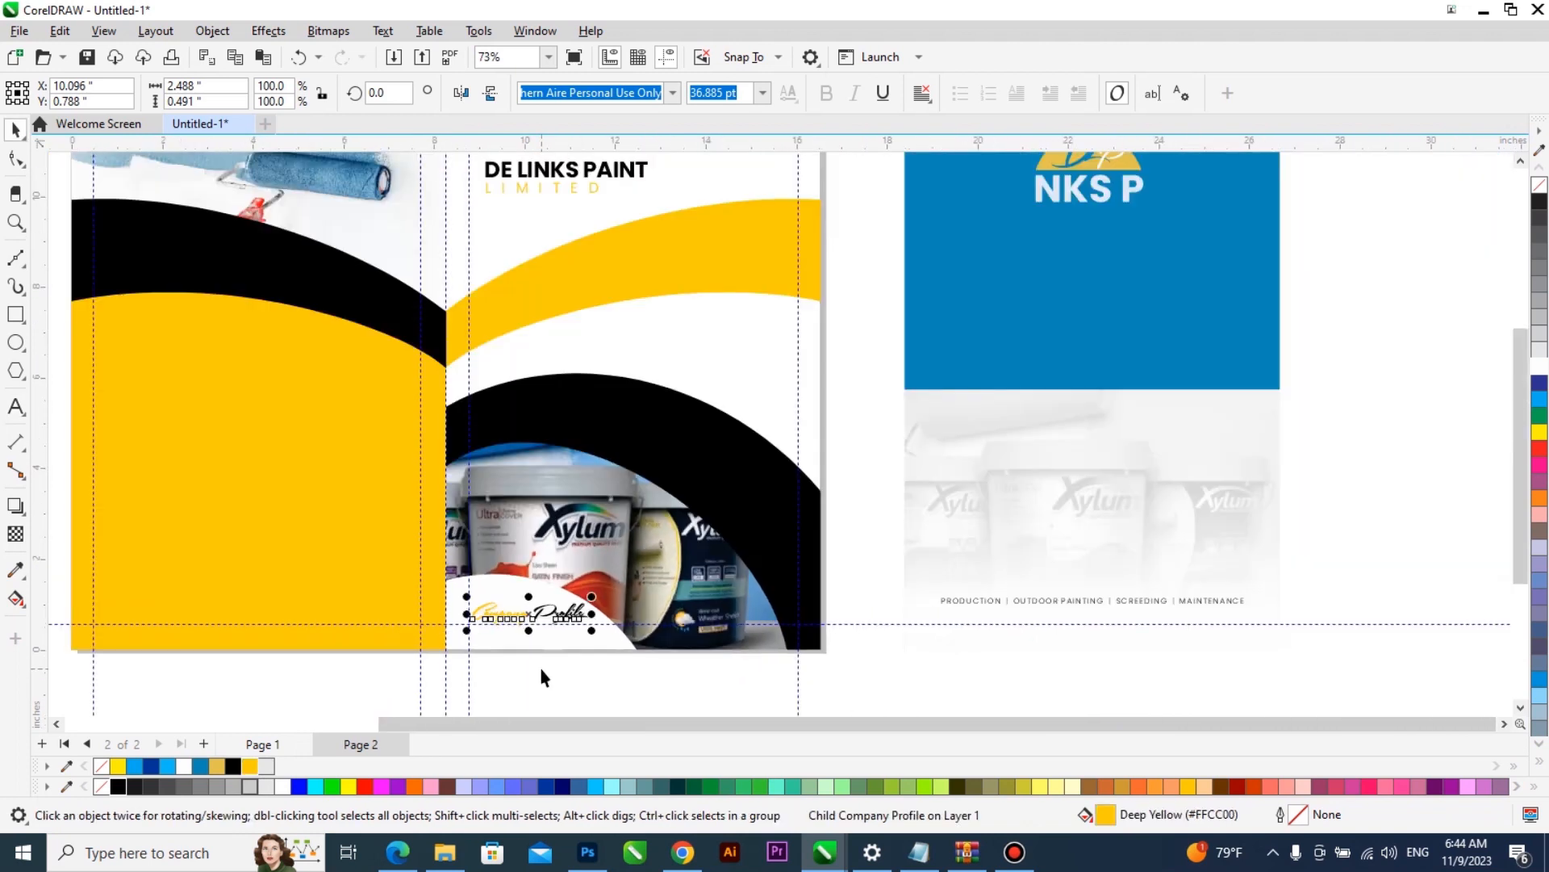
# - Move the services line starting with PRODUCTION onto the white area below the front cover's yellow band and tighten its character spacing
pyautogui.scroll(-1, 539, 663)
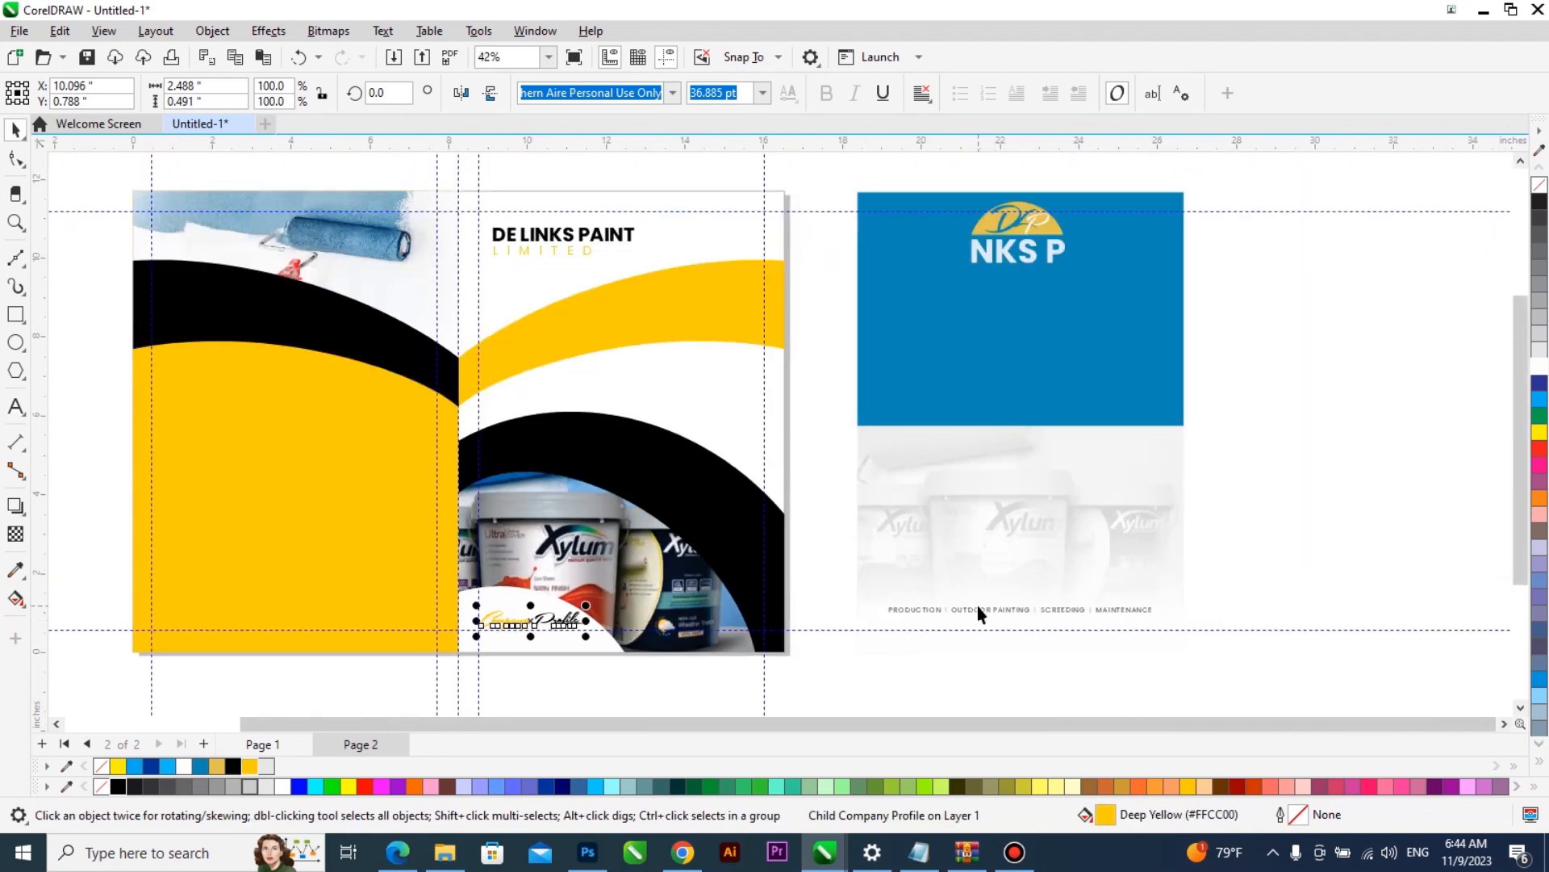
pyautogui.click(993, 608)
pyautogui.moveTo(993, 608)
pyautogui.mouseDown()
pyautogui.moveTo(774, 466)
pyautogui.moveTo(710, 383)
pyautogui.moveTo(727, 367)
pyautogui.mouseUp()
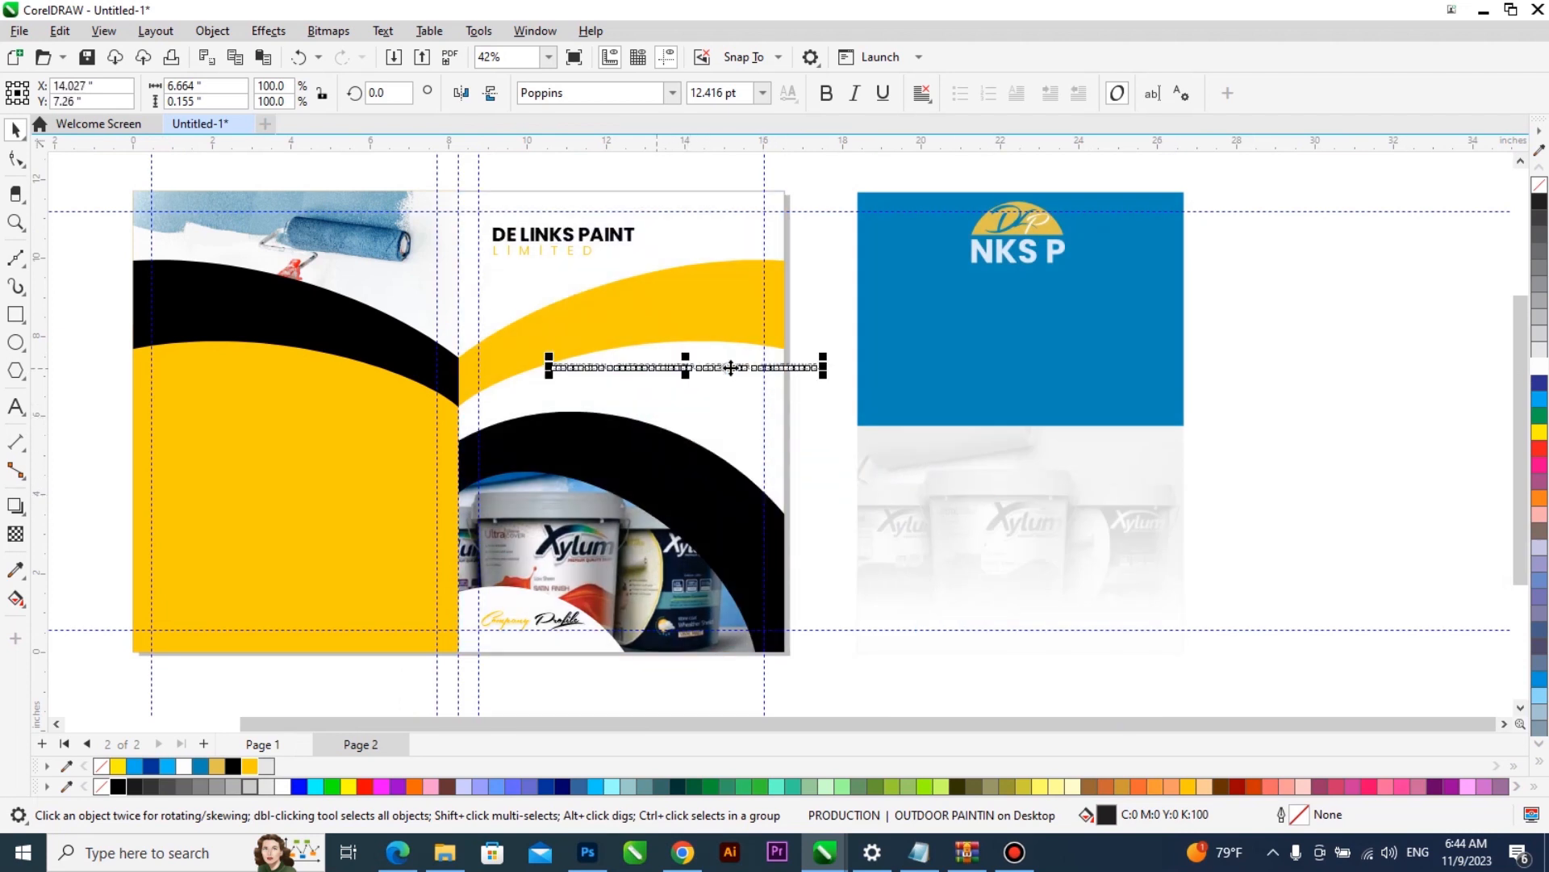
pyautogui.scroll(2, 727, 367)
pyautogui.click(16, 159)
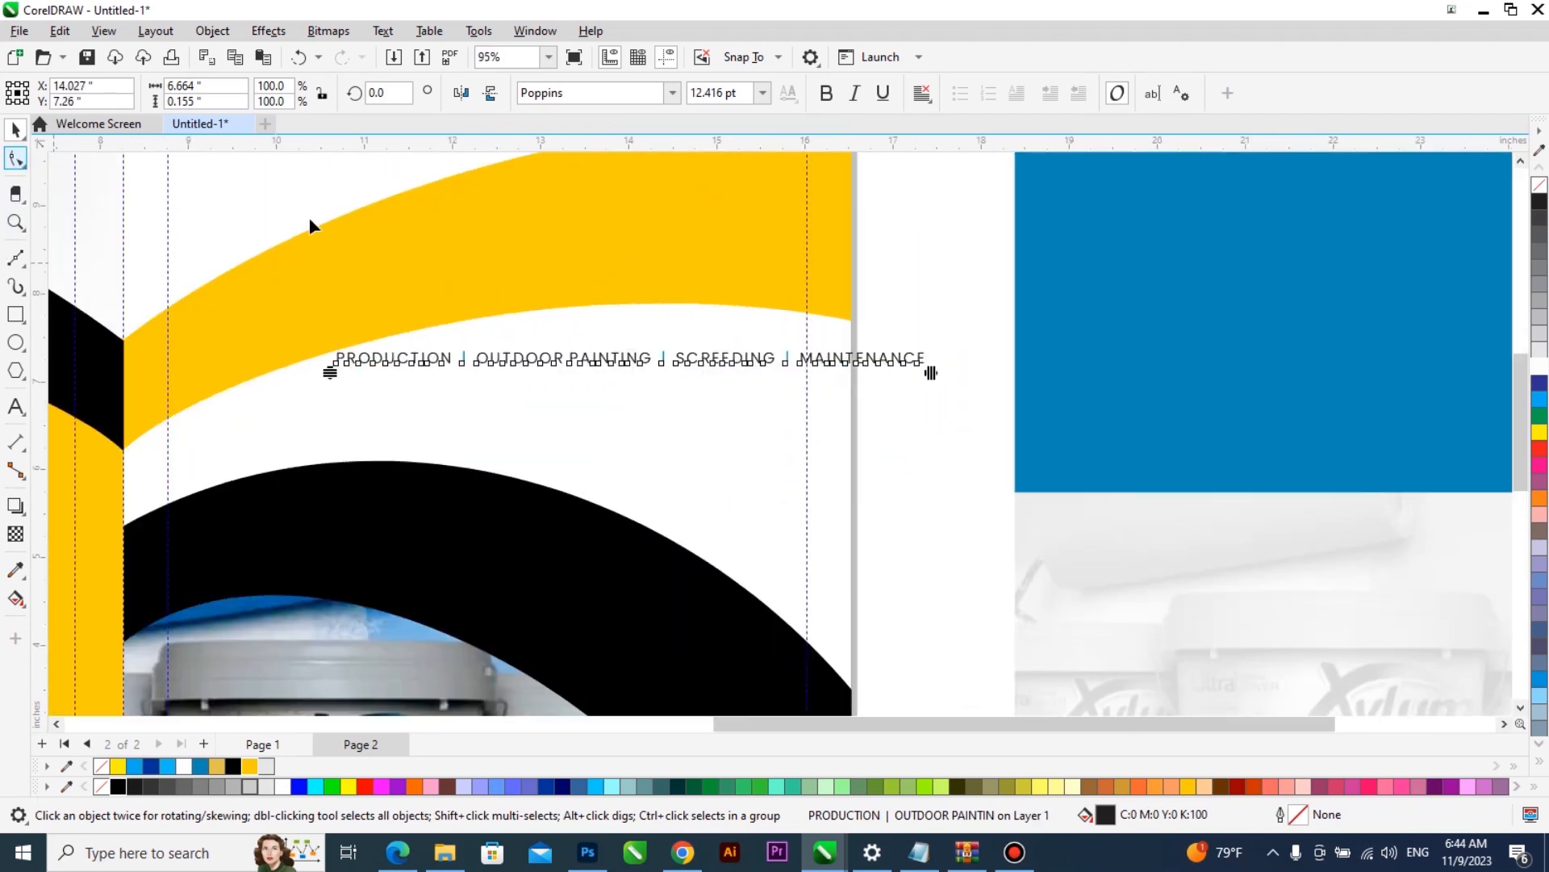
pyautogui.moveTo(931, 371); pyautogui.dragTo(758, 401)
pyautogui.scroll(-1, 837, 464)
pyautogui.scroll(-1, 838, 464)
pyautogui.press('space')
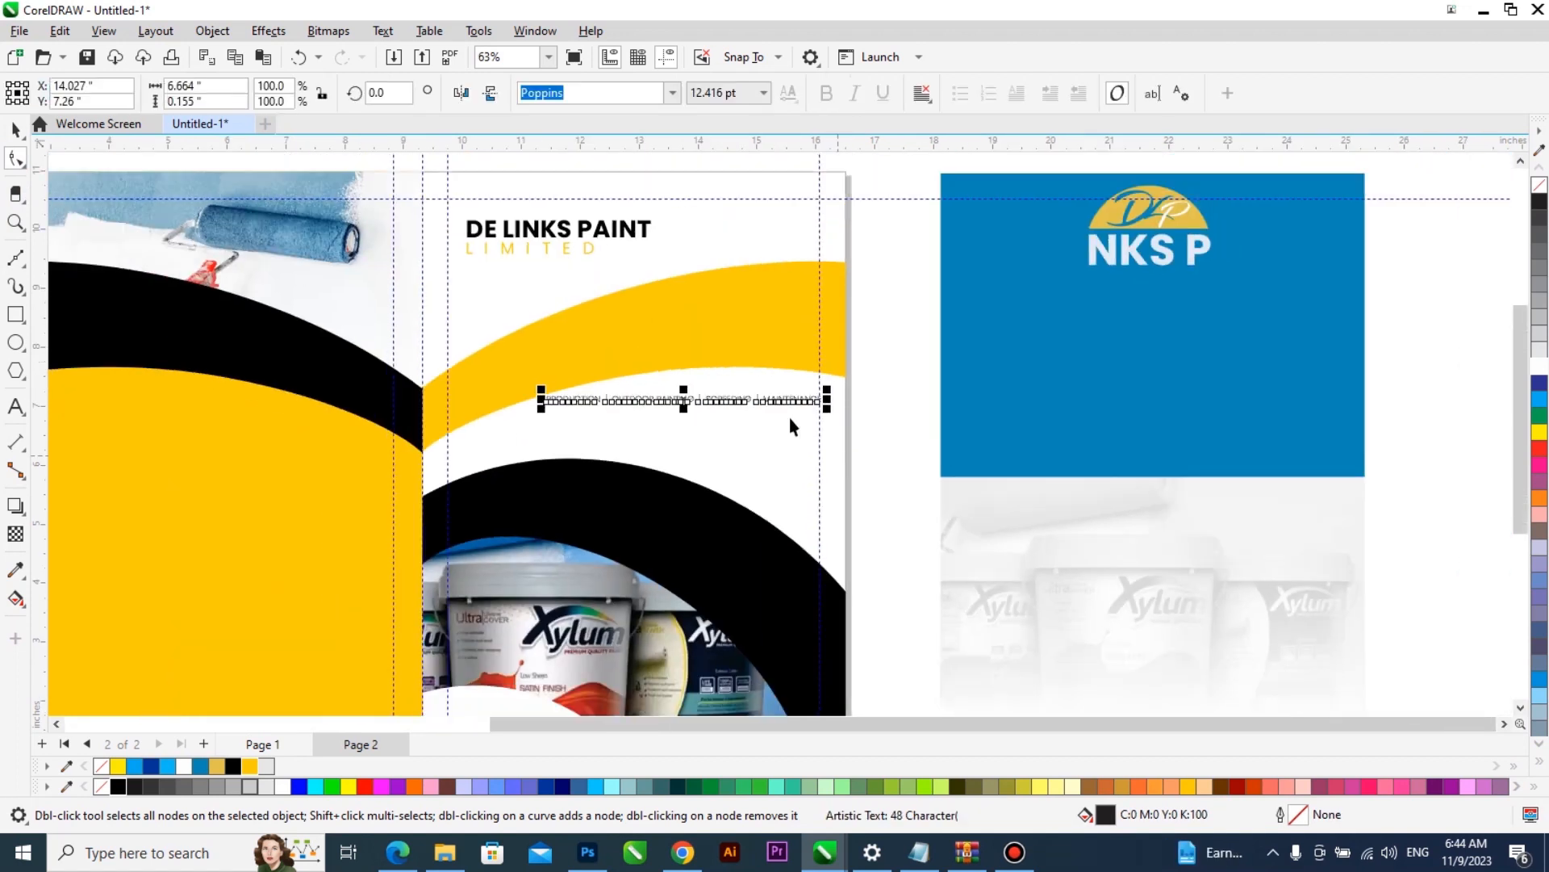
# - Break the services text into four lines: PRODUCTION, OUTDOOR PAINTING, SCREEDING and MAINTENANCE
pyautogui.scroll(1, 712, 392)
pyautogui.scroll(1, 615, 405)
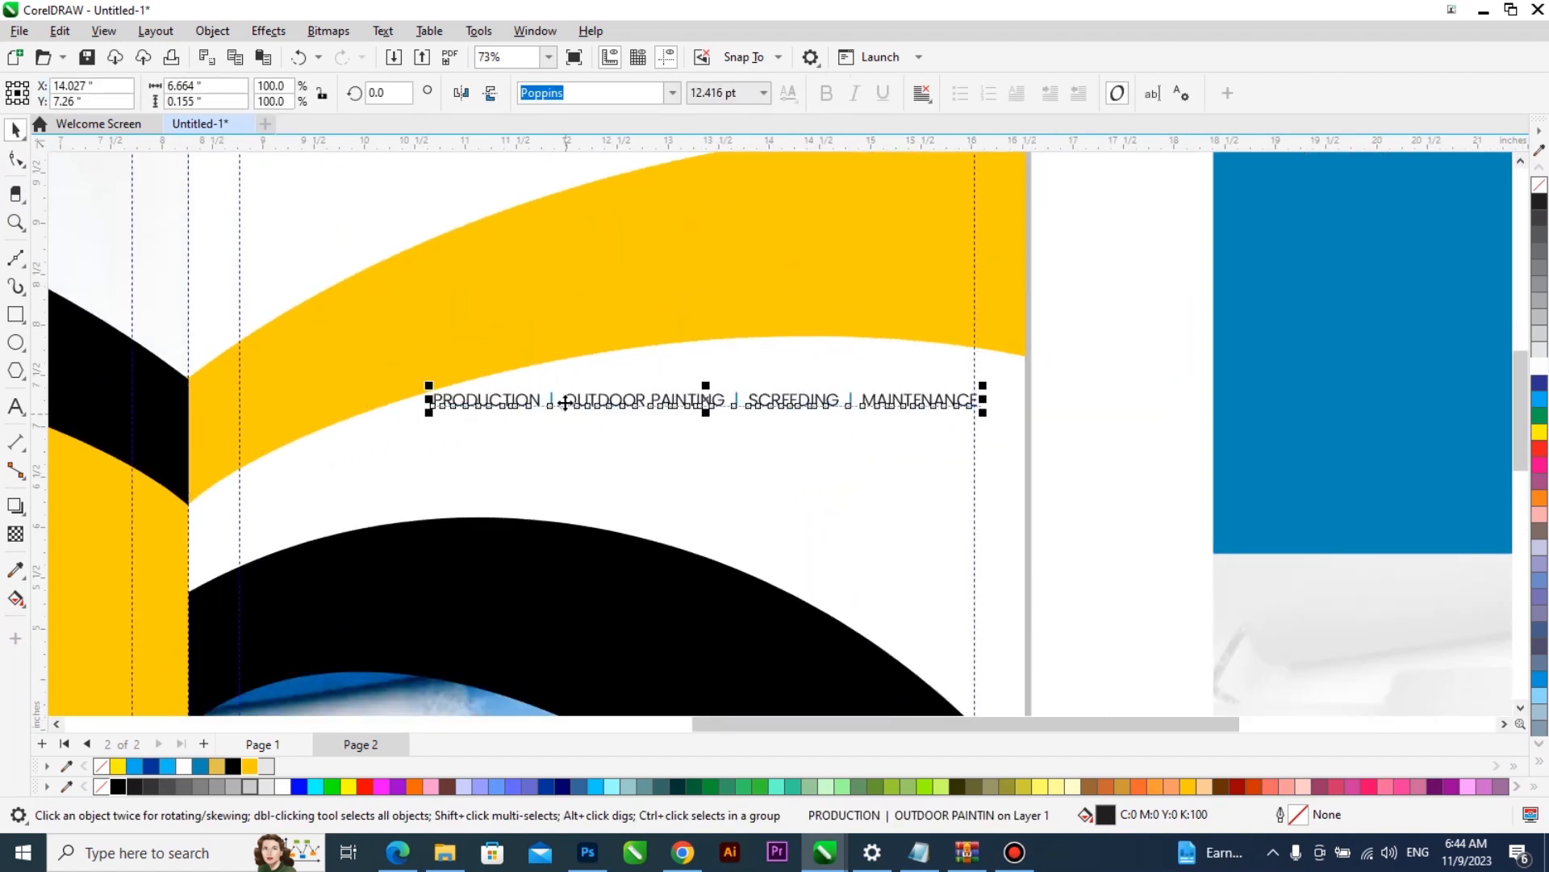
pyautogui.doubleClick(565, 412)
pyautogui.press('Return')
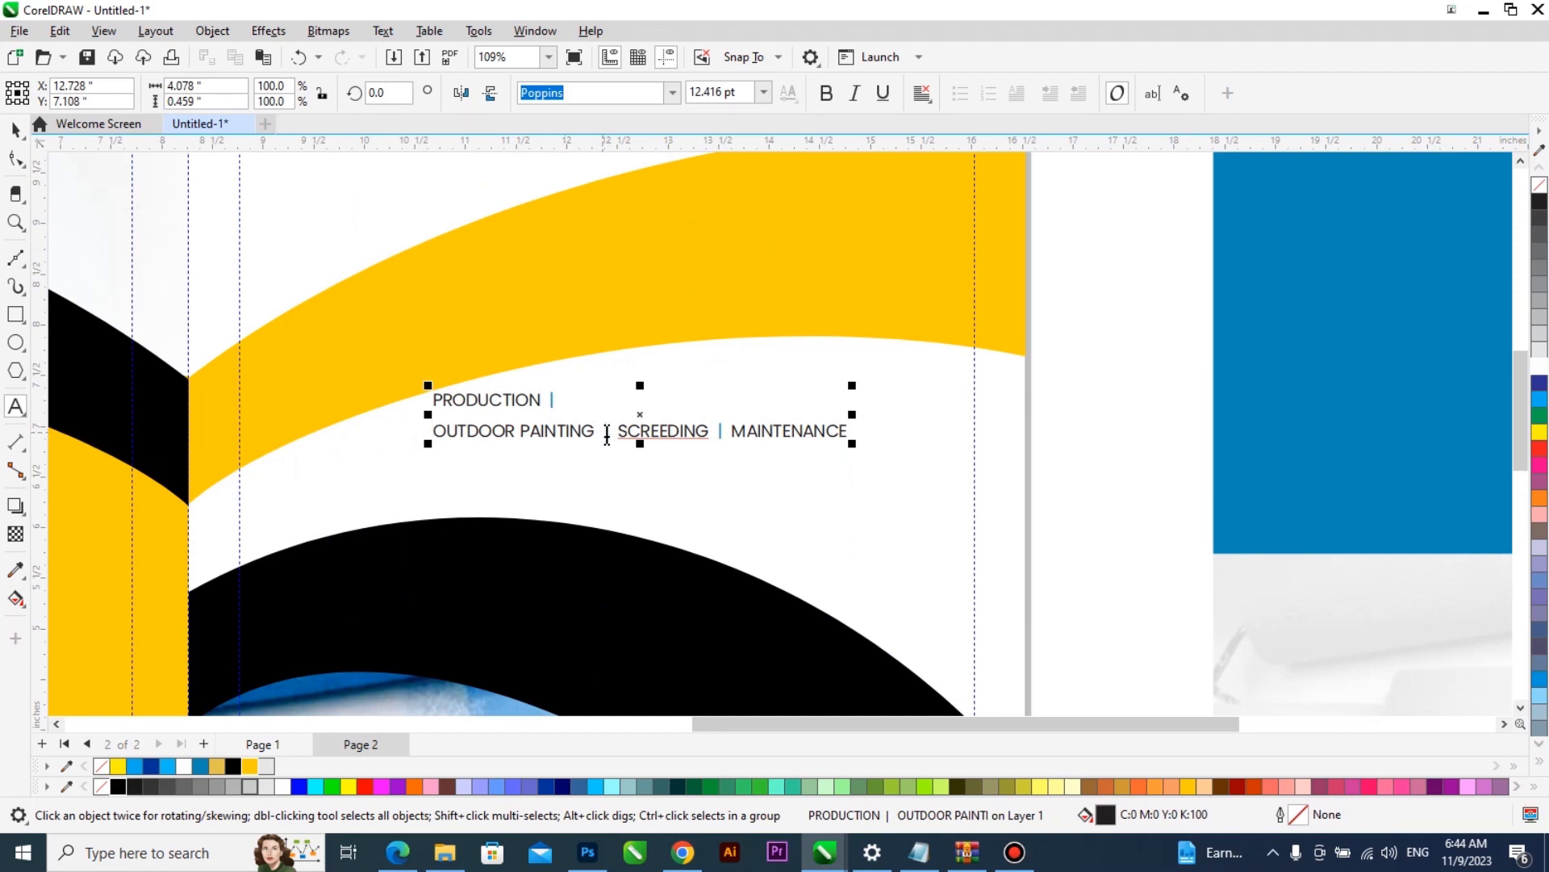
pyautogui.click(620, 432)
pyautogui.press('Return')
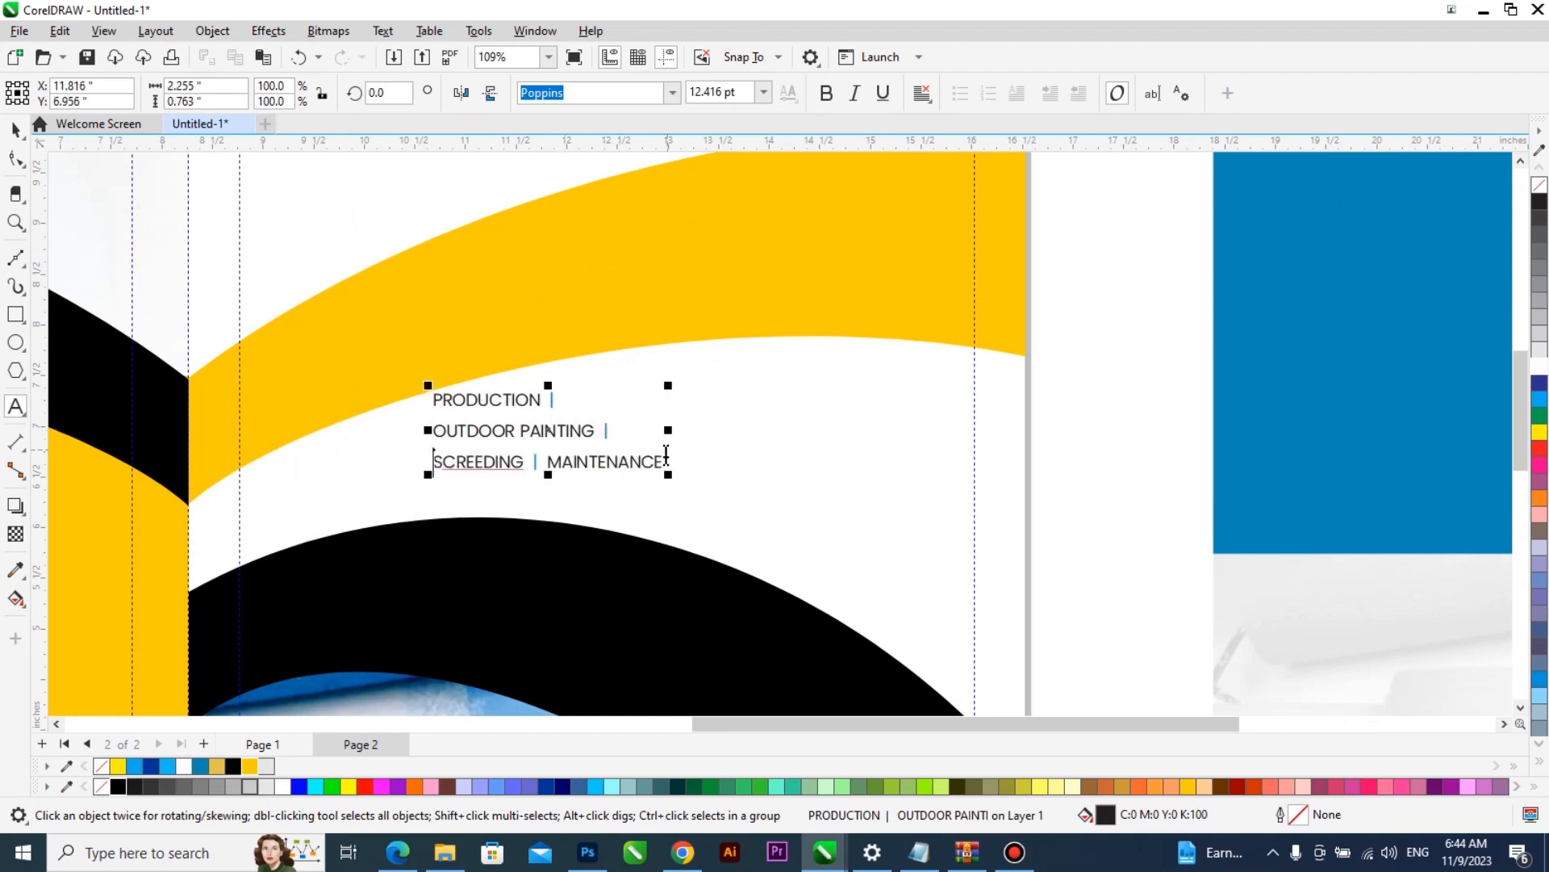
pyautogui.click(548, 462)
pyautogui.press('Return')
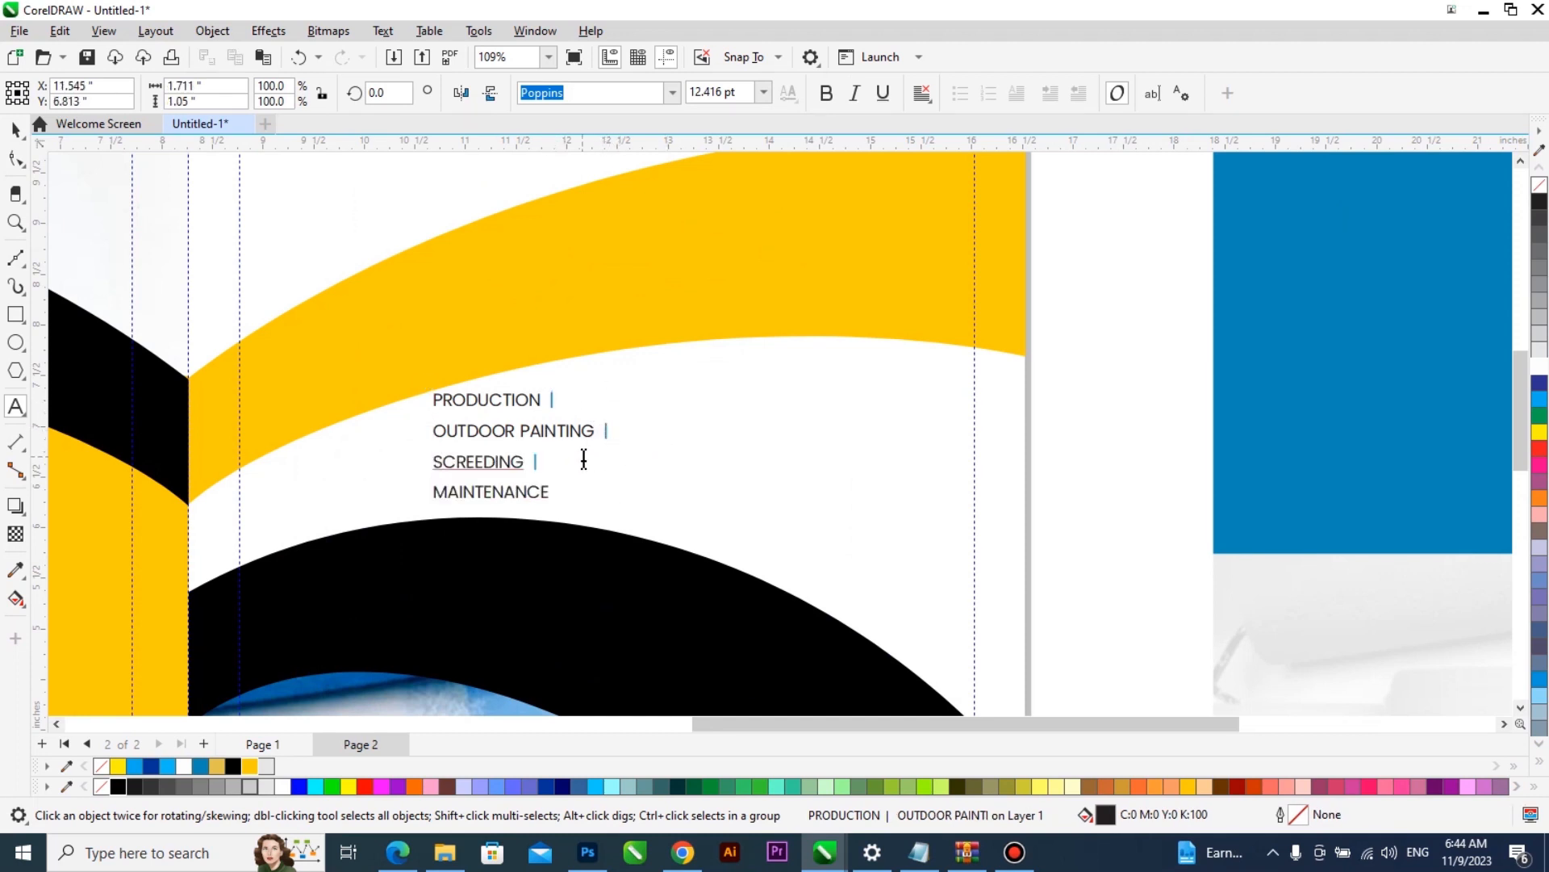
# - Remove the vertical divider bars from the ends of the services lines
pyautogui.press('BackSpace')
pyautogui.press('BackSpace')
pyautogui.press('BackSpace')
pyautogui.press('BackSpace')
pyautogui.click(569, 399)
pyautogui.press('BackSpace')
pyautogui.press('BackSpace')
pyautogui.press('BackSpace')
# - Move the services list toward the cover's outer edge, right-align it and enlarge it to about 18.7 pt
pyautogui.hotkey('ctrl', 'space')
pyautogui.moveTo(534, 405); pyautogui.dragTo(844, 403)
pyautogui.click(930, 100)
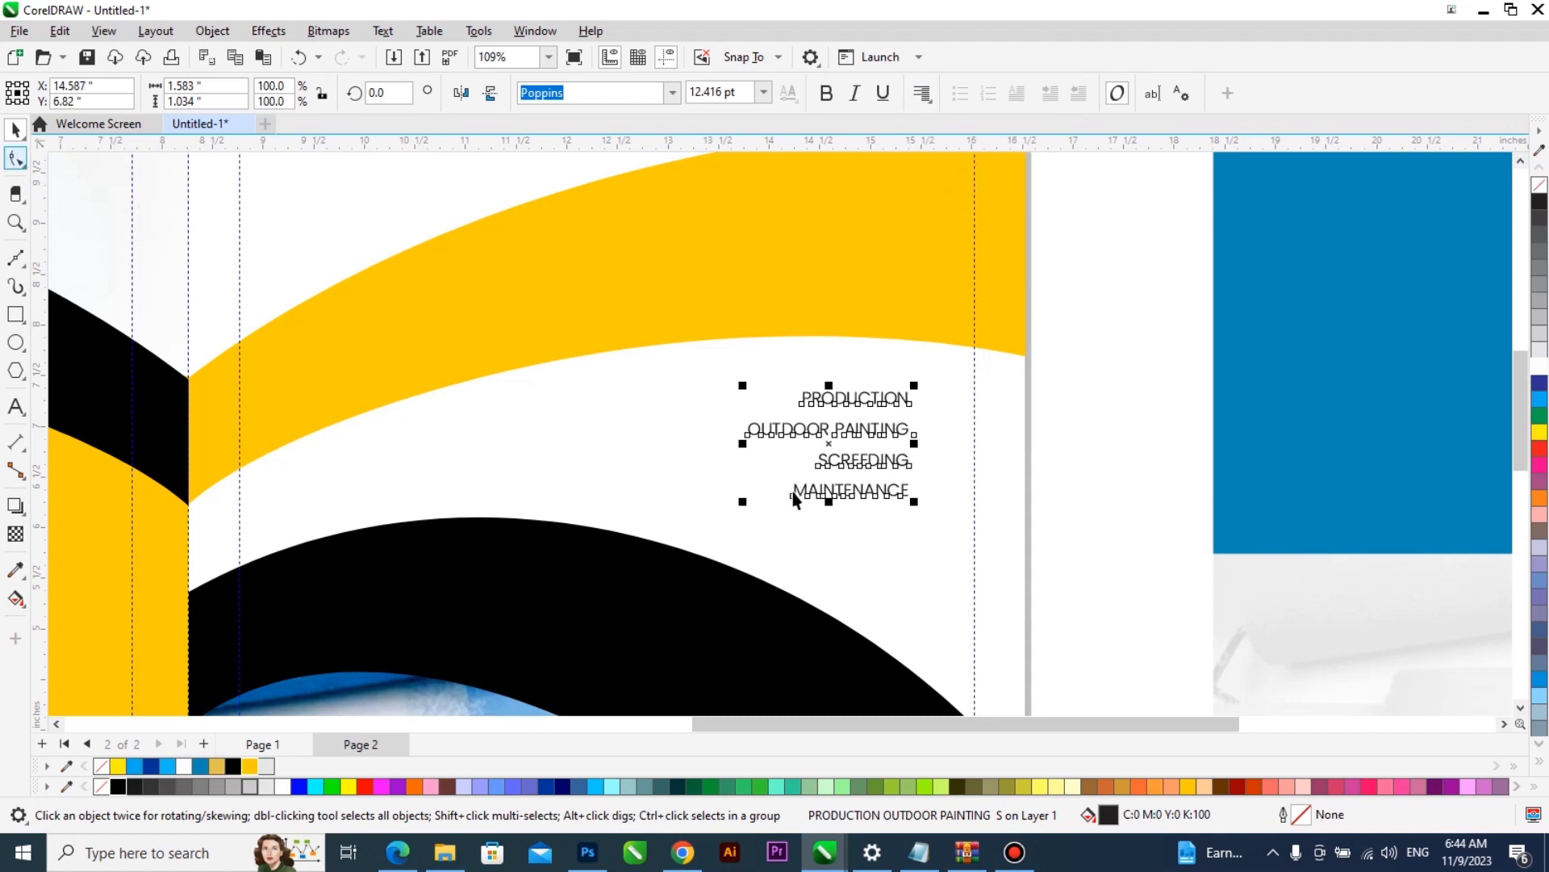
pyautogui.moveTo(711, 528); pyautogui.dragTo(650, 581)
pyautogui.moveTo(838, 409); pyautogui.dragTo(838, 396)
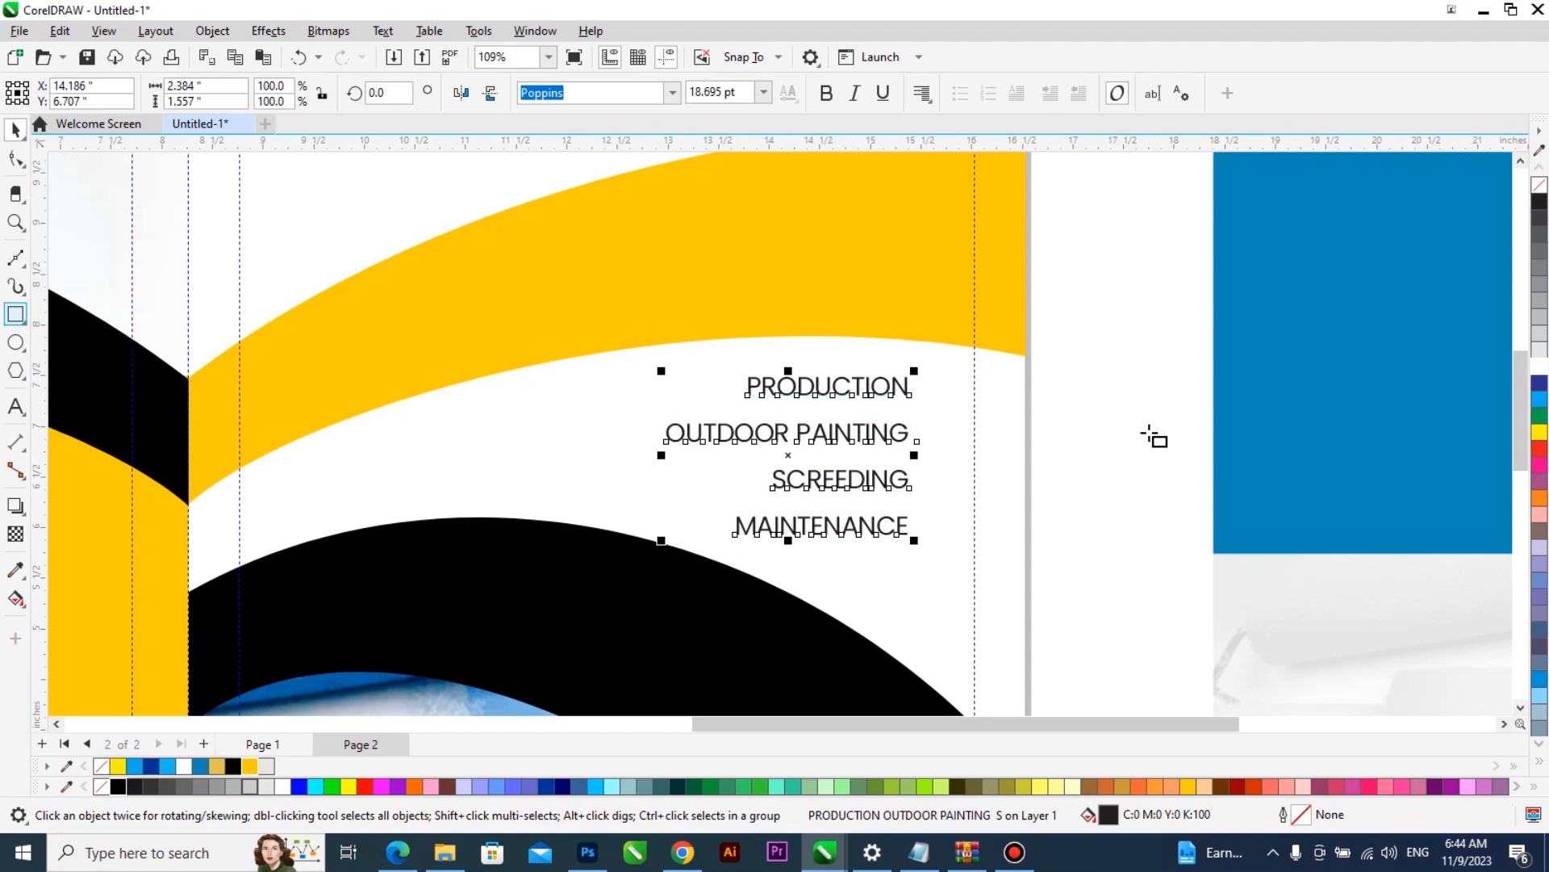
# - Draw a small square of about 0.12 in beside PRODUCTION, filled deep yellow (#FFCC00) with no outline
pyautogui.scroll(3, 1035, 407)
pyautogui.moveTo(862, 362); pyautogui.dragTo(882, 377)
pyautogui.press('space')
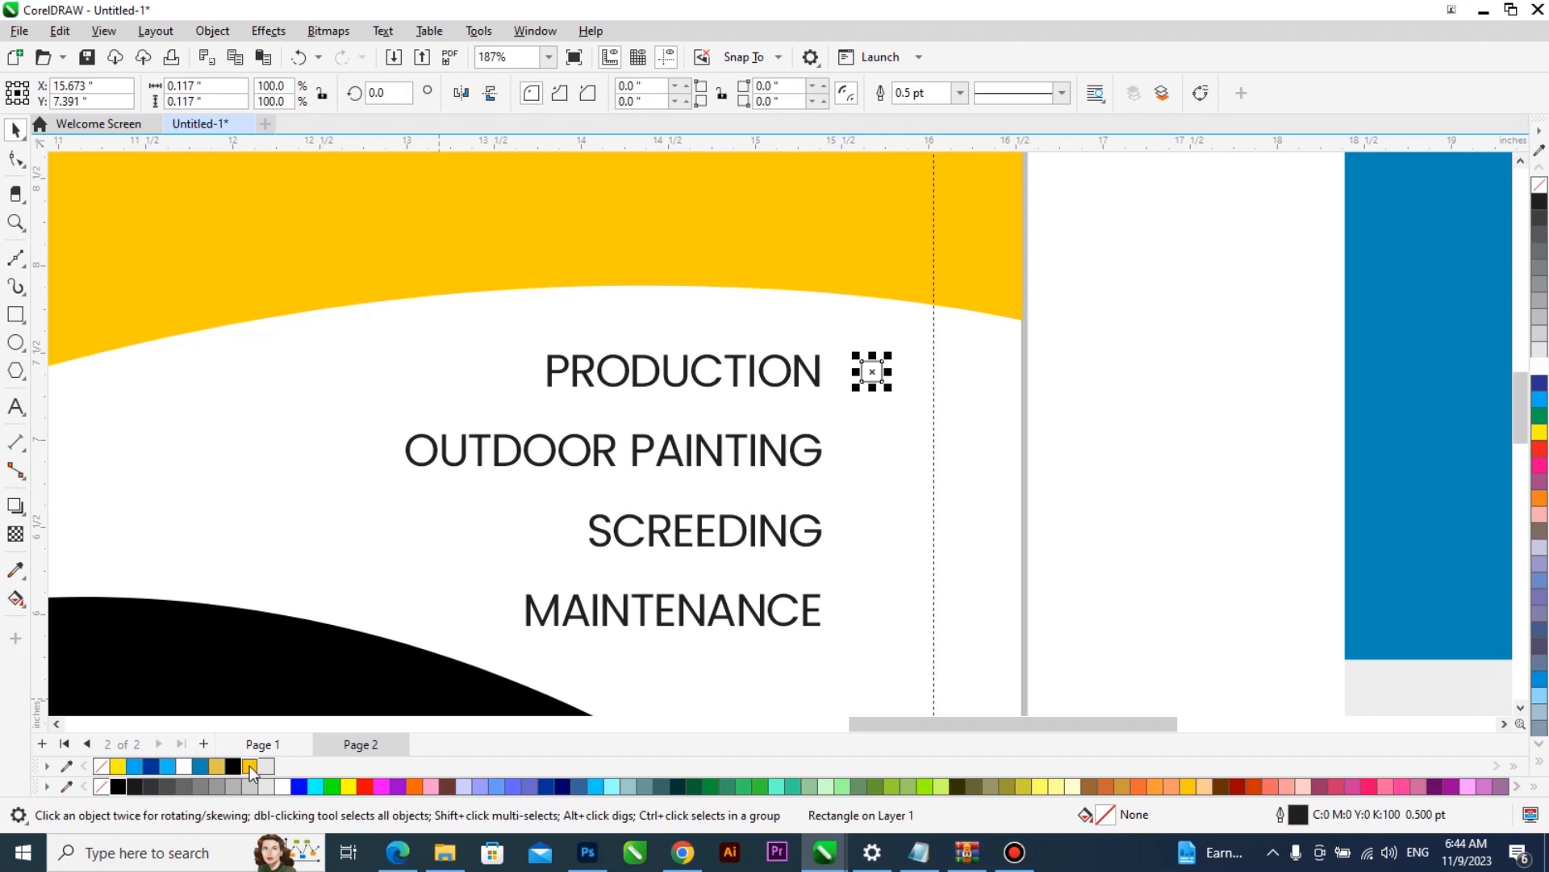
pyautogui.rightClick(101, 786)
pyautogui.scroll(3, 894, 472)
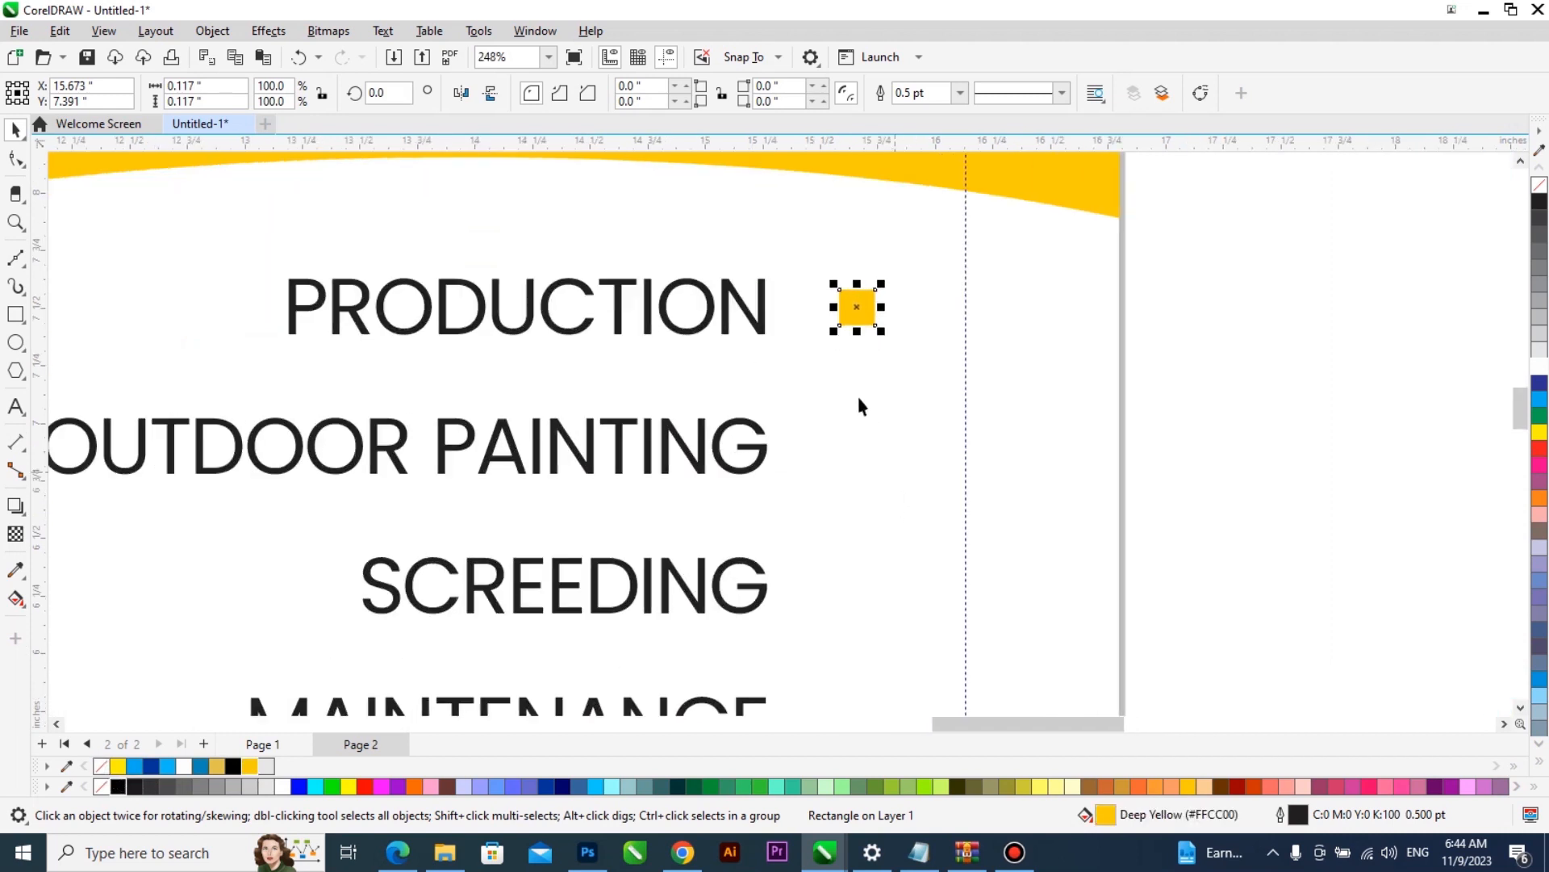
# - Duplicate the yellow square downward at equal spacing as bullets for OUTDOOR PAINTING, SCREEDING and MAINTENANCE
pyautogui.moveTo(764, 327)
pyautogui.mouseDown()
pyautogui.moveTo(799, 327)
pyautogui.moveTo(857, 409)
pyautogui.moveTo(857, 448)
pyautogui.mouseUp()
pyautogui.rightClick(857, 448)
pyautogui.hotkey('ctrl', 'r')
pyautogui.hotkey('ctrl', 'r')
# - Select the services list with its four yellow bullets and nudge it outward to the front cover's outer margin guide
pyautogui.scroll(-3, 813, 394)
pyautogui.scroll(-2, 901, 448)
pyautogui.moveTo(934, 328); pyautogui.dragTo(460, 612)
pyautogui.press('Right')
pyautogui.press('Right')
pyautogui.press('Right')
pyautogui.press('Right')
pyautogui.press('Right')
pyautogui.press('Right')
pyautogui.press('Right')
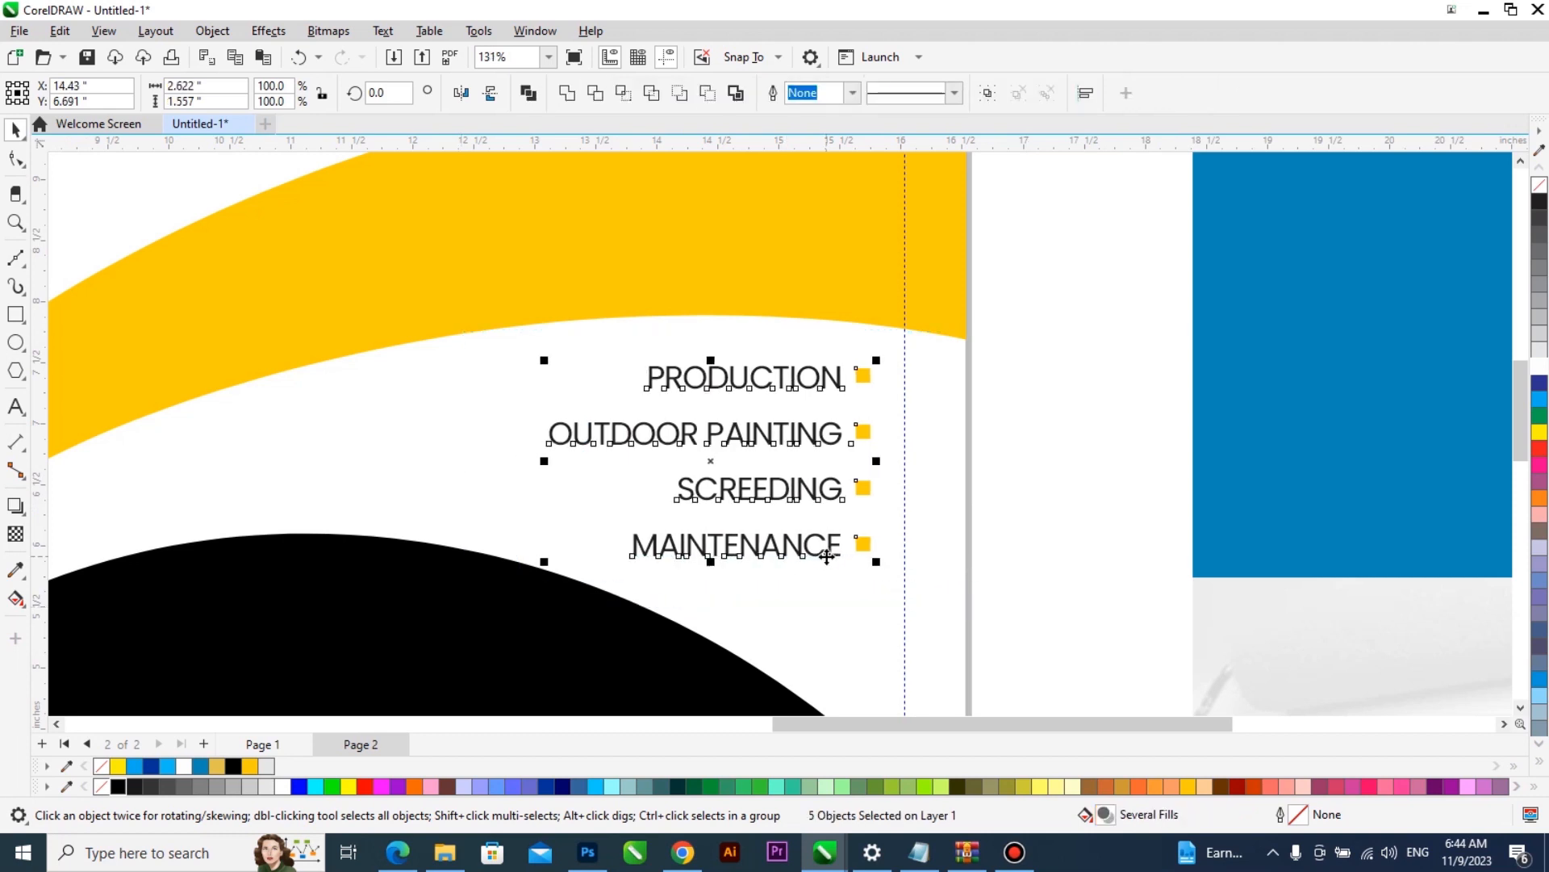
pyautogui.press('Right')
pyautogui.press('Right')
pyautogui.press('Right')
pyautogui.press('Right')
pyautogui.press('Right')
pyautogui.press('Right')
pyautogui.scroll(-3, 902, 356)
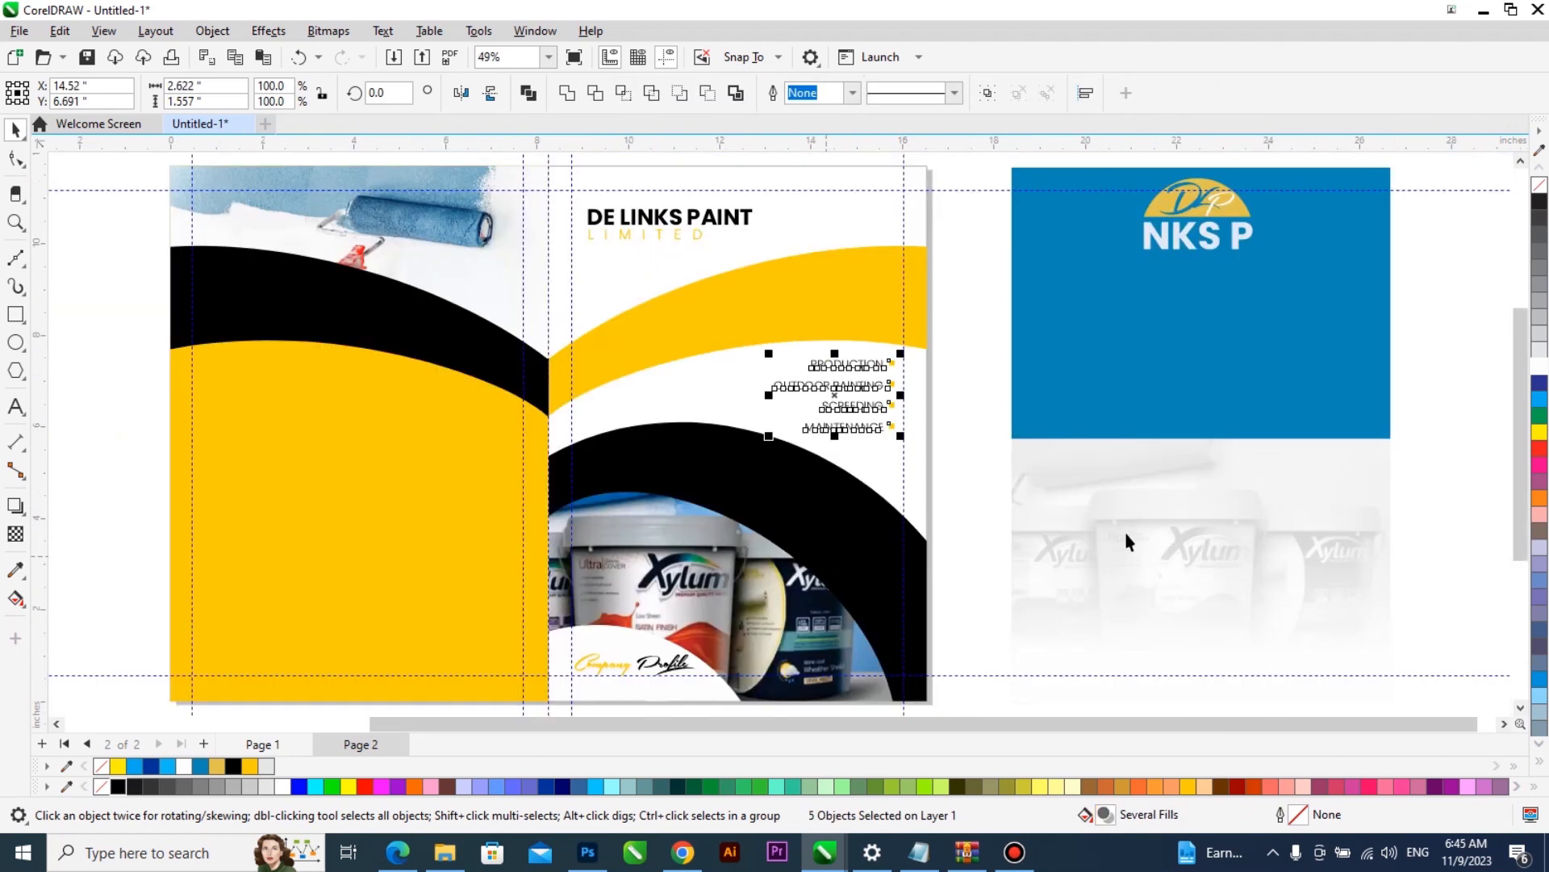
# - Delete the leftover blue cover pieces and faded paint-bucket image lying beside the page
pyautogui.click(1266, 389)
pyautogui.scroll(-2, 897, 484)
pyautogui.moveTo(1350, 185); pyautogui.dragTo(1305, 277)
pyautogui.scroll(-1, 1289, 330)
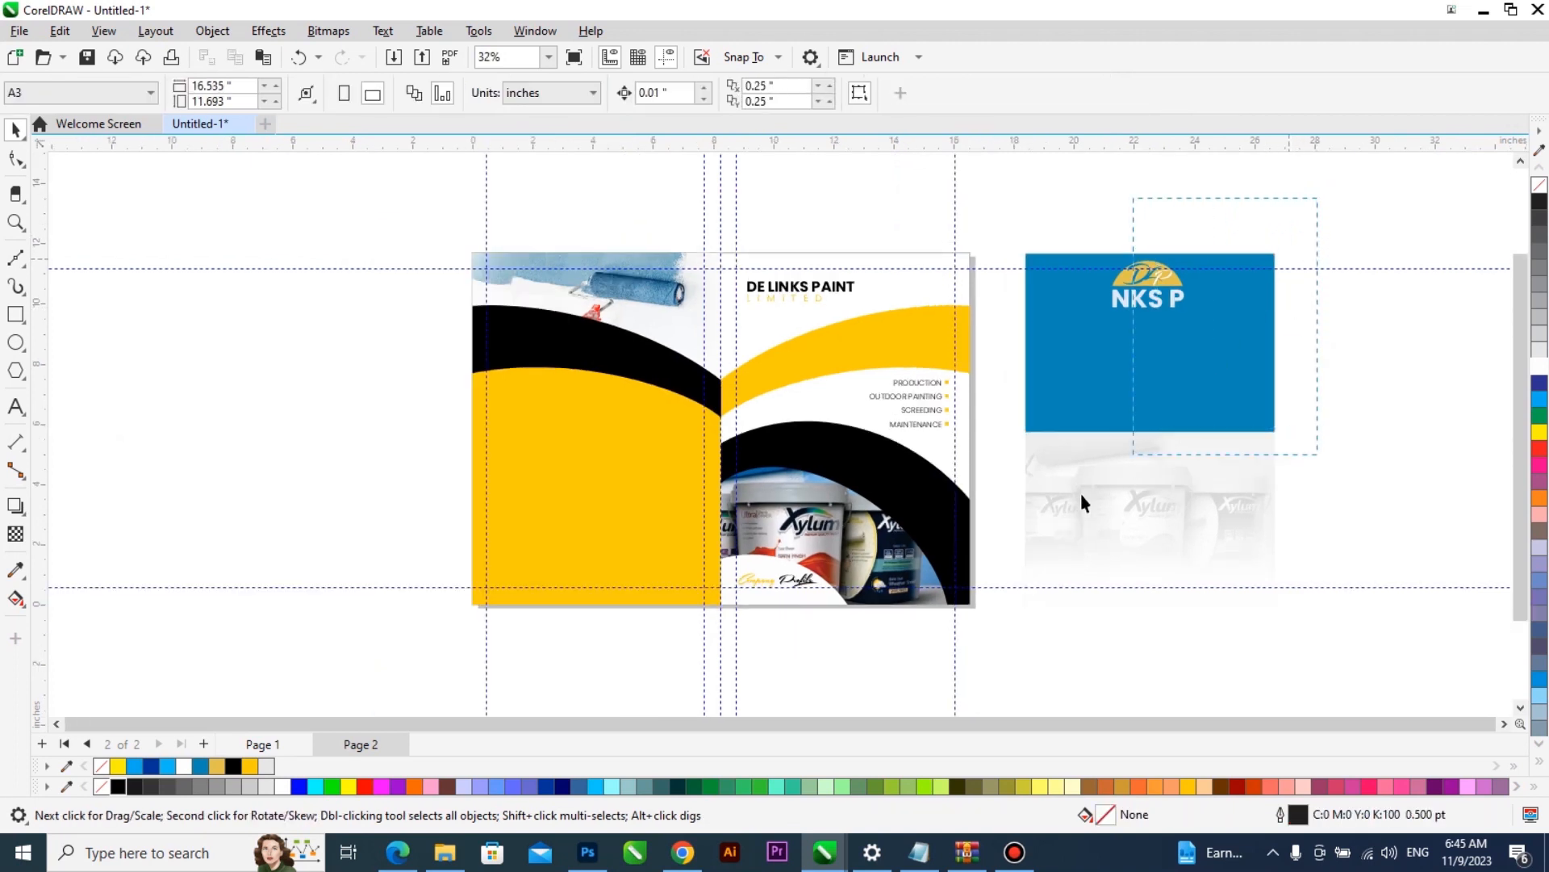
pyautogui.moveTo(965, 626); pyautogui.dragTo(963, 639)
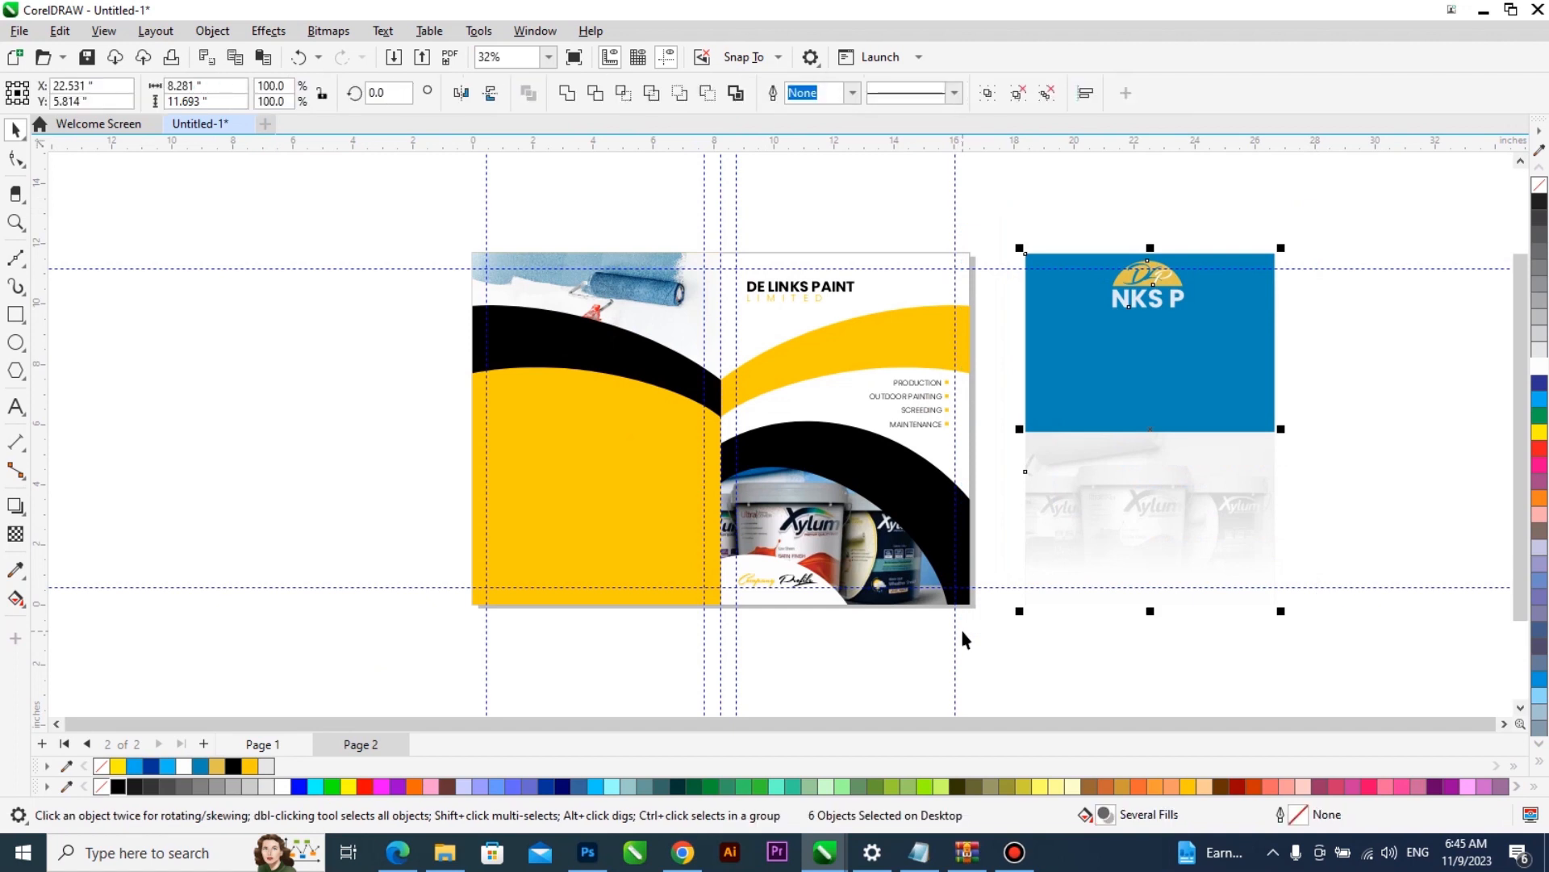
pyautogui.press('Delete')
pyautogui.hotkey('shift', 'F4')
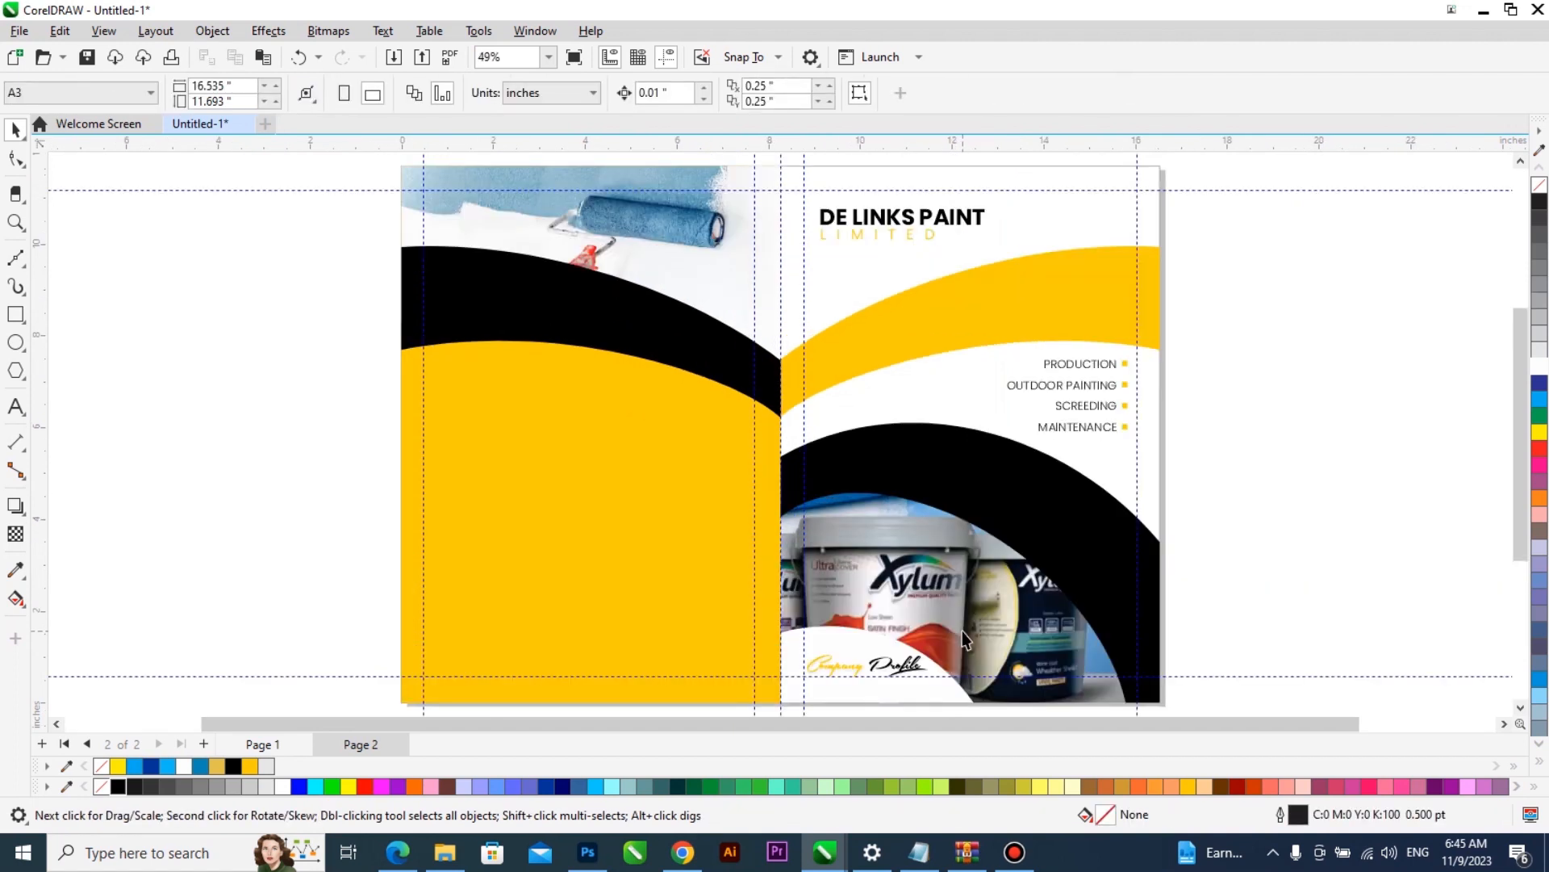
# - Preview both cover spreads full screen to compare page 1 with page 2
pyautogui.press('F9')
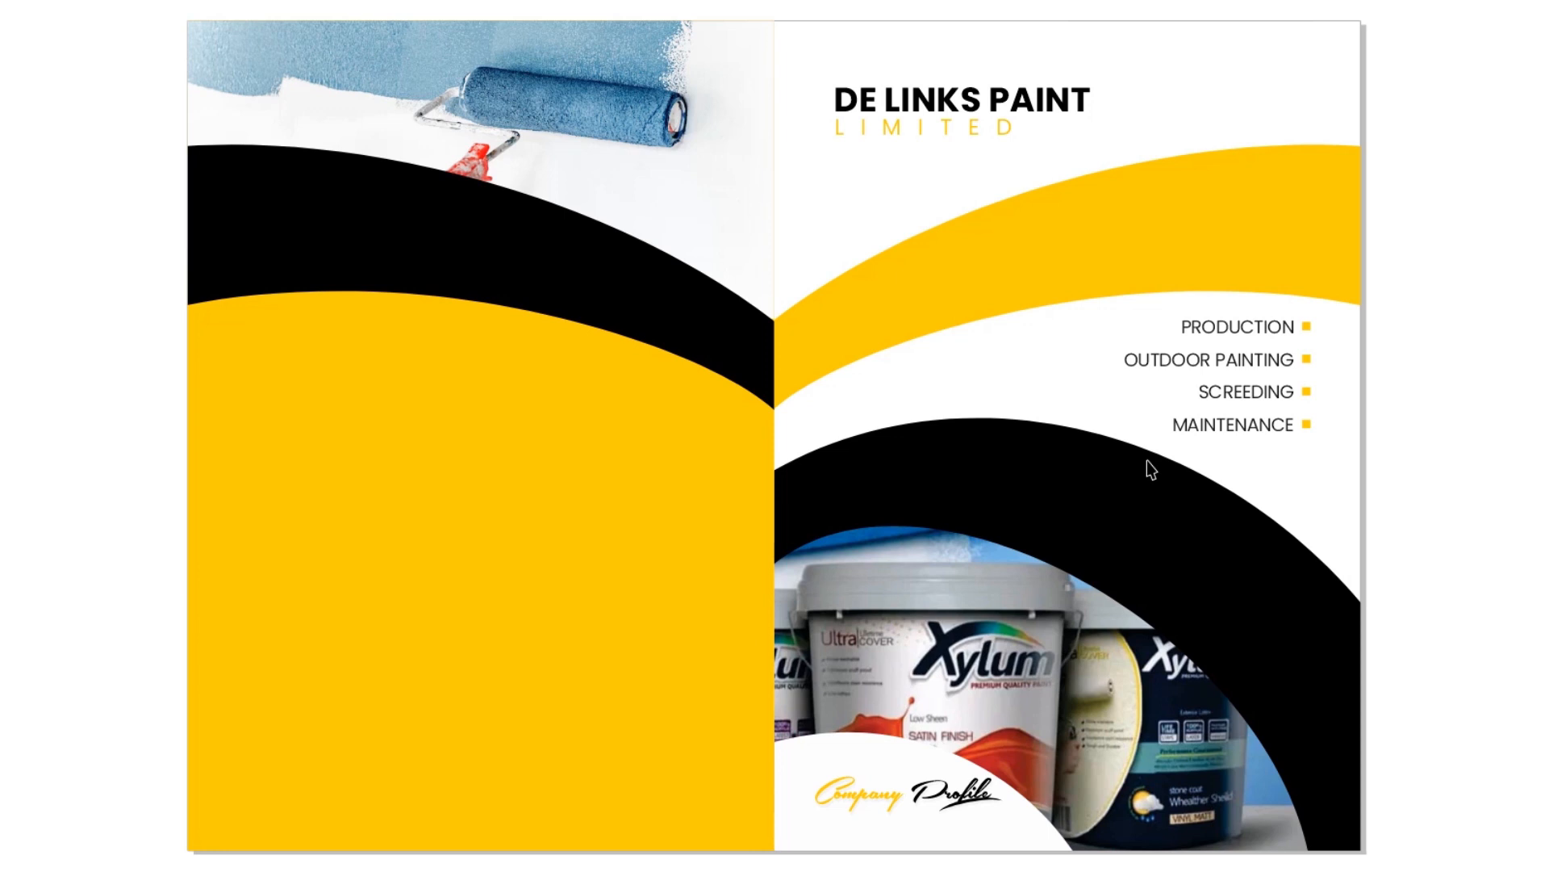
pyautogui.press('pagedown')
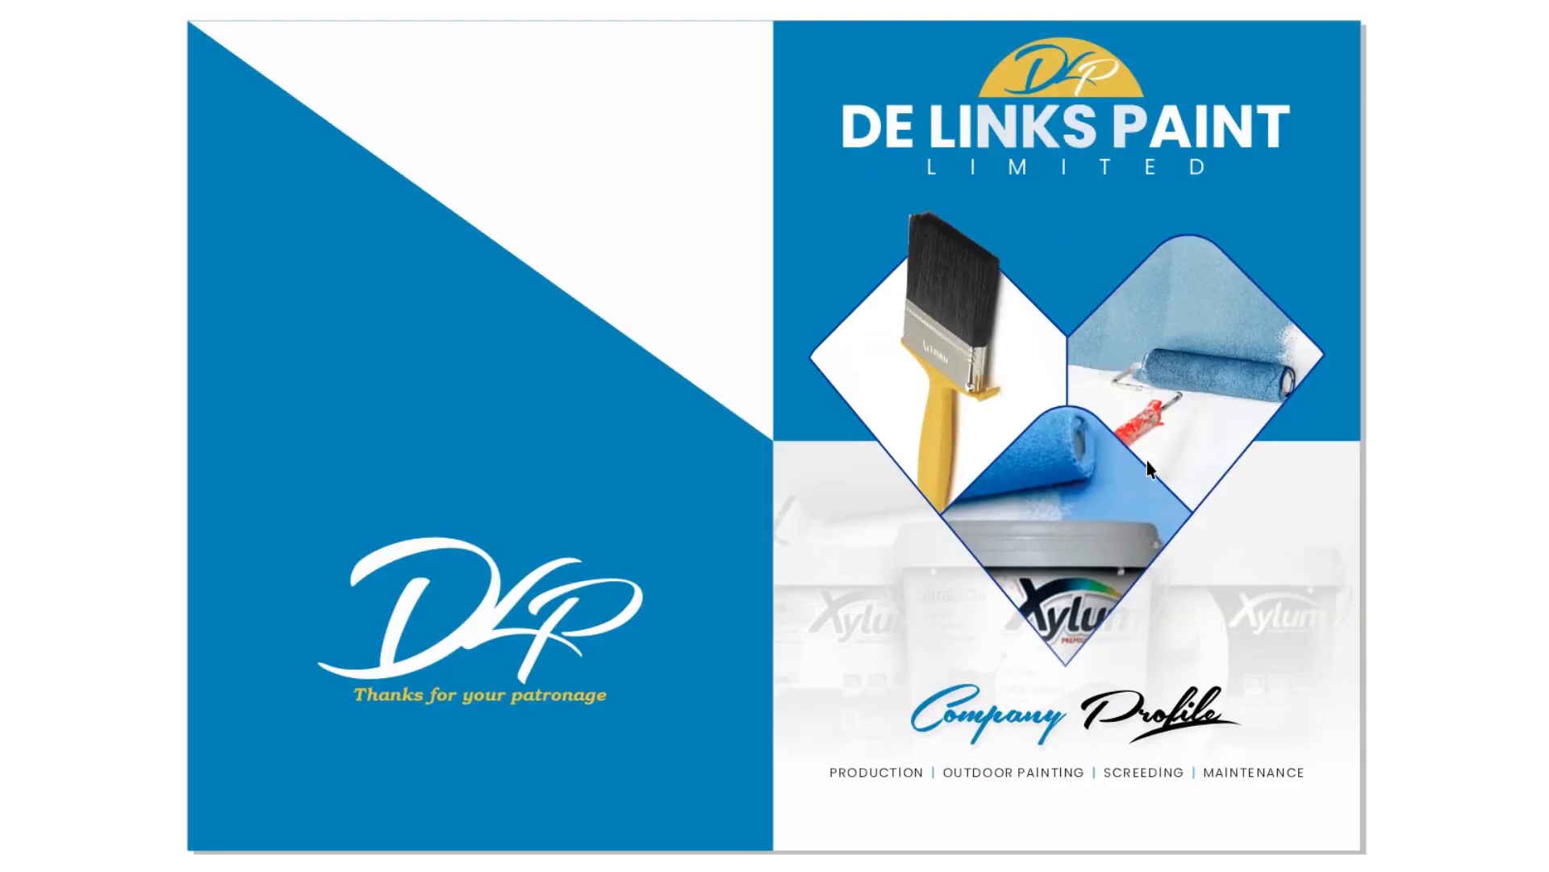
pyautogui.press('pagedown')
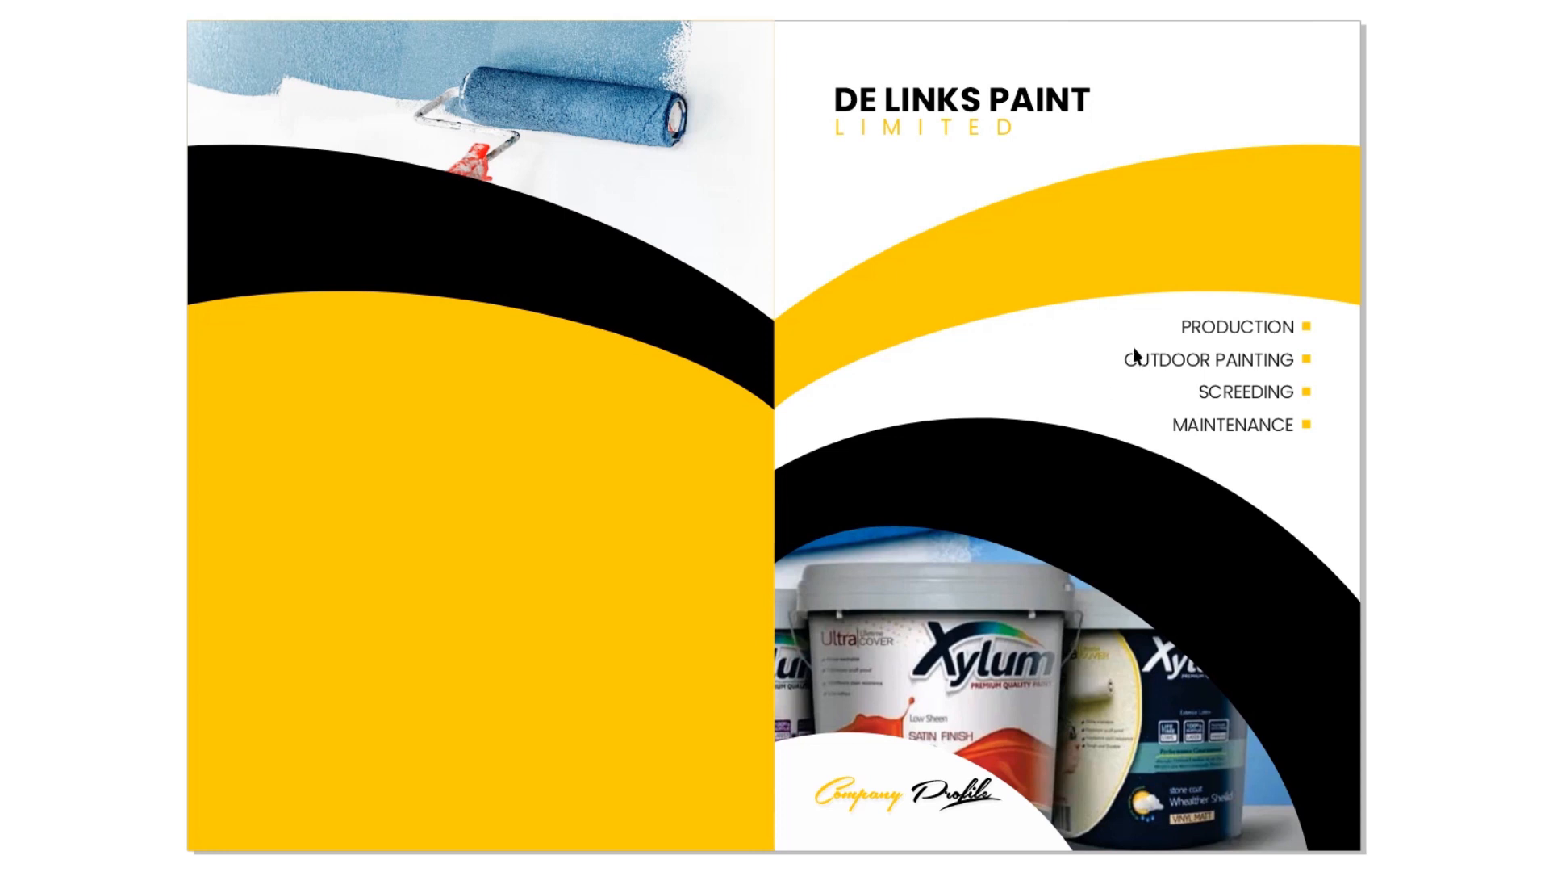
pyautogui.press('F9')
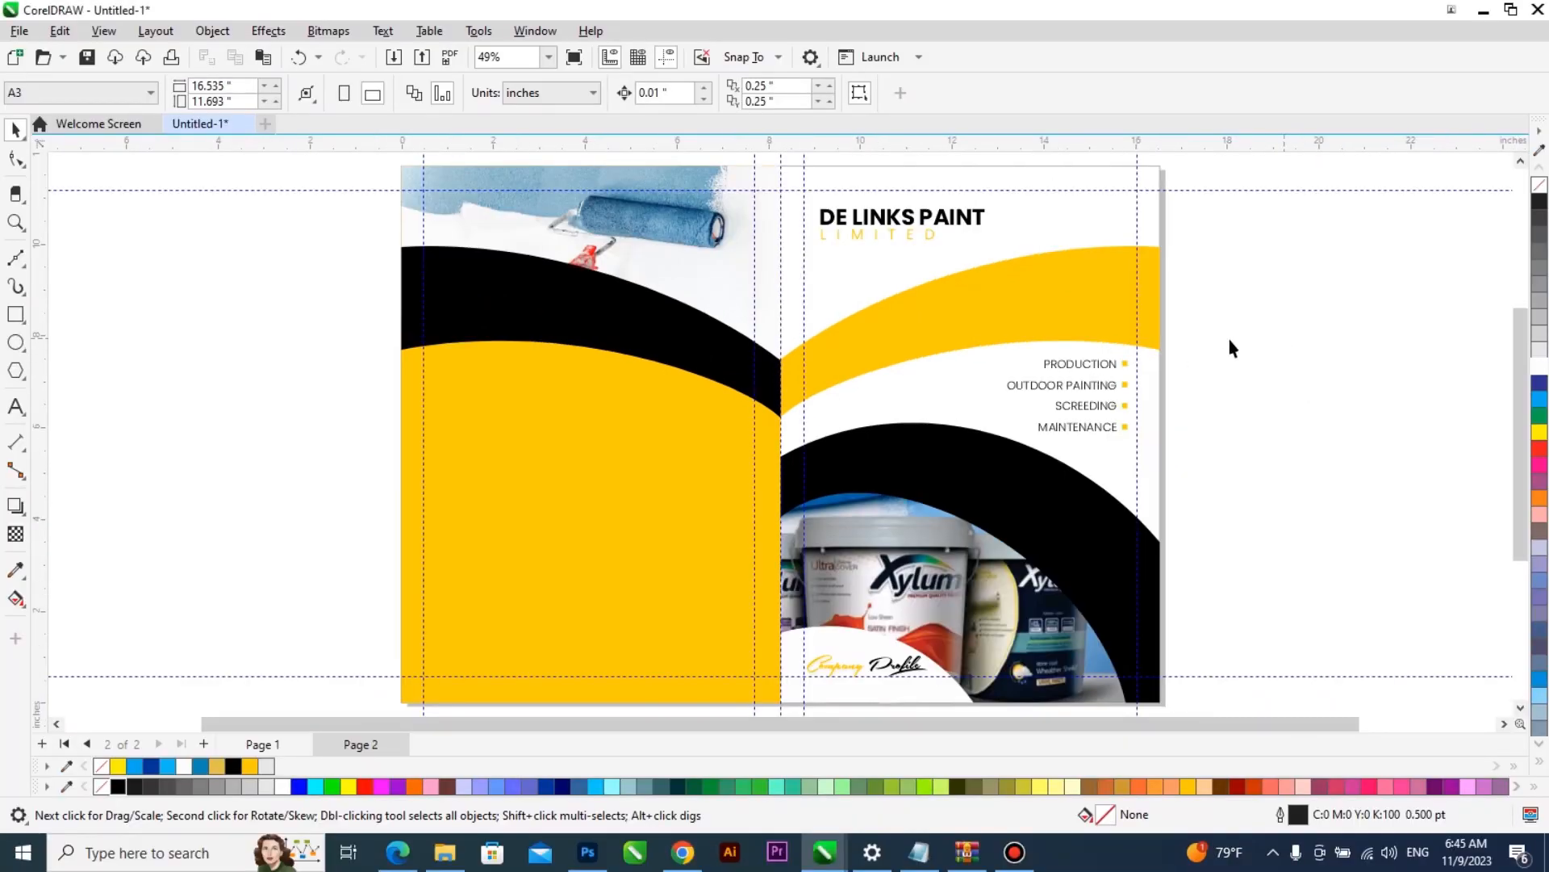
# - Apply a Small Glow drop shadow to the yellow curved band inside the front cover's PowerClip and colour the shadow black
pyautogui.click(991, 298)
pyautogui.scroll(1, 1025, 245)
pyautogui.doubleClick(1018, 283)
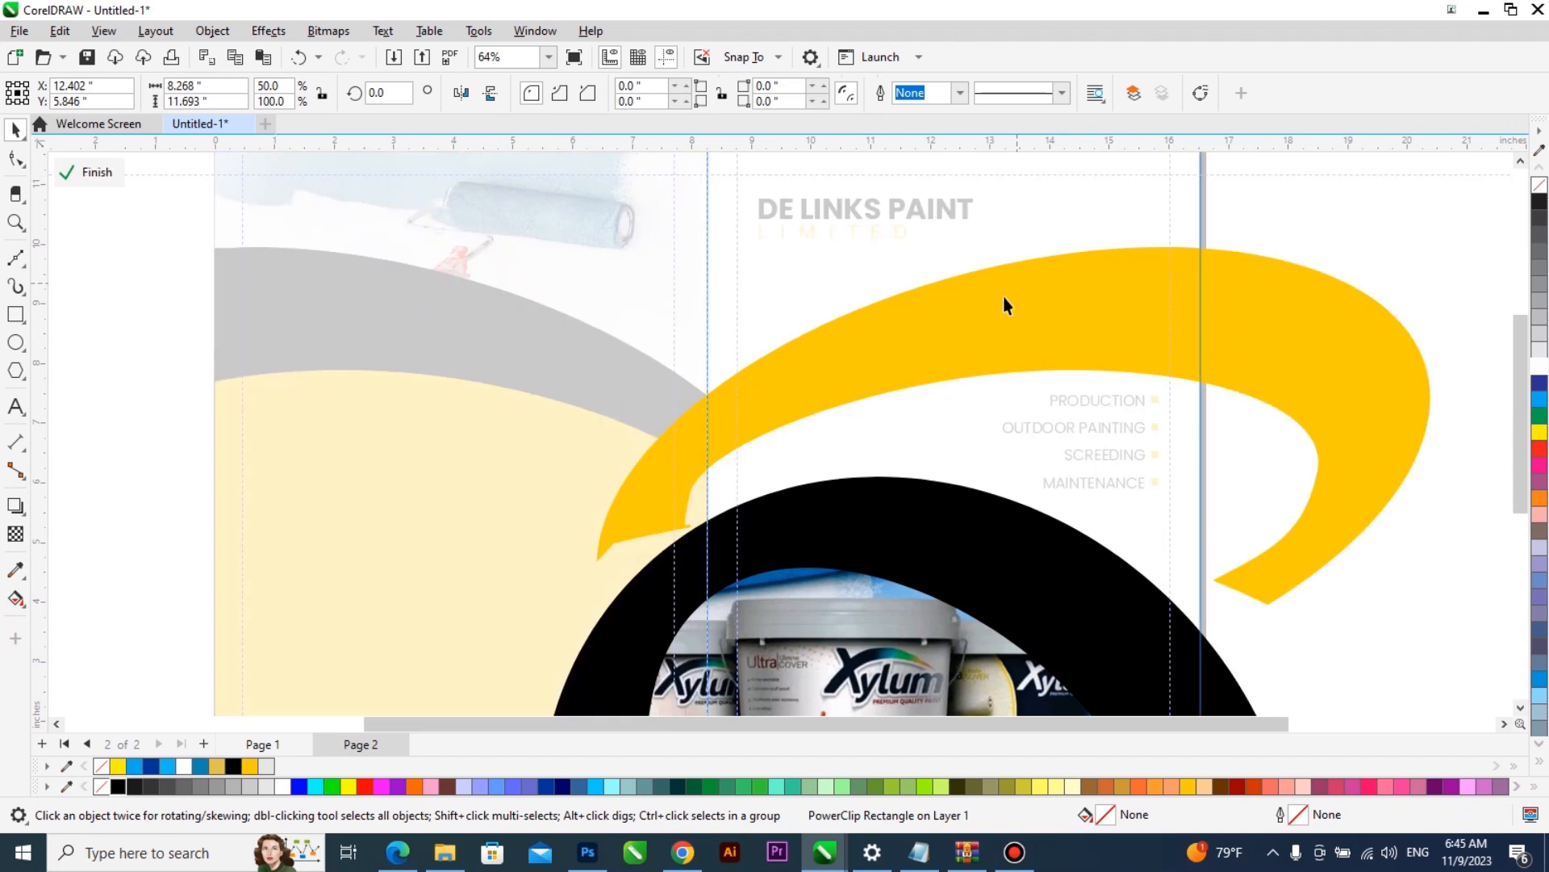
pyautogui.click(1004, 304)
pyautogui.scroll(-1, 888, 332)
pyautogui.click(15, 505)
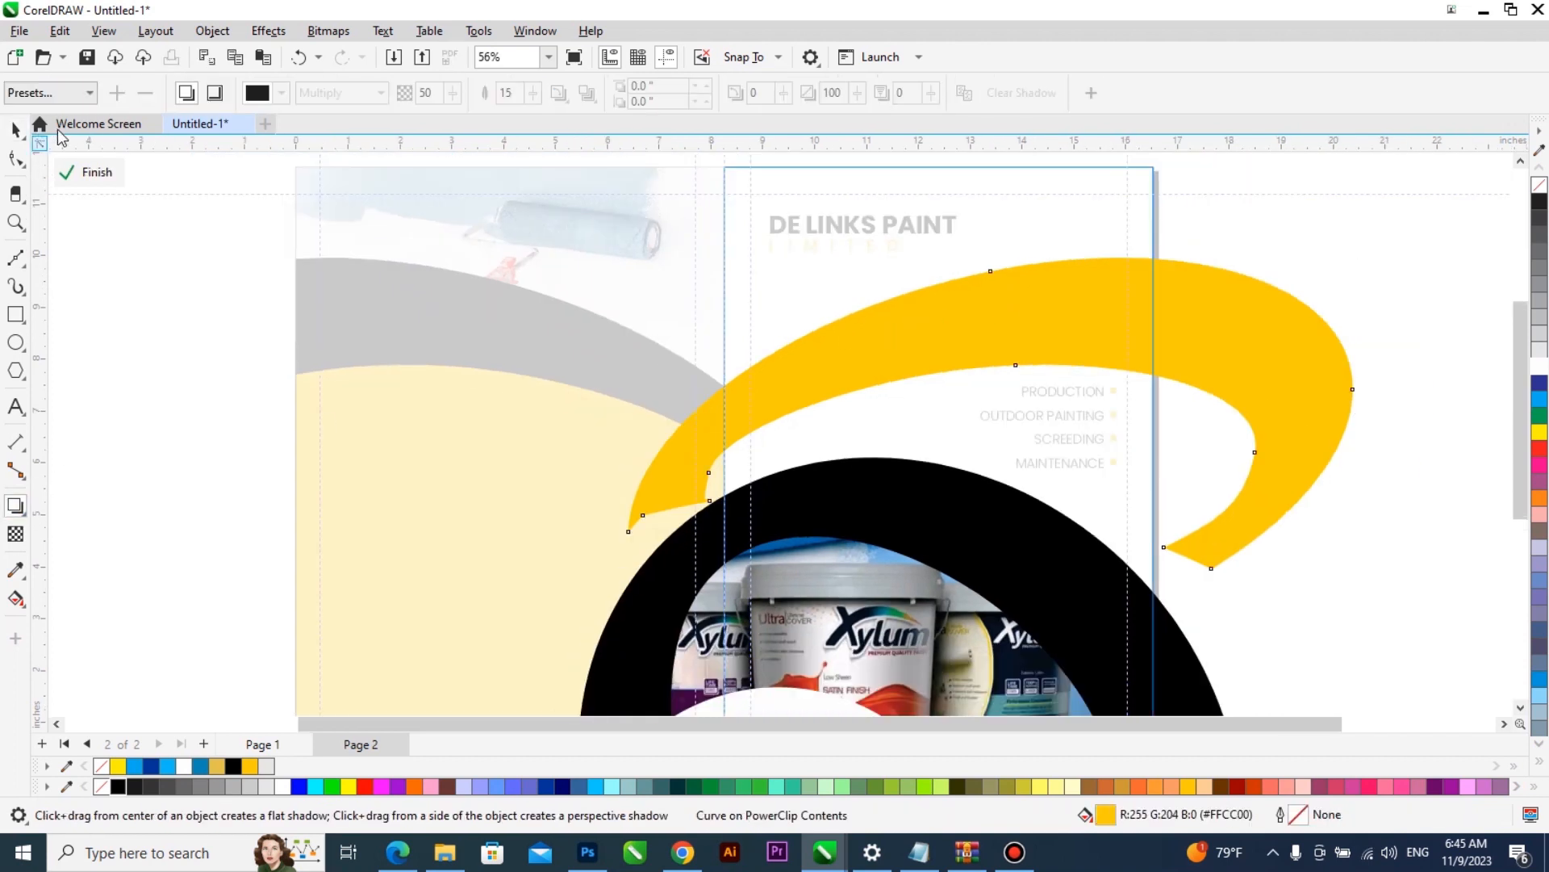
pyautogui.click(48, 92)
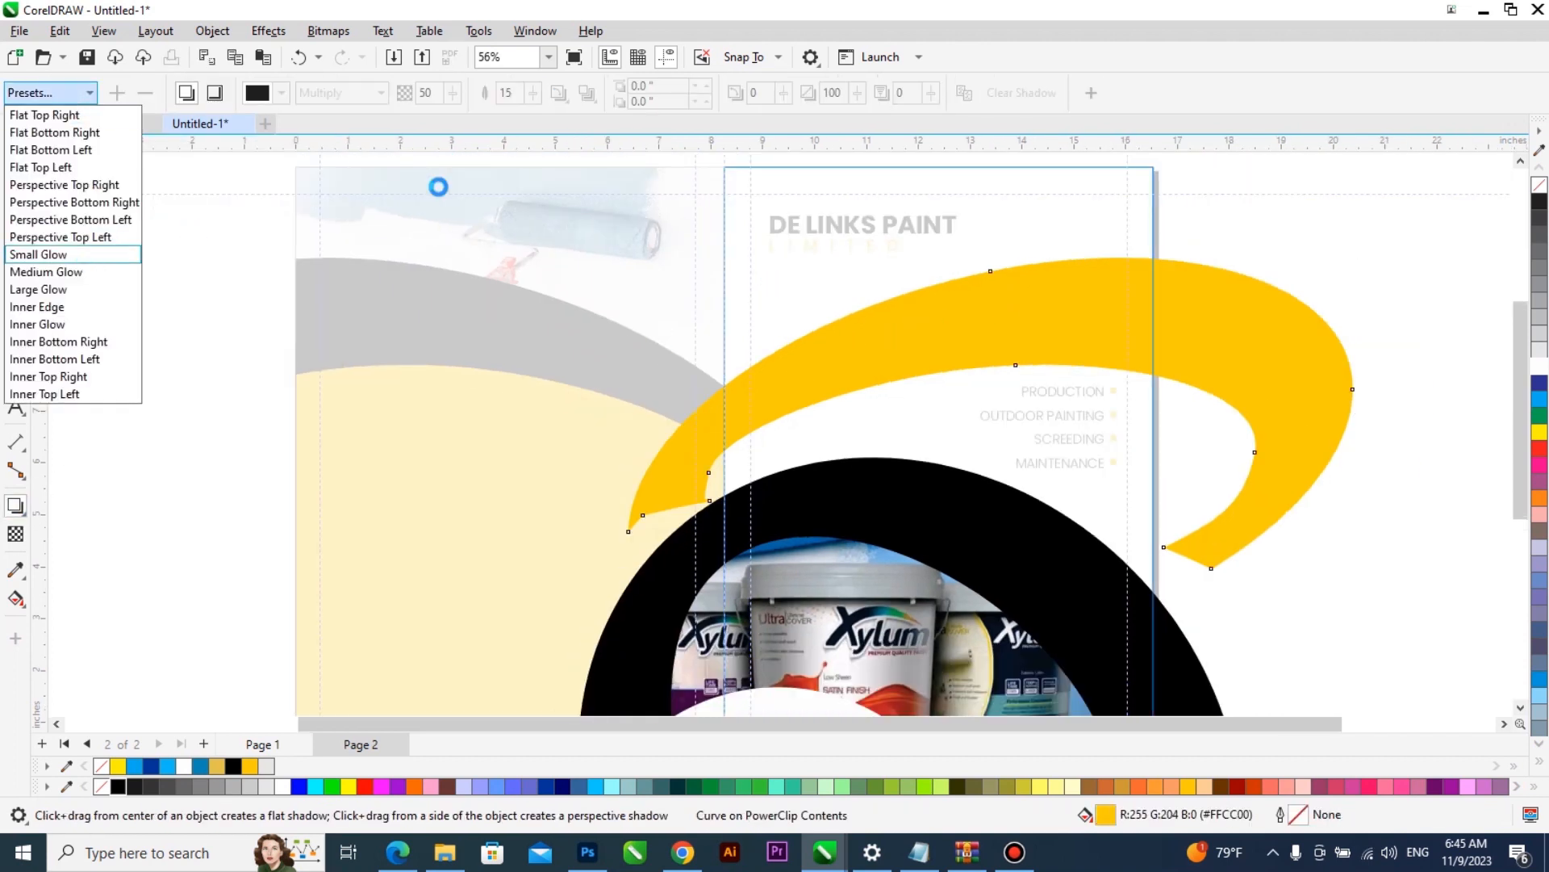
pyautogui.click(281, 92)
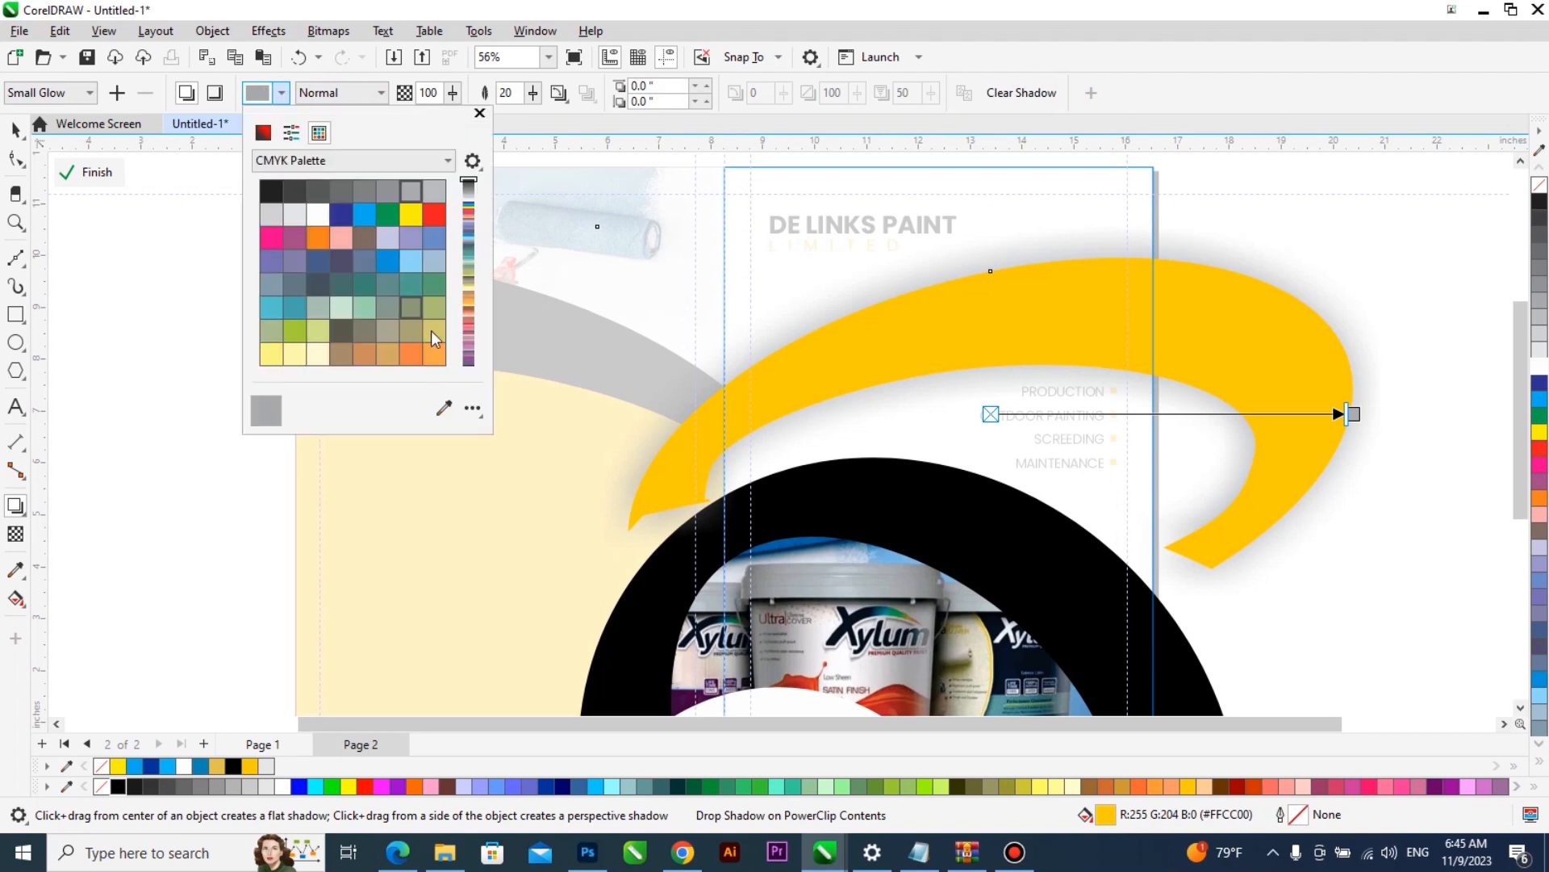
pyautogui.click(443, 408)
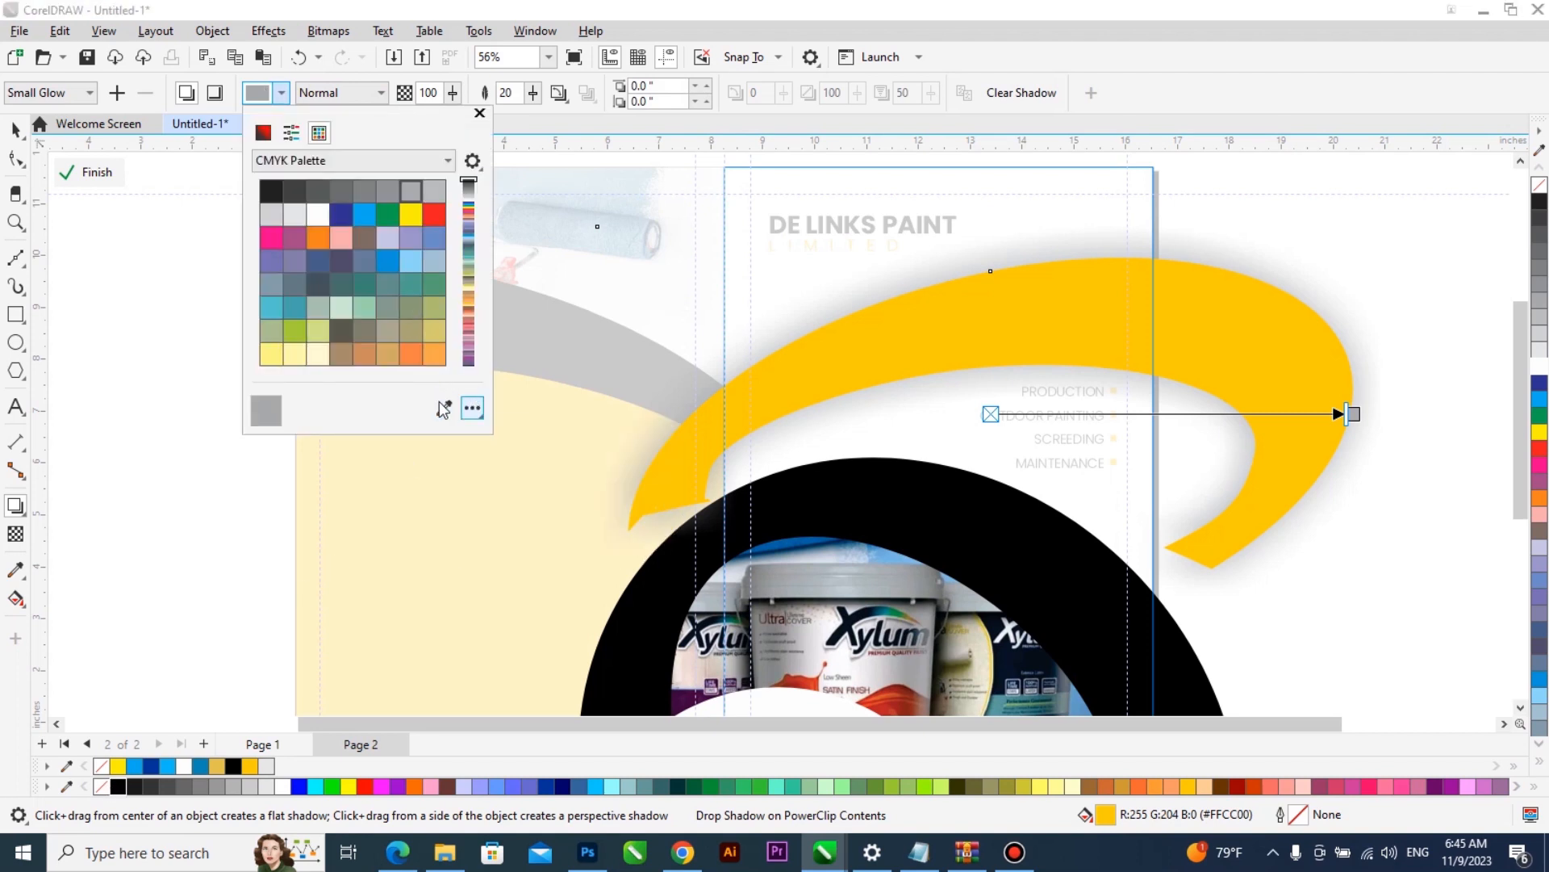
pyautogui.click(117, 785)
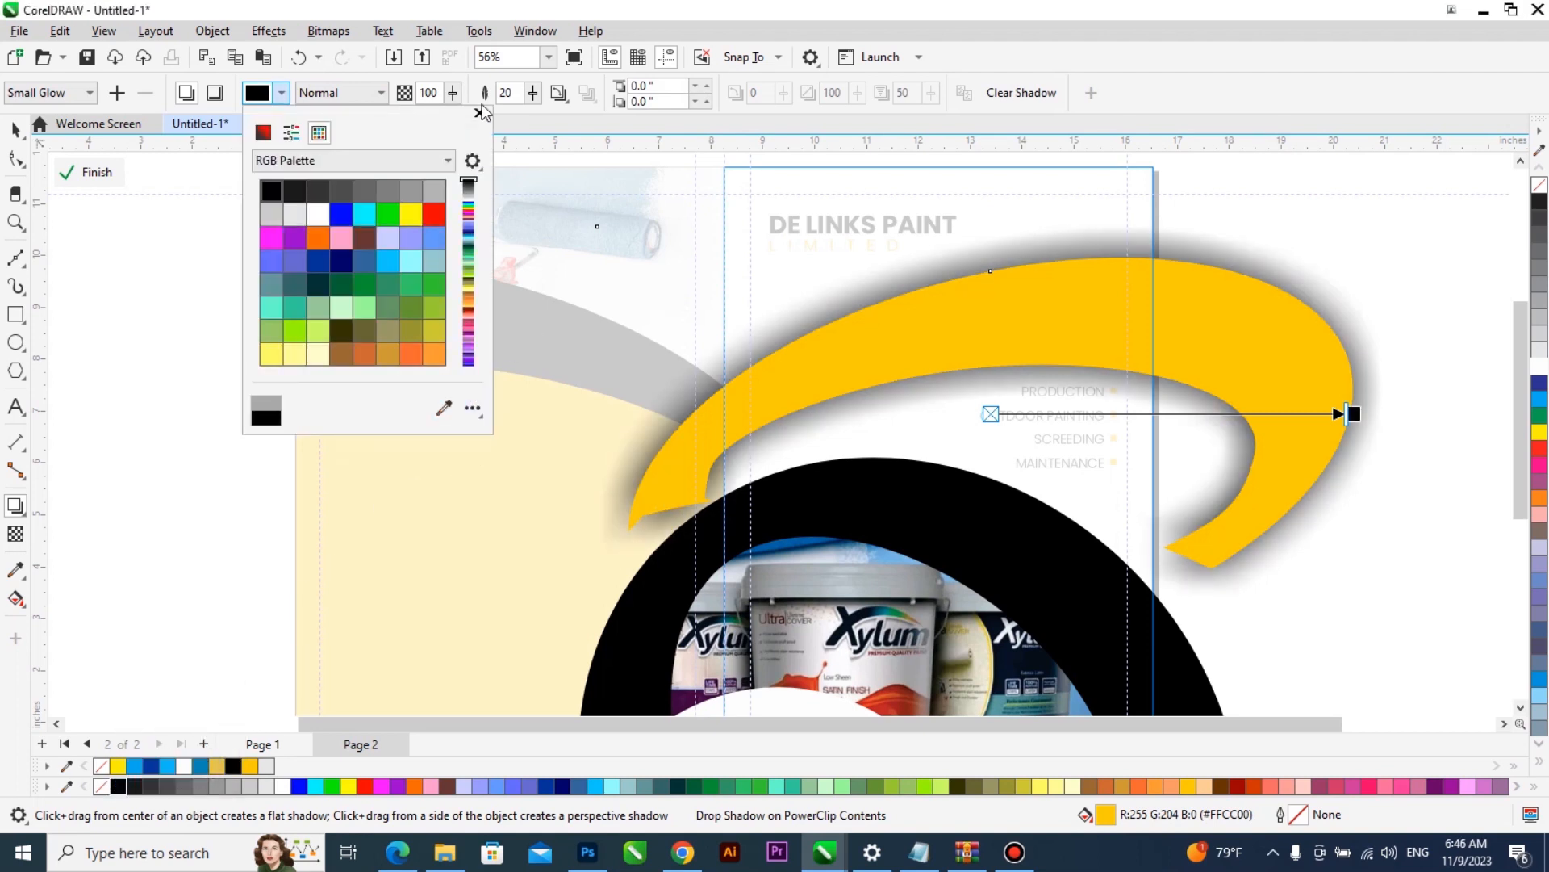
# - Set the yellow band's shadow feathering to 10 and its opacity to 36
pyautogui.click(518, 95)
pyautogui.moveTo(507, 93); pyautogui.dragTo(500, 93)
pyautogui.write('1')
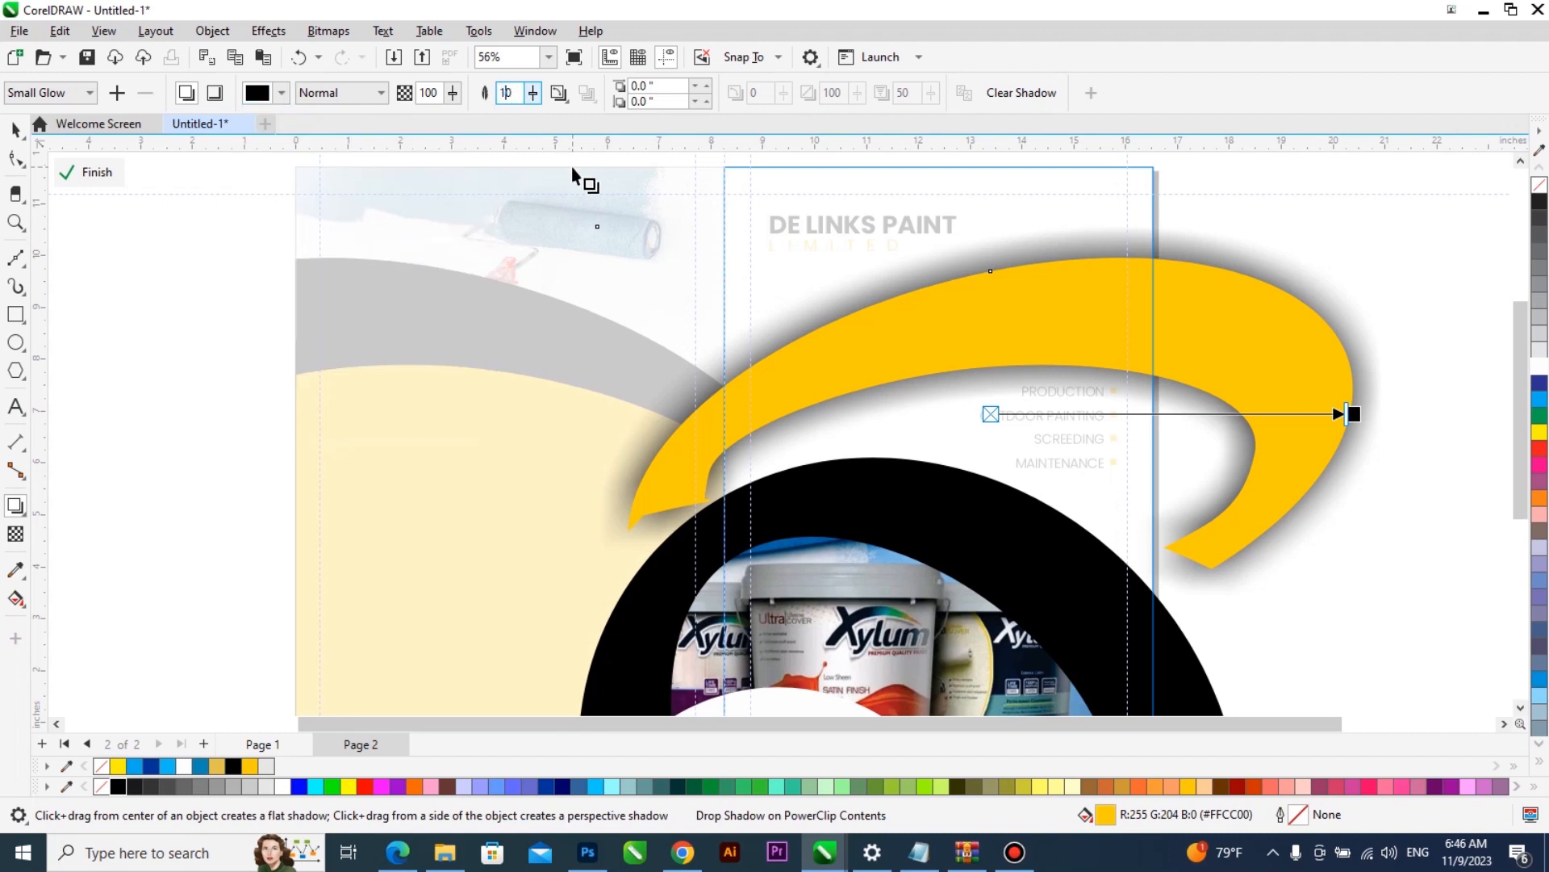
pyautogui.press('Return')
pyautogui.moveTo(456, 96); pyautogui.dragTo(399, 103)
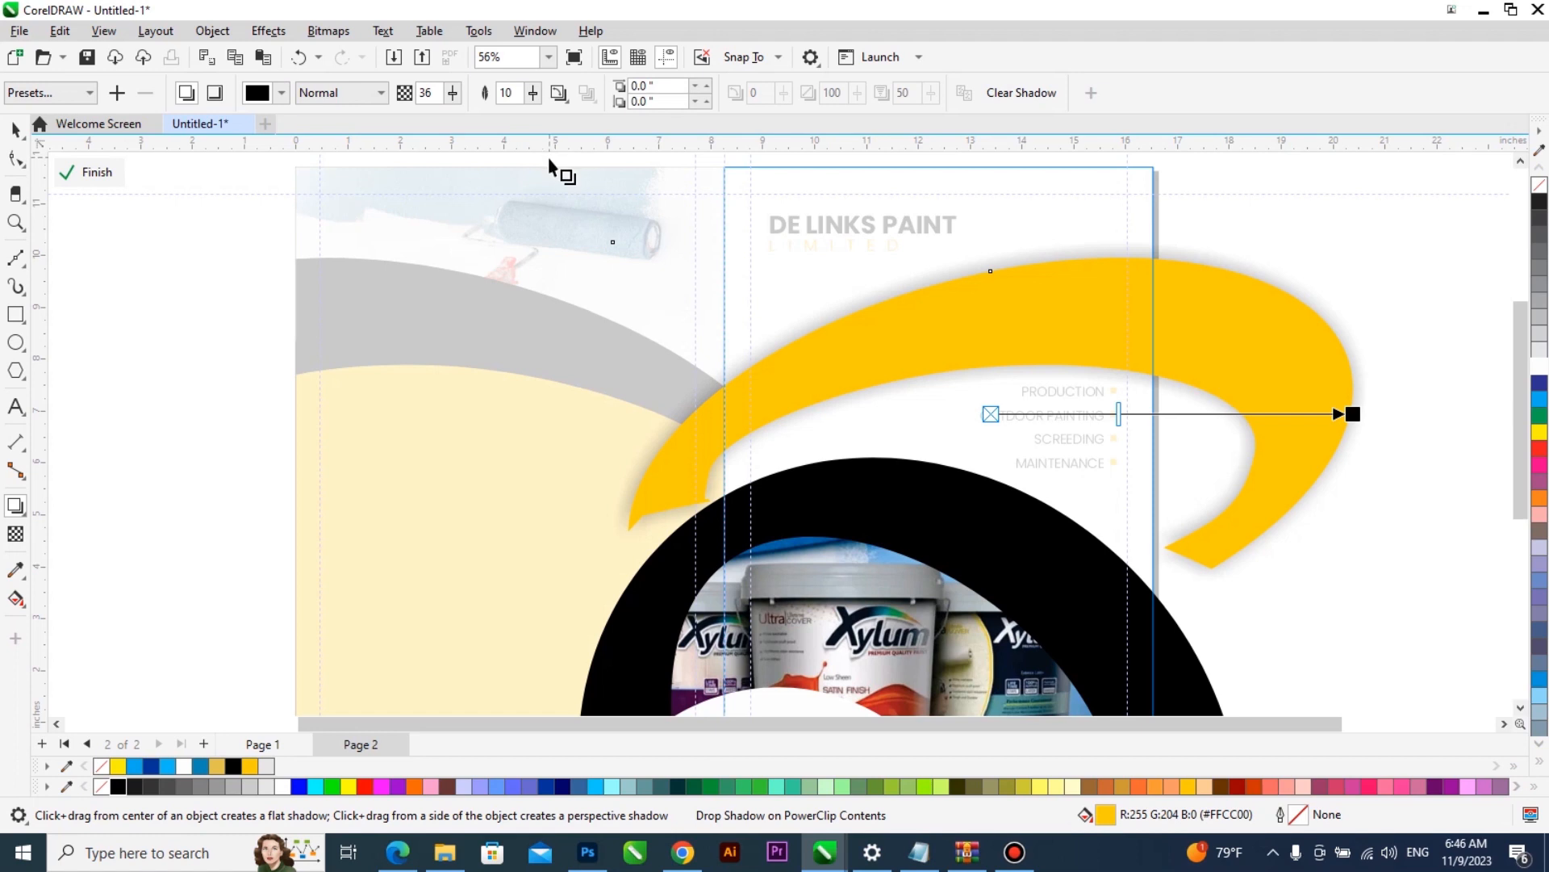
pyautogui.press('space')
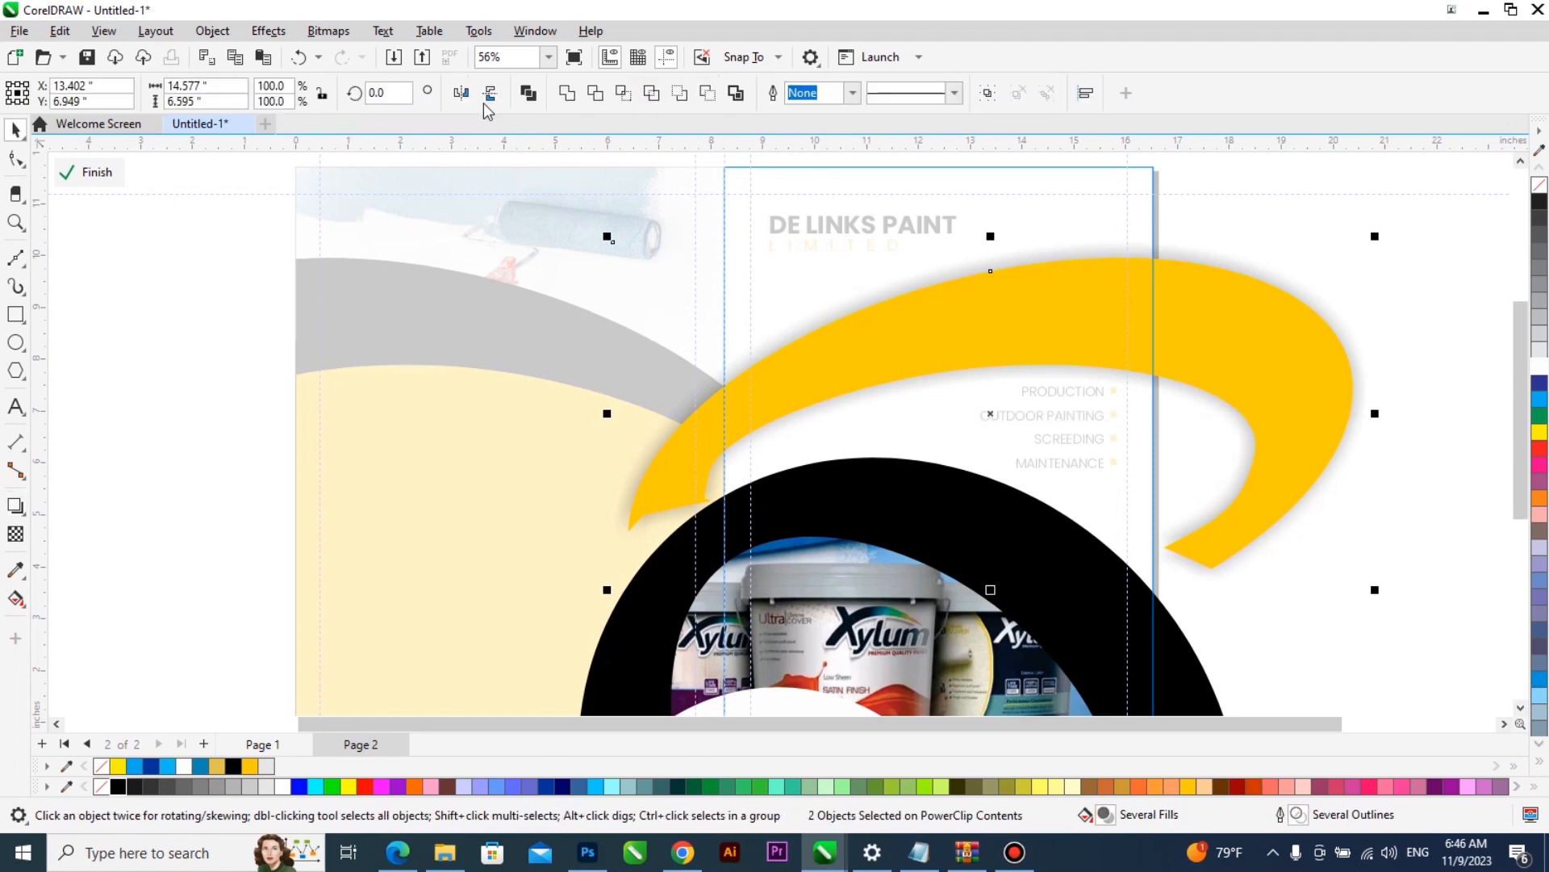
# - Set the yellow curved band's shadow feathering to 6 and its opacity to 20 inside the PowerClip
pyautogui.click(1267, 273)
pyautogui.press('Tab')
pyautogui.write('6')
pyautogui.press('Return')
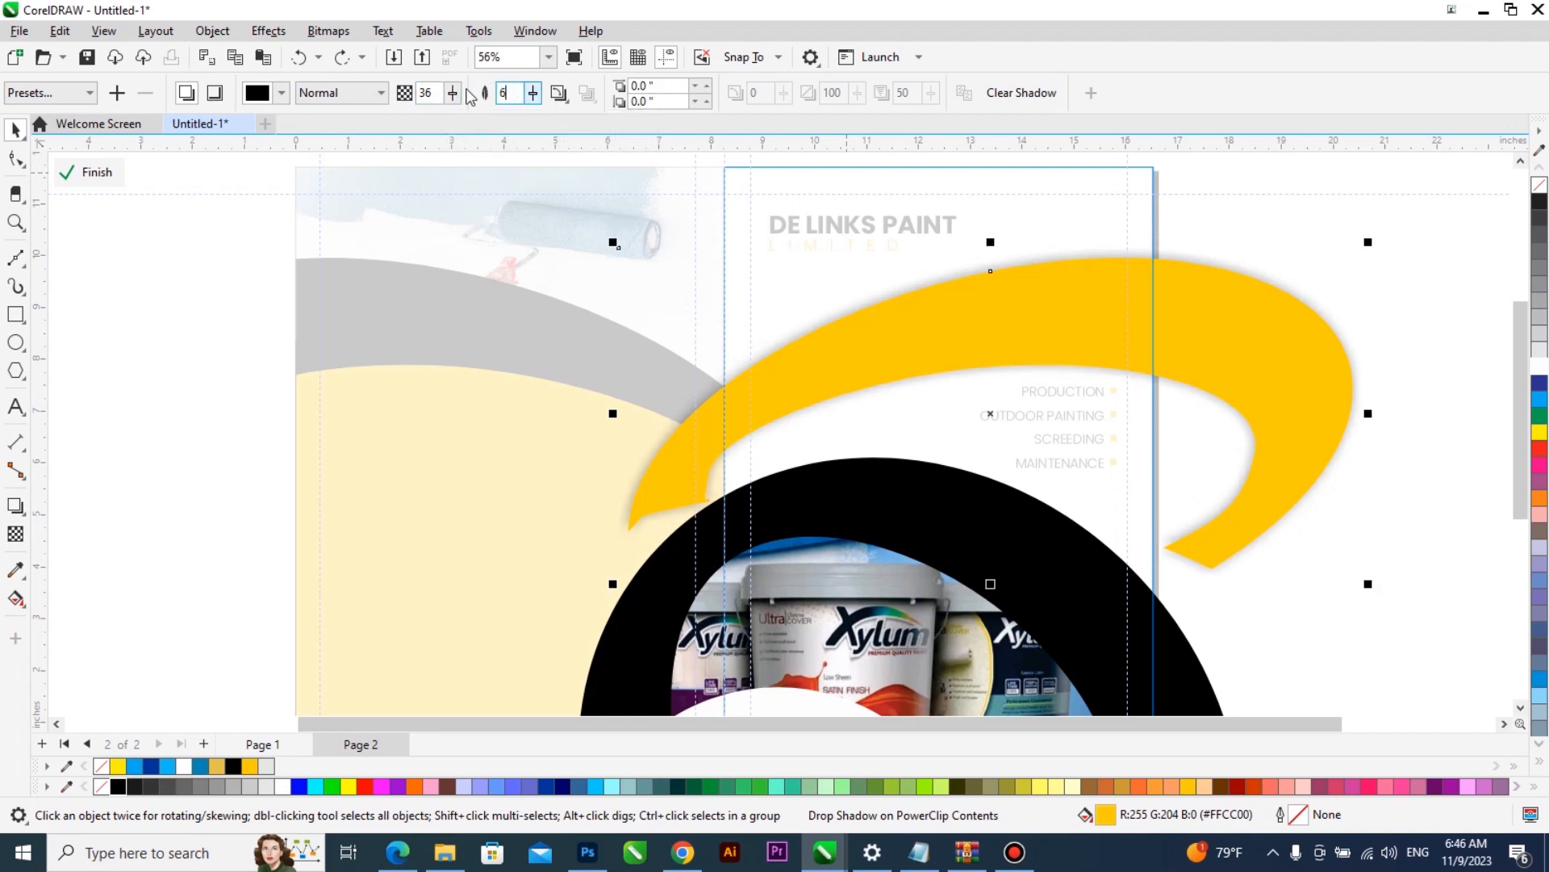
pyautogui.click(436, 96)
pyautogui.write('20')
pyautogui.press('Return')
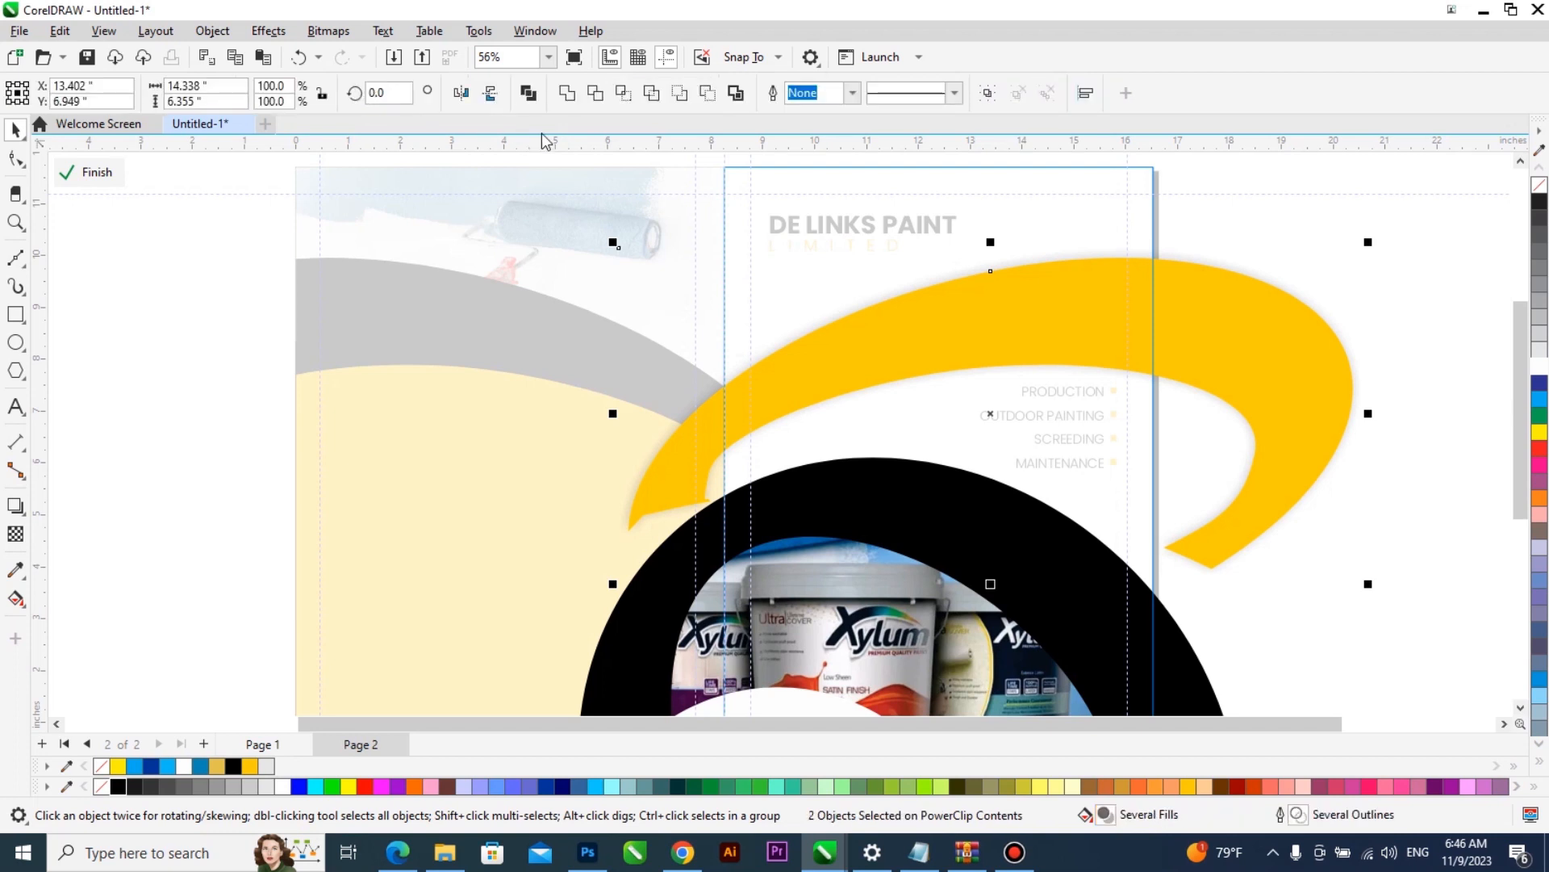
# - Separate the shadow from the yellow band and convert it to a 100 dpi RGB bitmap with a transparent background
pyautogui.click(1228, 246)
pyautogui.click(1228, 262)
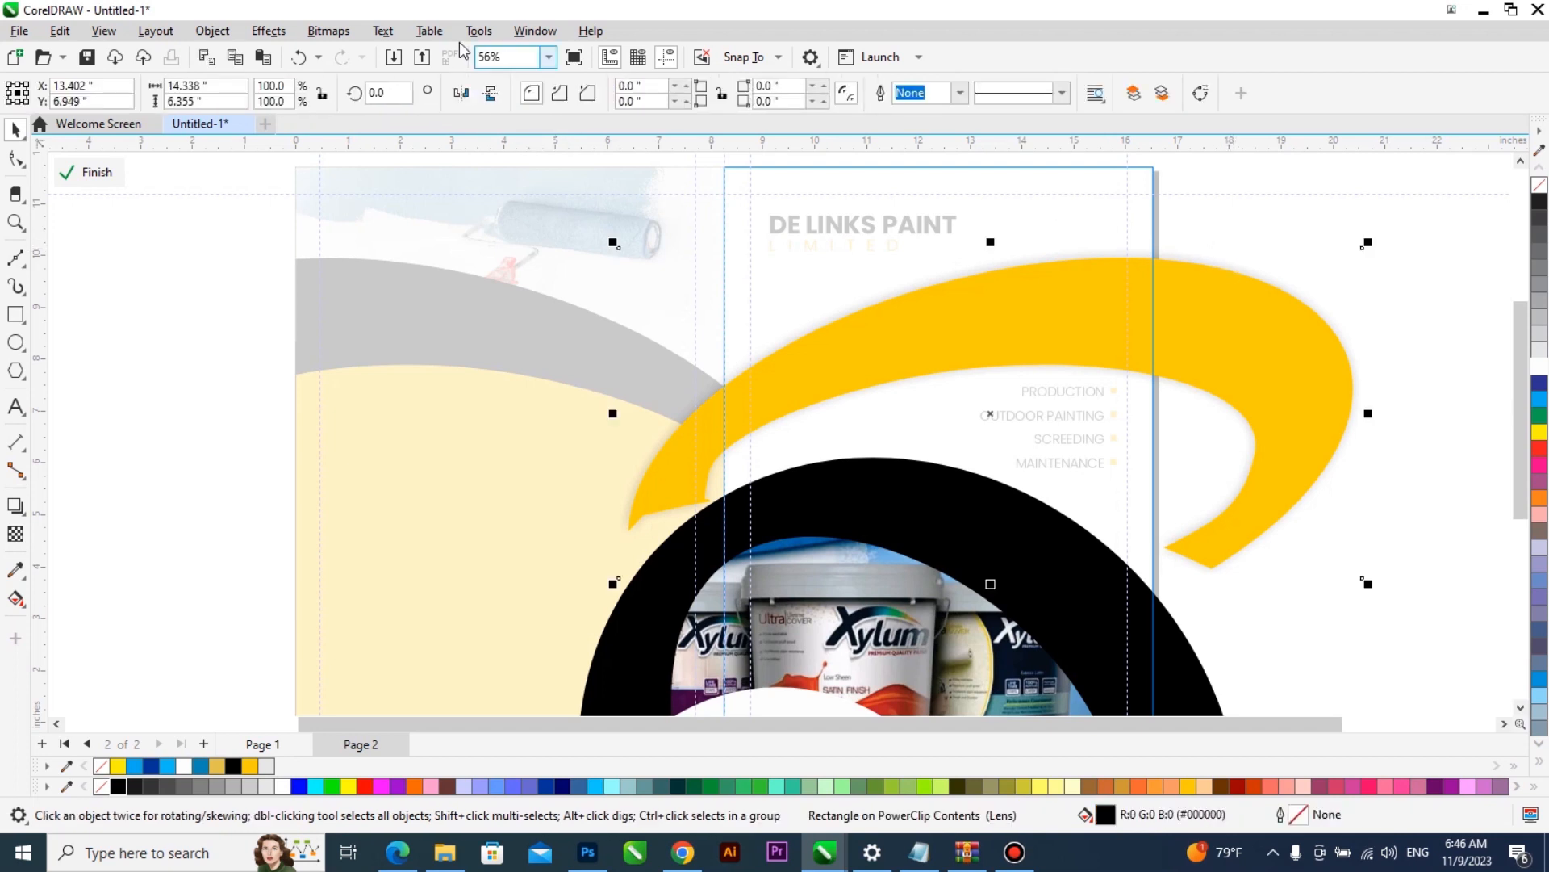
pyautogui.click(329, 32)
pyautogui.click(353, 57)
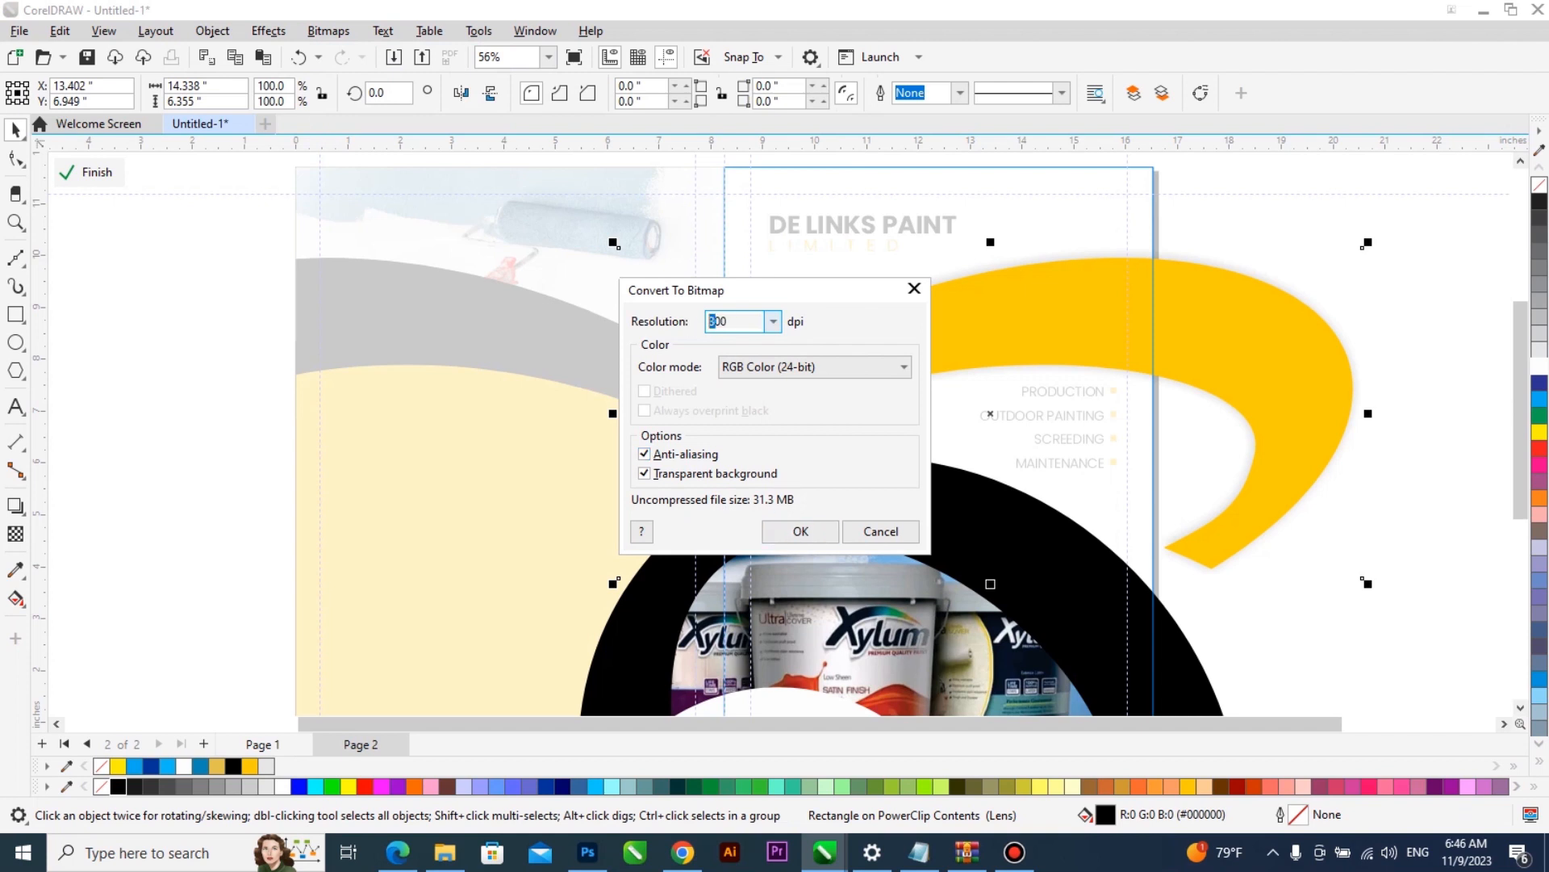
pyautogui.click(800, 531)
# - Fade the shadow bitmap downward across the yellow band with a fountain transparency and finish editing the PowerClip
pyautogui.click(23, 533)
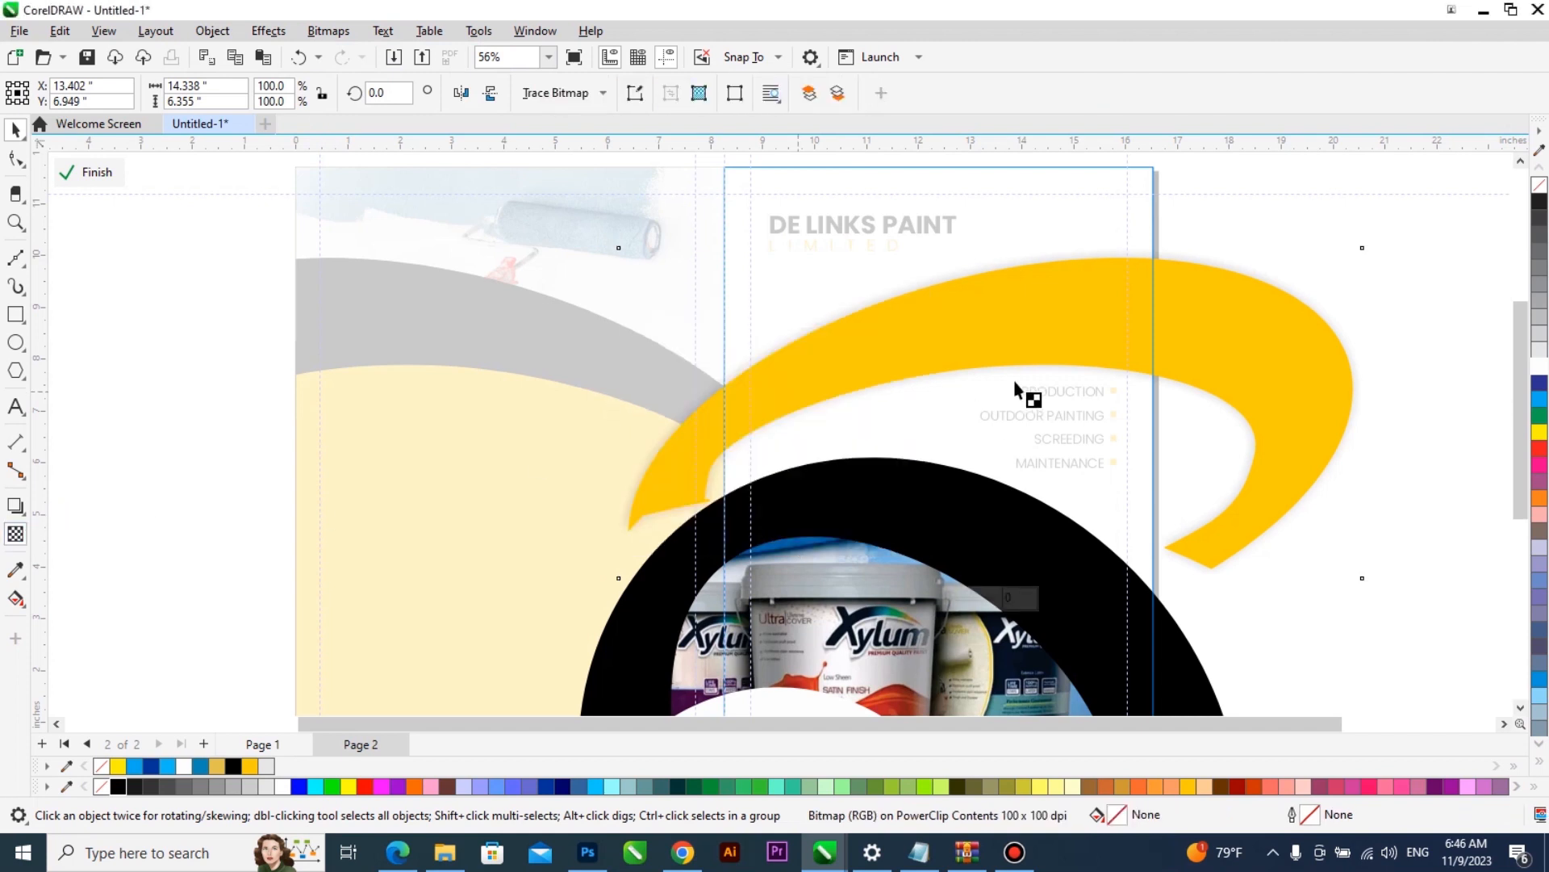
pyautogui.moveTo(988, 302); pyautogui.dragTo(998, 366)
pyautogui.press('space')
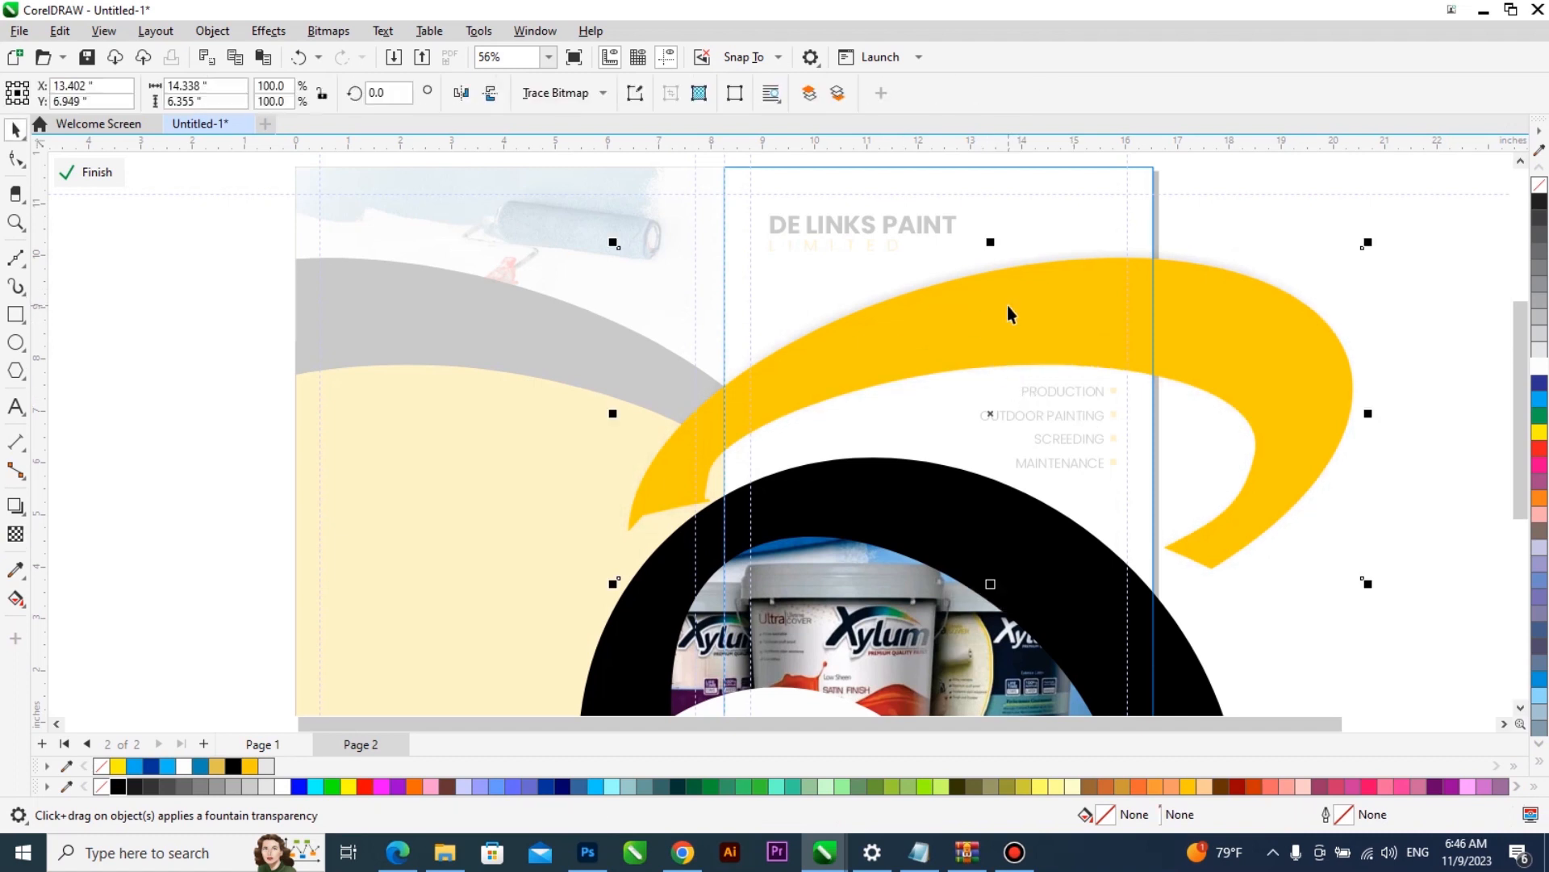
pyautogui.scroll(2, 1009, 308)
pyautogui.scroll(-1, 478, 273)
pyautogui.click(95, 172)
pyautogui.scroll(-2, 759, 341)
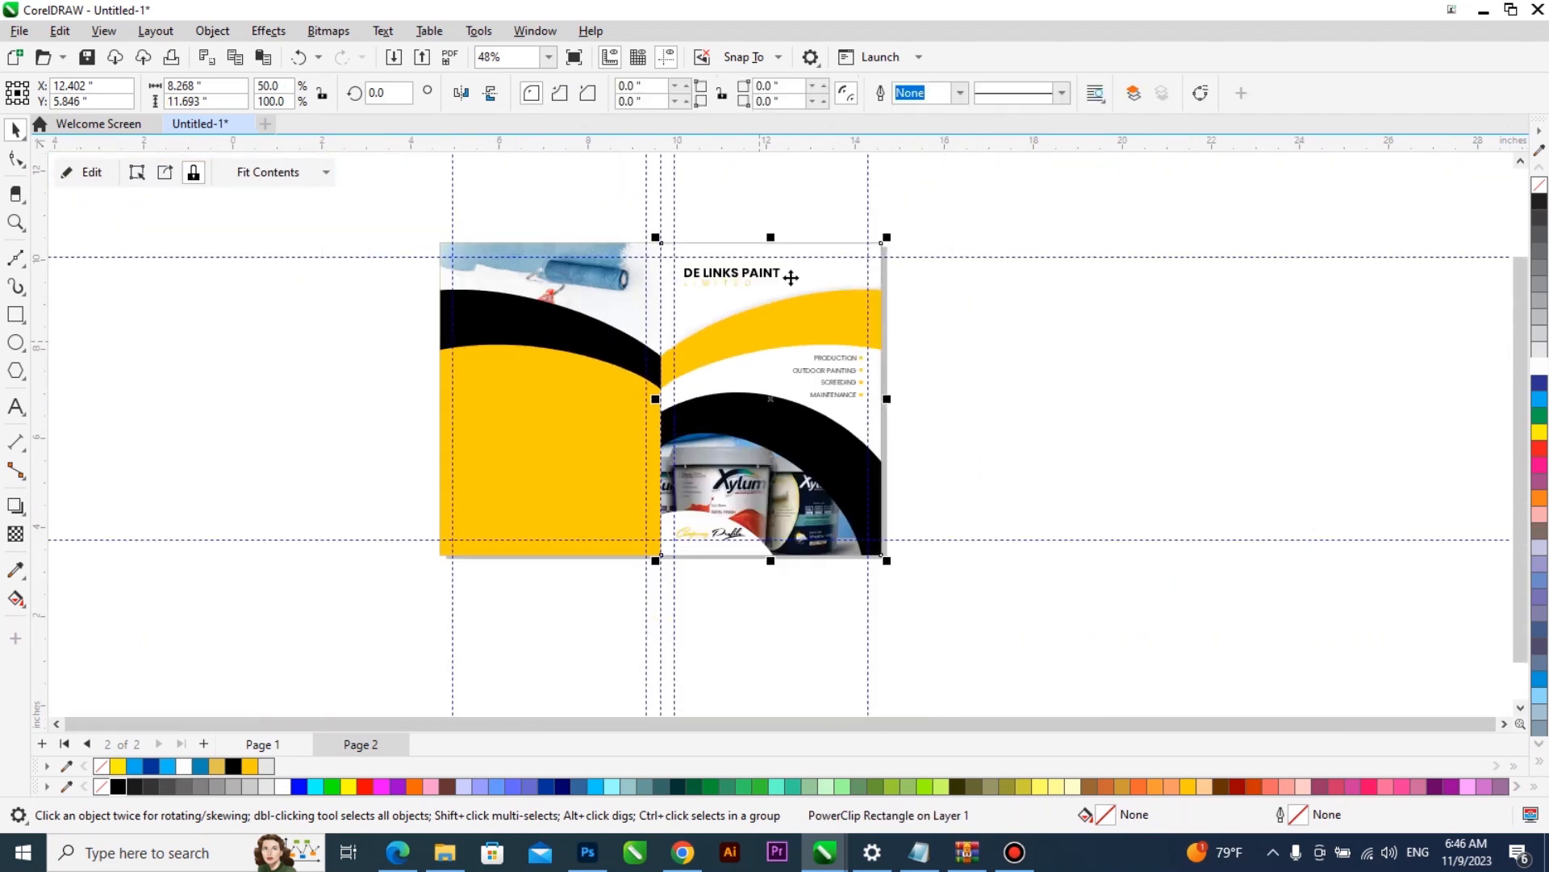
# - Apply a Small Glow drop shadow to the white ellipse behind the Company Profile lettering in the front cover's PowerClip and colour it black
pyautogui.press('z')
pyautogui.moveTo(669, 624); pyautogui.dragTo(571, 639)
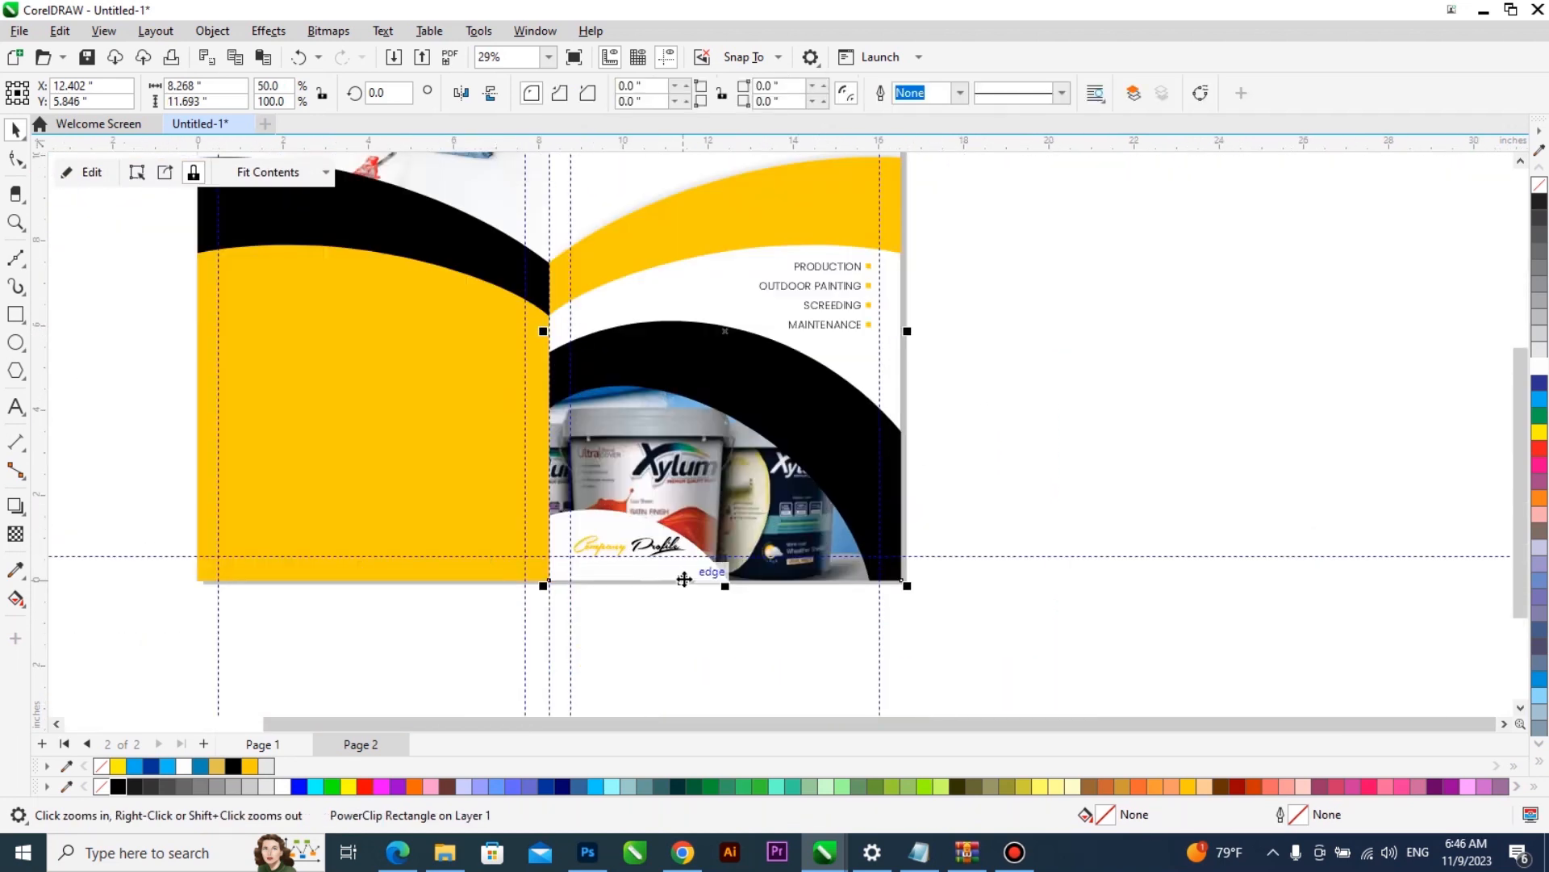
pyautogui.doubleClick(661, 502)
pyautogui.click(634, 532)
pyautogui.click(15, 506)
pyautogui.click(51, 92)
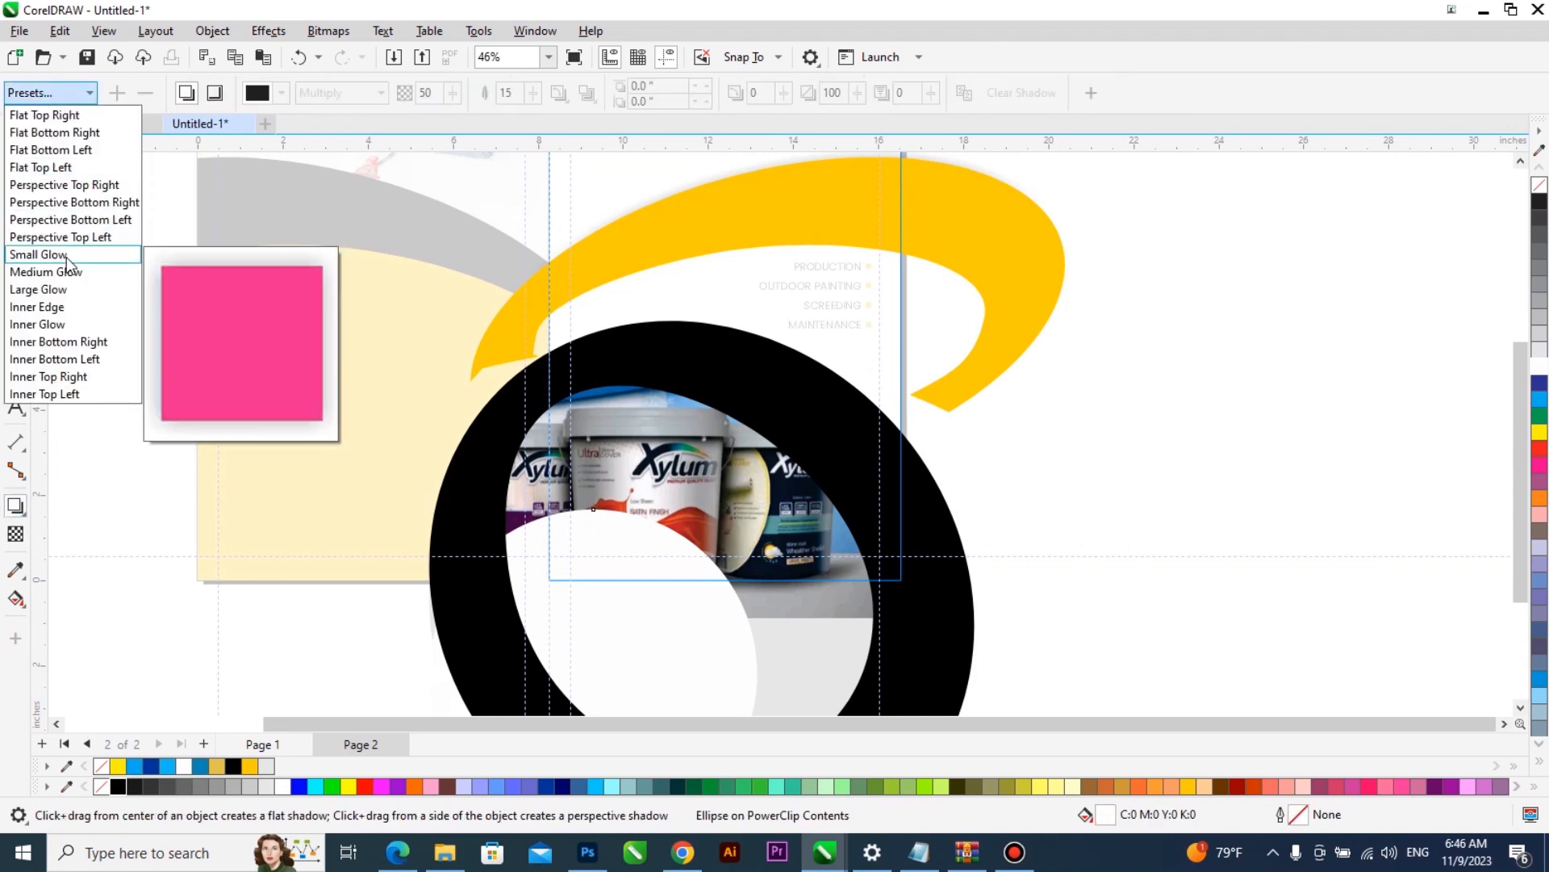
pyautogui.click(66, 255)
pyautogui.click(280, 94)
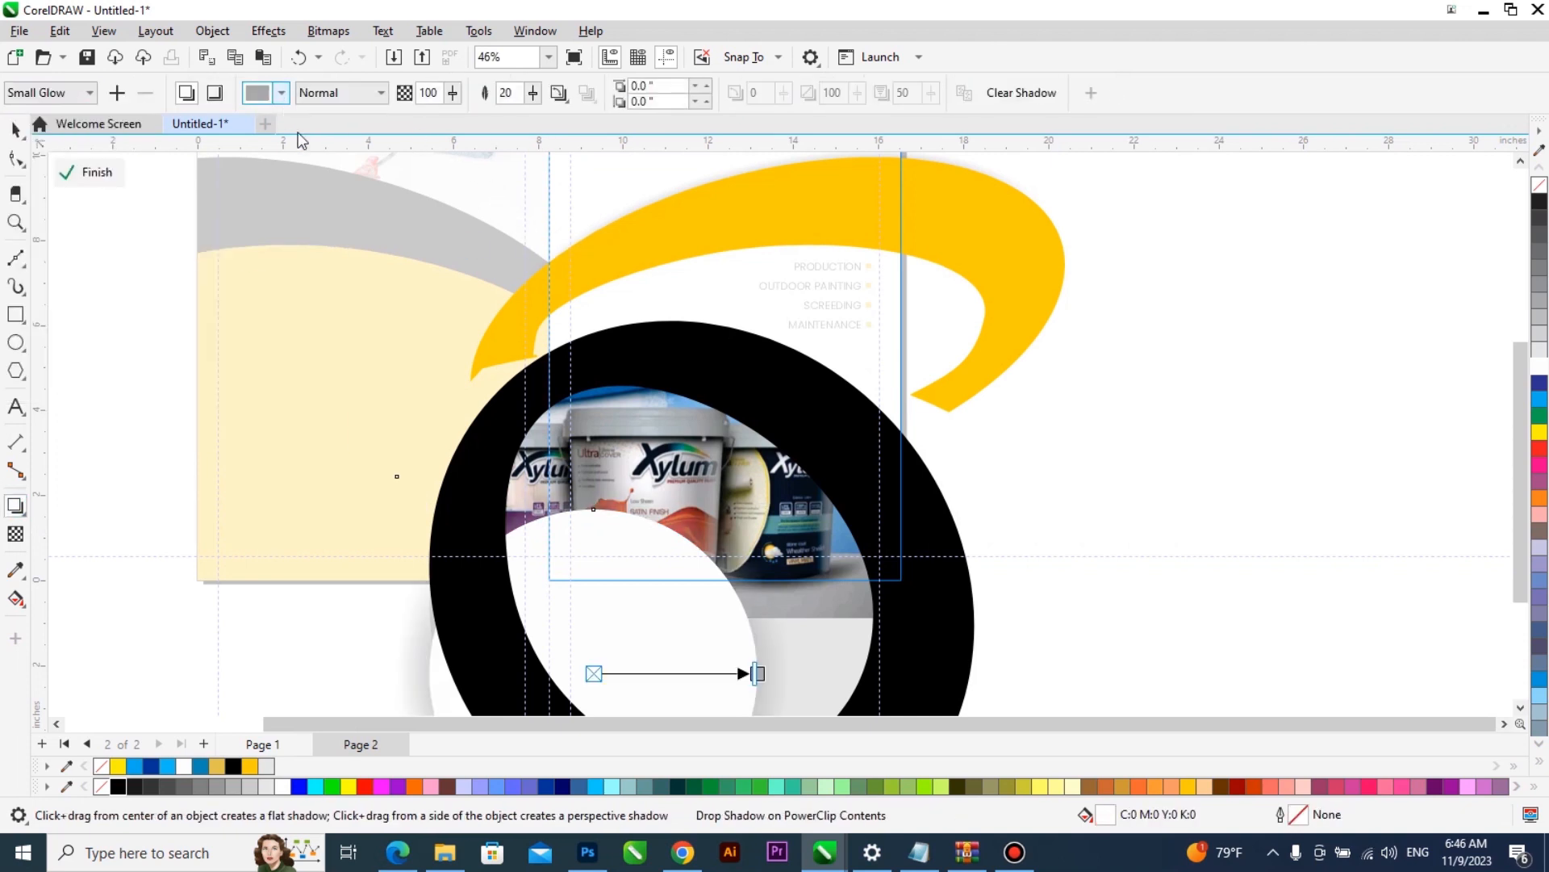
pyautogui.click(444, 407)
pyautogui.click(117, 786)
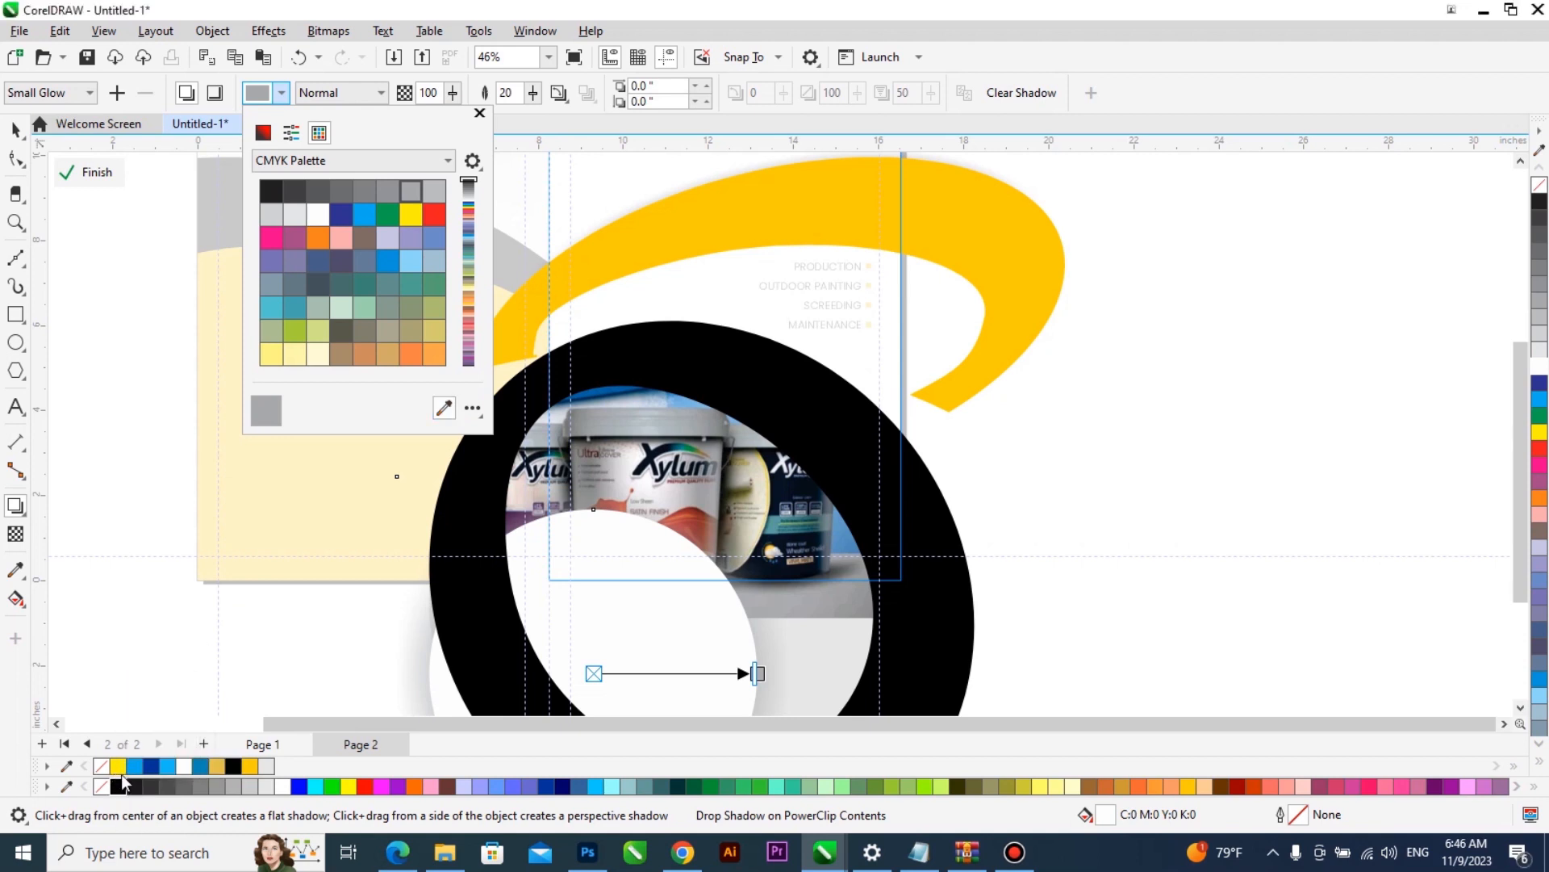
# - Set the white ellipse's shadow feathering to 10, break the shadow apart from the ellipse and leave the PowerClip
pyautogui.click(505, 96)
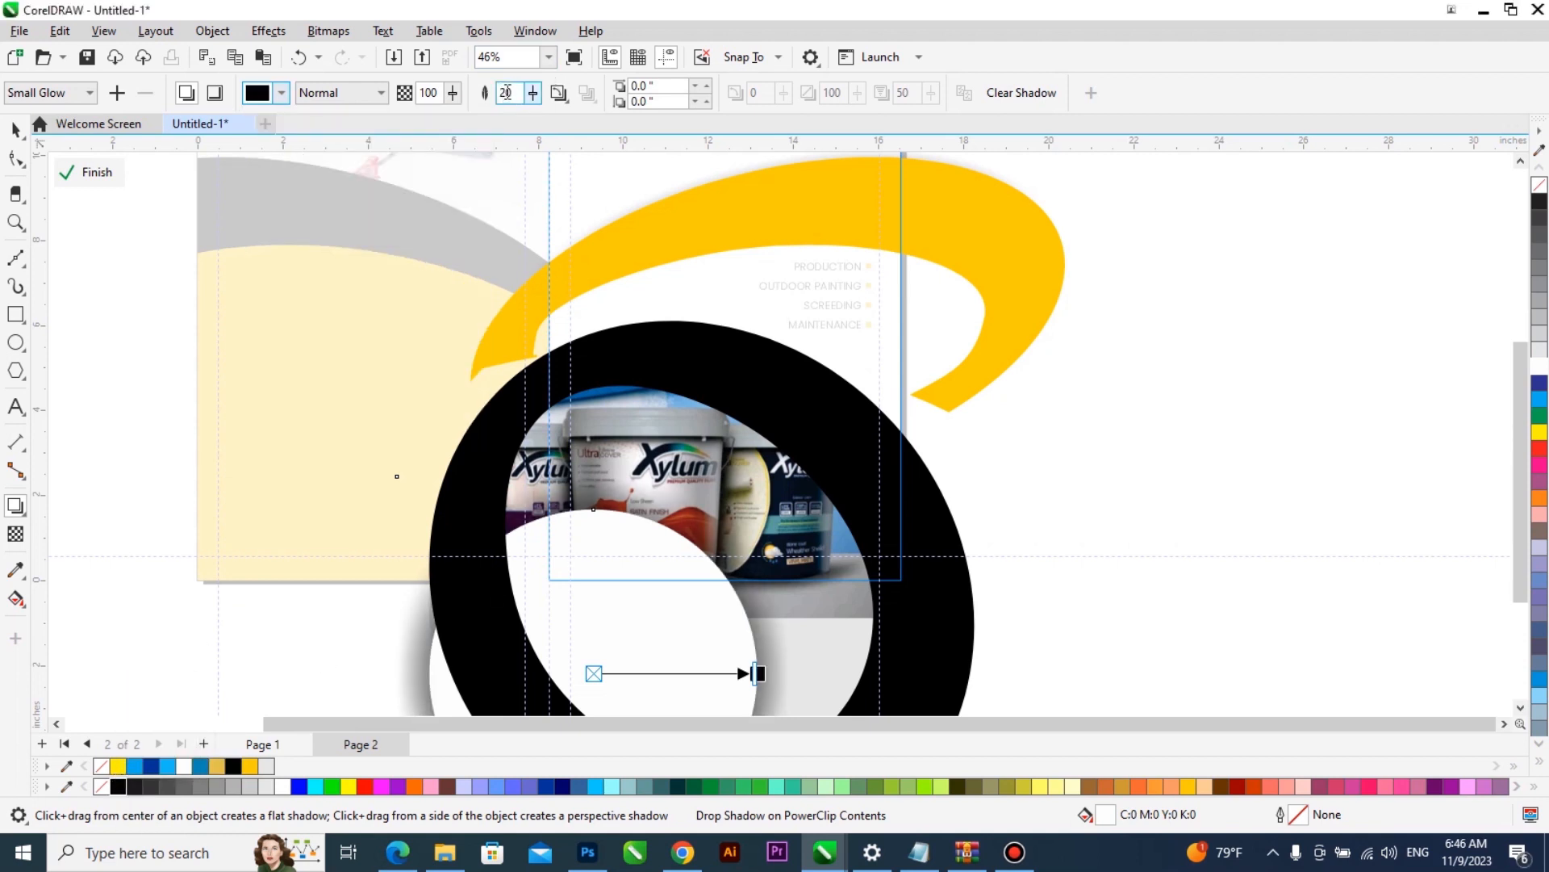
pyautogui.click(489, 91)
pyautogui.press('Return')
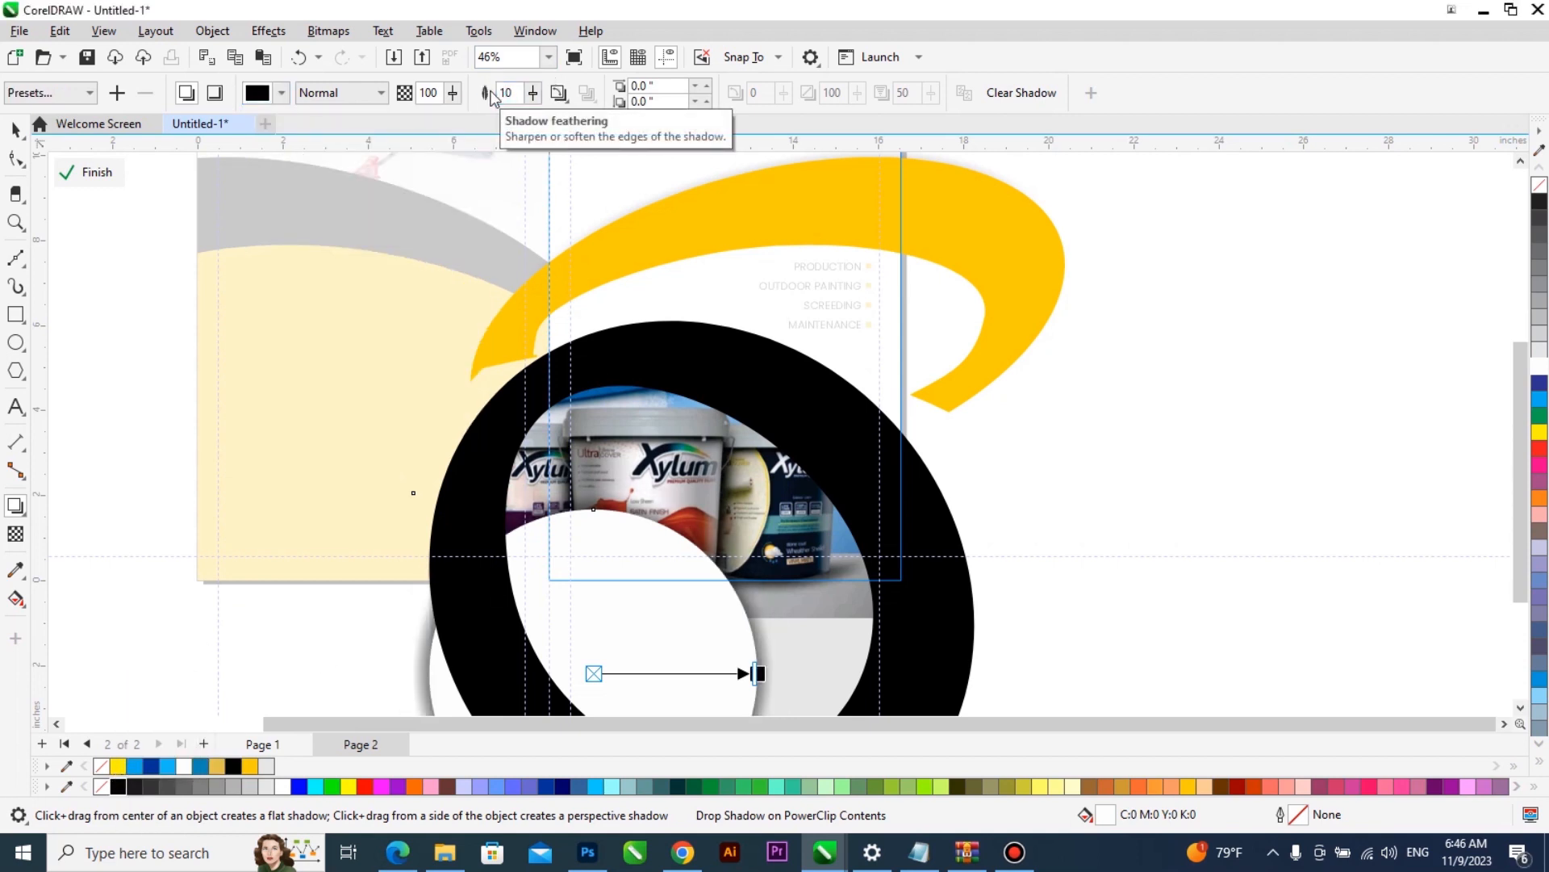
pyautogui.press('space')
pyautogui.hotkey('ctrl', 'k')
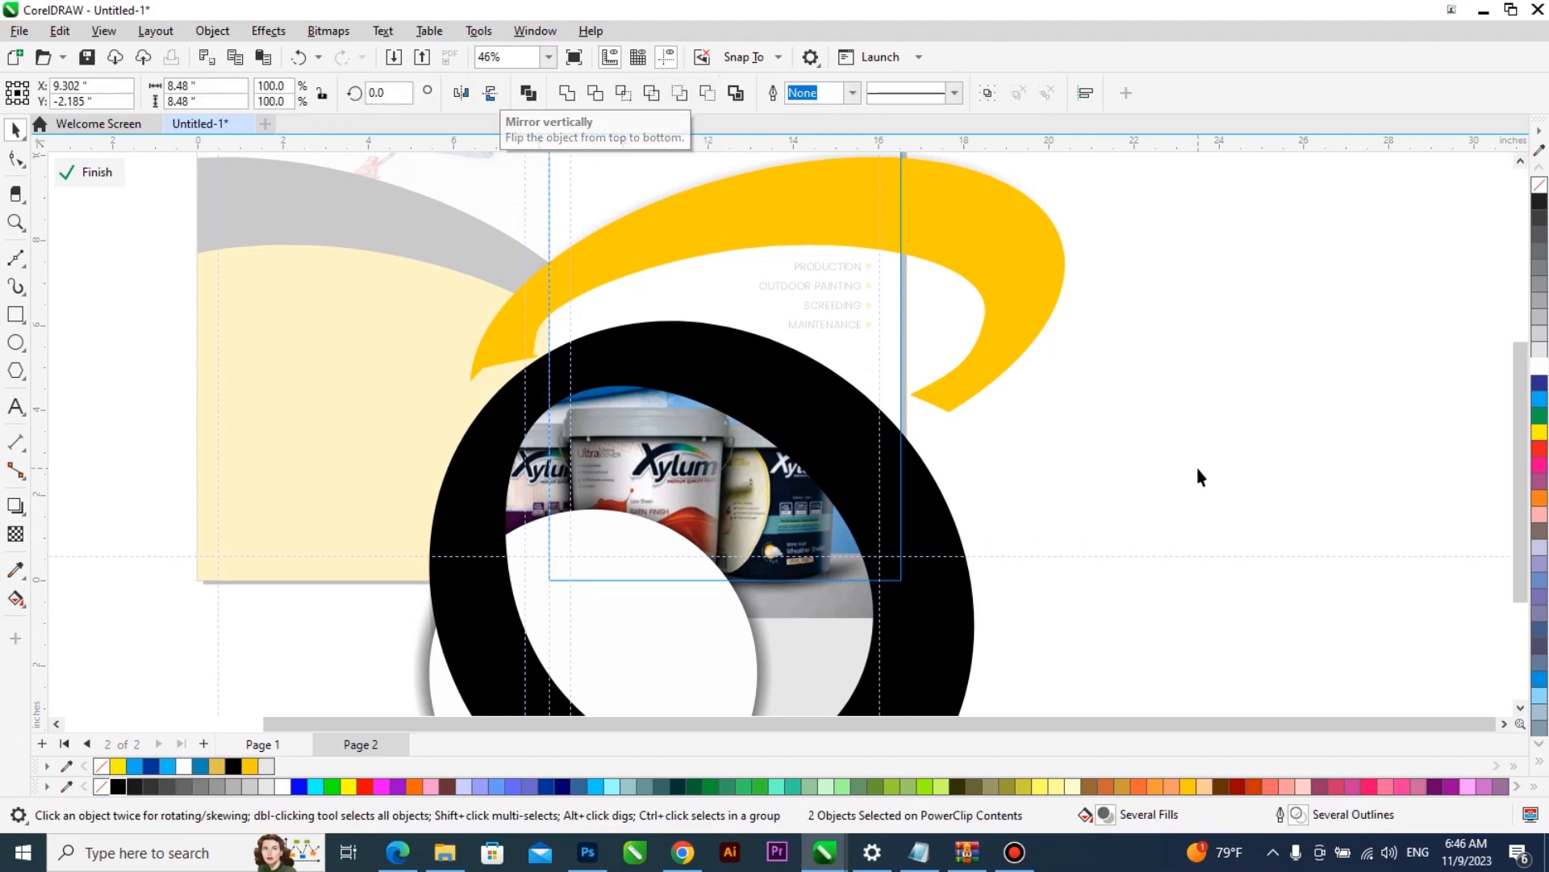
pyautogui.keyDown('ctrl'); pyautogui.click(1131, 432); pyautogui.keyUp('ctrl')
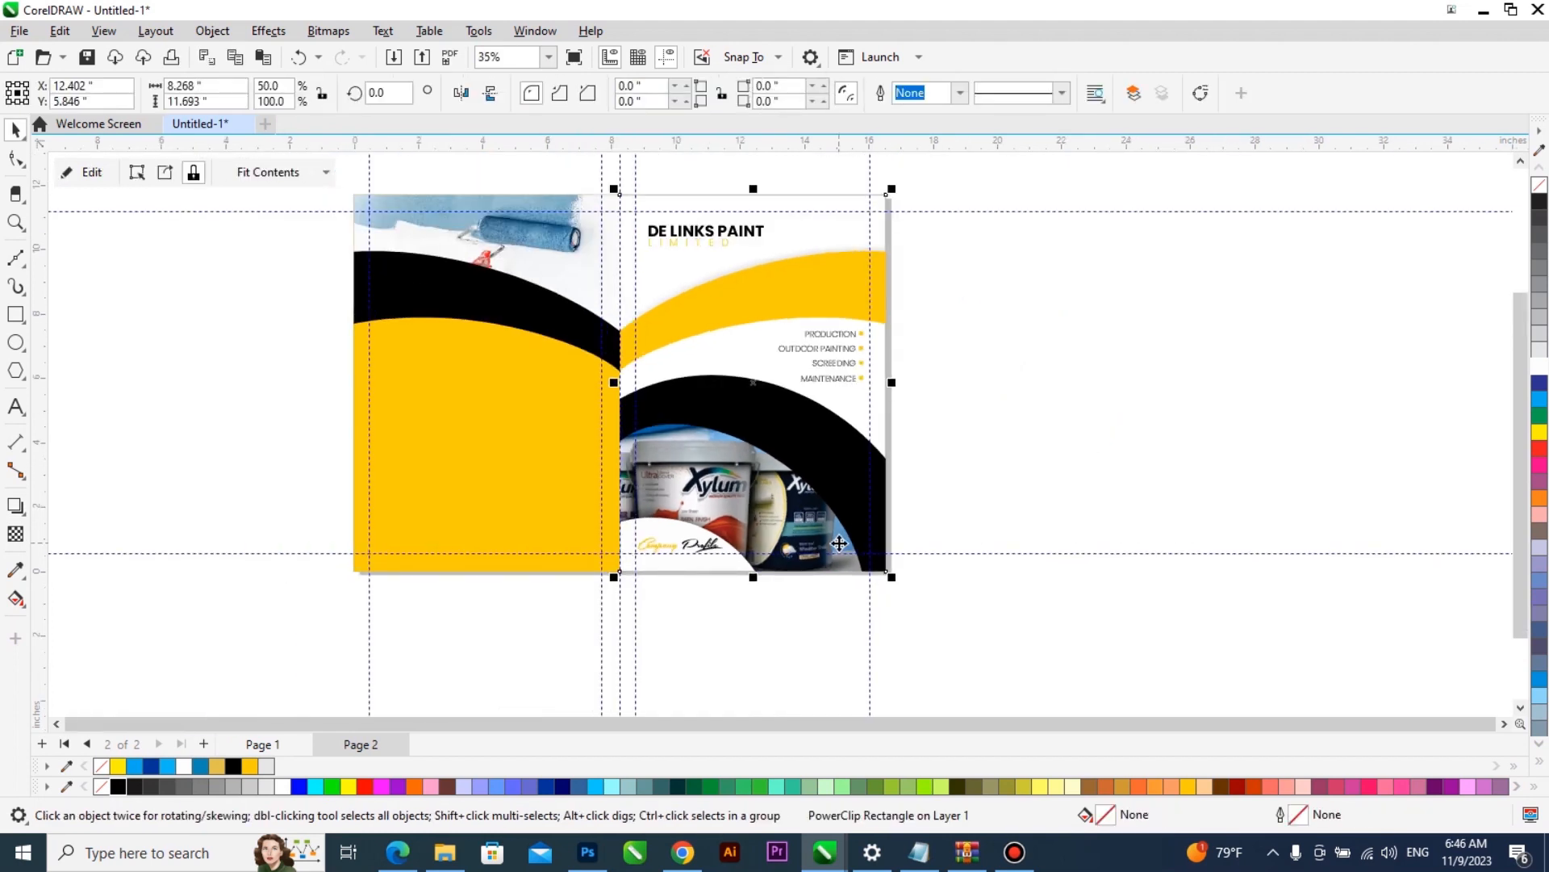
# - Enlarge the DE LINKS PAINT and LIMITED heading lines together and move them up toward the front cover's top margin guide
pyautogui.scroll(2, 839, 543)
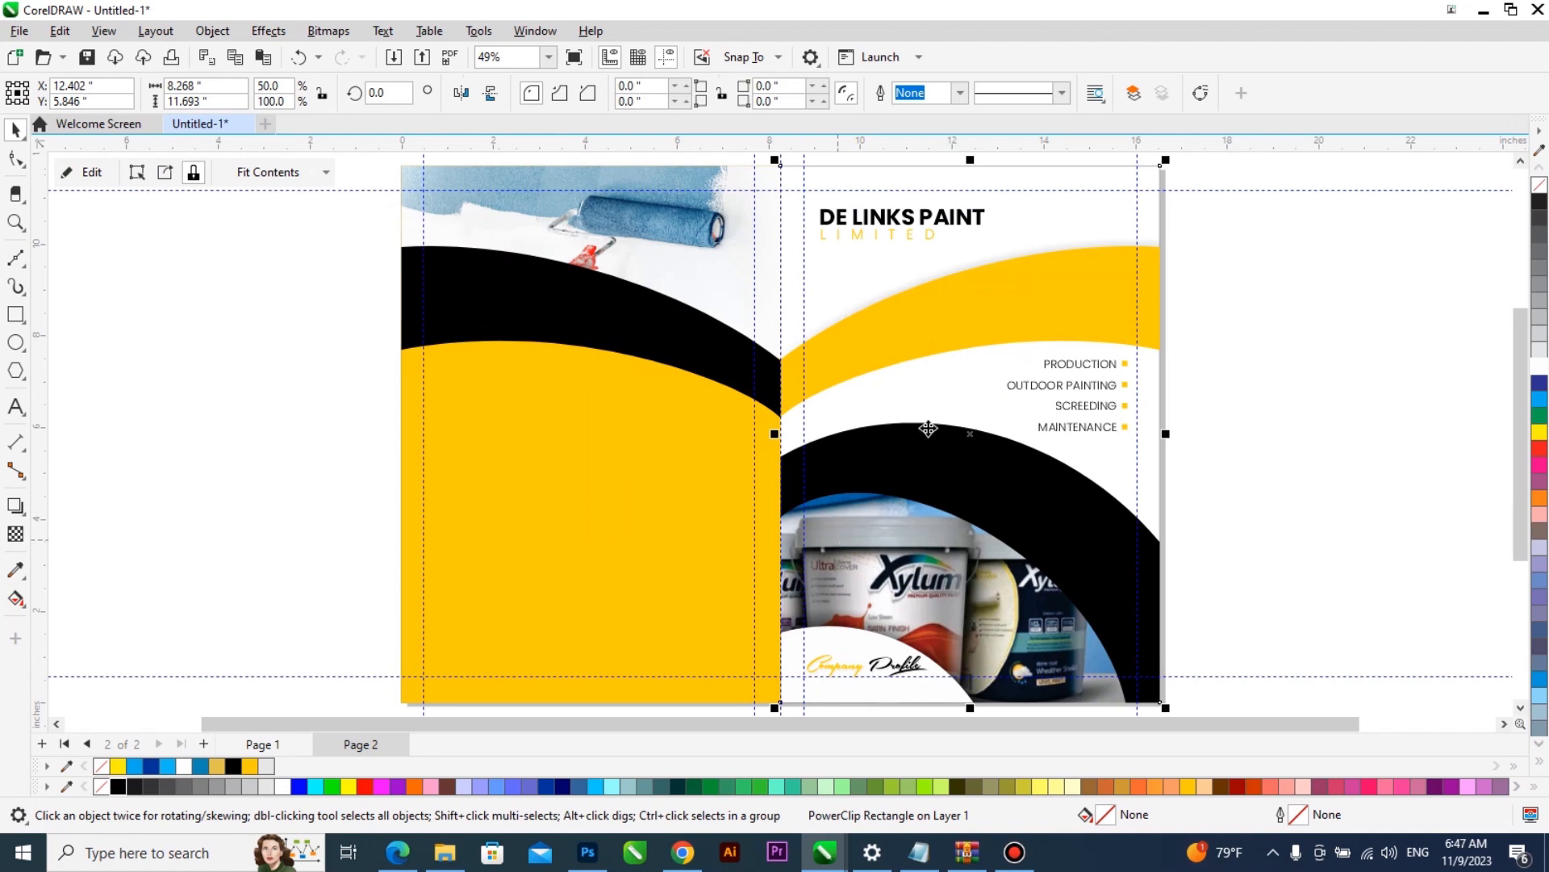
pyautogui.press('F2')
pyautogui.moveTo(1228, 312); pyautogui.dragTo(682, 135)
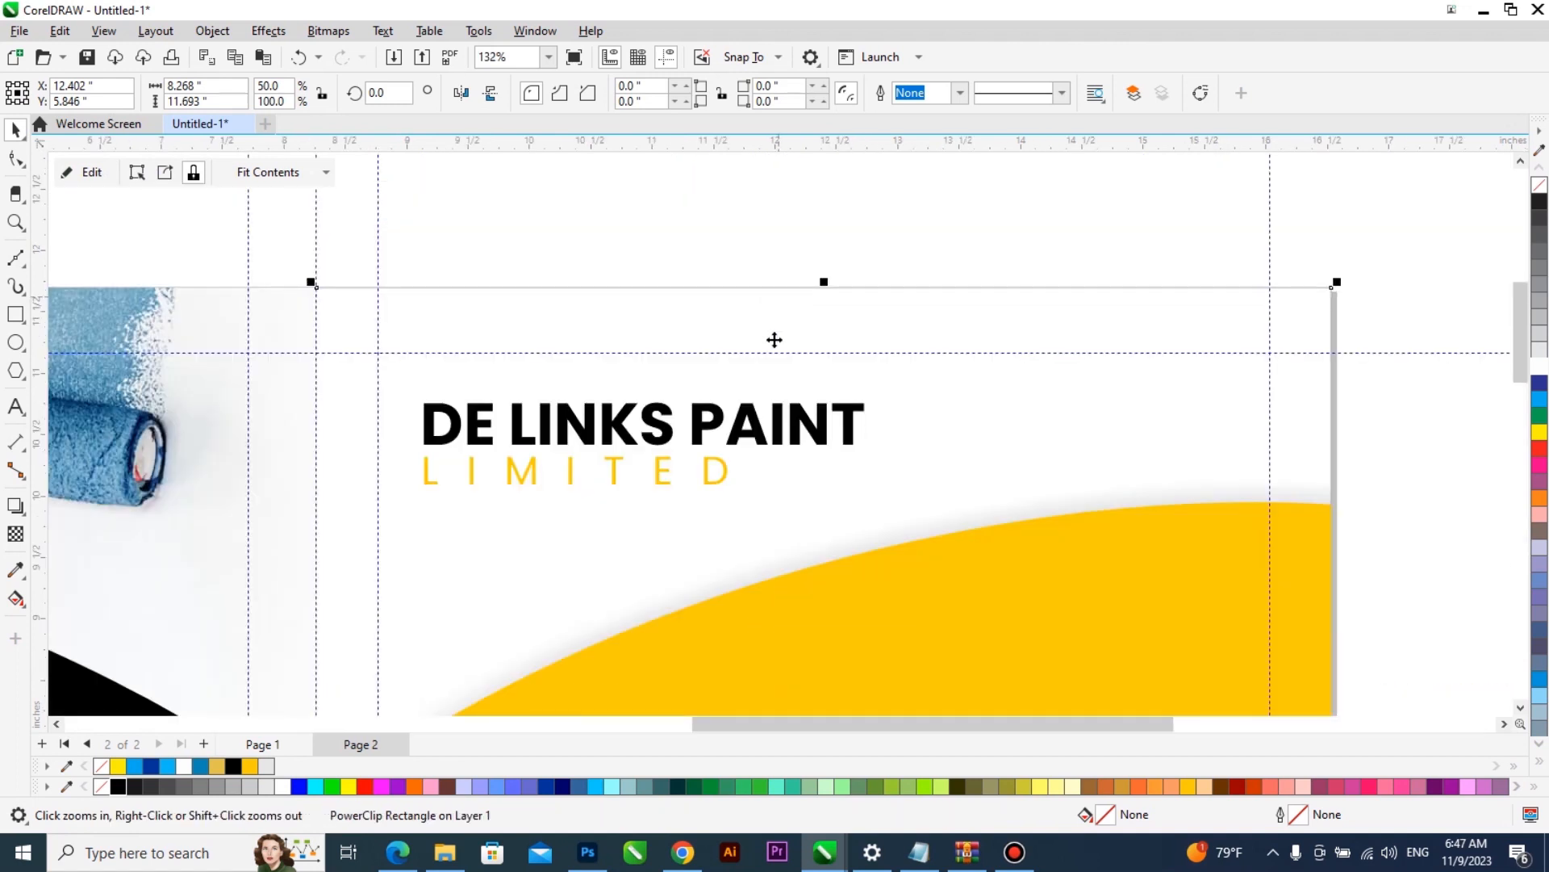
pyautogui.click(724, 468)
pyautogui.moveTo(724, 468); pyautogui.dragTo(725, 471)
pyautogui.keyDown('shift'); pyautogui.click(778, 438); pyautogui.keyUp('shift')
pyautogui.moveTo(878, 491); pyautogui.dragTo(1036, 621)
pyautogui.moveTo(940, 417); pyautogui.dragTo(949, 389)
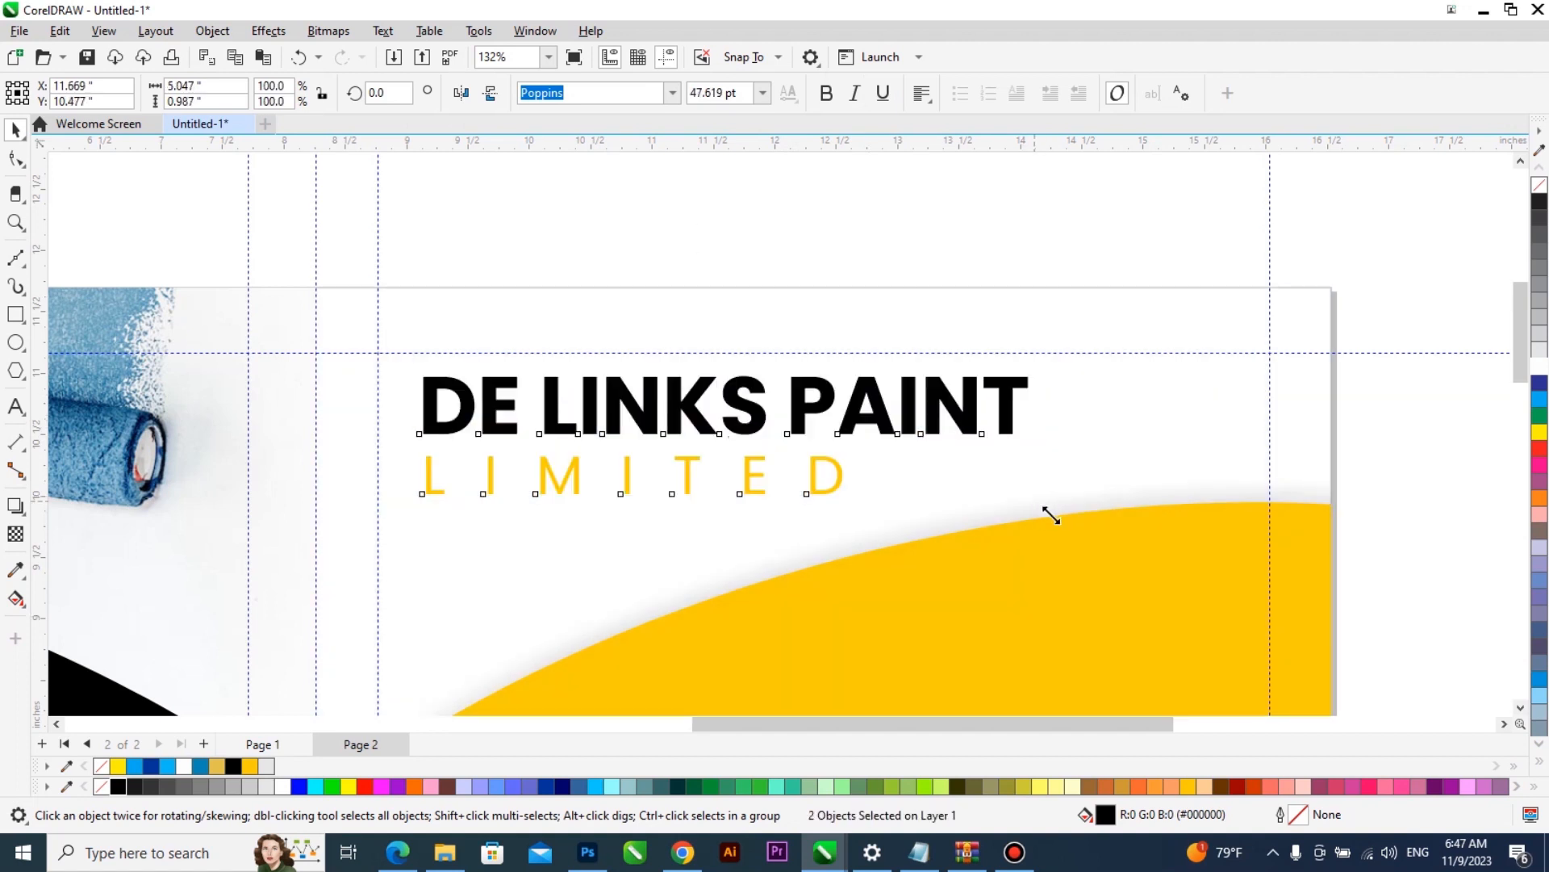
pyautogui.moveTo(1035, 502); pyautogui.dragTo(1052, 515)
pyautogui.press('F4')
pyautogui.moveTo(1058, 250)
pyautogui.mouseDown()
pyautogui.moveTo(1023, 244)
pyautogui.moveTo(434, 678)
pyautogui.mouseUp()
pyautogui.scroll(-1, 621, 532)
pyautogui.click(1088, 281)
# - Examine page 2's heading and overall layout against the blue cover spread on page 1
pyautogui.press('F2')
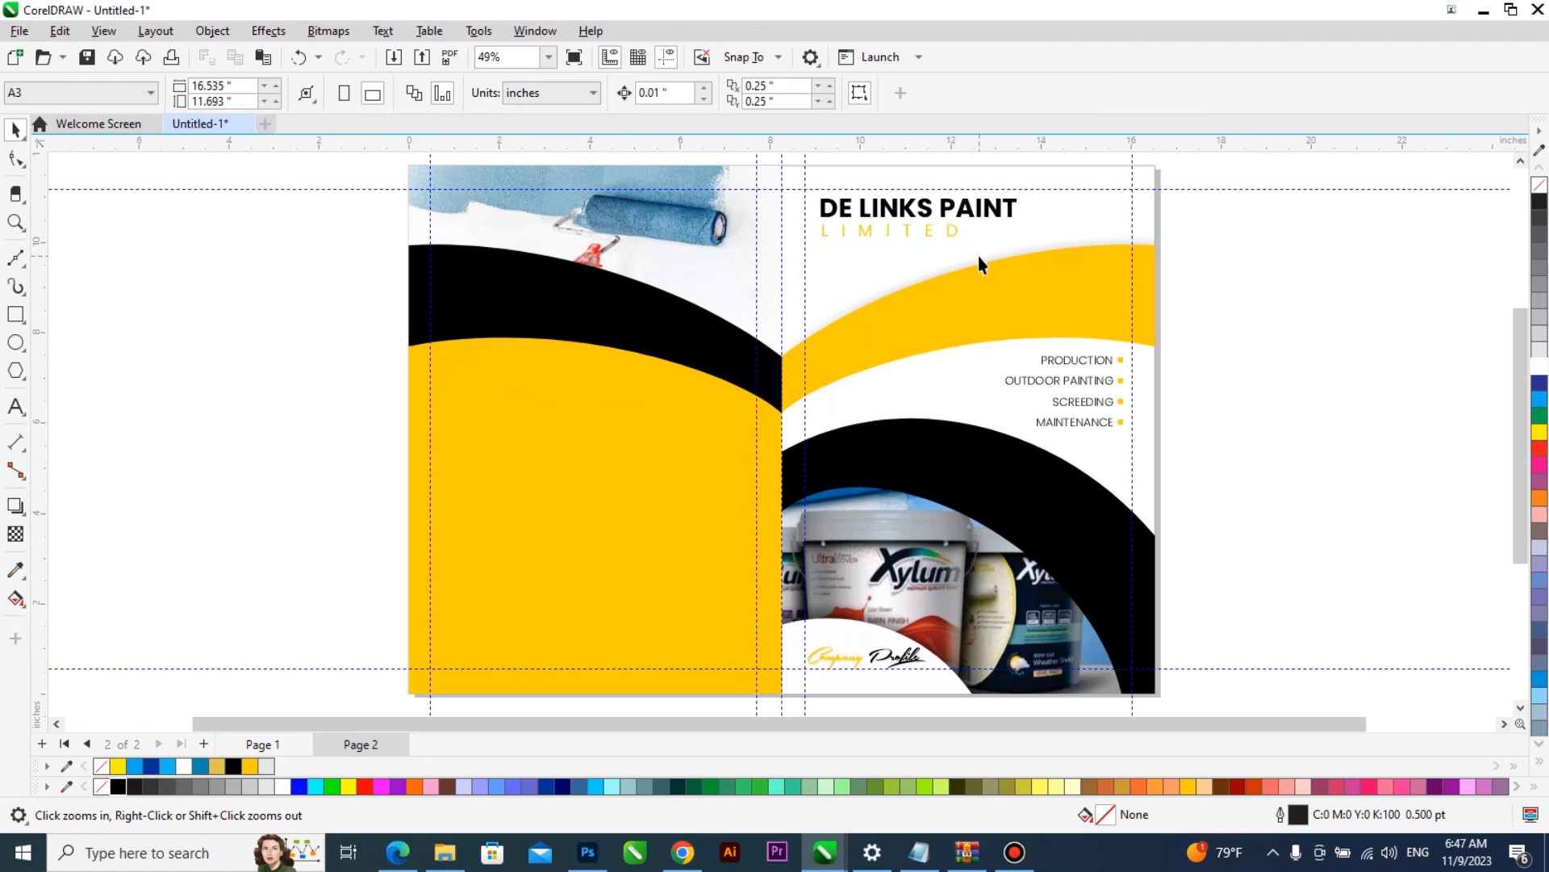
pyautogui.scroll(3, 973, 249)
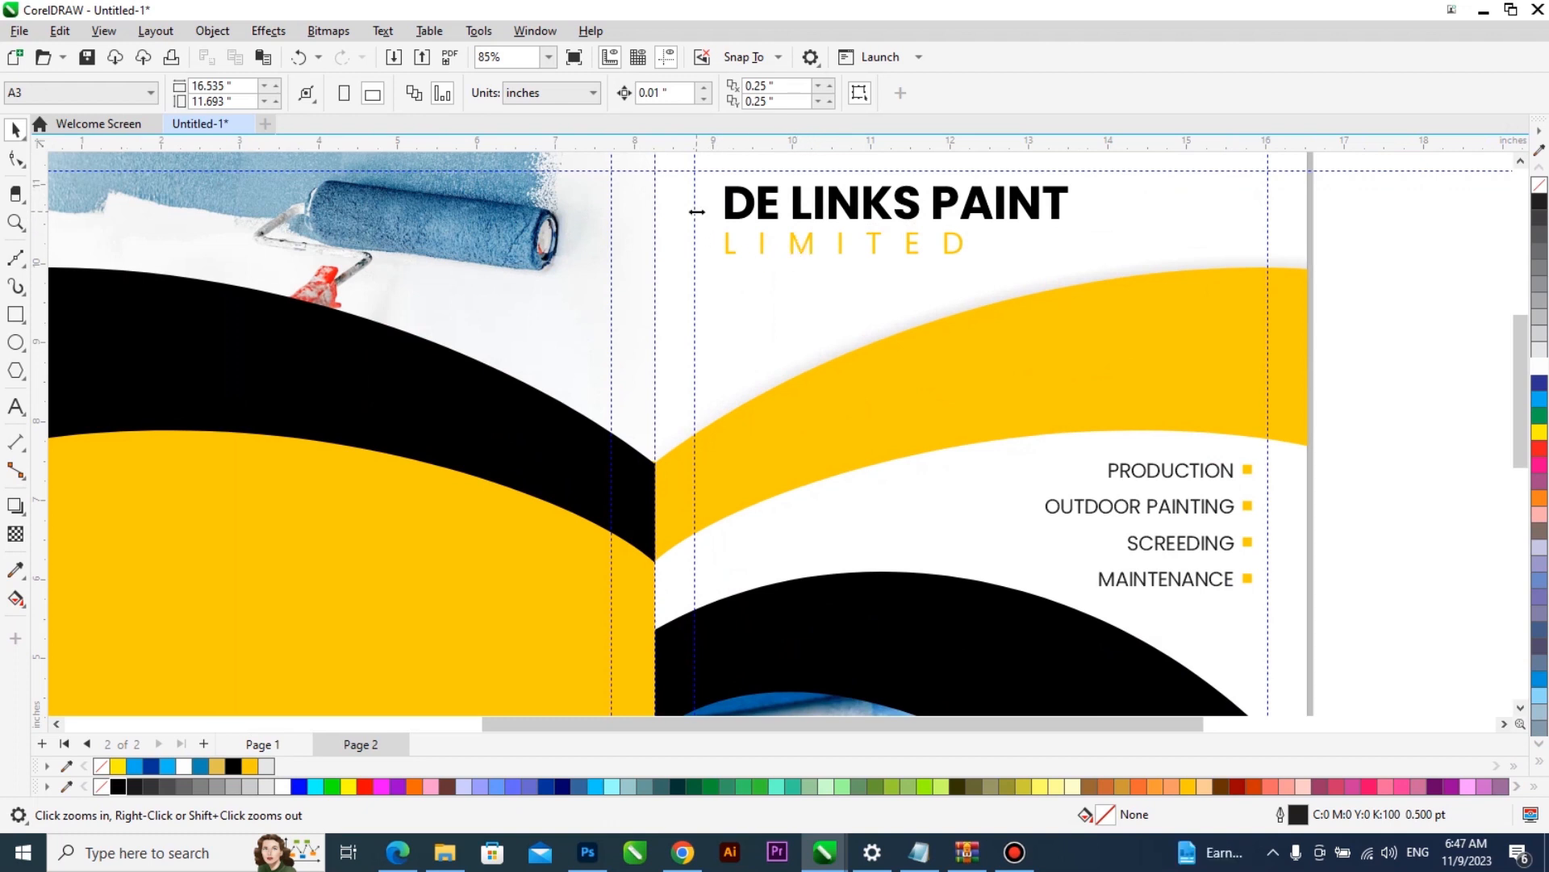
pyautogui.scroll(-3, 836, 347)
pyautogui.press('pageup')
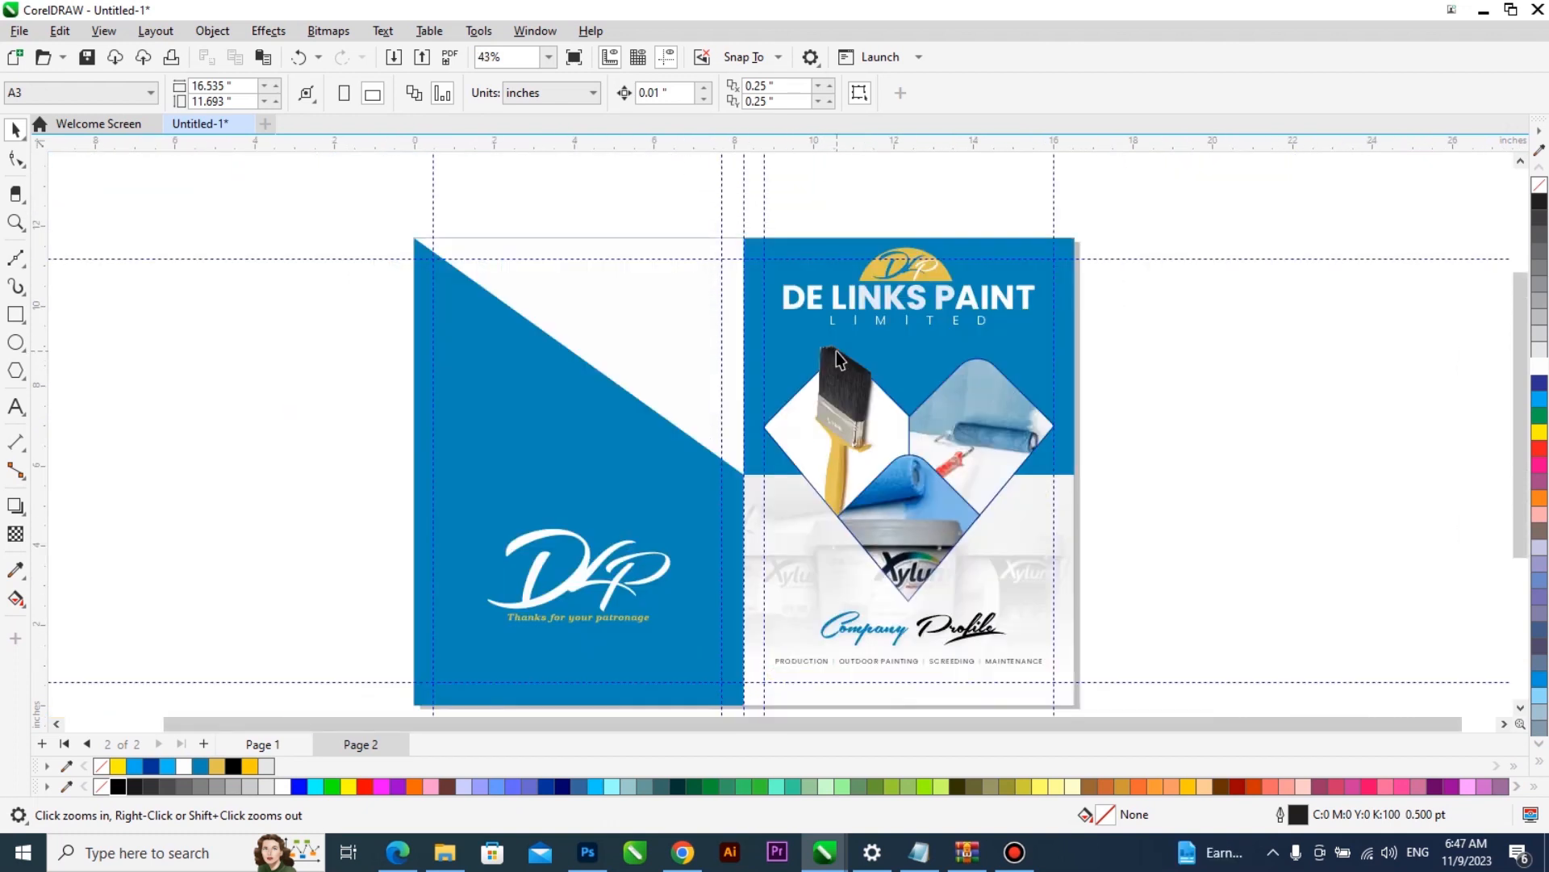
pyautogui.scroll(2, 833, 347)
pyautogui.scroll(1, 744, 307)
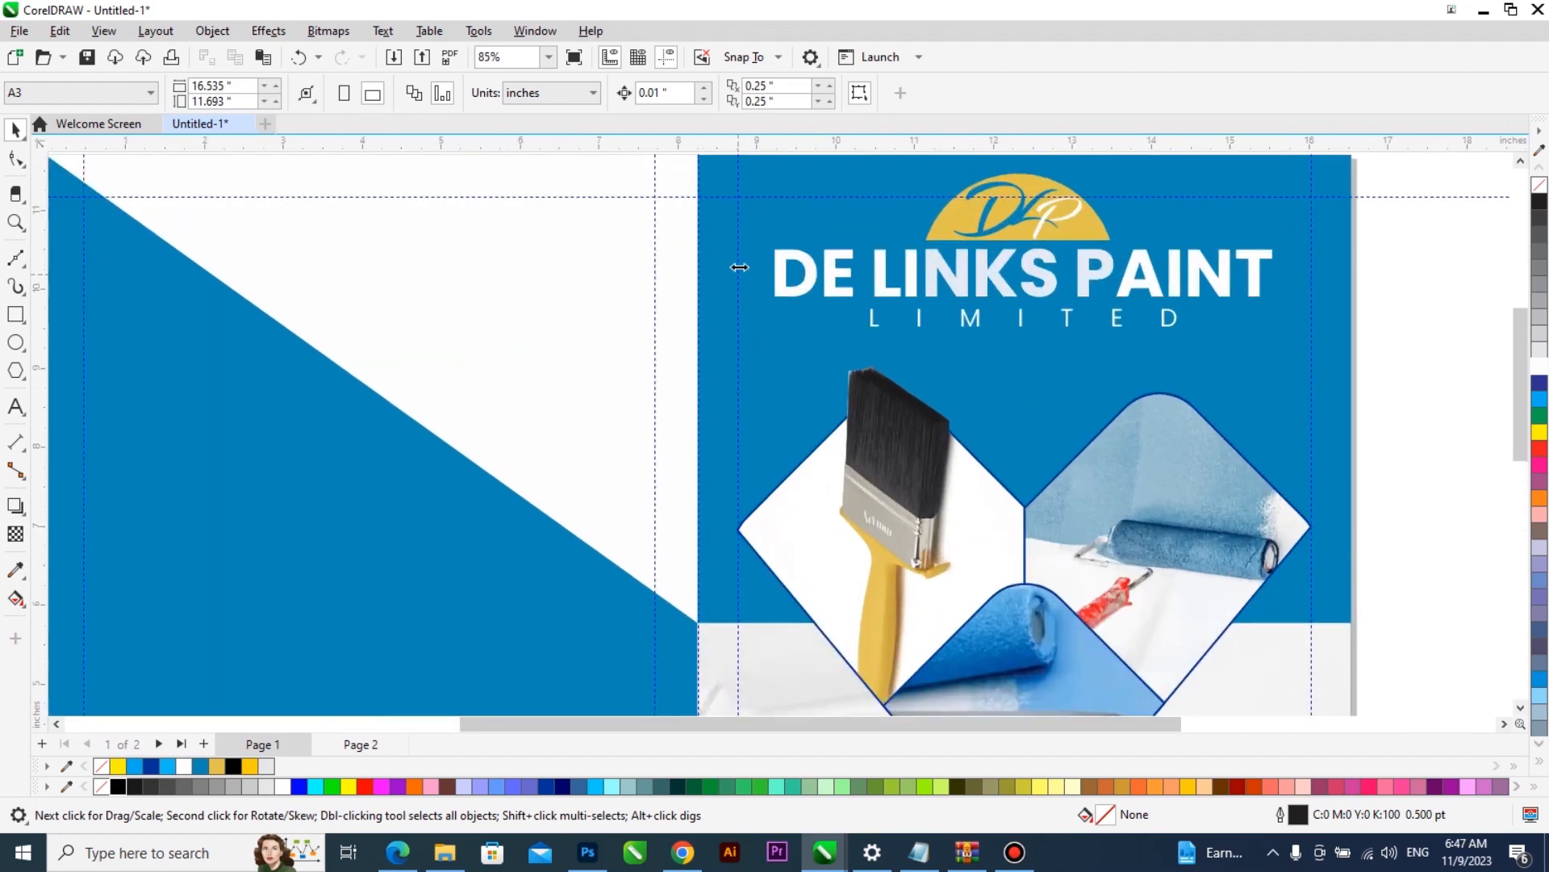
pyautogui.scroll(-2, 730, 298)
pyautogui.scroll(1, 748, 321)
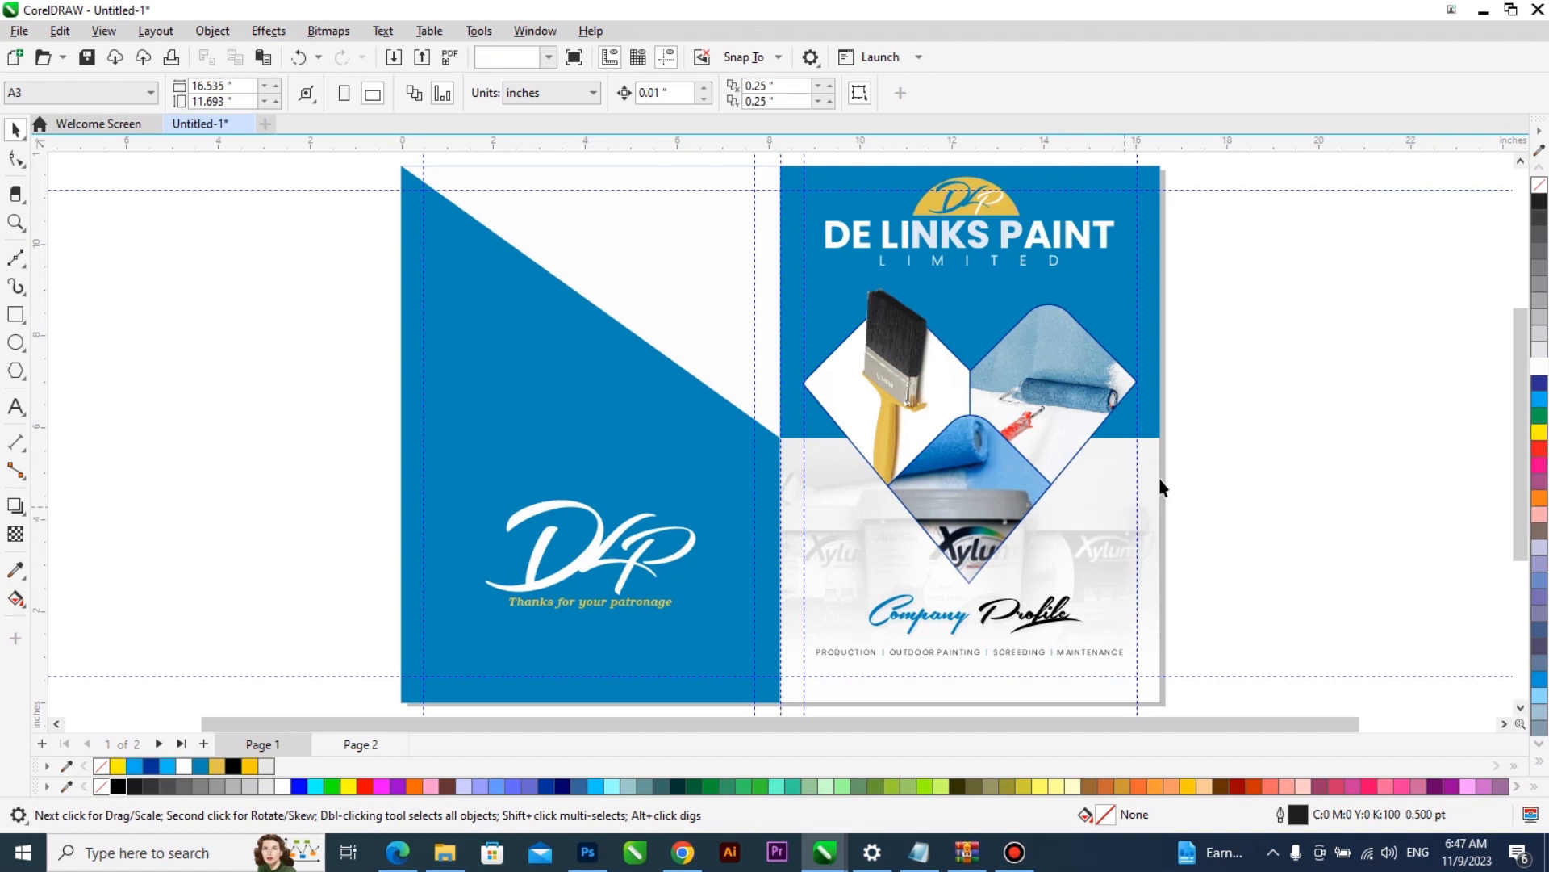
pyautogui.click(1123, 506)
pyautogui.press('pagedown')
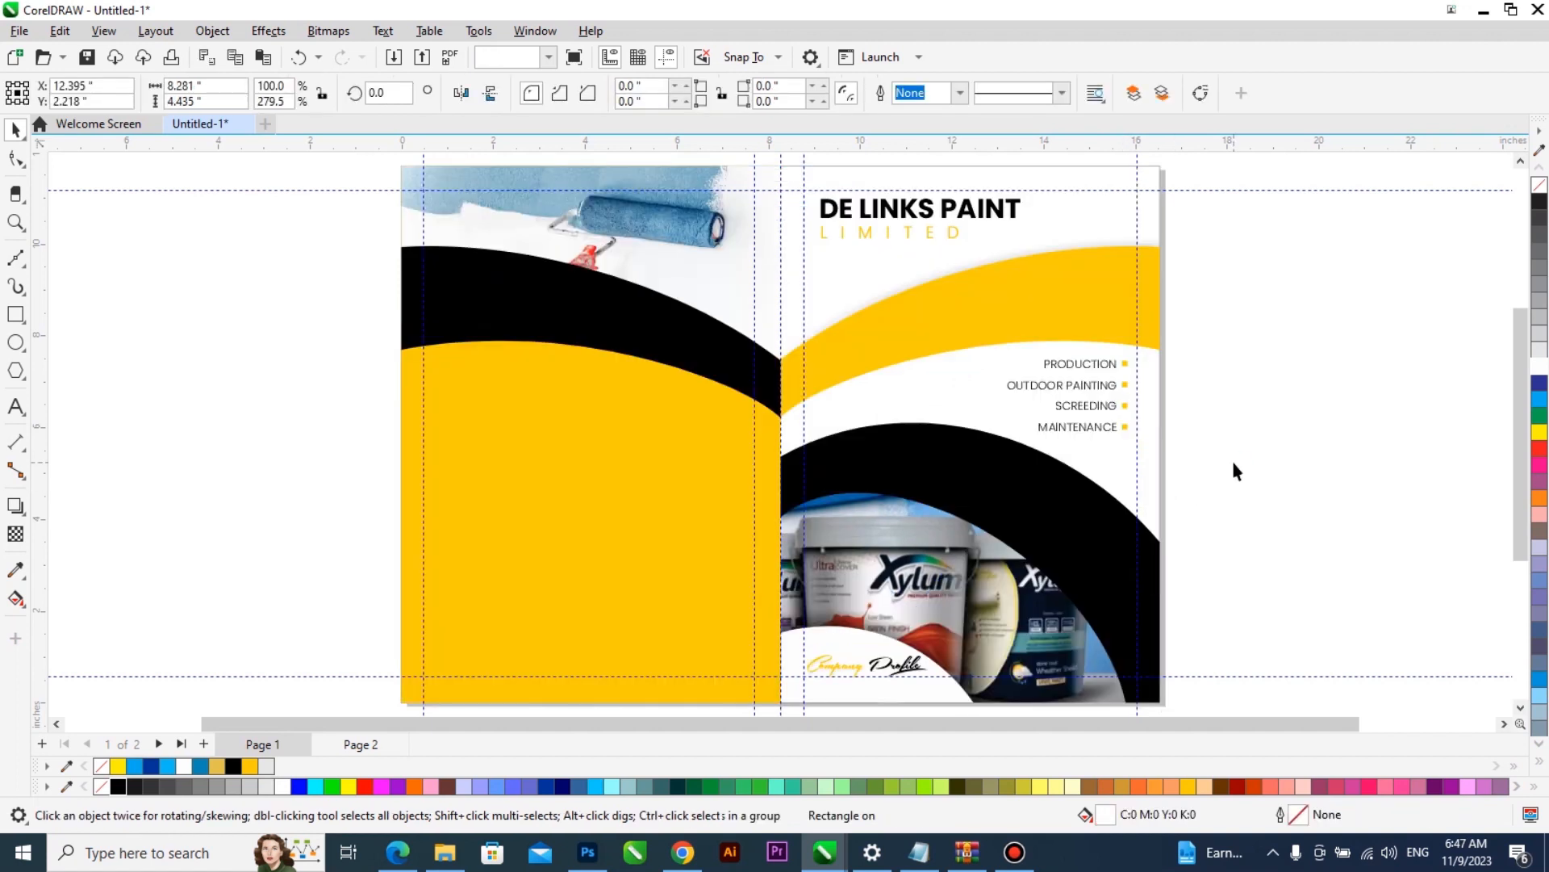